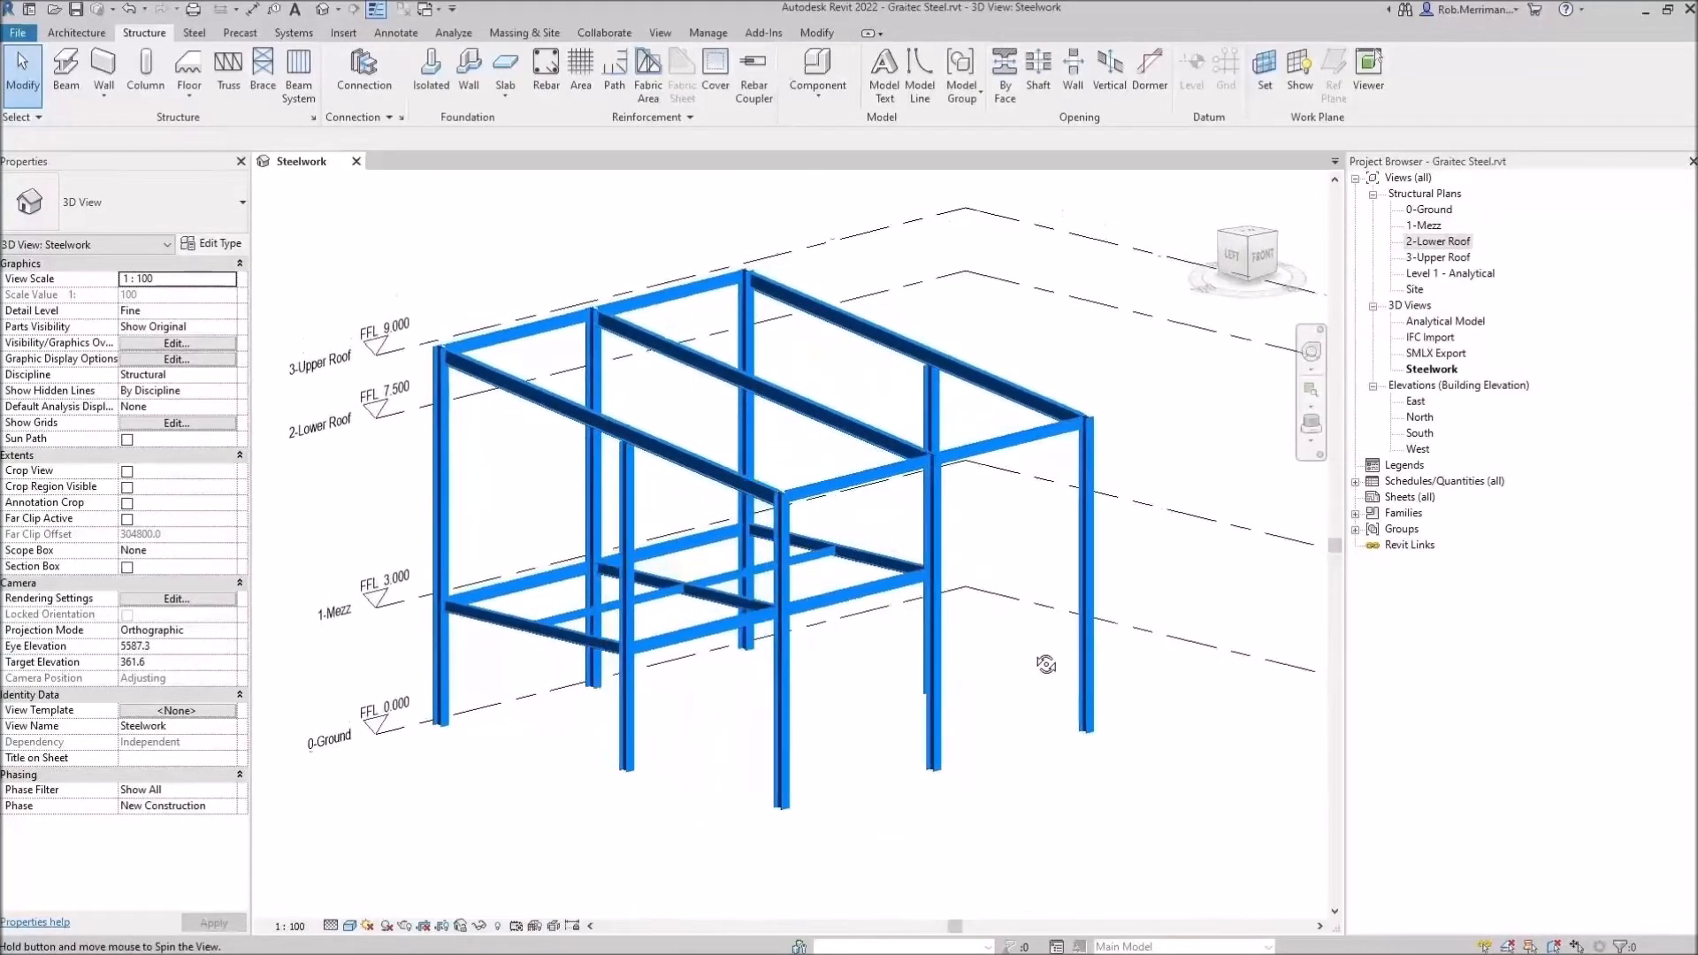
Add the Stiffener connection from the available list to the loaded connections in the structural connection settings
left_click(942, 585)
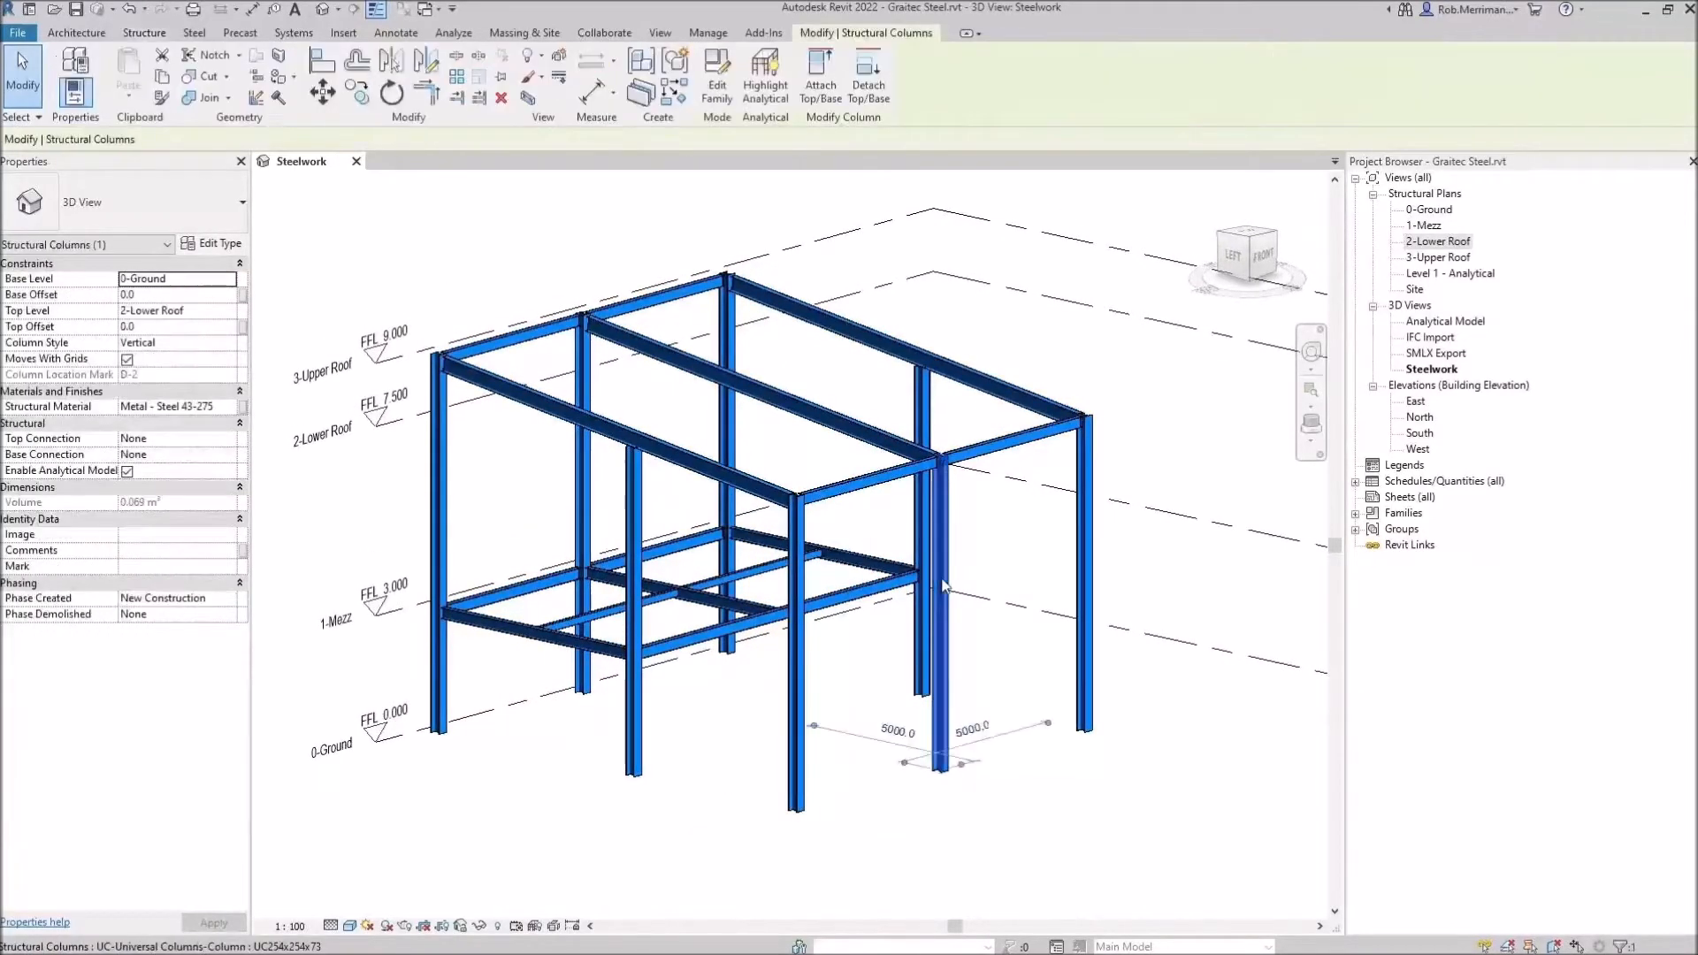
key("Escape")
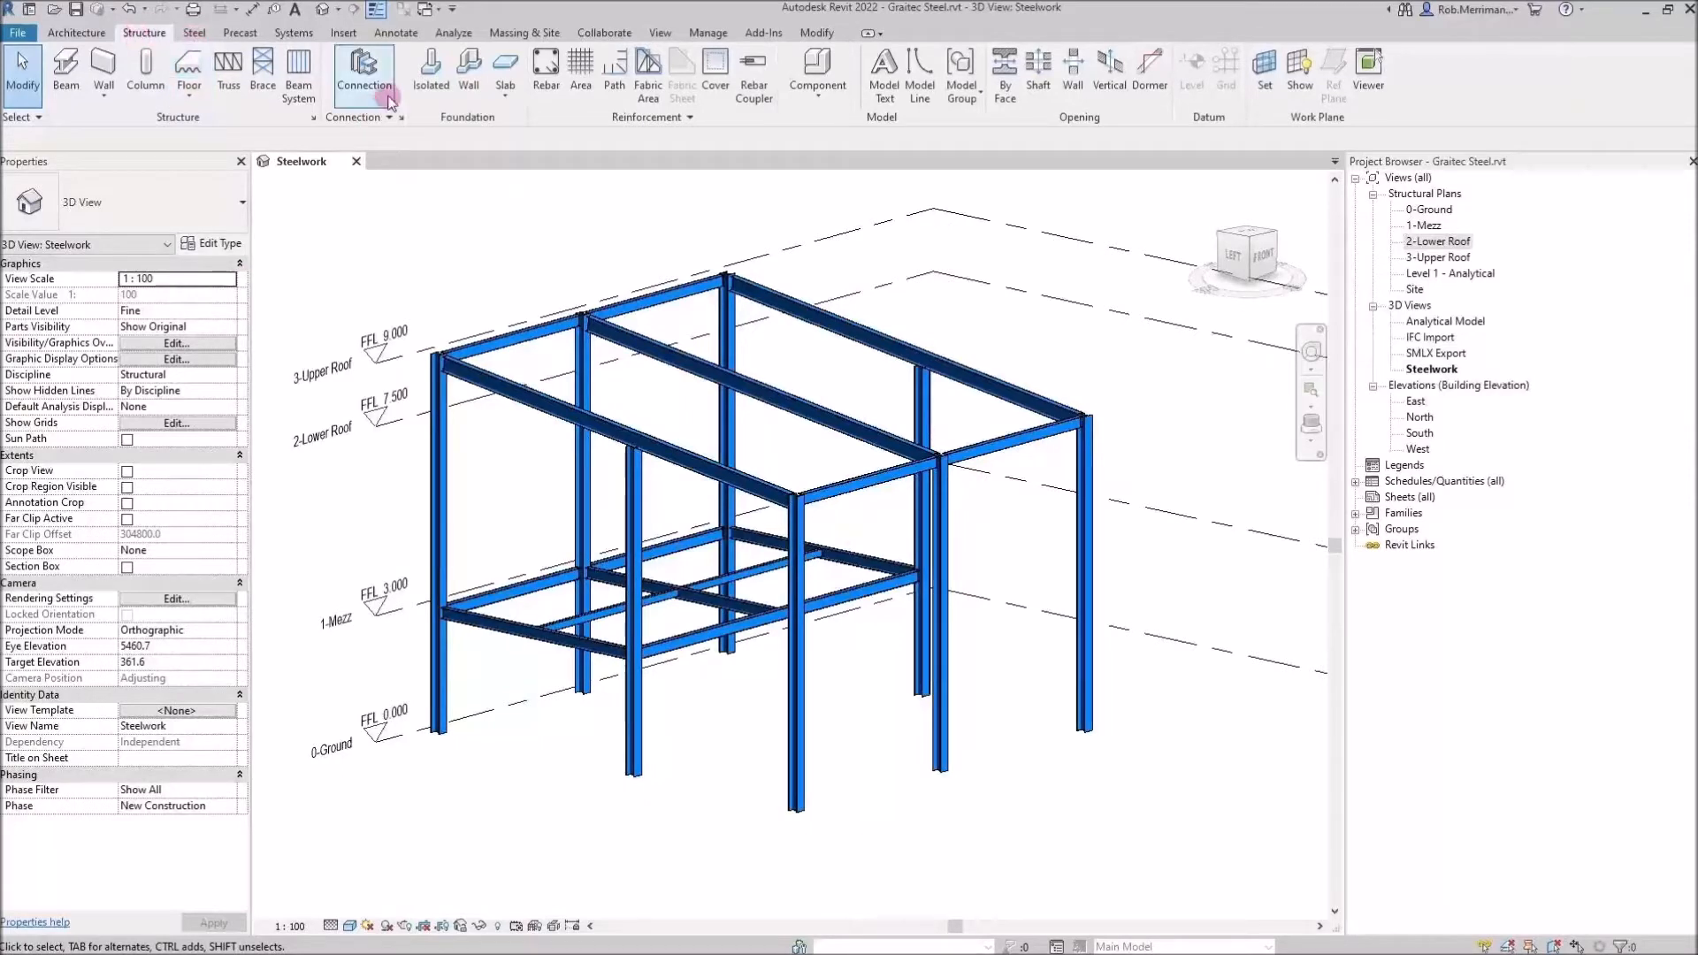
left_click(196, 35)
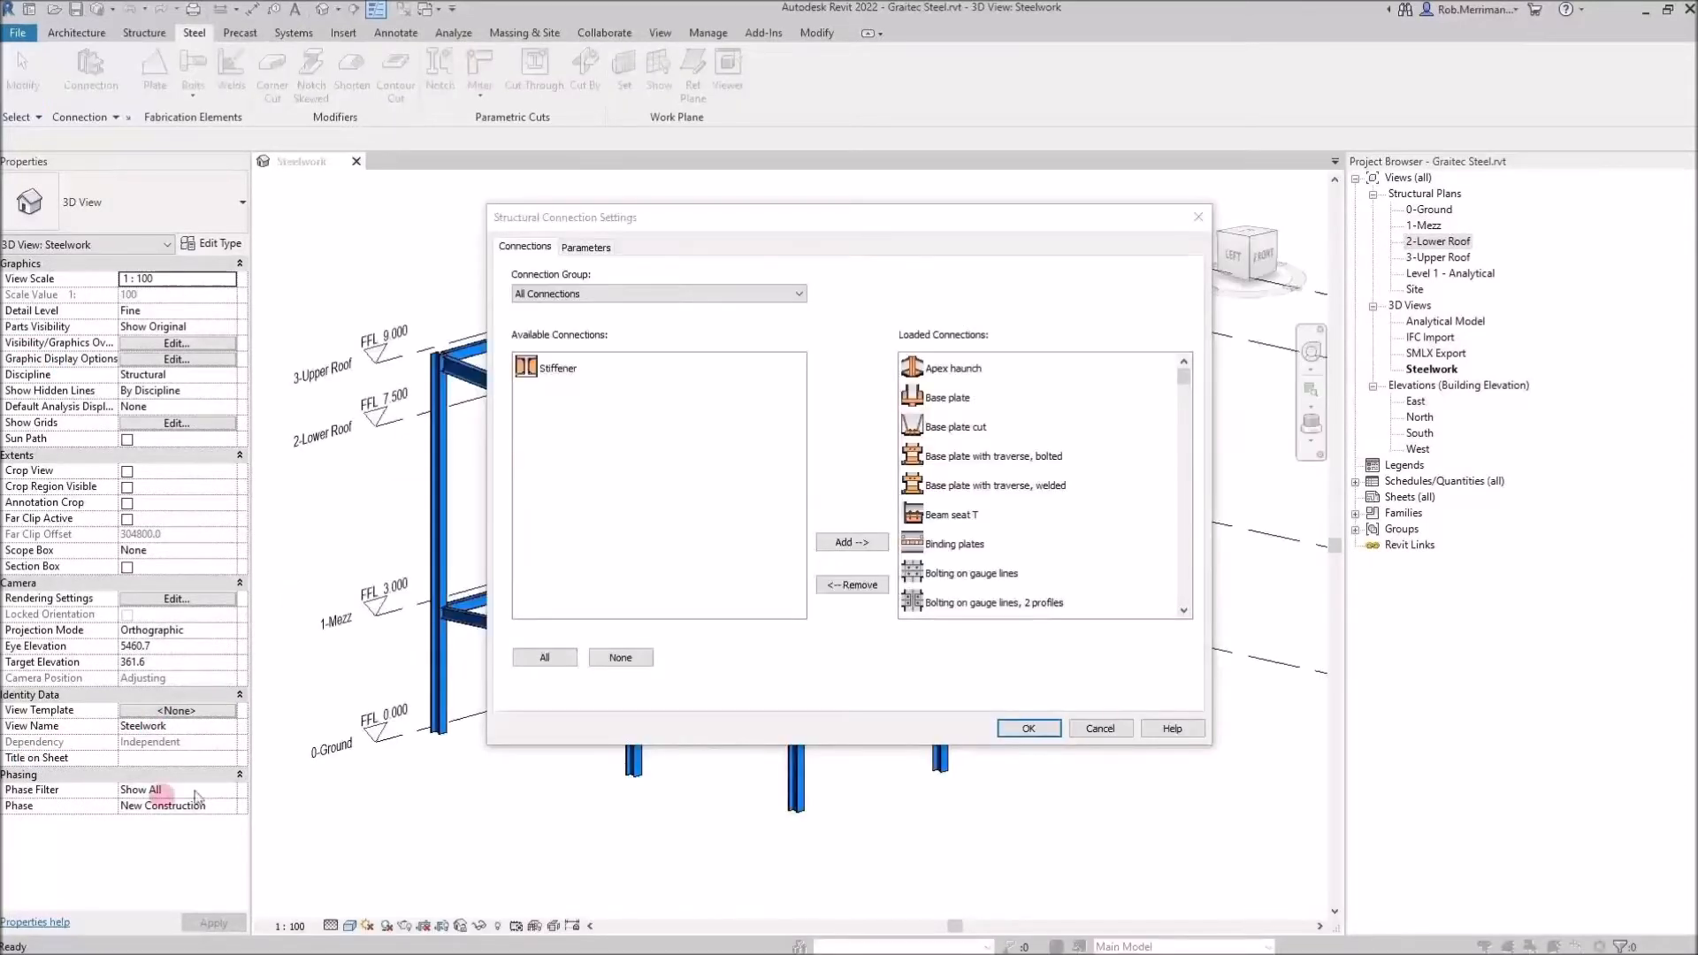
left_click(648, 390)
left_click(633, 370)
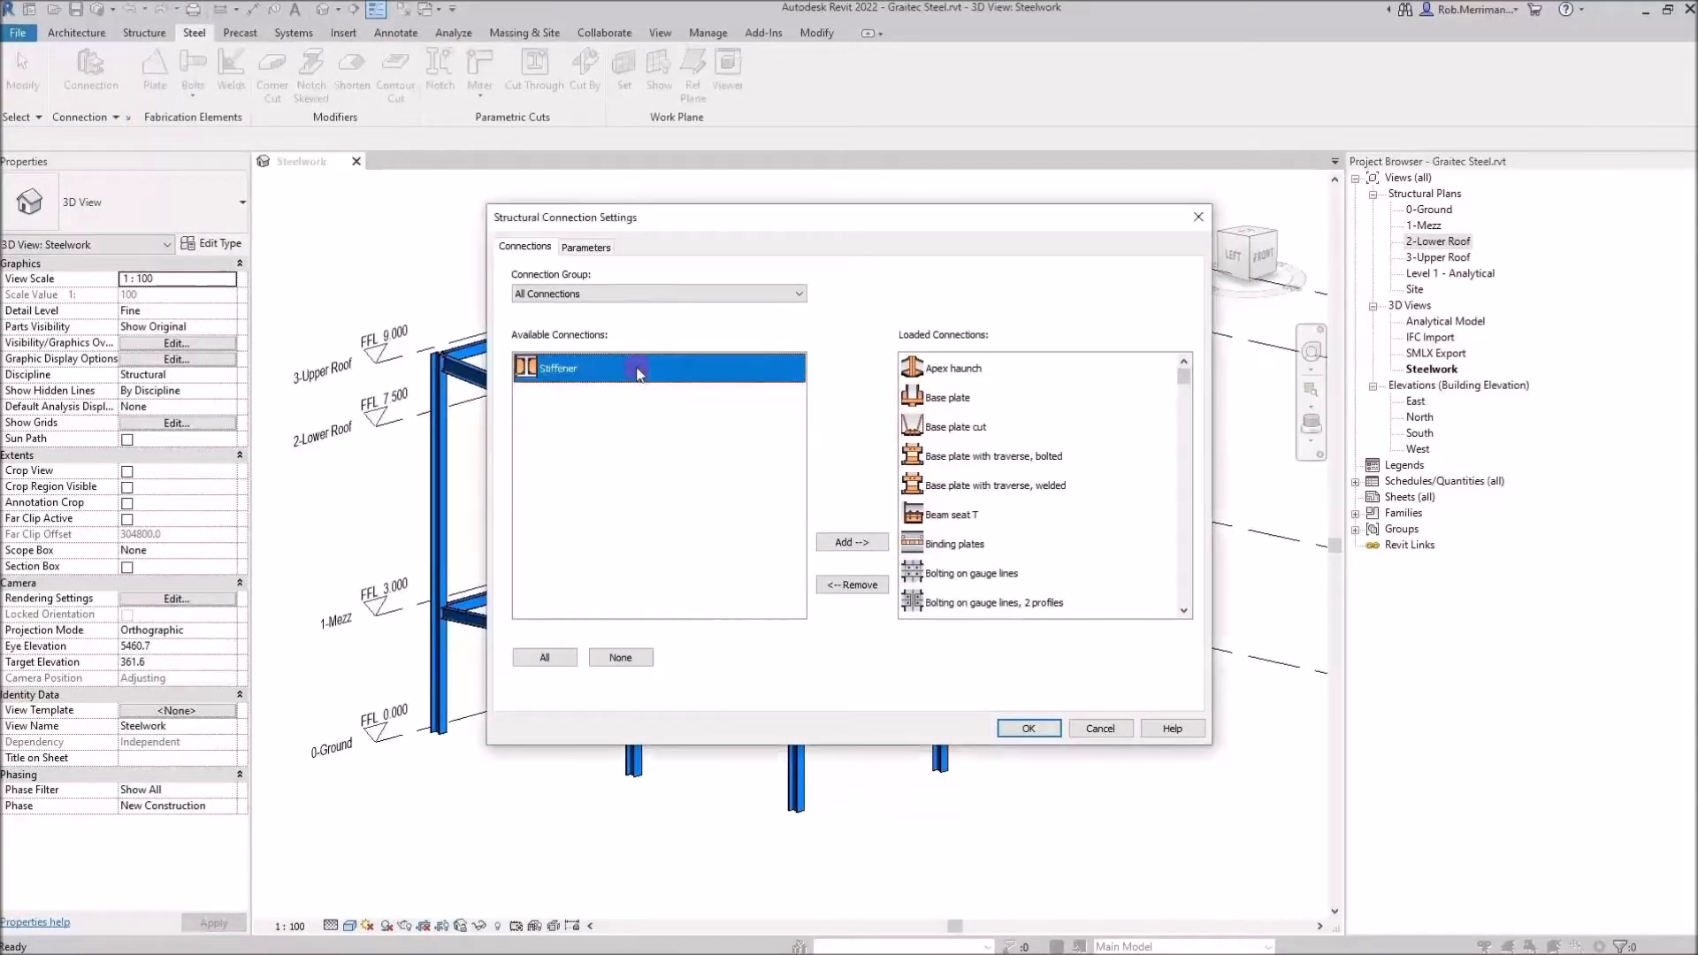
left_click(852, 542)
Review the loaded connections for the All Connections and Column - Beam groups and cancel the connection settings
scroll(1008, 384, "down", 10)
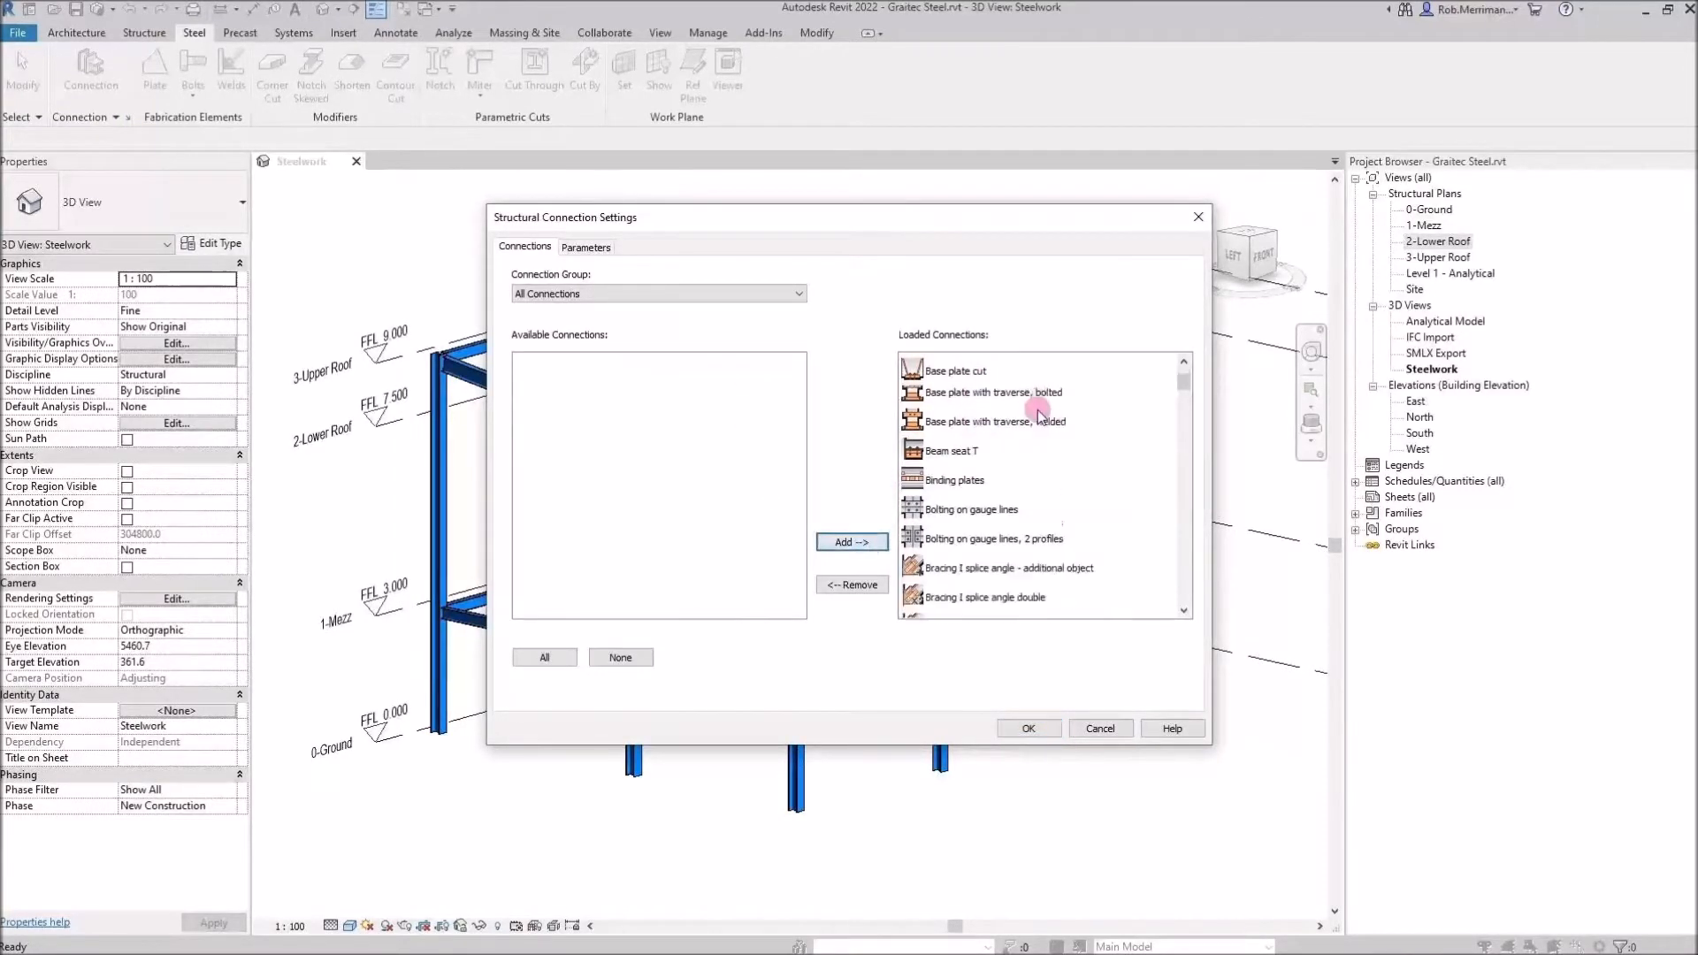
scroll(1035, 430, "down", 10)
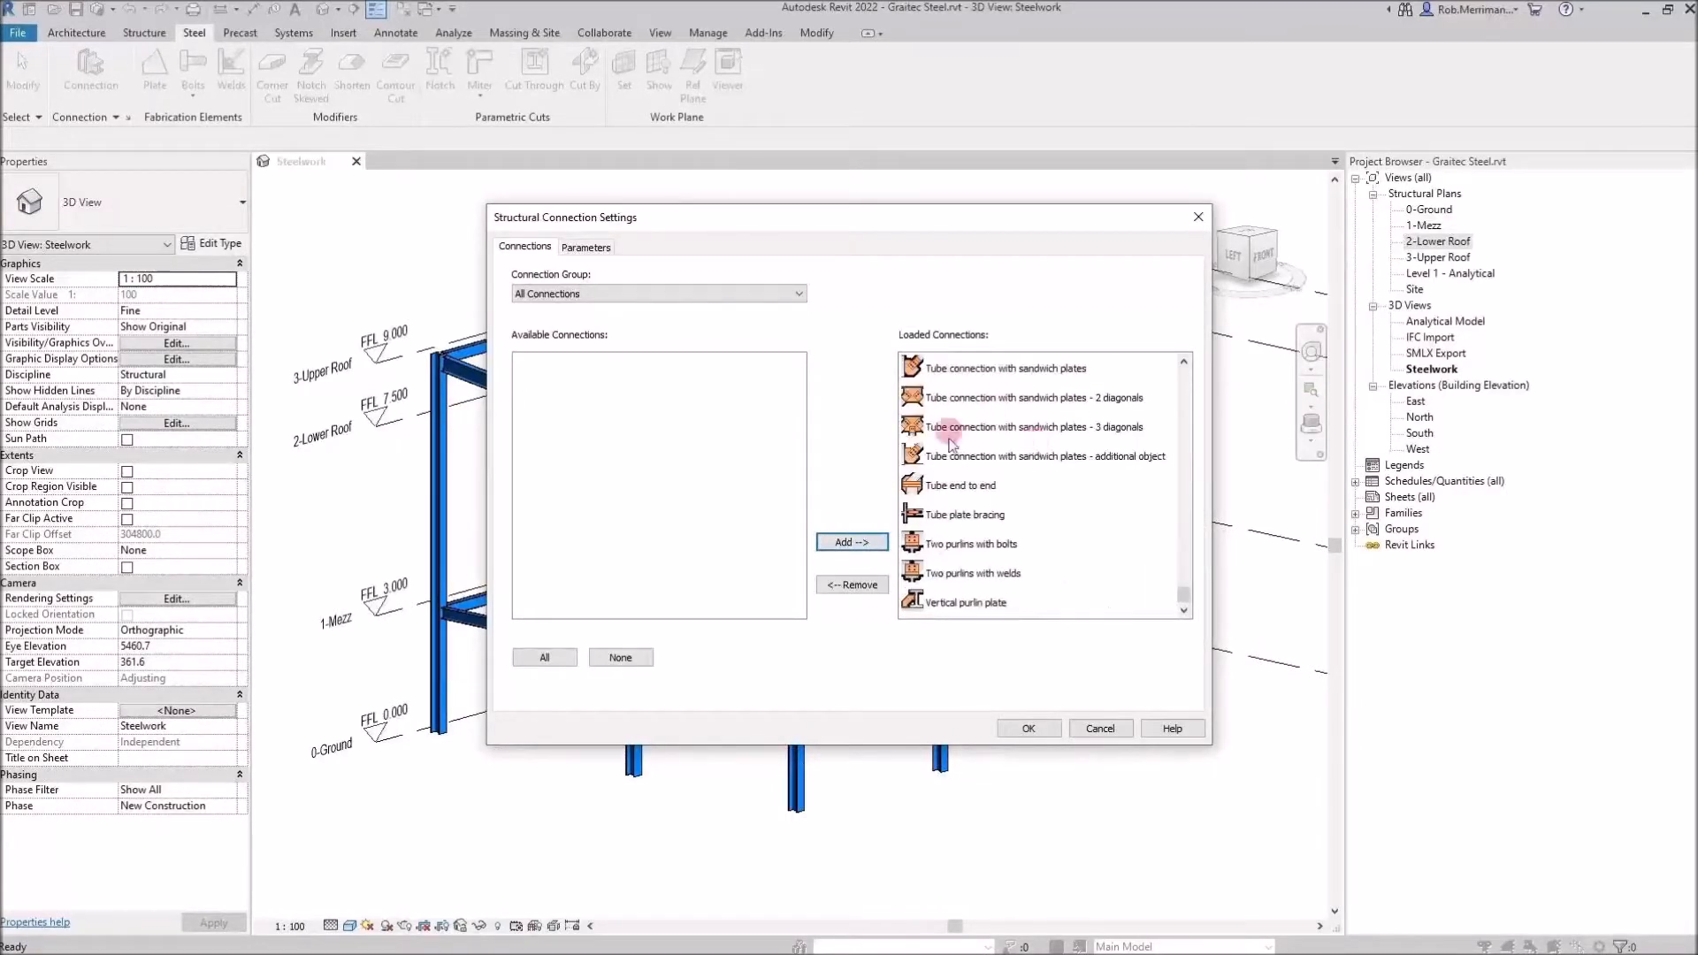
left_click(704, 294)
left_click(639, 333)
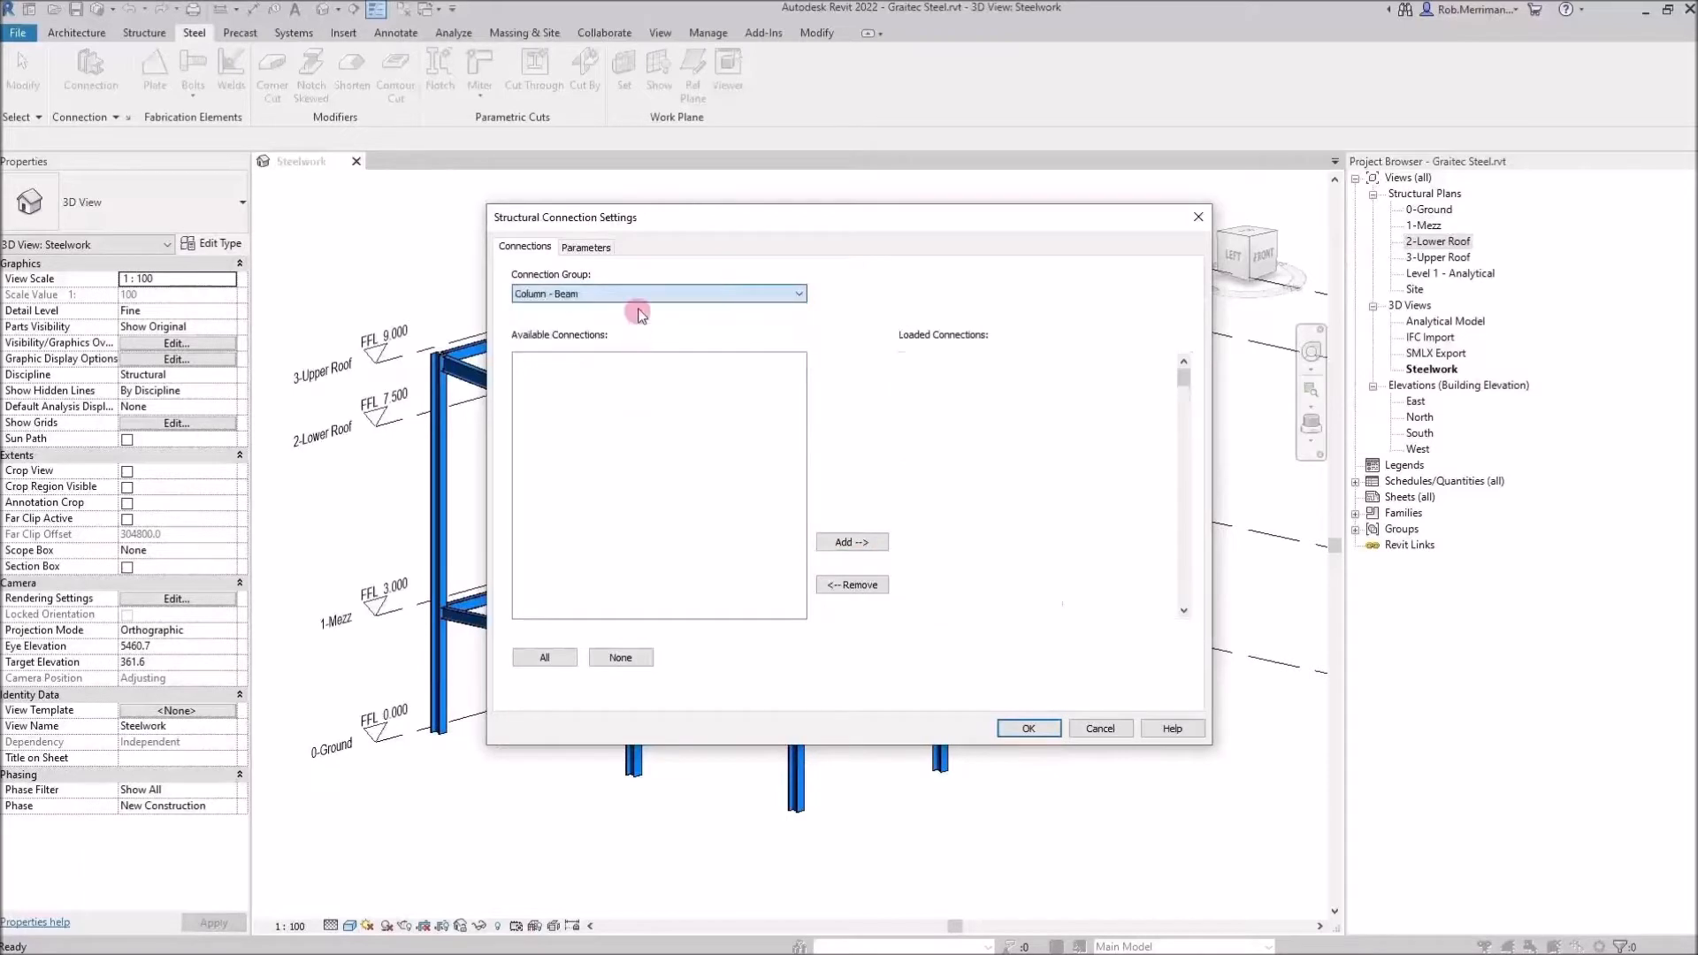
scroll(1041, 438, "down", 2)
scroll(1041, 438, "down", 4)
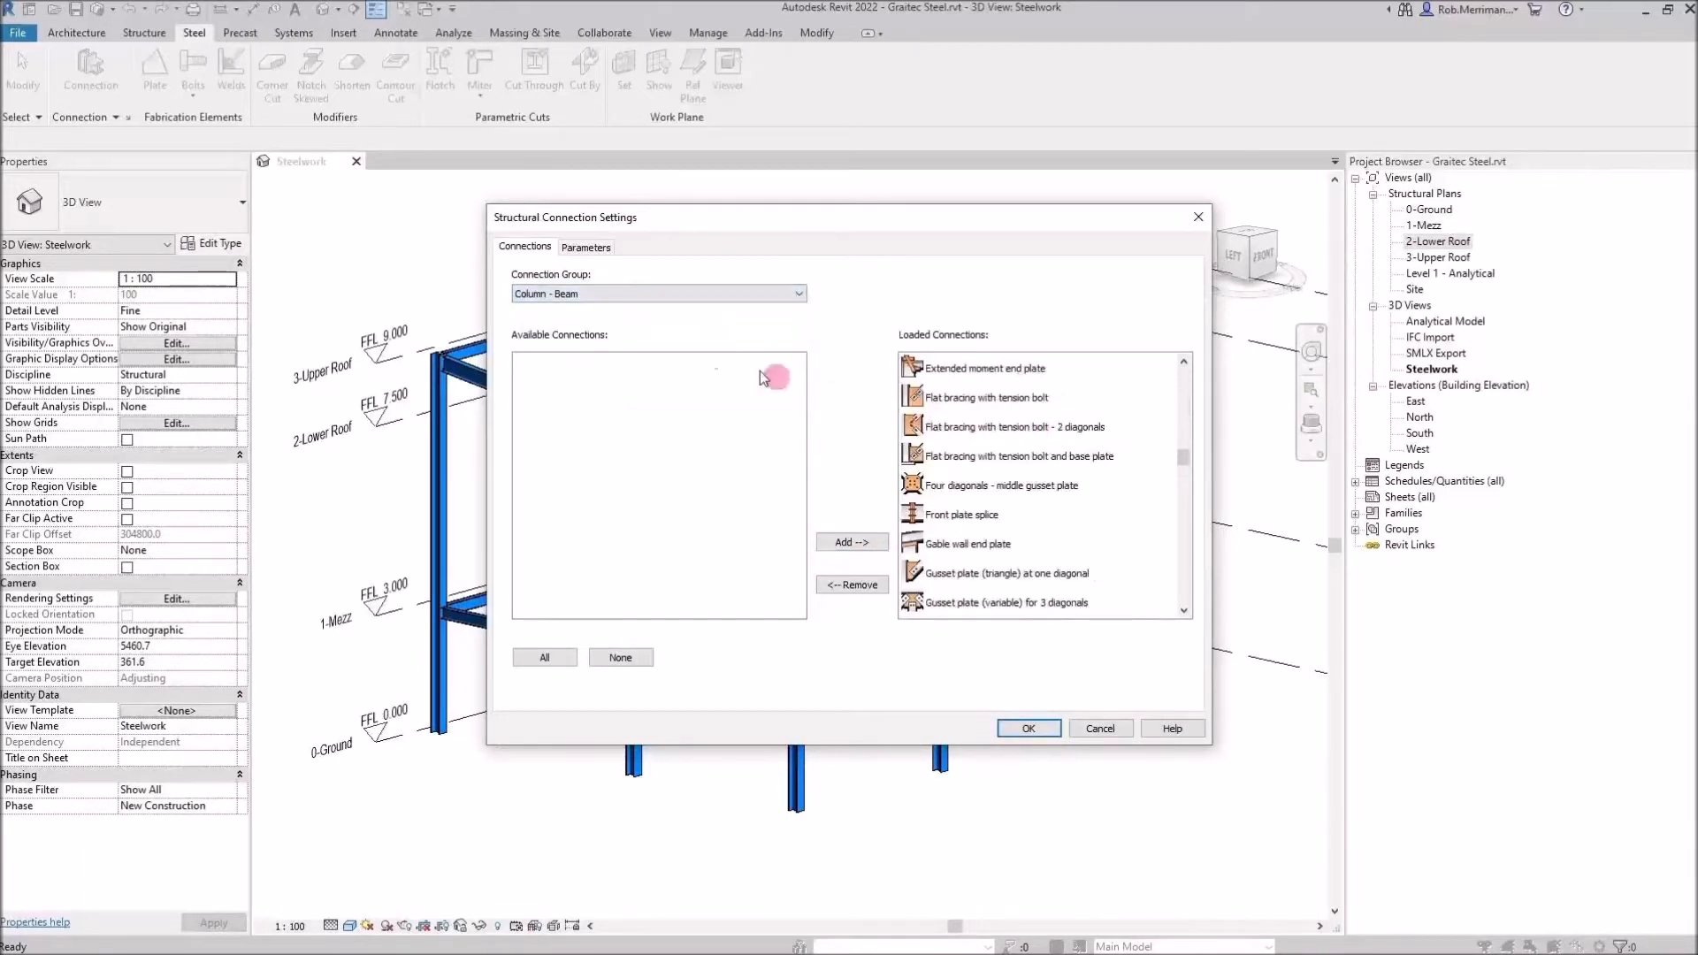
left_click(650, 294)
left_click(605, 465)
left_click(1100, 728)
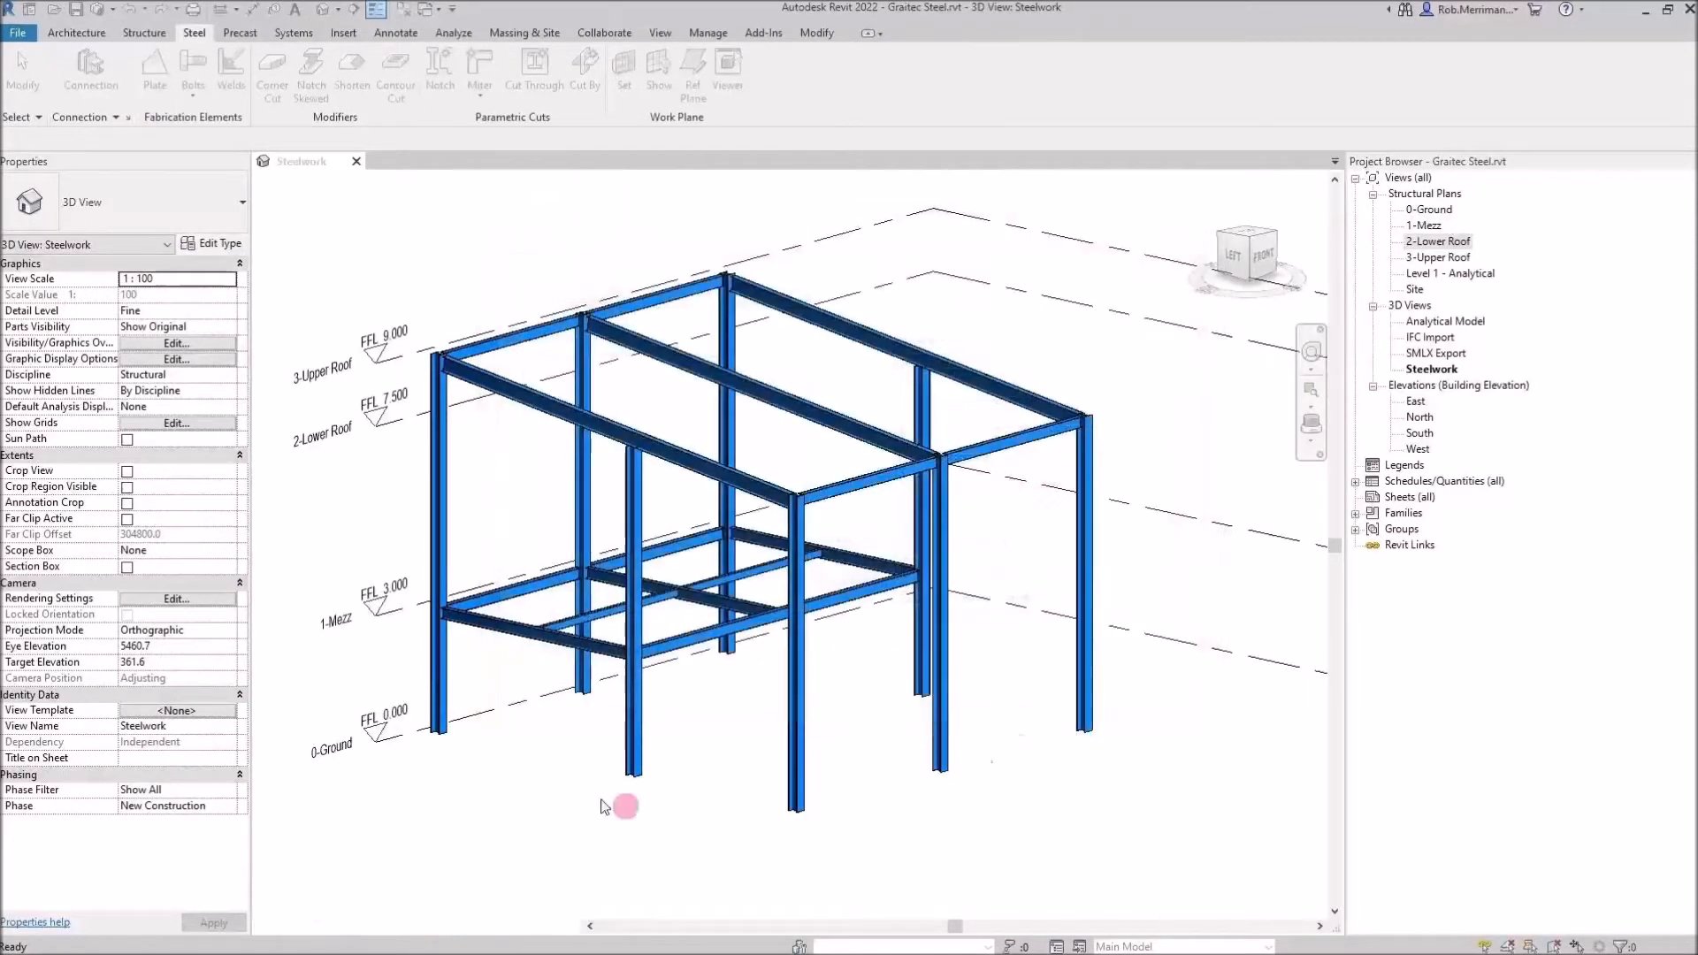
Place a structural connection at the foot of the front column and change its type to Base plate
left_click(636, 776)
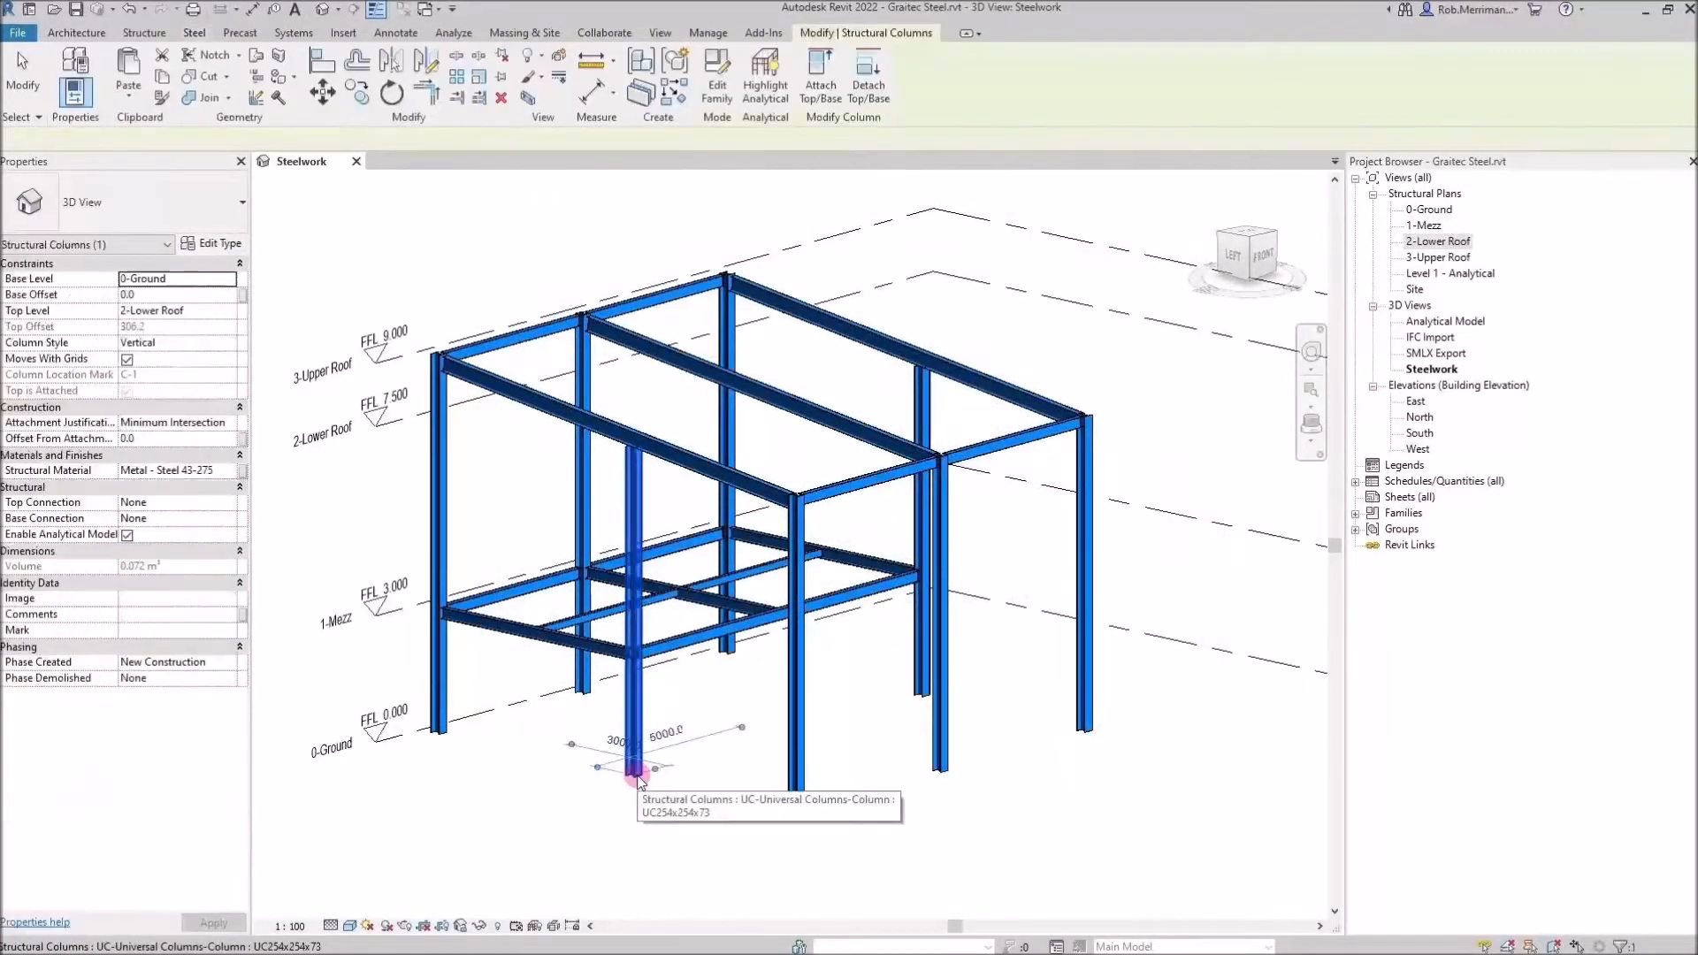
left_click(152, 35)
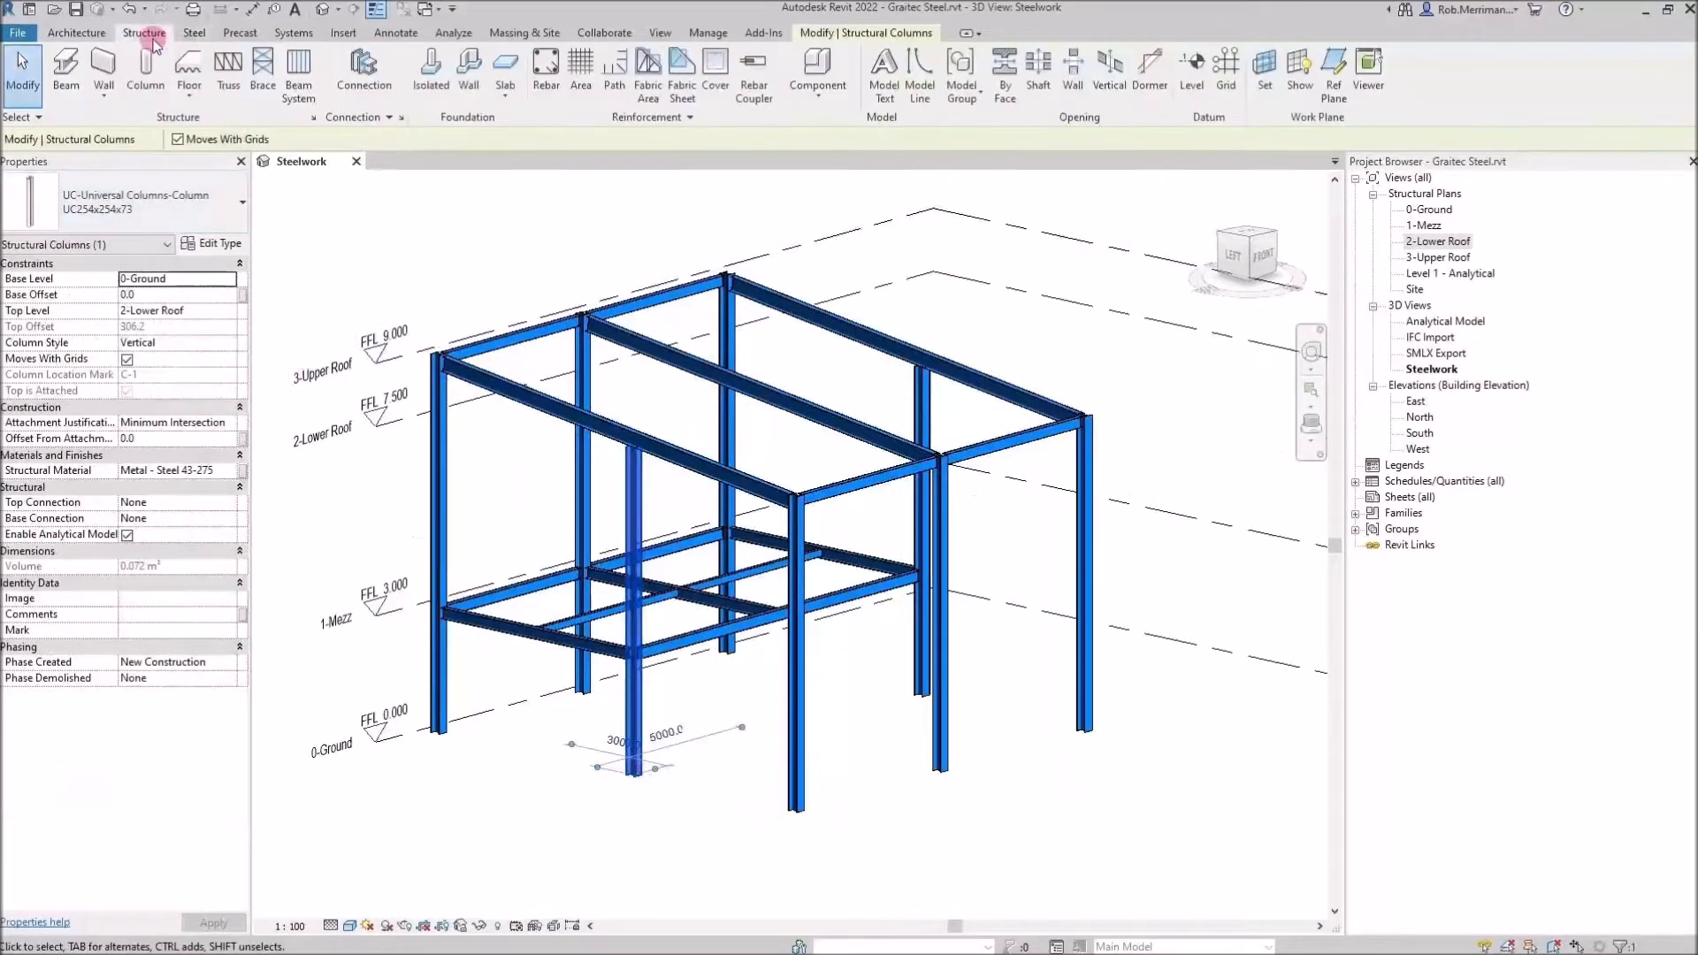
left_click(364, 71)
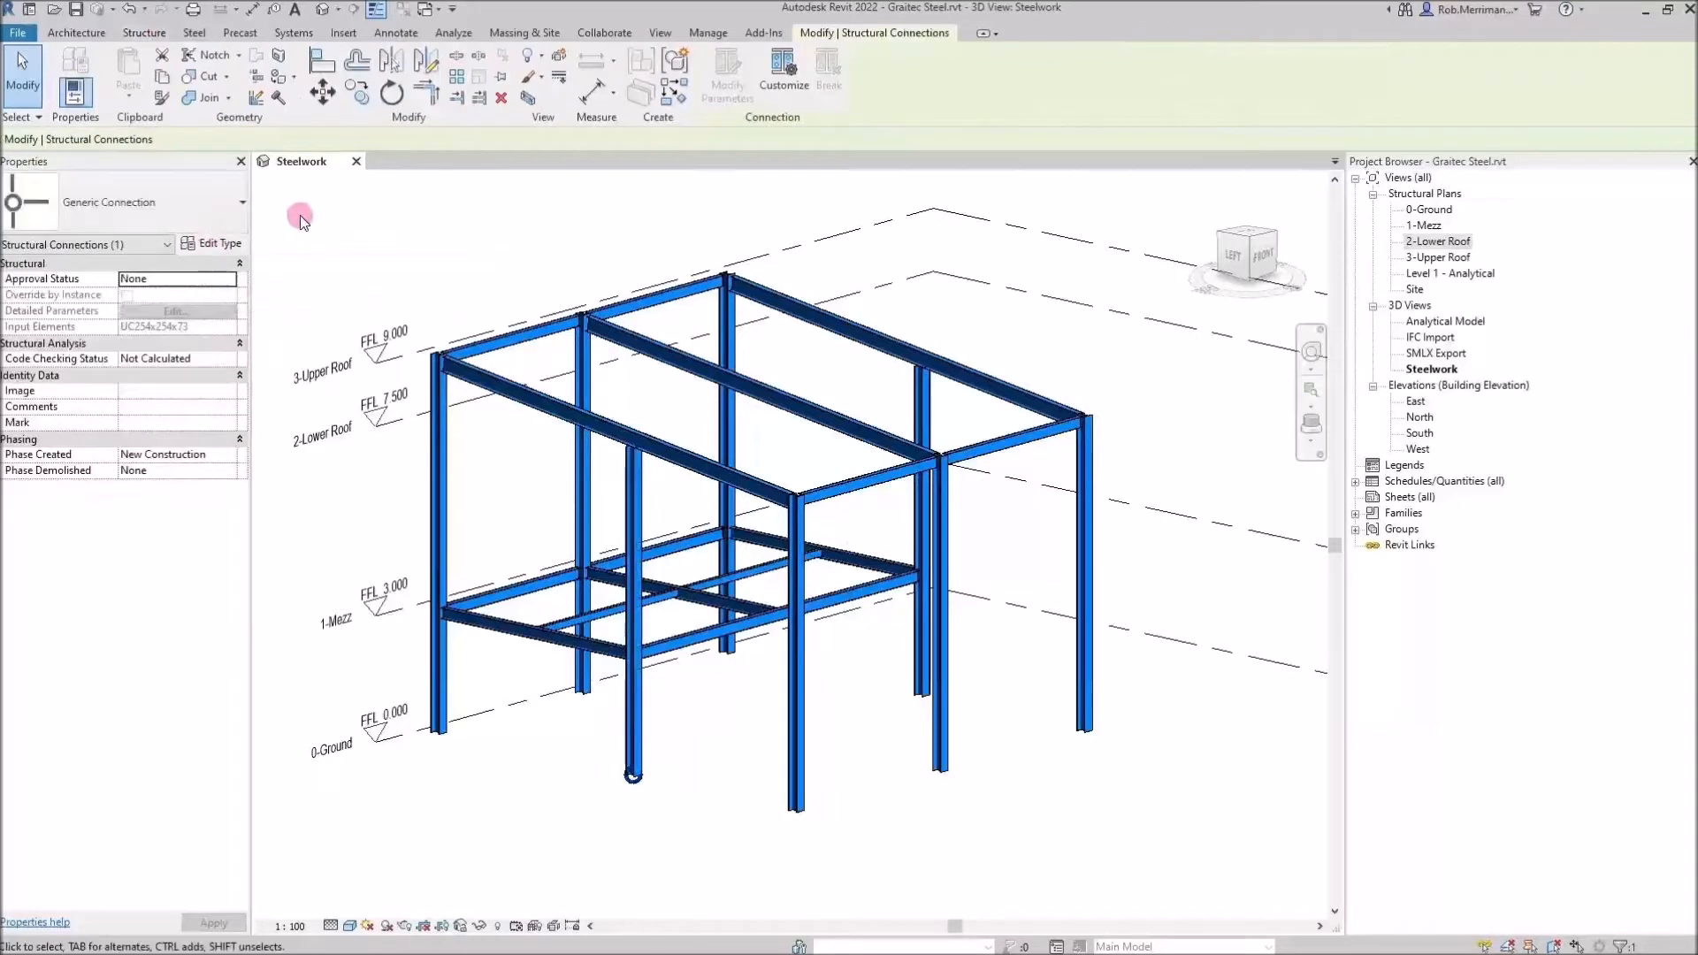
left_click(215, 207)
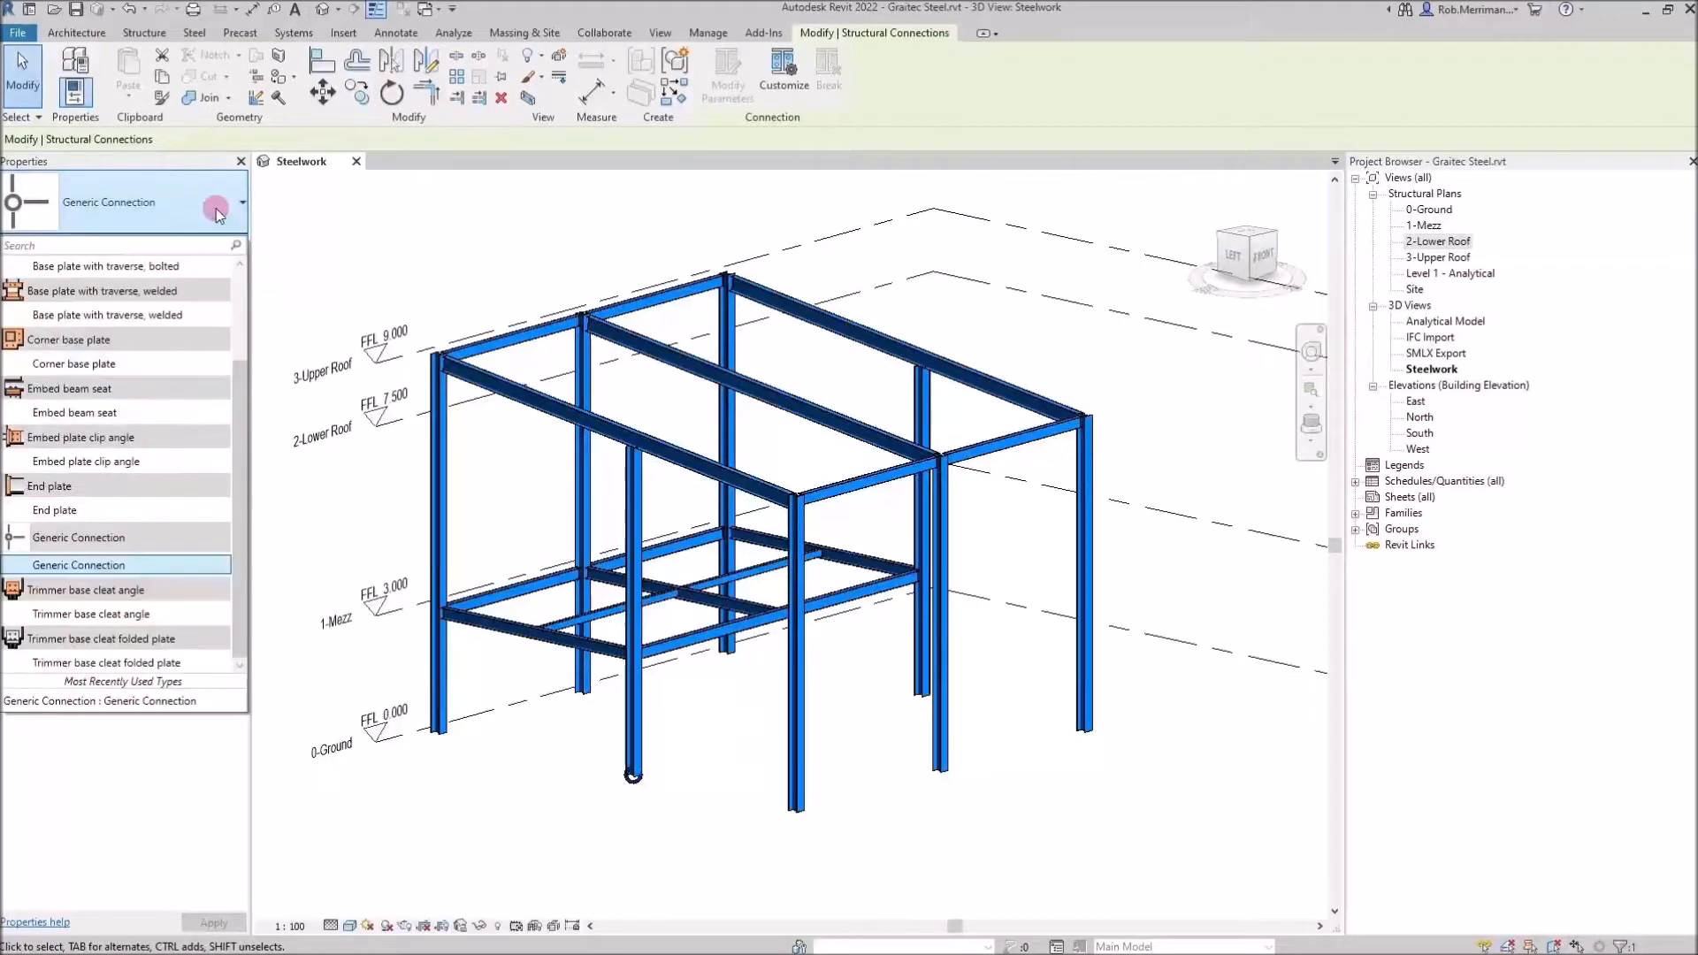
scroll(142, 382, "up", 3)
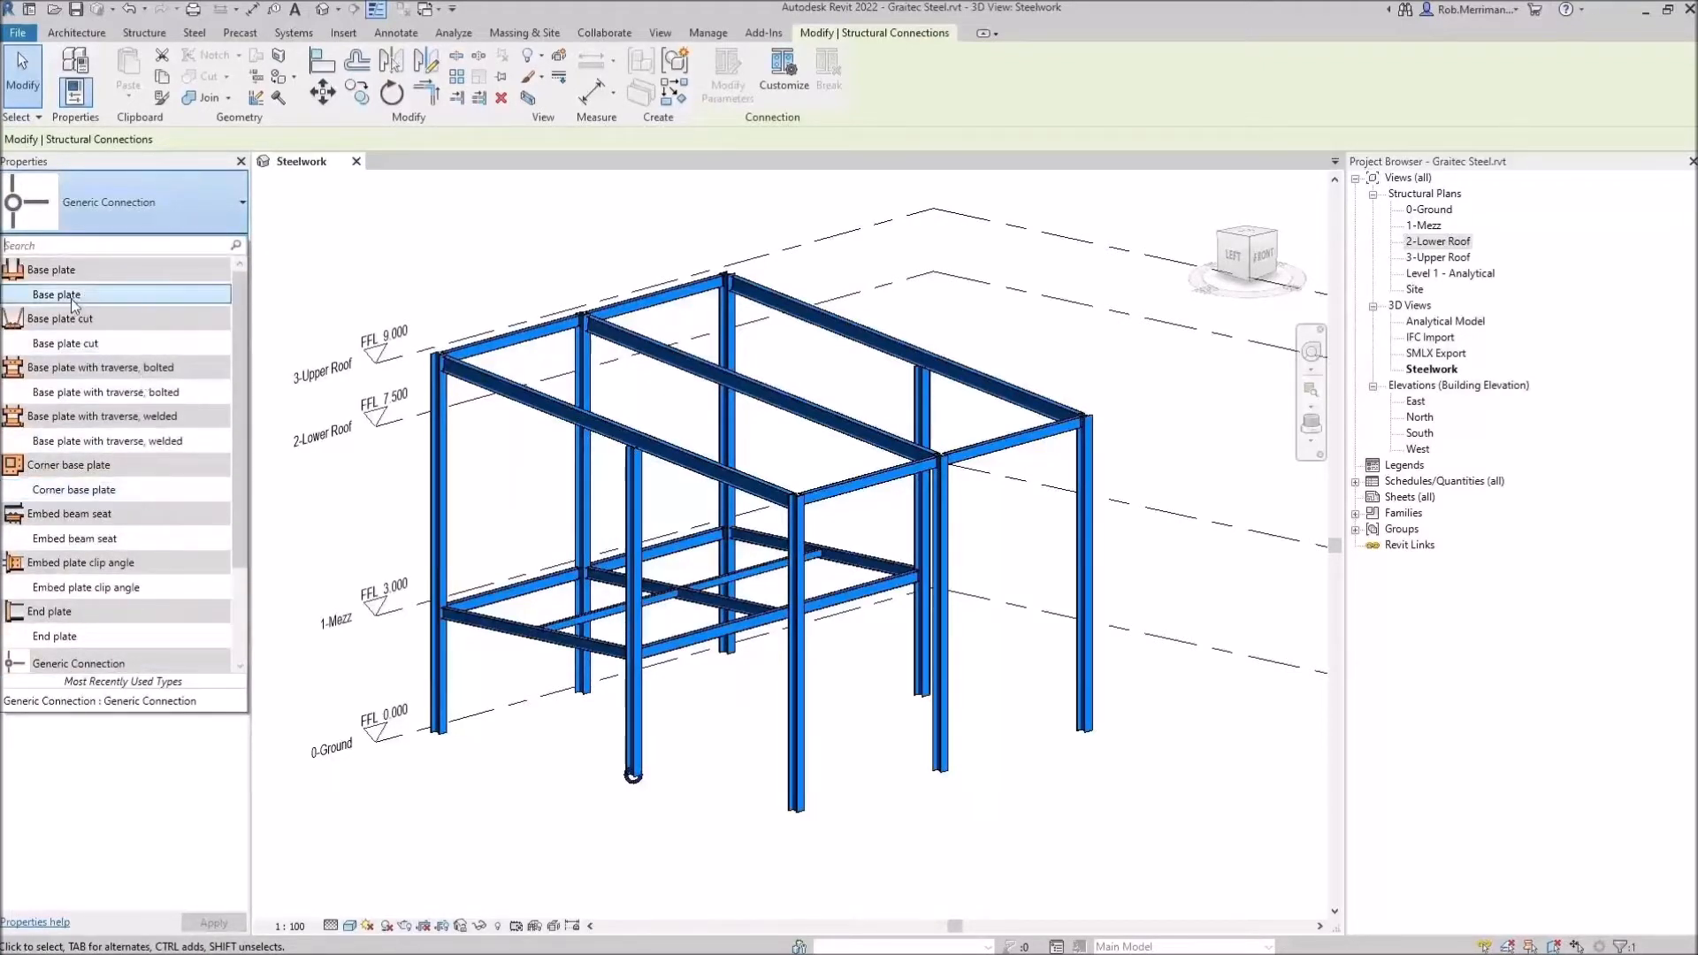
left_click(646, 851)
left_click(645, 847)
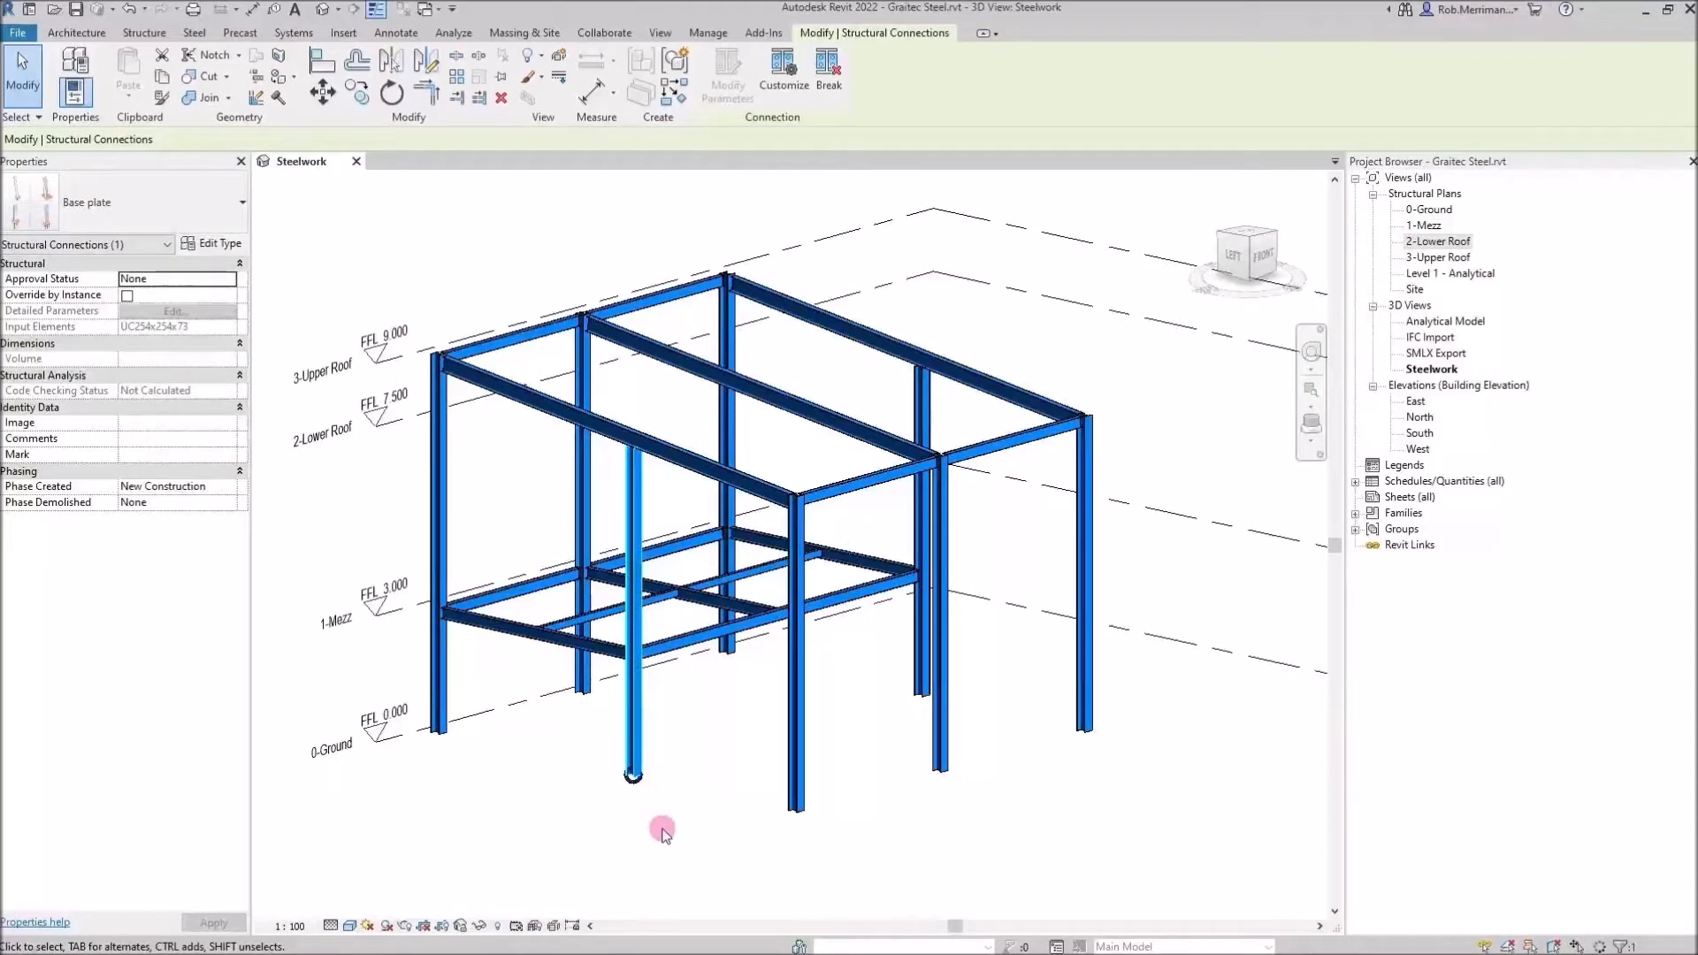
Select the base plate connection at the column foot and open its type properties
scroll(655, 827, "up", 4)
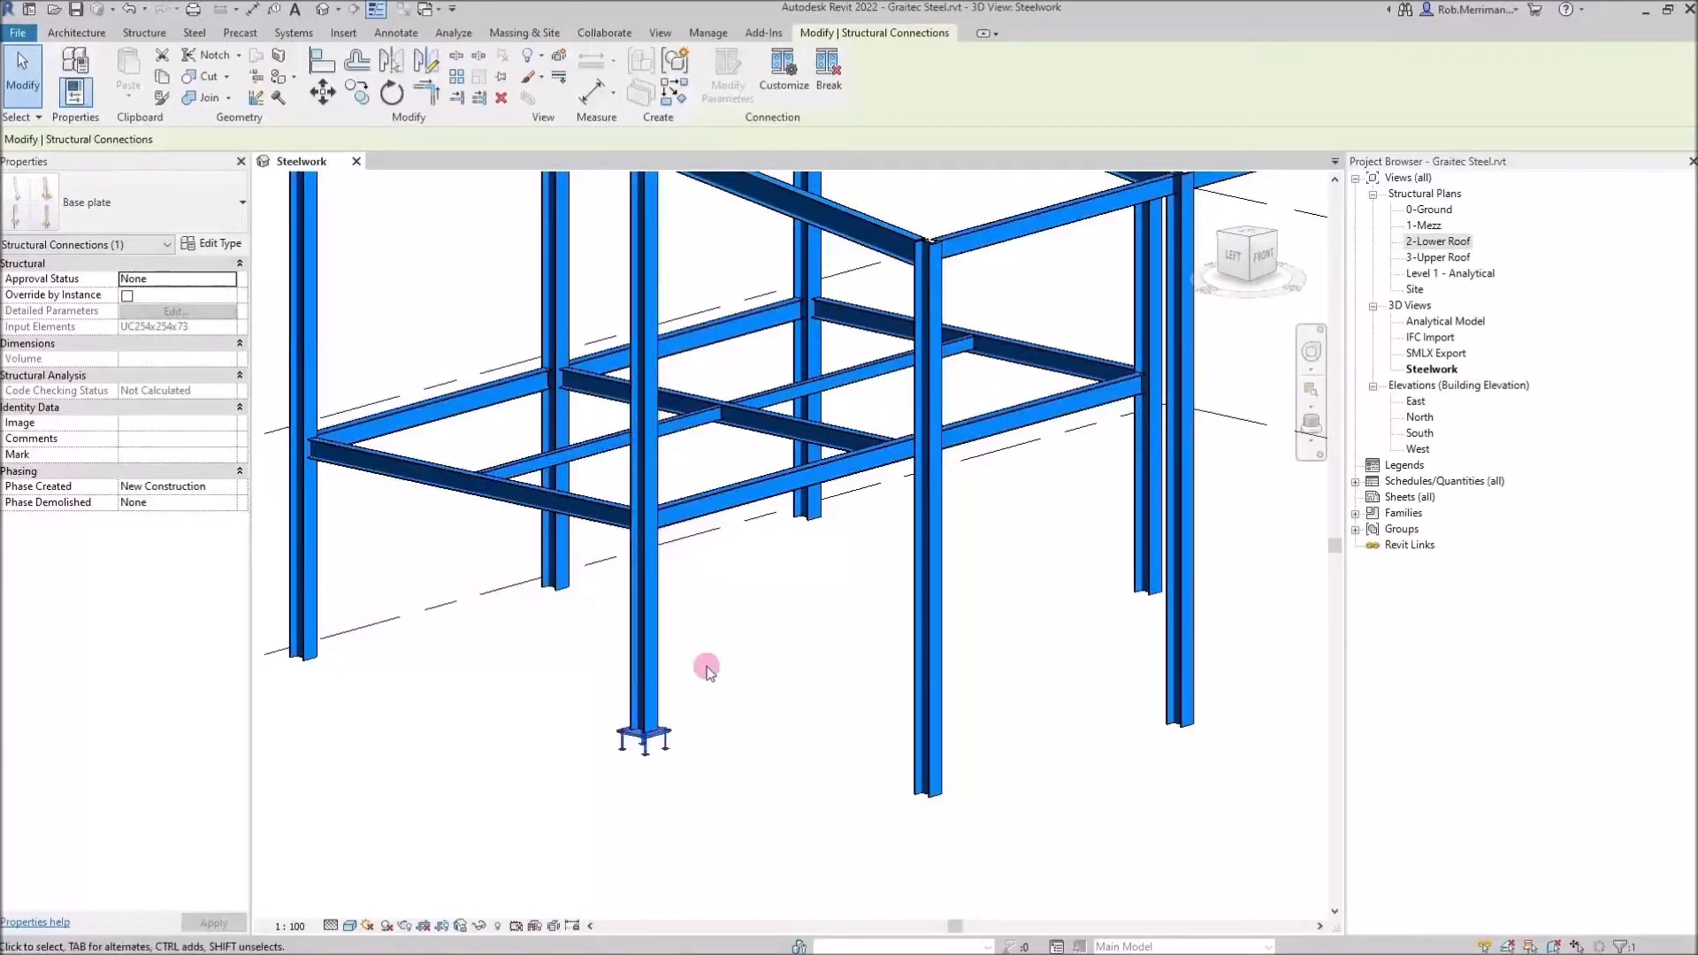
scroll(705, 669, "up", 2)
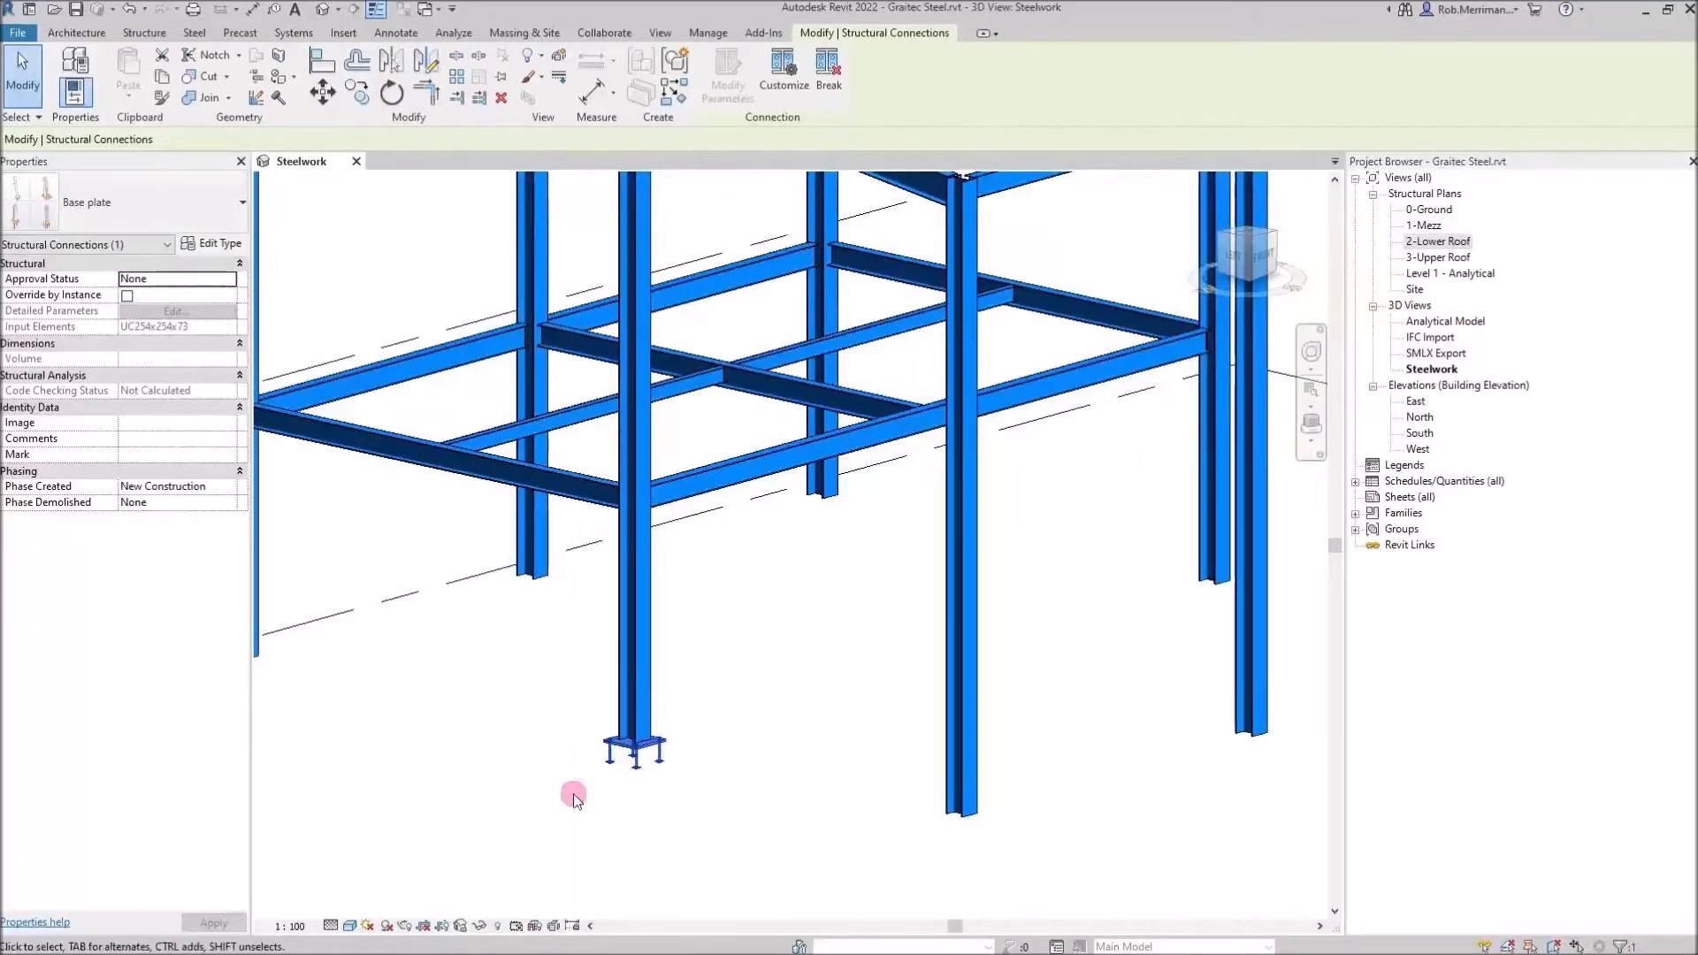
scroll(572, 796, "up", 4)
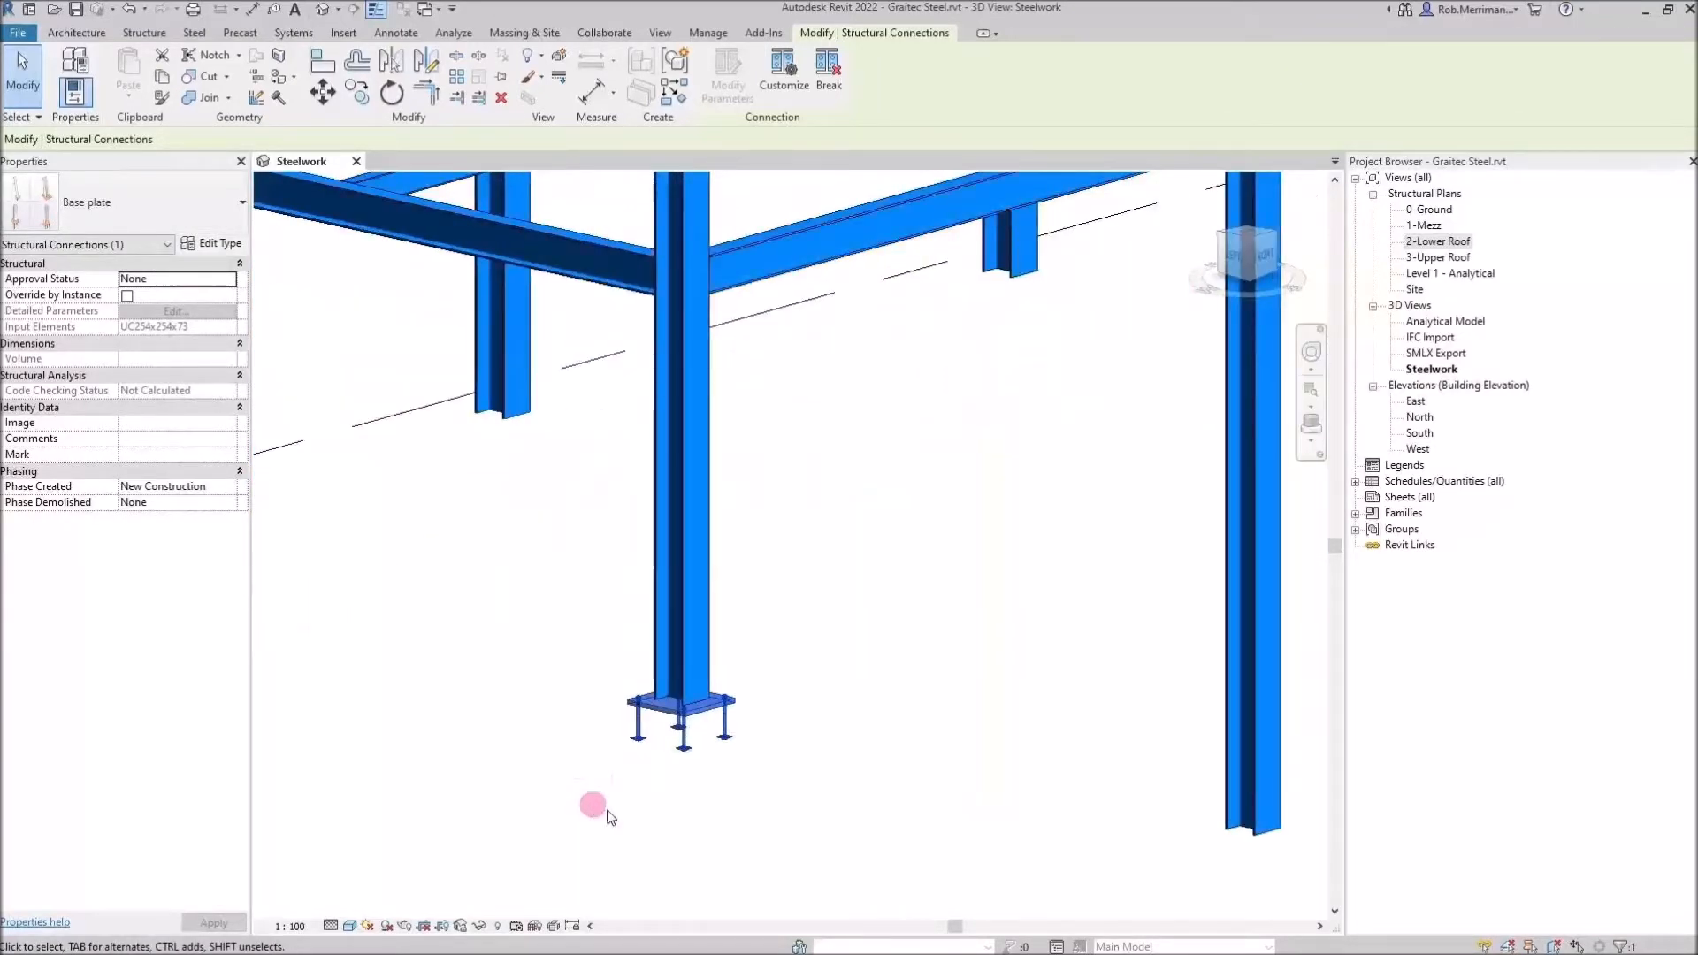
left_click(699, 802)
scroll(651, 772, "up", 2)
scroll(651, 772, "up", 2)
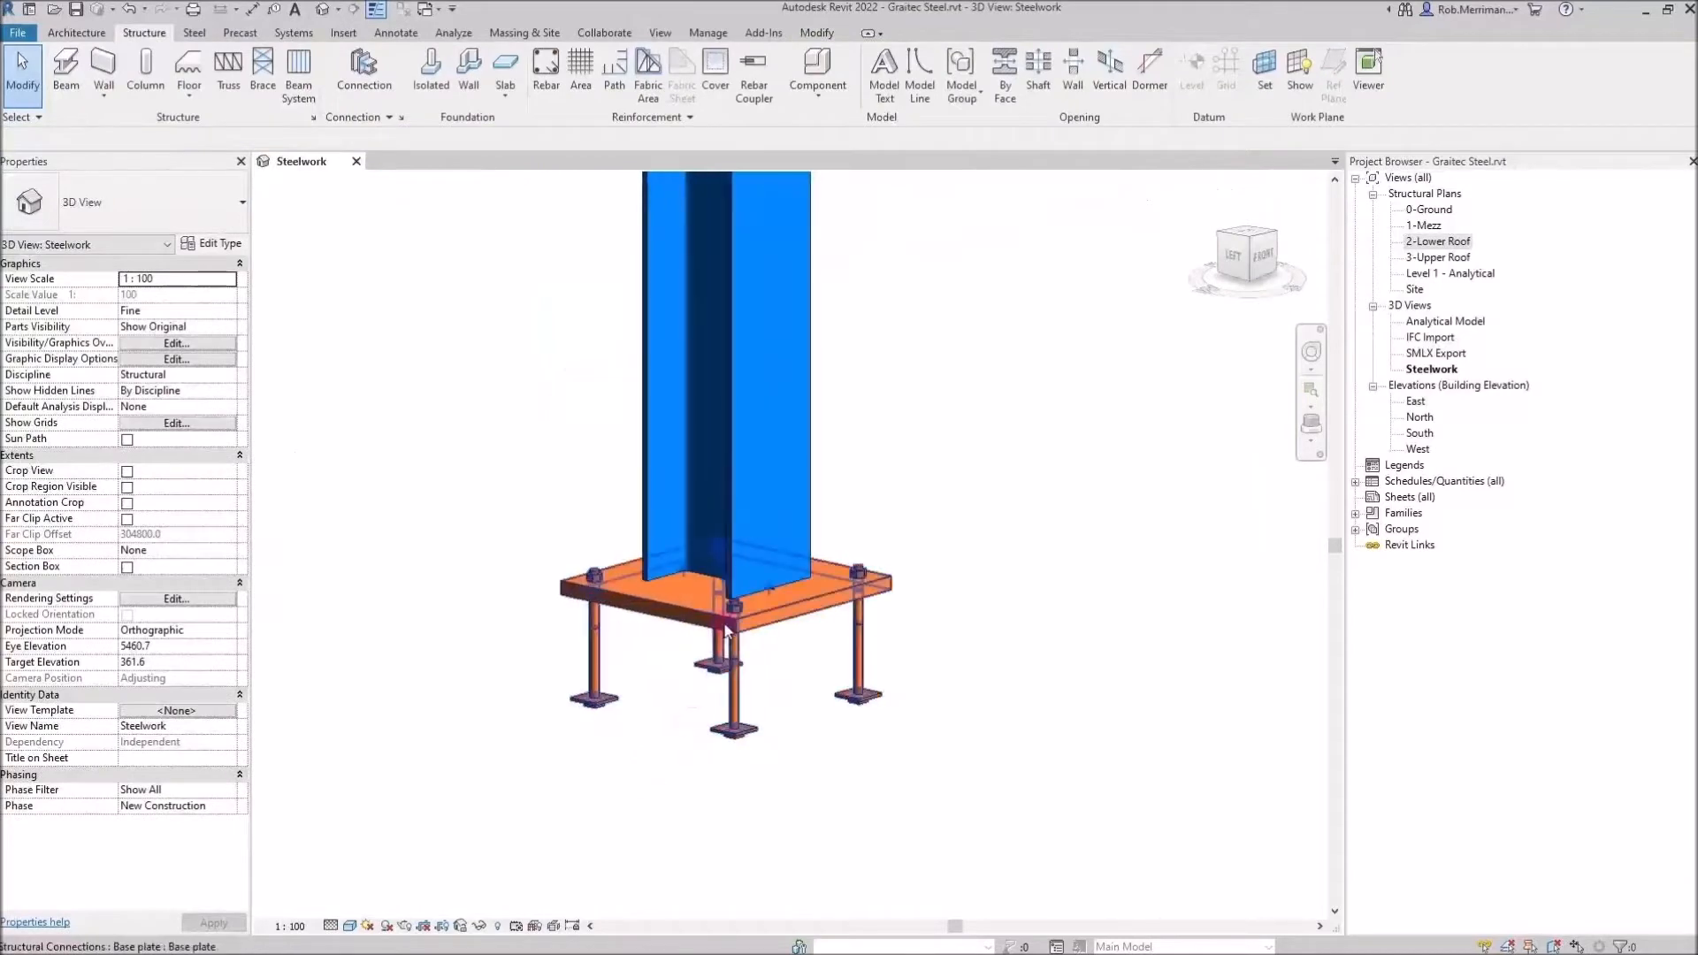
left_click(834, 577)
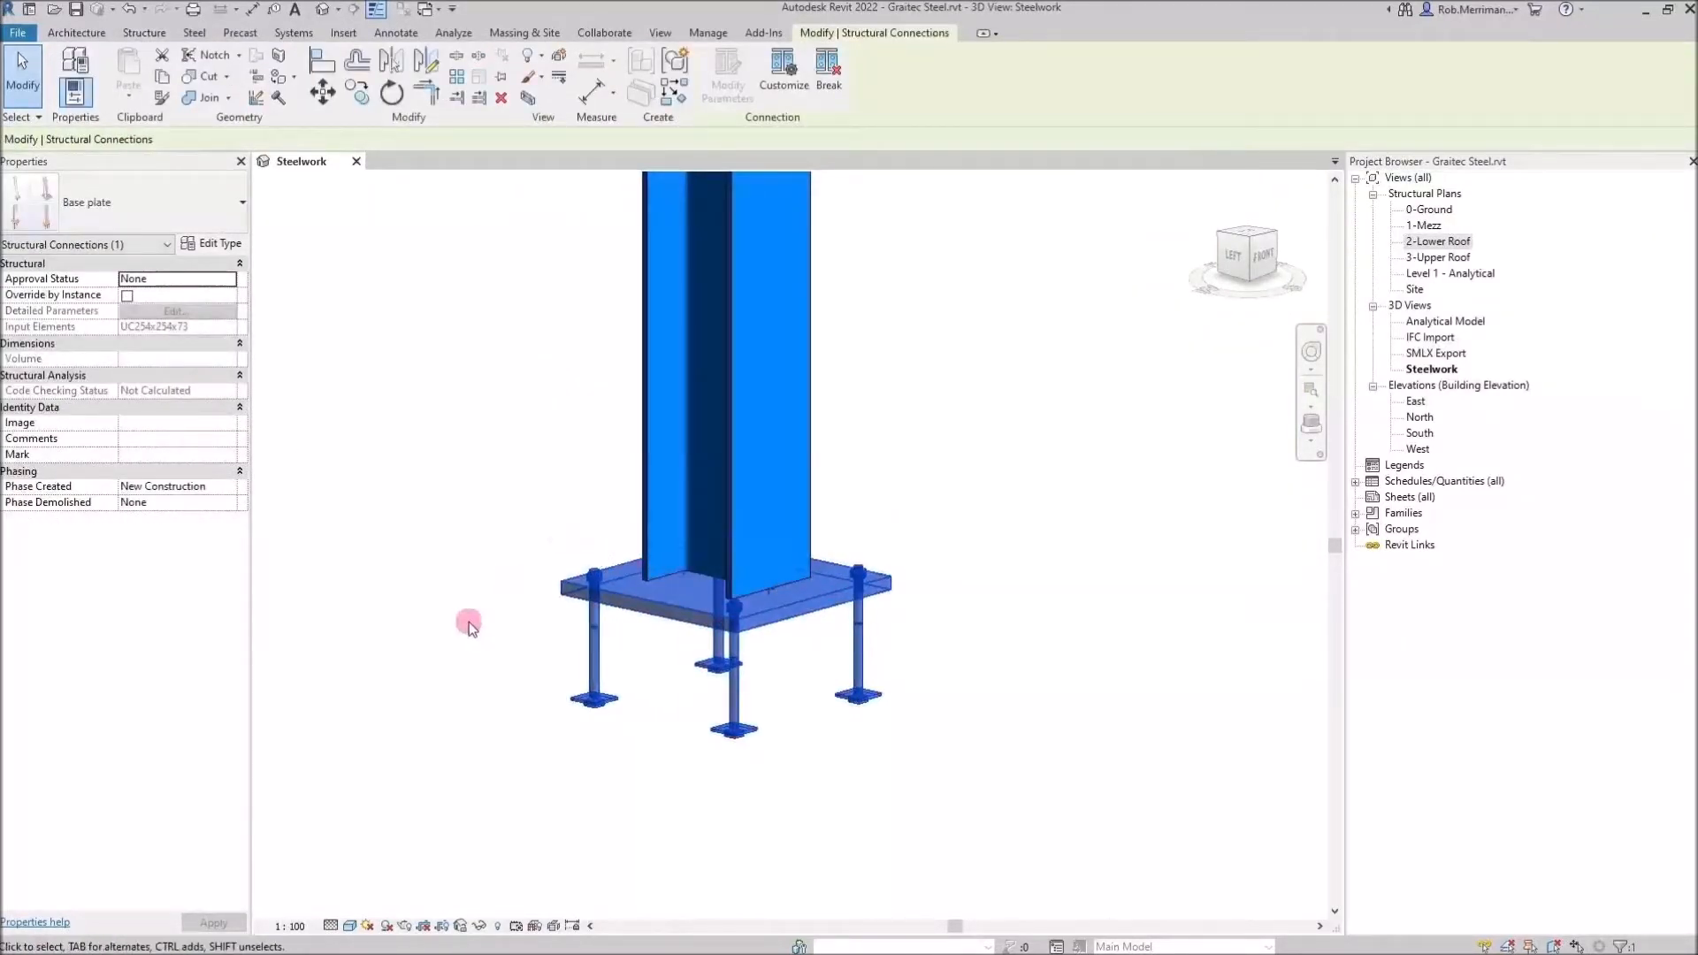
scroll(451, 628, "down", 1)
scroll(428, 617, "down", 1)
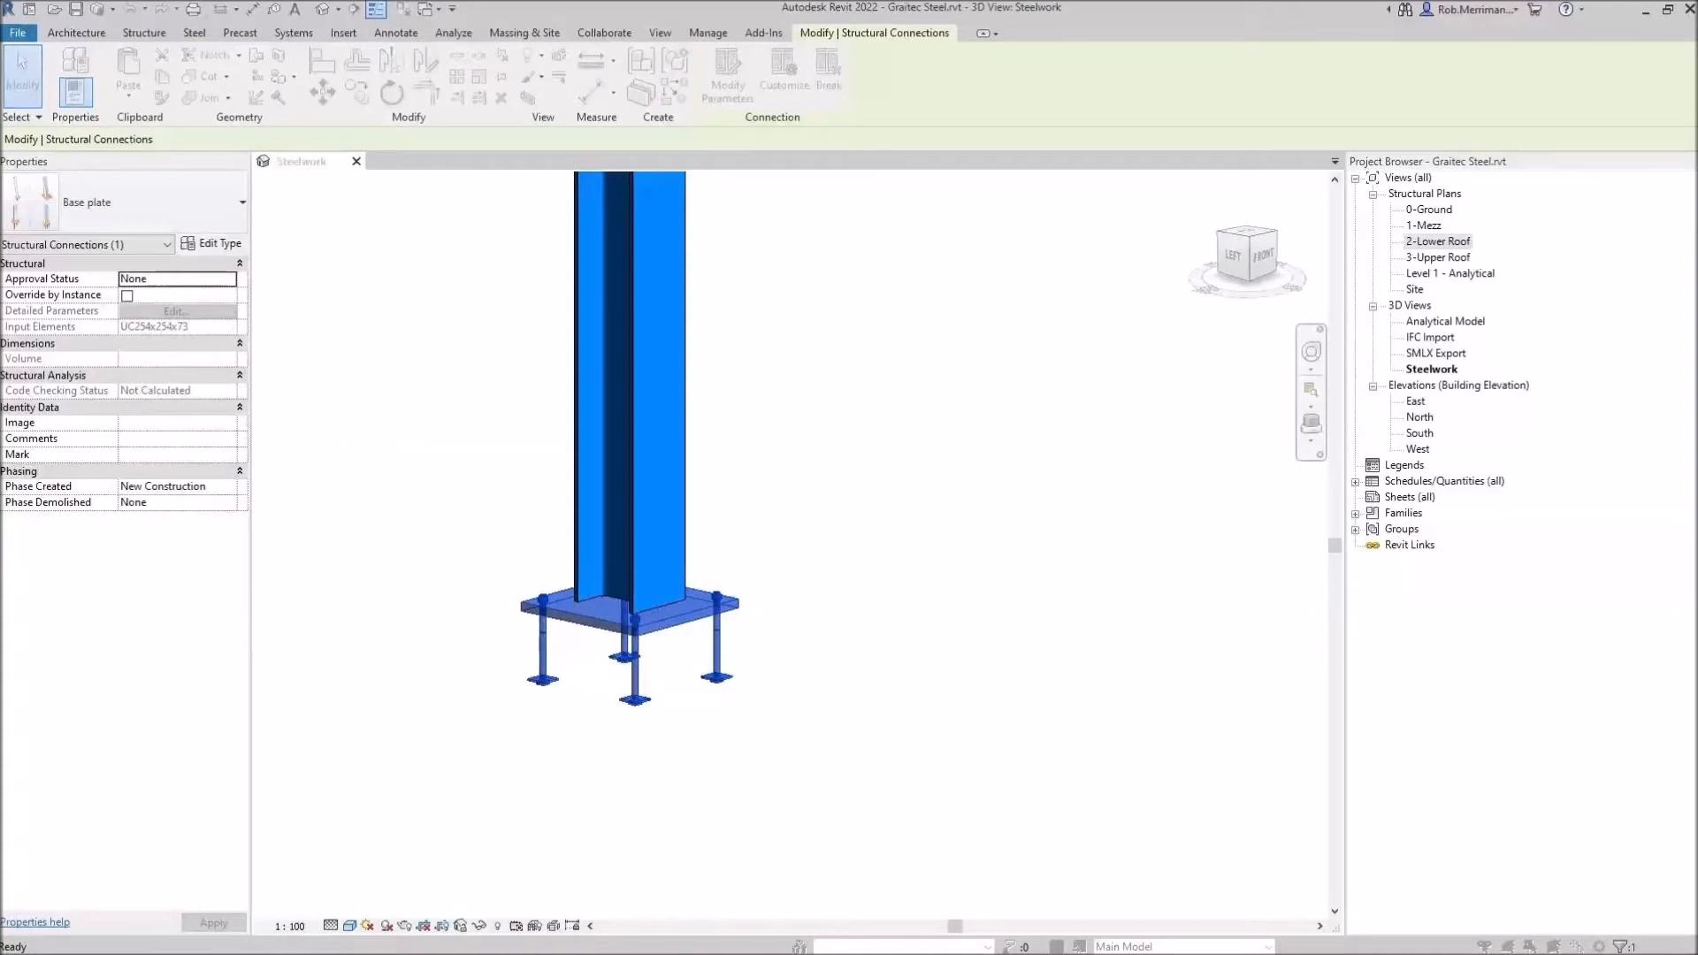
left_click_drag(826, 142, 1142, 205)
left_click_drag(1531, 848, 1141, 807)
left_click_drag(779, 218, 1224, 206)
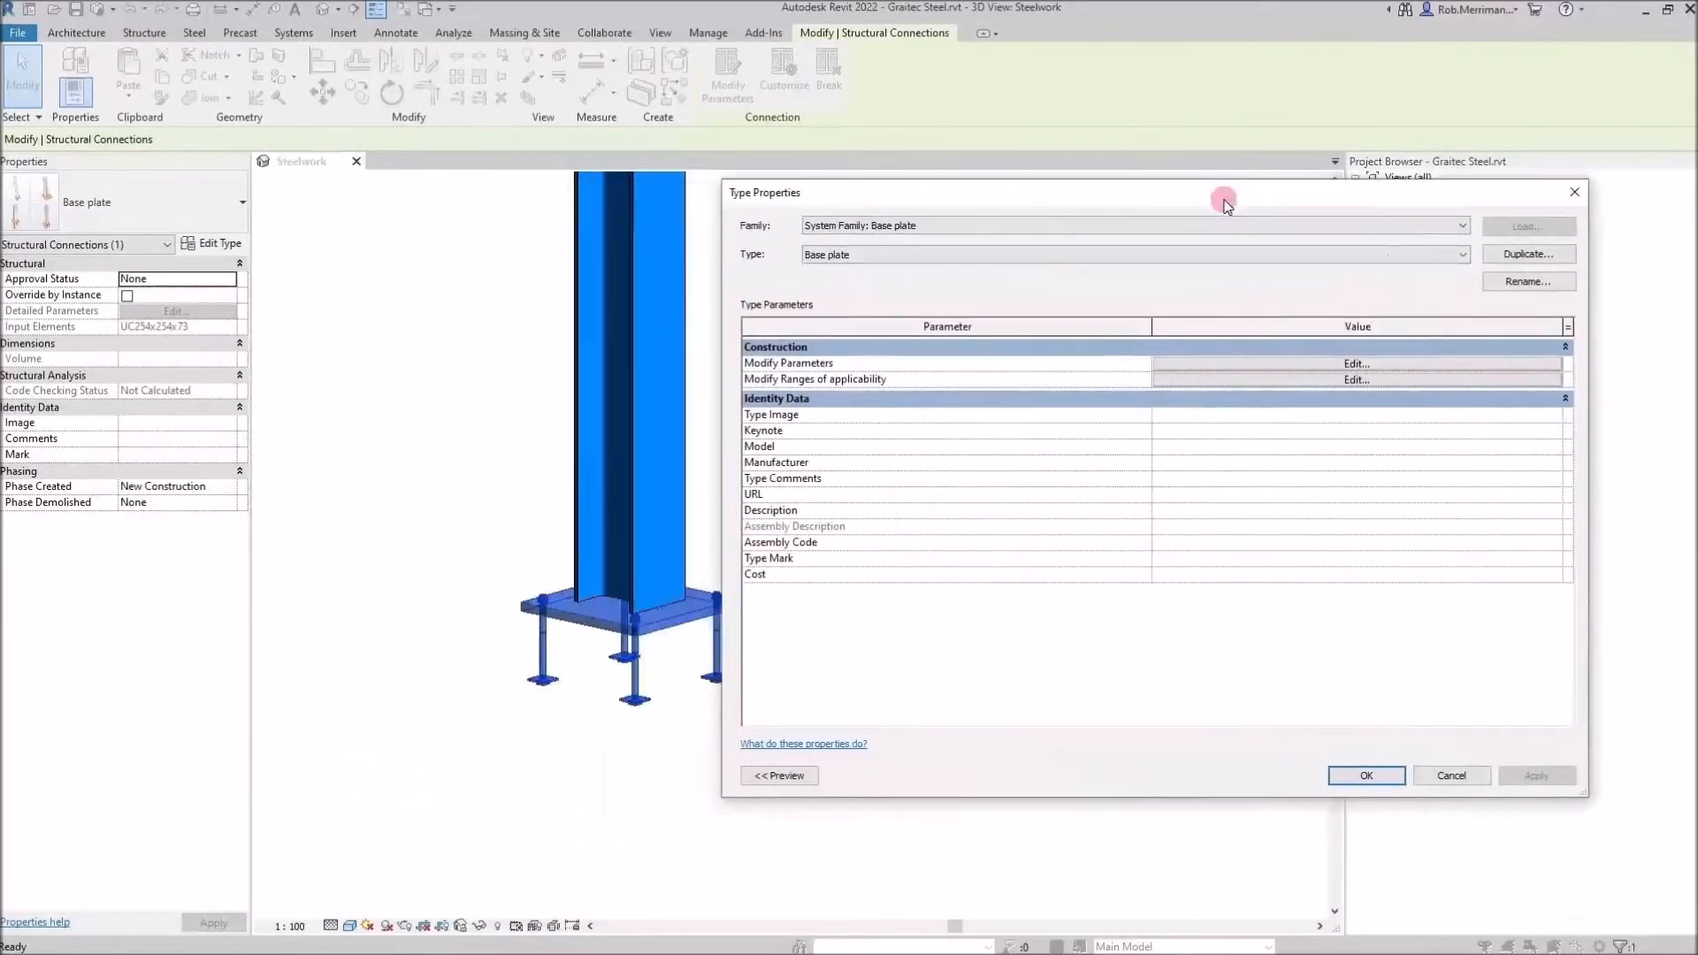
Duplicate the base plate type under the name BP1
left_click(1081, 265)
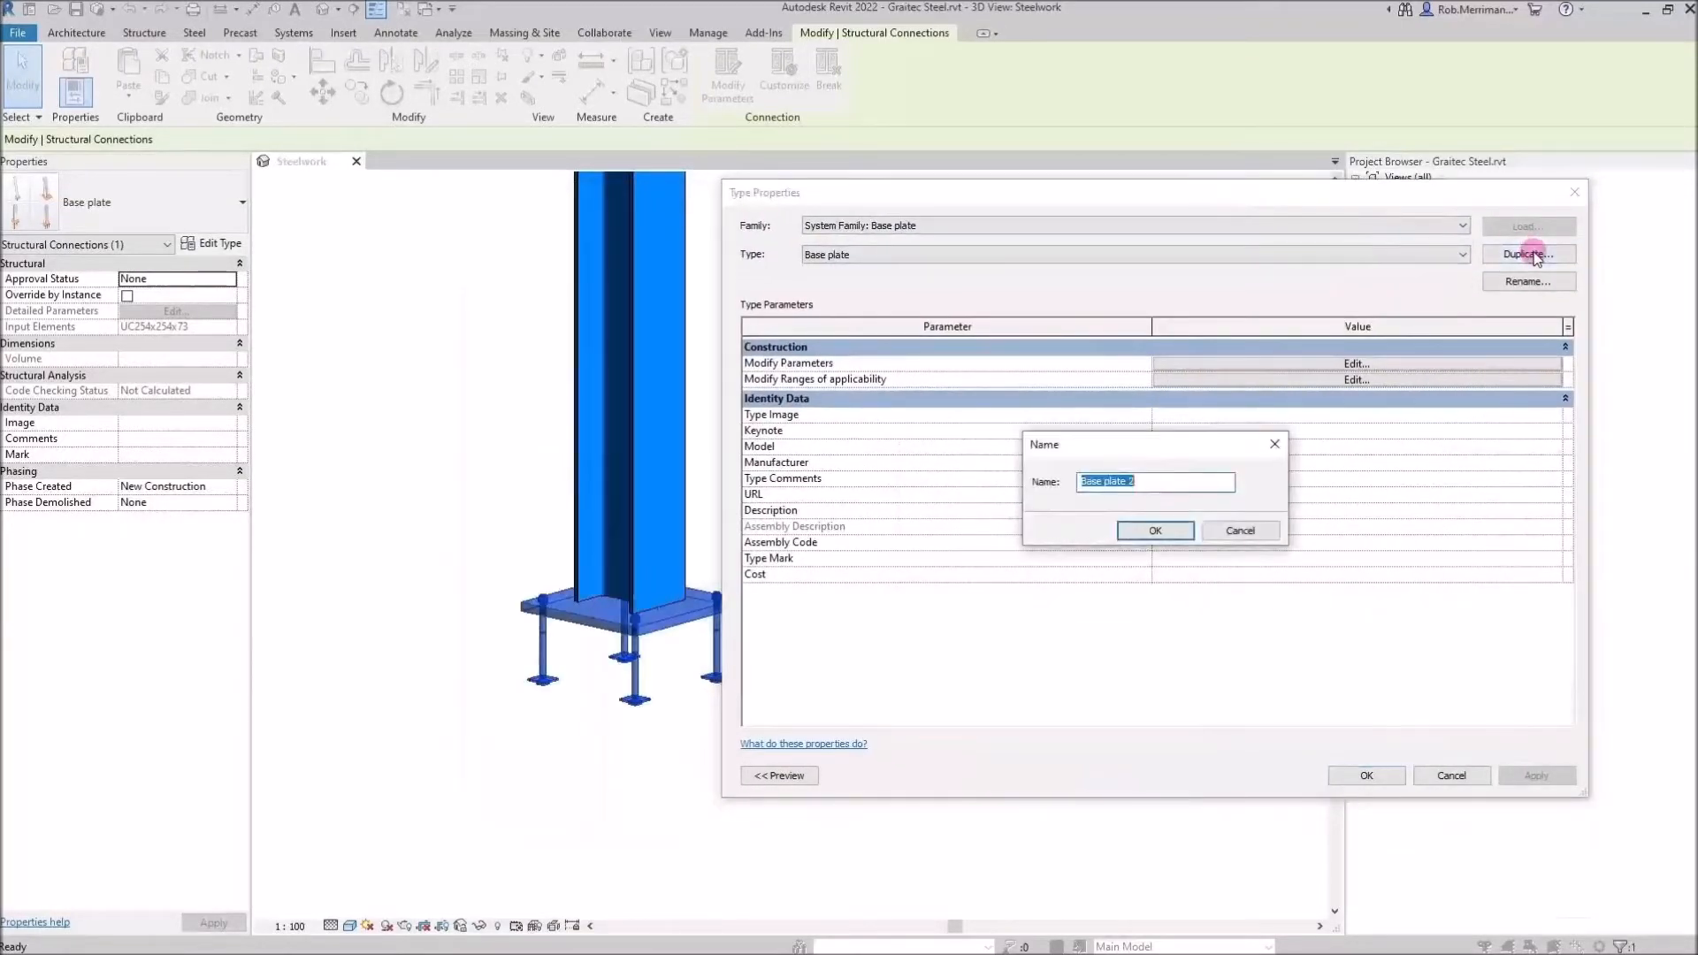
left_click_drag(1174, 482, 1004, 485)
type("BP1")
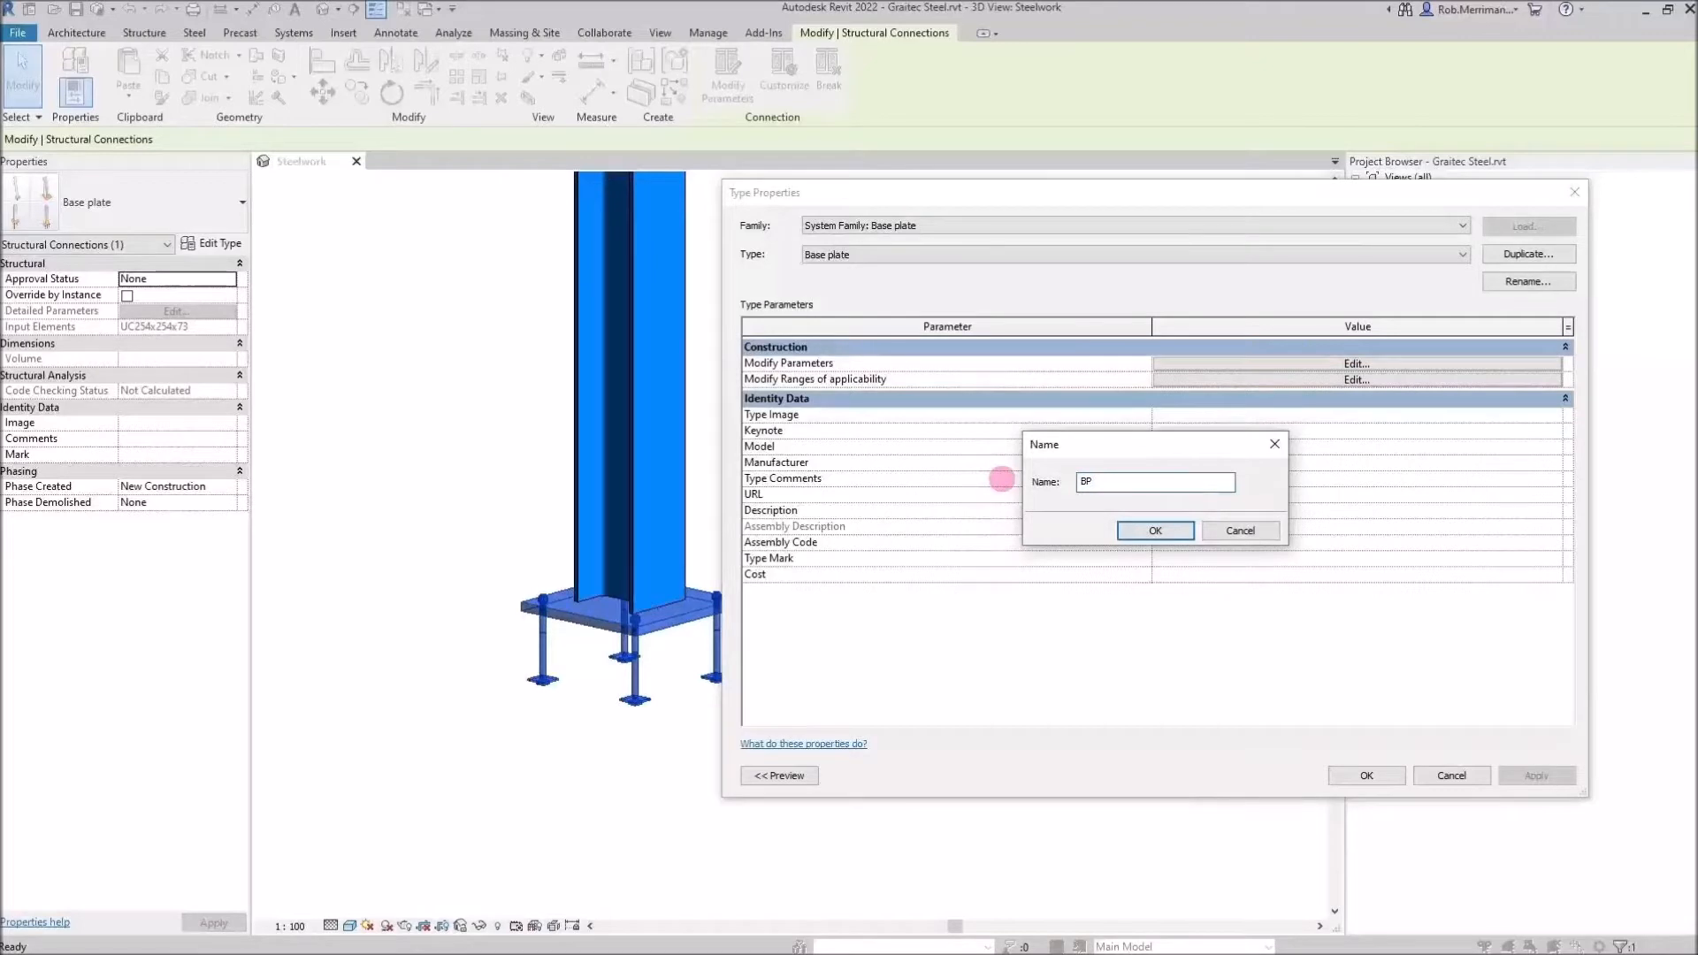
left_click(1136, 534)
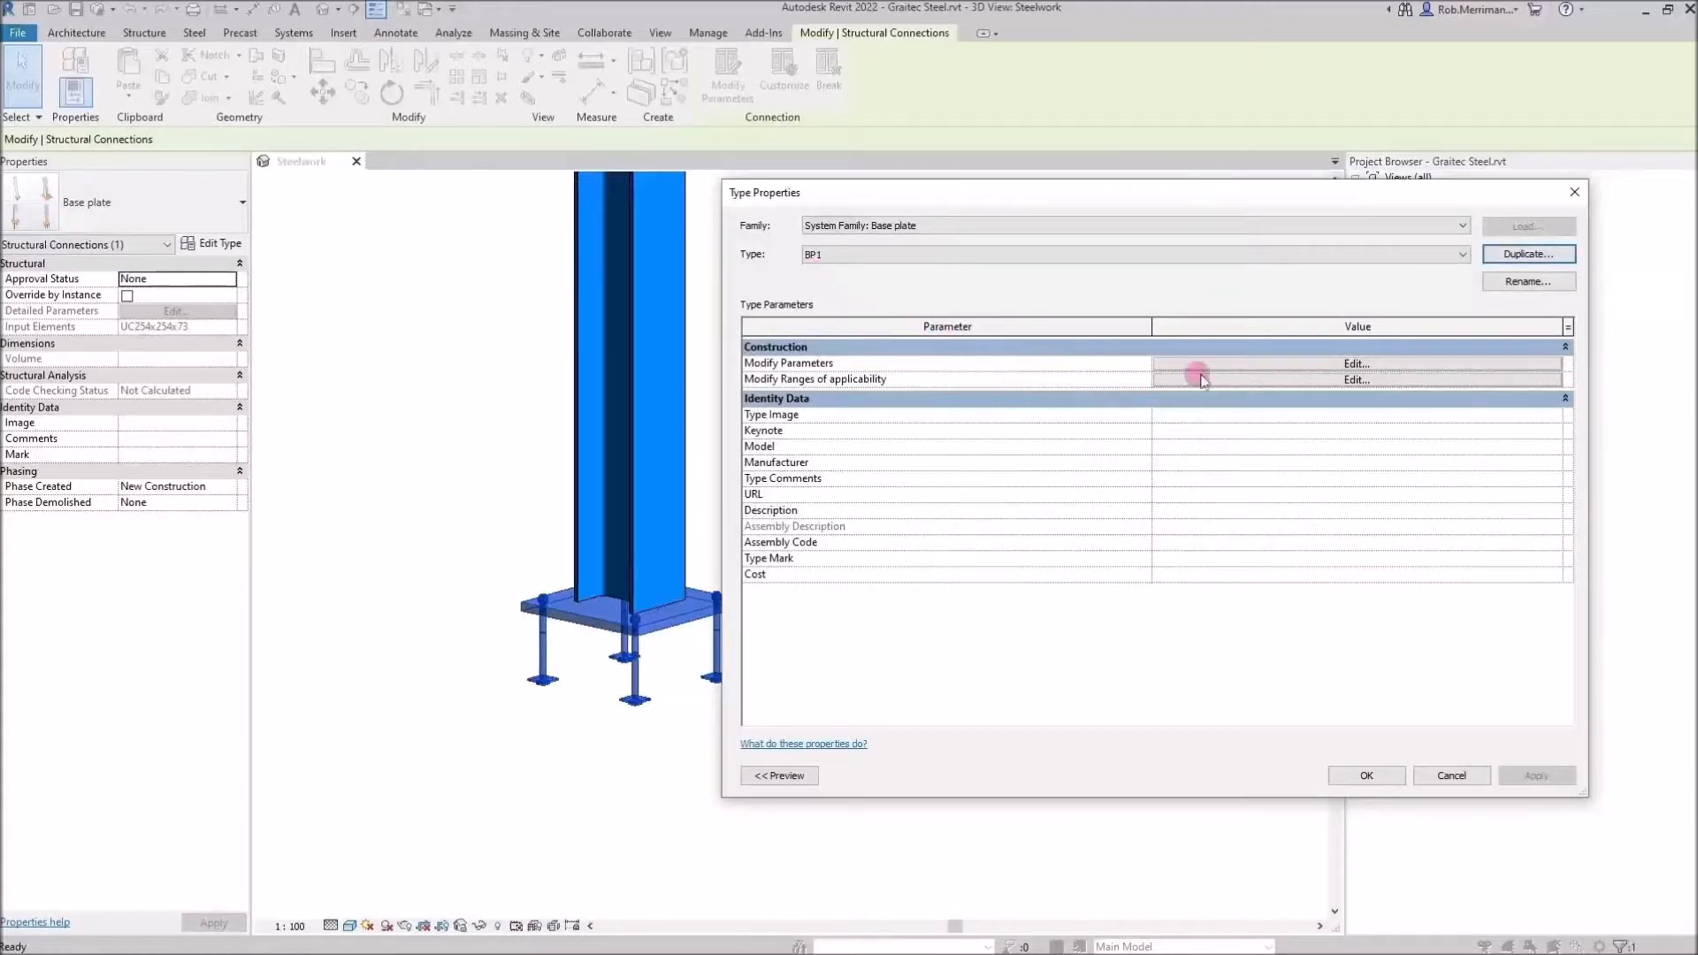
Open the BP1 connection parameters and set the base plate thickness to 20
left_click(1276, 367)
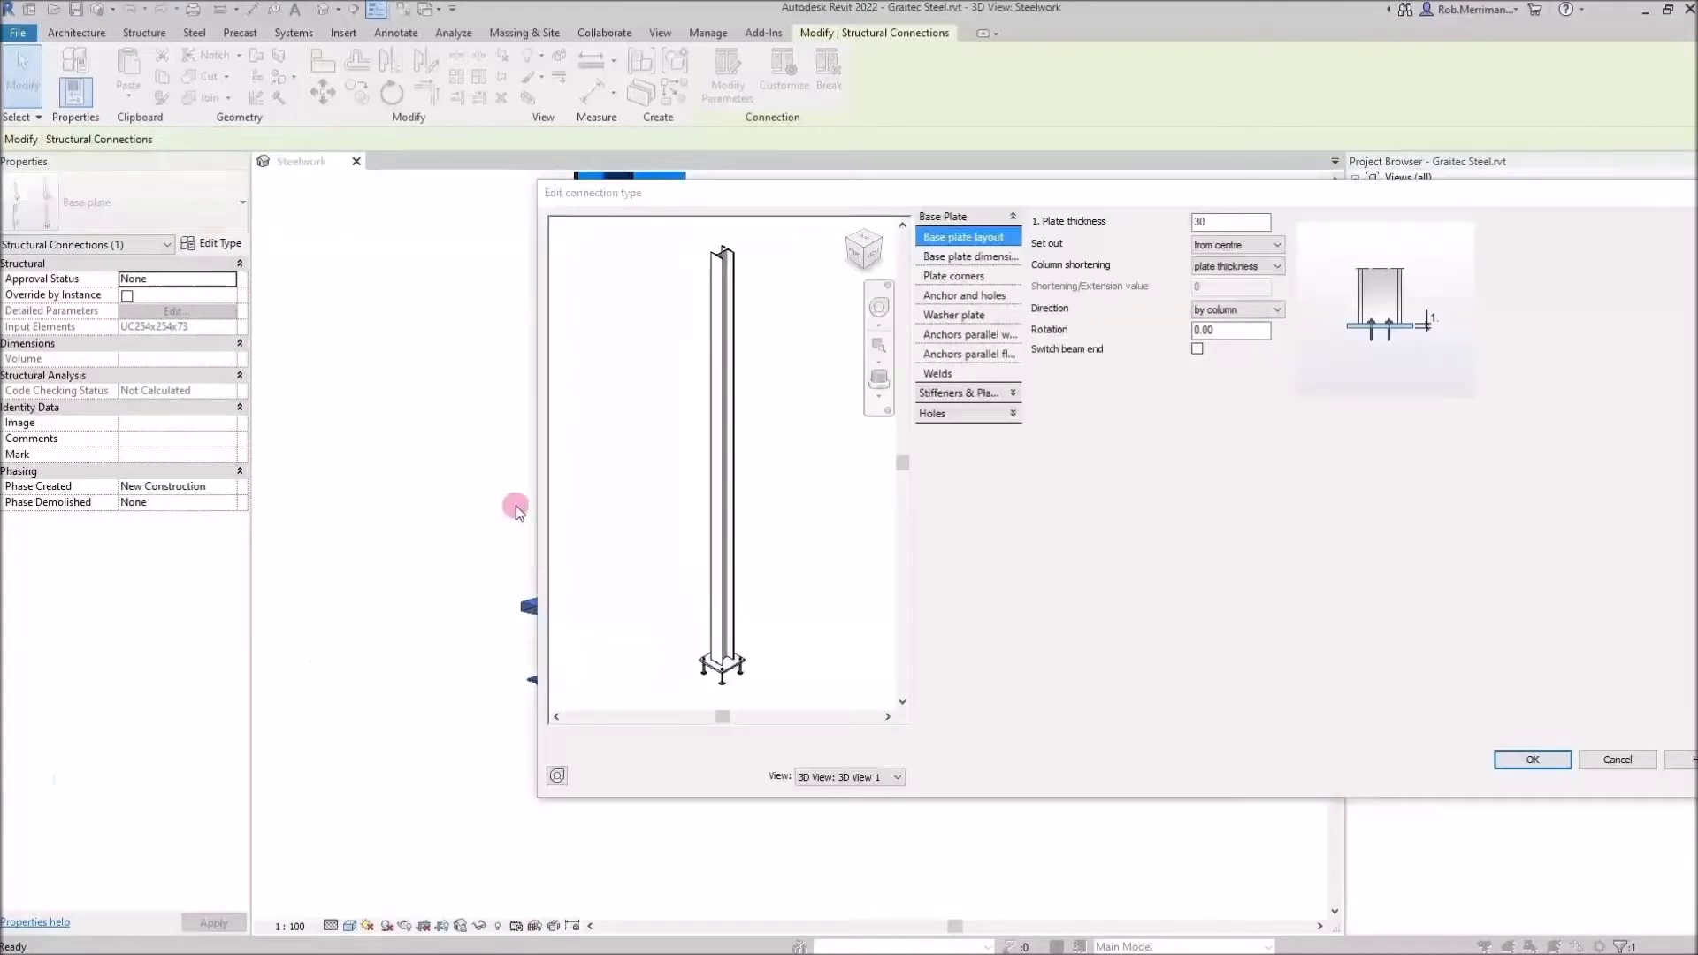
scroll(750, 641, "up", 3)
middle_click_drag(748, 635, 758, 379)
scroll(707, 423, "up", 3)
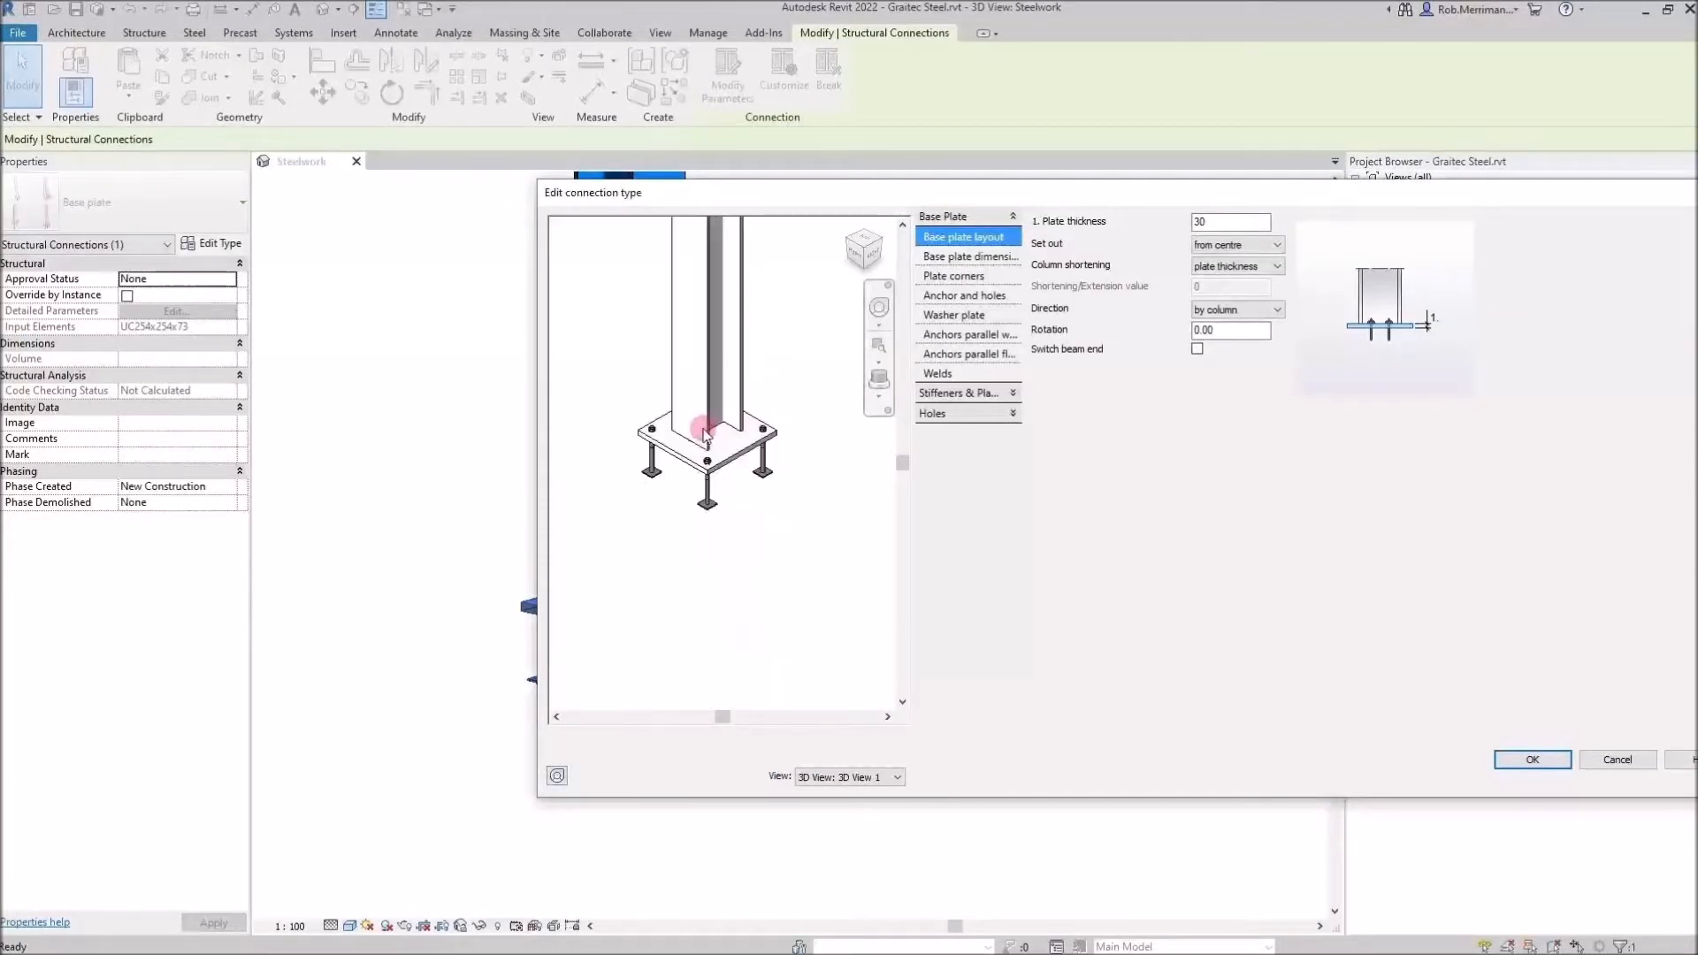
left_click(1240, 221)
left_click_drag(1240, 221, 1143, 221)
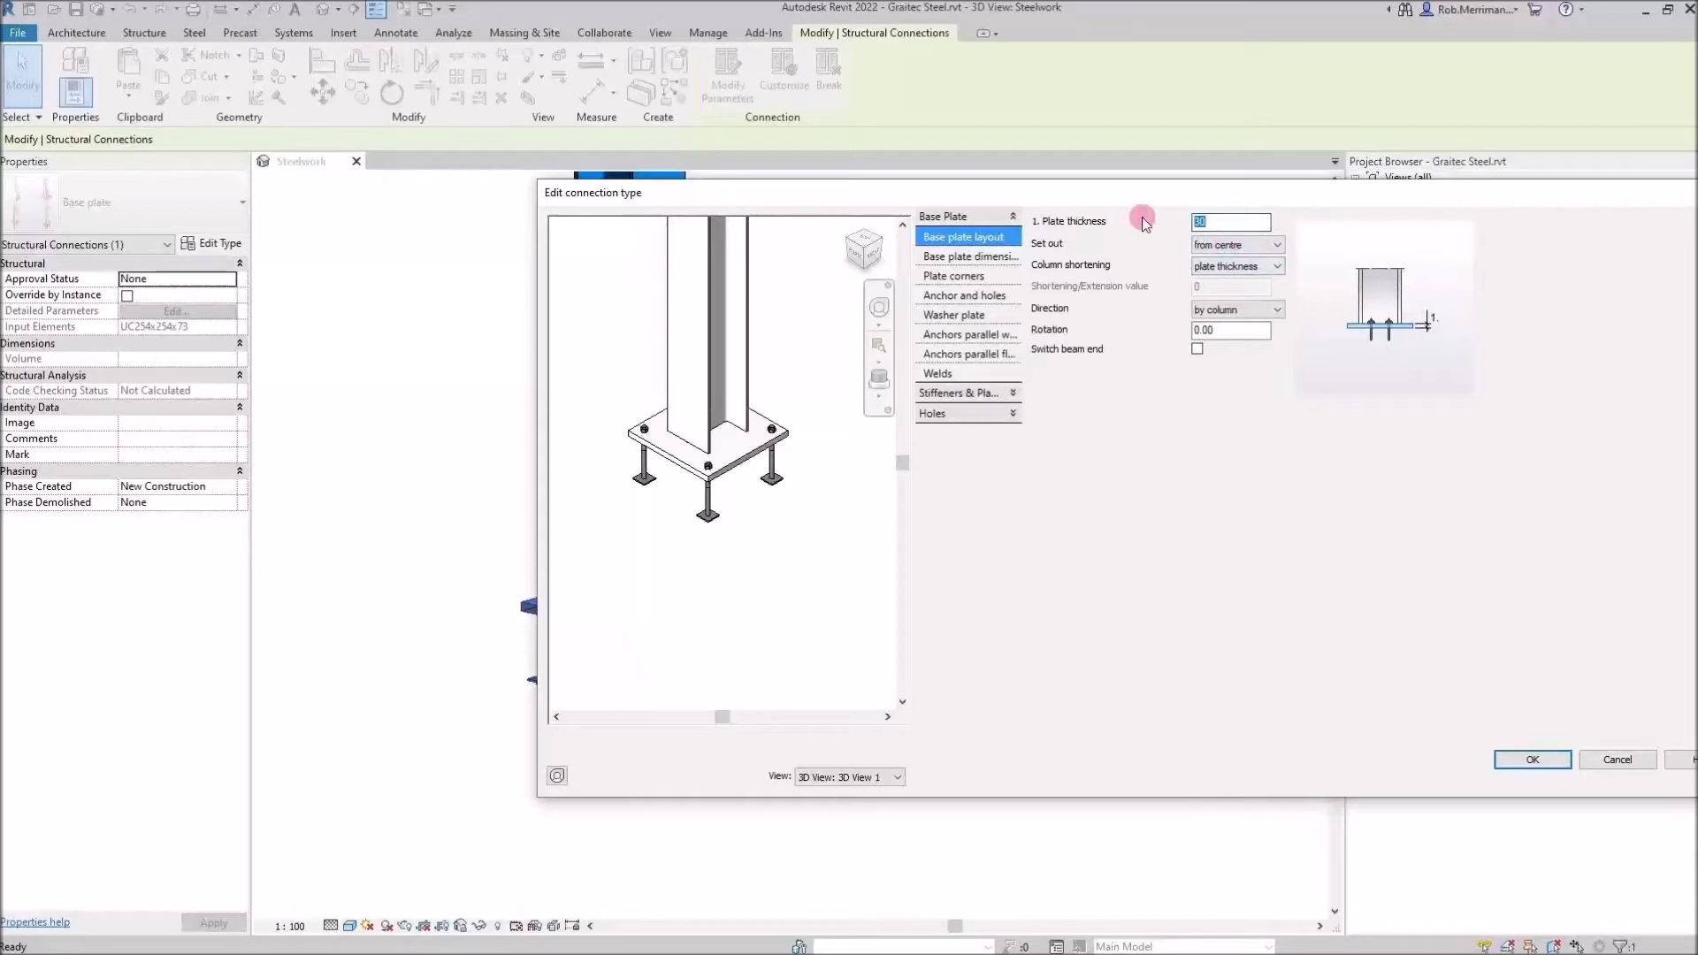
type("20")
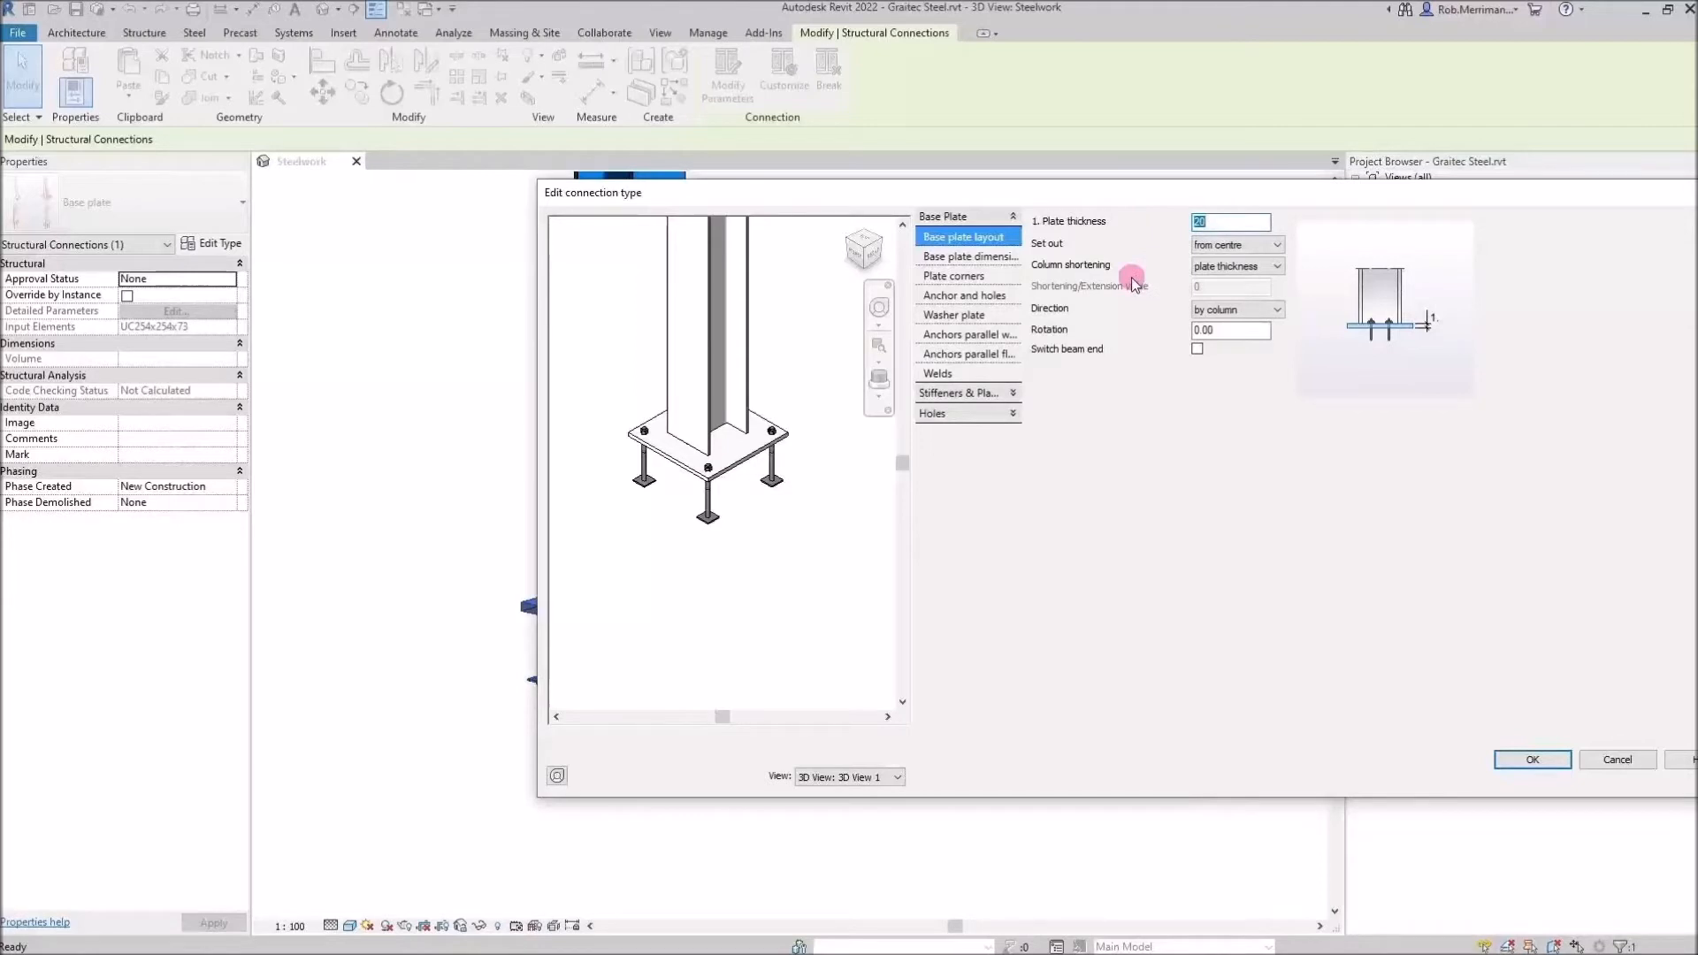
Set the column shortening to value with a shortening/extension value of 45
left_click(1210, 267)
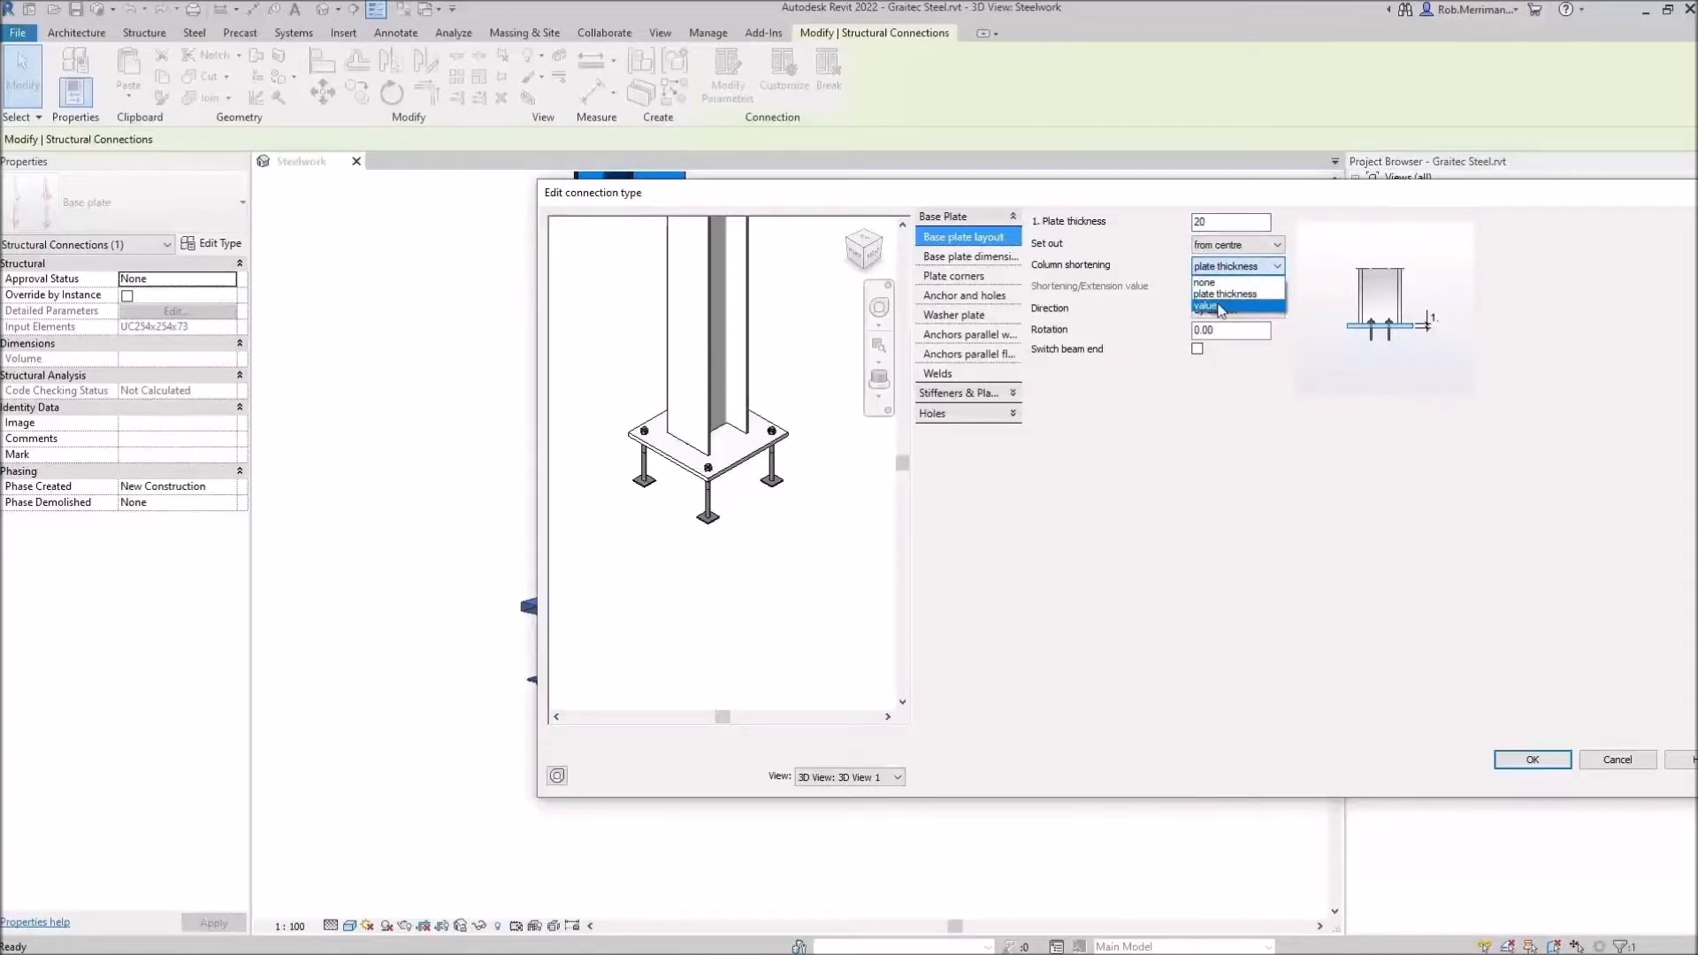
left_click(1217, 306)
left_click(1224, 285)
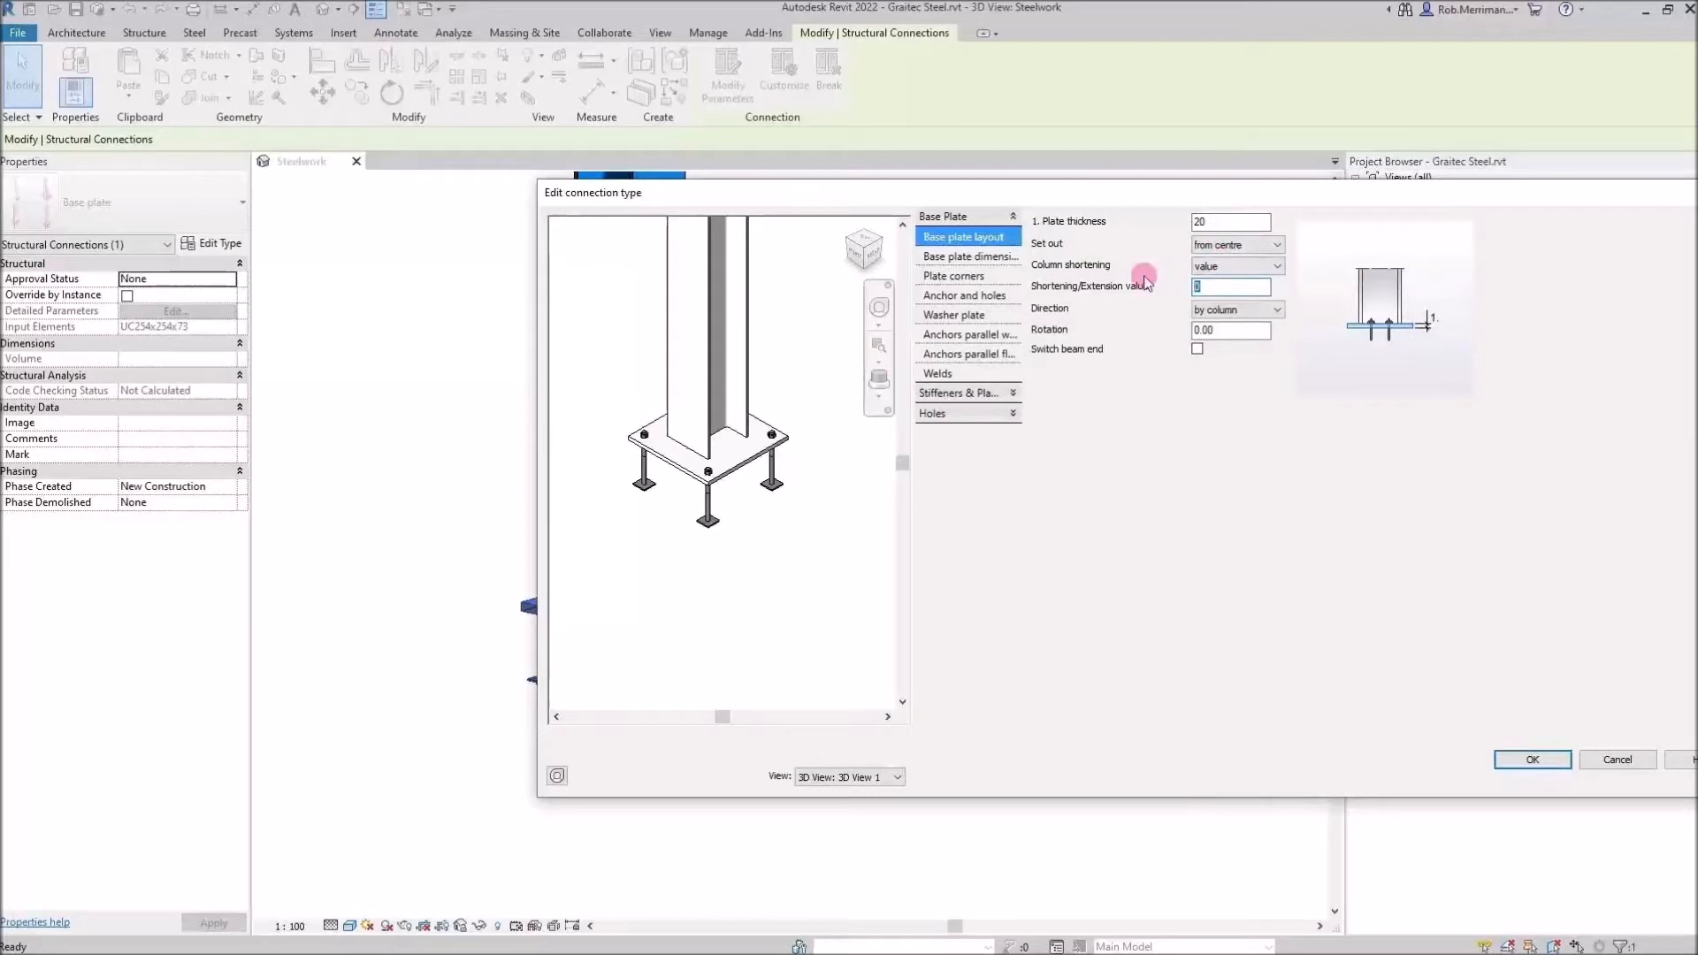
type("45")
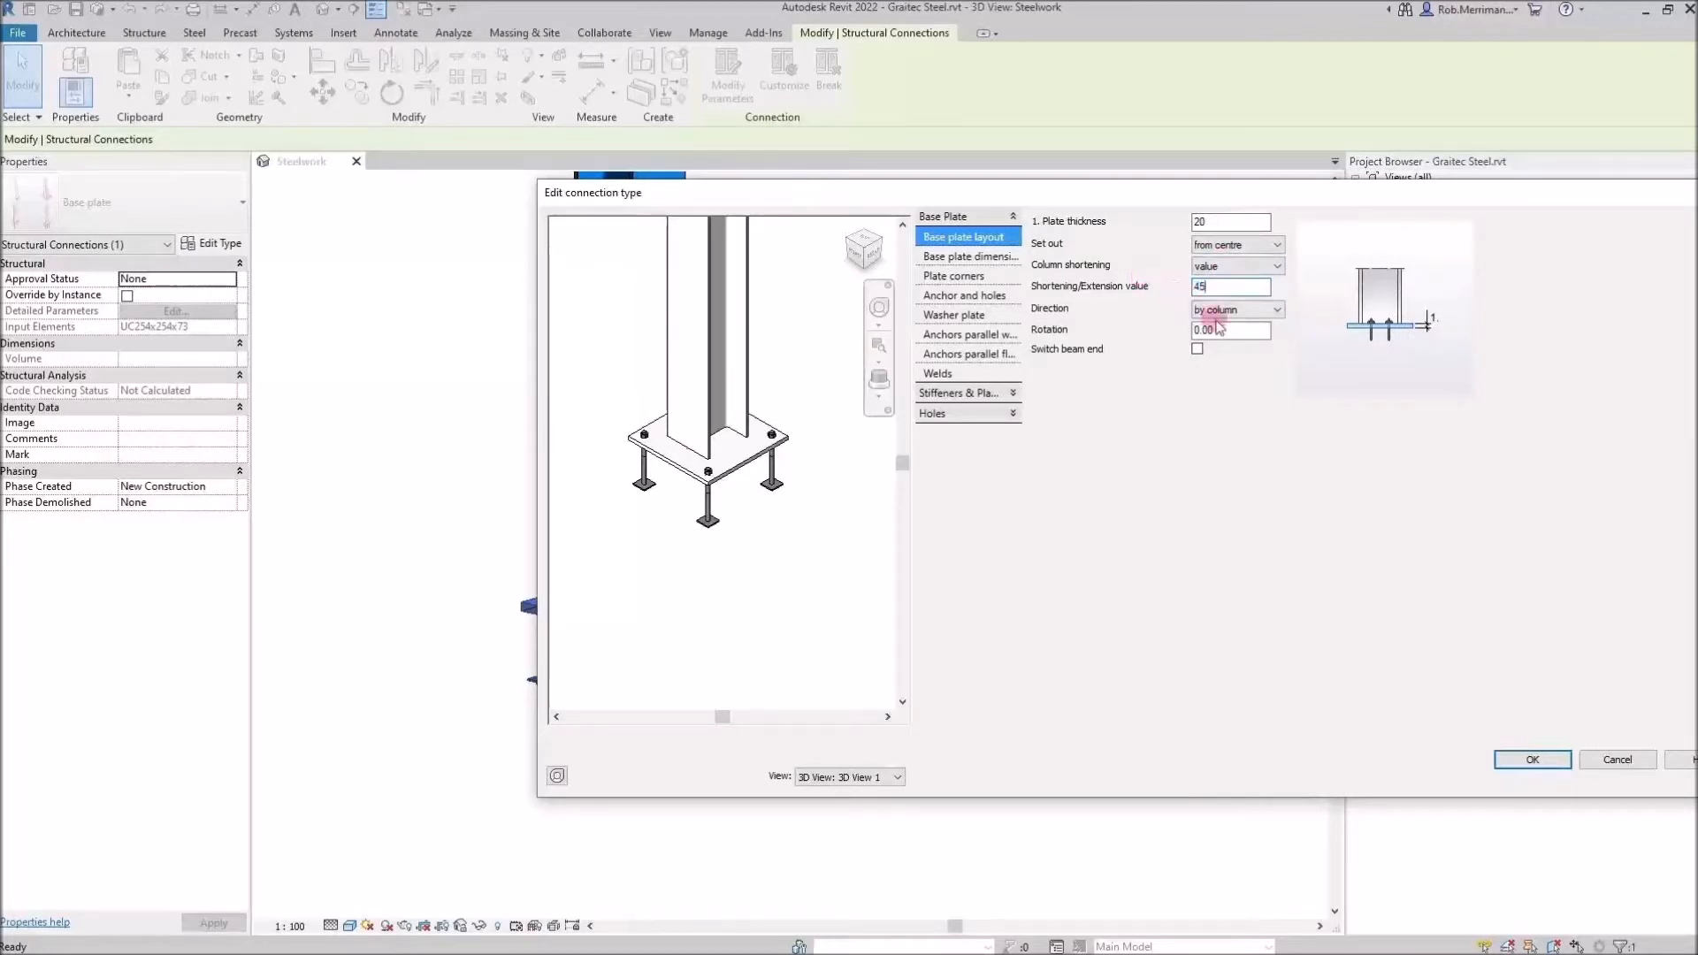
Open the base plate dimensions and enable All projections equal
left_click(1229, 330)
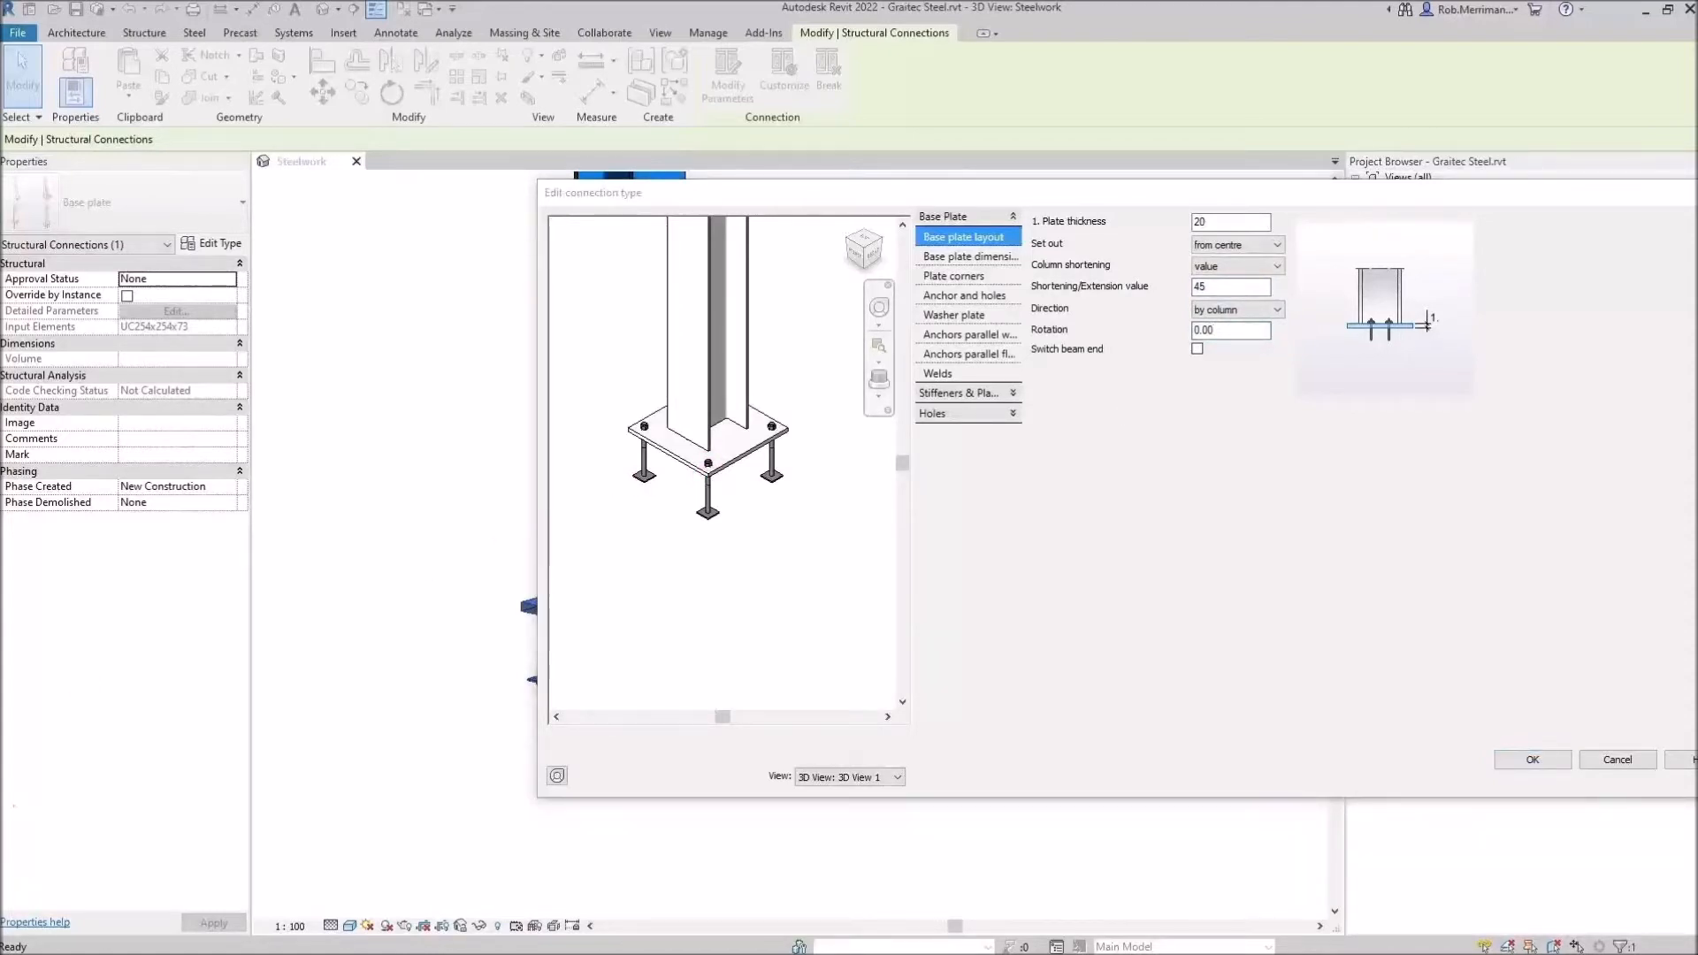
middle_click_drag(698, 390, 716, 457)
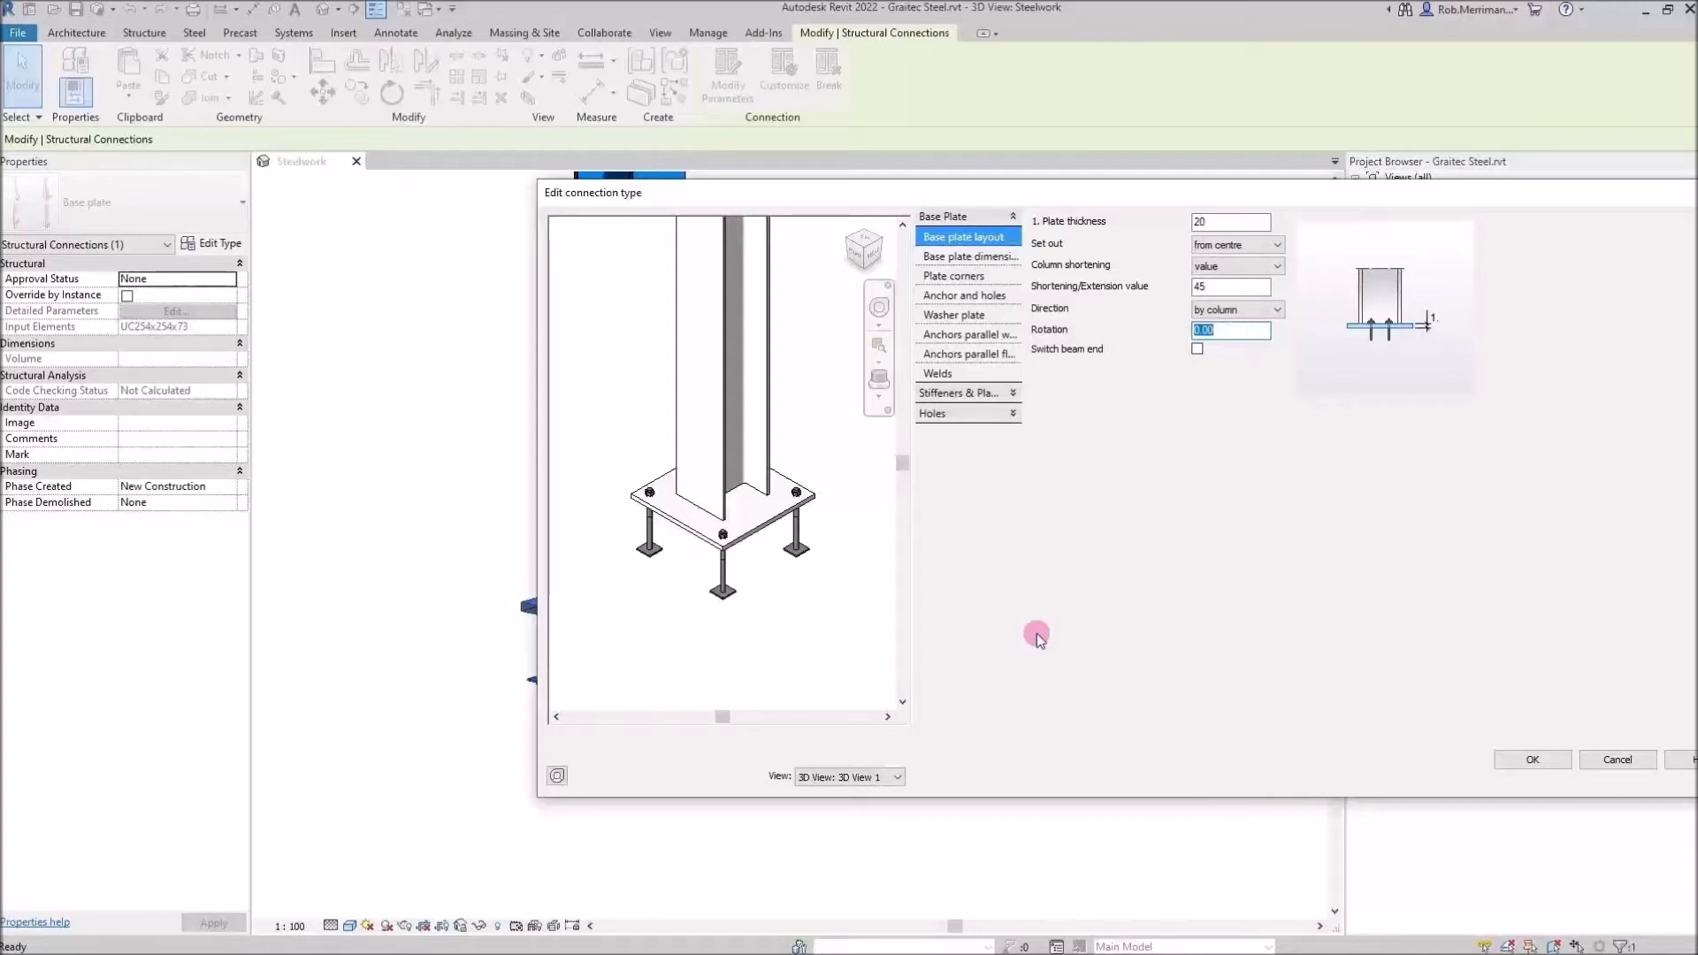
left_click(973, 258)
left_click(1197, 223)
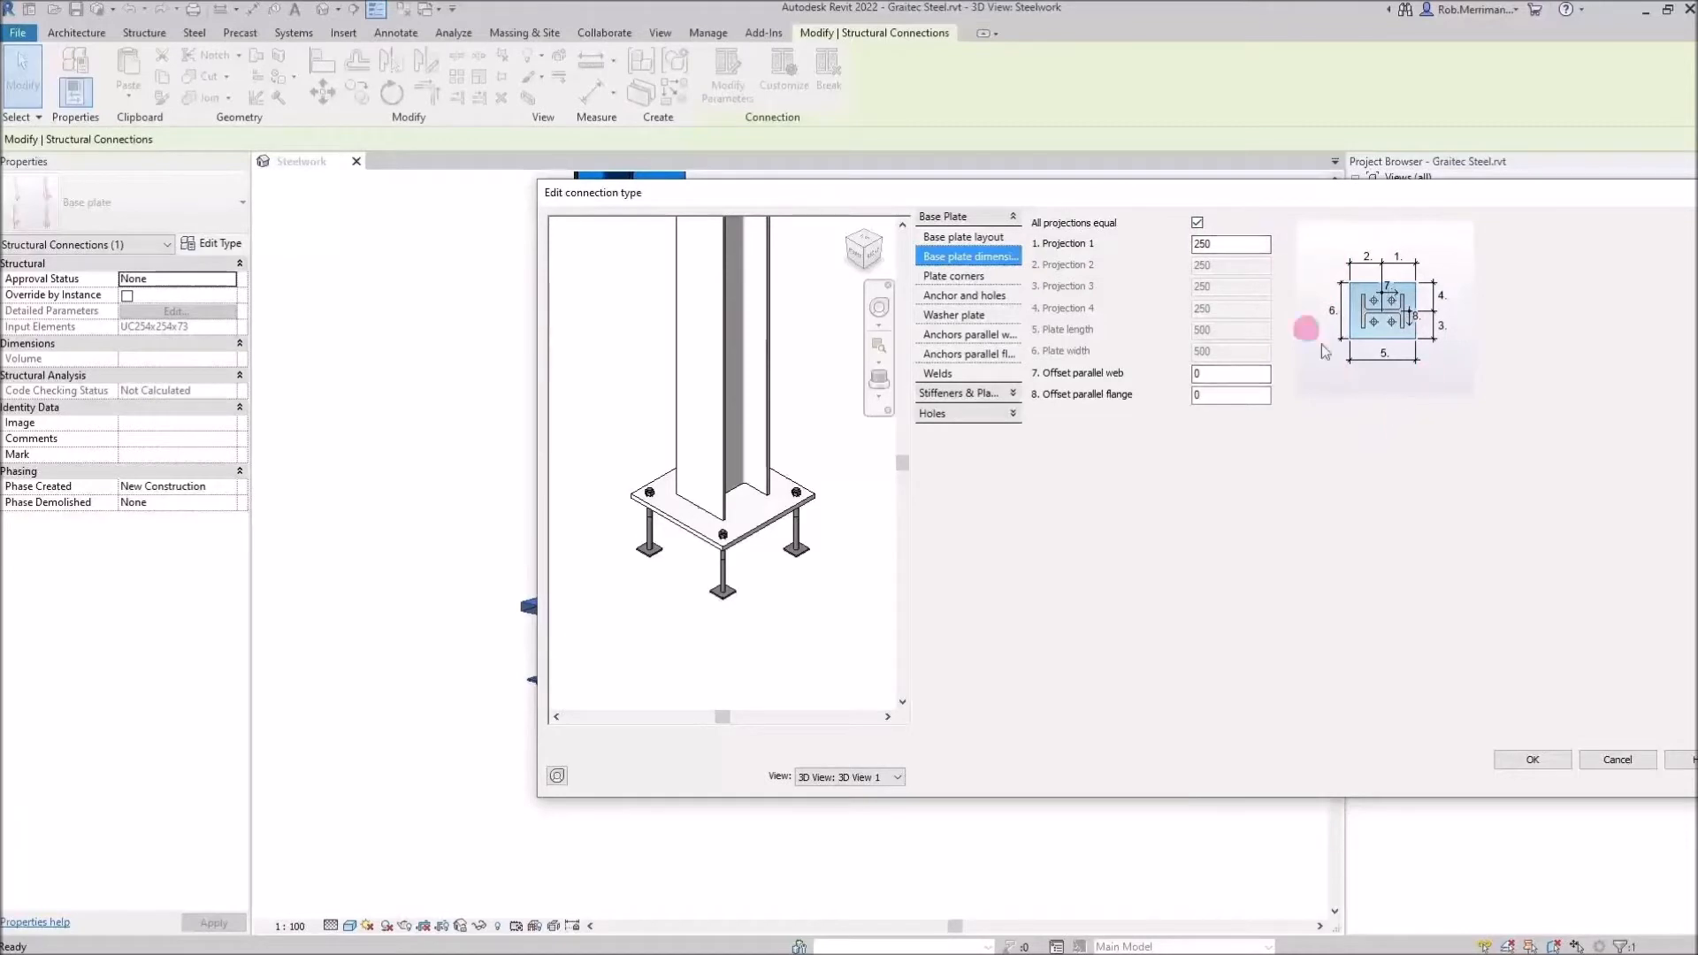
Open the anchor and holes settings and set the anchor length to 400
left_click(1197, 222)
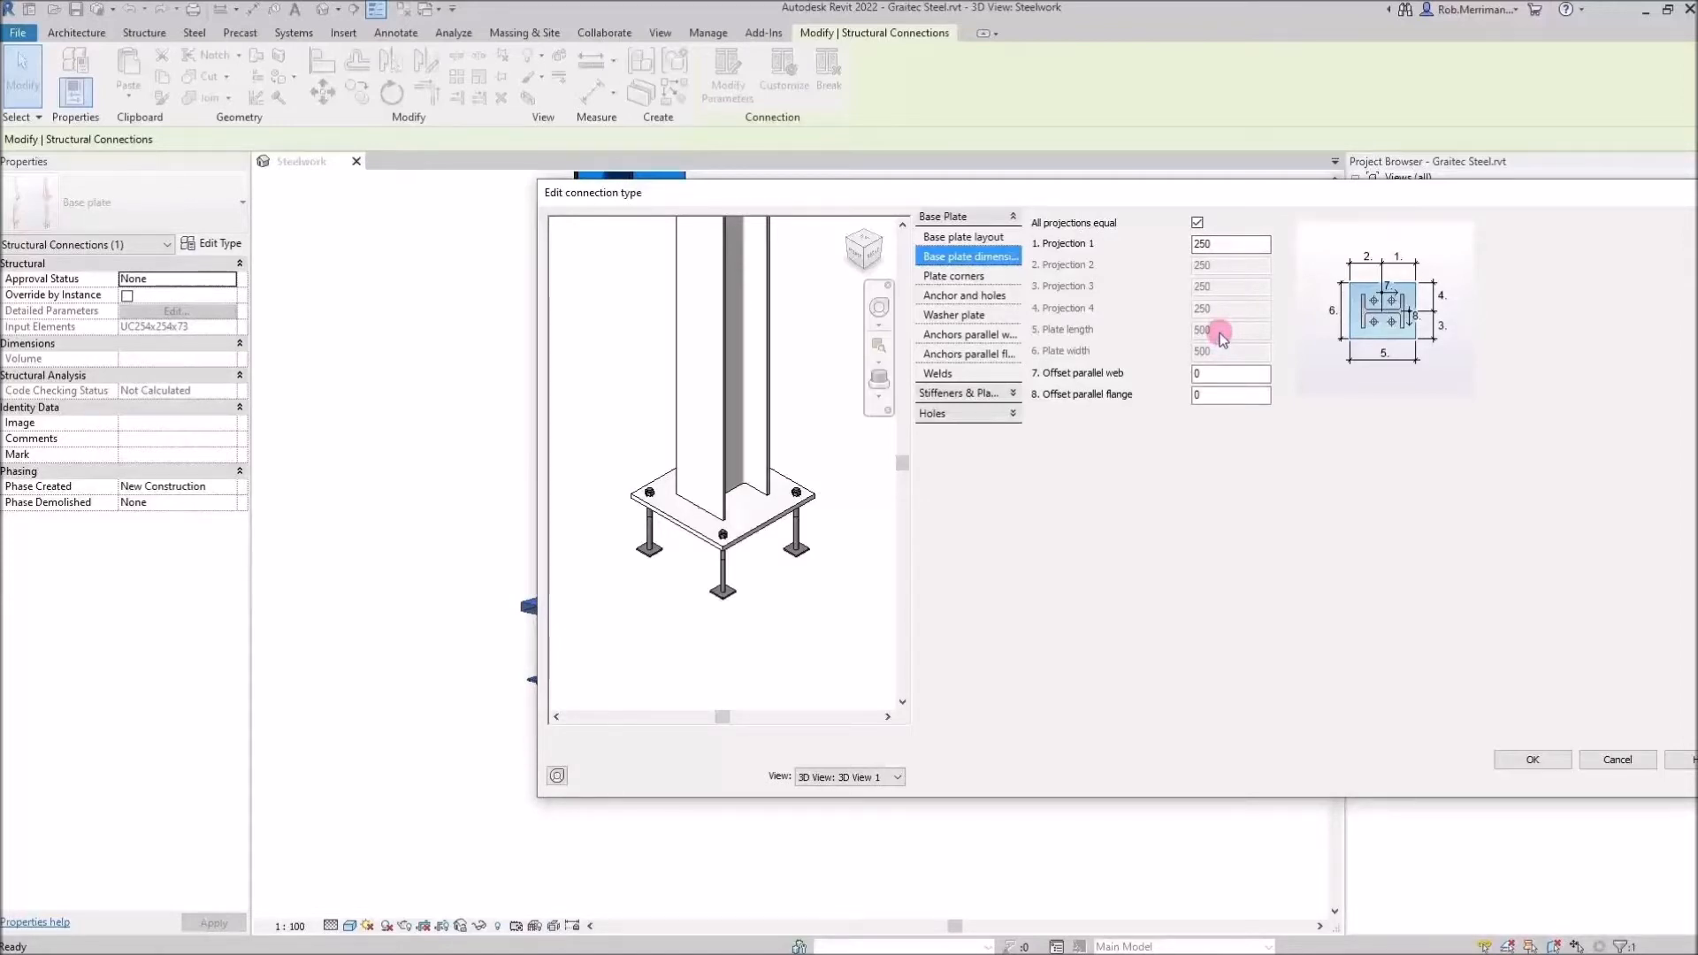
left_click(968, 278)
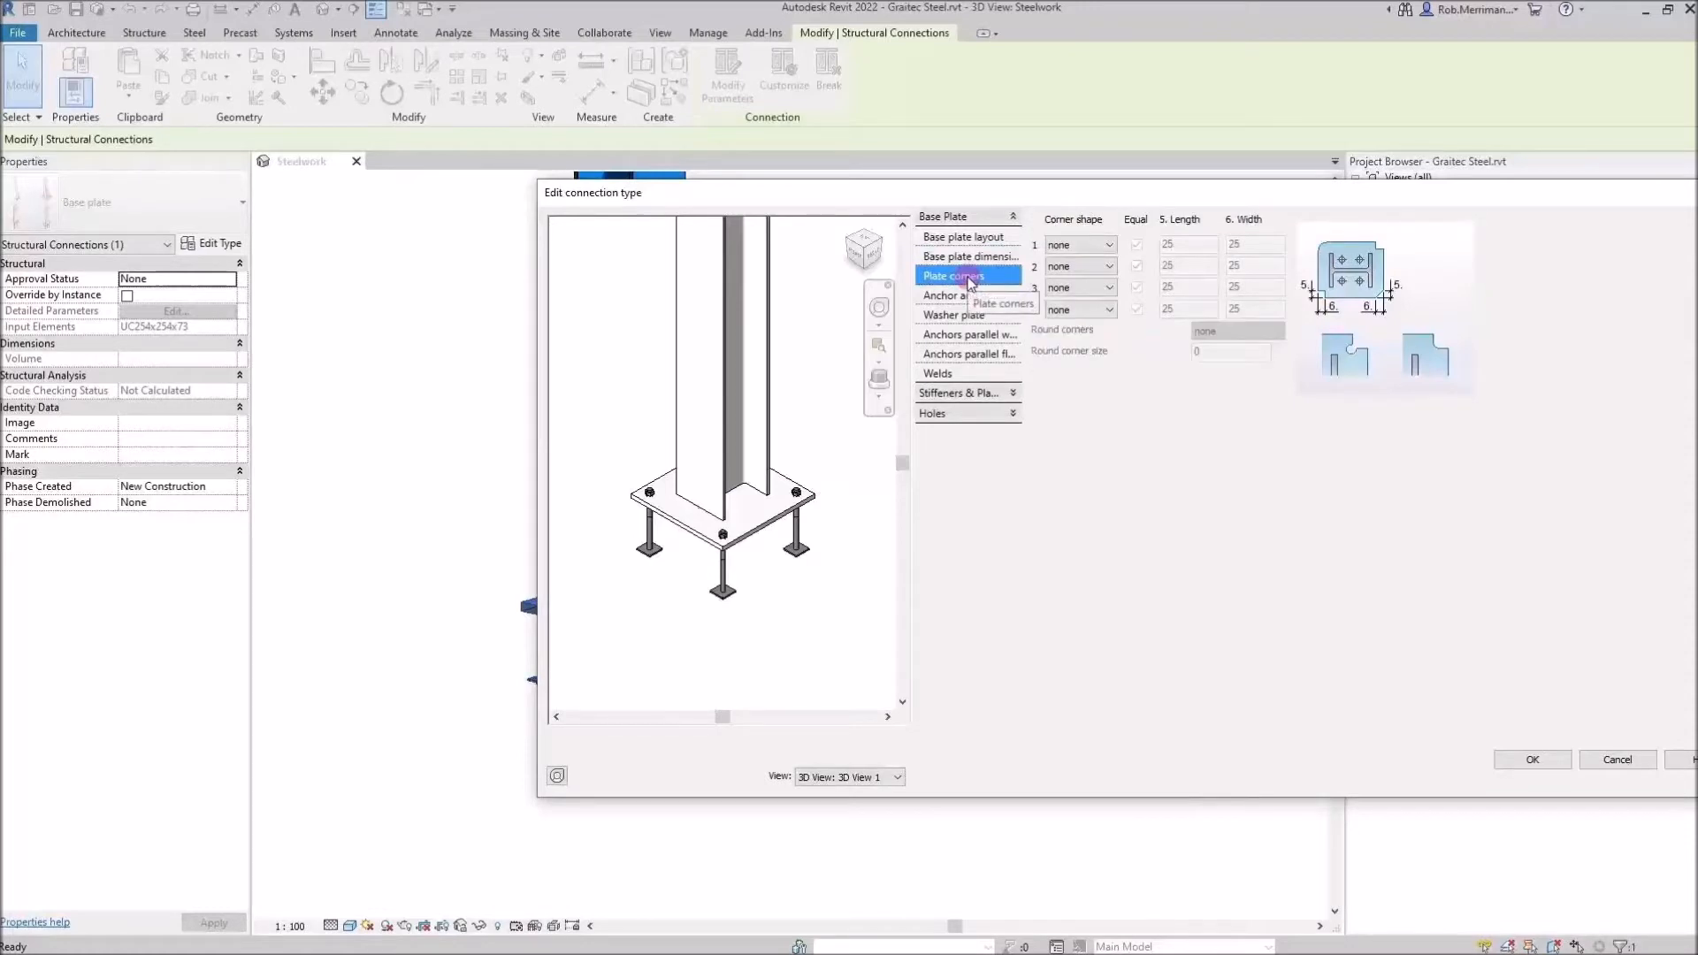
left_click(971, 298)
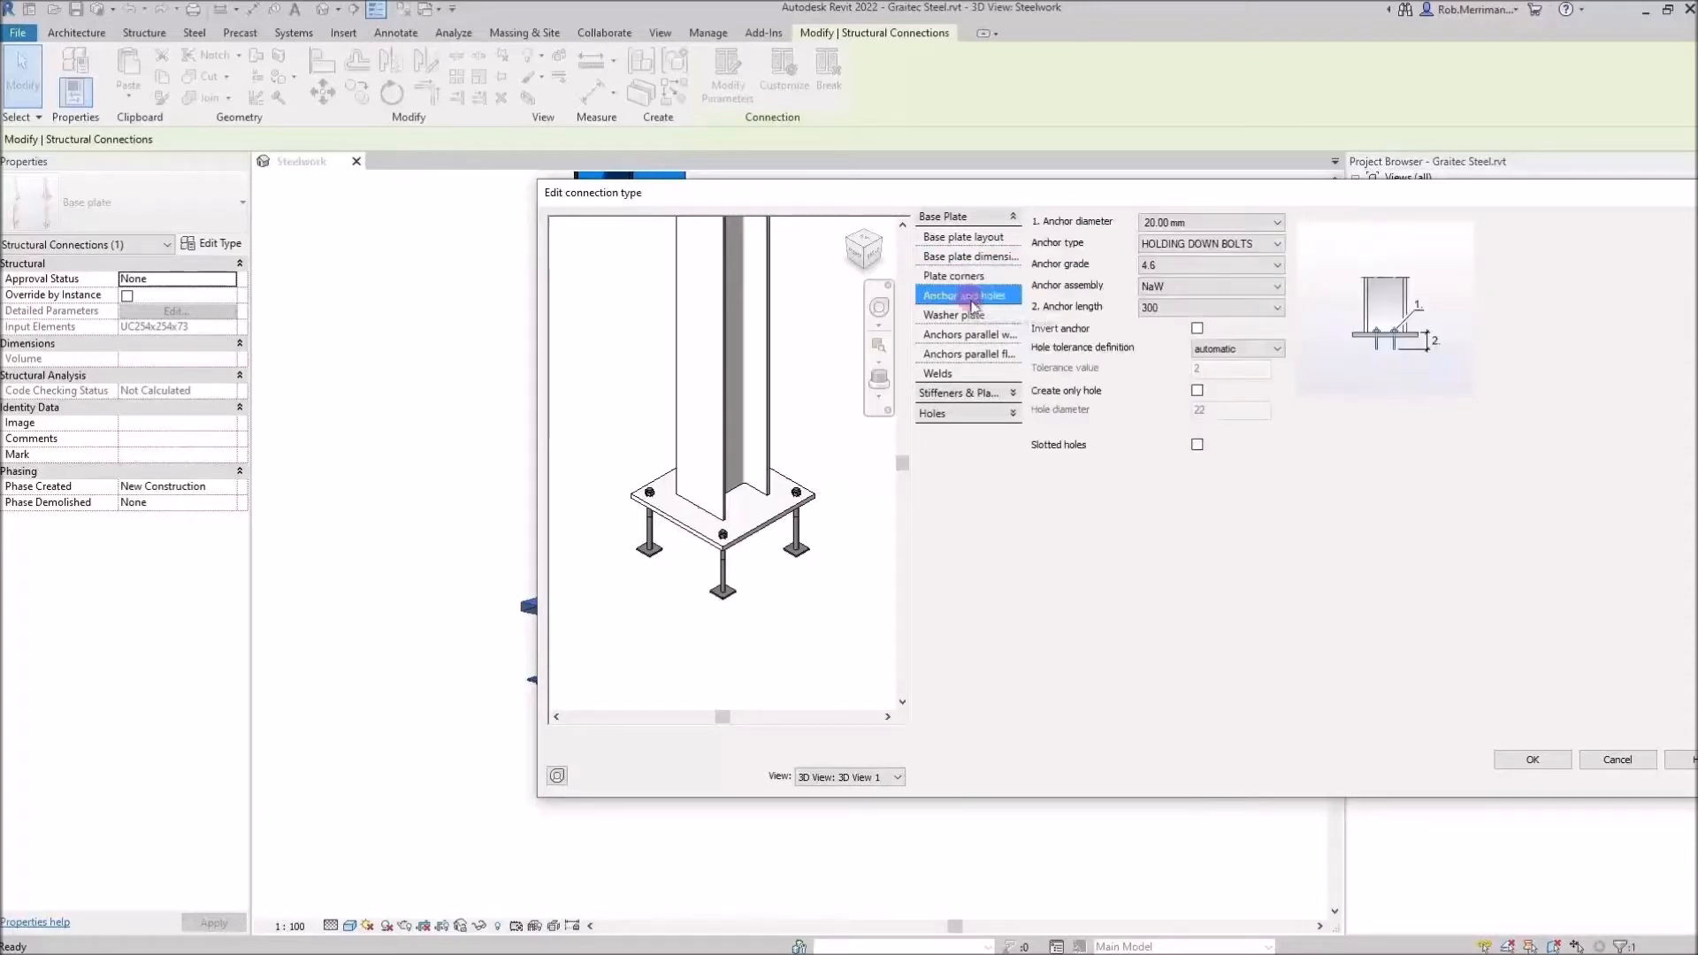
left_click(1165, 312)
left_click(1178, 375)
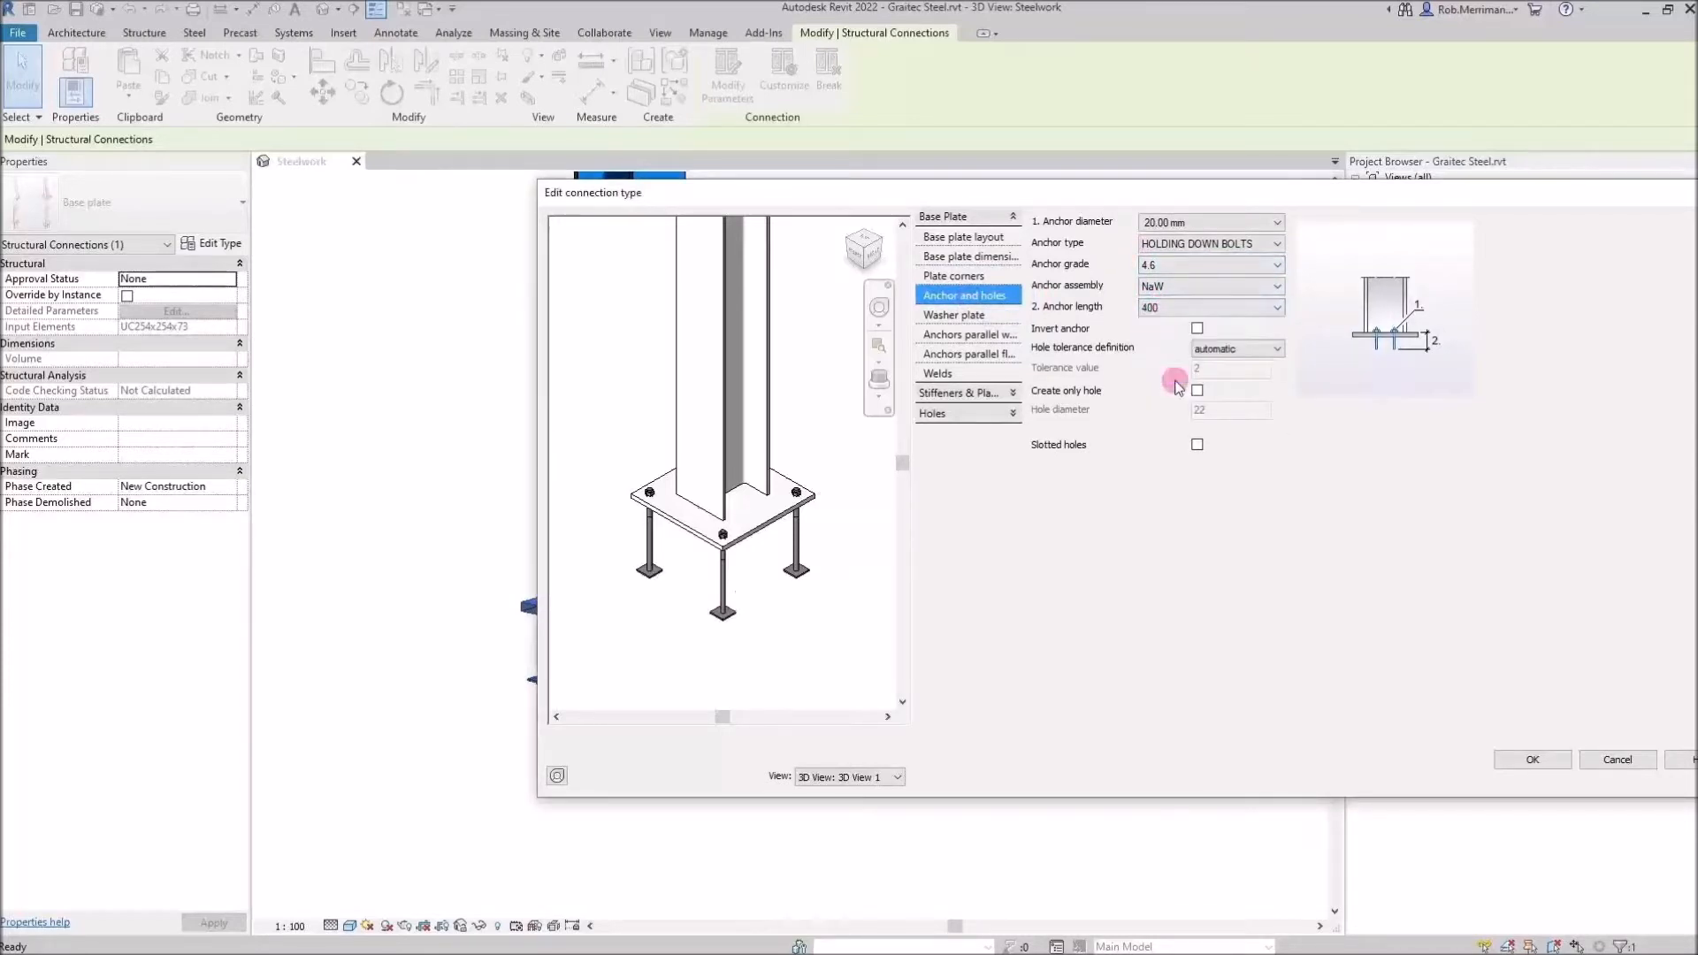
Set the anchors parallel to the web to number 2 with an intermediate distance of 400
left_click(982, 338)
left_click_drag(1208, 223, 1132, 220)
type("3")
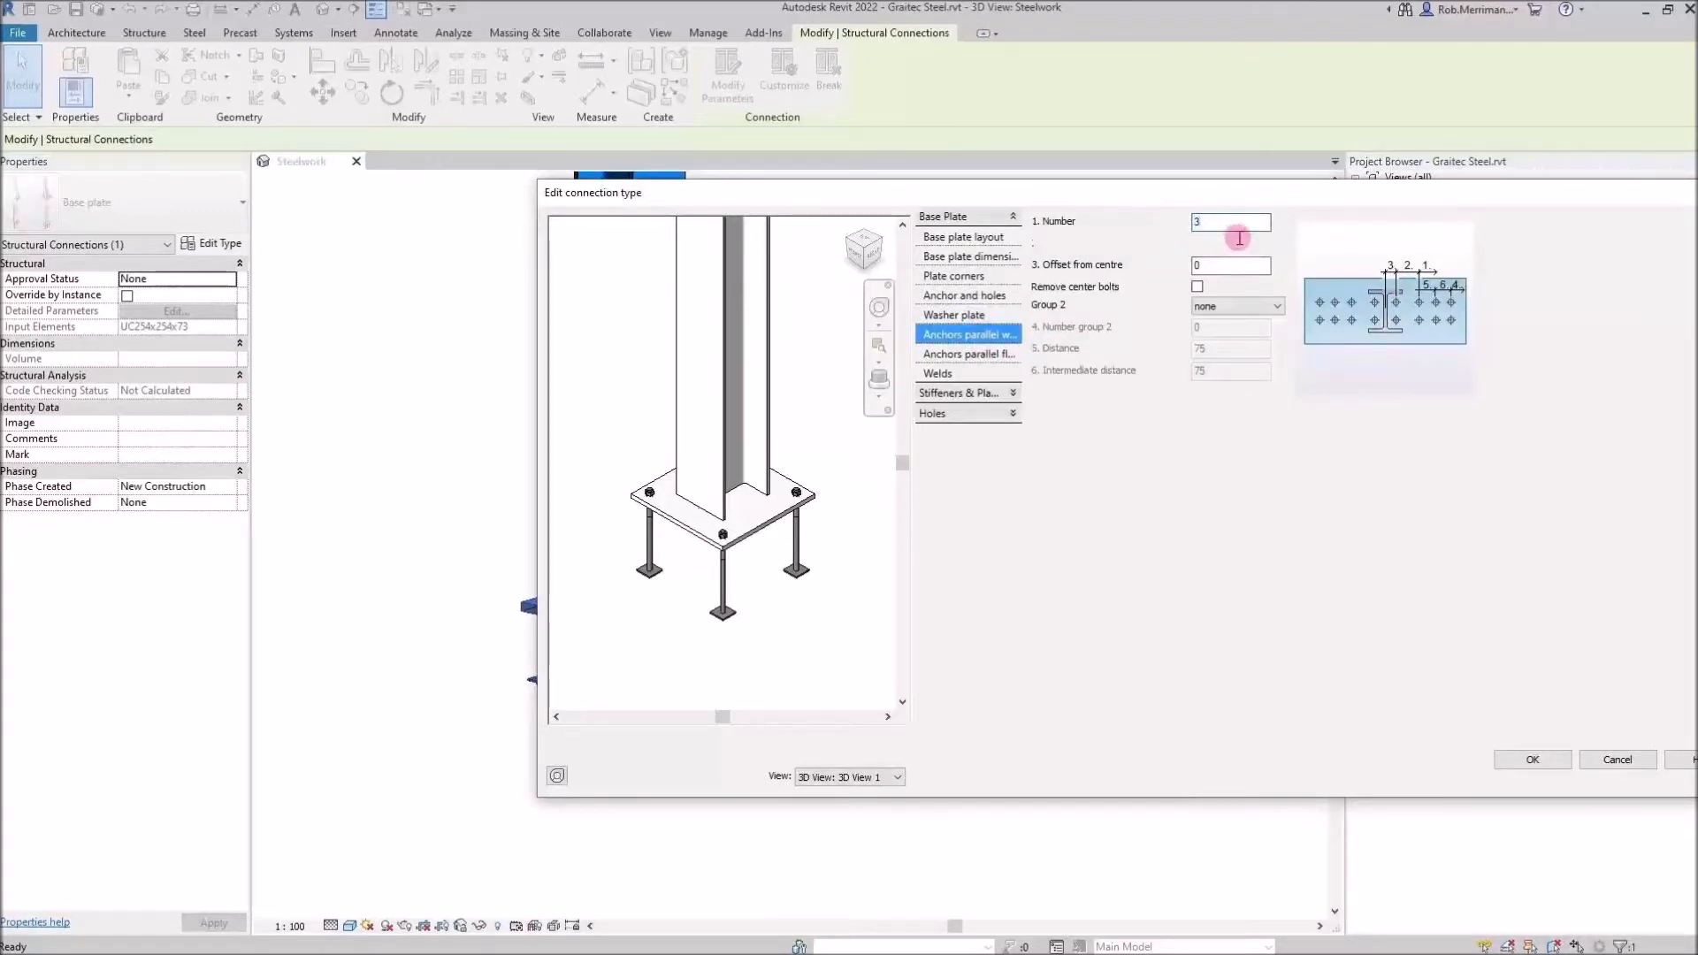
key("Tab")
type("200")
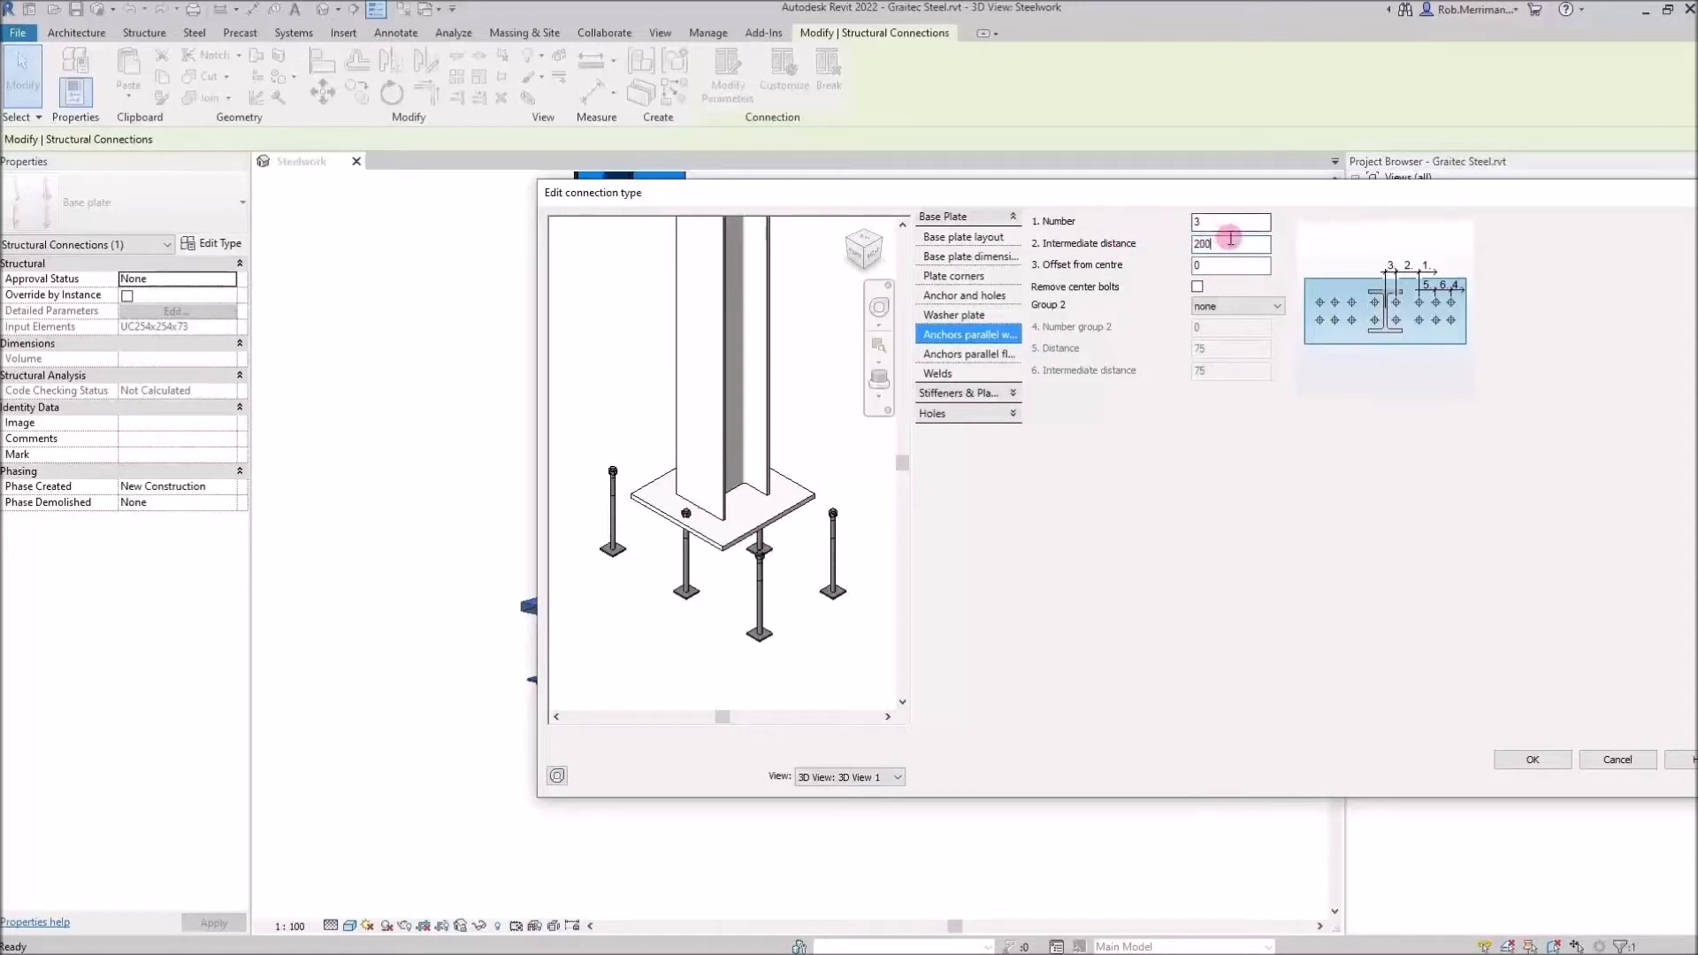
key("BackSpace")
key("BackSpace")
key("BackSpace")
type("400")
key("shift+Tab")
type("2")
Set the anchors parallel to the flange to number 3 with an intermediate distance of 200
left_click(951, 353)
double_click(1203, 222)
type("3")
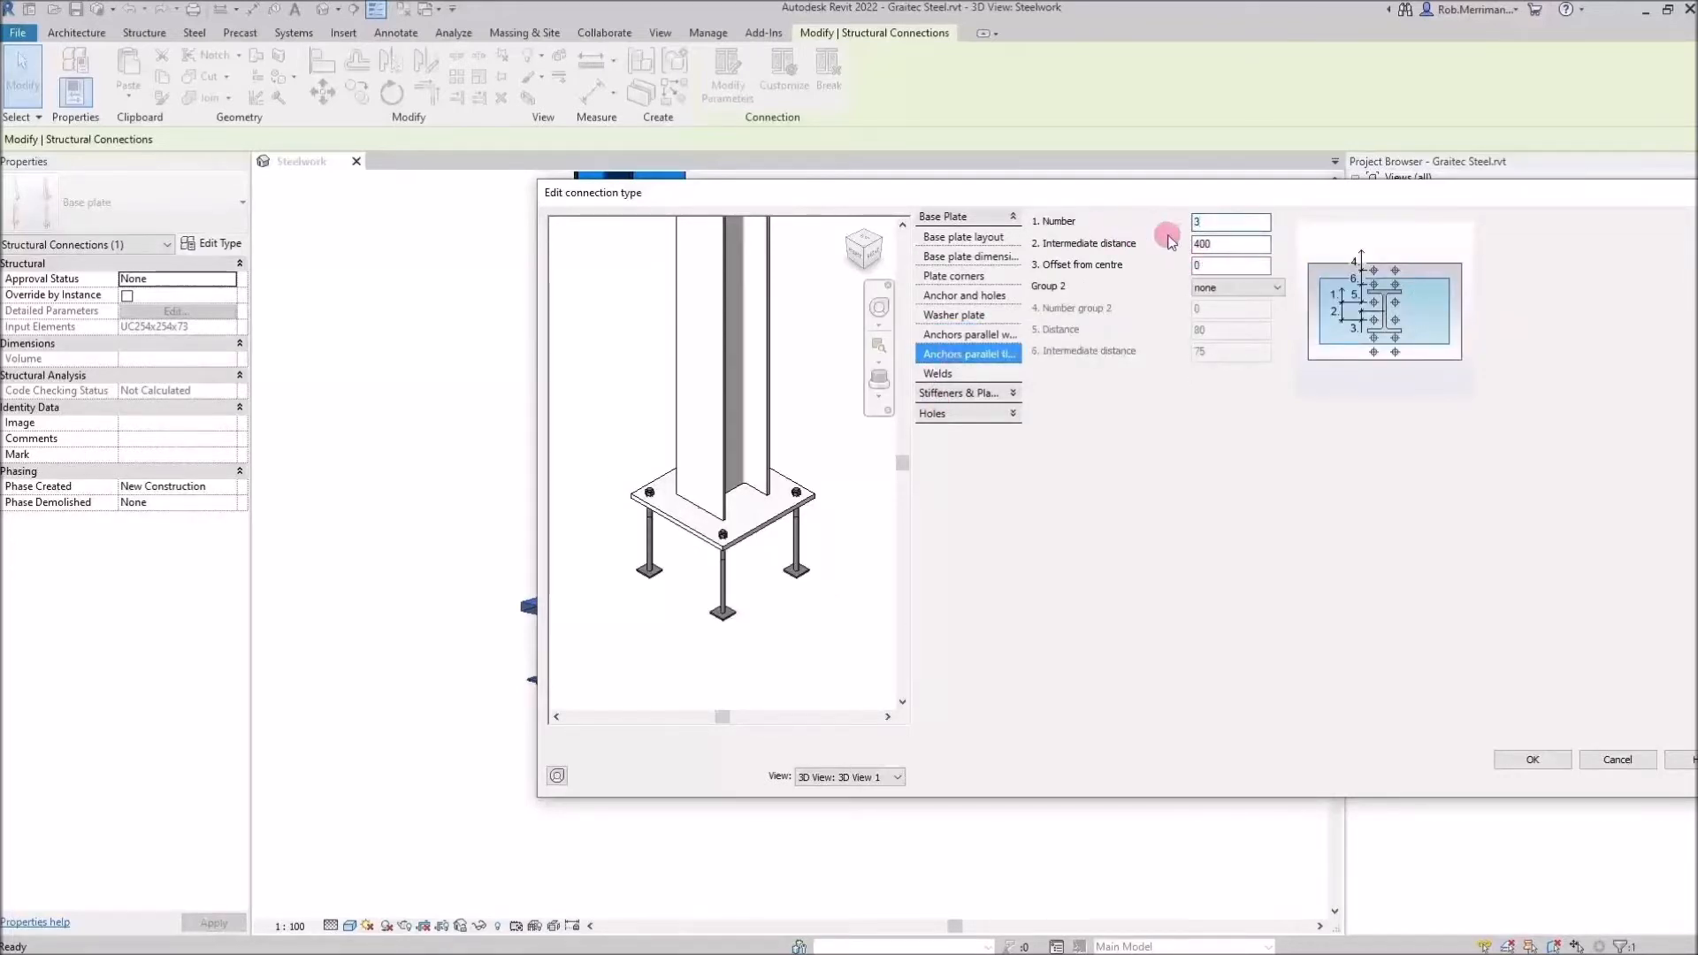
key("Tab")
type("200")
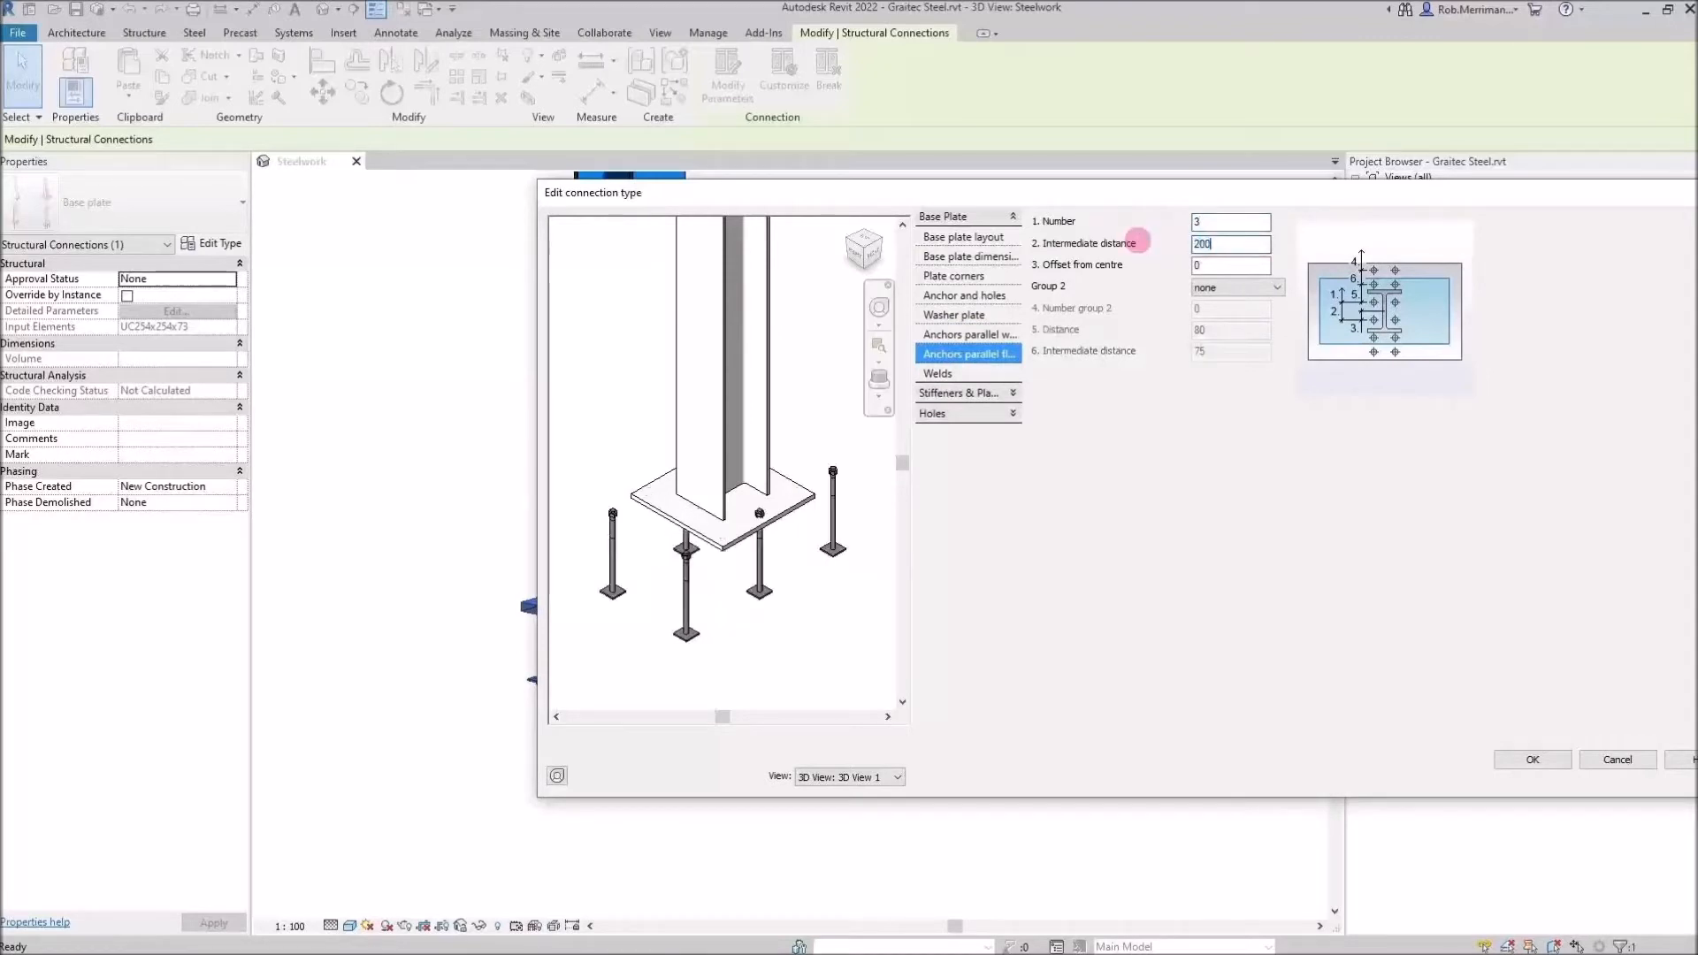
left_click(1219, 267)
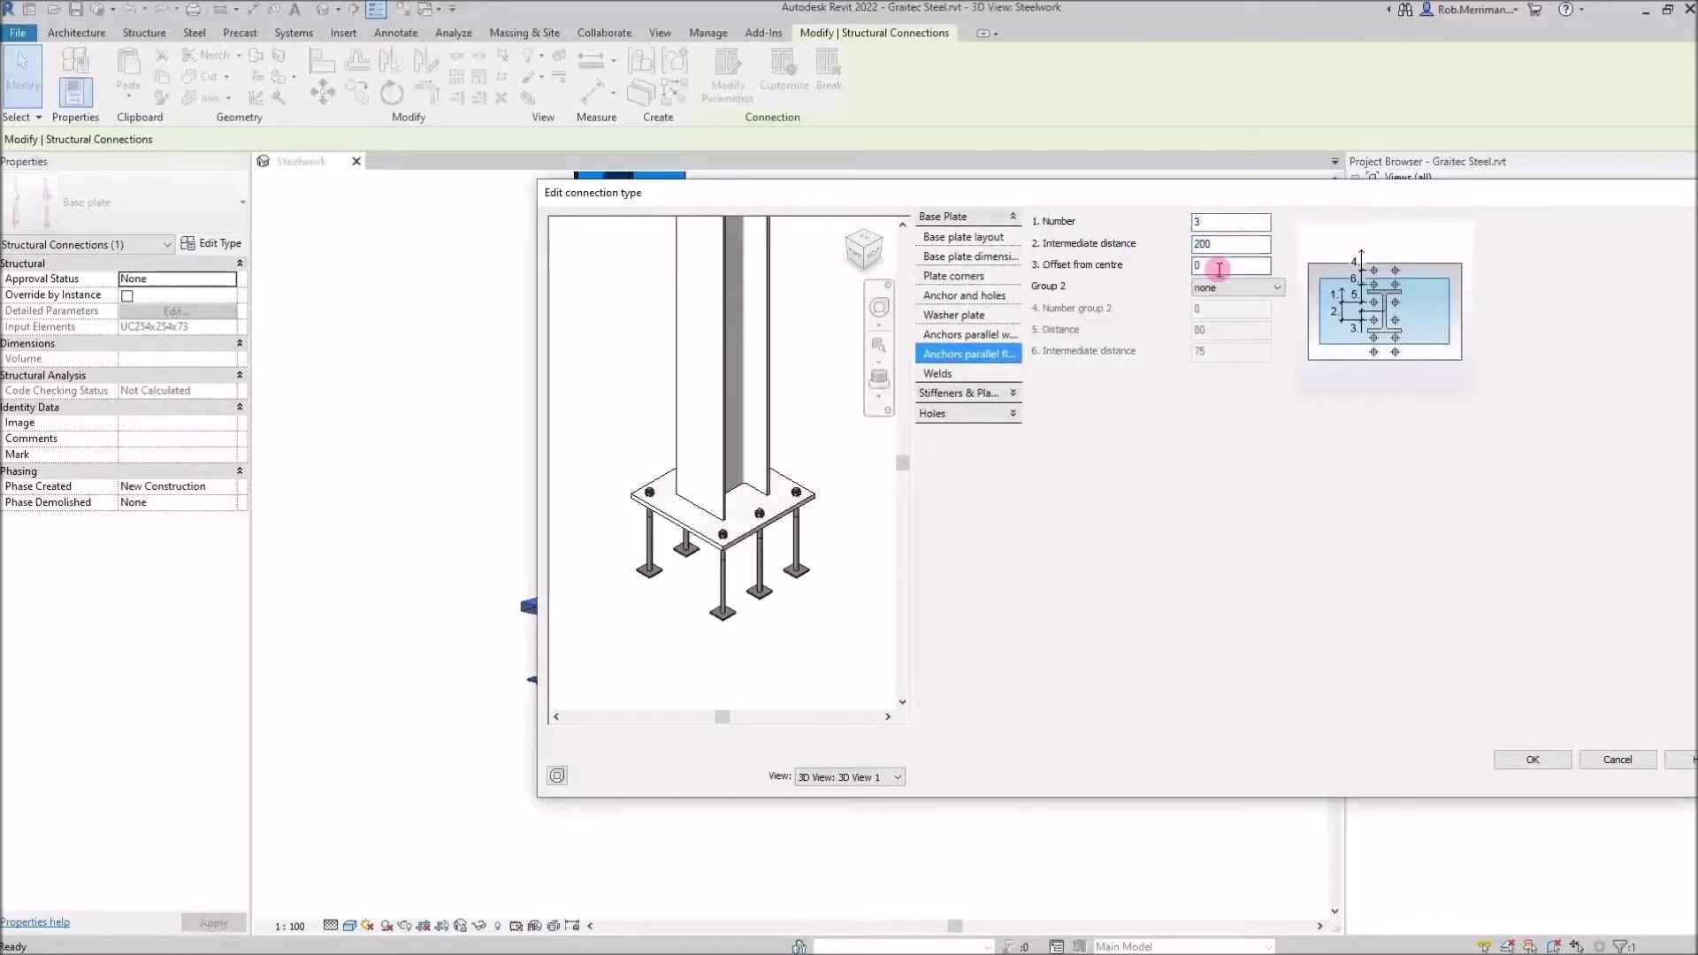
Set the weld thickness at web to 8 and enable All around welds
left_click(973, 375)
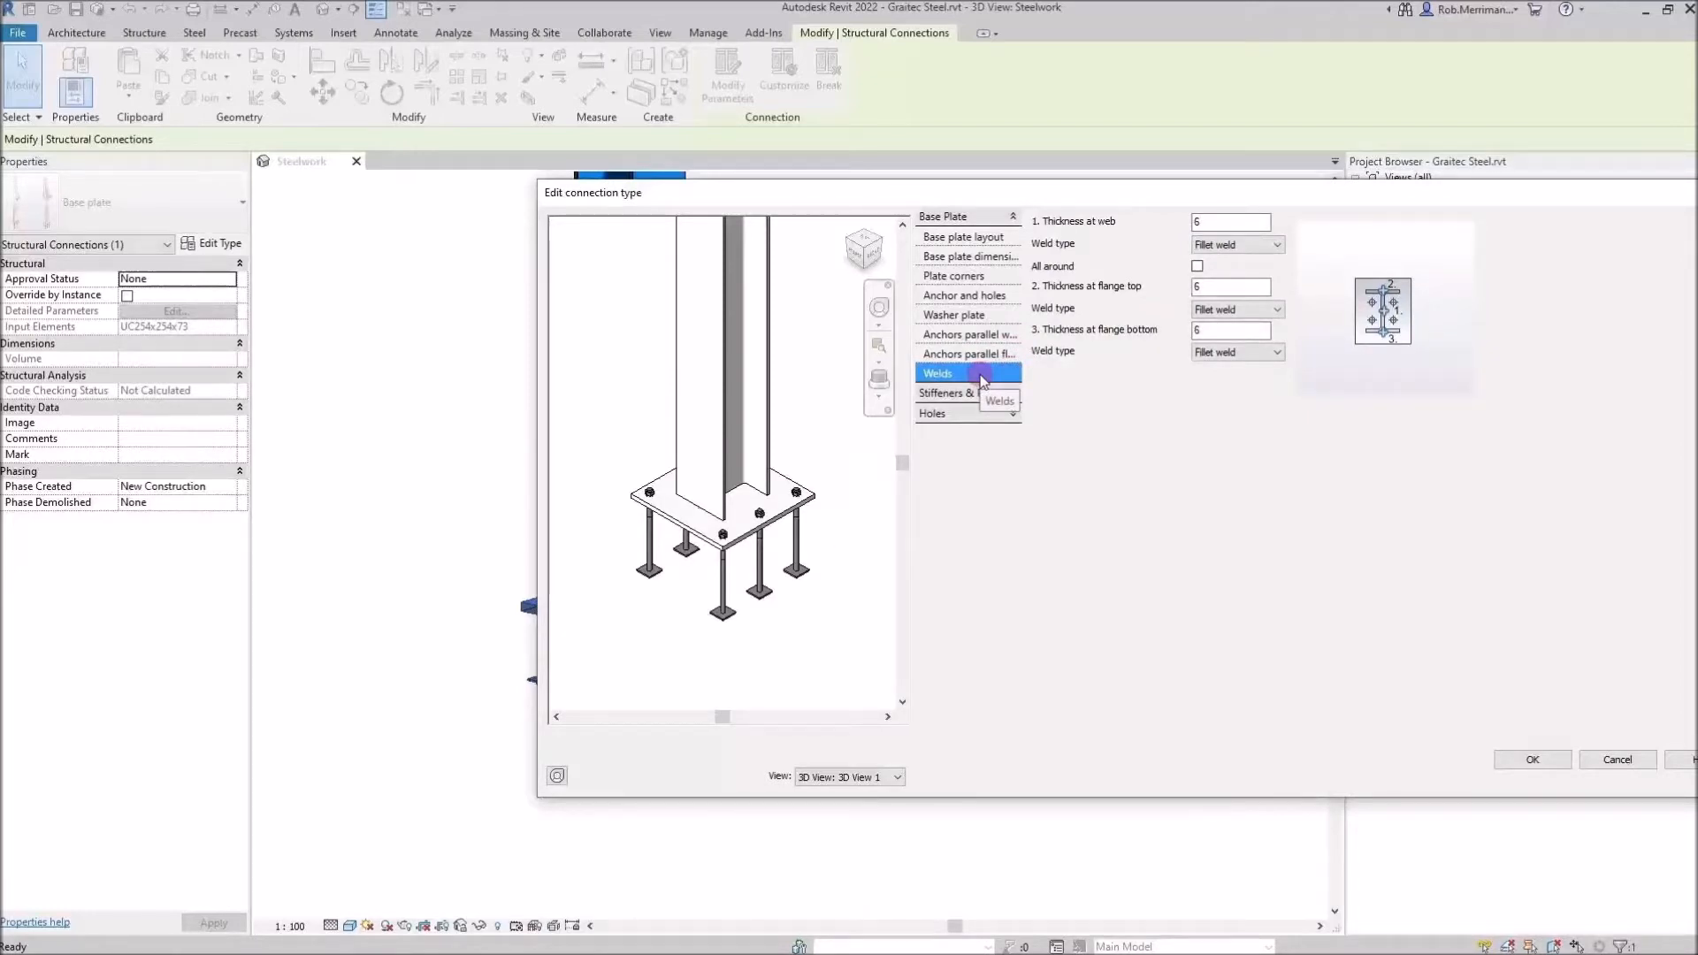
left_click(1194, 286)
left_click(1207, 222)
type("8")
left_click(1197, 266)
left_click(1204, 222)
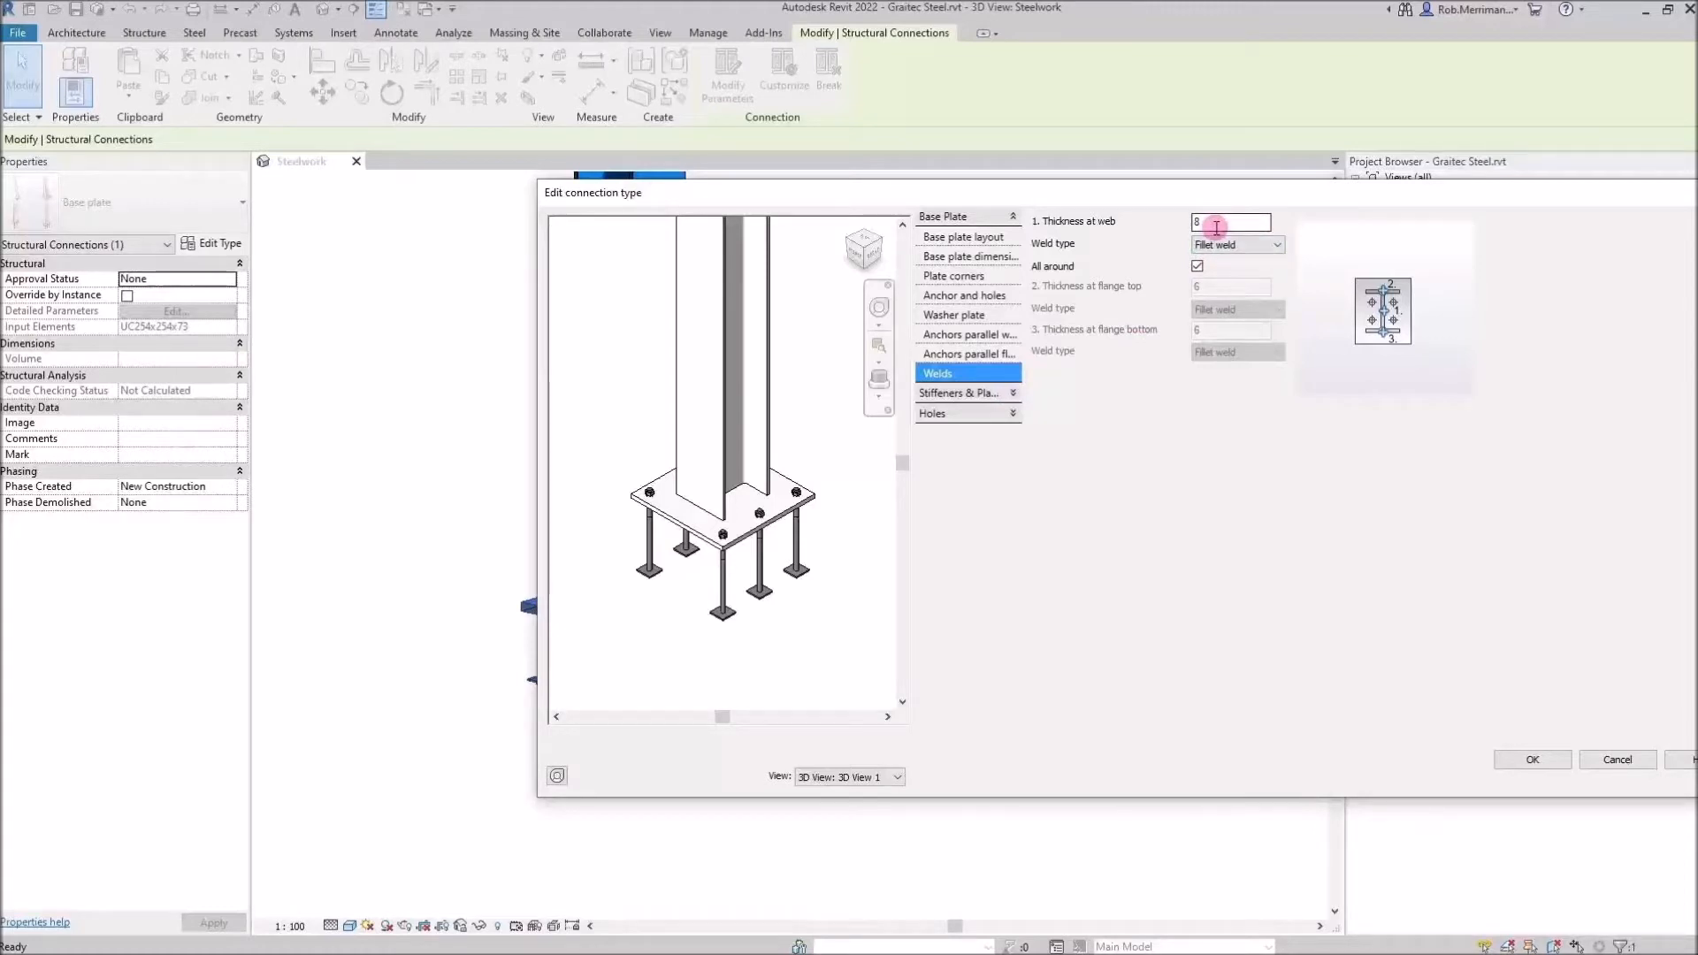
Browse the stiffeners and plates settings pages of the base plate connection
left_click(1014, 394)
left_click(982, 258)
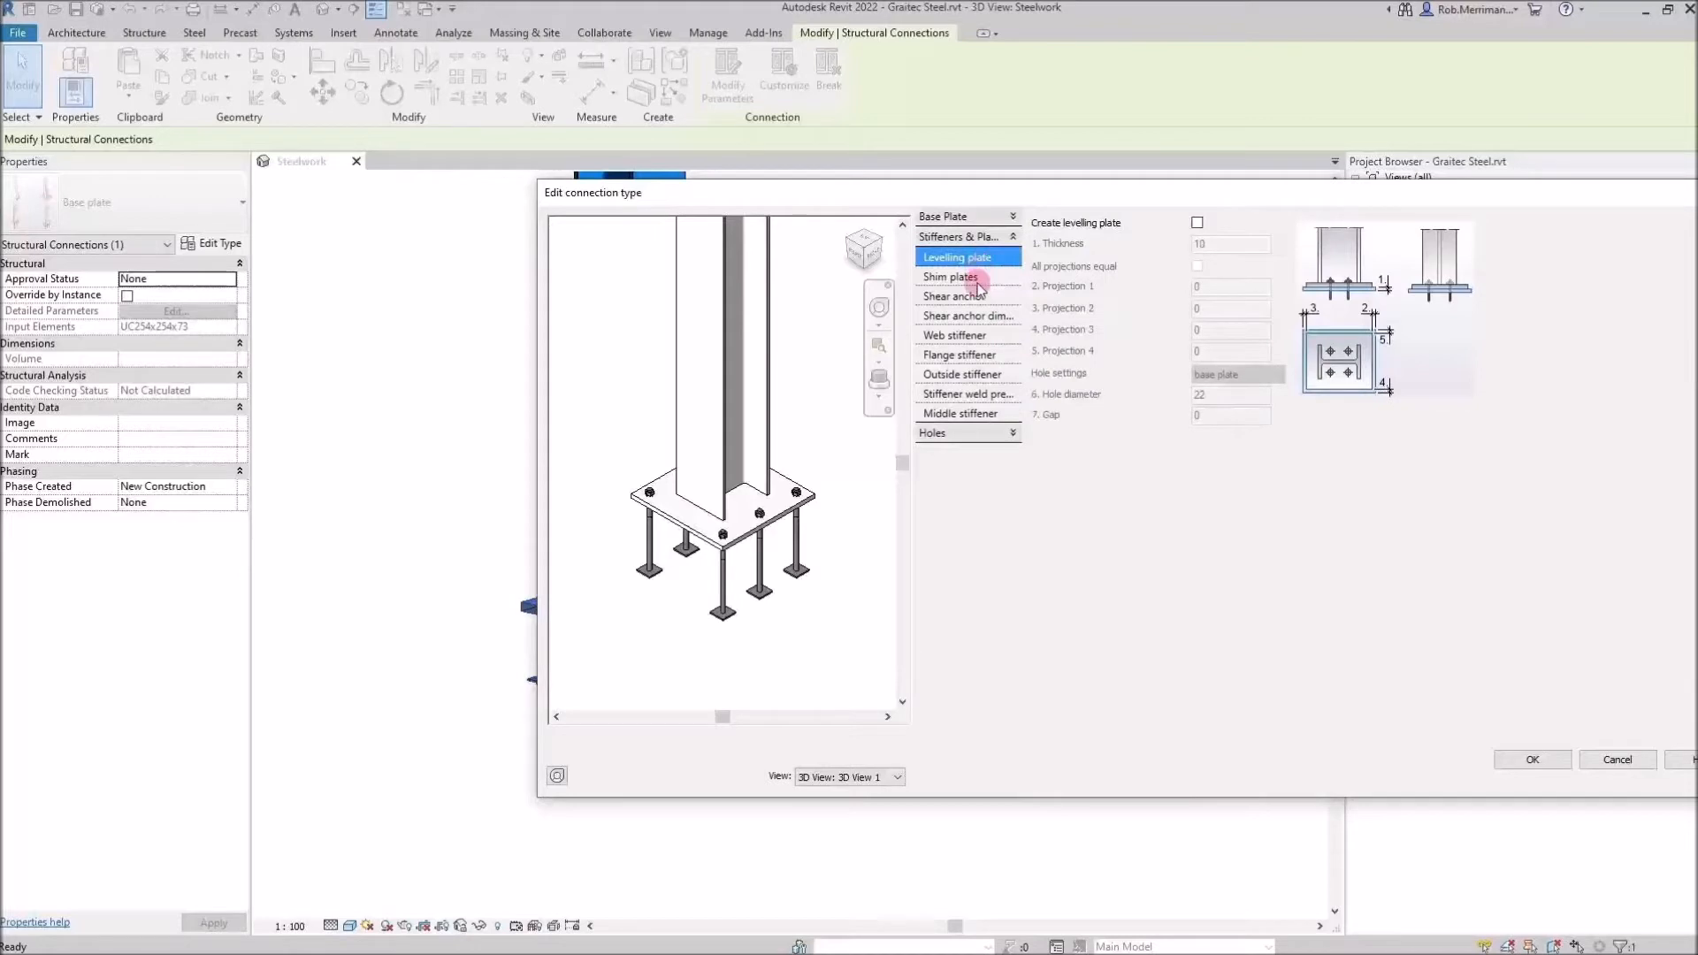
left_click(977, 280)
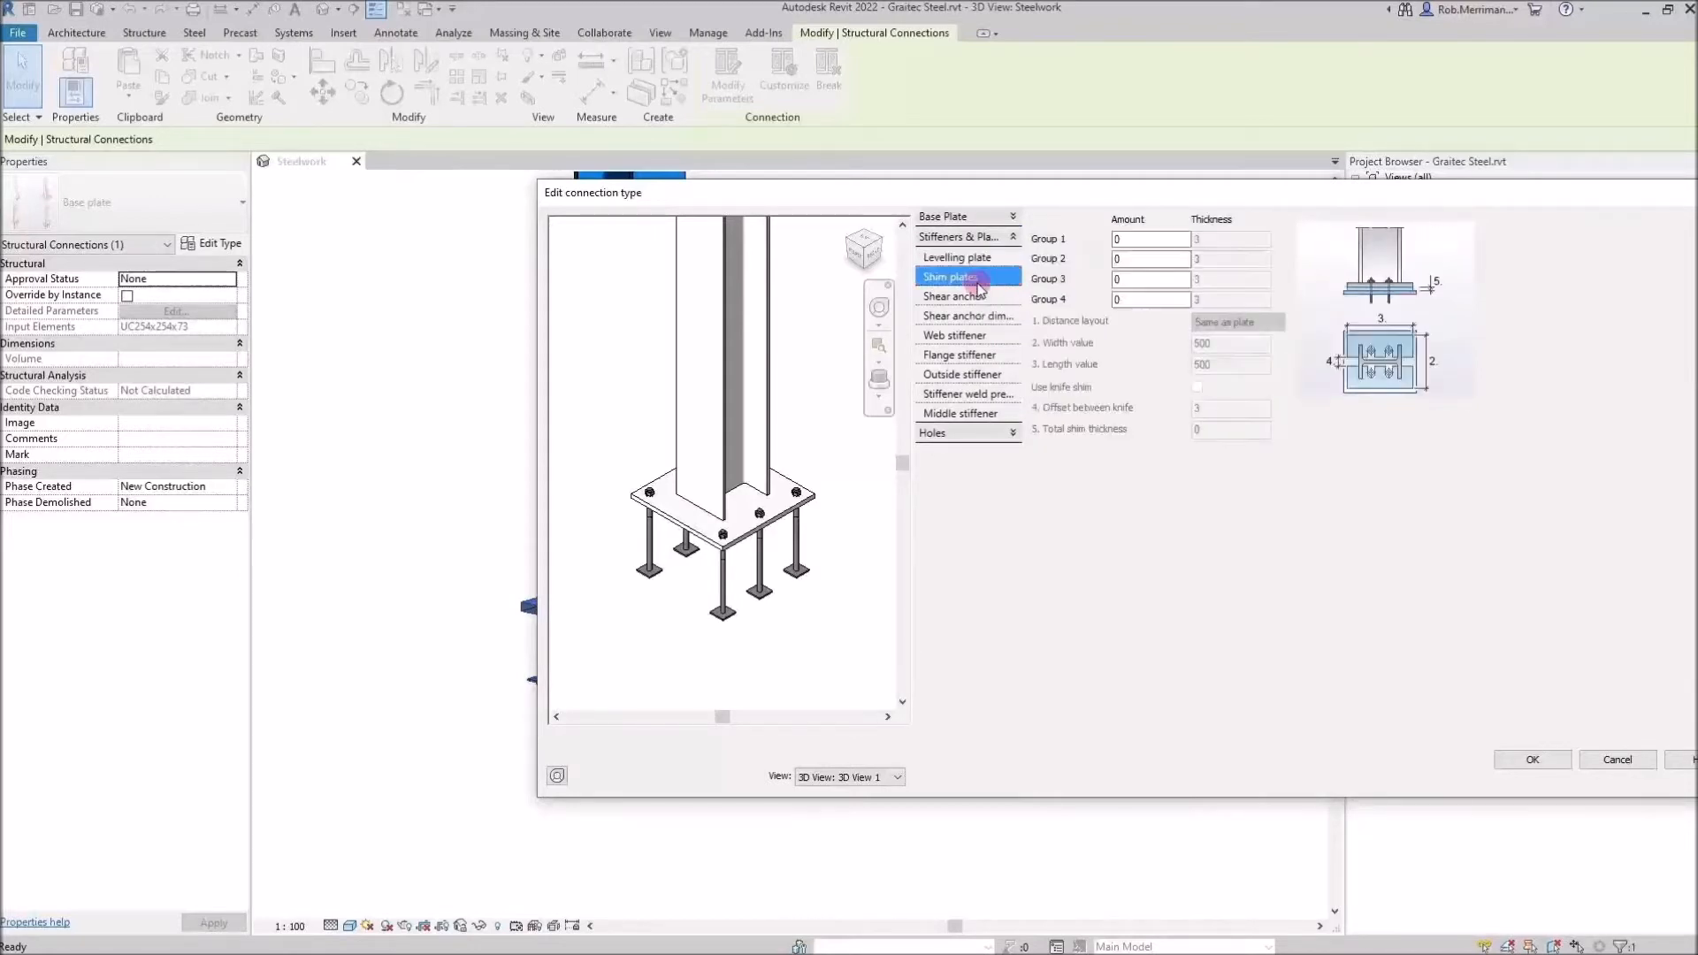
left_click(979, 297)
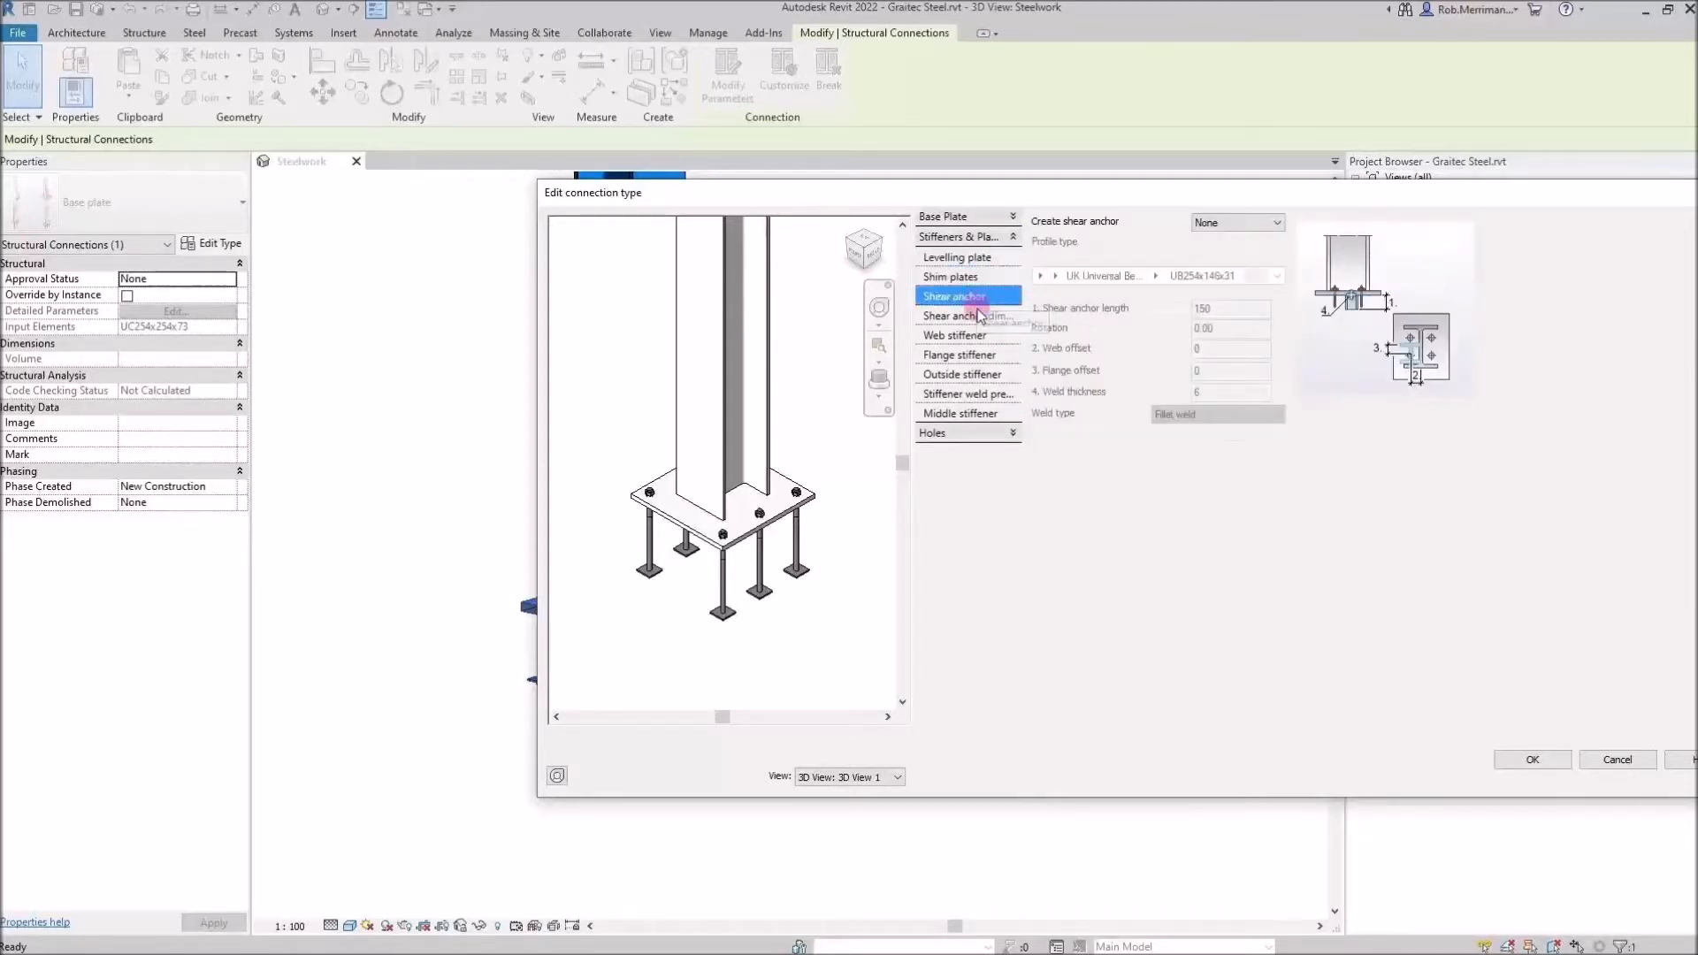
left_click(980, 316)
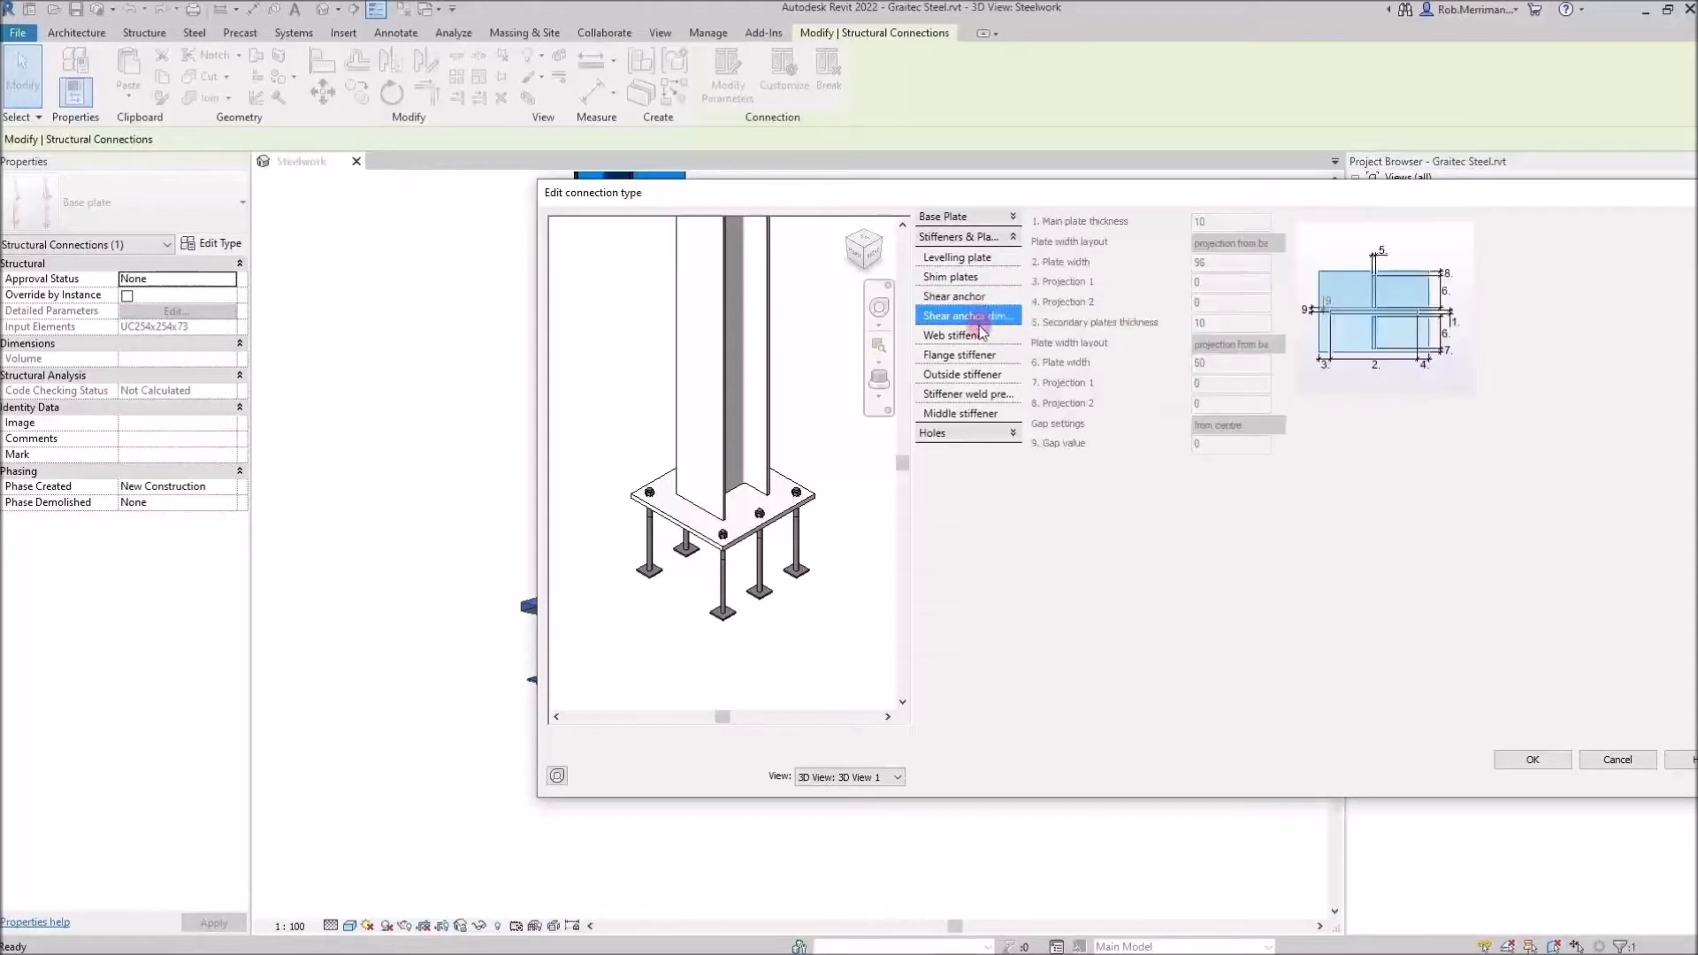
left_click(980, 336)
left_click(983, 357)
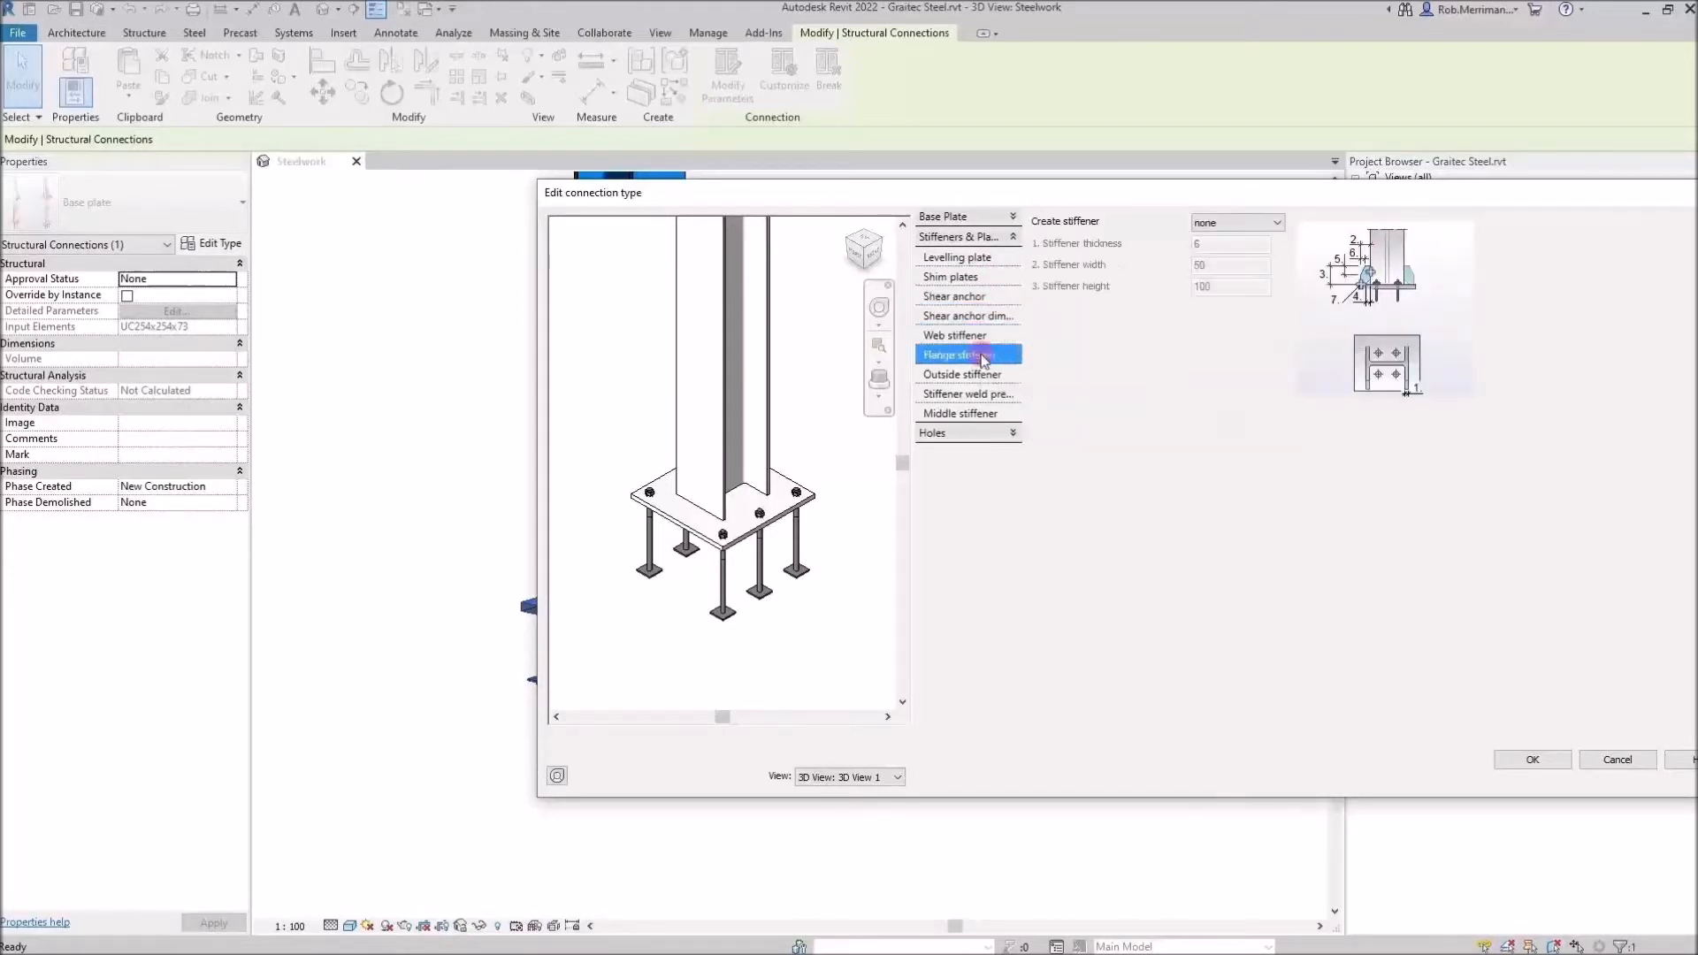
left_click(980, 375)
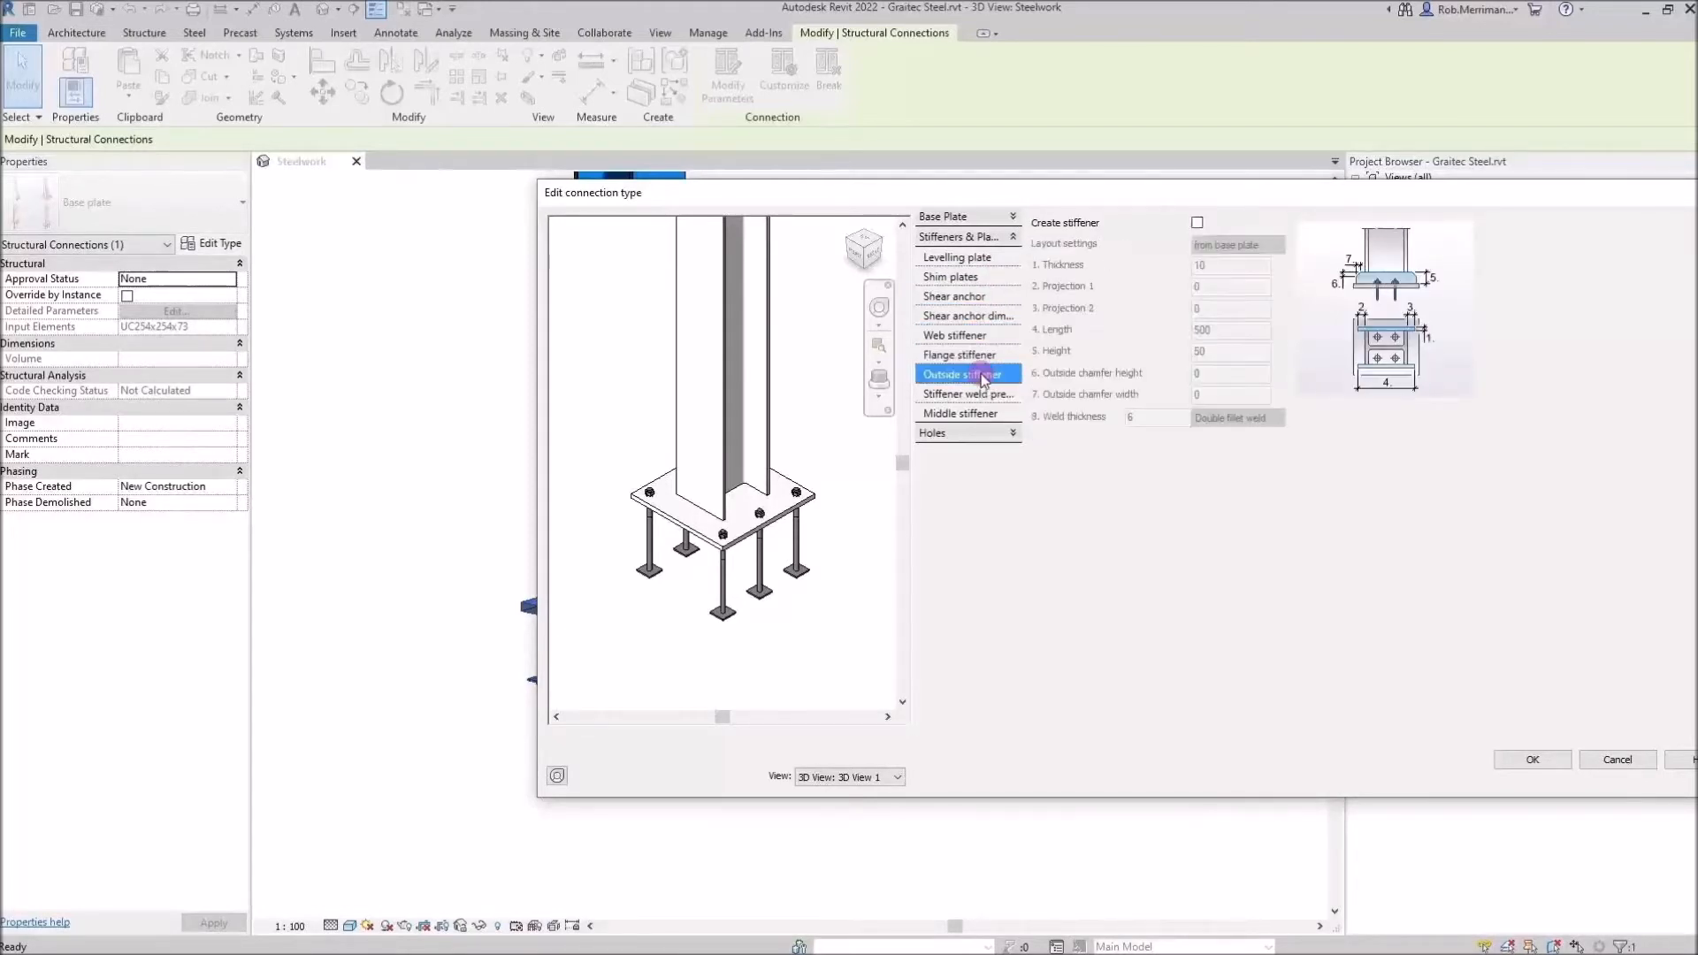
left_click(1198, 222)
left_click(1198, 222)
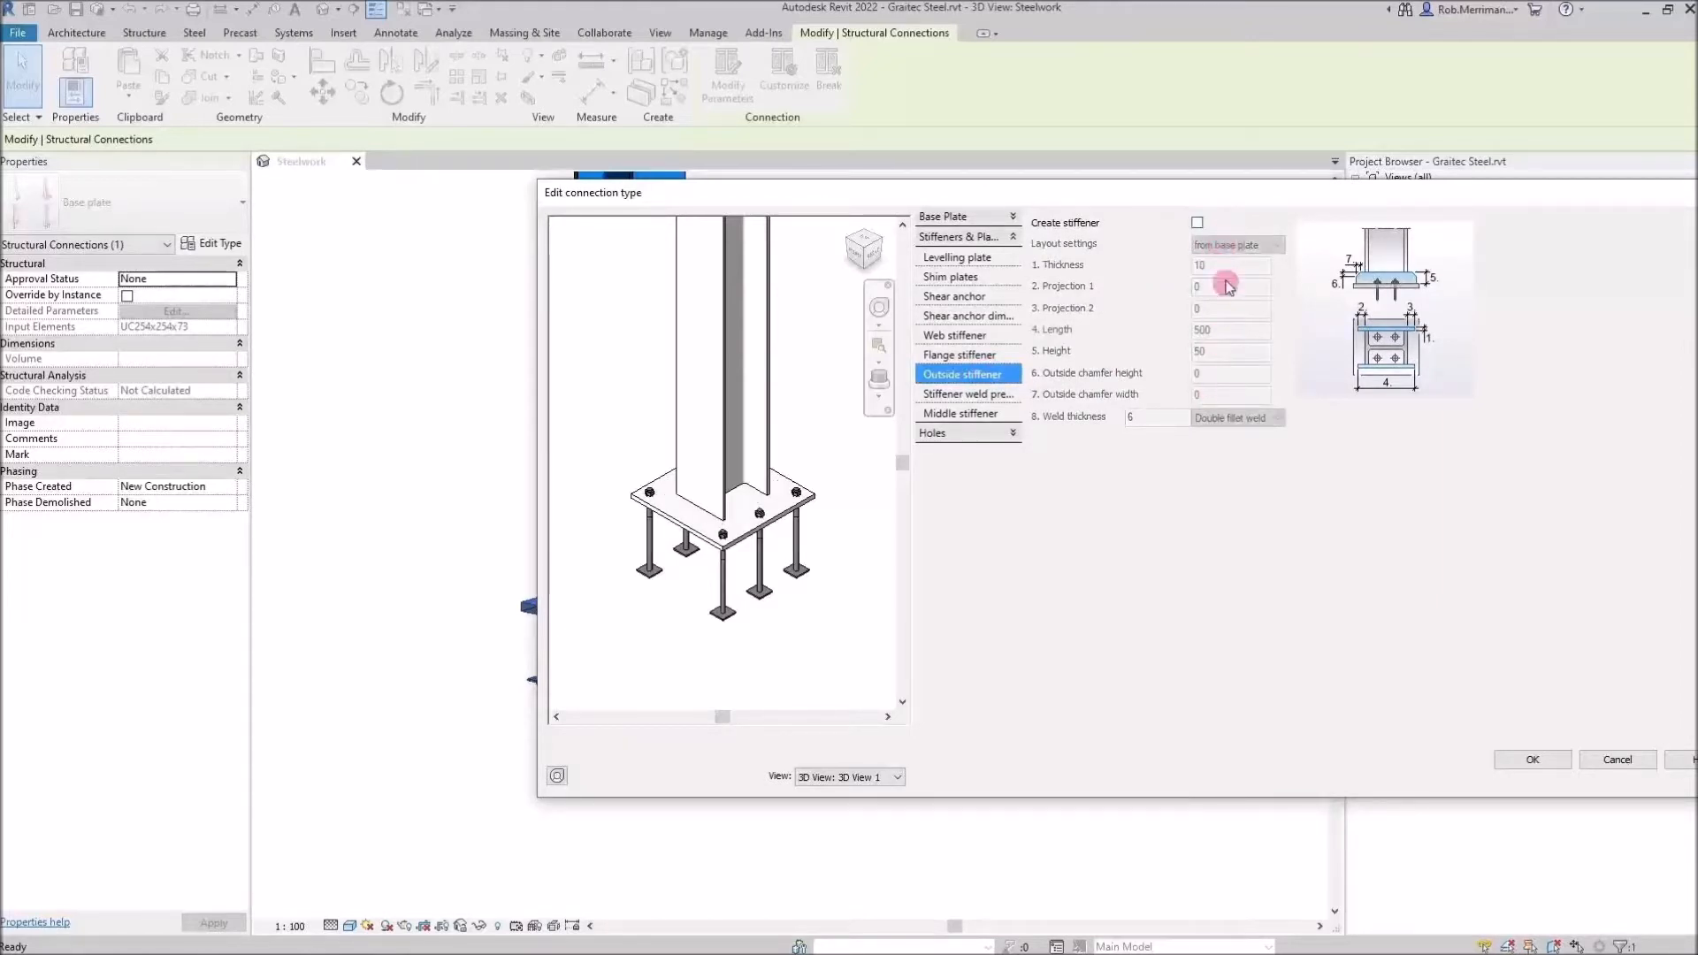
left_click(1198, 223)
left_click(1197, 223)
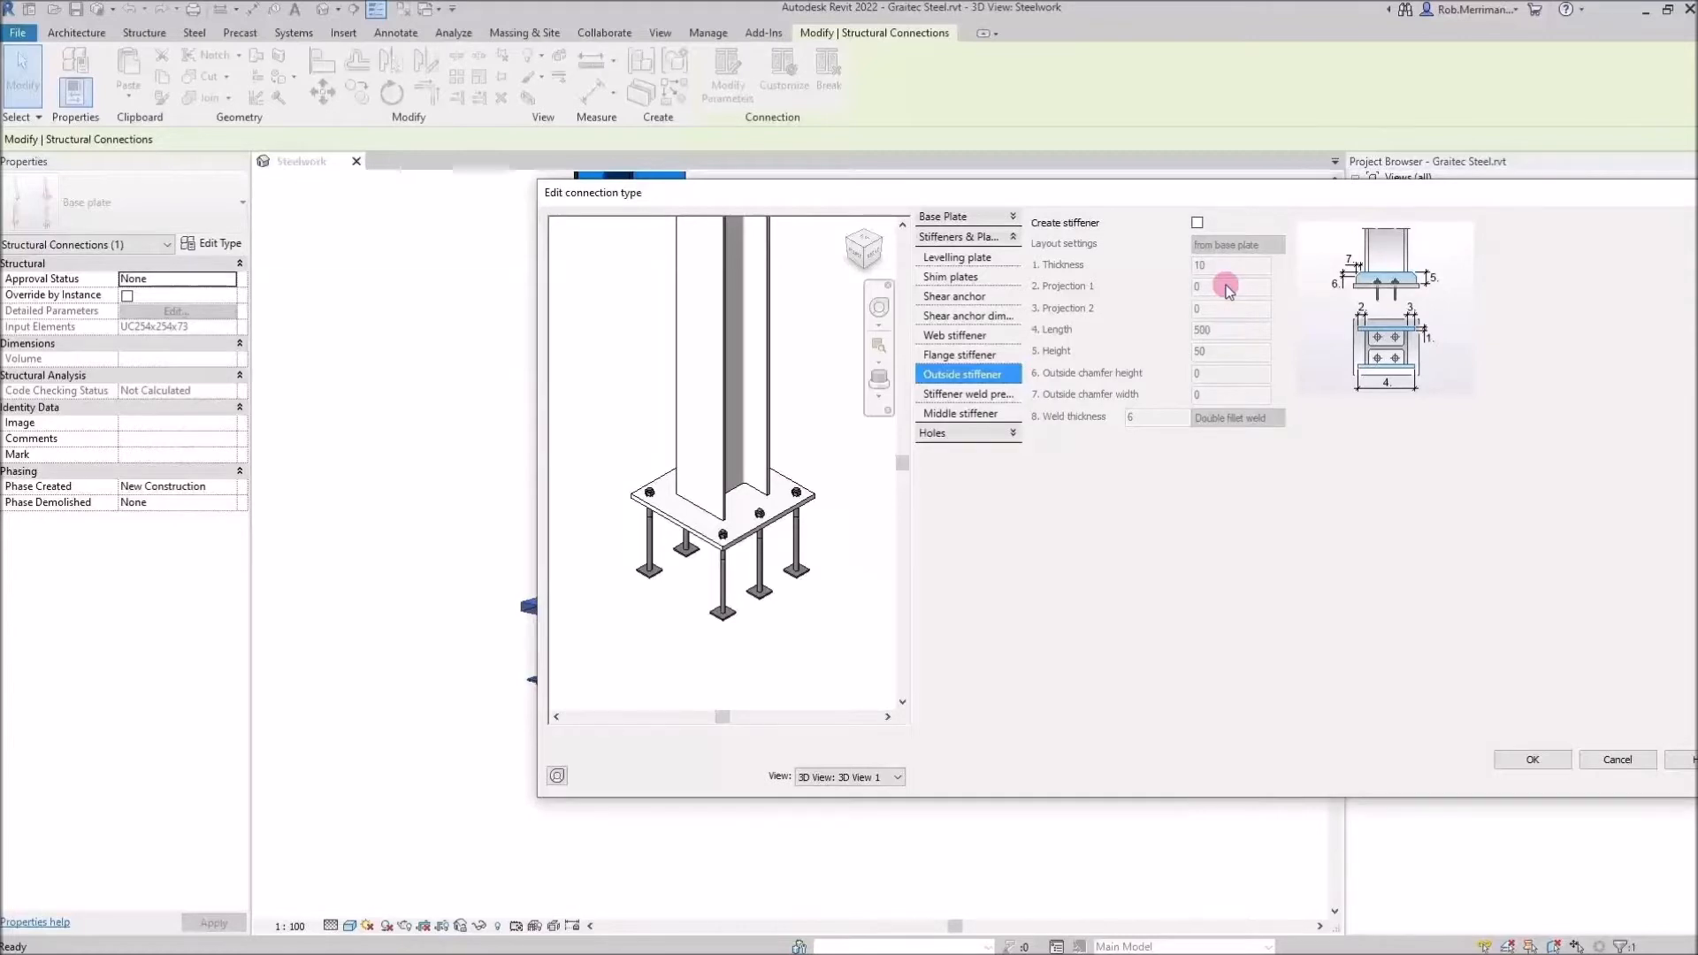
Review the holes settings, then confirm the connection parameters and the BP1 type properties
left_click(1013, 435)
left_click(967, 278)
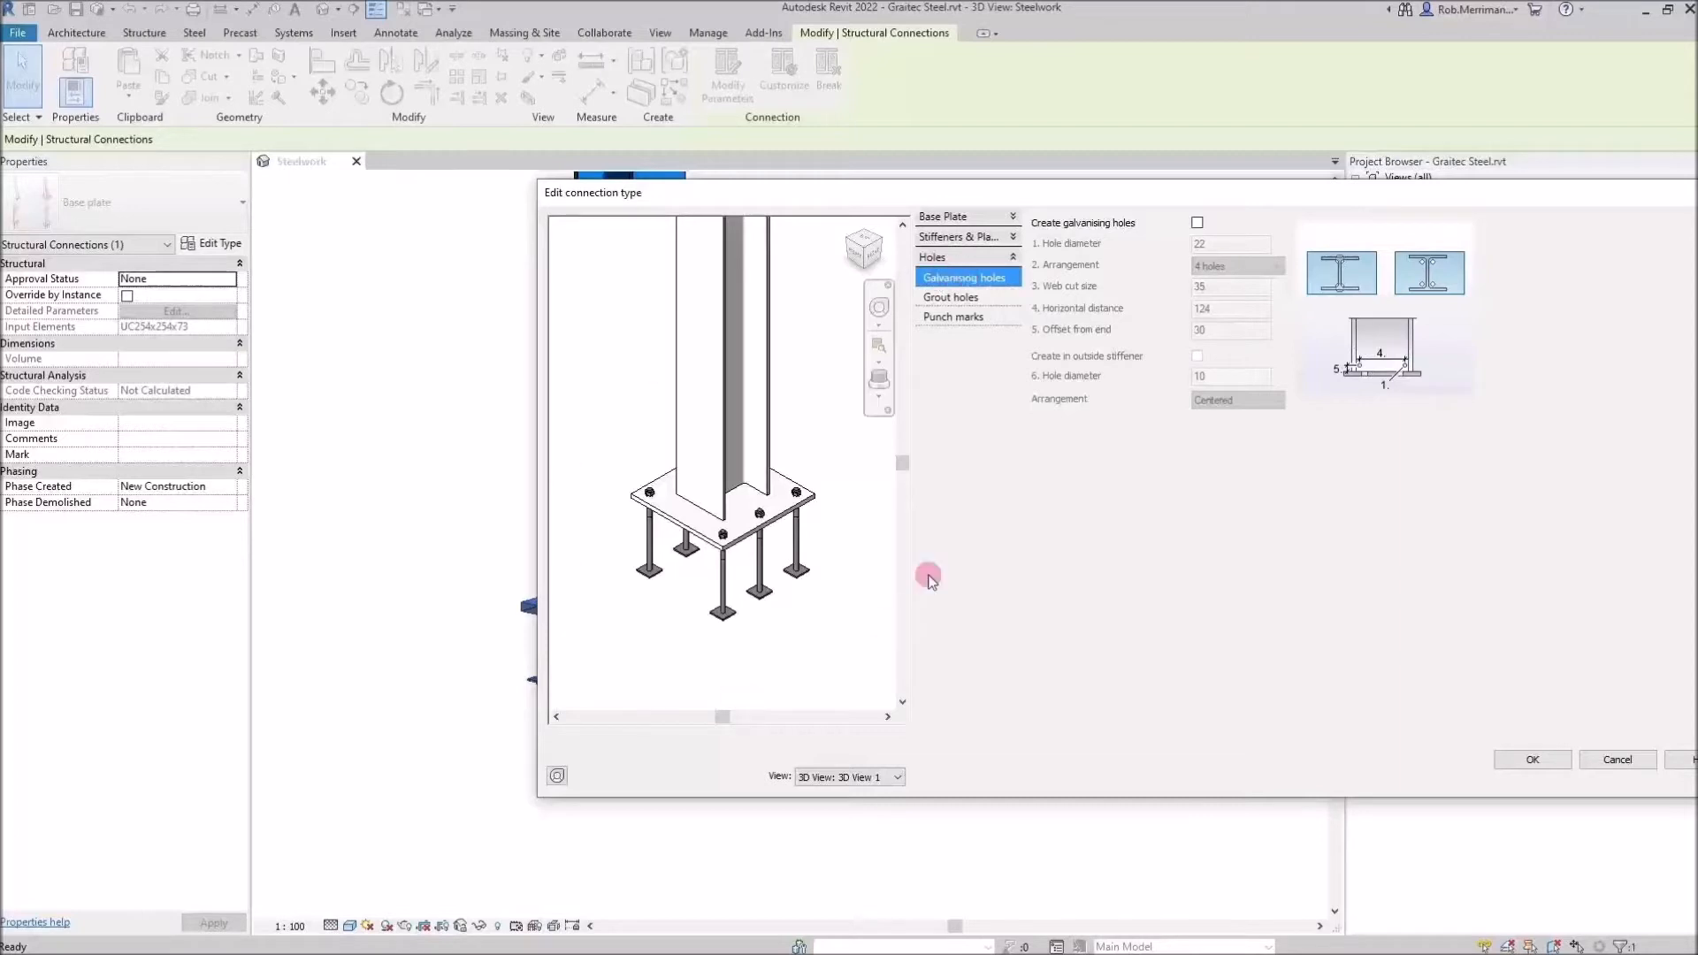
left_click(1510, 762)
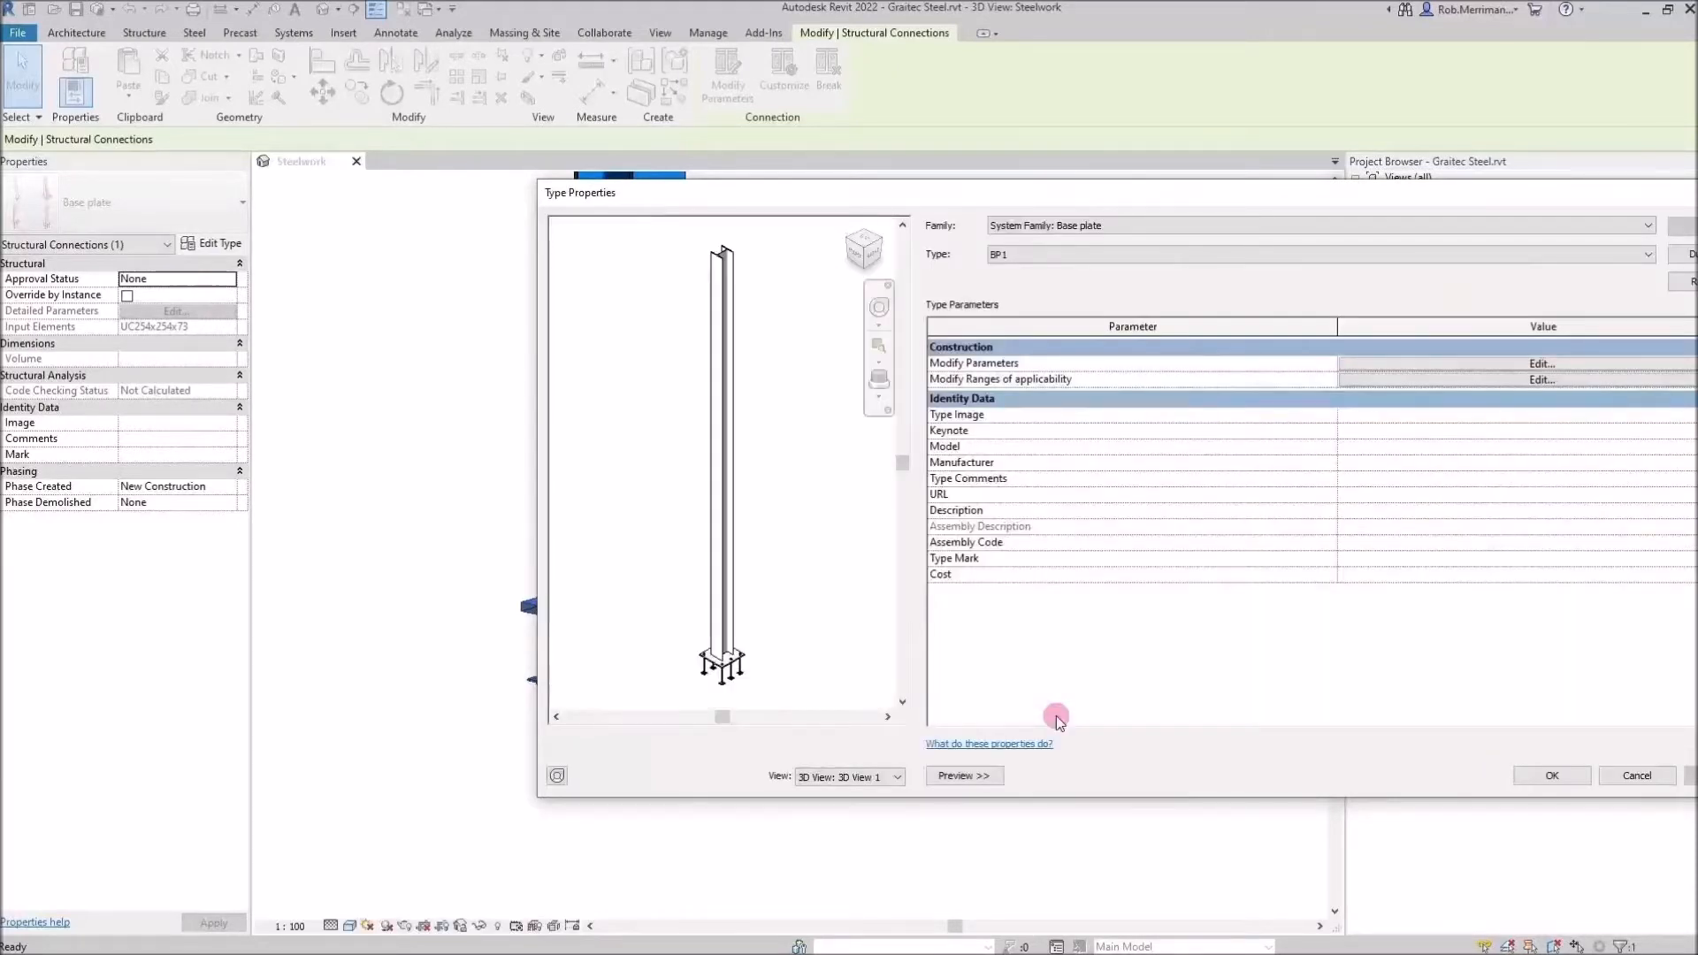
left_click(1540, 779)
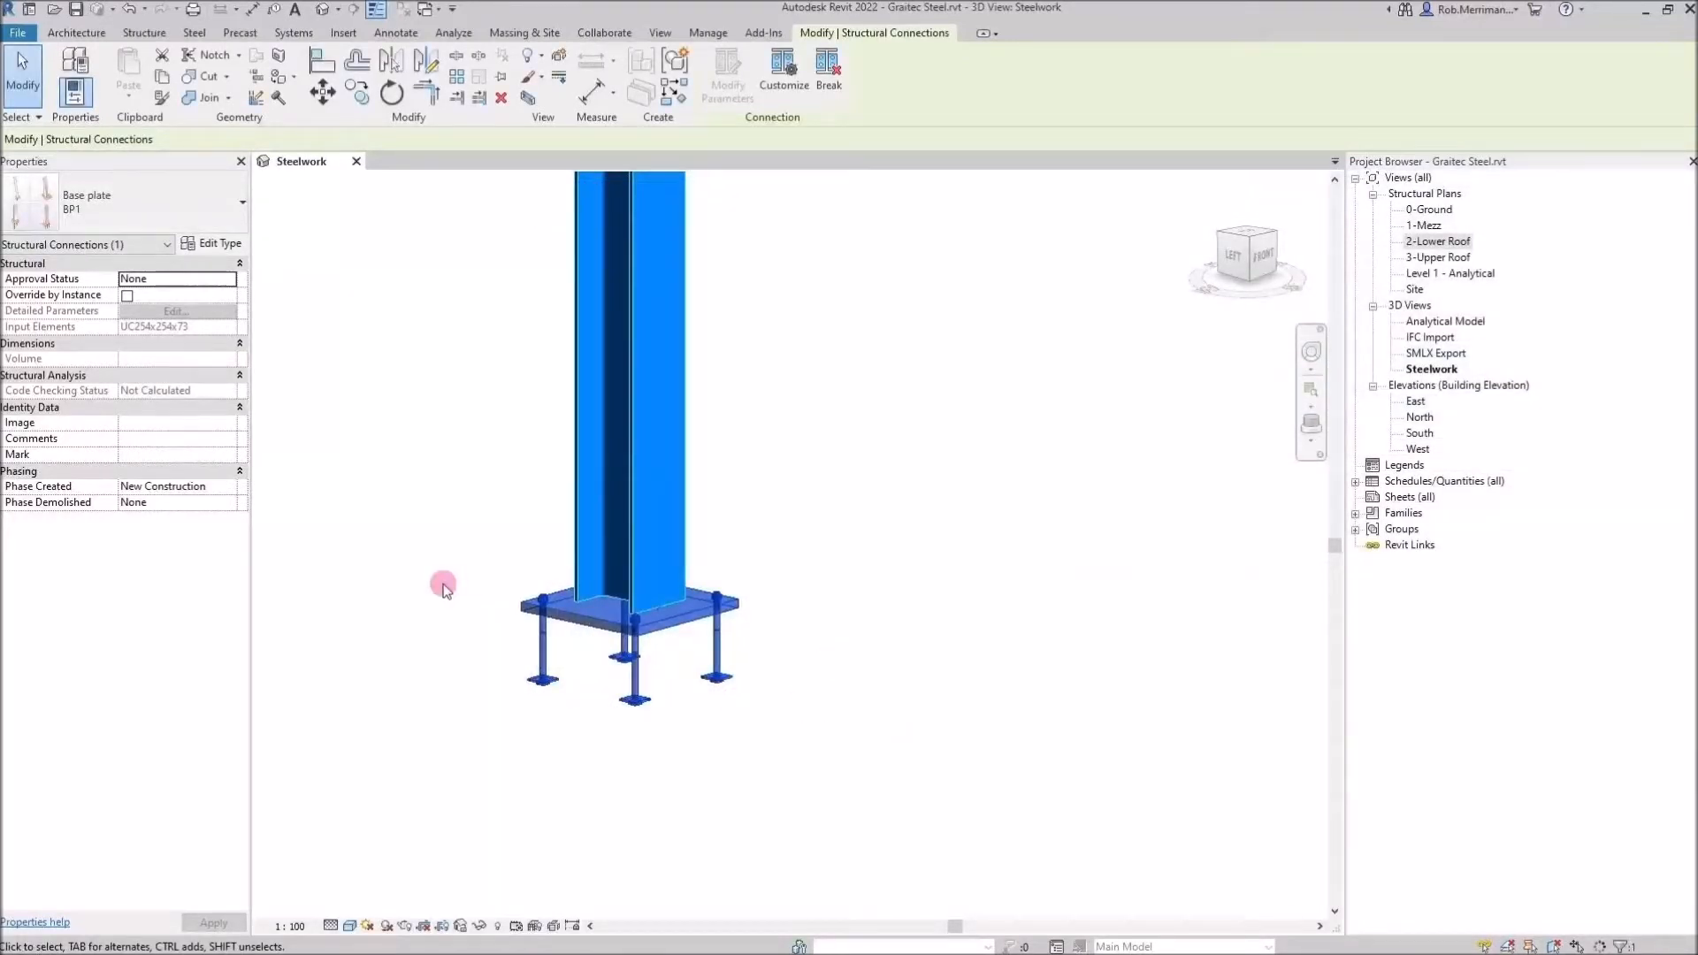
Zoom out to view the base plate within the steel frame
left_click(449, 635)
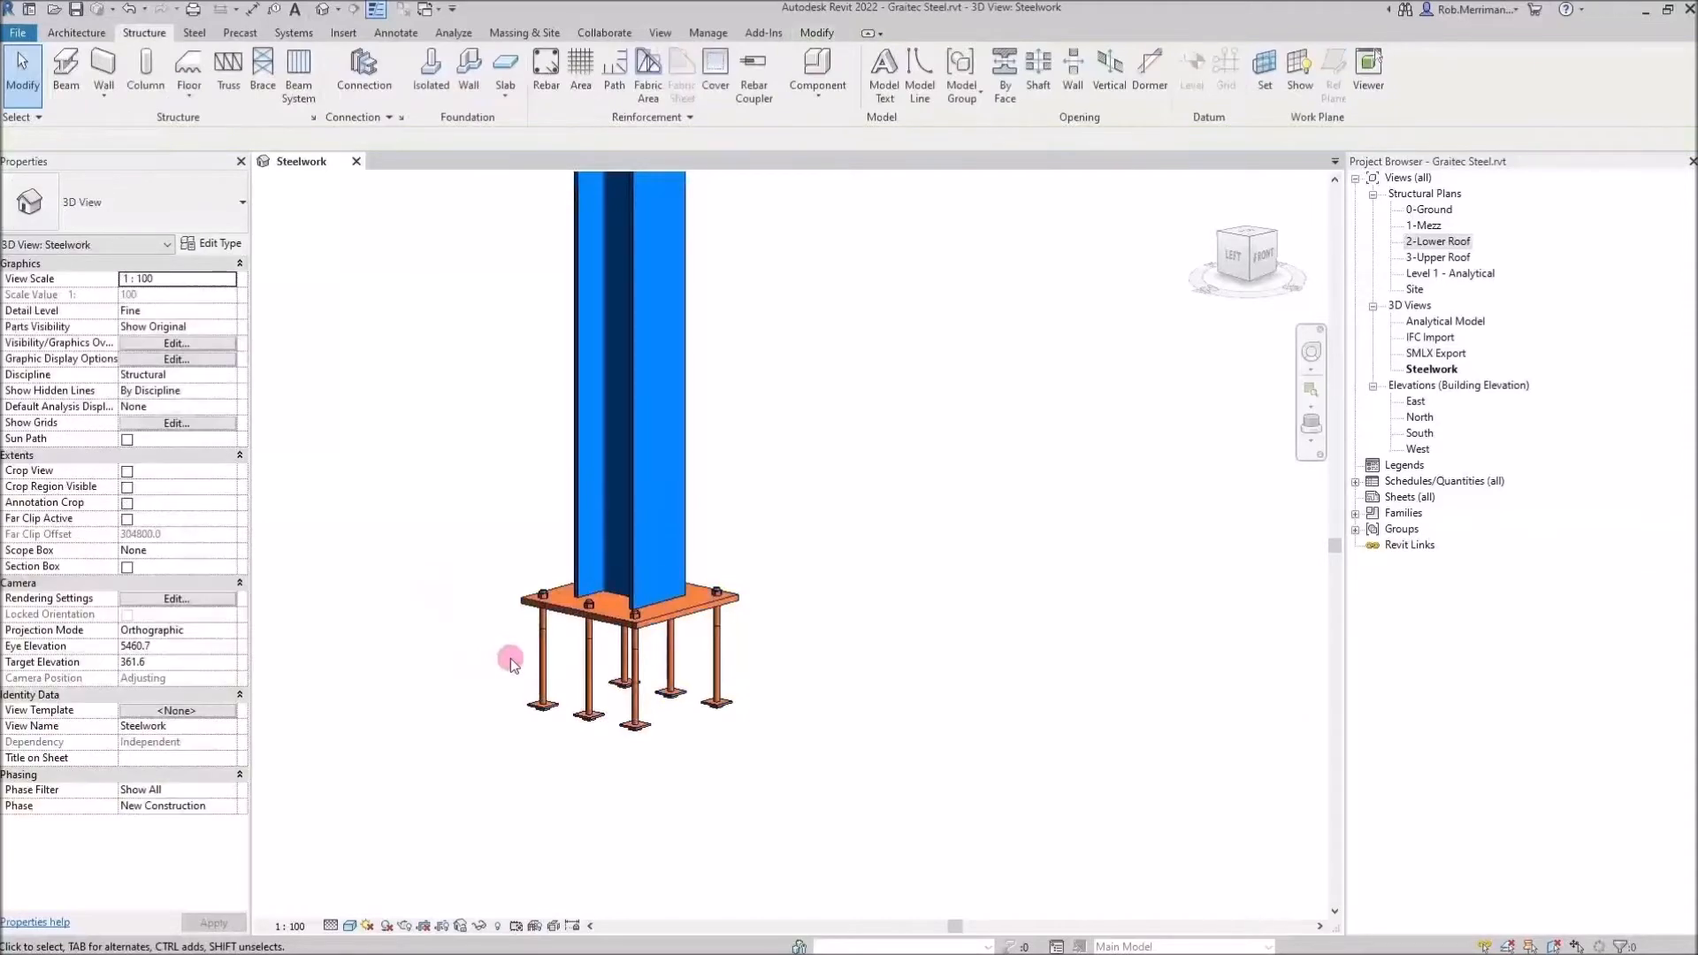
middle_click_drag(792, 617, 719, 668, "shift")
scroll(738, 528, "down", 4)
scroll(738, 529, "down", 2)
scroll(780, 638, "down", 1)
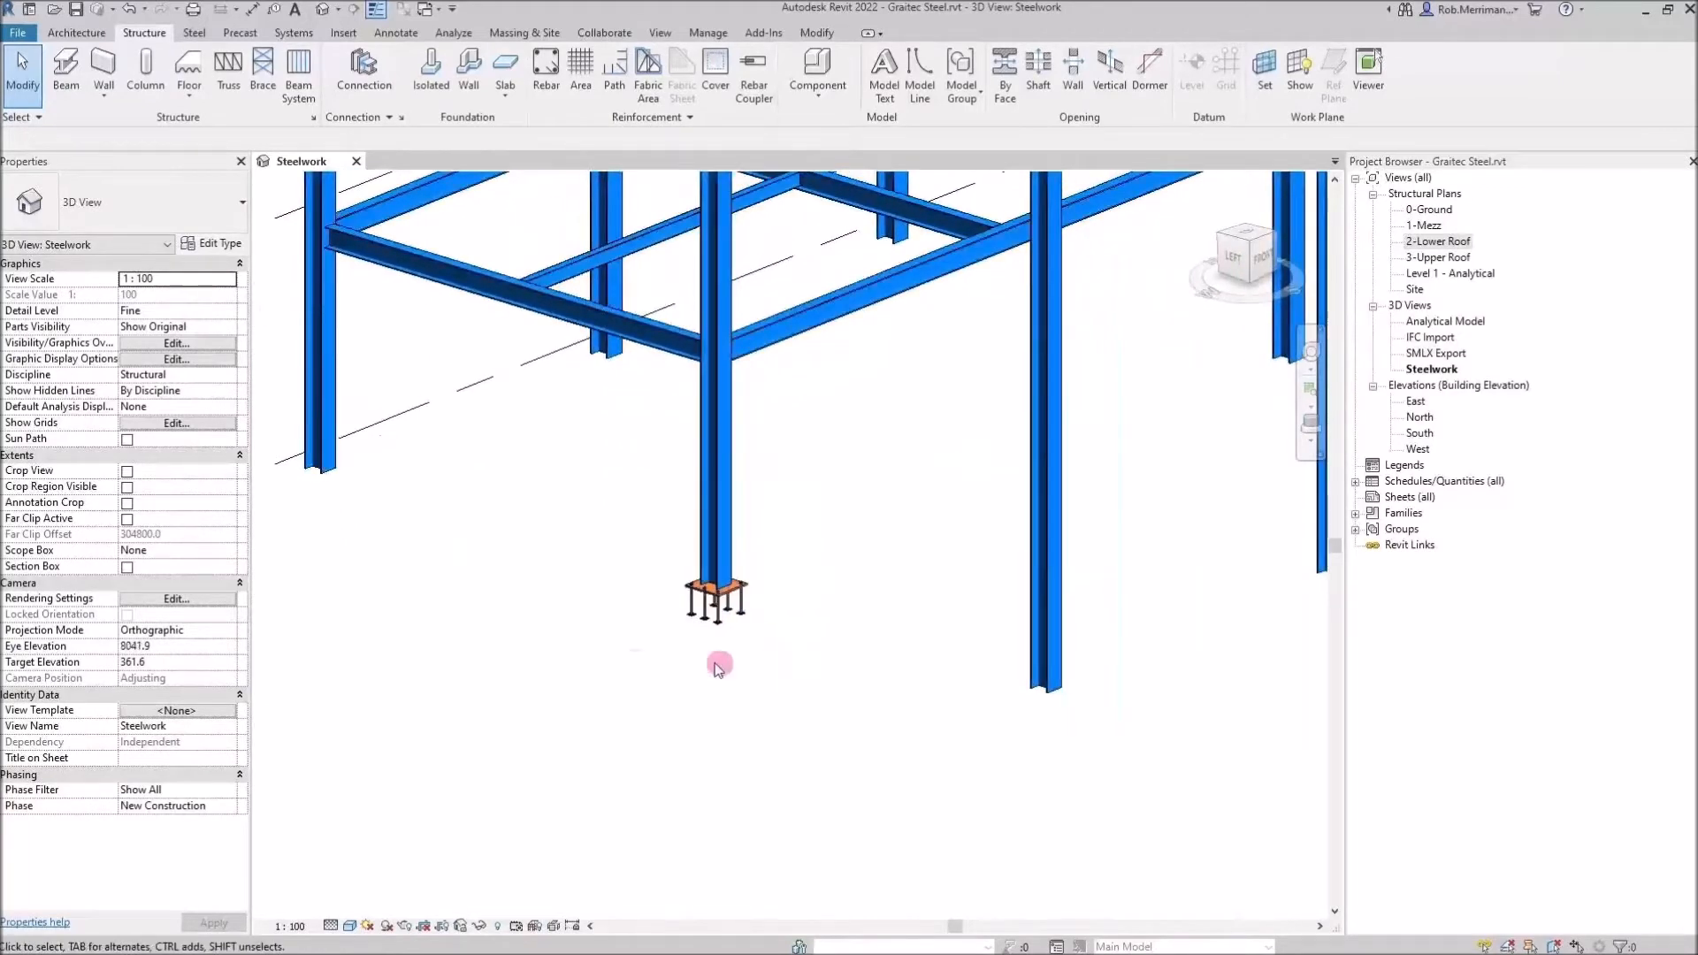
scroll(557, 686, "down", 2)
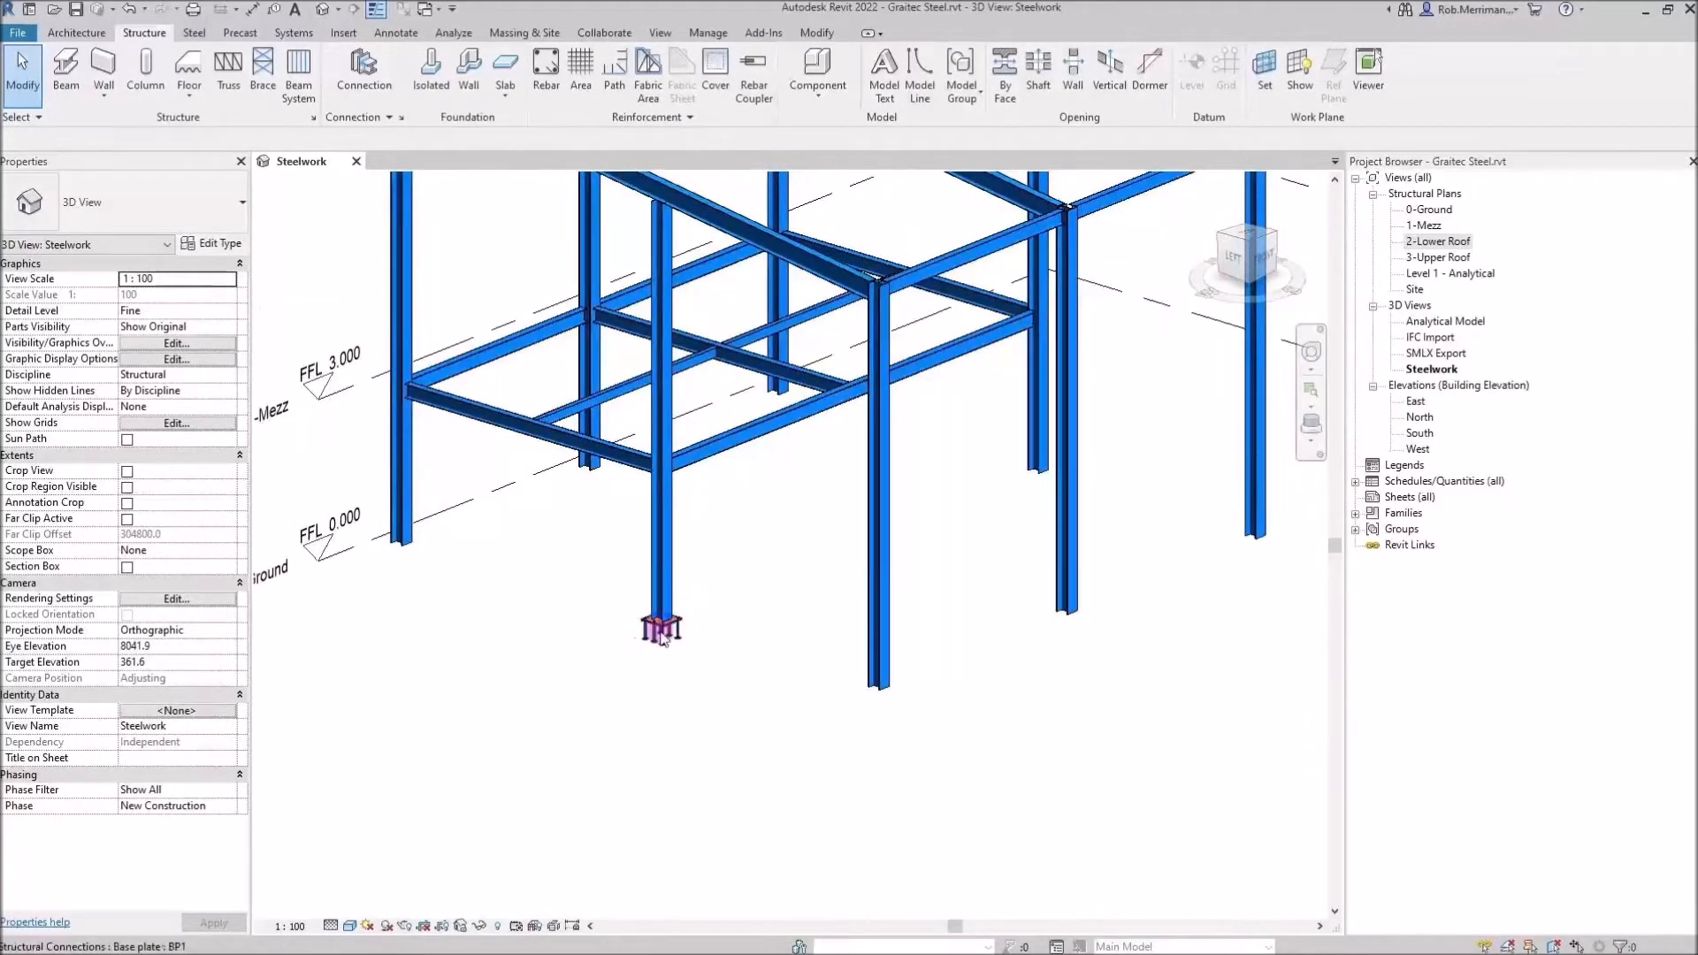
left_click(743, 581)
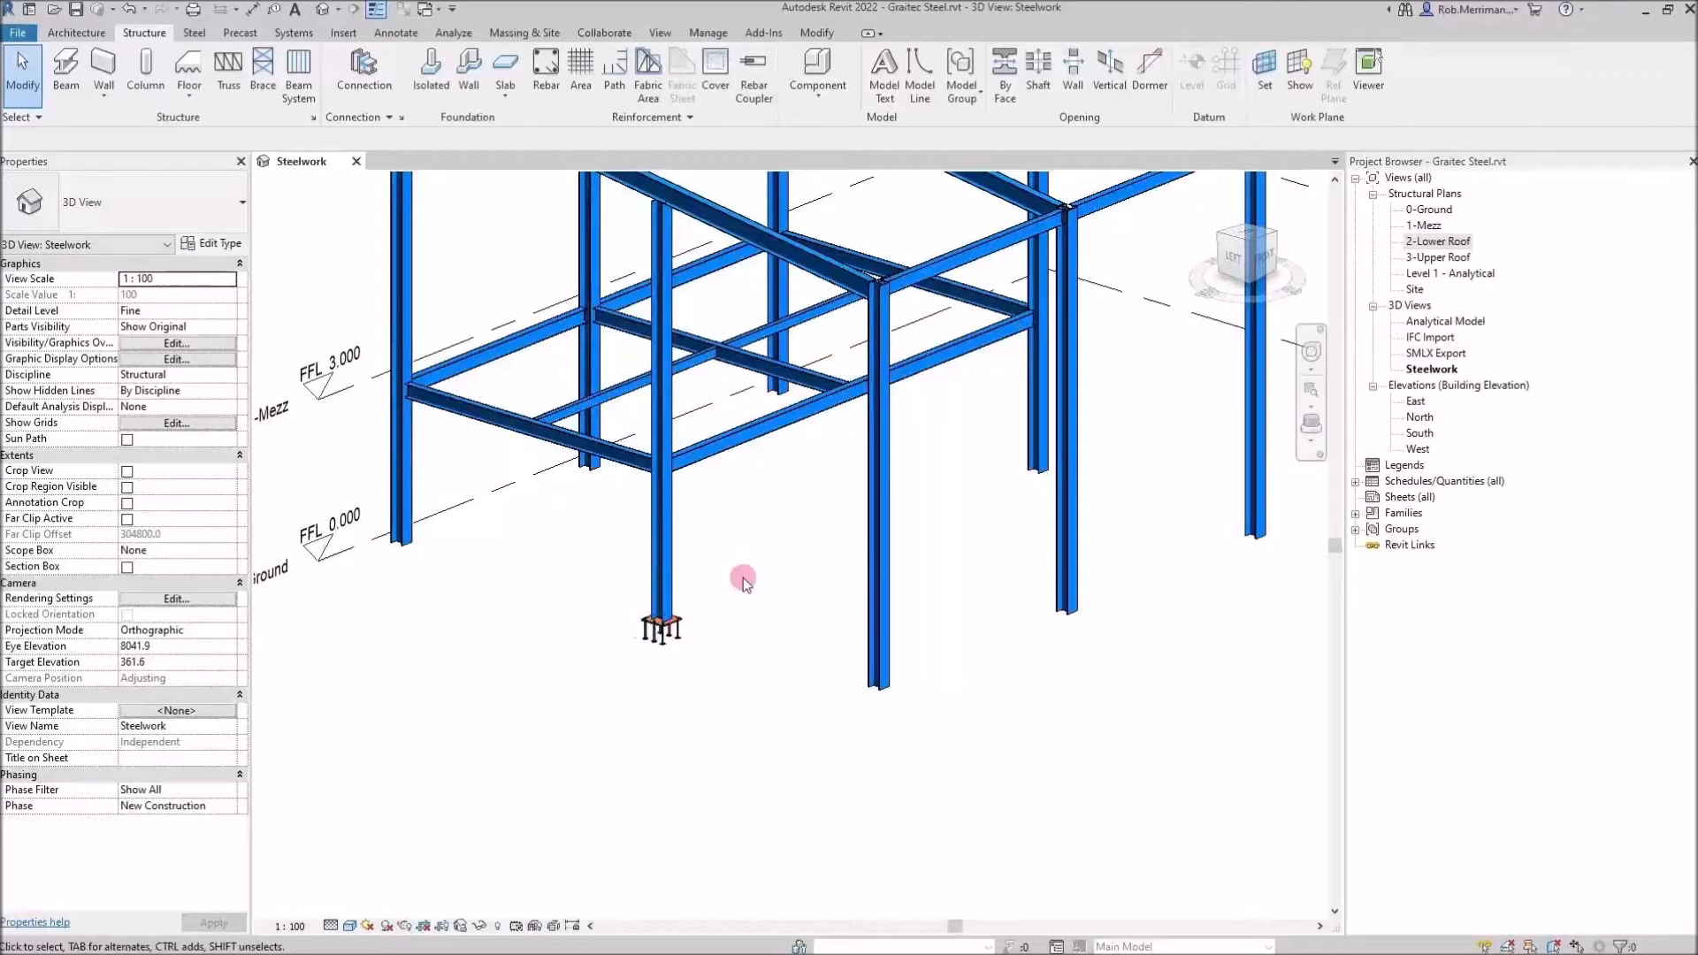
Open the 0-Ground structural plan and save the project
double_click(1426, 210)
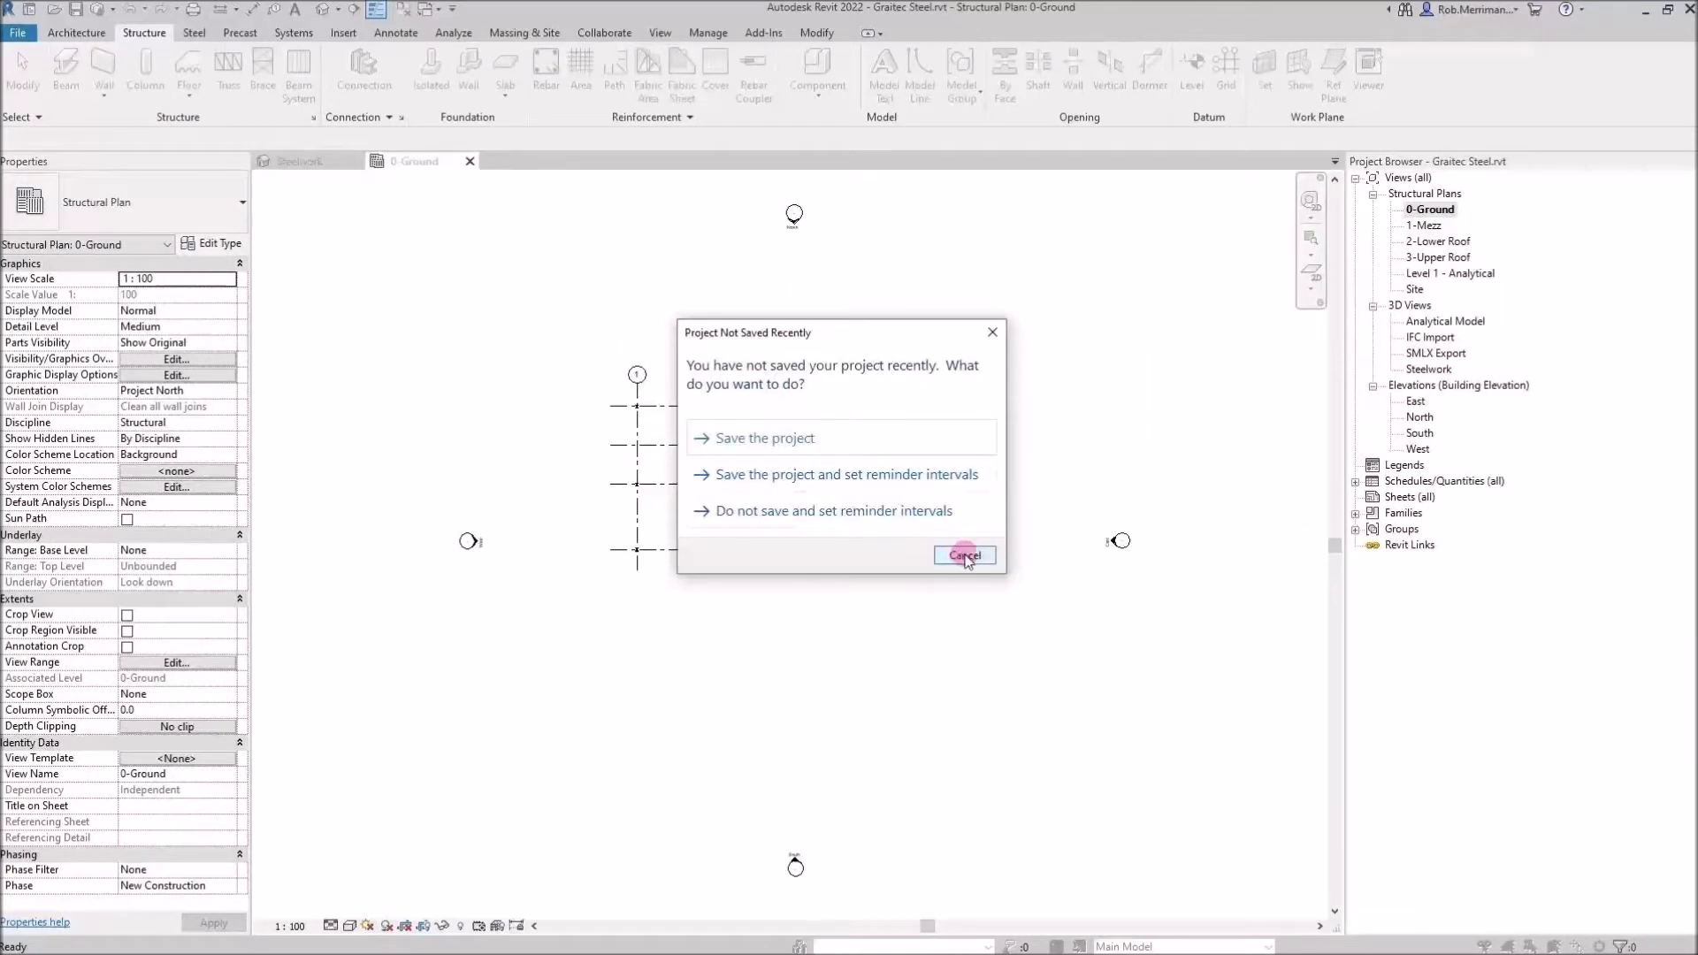
left_click(820, 439)
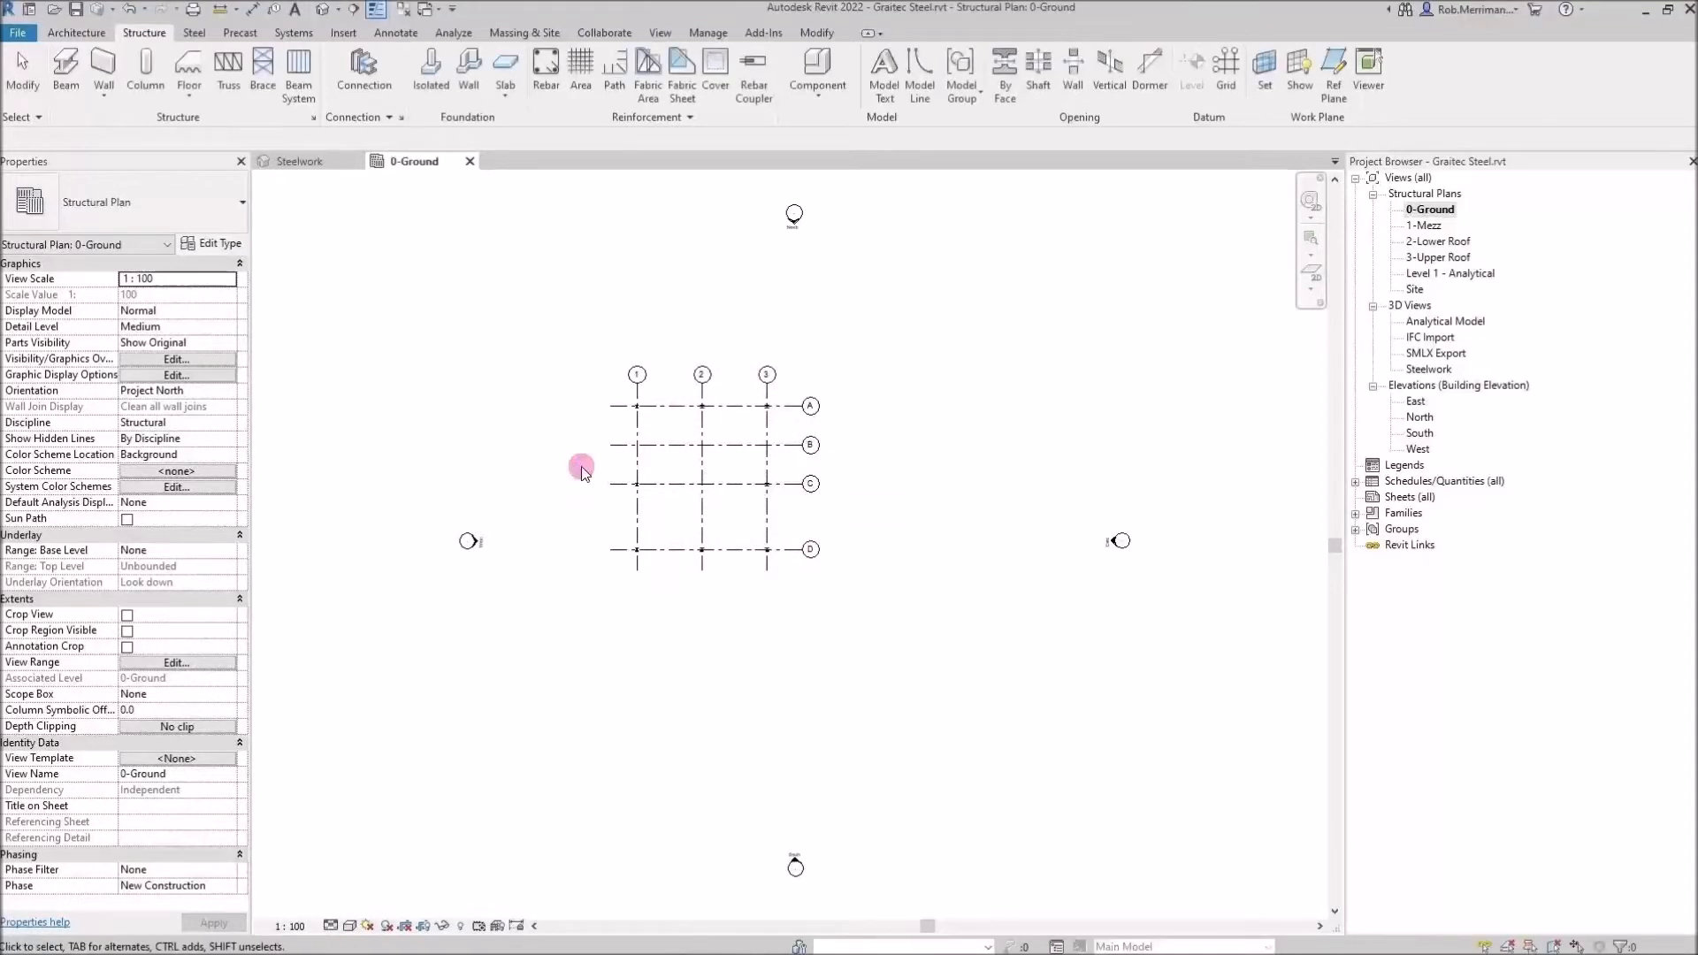
Zoom in on the column base and set the plan view's detail level to Fine
scroll(580, 466, "up", 3)
scroll(616, 505, "up", 2)
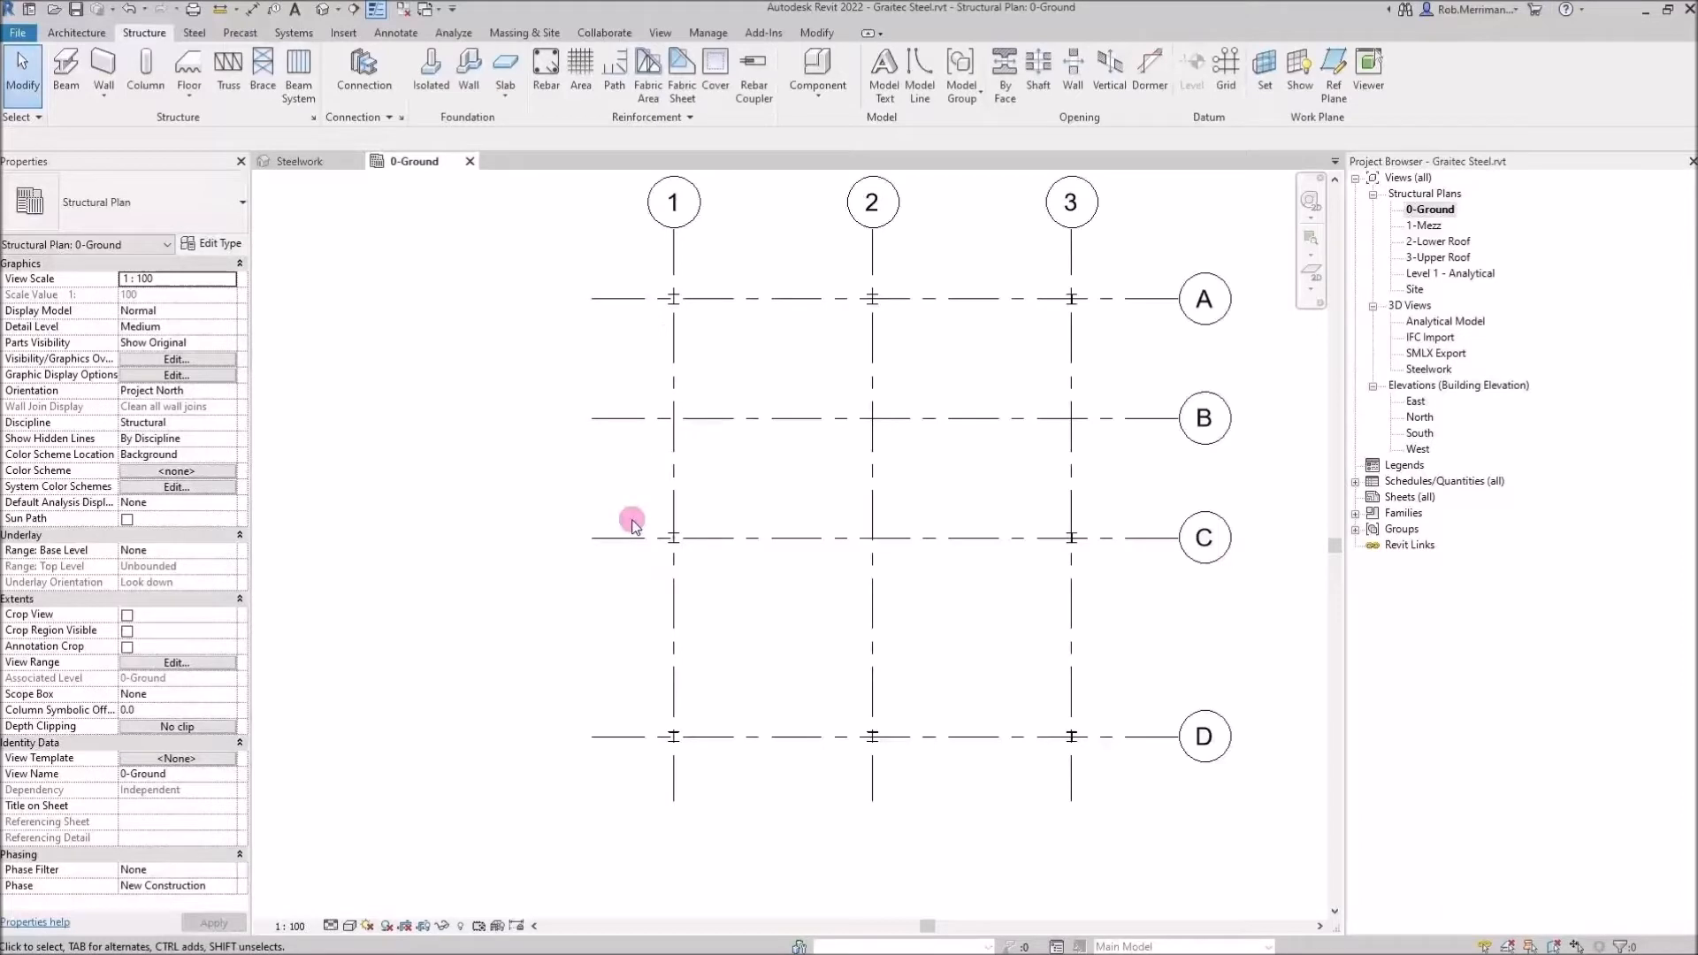
scroll(633, 524, "up", 5)
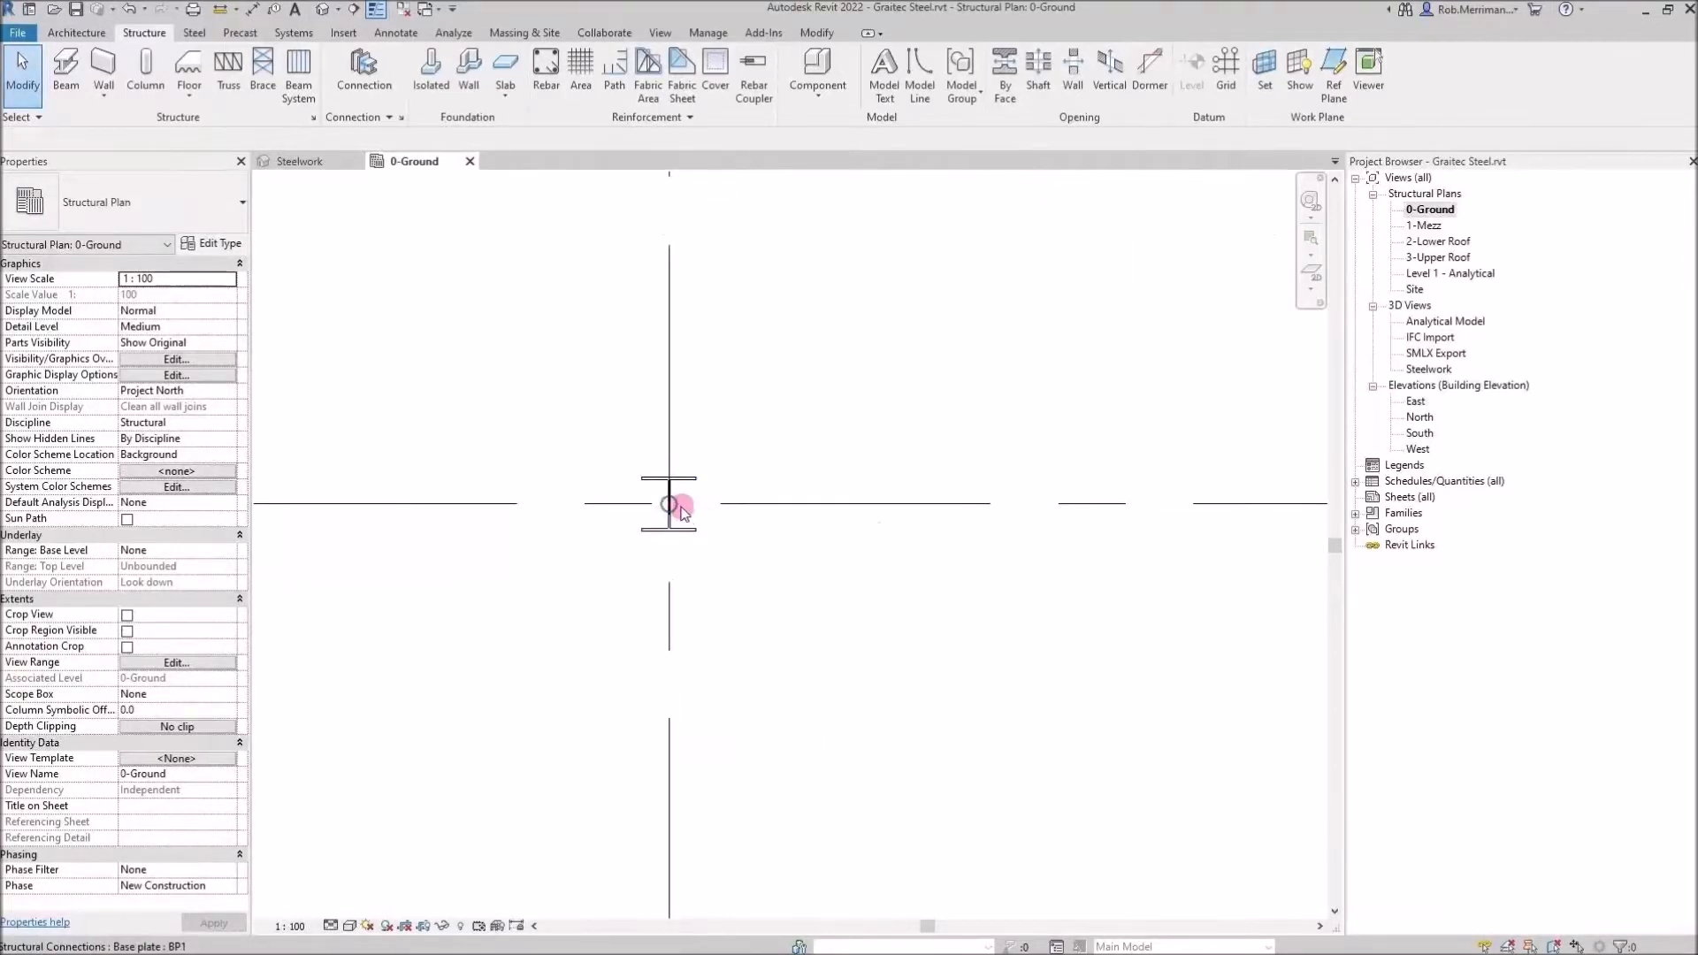
scroll(677, 509, "up", 3)
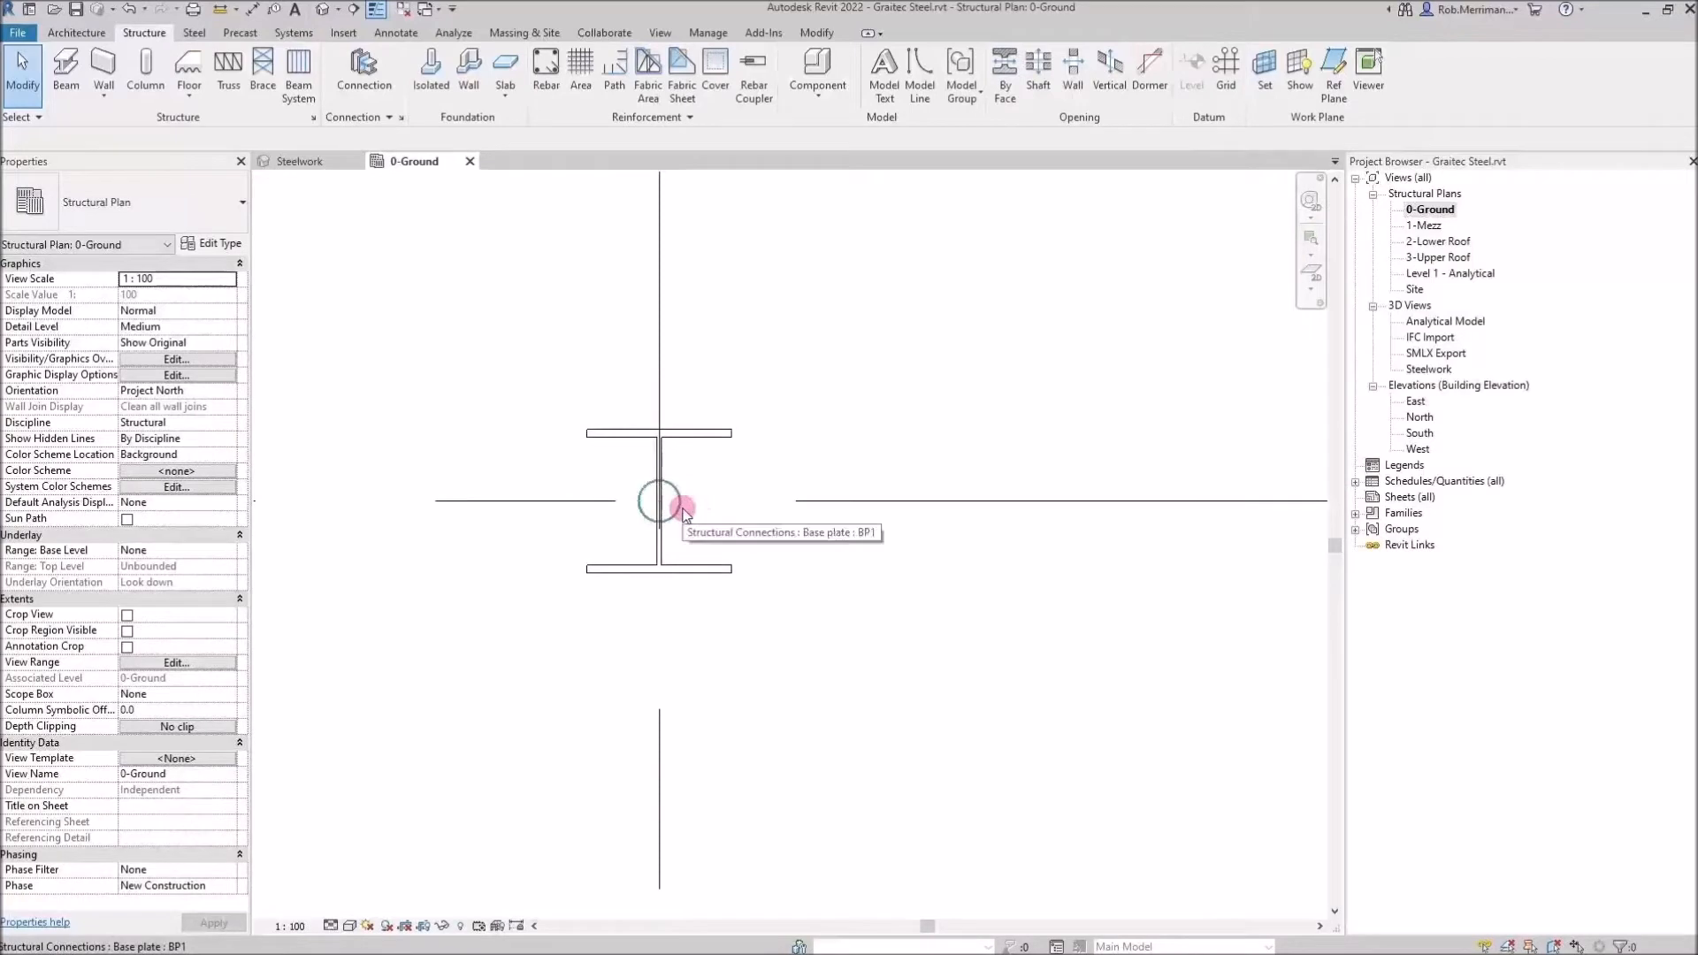
scroll(680, 508, "down", 4)
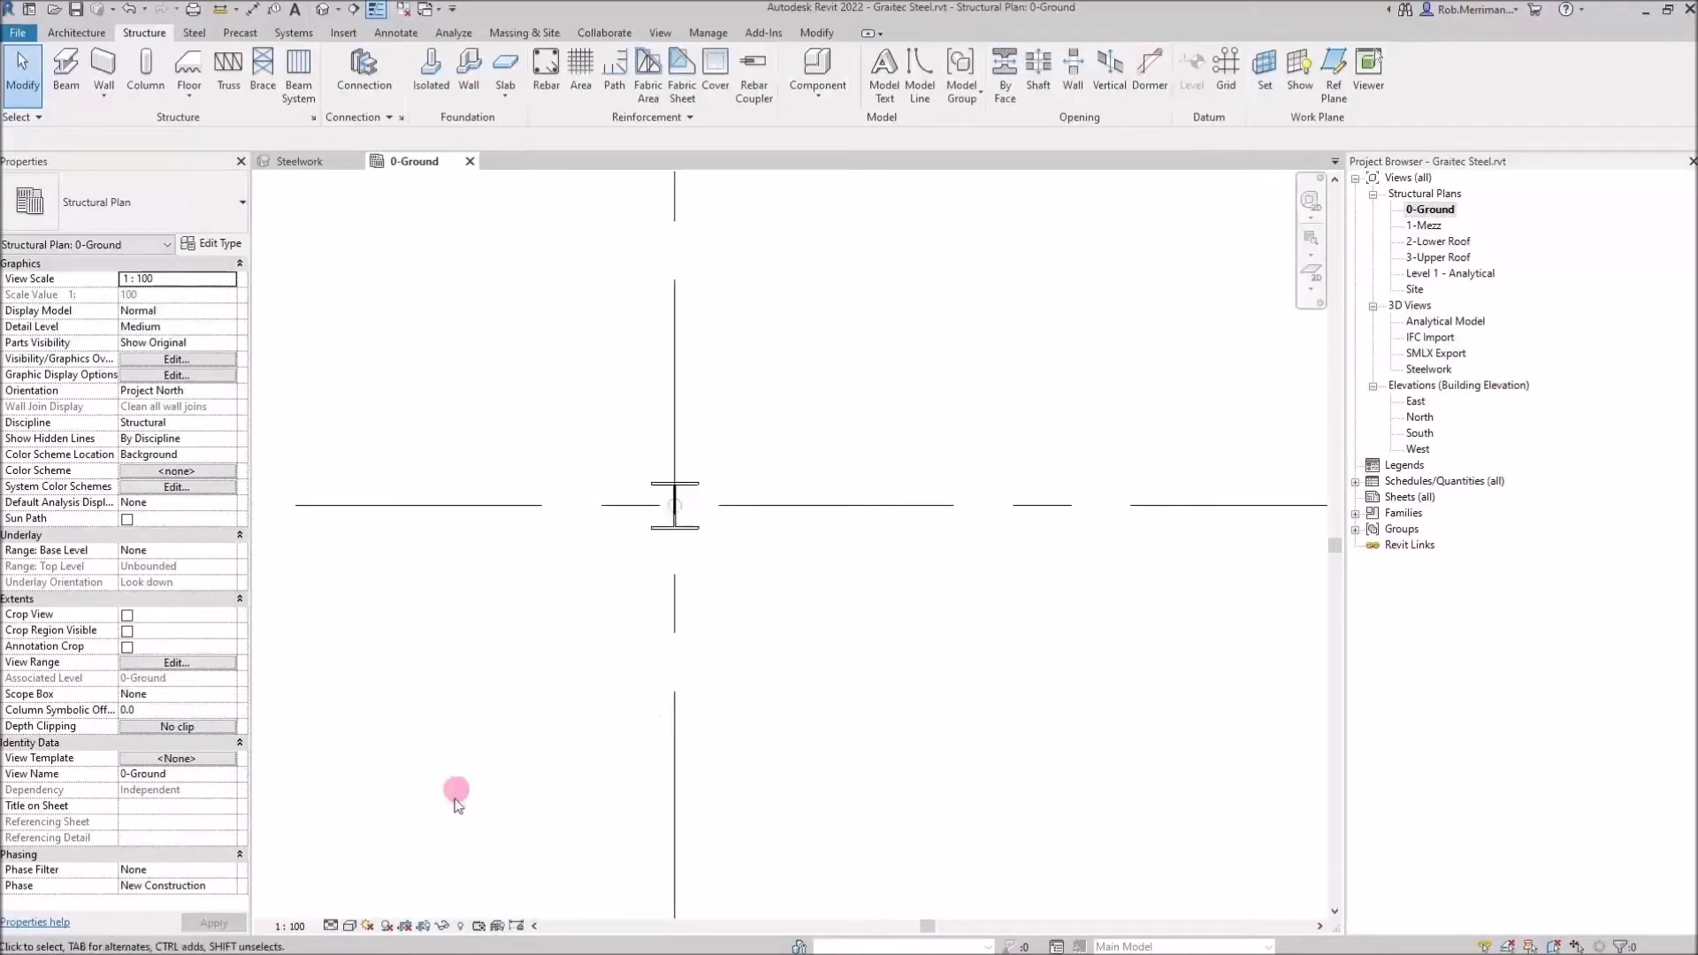
left_click(332, 925)
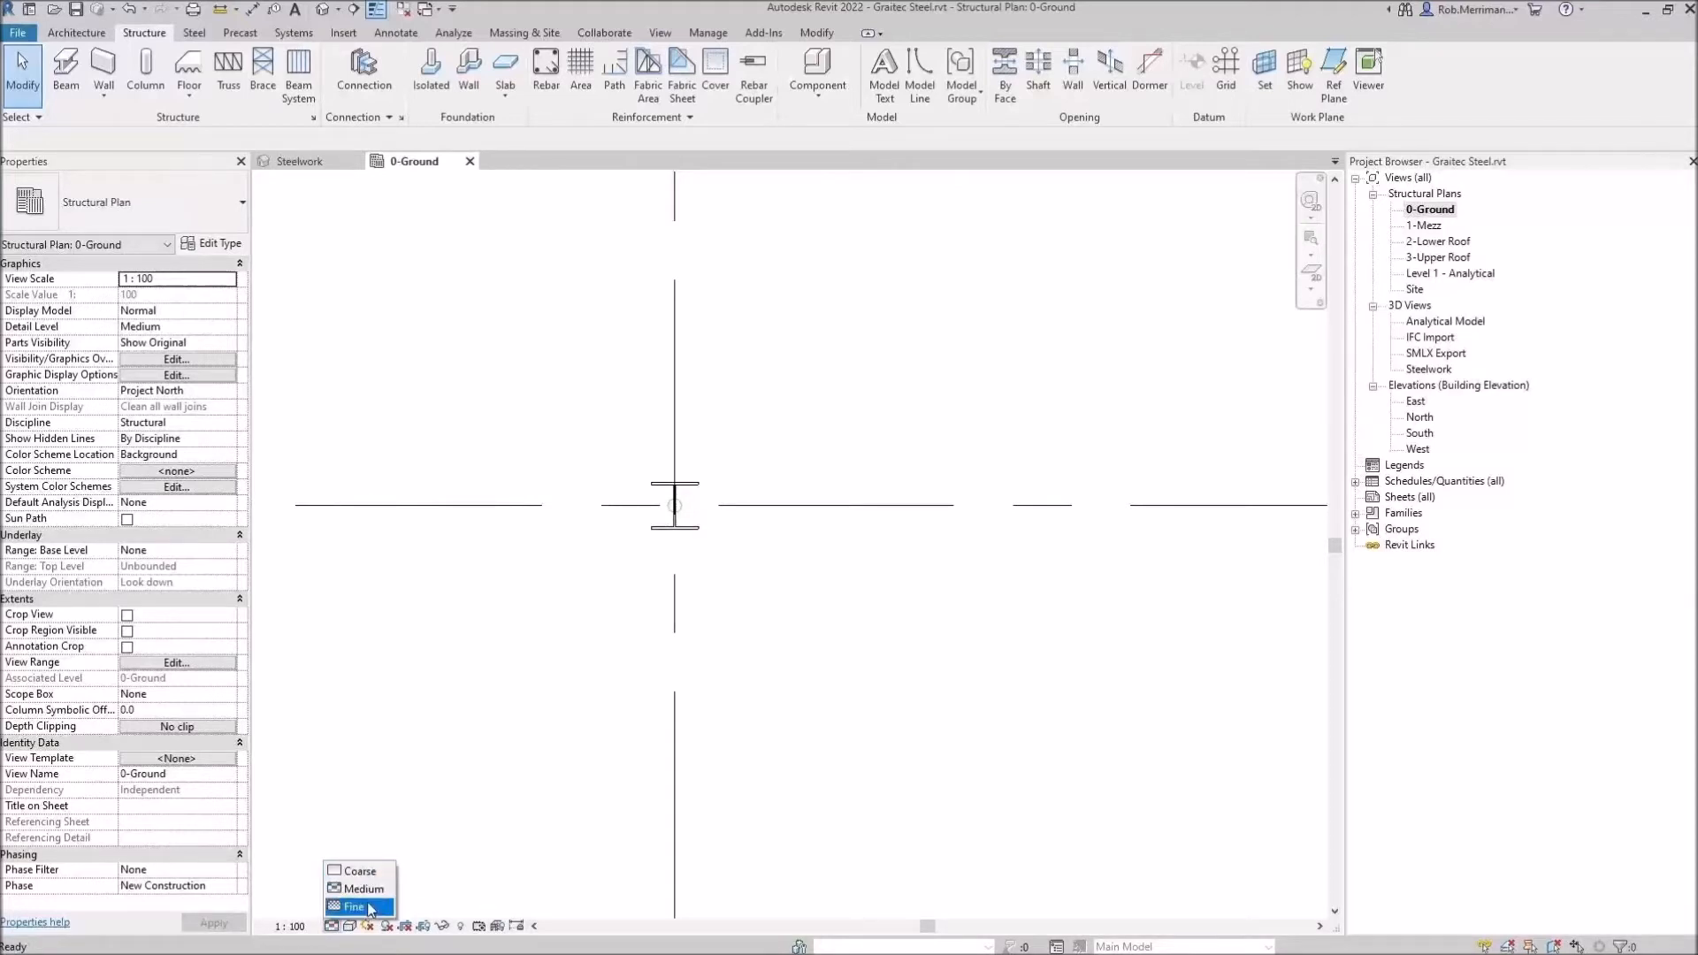
left_click(368, 908)
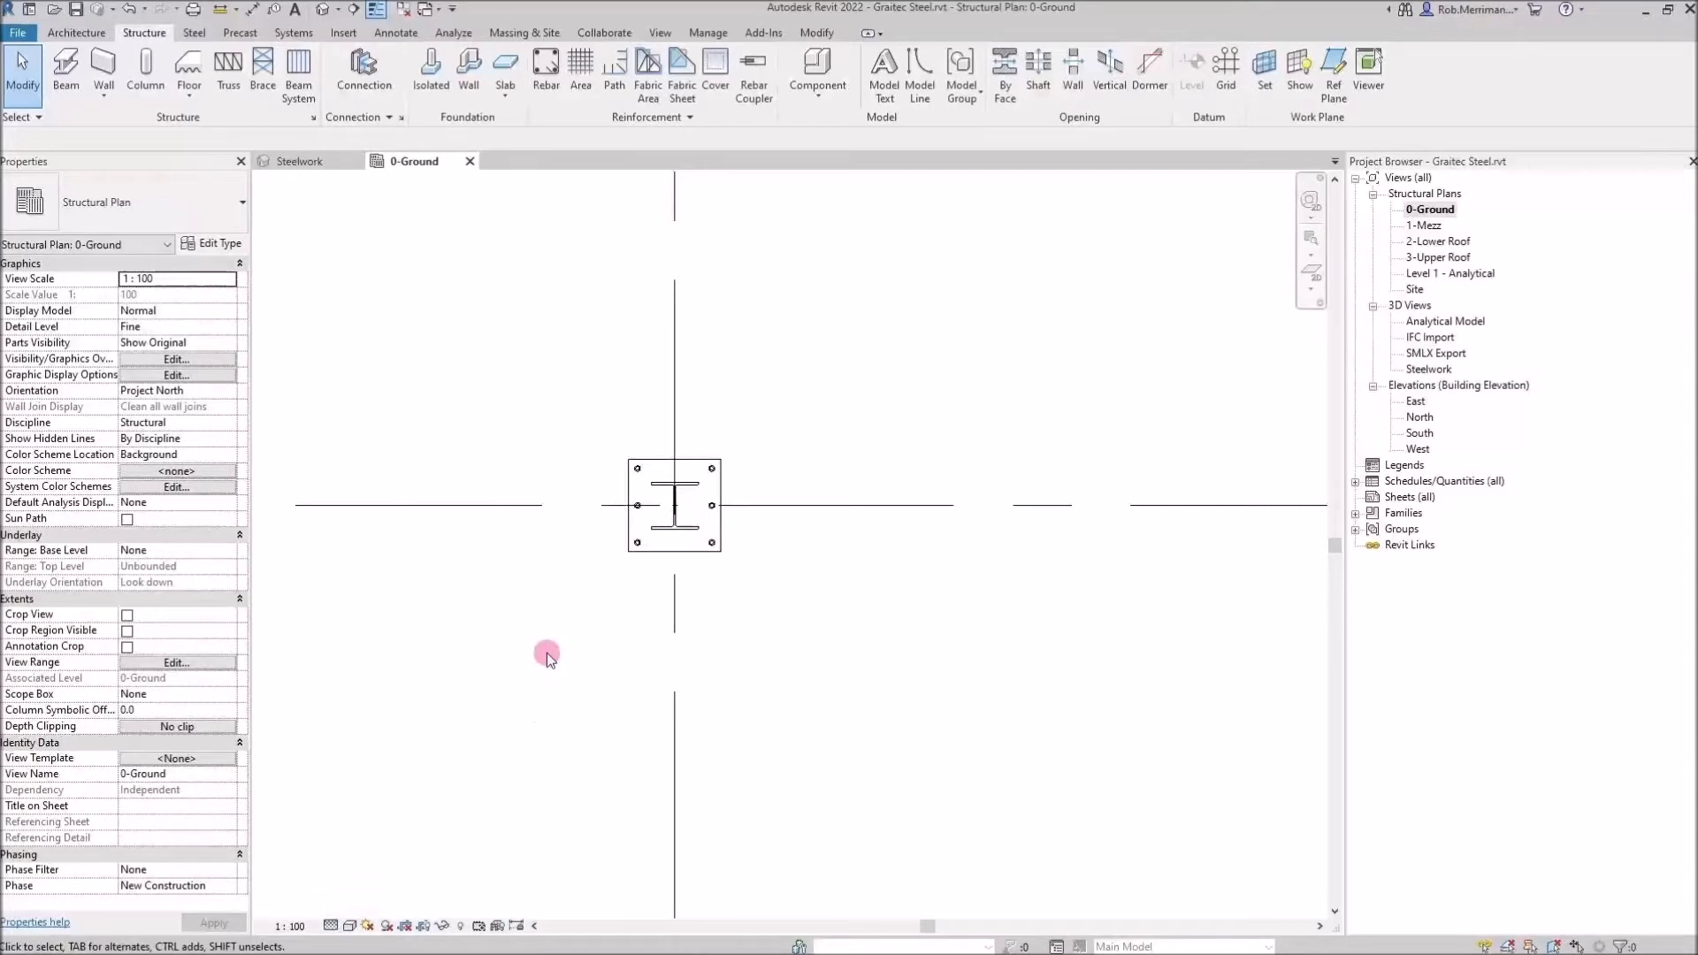
Open the plan view's Visibility/Graphics overrides and review the Structural Connections subcategories before closing the dialog
key("v")
key("v")
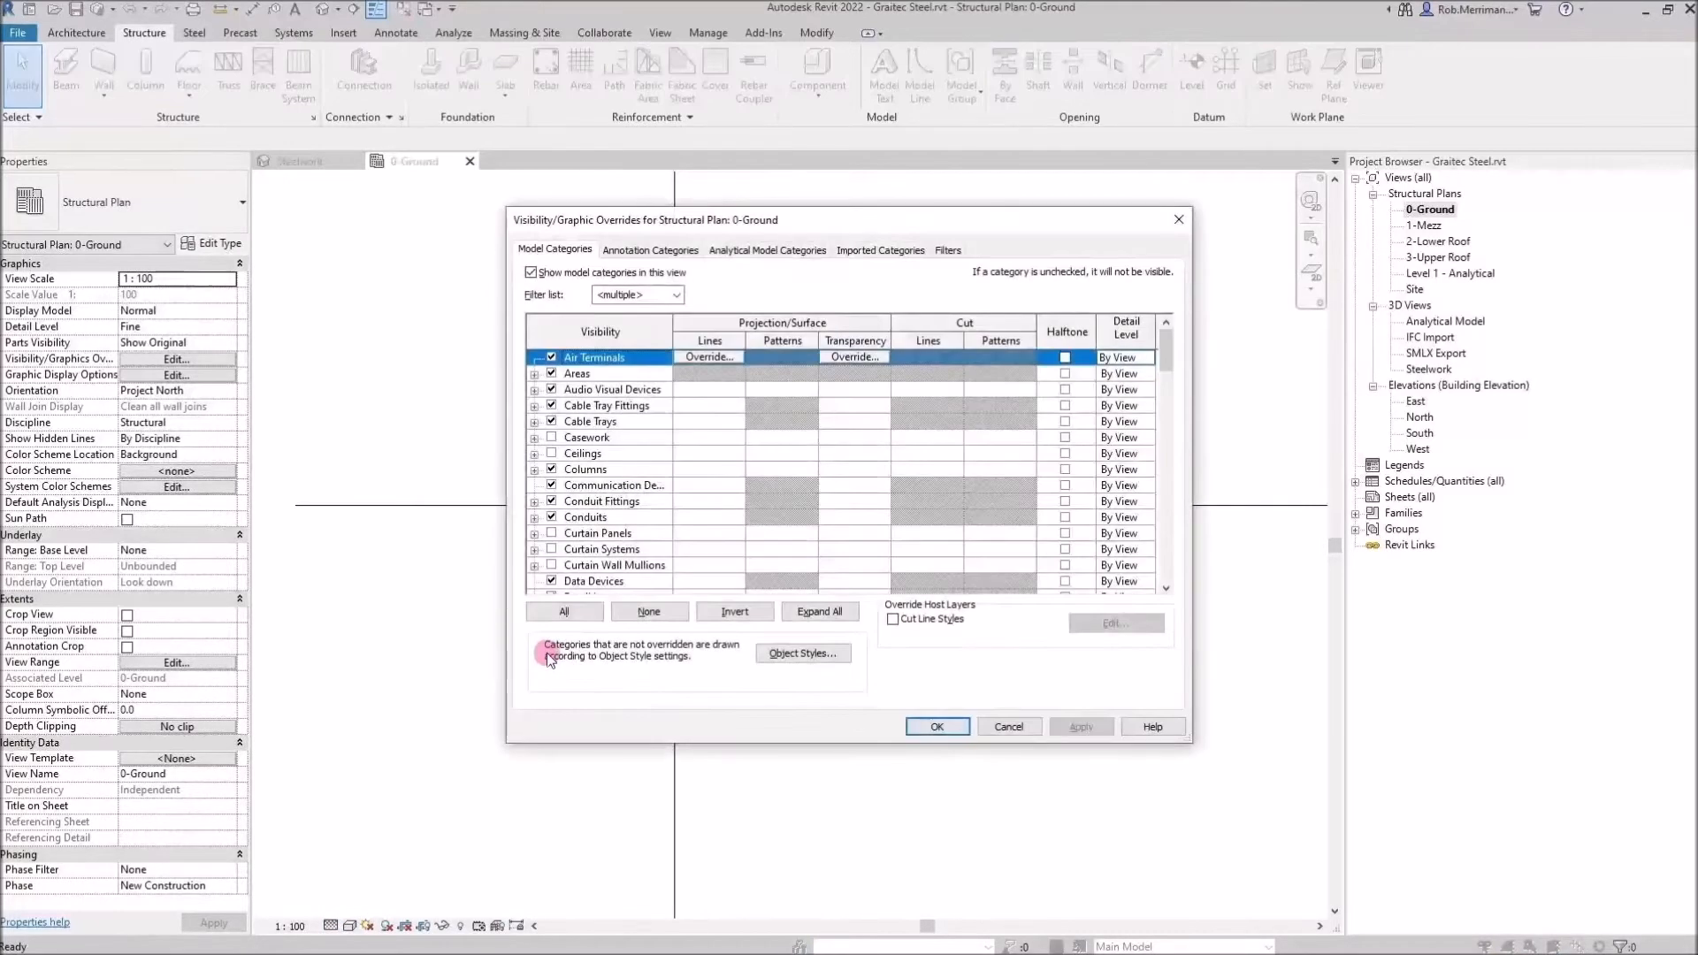
left_click_drag(885, 231, 1157, 206)
scroll(1064, 421, "down", 7)
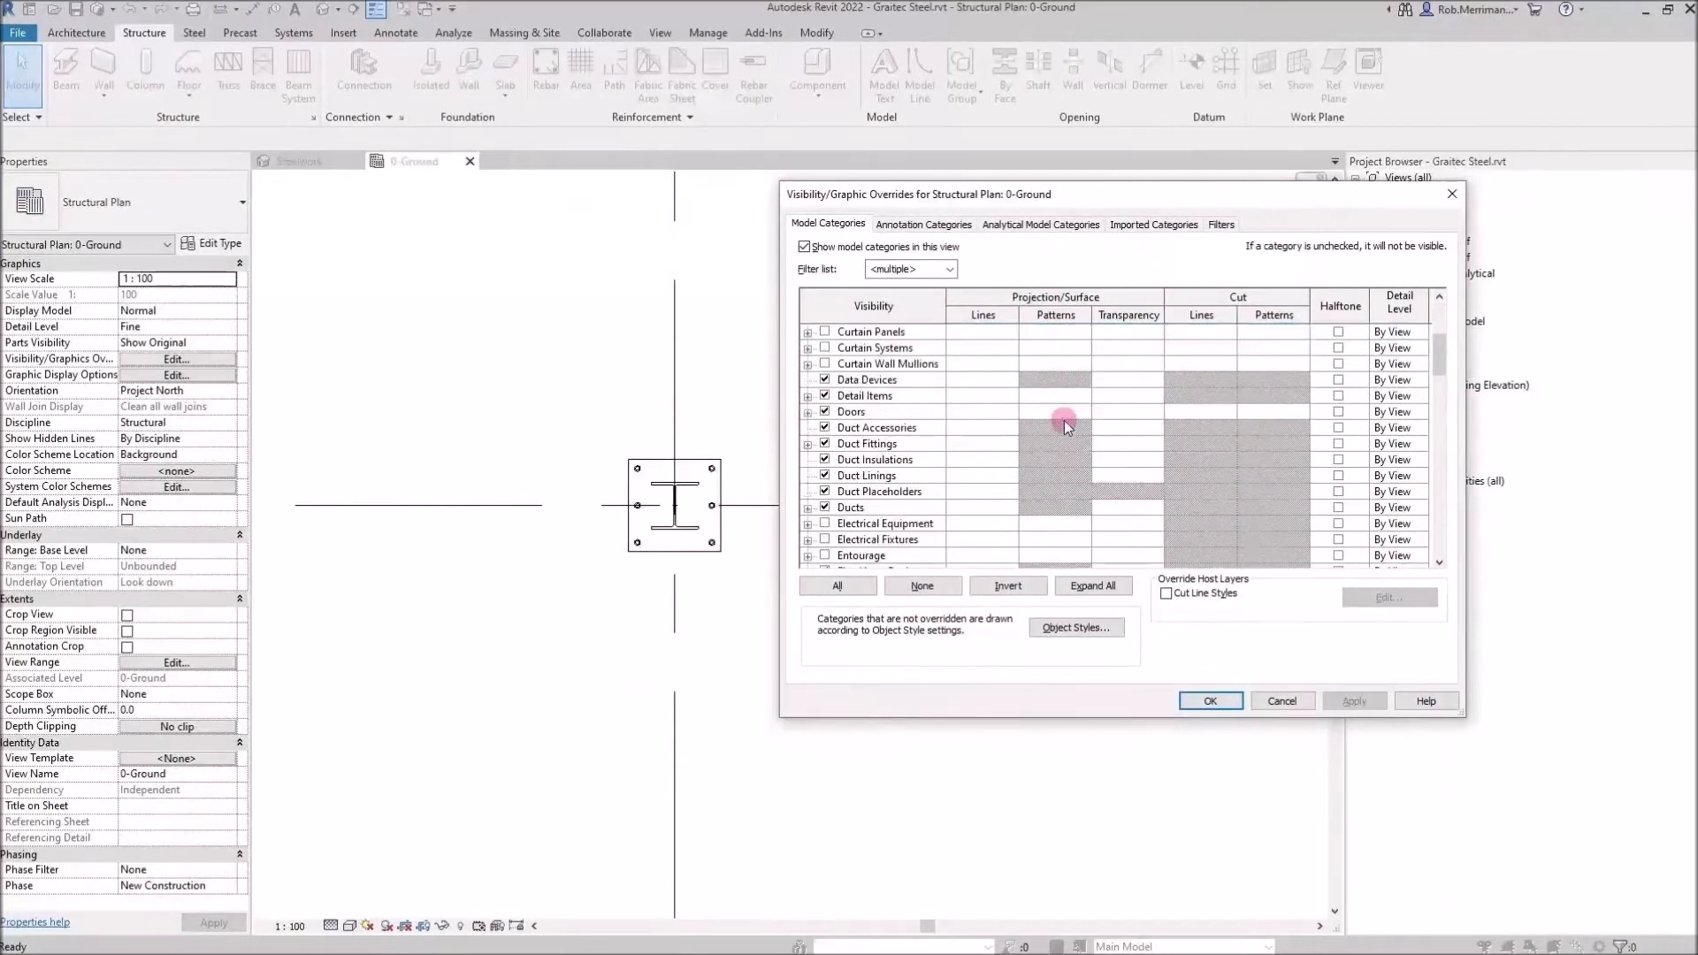
scroll(1053, 422, "down", 10)
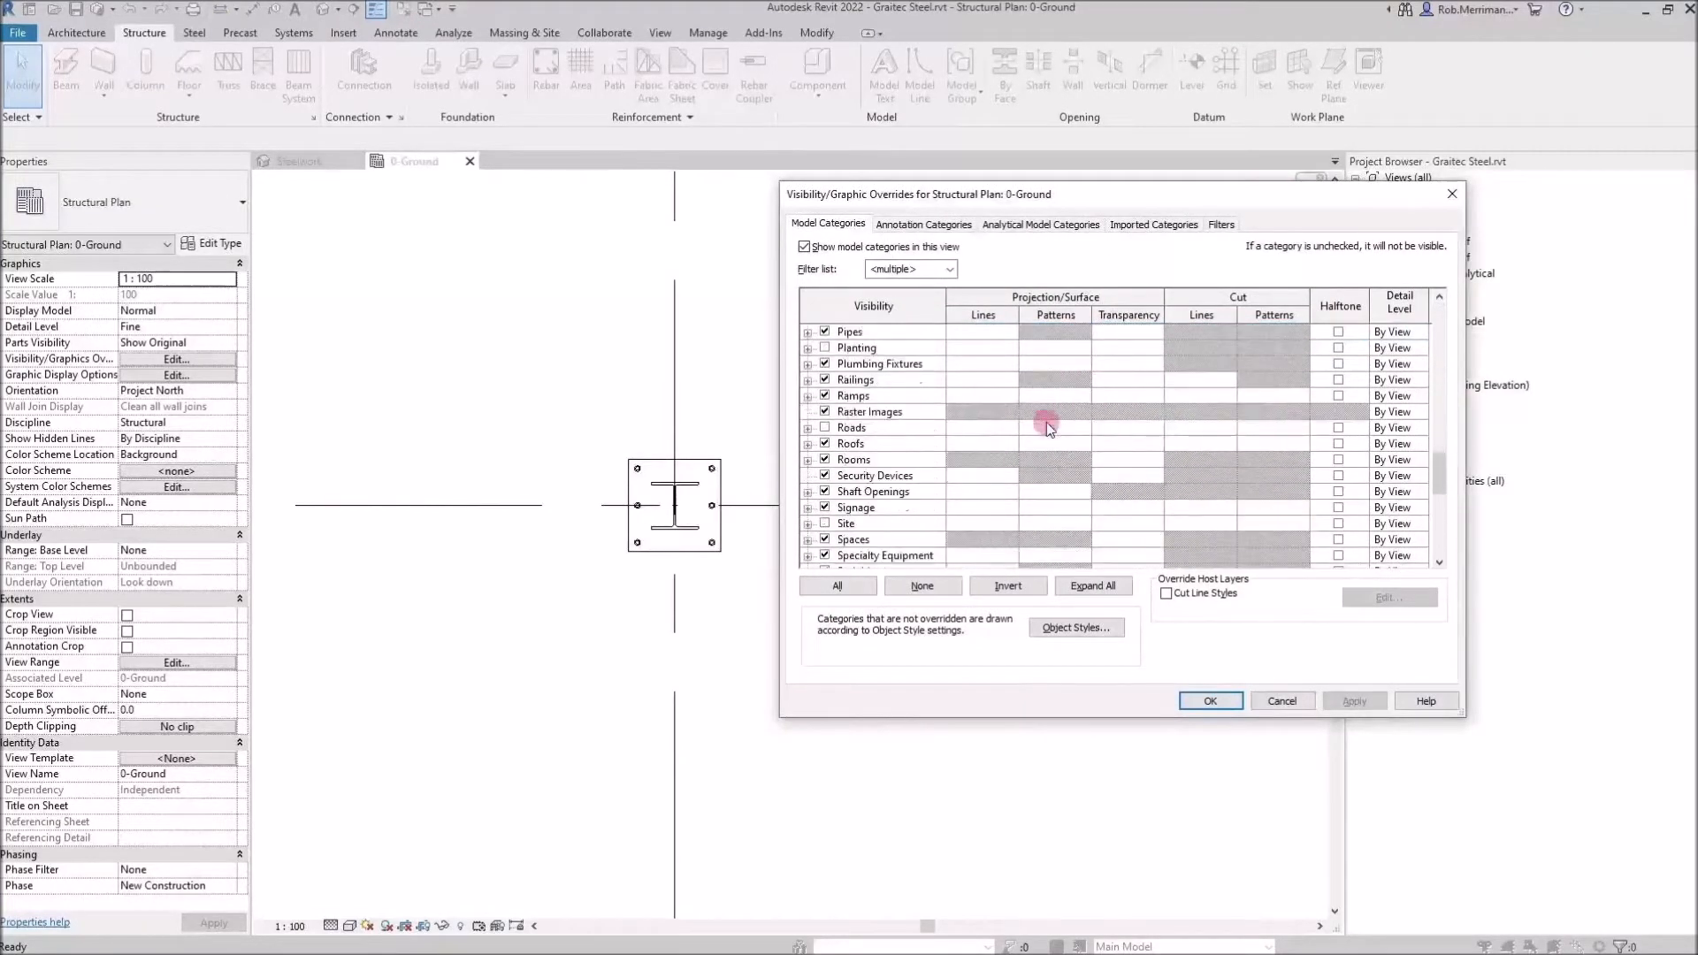
scroll(1047, 425, "down", 3)
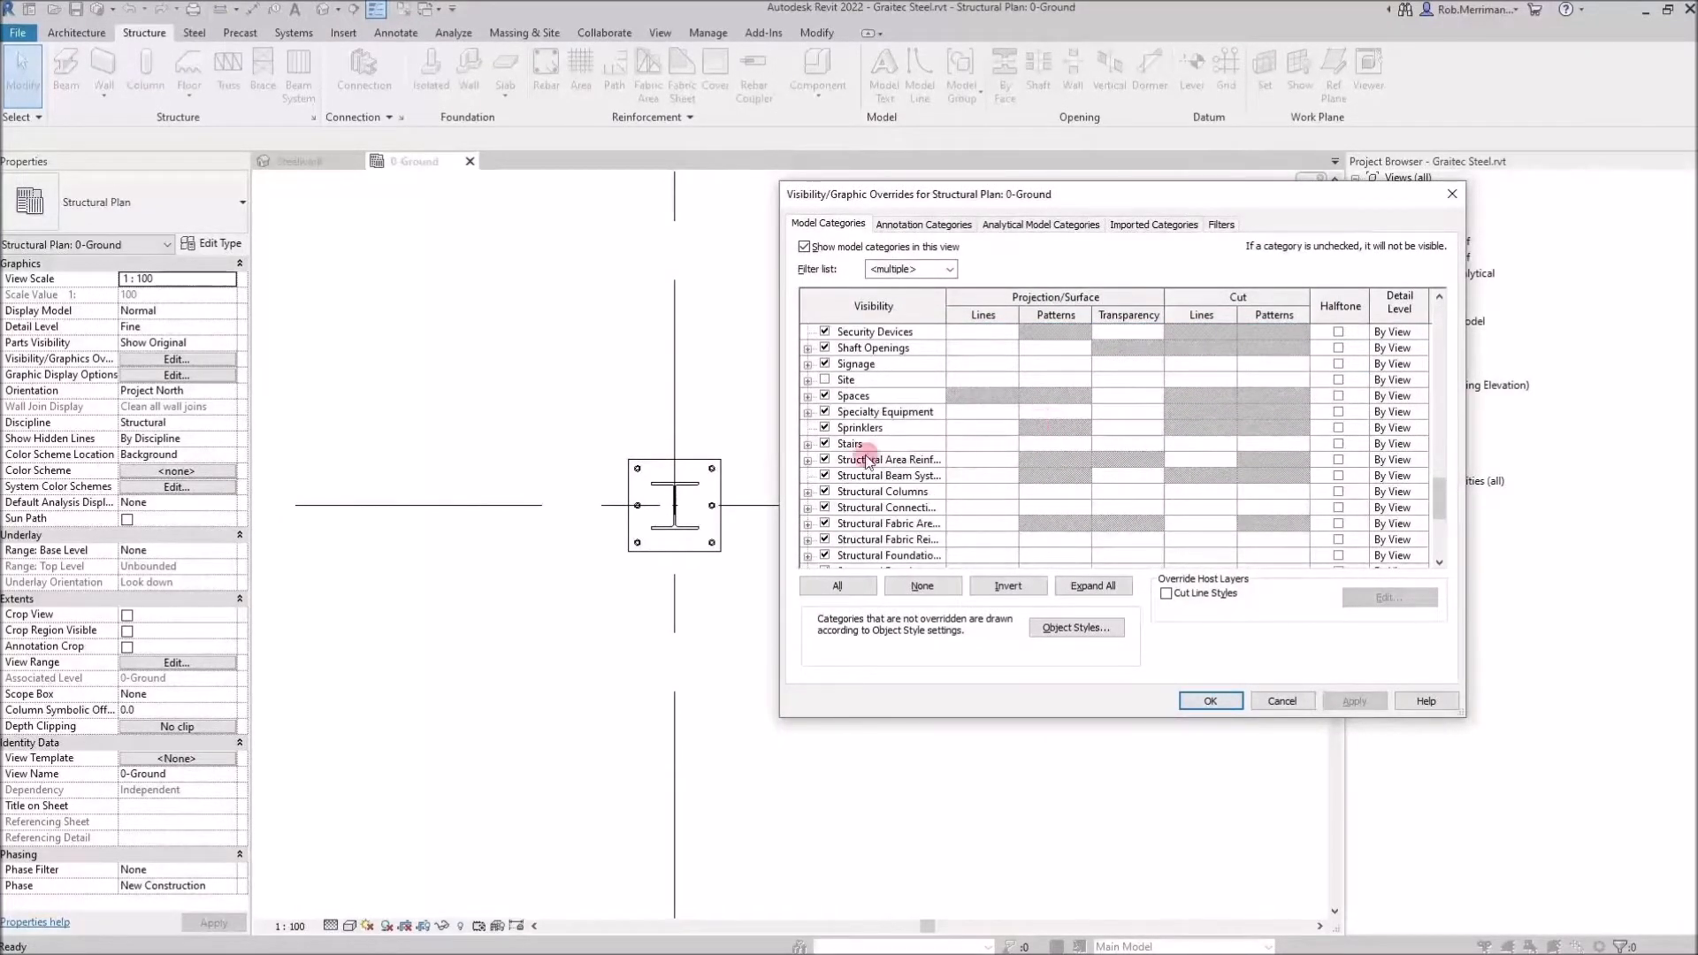
scroll(863, 455, "down", 3)
left_click(808, 412)
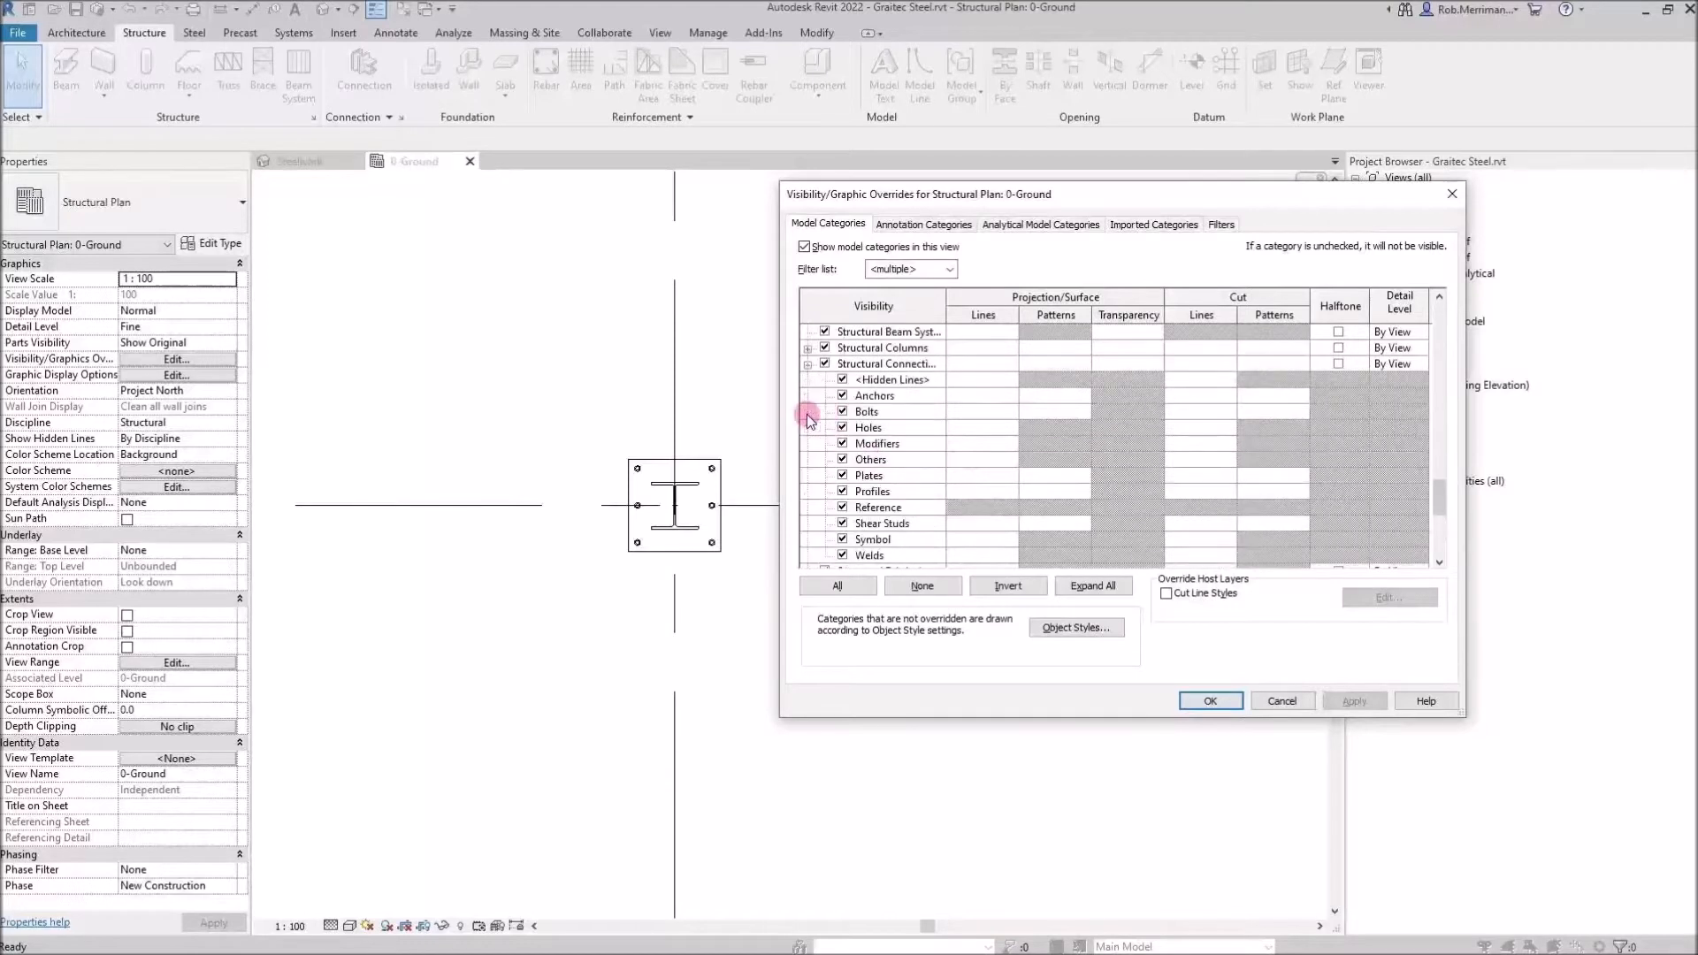
left_click_drag(949, 299, 1006, 299)
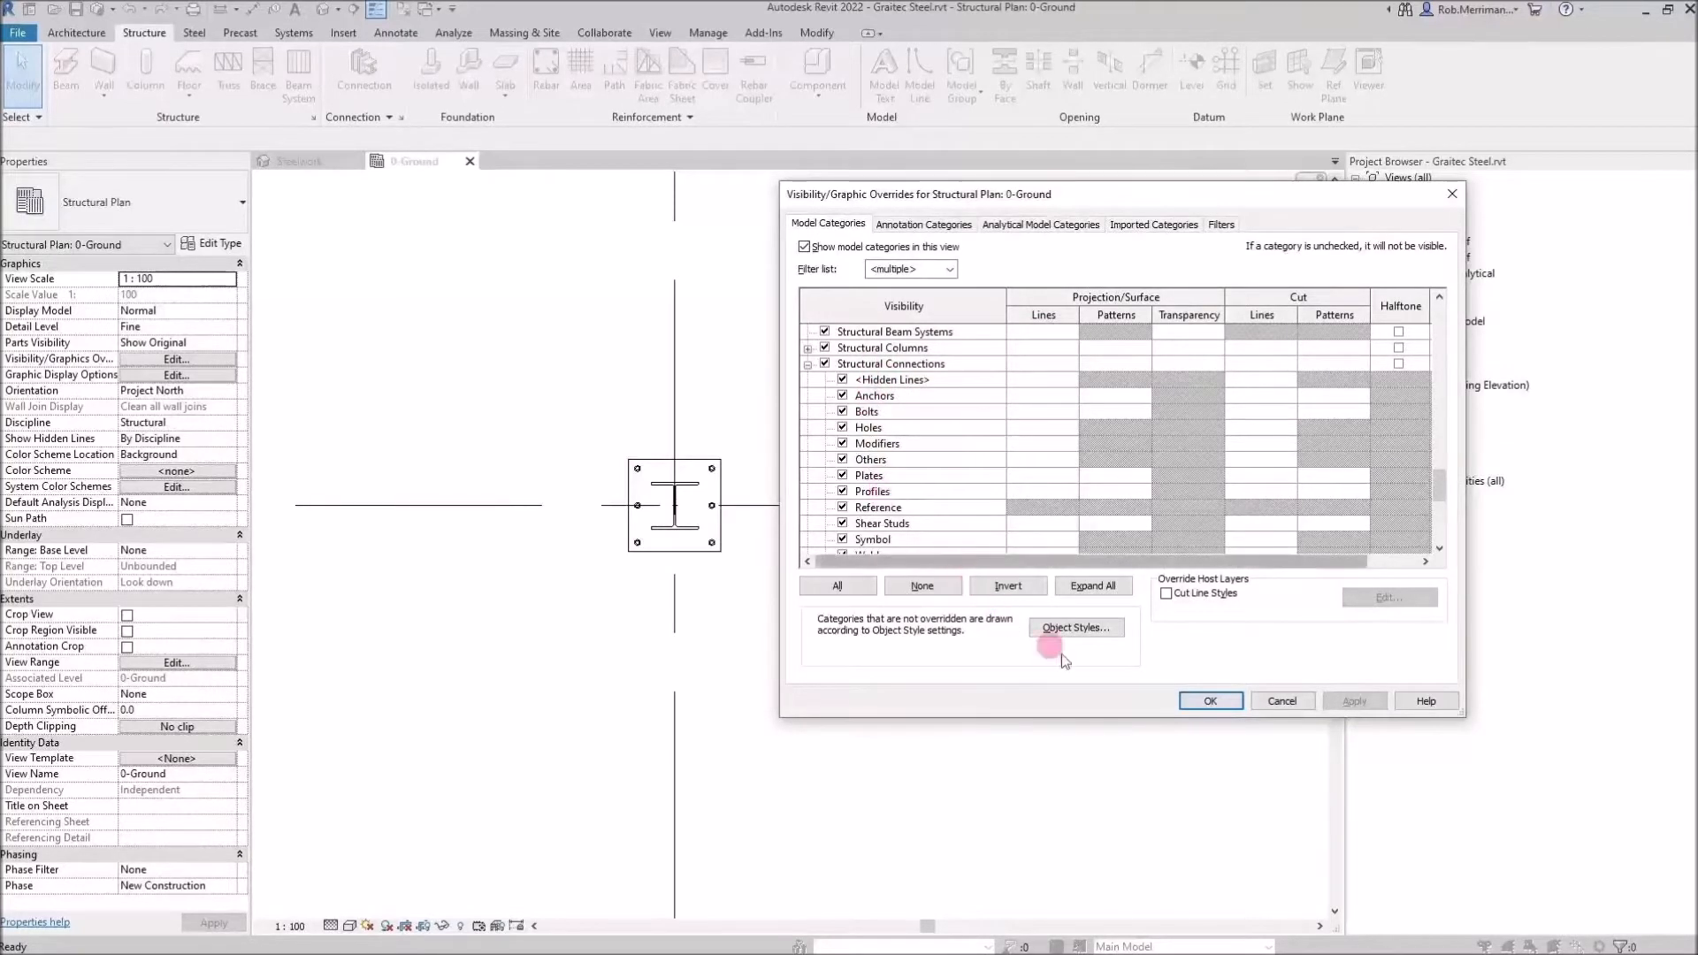
left_click(1225, 700)
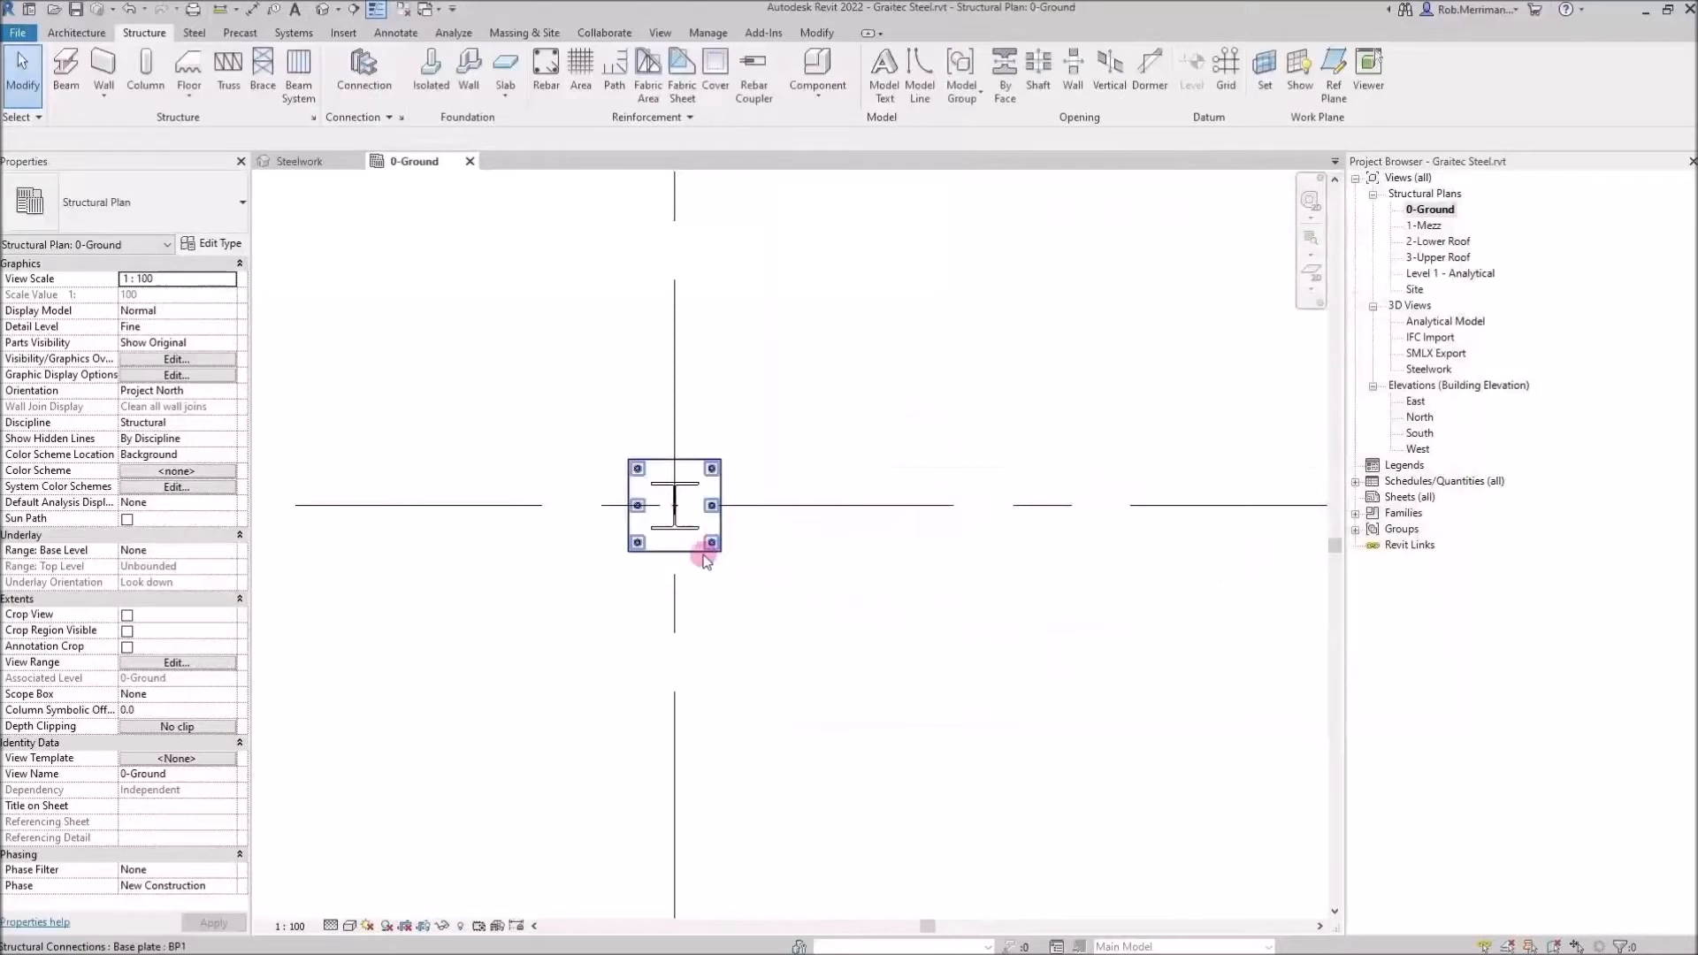
Try copying the base plate onto another column in the ground floor plan, then undo the copy
left_click(712, 553)
left_click(356, 91)
left_click(682, 506)
scroll(646, 655, "down", 5)
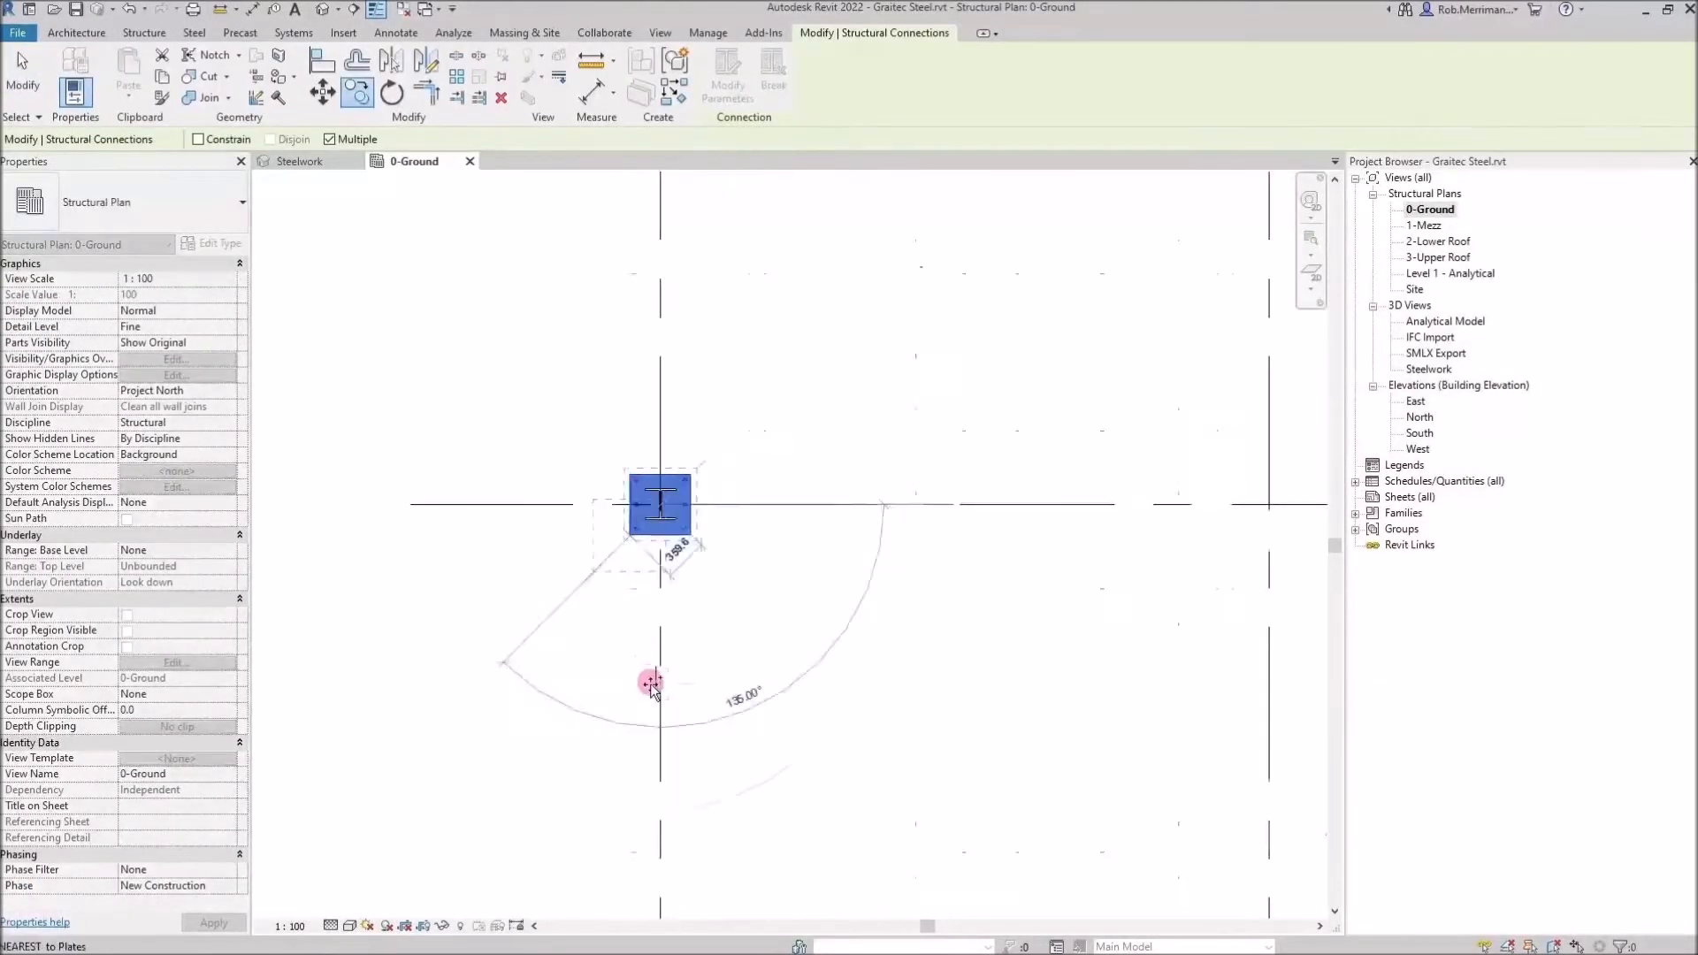
scroll(646, 335, "up", 3)
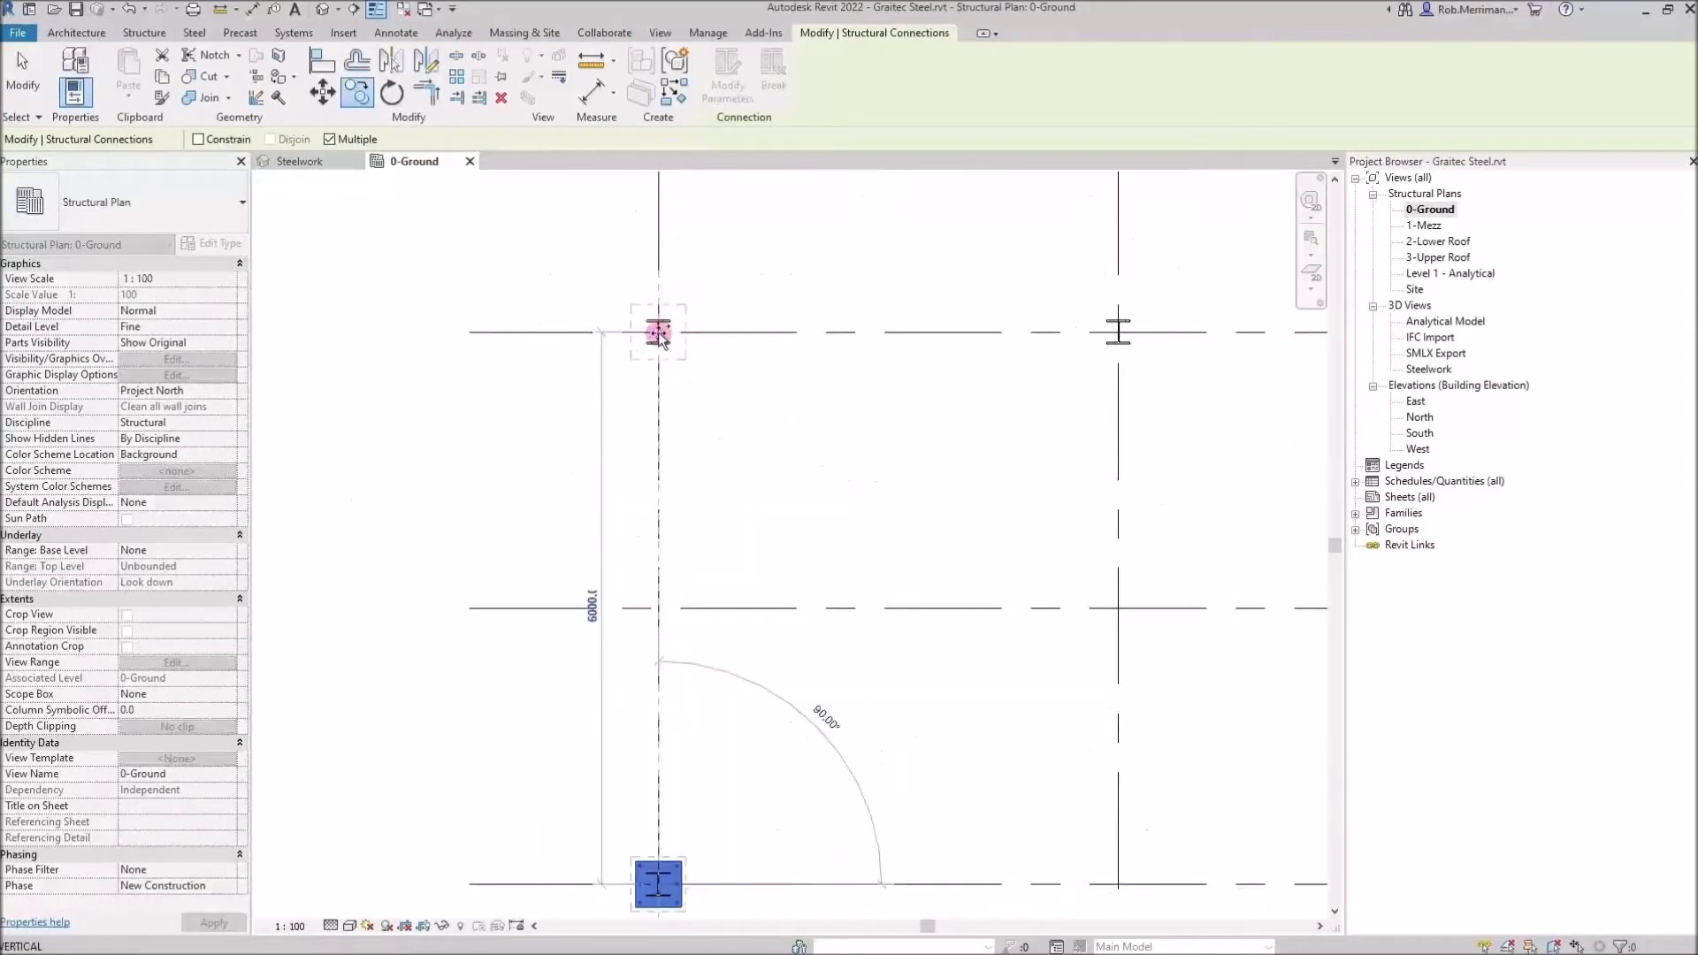
left_click(782, 547)
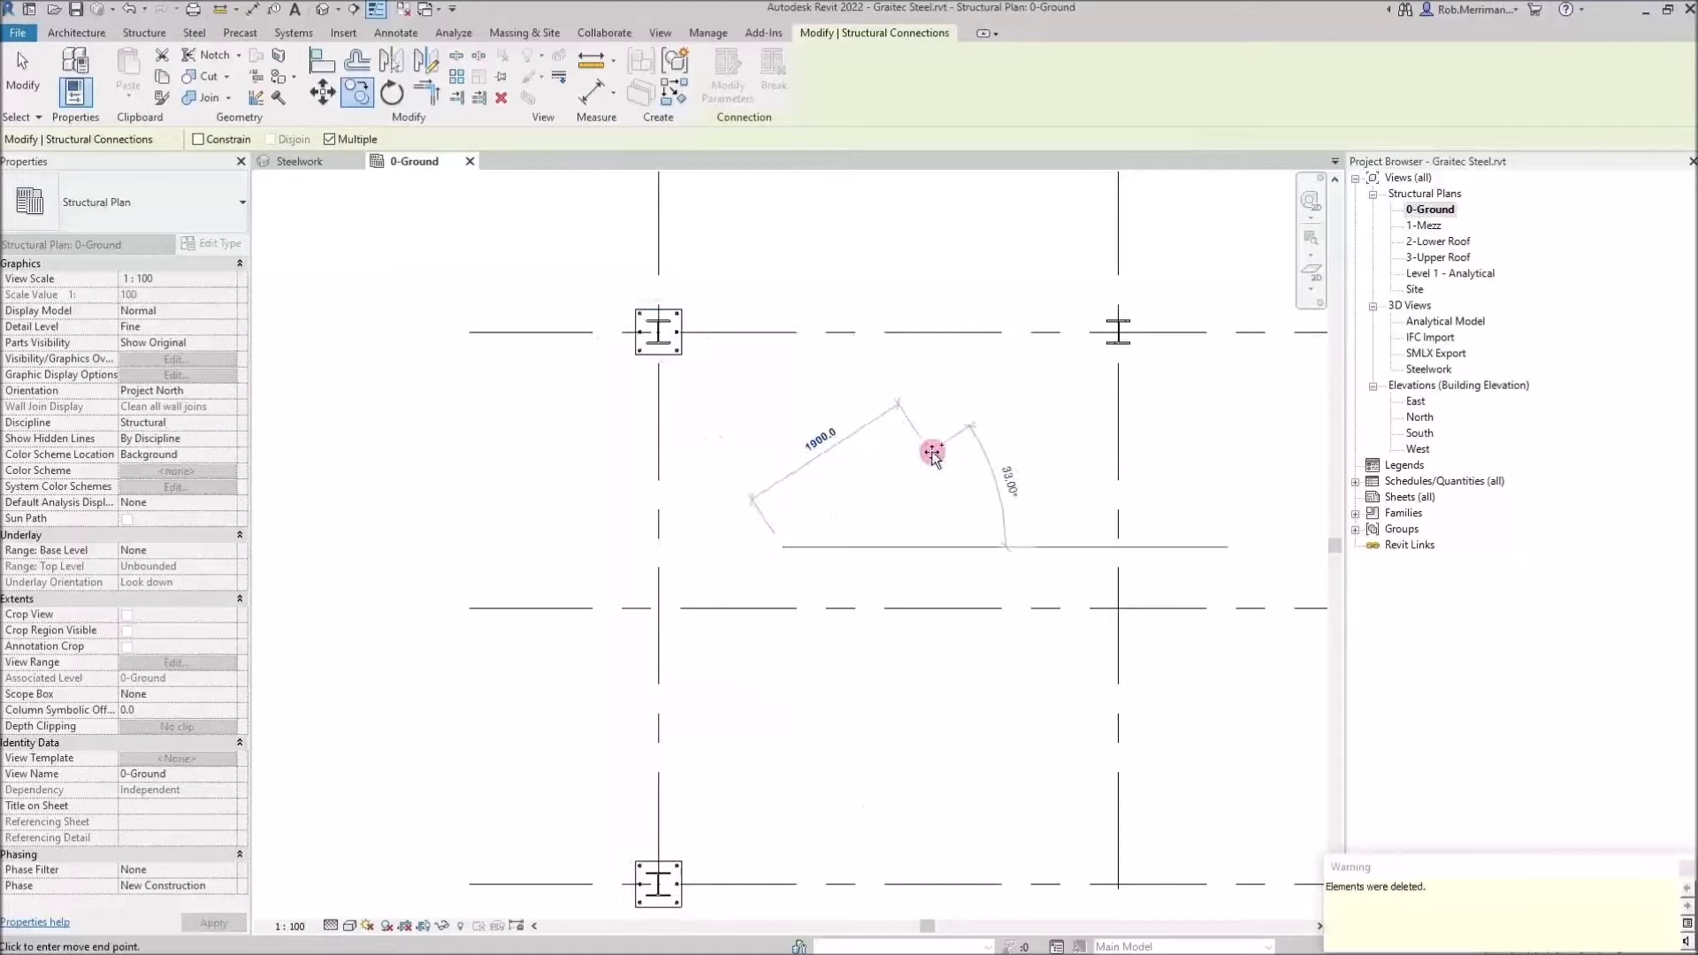
key("Escape")
key("Escape")
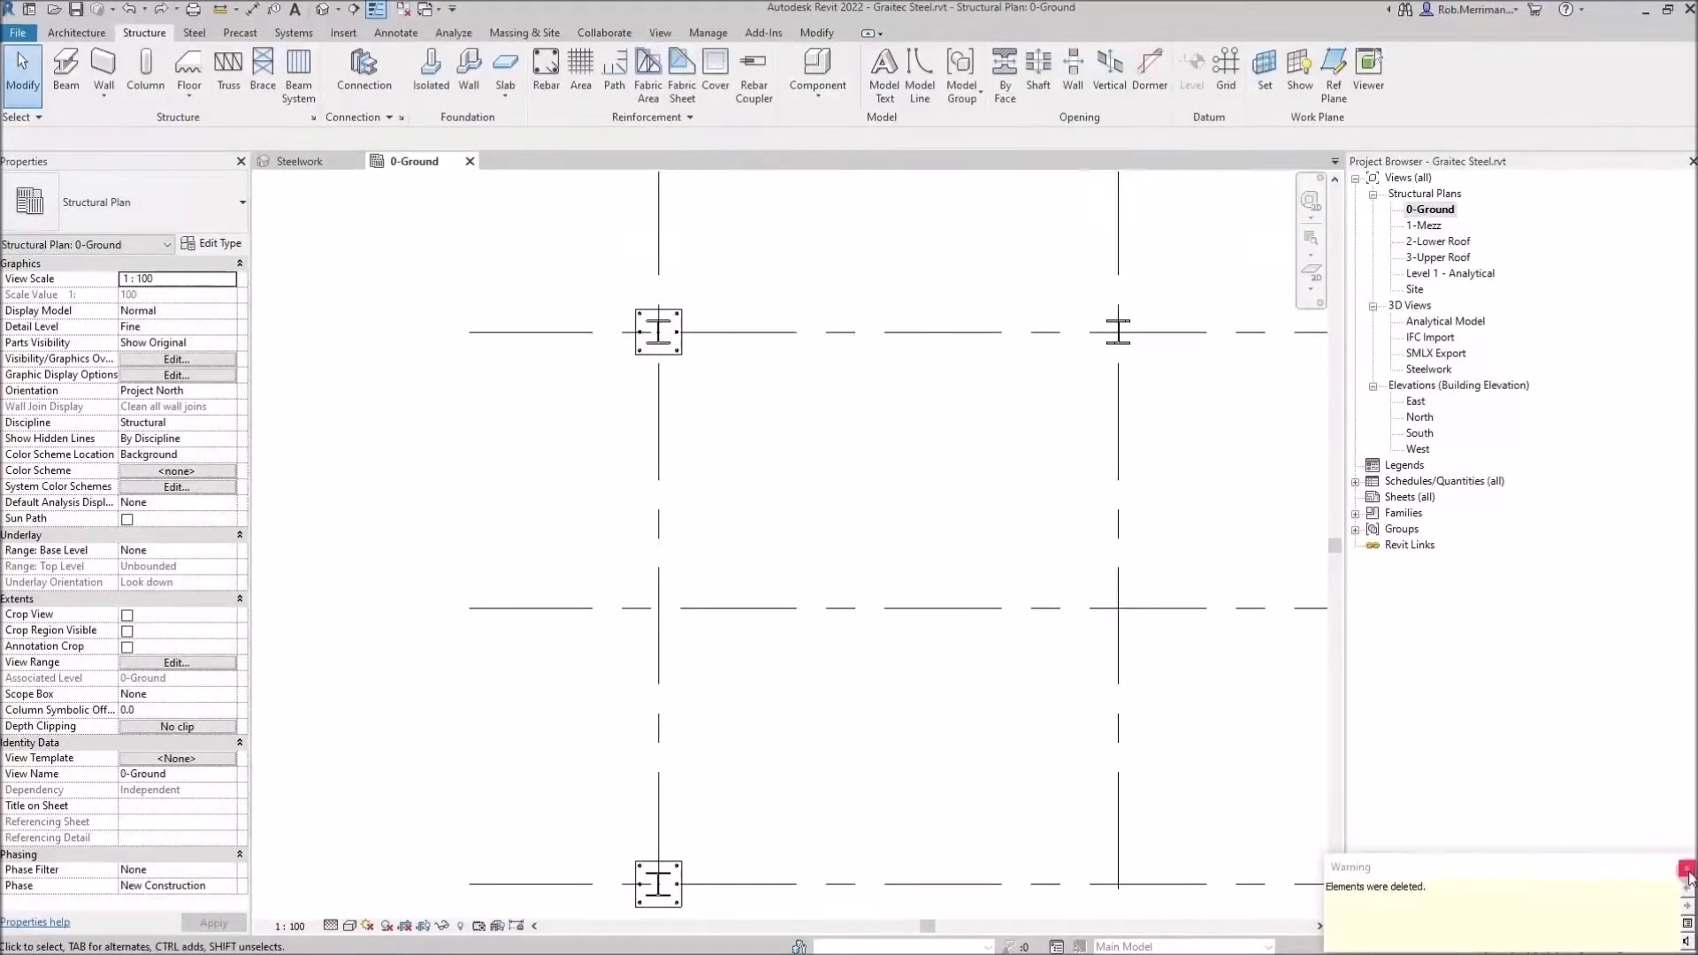
key("ctrl+z")
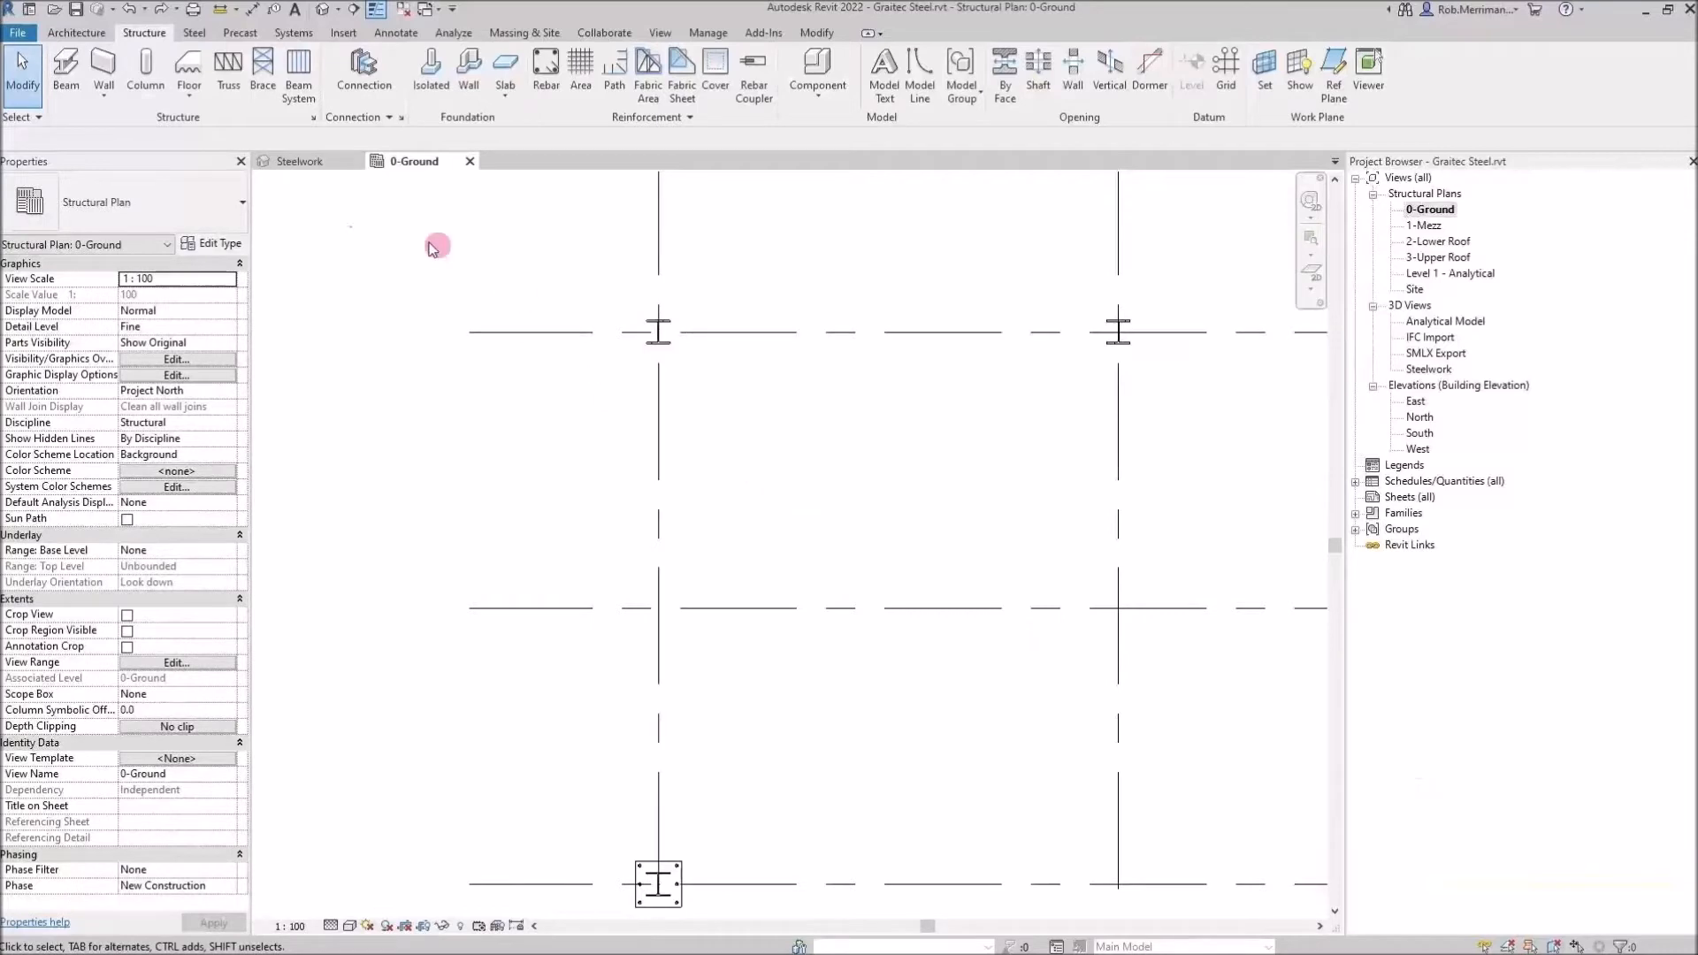
In the Steelwork 3D view, propagate the BP1 base plate connection to the other columns, accepting the warning
left_click(314, 162)
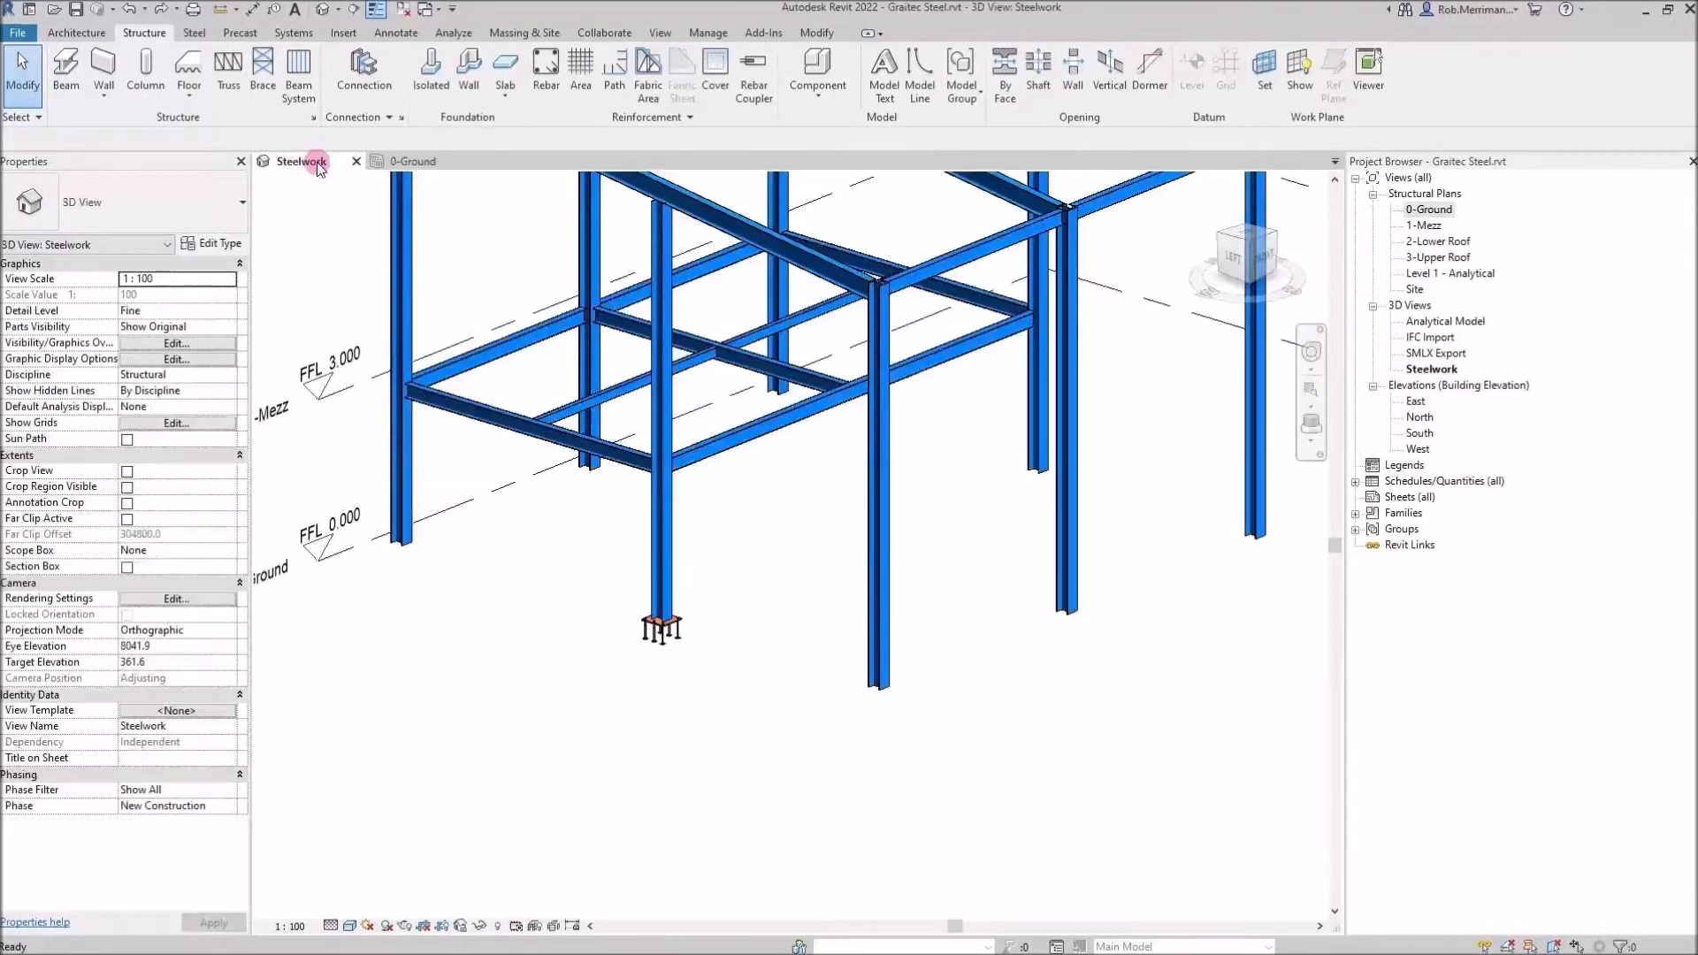
left_click(659, 633)
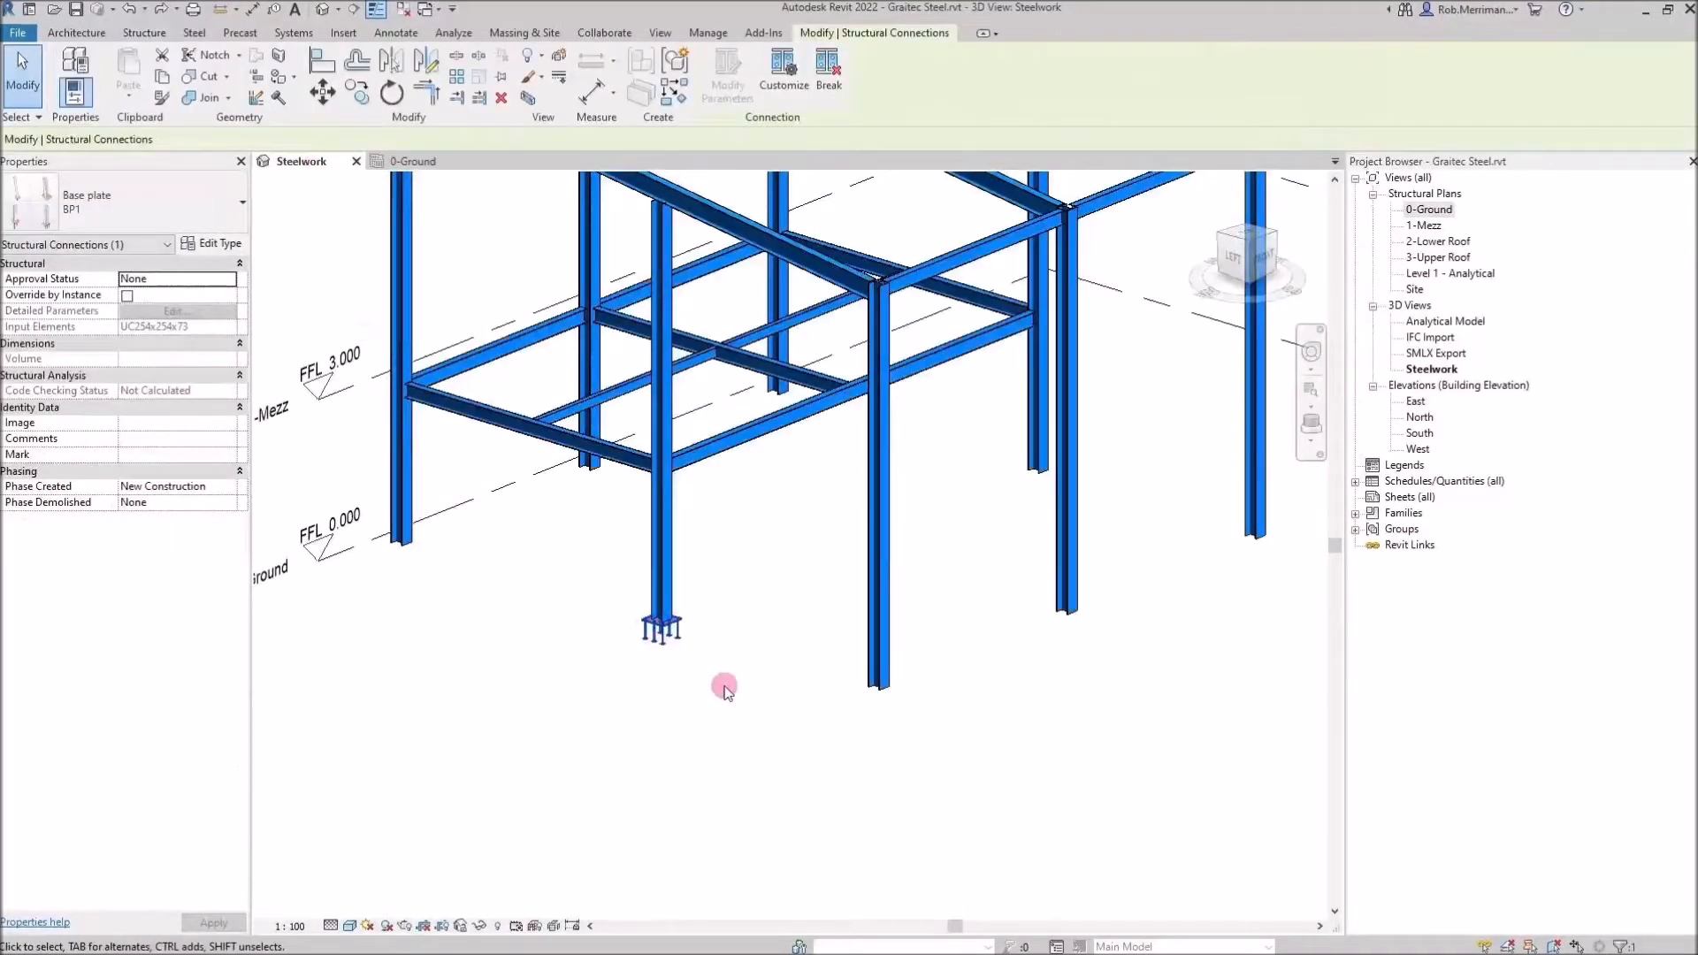
right_click(726, 691)
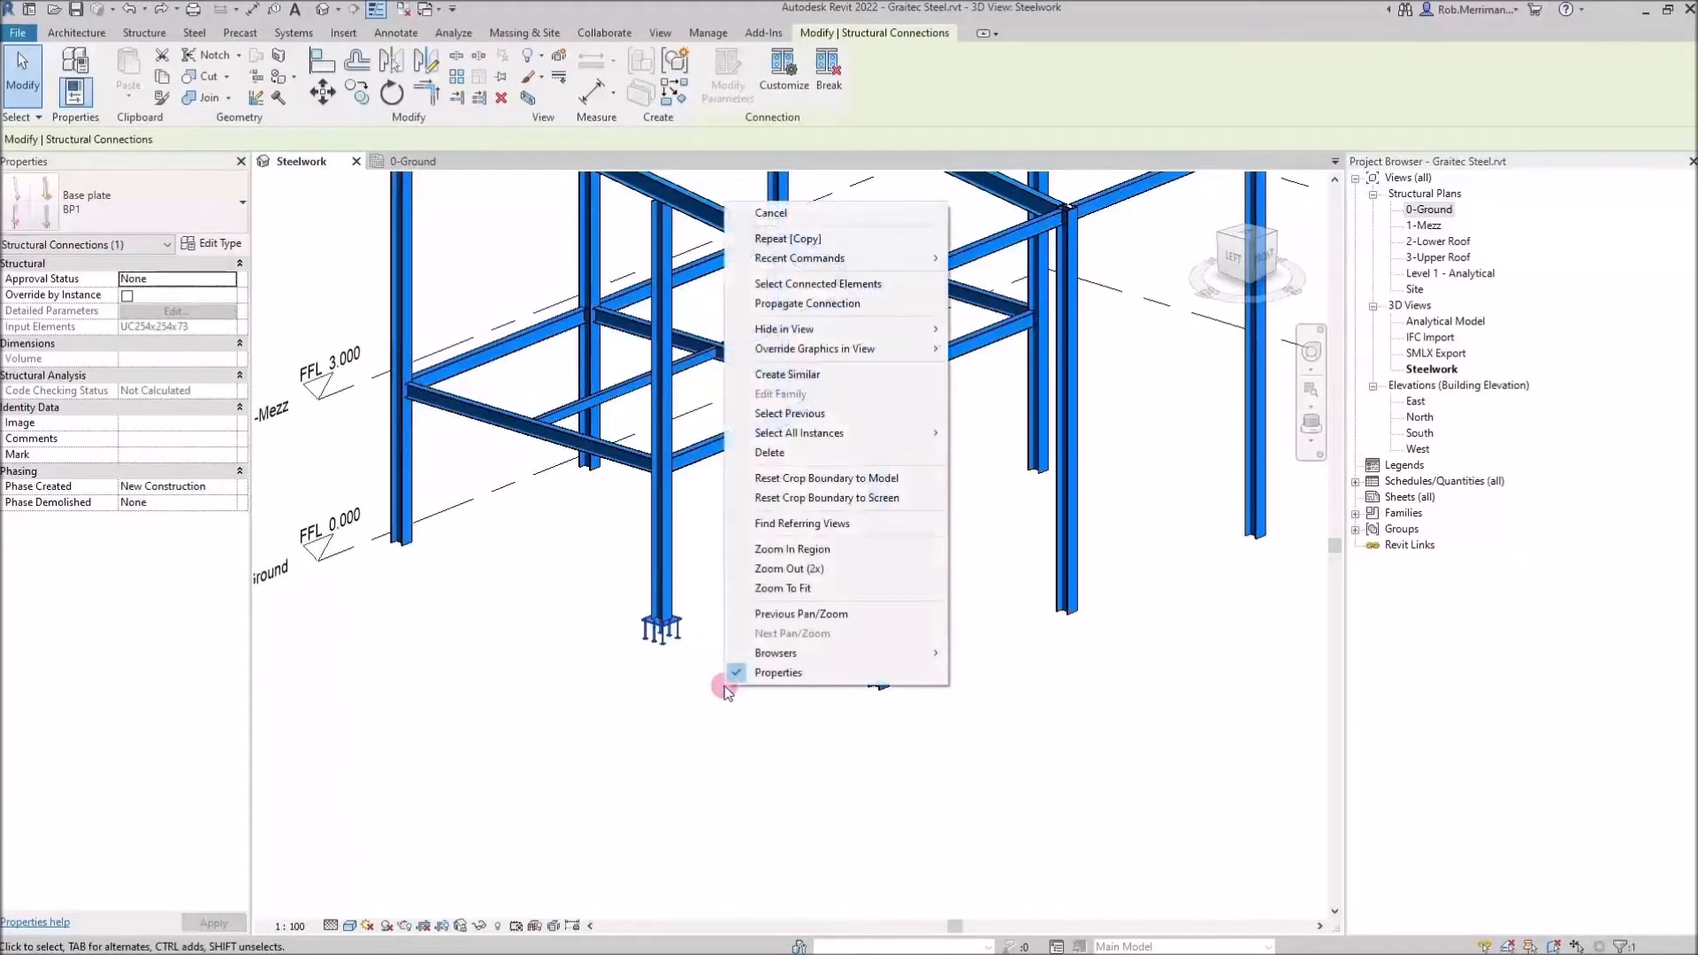
left_click(856, 304)
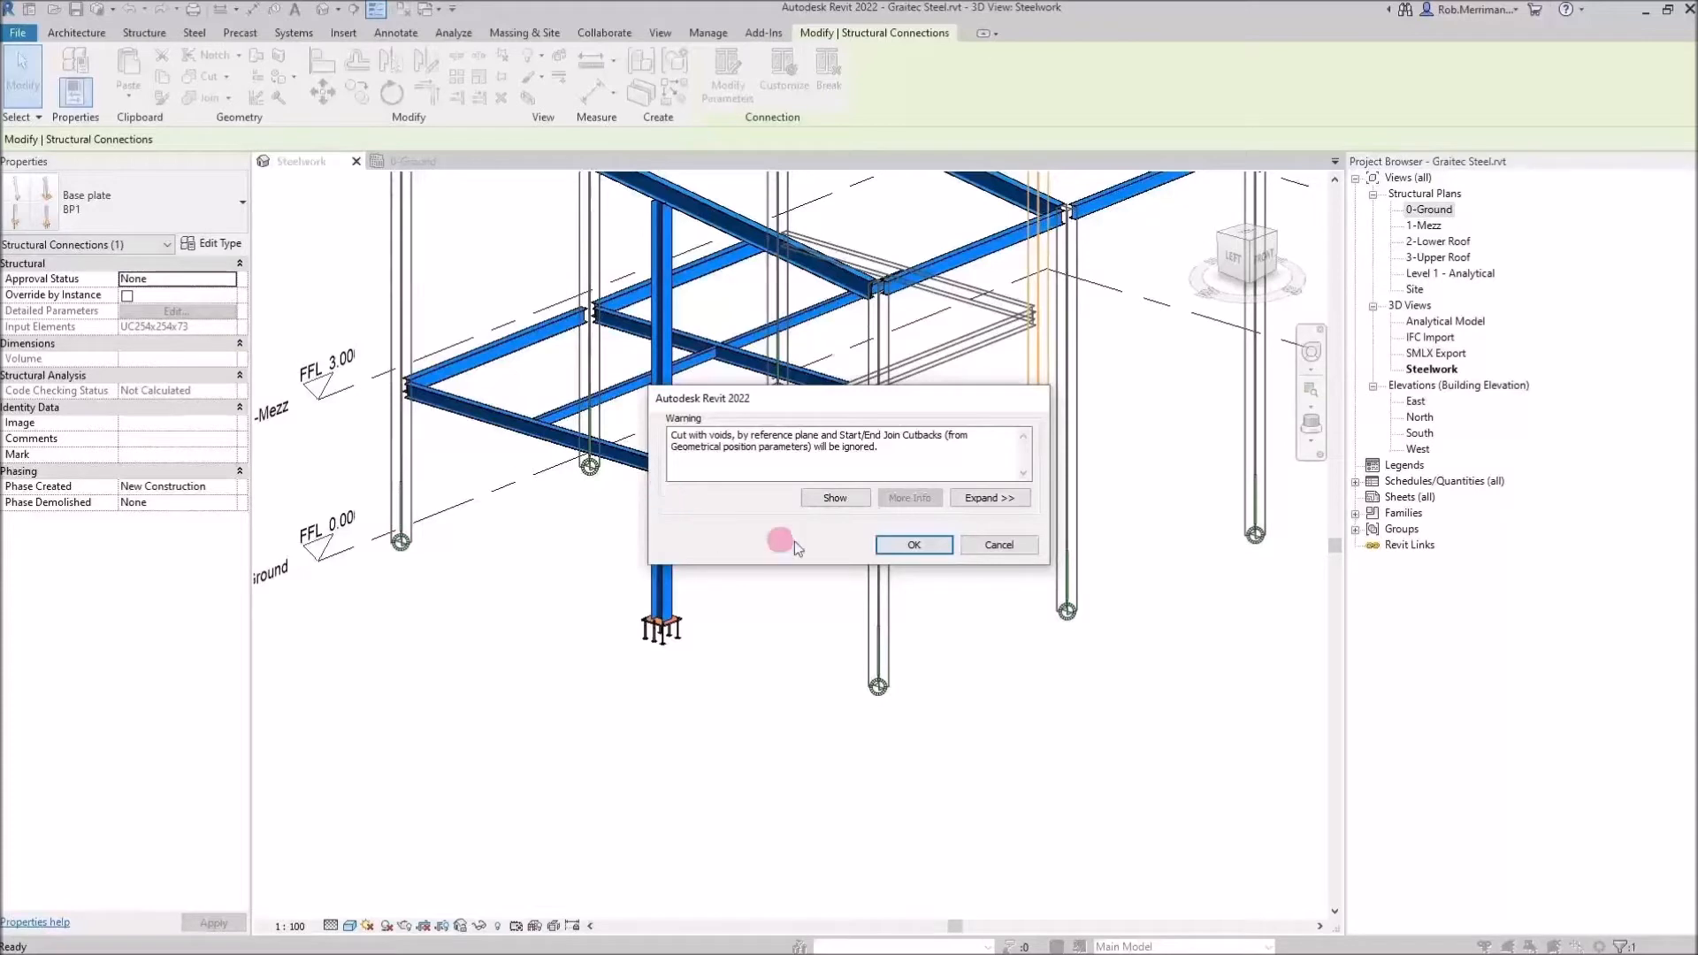
left_click(906, 544)
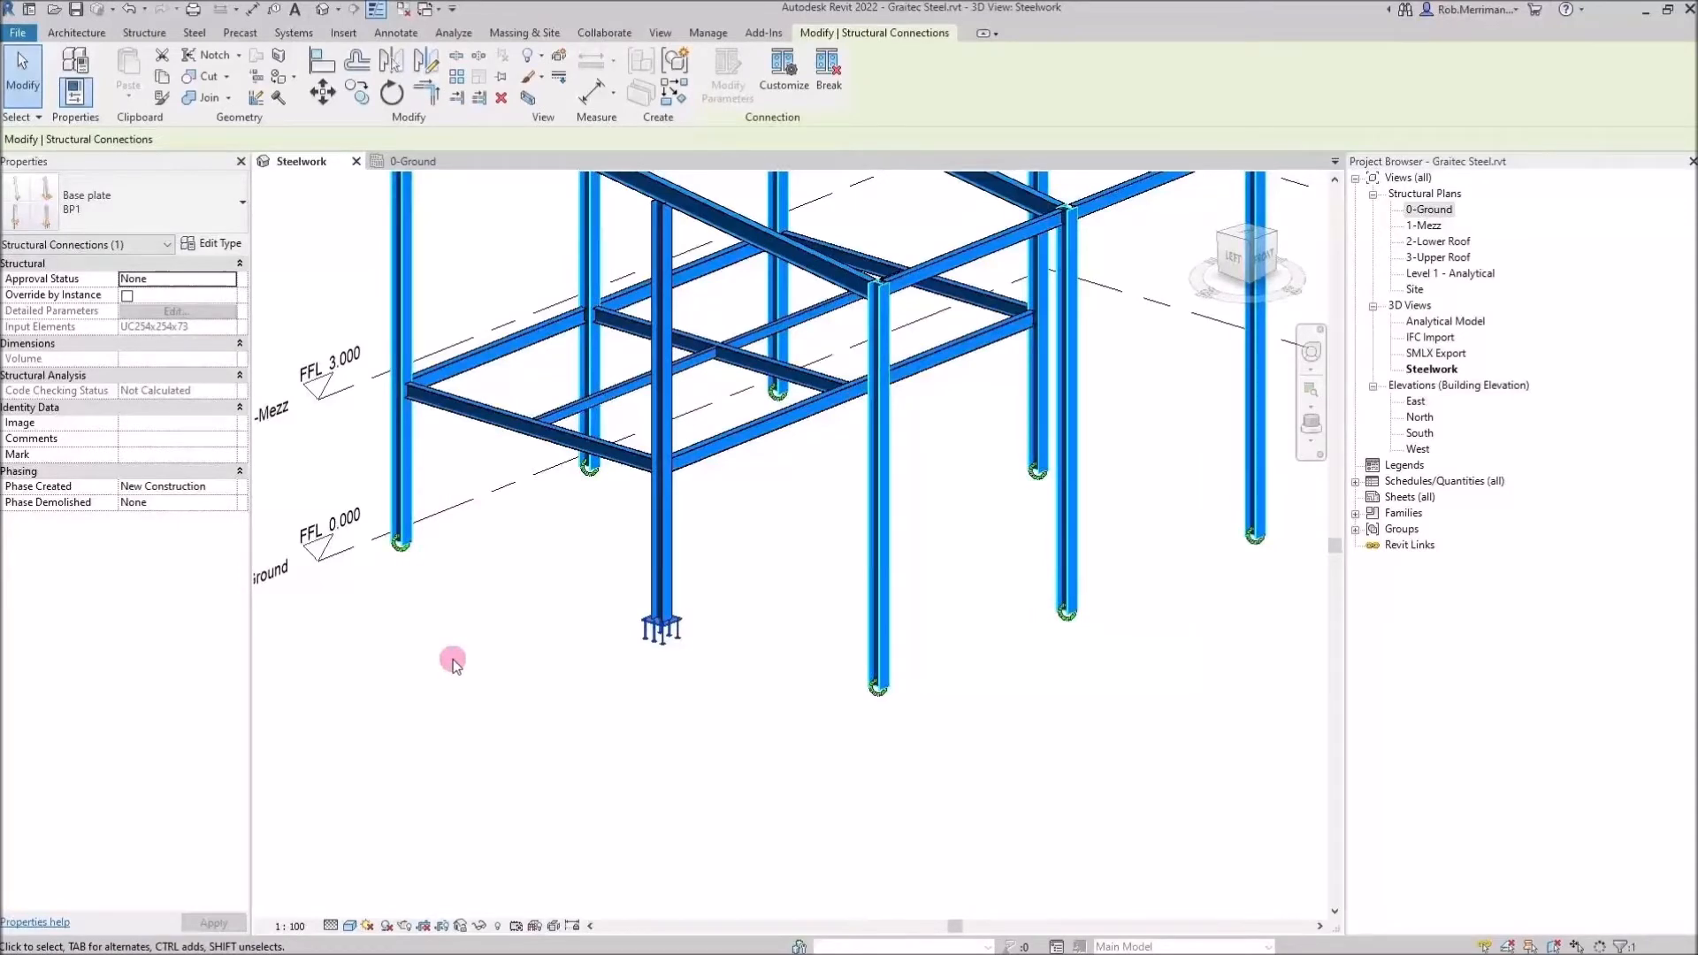
scroll(452, 665, "down", 3)
scroll(655, 672, "up", 1)
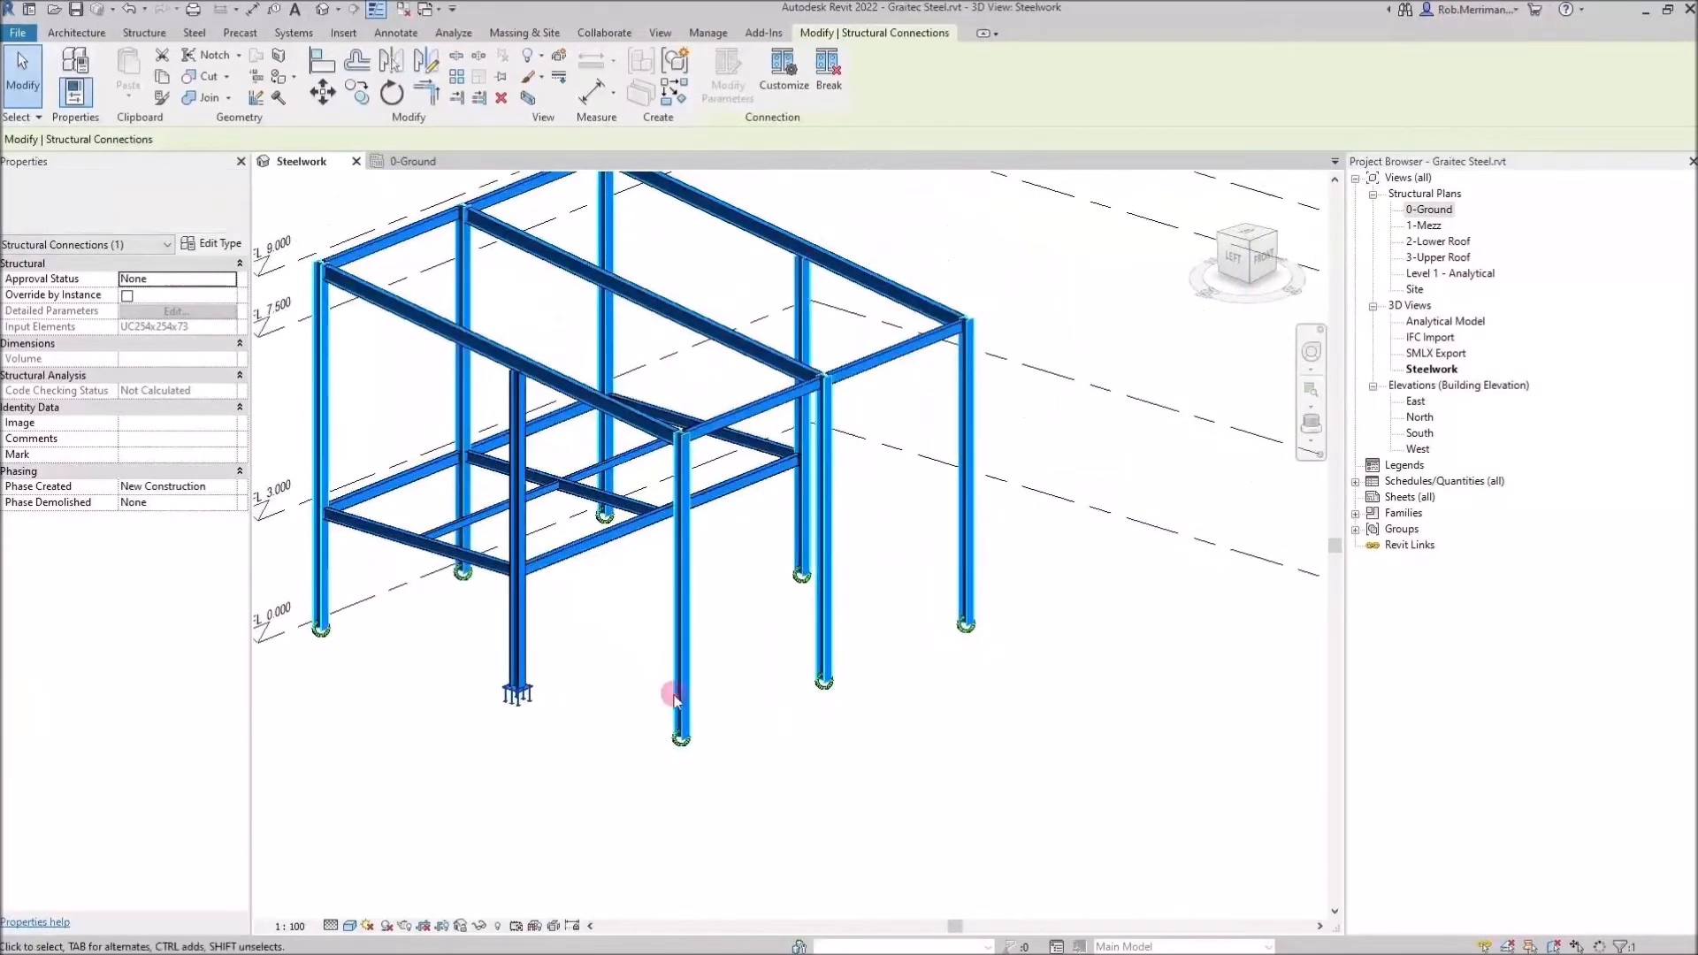
scroll(439, 645, "up", 4)
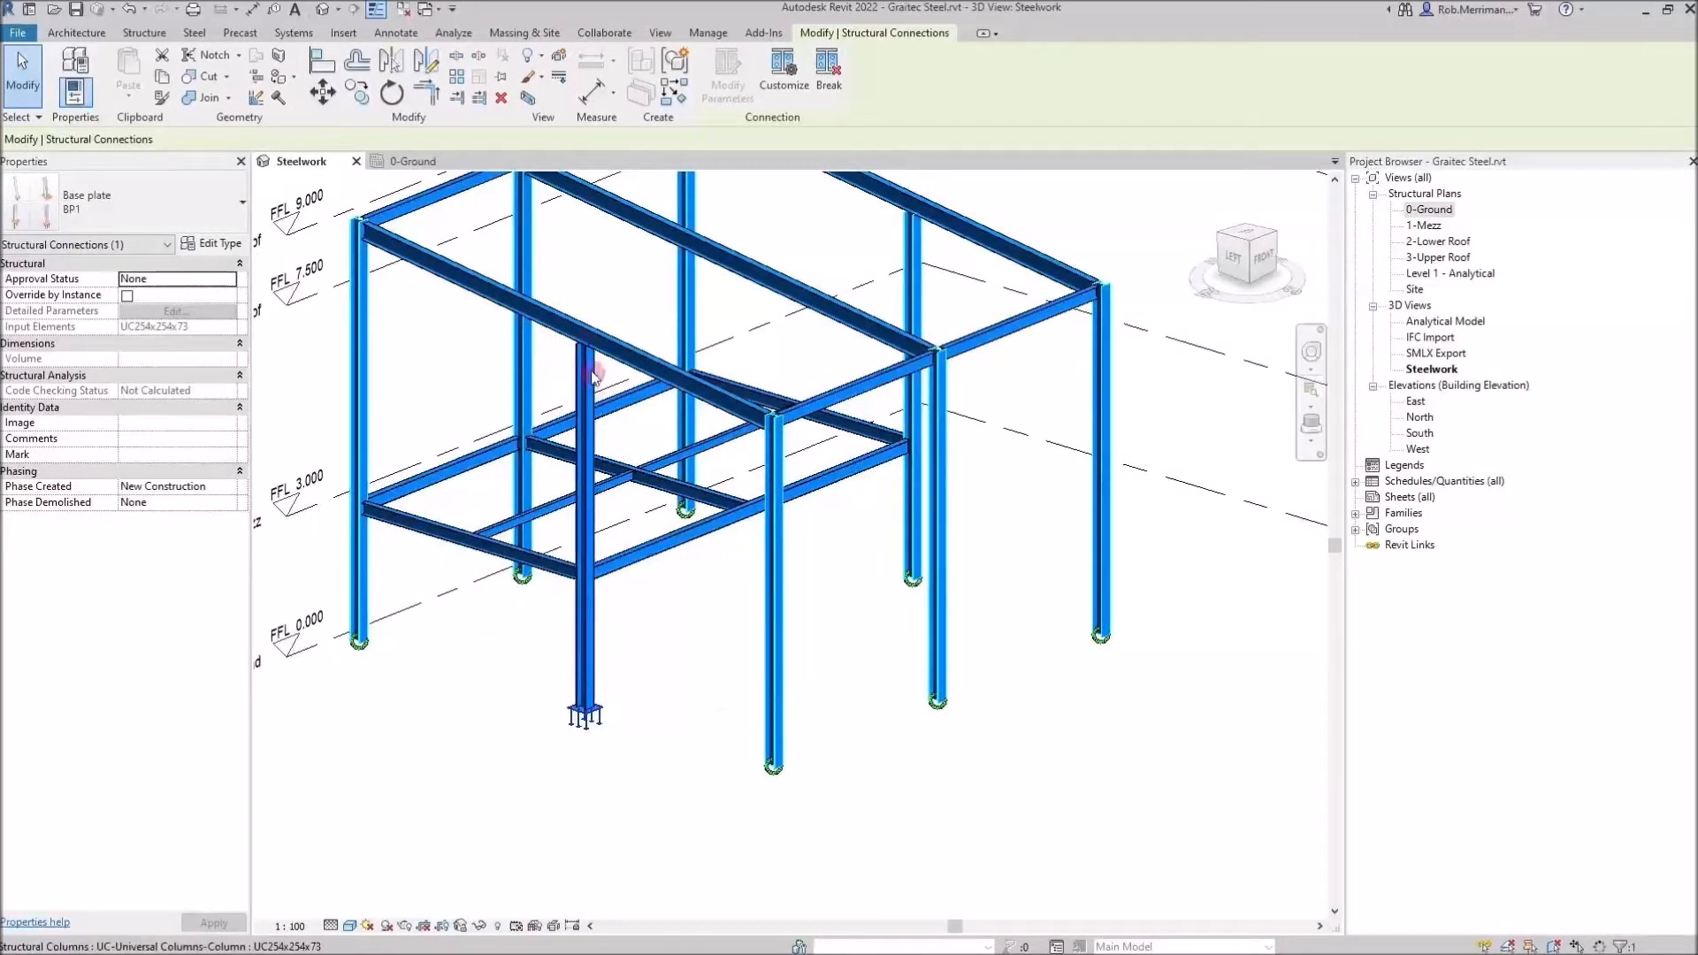
Select several of the column base plates in the 3D view to inspect the propagated connections
left_click(668, 790)
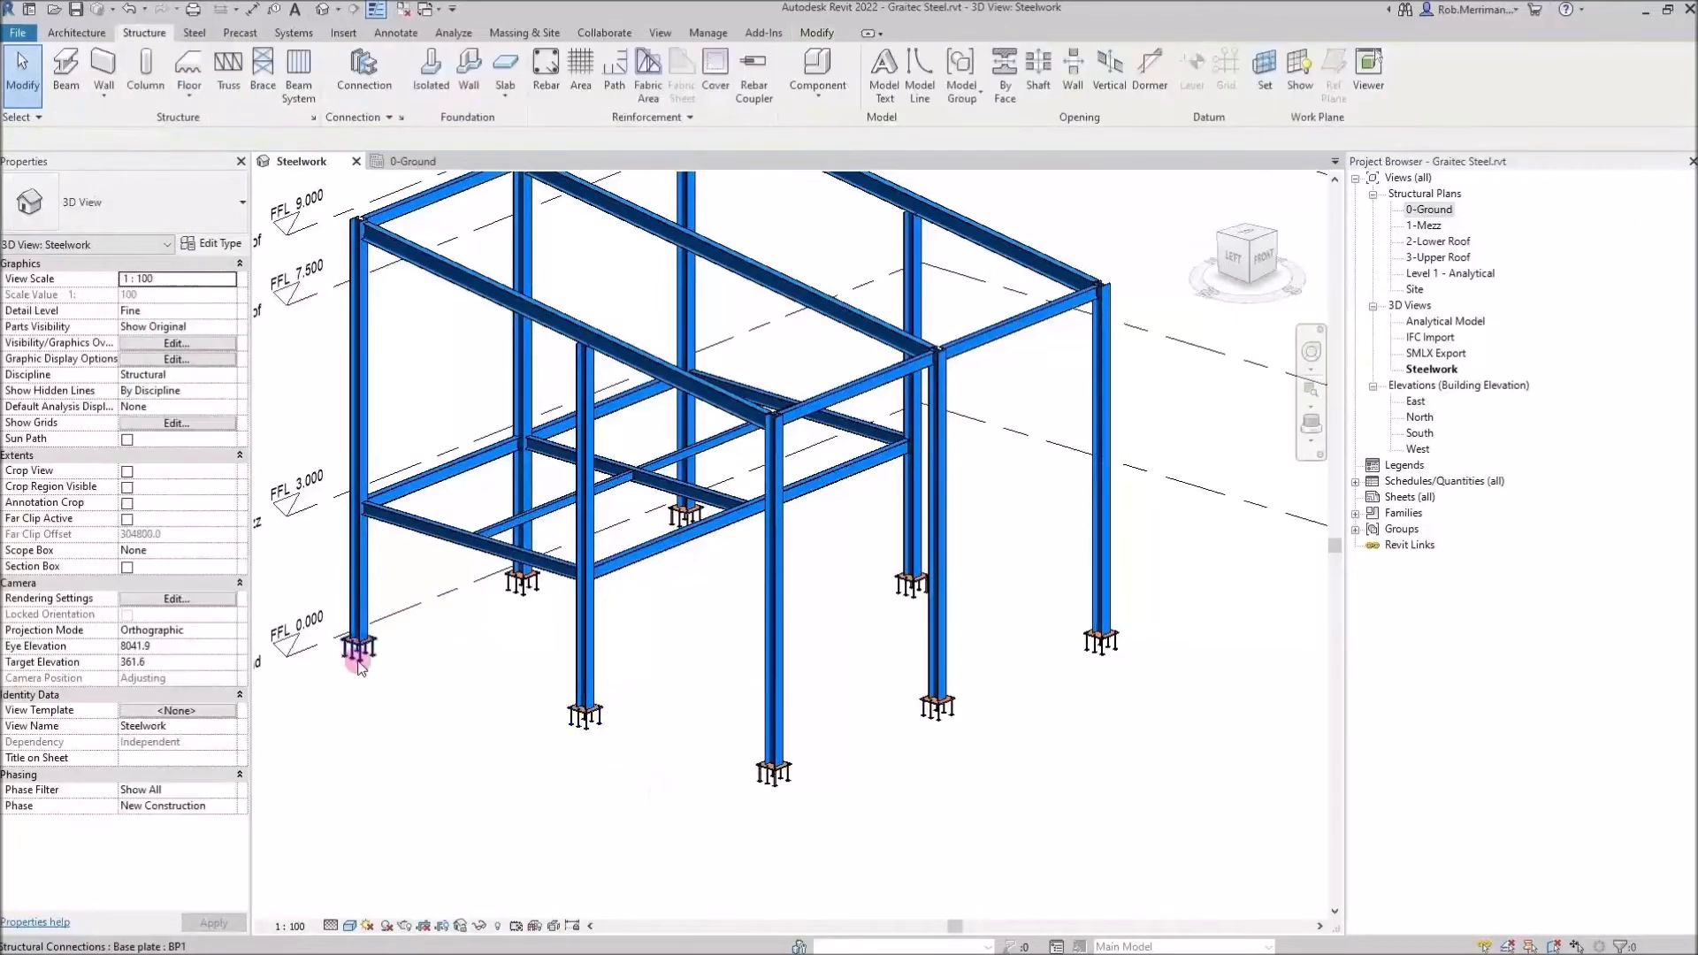
left_click(358, 659)
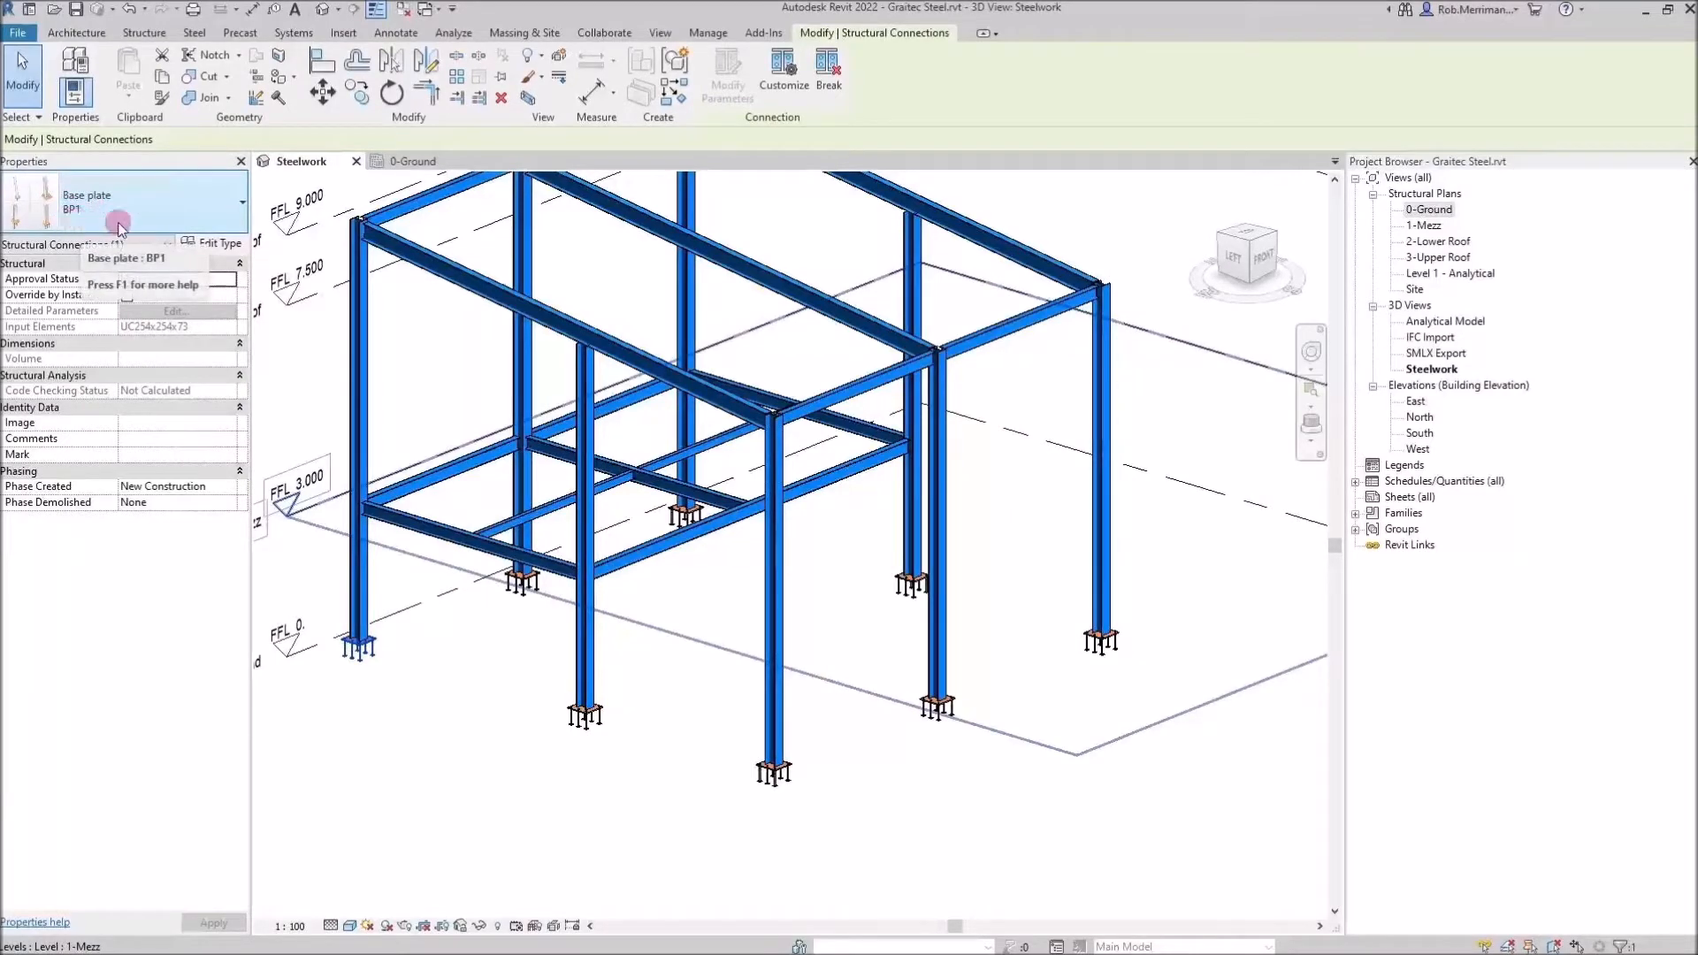
left_click(536, 631)
left_click(525, 593)
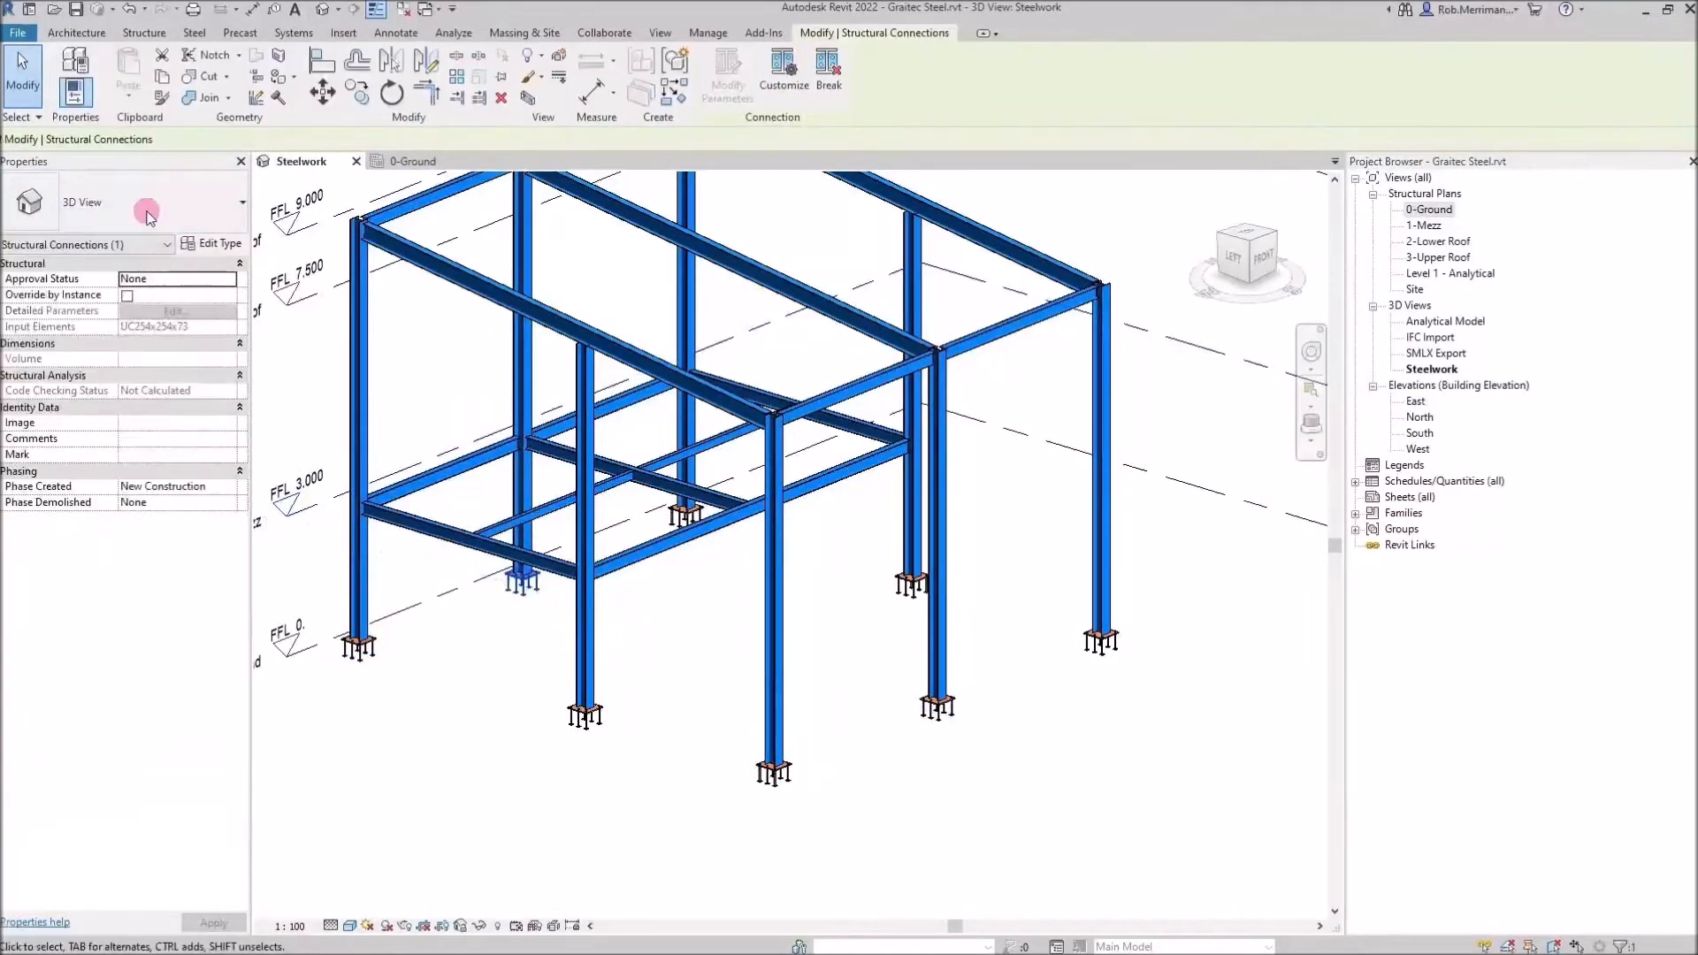
left_click(511, 746)
scroll(512, 743, "up", 2)
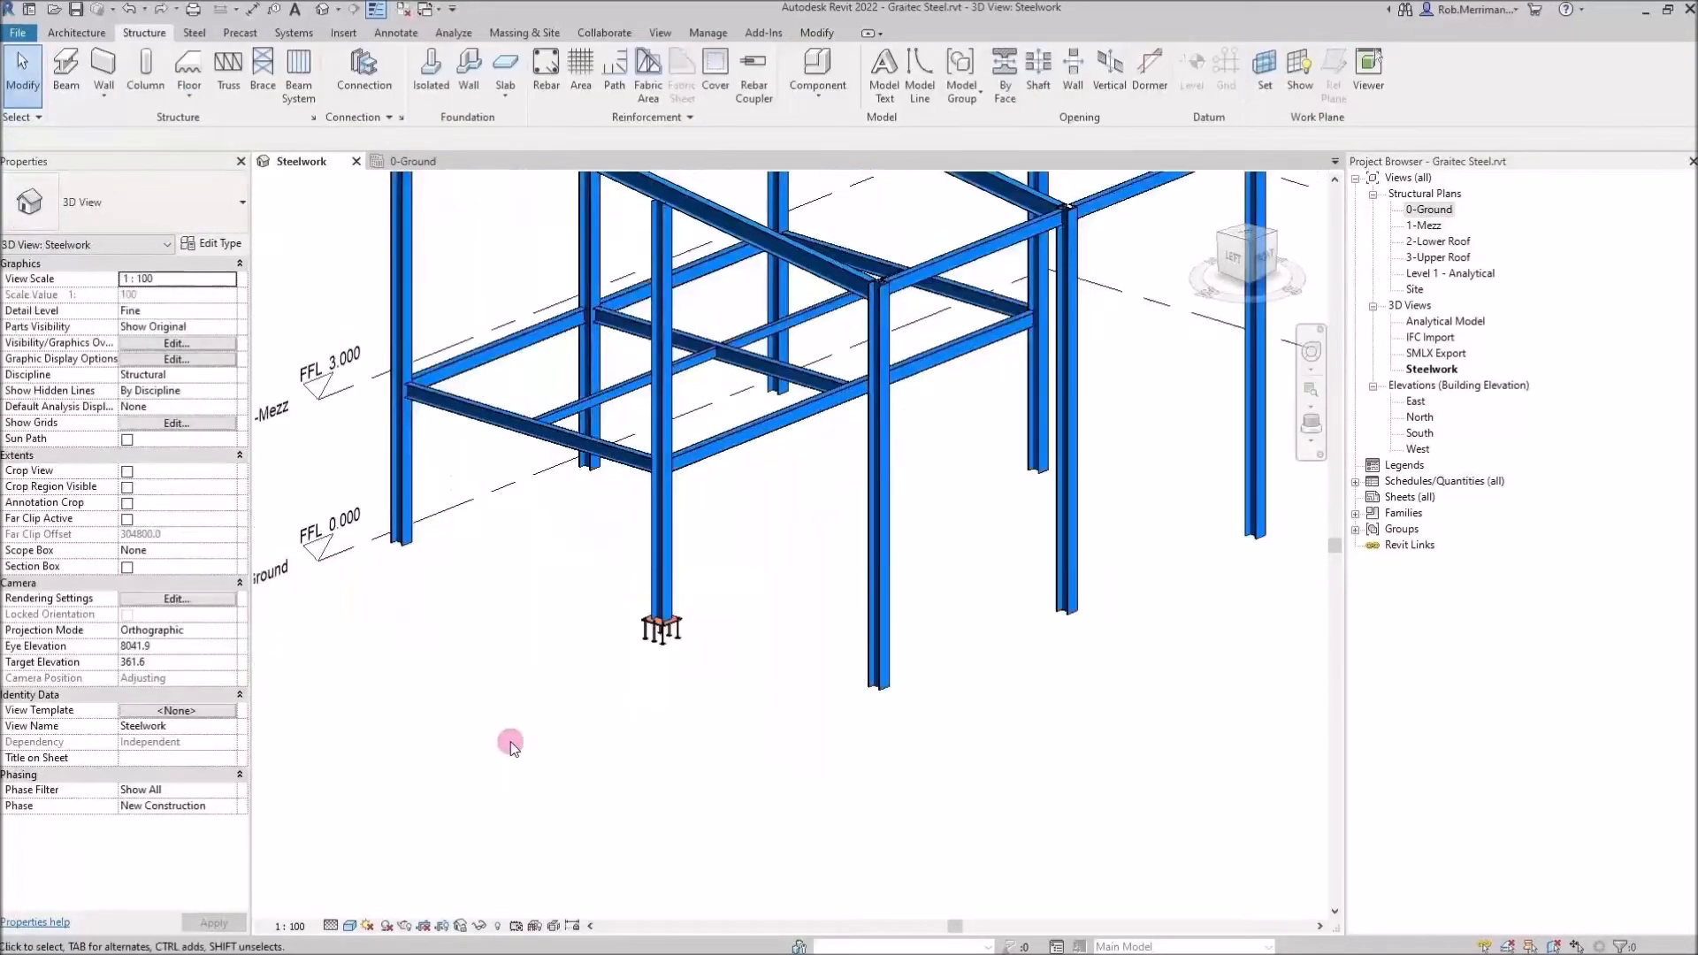
scroll(512, 745, "down", 1)
Change the selected column's type to UC254x254x89
left_click(1166, 552)
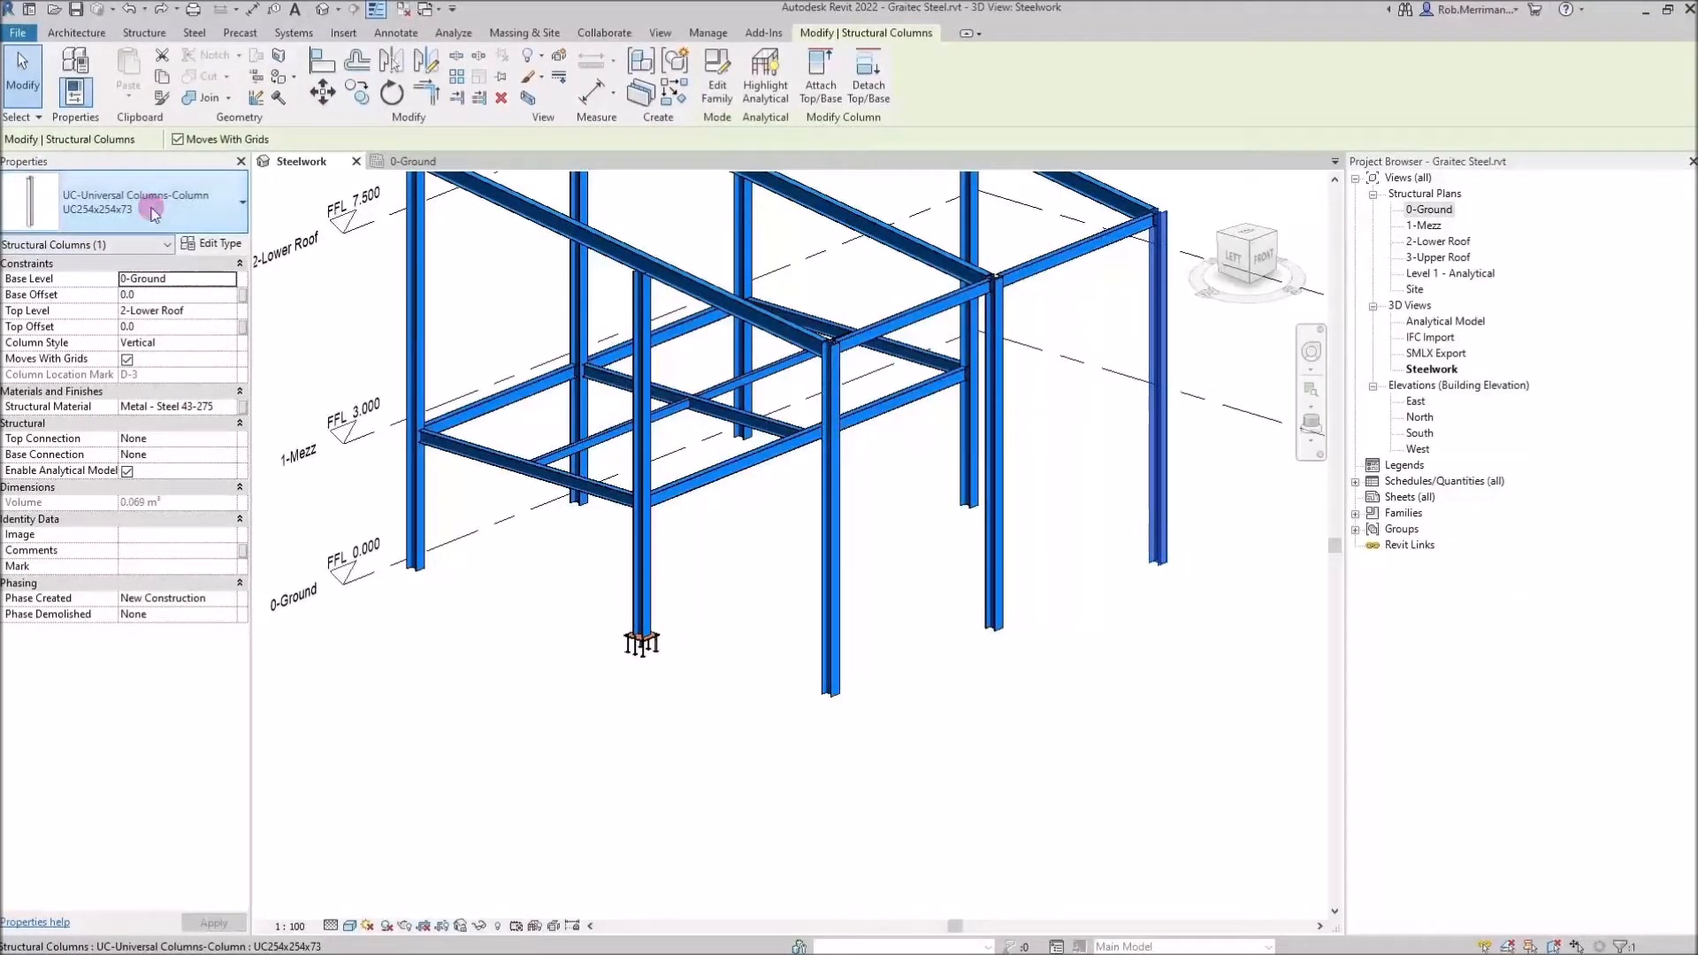
left_click(155, 213)
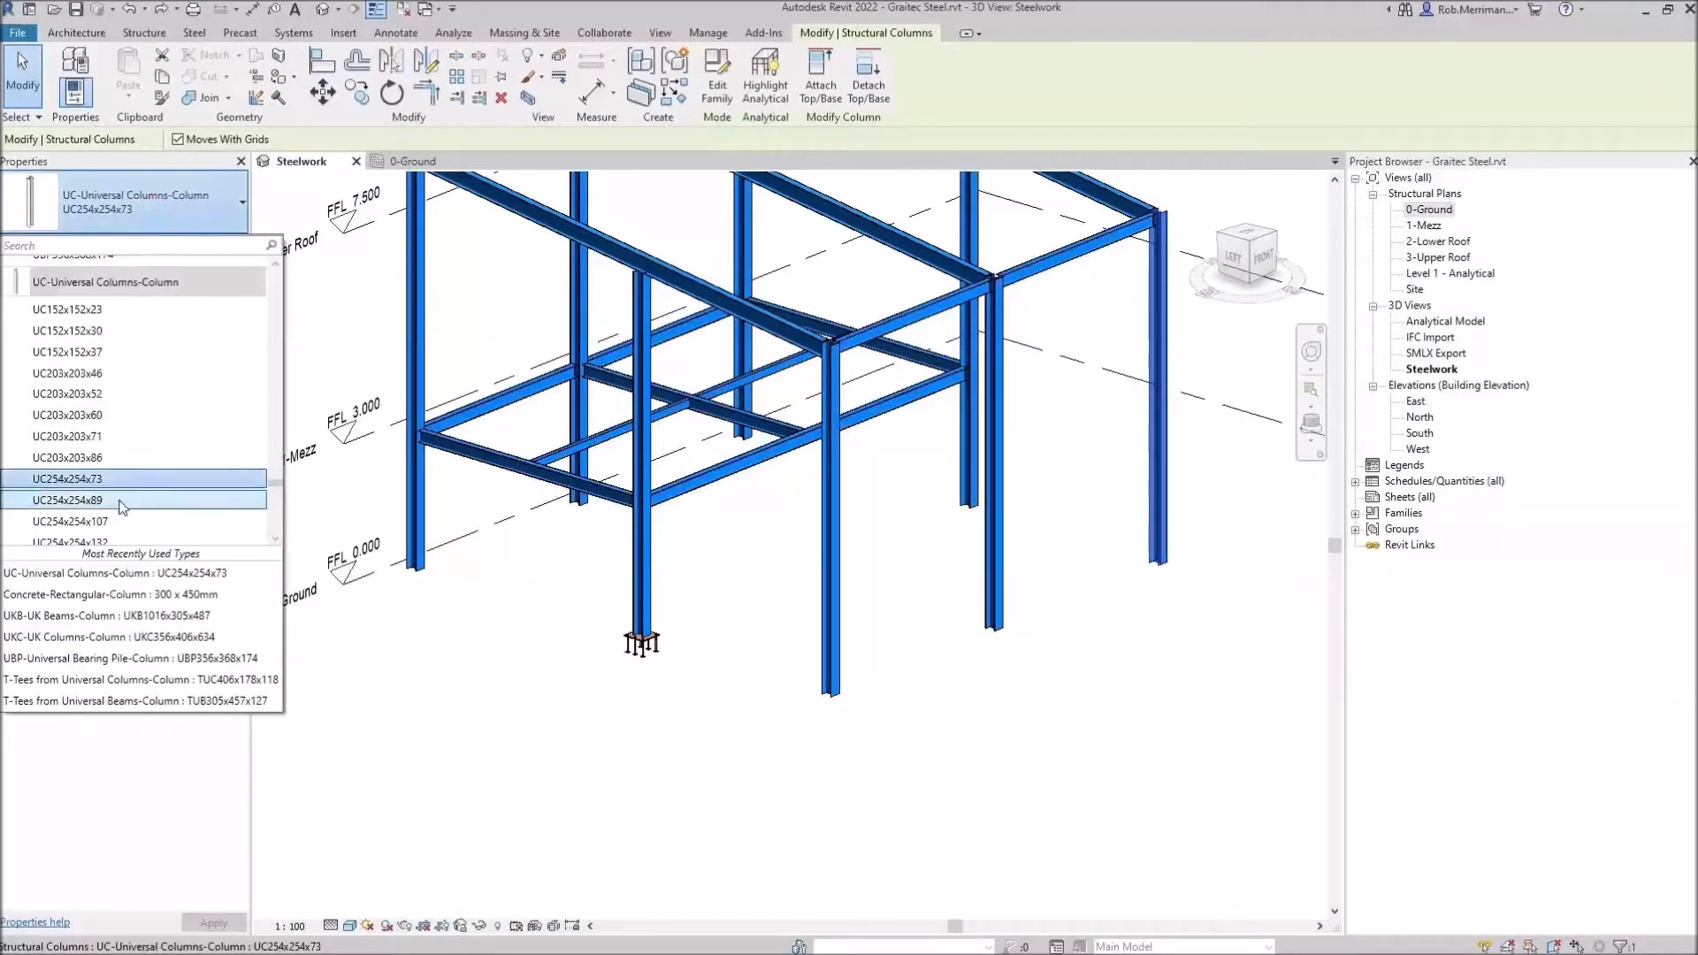
mouse_move(122, 505)
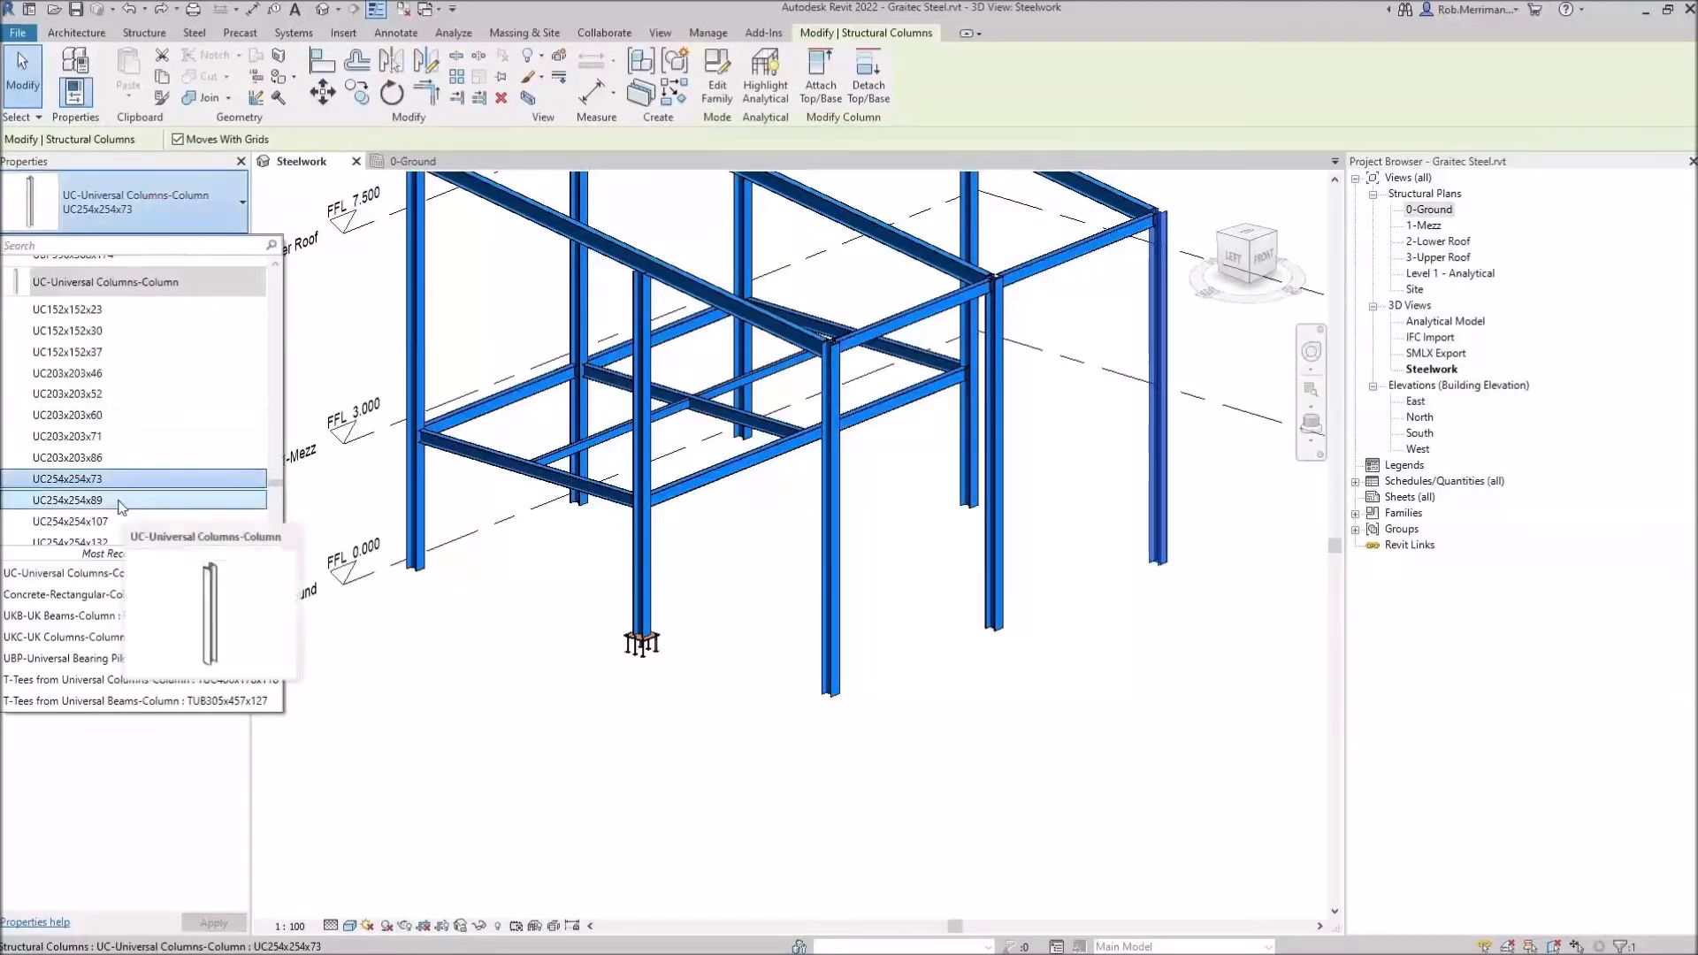
left_click(507, 678)
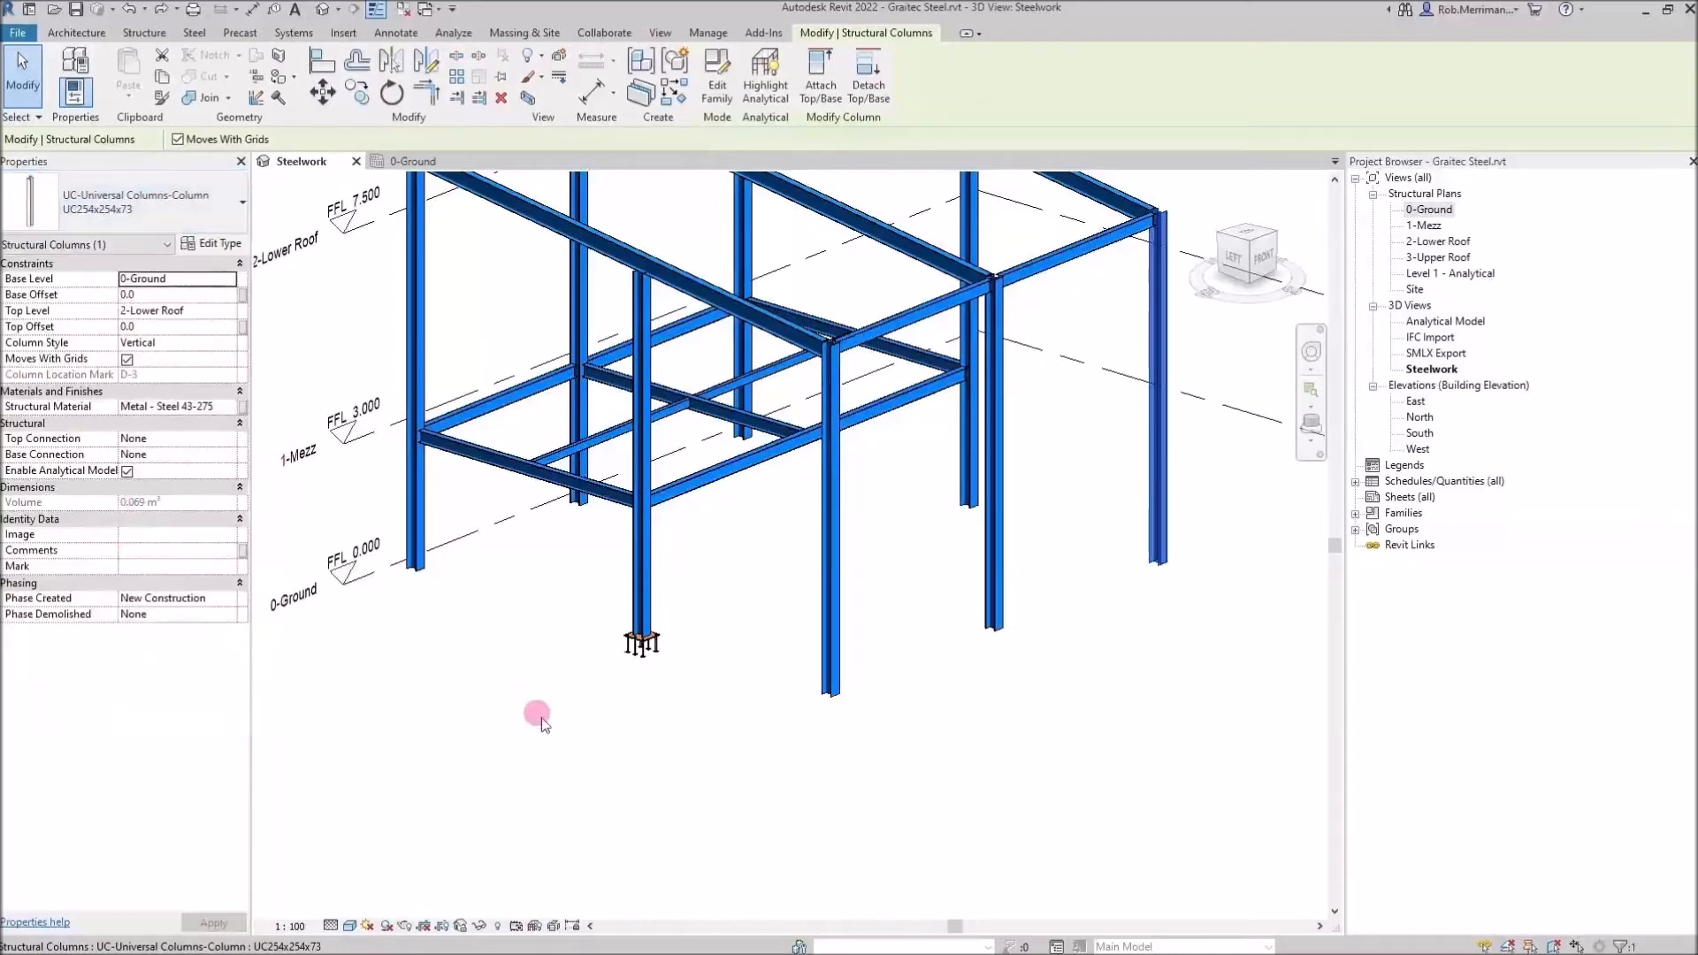
left_click(566, 740)
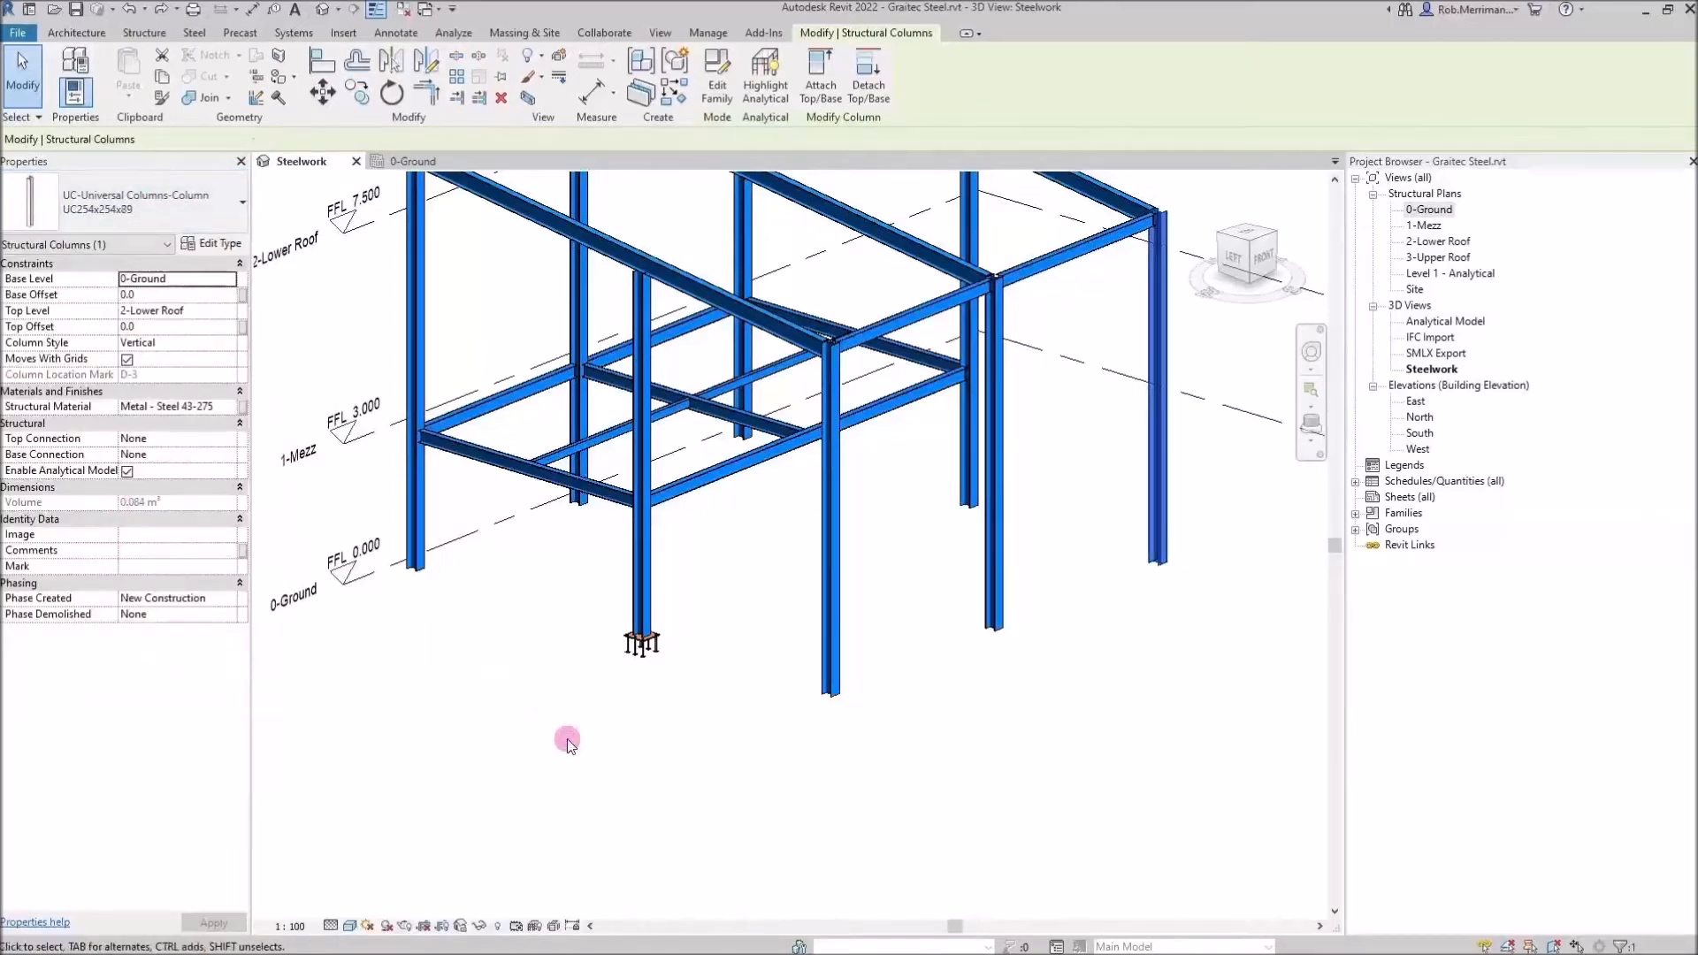
Propagate the BP1 base plate connection from the original column to the other columns, accepting the warning
left_click(642, 646)
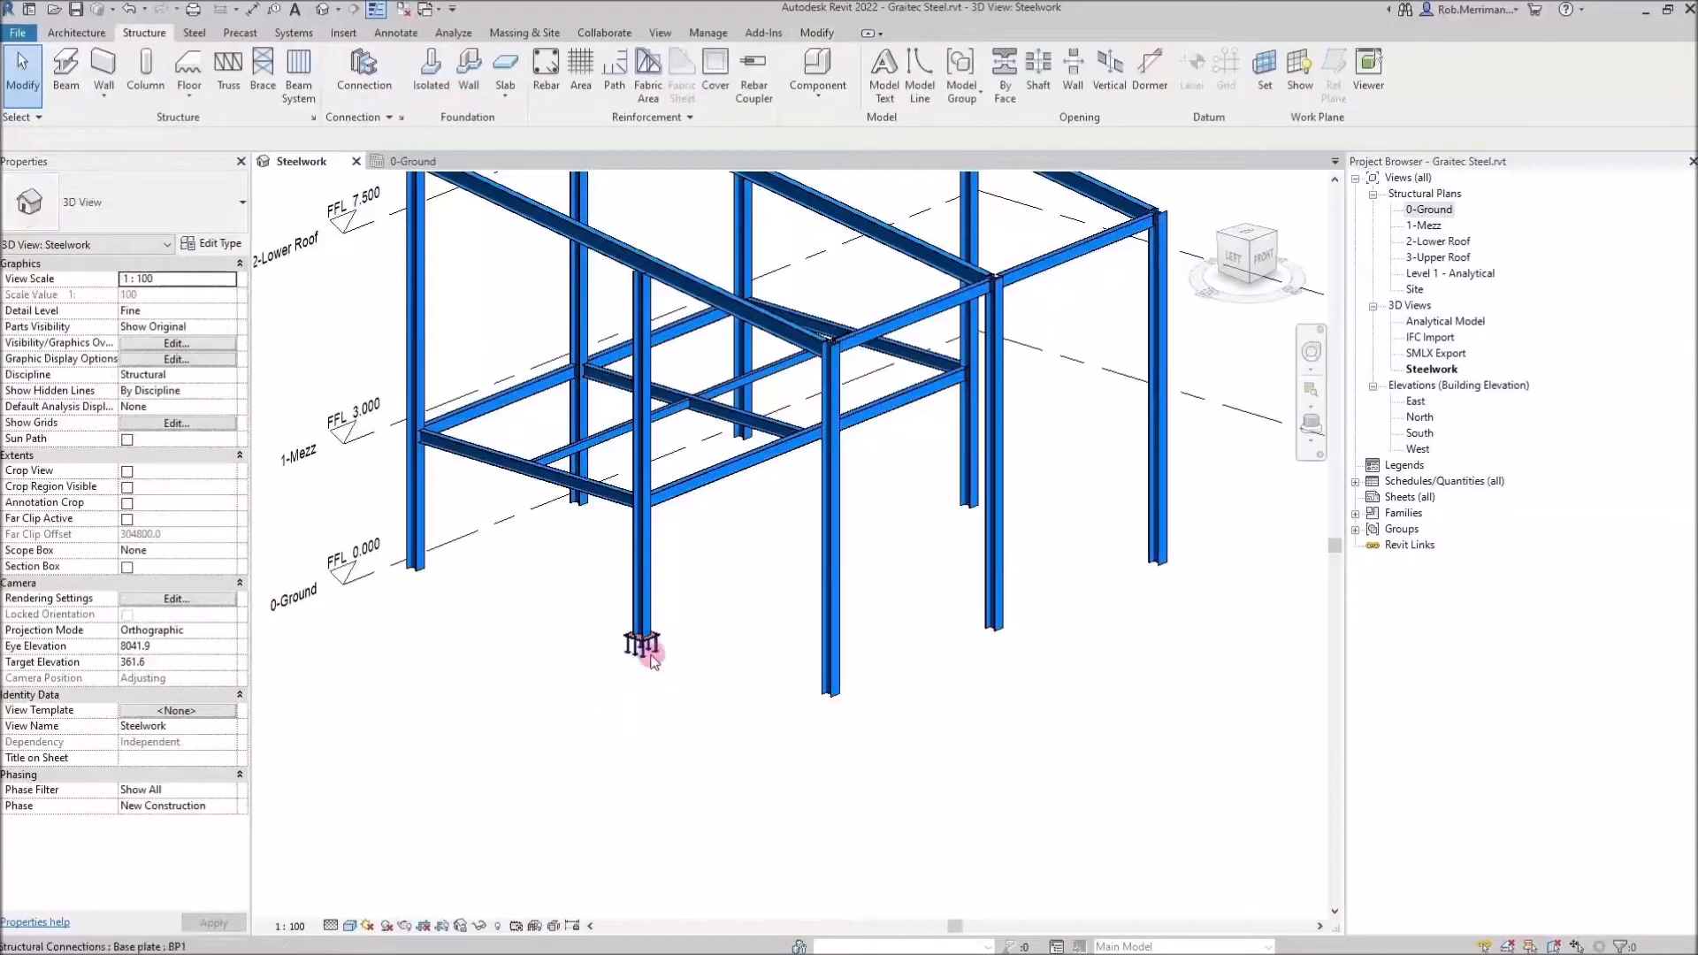
right_click(661, 706)
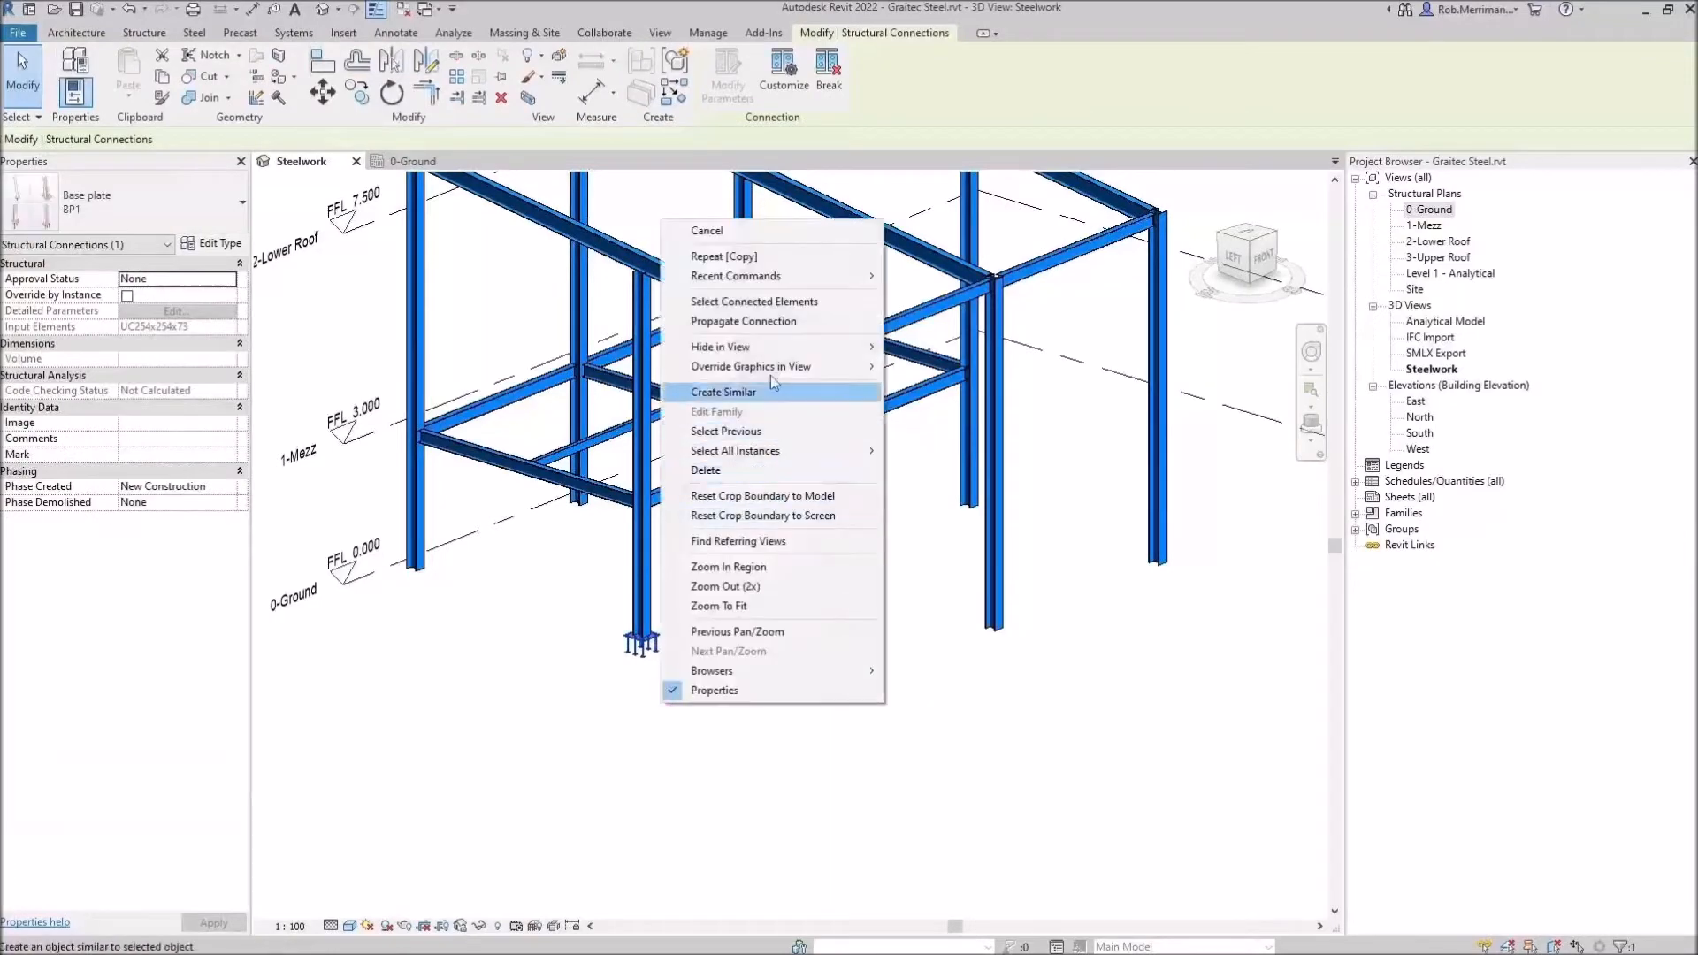
left_click(782, 322)
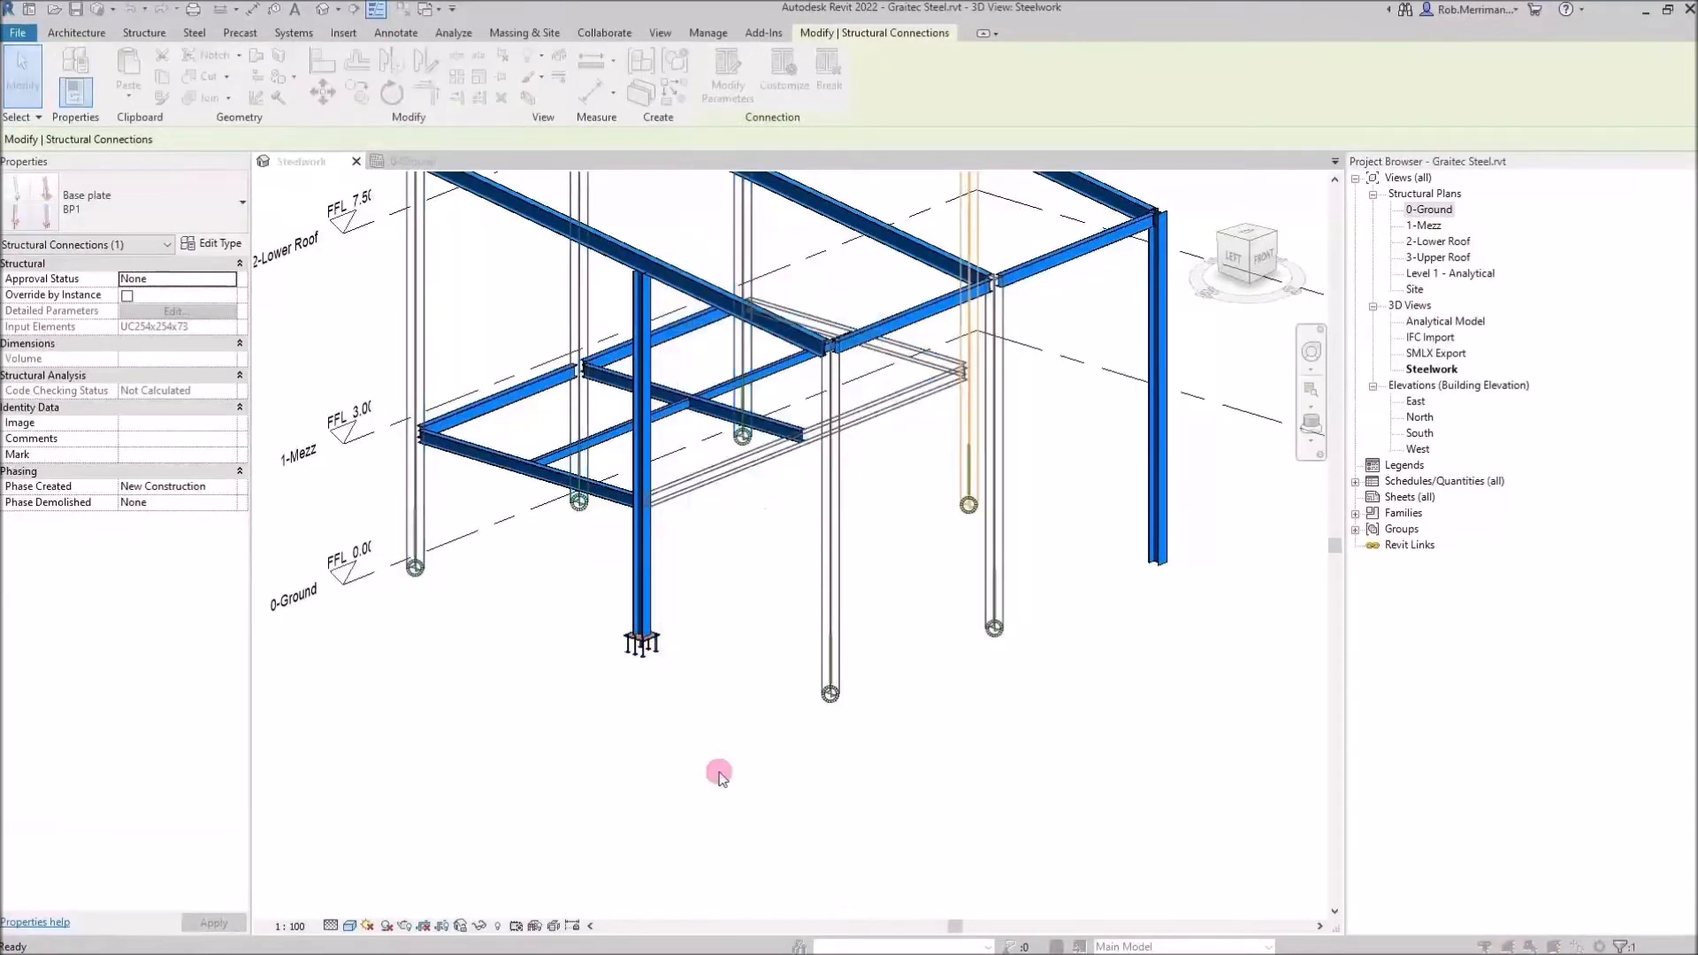
left_click(916, 554)
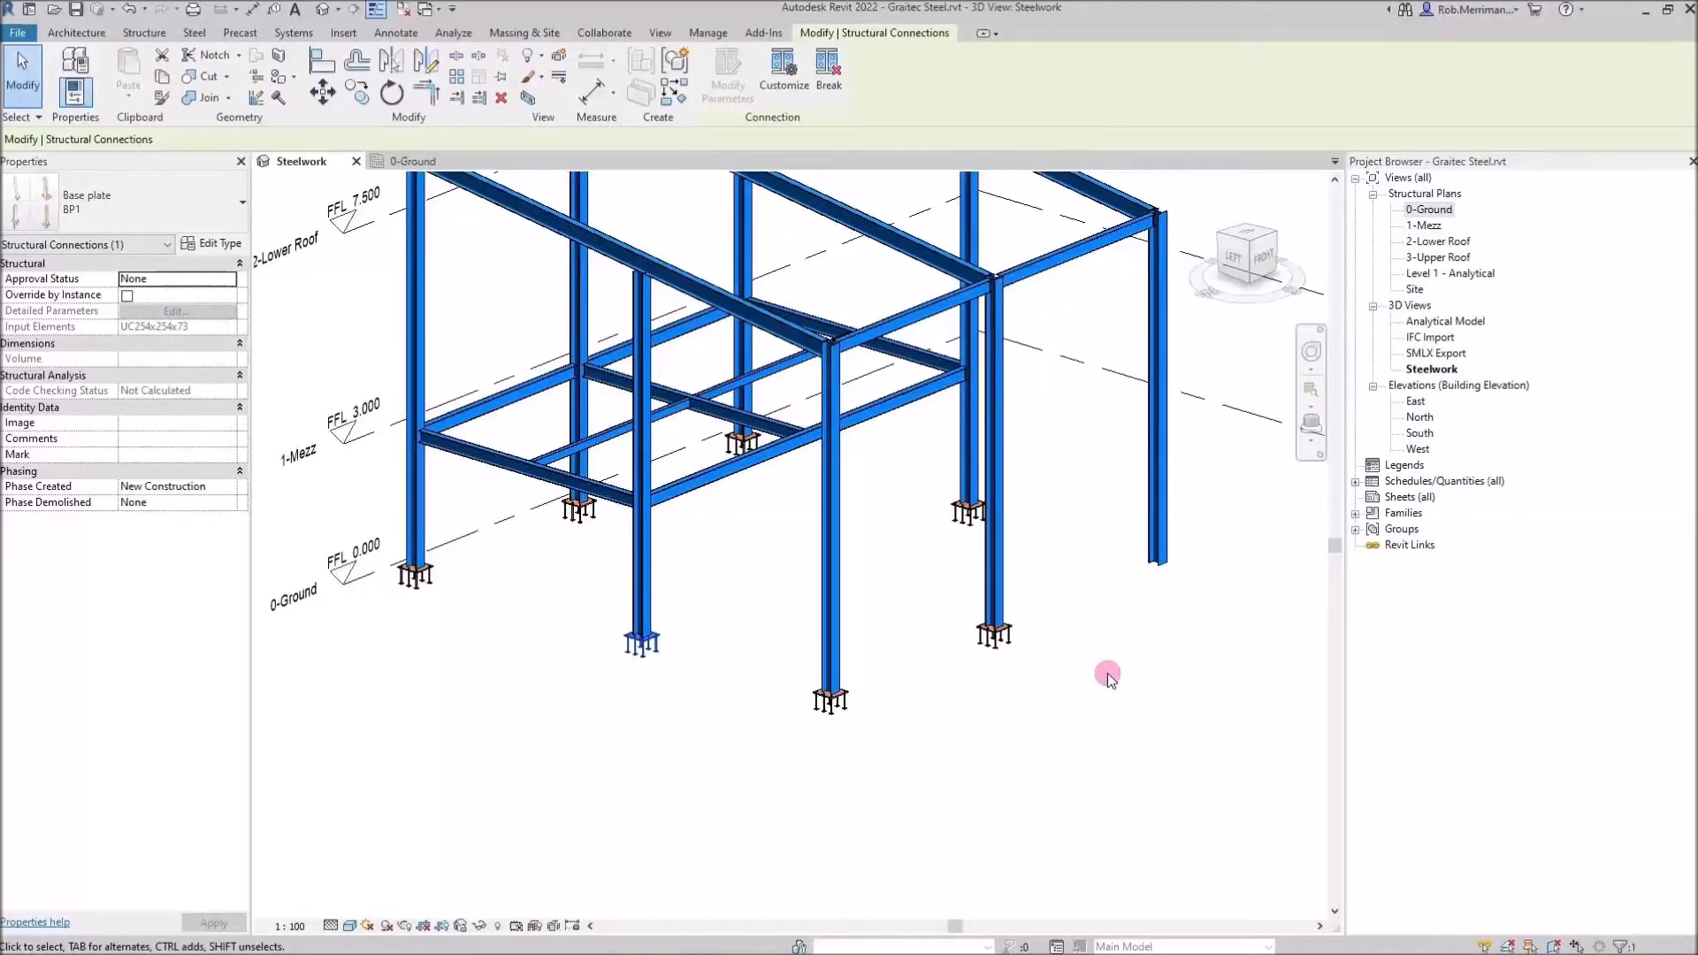
left_click(1139, 613)
Change the selected column's type to UC254x254x73
left_click(1164, 548)
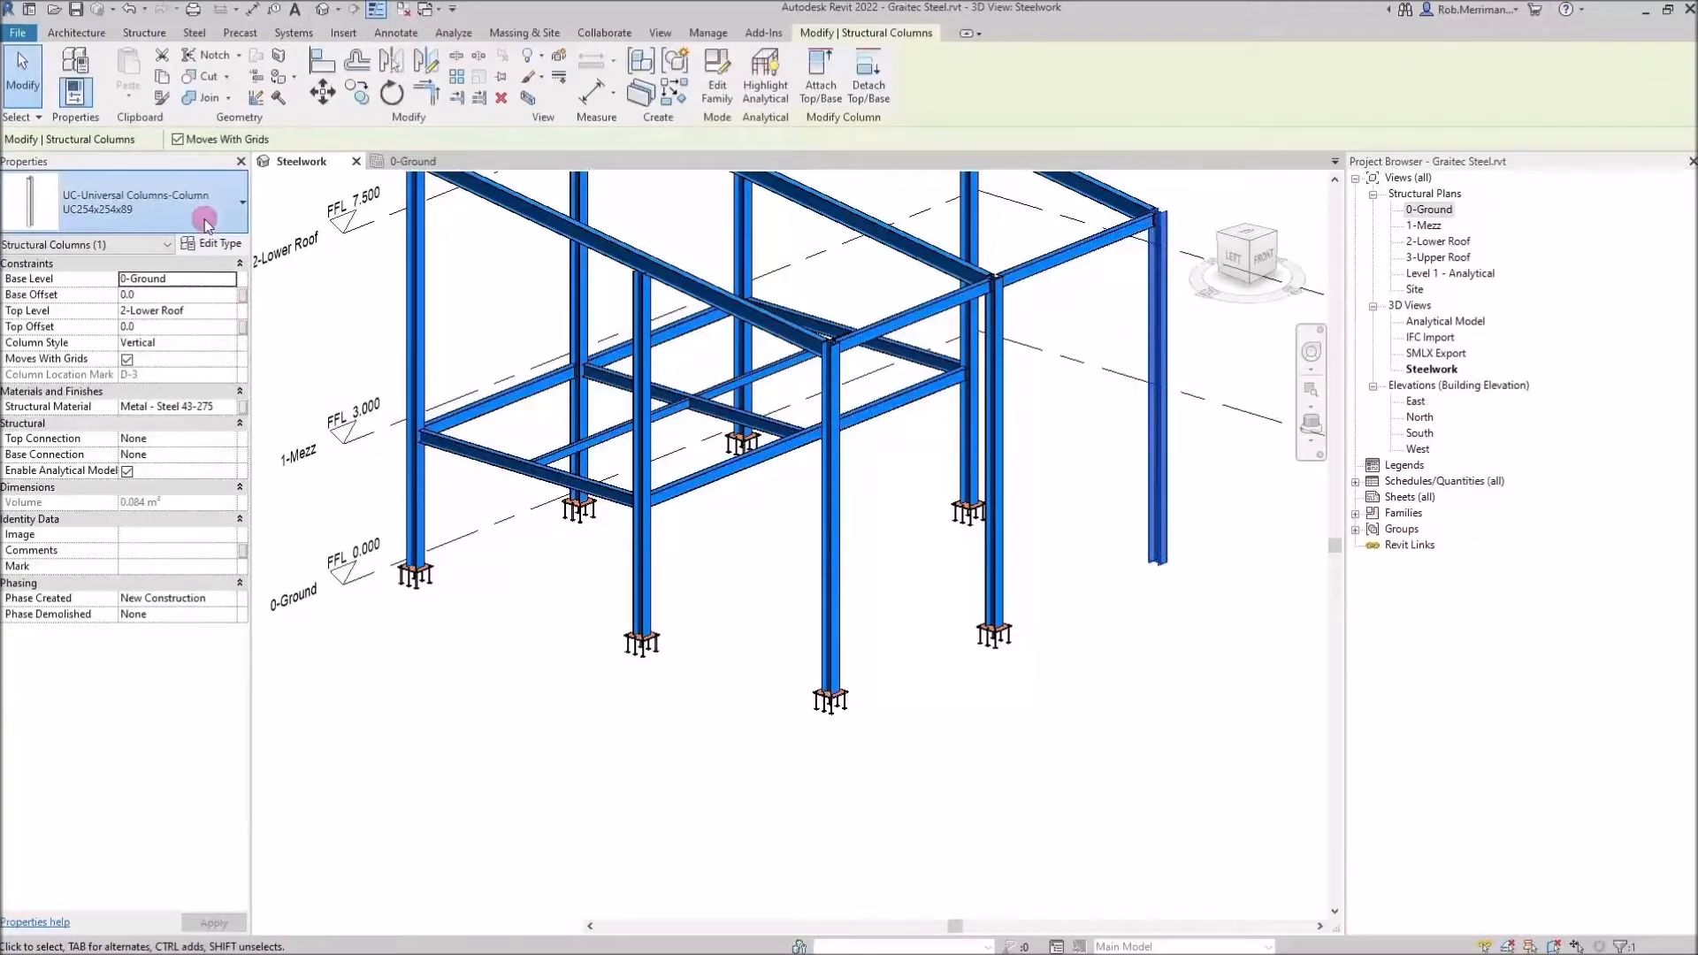
left_click(203, 218)
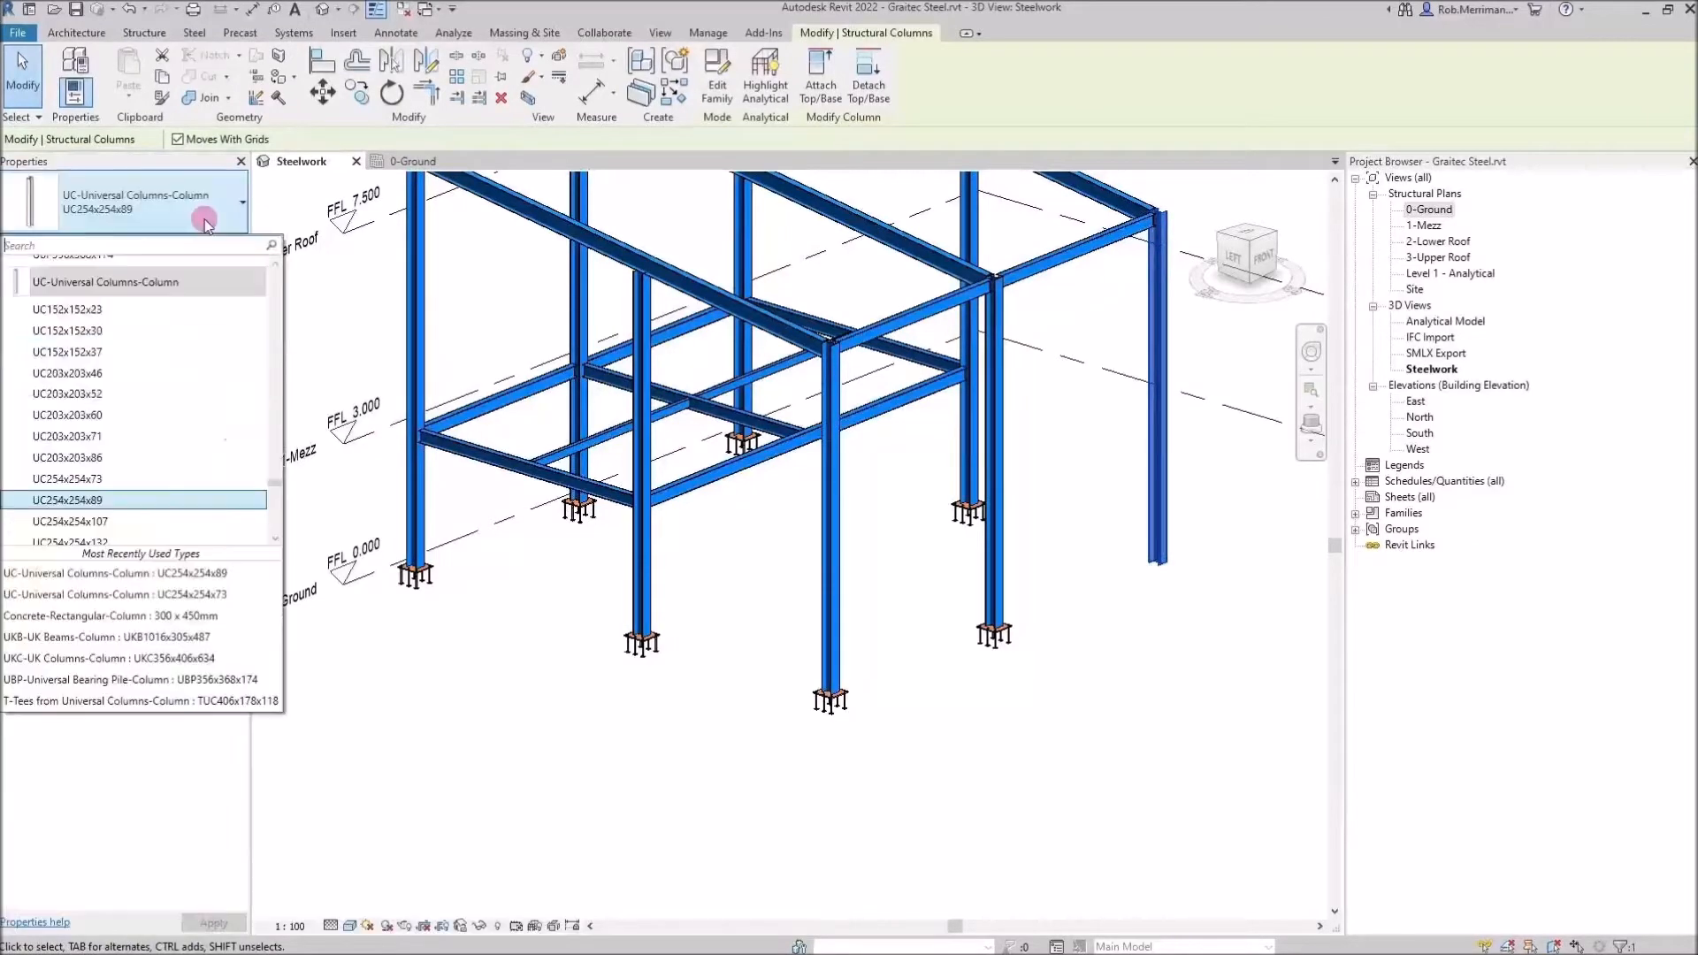
left_click(517, 788)
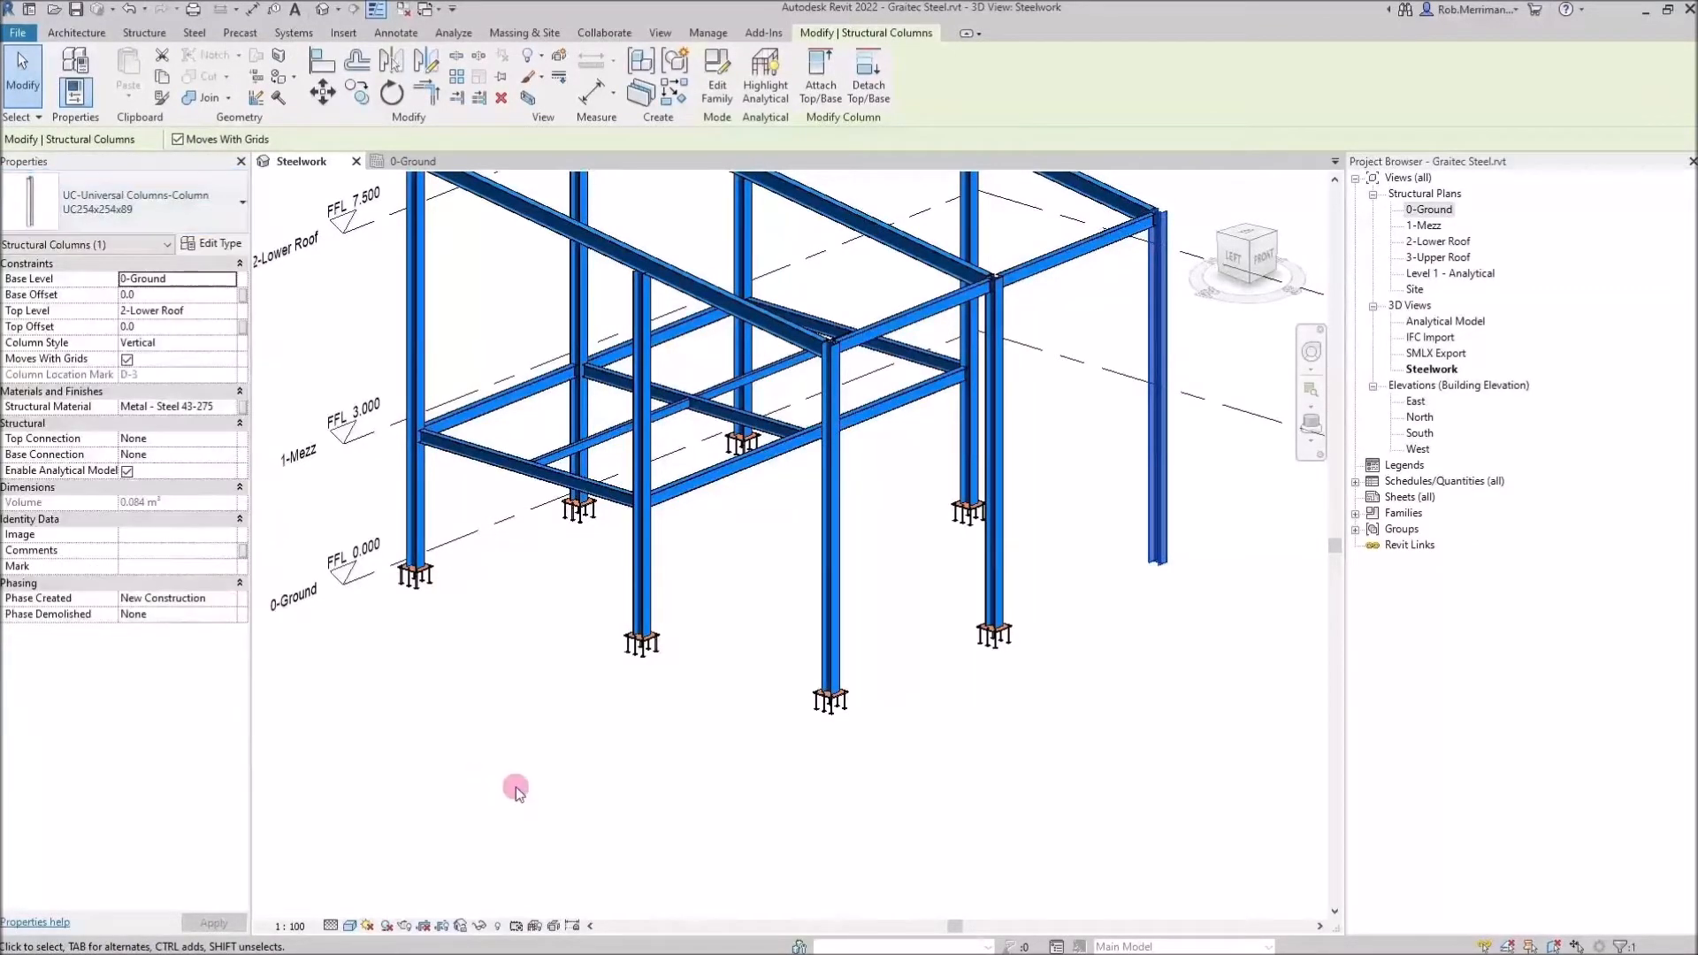
left_click(514, 788)
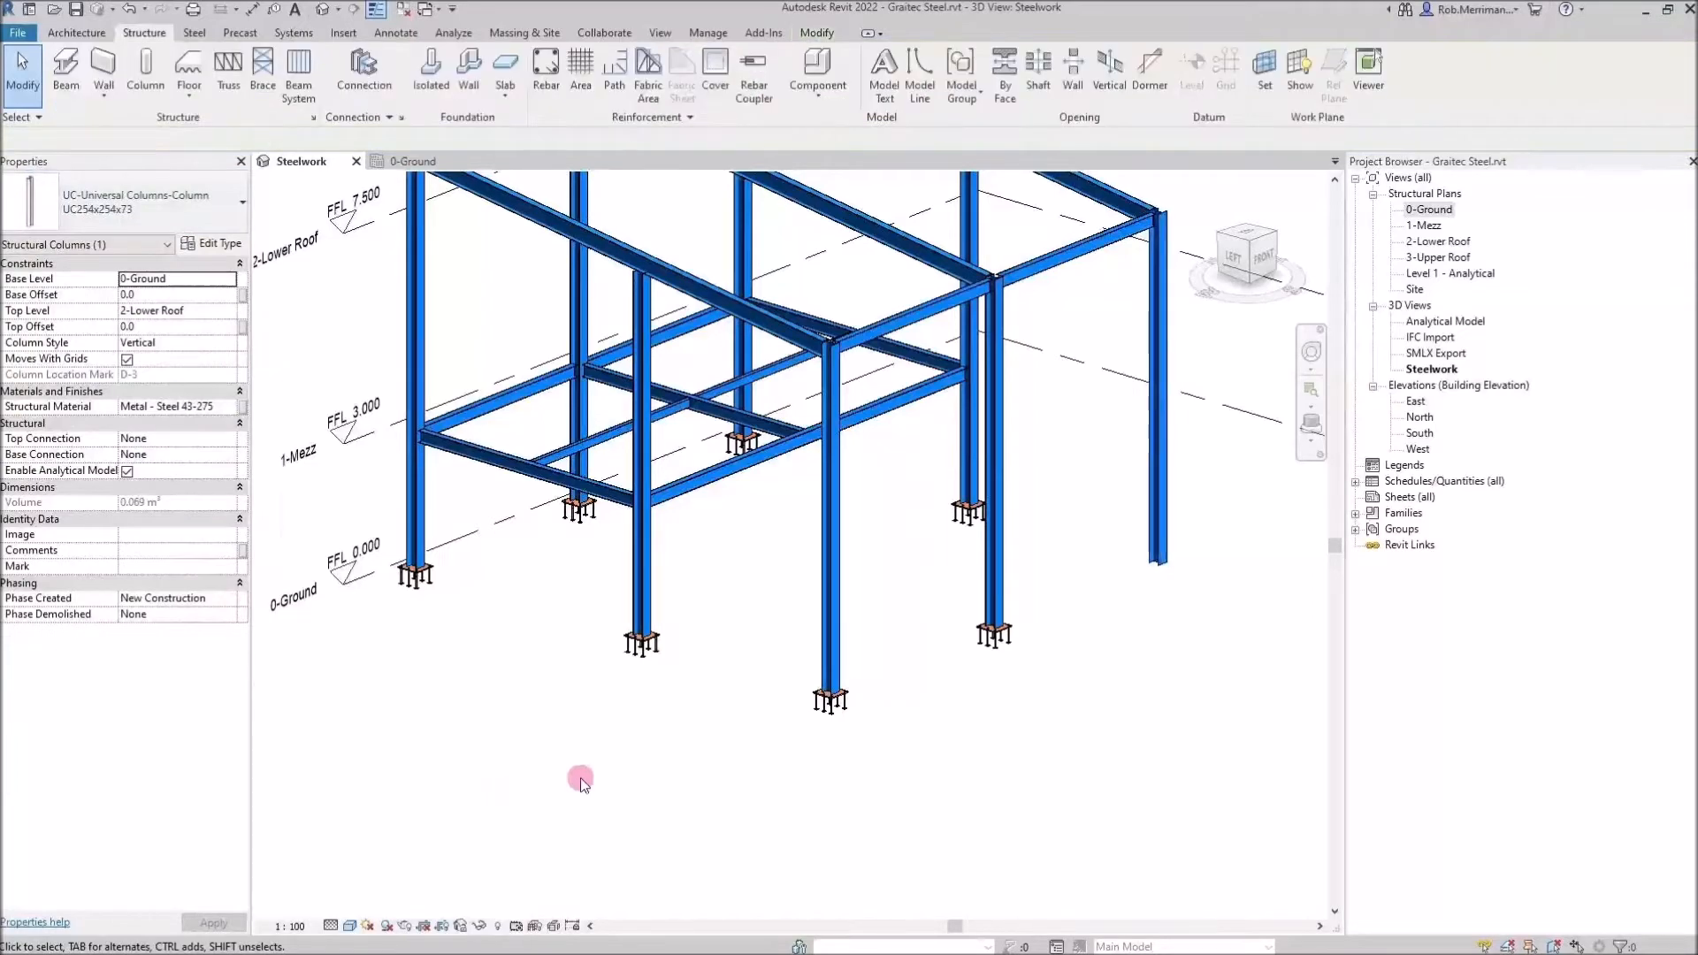
Propagate the BP1 base plate connection to the newly changed column and zoom in to check its base plate
left_click(649, 663)
right_click(573, 706)
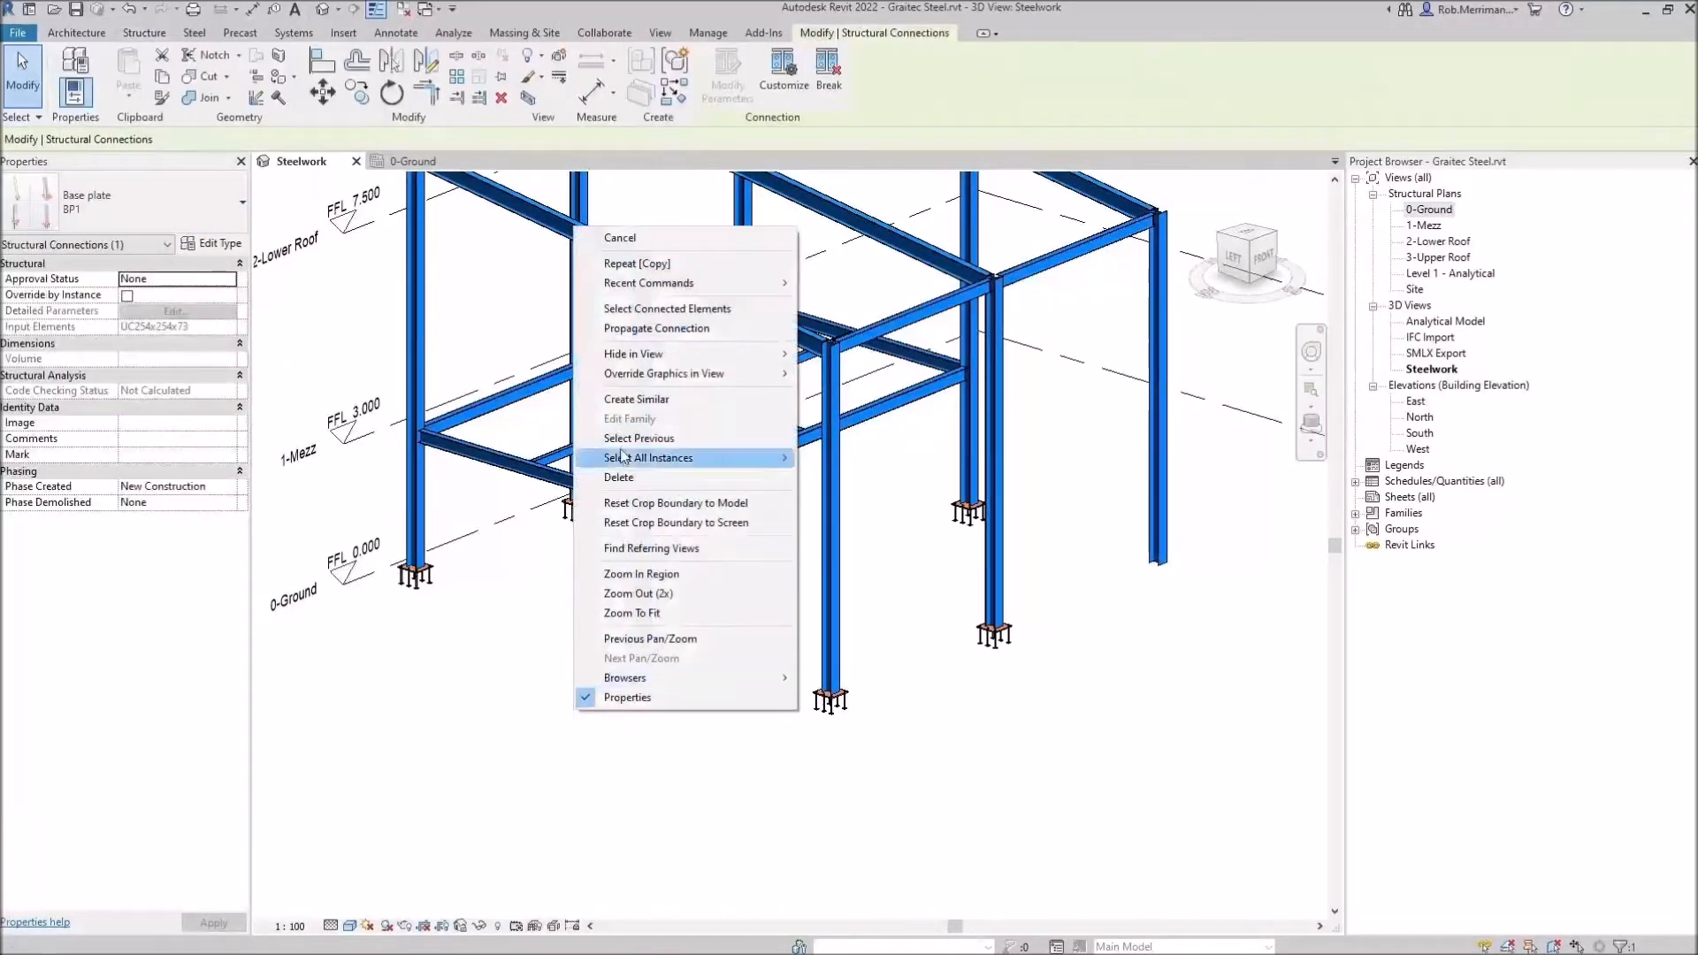
left_click(650, 329)
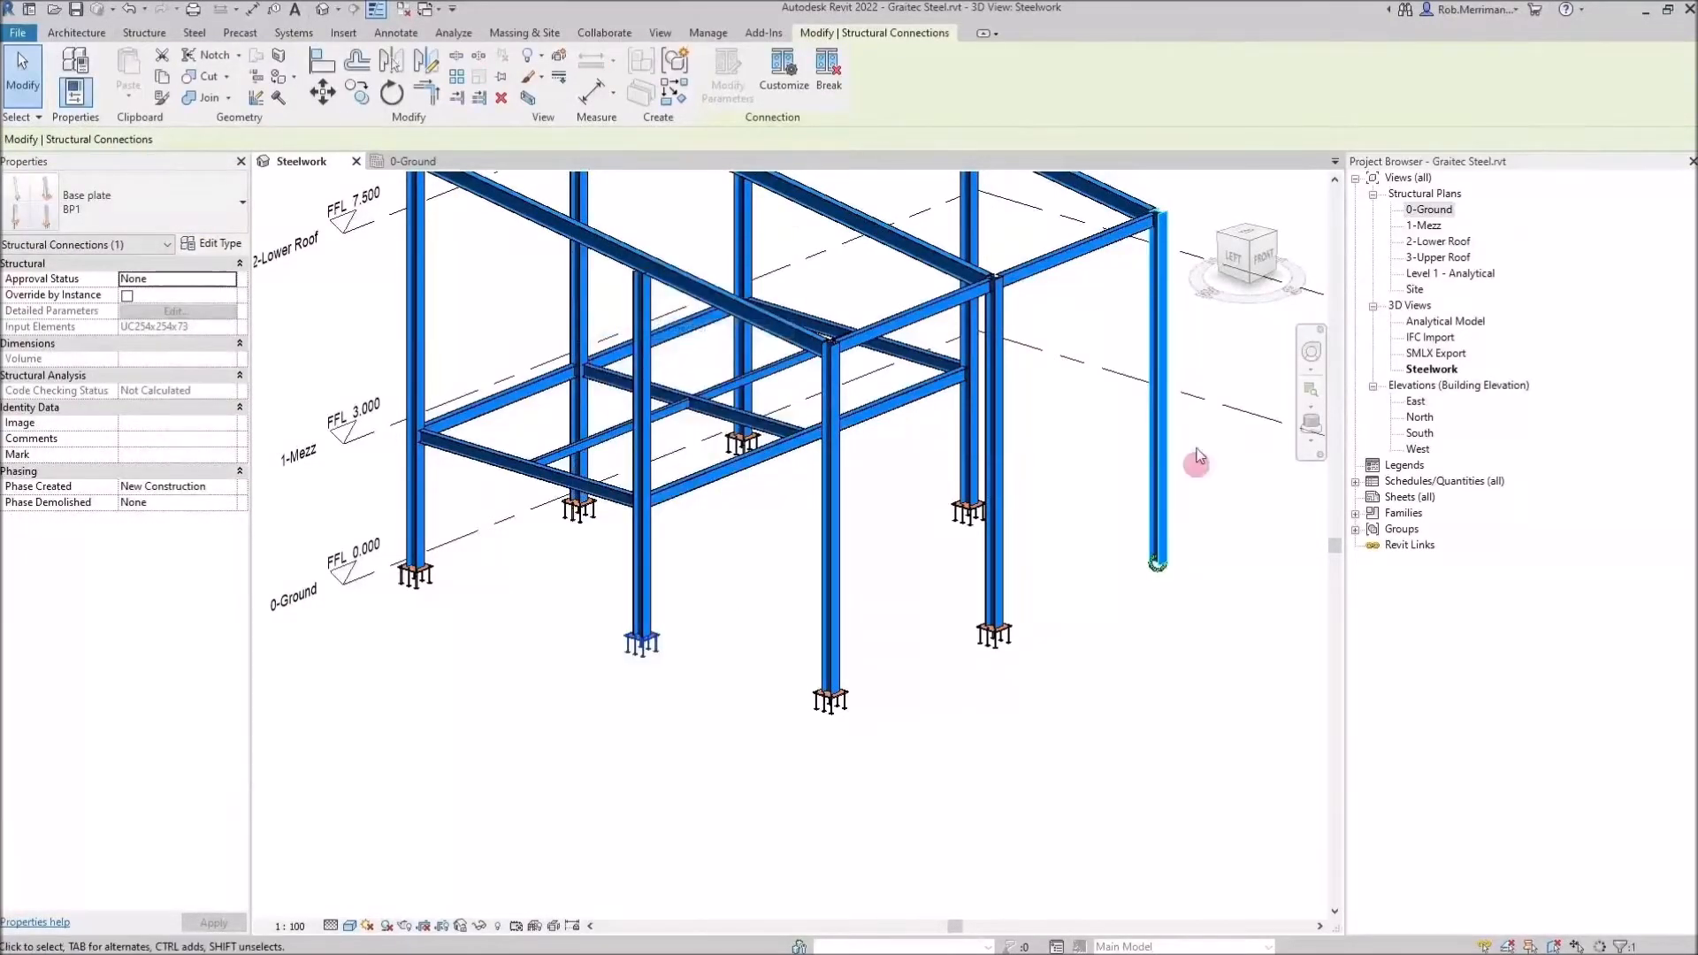
left_click(1166, 431)
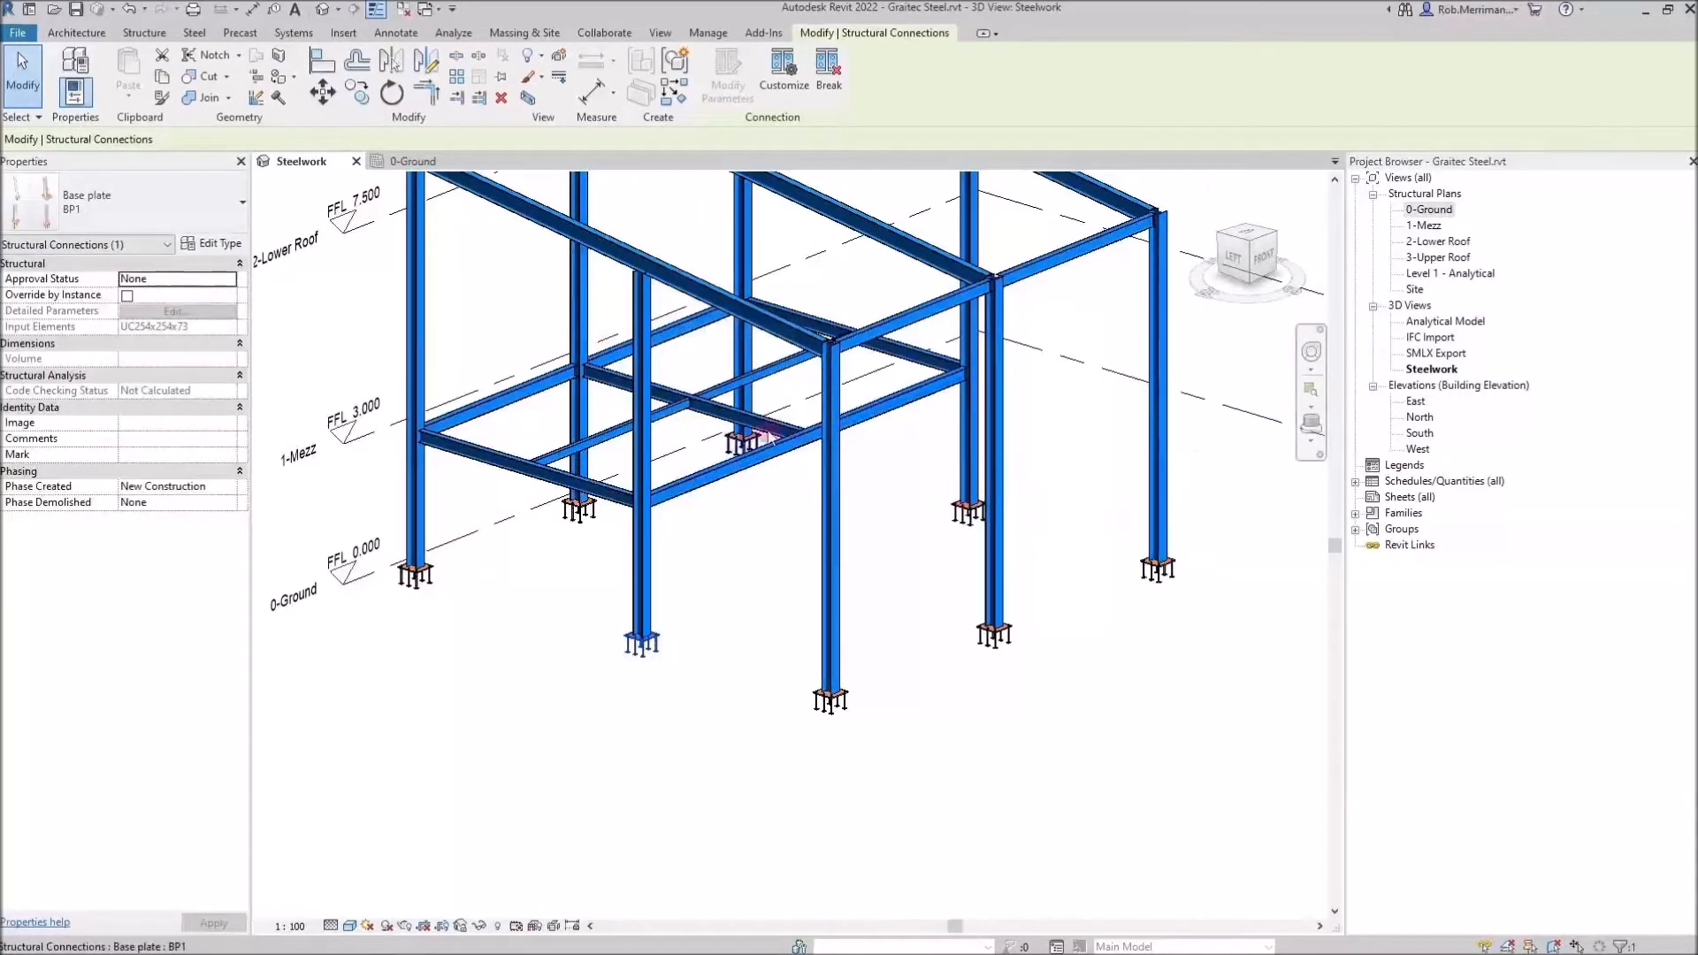
scroll(1198, 553, "up", 6)
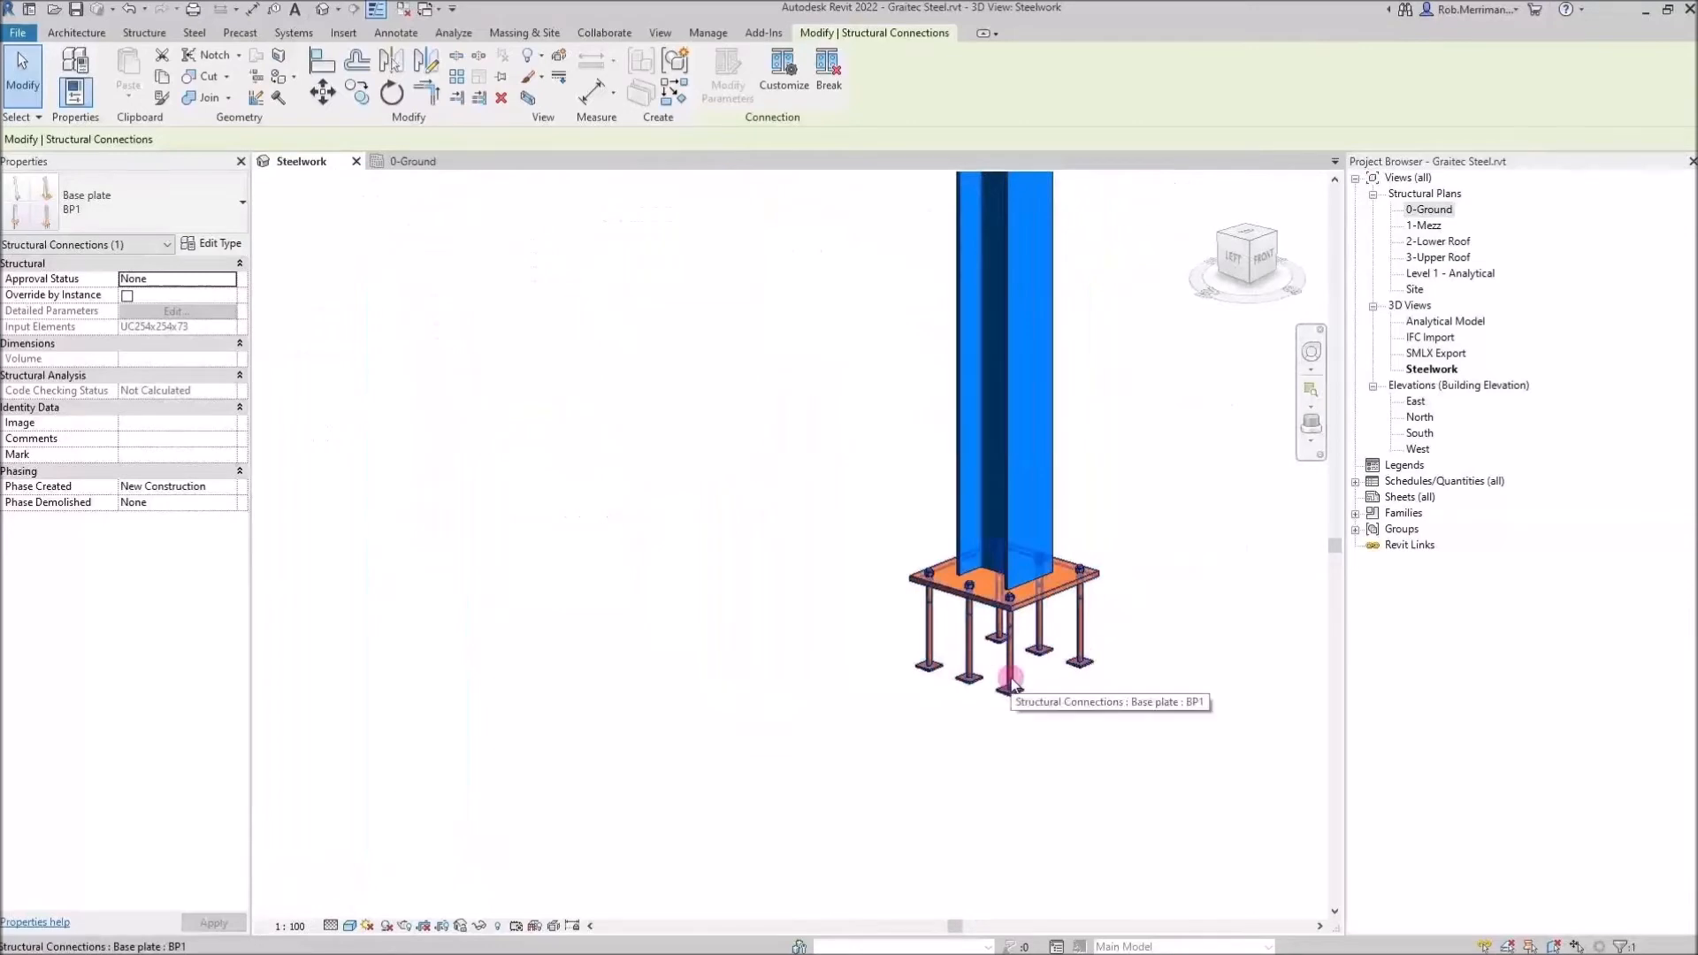
scroll(1092, 642, "down", 6)
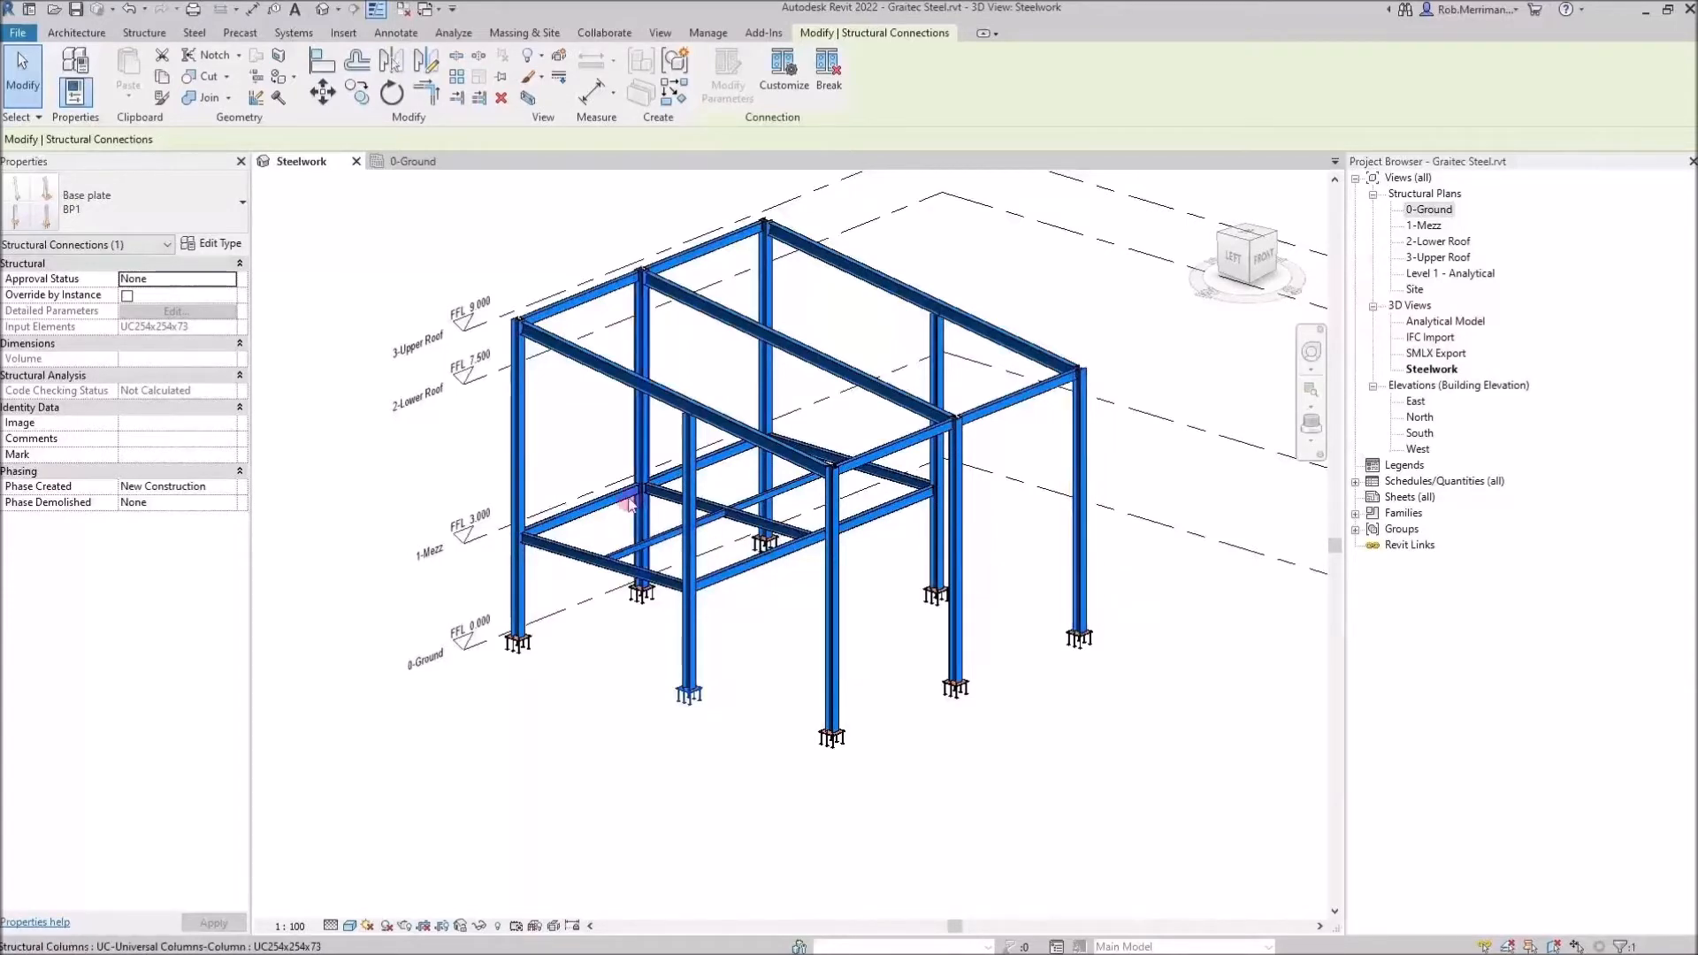
Select the secondary beam and the main beam at their junction and add a structural connection between them
scroll(624, 493, "up", 5)
scroll(623, 492, "down", 5)
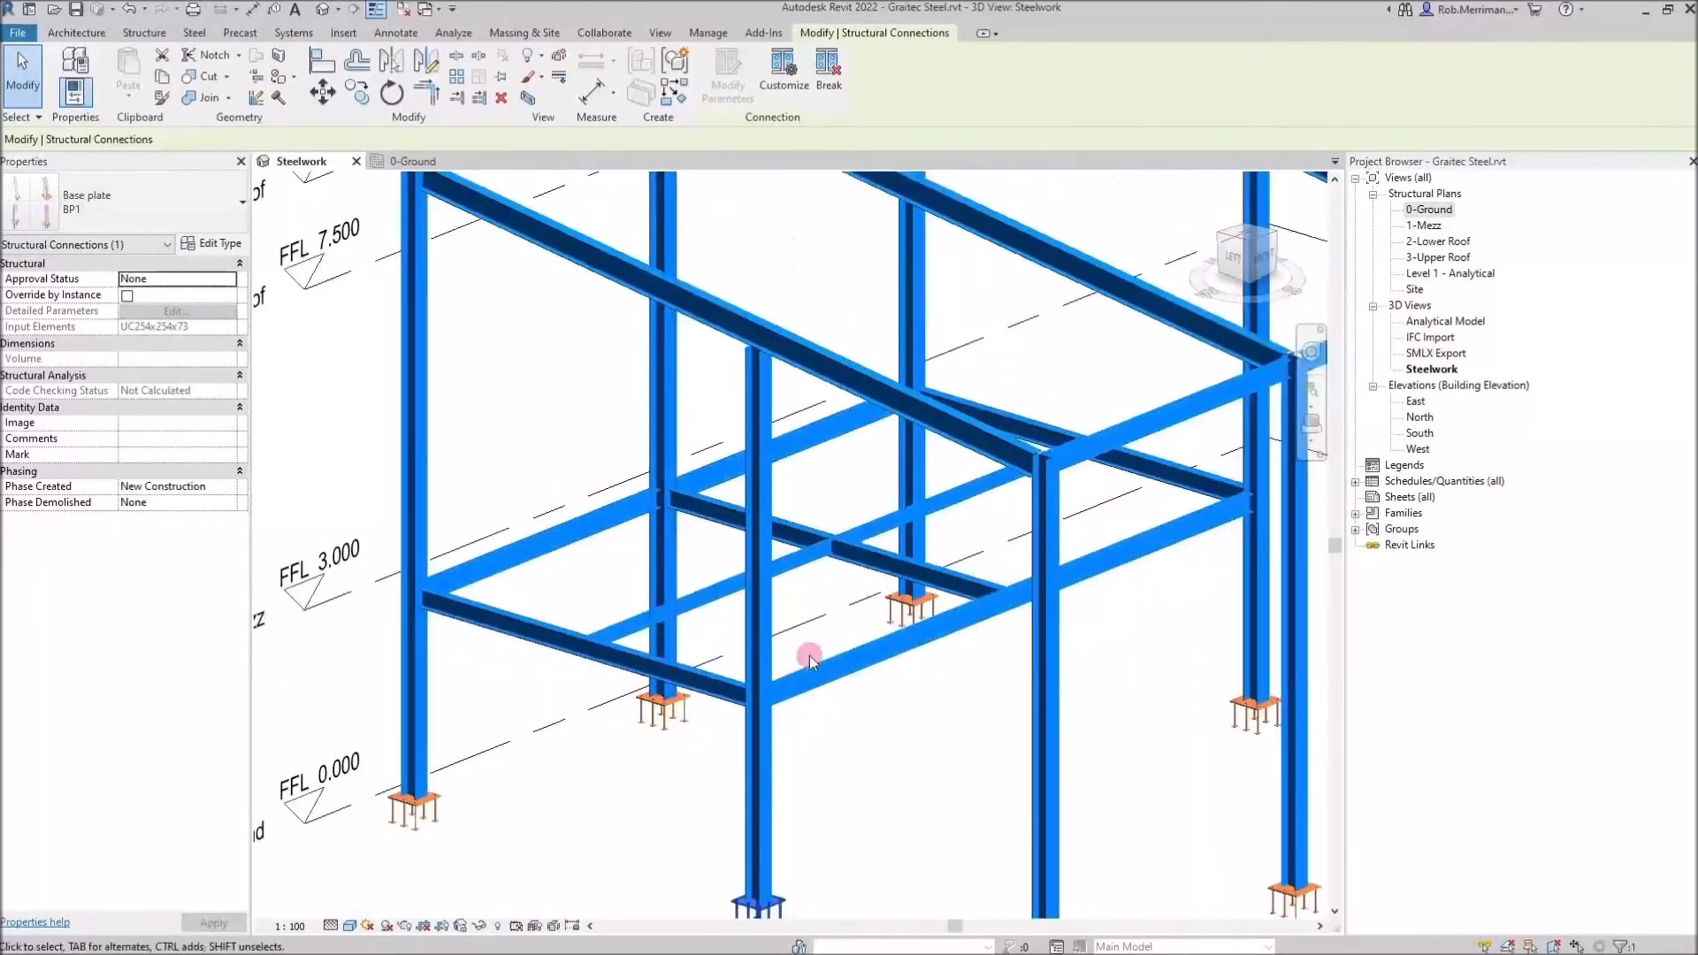
middle_click_drag(840, 660, 898, 622, "shift")
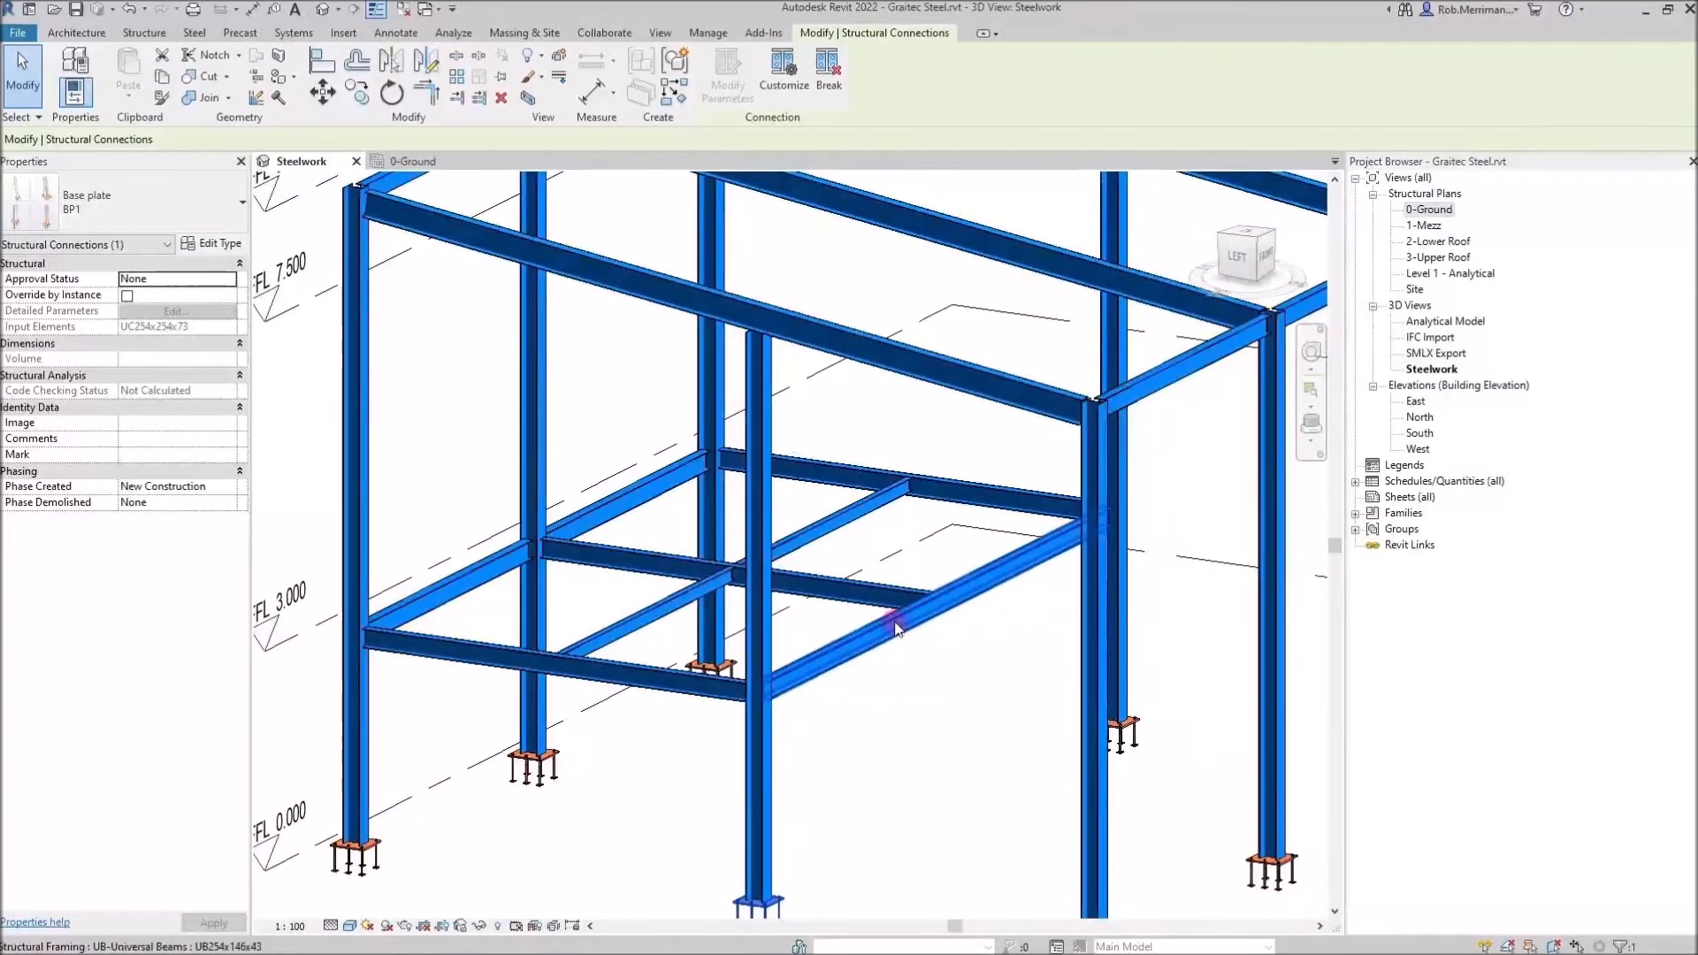
scroll(891, 458, "up", 8)
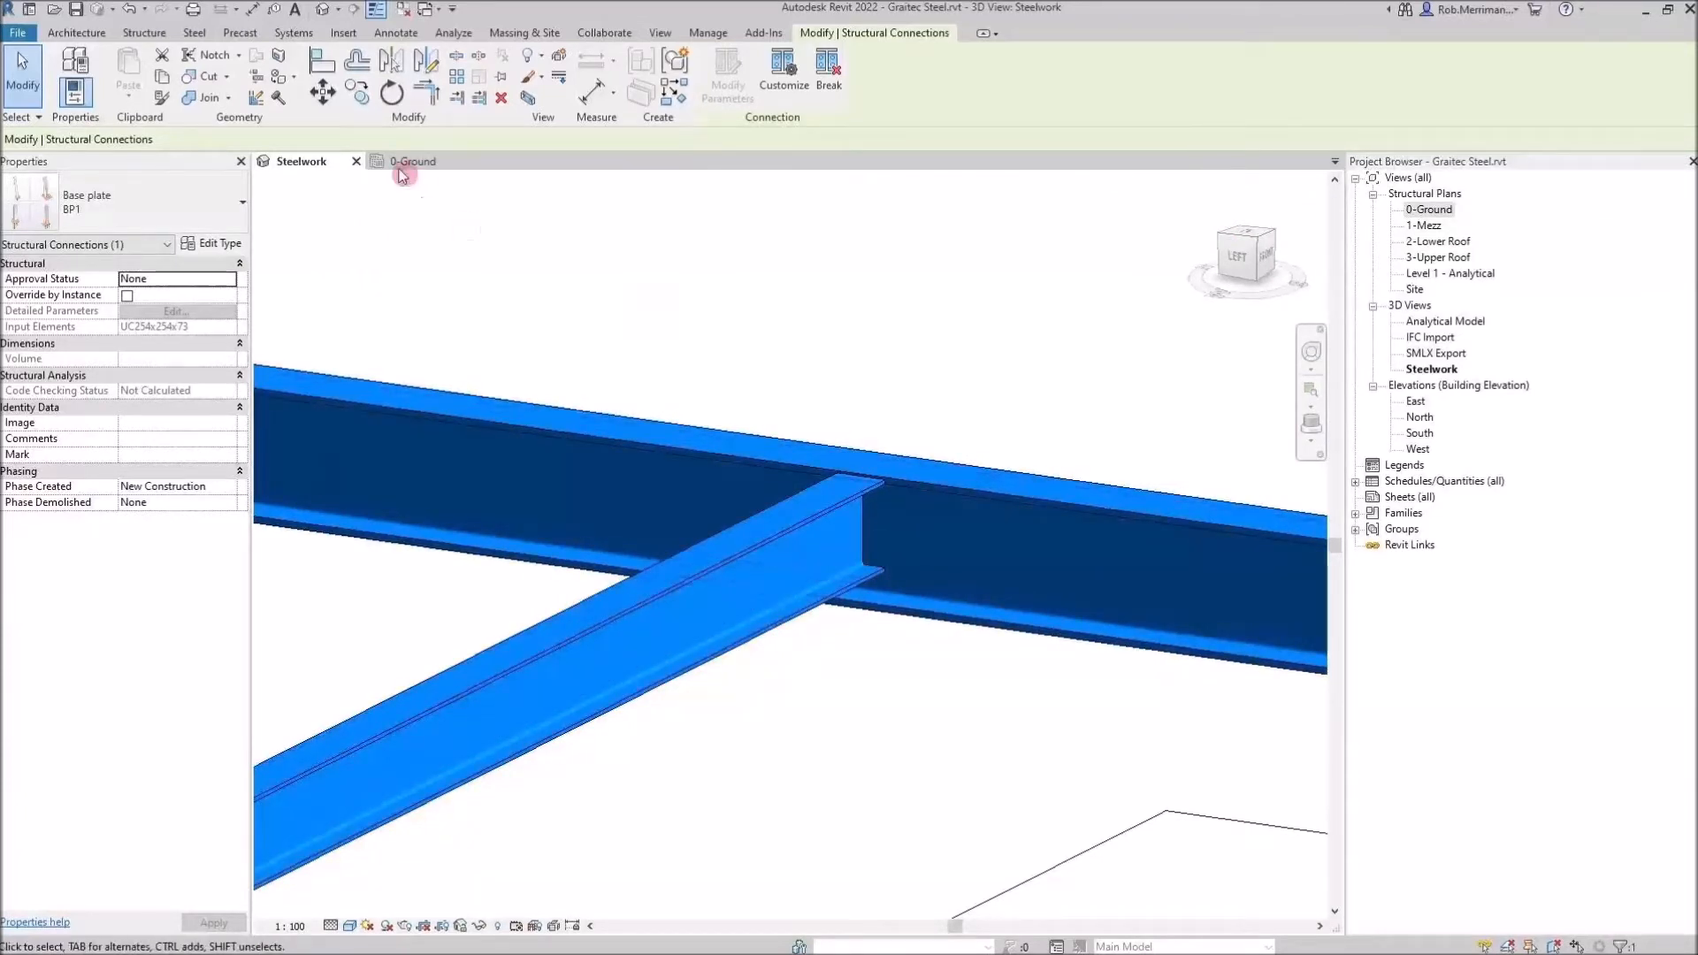
left_click(165, 39)
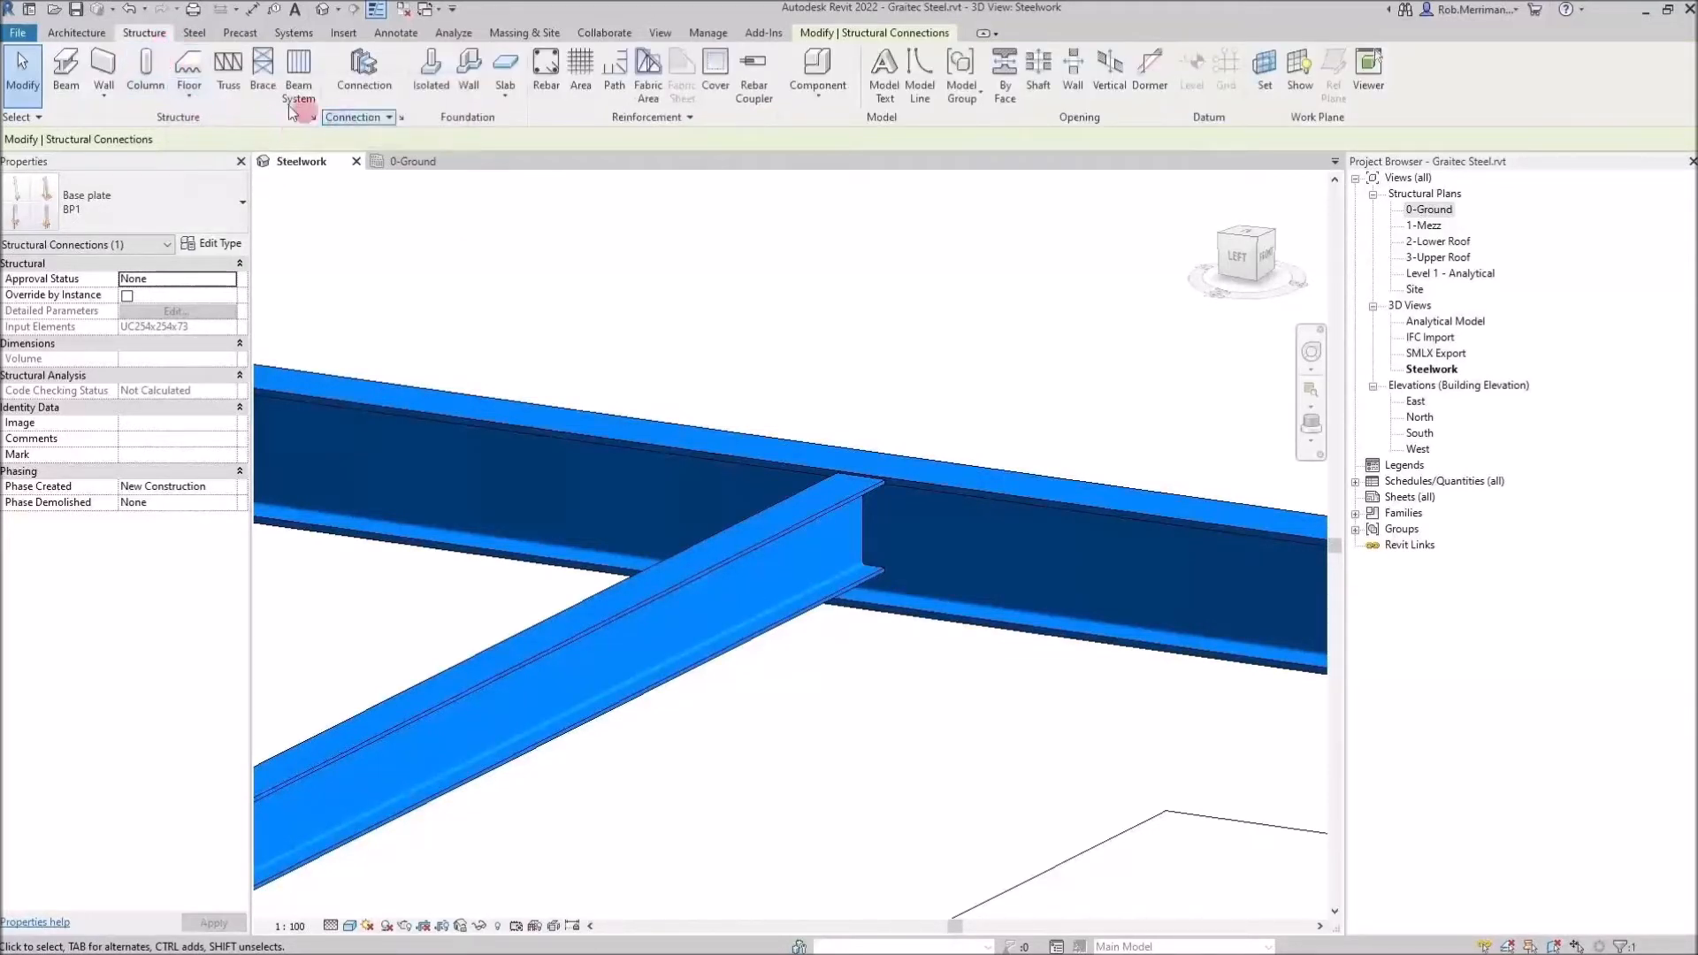
left_click(922, 483)
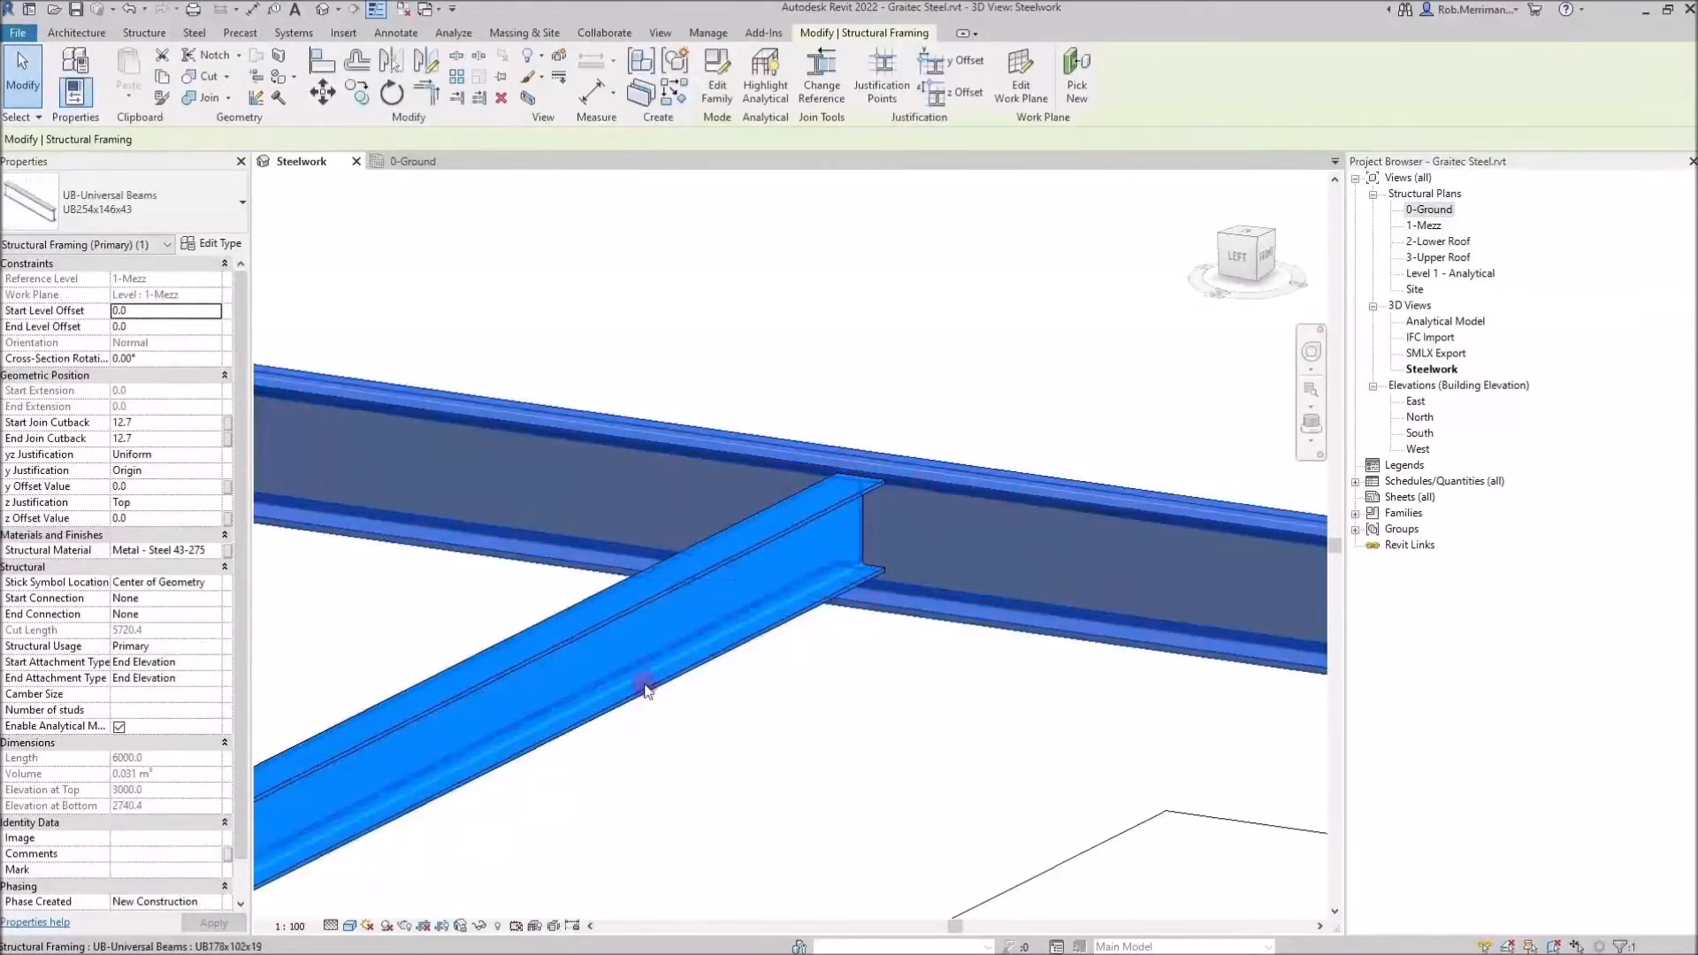
left_click(784, 807)
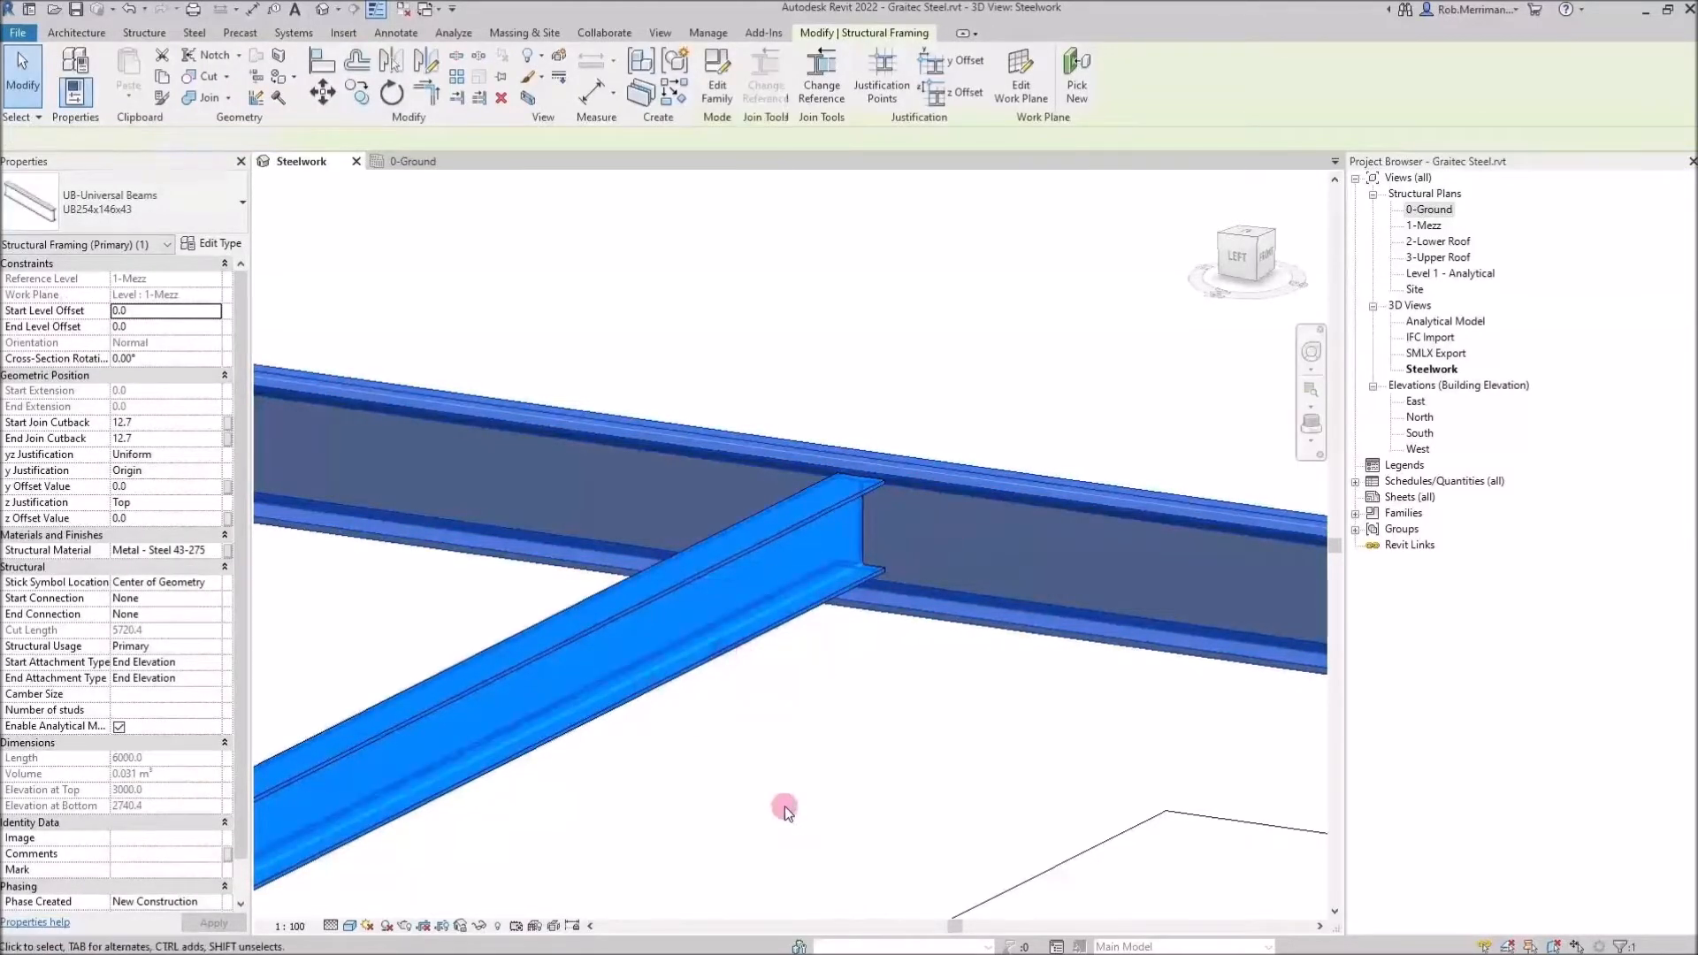
left_click(146, 37)
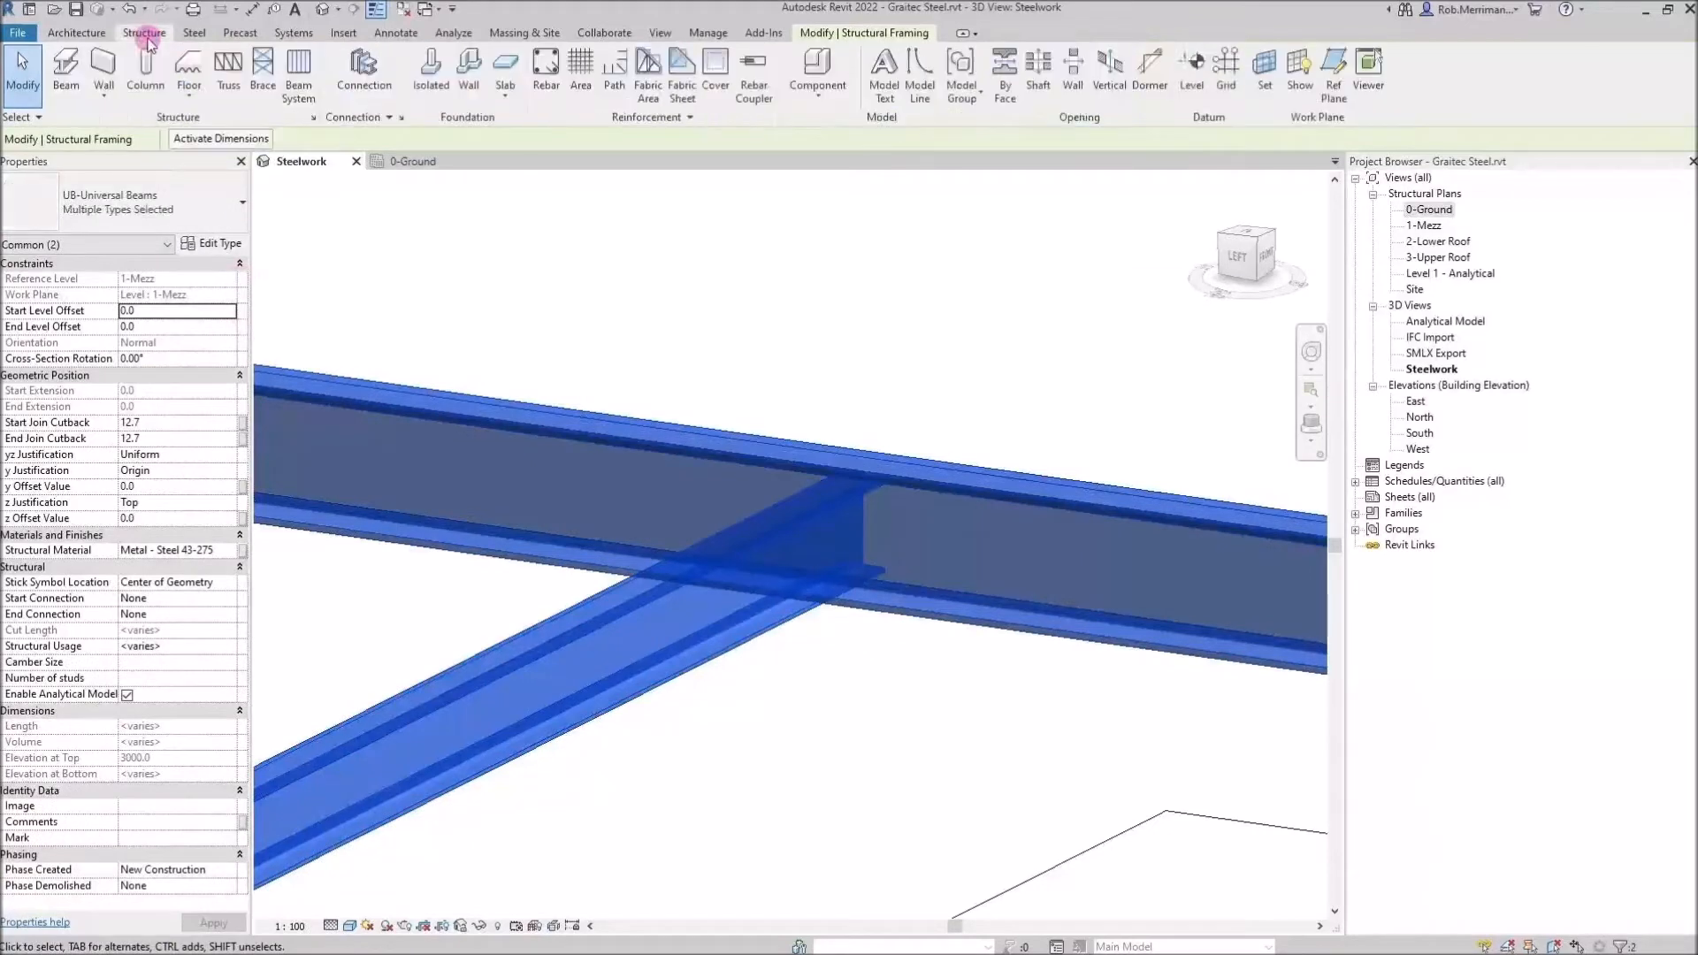
left_click(195, 33)
left_click(103, 67)
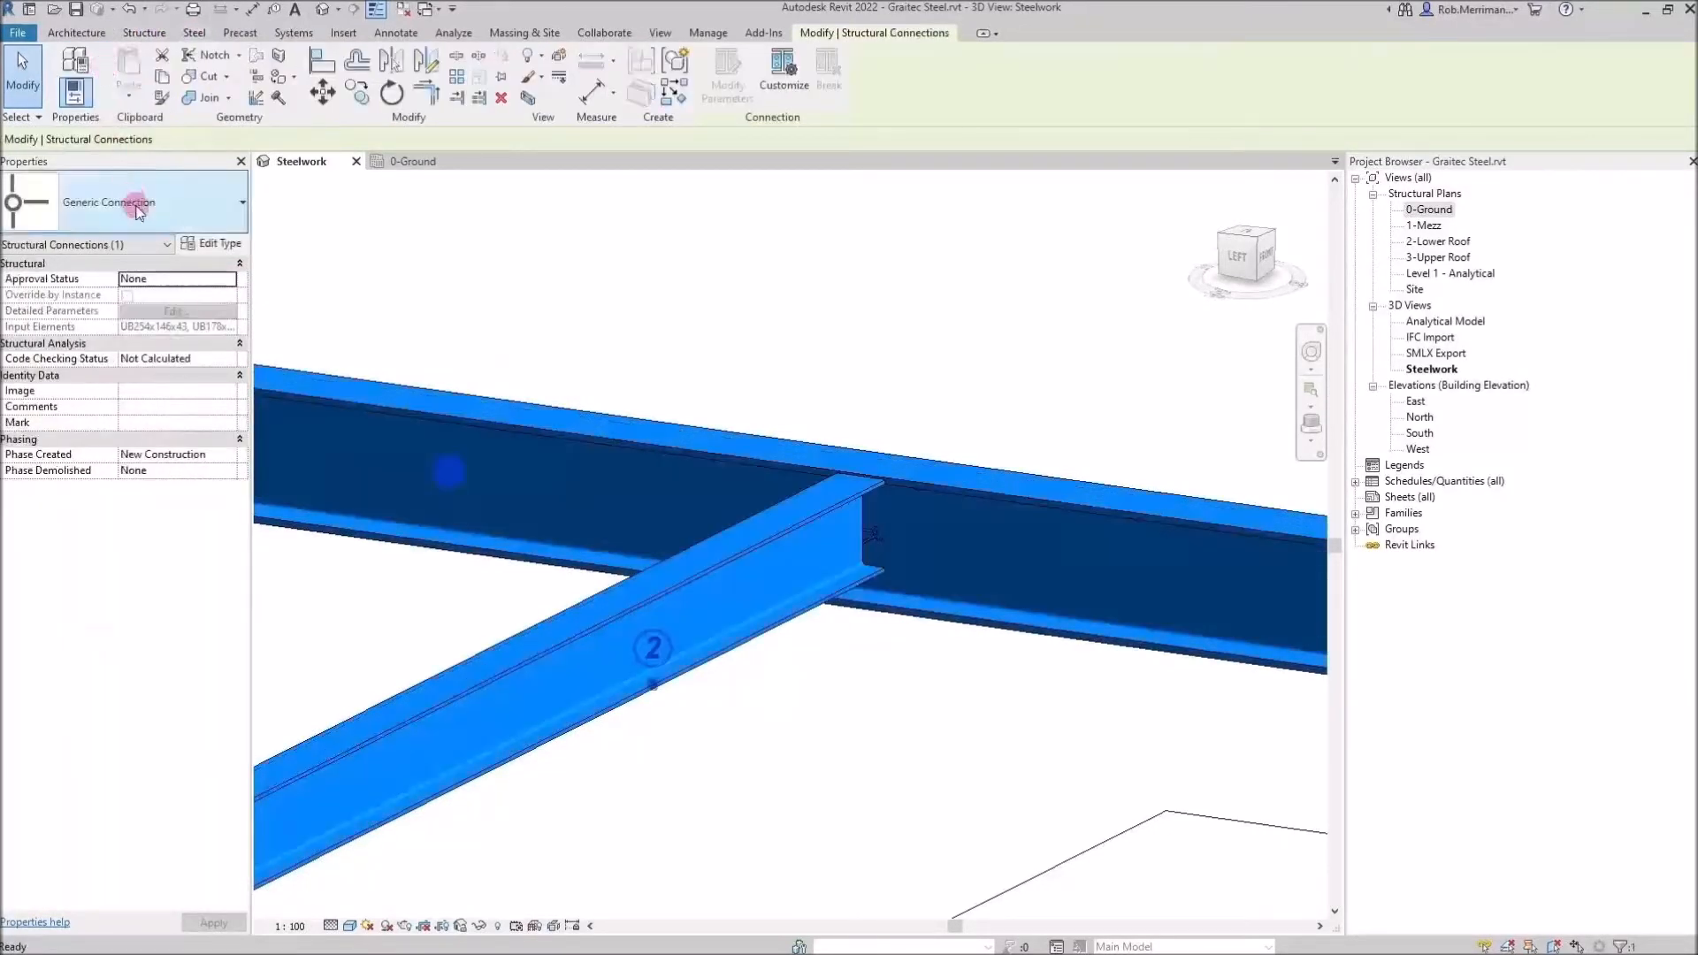
Change the new beam connection's type to Shear plate
left_click(137, 209)
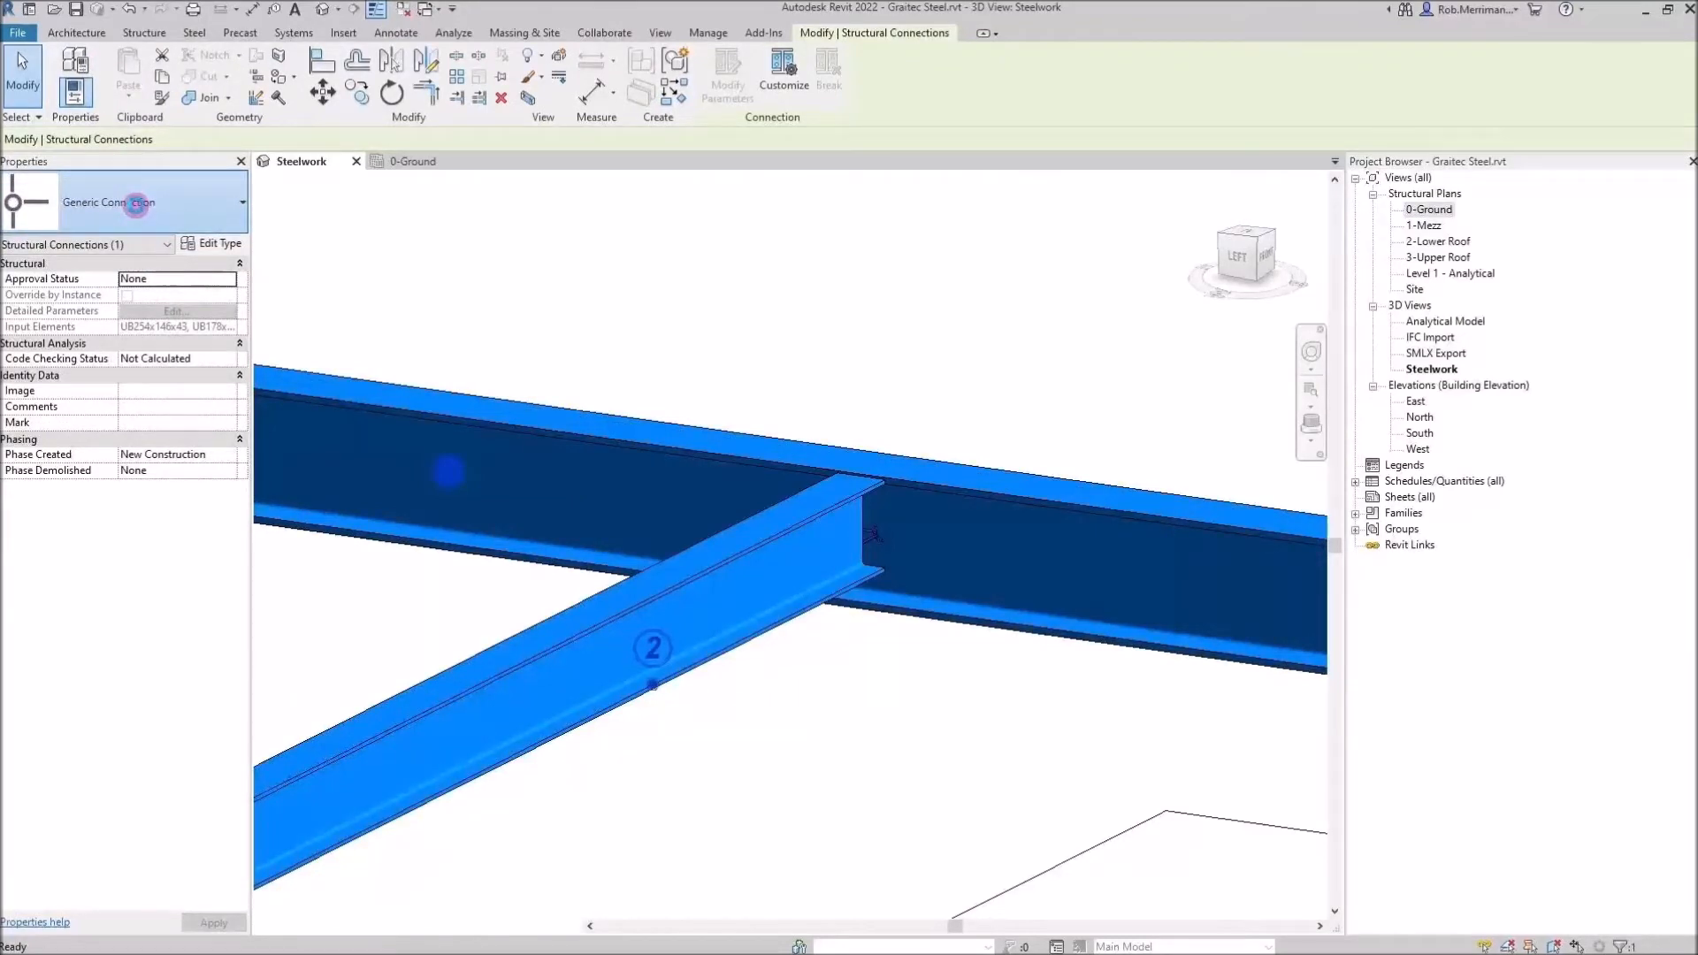
scroll(171, 431, "down", 5)
scroll(170, 431, "down", 3)
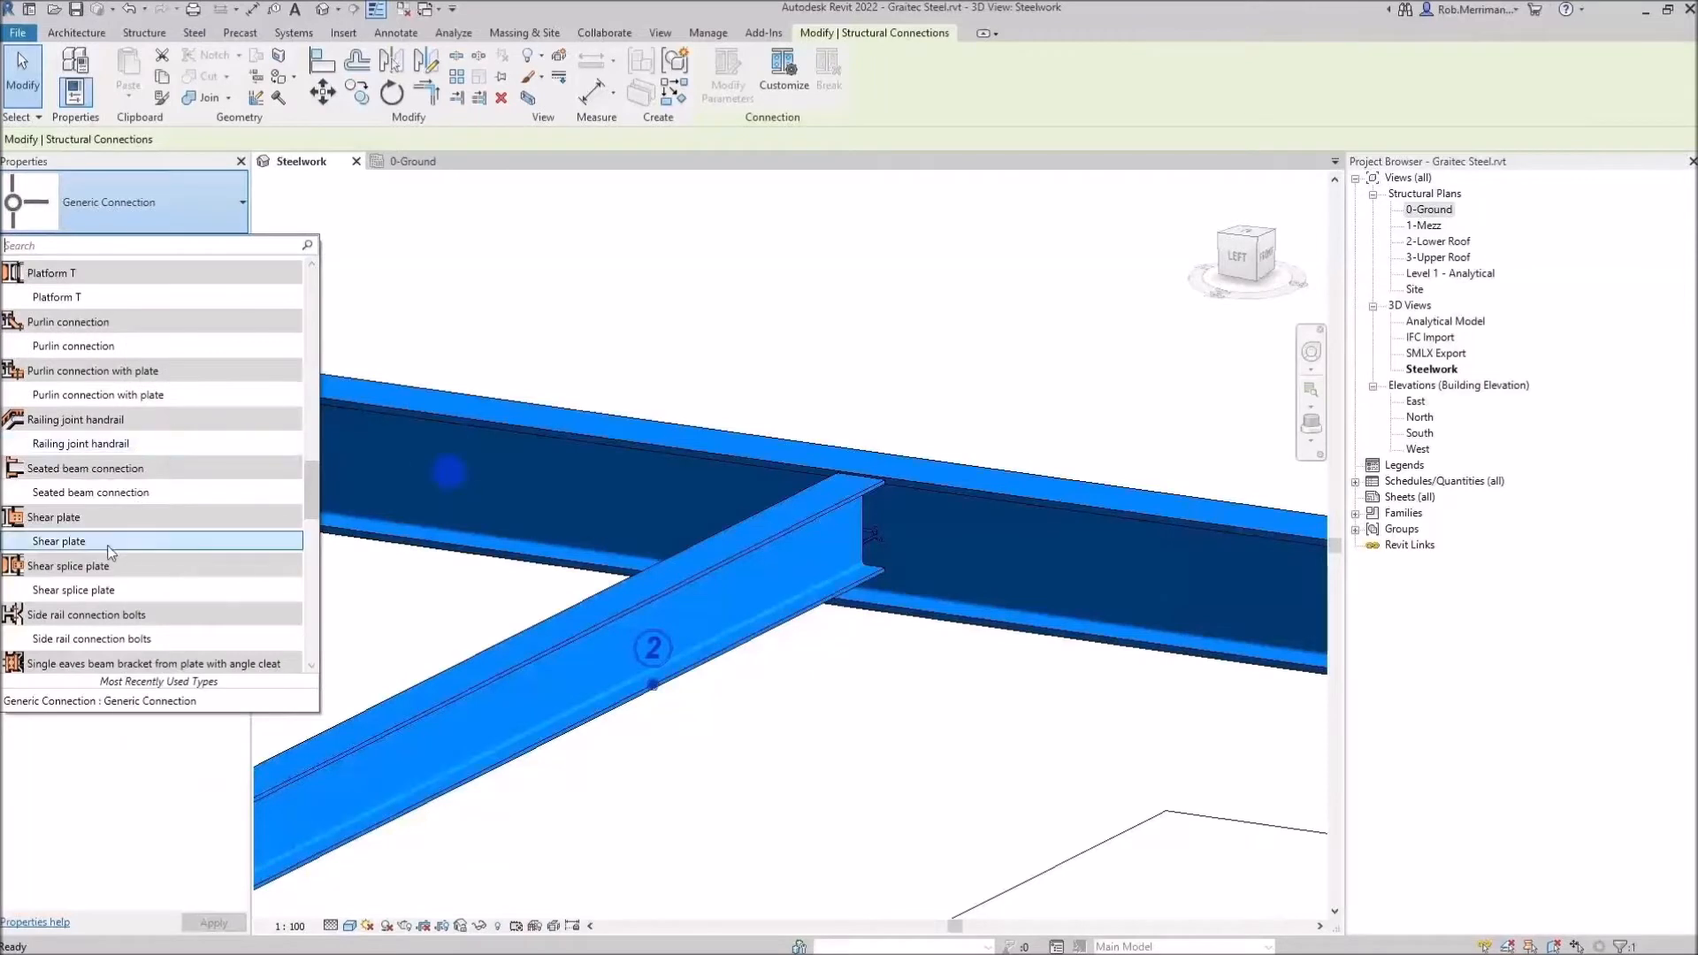
mouse_move(94, 546)
left_click(95, 542)
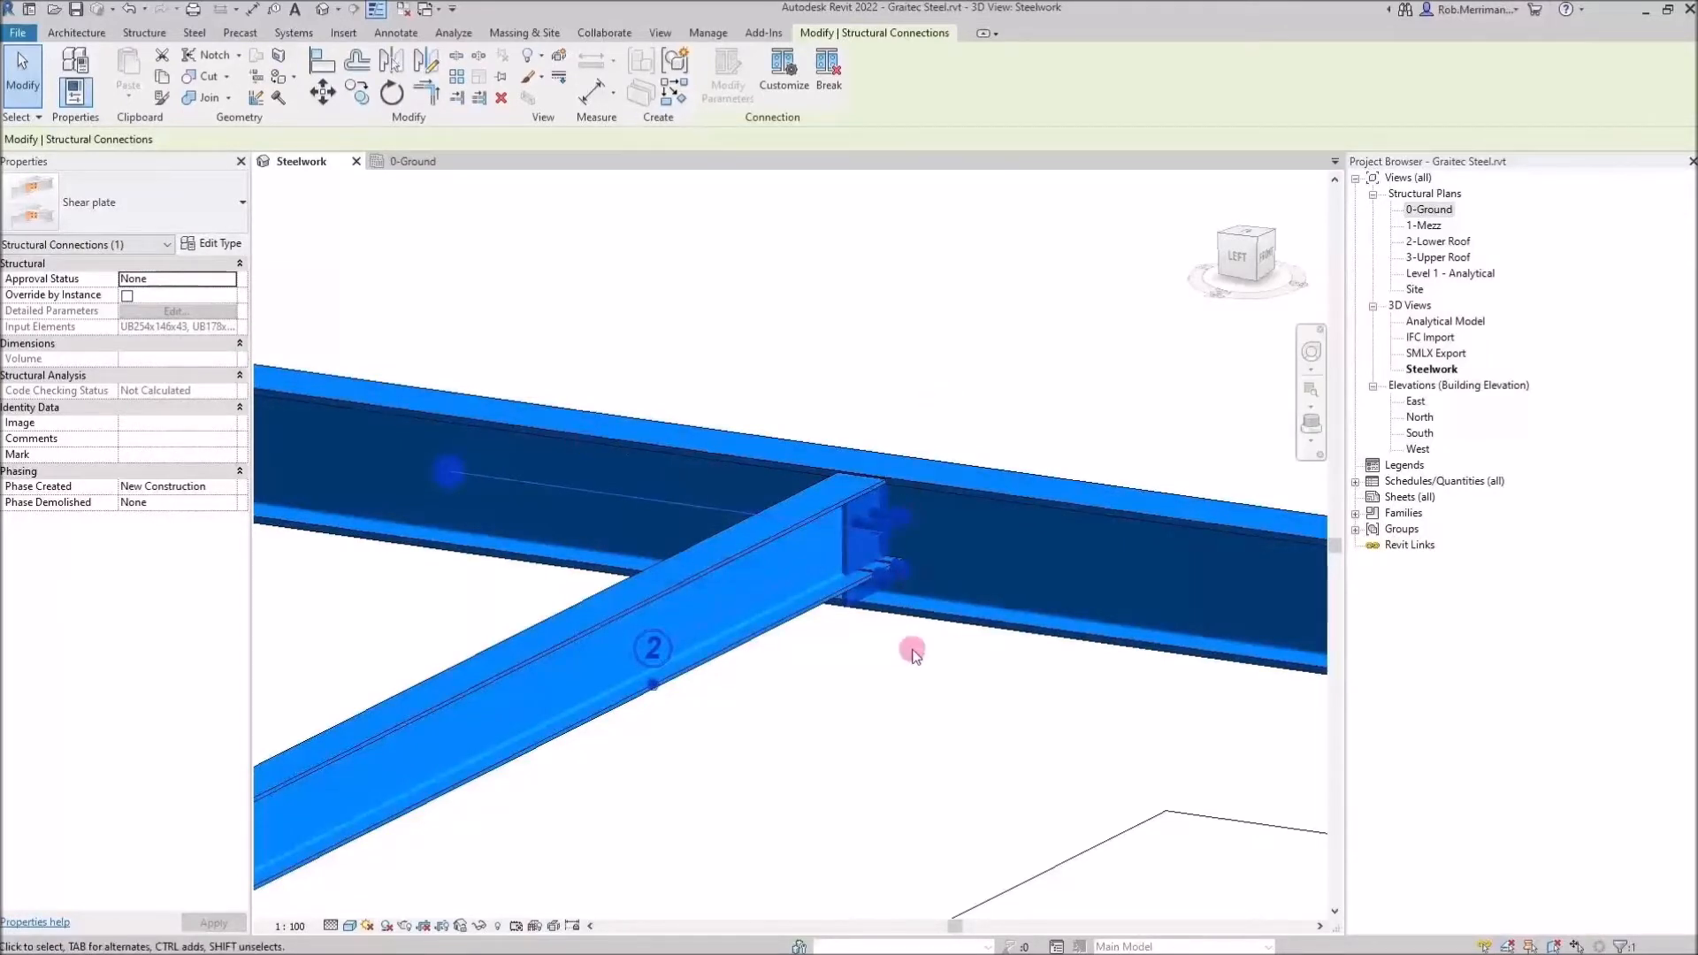
Select the shear plate connection and duplicate its type as Fin plate 1
left_click(963, 652)
scroll(922, 721, "up", 3)
middle_click_drag(919, 721, 895, 739, "shift")
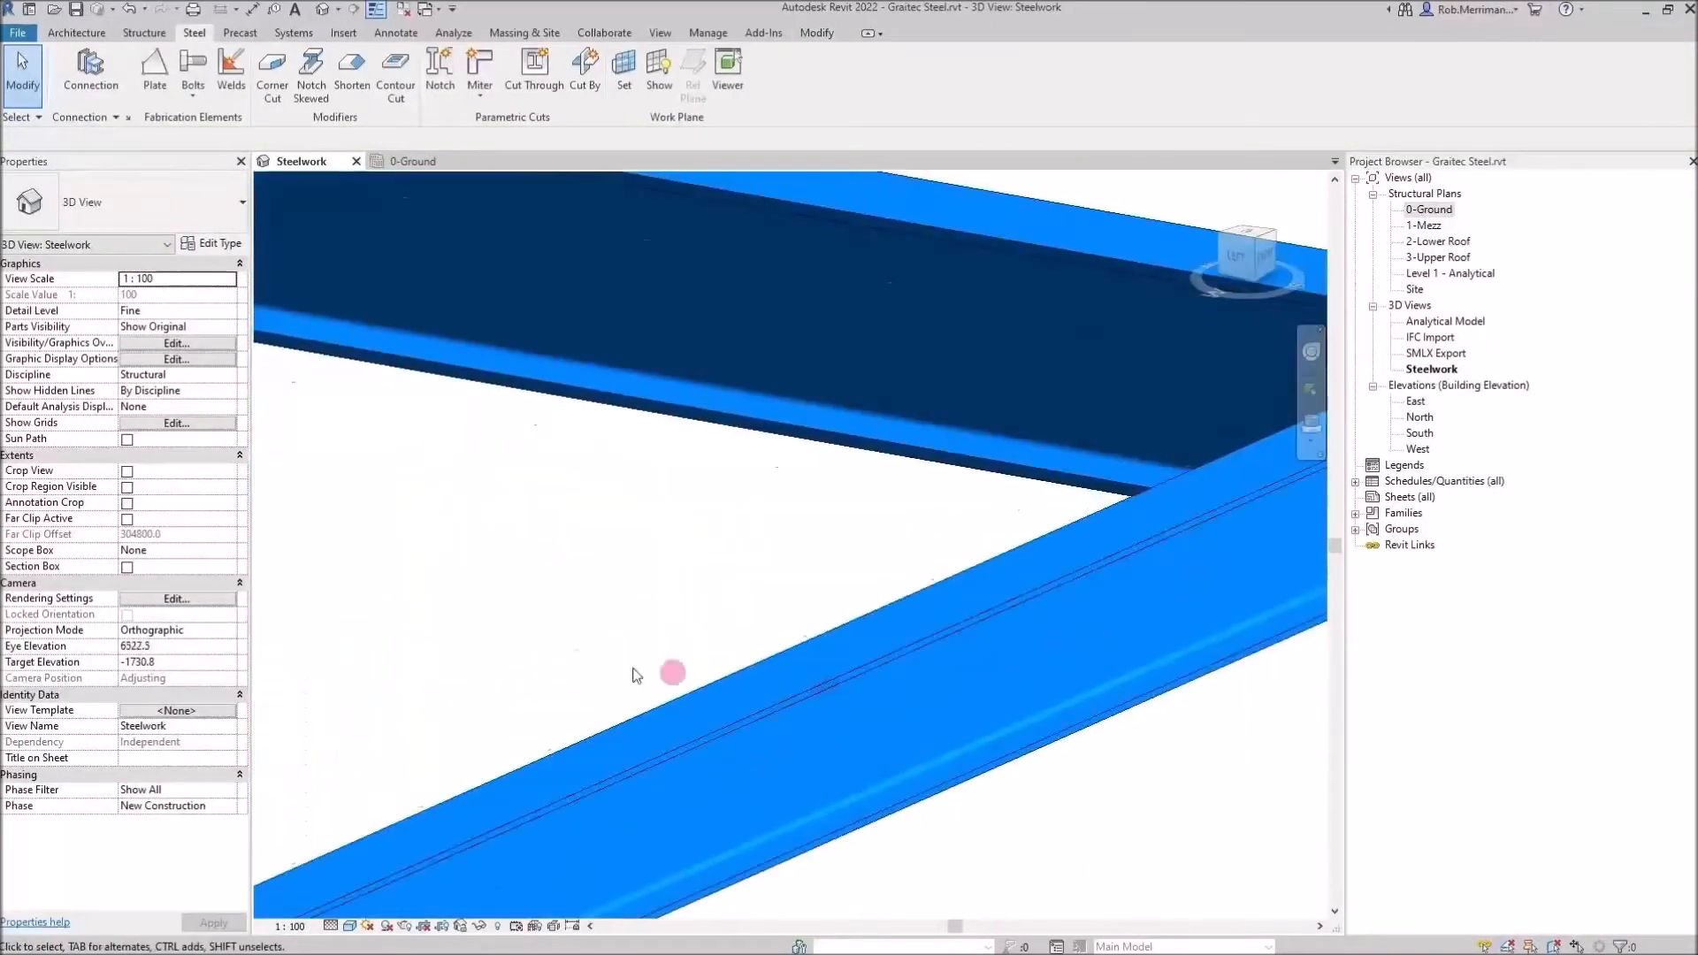
scroll(632, 672, "down", 3)
middle_click_drag(1191, 580, 946, 605)
scroll(946, 606, "up", 3)
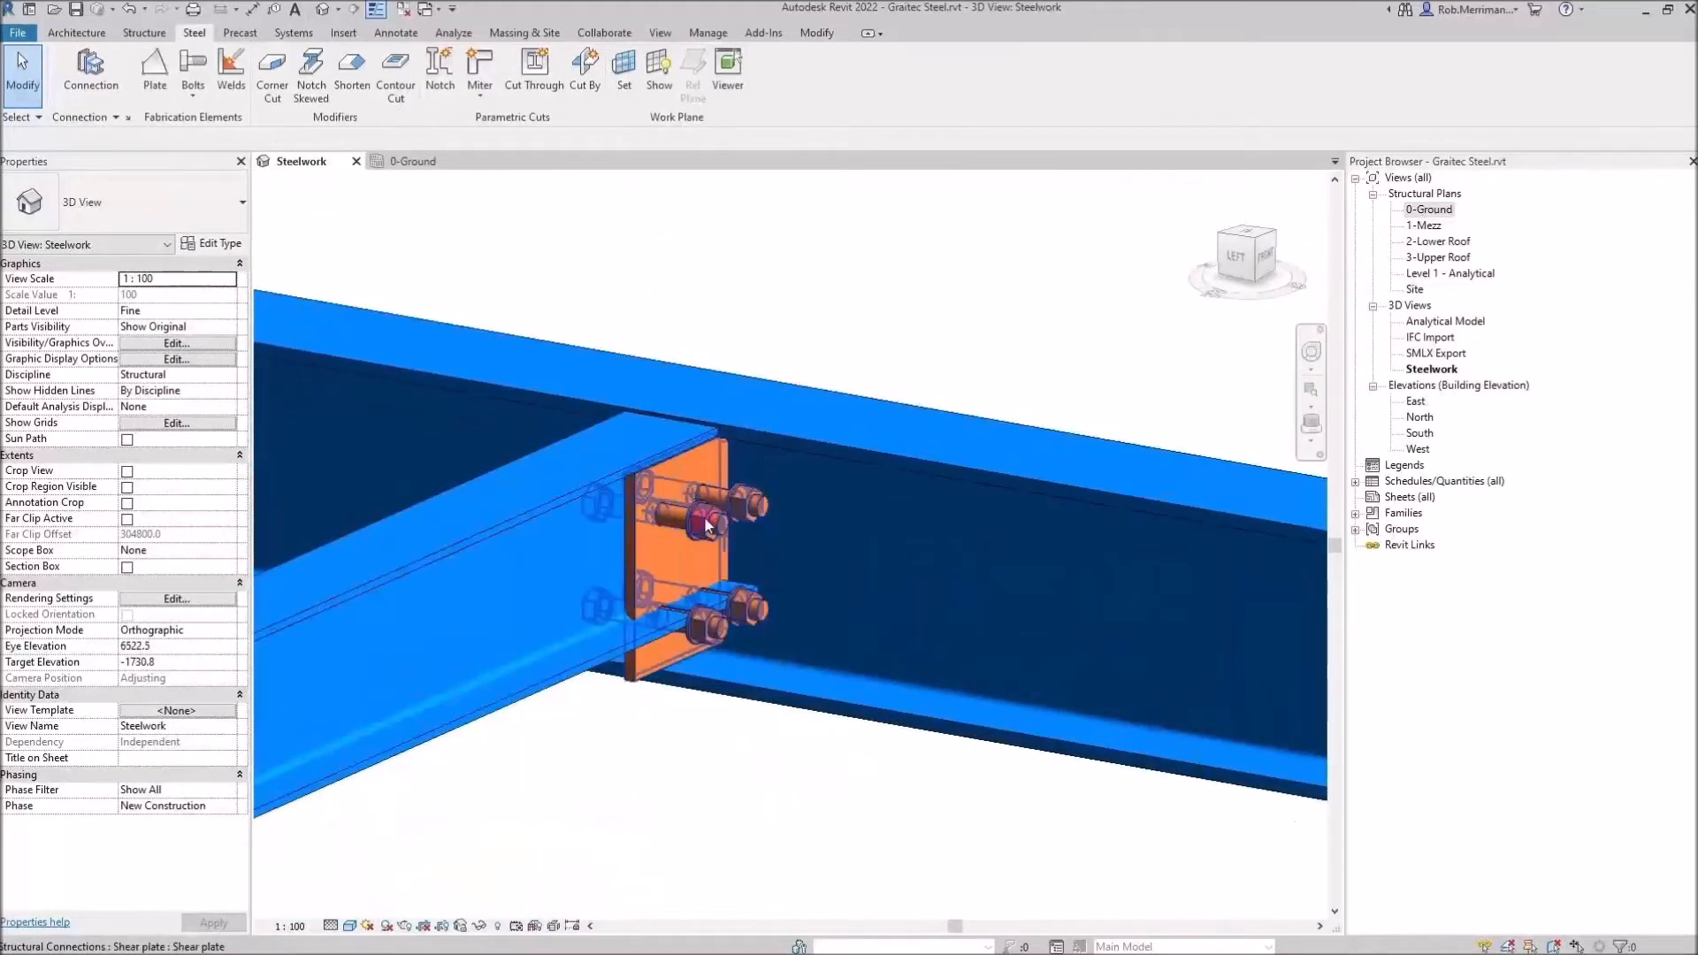
left_click(873, 534)
left_click(212, 244)
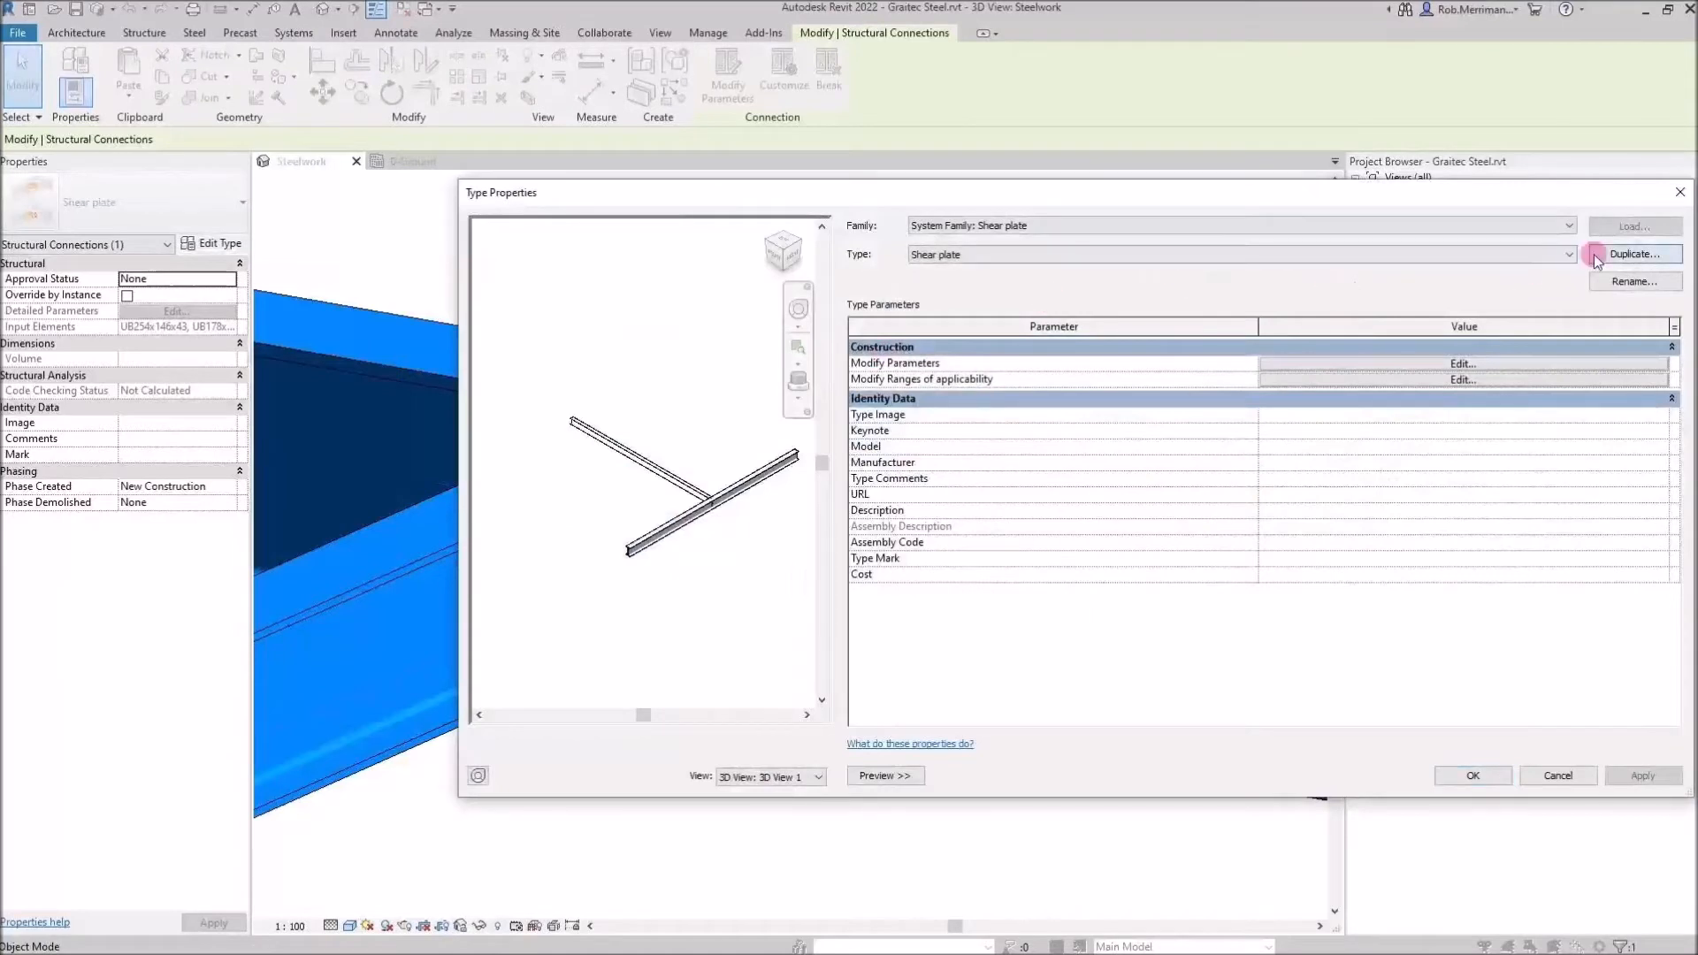
left_click(1633, 254)
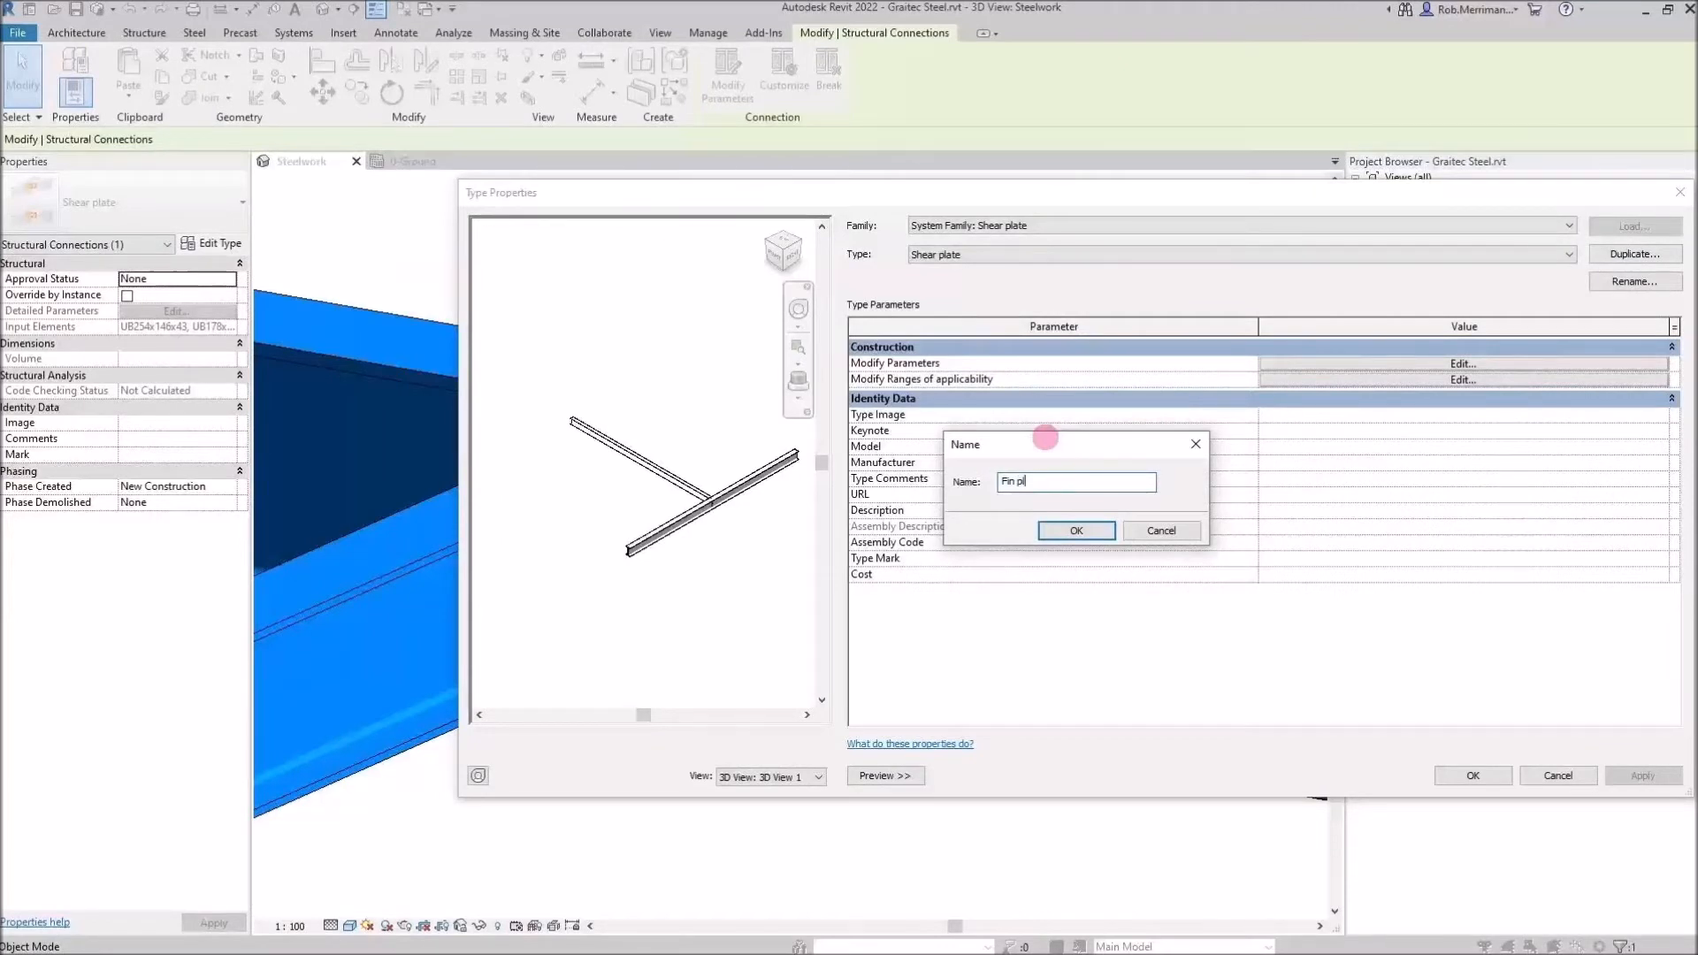
left_click(1073, 530)
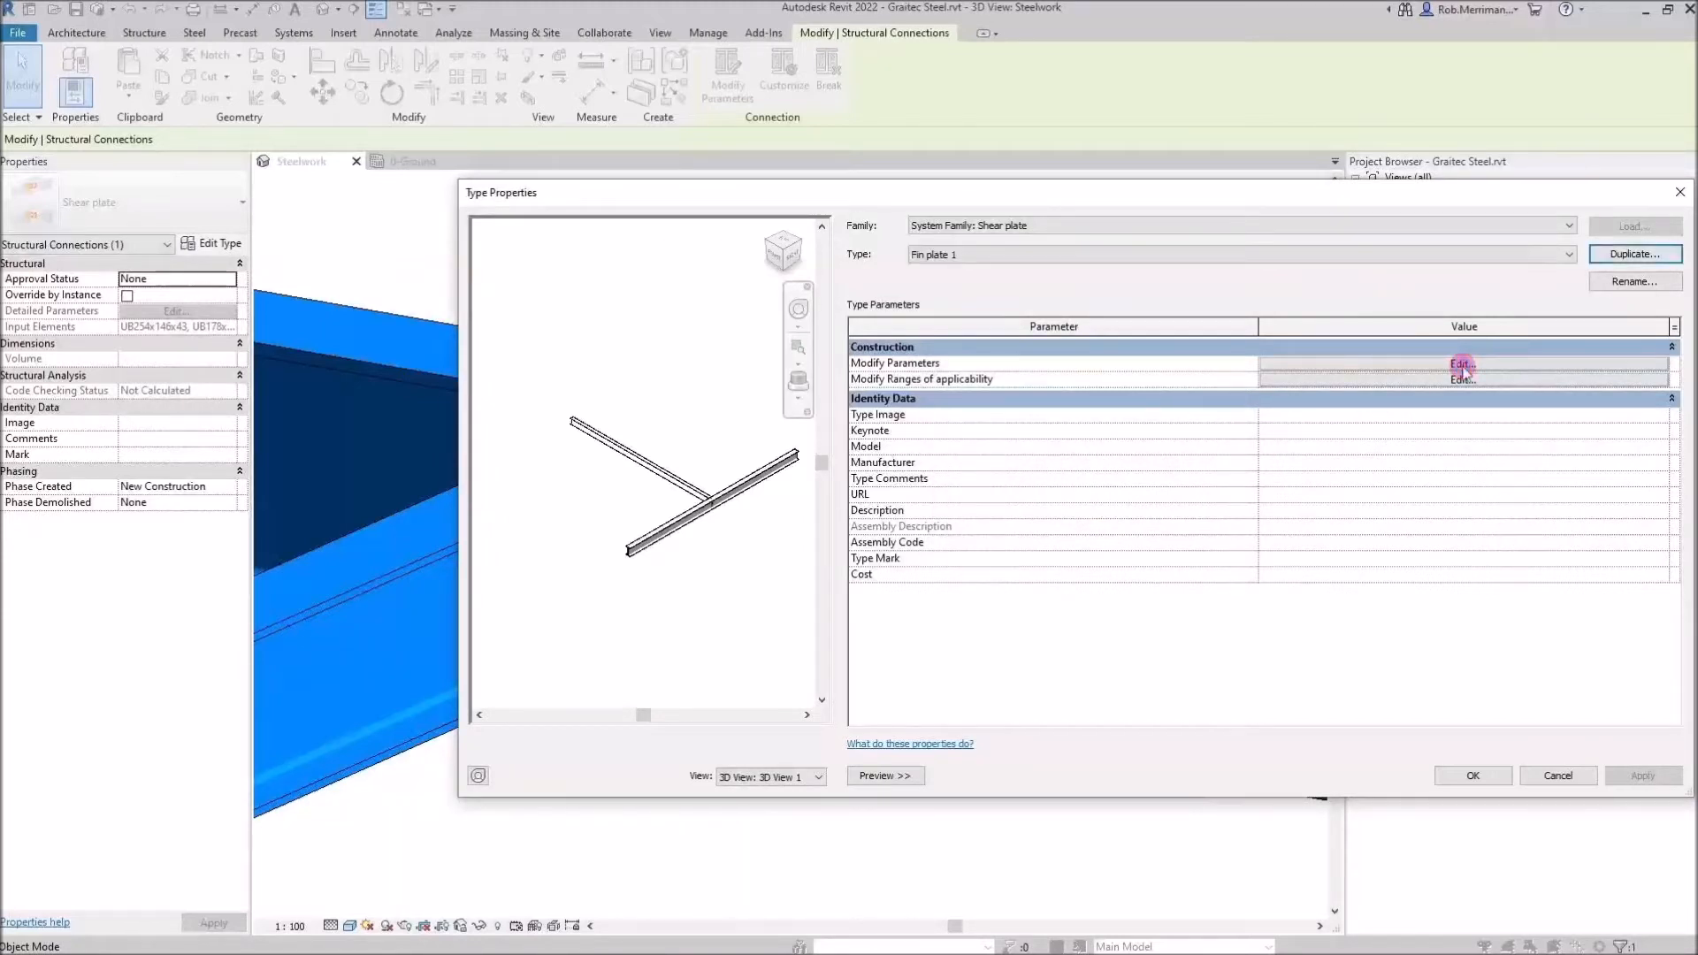
Open the Fin plate 1 connection parameters and examine the preview and the plate and bolt categories
left_click(1462, 364)
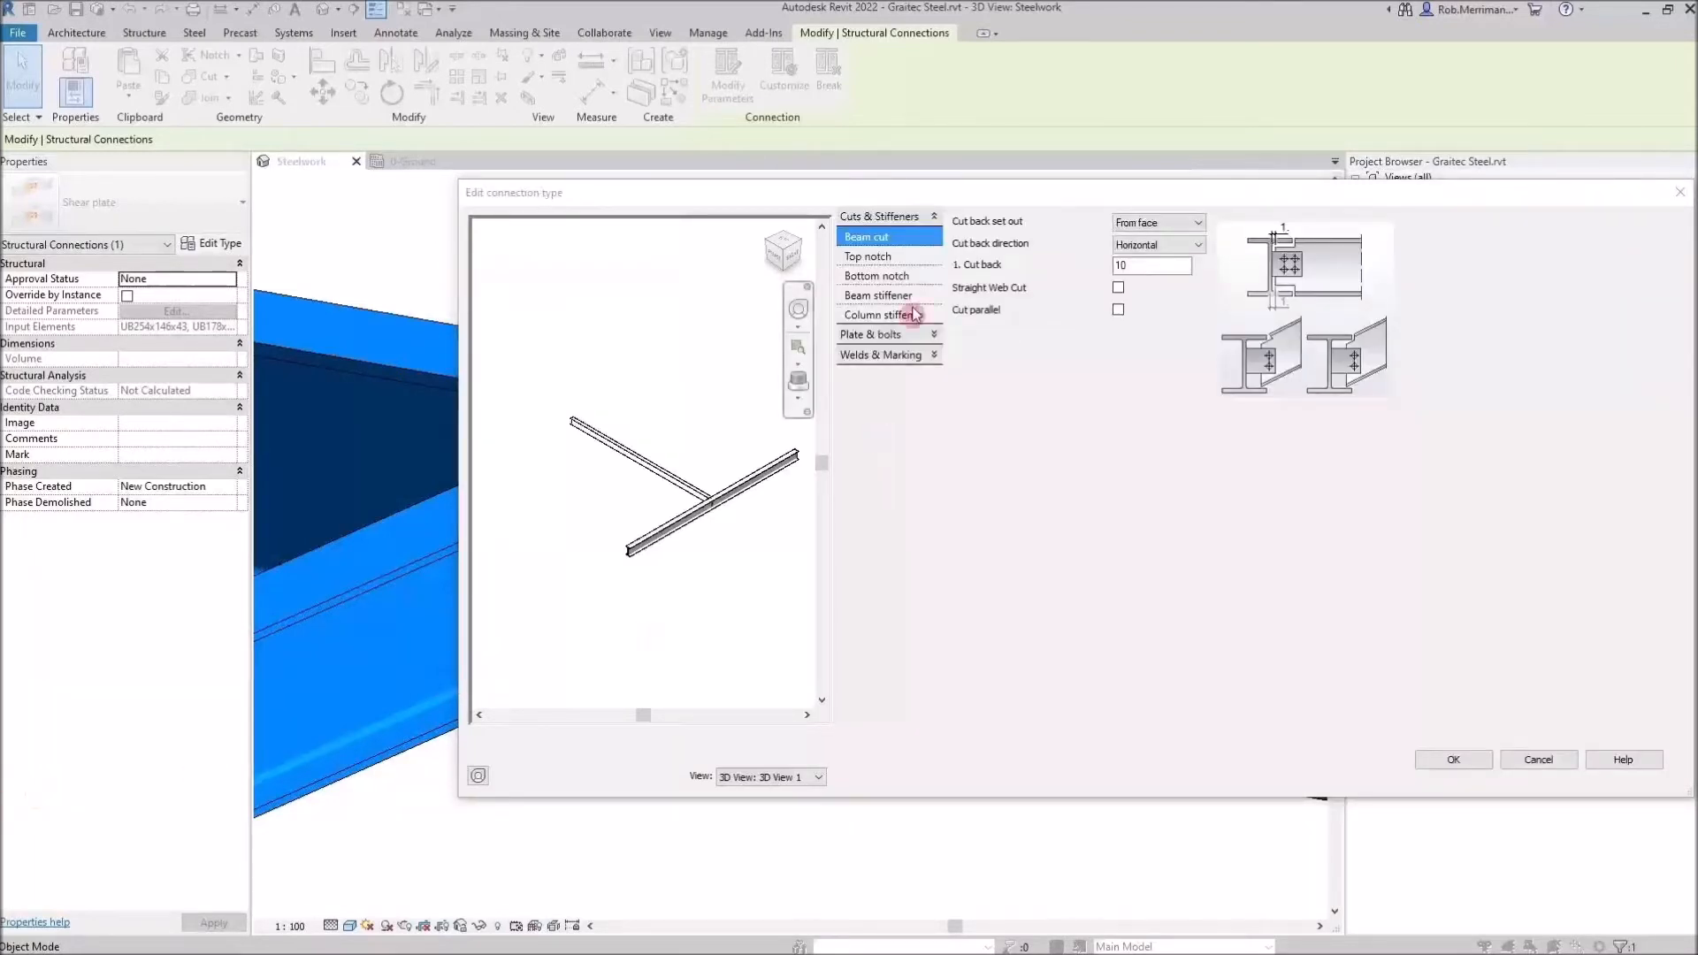
left_click_drag(567, 458, 657, 492)
scroll(679, 489, "up", 4)
middle_click_drag(767, 531, 629, 440, "shift")
middle_click_drag(658, 554, 796, 495)
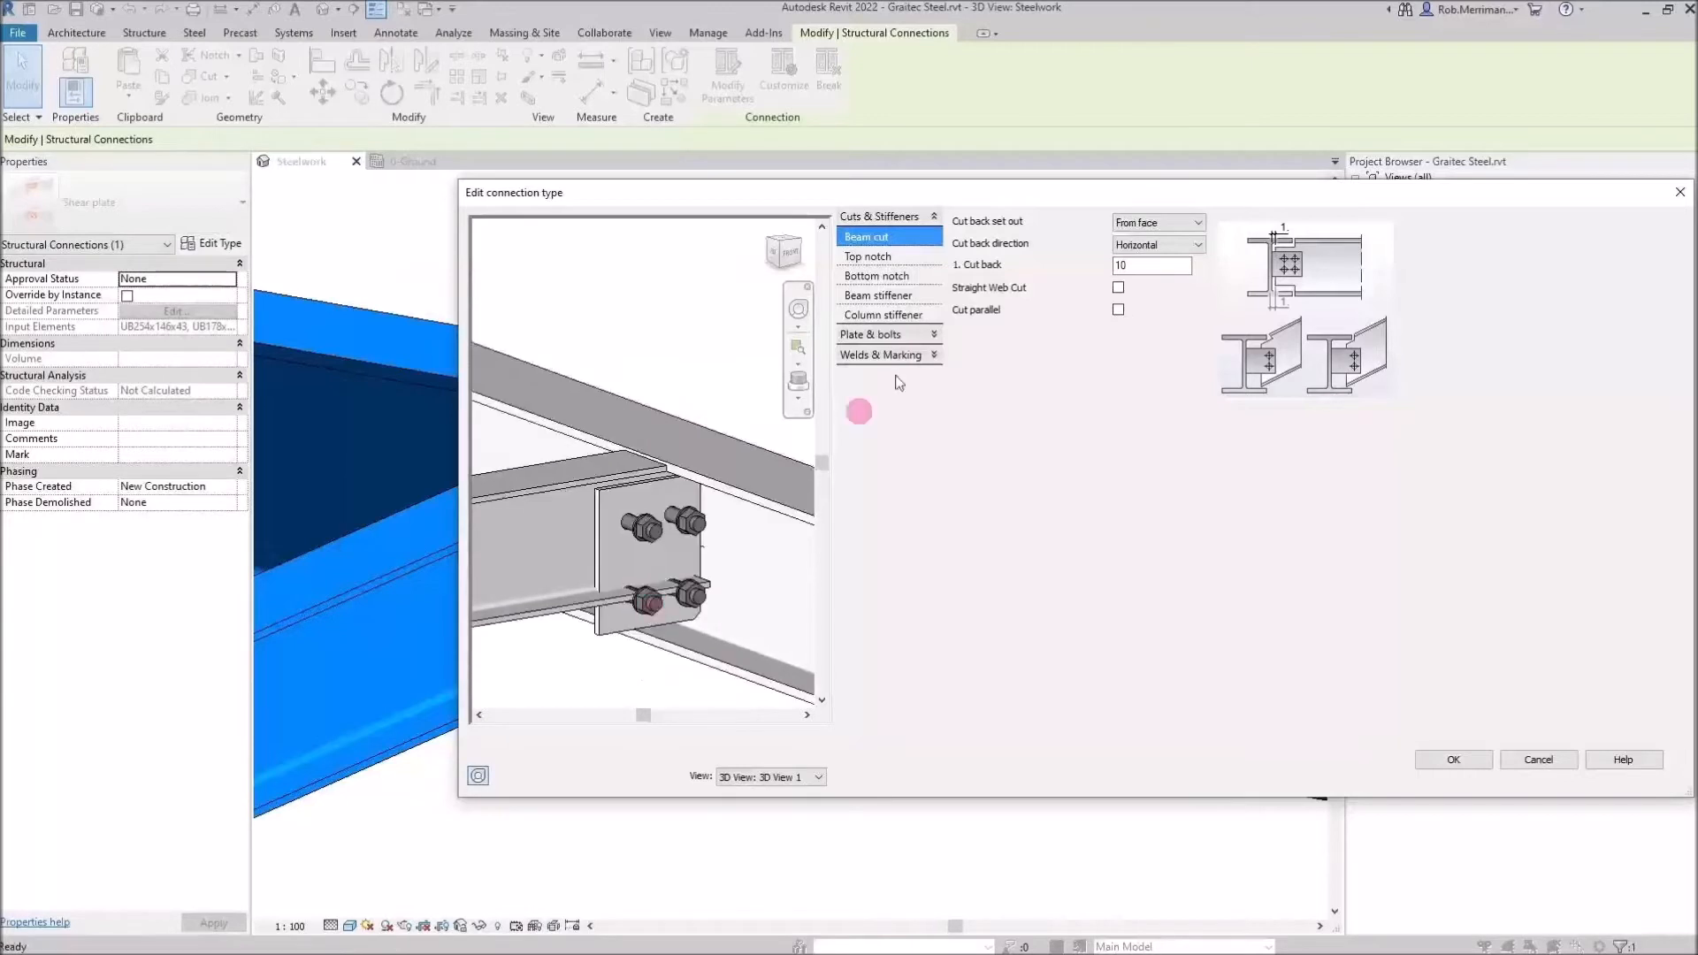
left_click(933, 335)
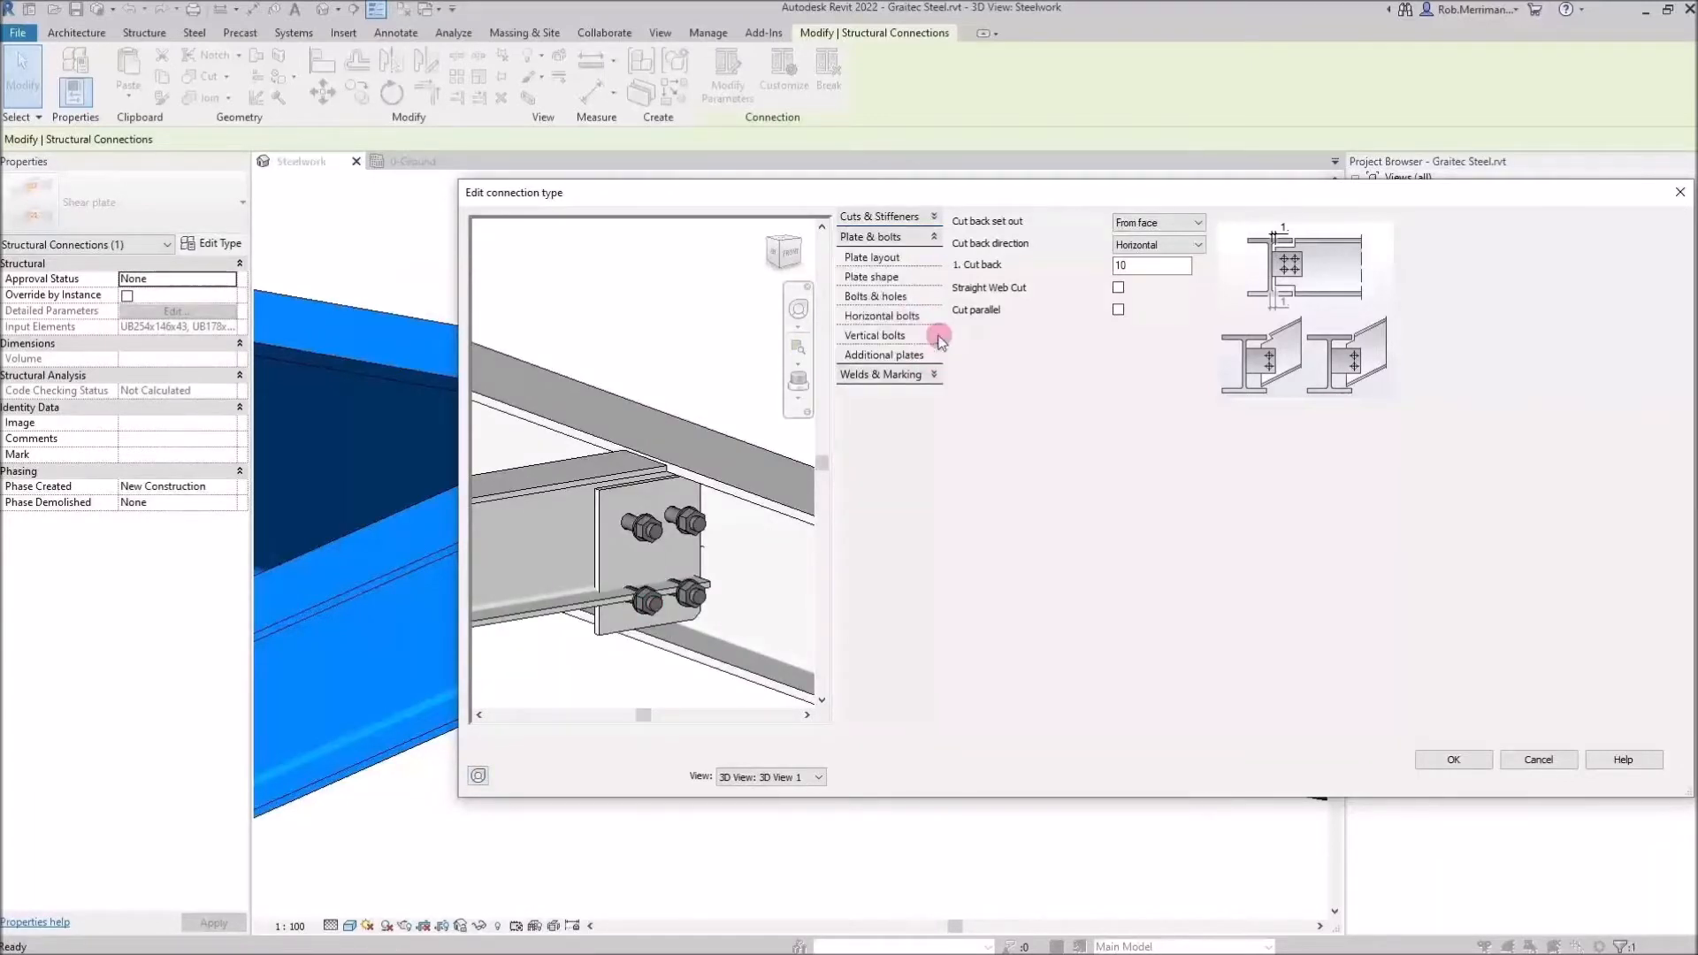
left_click(888, 257)
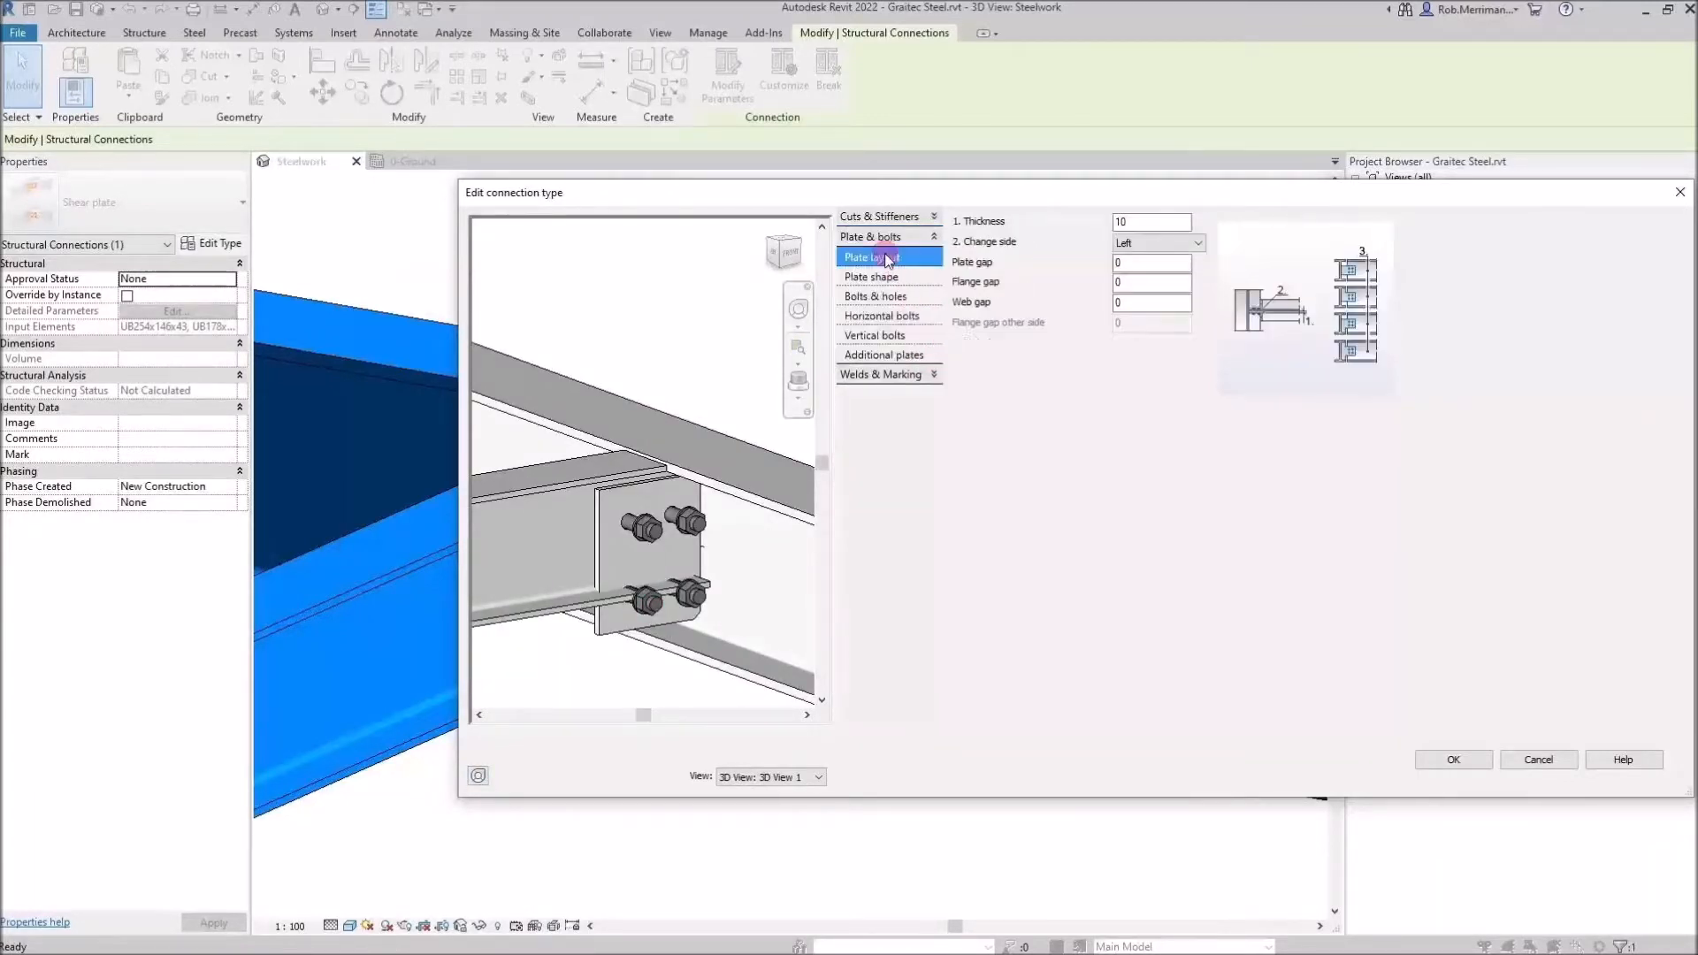
left_click(887, 299)
Set the horizontal bolts to 1 bolt with an edge distance end of 50
left_click(896, 317)
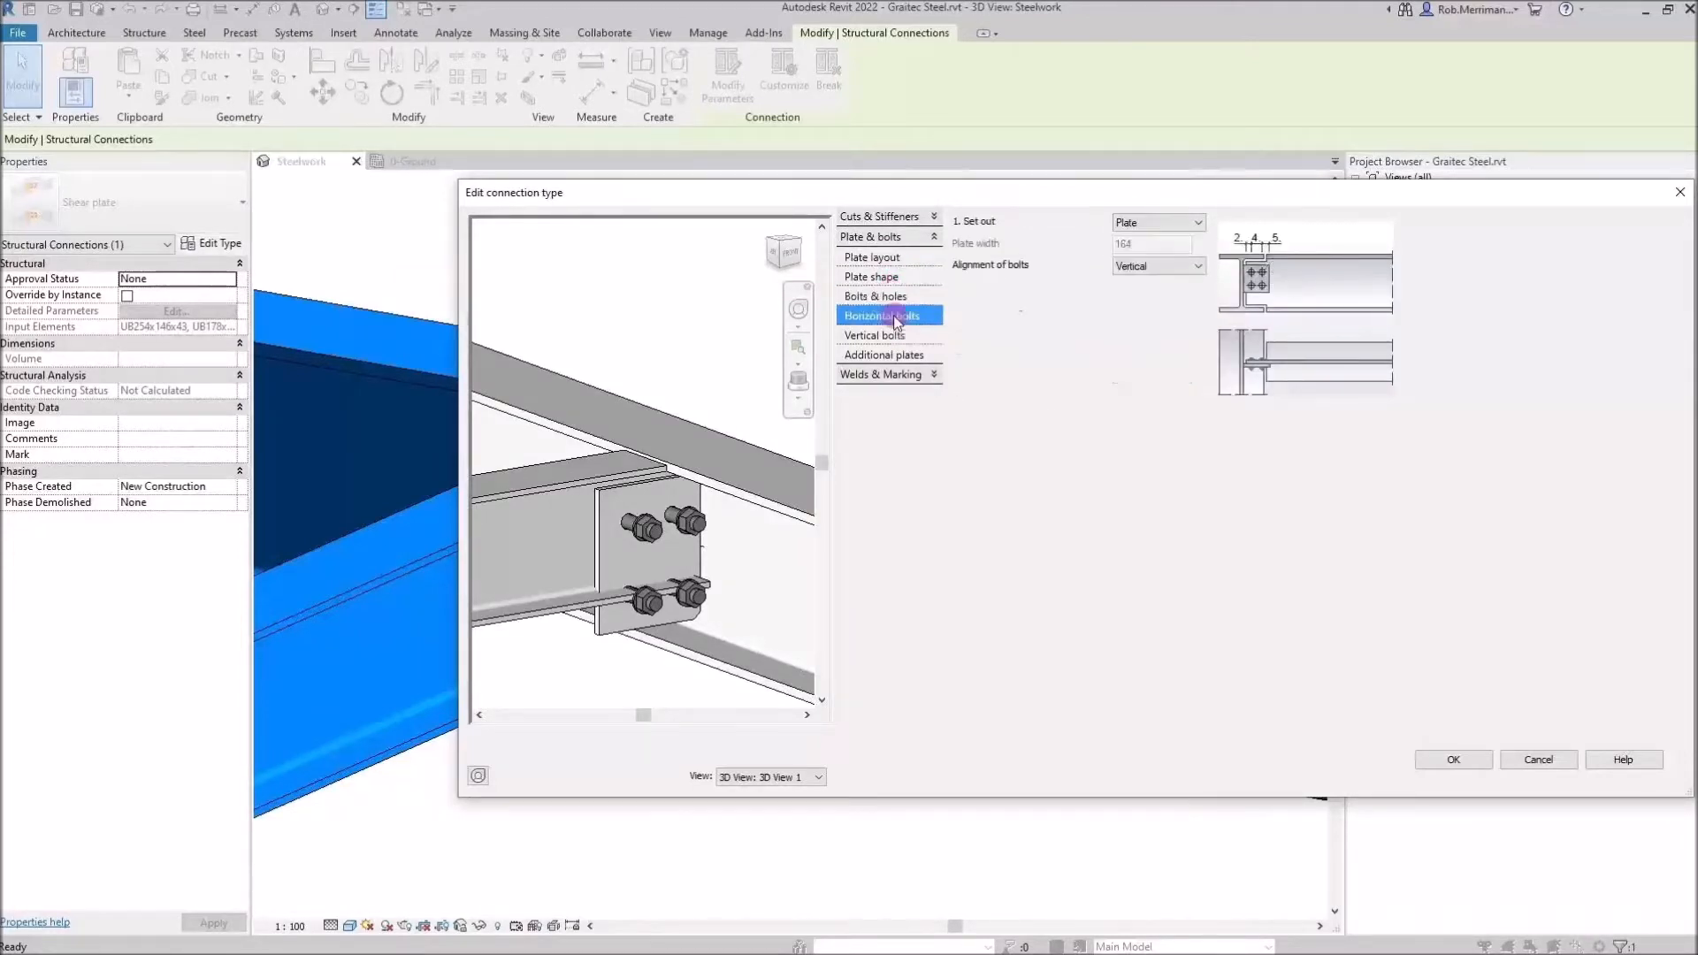
left_click(1123, 309)
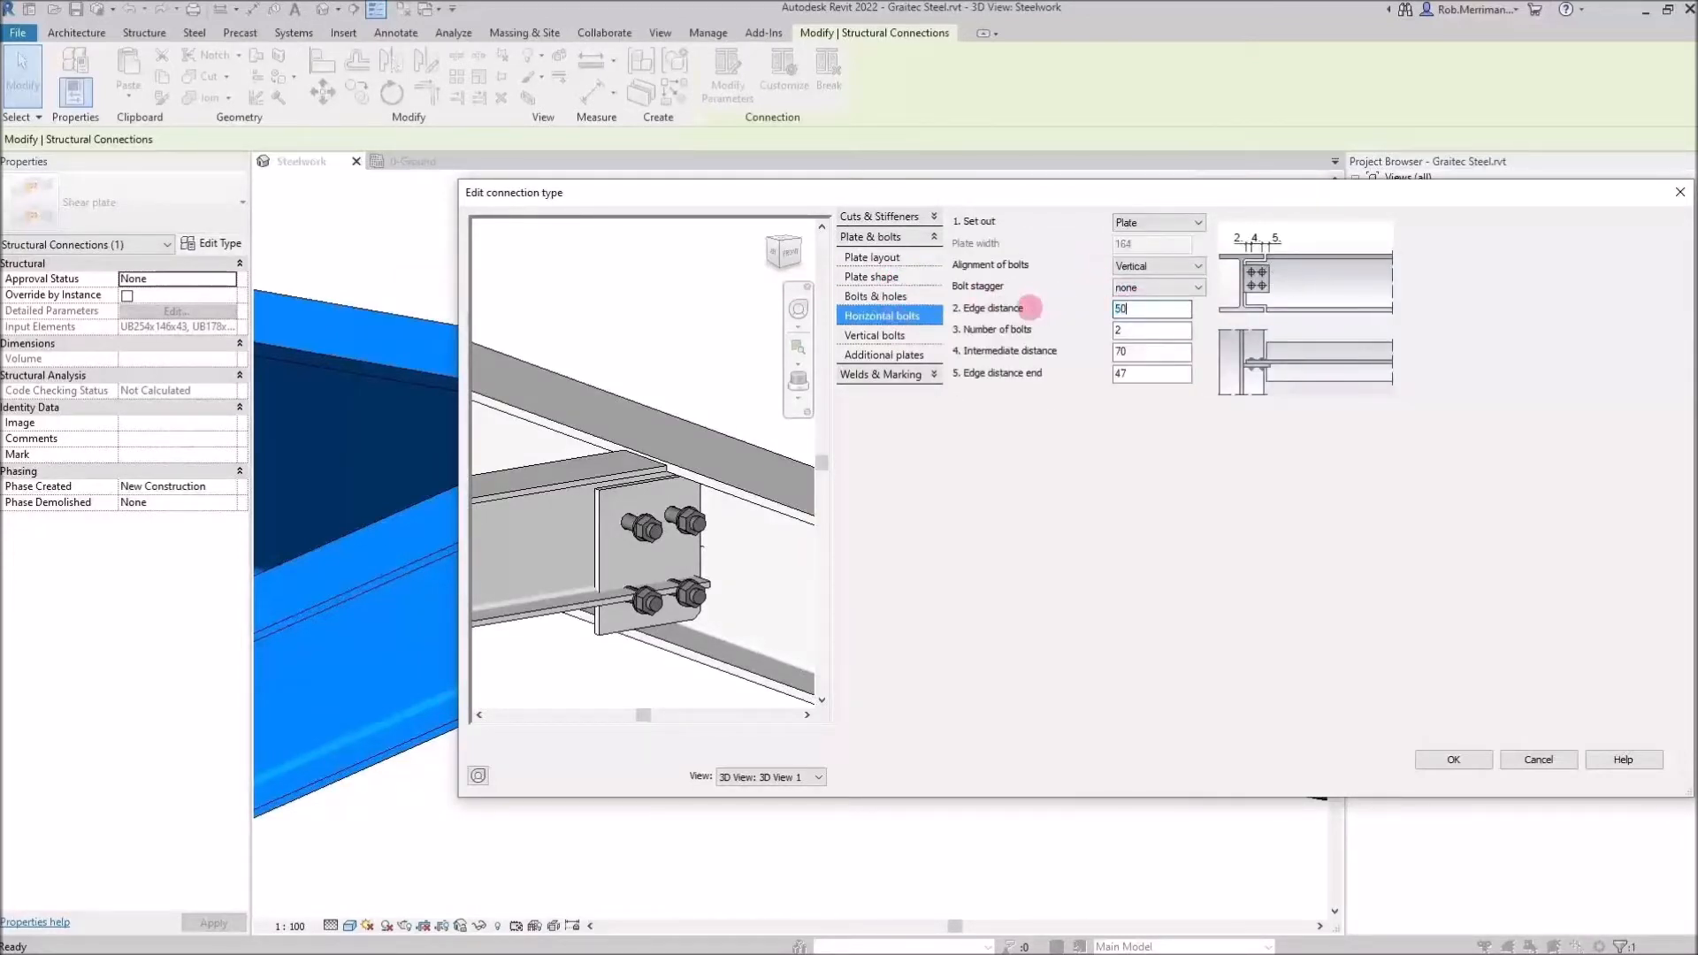
key("Tab")
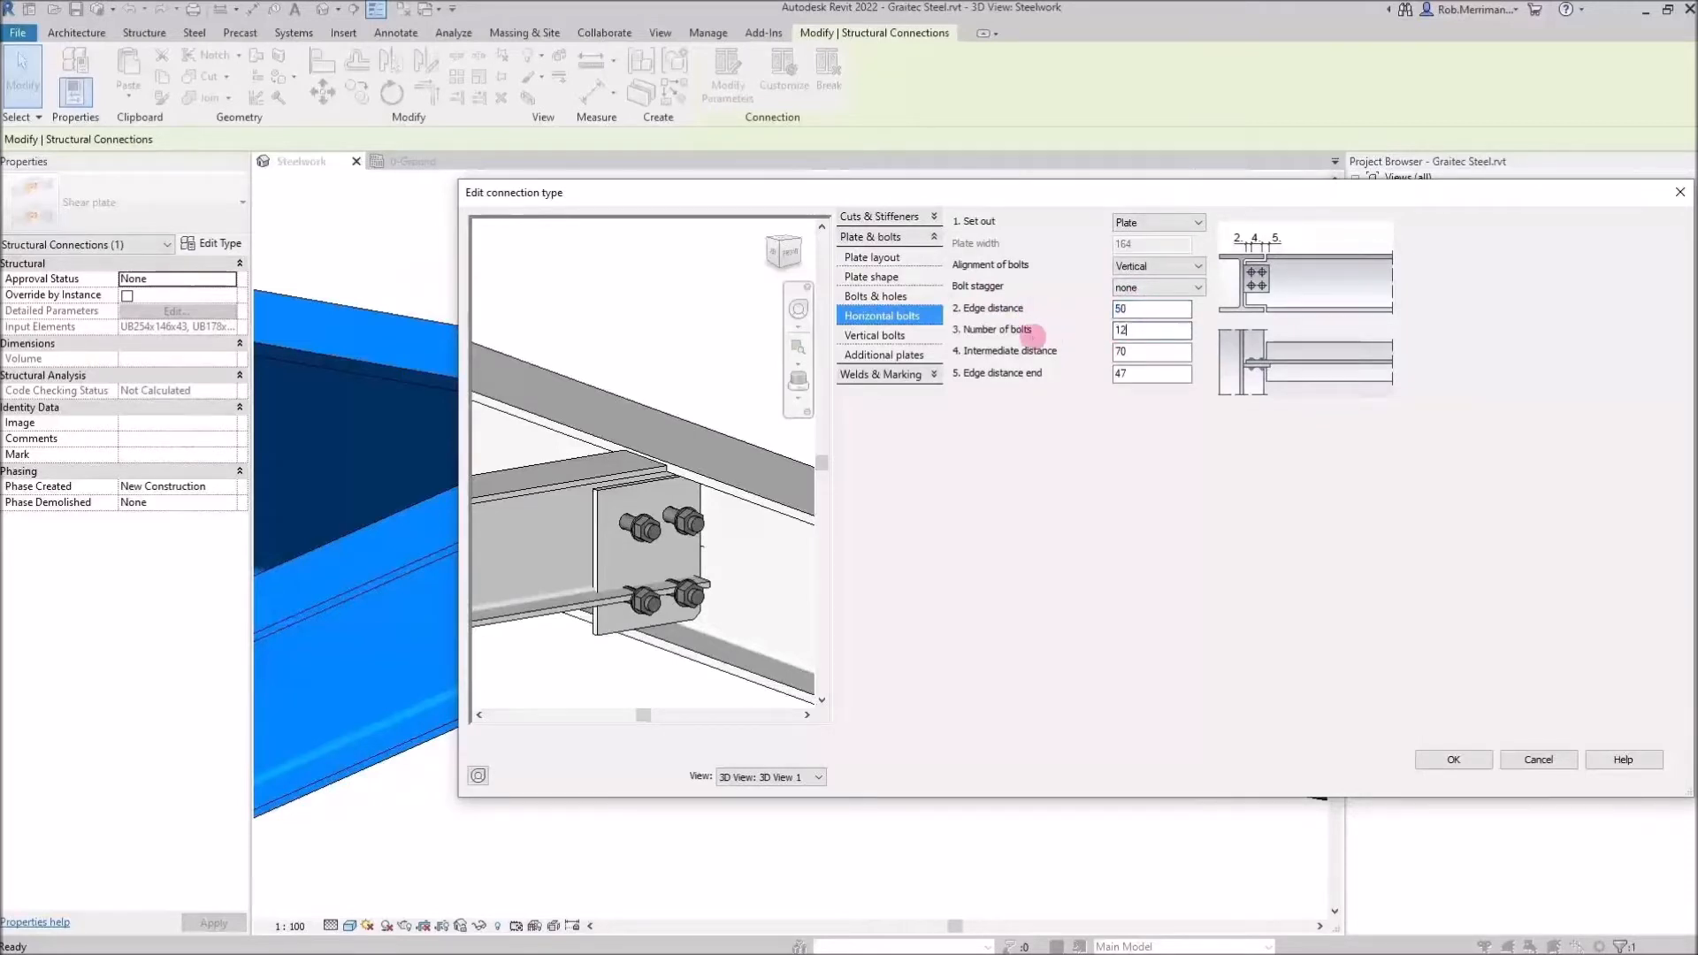
left_click(1163, 359)
left_click(1024, 376)
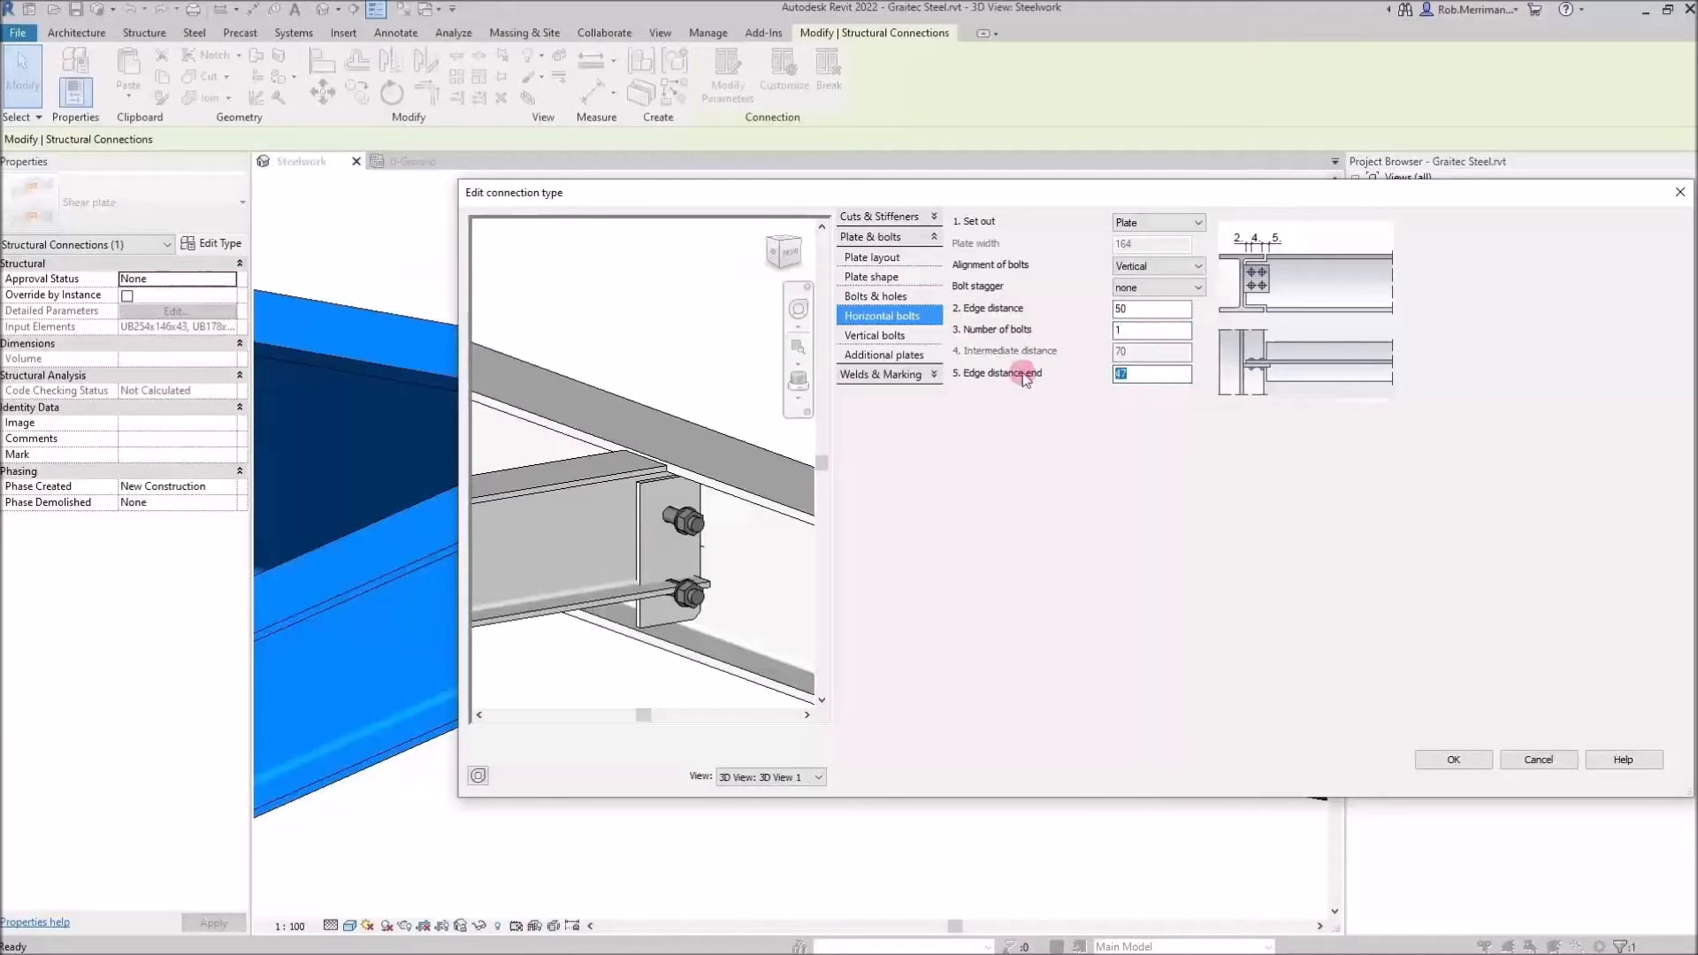
left_click(1156, 310)
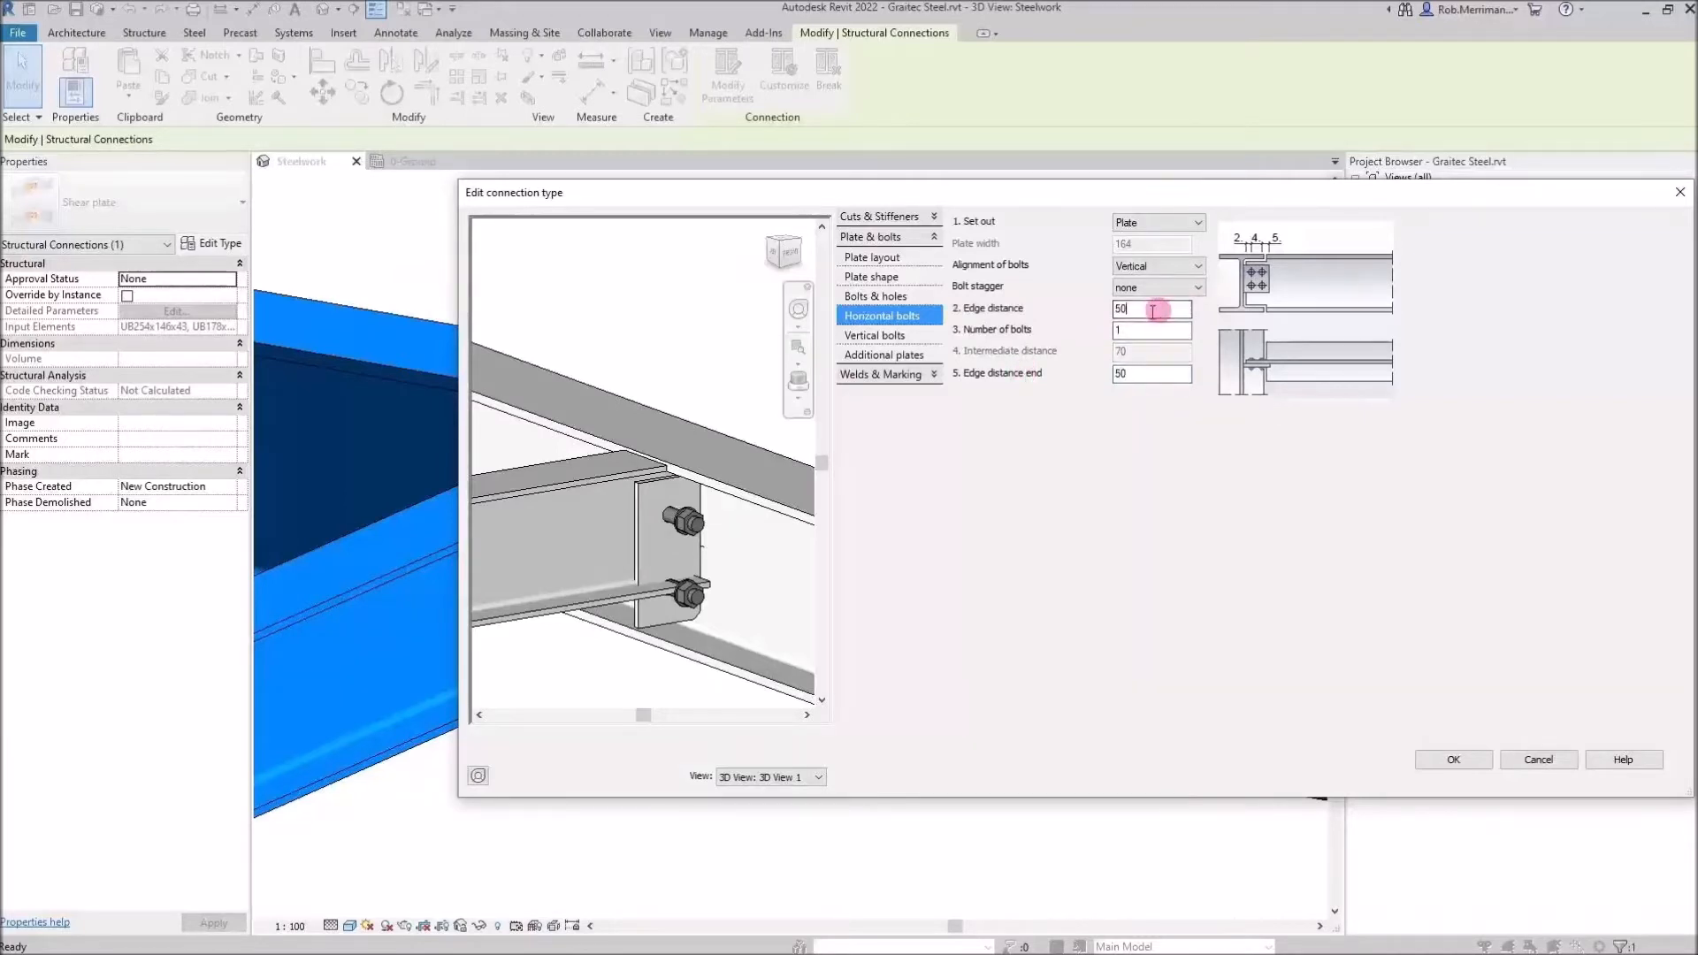
Set the vertical bolts' layout distance to 20, start and end distances to 25, and intermediate distance to 70
left_click(920, 336)
left_click(1165, 267)
left_click(1090, 266)
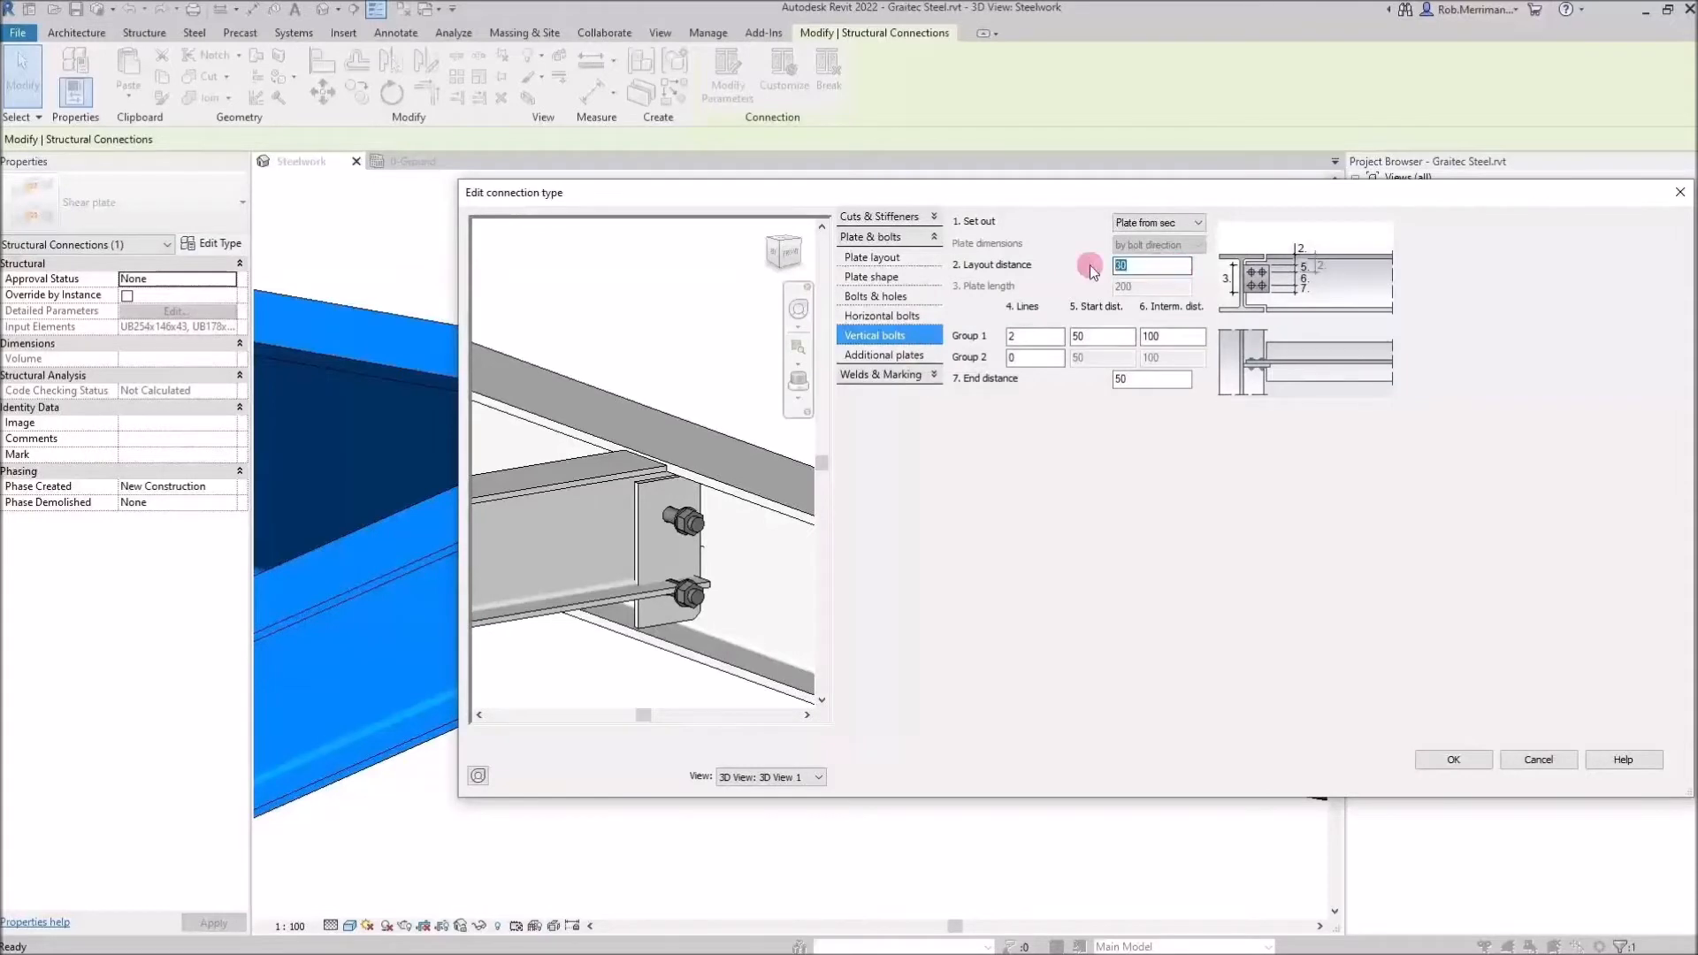
type("20")
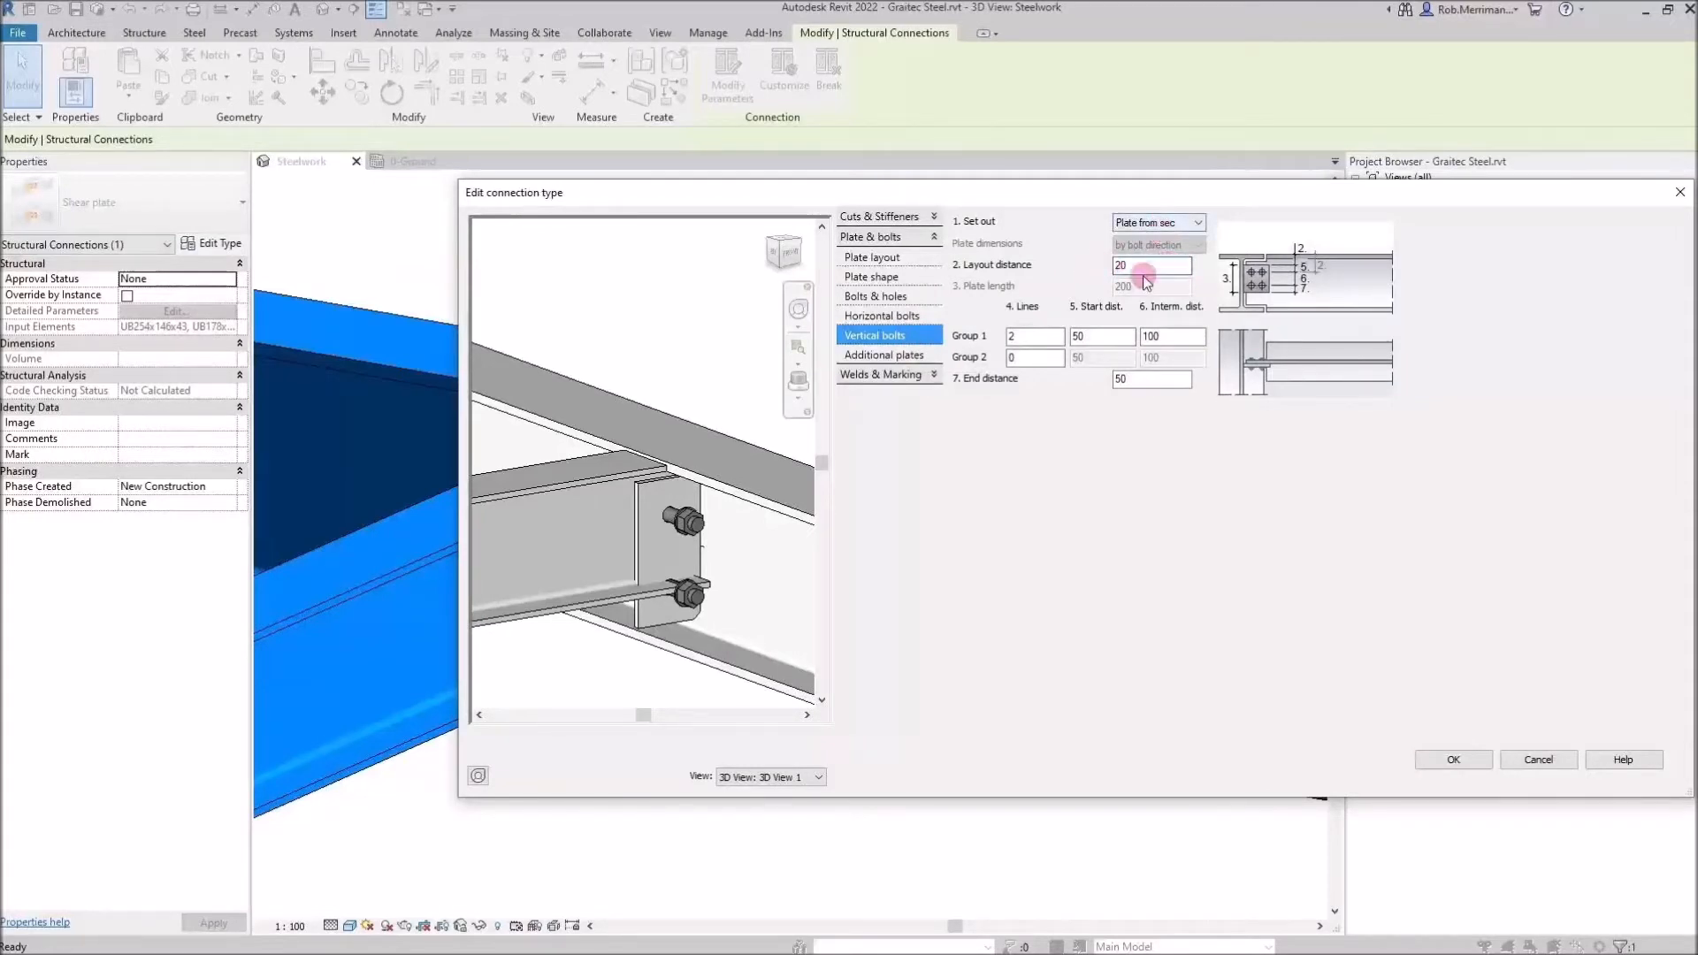
left_click(1047, 336)
left_click_drag(1109, 337, 1010, 337)
left_click_drag(1166, 378, 1073, 378)
type("25")
left_click(1160, 335)
type("70")
left_click(1086, 336)
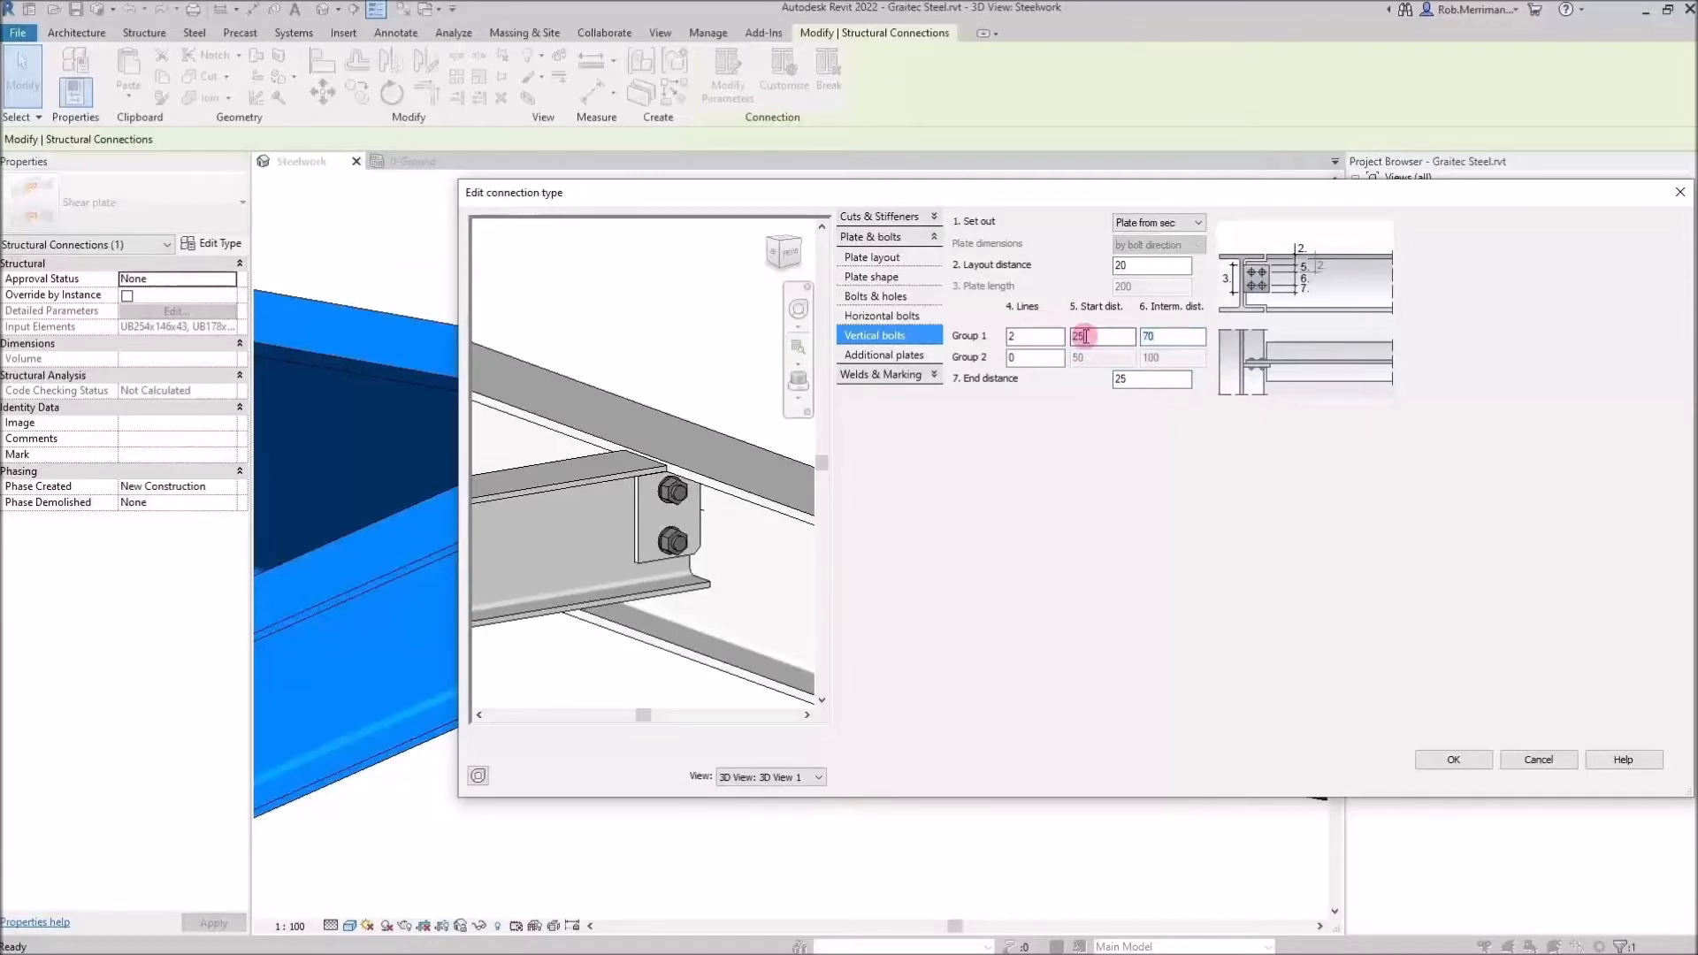
Change the vertical bolts' layout distance, start distance and end distance to 30
left_click_drag(1150, 265, 1061, 268)
type("30")
left_click(1116, 340)
left_click_drag(1118, 339, 1015, 333)
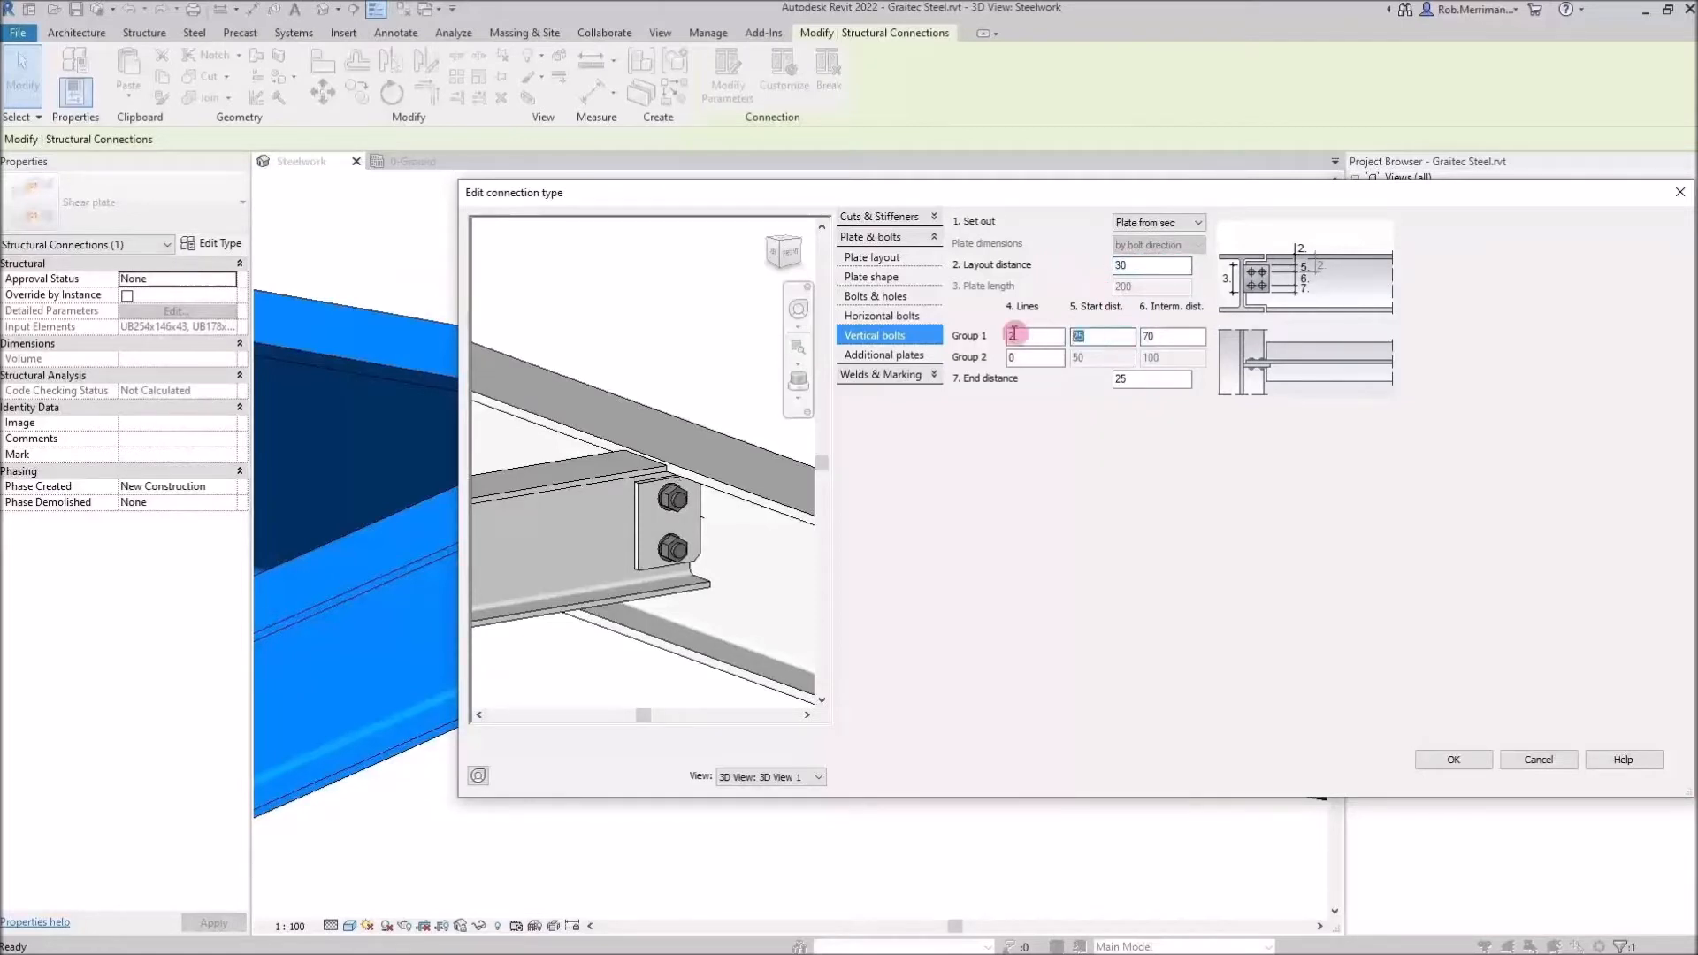
key("Tab")
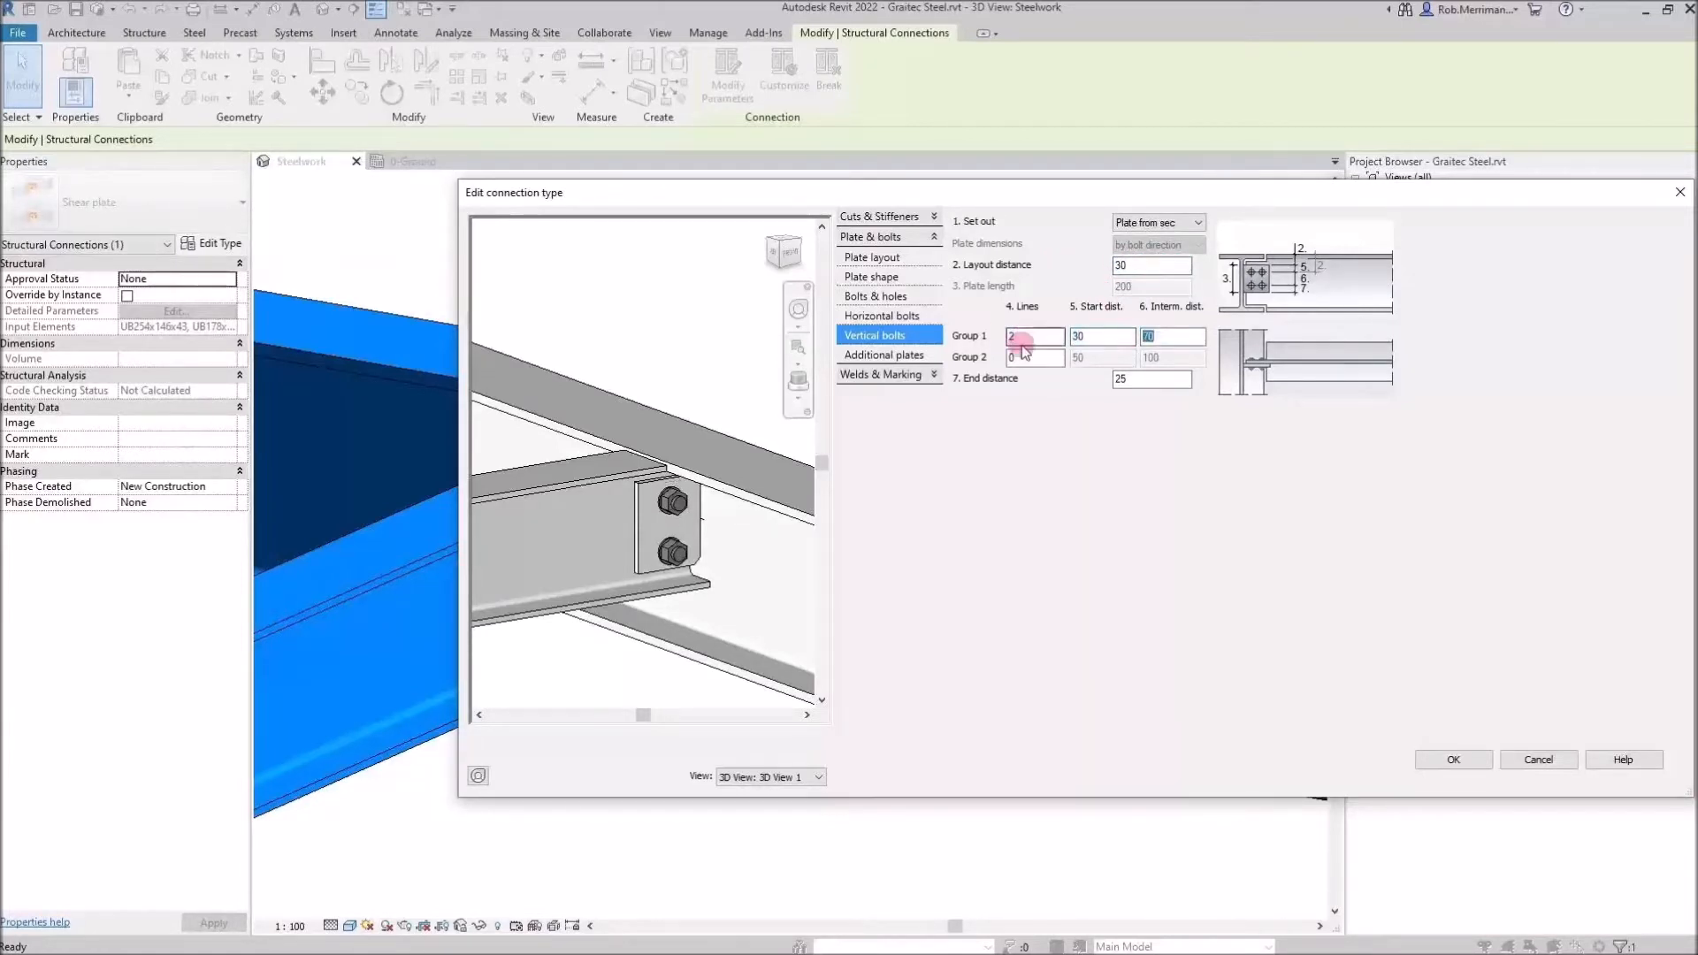
left_click_drag(1167, 380, 1036, 379)
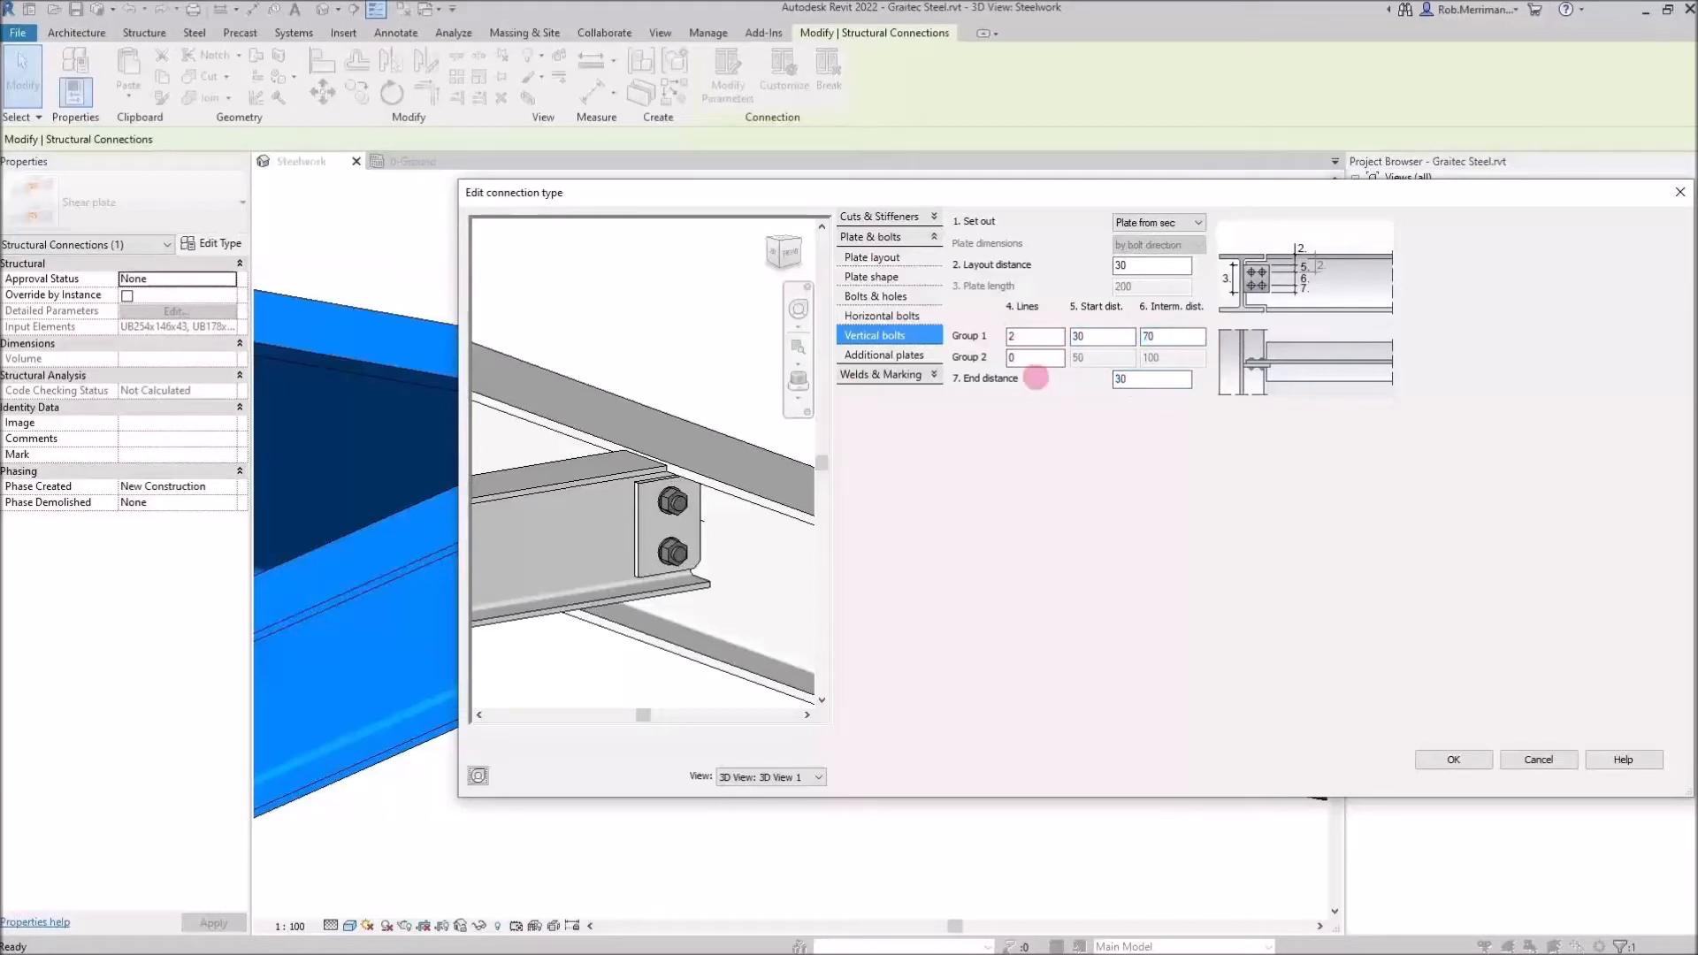
Set the plate shape corner finish to Default and accept the Fin plate 1 connection type settings
left_click(925, 281)
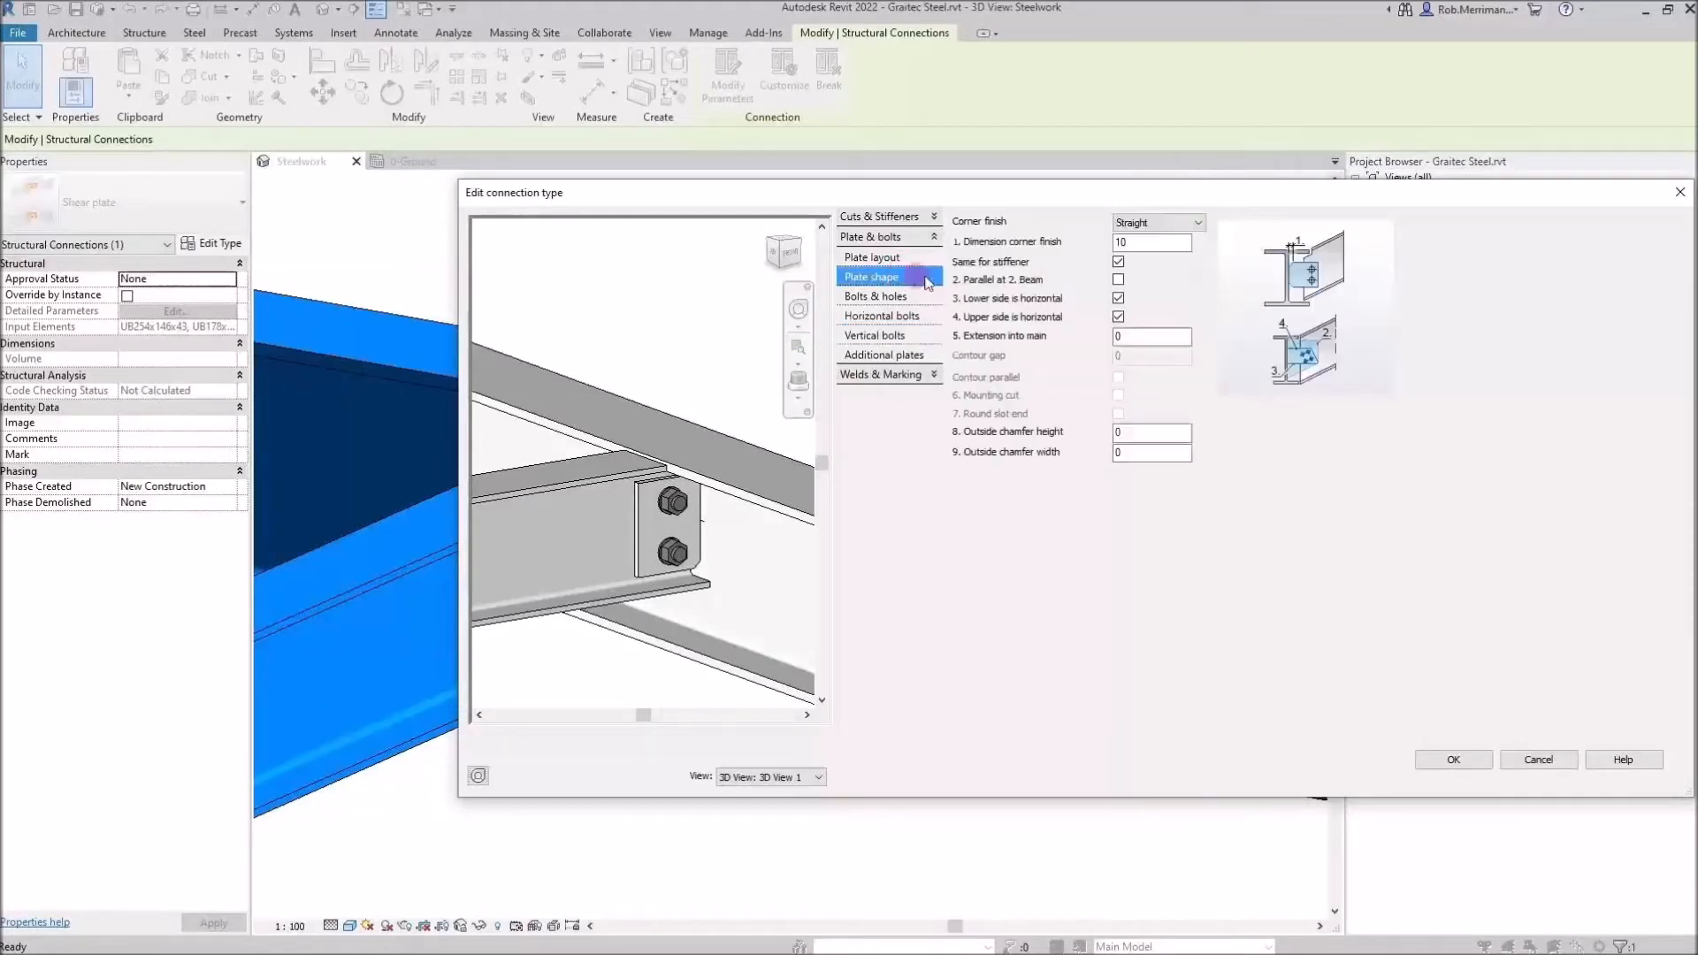
left_click(1181, 222)
left_click(1157, 241)
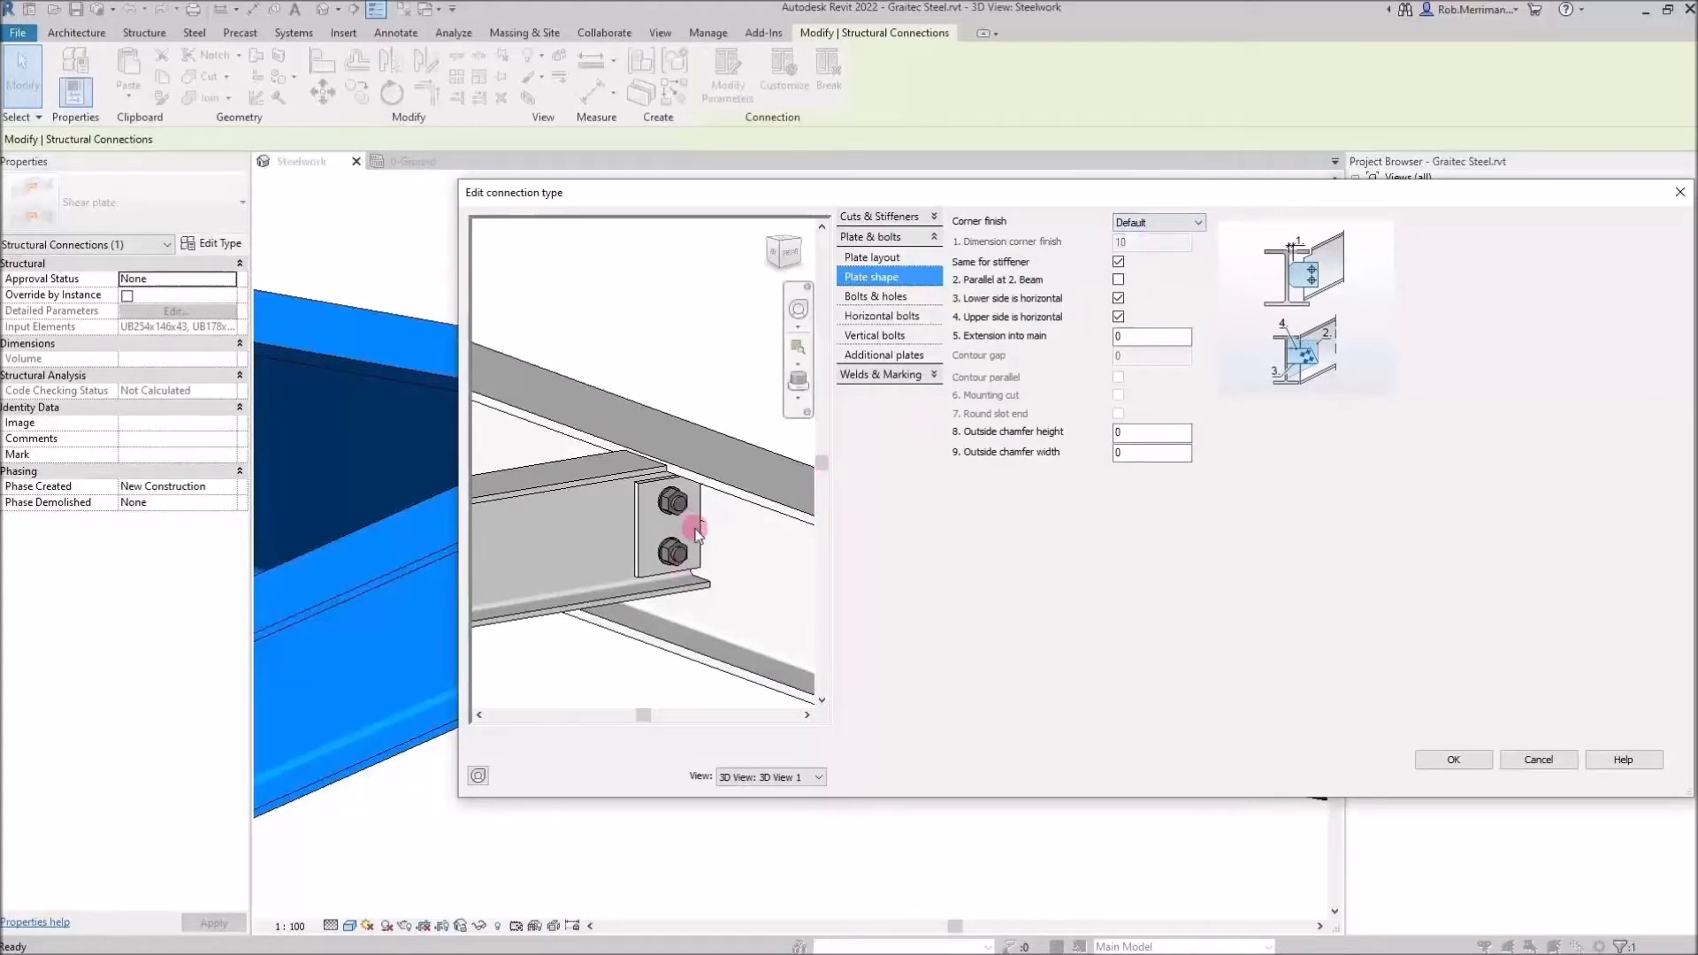
left_click(1449, 761)
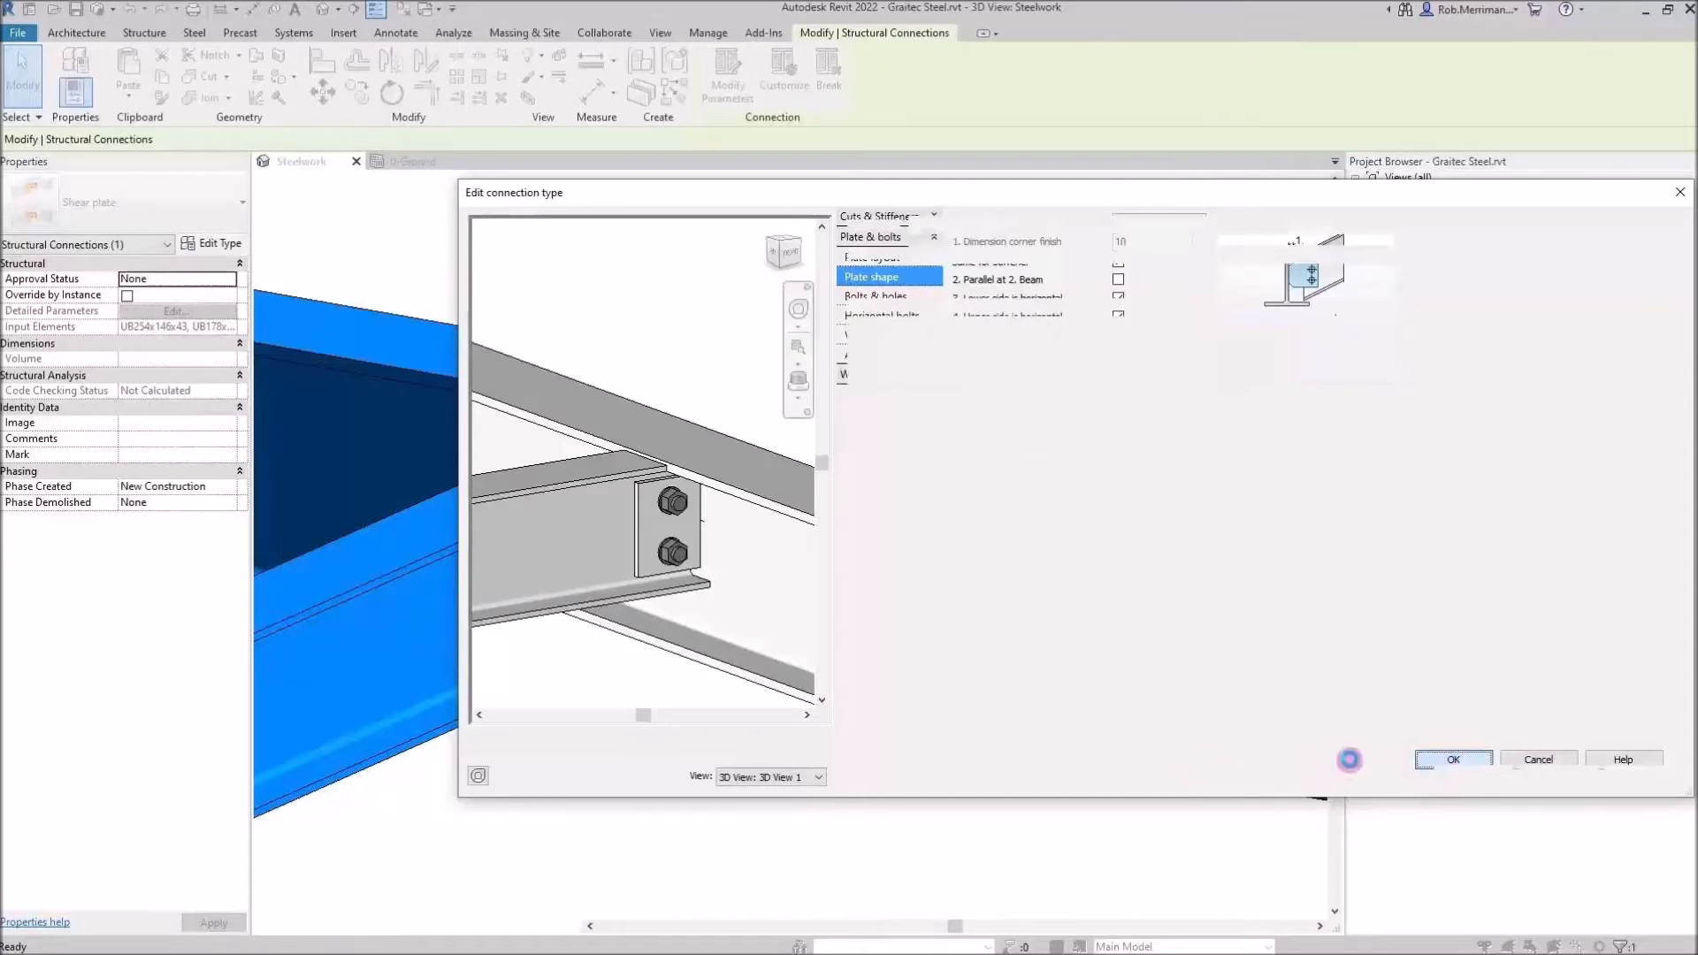
left_click(1458, 776)
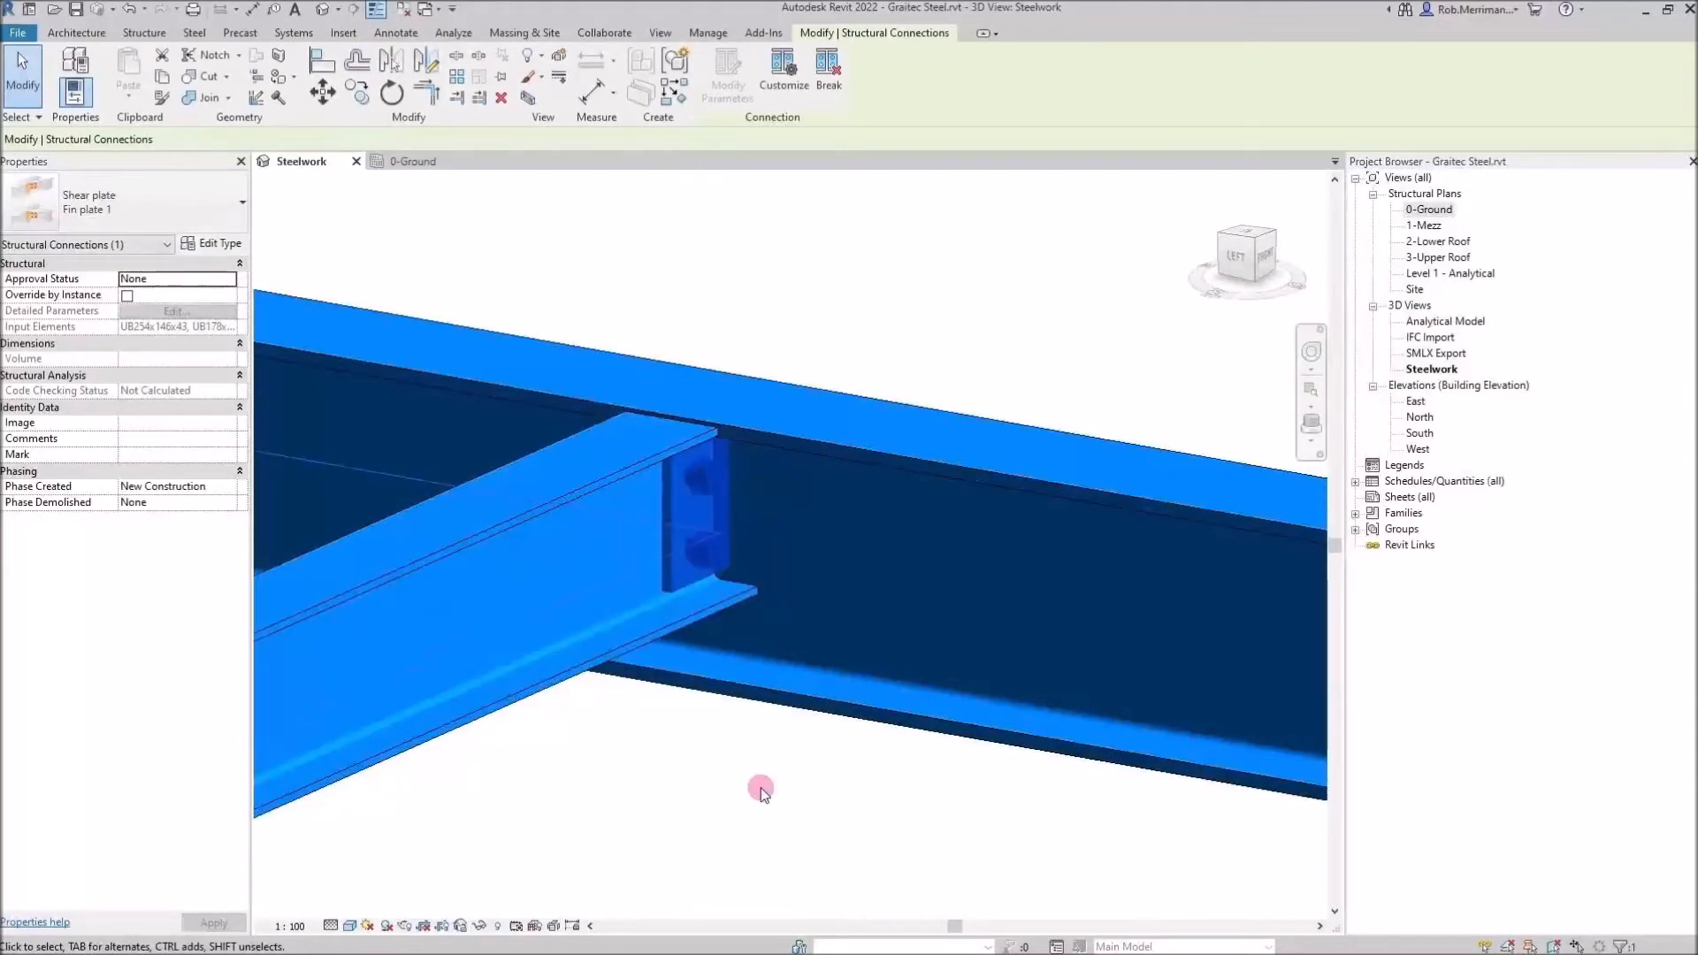
Select the Fin plate 1 connection and propagate it to other matching beam junctions in the model
left_click(761, 789)
scroll(940, 412, "down", 5)
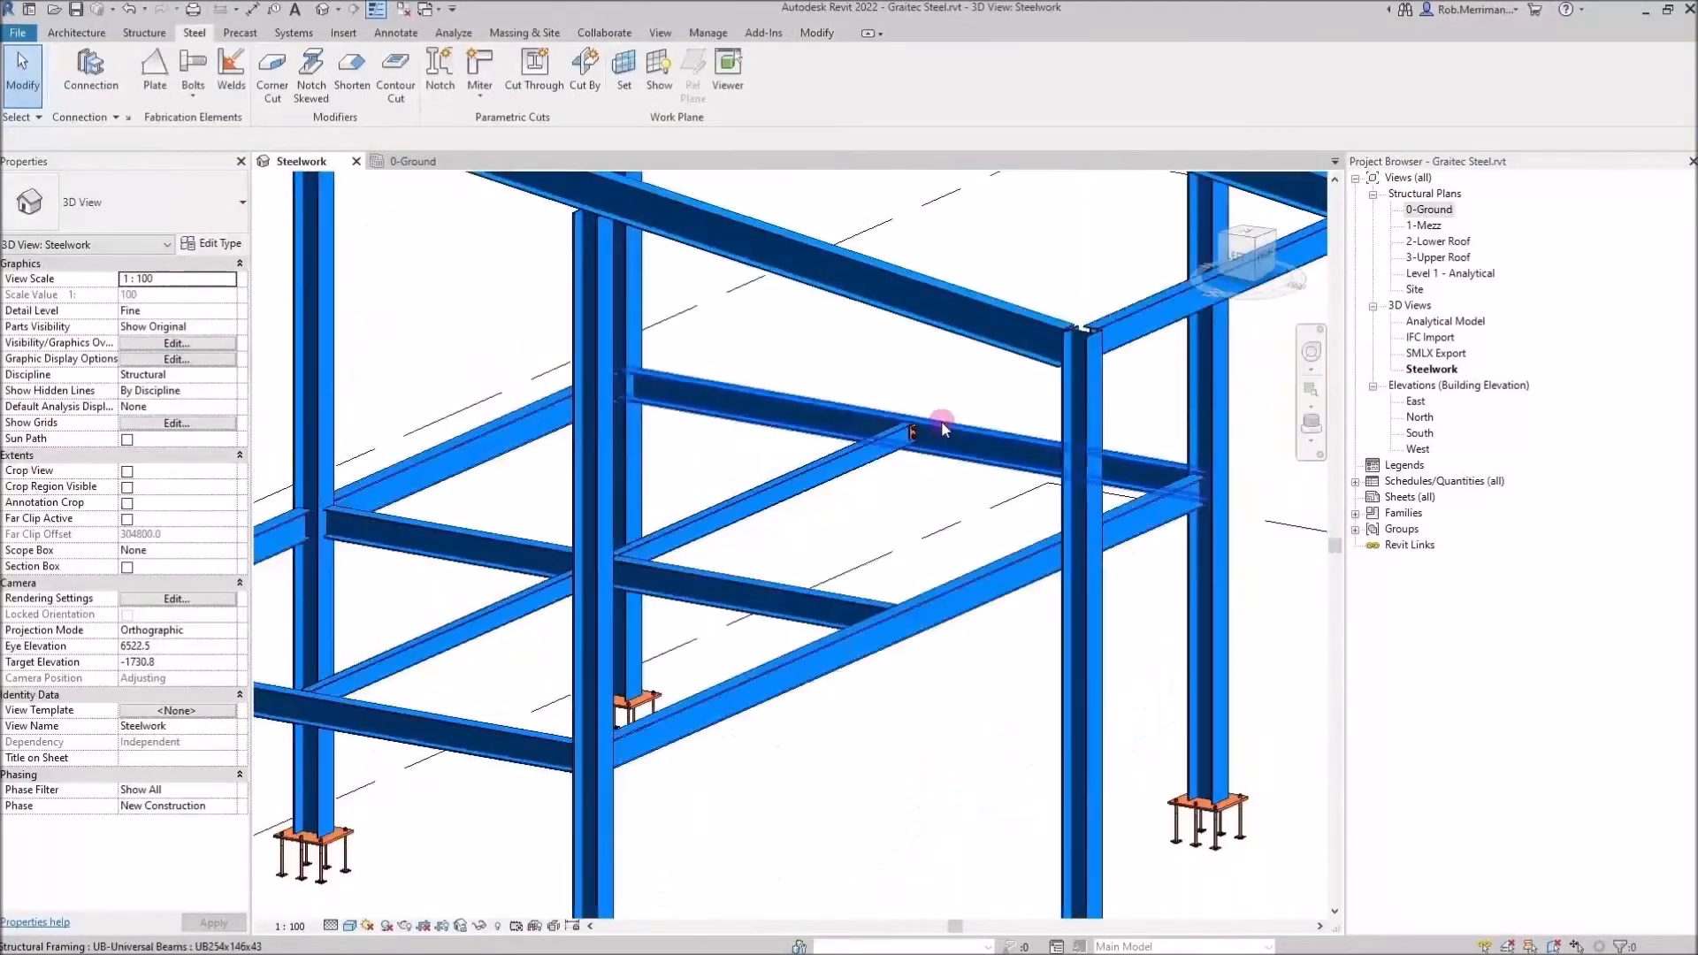
left_click(960, 460)
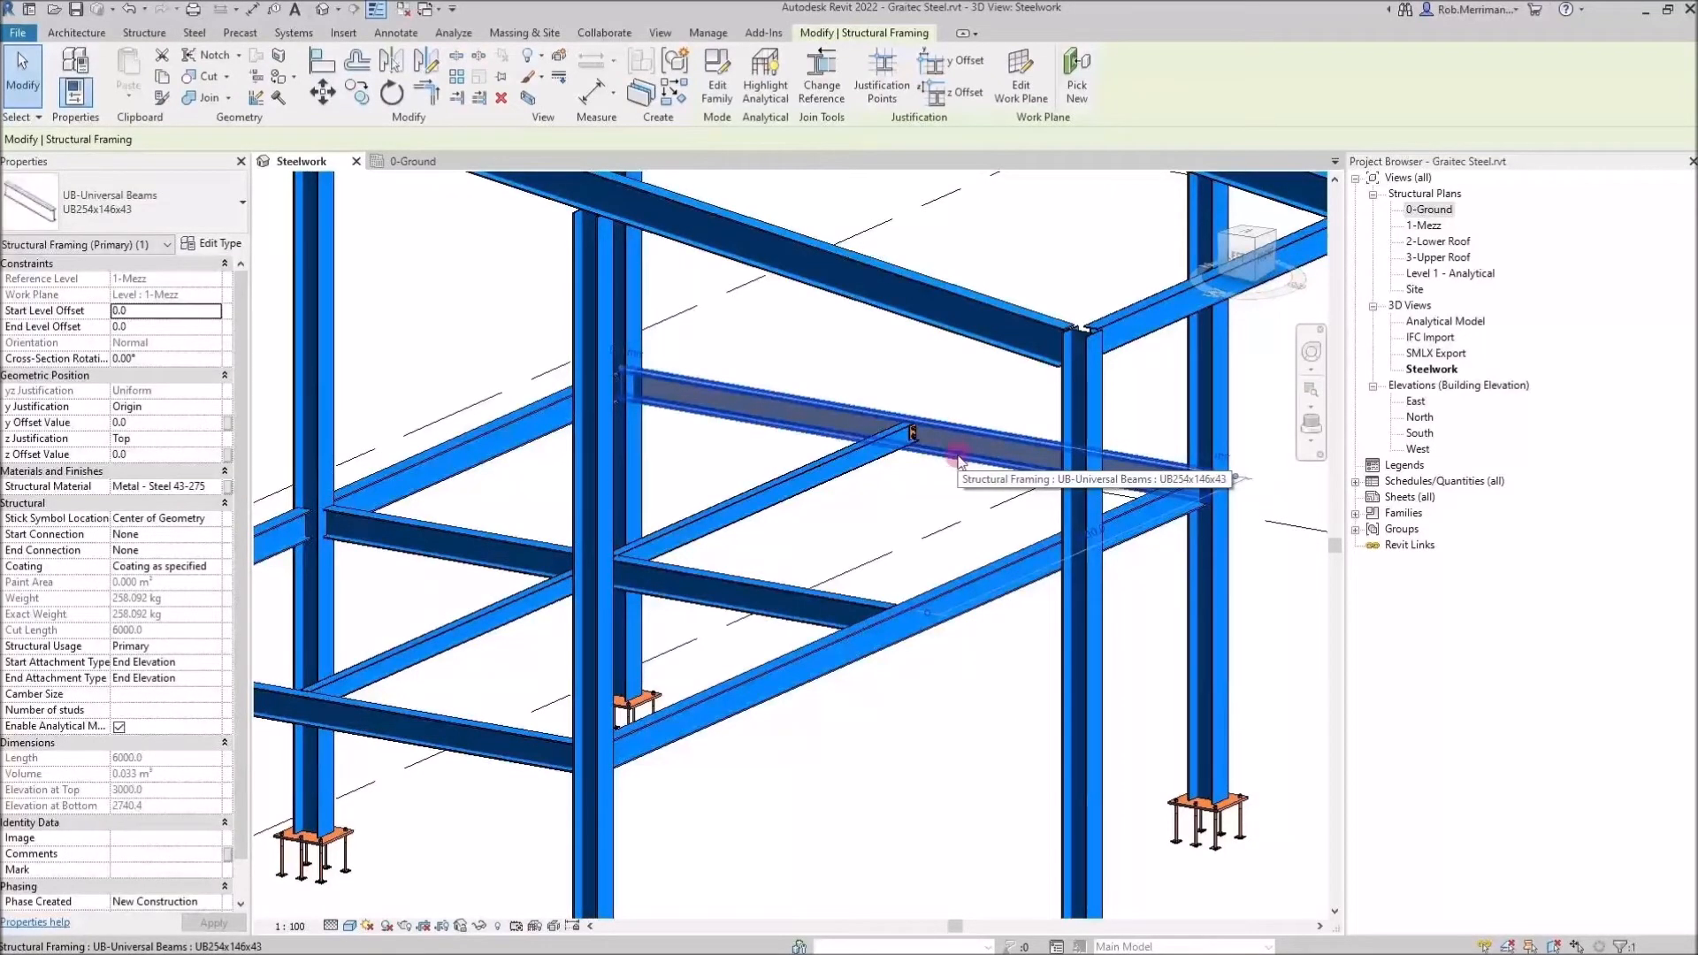
left_click(892, 464)
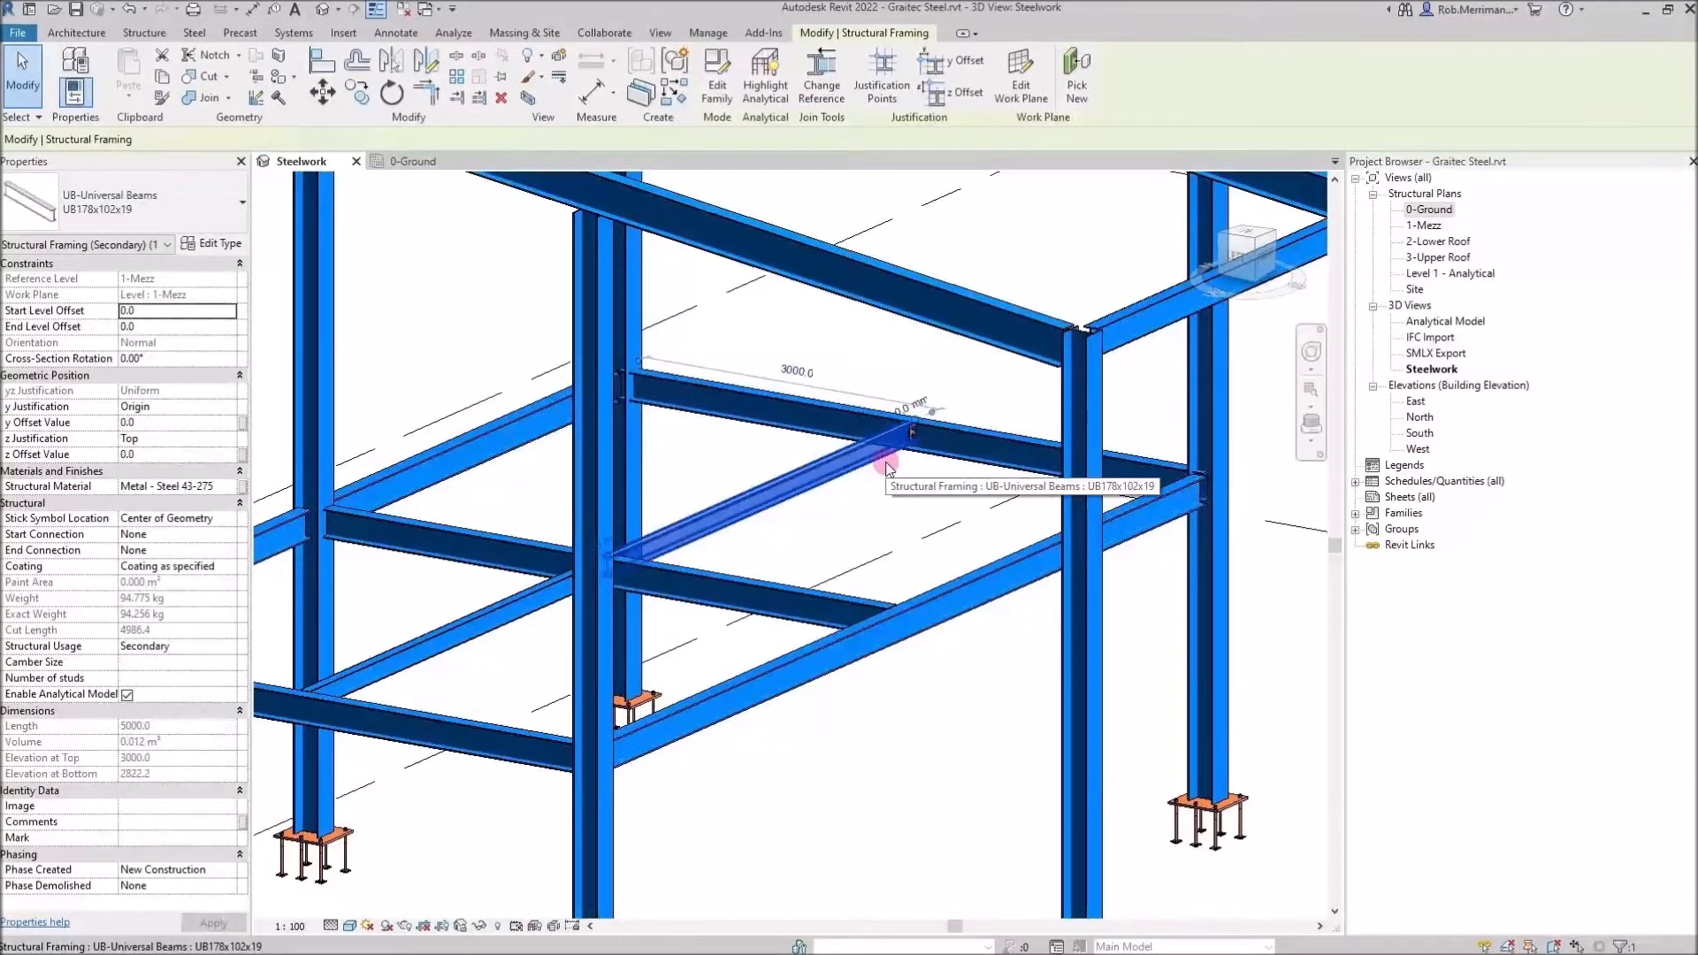
key("Escape")
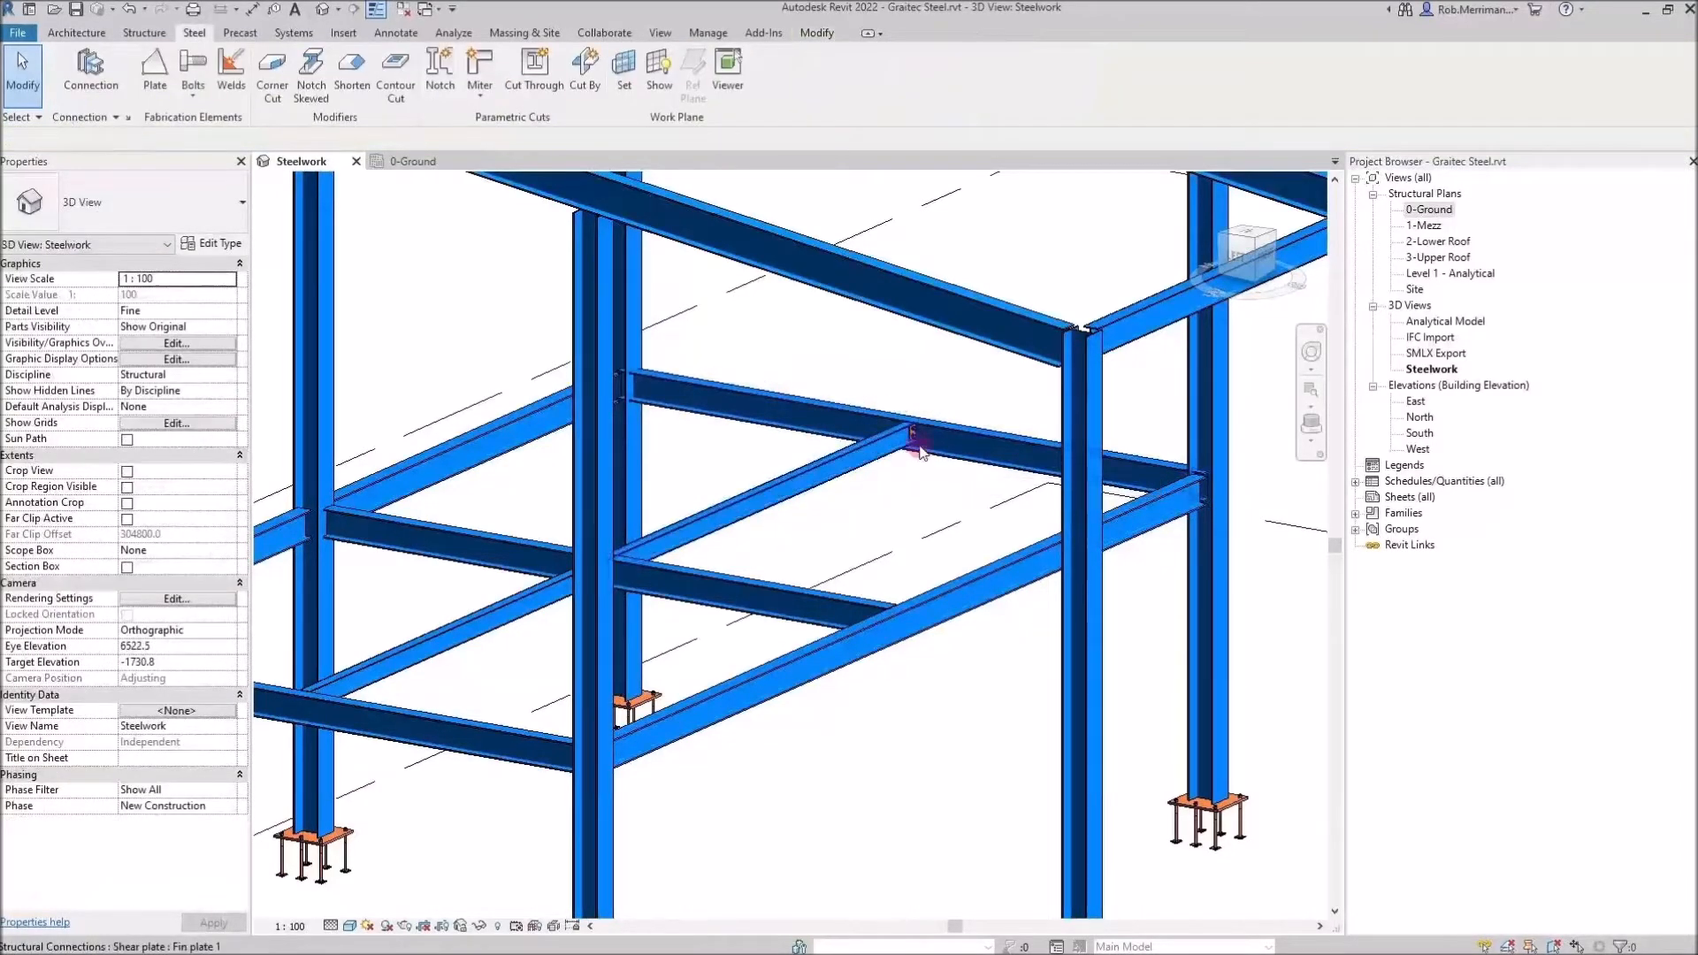
left_click(917, 445)
right_click(913, 444)
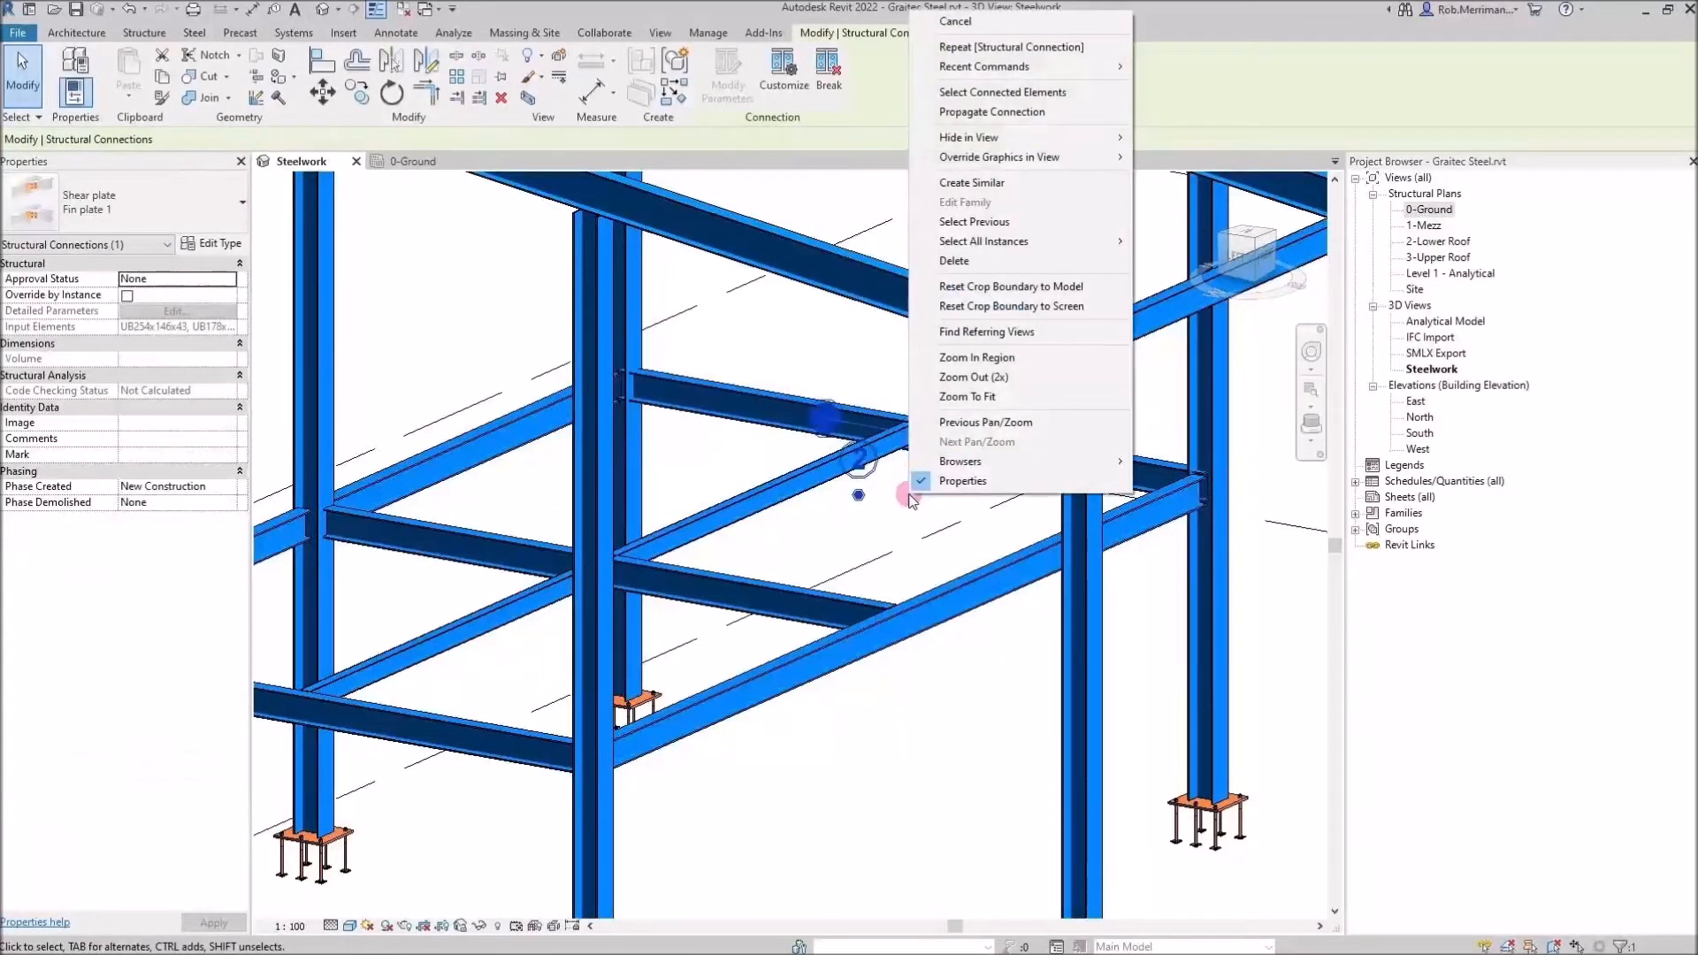
left_click(992, 112)
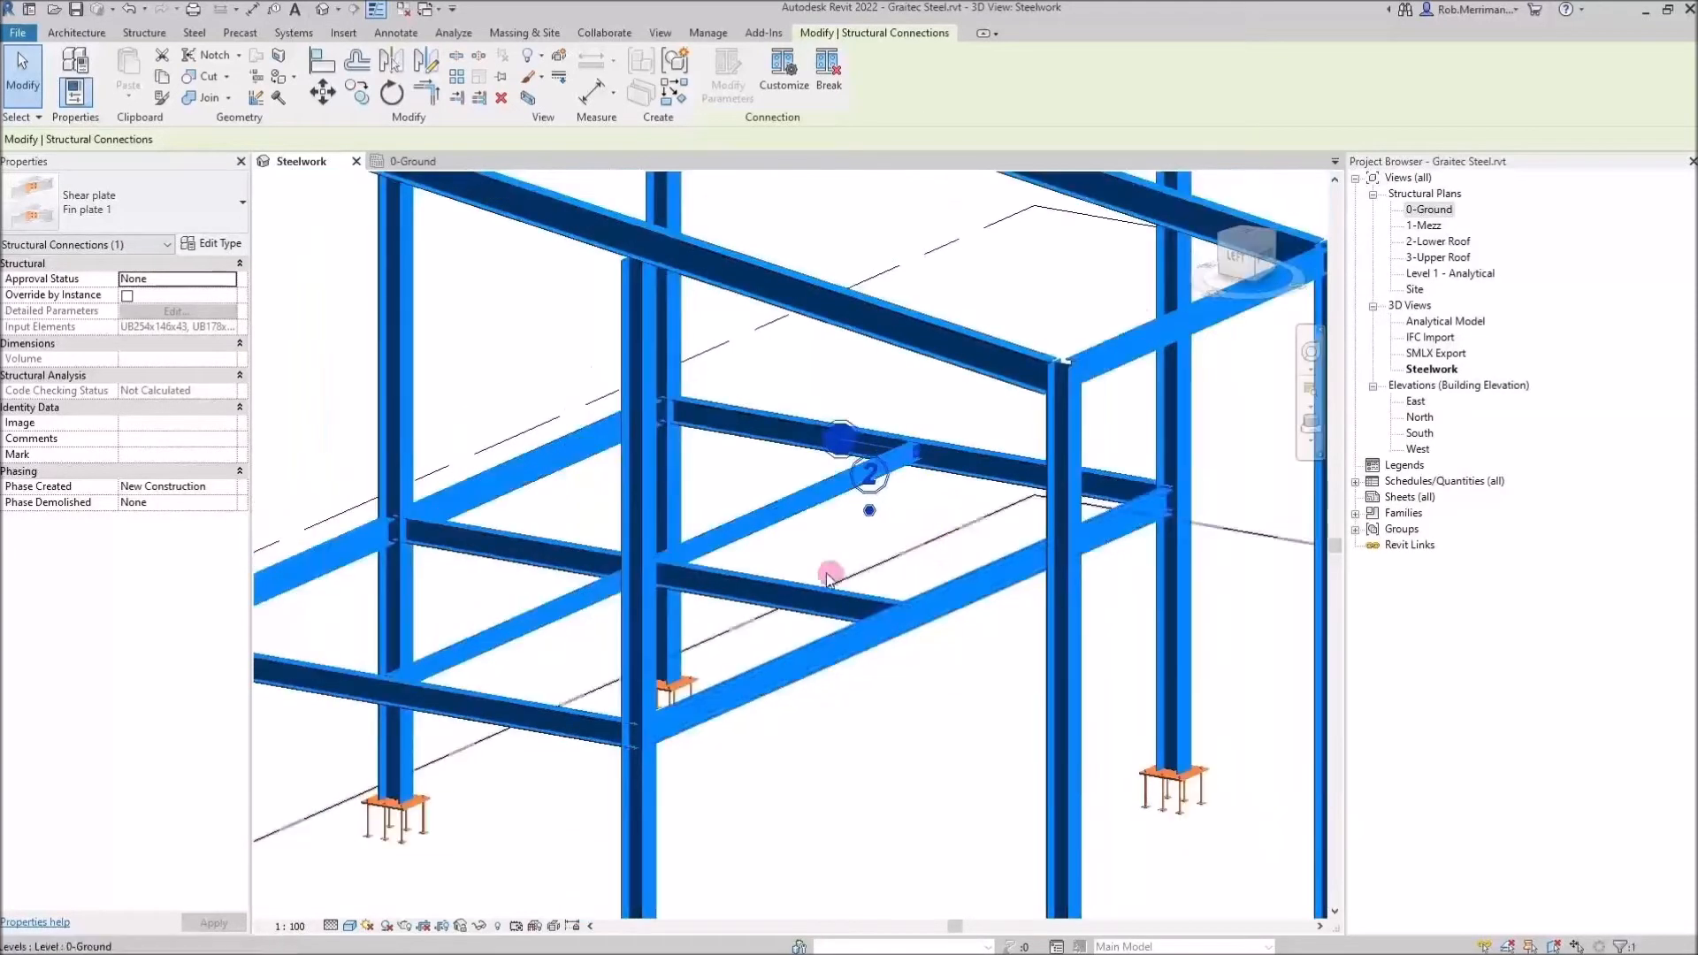
Orbit and zoom around the frame to inspect the propagated shear plate connections
middle_click_drag(747, 566, 1262, 599, "shift")
scroll(1100, 331, "up", 8)
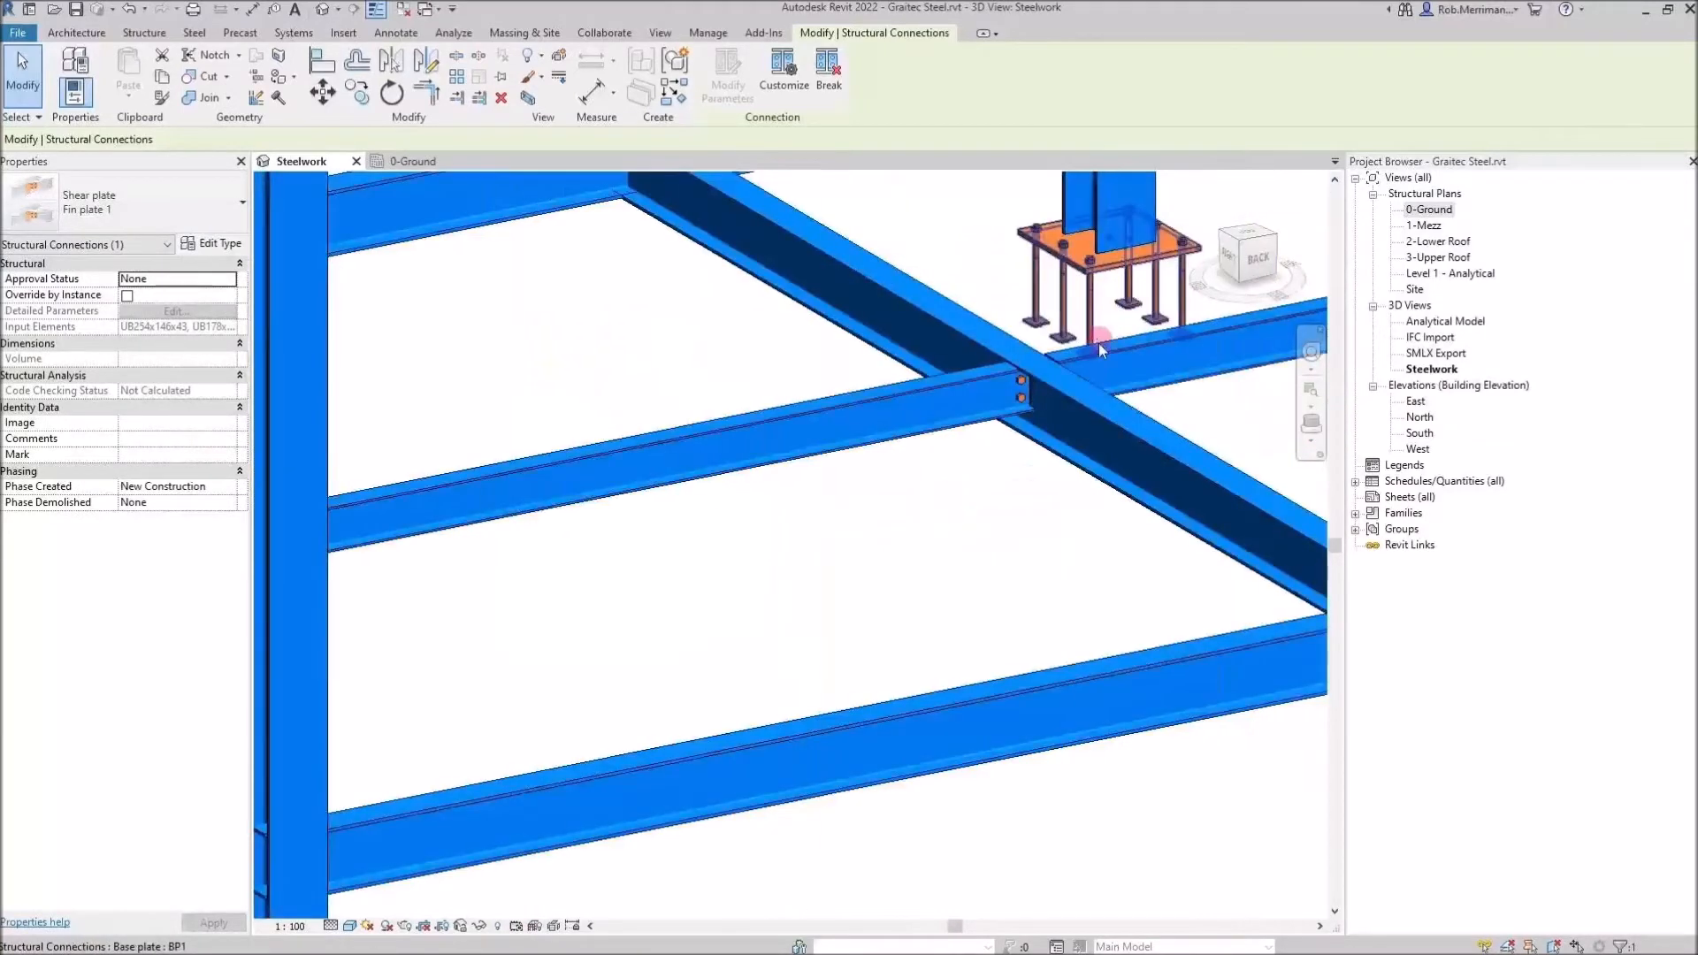
middle_click_drag(1067, 420, 1204, 460, "shift")
scroll(1120, 705, "down", 4)
scroll(1098, 708, "down", 3)
middle_click_drag(784, 595, 651, 530, "shift")
mouse_move(950, 529)
middle_mouse_down()
mouse_move(911, 539)
mouse_move(950, 531)
middle_mouse_up()
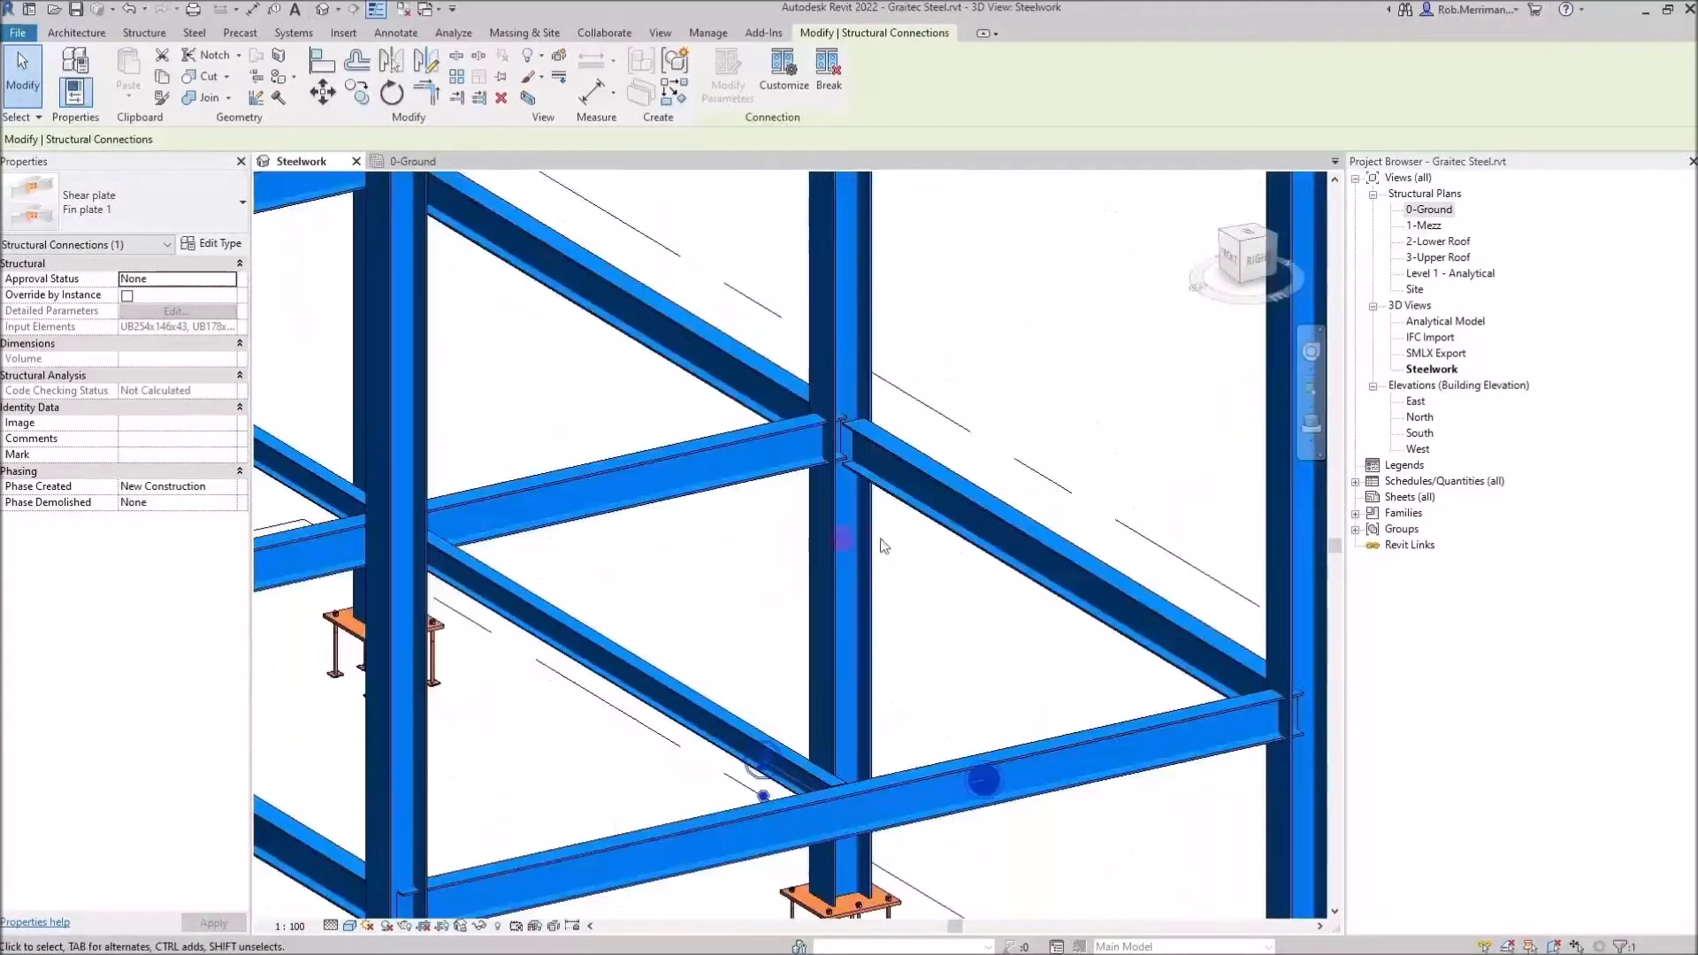
middle_click_drag(477, 534, 887, 541)
middle_click_drag(664, 521, 729, 531, "shift")
scroll(687, 552, "down", 2)
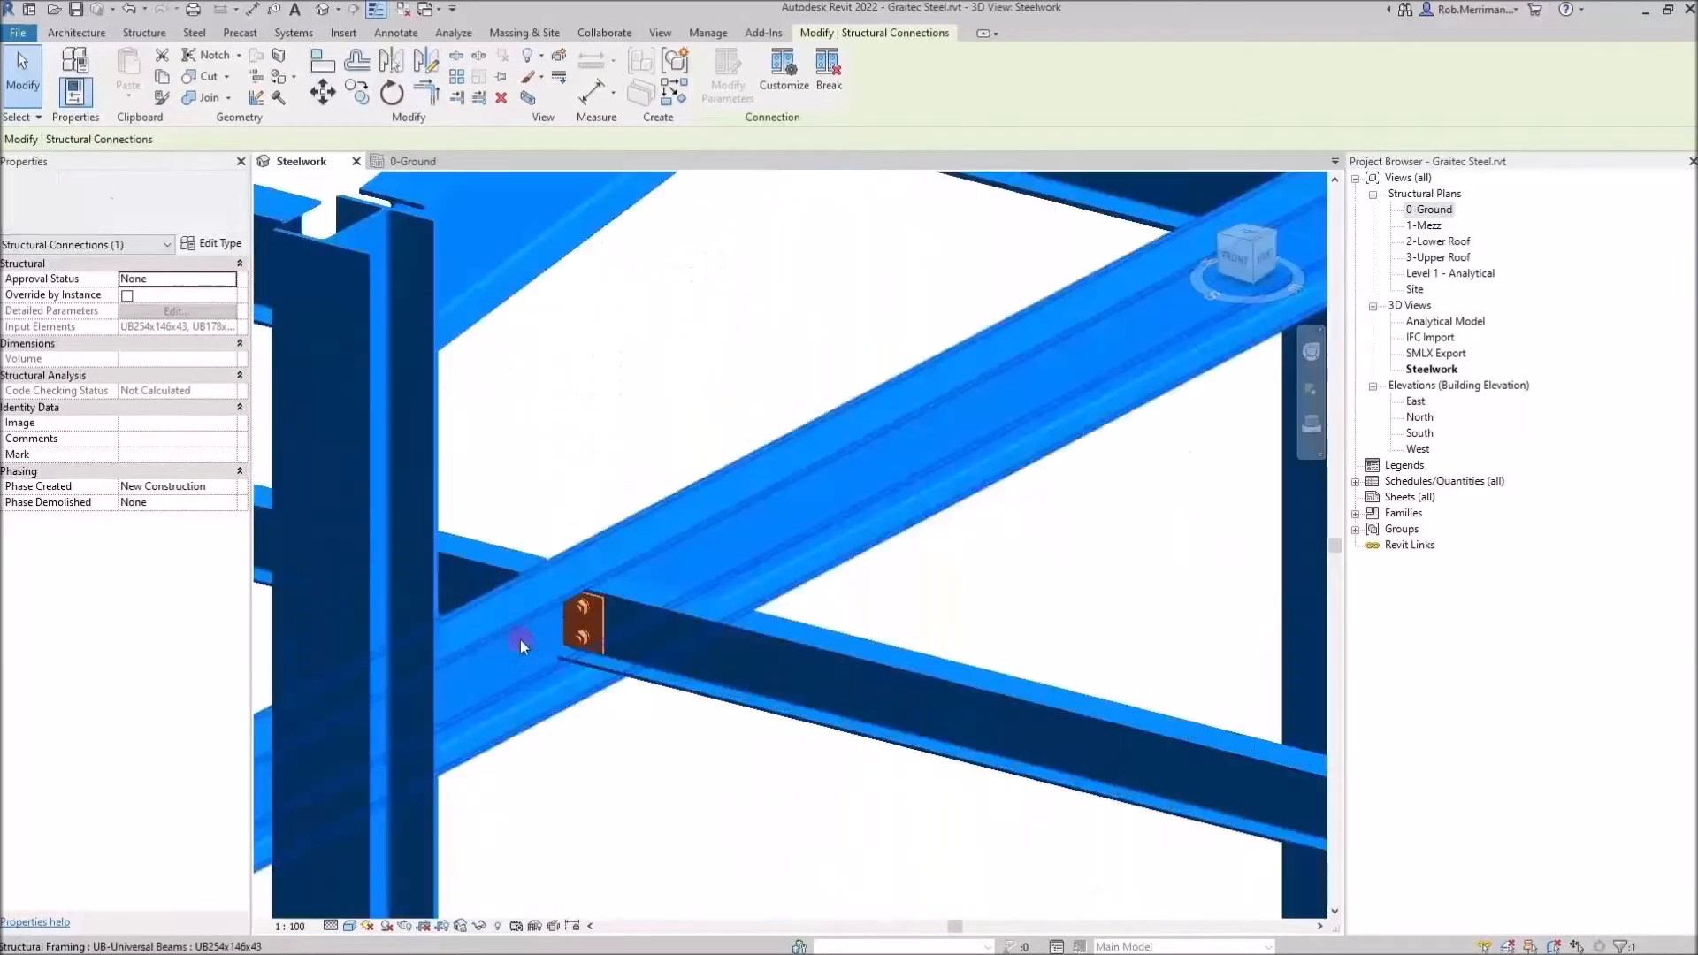
scroll(853, 591, "down", 3)
scroll(487, 512, "up", 3)
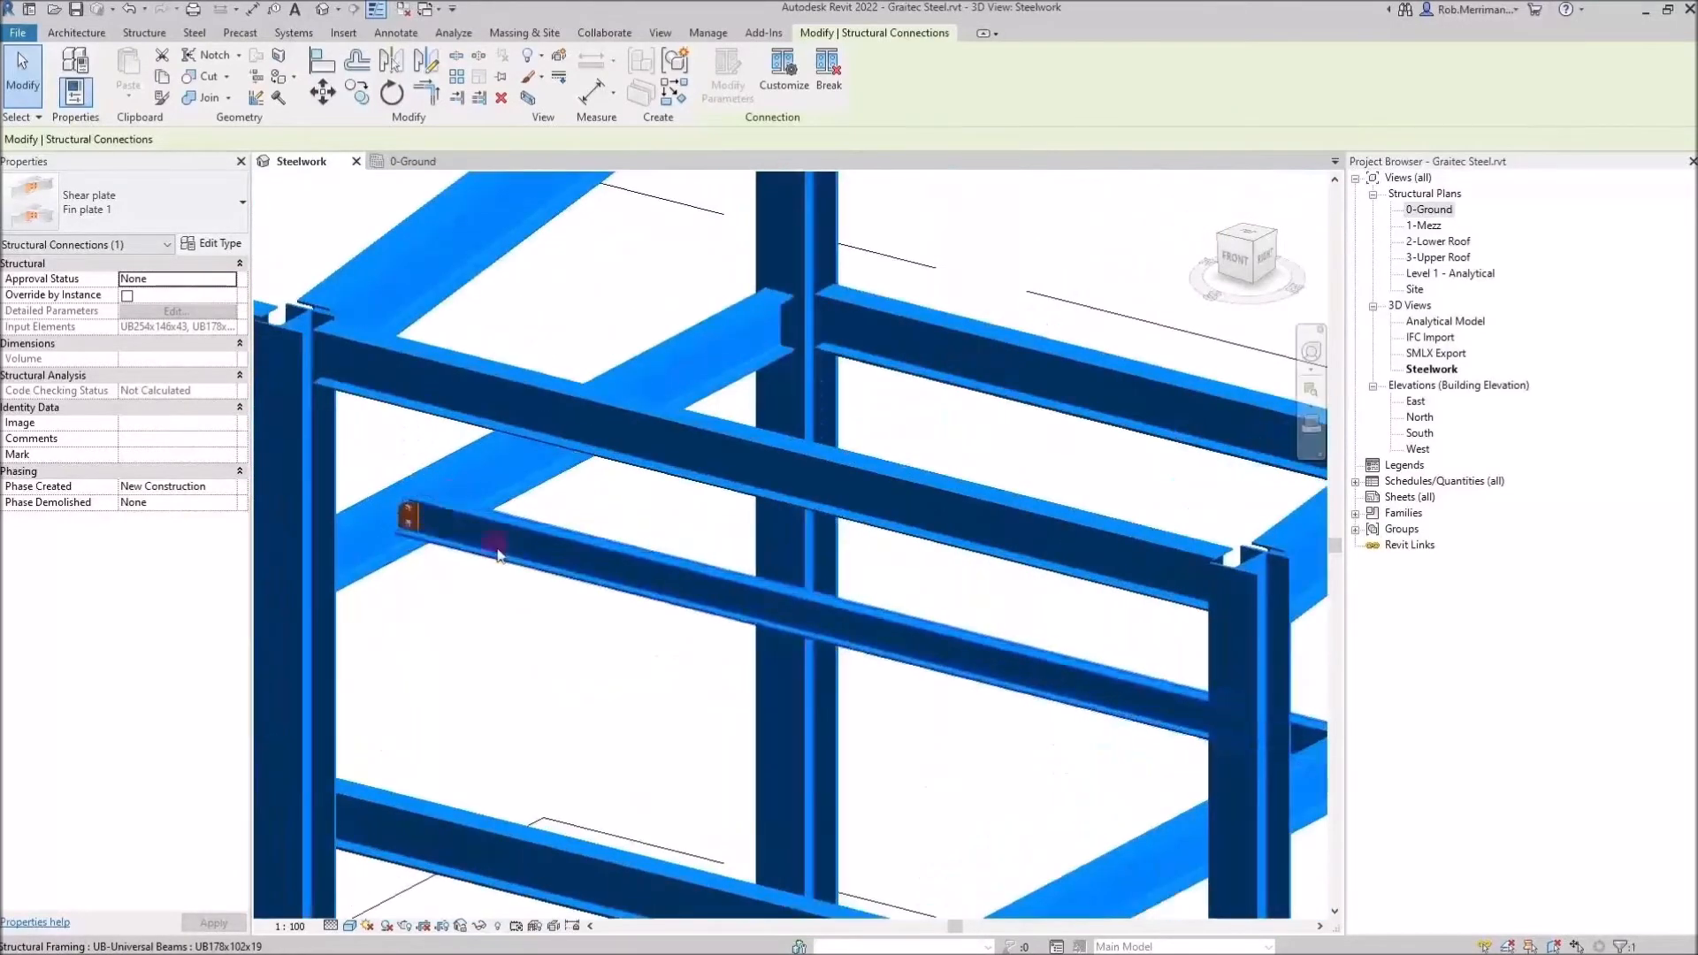
scroll(607, 569, "up", 3)
scroll(792, 576, "up", 3)
scroll(893, 548, "down", 3)
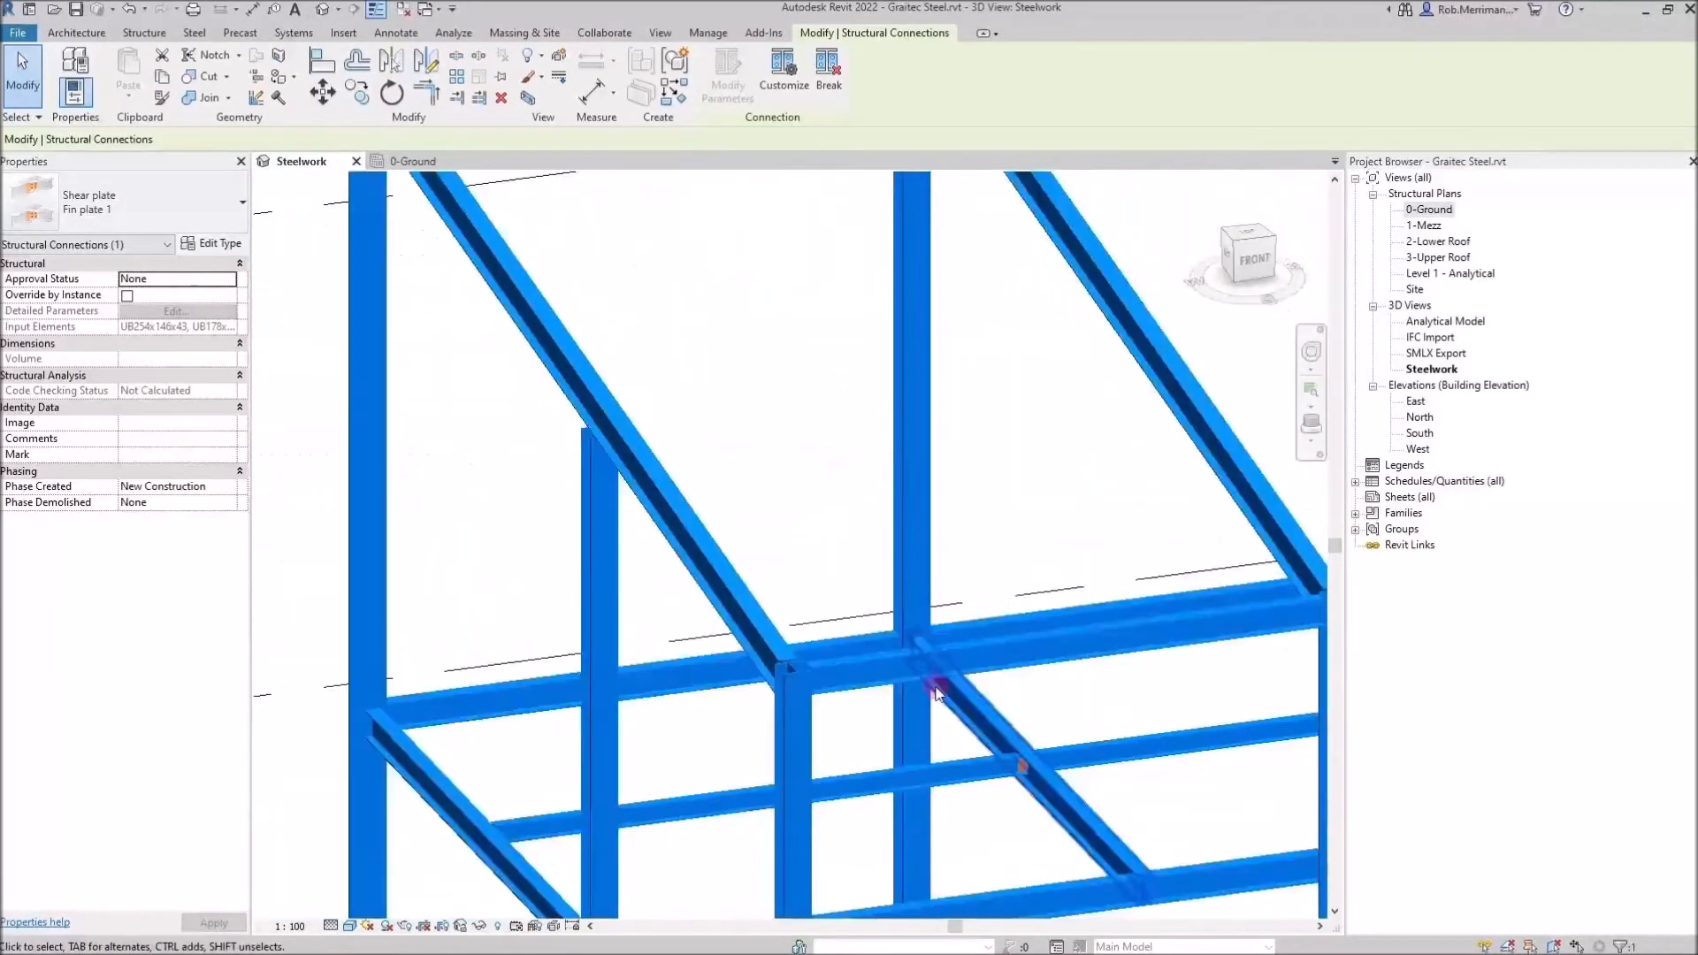
scroll(1017, 796, "up", 4)
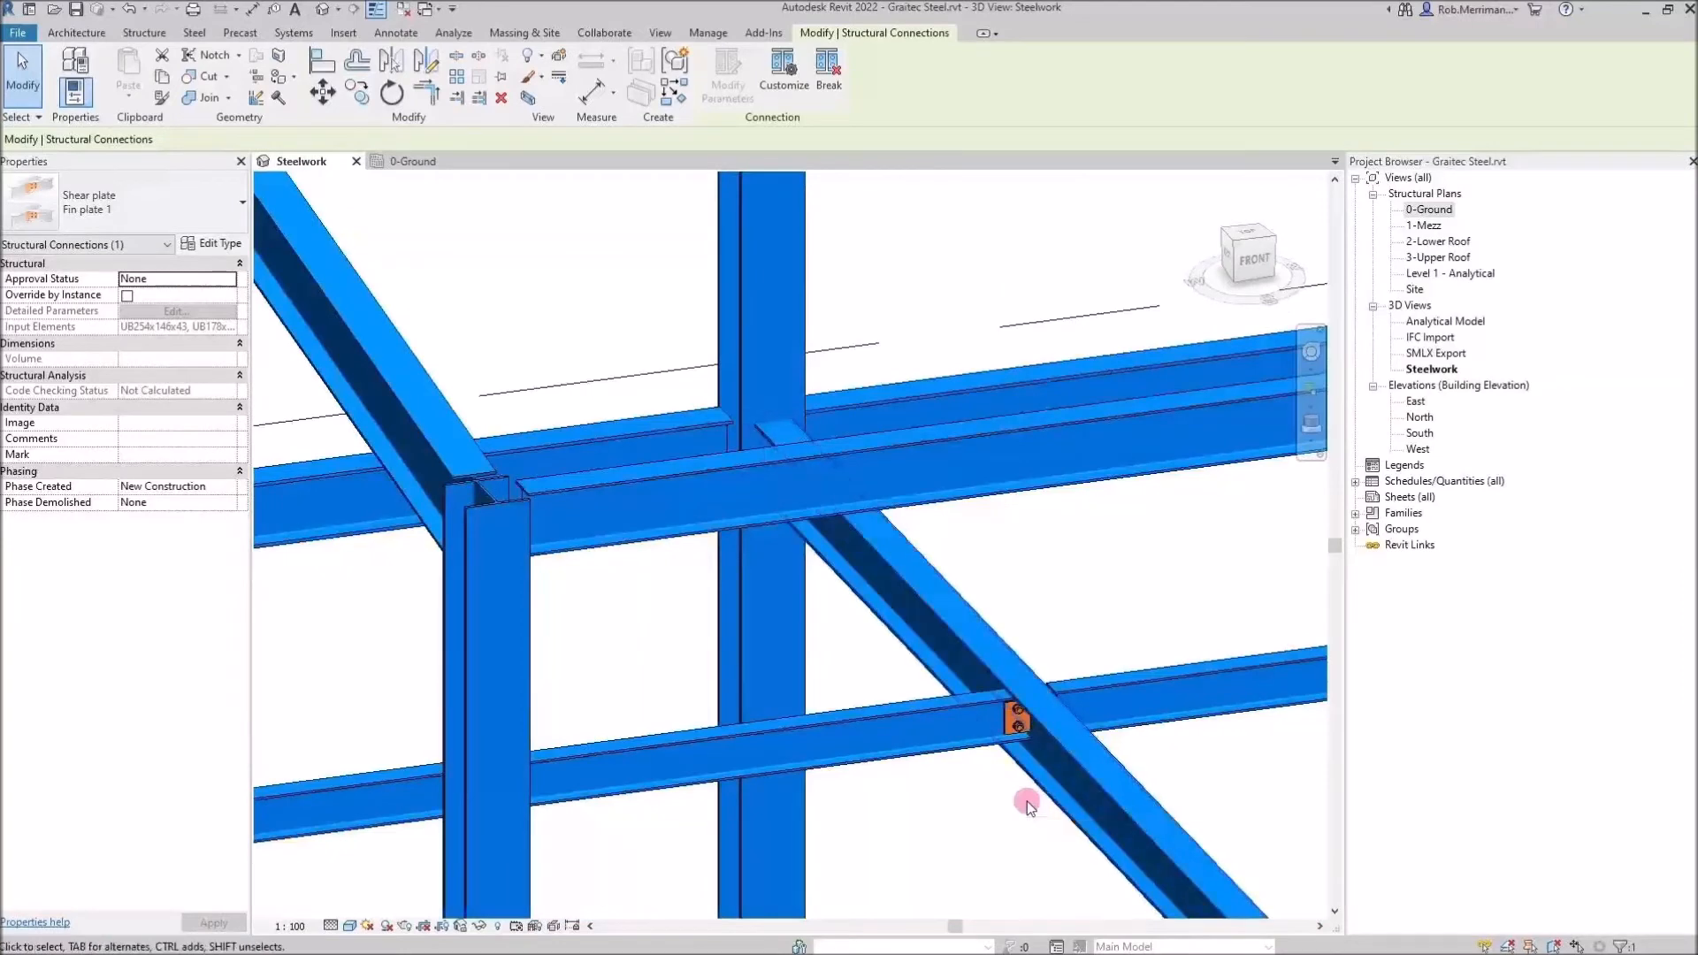
scroll(1029, 807, "down", 6)
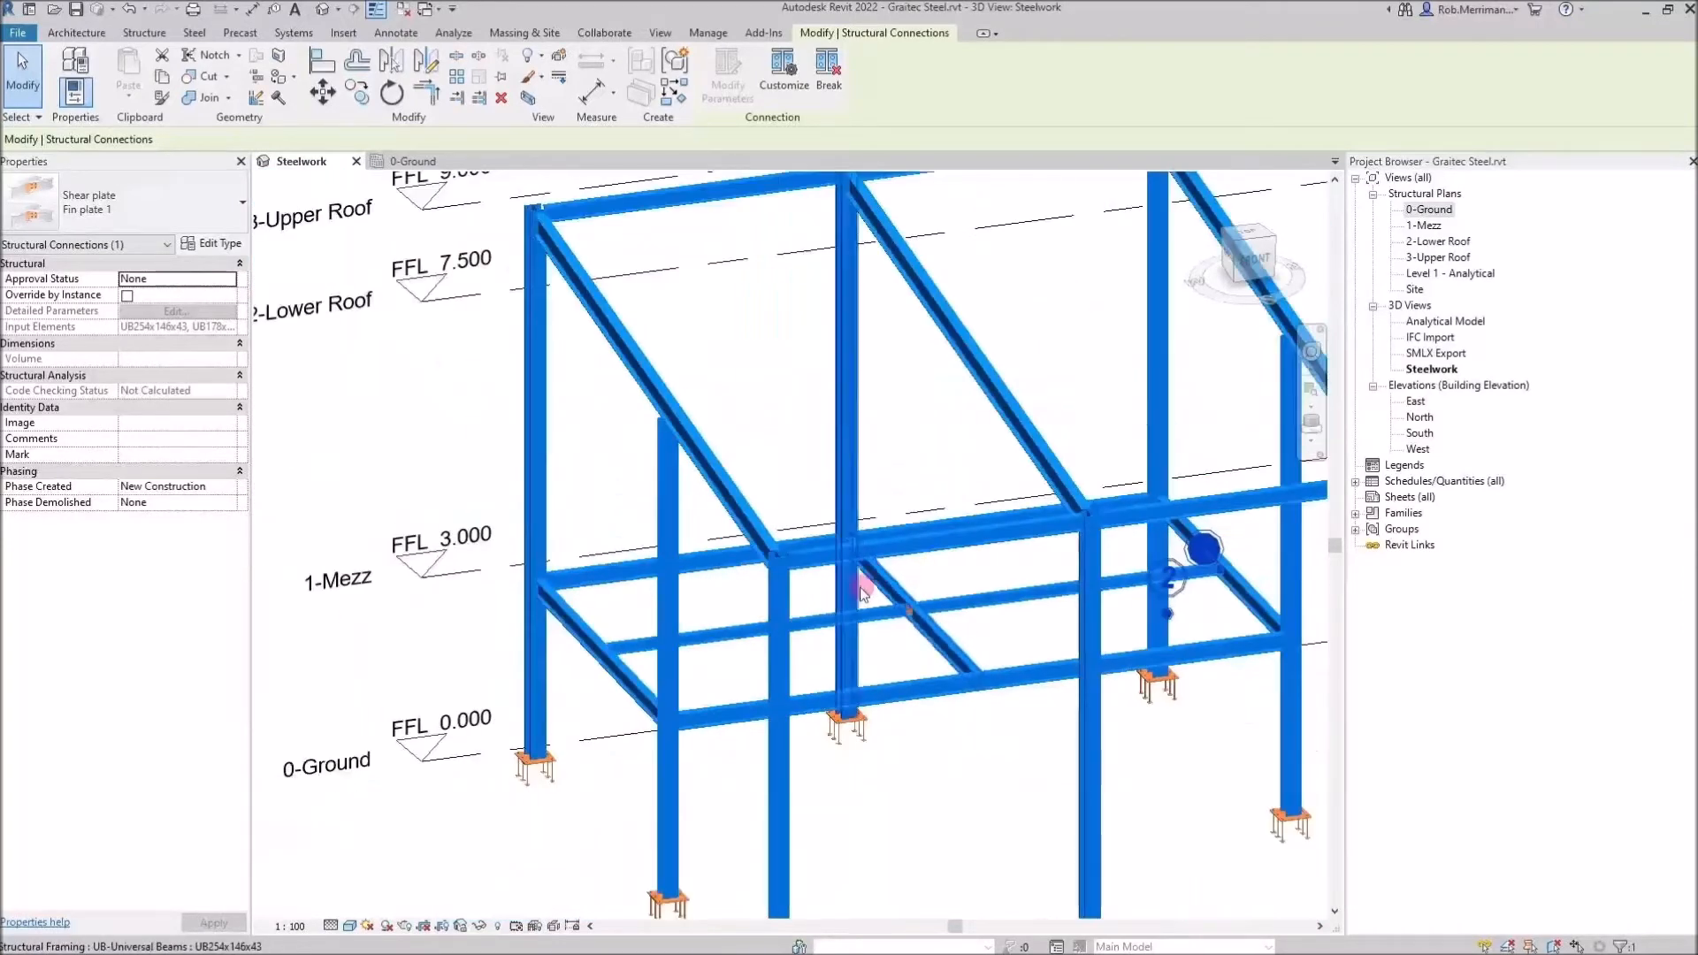
left_click(1033, 762)
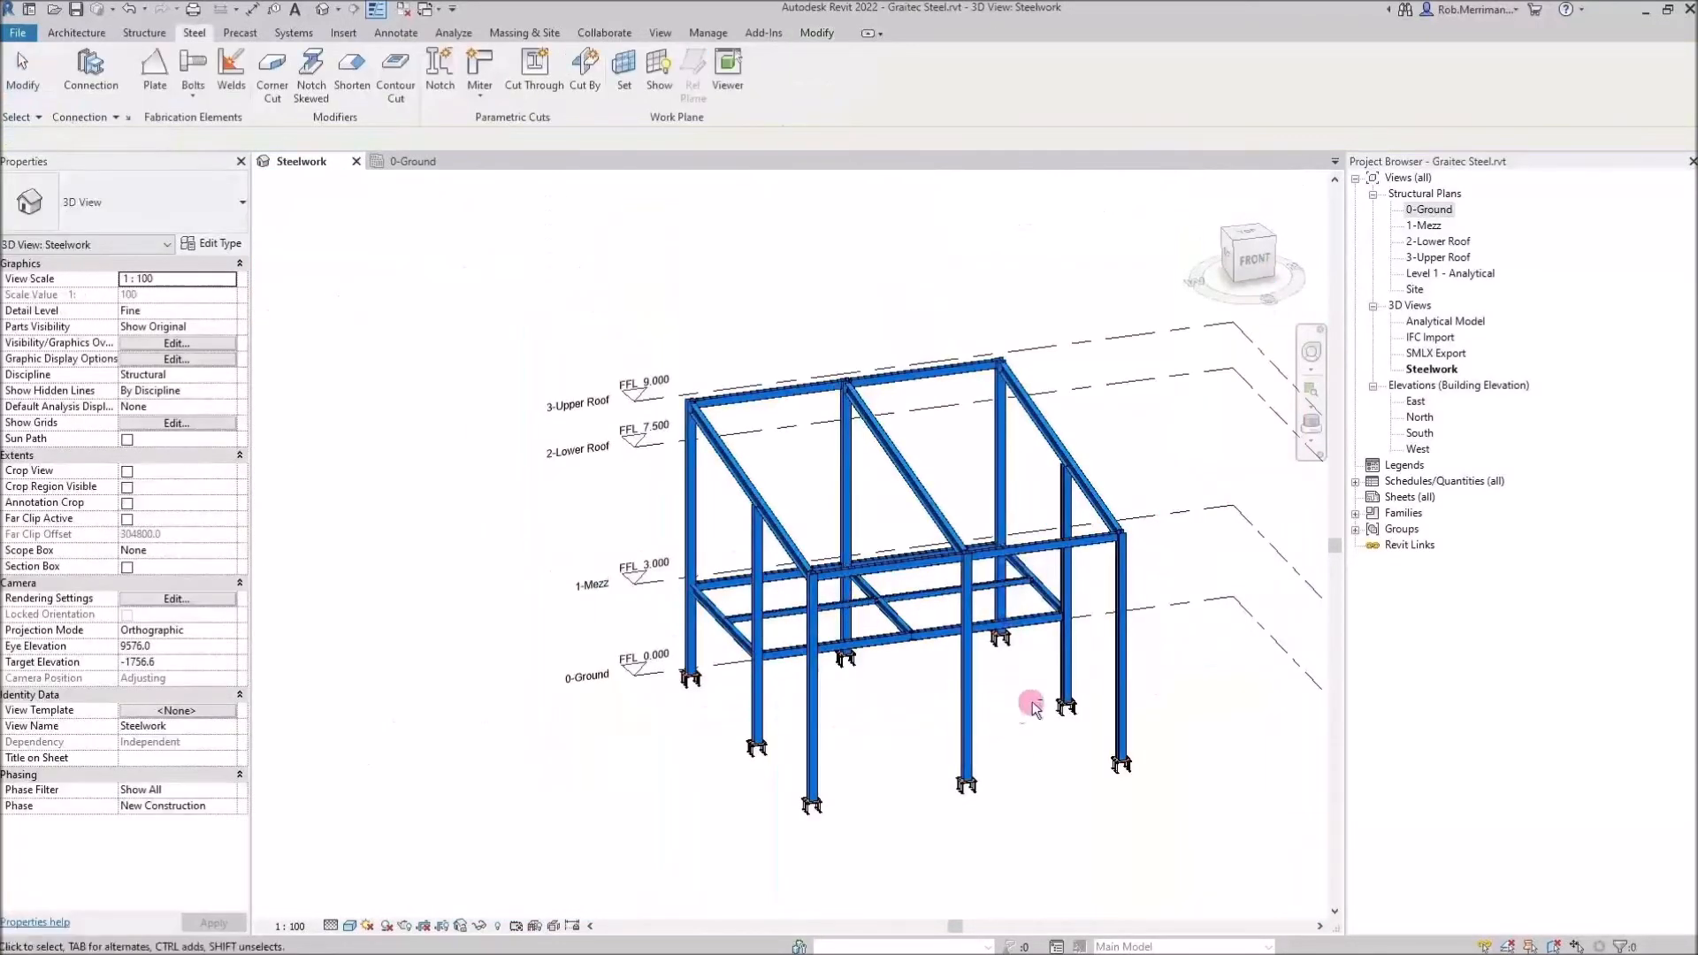
middle_click_drag(1015, 713, 948, 609, "shift")
scroll(948, 609, "up", 3)
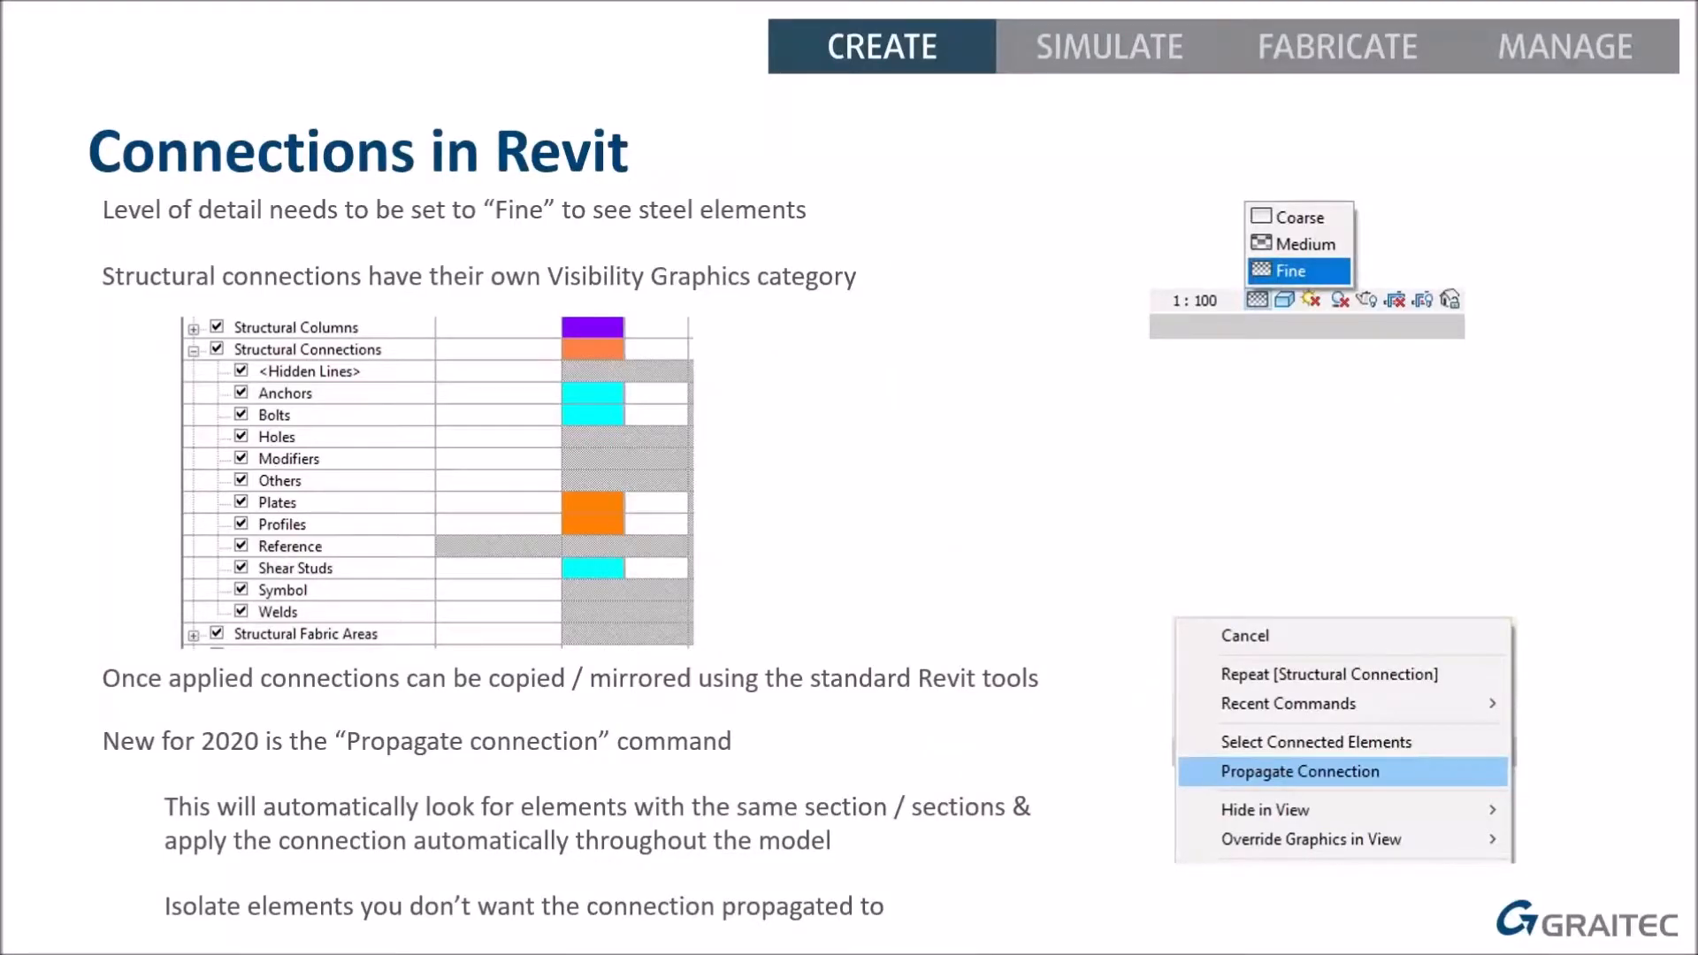
key("Right")
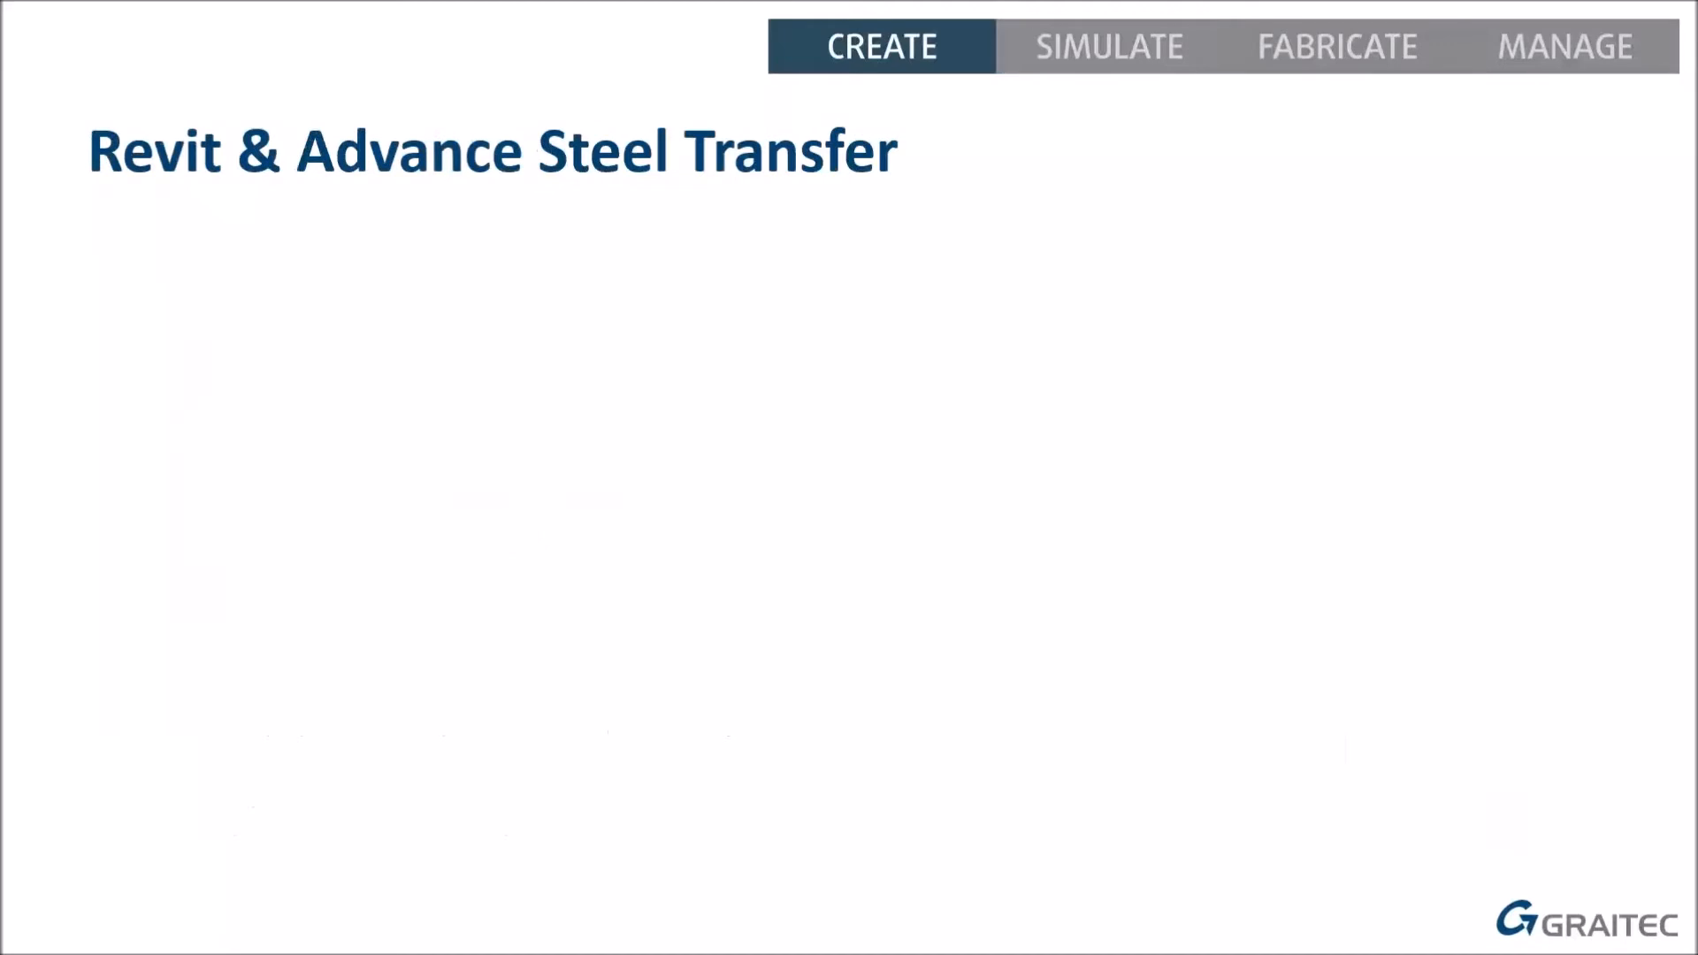
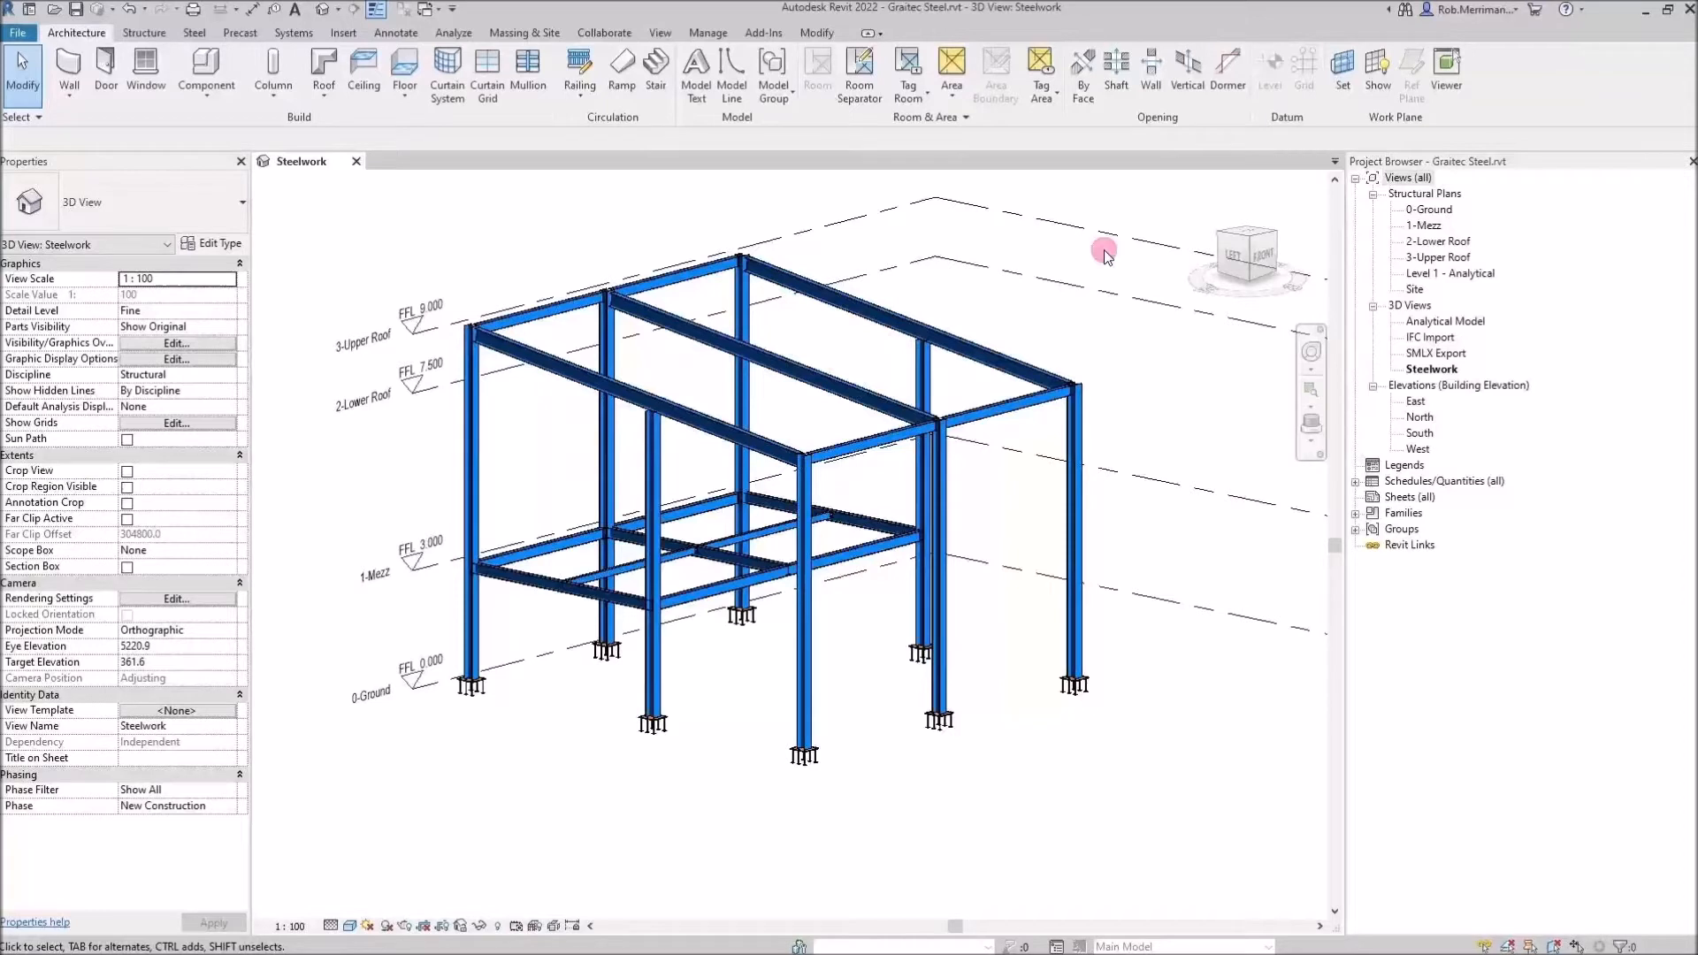
left_click(777, 39)
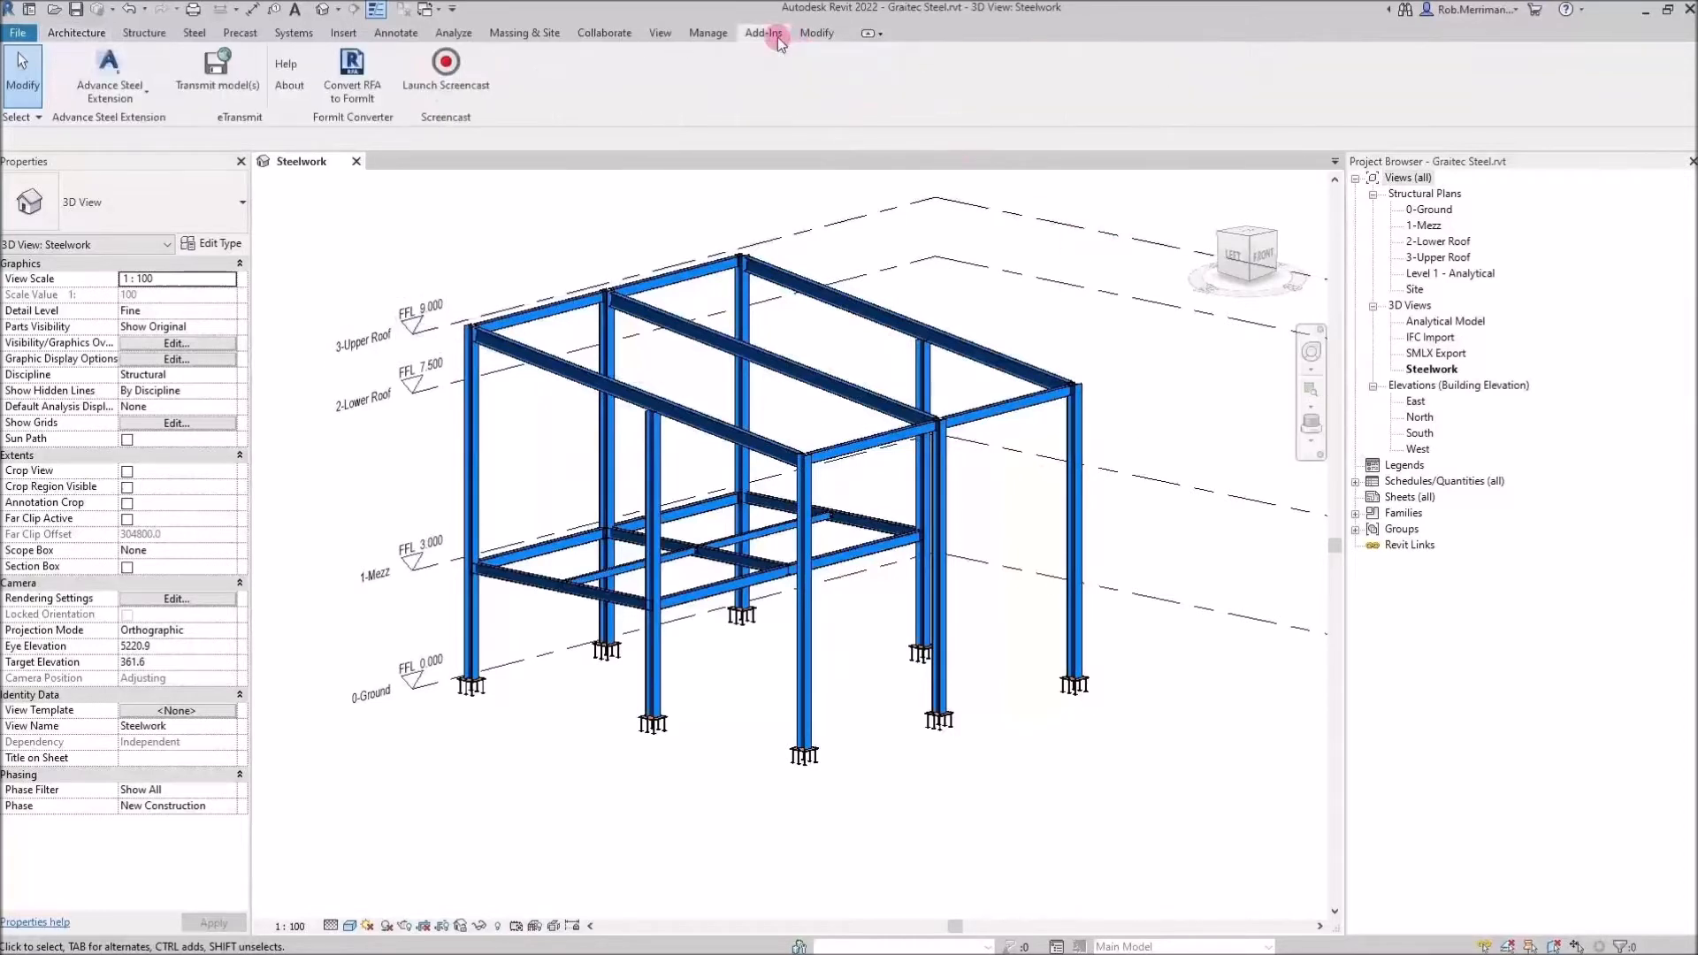
left_click(142, 89)
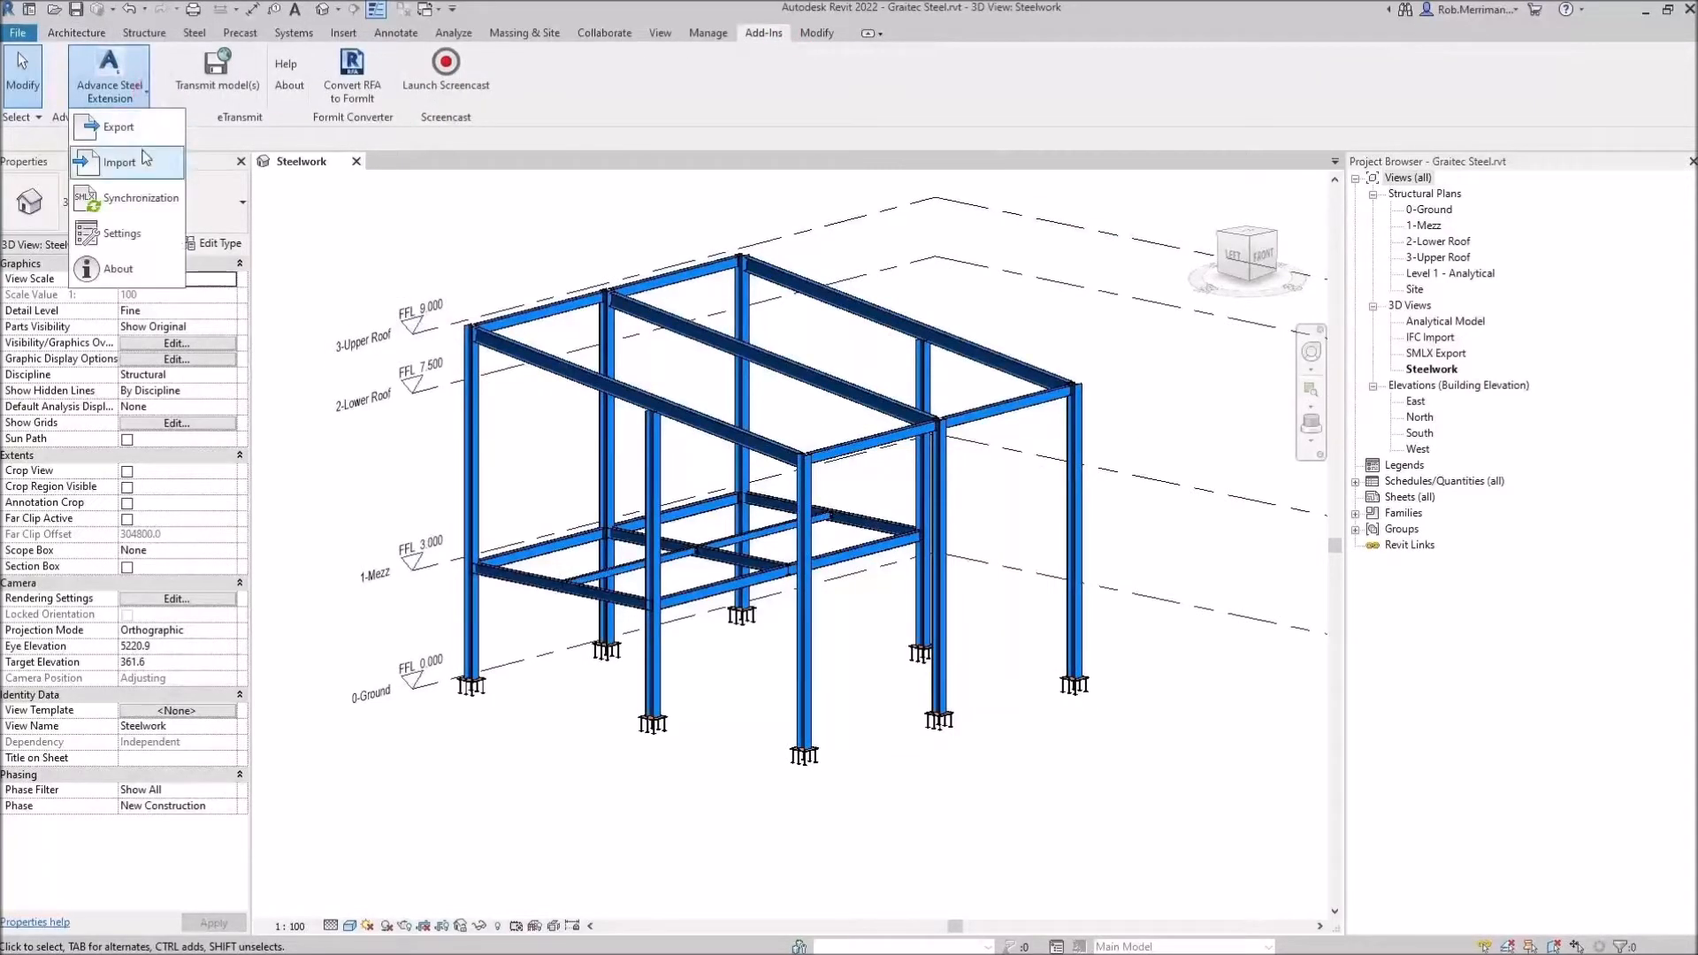
left_click(133, 233)
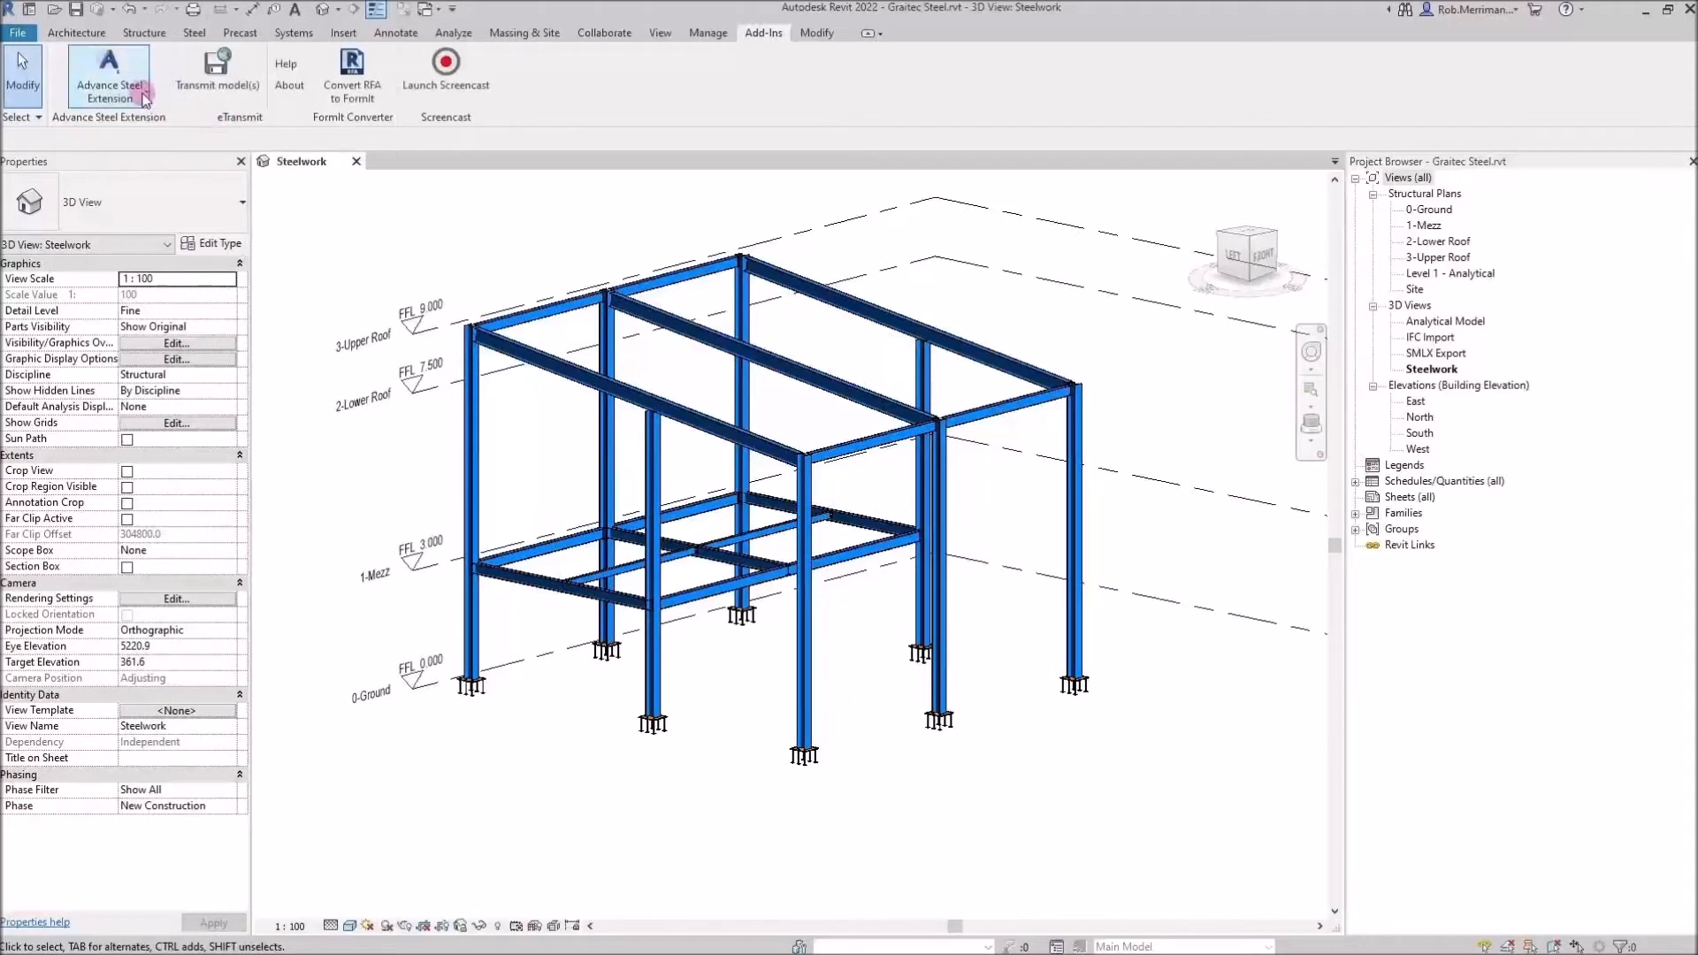
Export the Revit steel model through the Advance Steel Extension as Graitec Steel.smlx with Advance export
left_click(145, 95)
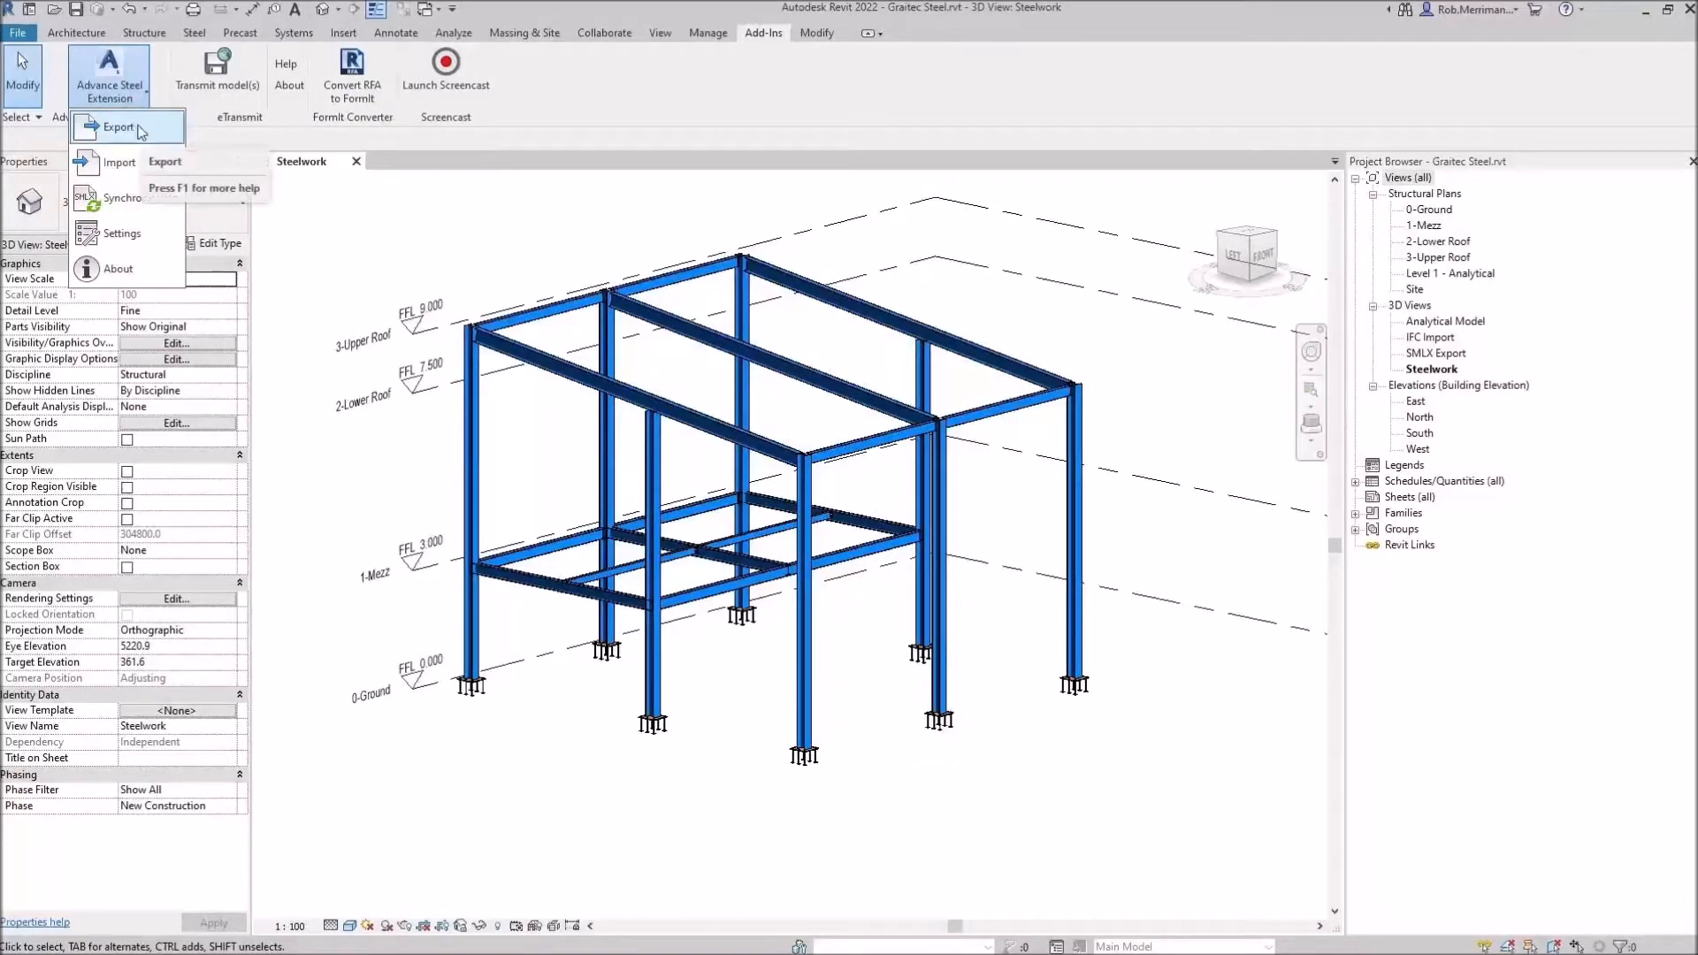
left_click(140, 130)
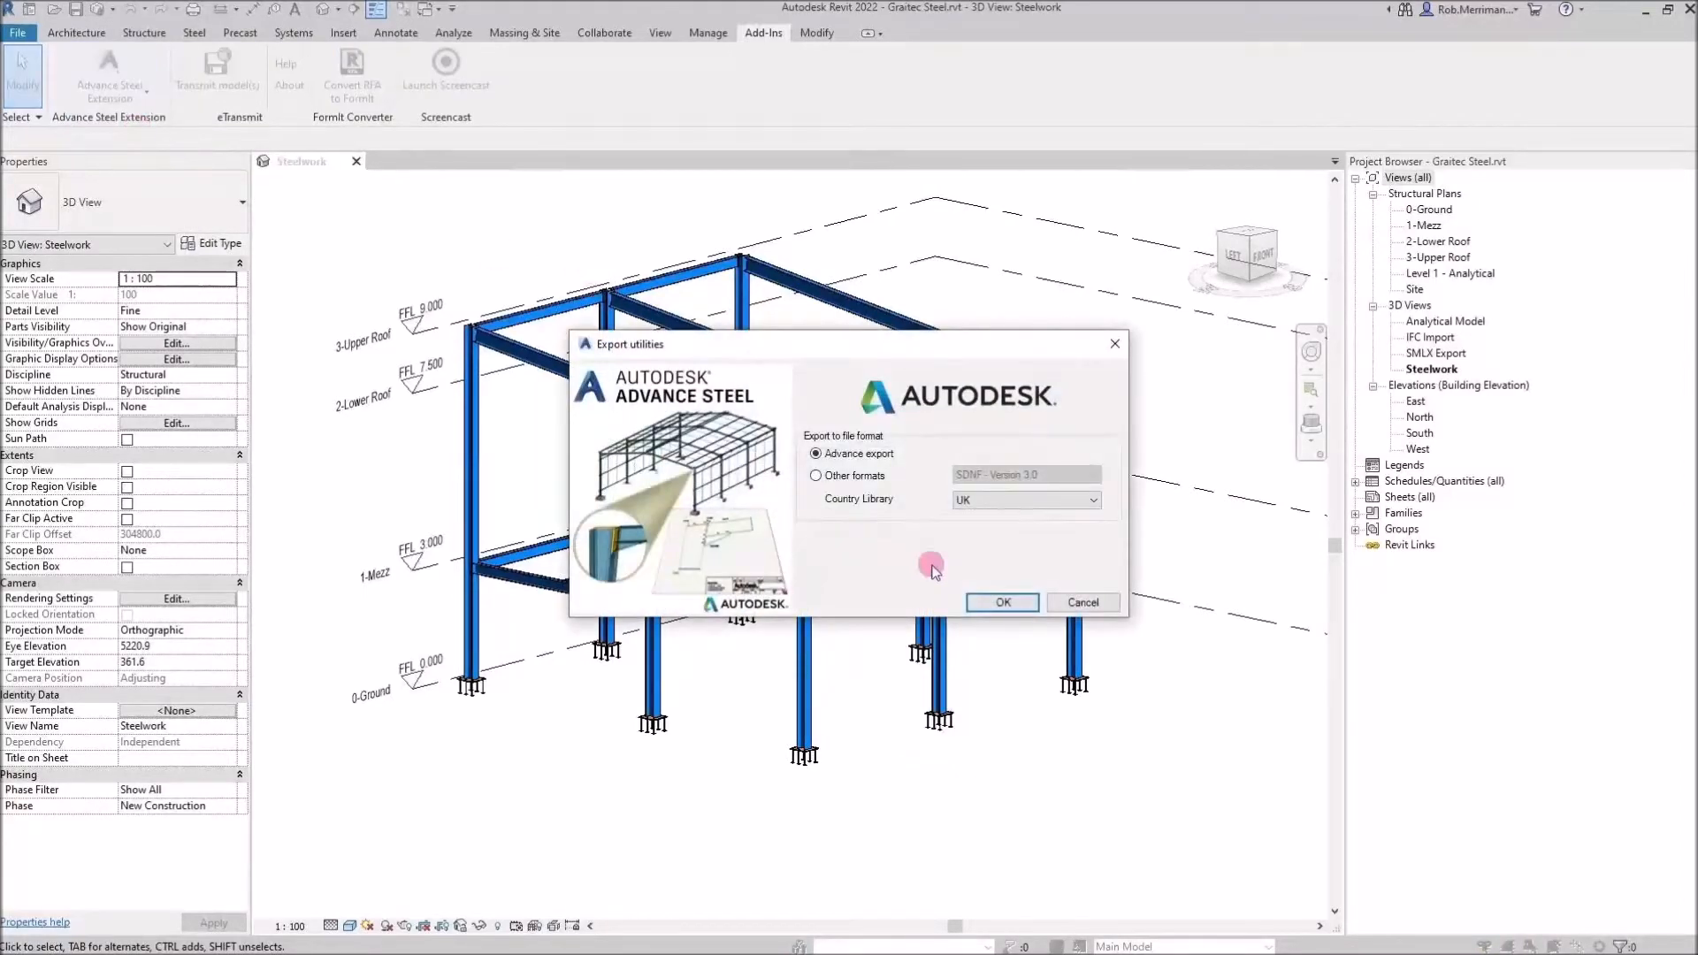
left_click(989, 604)
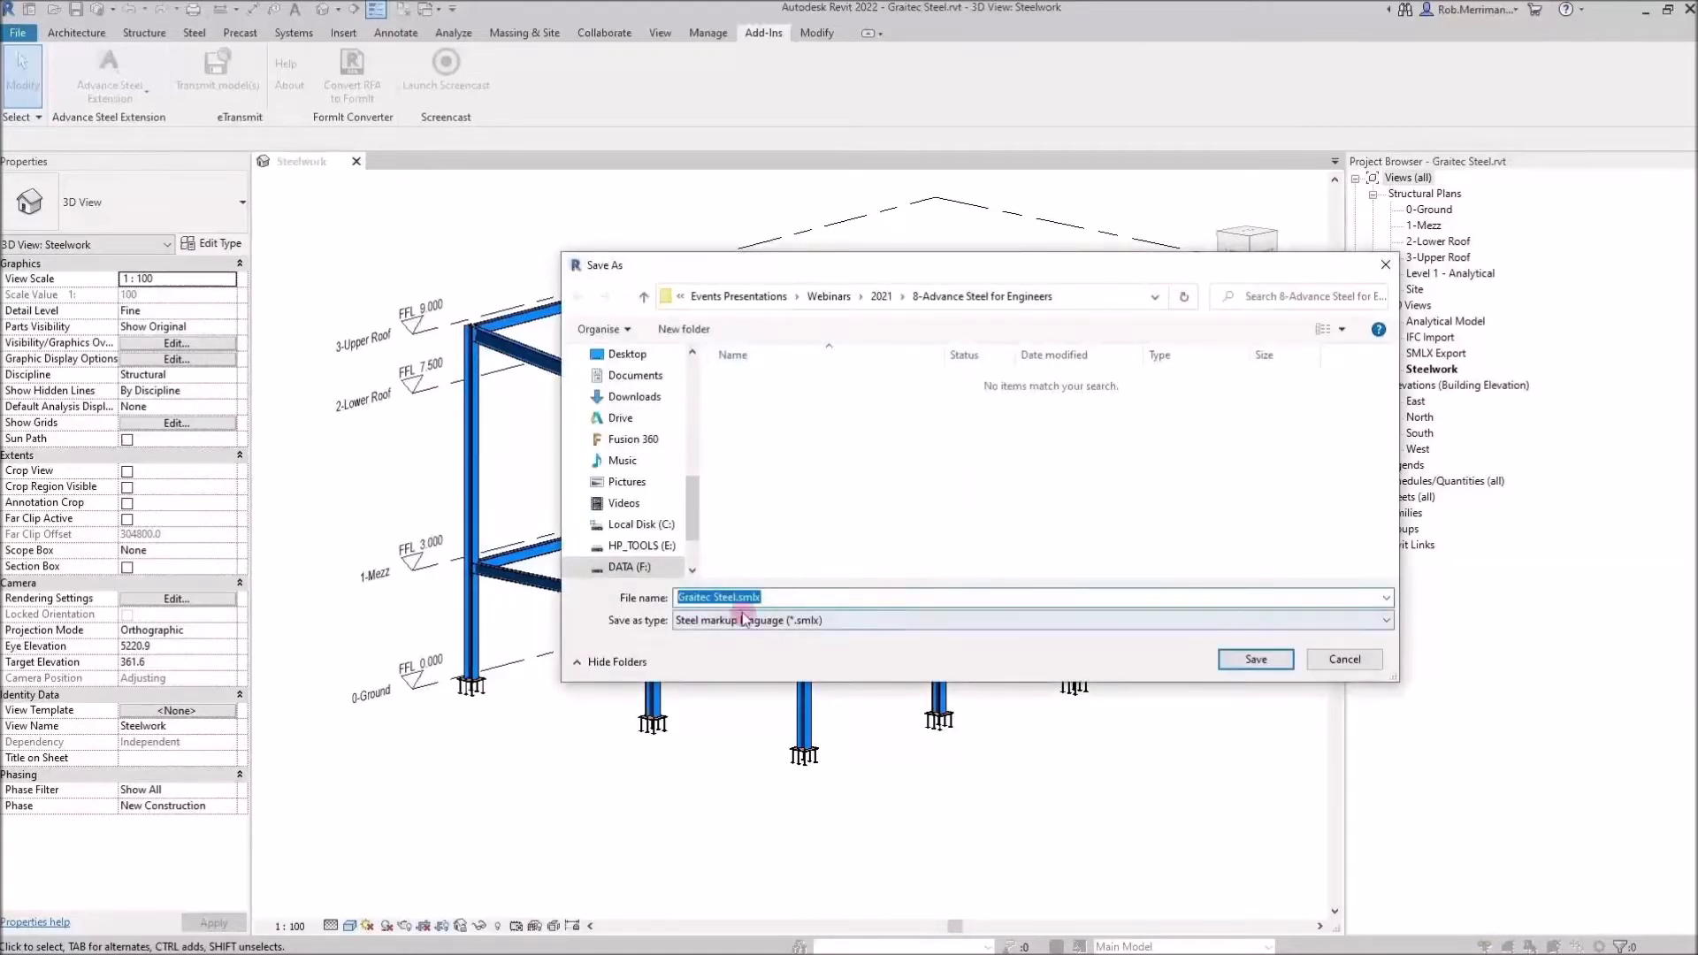
left_click(1265, 660)
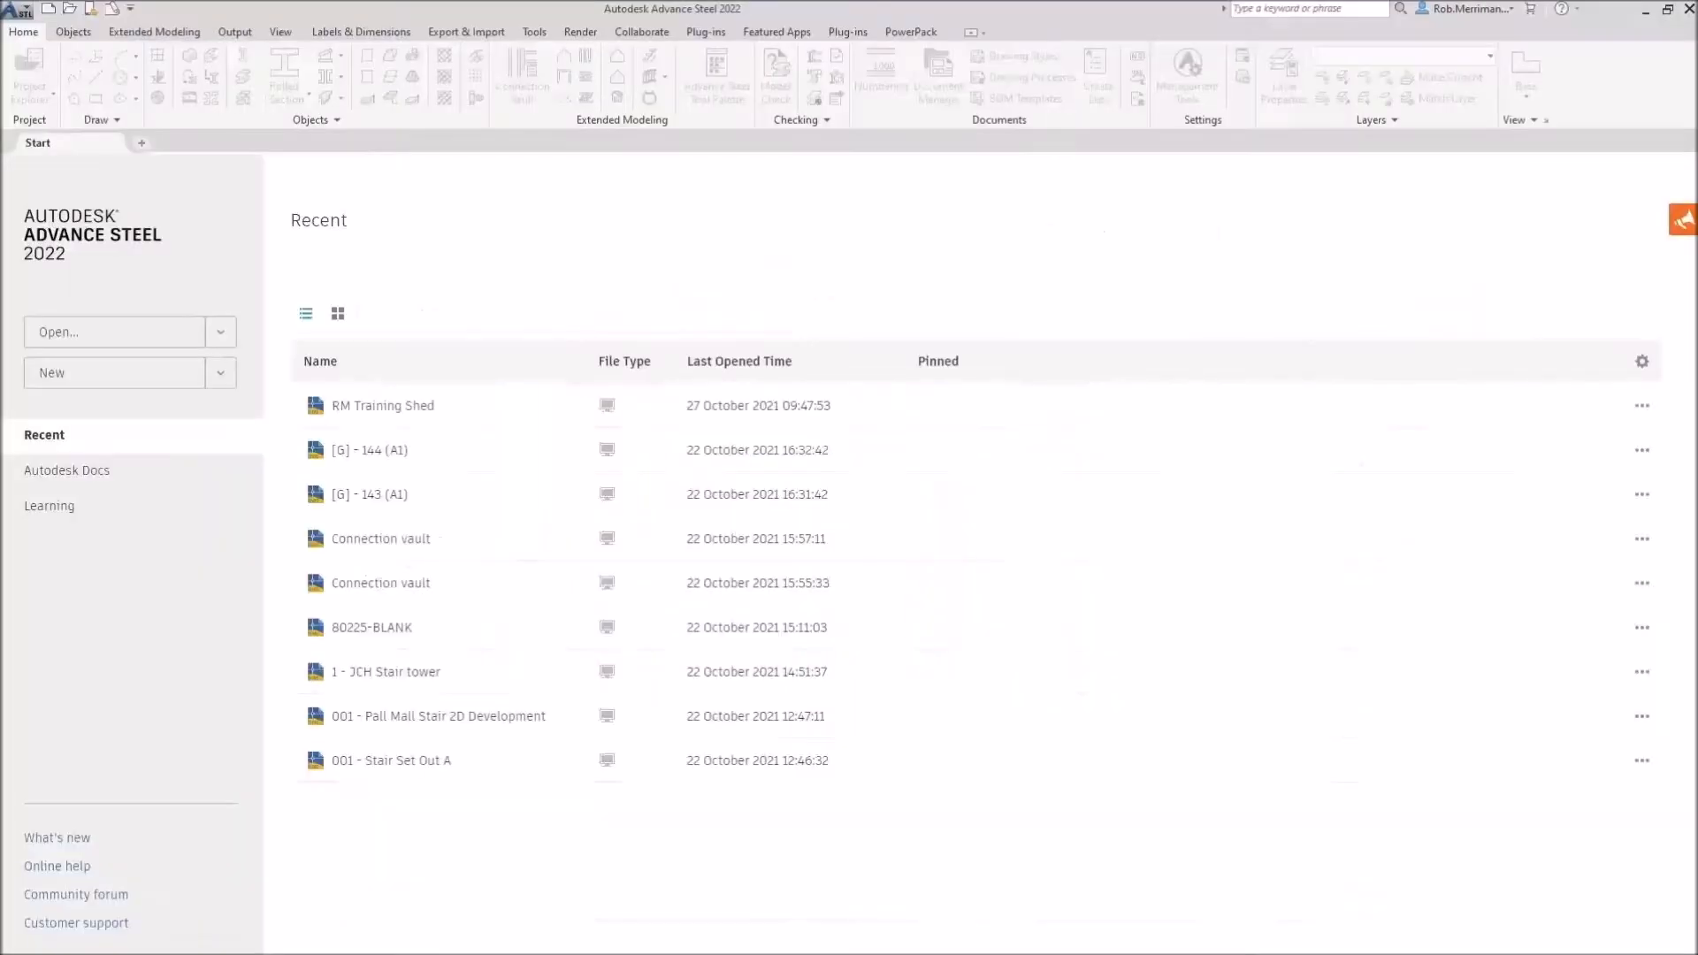
Switch to Advance Steel and start a new drawing from the ASTemplate.dwt template
left_click(218, 372)
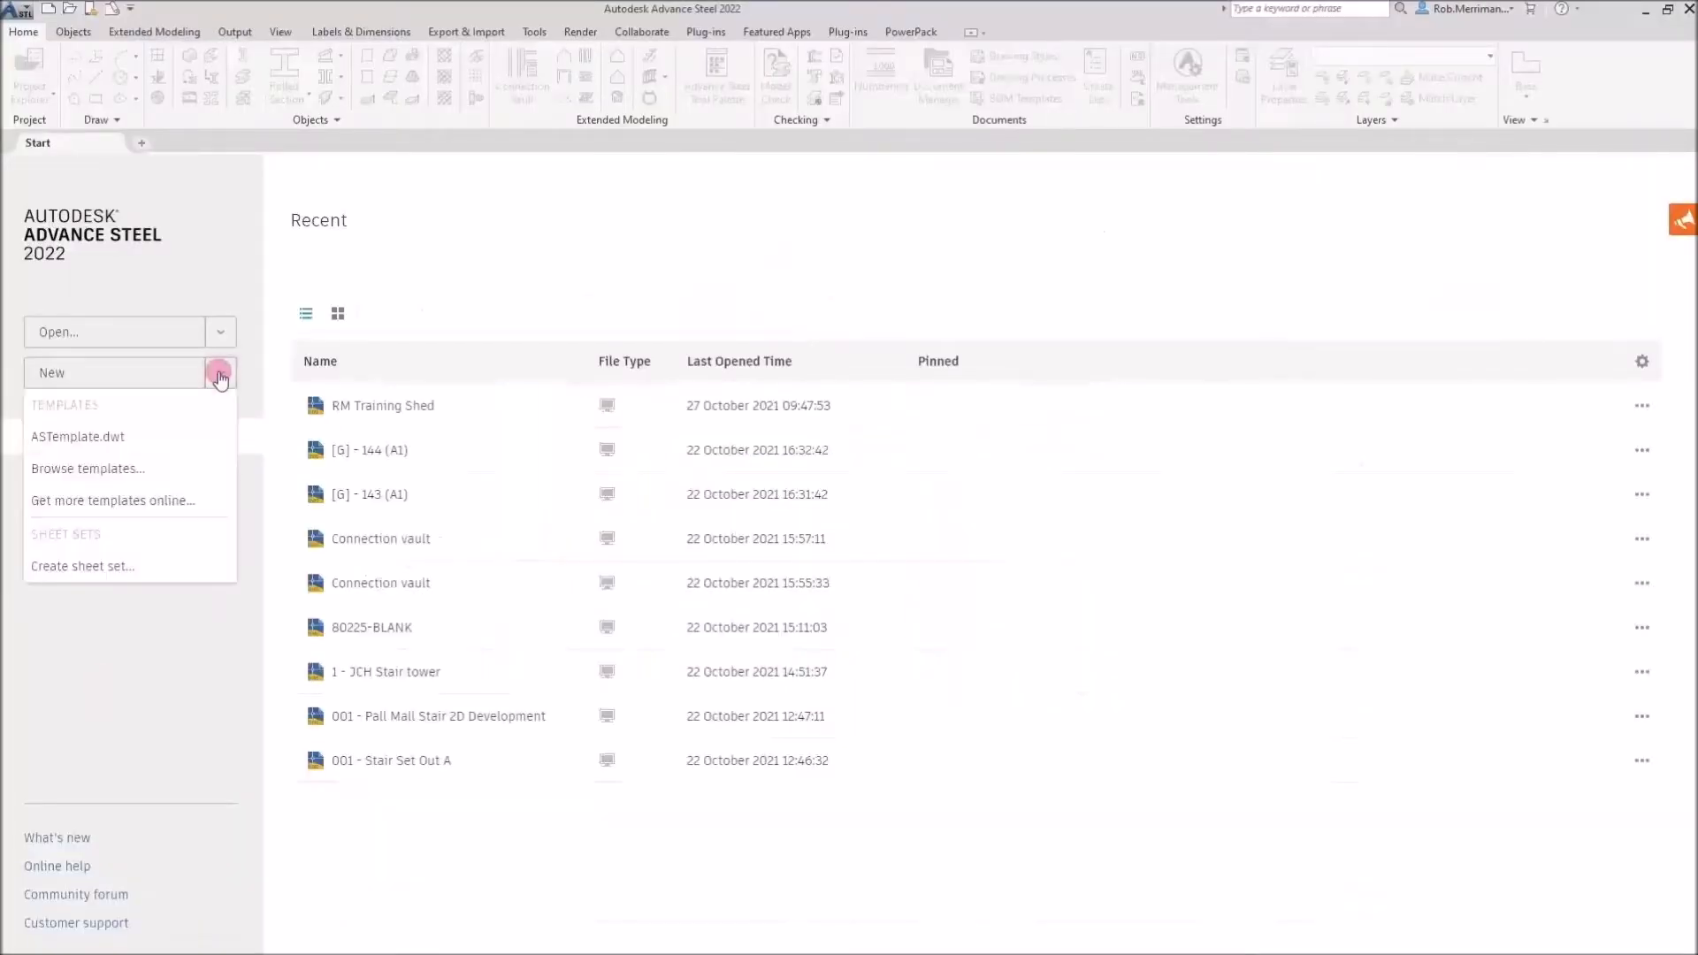
left_click(89, 438)
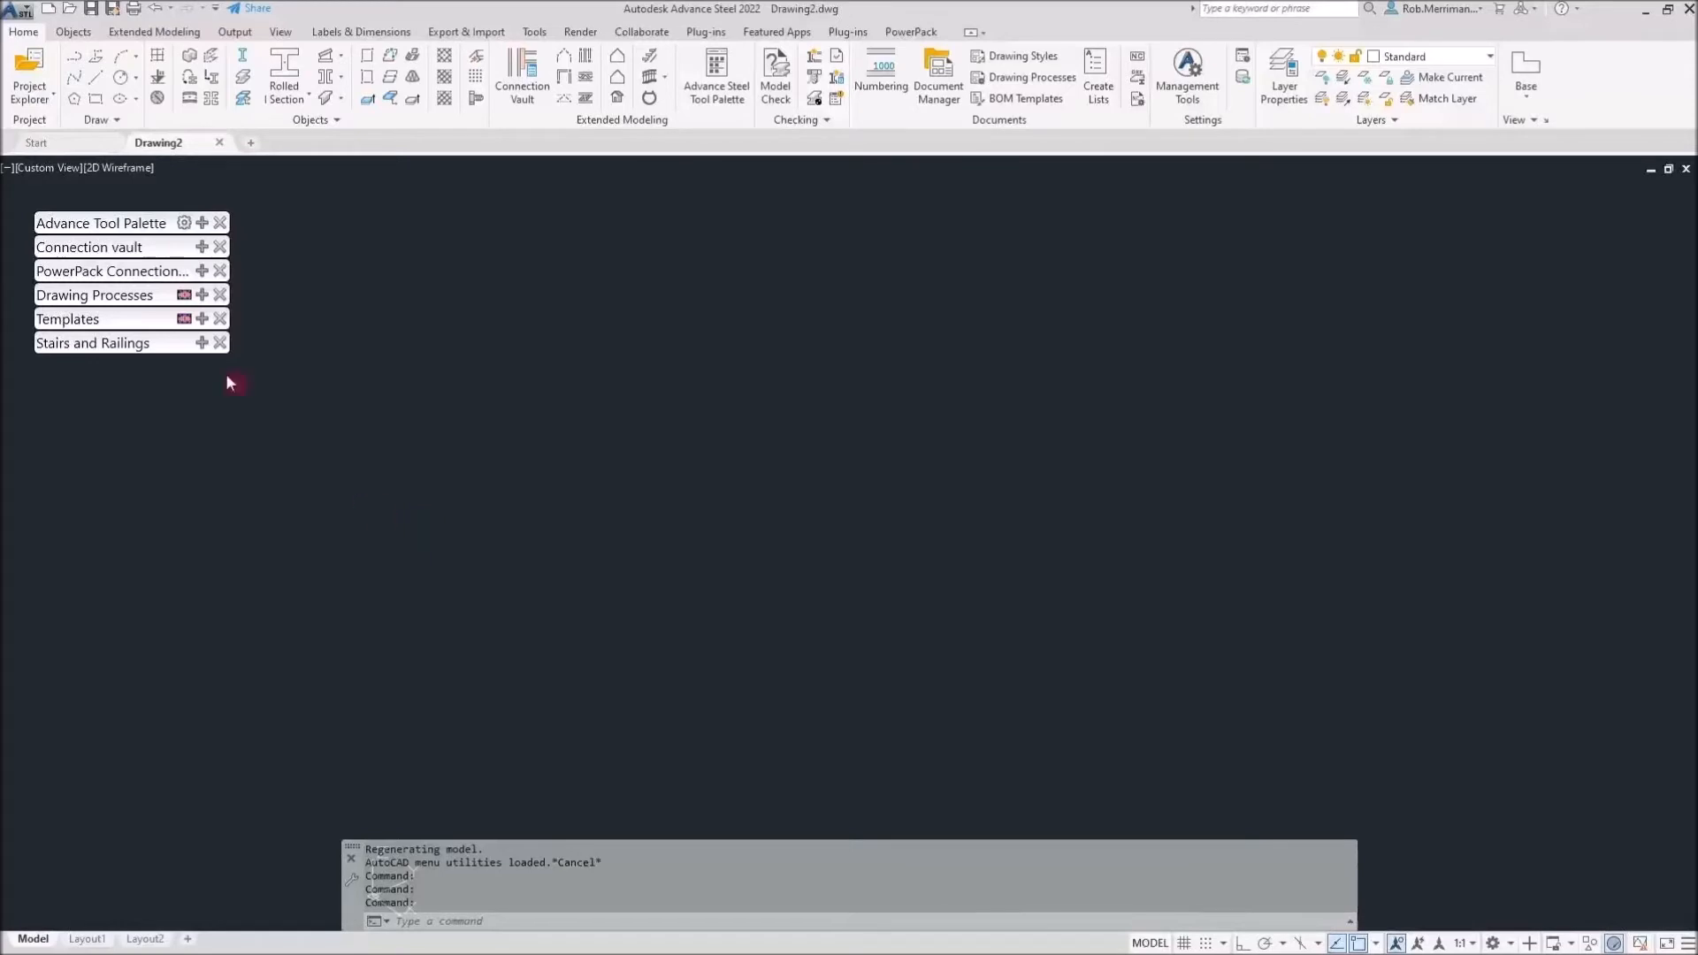
Set the drawing view to SW Isometric with the Realistic visual style
left_click(58, 166)
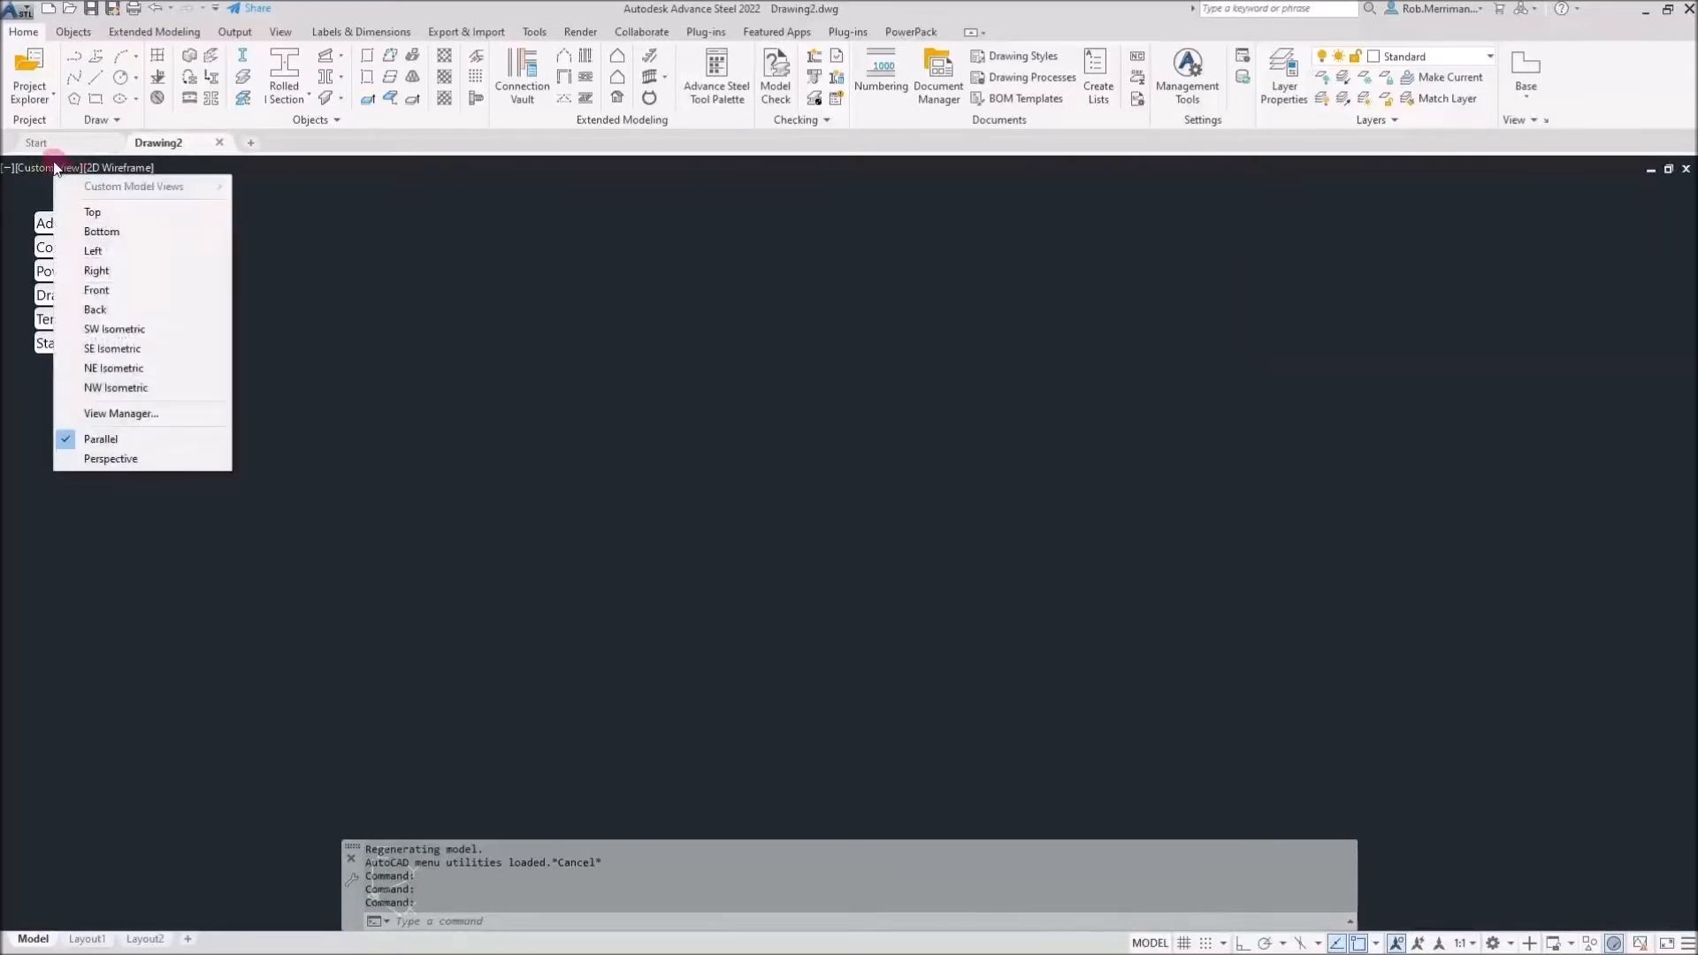
left_click(115, 329)
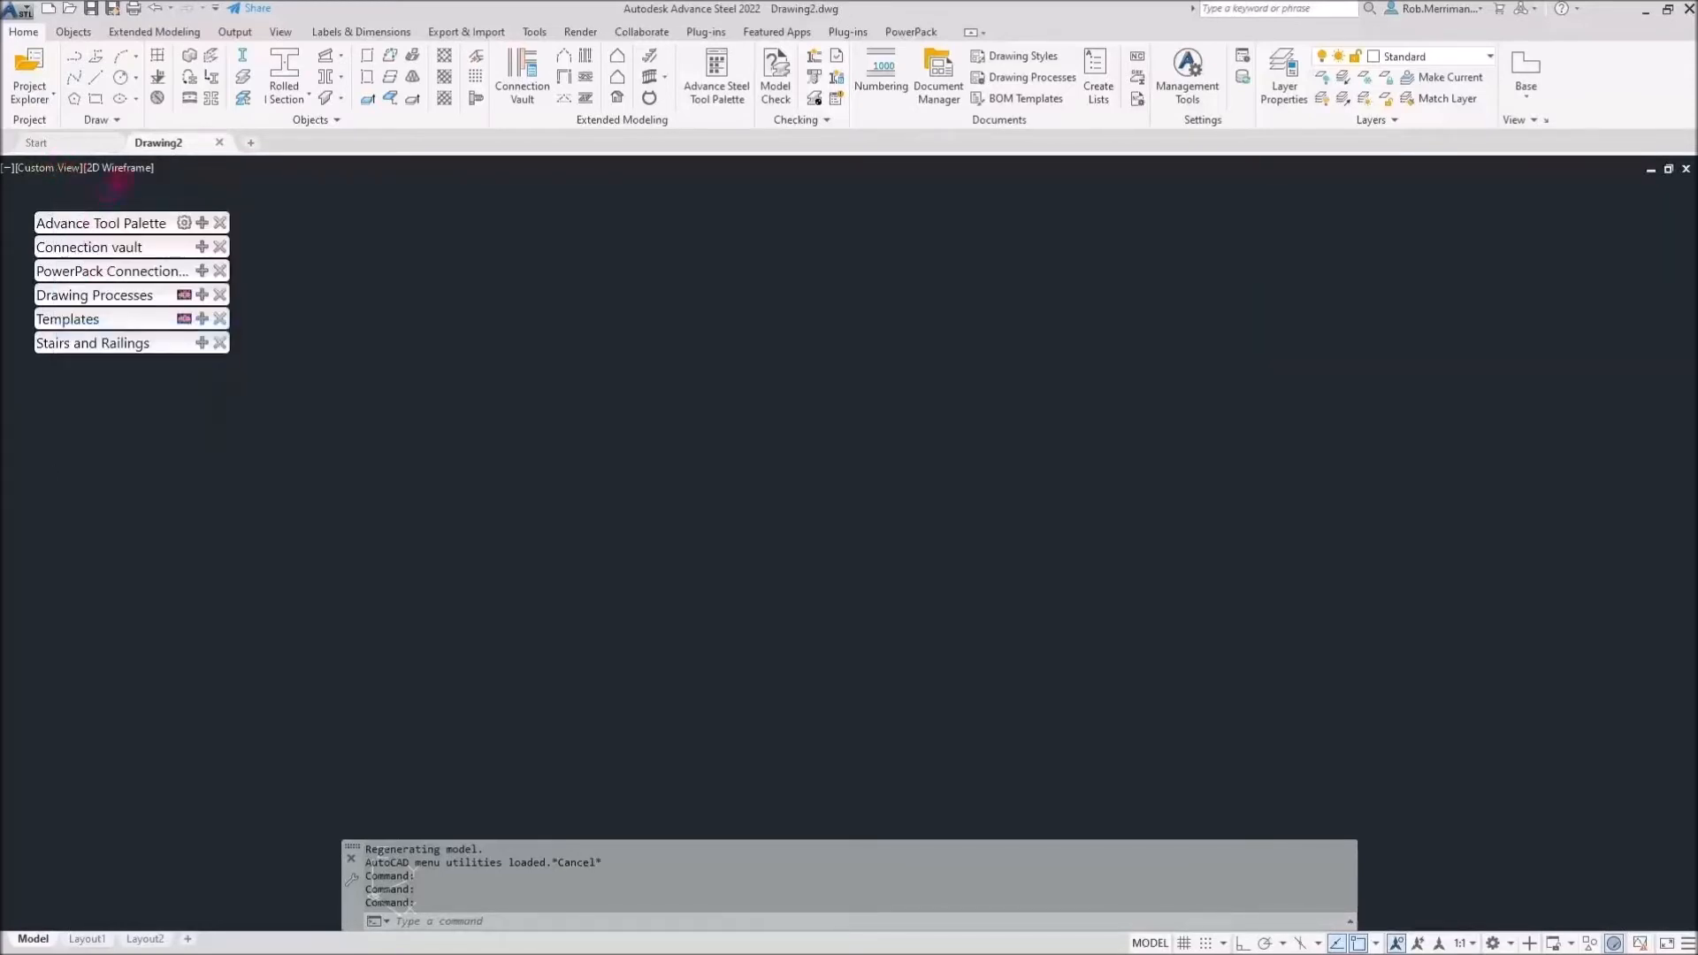
left_click(125, 168)
left_click(174, 270)
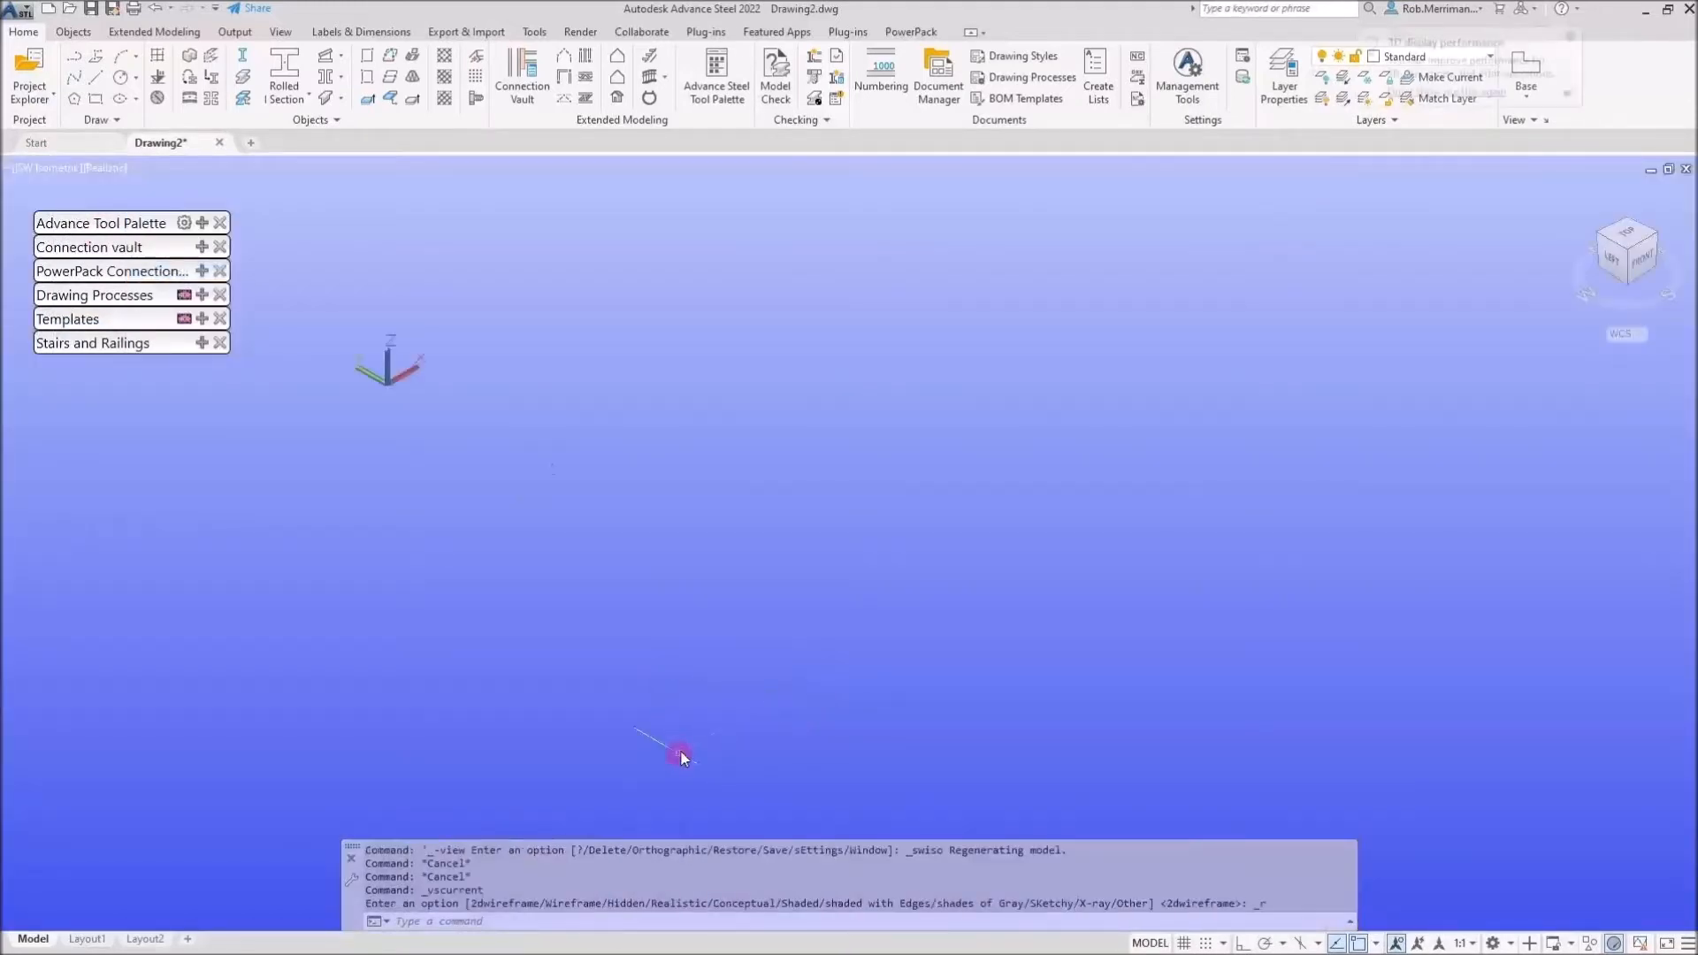
middle_click_drag(735, 395, 1088, 595)
middle_click_drag(862, 463, 929, 574)
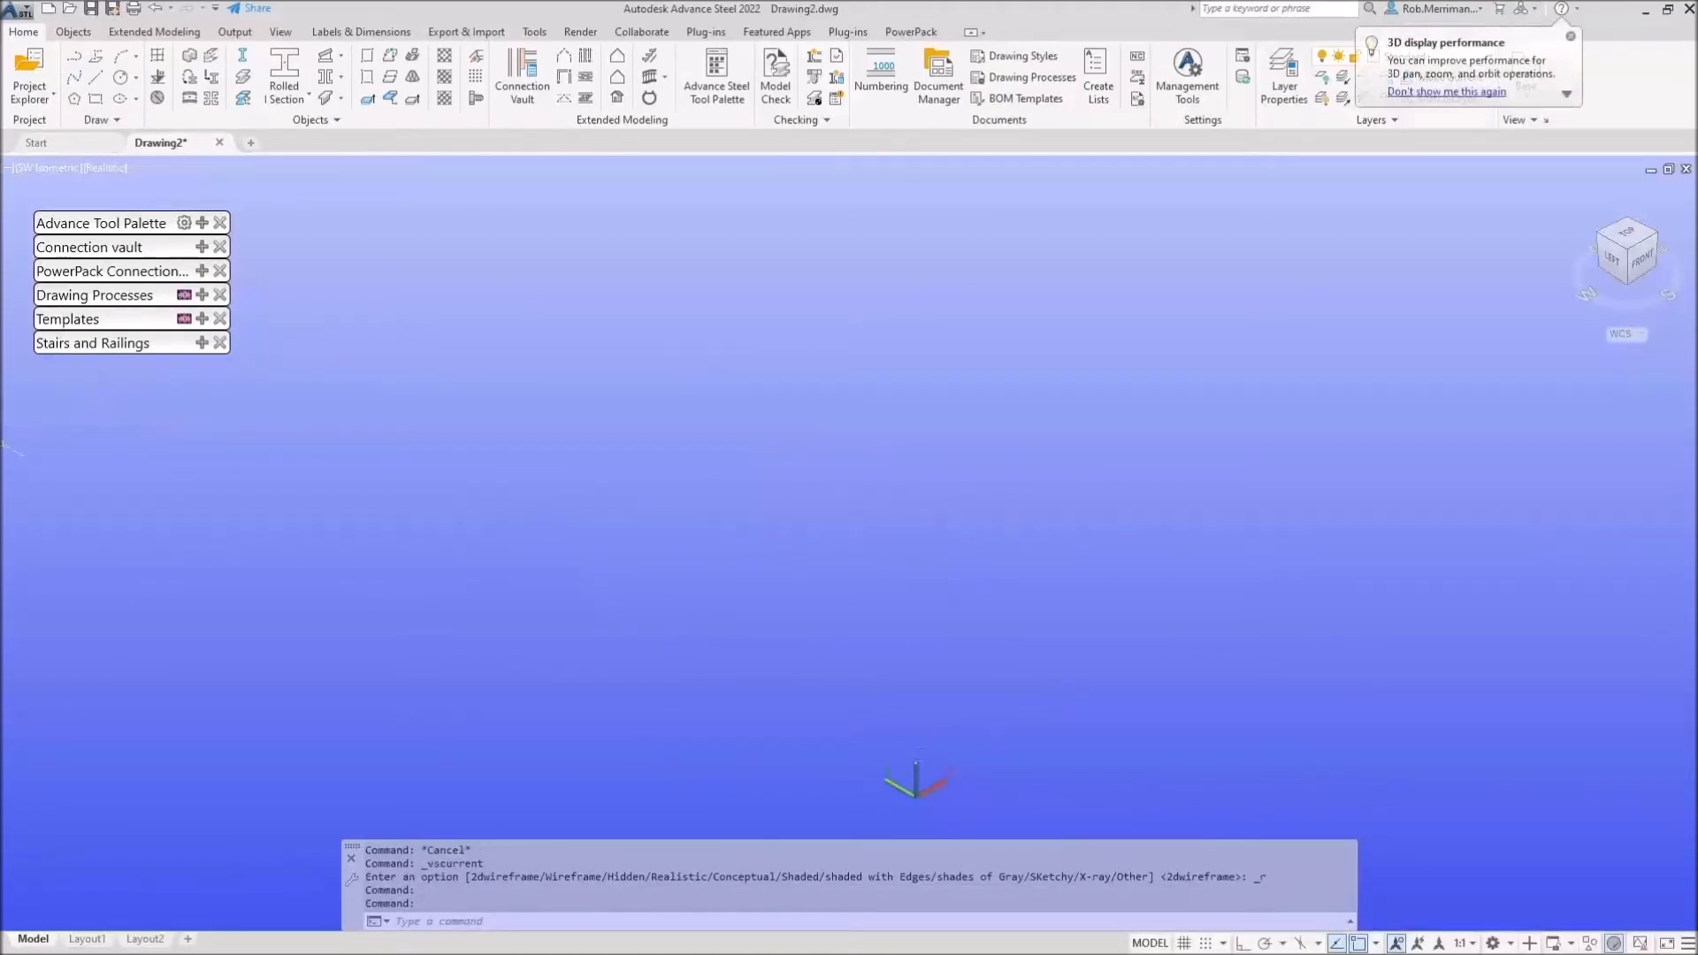
left_click(595, 636)
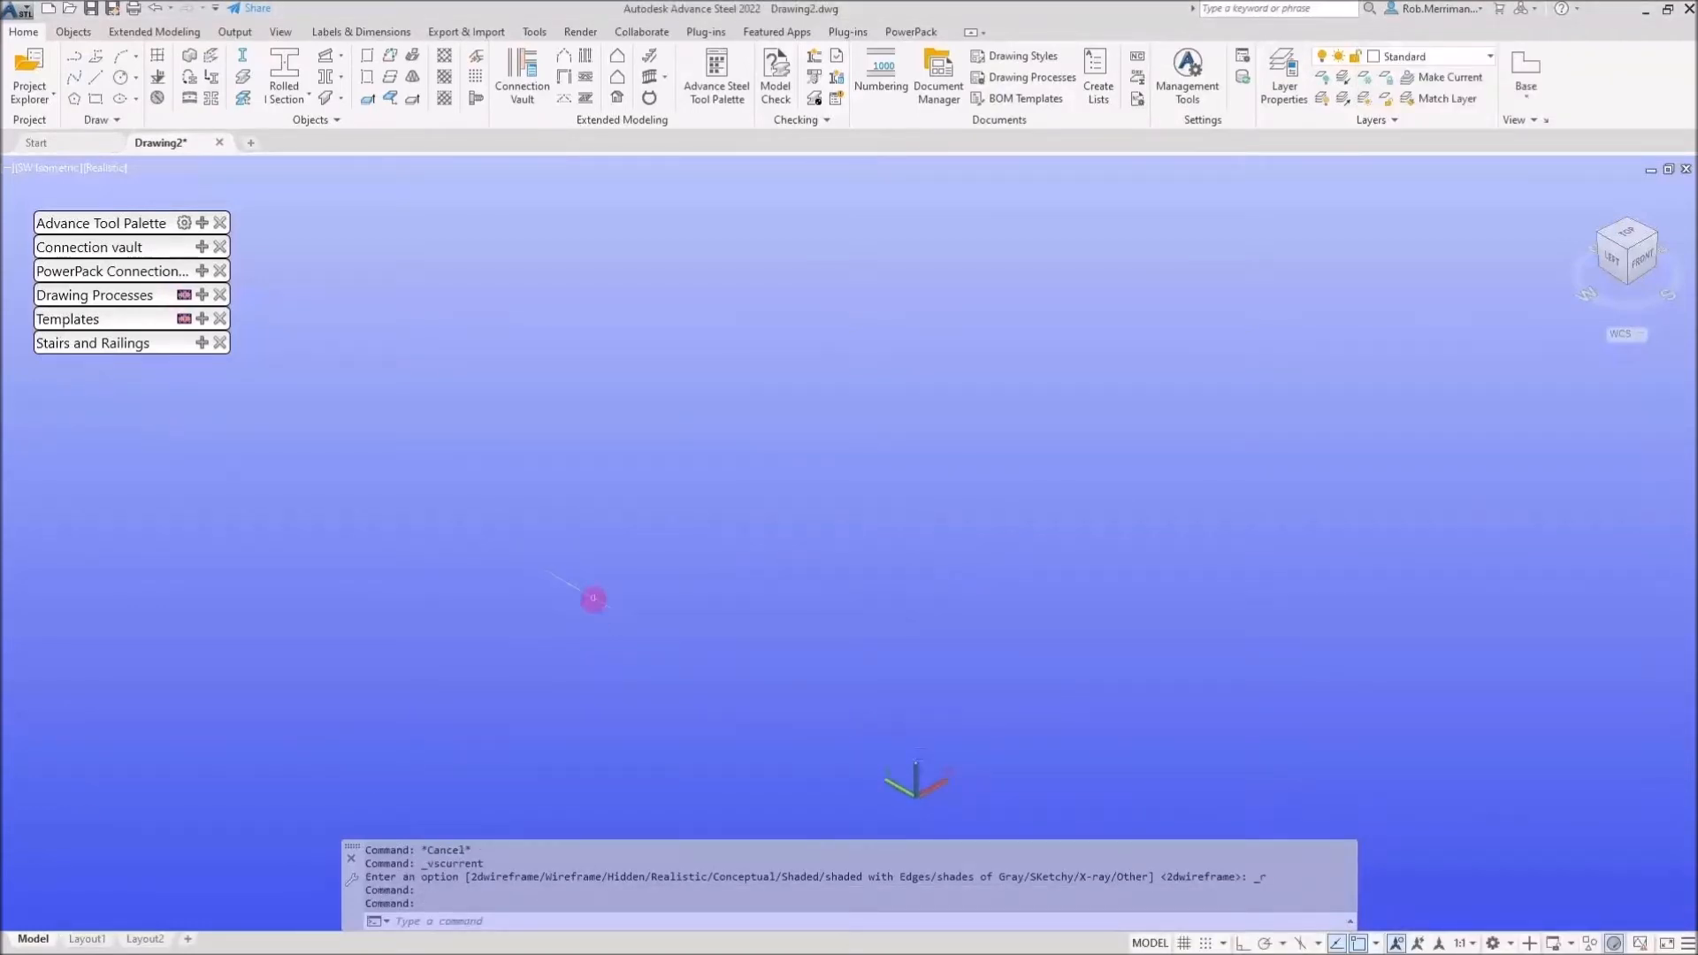
Import the Graitec Steel.smlx model file from the webinar folder on OneDrive
left_click(461, 36)
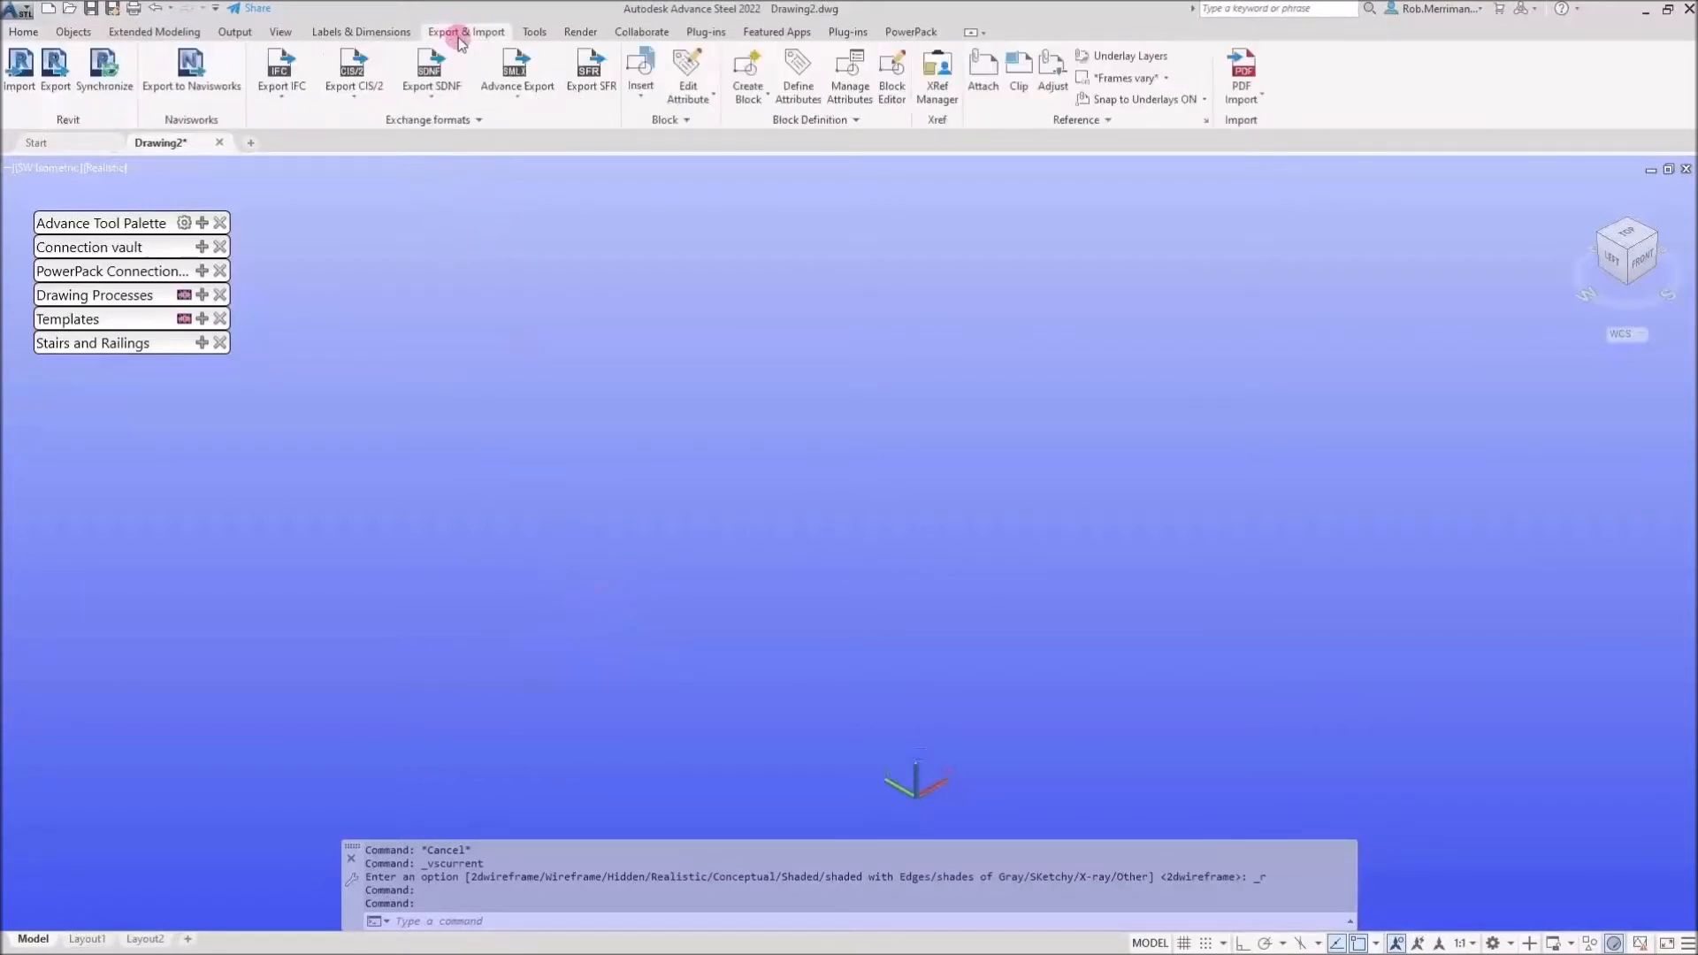
left_click(22, 92)
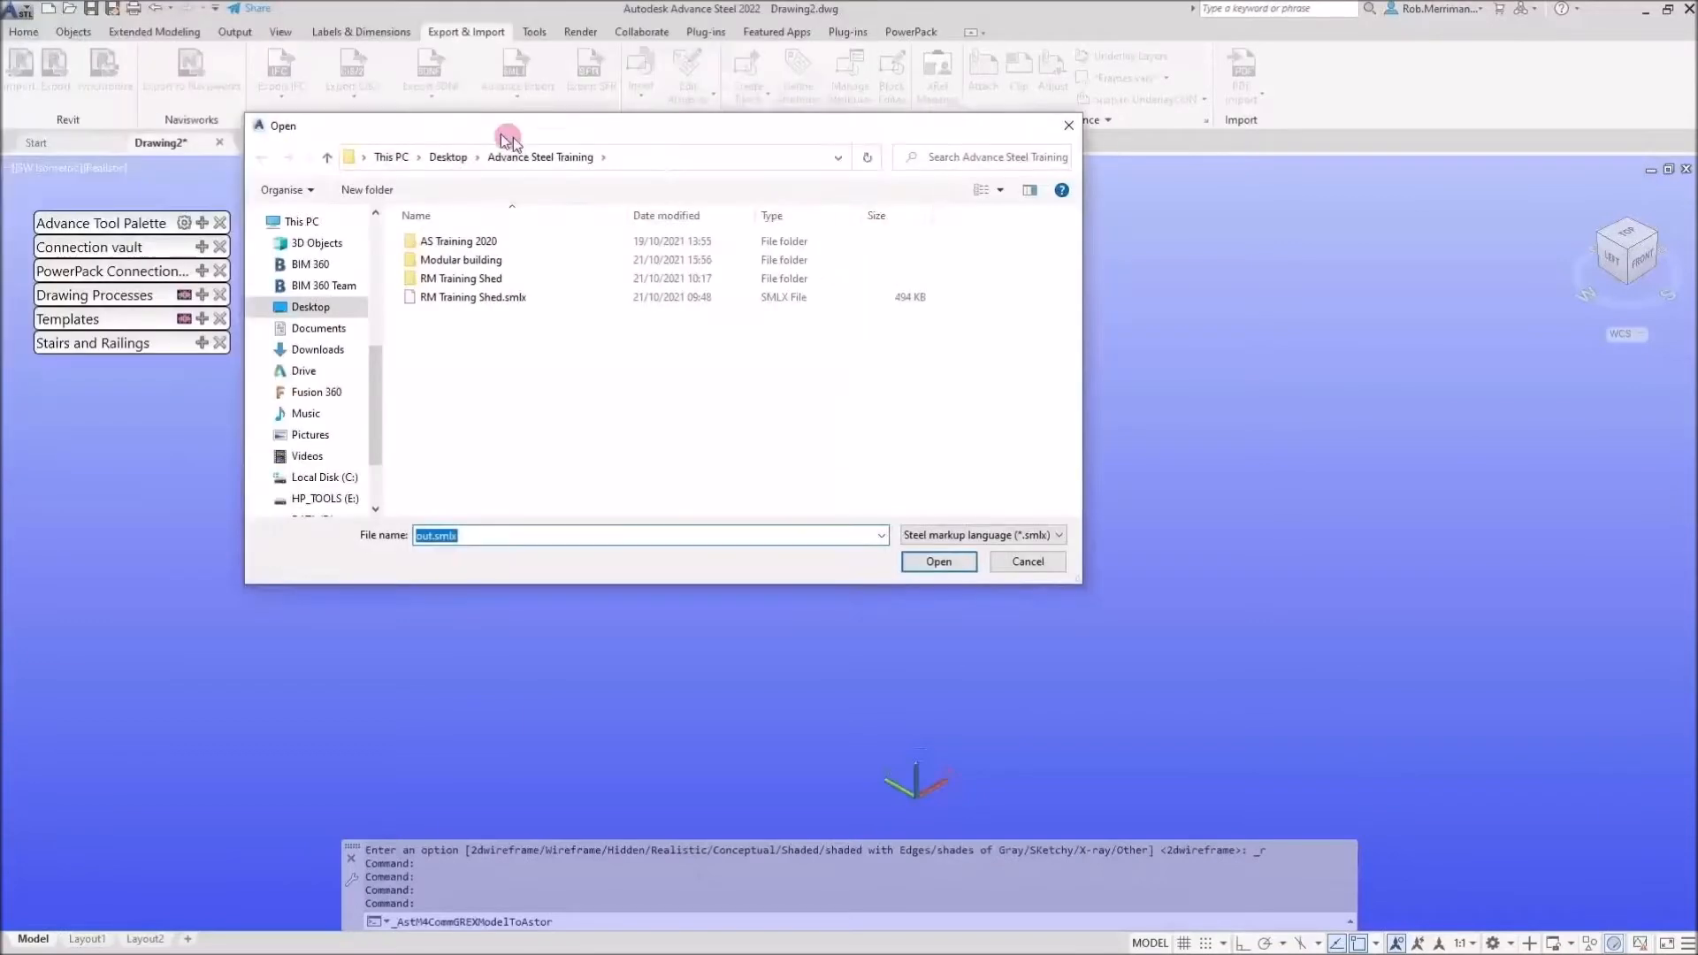
scroll(456, 420, "up", 5)
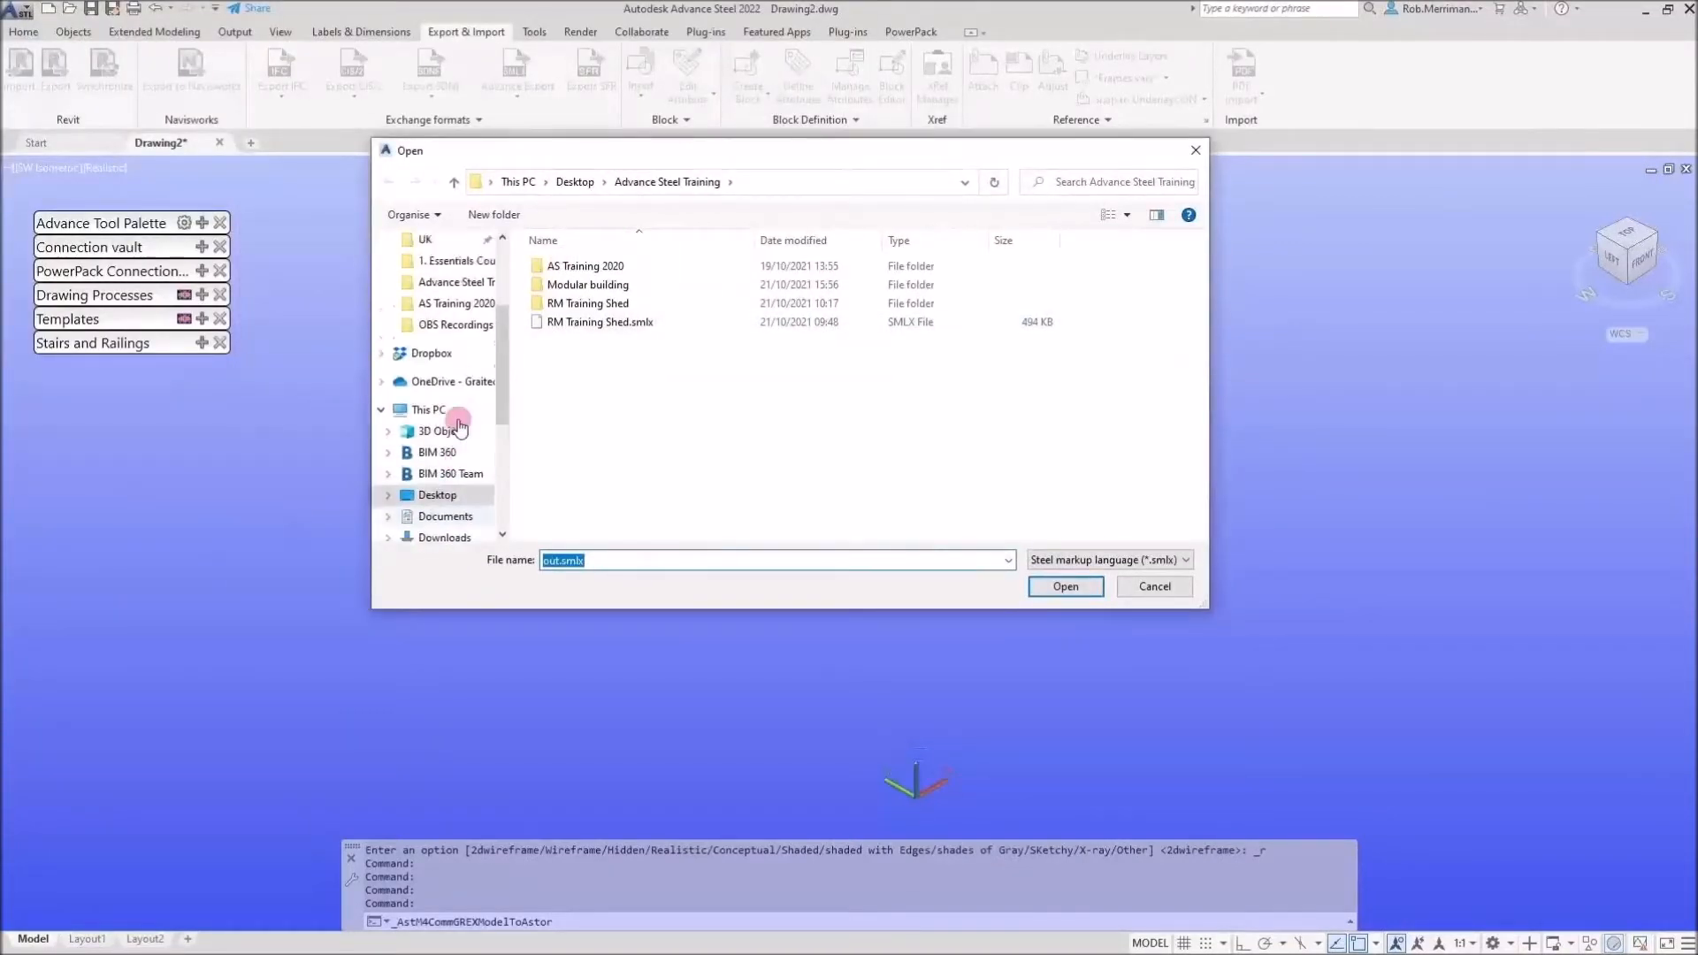
scroll(455, 426, "up", 3)
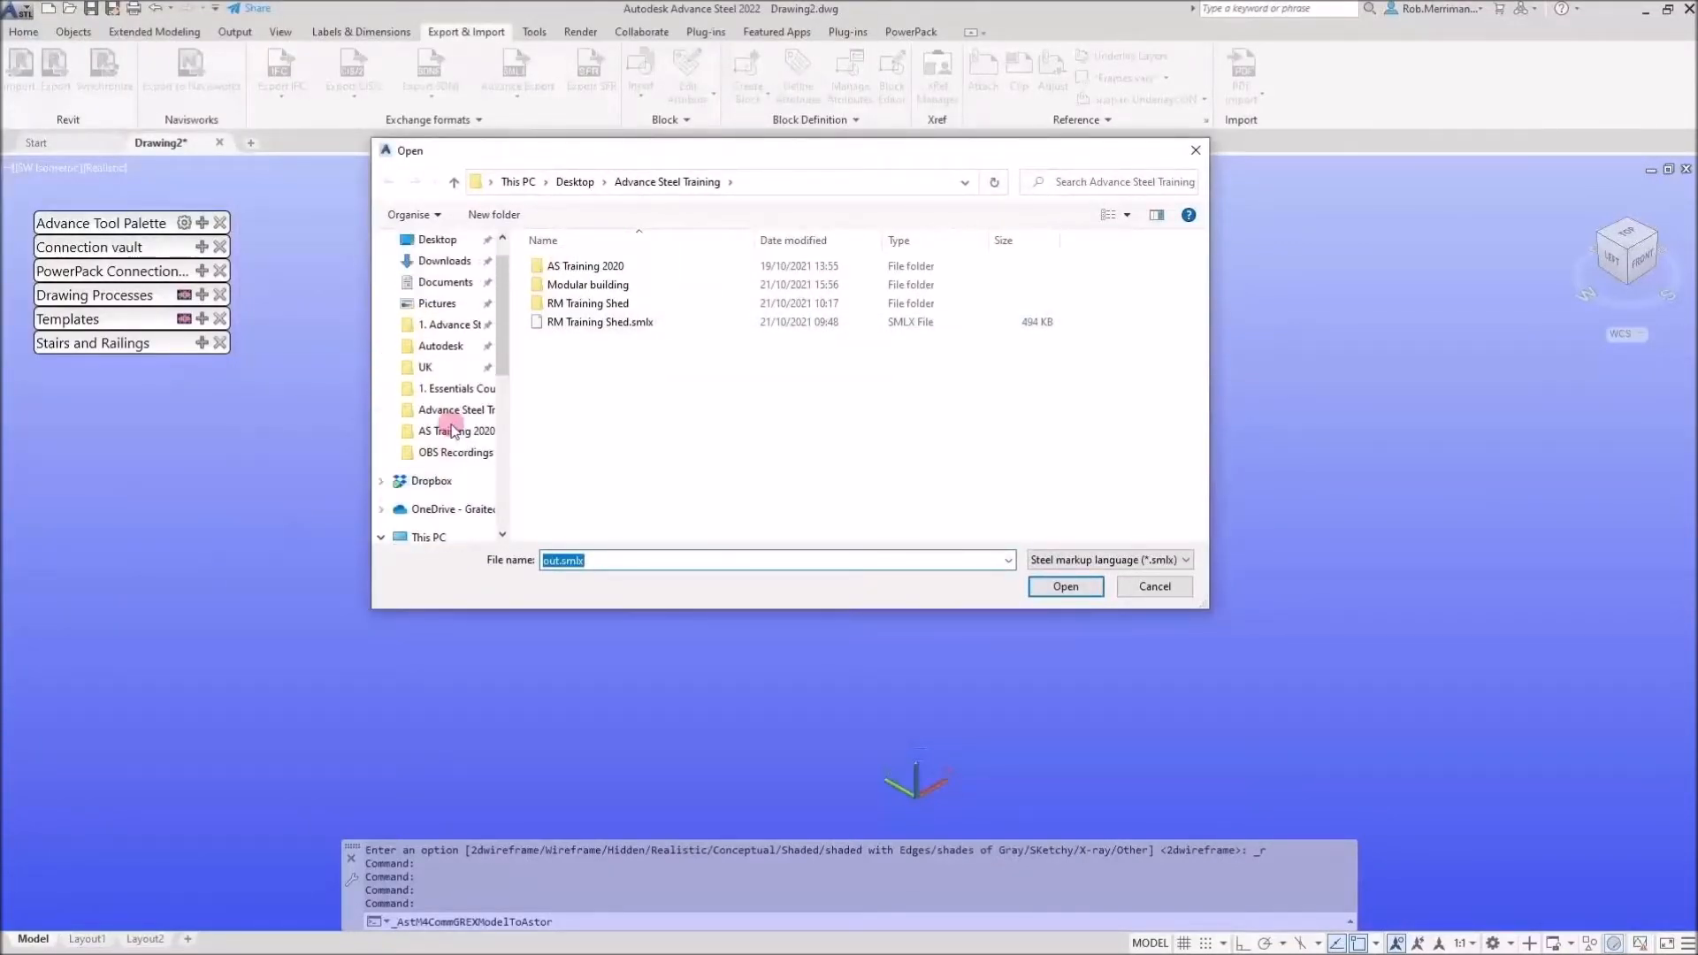
scroll(452, 427, "down", 2)
left_click(449, 405)
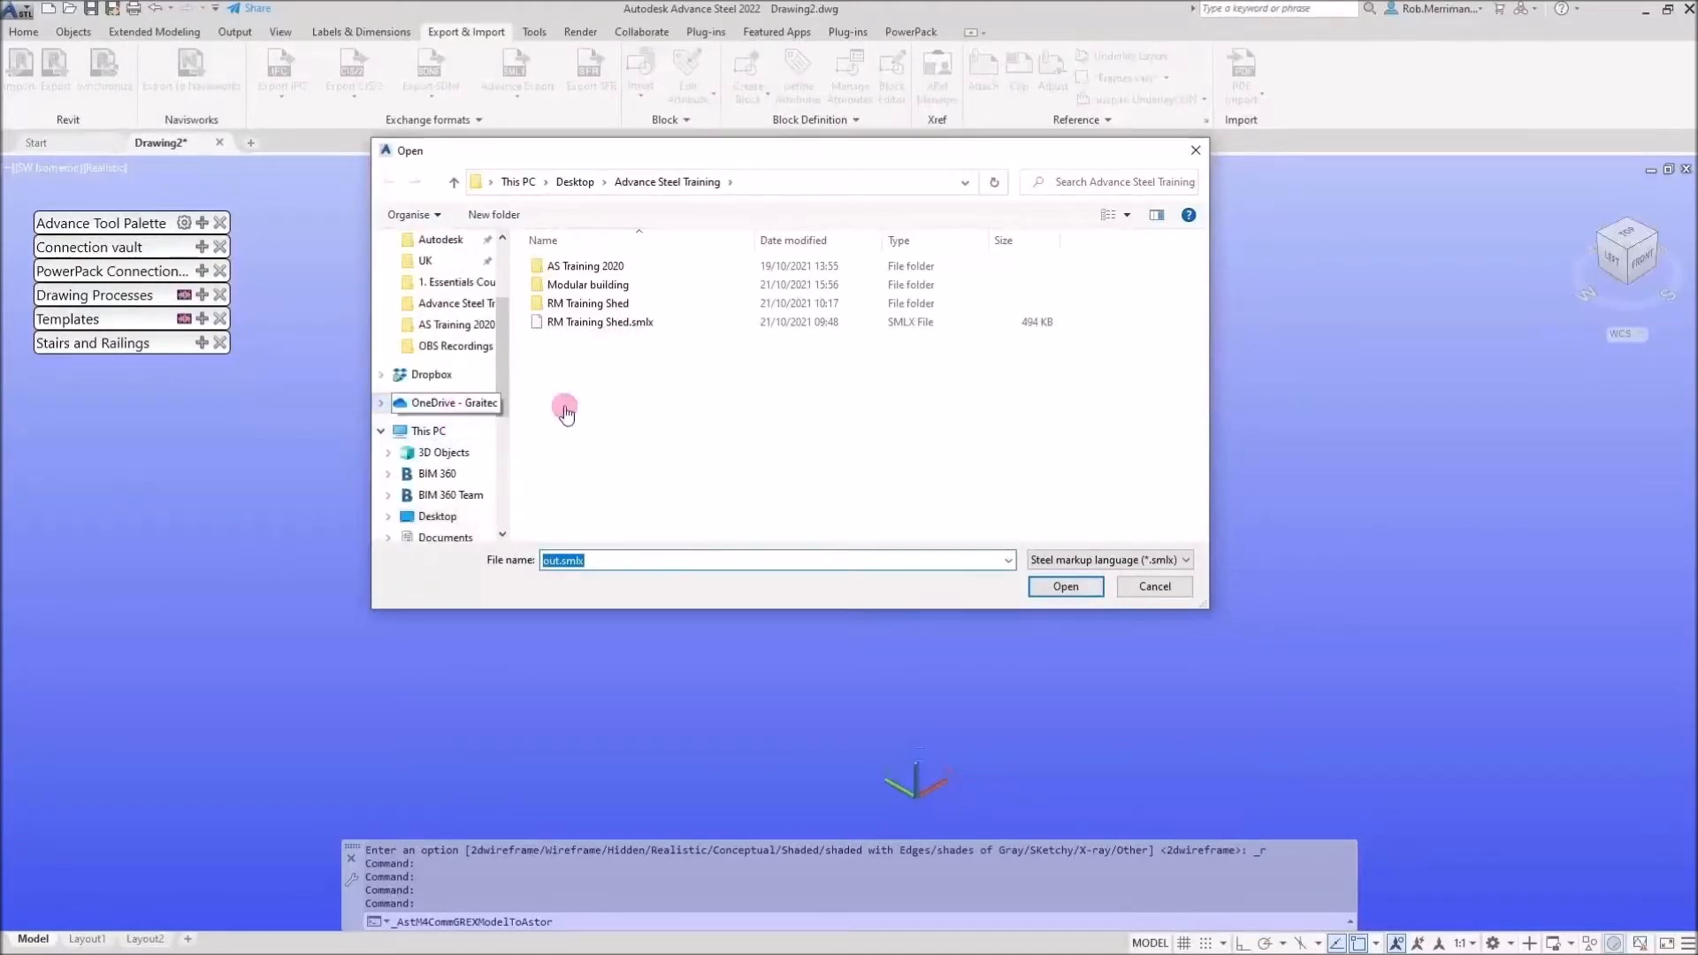
left_click(599, 433)
double_click(599, 434)
double_click(585, 397)
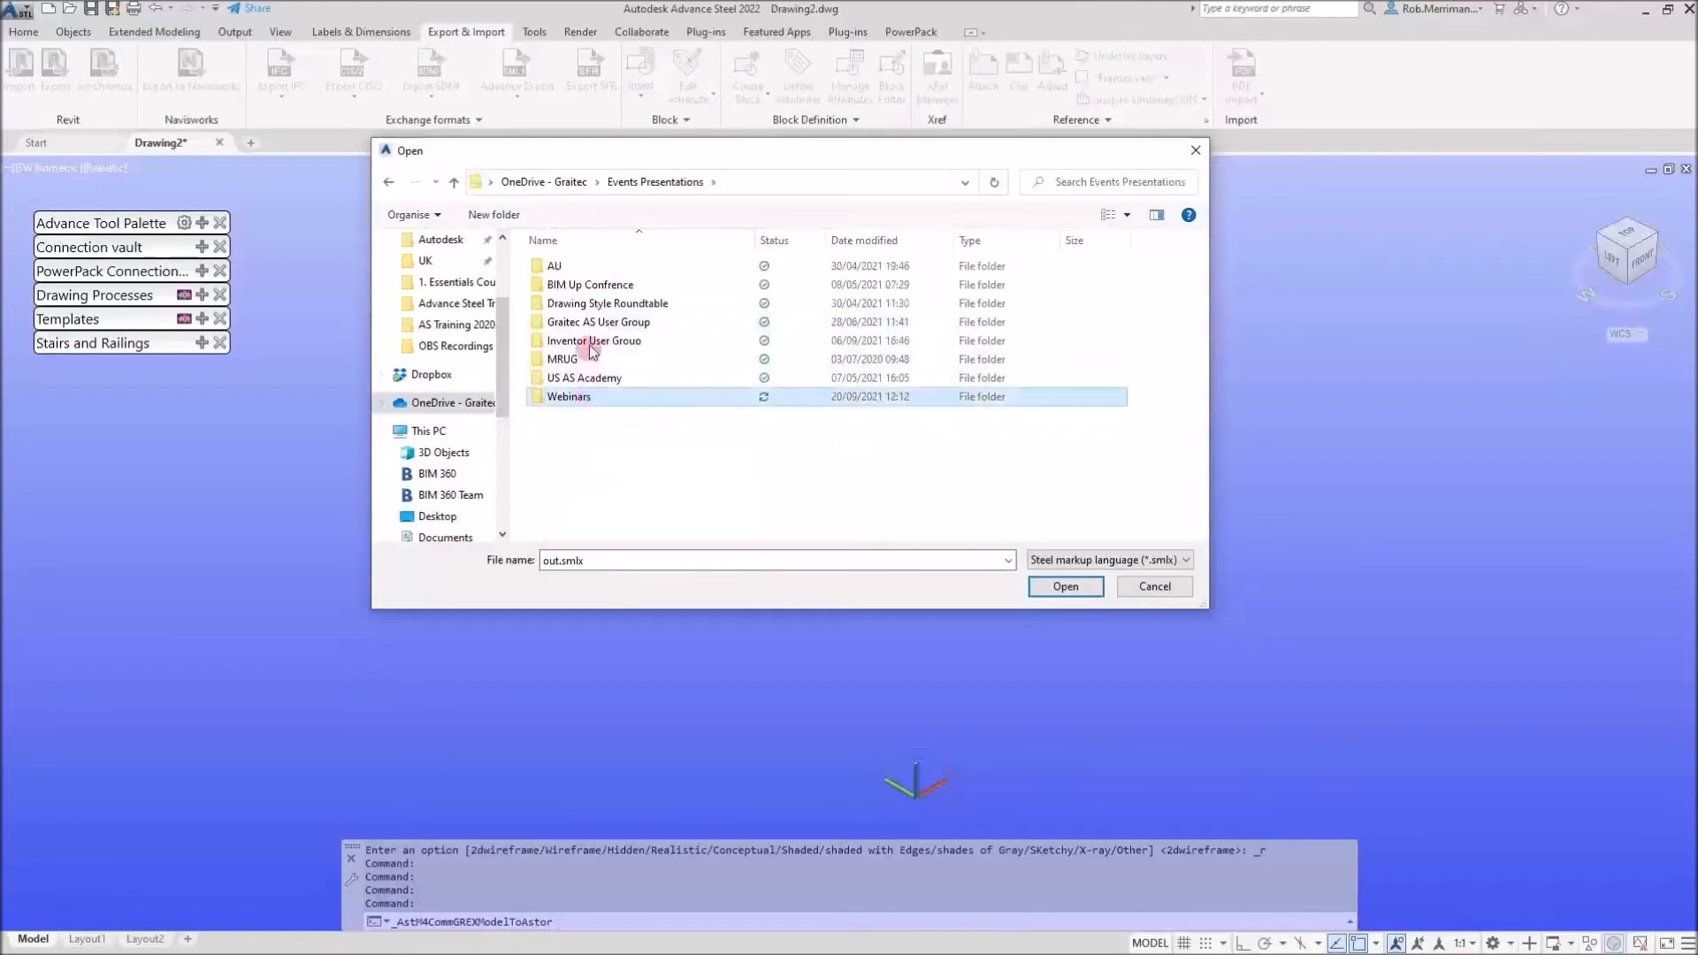
double_click(586, 323)
left_click(608, 398)
double_click(608, 399)
double_click(586, 266)
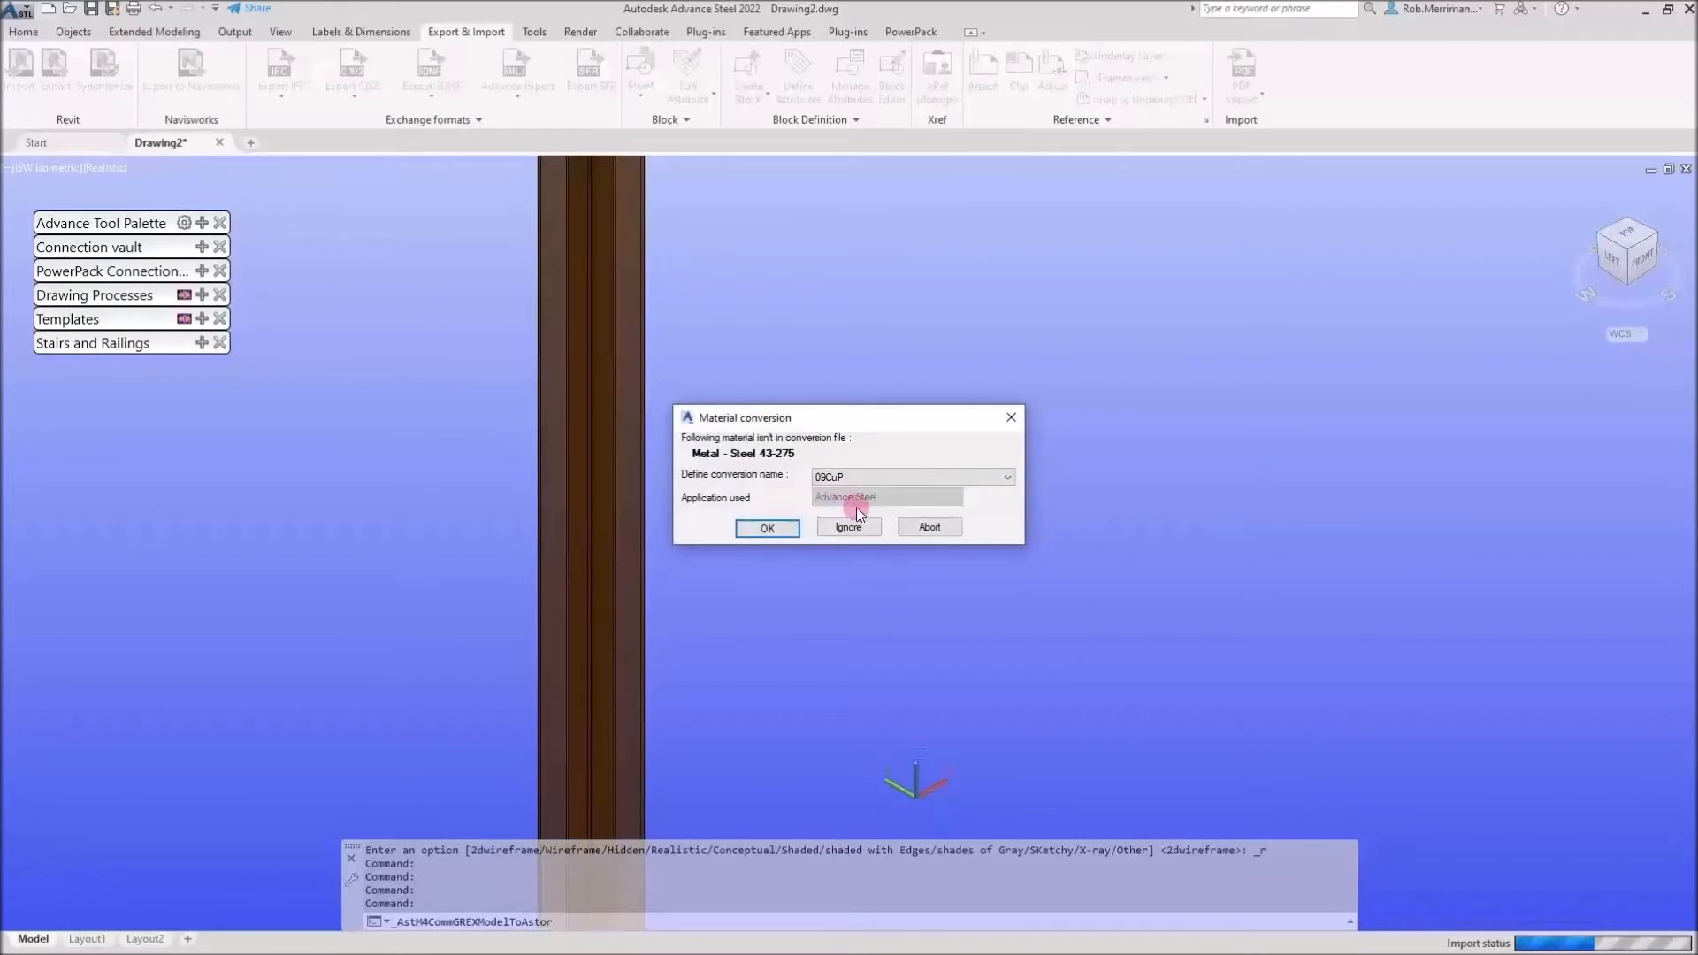
Choose a conversion material for Metal - Steel 43-275 and confirm the material conversion
left_click(1013, 480)
left_click_drag(1010, 532, 1024, 725)
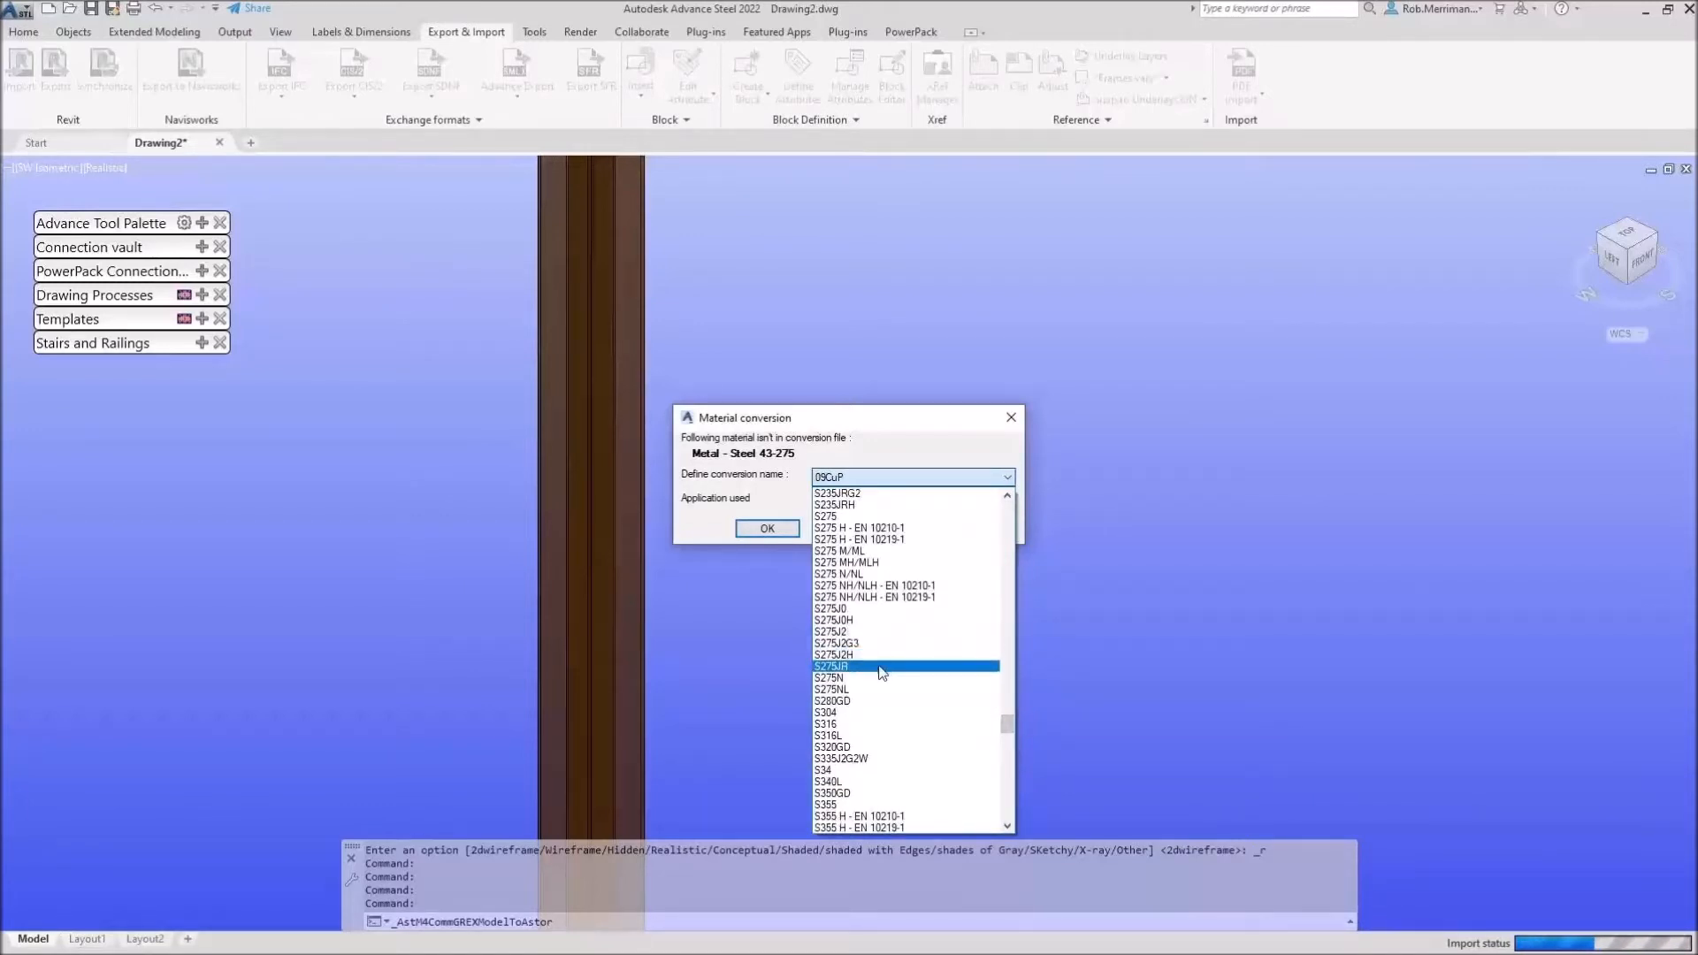
left_click(851, 638)
left_click(761, 526)
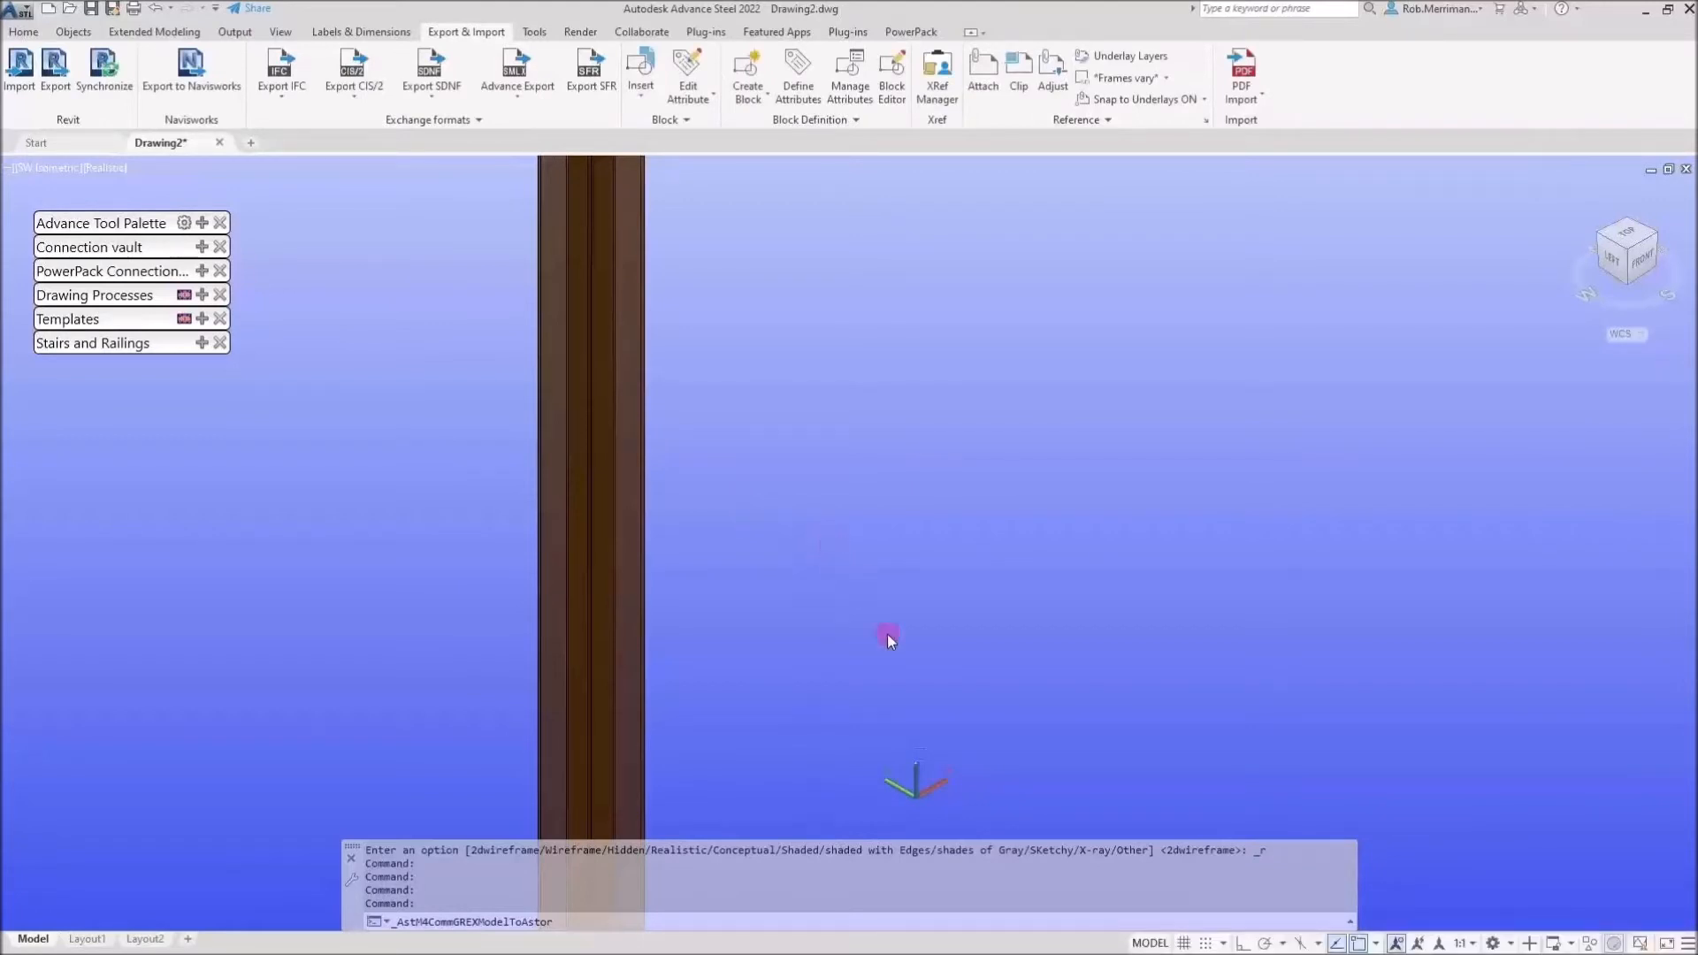
Open the Advance Joint Properties of an imported column base plate connection
left_click(957, 536)
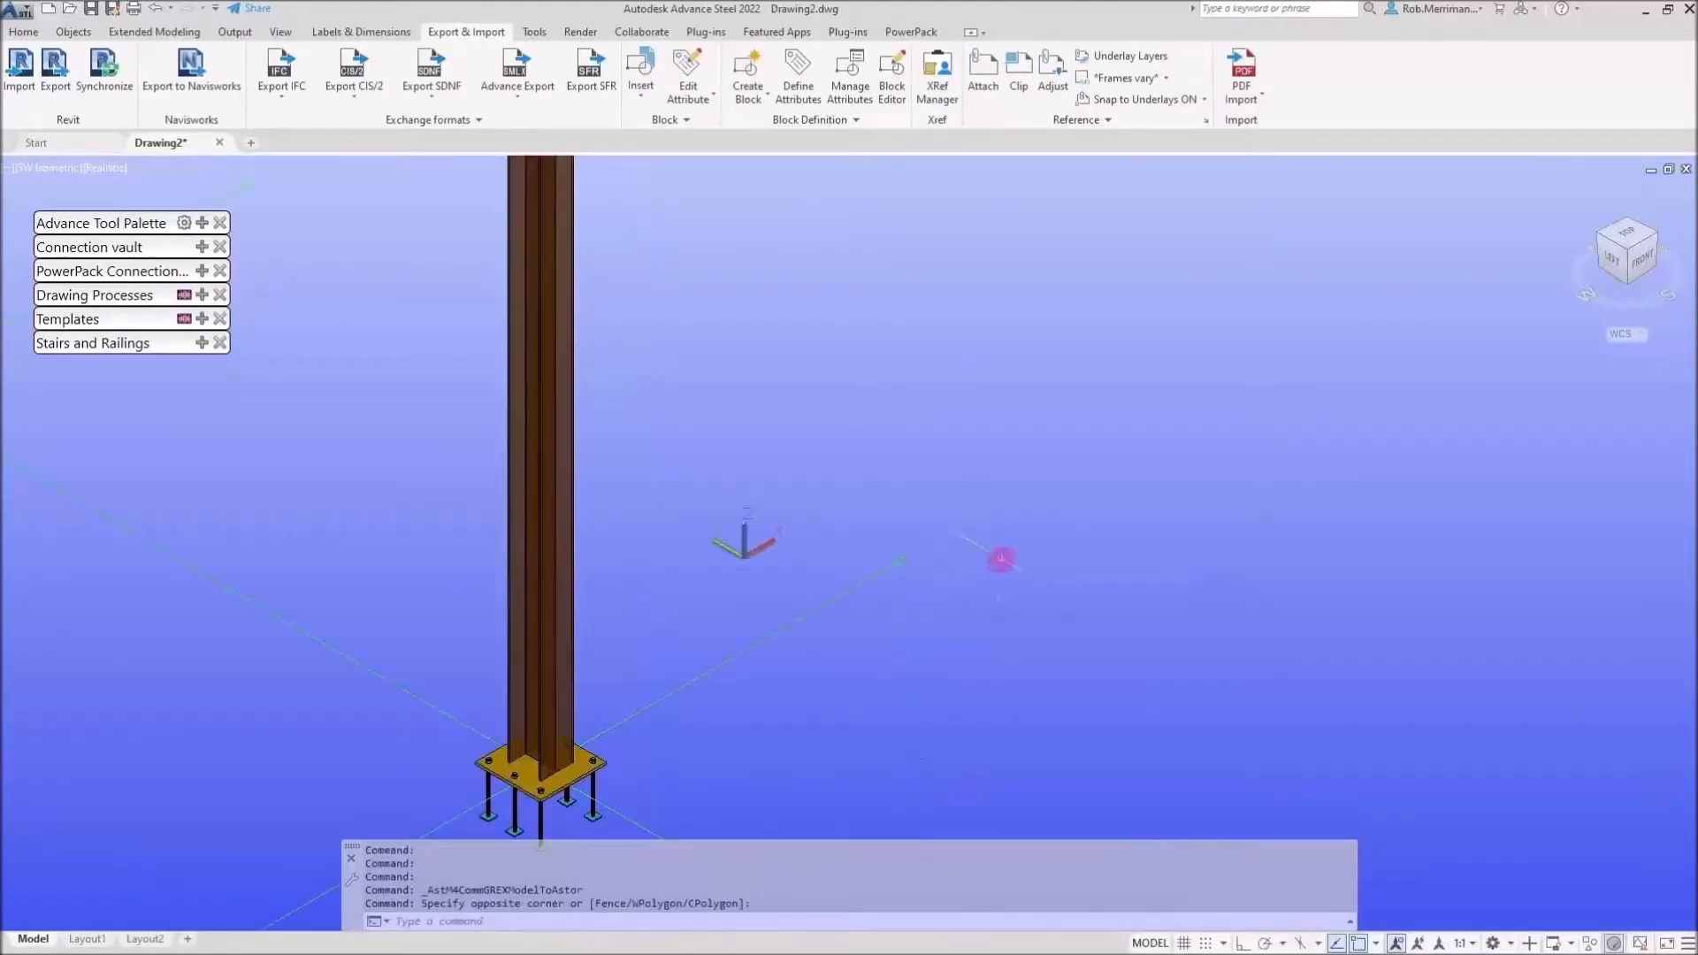
scroll(1002, 559, "down", 5)
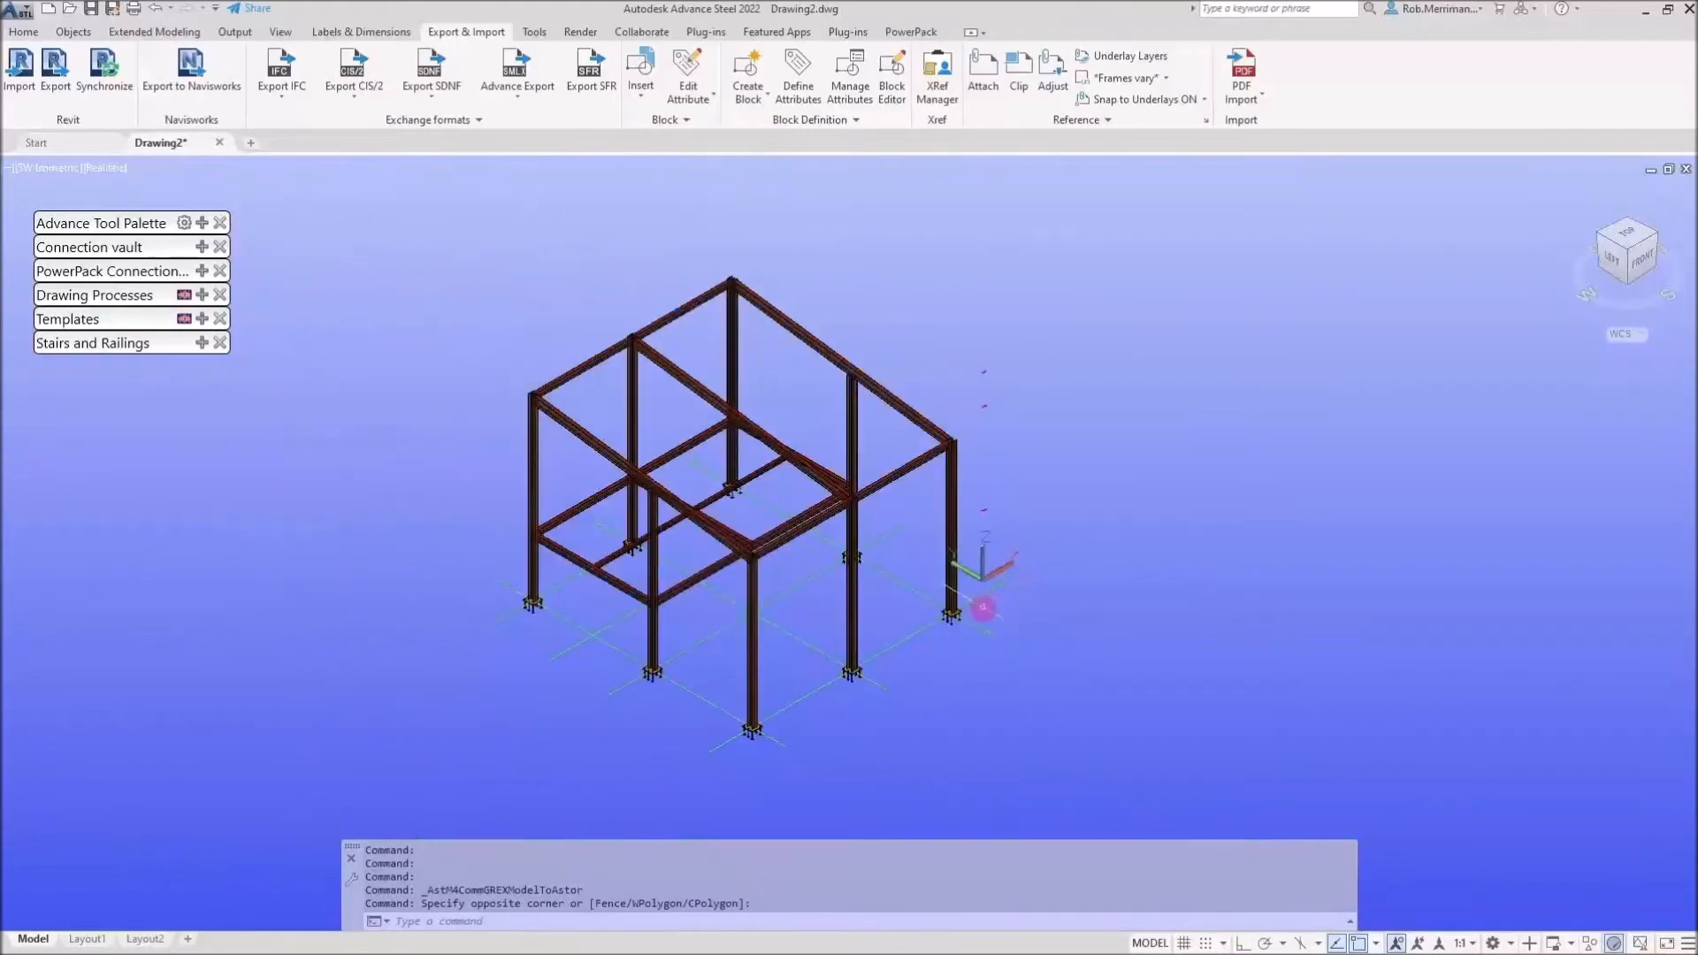
middle_click_drag(788, 569, 780, 493, "shift")
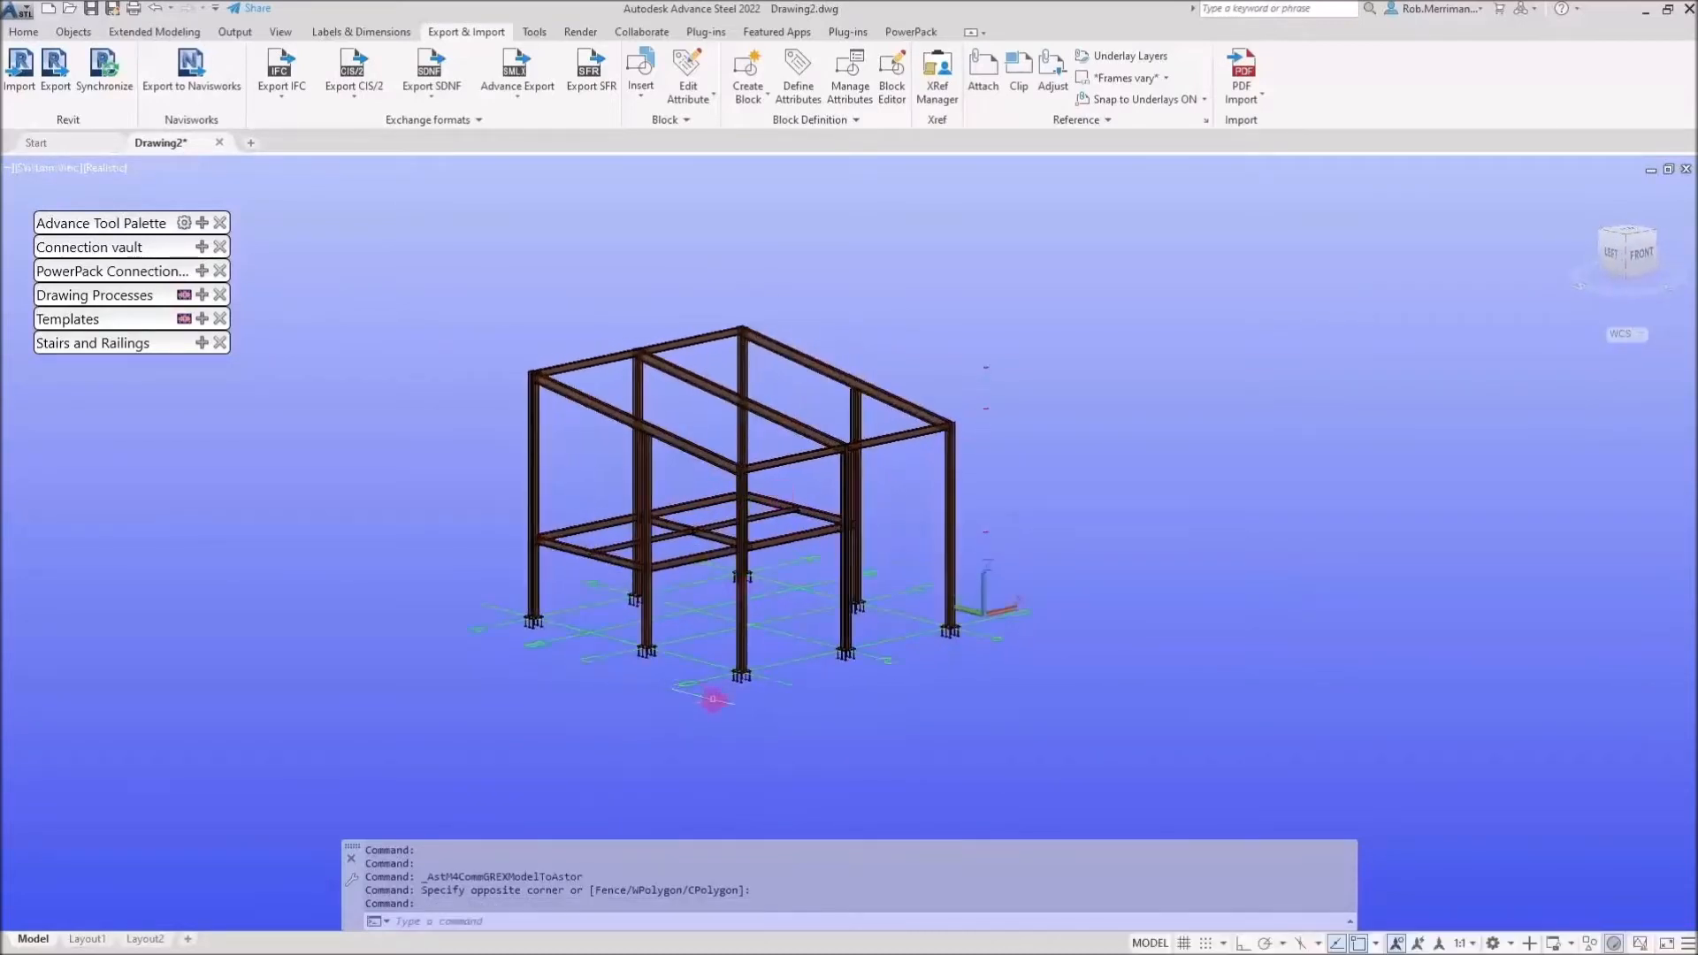
scroll(807, 640, "up", 5)
scroll(810, 638, "up", 5)
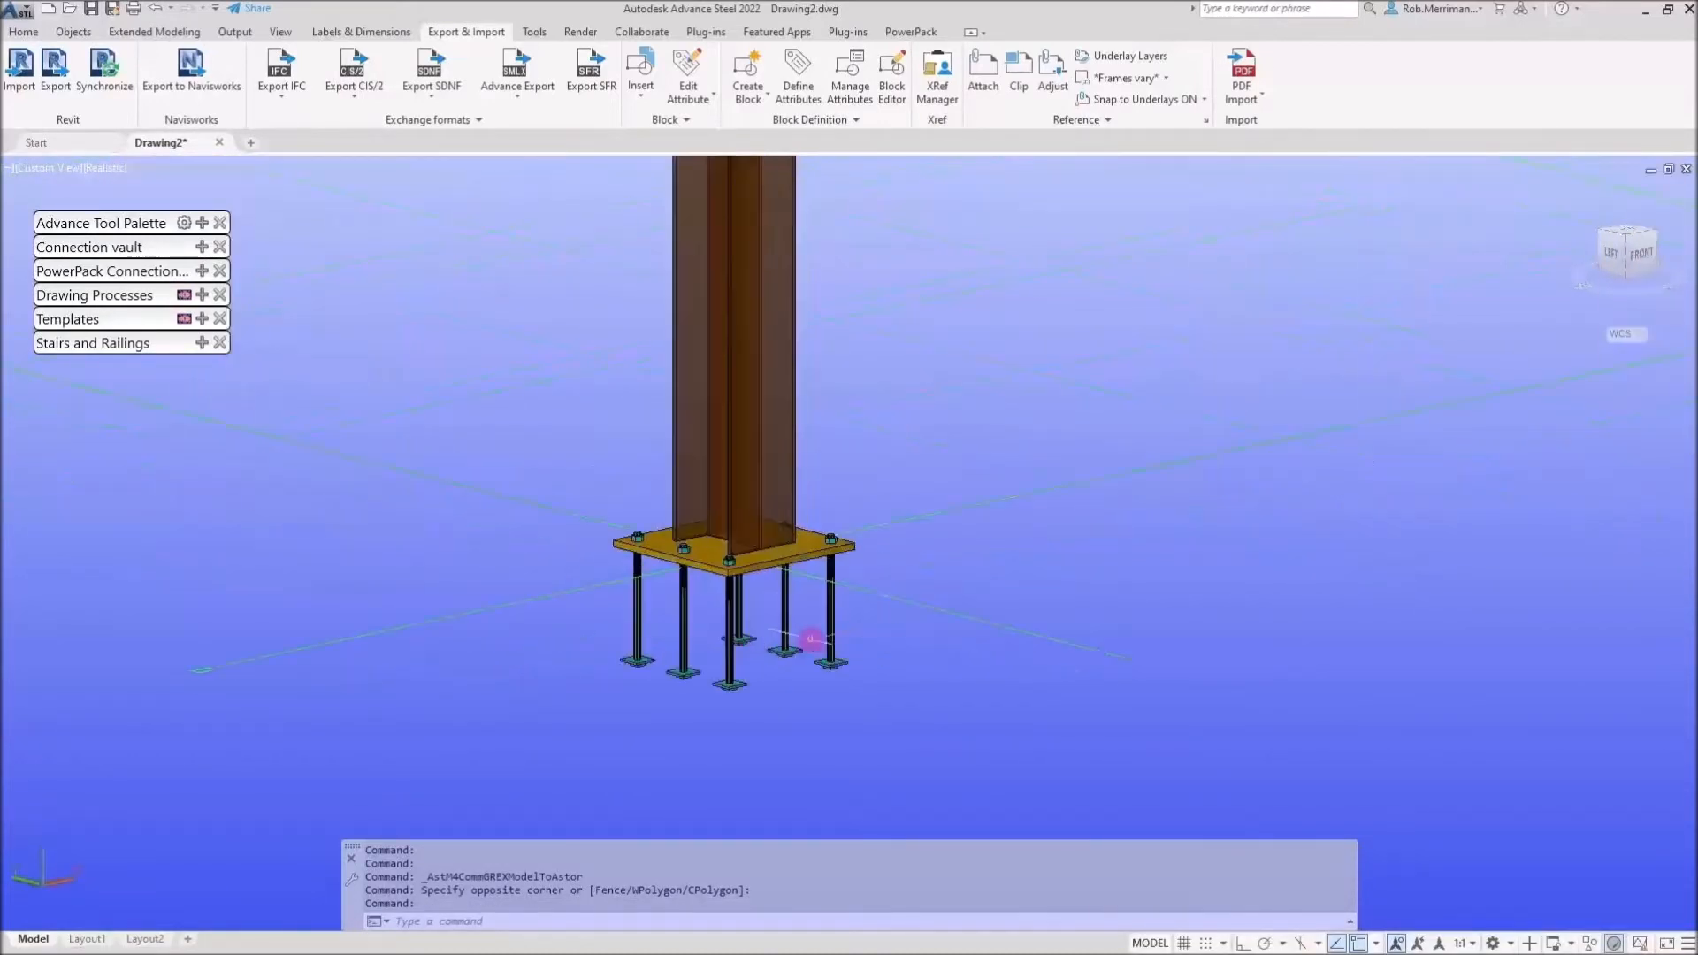
left_click(815, 552)
right_click(918, 388)
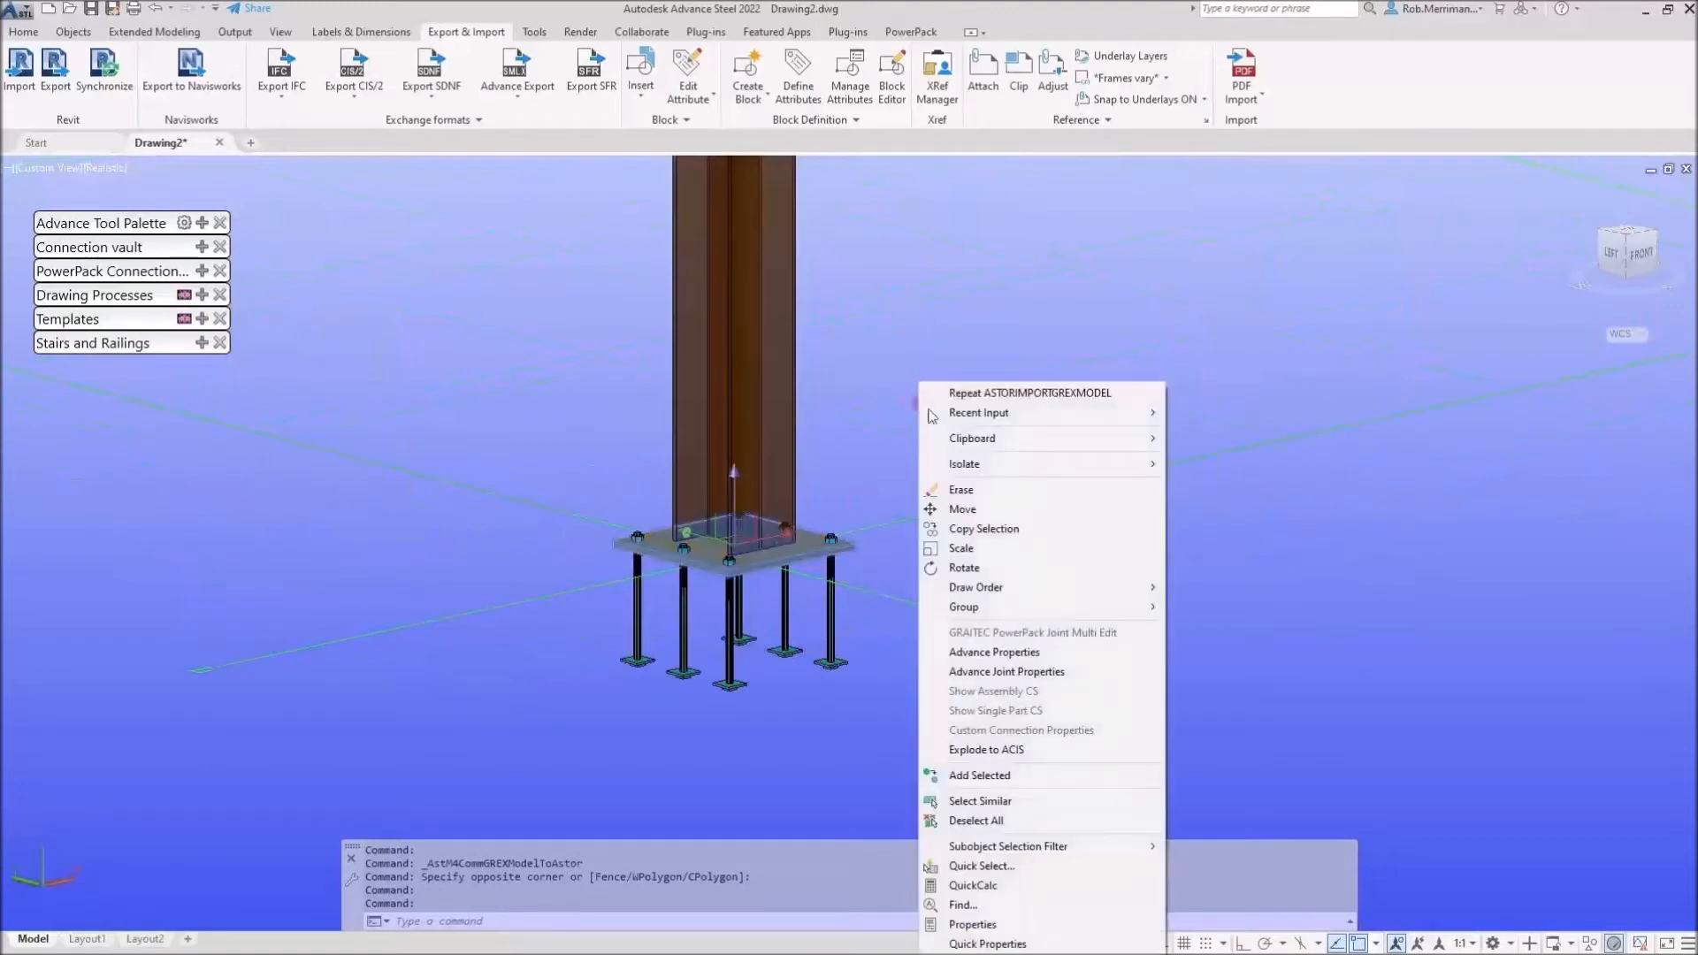
left_click(1059, 672)
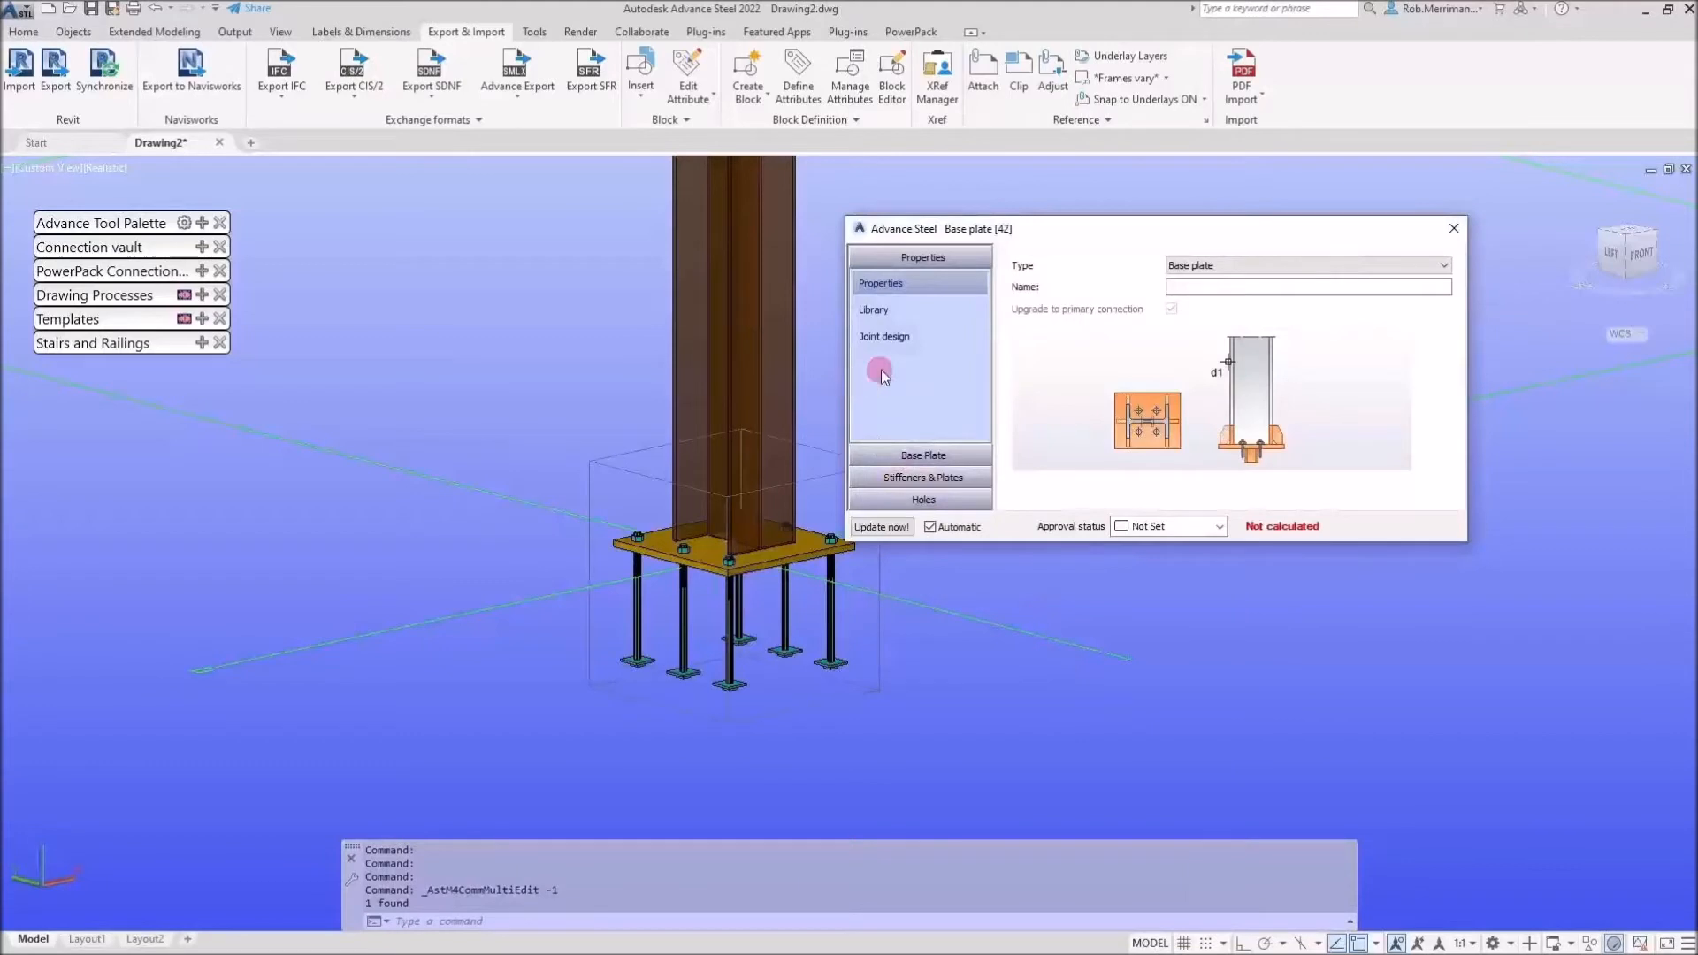
Review the base plate layout, dimensions, corners, anchors, washer and weld settings, then close the dialog
left_click(924, 454)
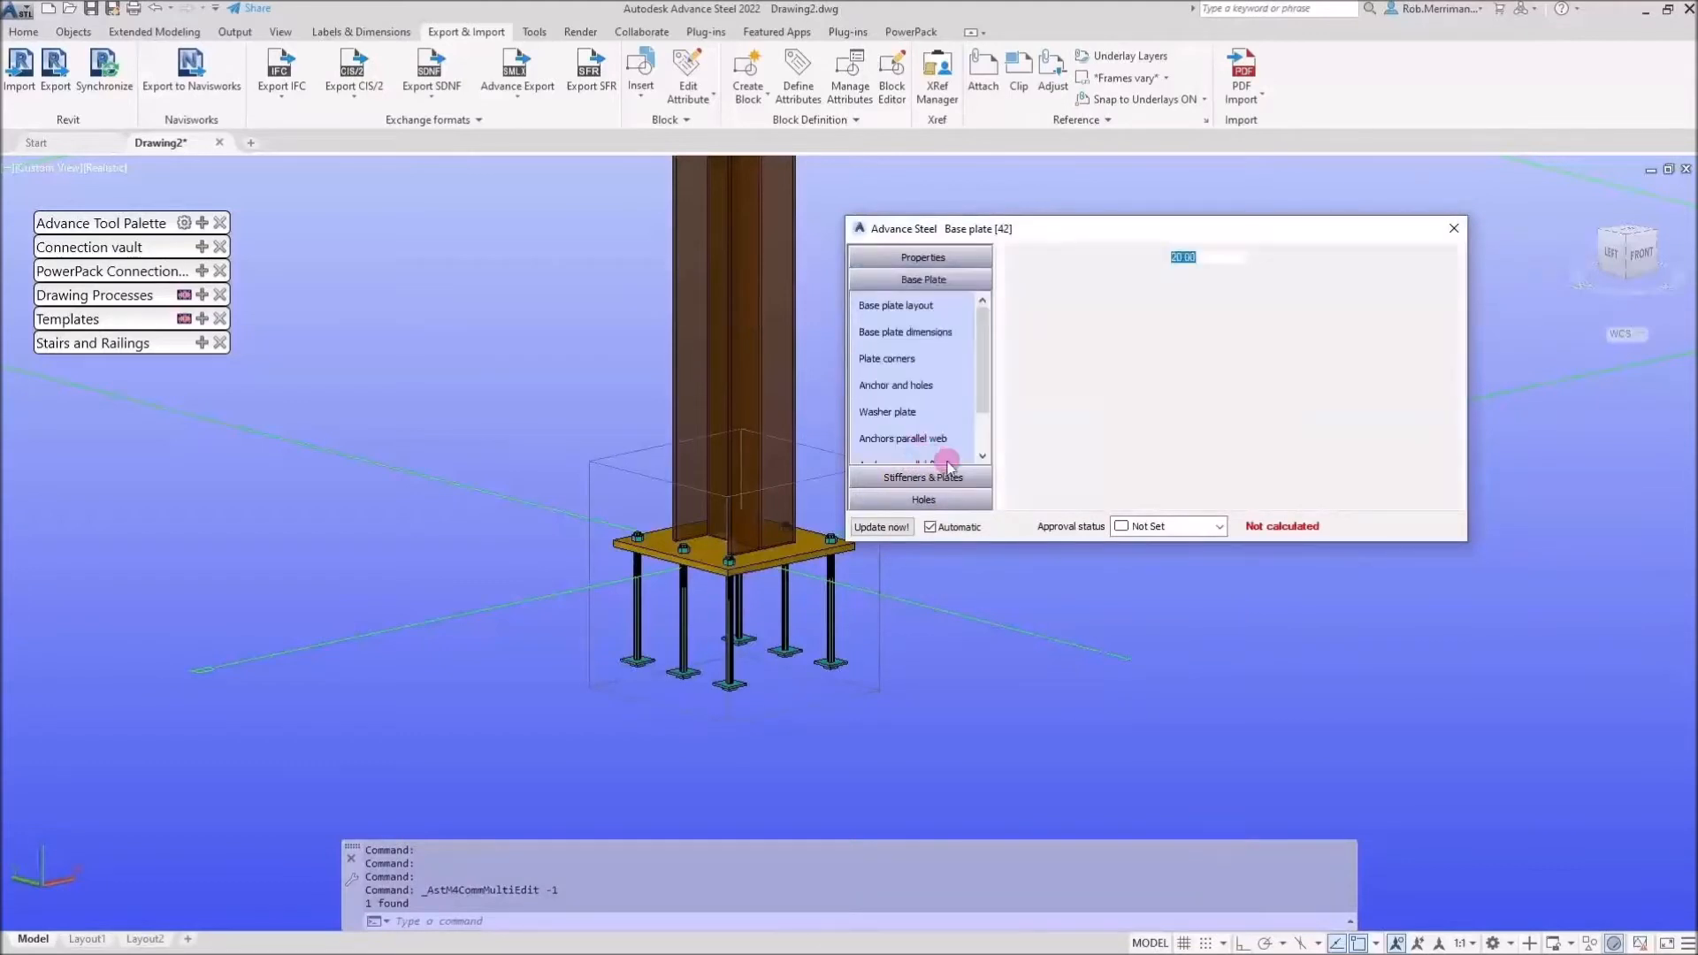
left_click(954, 333)
left_click(953, 360)
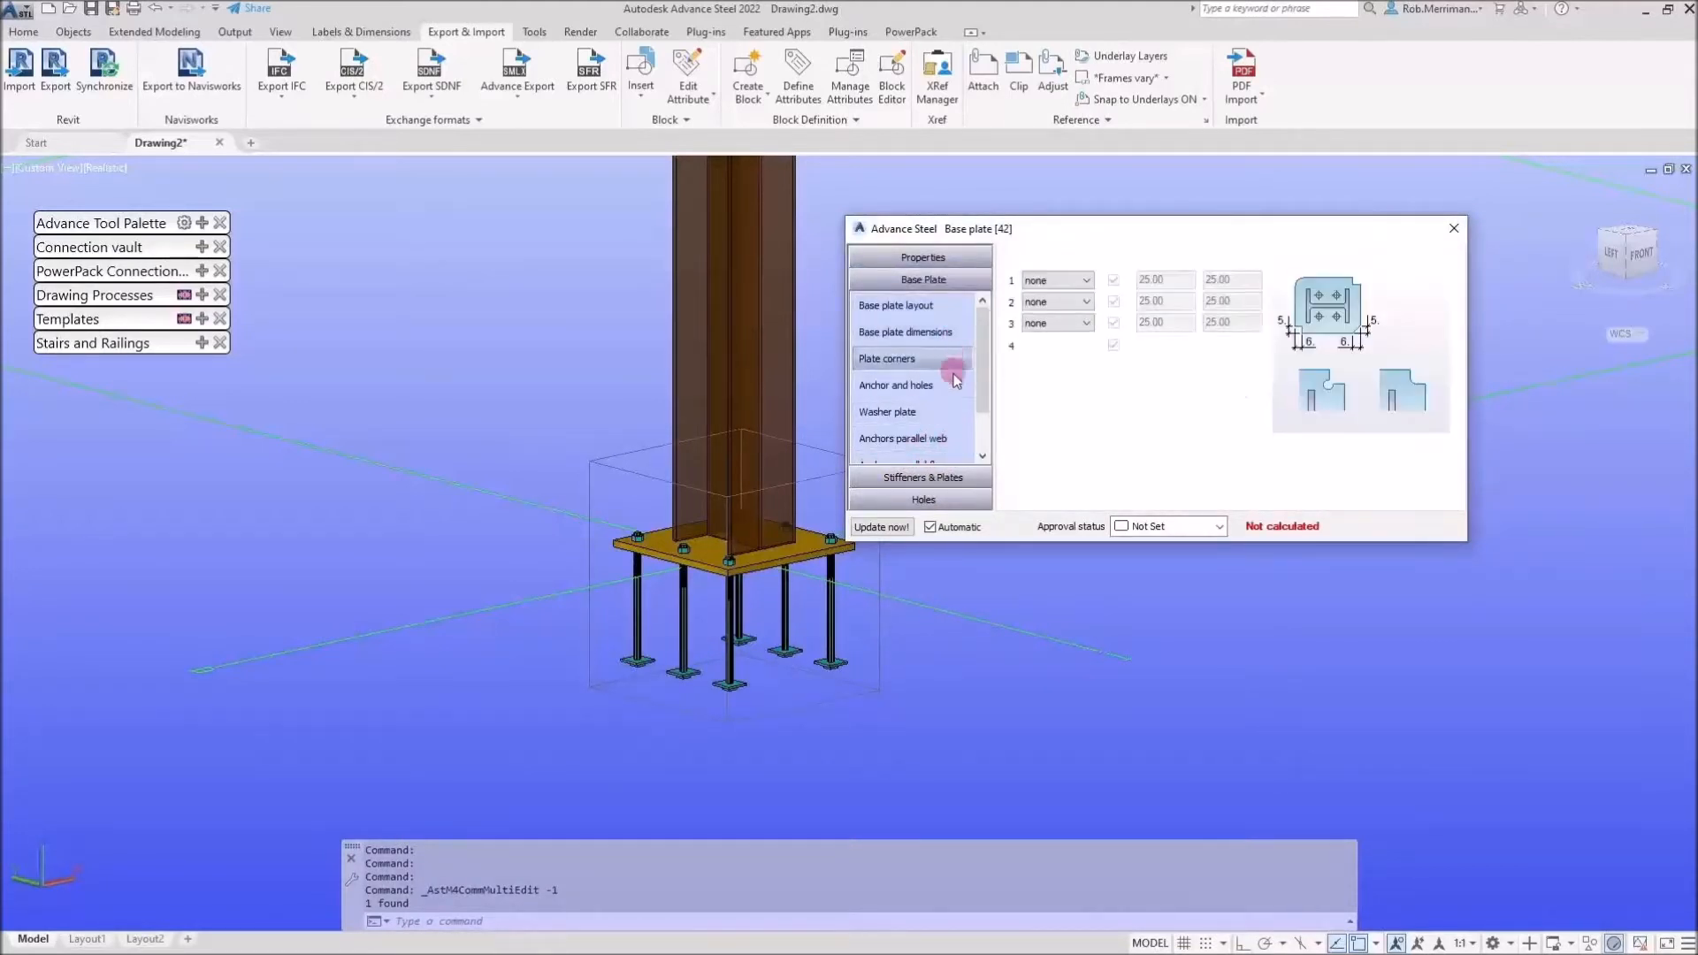
left_click(955, 387)
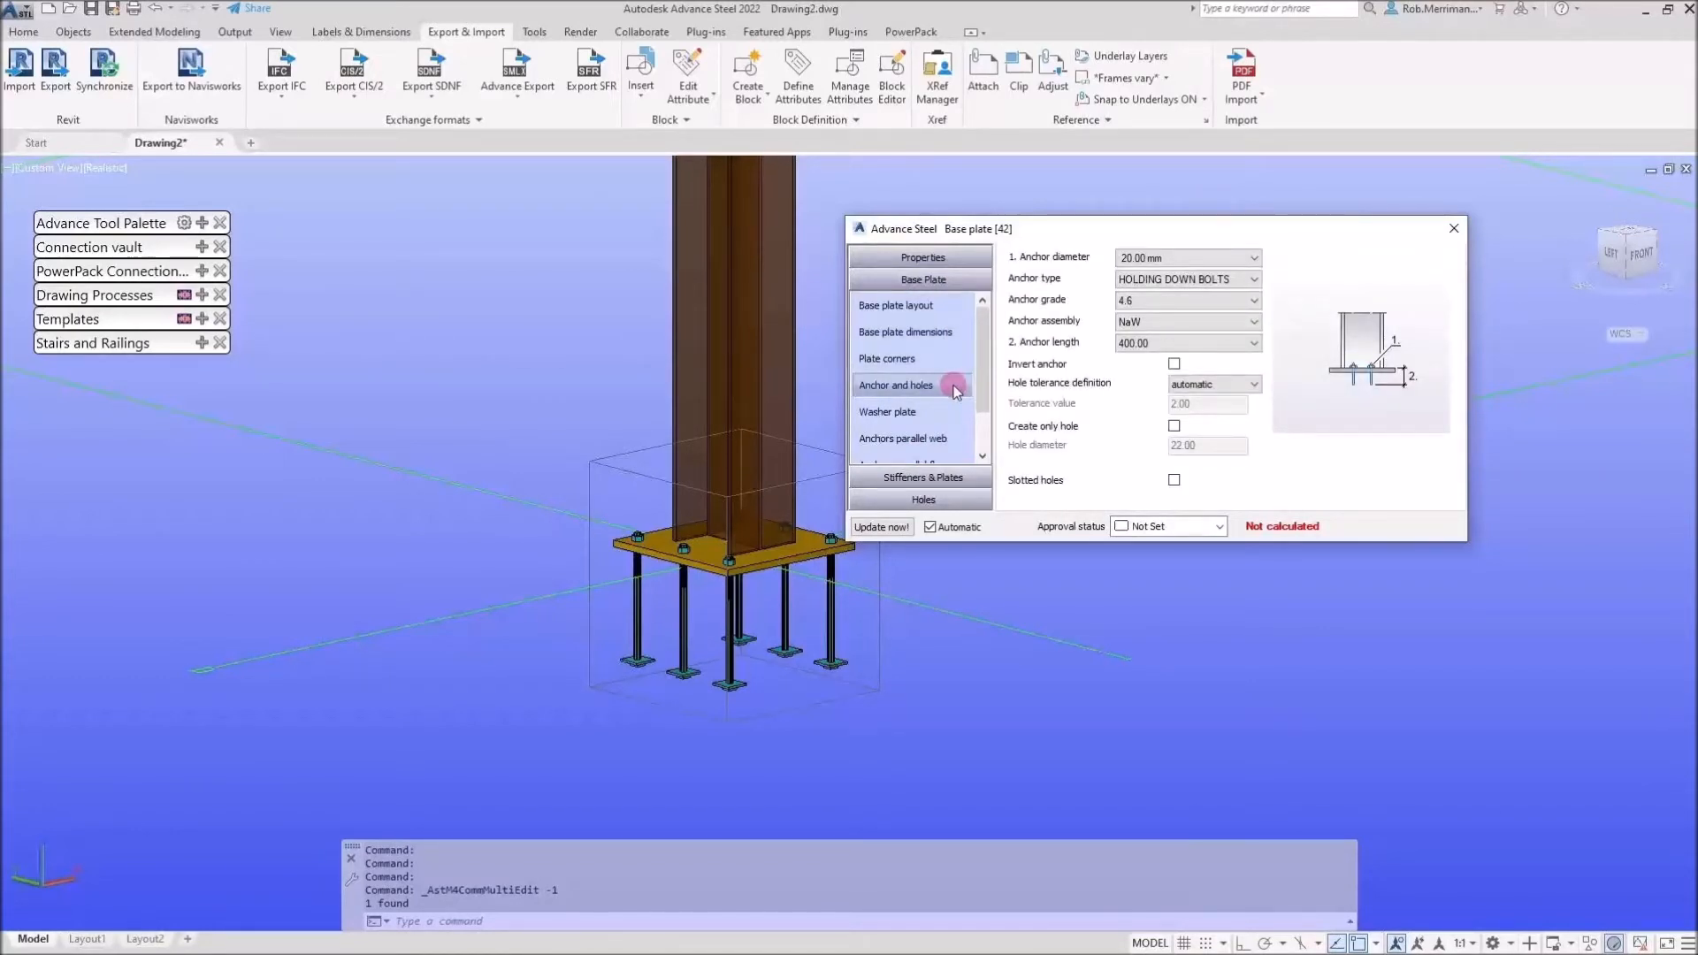
scroll(956, 439, "down", 1)
left_click(945, 440)
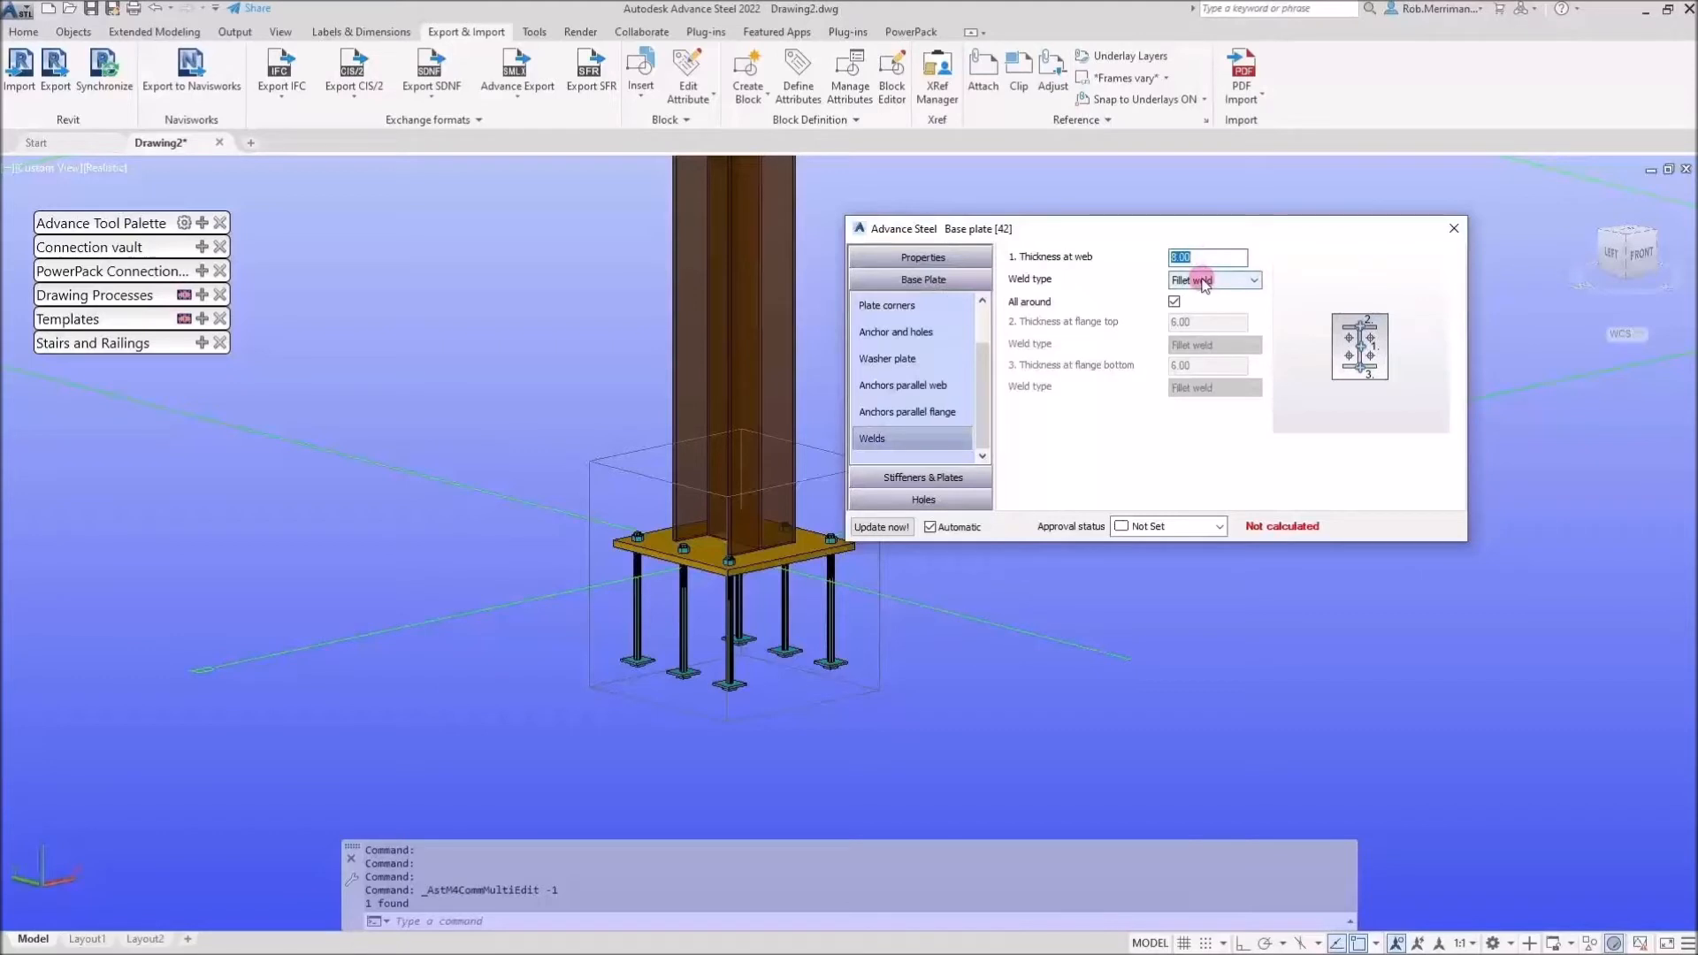
left_click(1454, 232)
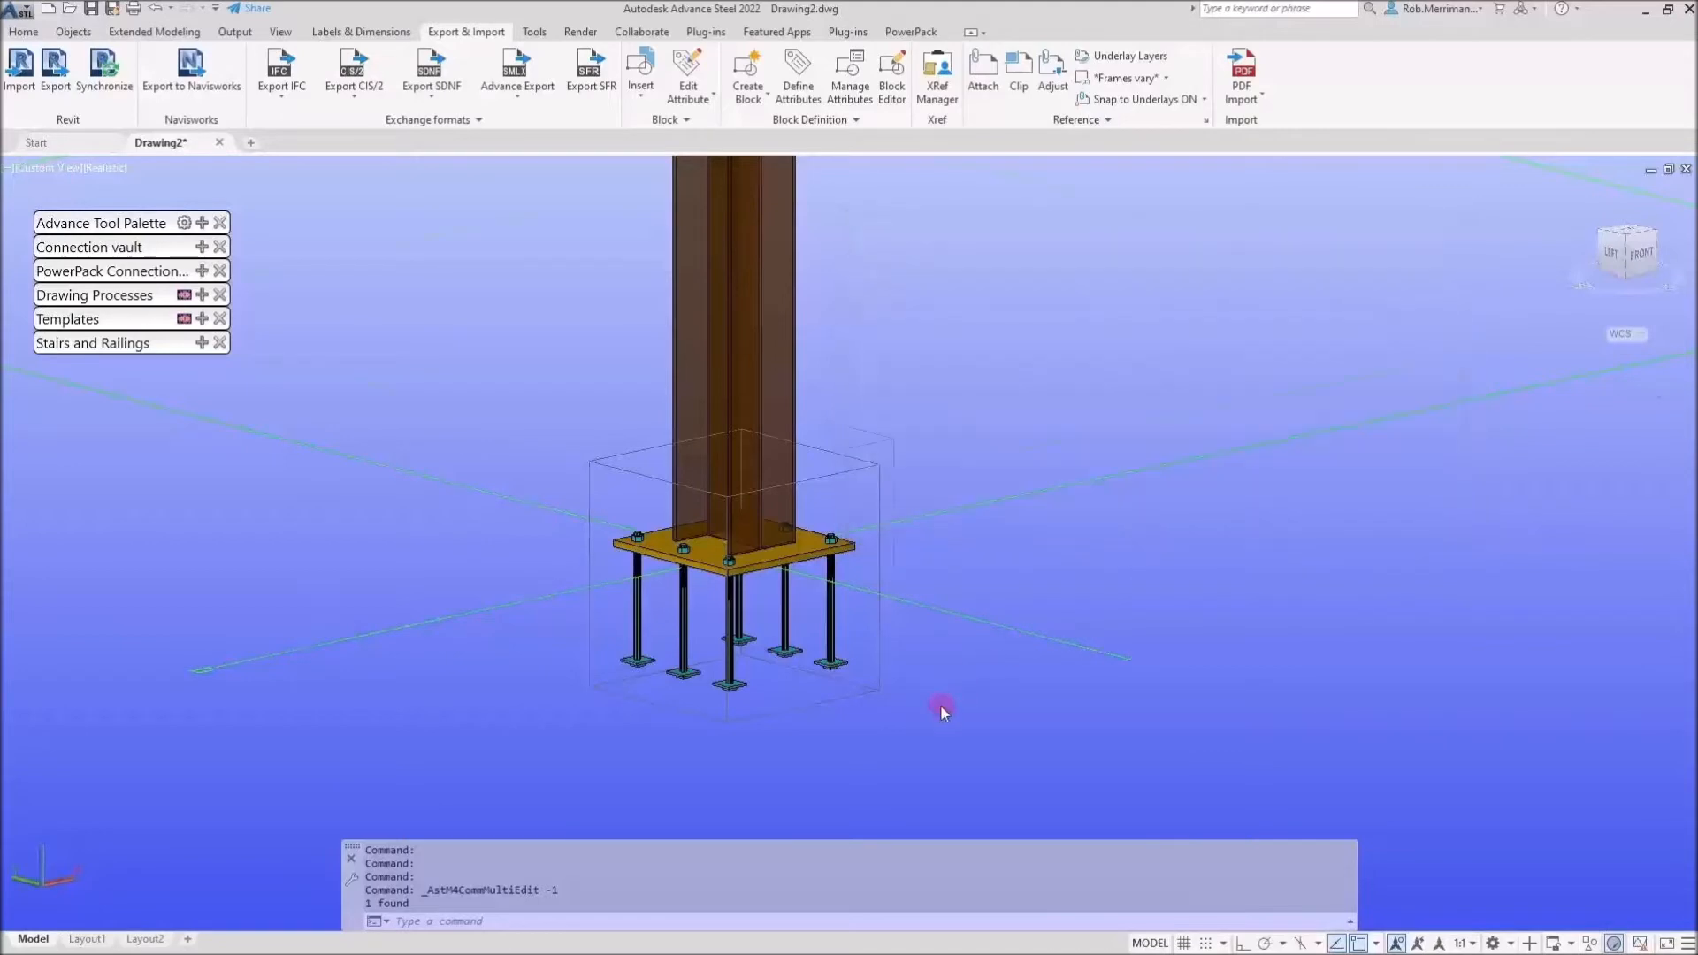
scroll(944, 683, "down", 5)
scroll(942, 682, "down", 2)
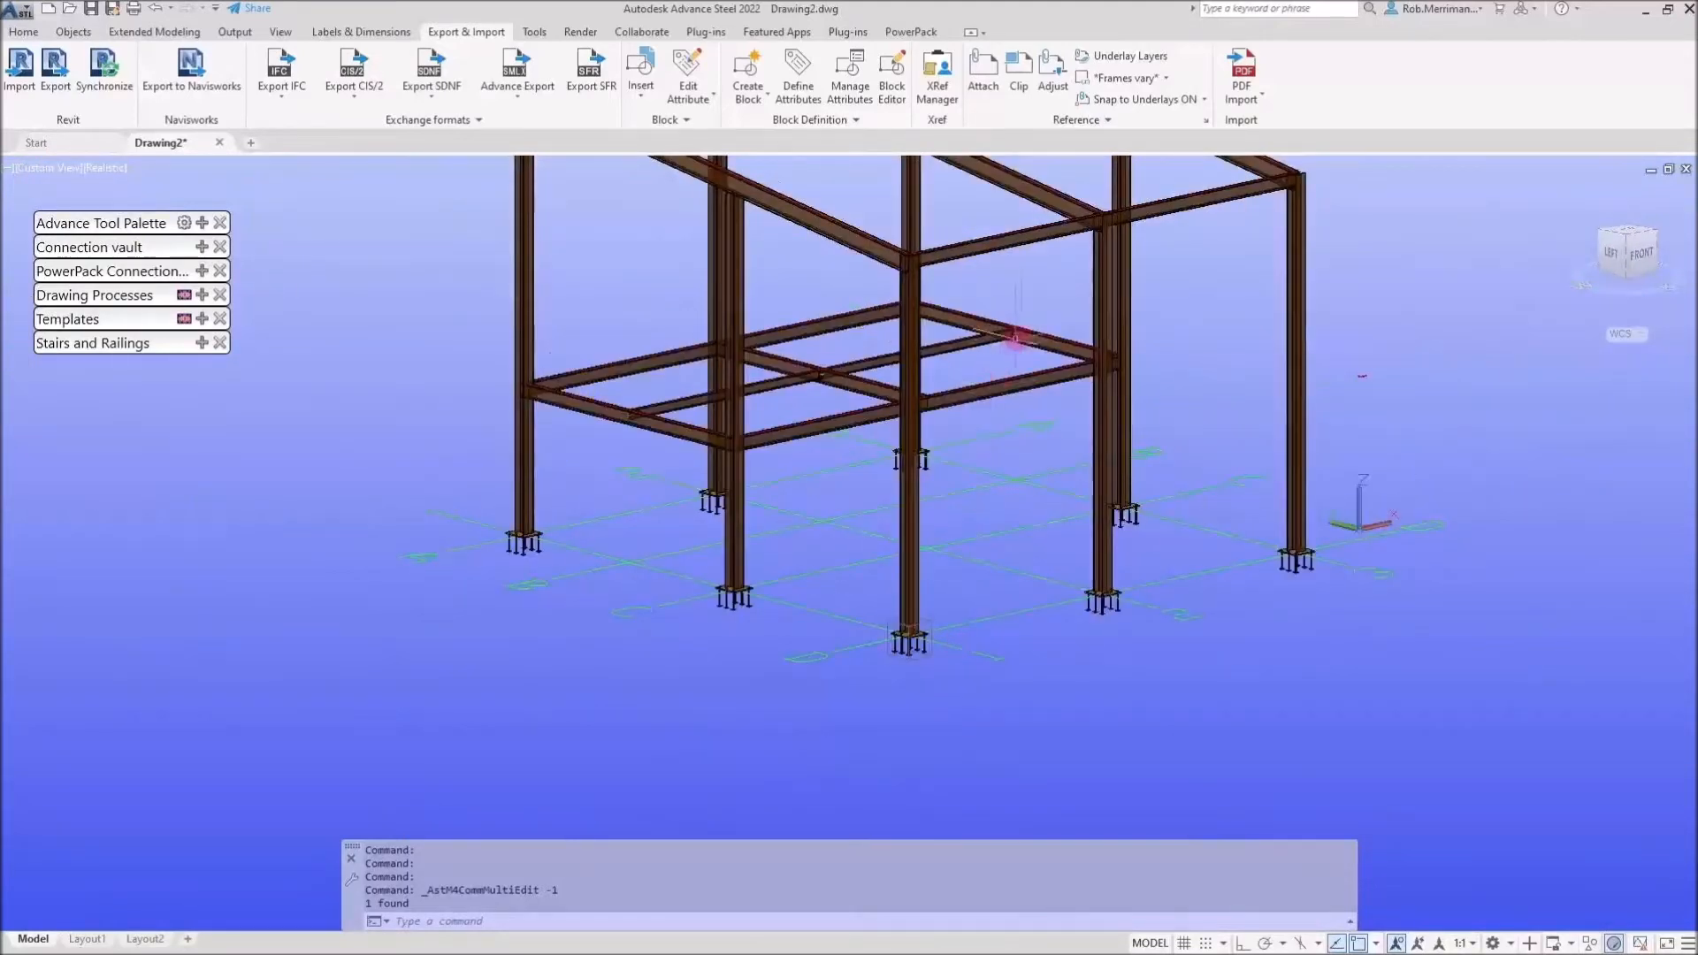
scroll(1021, 334, "up", 10)
scroll(944, 351, "down", 10)
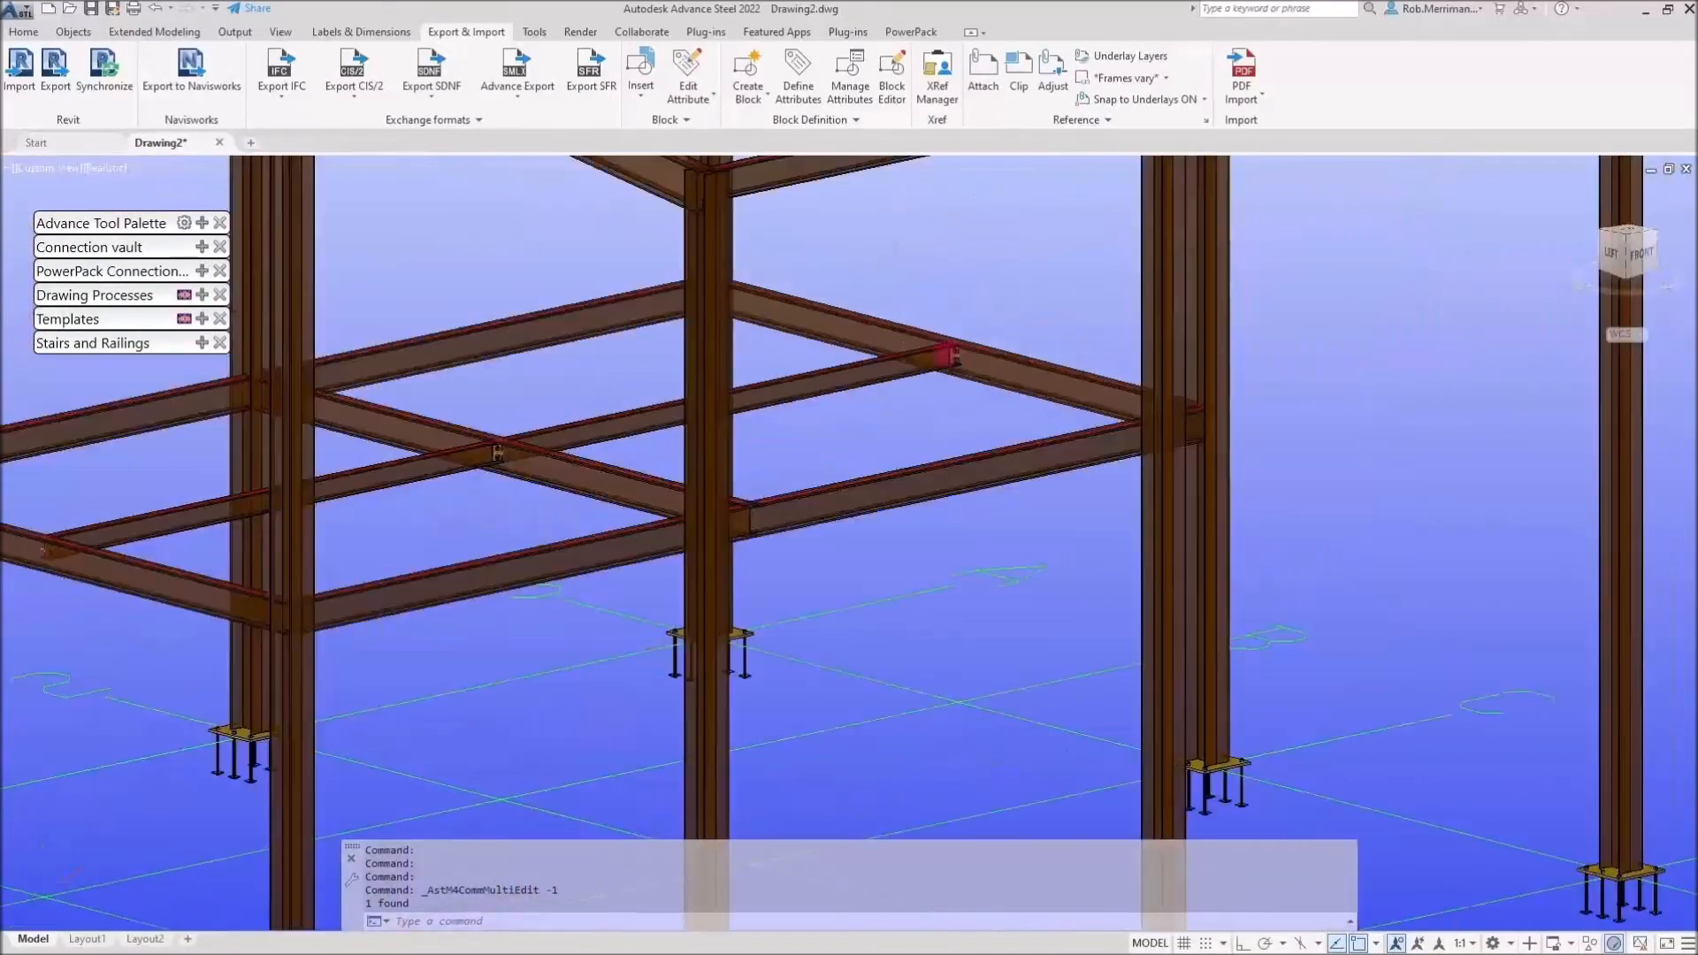
Open the properties of a grid line in the model and close the dialog without changes
scroll(943, 353, "up", 1)
left_click(1224, 643)
double_click(1224, 643)
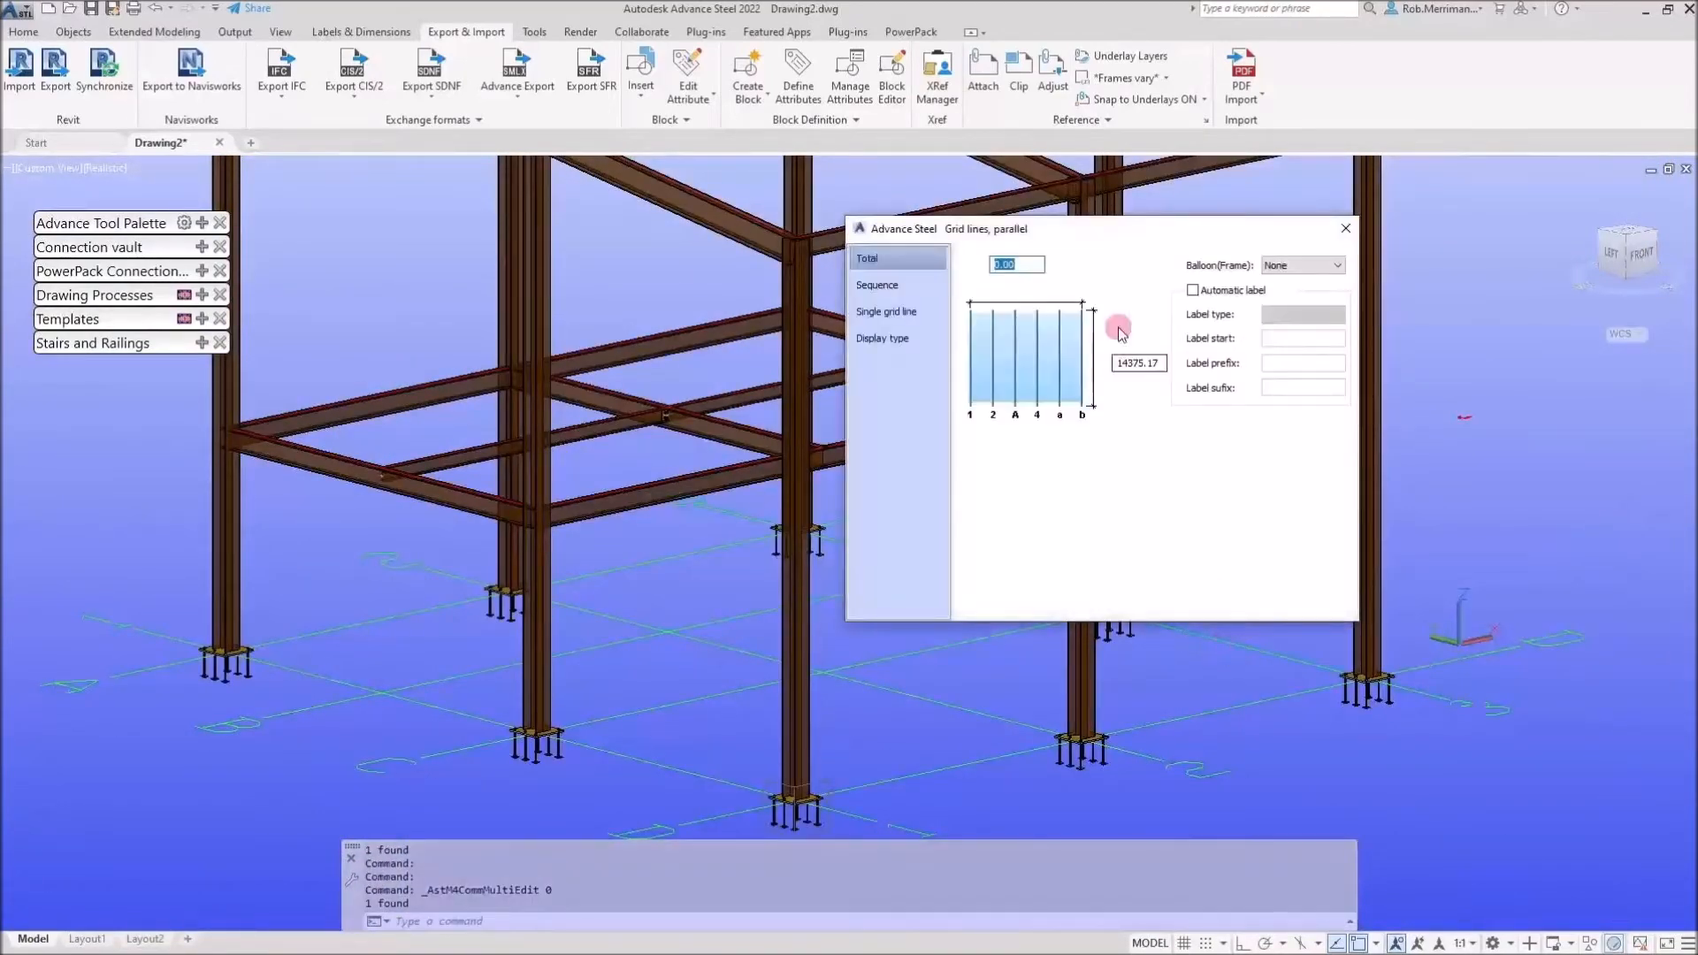
key("Escape")
scroll(928, 594, "down", 2)
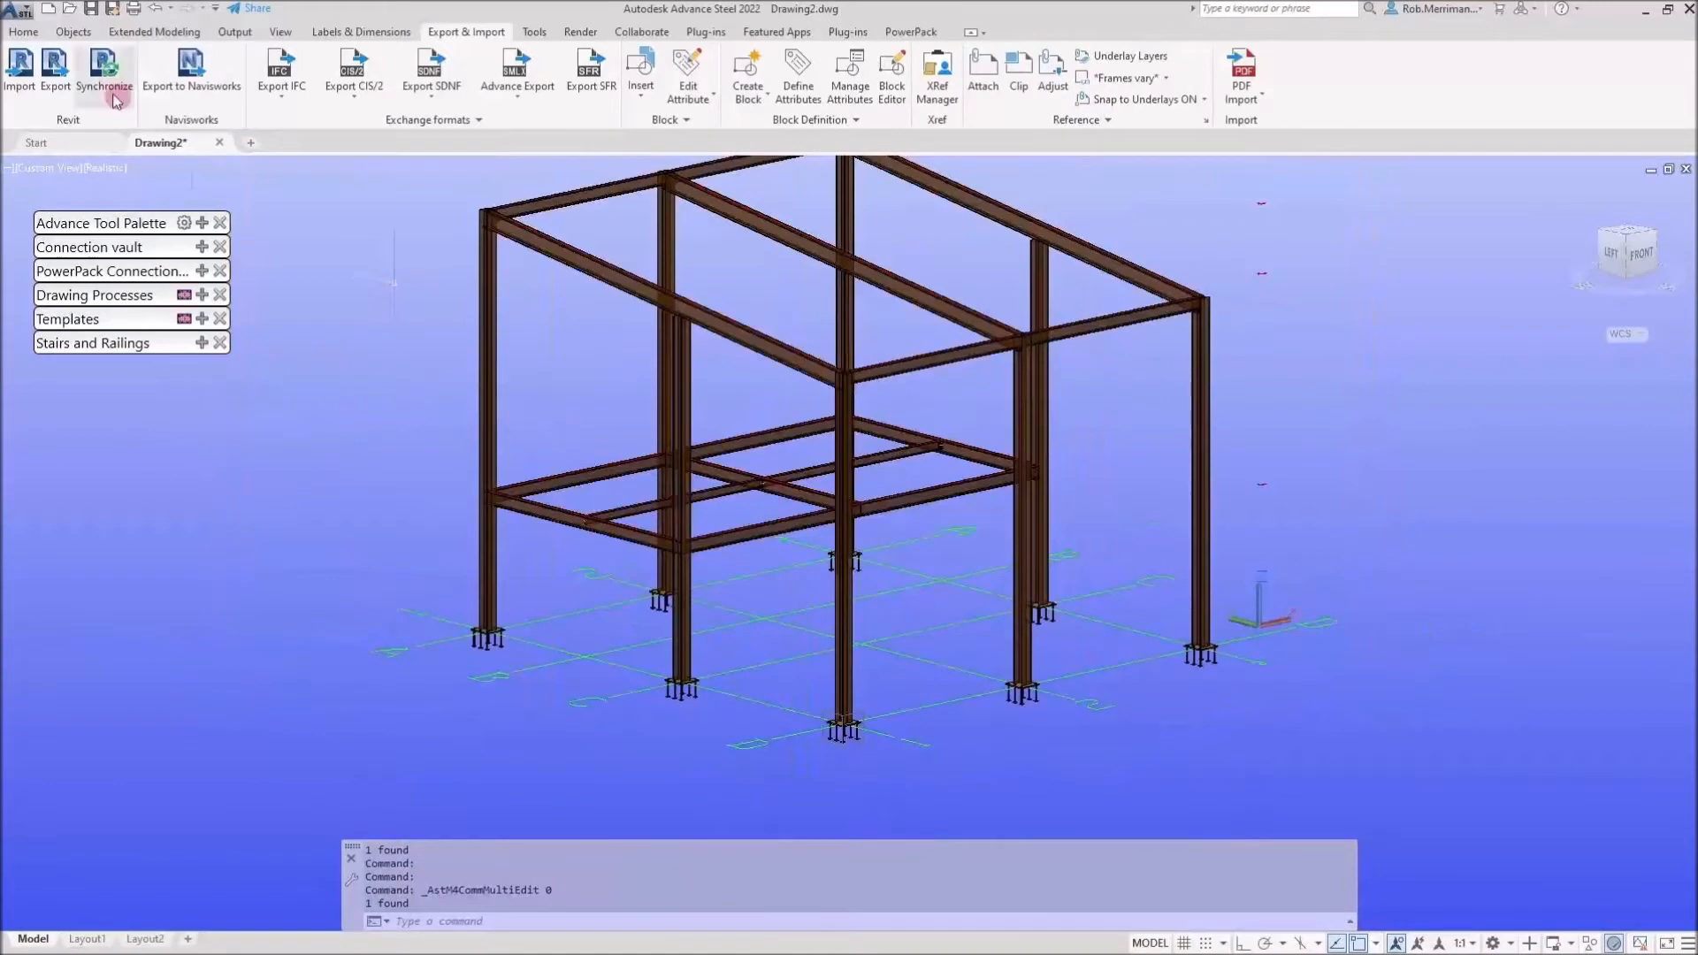
Open the Project Explorer to review the imported model views, then close it
left_click(29, 37)
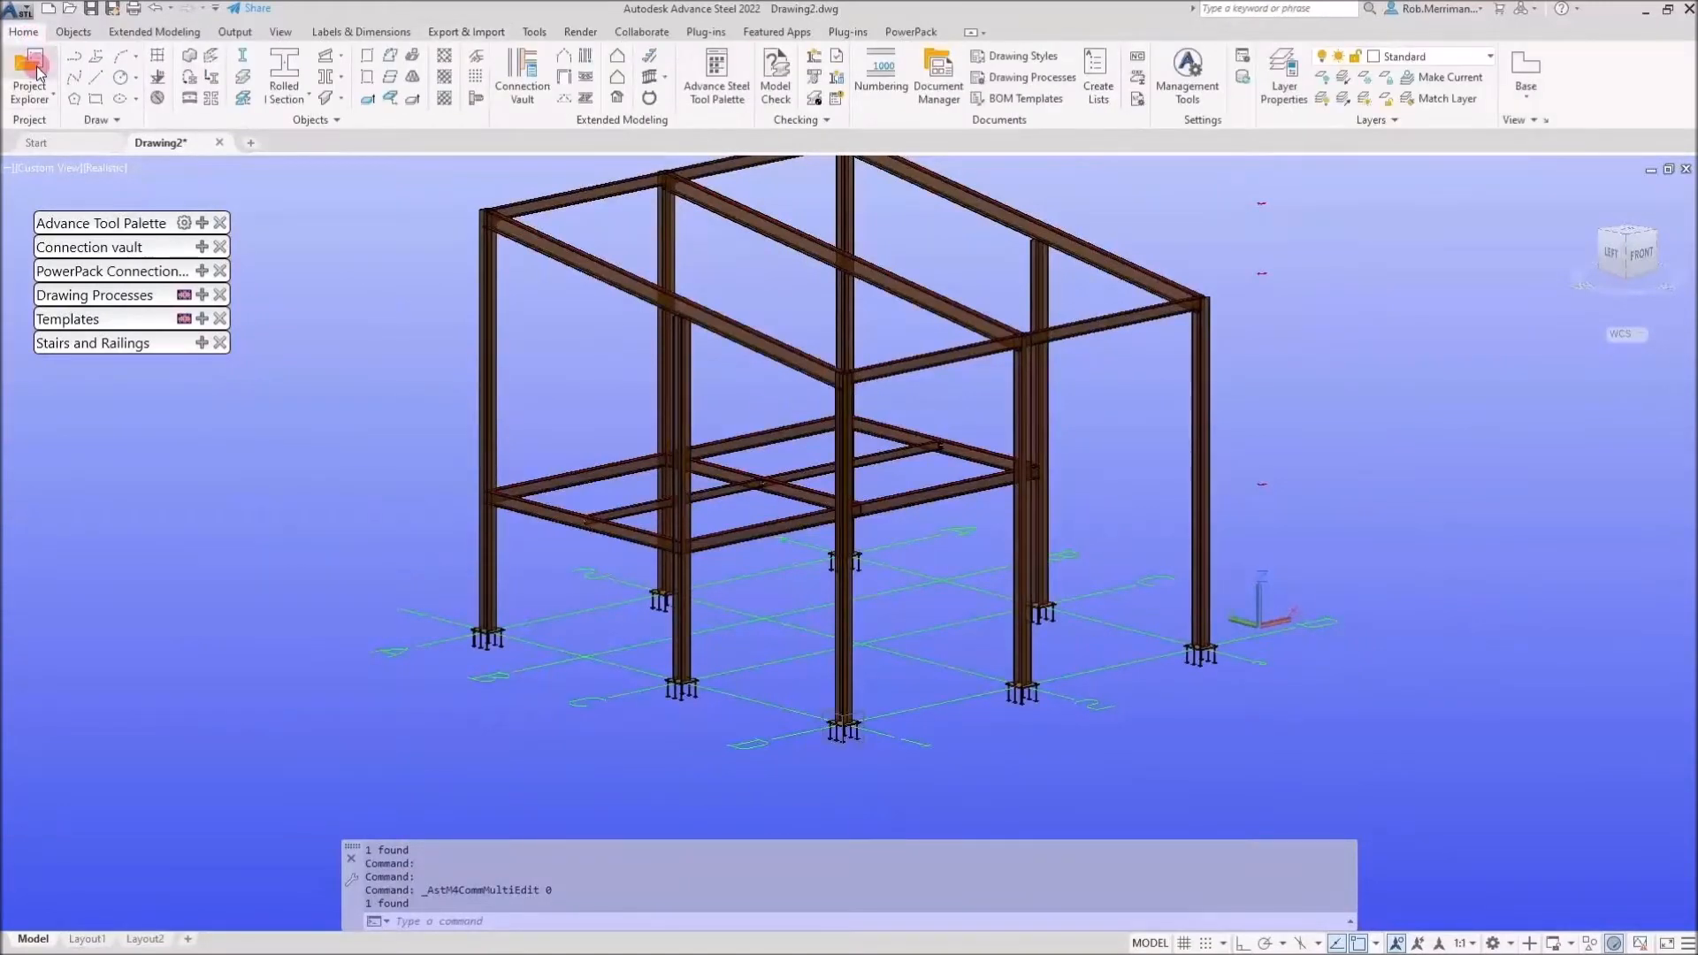
left_click(38, 74)
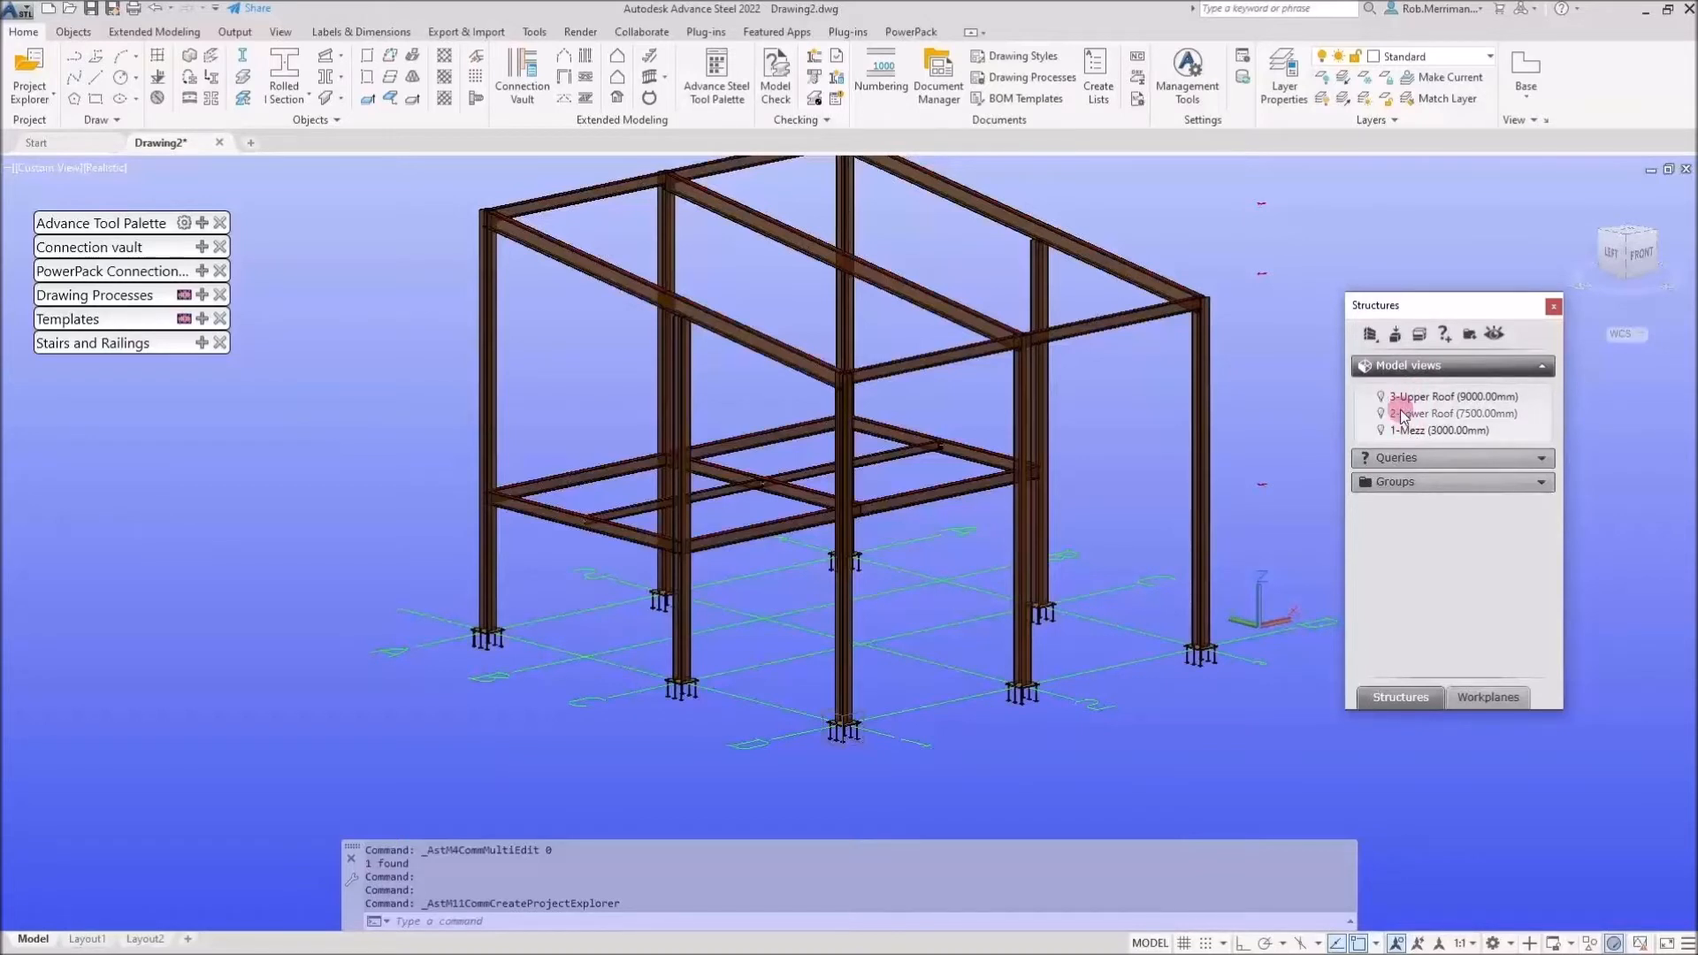
left_click(1554, 310)
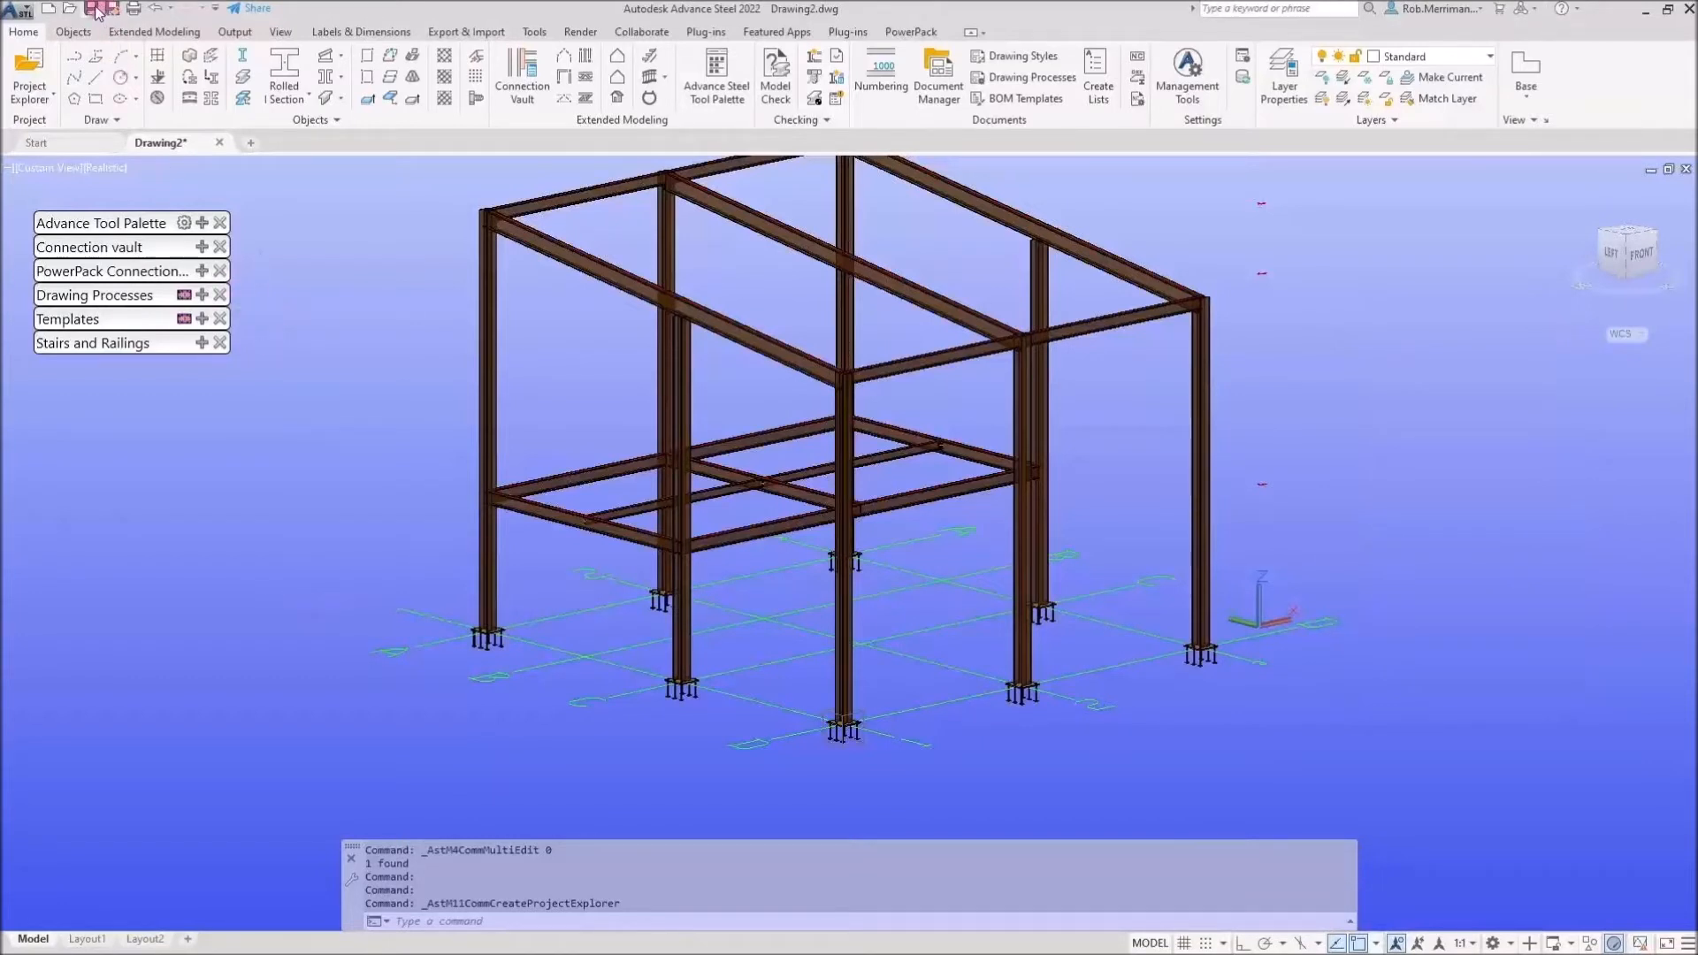
Save the drawing as Steel import in the 8-Advance Steel for Engineers folder
key("ctrl+s")
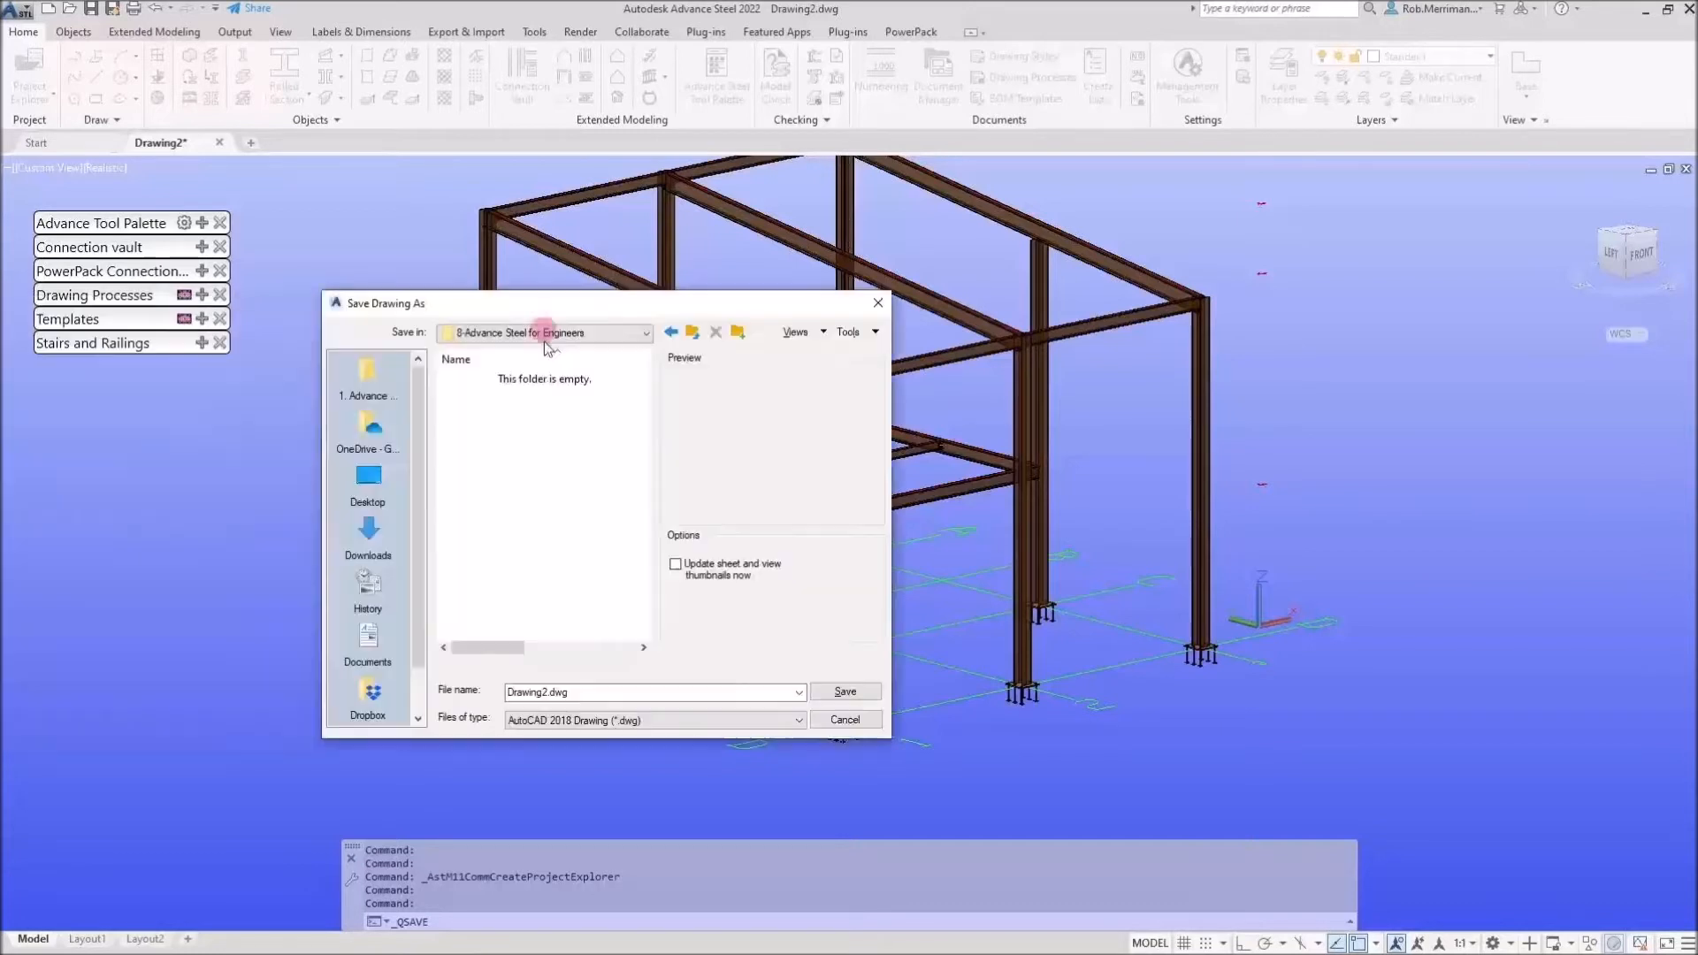
double_click(548, 691)
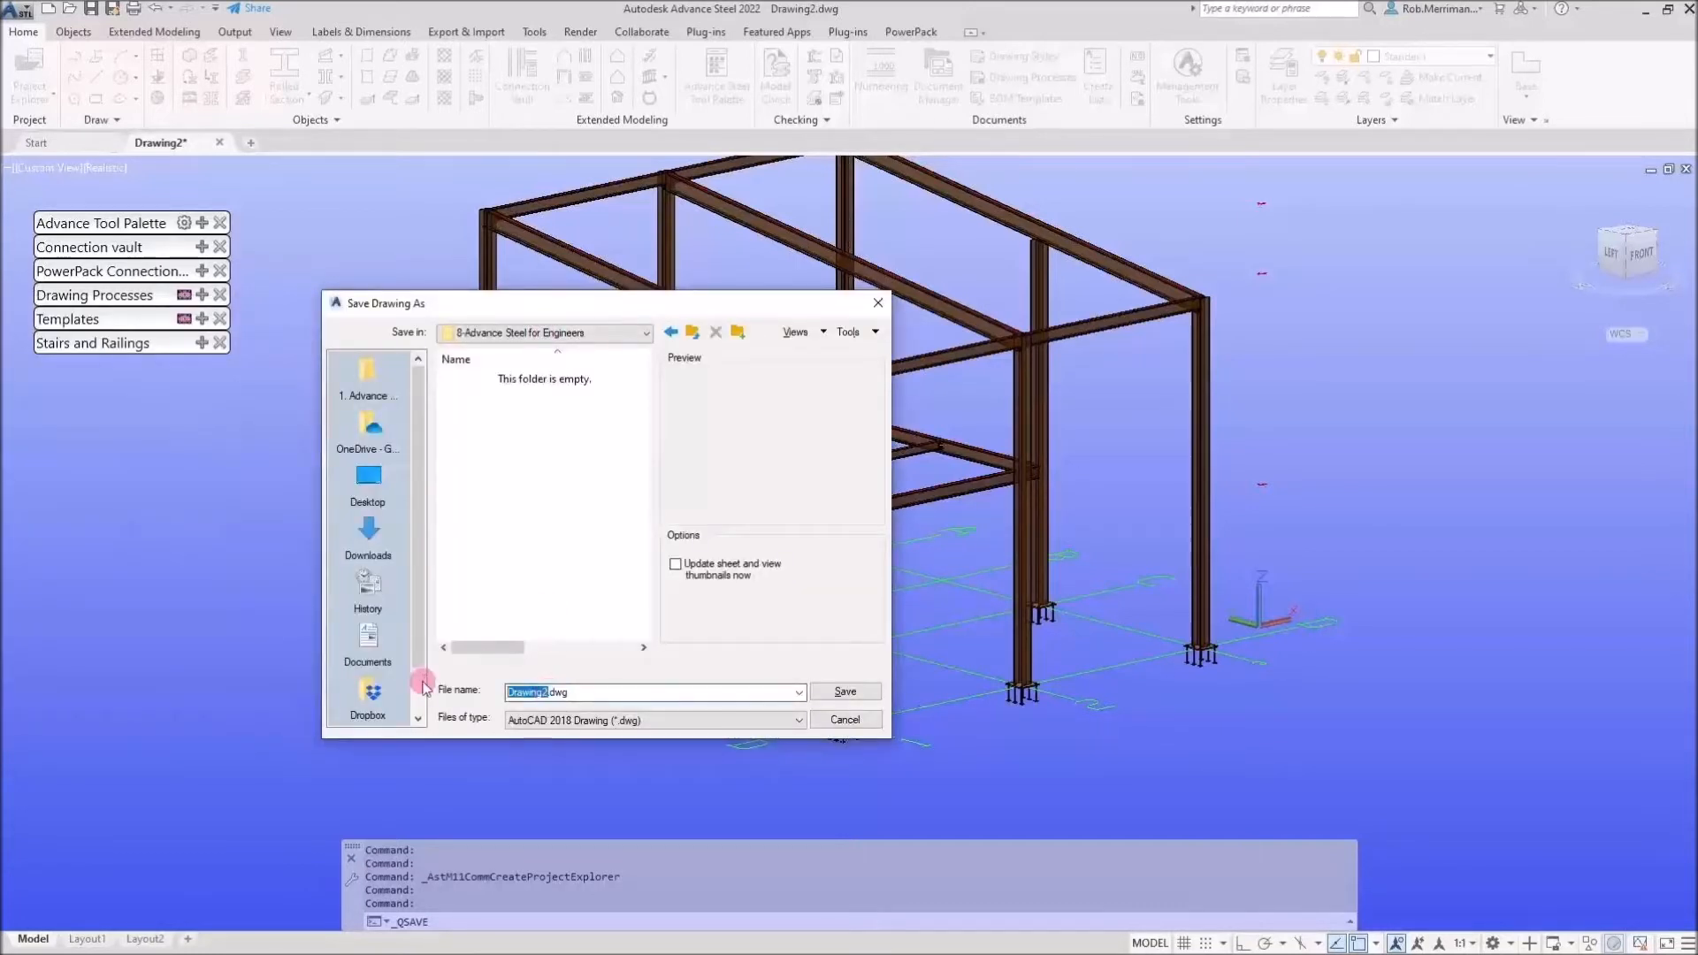
type("Ste")
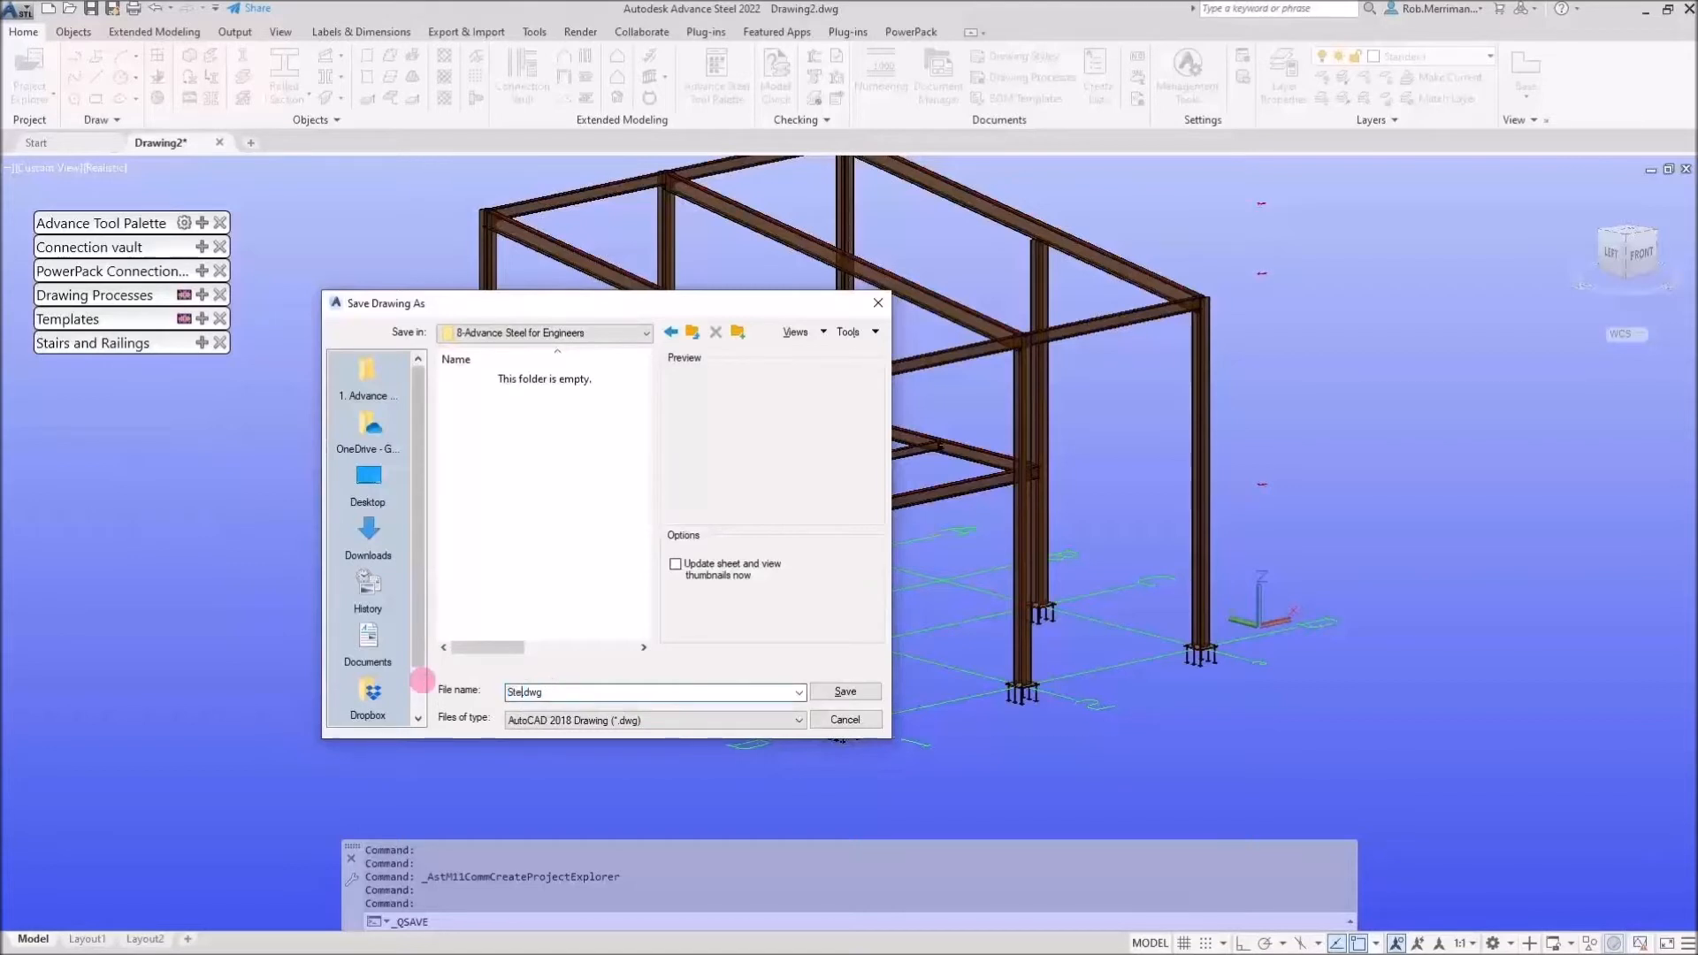
type("el import")
key("ctrl+a")
key("Return")
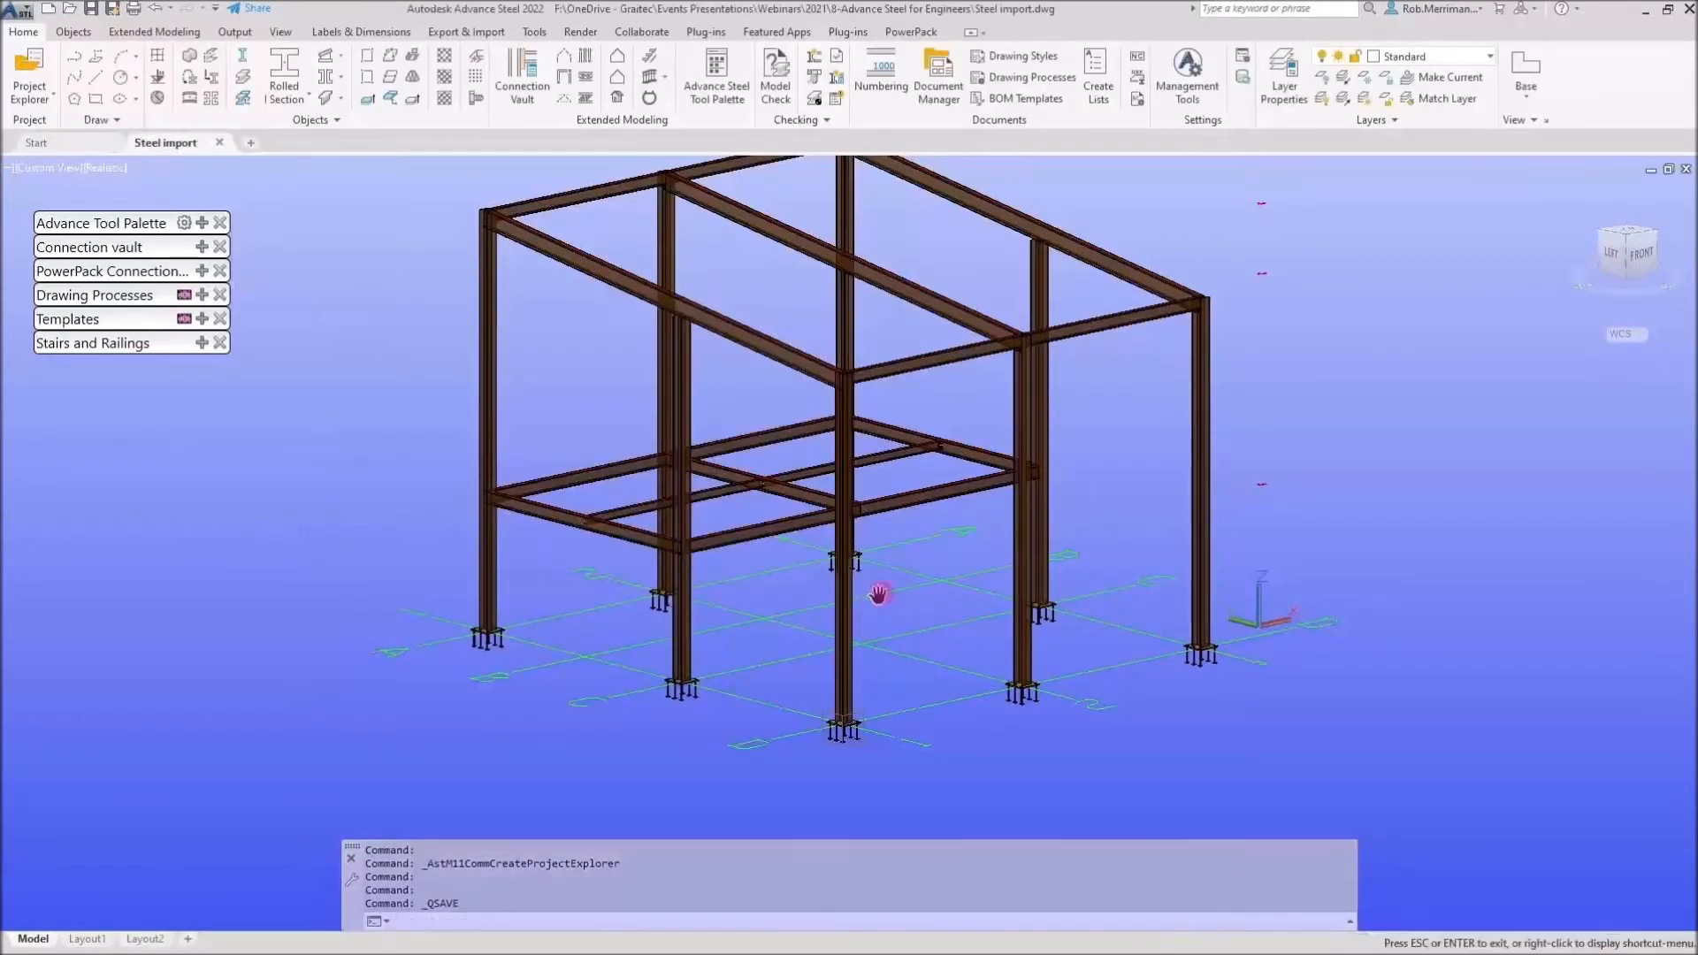
middle_click_drag(885, 595, 920, 594)
middle_click_drag(947, 538, 930, 597)
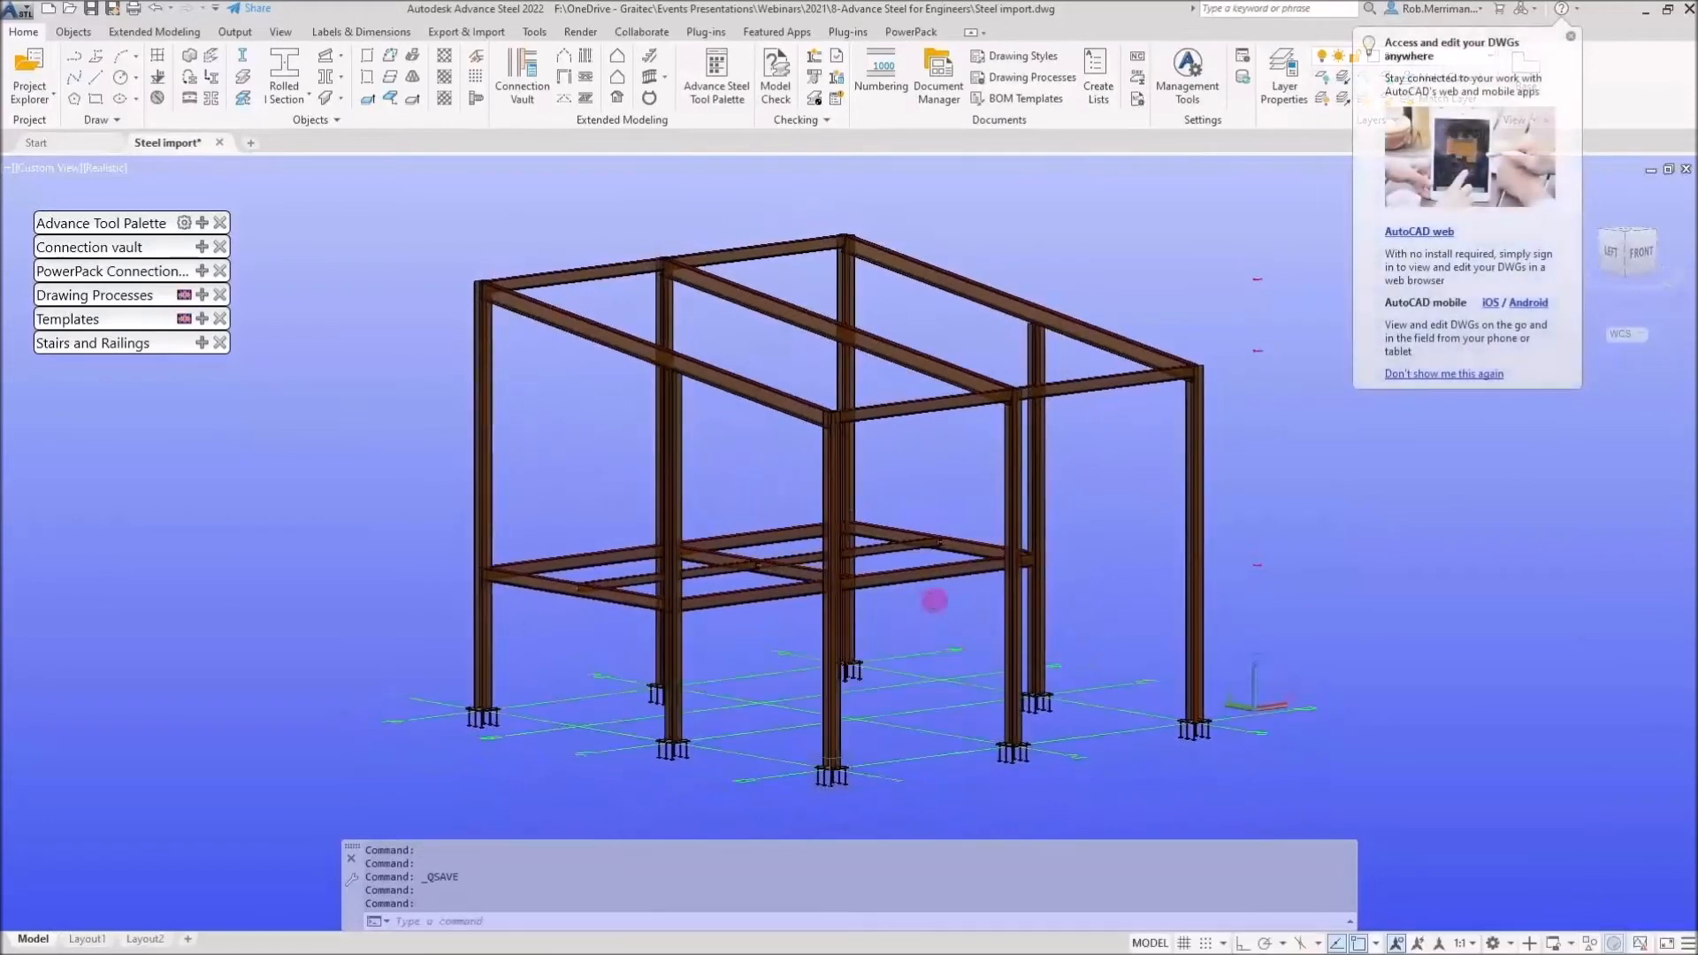
left_click(1571, 38)
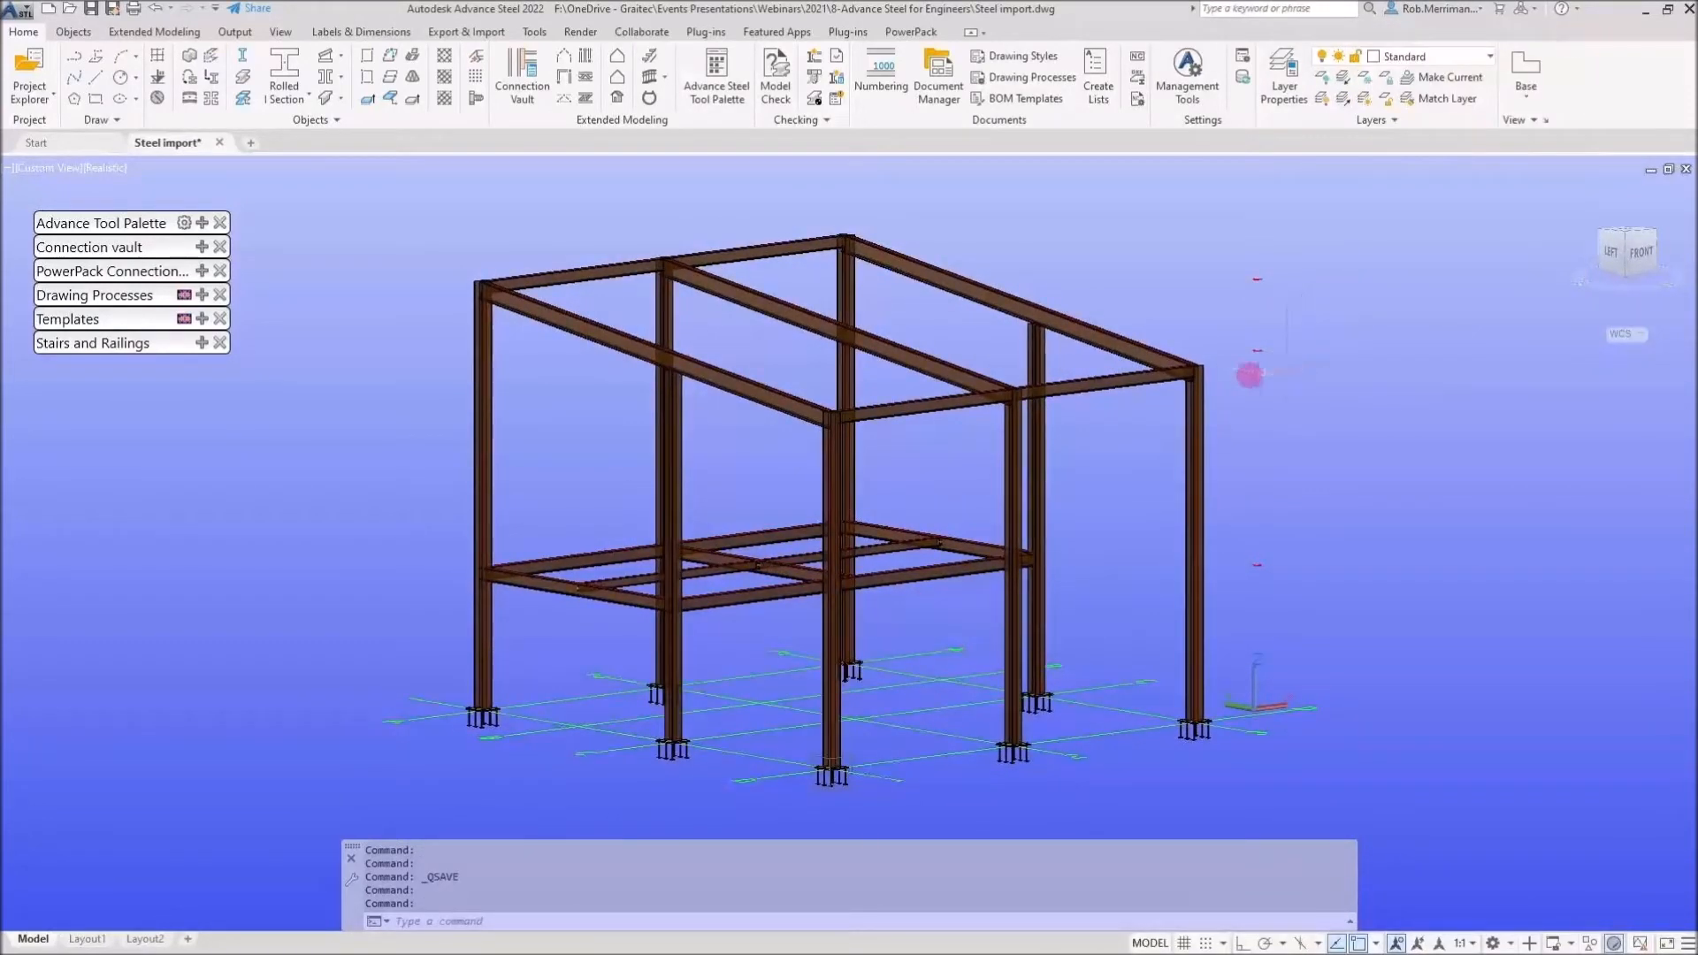
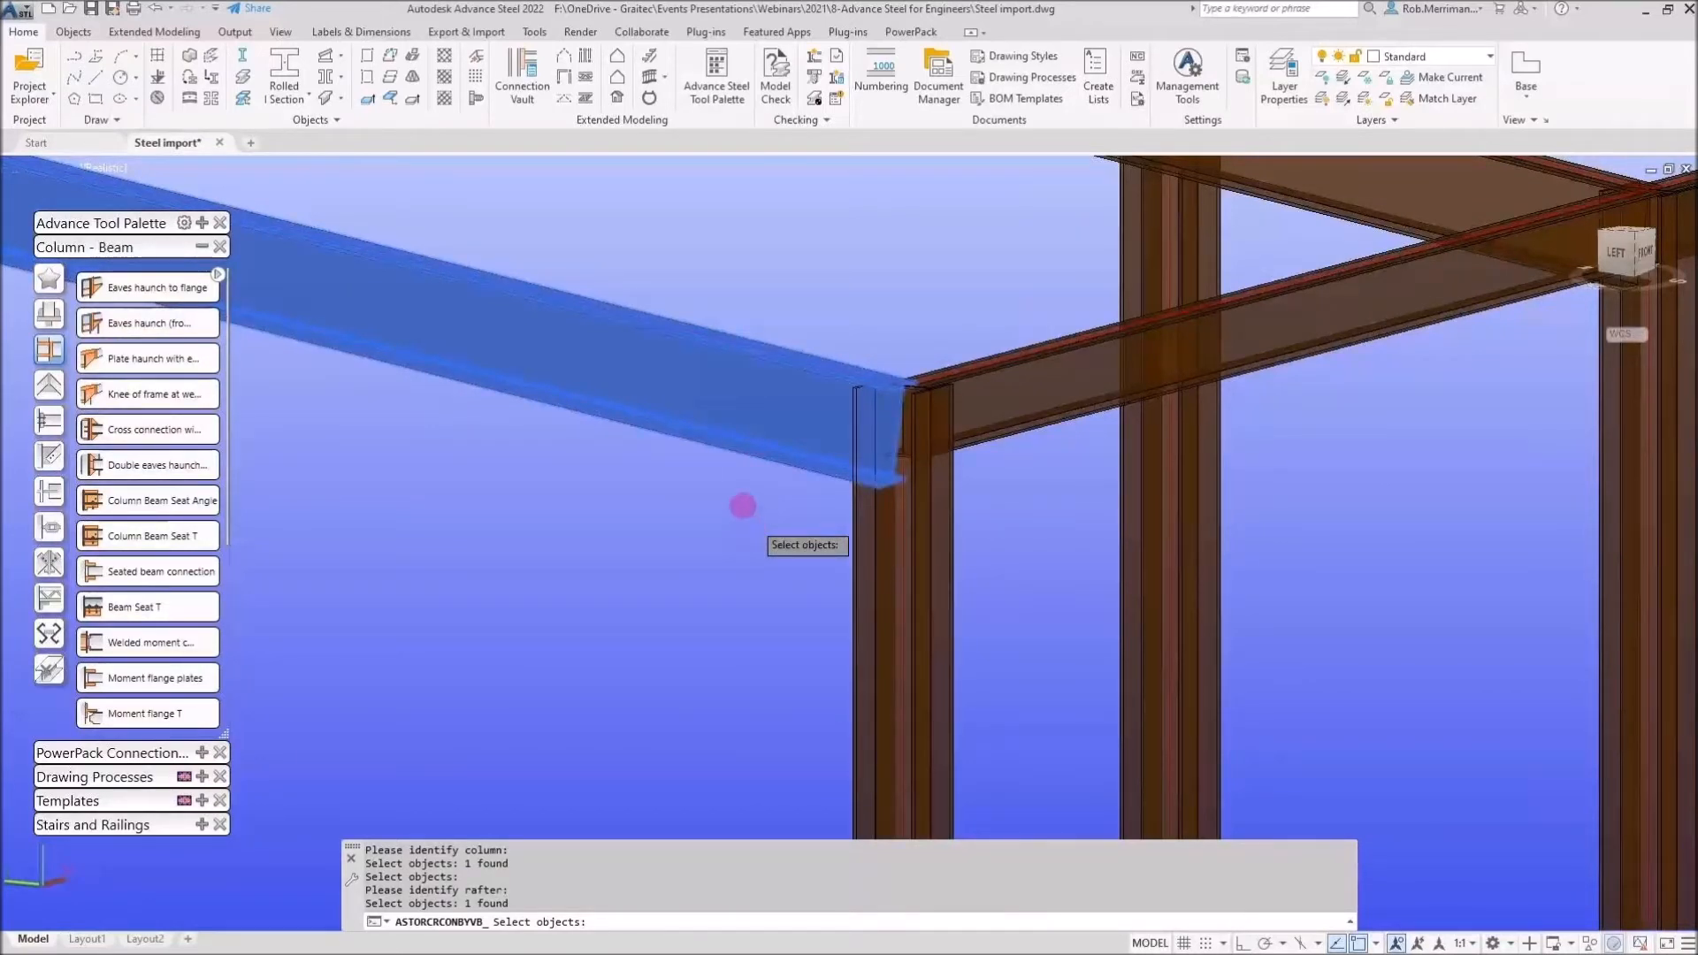
Finish creating the Eaves haunch to flange connection between the selected column and rafter
right_click(743, 506)
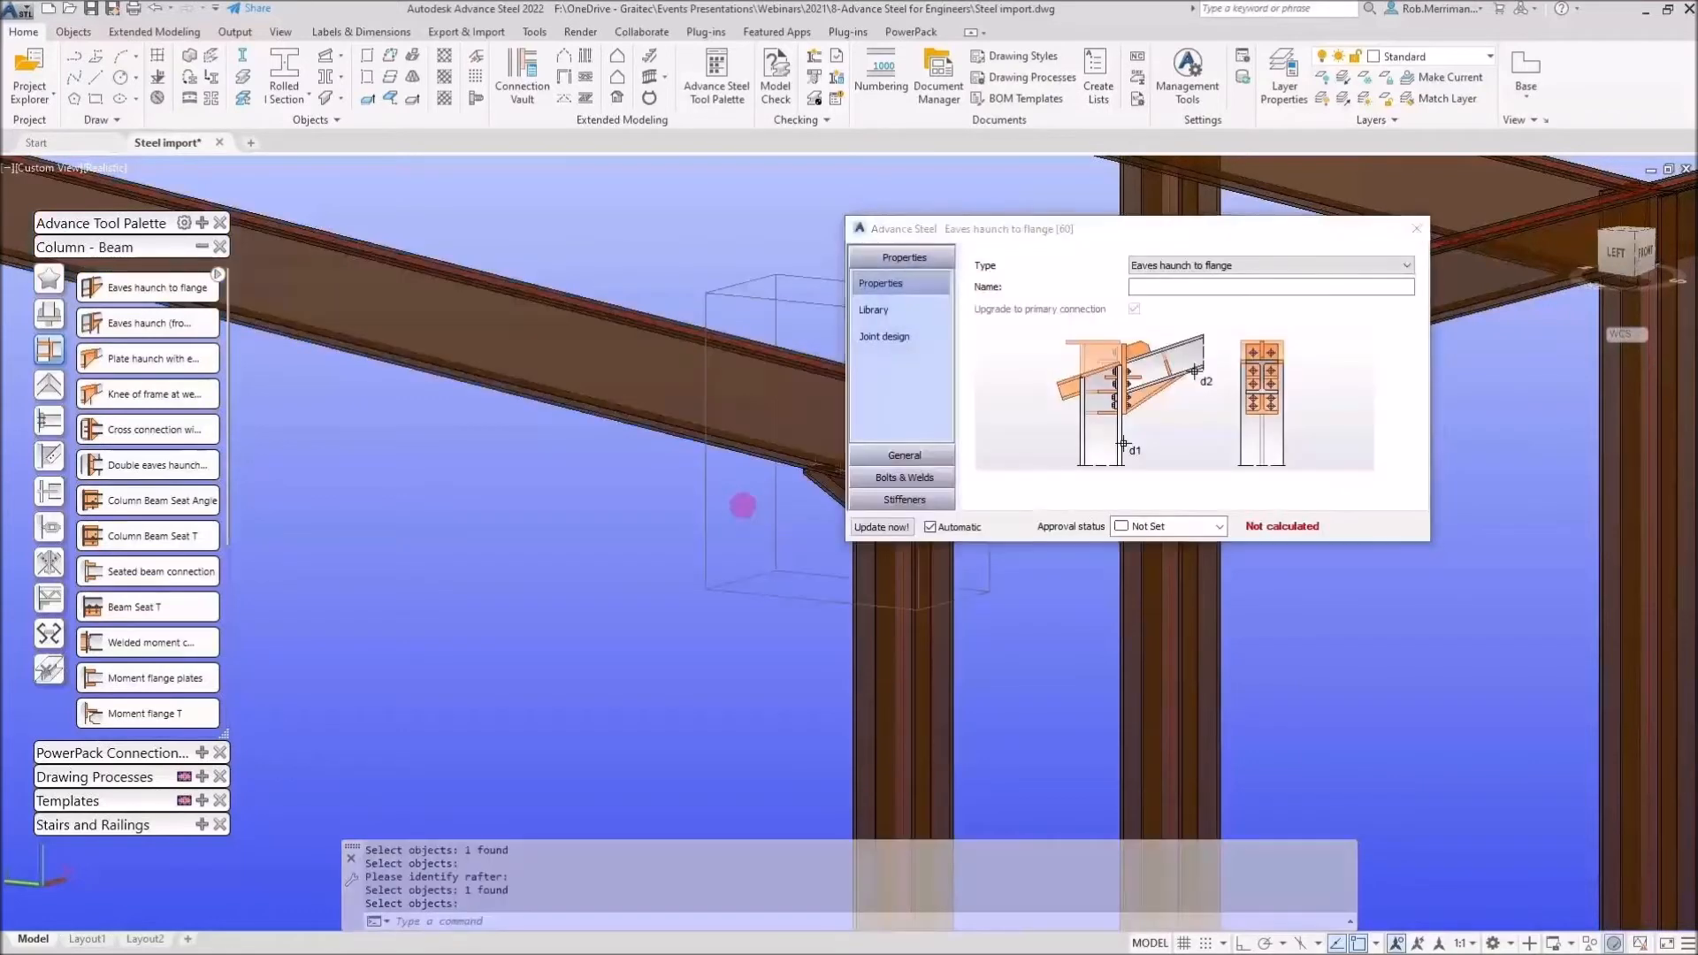
middle_click_drag(742, 508, 575, 505)
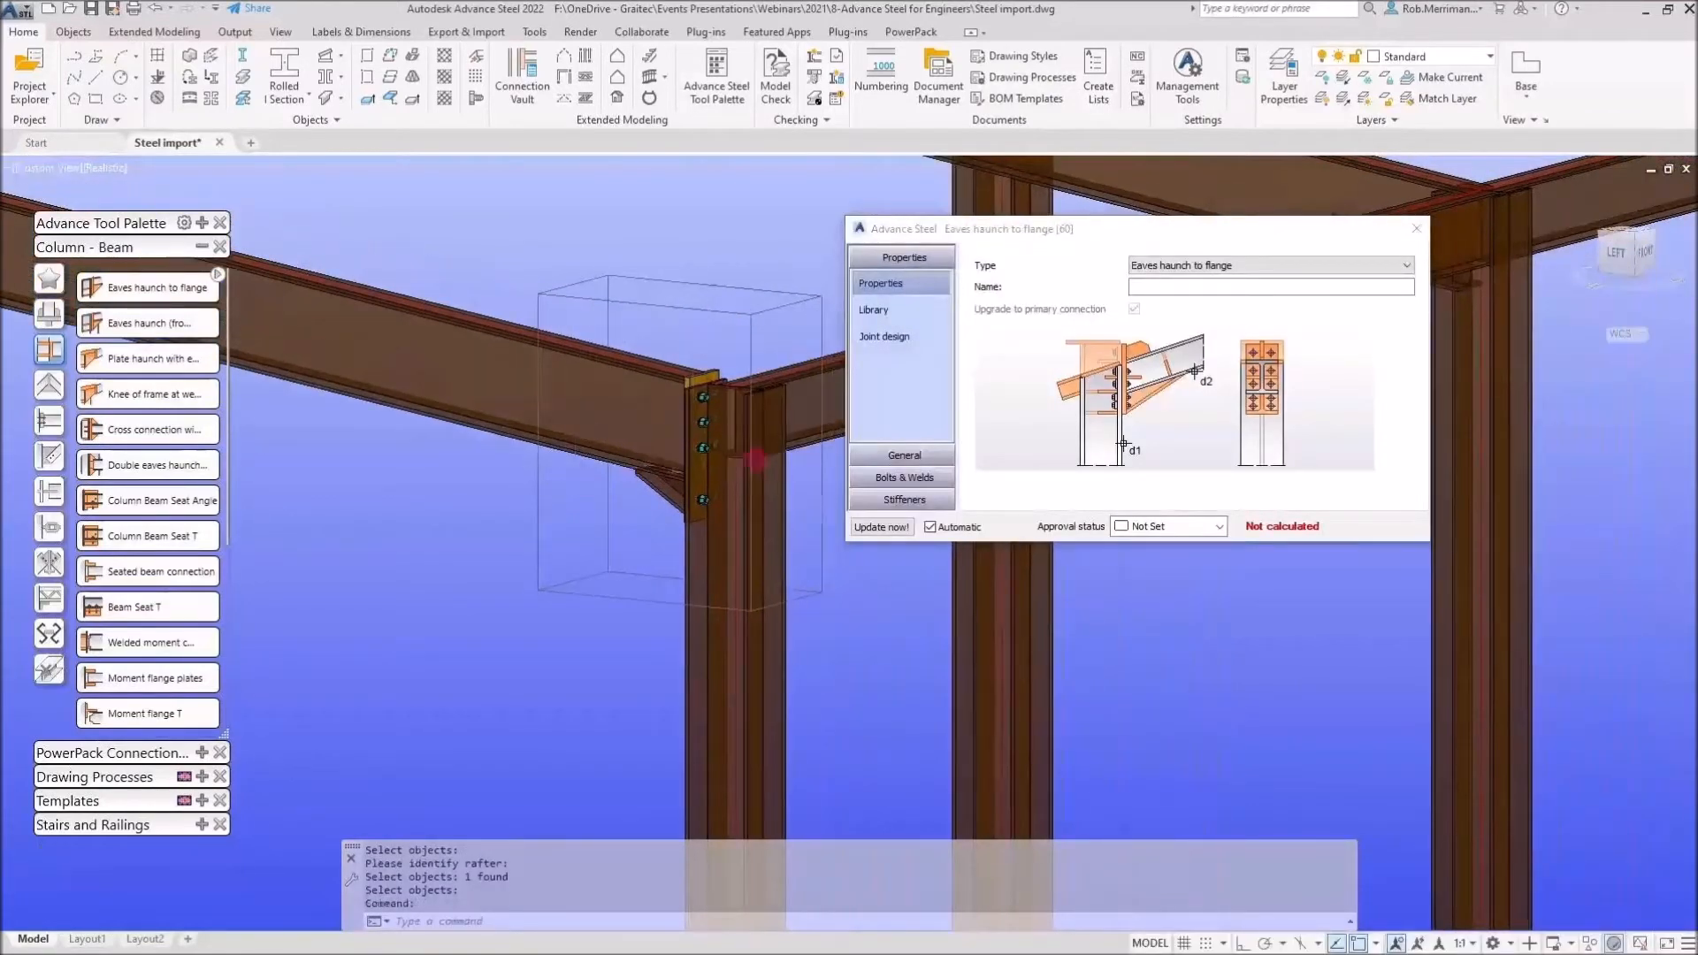
scroll(754, 459, "up", 3)
Review the connection's haunch, end plate and cap plate settings
left_click(935, 469)
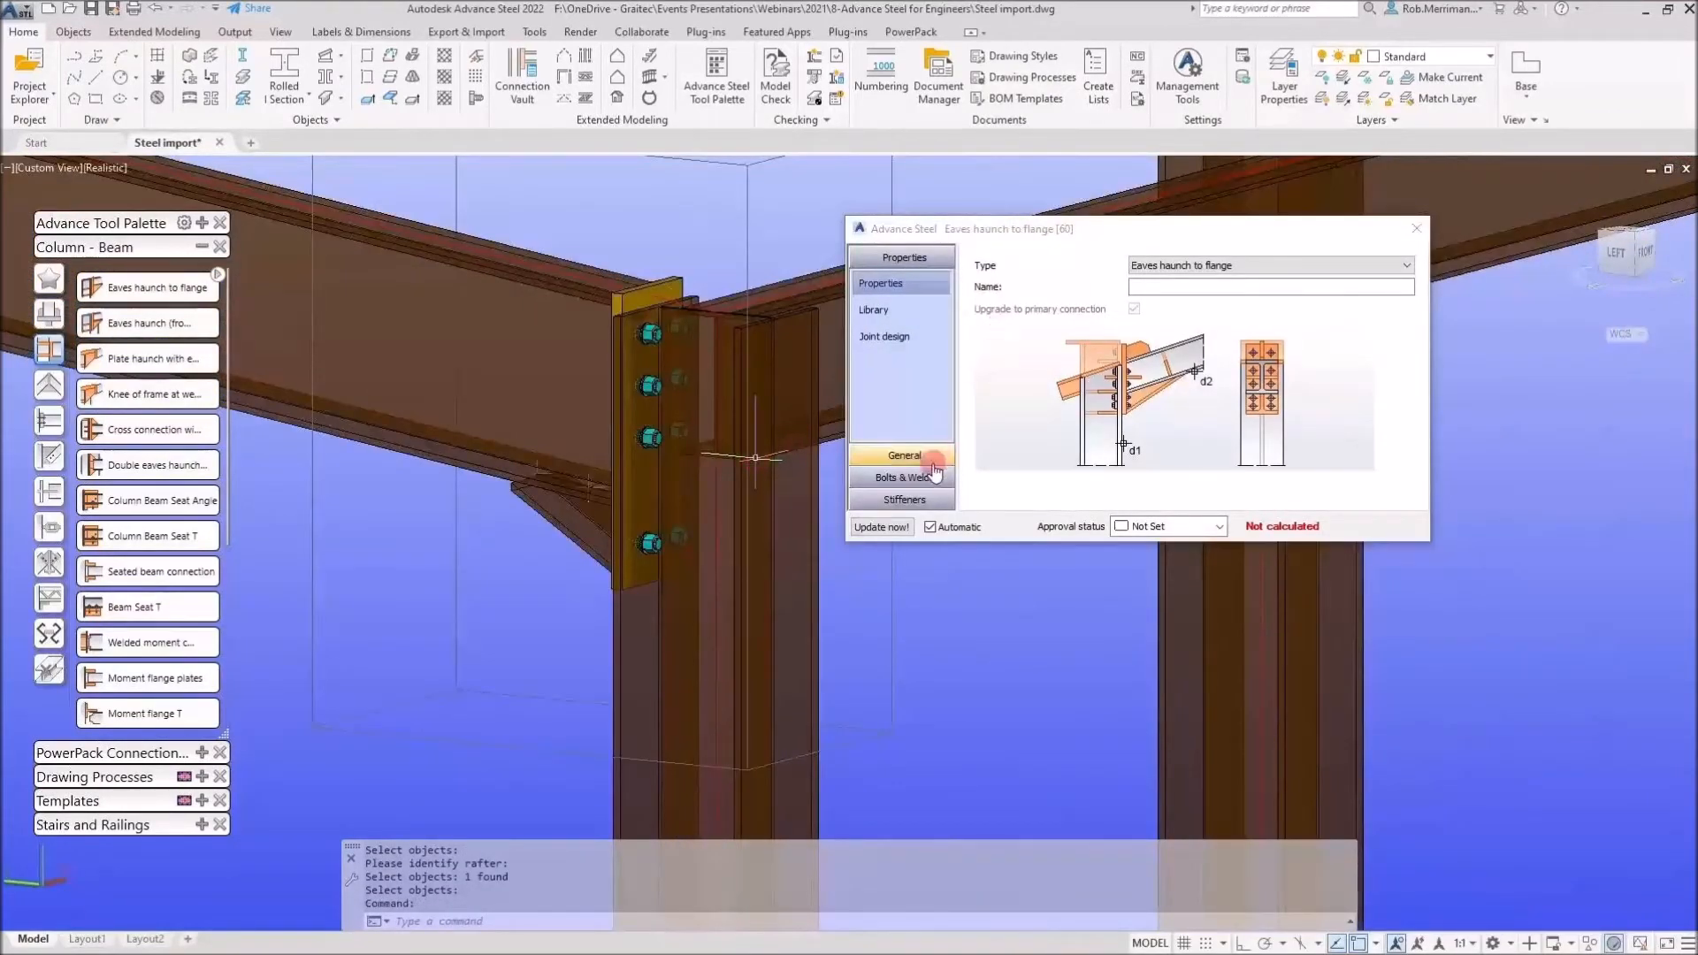
left_click(935, 467)
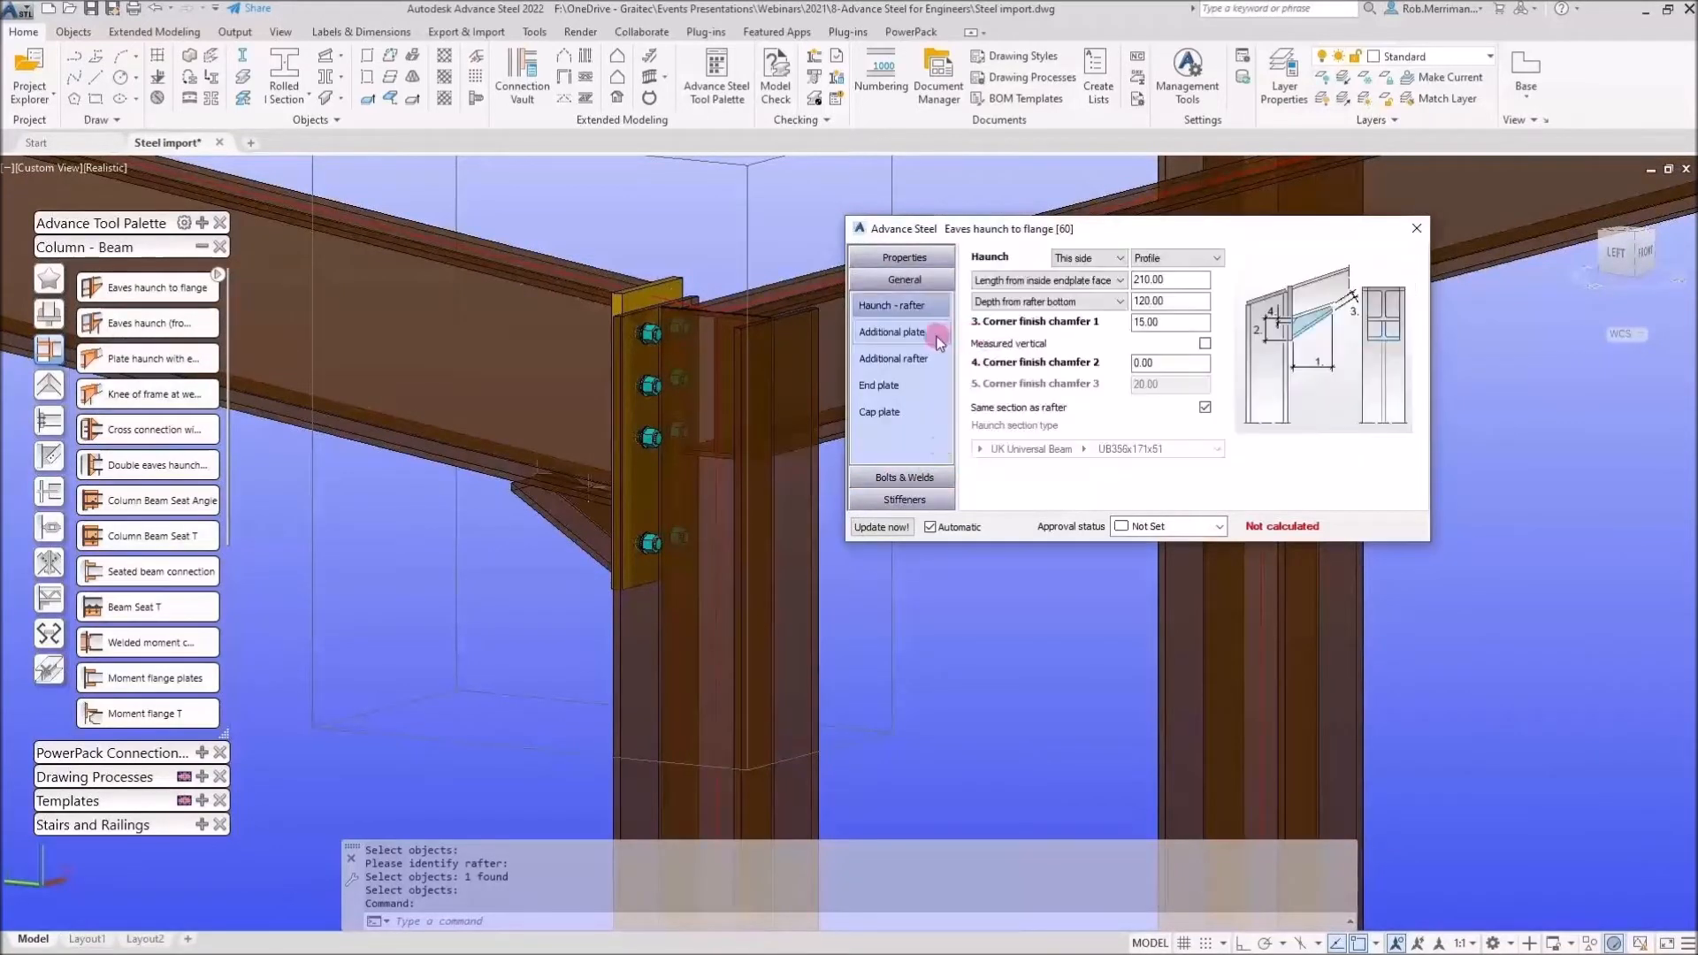
left_click(902, 387)
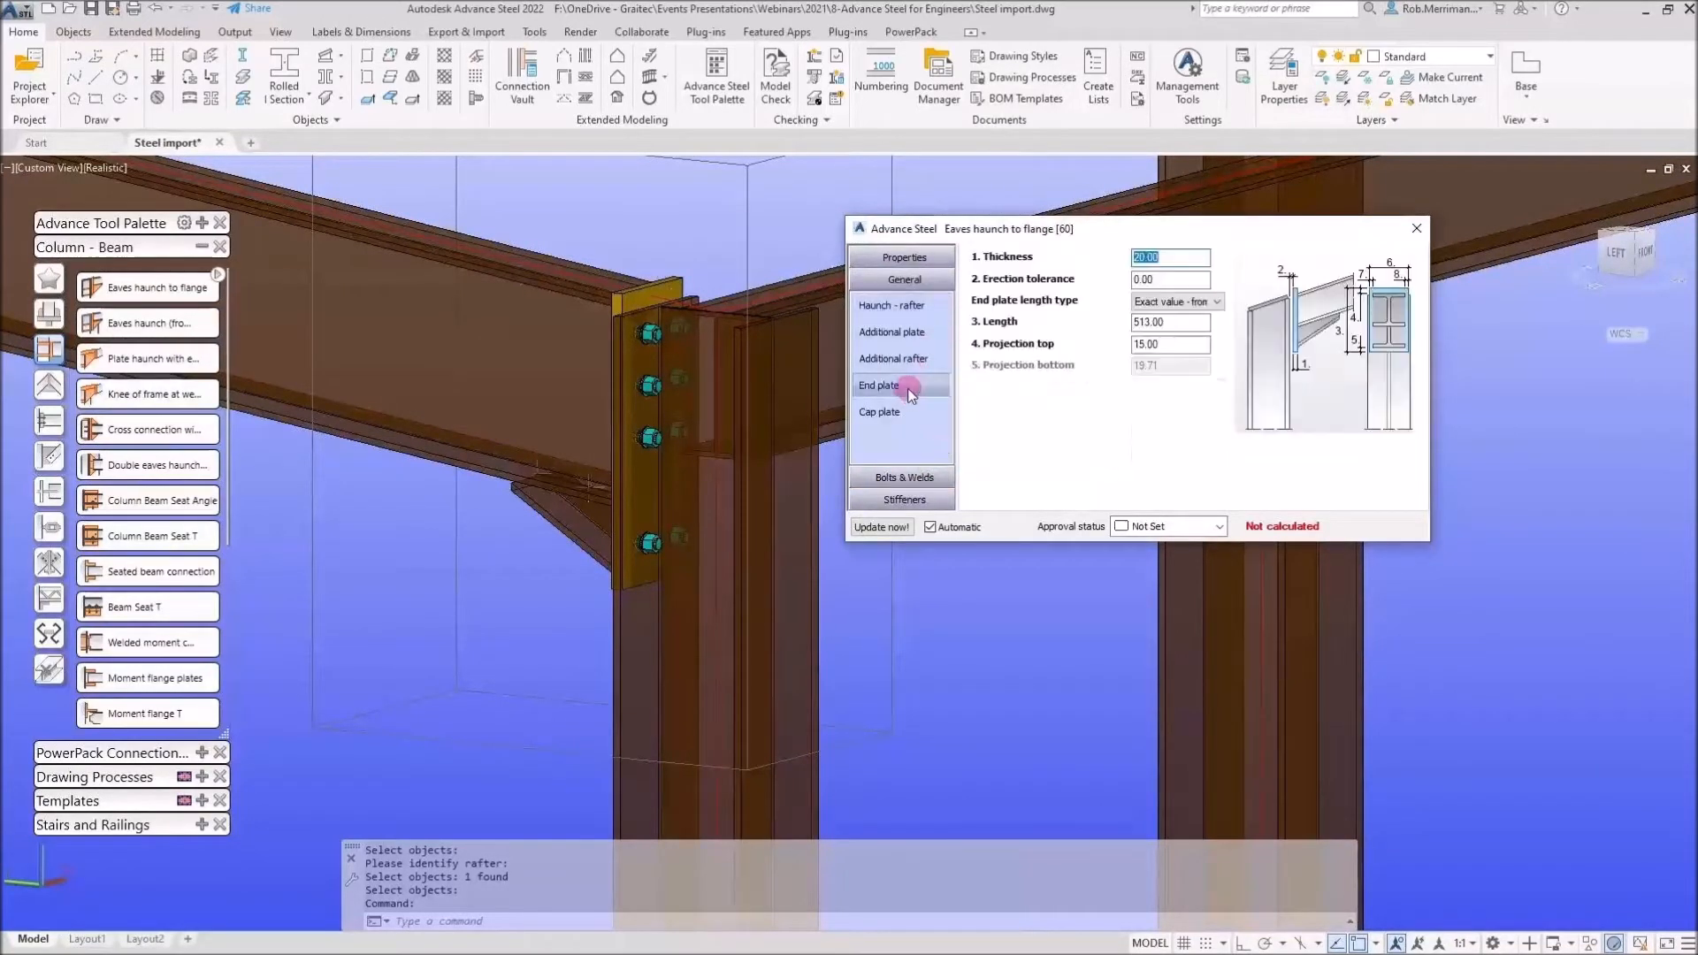
left_click(907, 406)
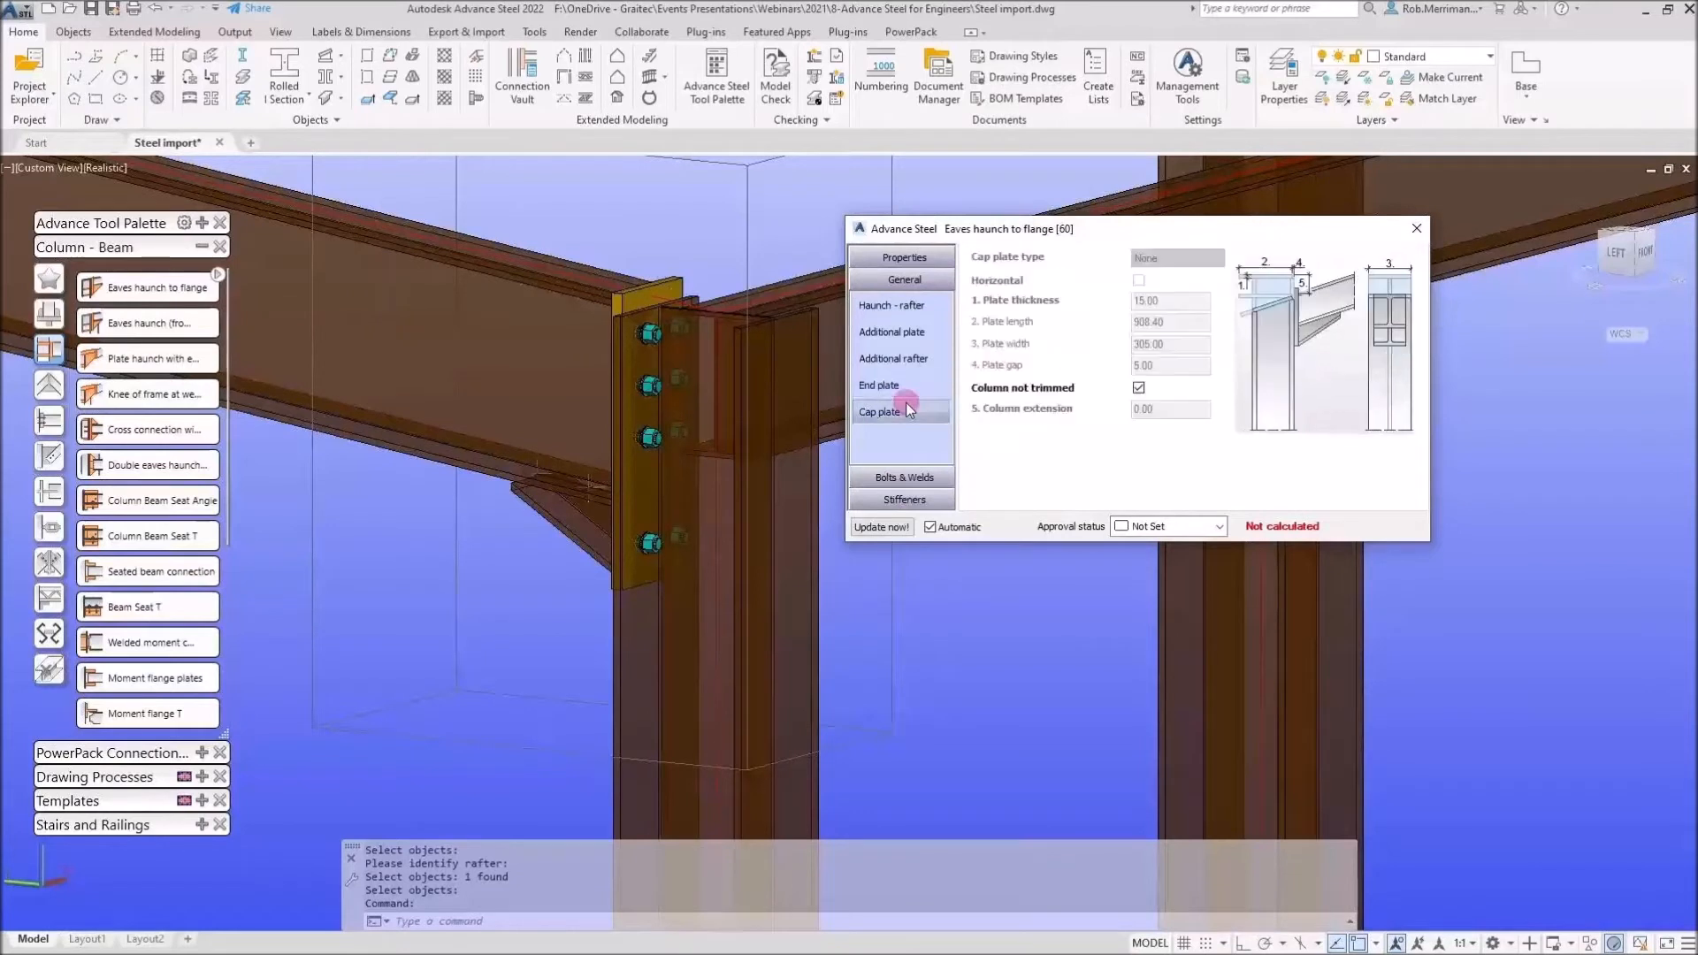
Untick Column not trimmed, set the column extension to 20 and close the connection dialog
left_click(1148, 387)
left_click(1140, 388)
double_click(1169, 410)
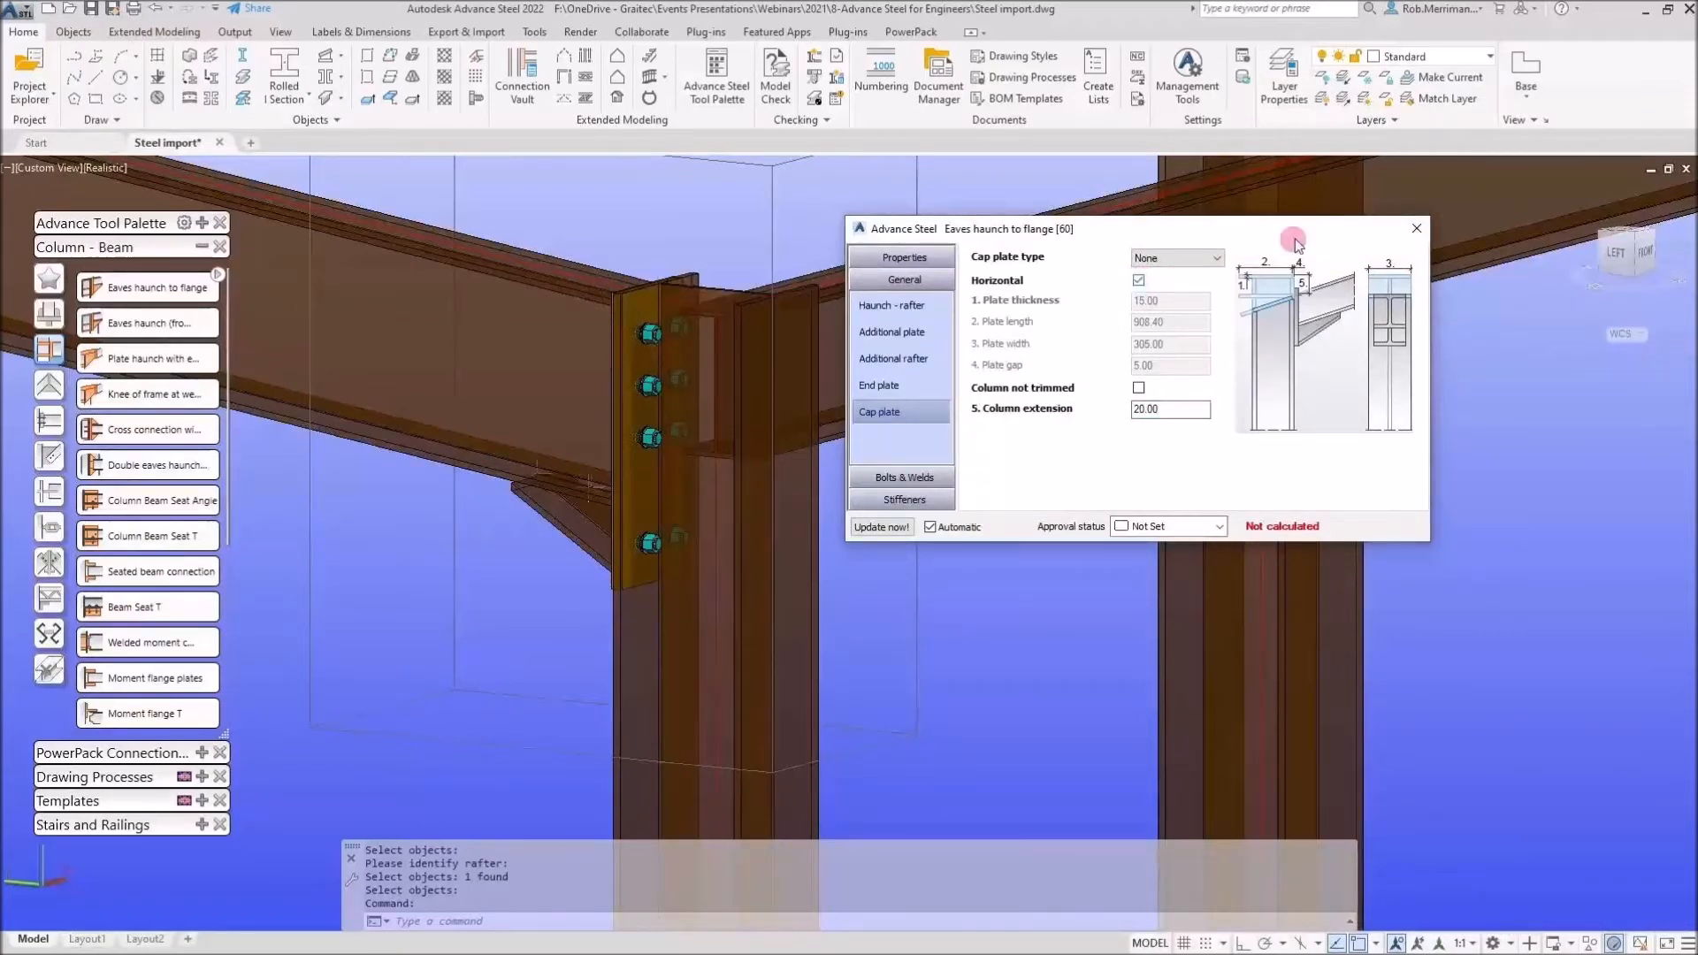
left_click(1416, 228)
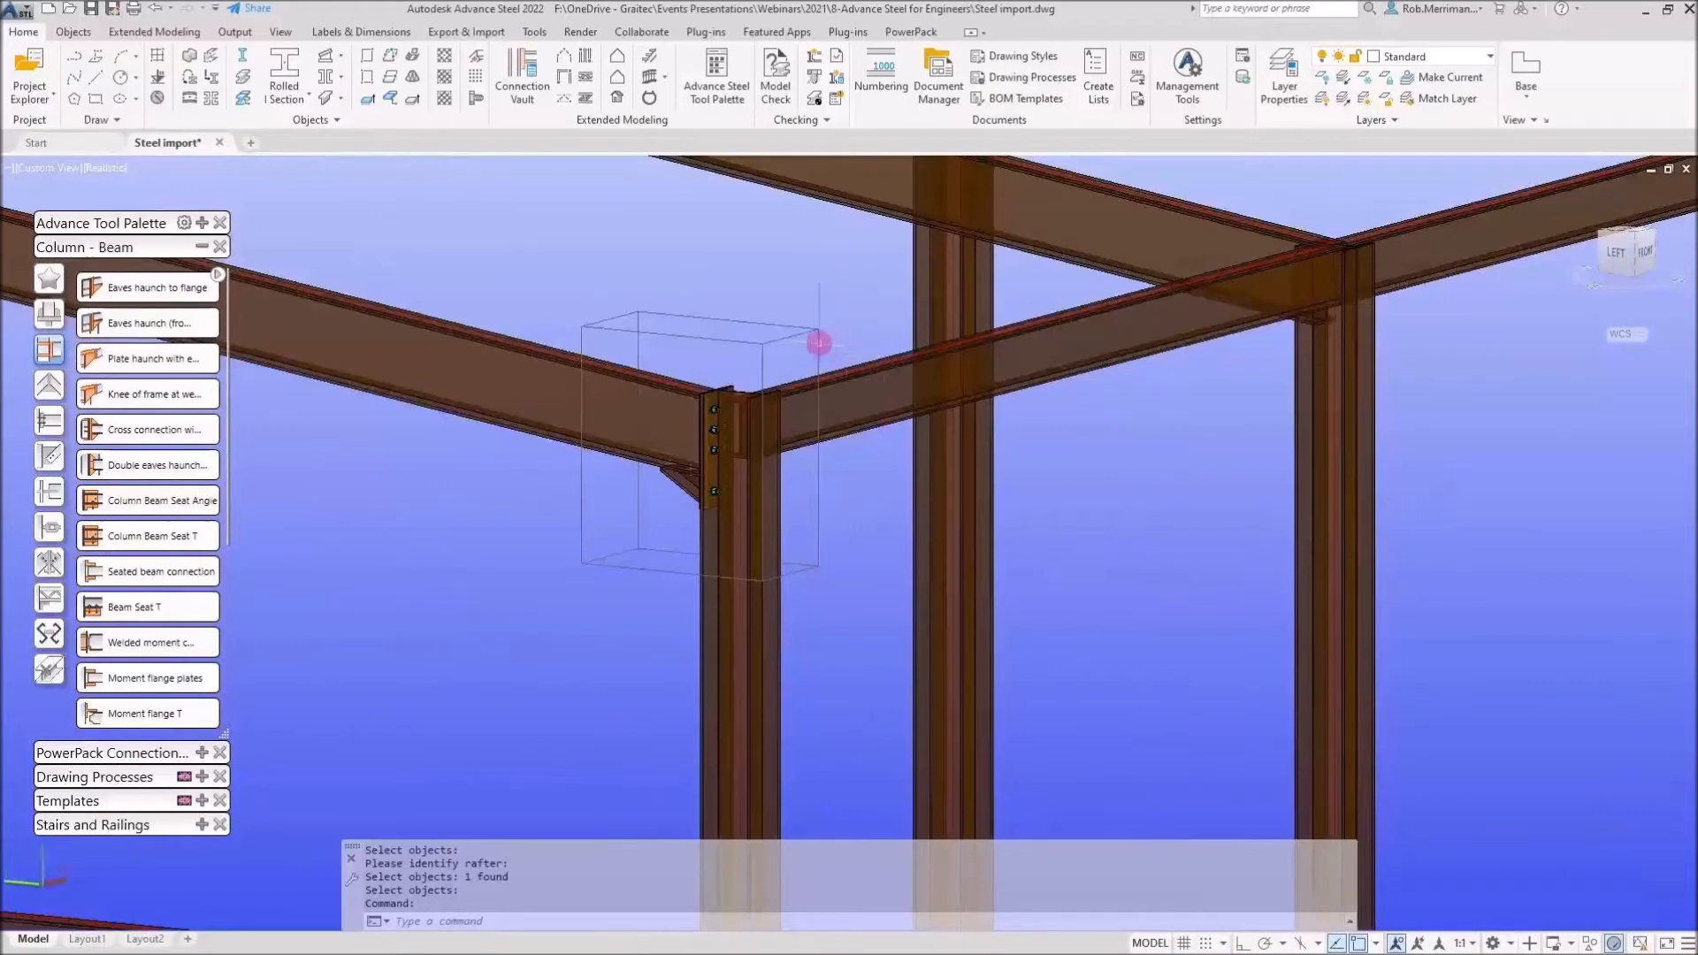
Select the eaves haunch joint box and propagate the joint to the other matching column-rafter junctions
left_click(812, 336)
right_click(809, 336)
left_click(797, 333)
right_click(785, 300)
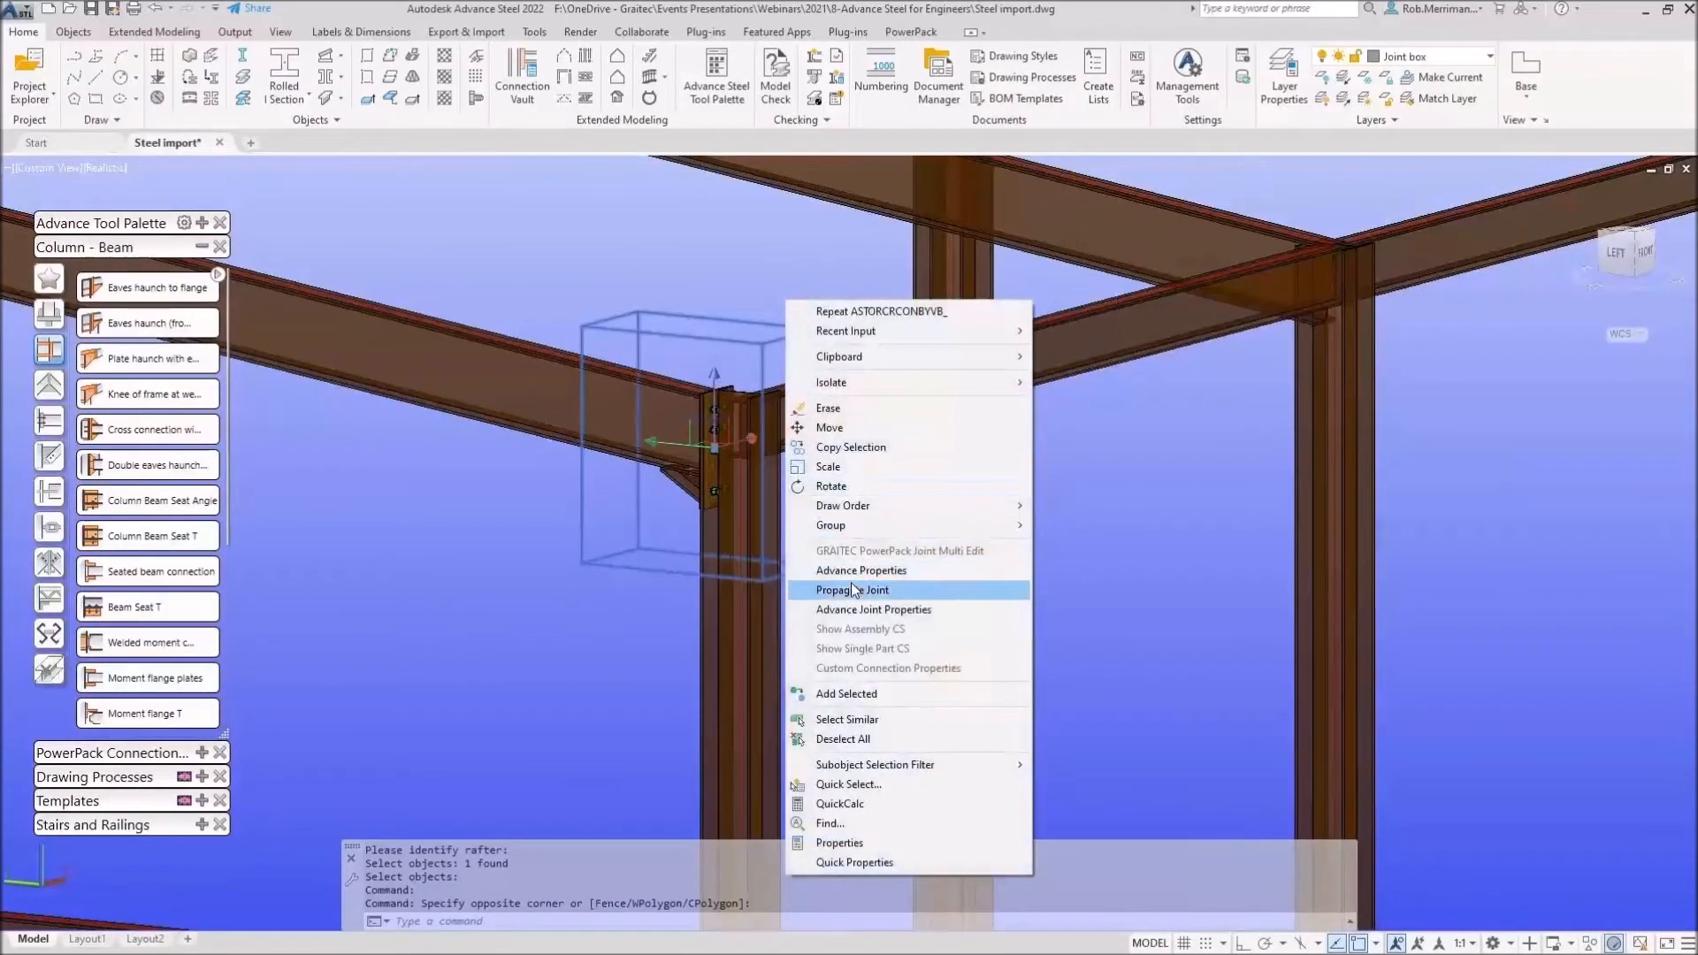
left_click(853, 590)
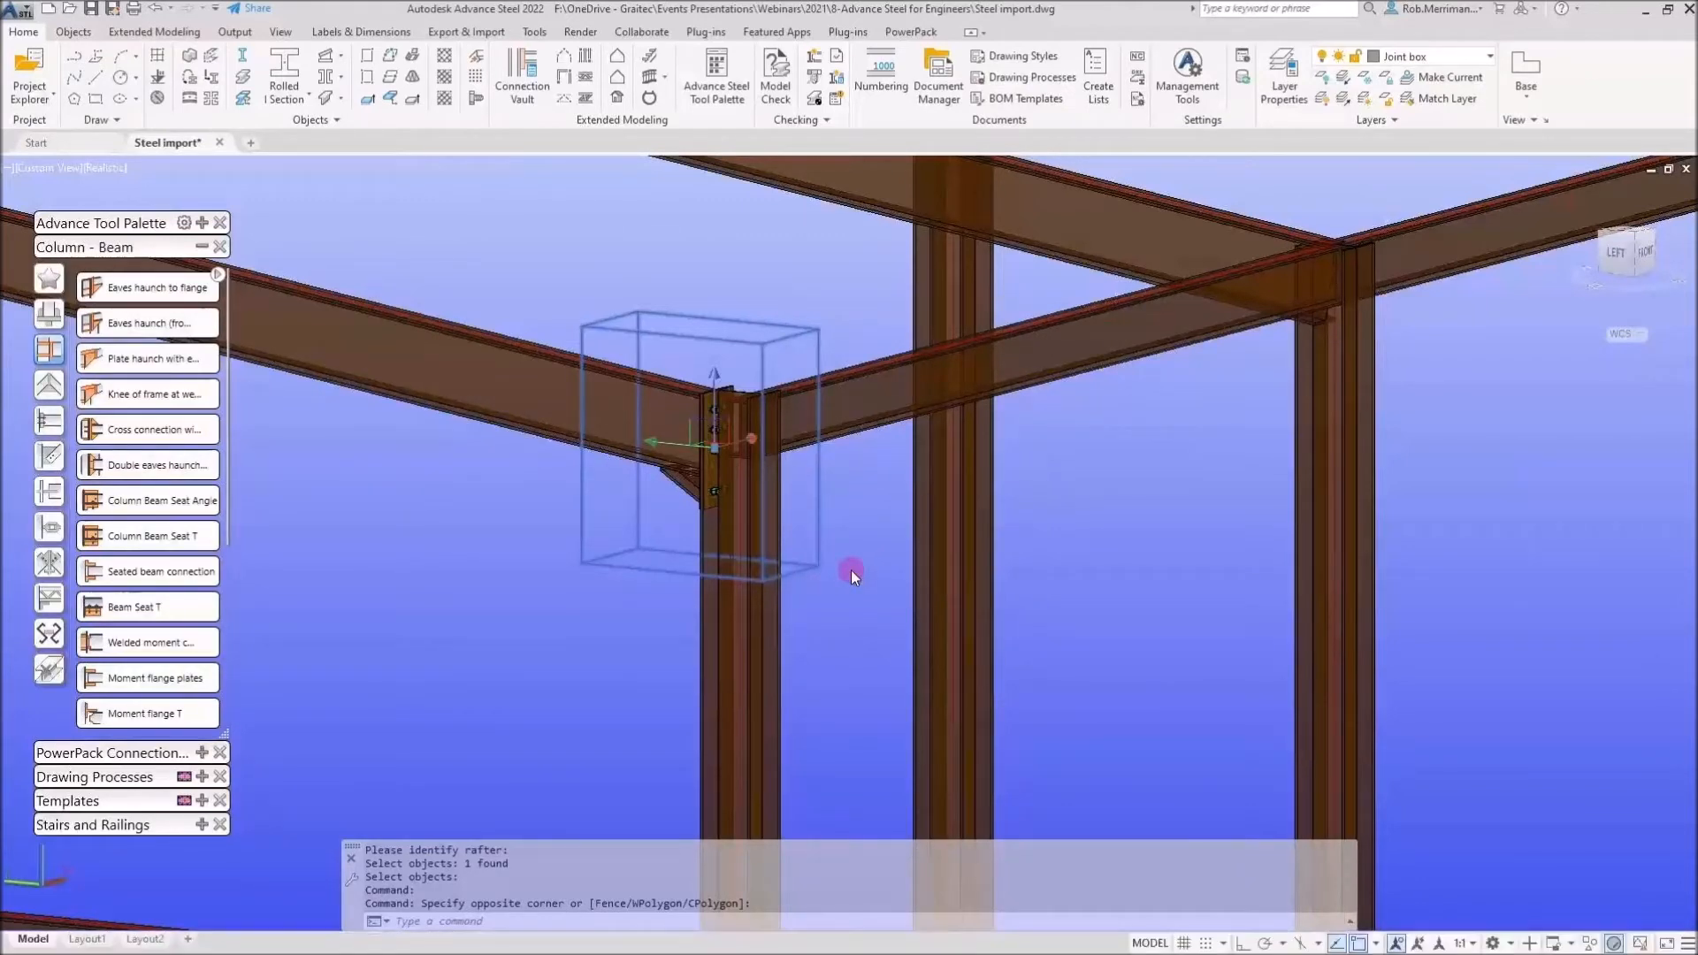
Zoom around the frame to inspect the propagated haunch connections at each corner
scroll(851, 569, "down", 6)
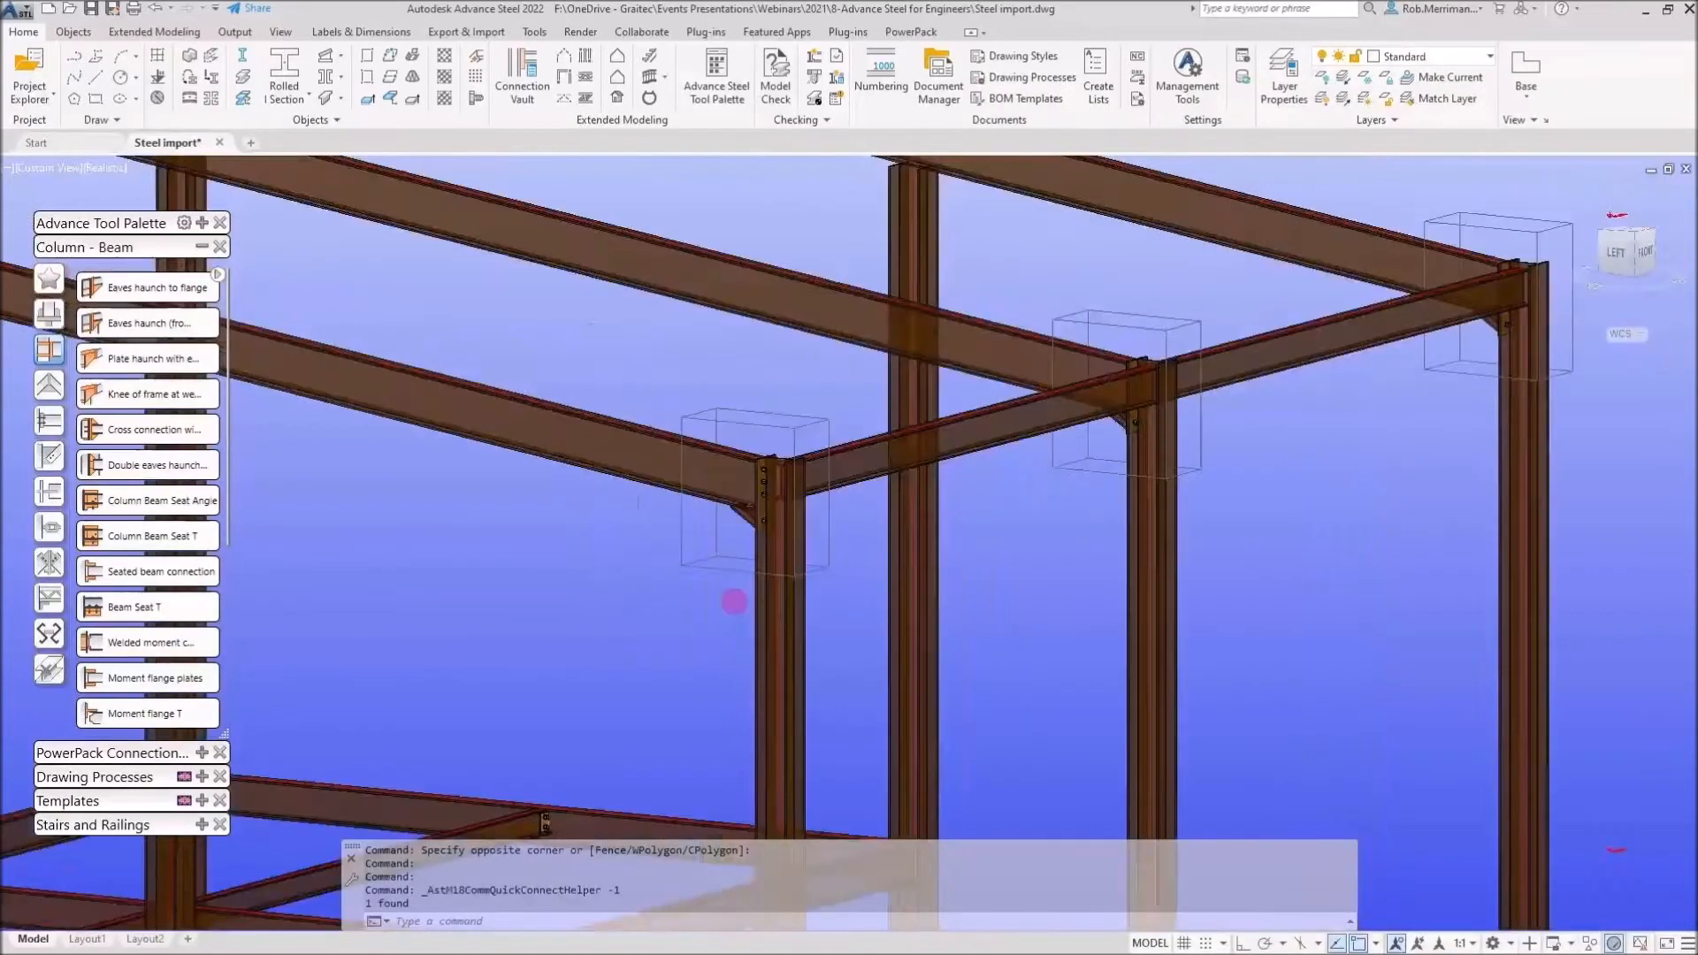
scroll(588, 332, "up", 6)
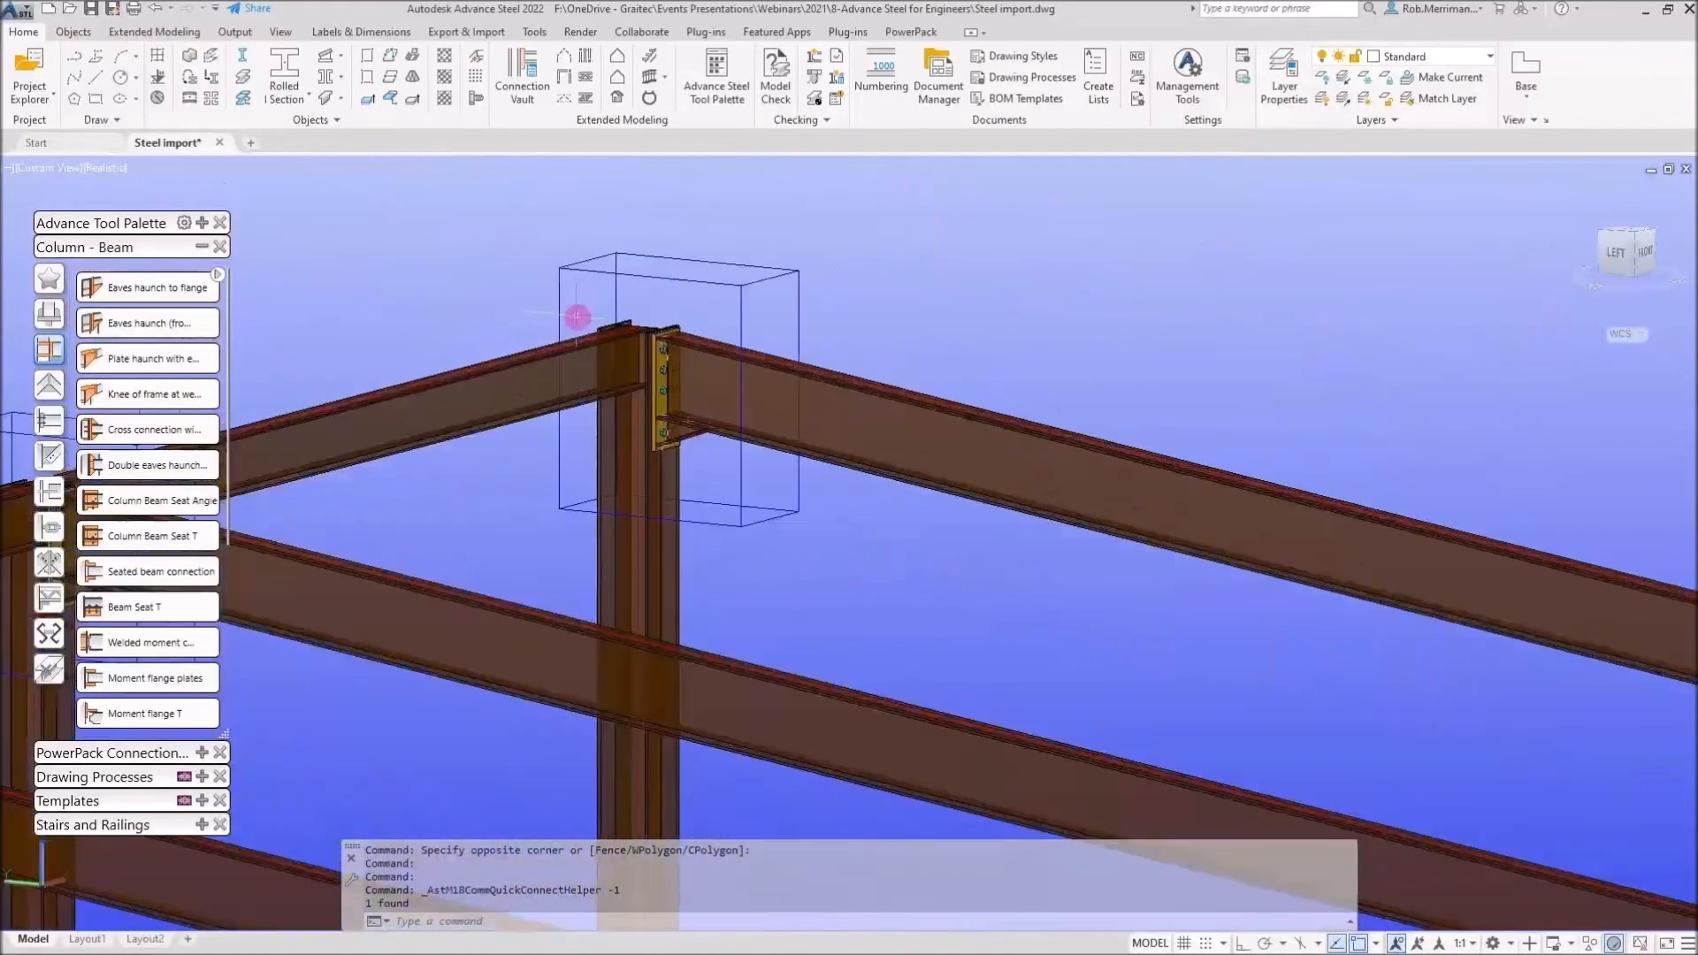
scroll(630, 362, "up", 3)
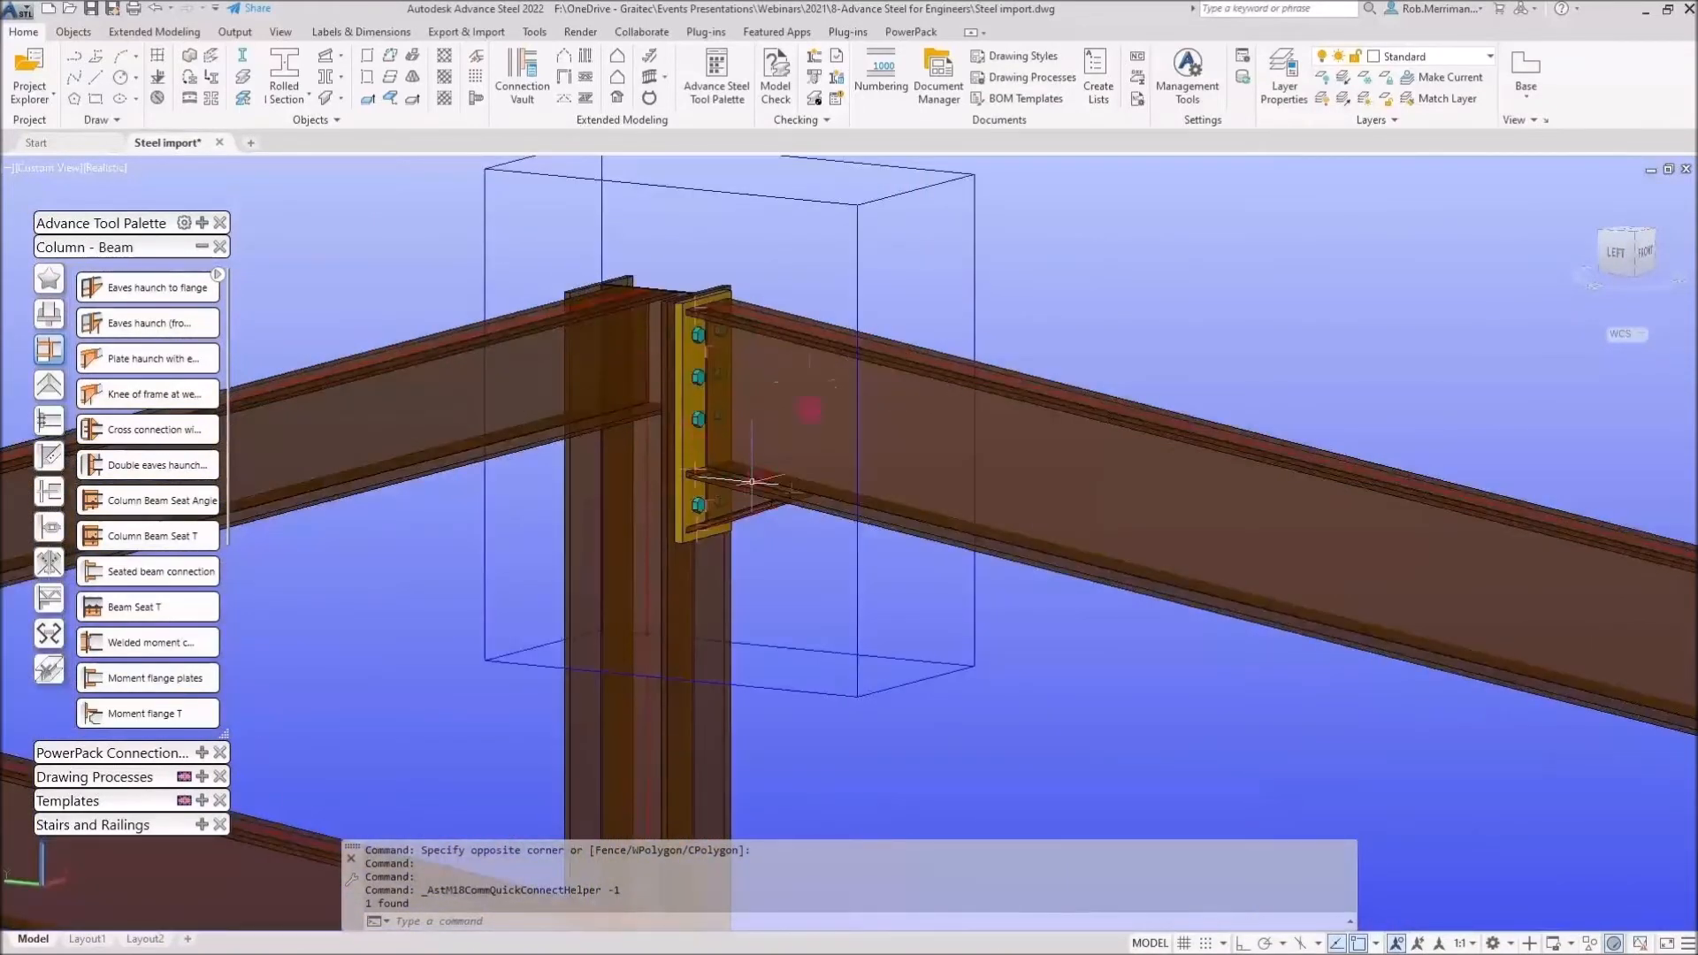
scroll(779, 407, "down", 4)
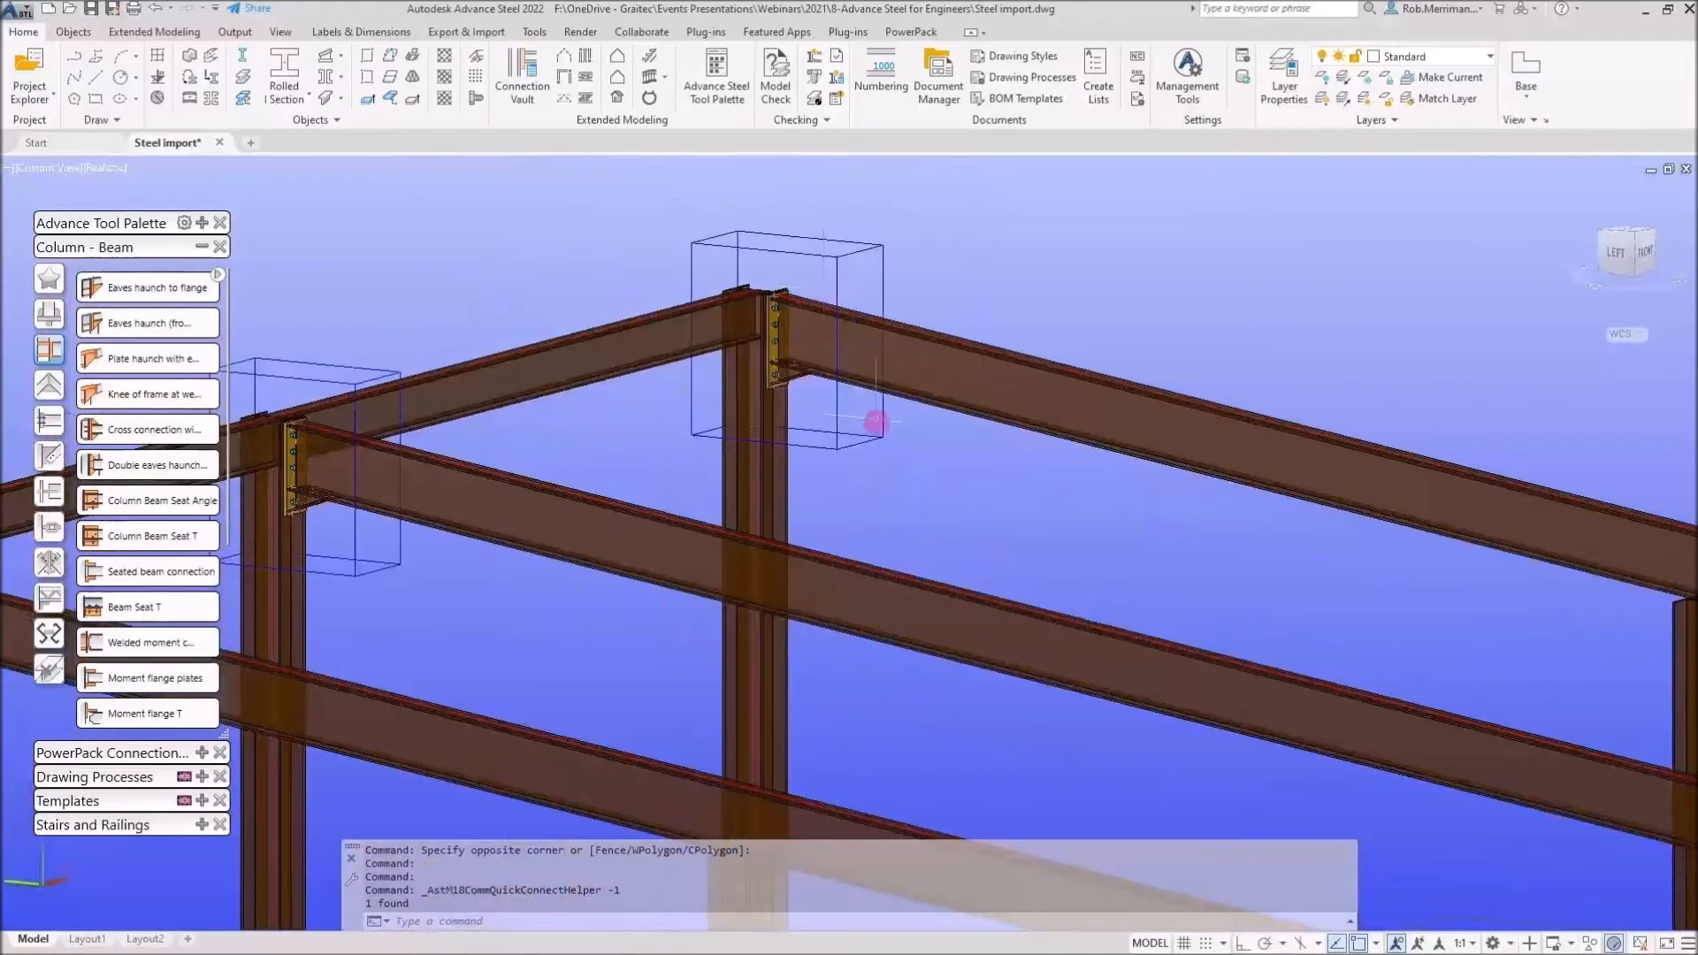
scroll(788, 266, "down", 5)
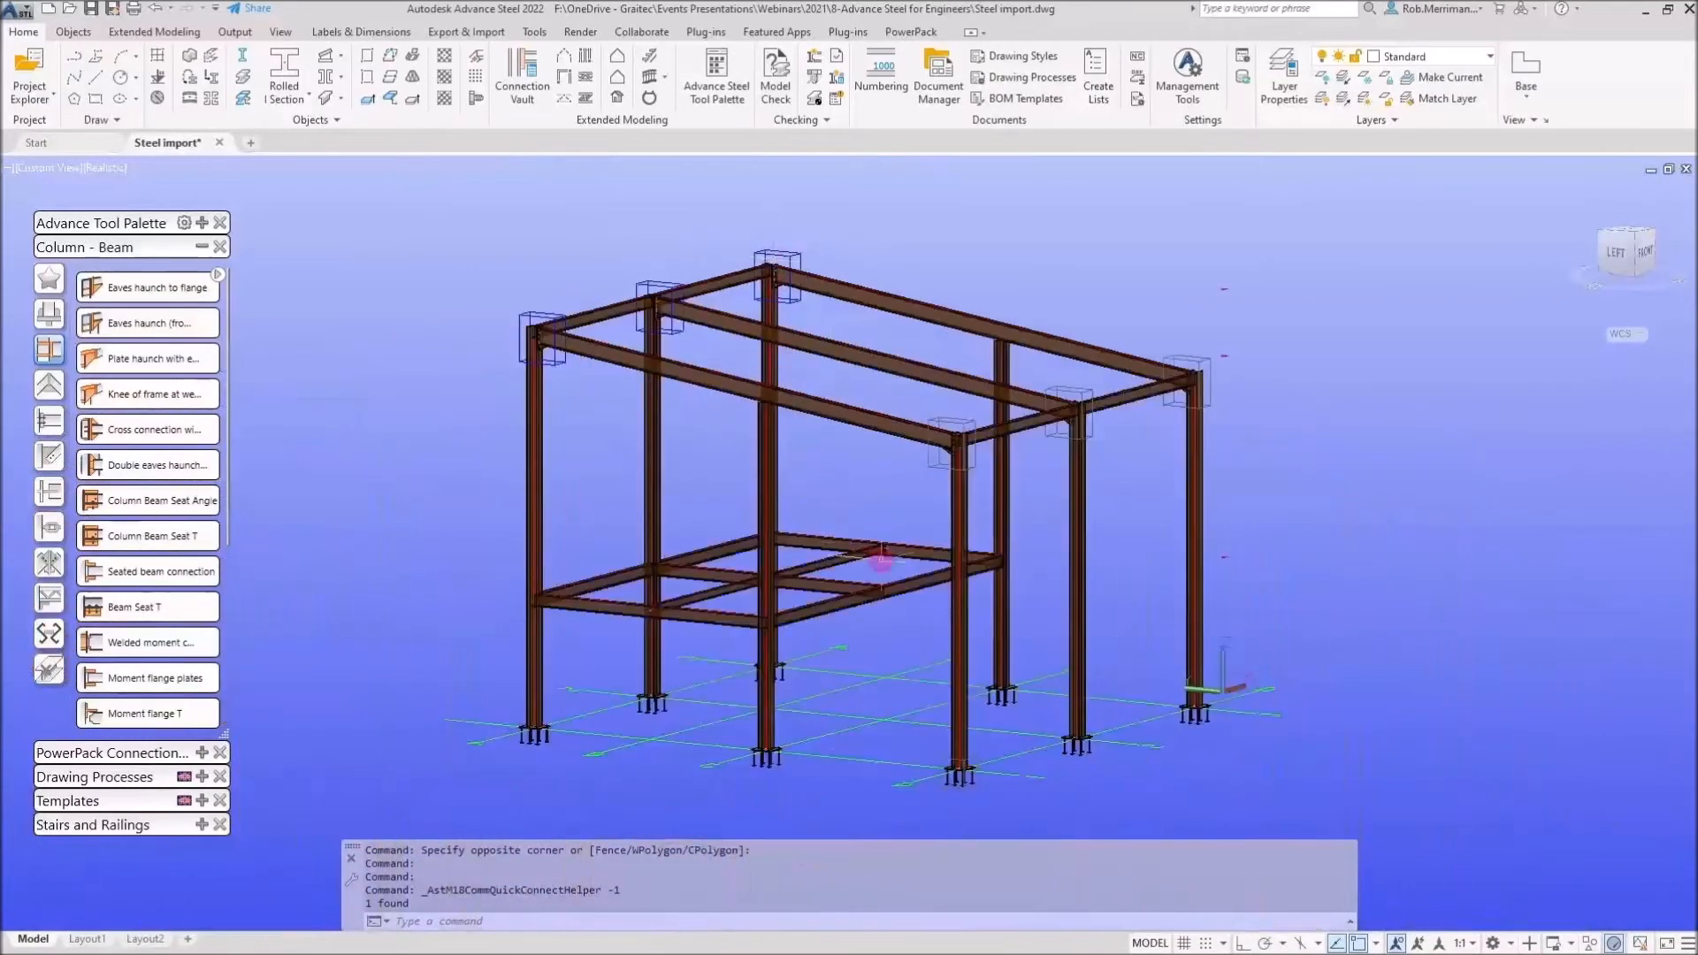
scroll(889, 557, "up", 5)
scroll(902, 551, "up", 3)
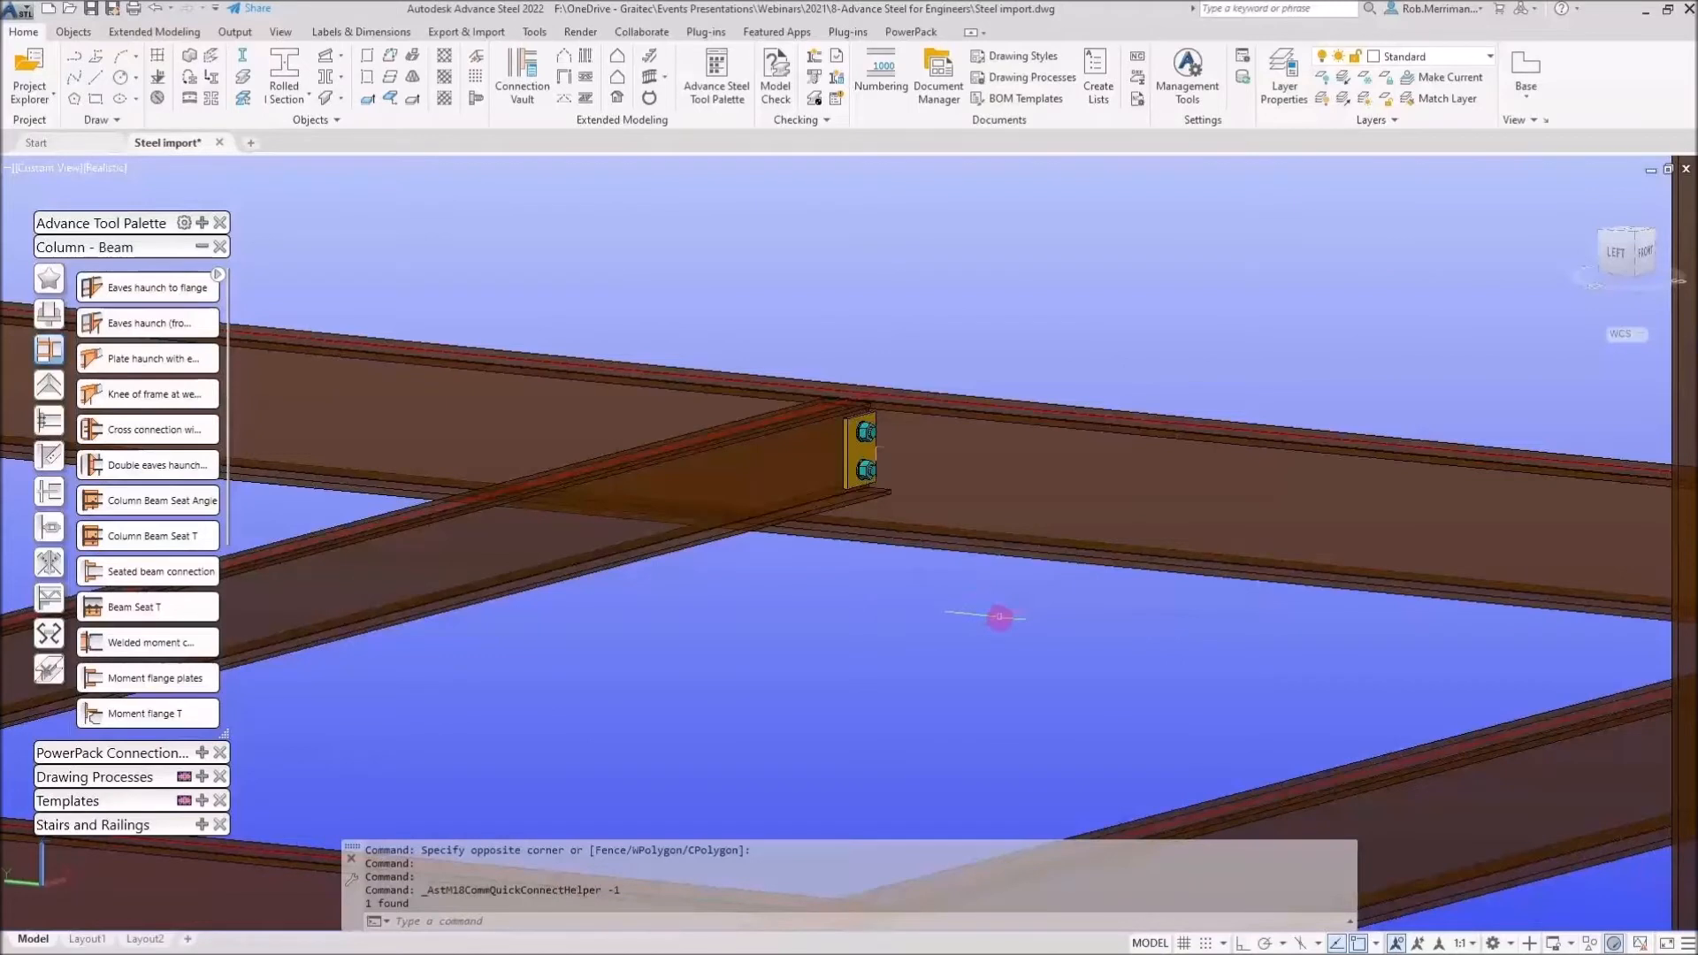
Window-select the beam-to-beam connection, run a collision check on it and close the notification
left_click(998, 617)
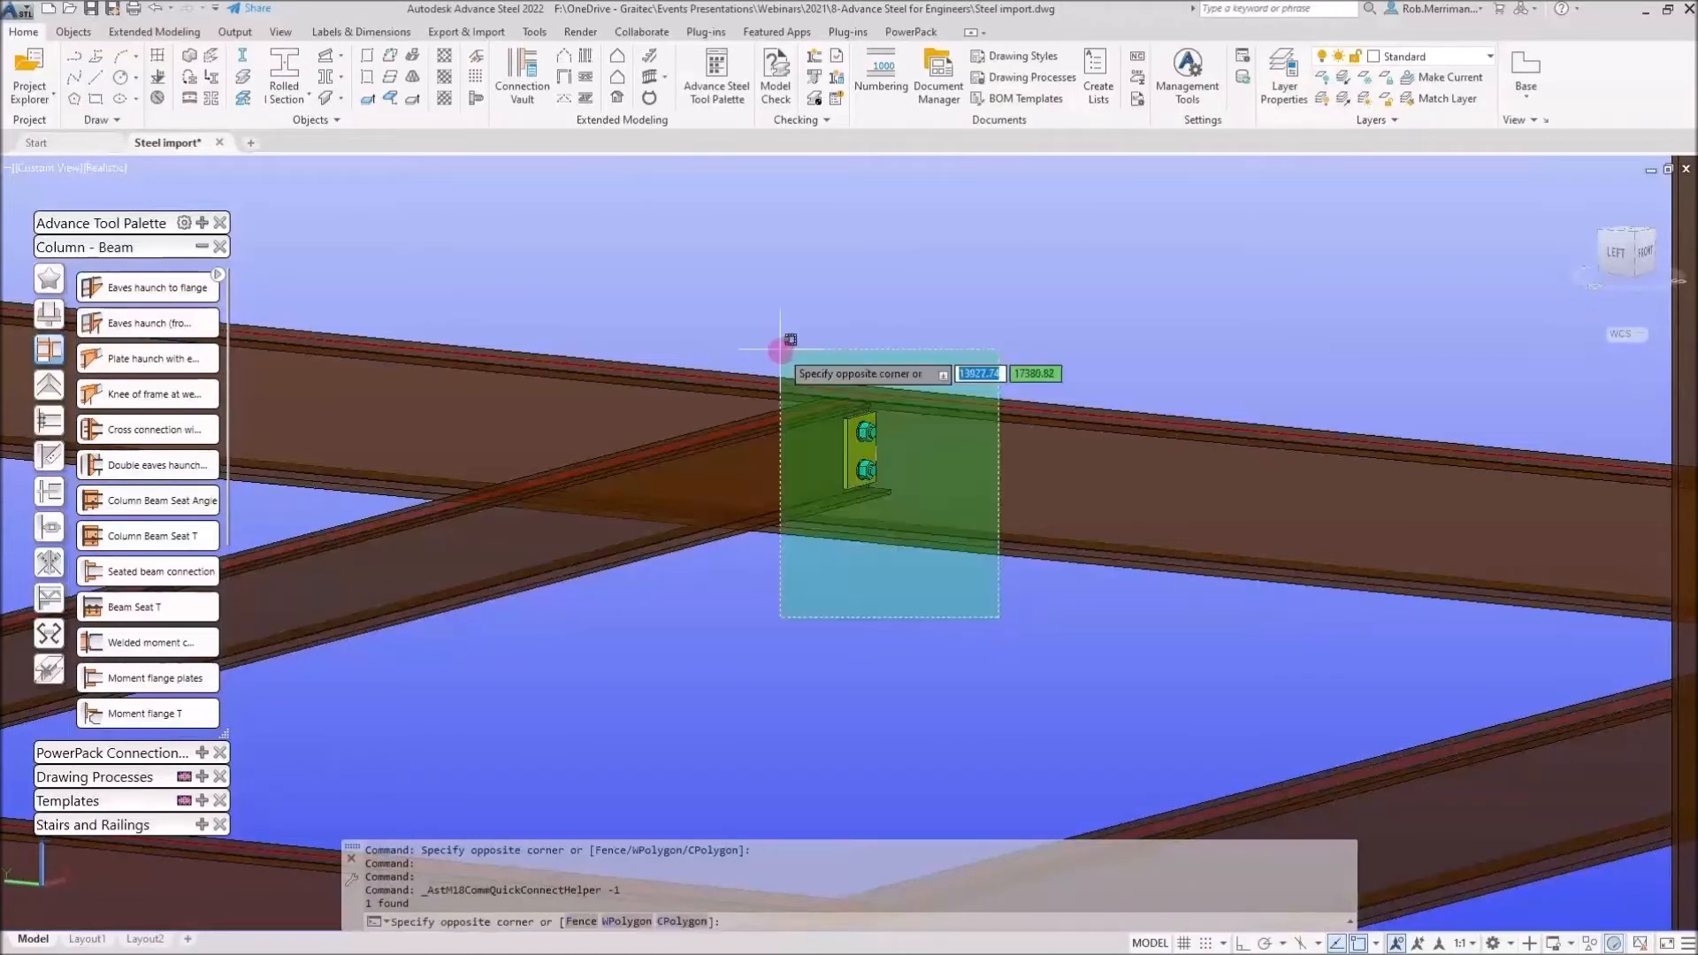
left_click(727, 316)
left_click(1032, 613)
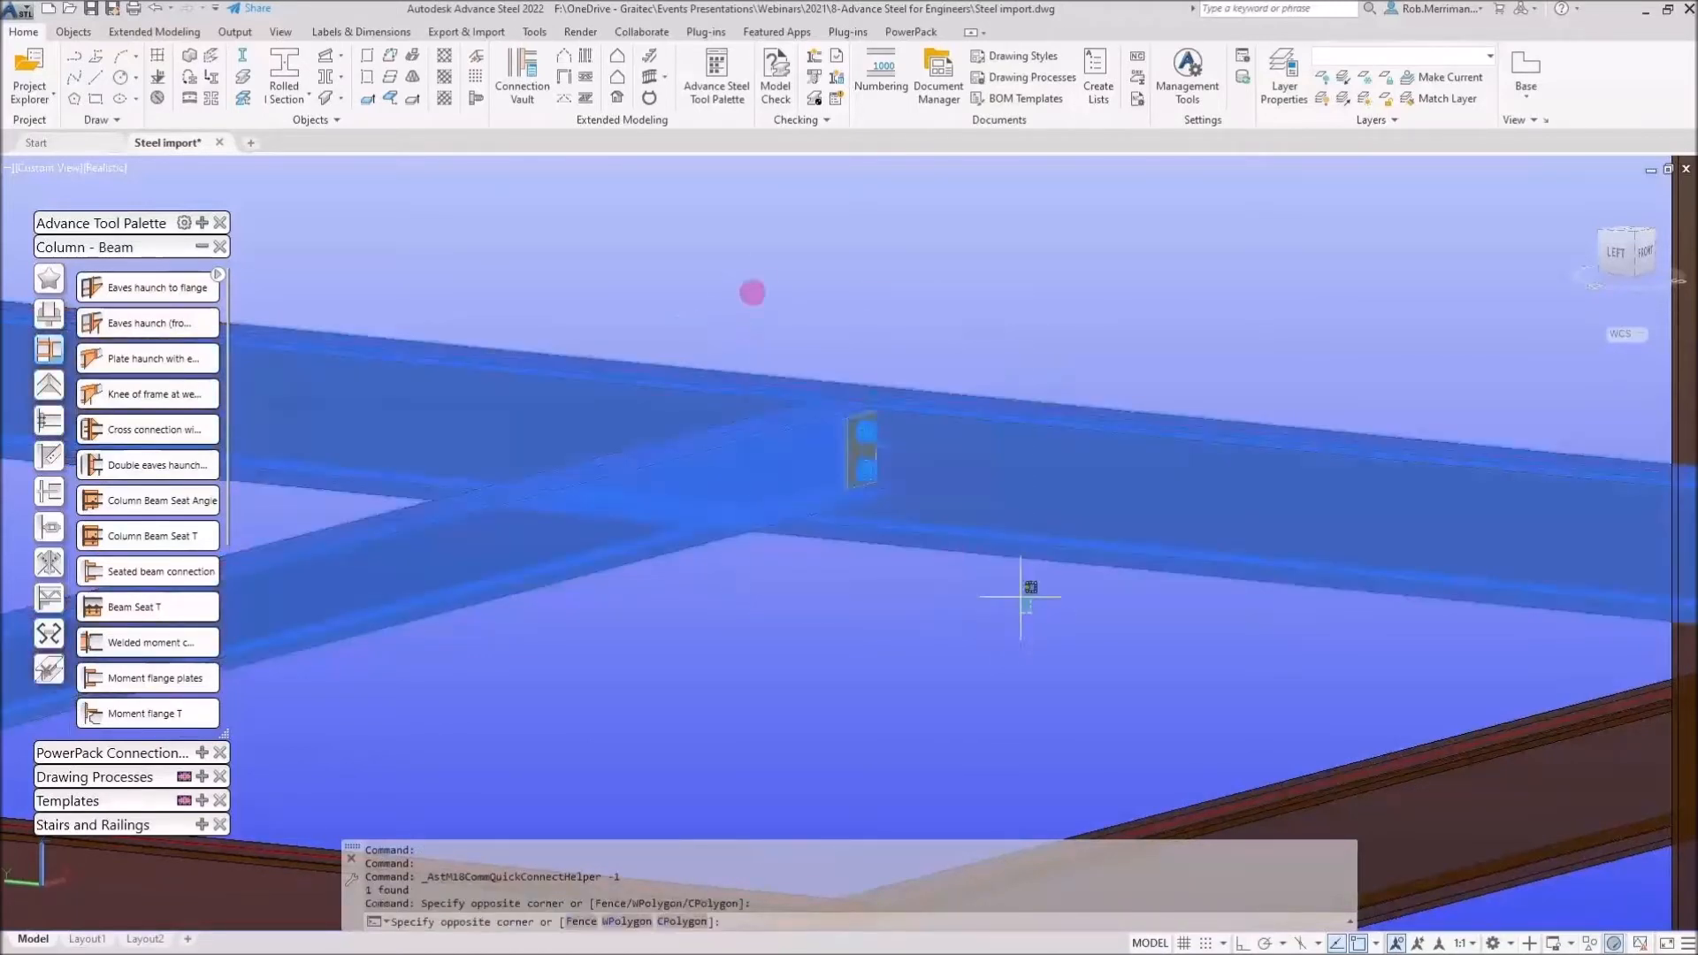
left_click(748, 292)
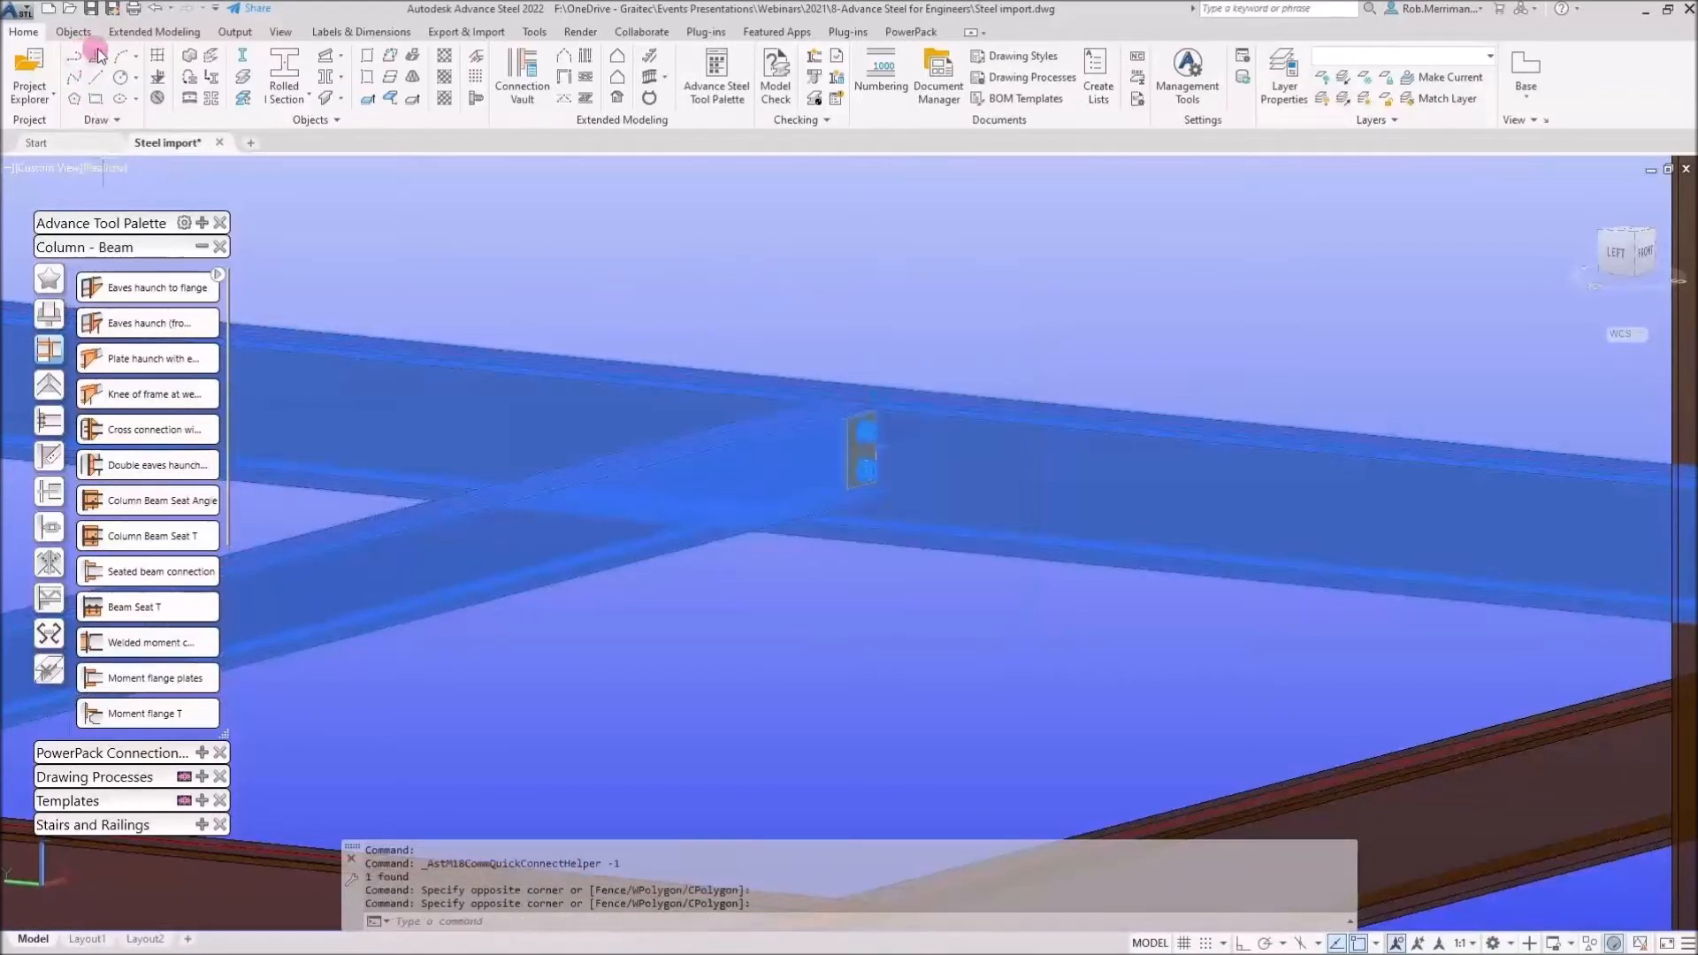
left_click(815, 55)
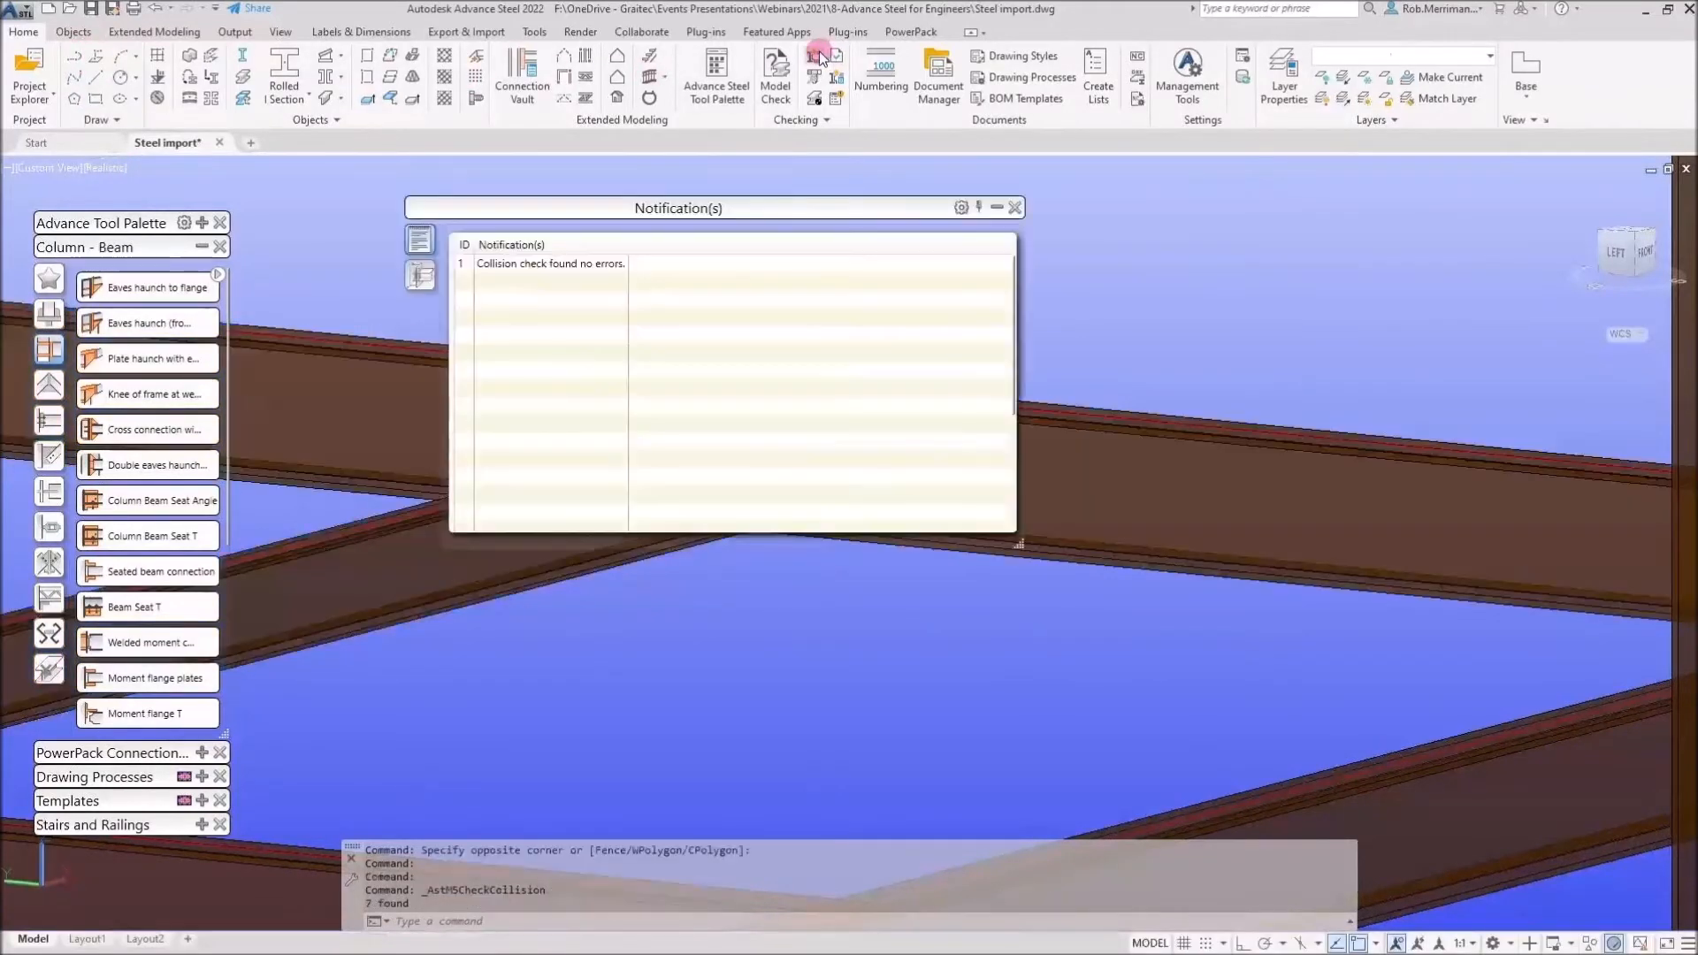
left_click(1015, 207)
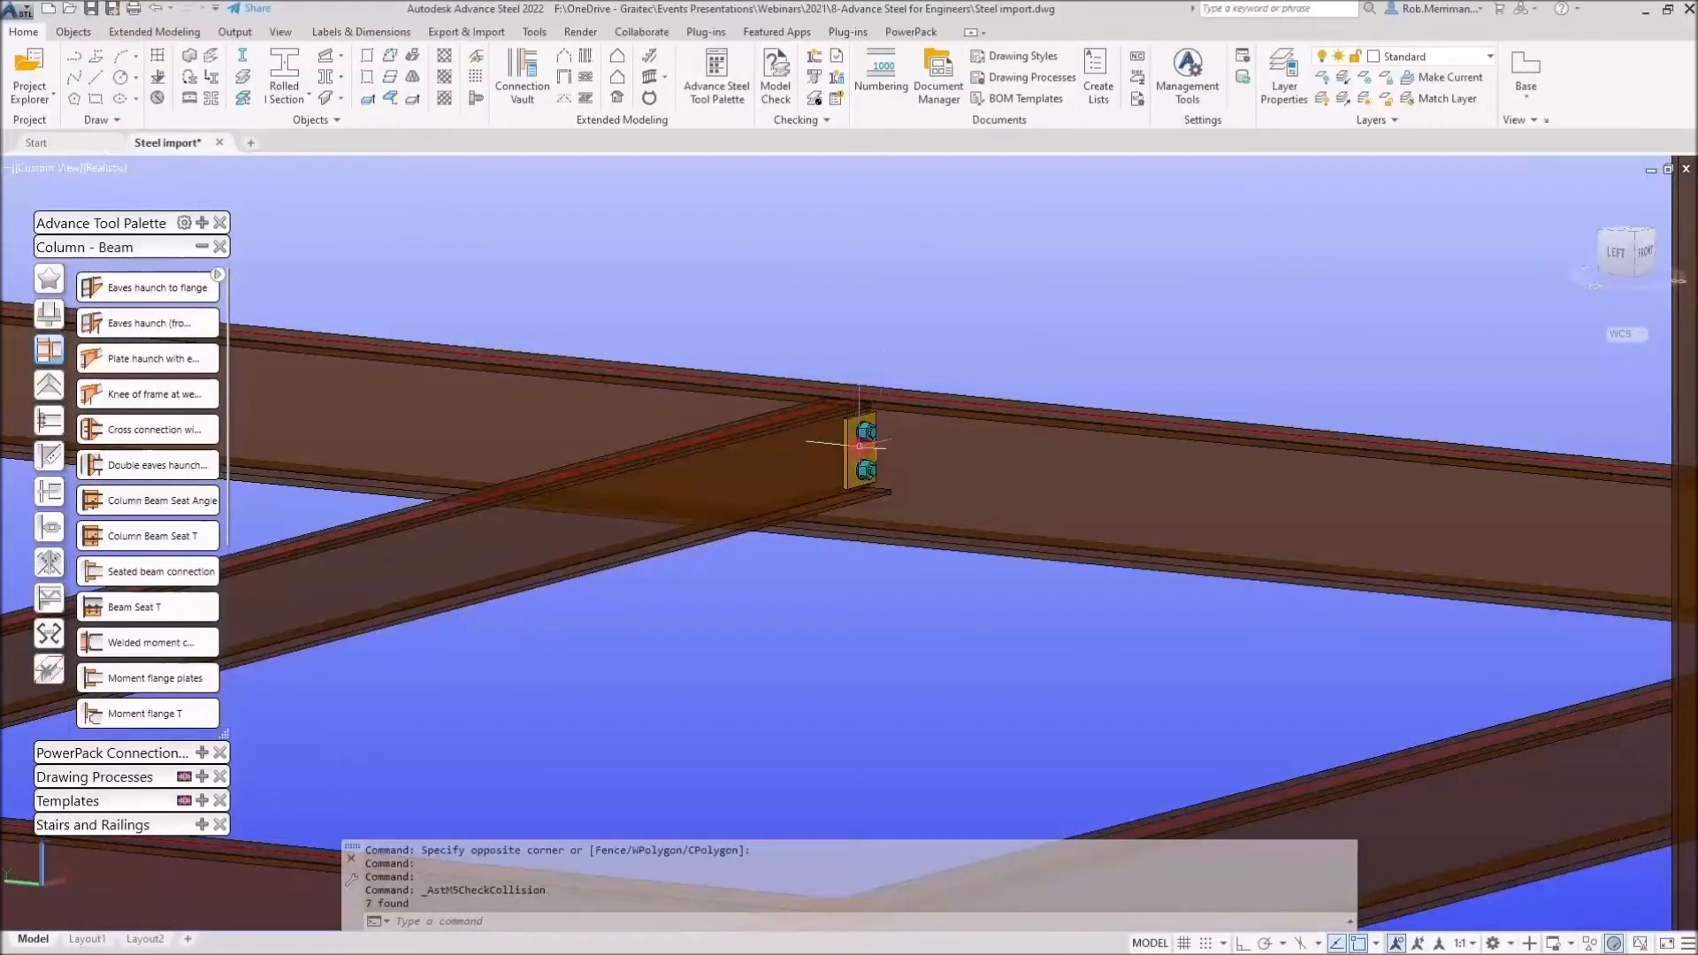
Select the corner haunch connection and its rafter, run a collision check and close the notification
scroll(862, 514, "down", 6)
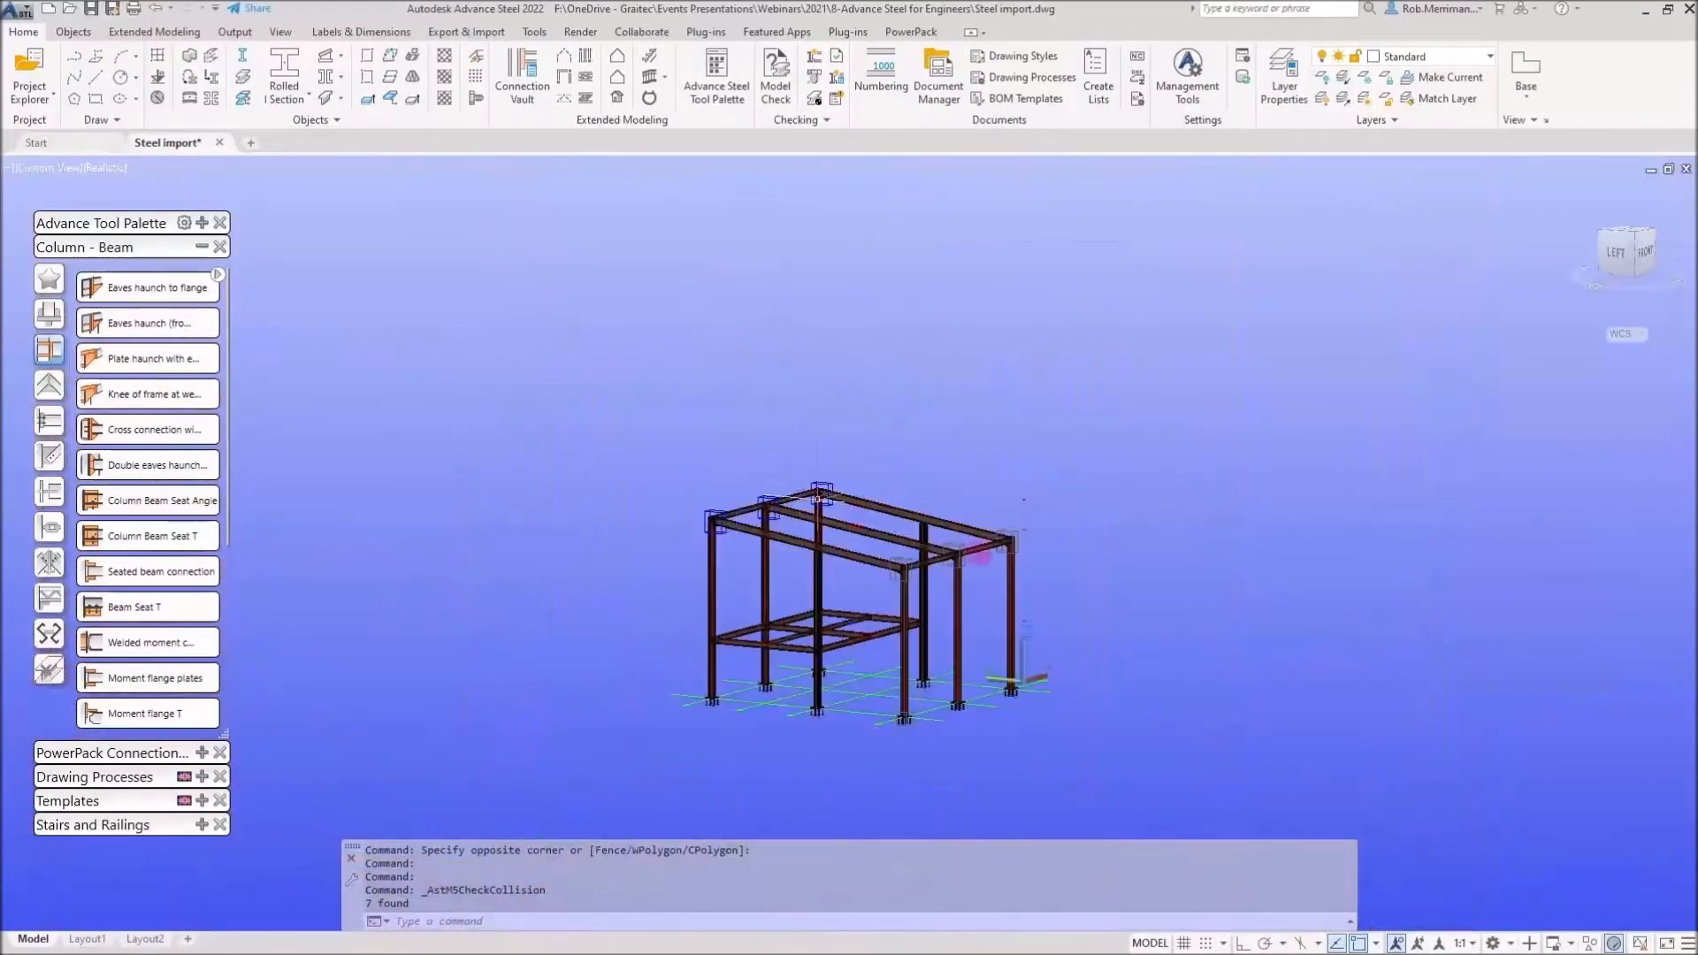
scroll(999, 548, "up", 3)
scroll(999, 548, "up", 3)
left_click(1073, 566)
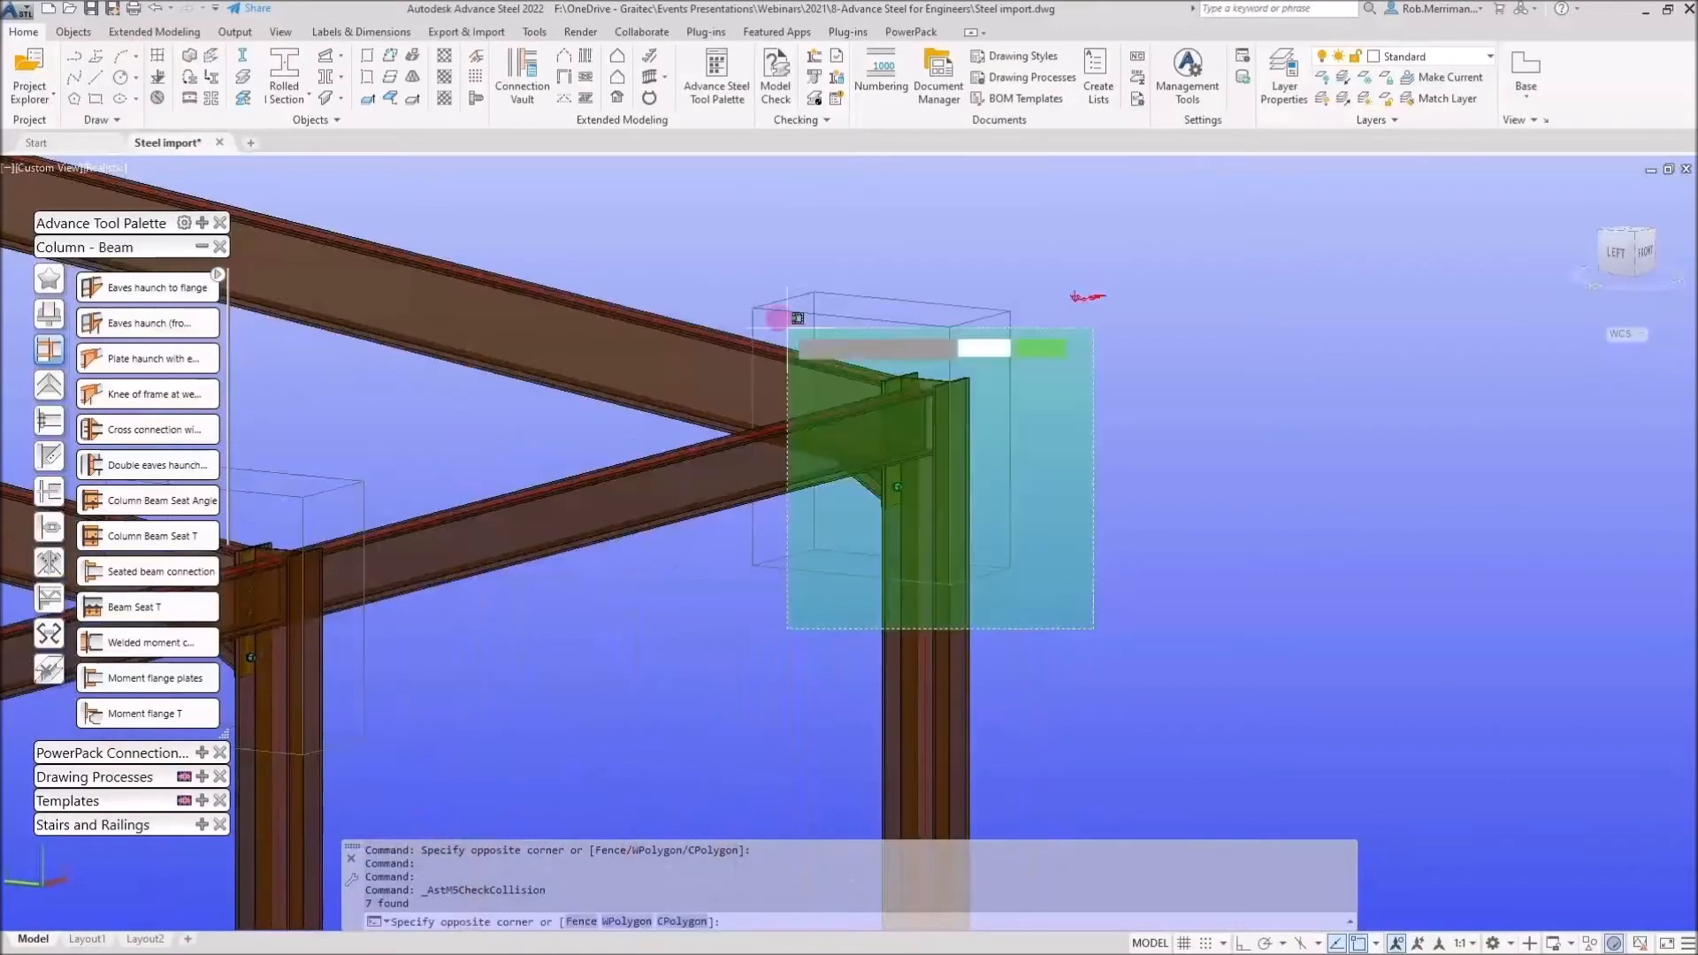
left_click(719, 262)
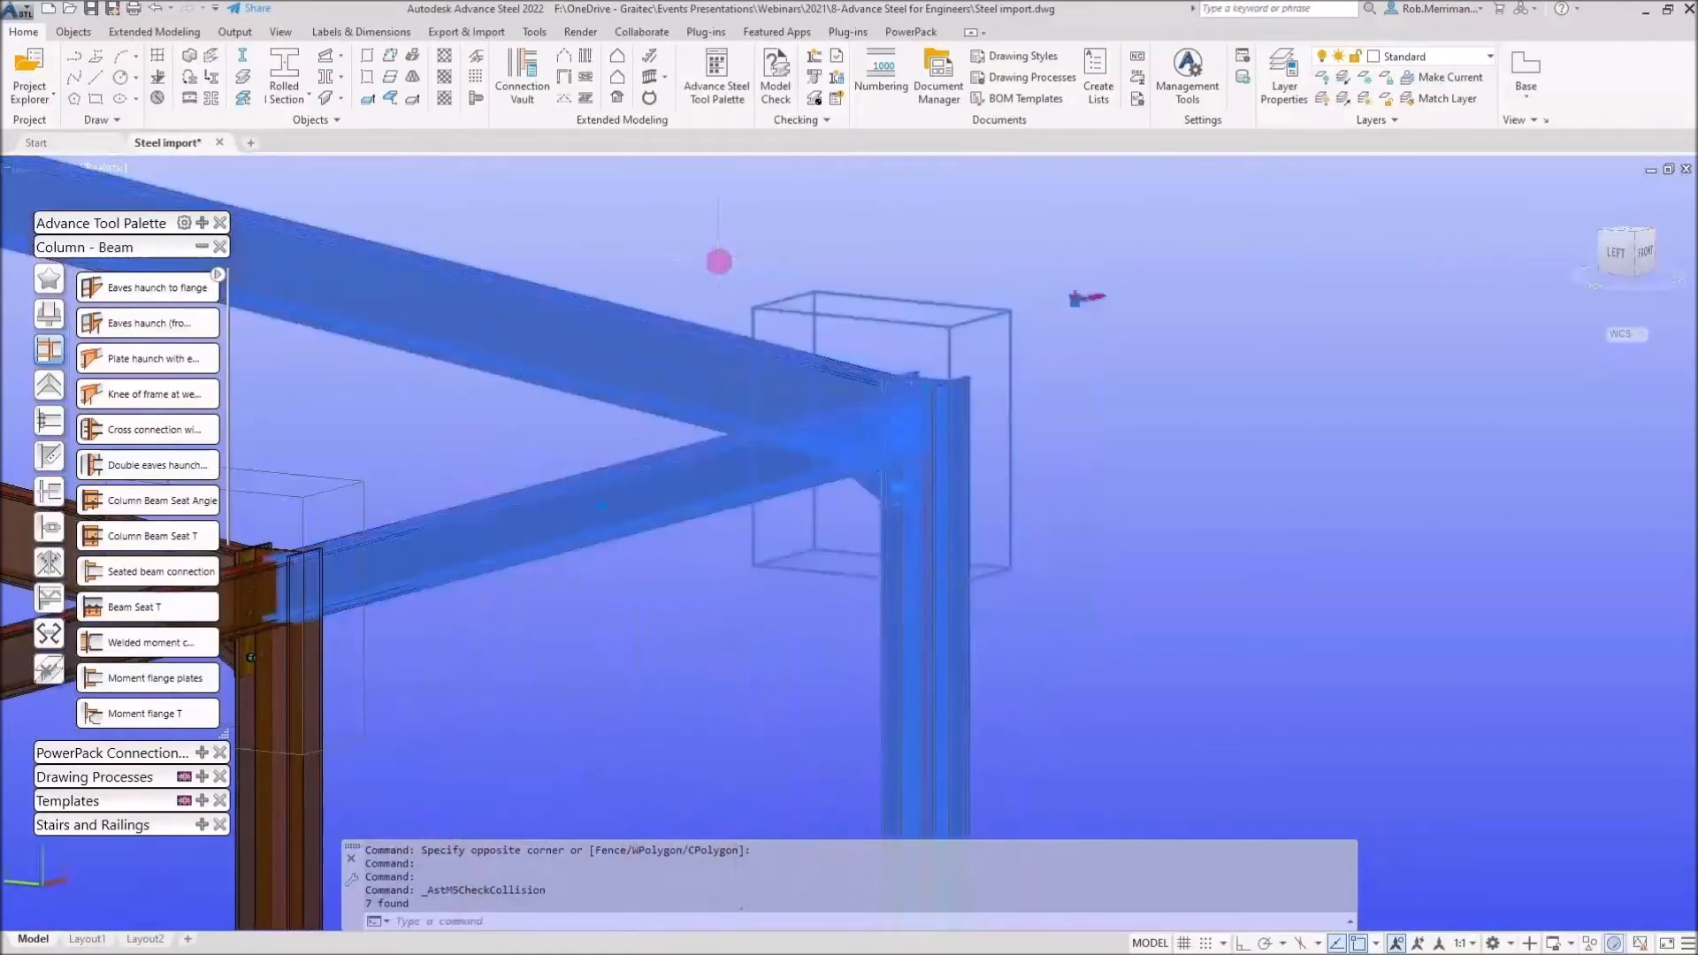
left_click(674, 484, "shift")
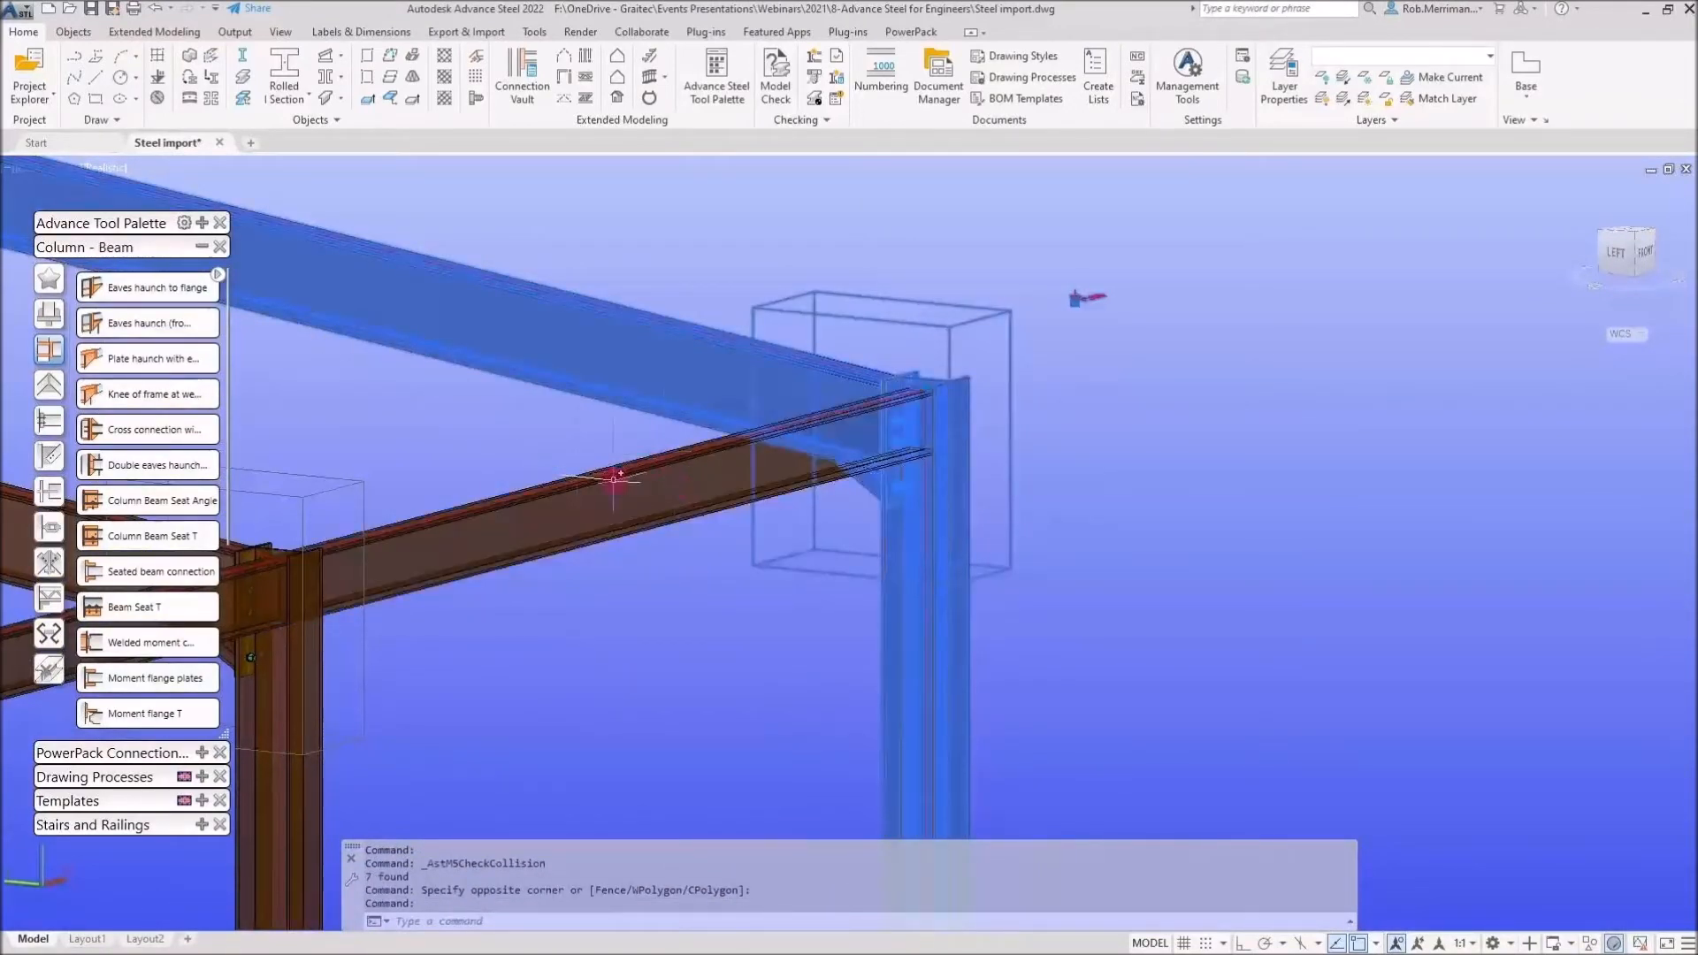
left_click(814, 60)
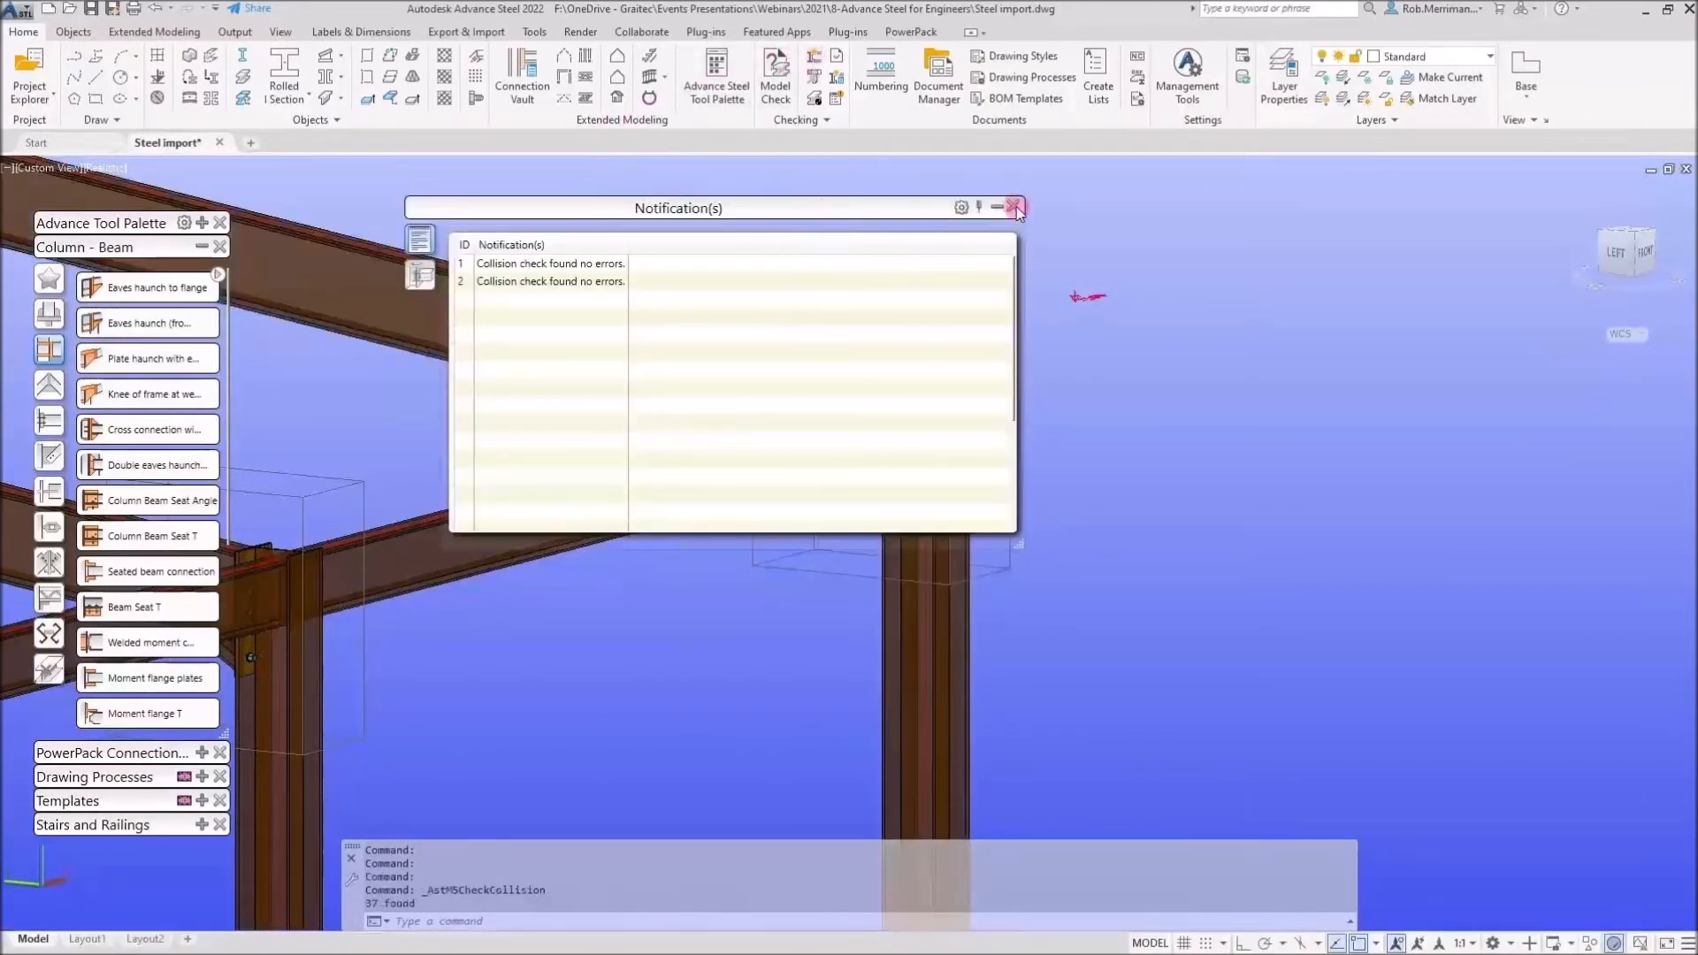
left_click(1014, 207)
Select the floor-level framing, run a collision check on it and move the clash list aside
scroll(1183, 265, "down", 5)
scroll(699, 438, "up", 2)
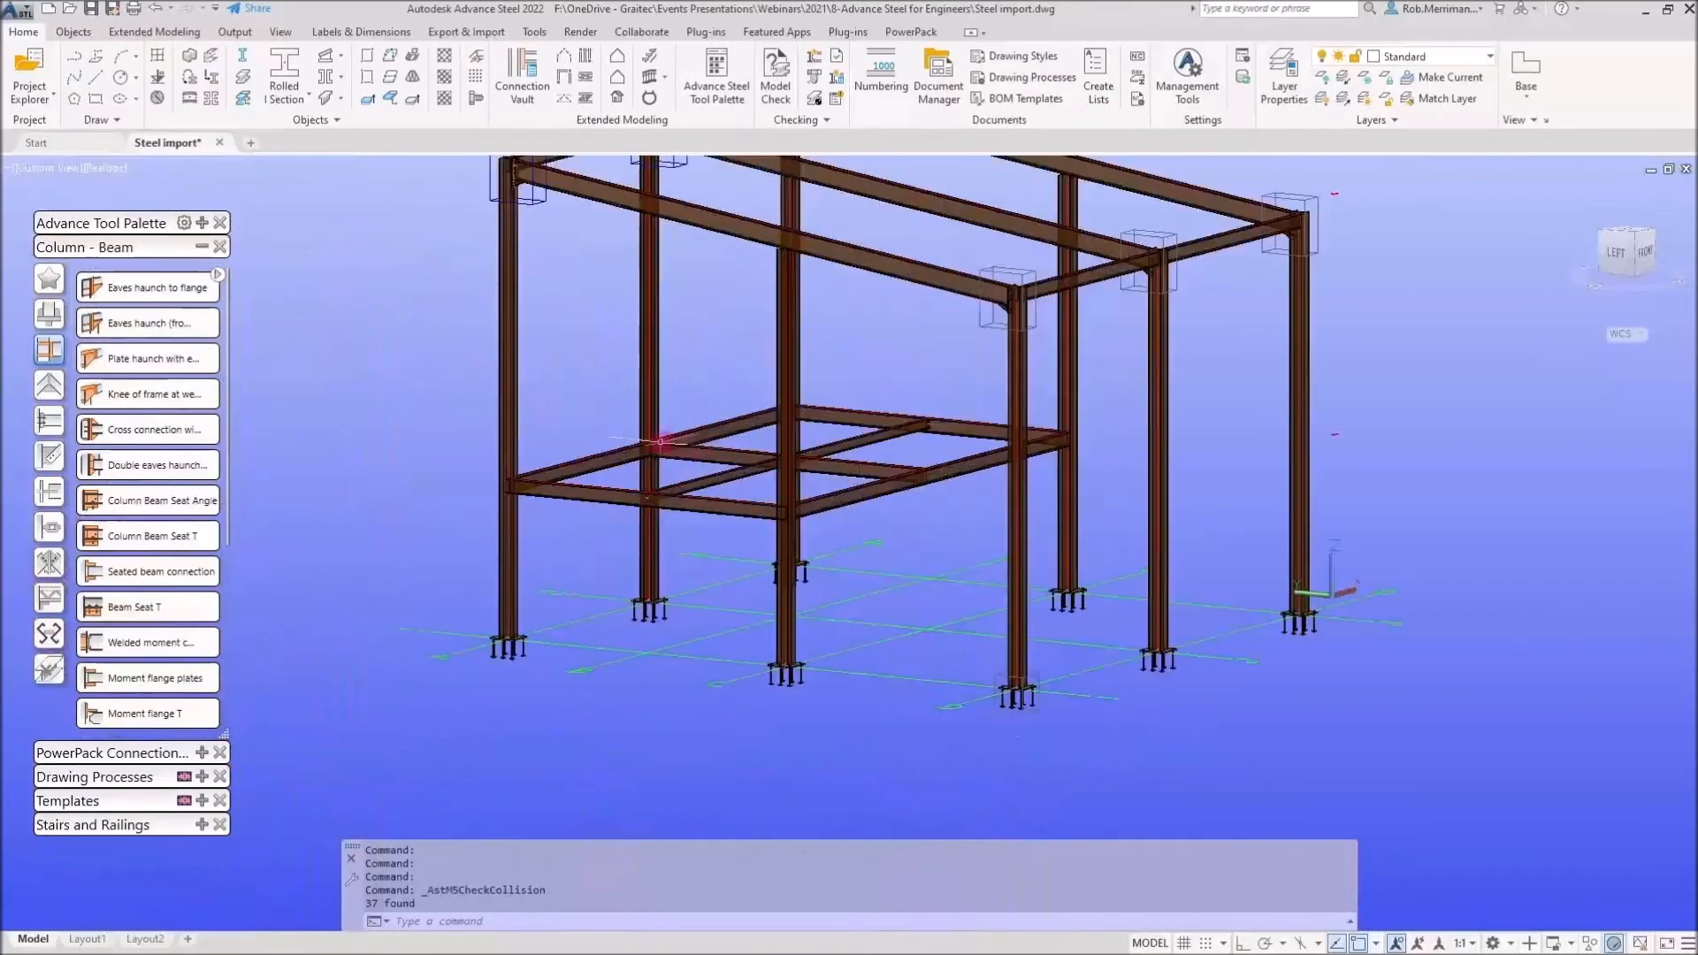
scroll(666, 440, "up", 4)
left_click(739, 566)
scroll(511, 384, "up", 2)
left_click(510, 385)
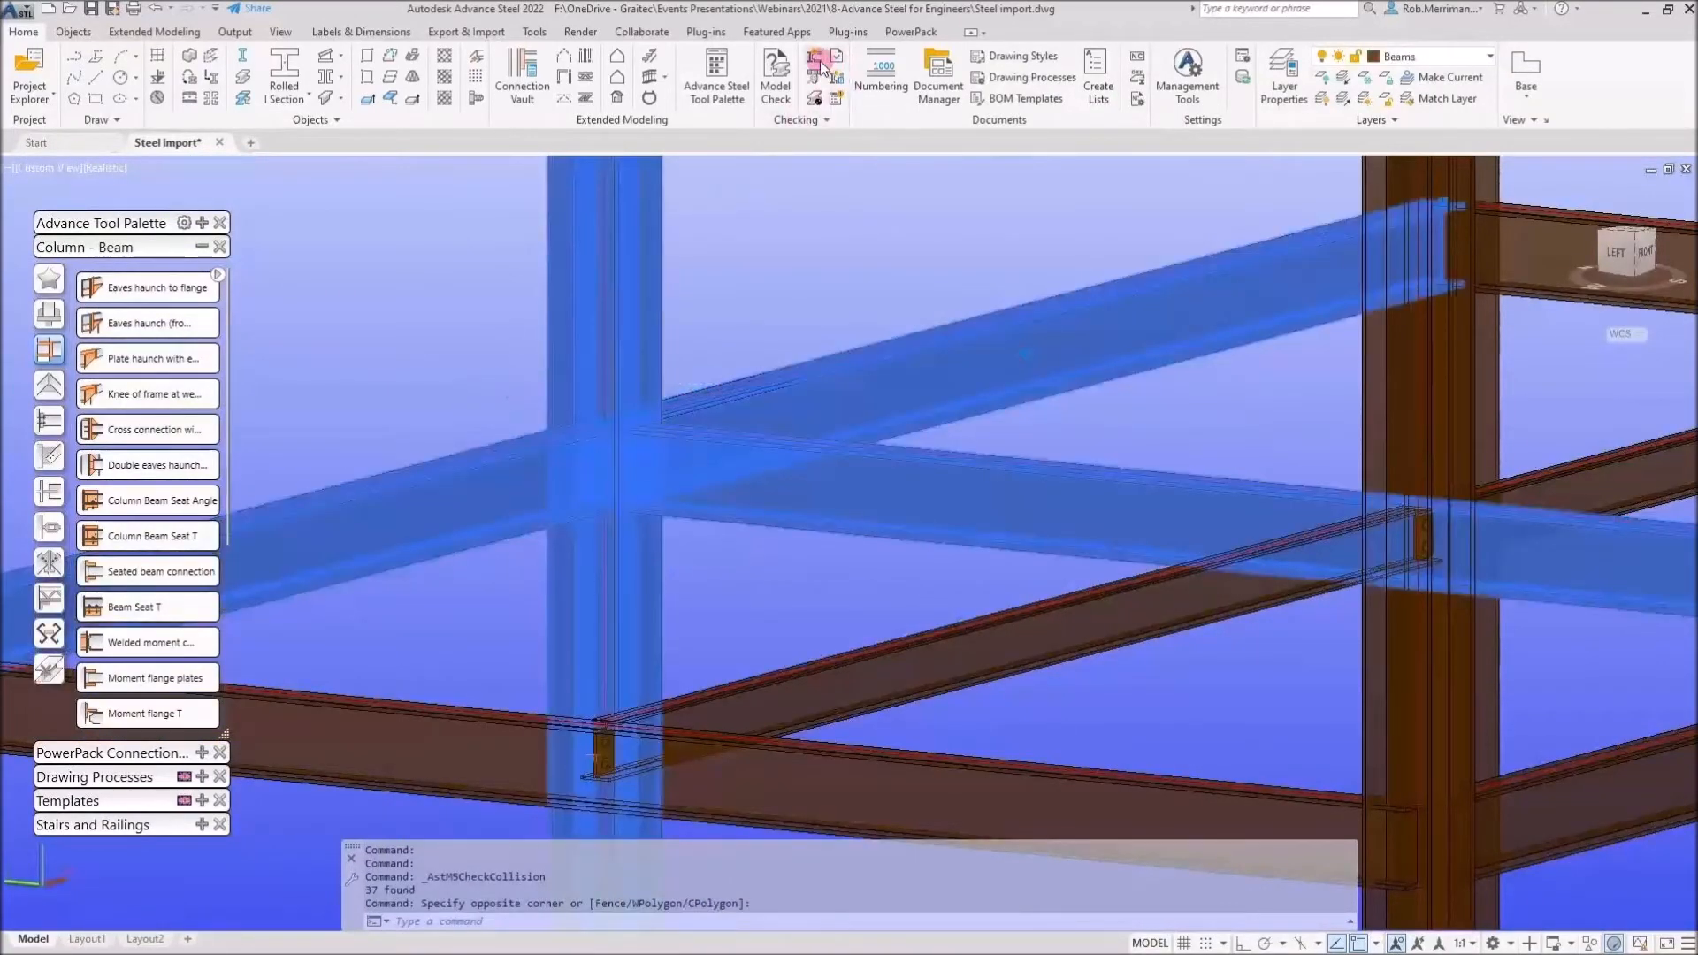
left_click(815, 59)
left_click_drag(724, 206, 1052, 198)
Step through each listed clash to locate it in the model
left_click(937, 303)
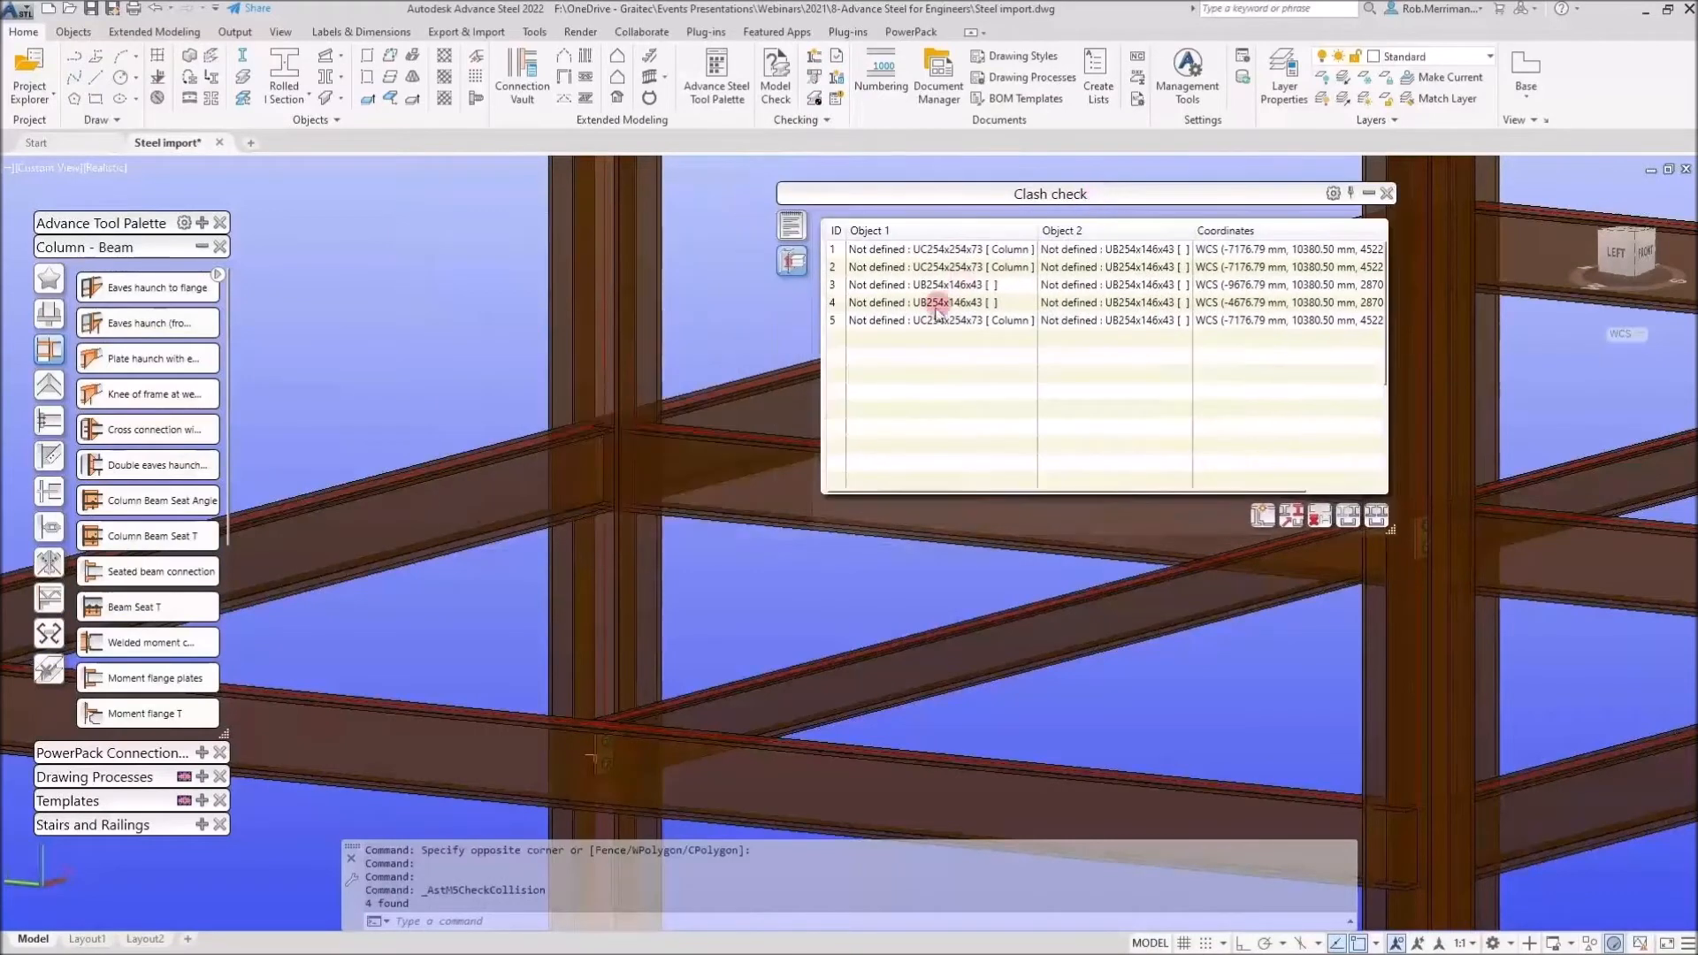
left_click(937, 321)
left_click(938, 303)
left_click(939, 286)
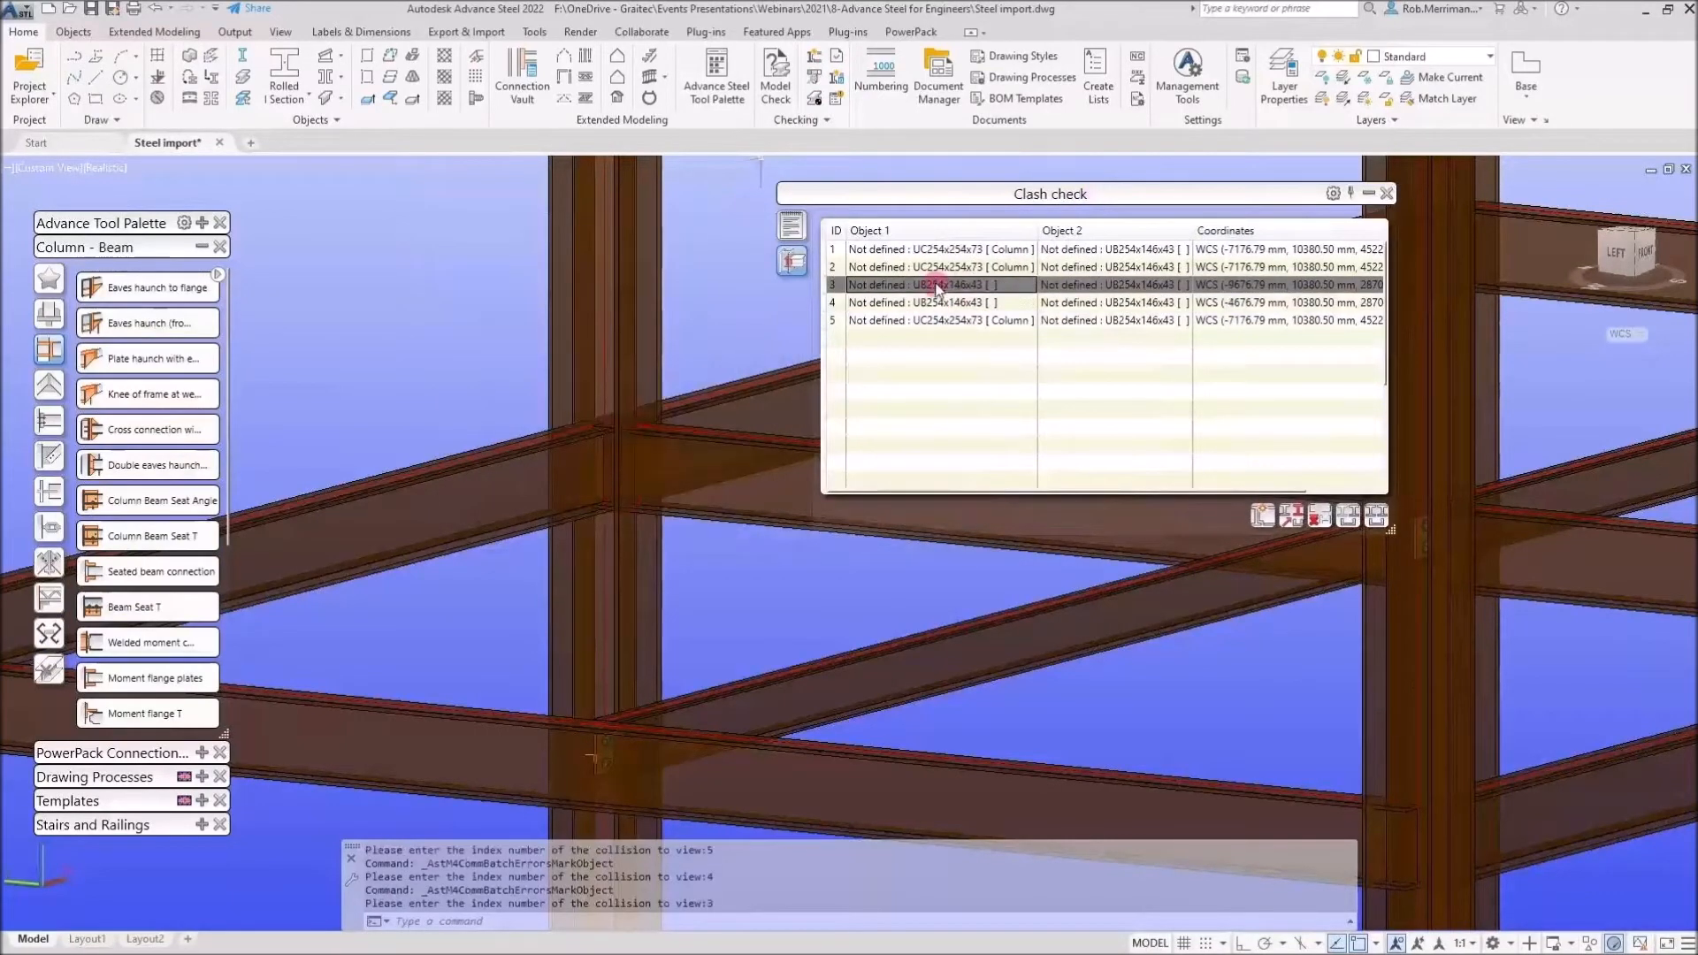
left_click(937, 268)
left_click(939, 250)
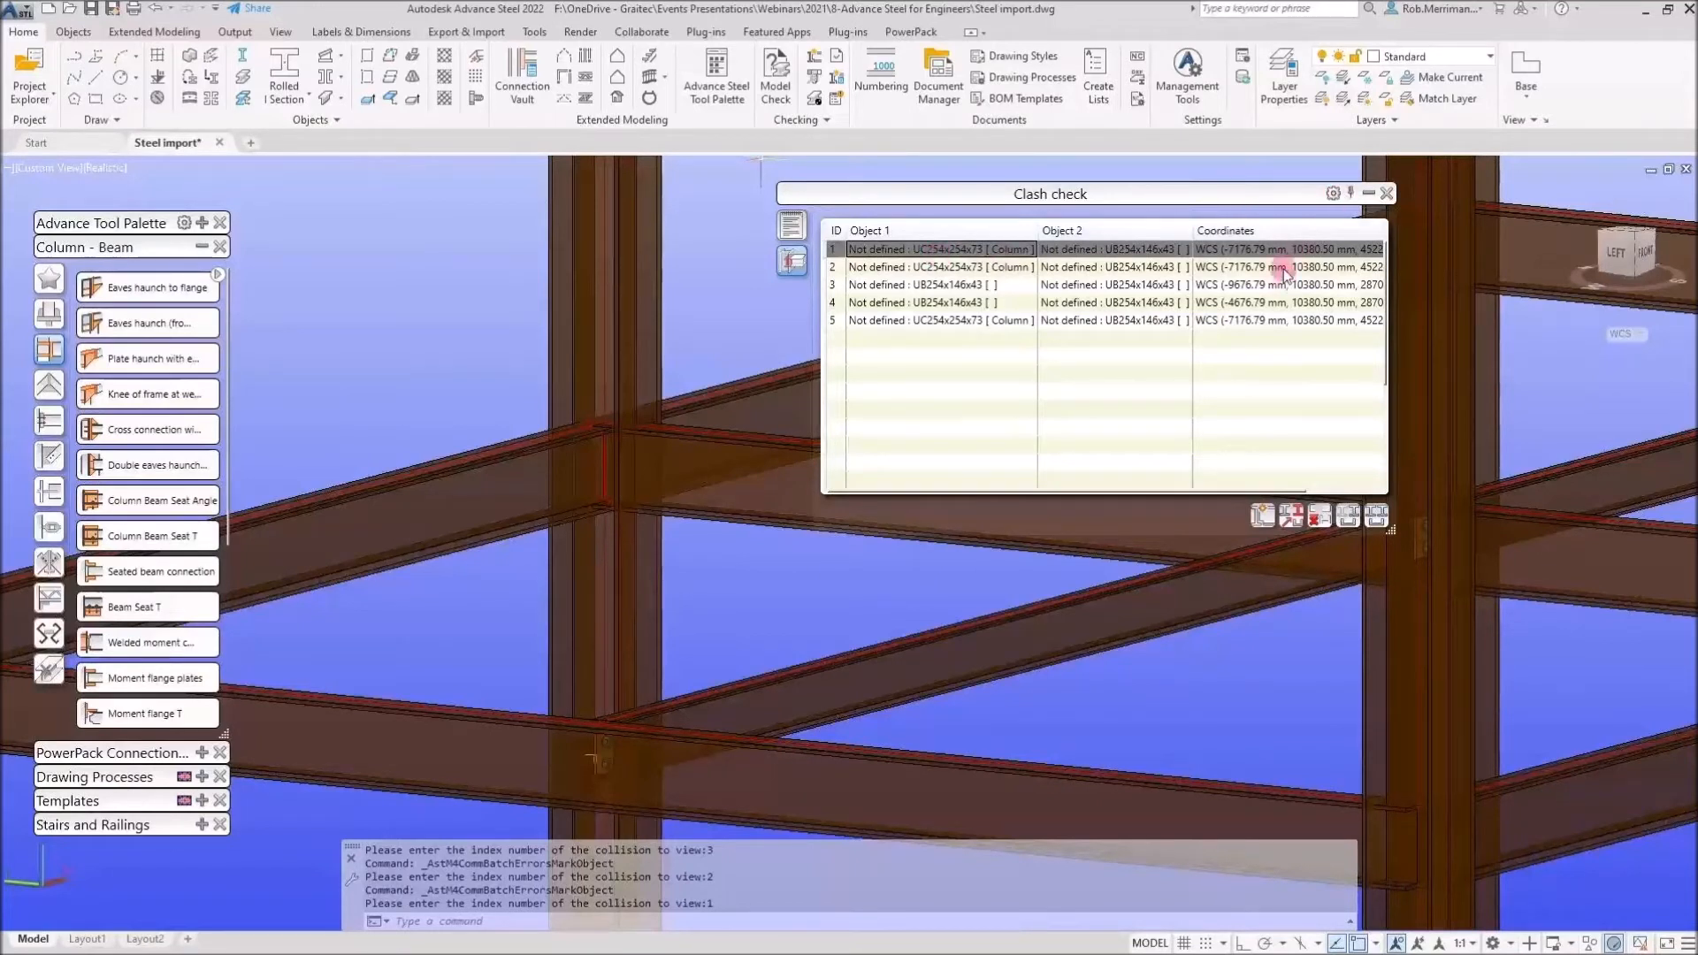
Switch the view to 2D Wireframe and show the third clash in the model
left_click(97, 174)
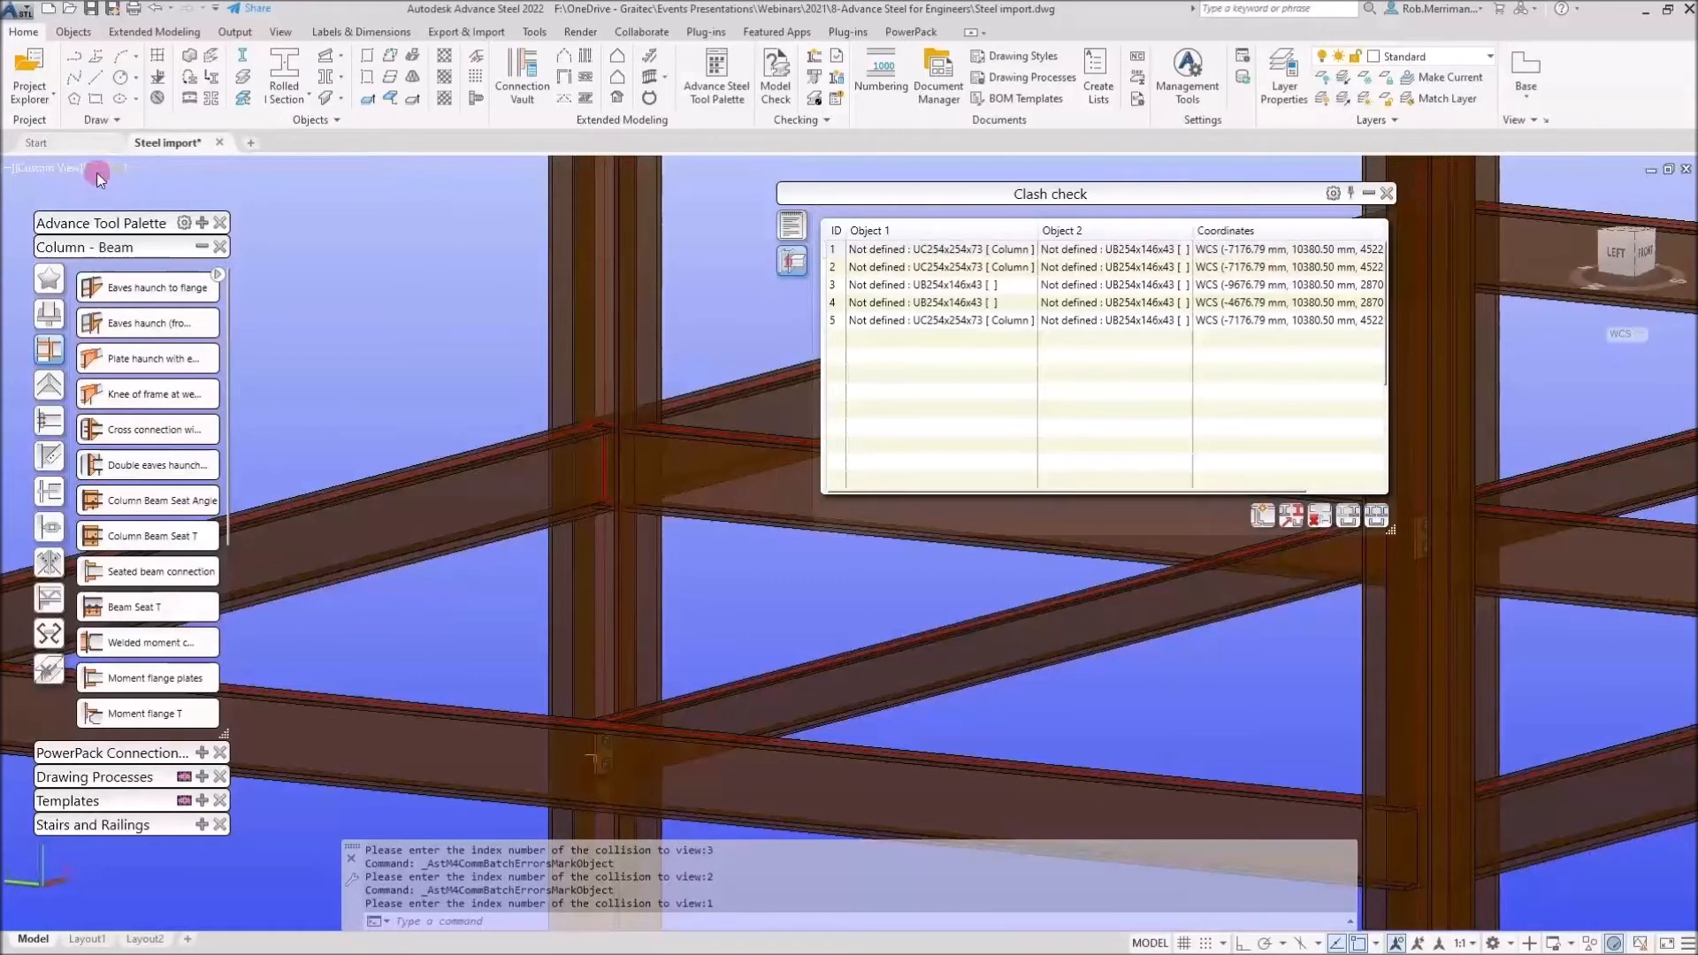
left_click(146, 215)
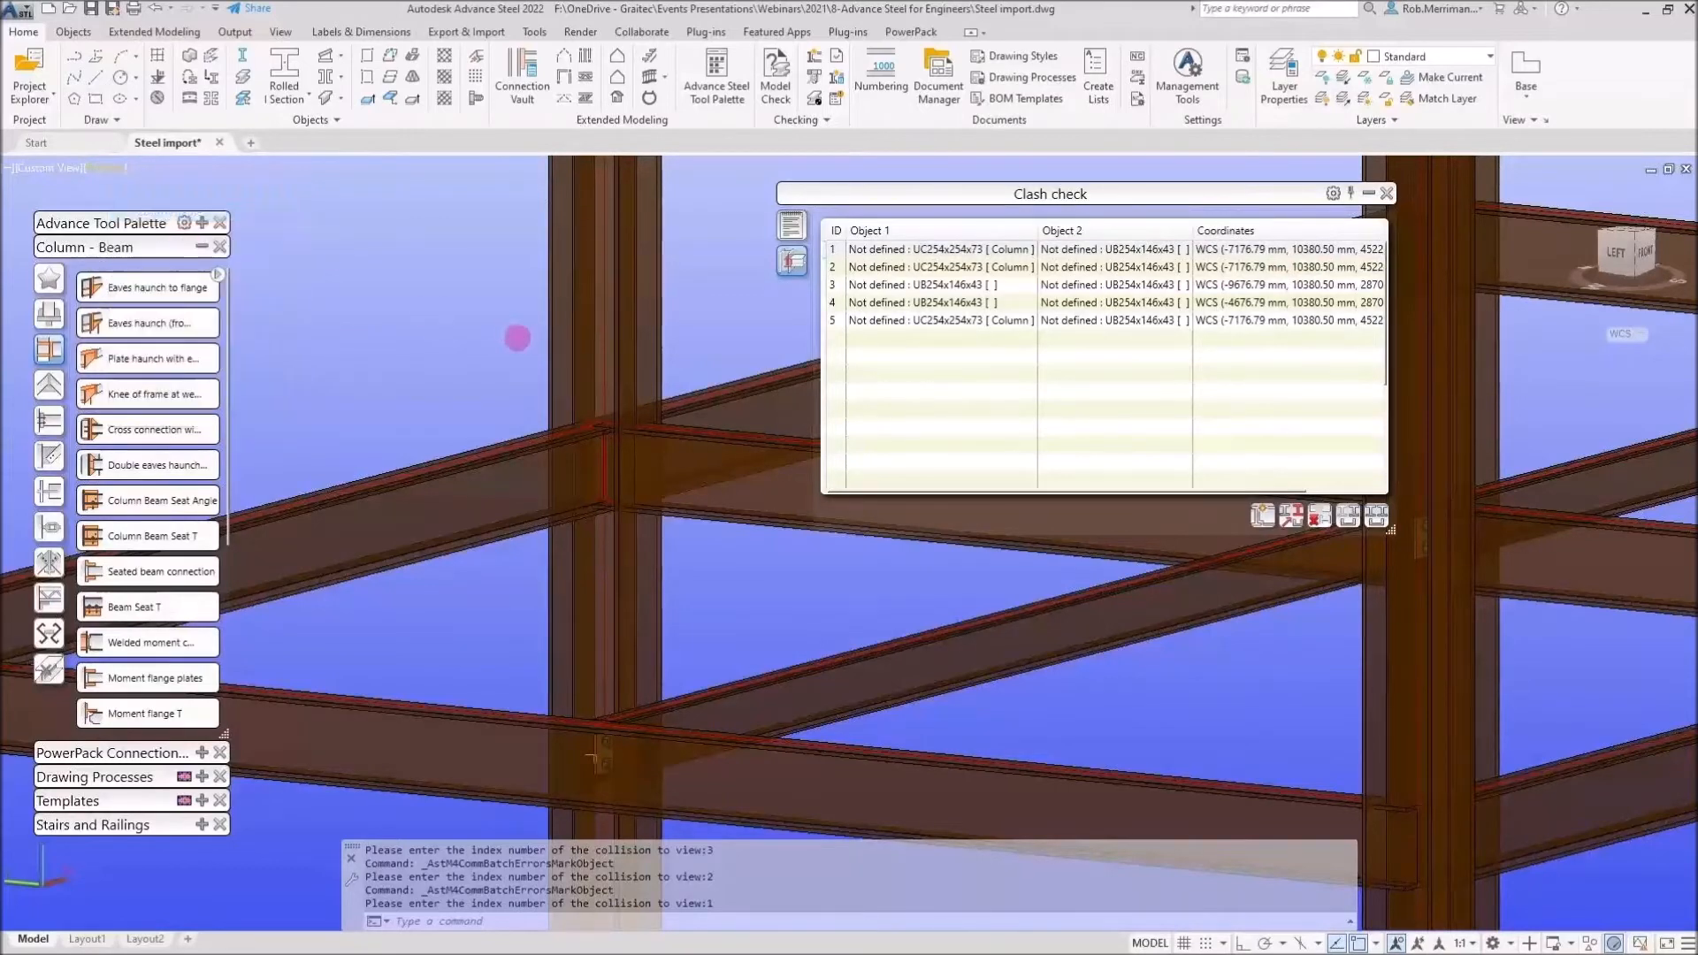
left_click(928, 283)
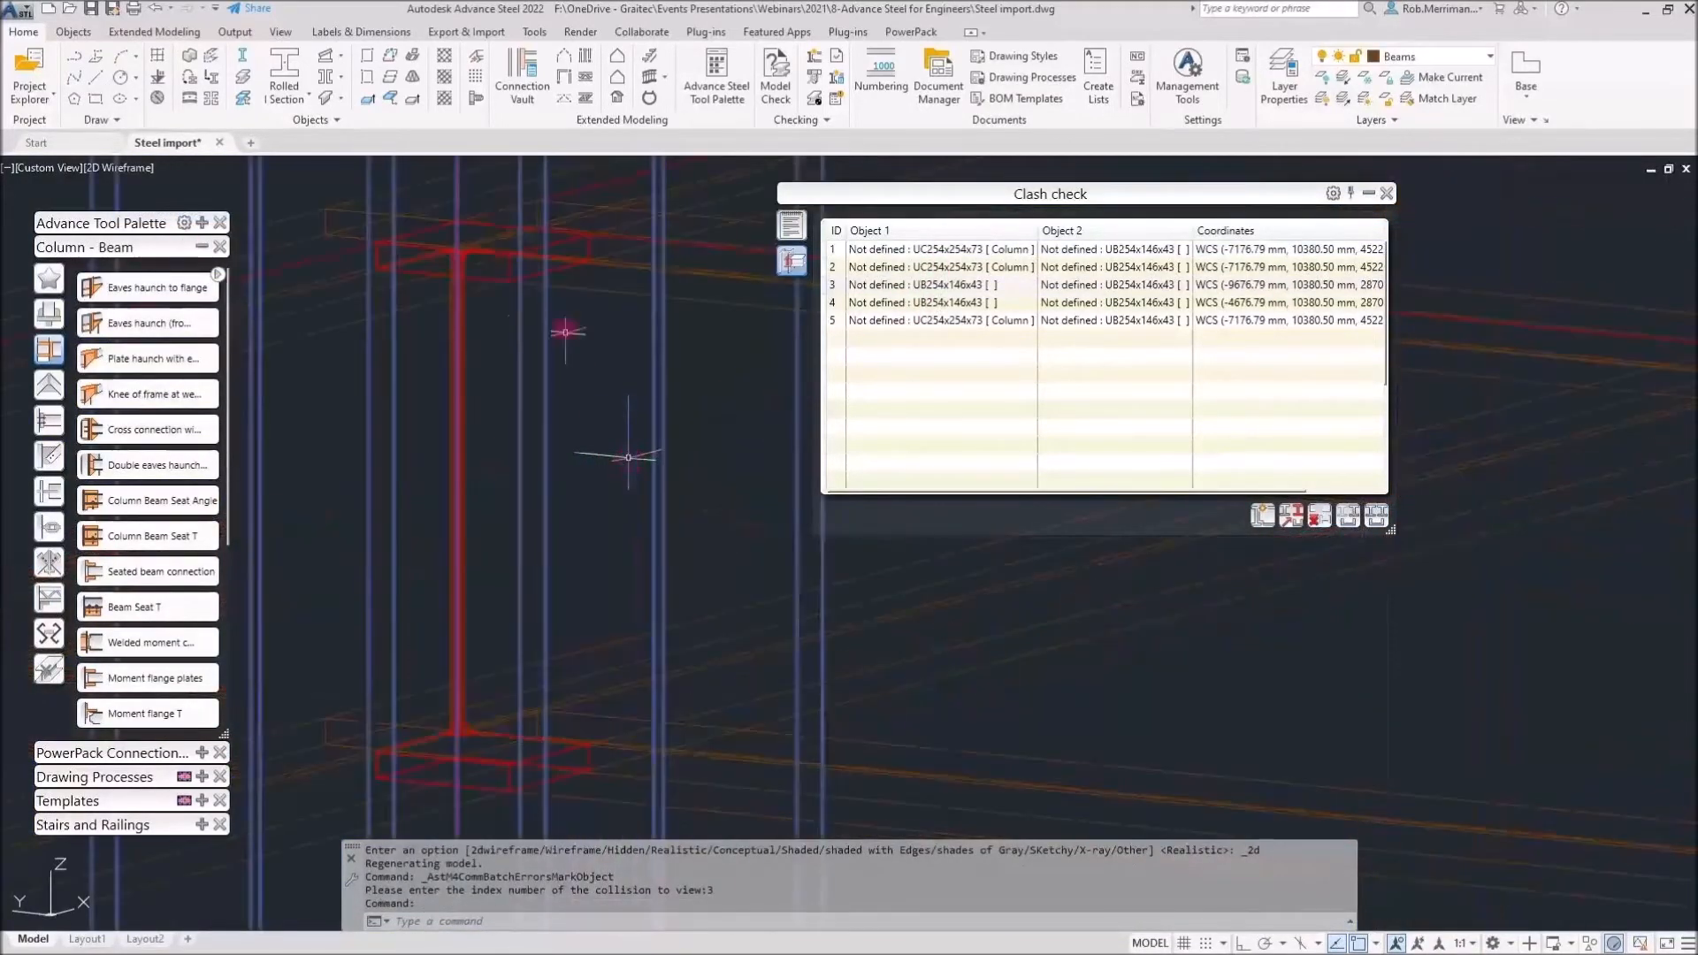
key("Escape")
left_click(560, 271)
key("Escape")
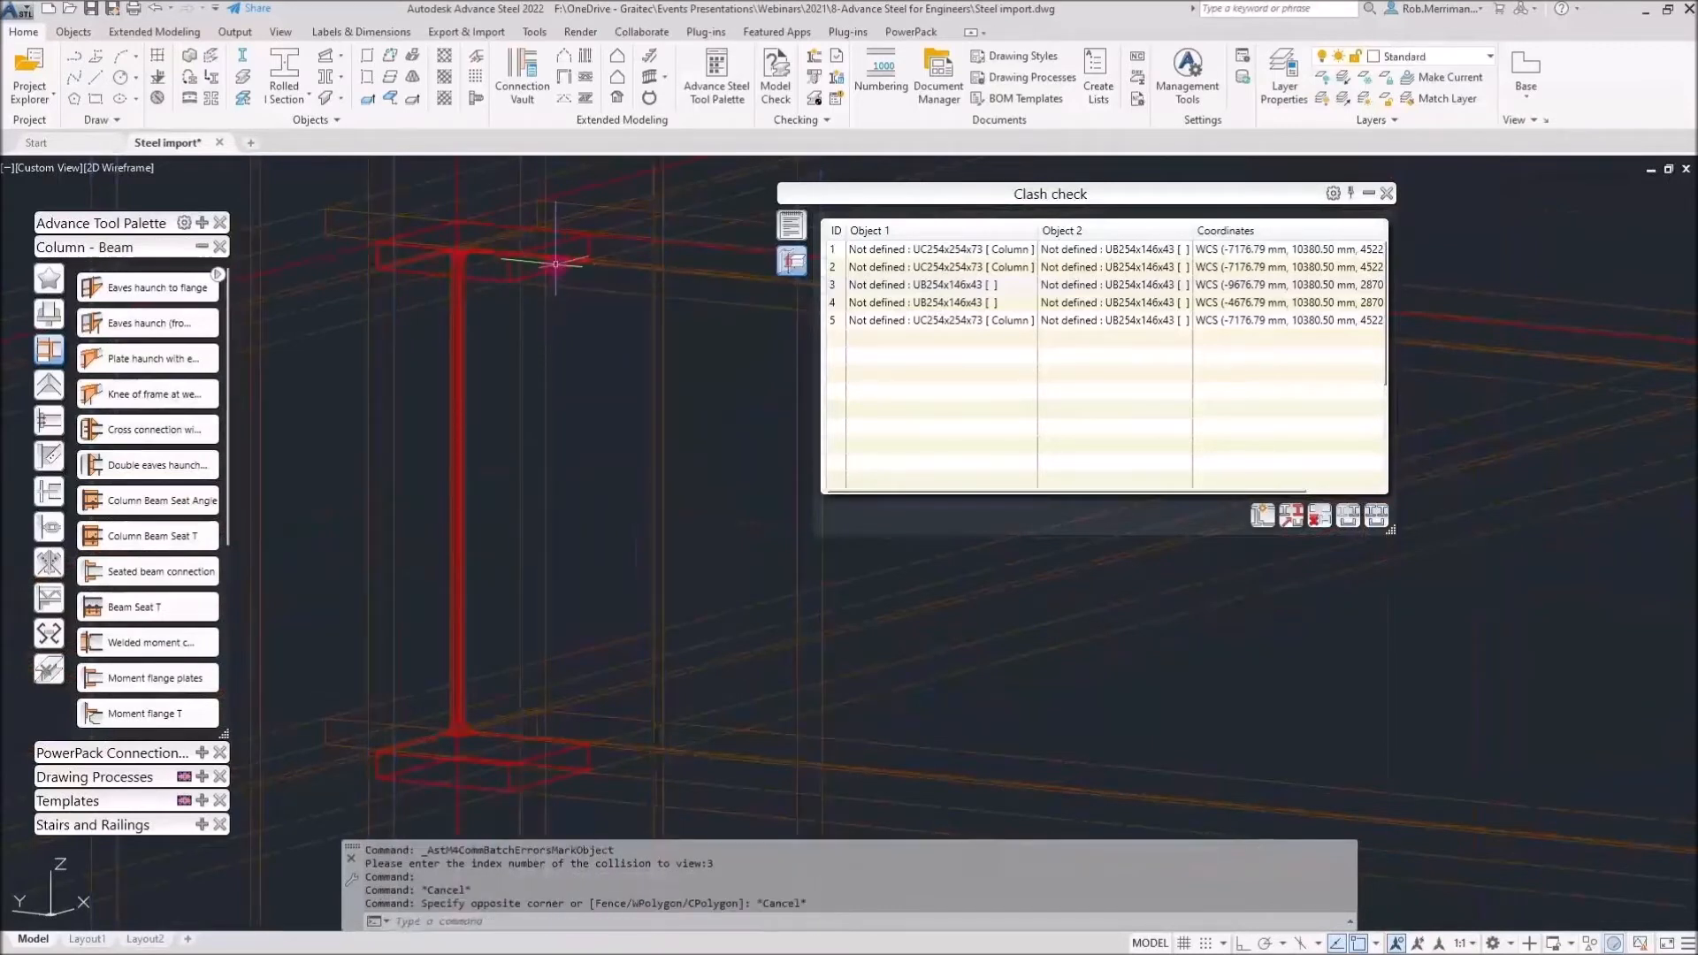
Close the clash list and switch the view's visual style to Realistic
left_click(556, 268)
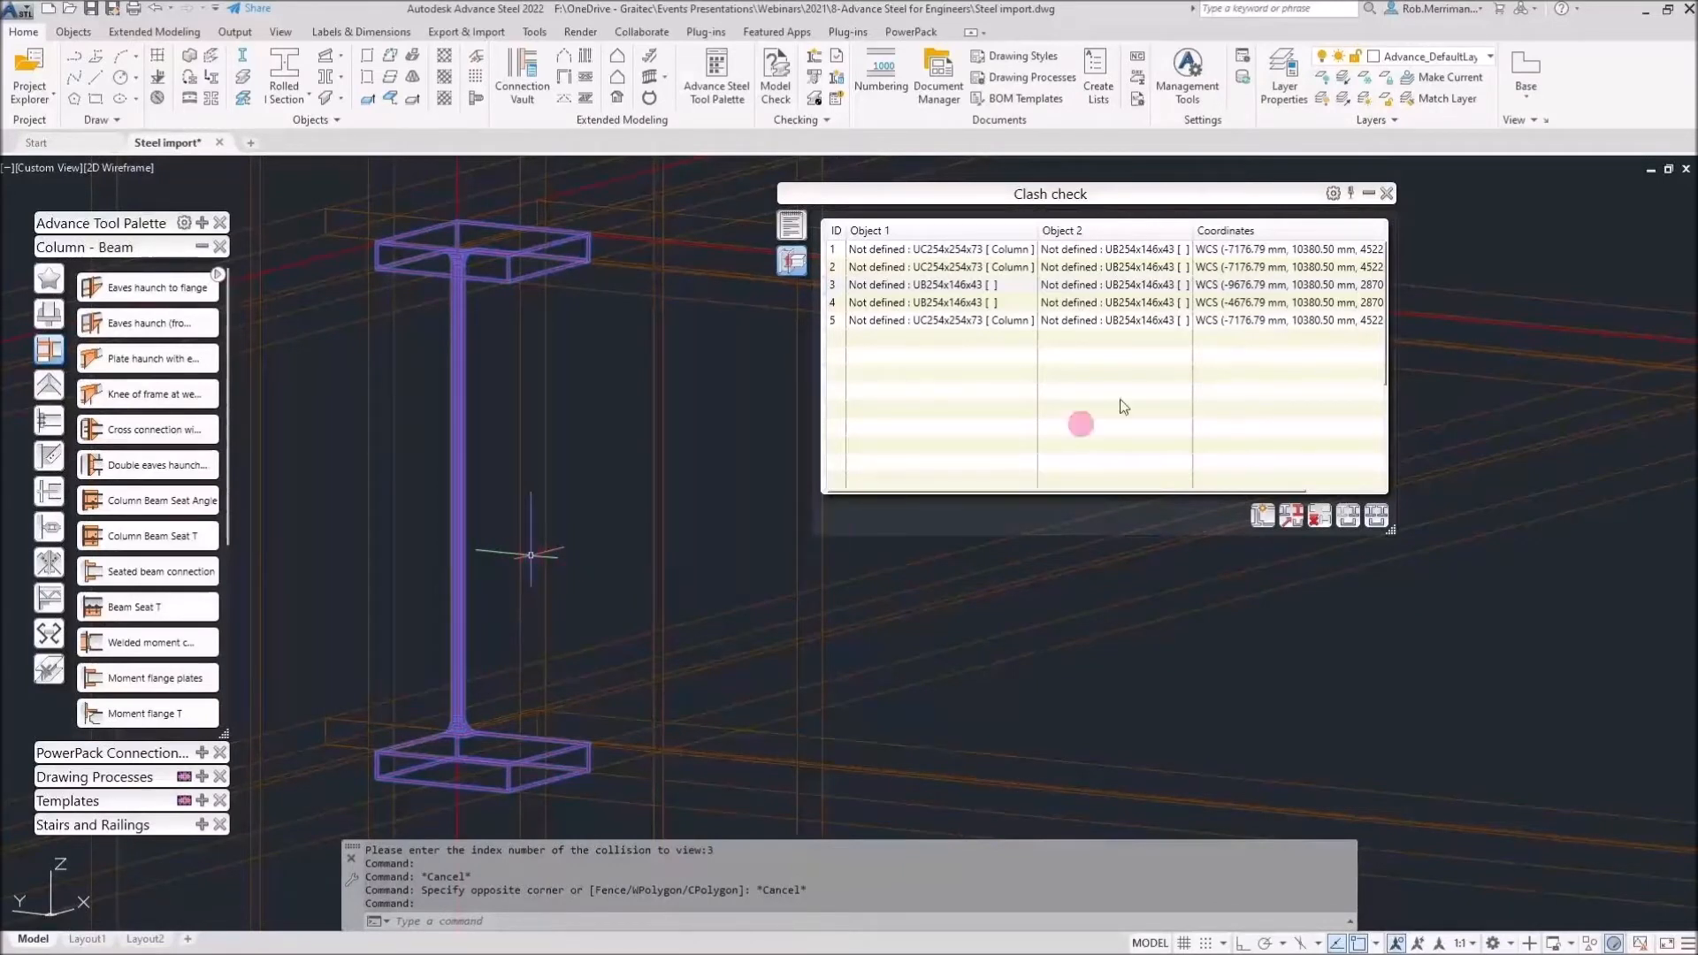
left_click(1386, 193)
left_click(129, 167)
left_click(146, 265)
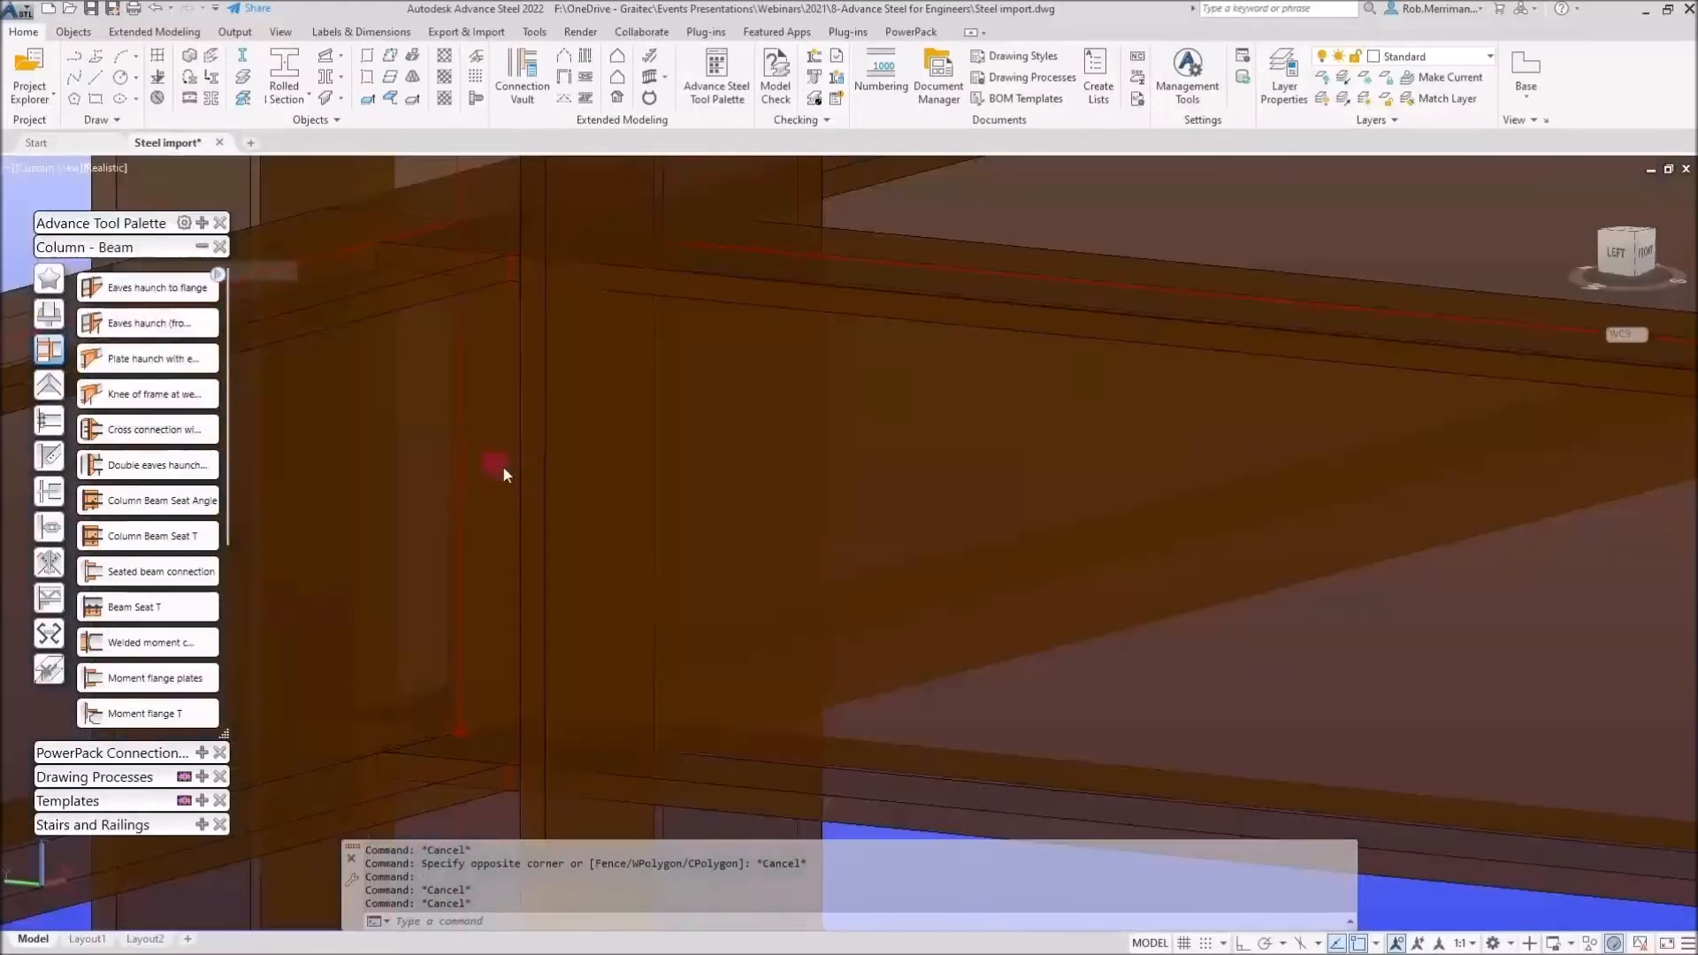
scroll(503, 456, "down", 10)
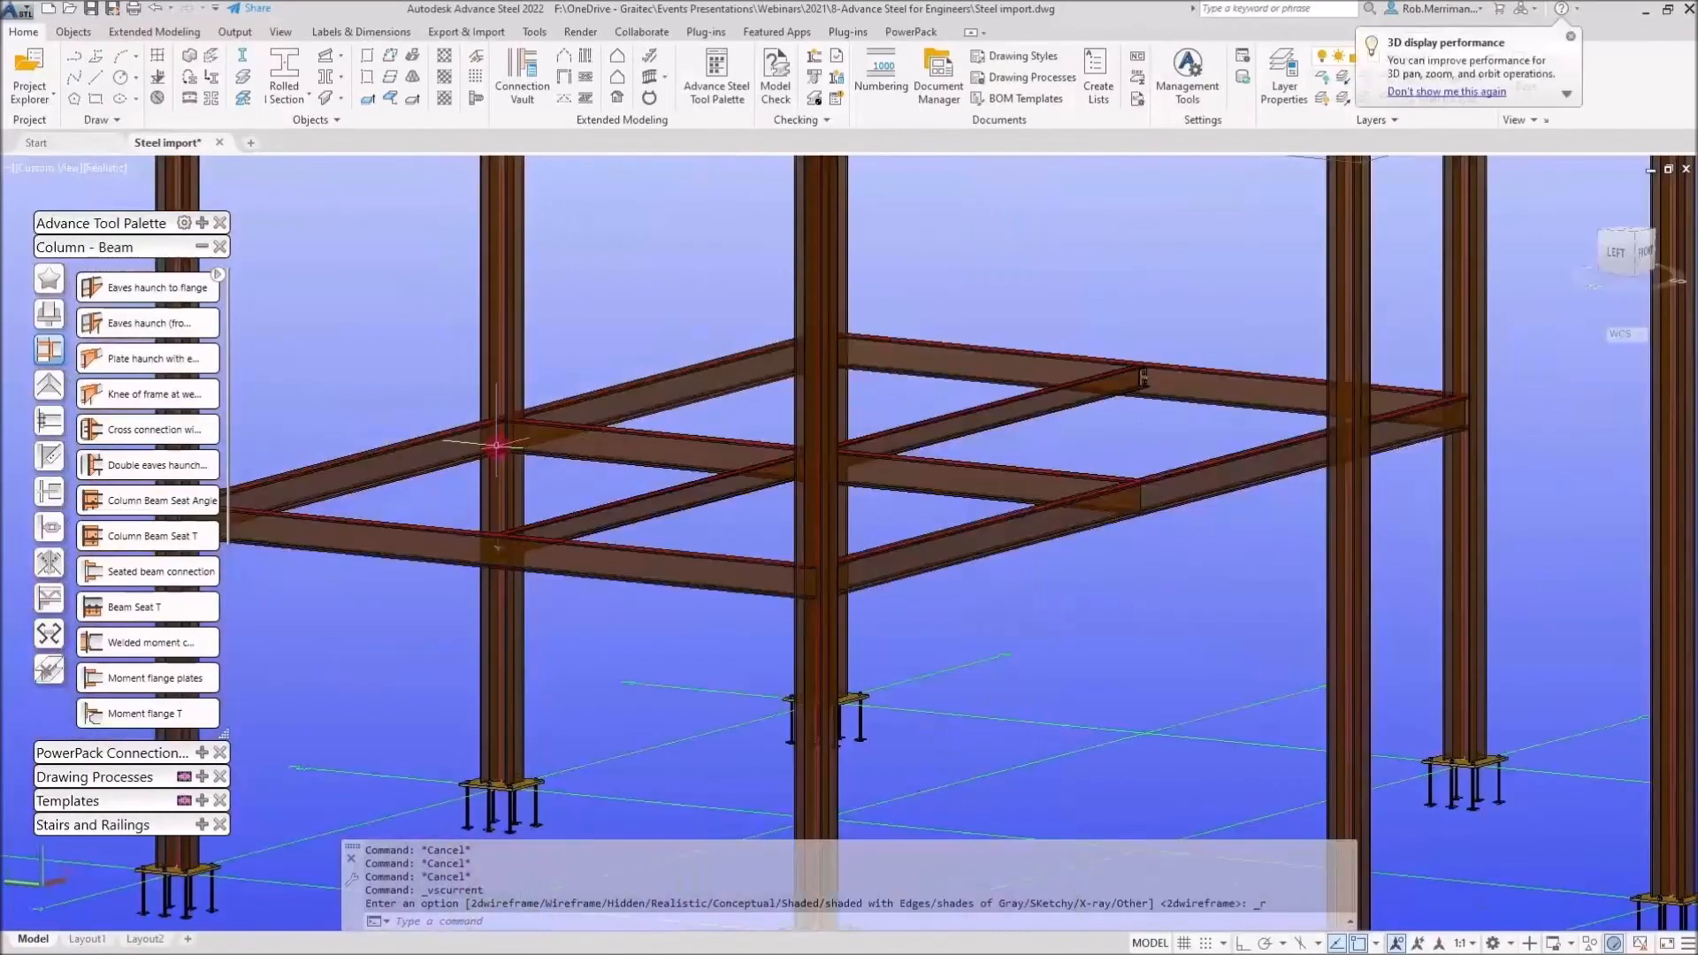
scroll(497, 446, "down", 5)
mouse_move(674, 492)
middle_mouse_down("shift")
mouse_move(739, 542)
mouse_move(630, 547)
mouse_move(560, 485)
mouse_move(637, 523)
mouse_move(692, 521)
mouse_move(663, 519)
middle_mouse_up("shift")
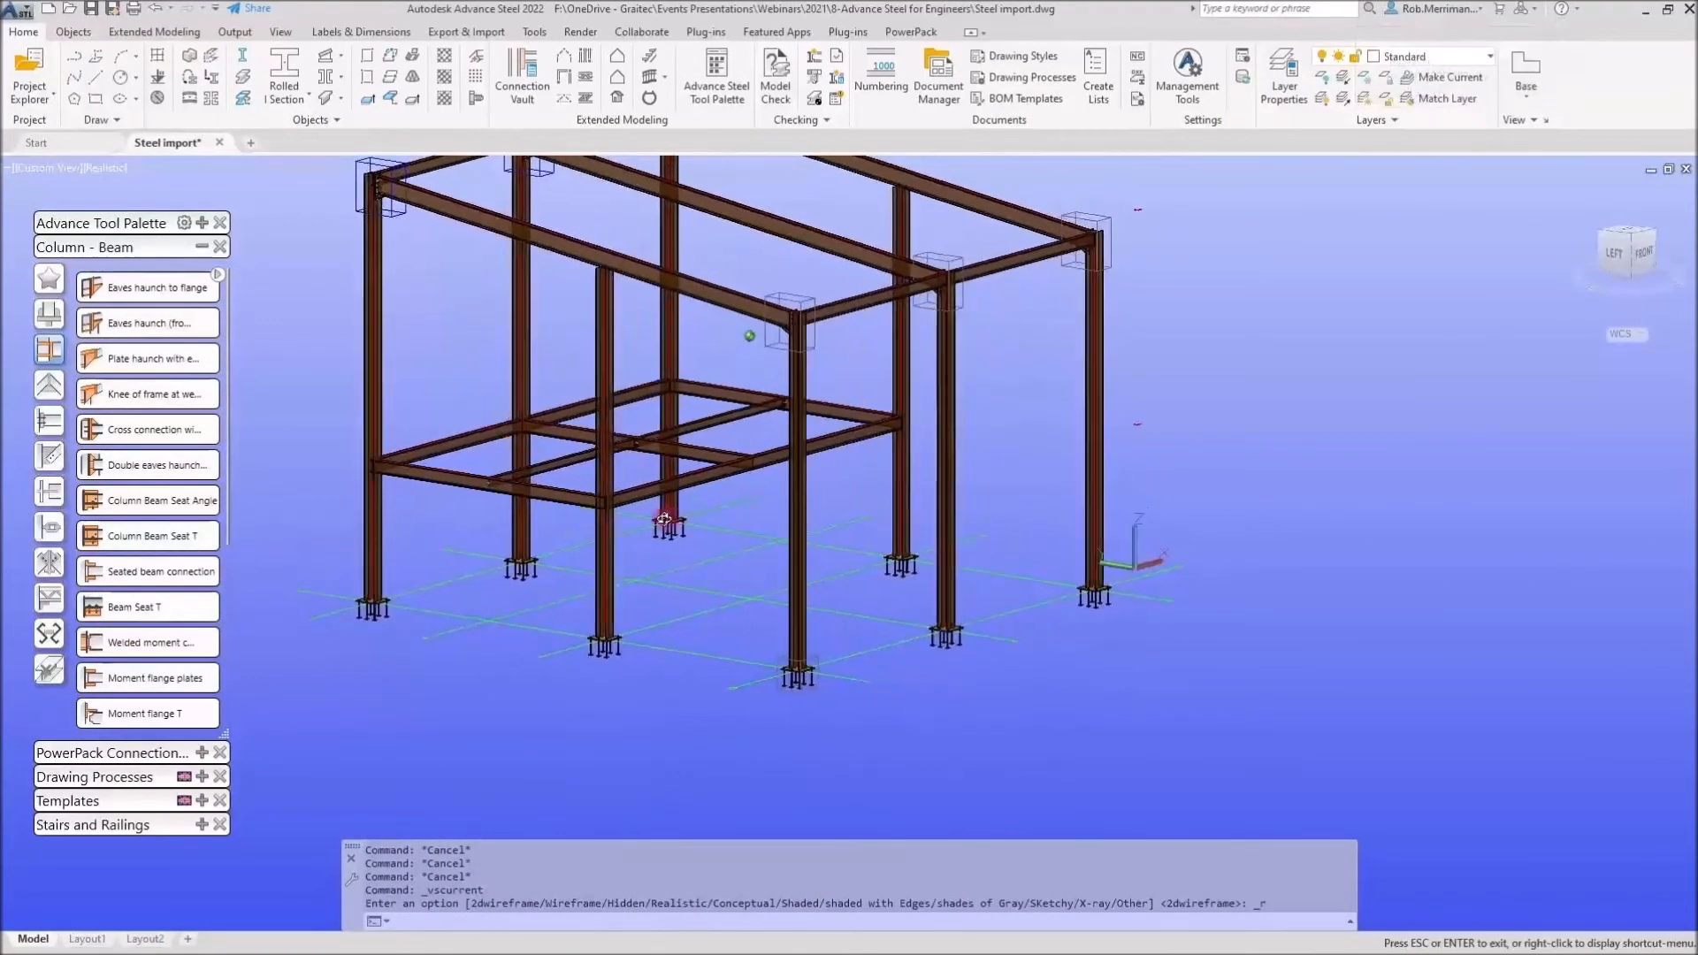
Draw a guide line from the floor beam corner: a 500 mm segment straight down, then a second segment toward a column base
left_click(96, 76)
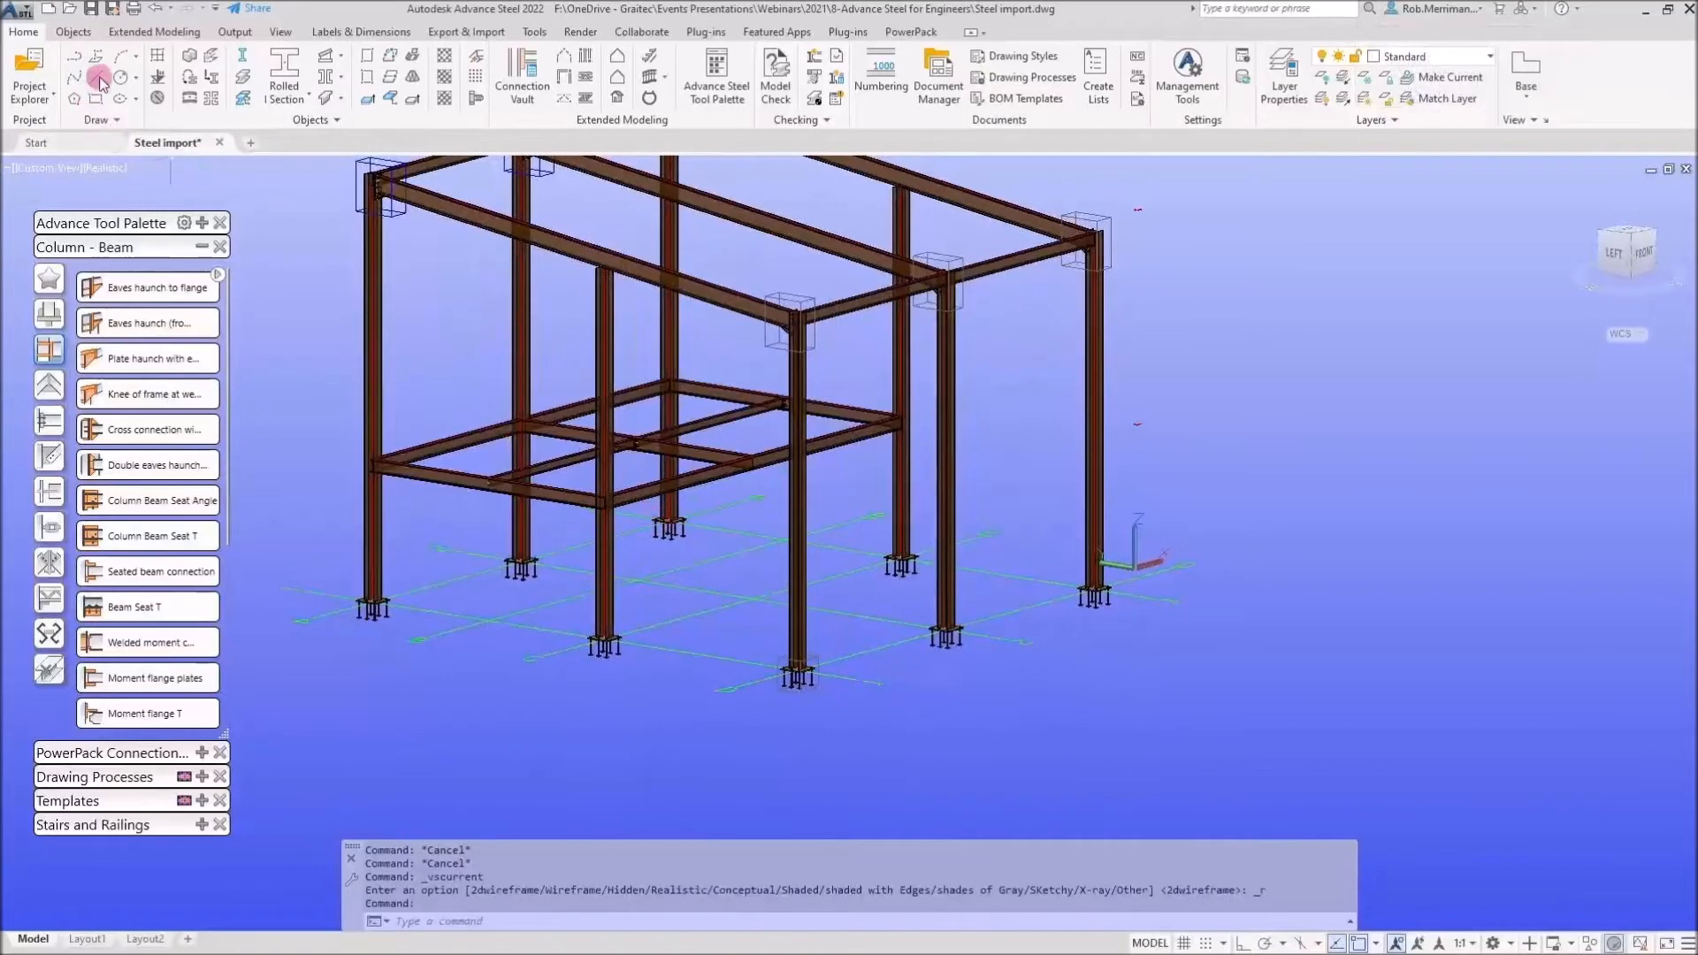
scroll(551, 489, "up", 3)
left_click(717, 513)
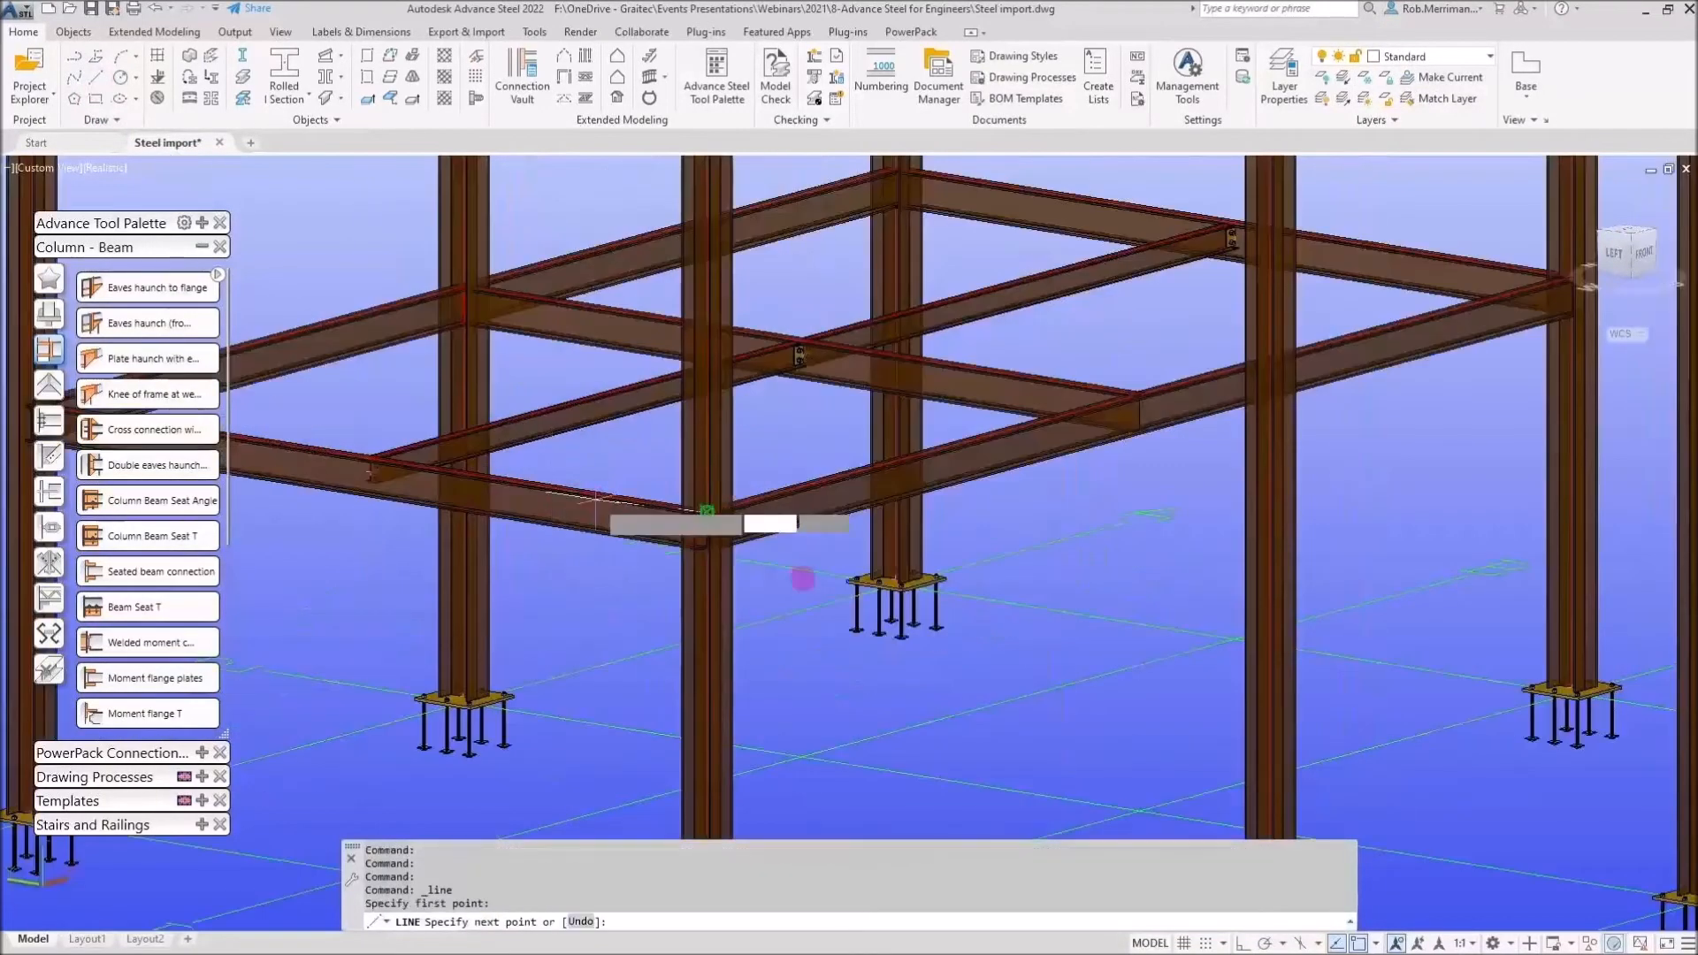
key("F8")
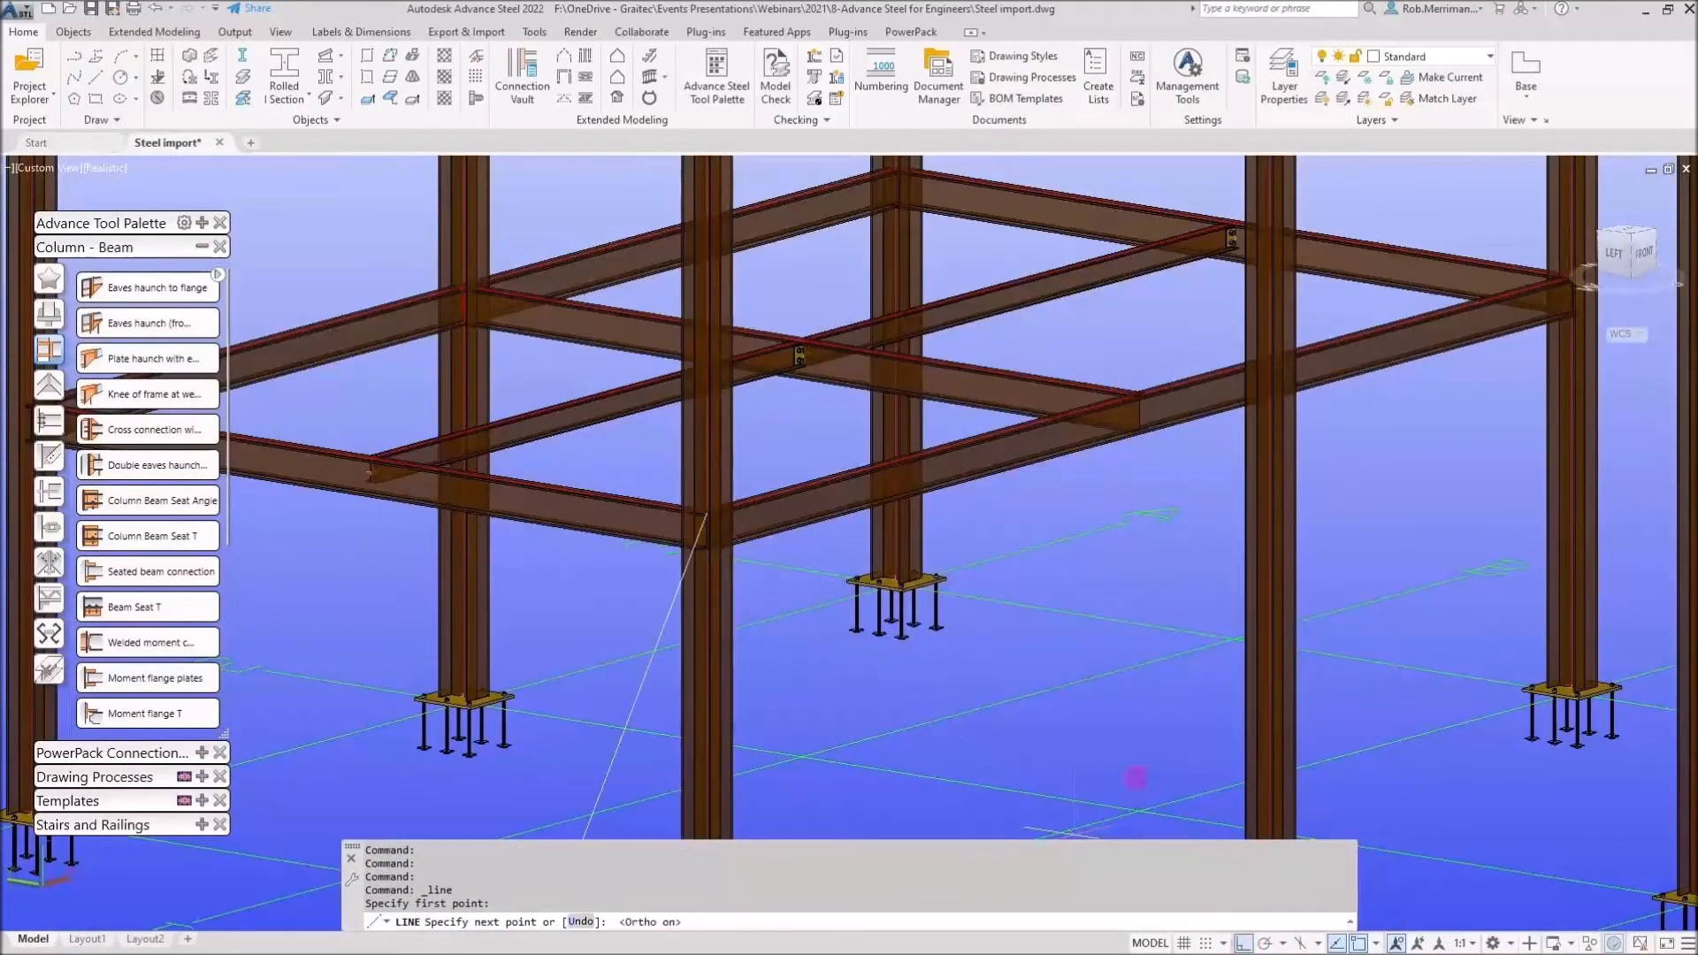
type("500")
key("Return")
scroll(1070, 575, "down", 2)
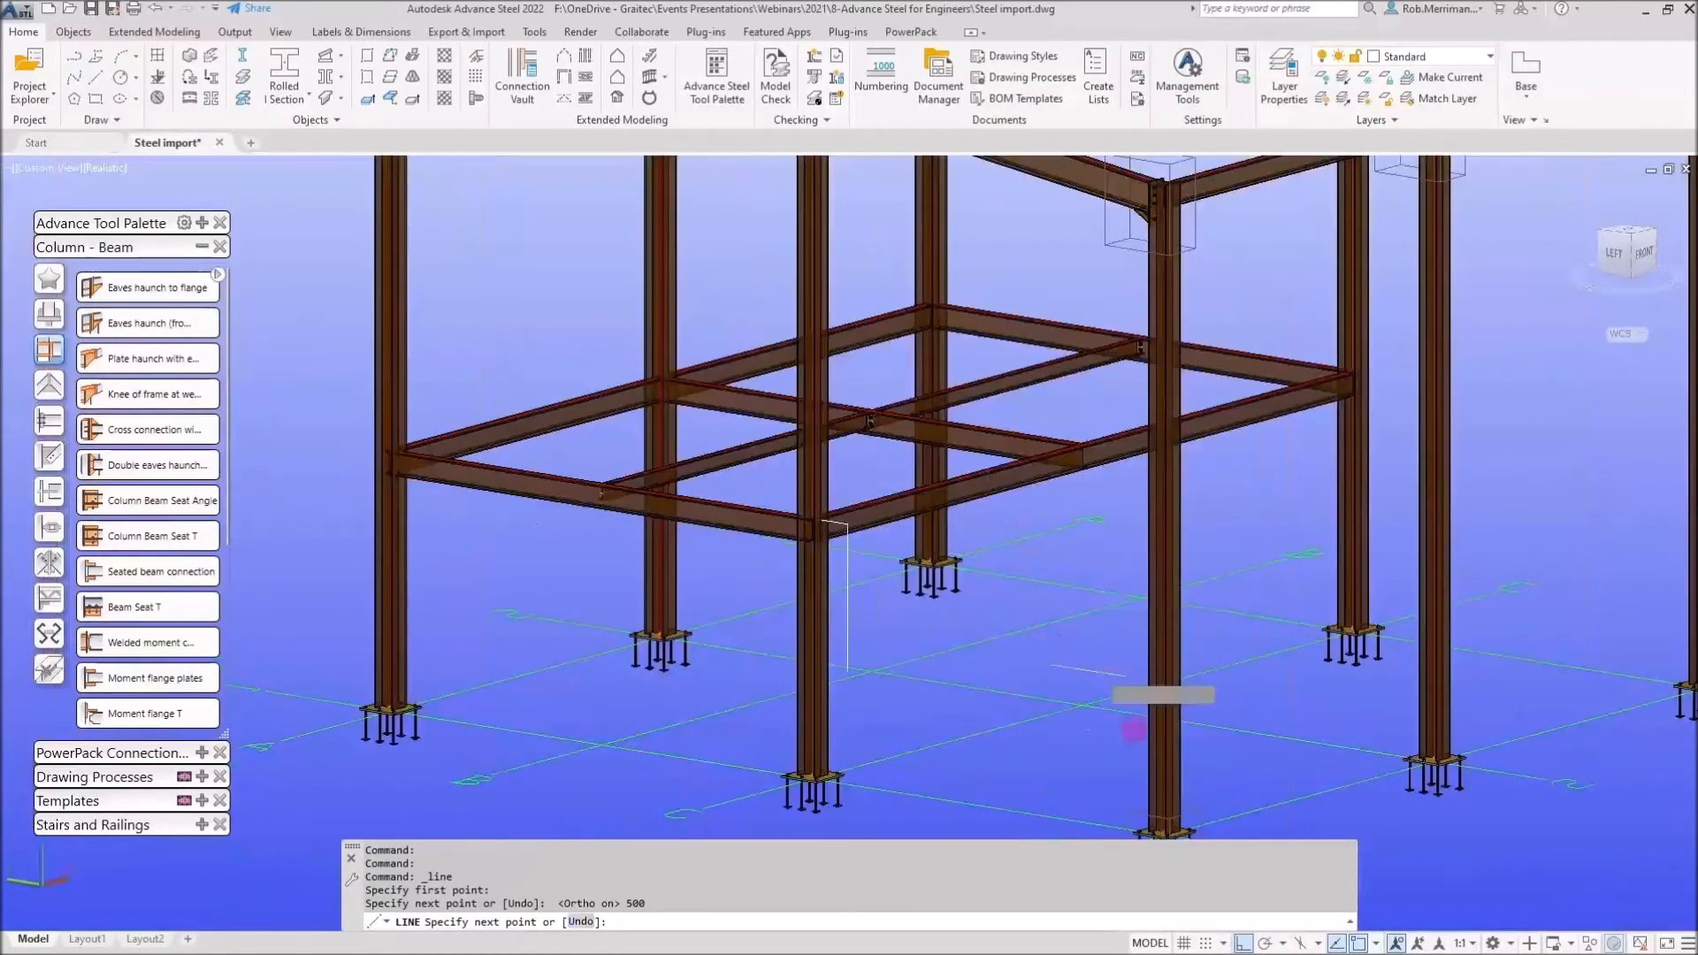
left_click(1155, 757)
key("Escape")
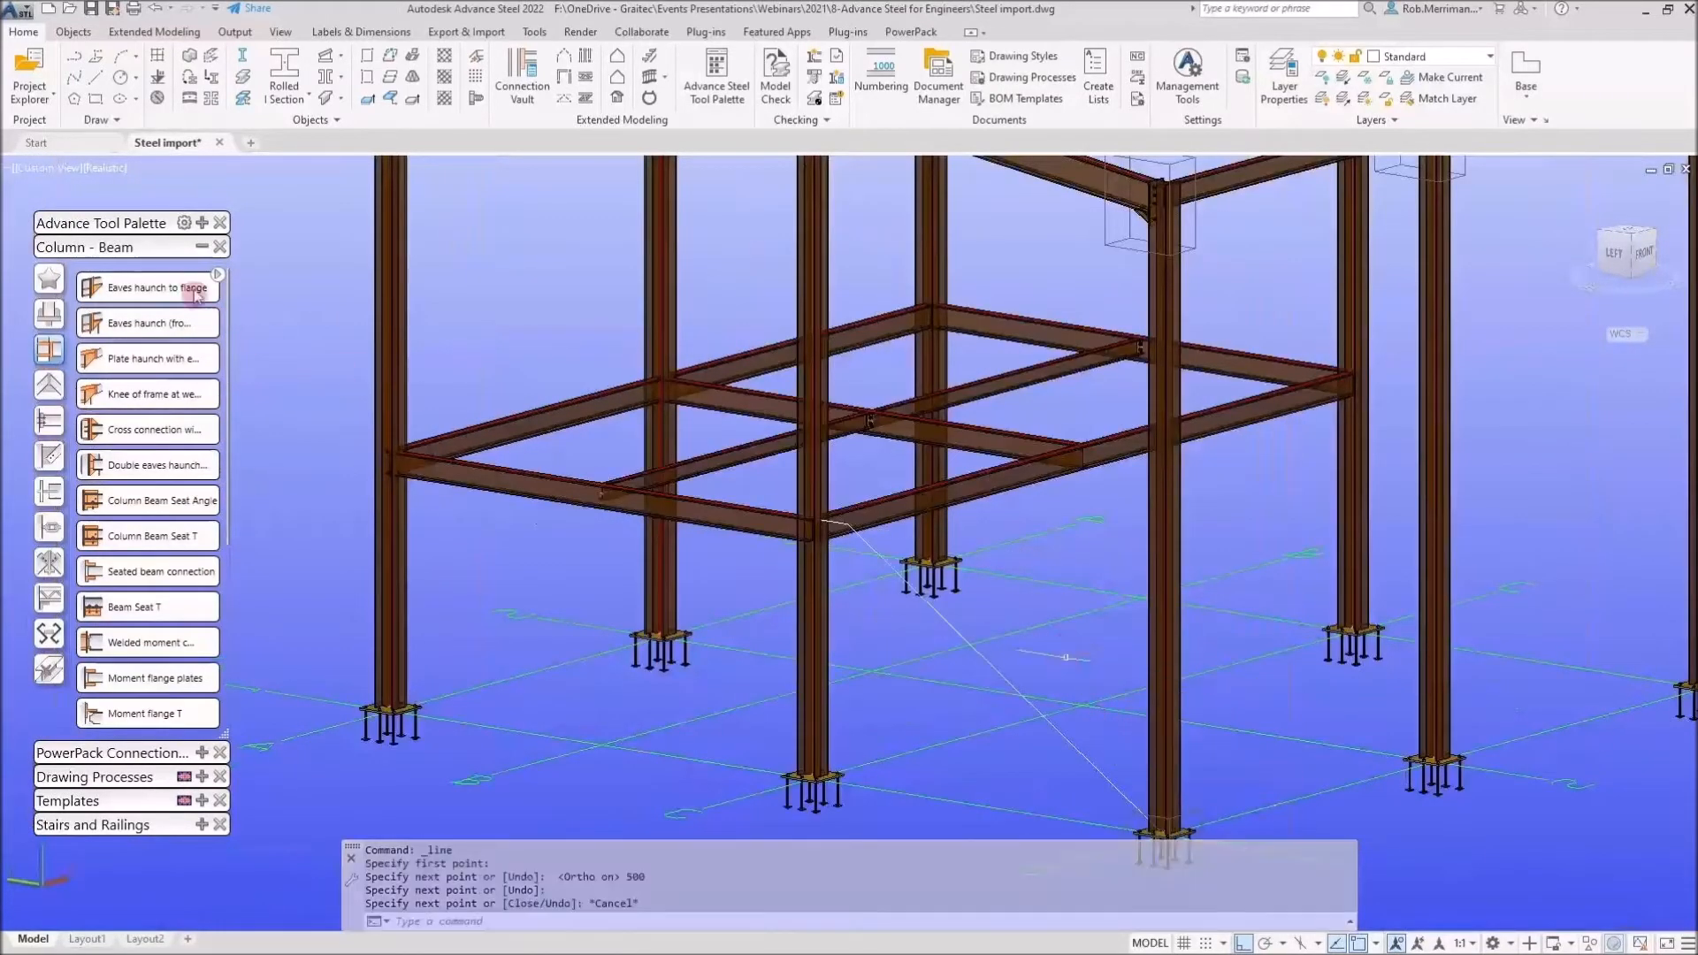
Move both guide line segments 2000 mm horizontally with the Move tool
left_click(201, 247)
left_click(202, 223)
left_click(49, 255)
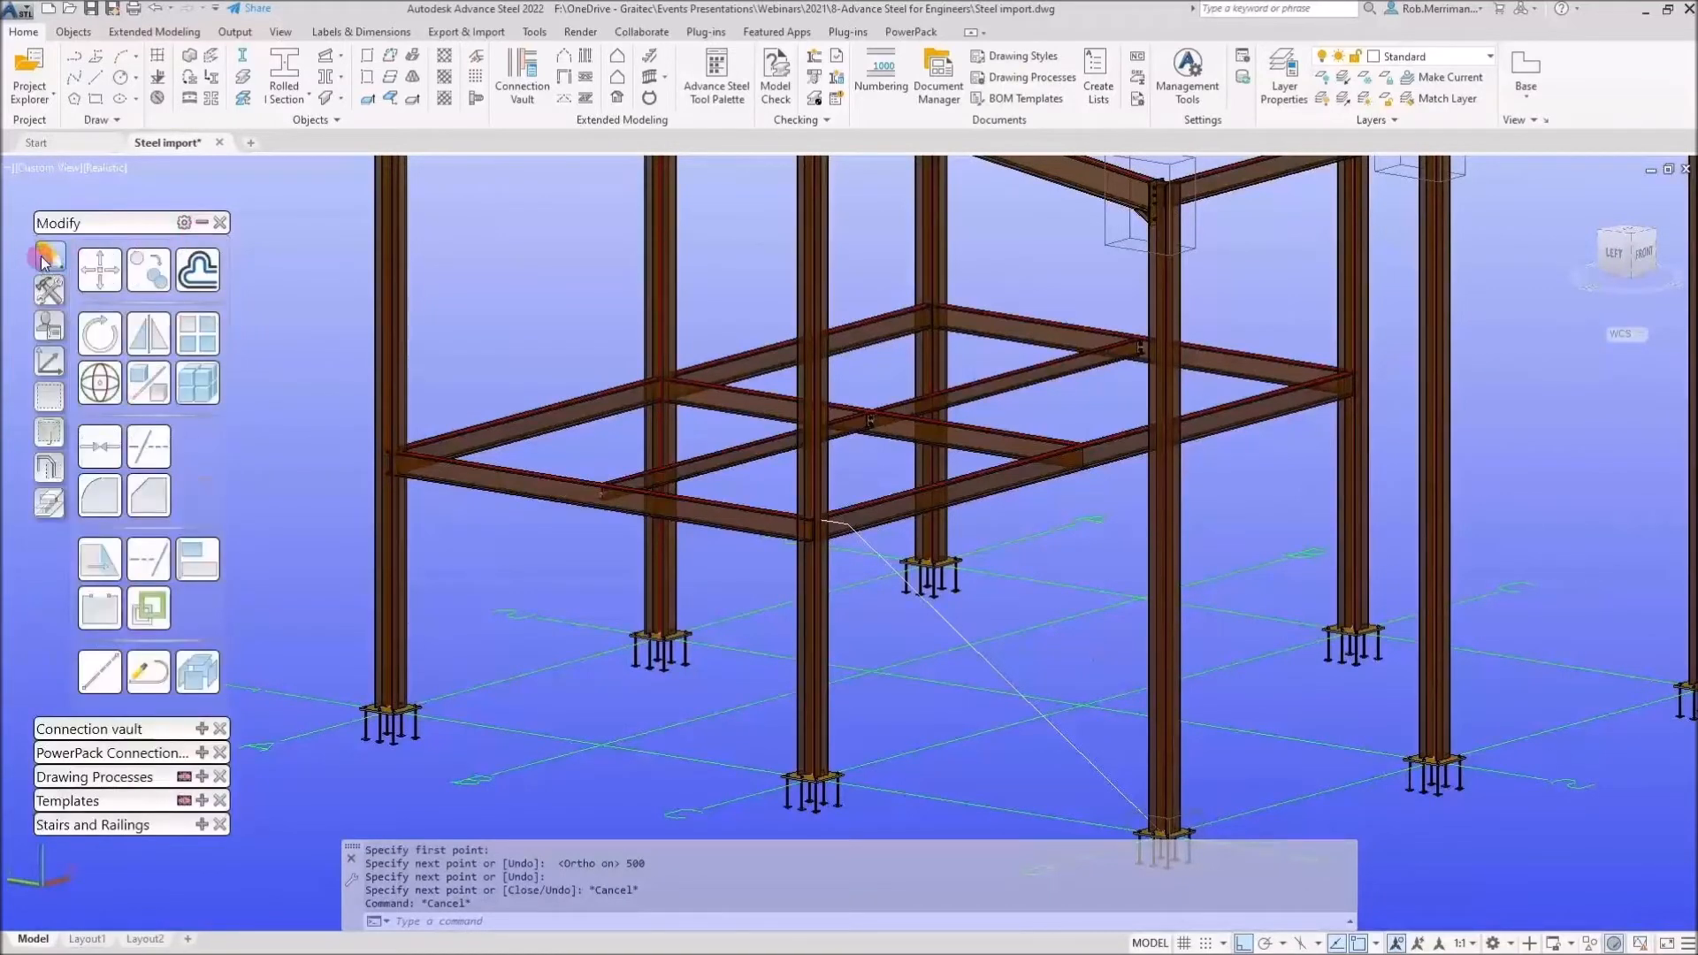
left_click(99, 270)
scroll(833, 519, "up", 5)
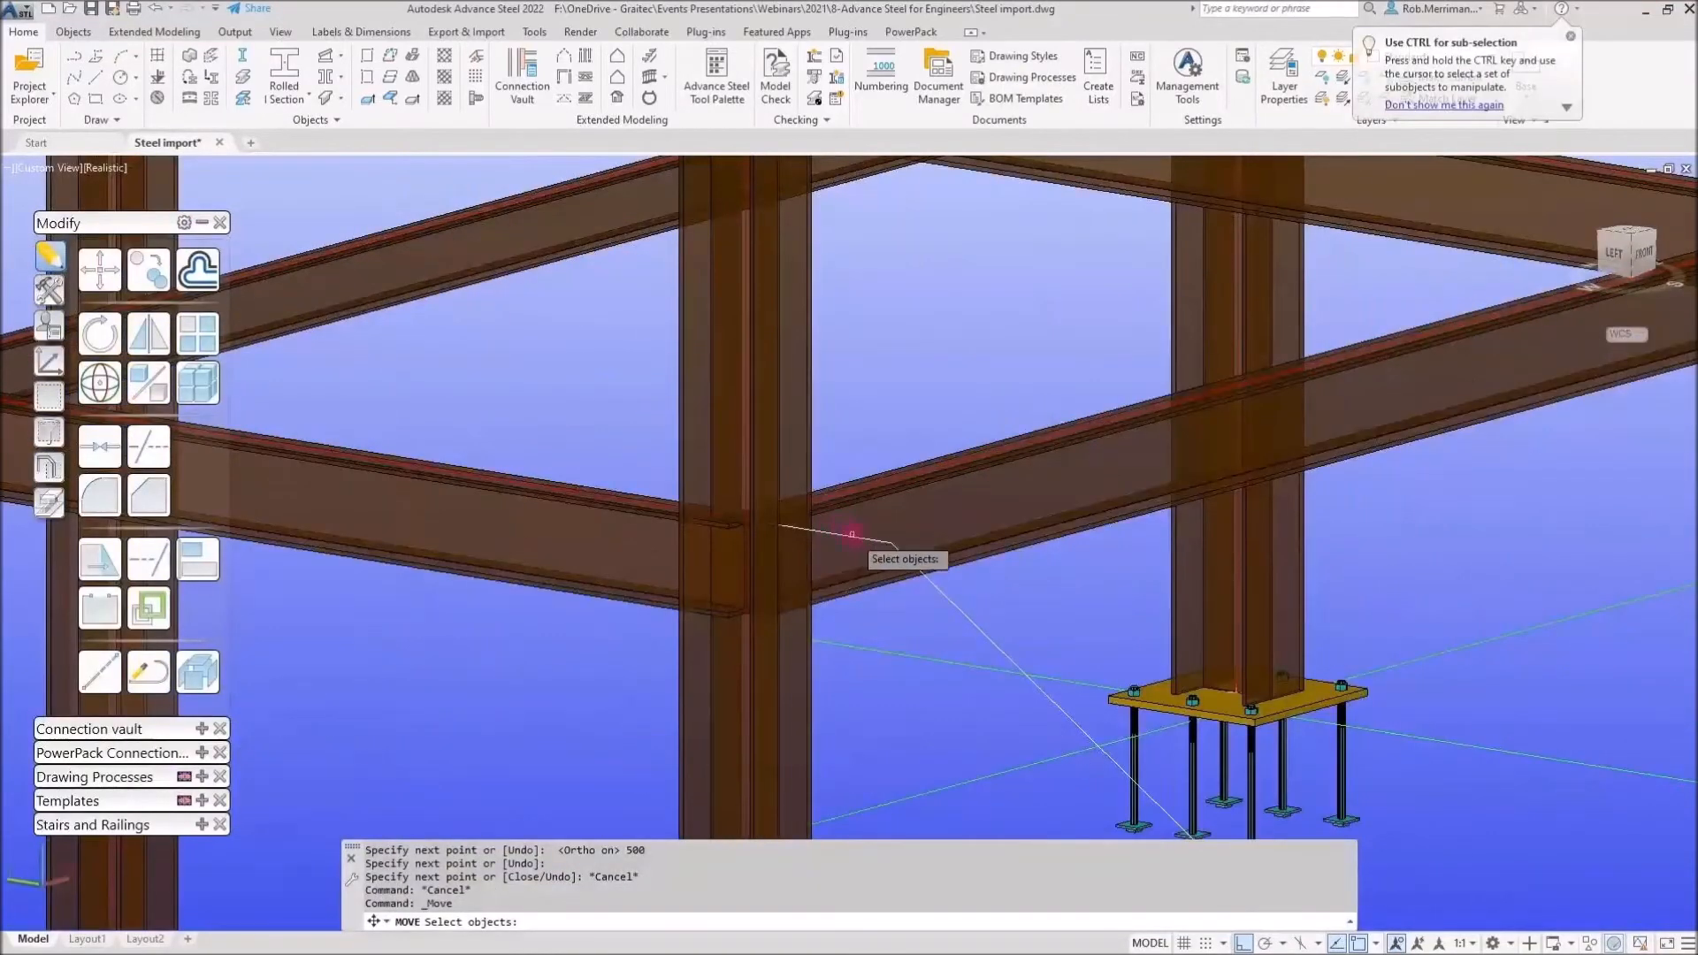
left_click(835, 531)
left_click(911, 562)
key("Return")
left_click(882, 420)
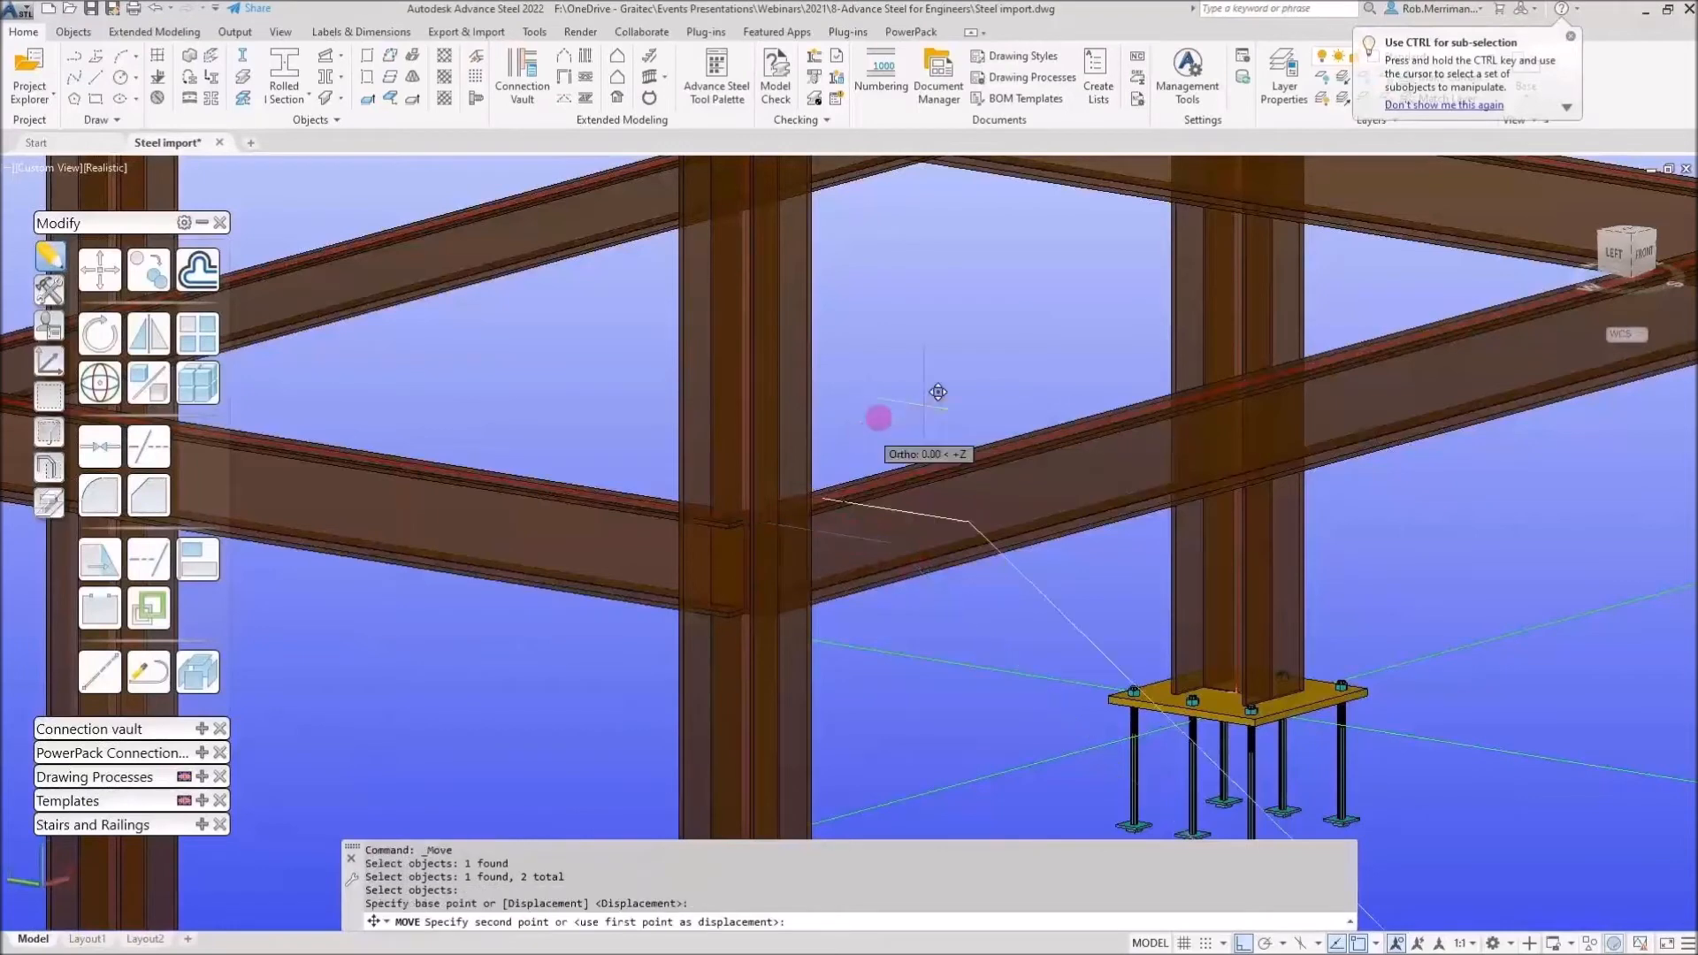
scroll(885, 416, "down", 3)
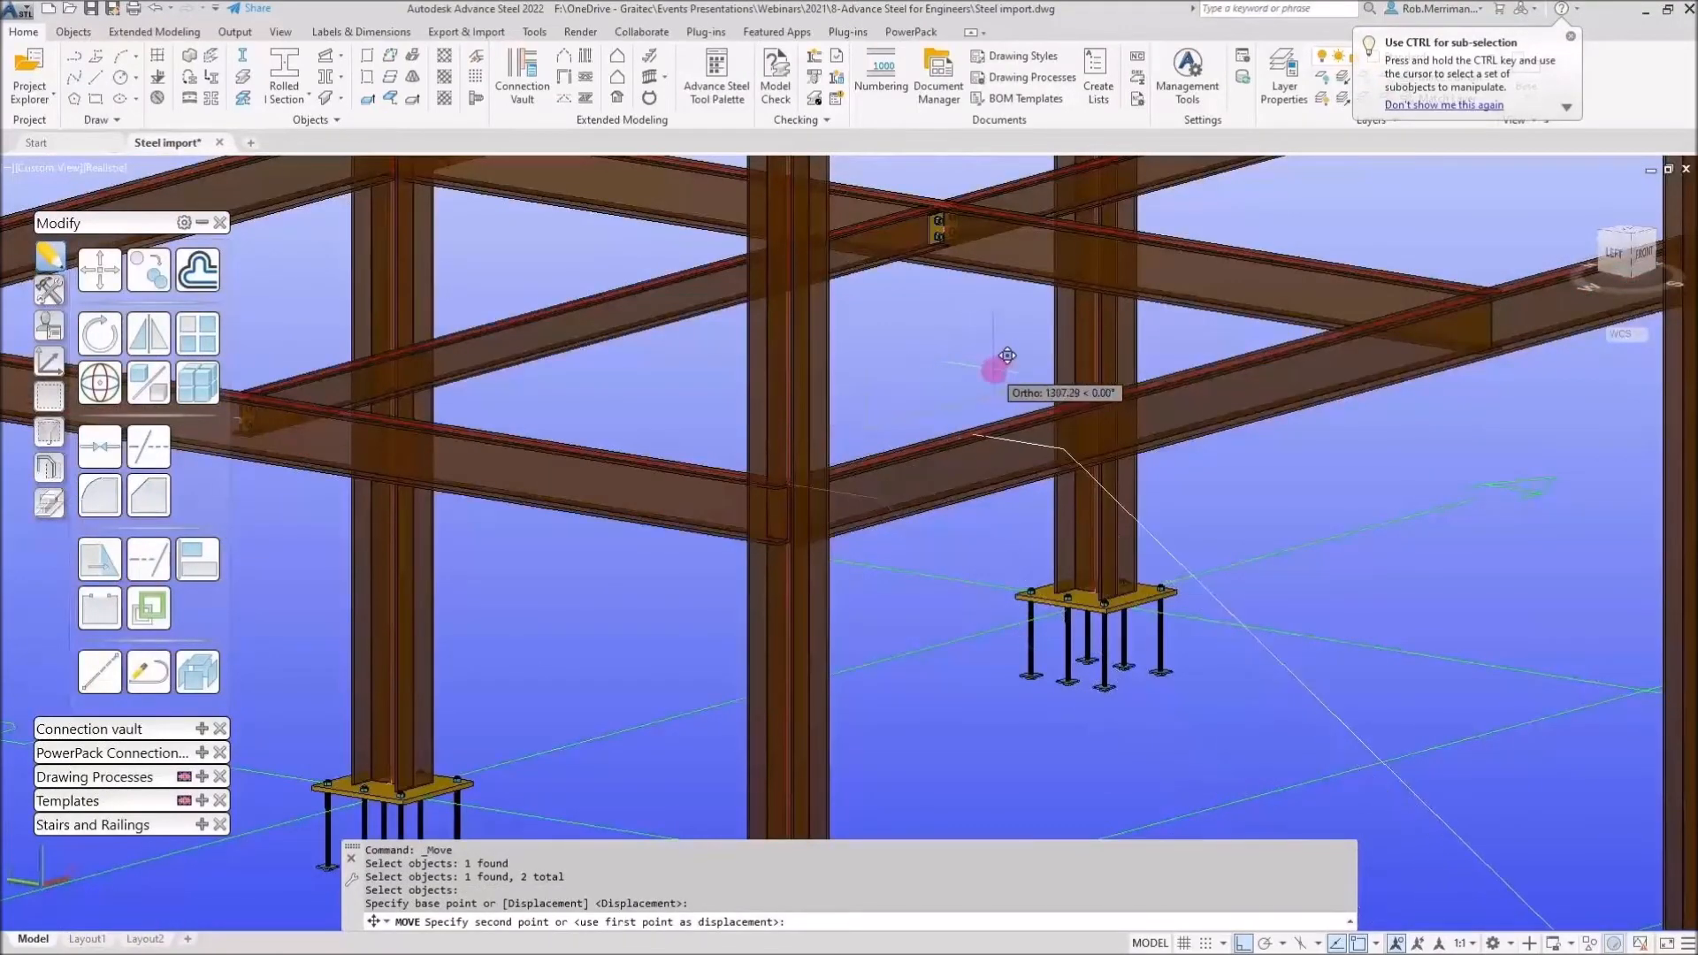
type("1500")
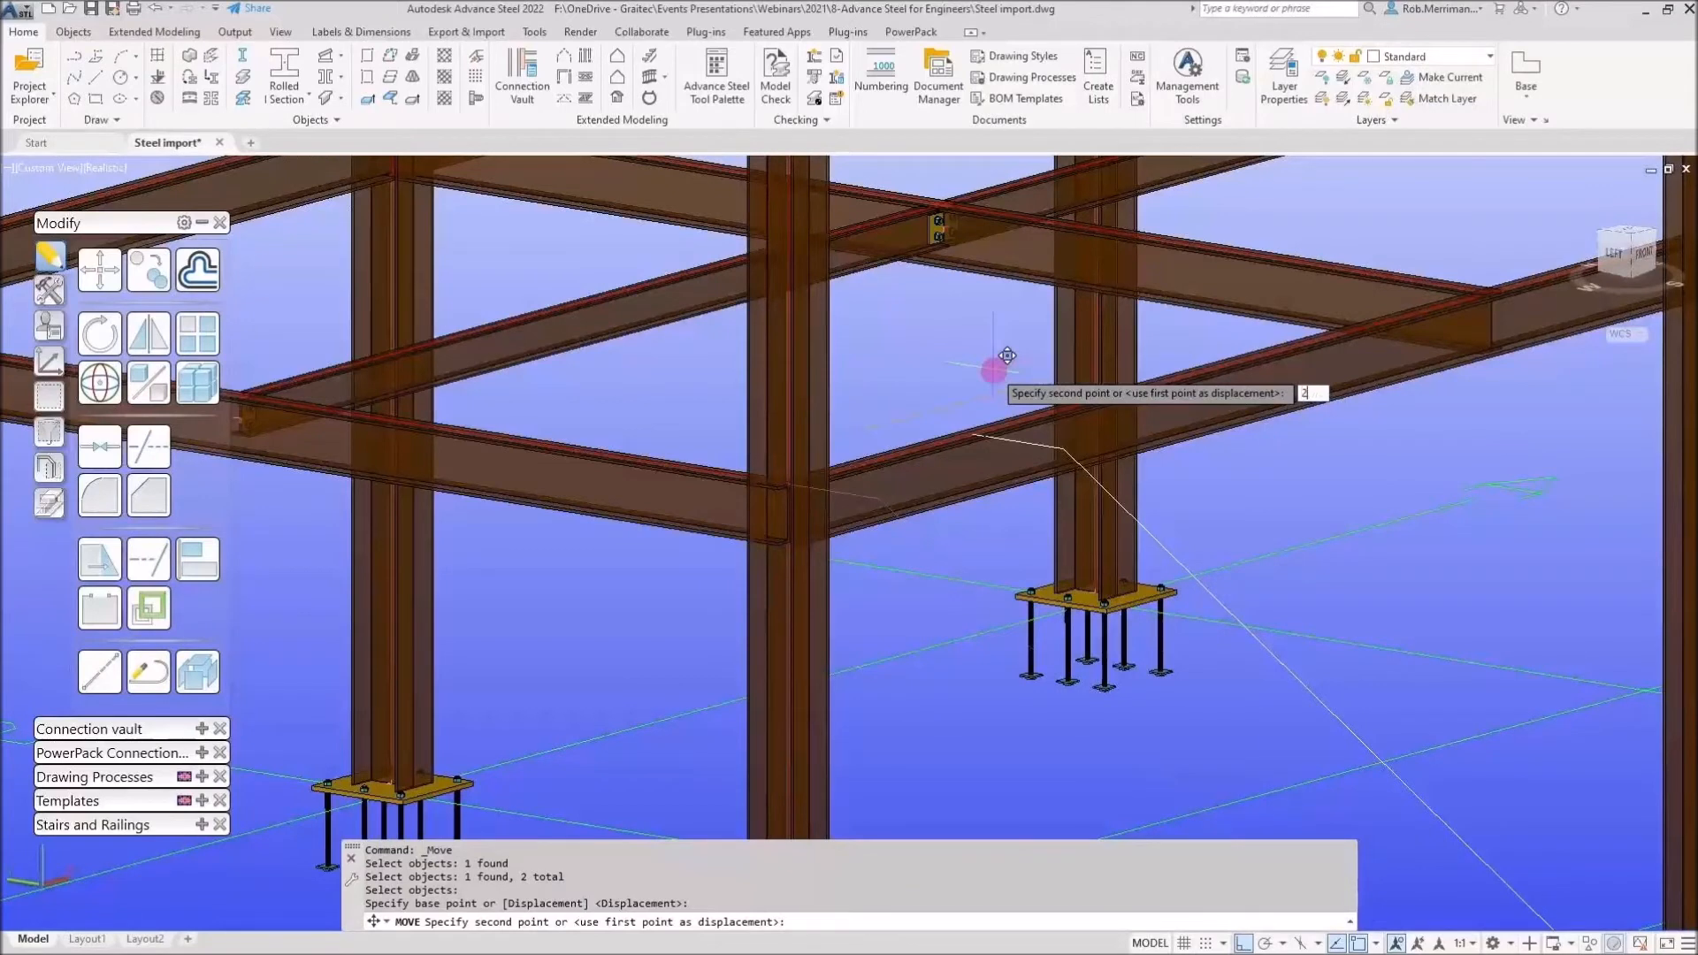
key("Return")
Create a straight stair by start and end points, snapping to the guide line's endpoints, with the default middle alignment
scroll(994, 370, "down", 5)
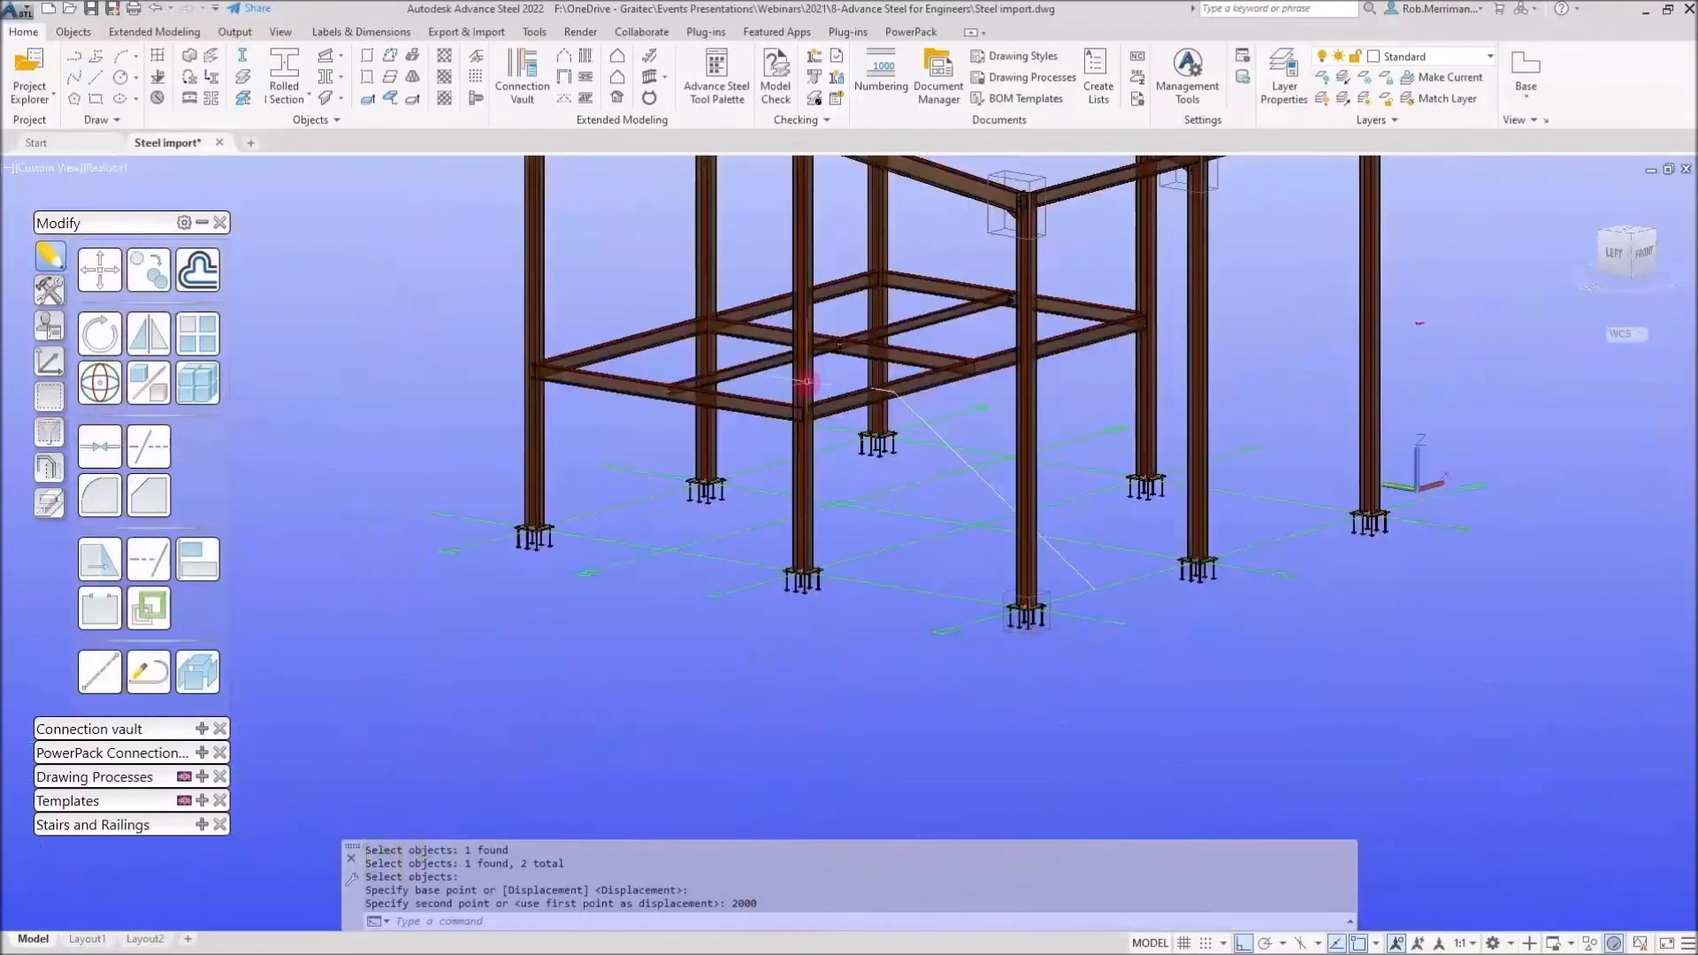
middle_click_drag(895, 409, 1088, 575, "shift")
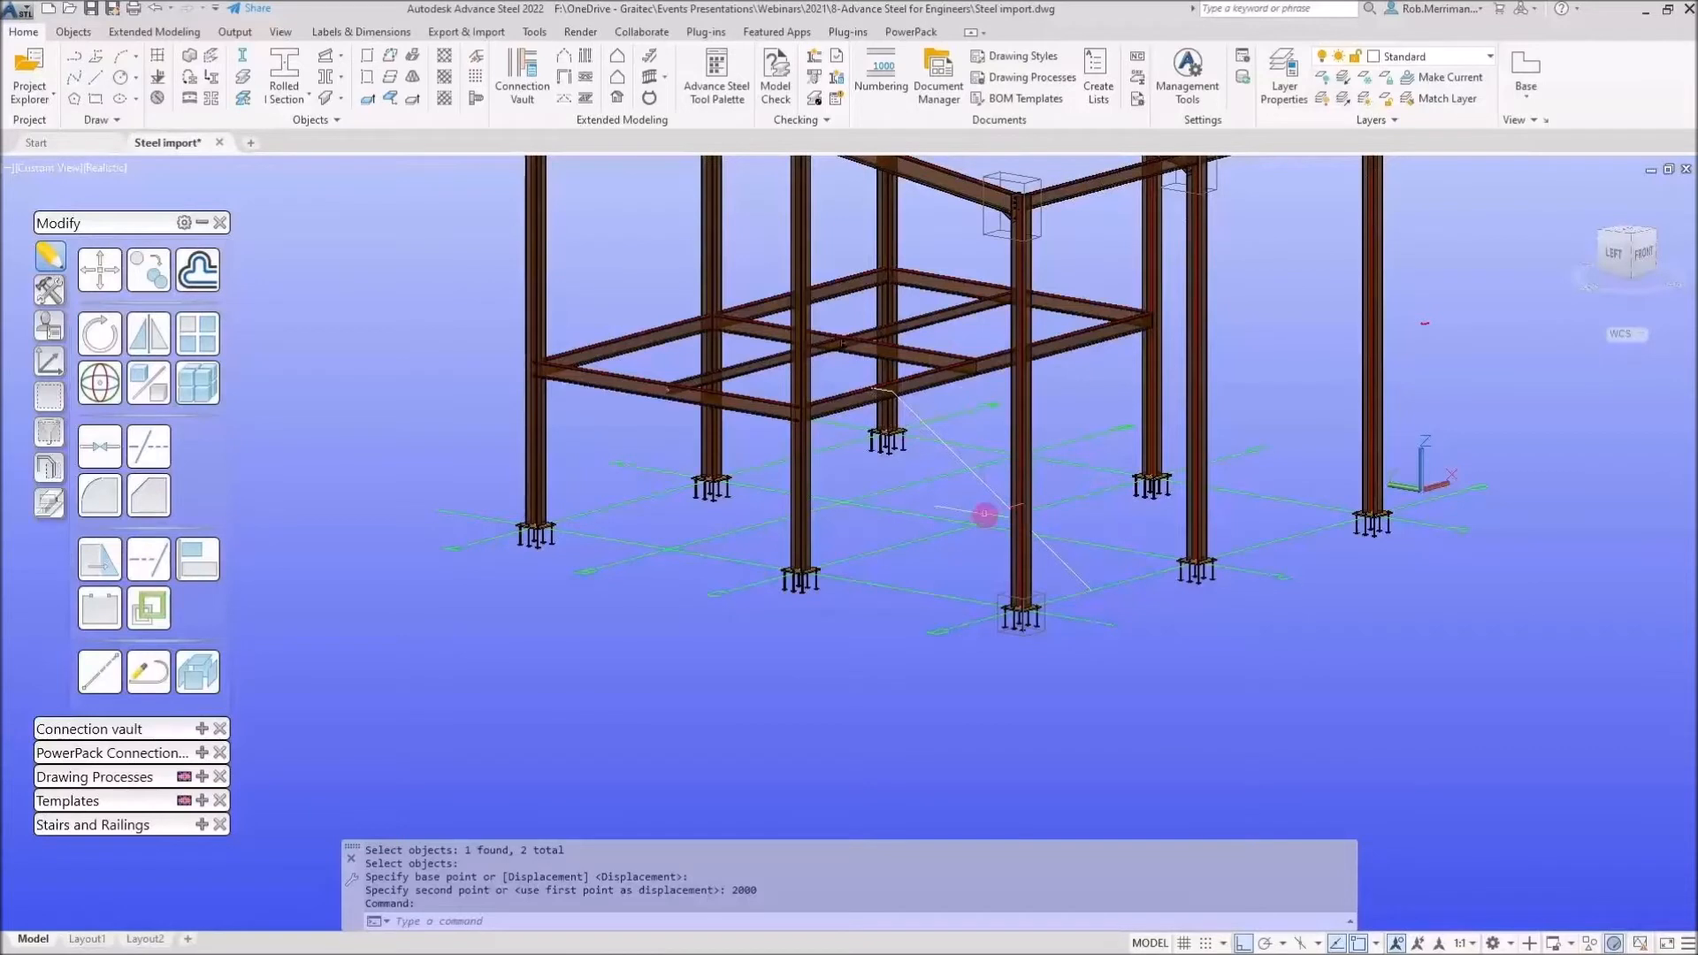
left_click(650, 55)
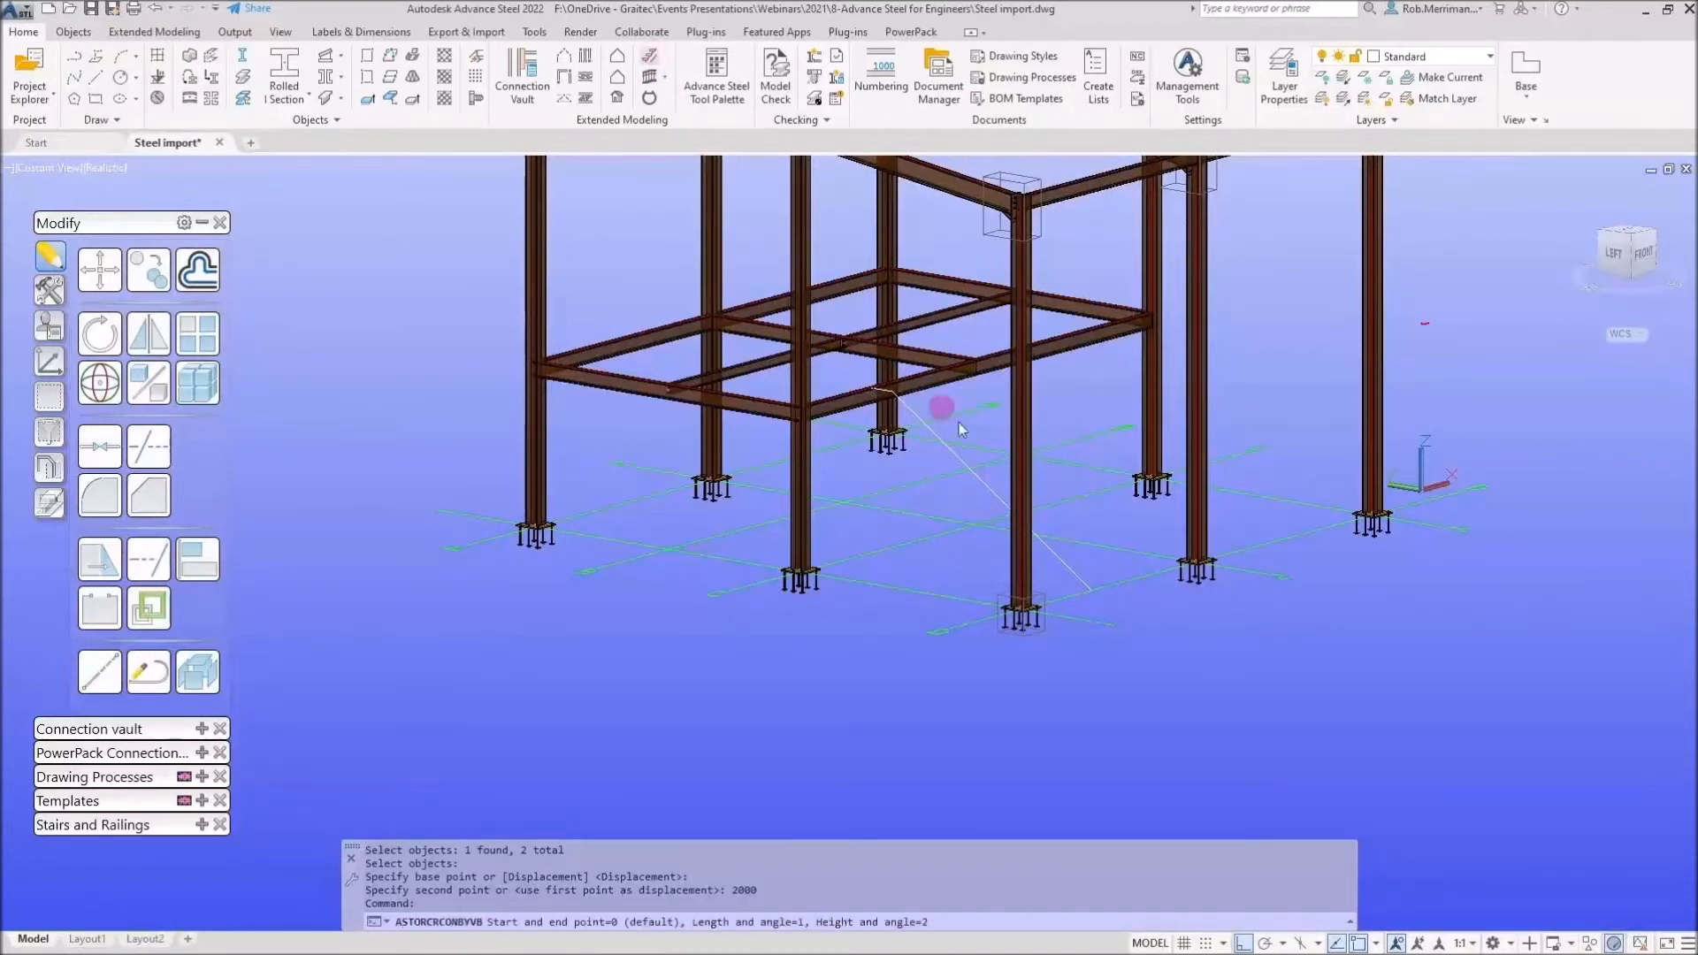
type("0")
key("Return")
right_click(1089, 581, "shift")
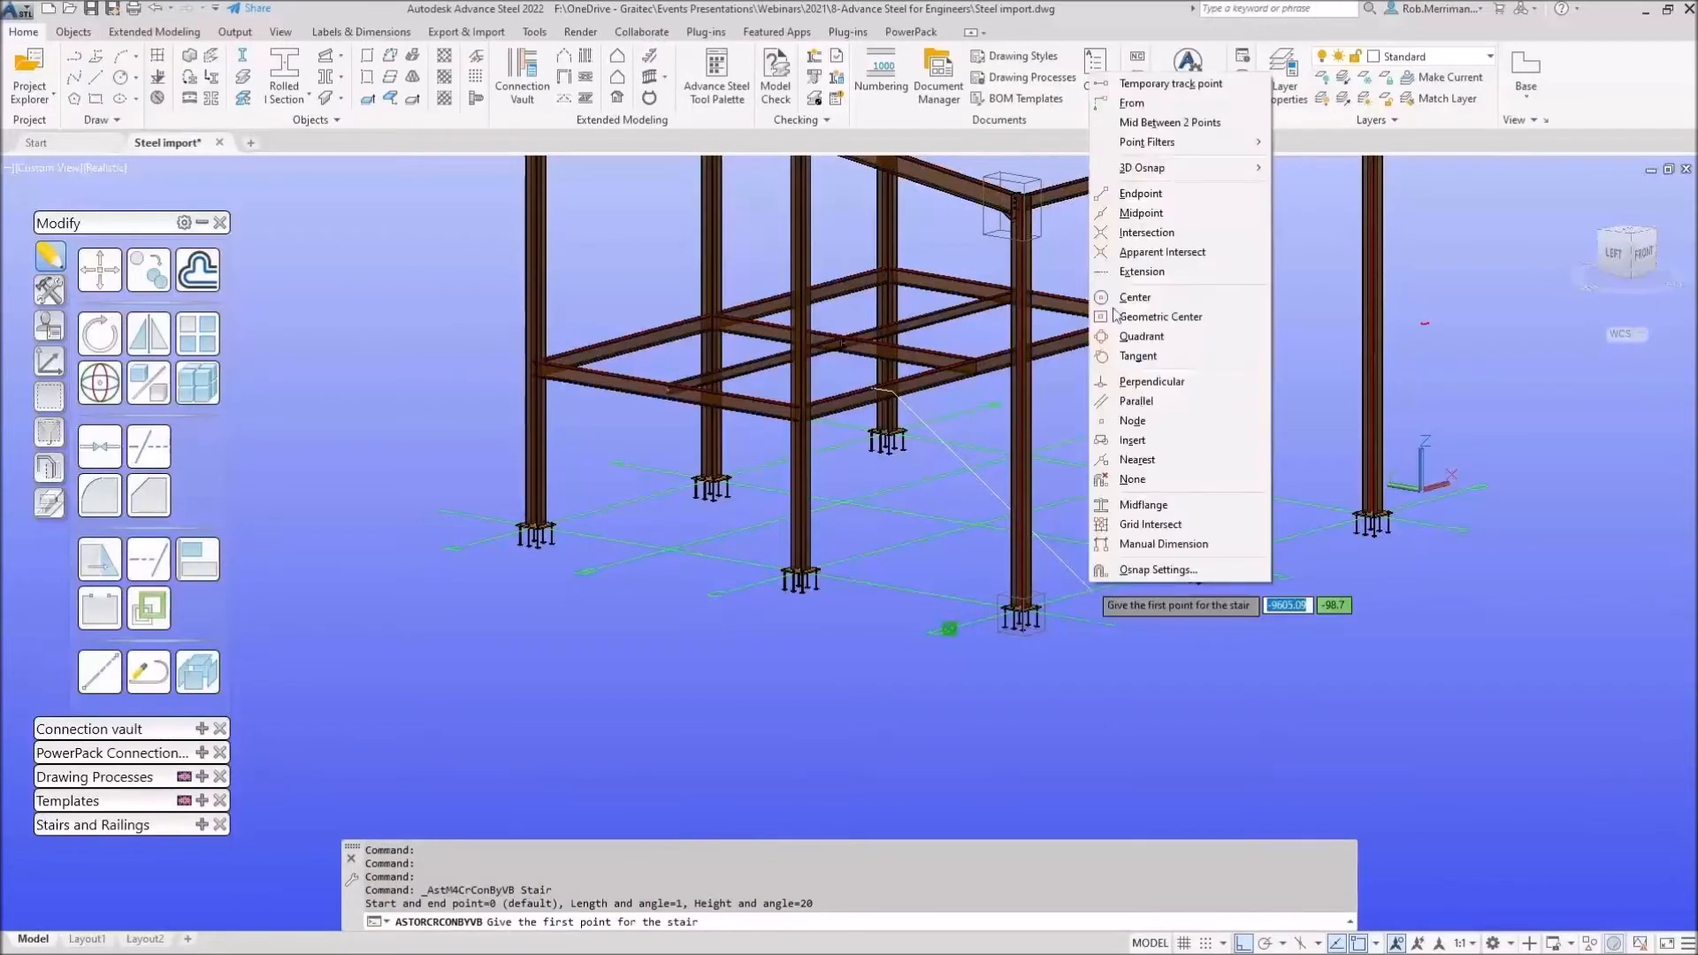
left_click(1140, 193)
left_click(1053, 541)
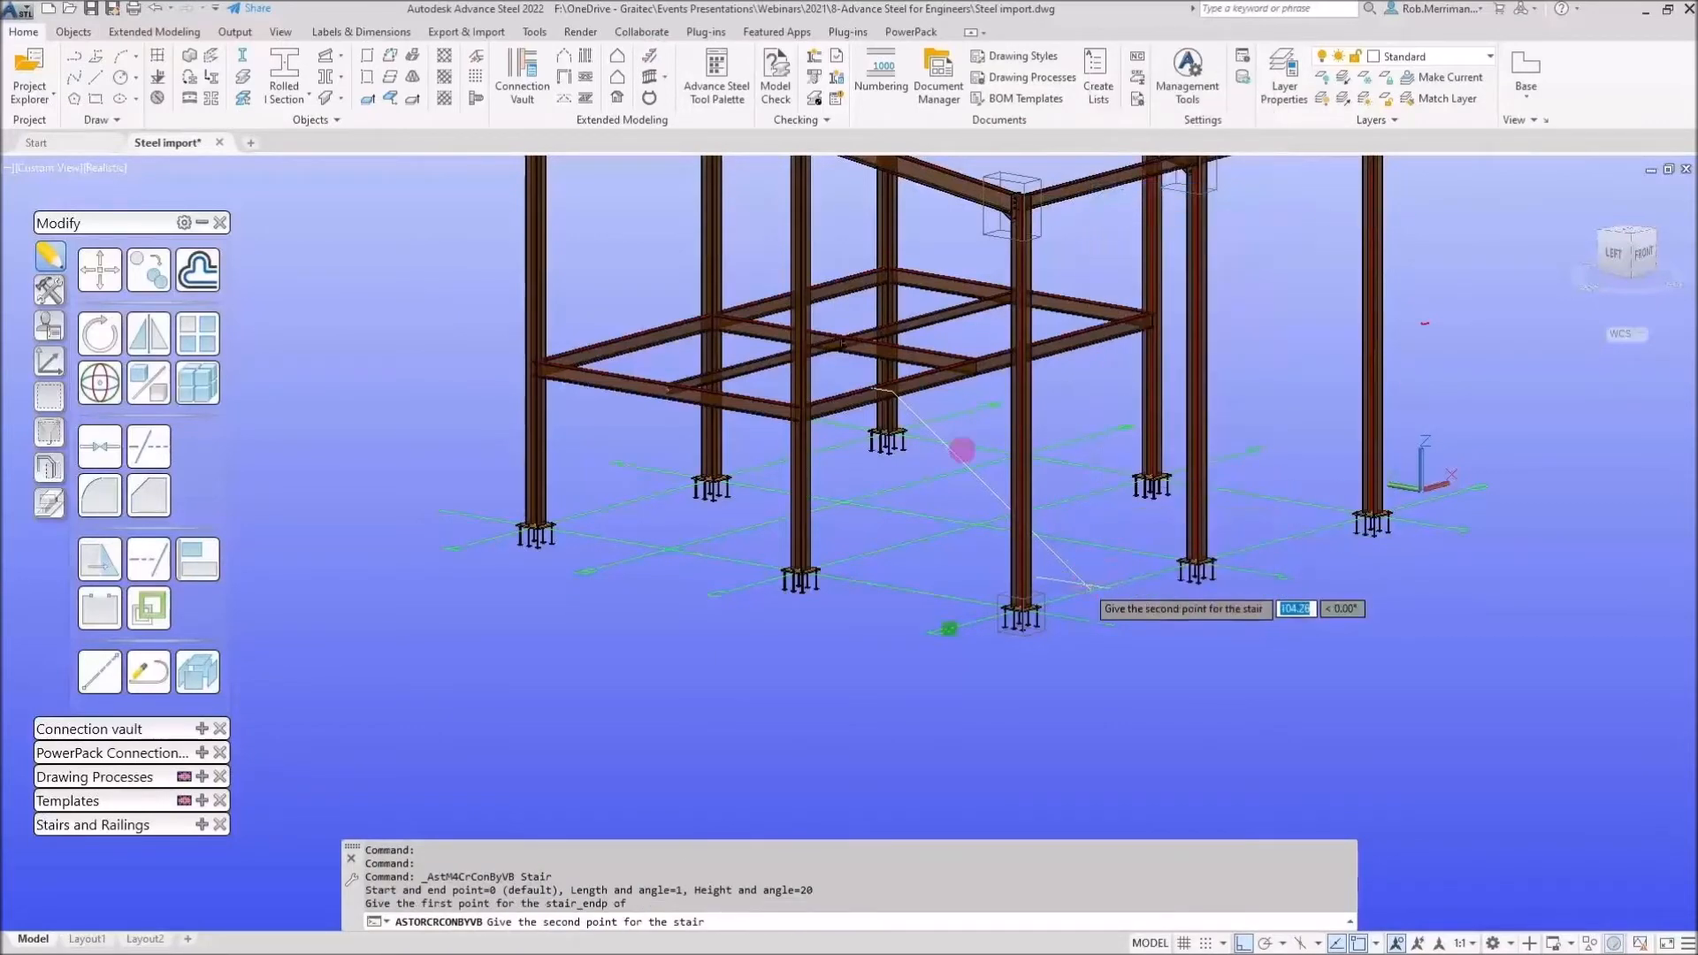
right_click(911, 405, "shift")
left_click(944, 520)
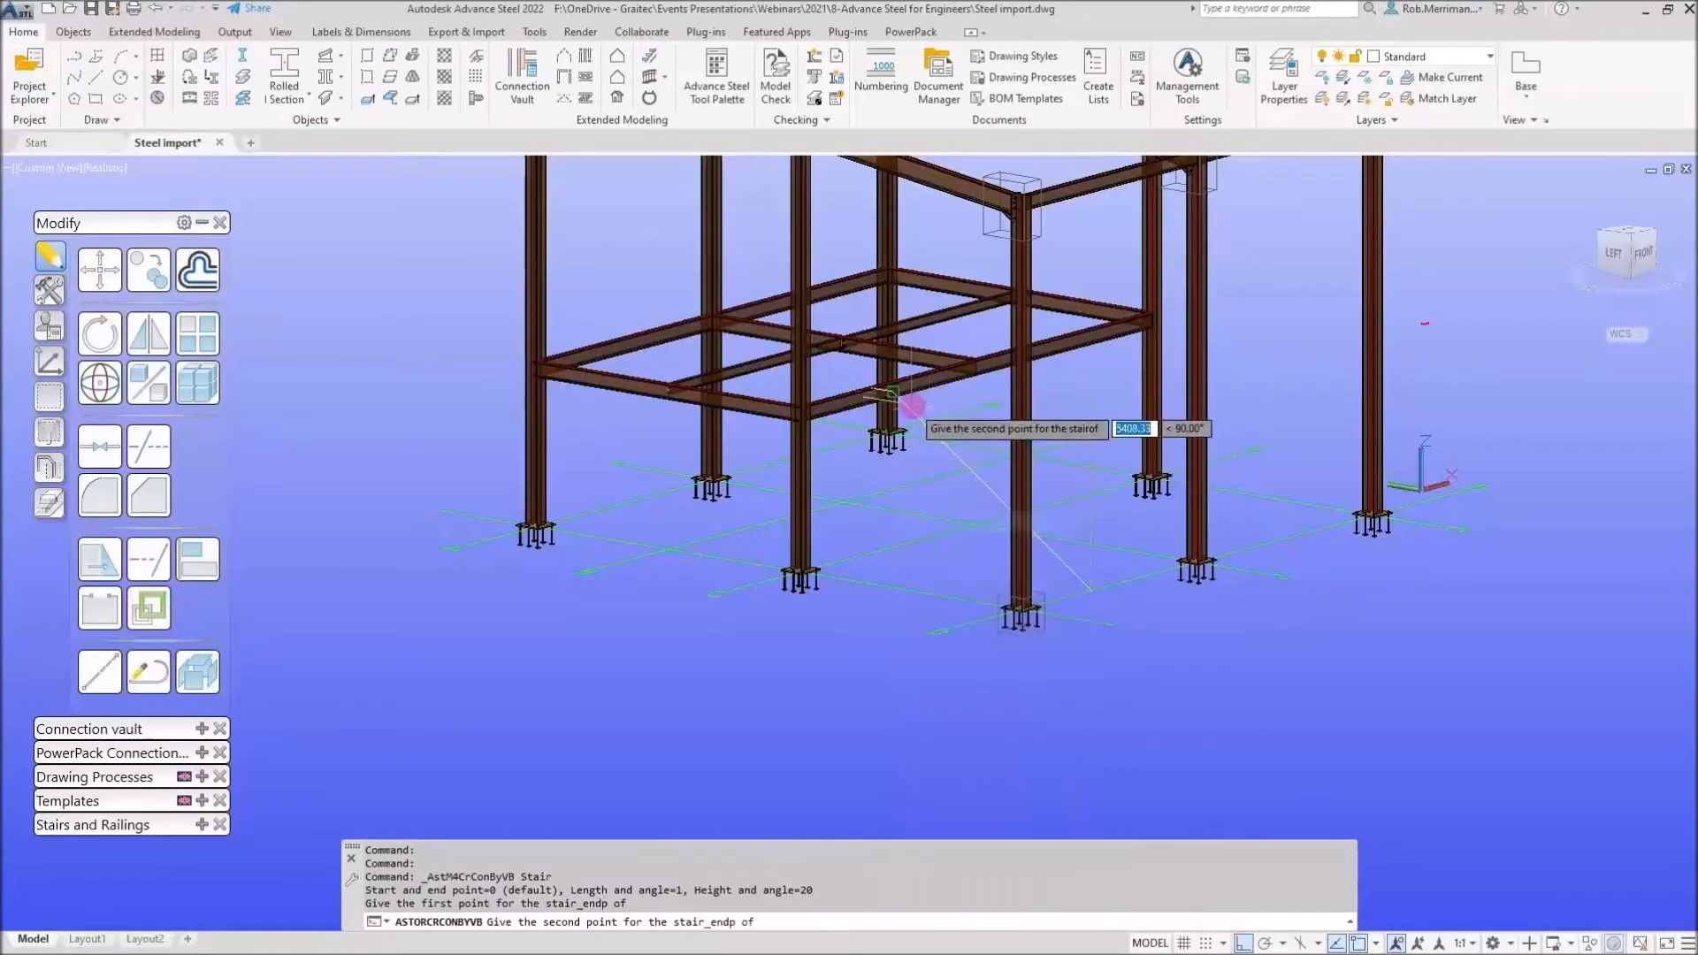
scroll(911, 406, "up", 5)
left_click(911, 418)
scroll(911, 340, "down", 4)
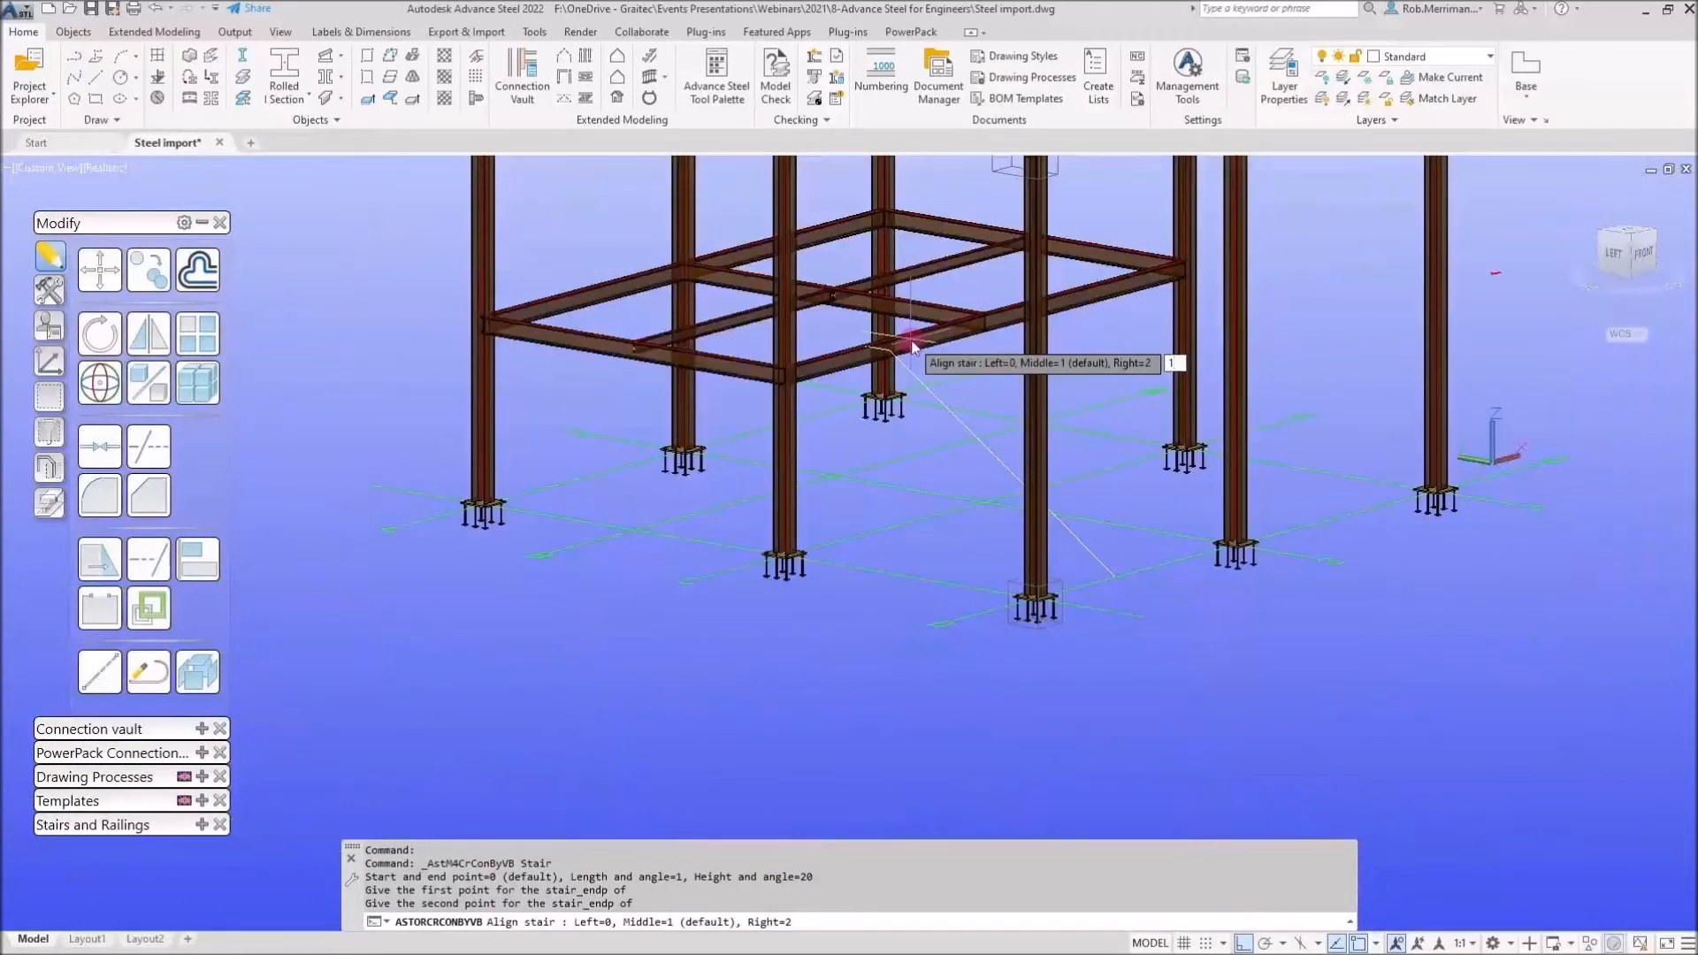
key("Return")
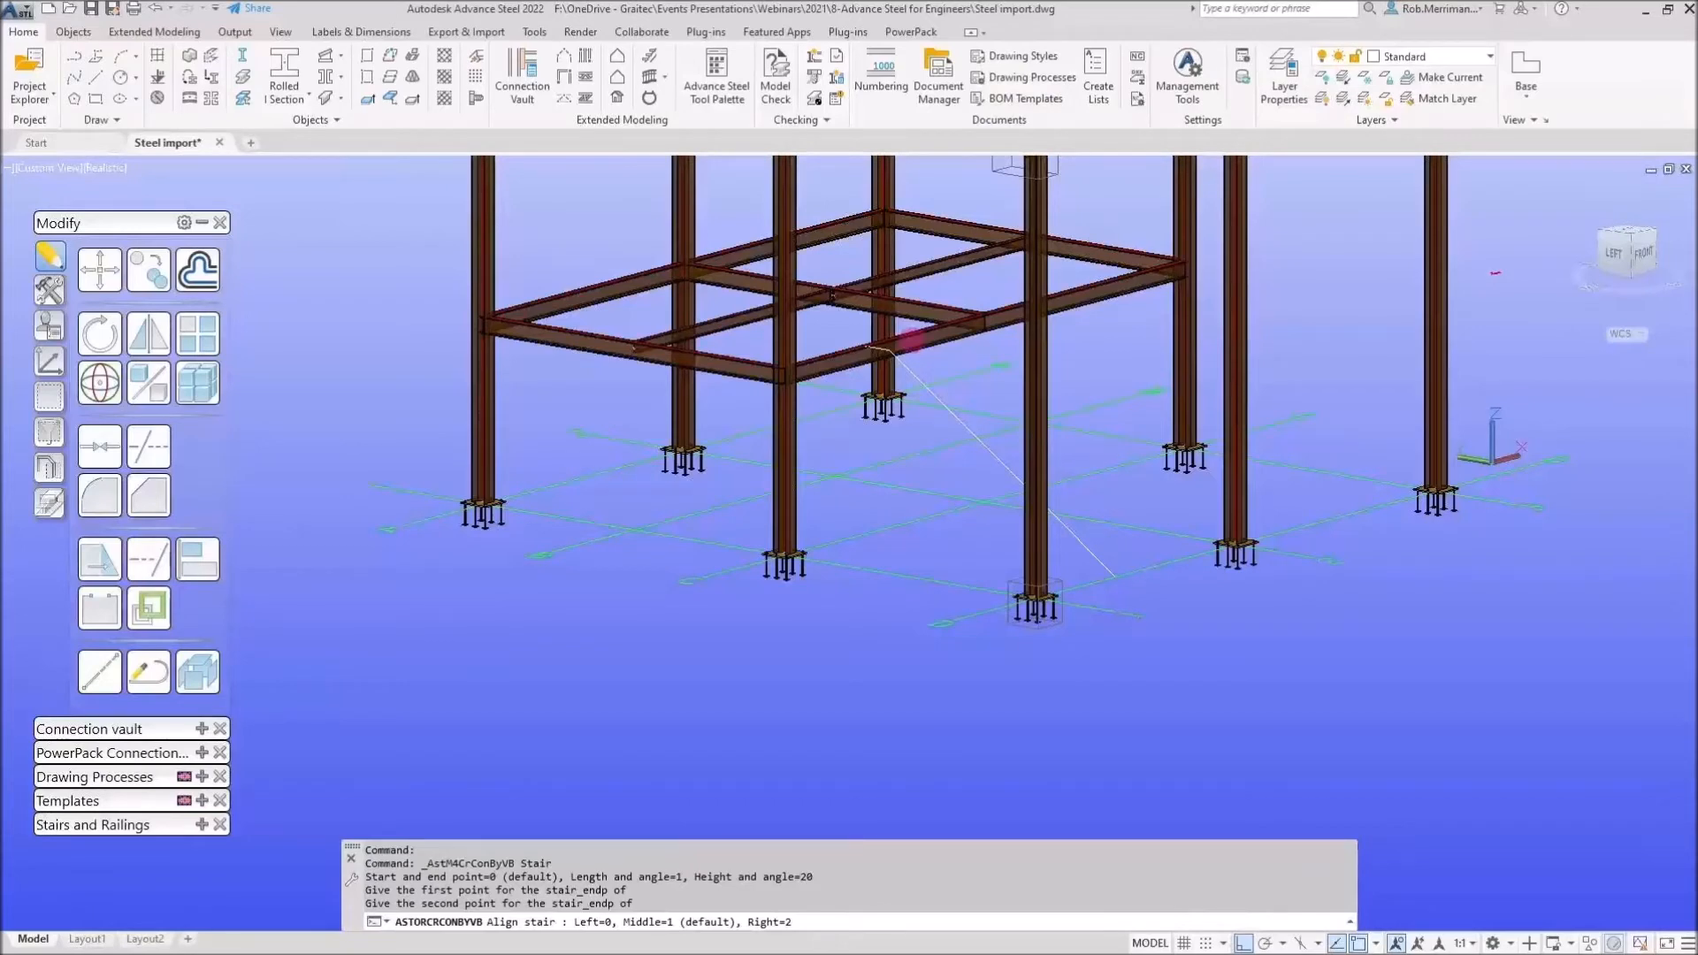
key("Return")
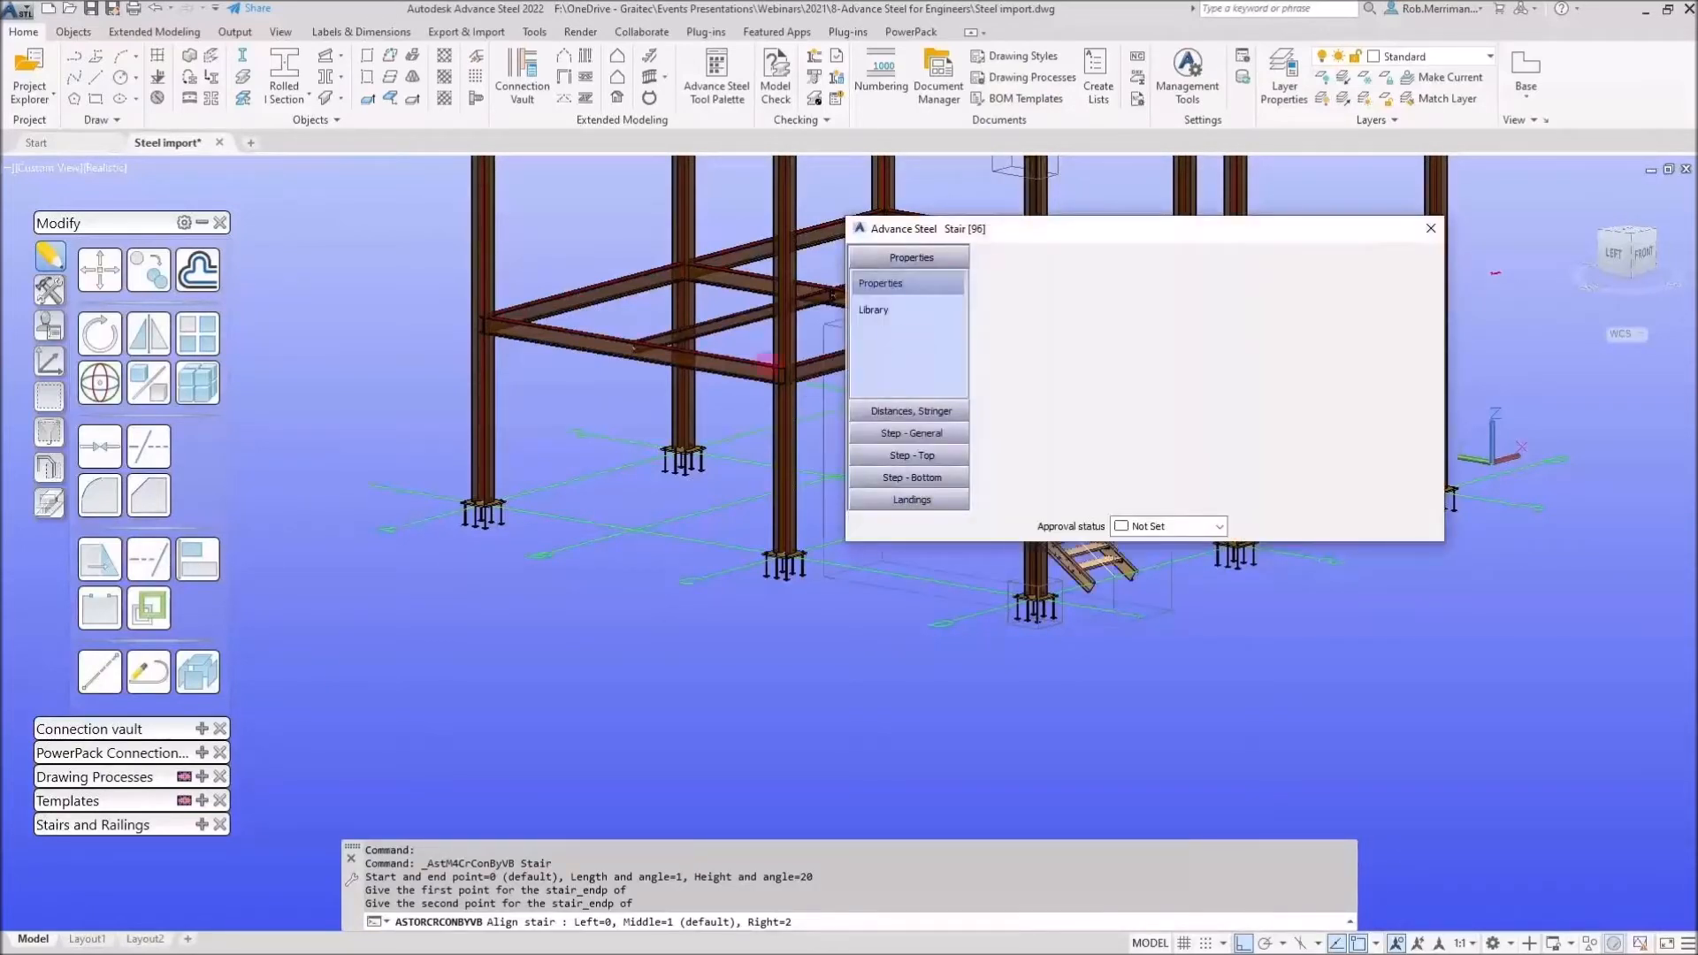
Set the stair's top landing lengths, front and rear, to 500 mm
middle_click_drag(768, 364, 437, 427)
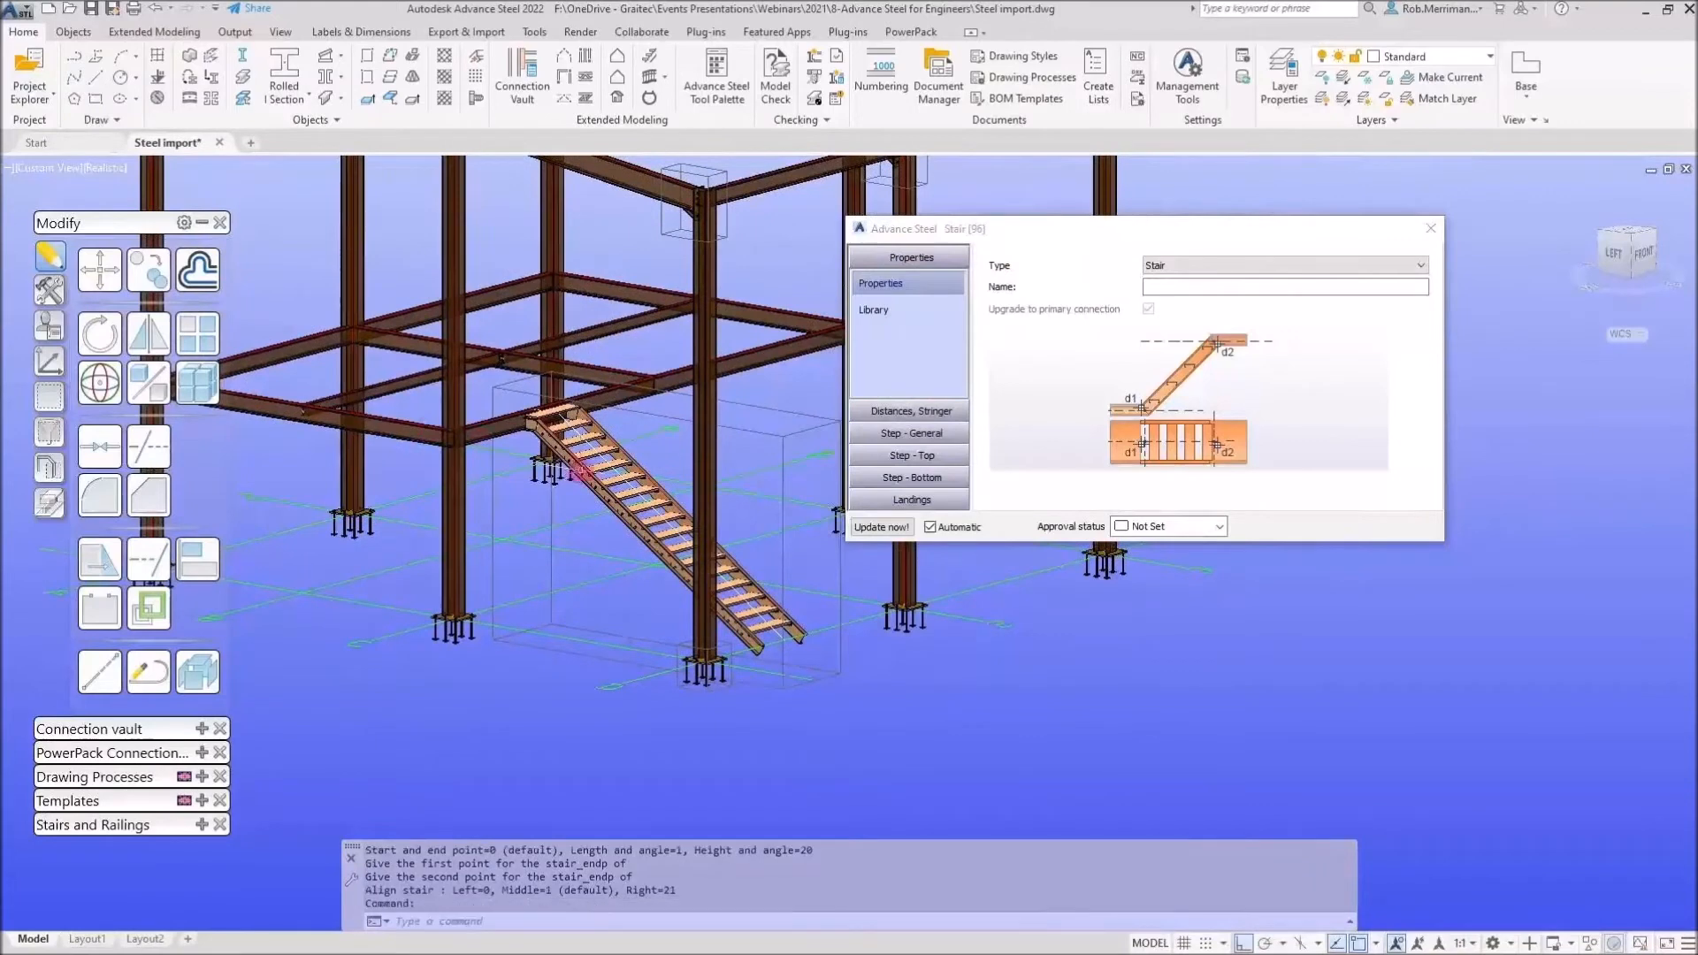
scroll(580, 472, "up", 3)
scroll(630, 477, "up", 3)
mouse_move(624, 483)
middle_mouse_down("shift")
mouse_move(662, 480)
mouse_move(674, 501)
mouse_move(626, 492)
middle_mouse_up("shift")
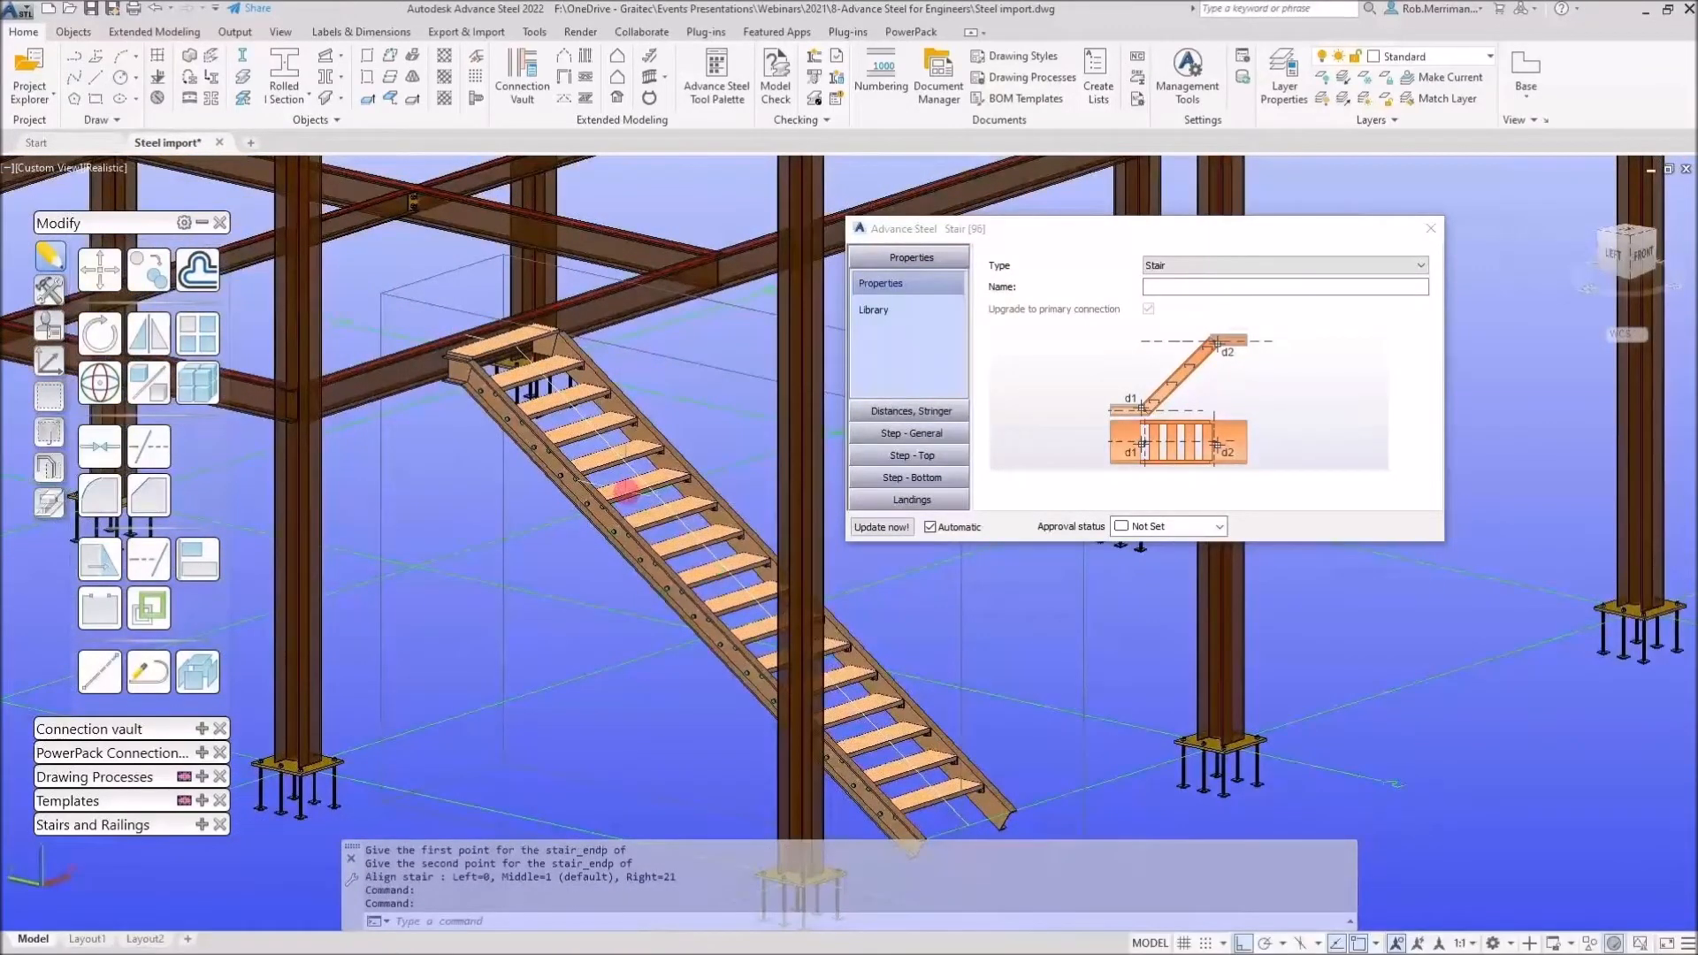
left_click(900, 414)
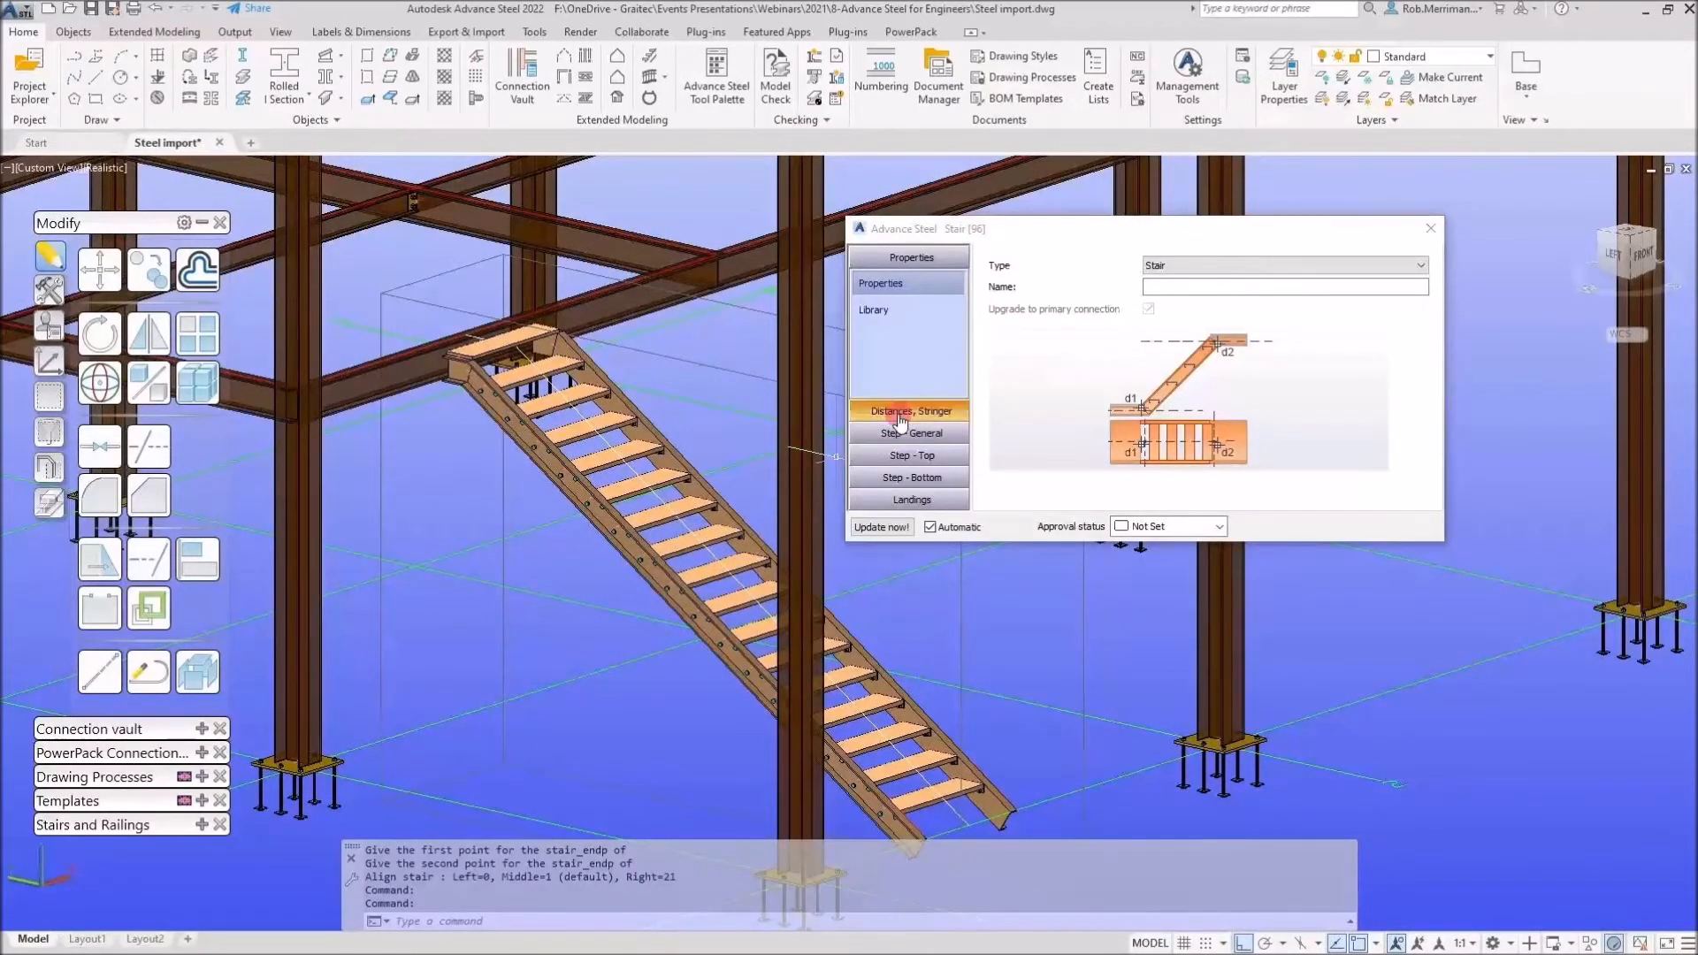
left_click(912, 432)
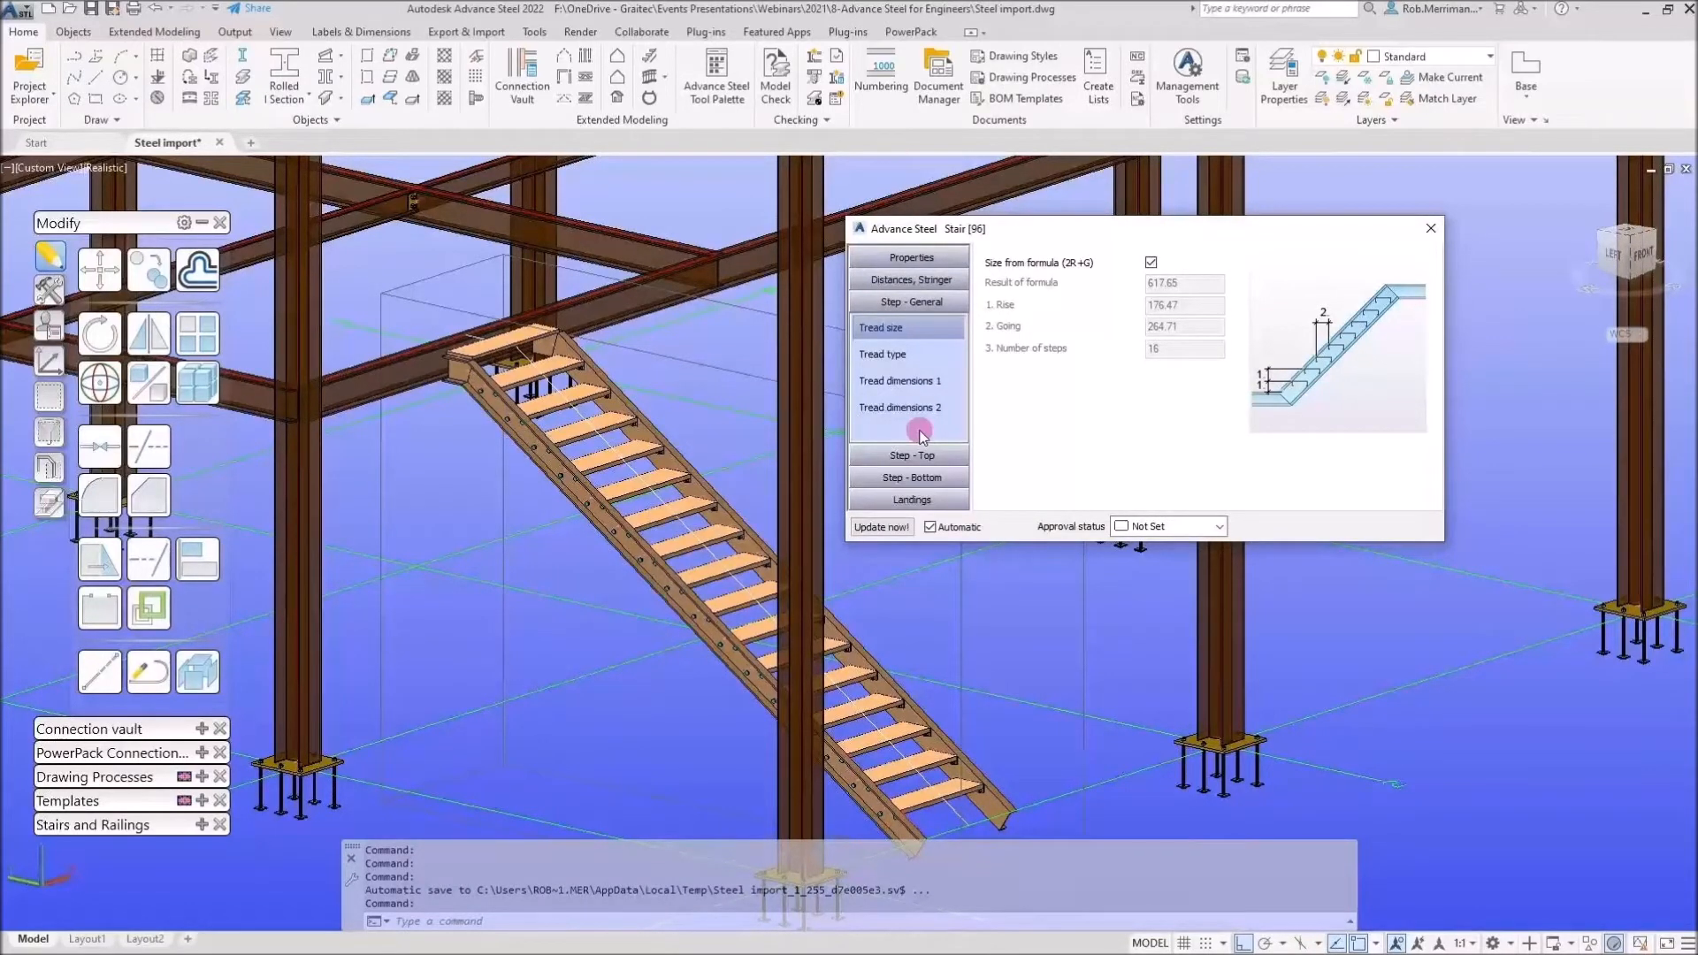
left_click(925, 499)
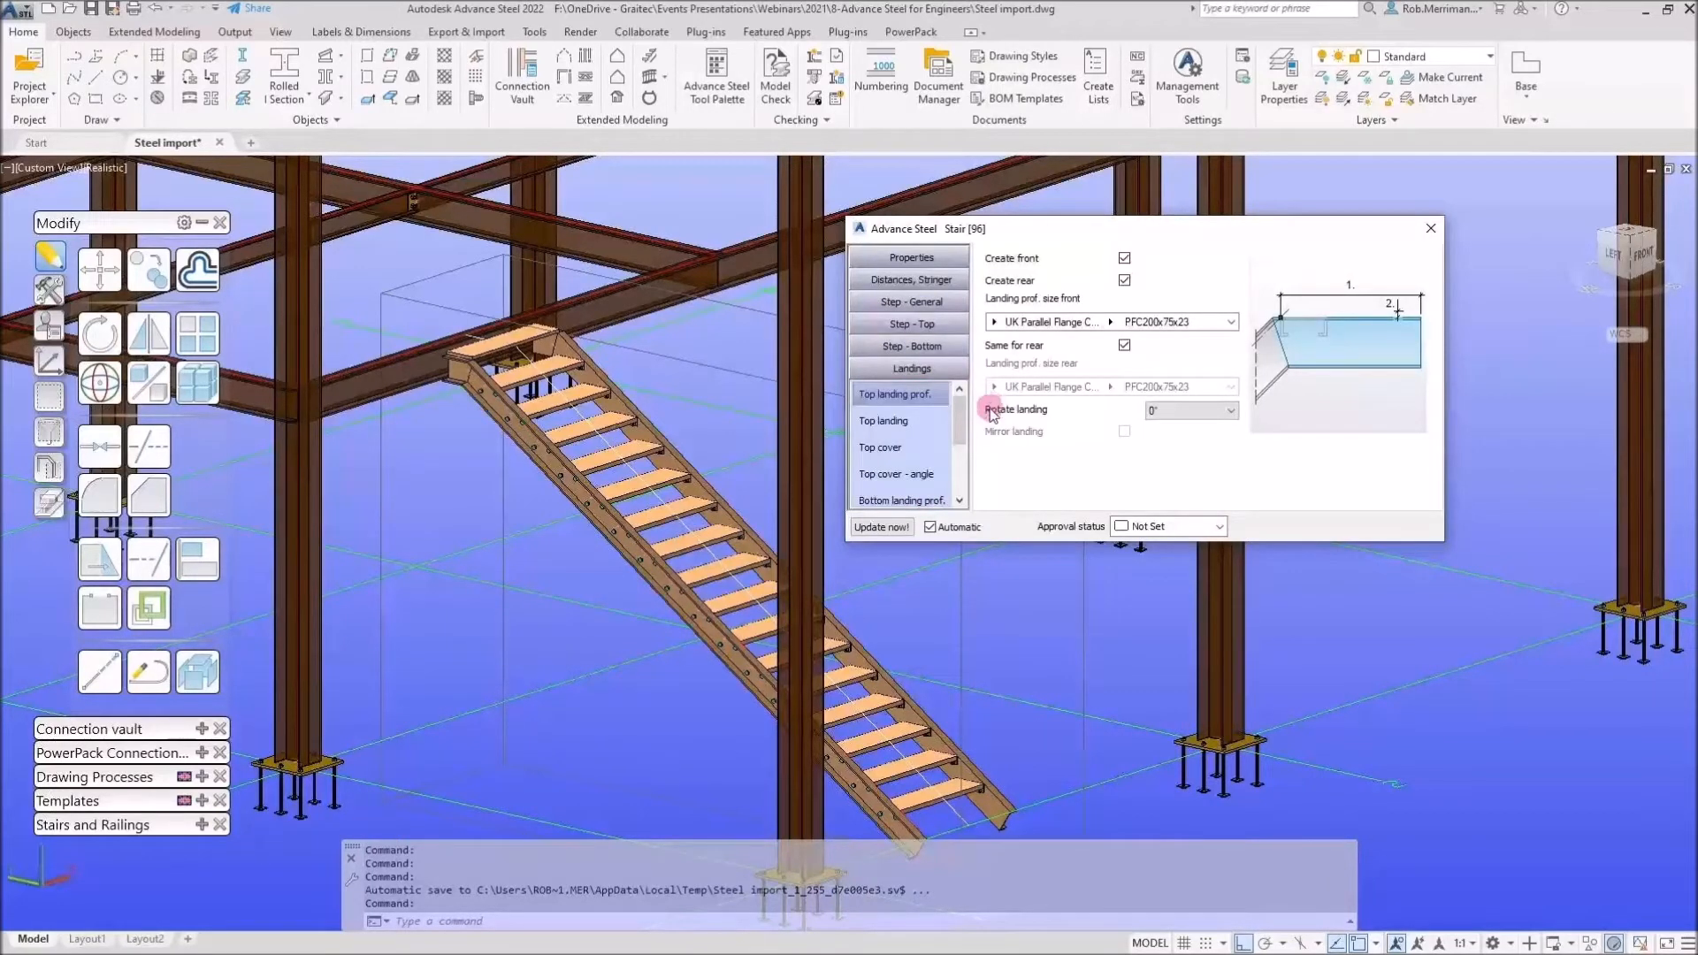
left_click(919, 420)
left_click_drag(1197, 281, 1063, 283)
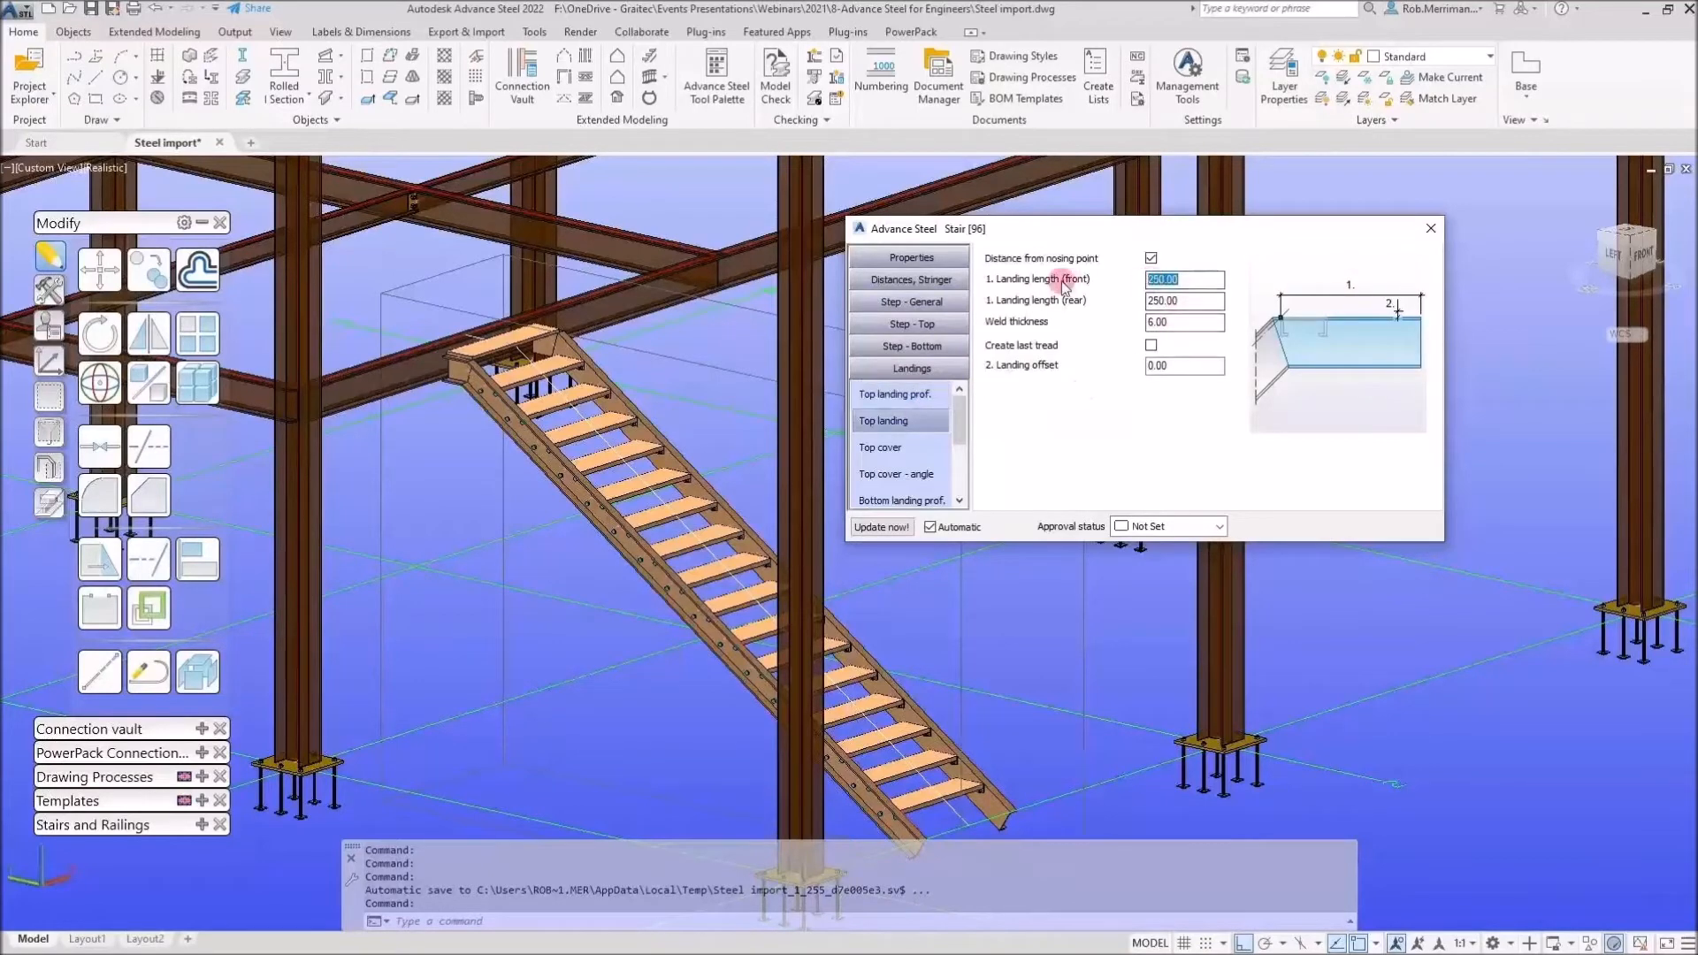
left_click_drag(1207, 301, 1091, 291)
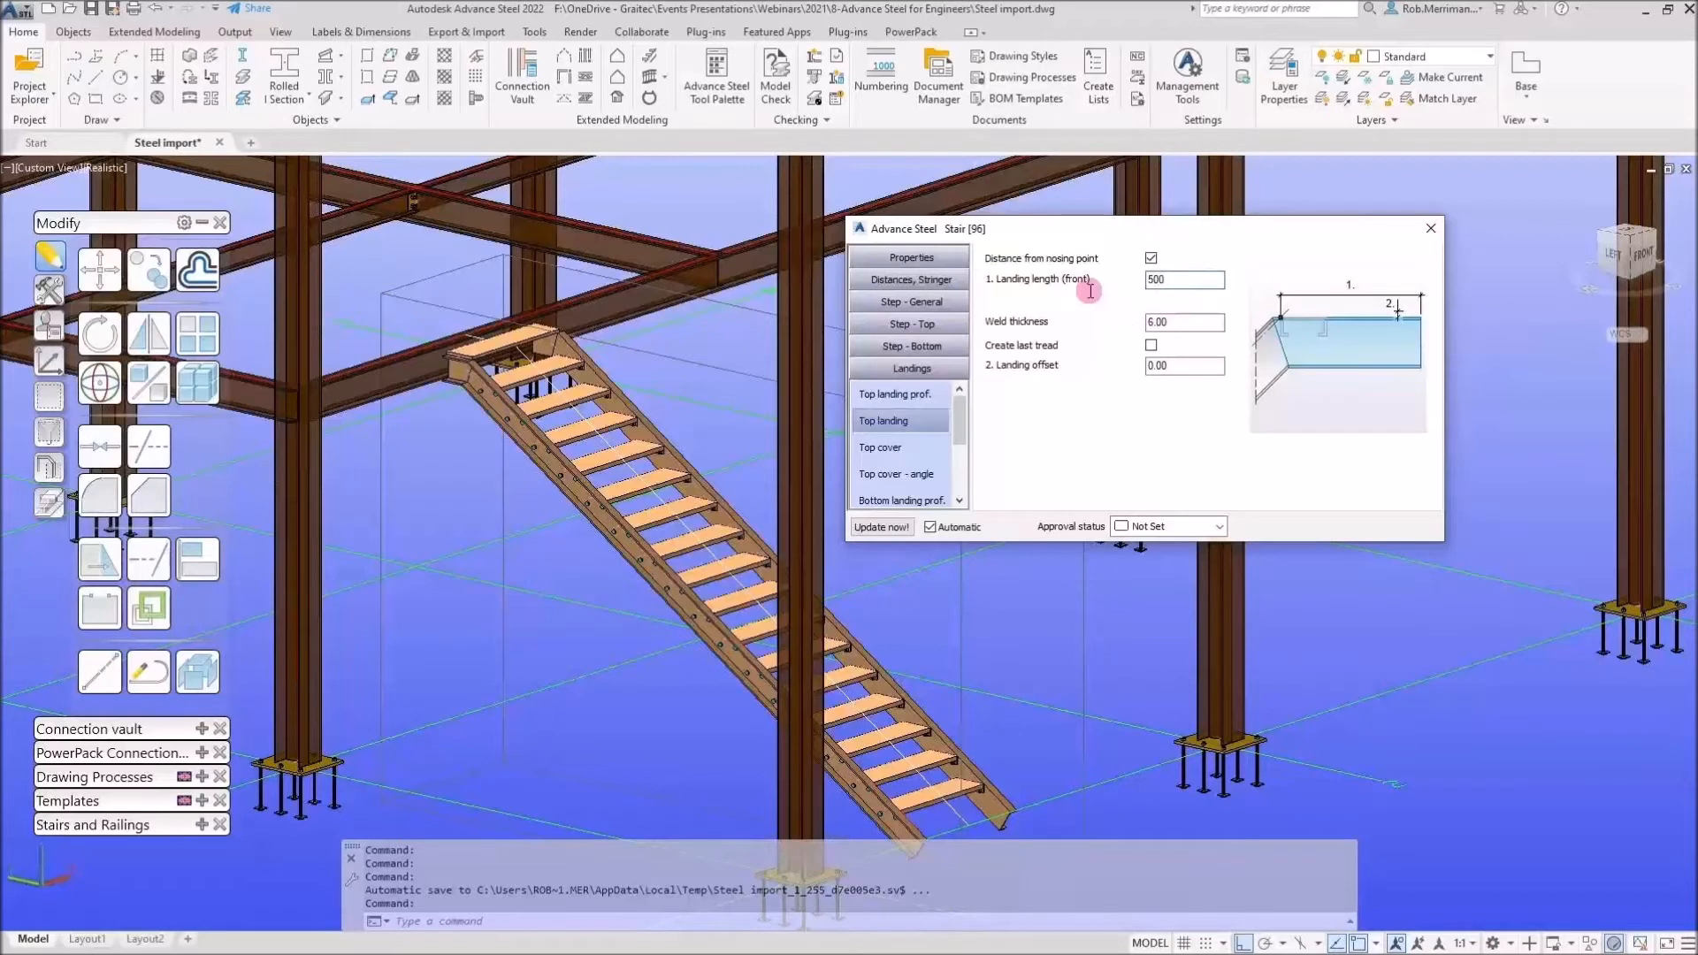
left_click(1178, 287)
key("Tab")
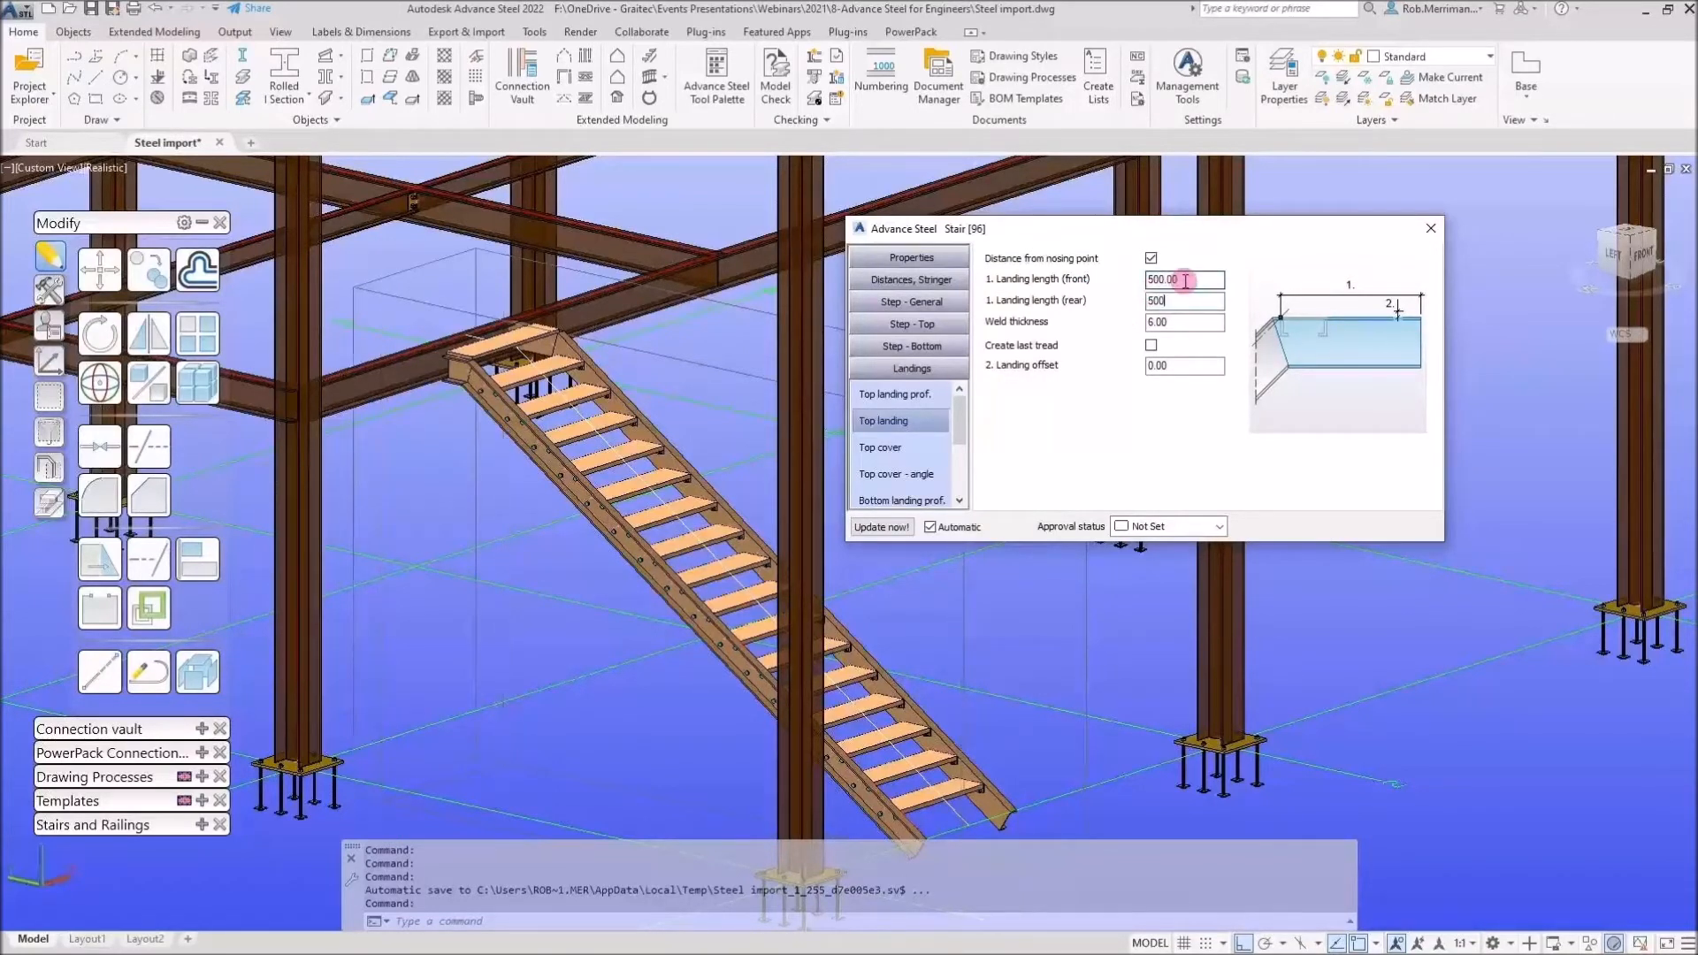
left_click(1185, 281)
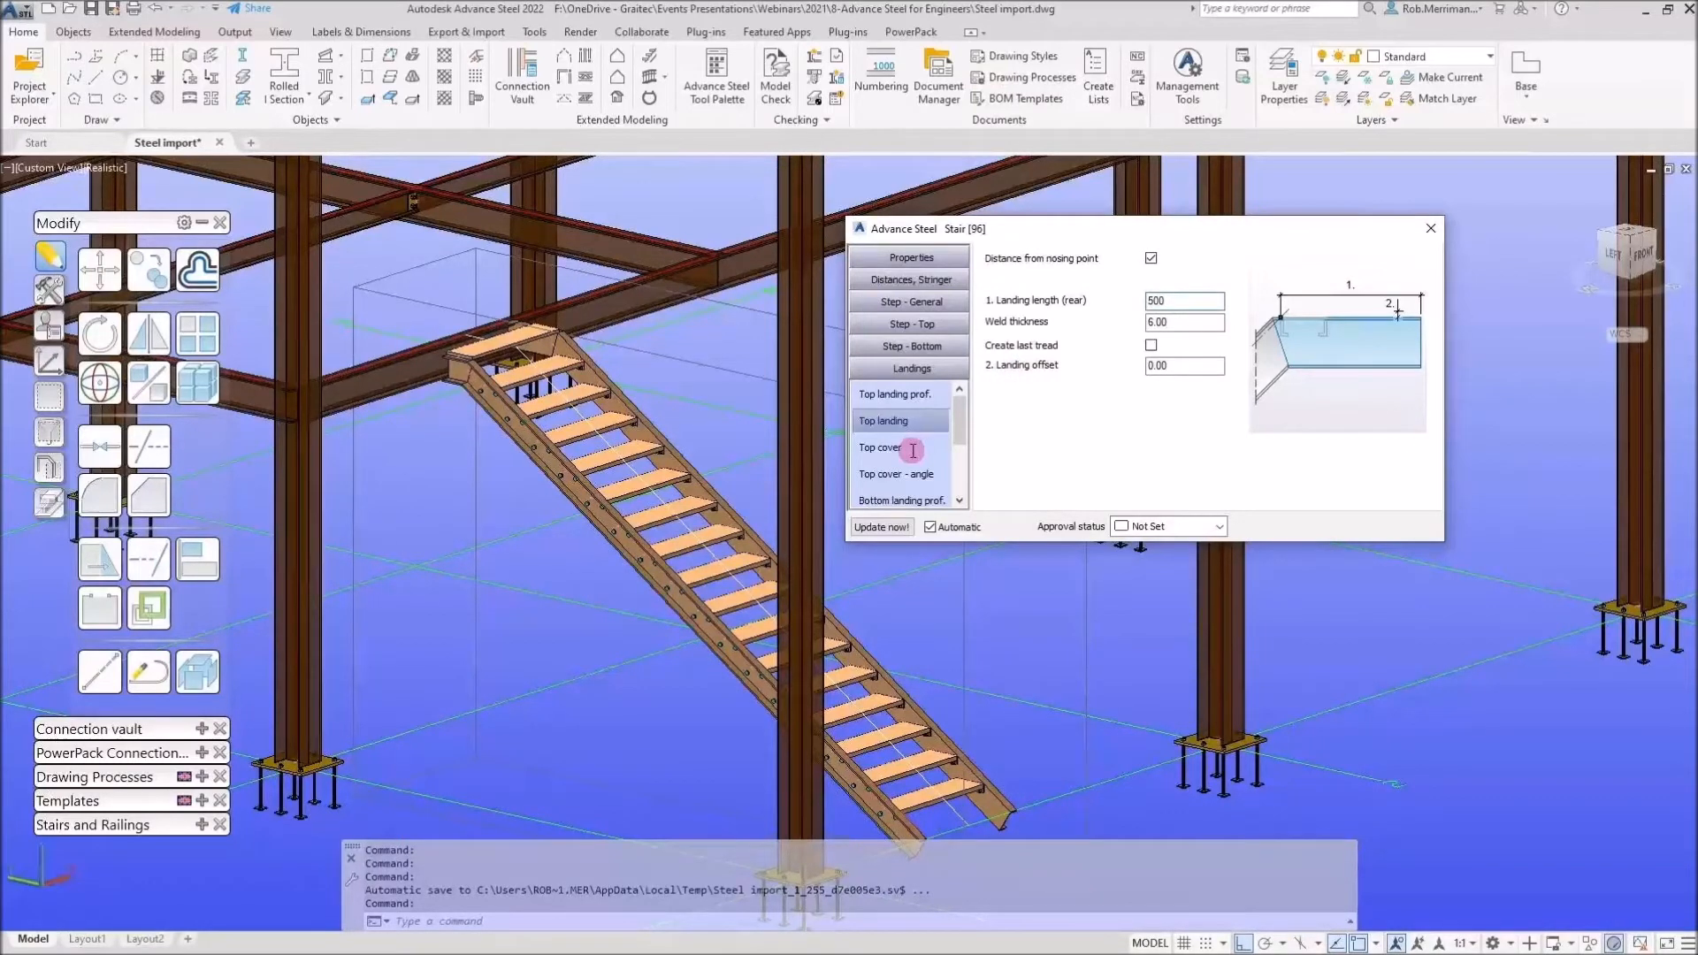
Review the stair's distance, stringer and tread type settings
left_click(936, 303)
left_click(936, 283)
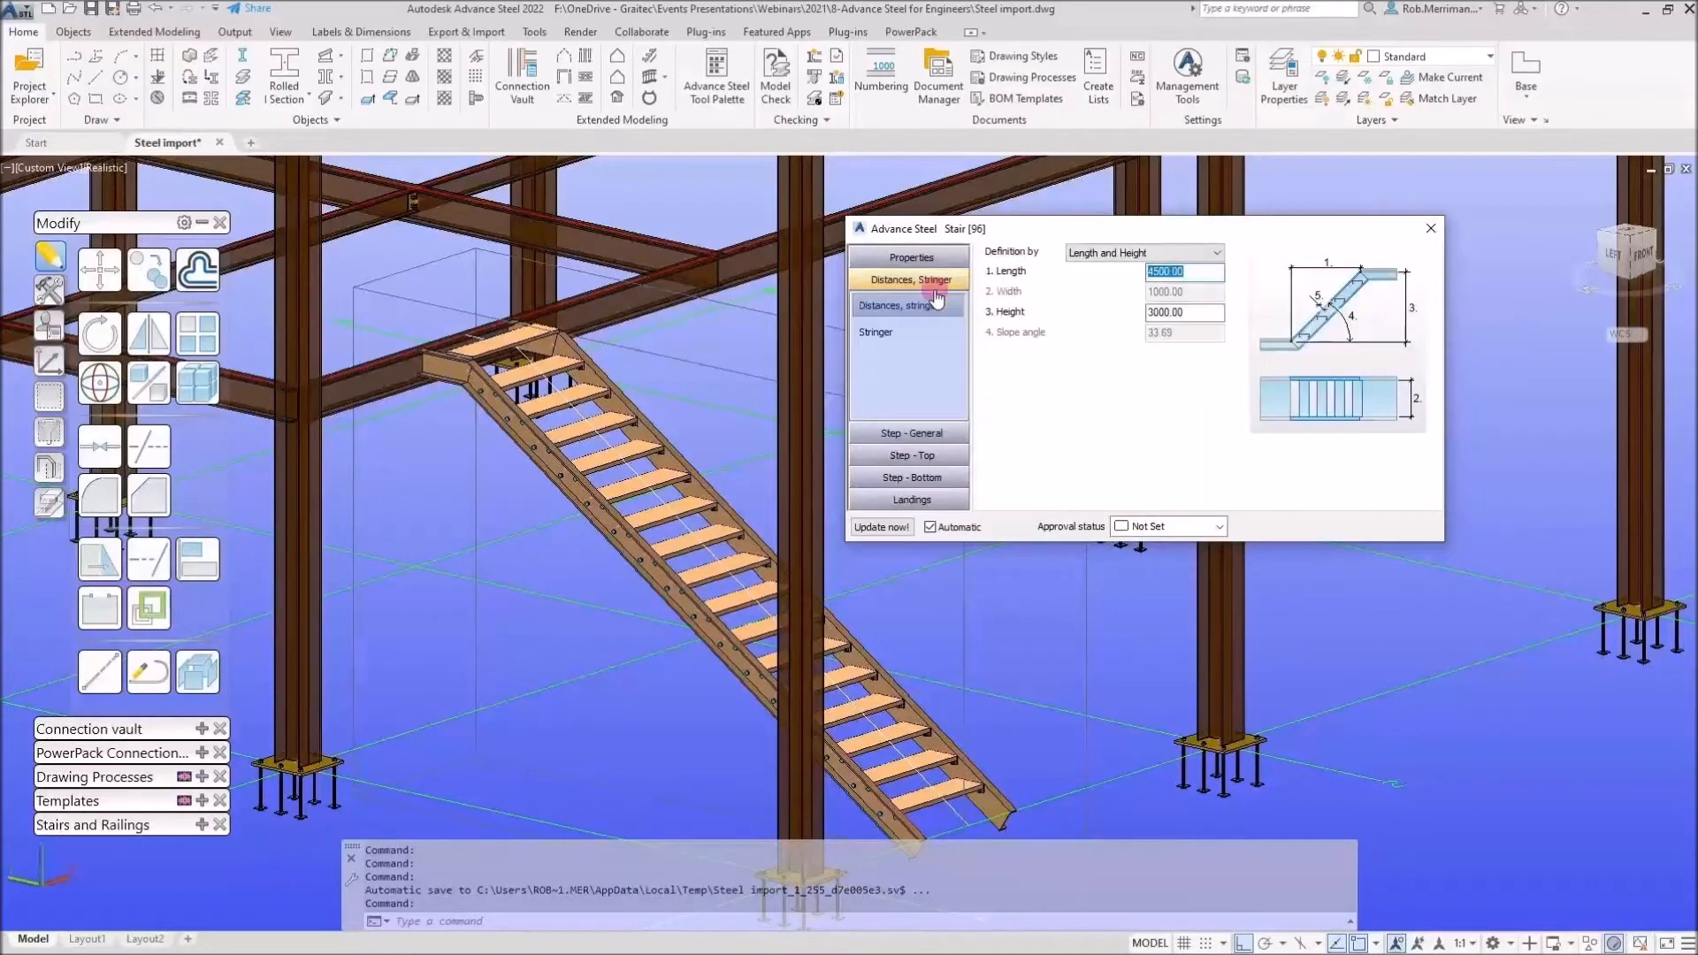
left_click(912, 433)
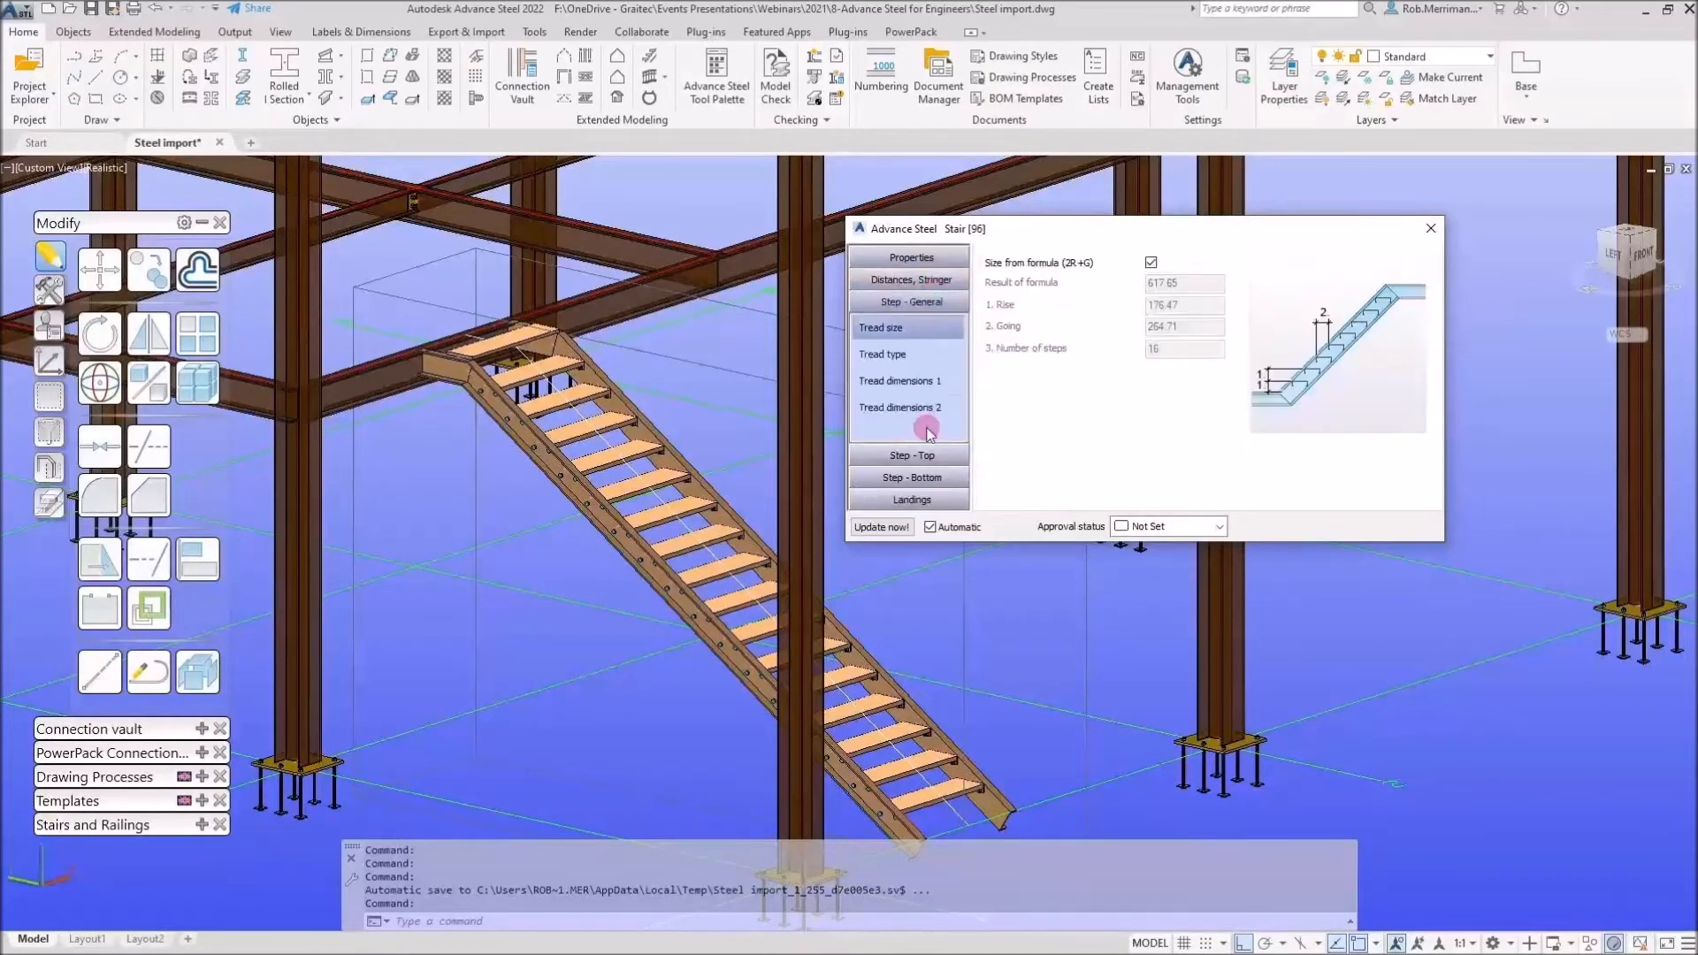
left_click(911, 355)
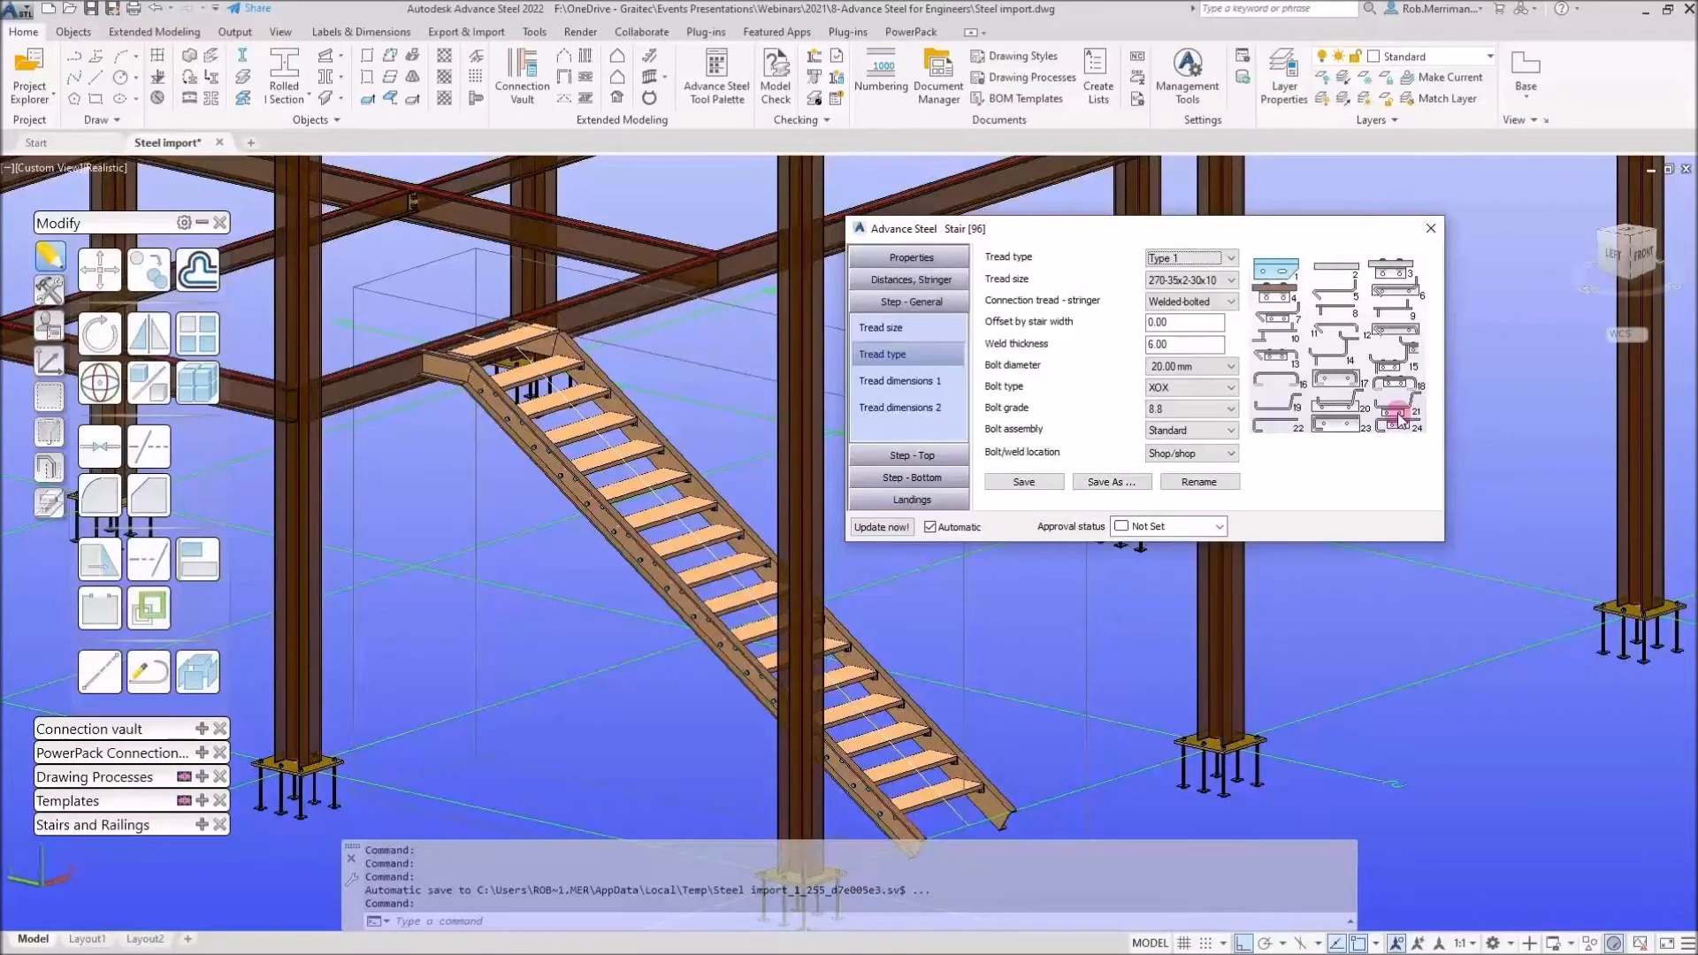
Close the stair dialog and create a railing along the upper floor's edge beam between two picked points, declining a nosing point
left_click(1432, 230)
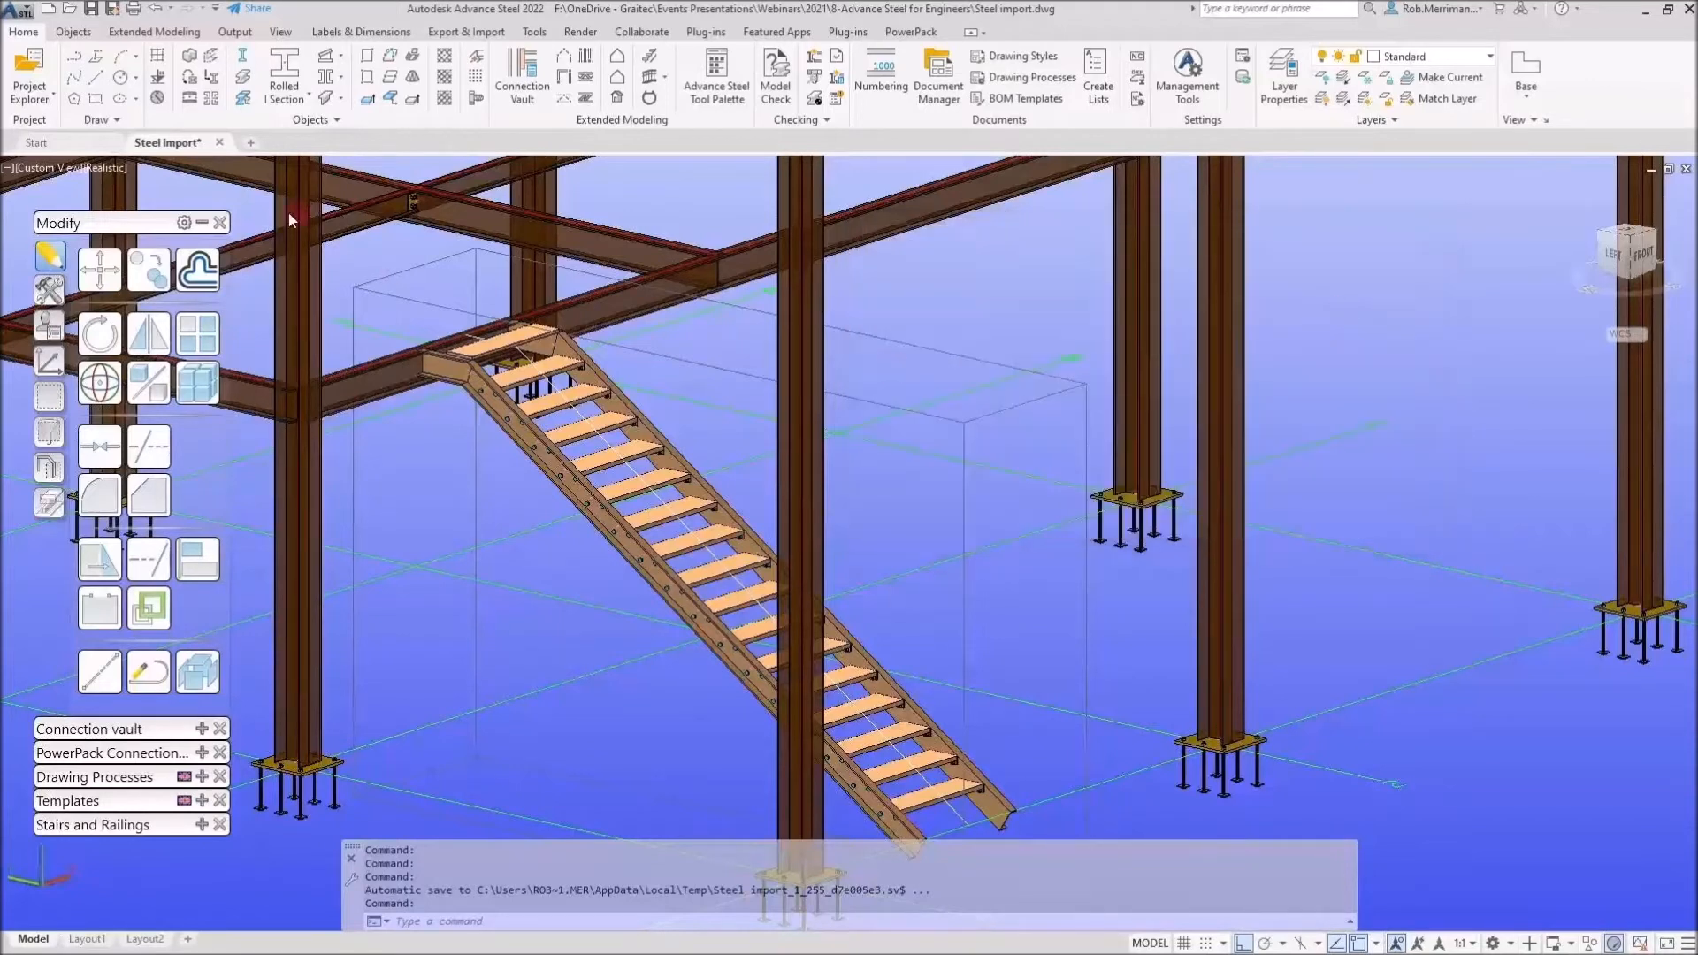
left_click(200, 223)
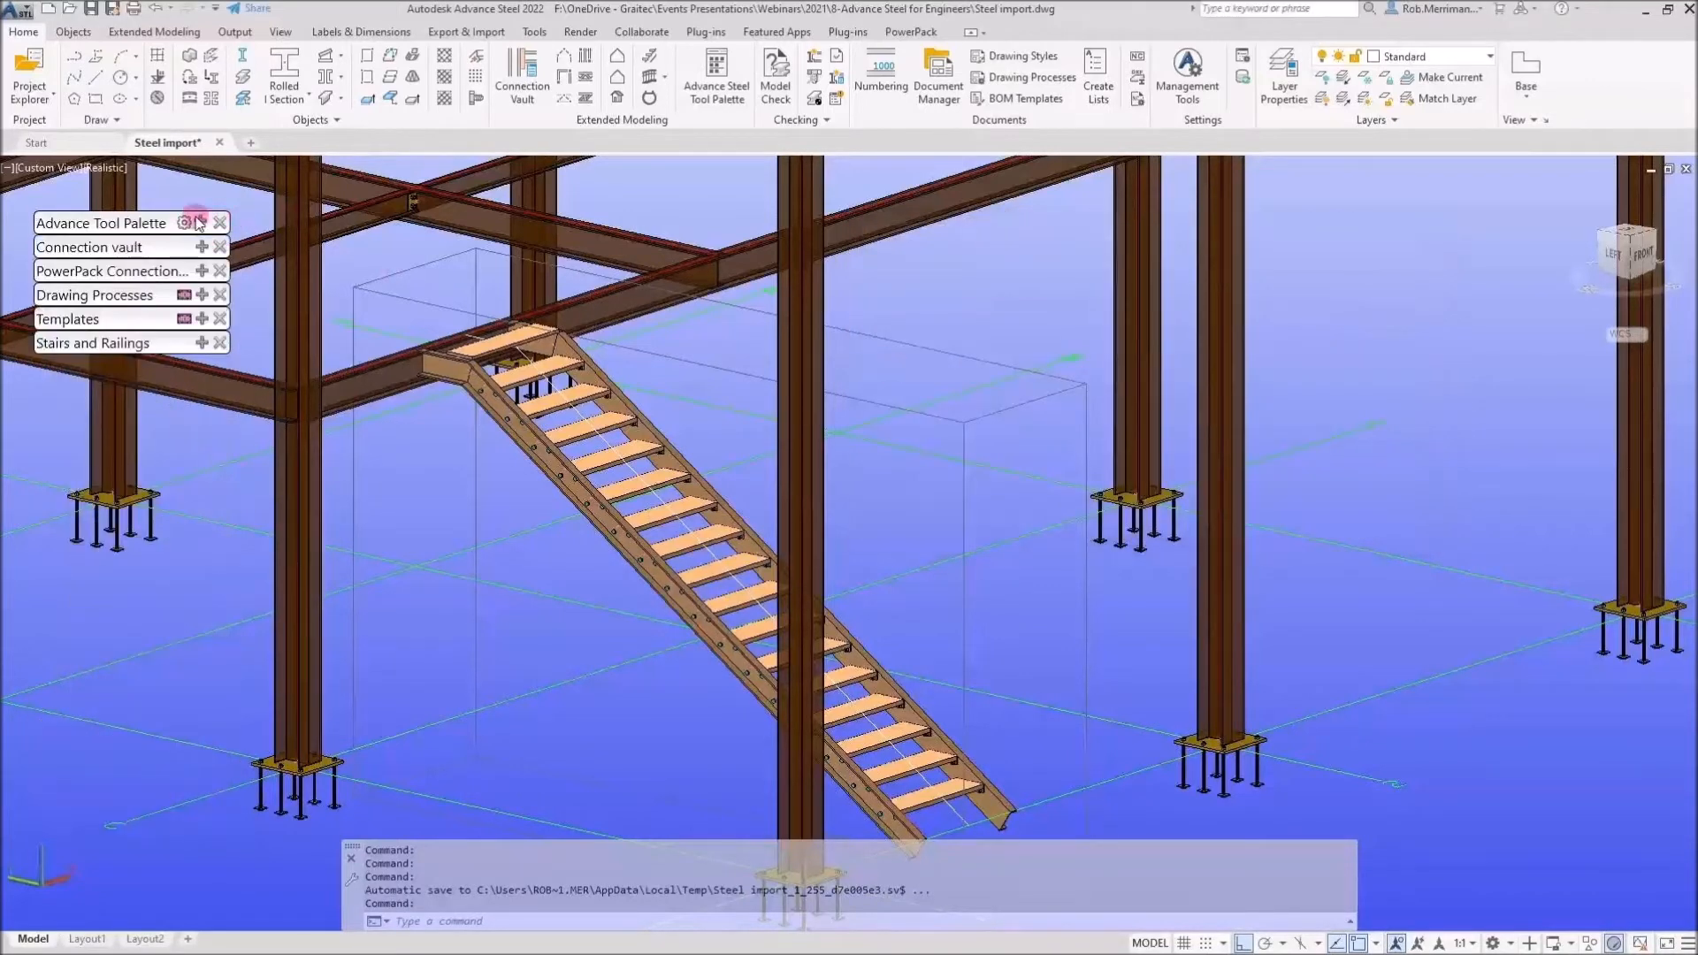
left_click(1041, 738)
scroll(1017, 750, "down", 3)
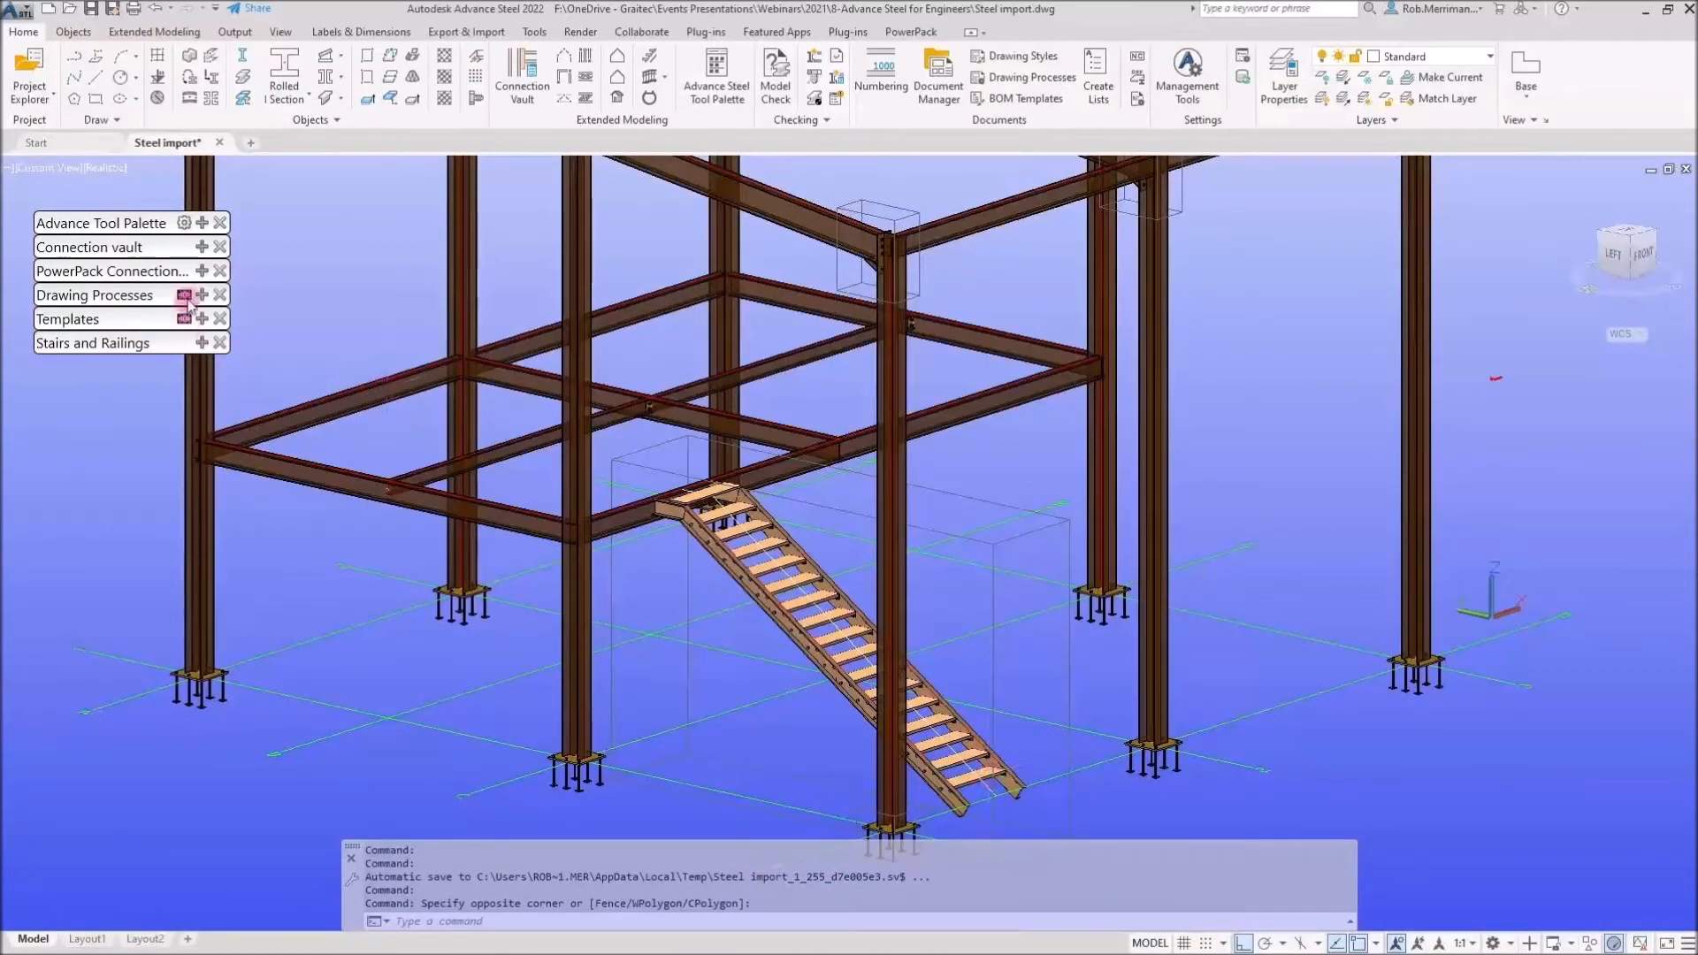
left_click(650, 79)
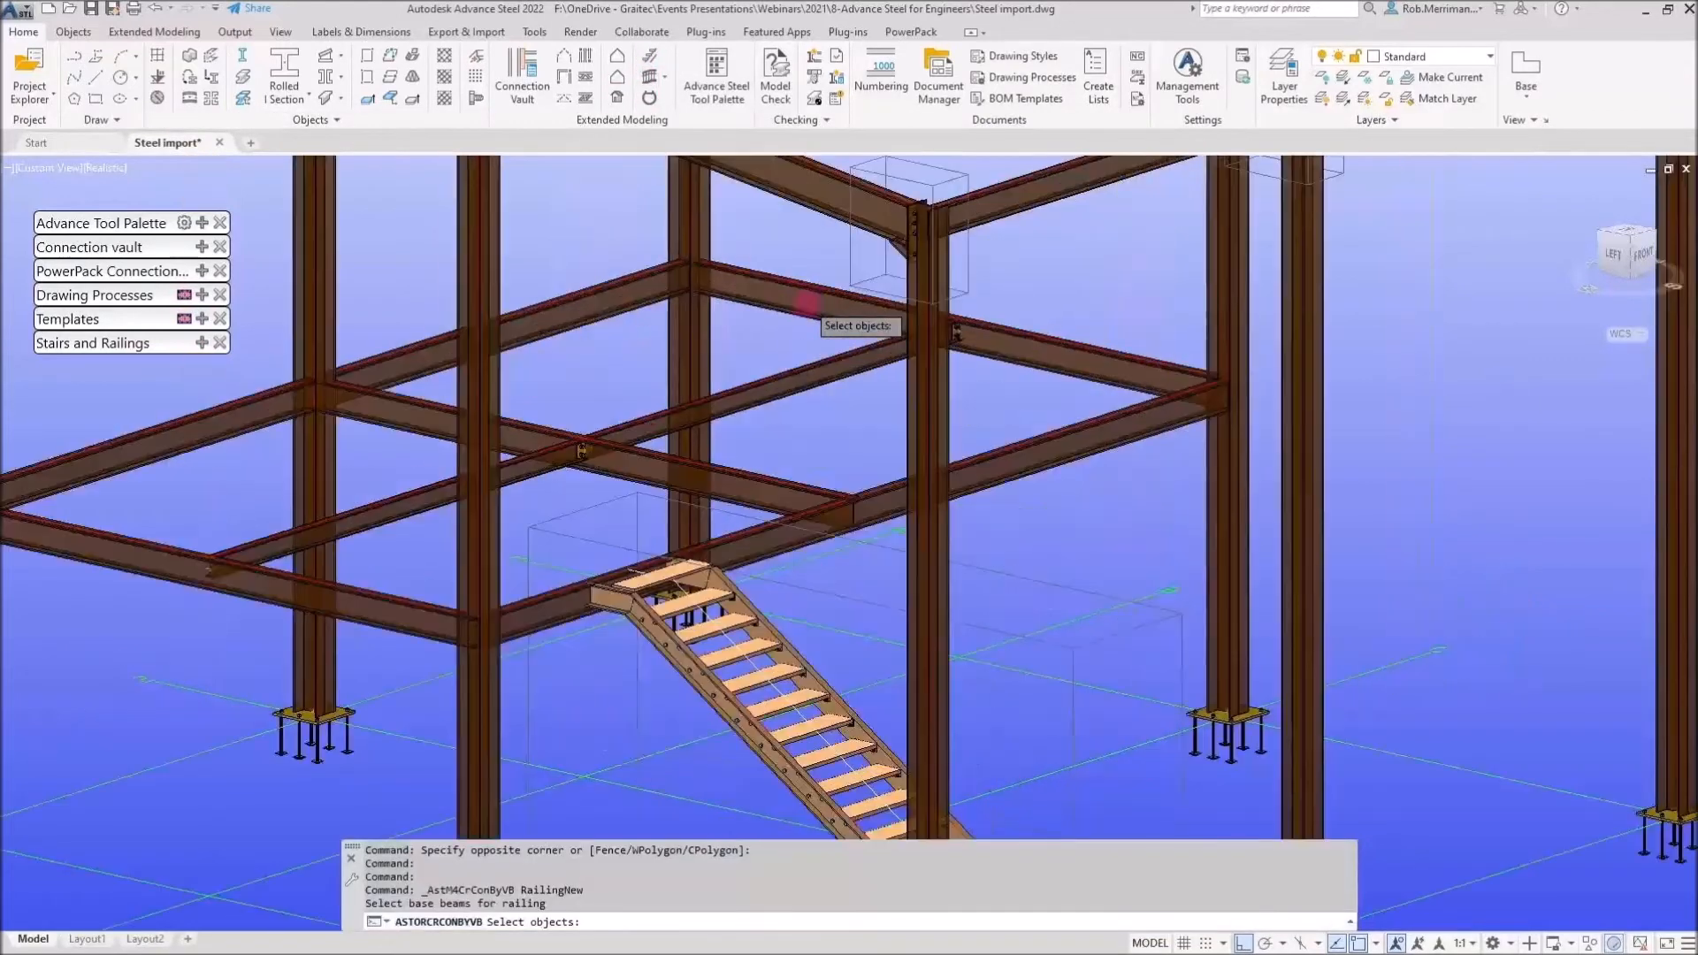
left_click(768, 263)
key("Return")
left_click(743, 265)
left_click(1136, 363)
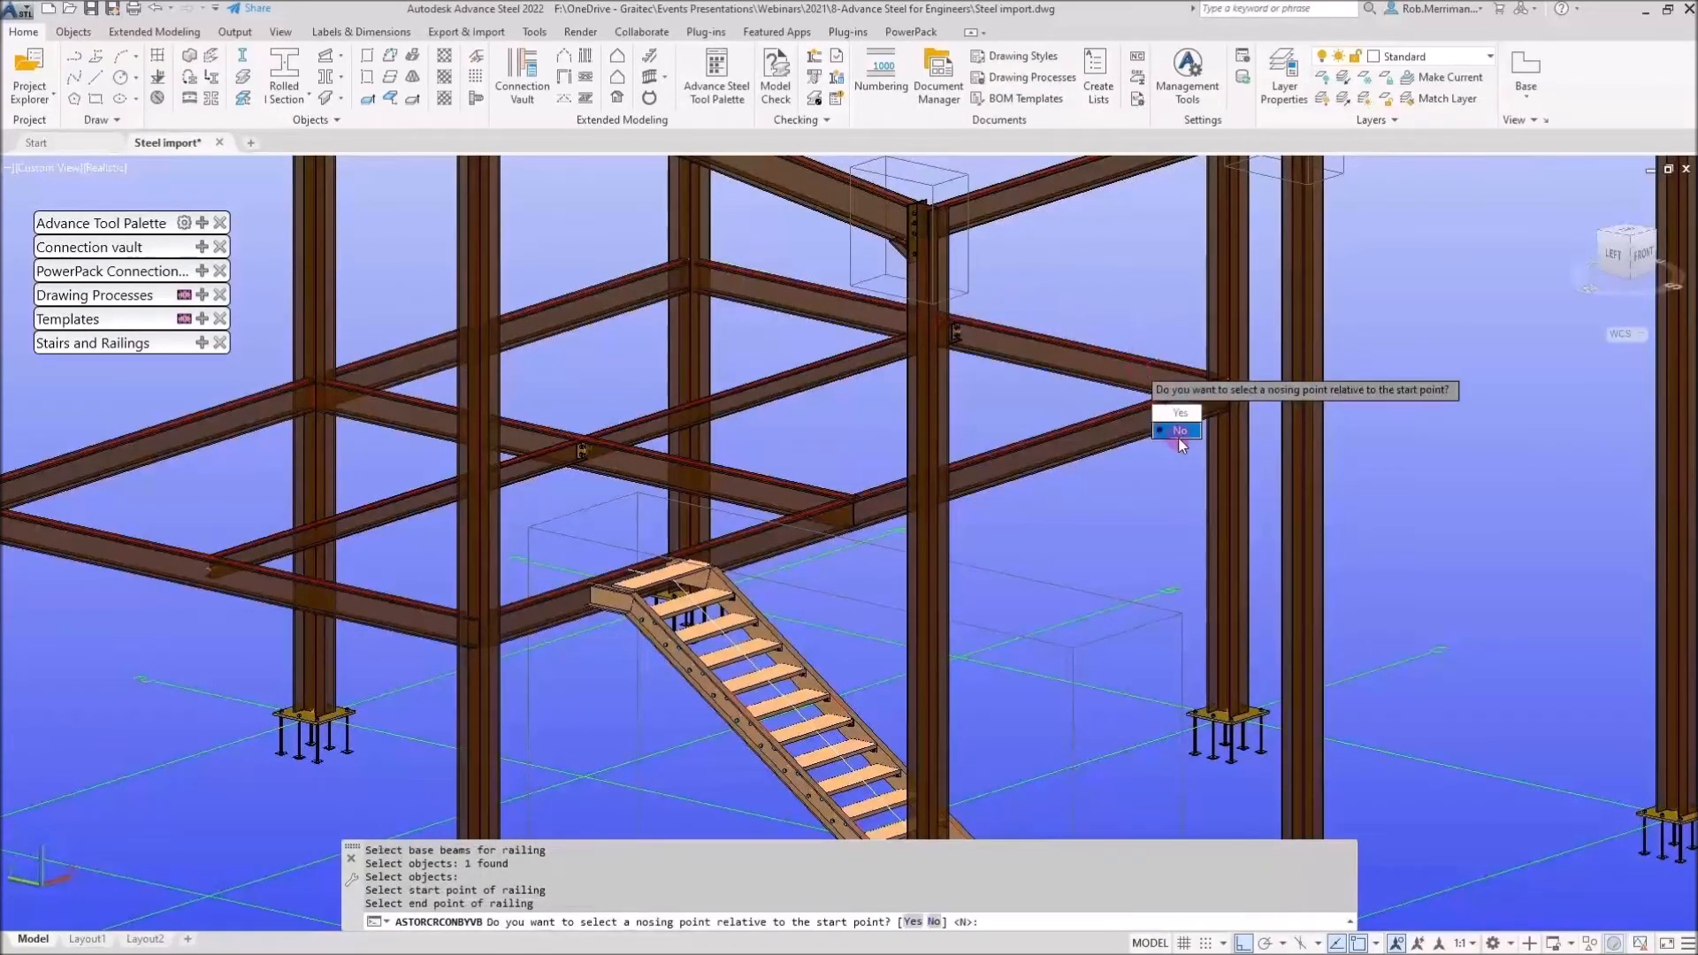
left_click(1179, 433)
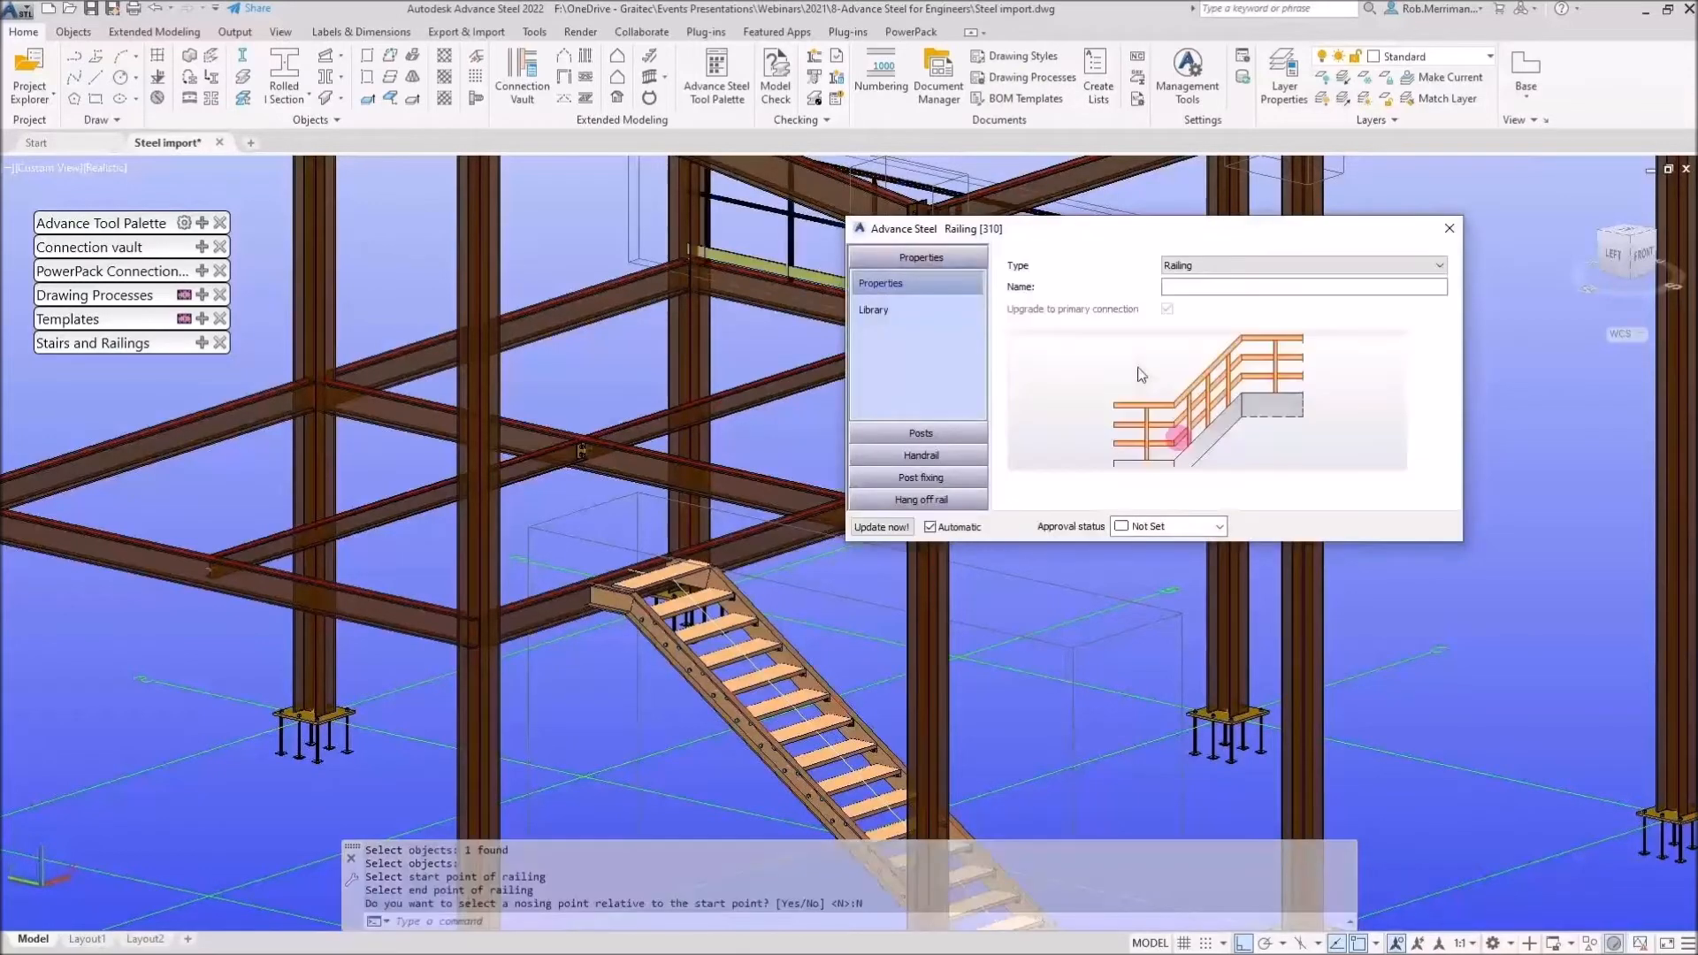
Review the new railing's properties and posts settings, then close the railing dialog
middle_click_drag(694, 389, 400, 473)
middle_click_drag(614, 405, 645, 398, "shift")
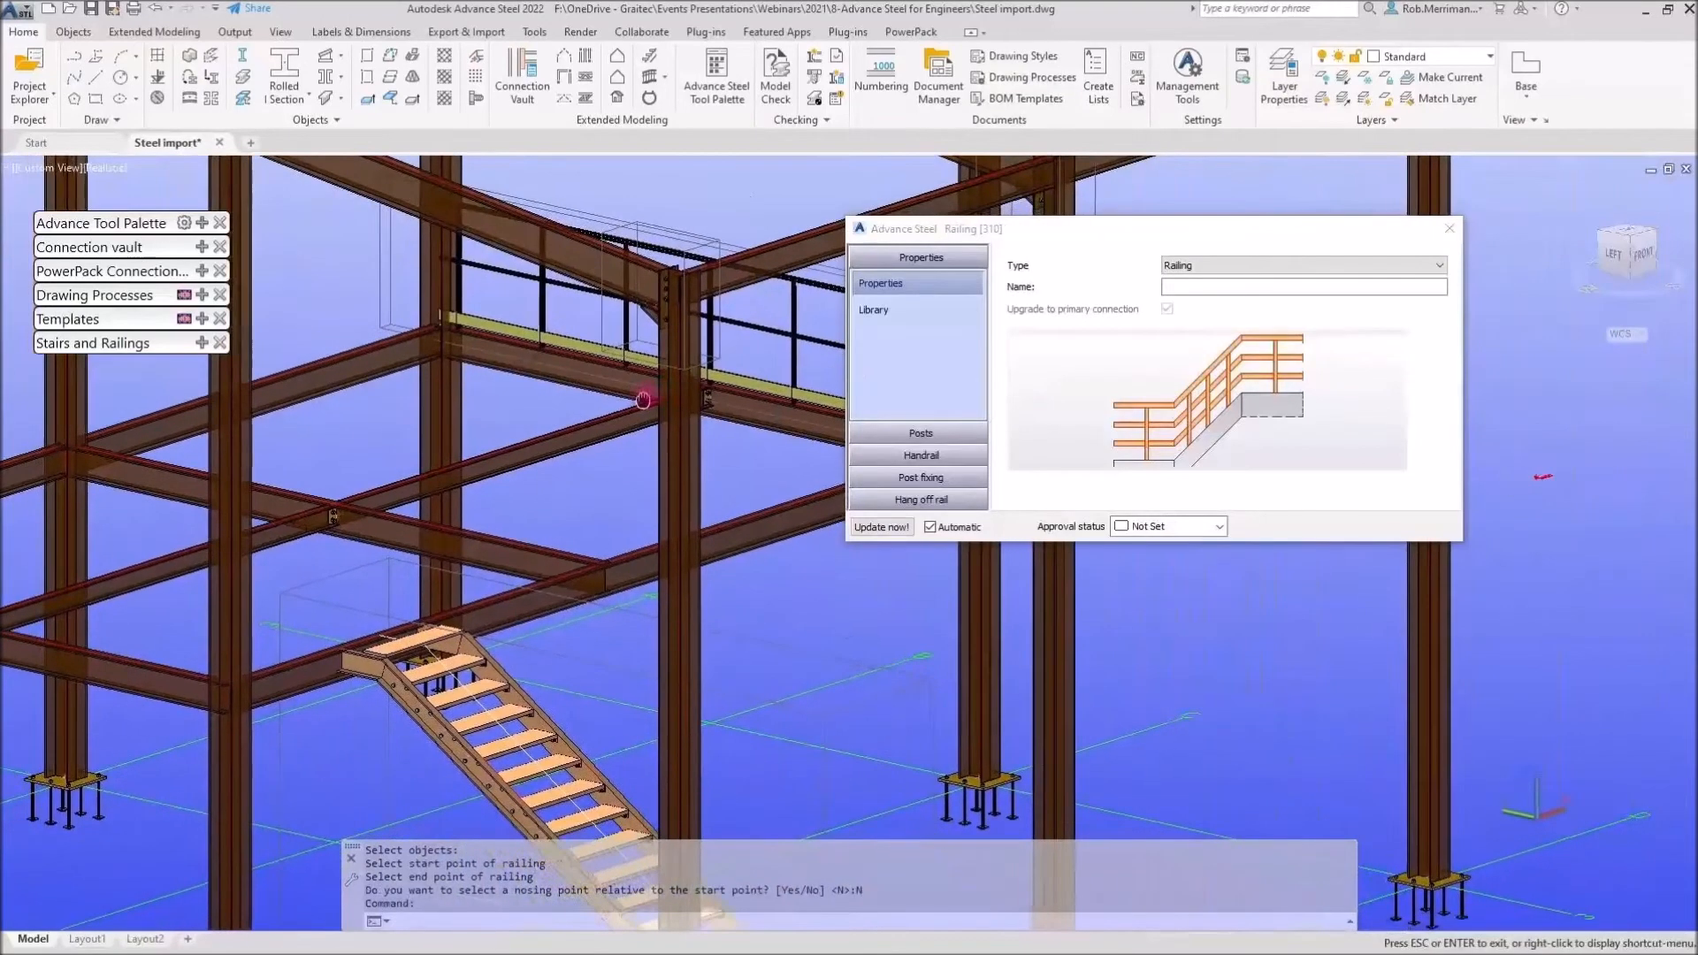
middle_click_drag(512, 403, 583, 389, "shift")
left_click(921, 445)
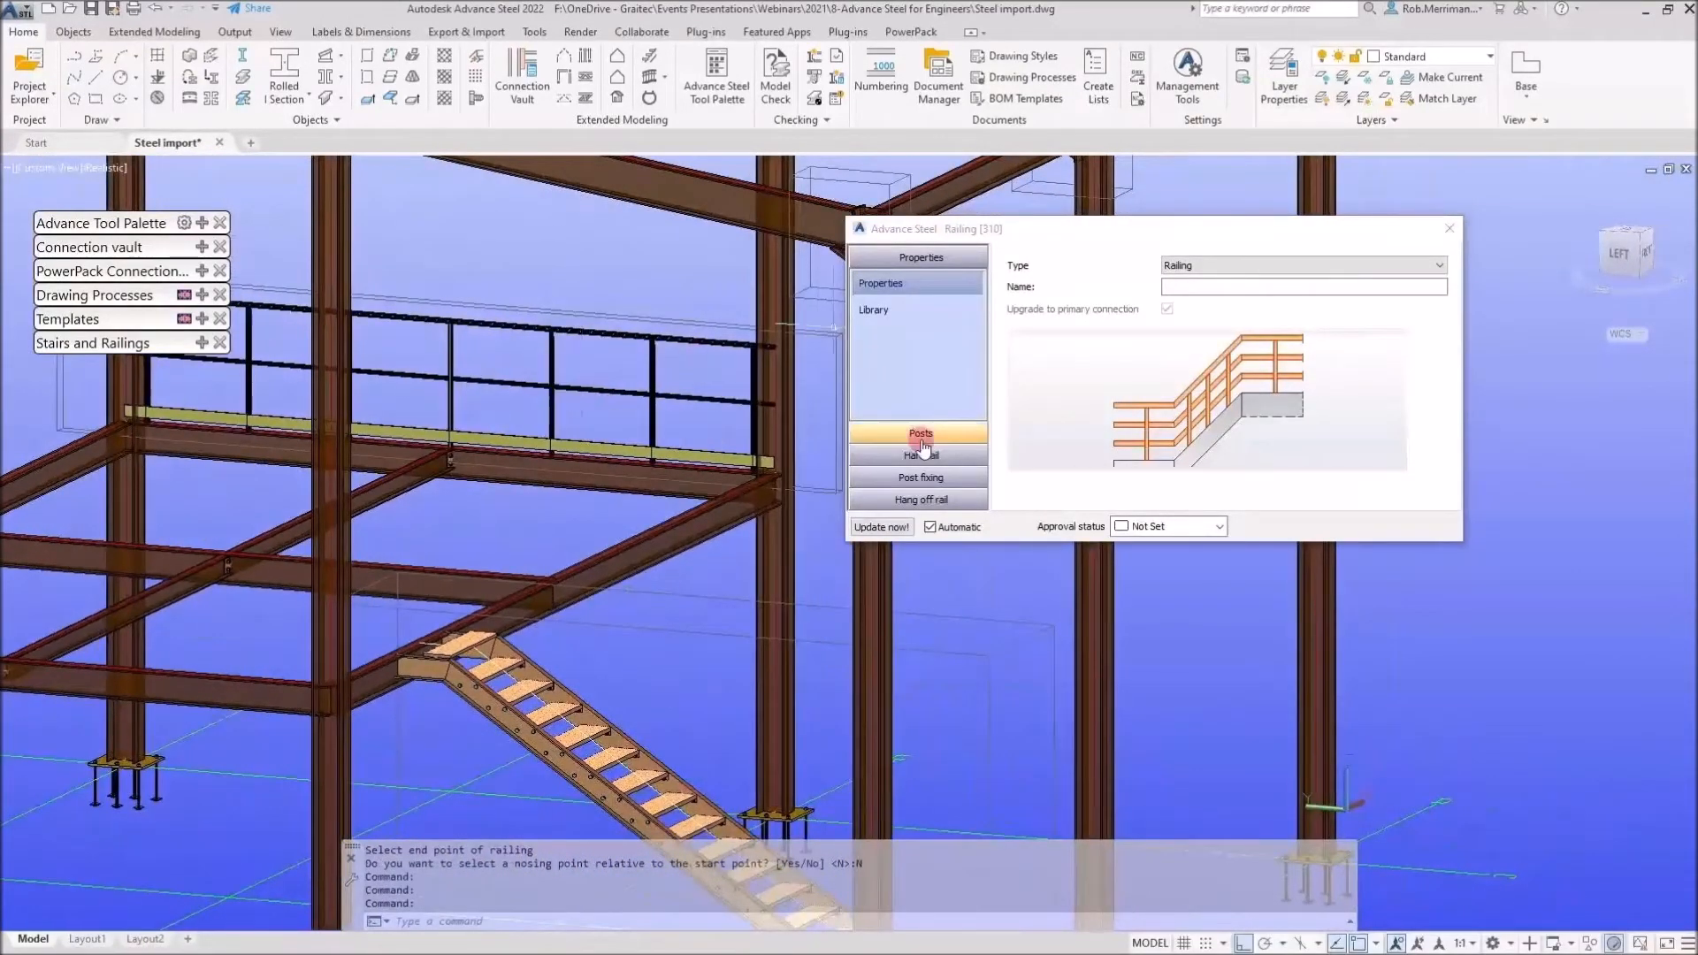
left_click(634, 370)
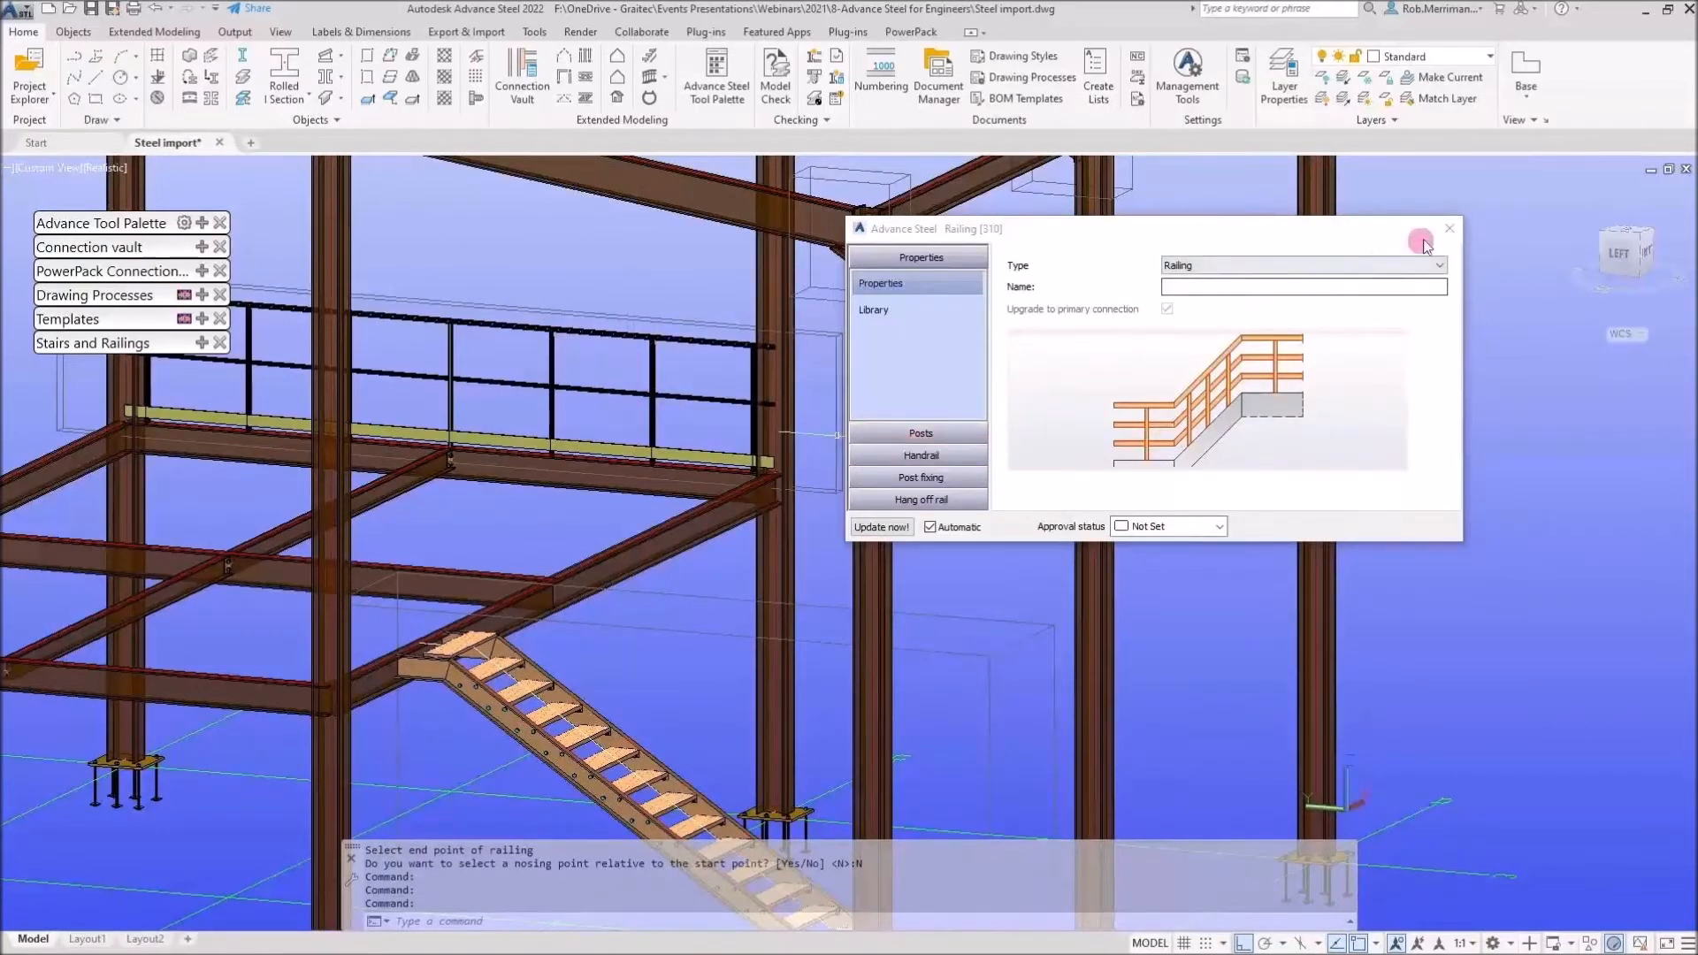
left_click(1449, 229)
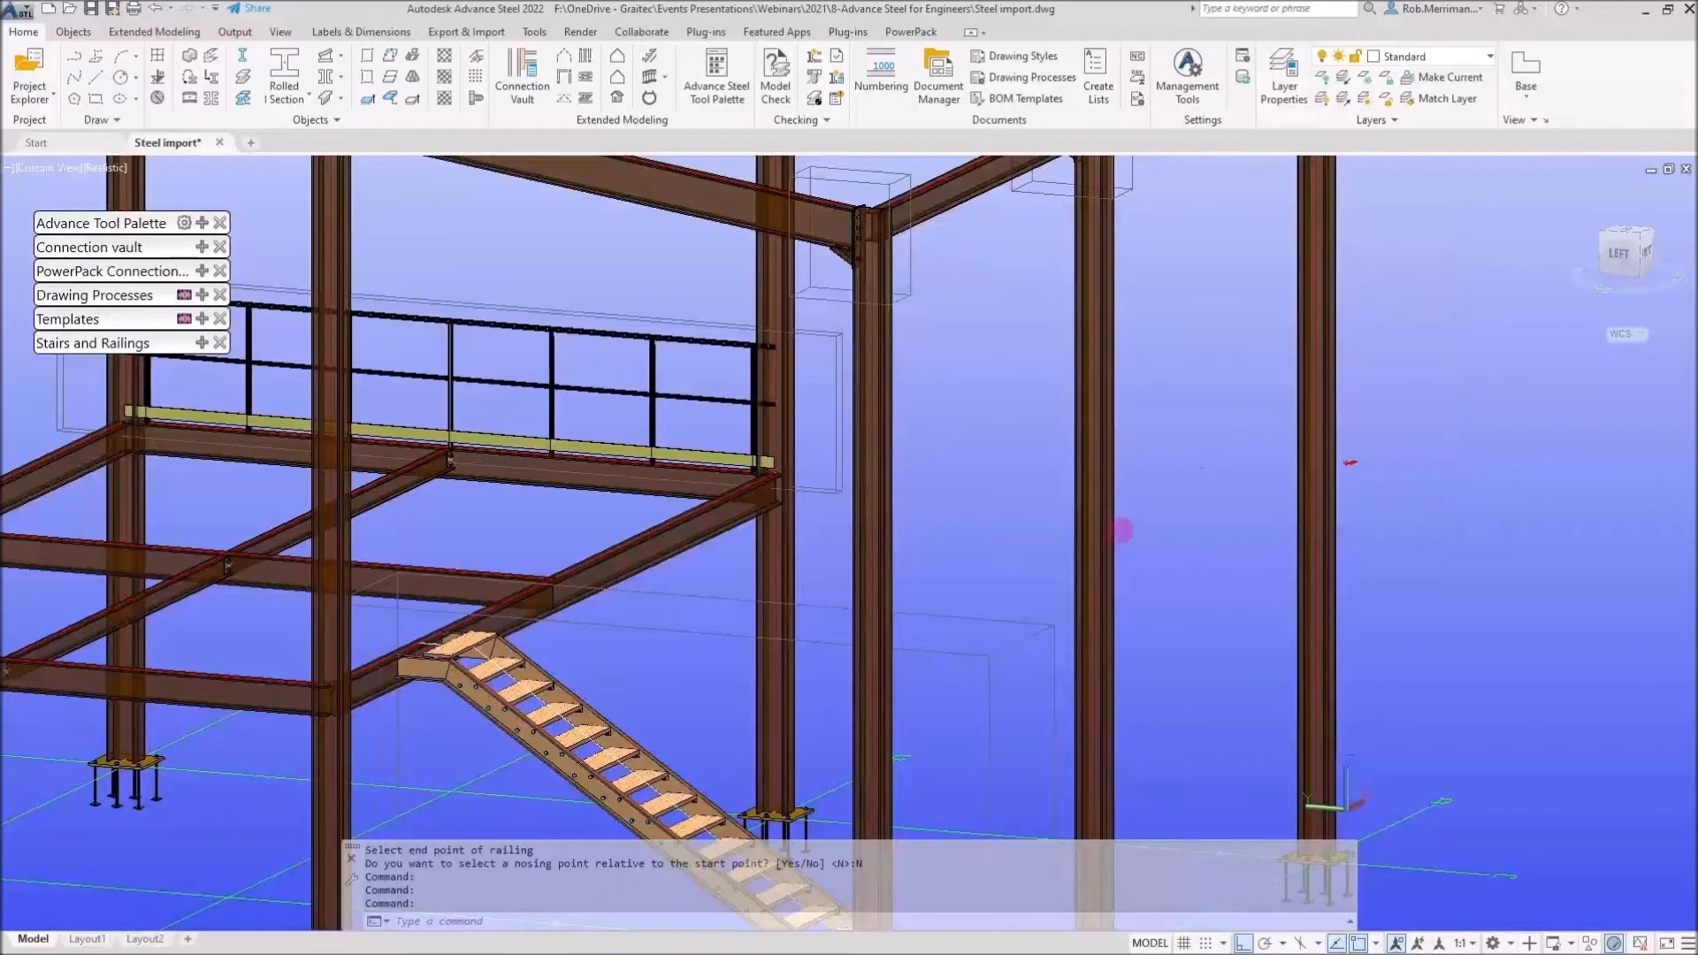
Start the connection transfer tool from the Tools palette and pick the floor railing as the connection to copy
scroll(1110, 567, "down", 2)
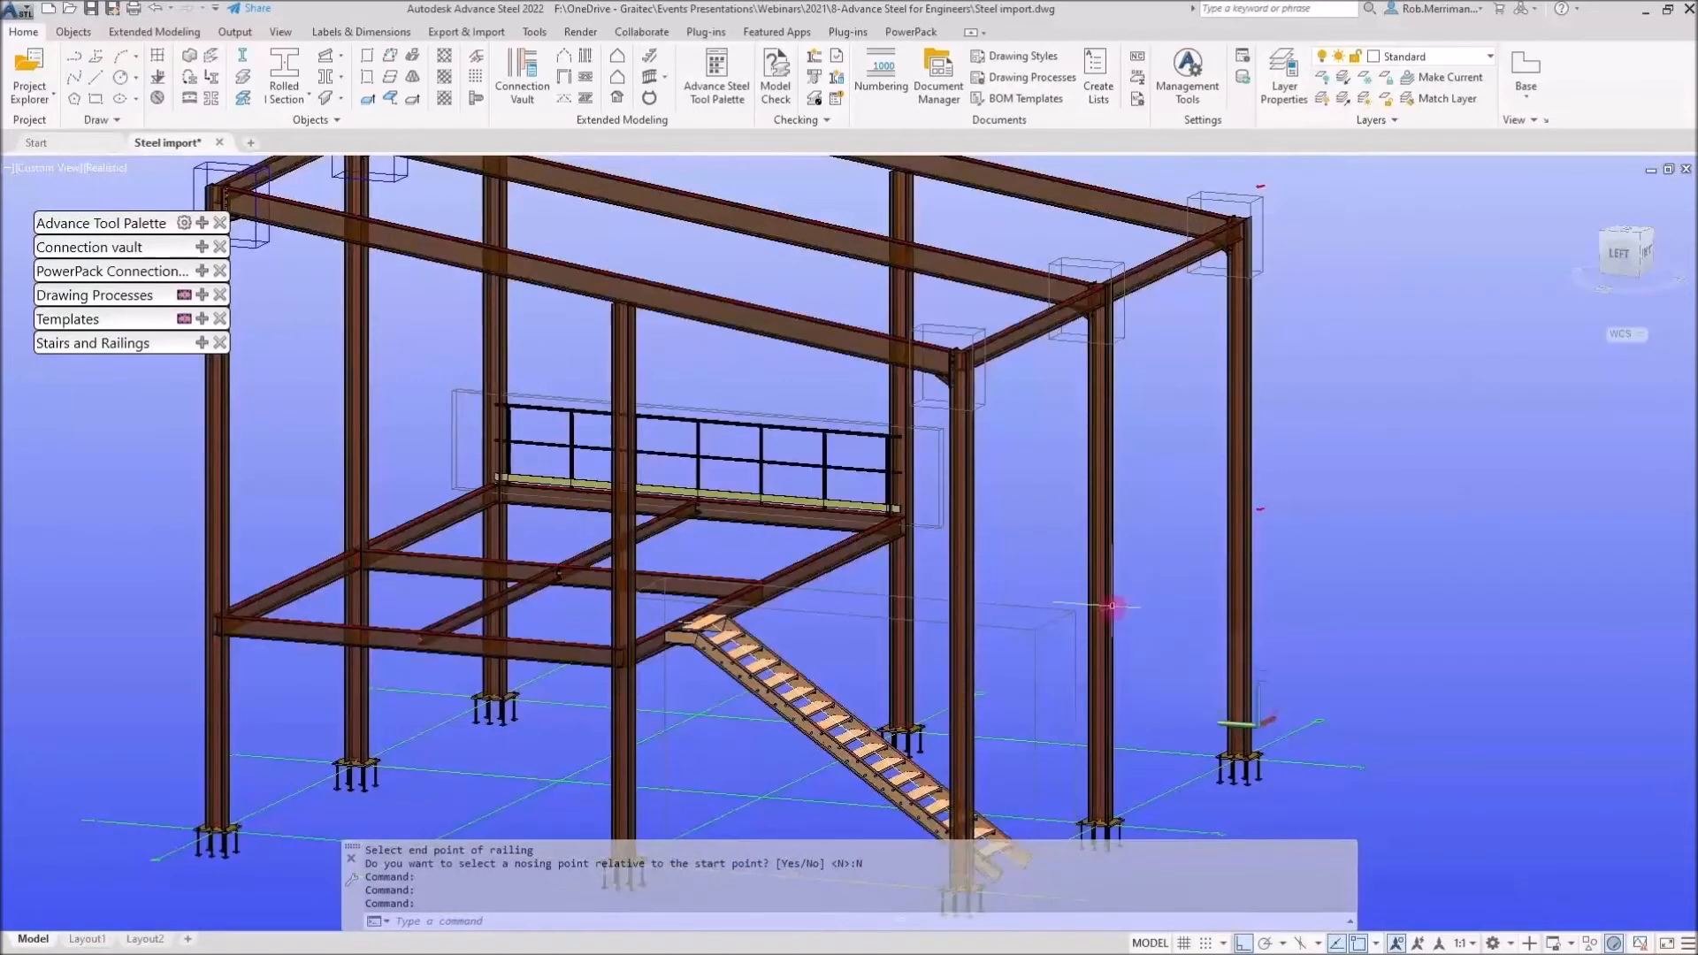
mouse_move(1111, 606)
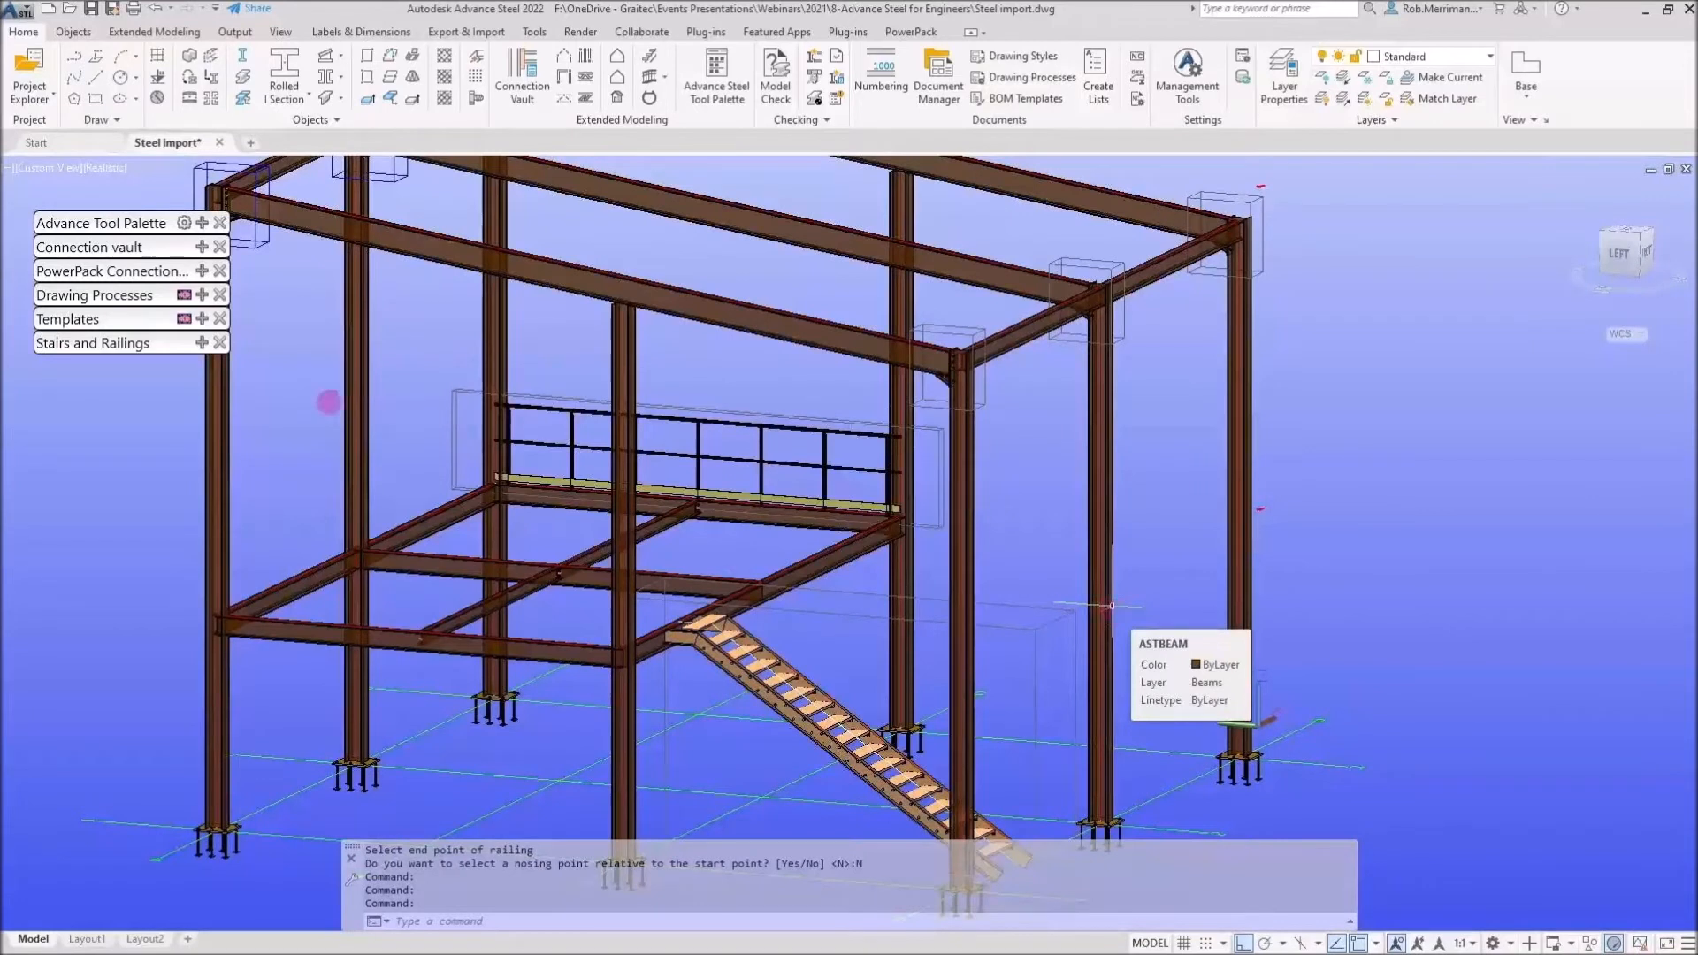
left_click(201, 223)
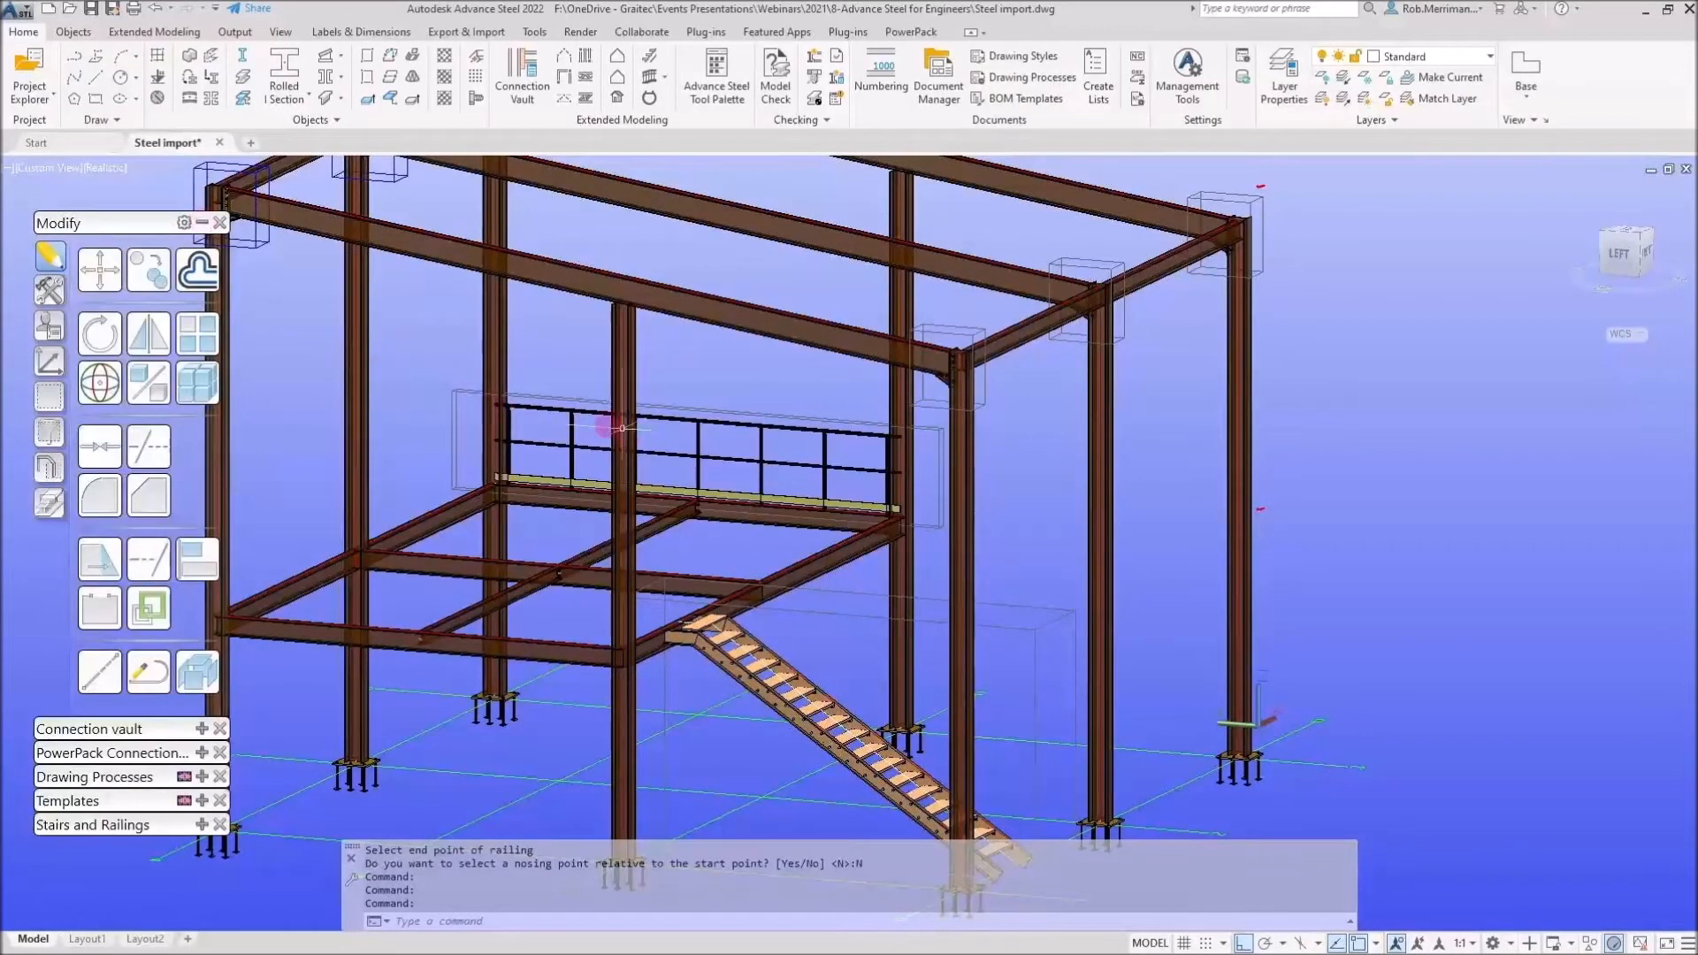
left_click(58, 301)
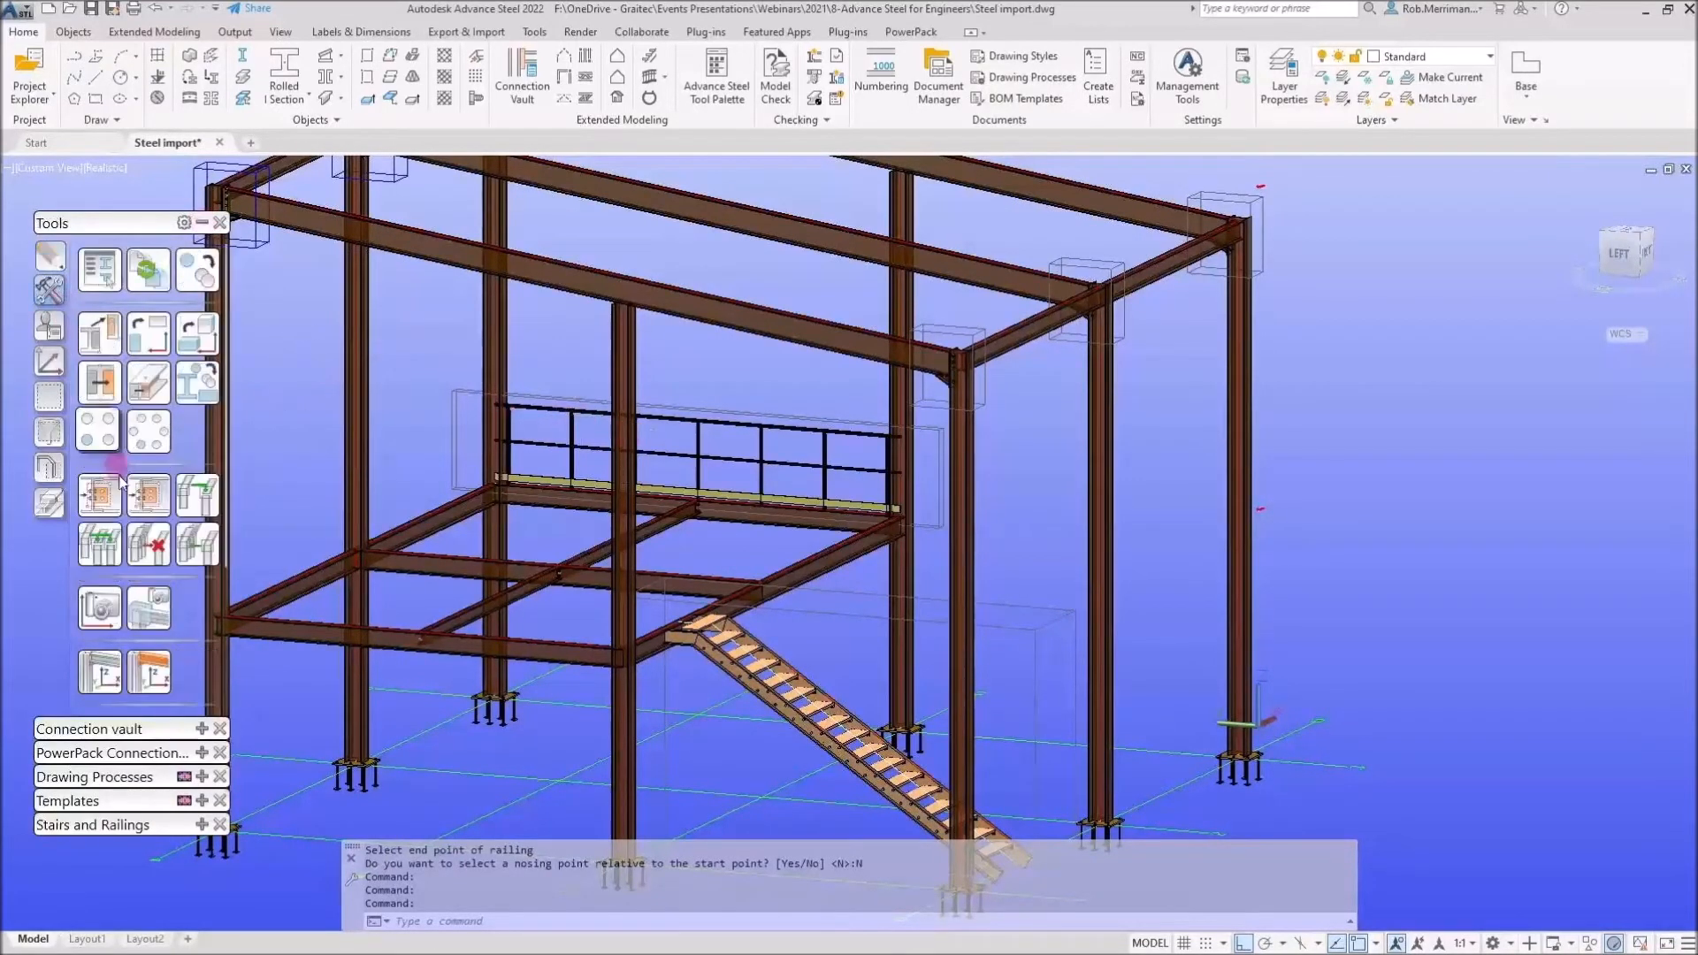
left_click(100, 495)
left_click(576, 398)
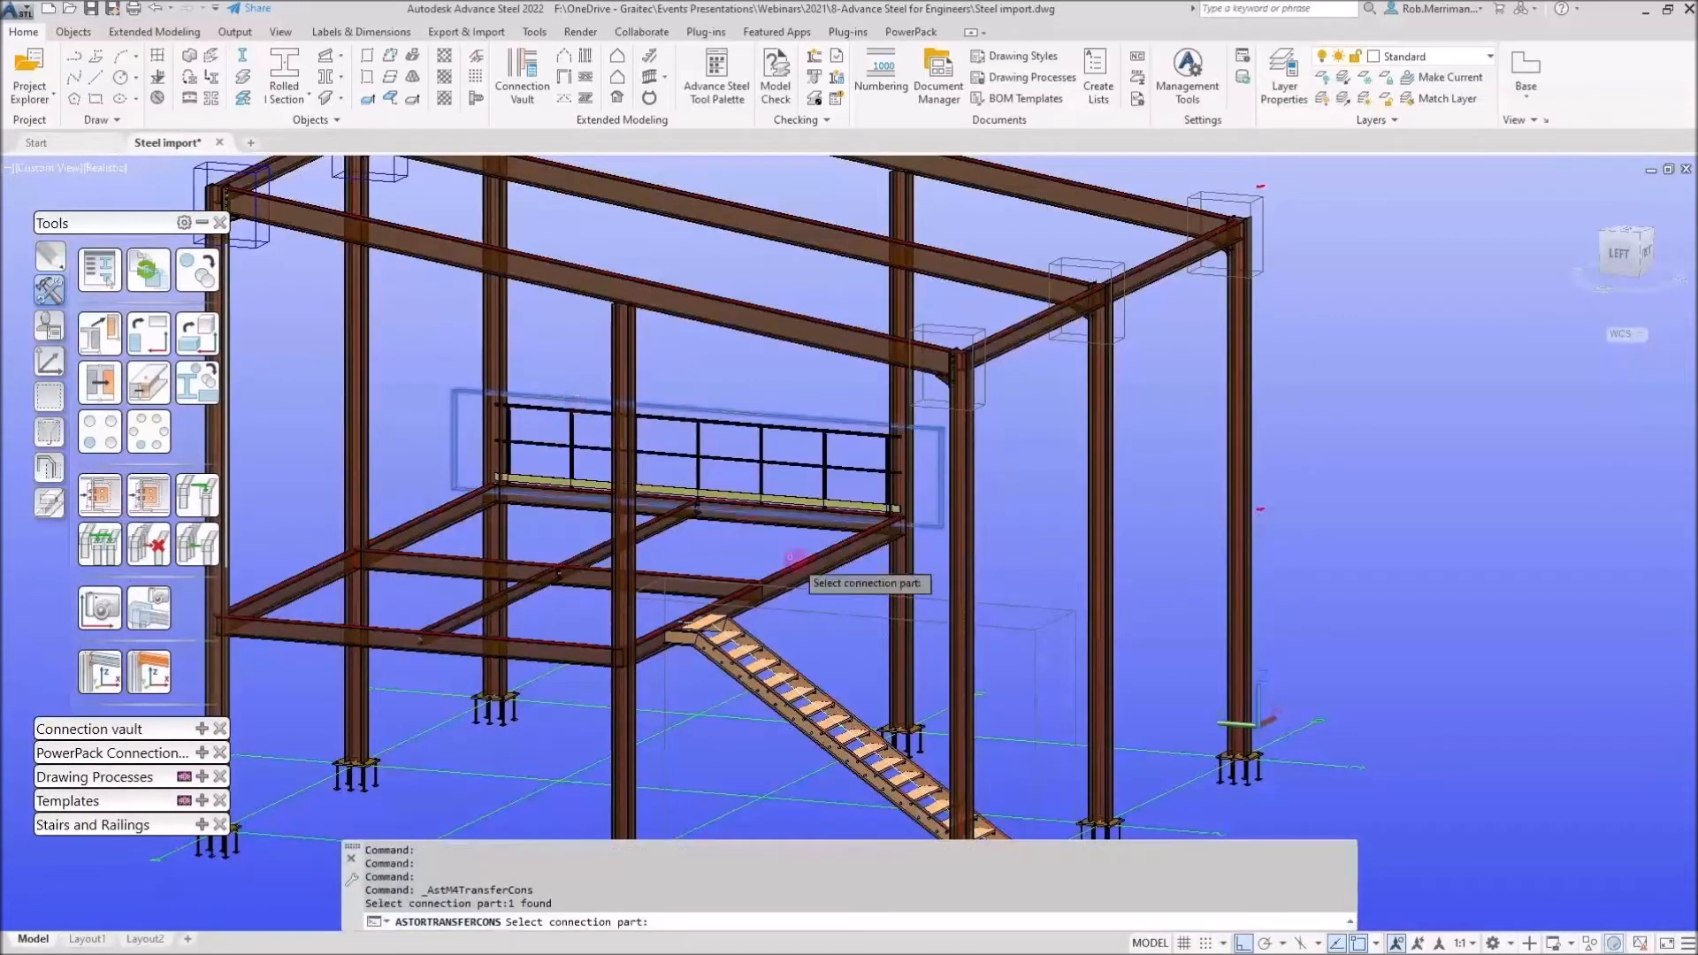
key("Return")
Select the stair stringer and beams as the three base beams for the transferred railing
scroll(902, 786, "up", 3)
left_click(907, 708)
scroll(907, 708, "down", 2)
scroll(579, 477, "up", 3)
left_click(568, 482)
scroll(569, 485, "down", 2)
left_click(791, 320)
scroll(791, 319, "down", 4)
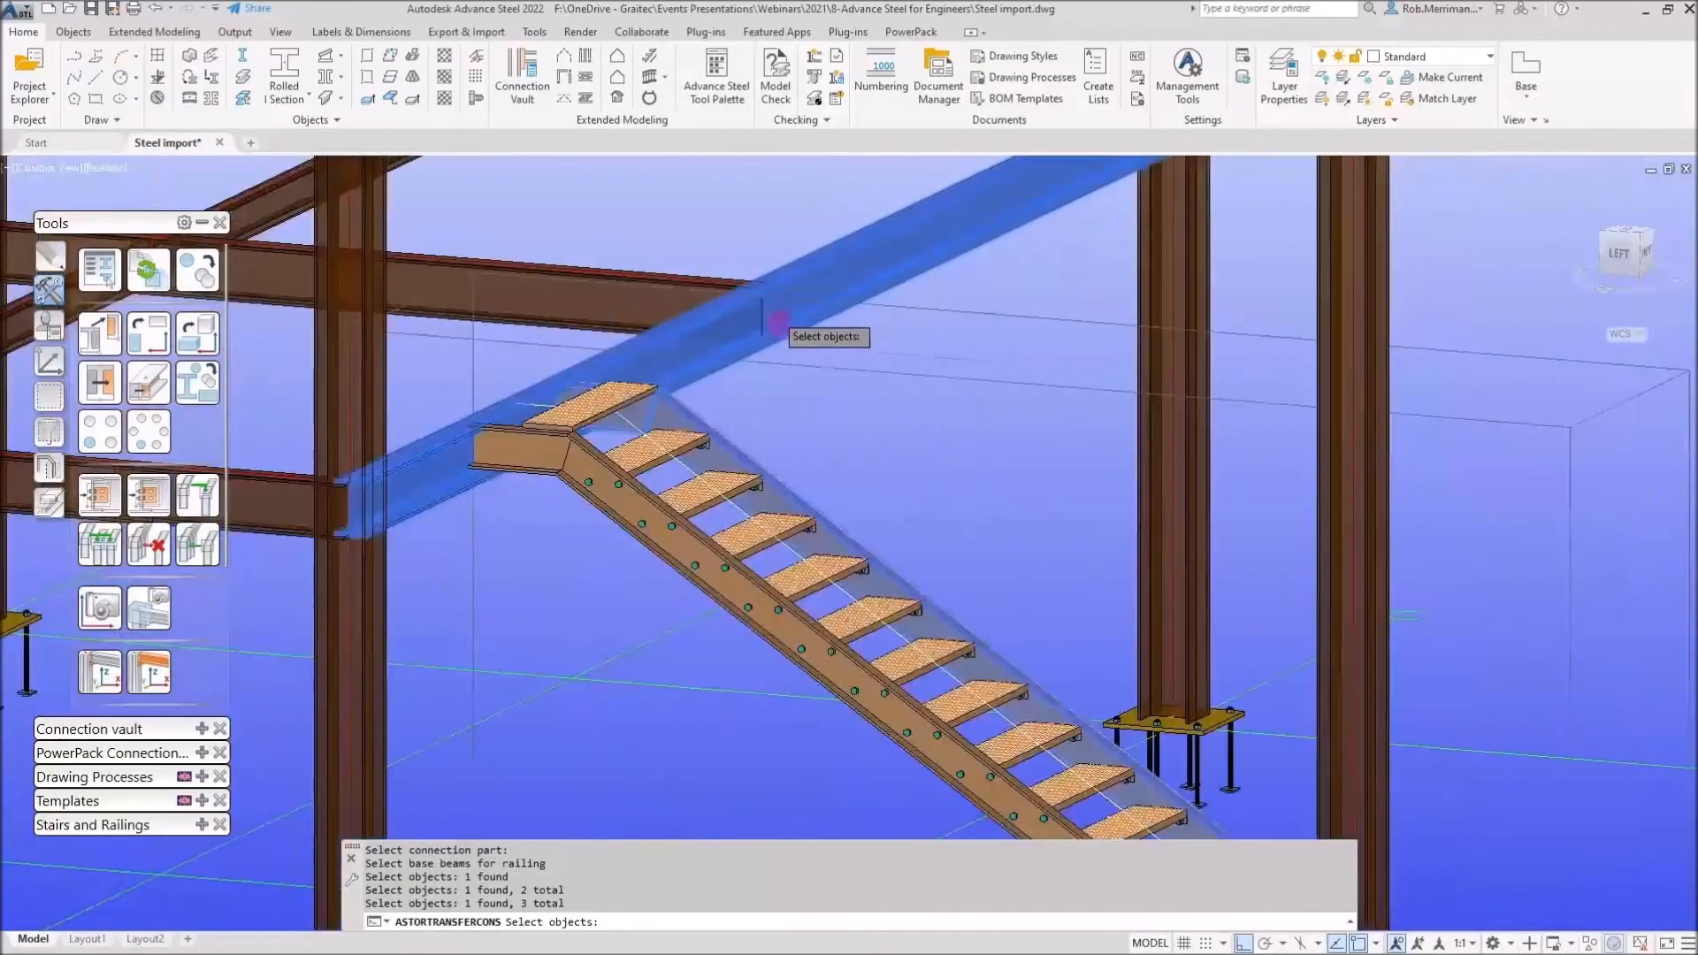
key("Return")
Place the transferred railing from the stair's bottom end to its top, without a nosing point, and exit the command
left_click(1259, 799)
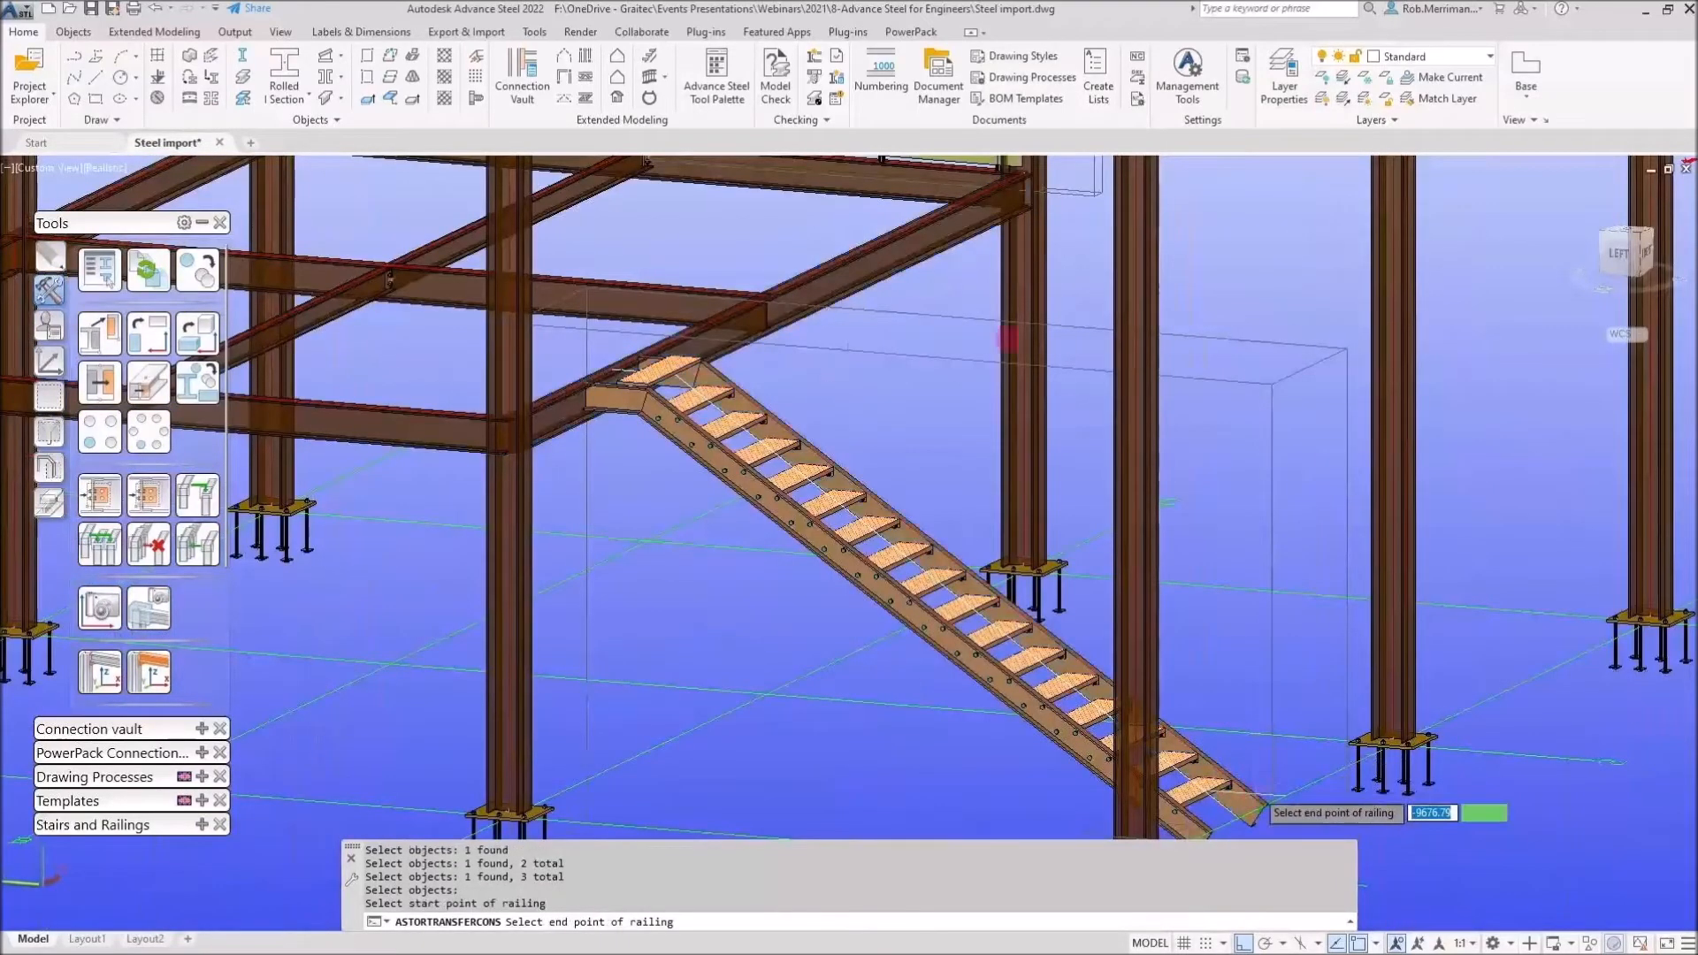
left_click(958, 207)
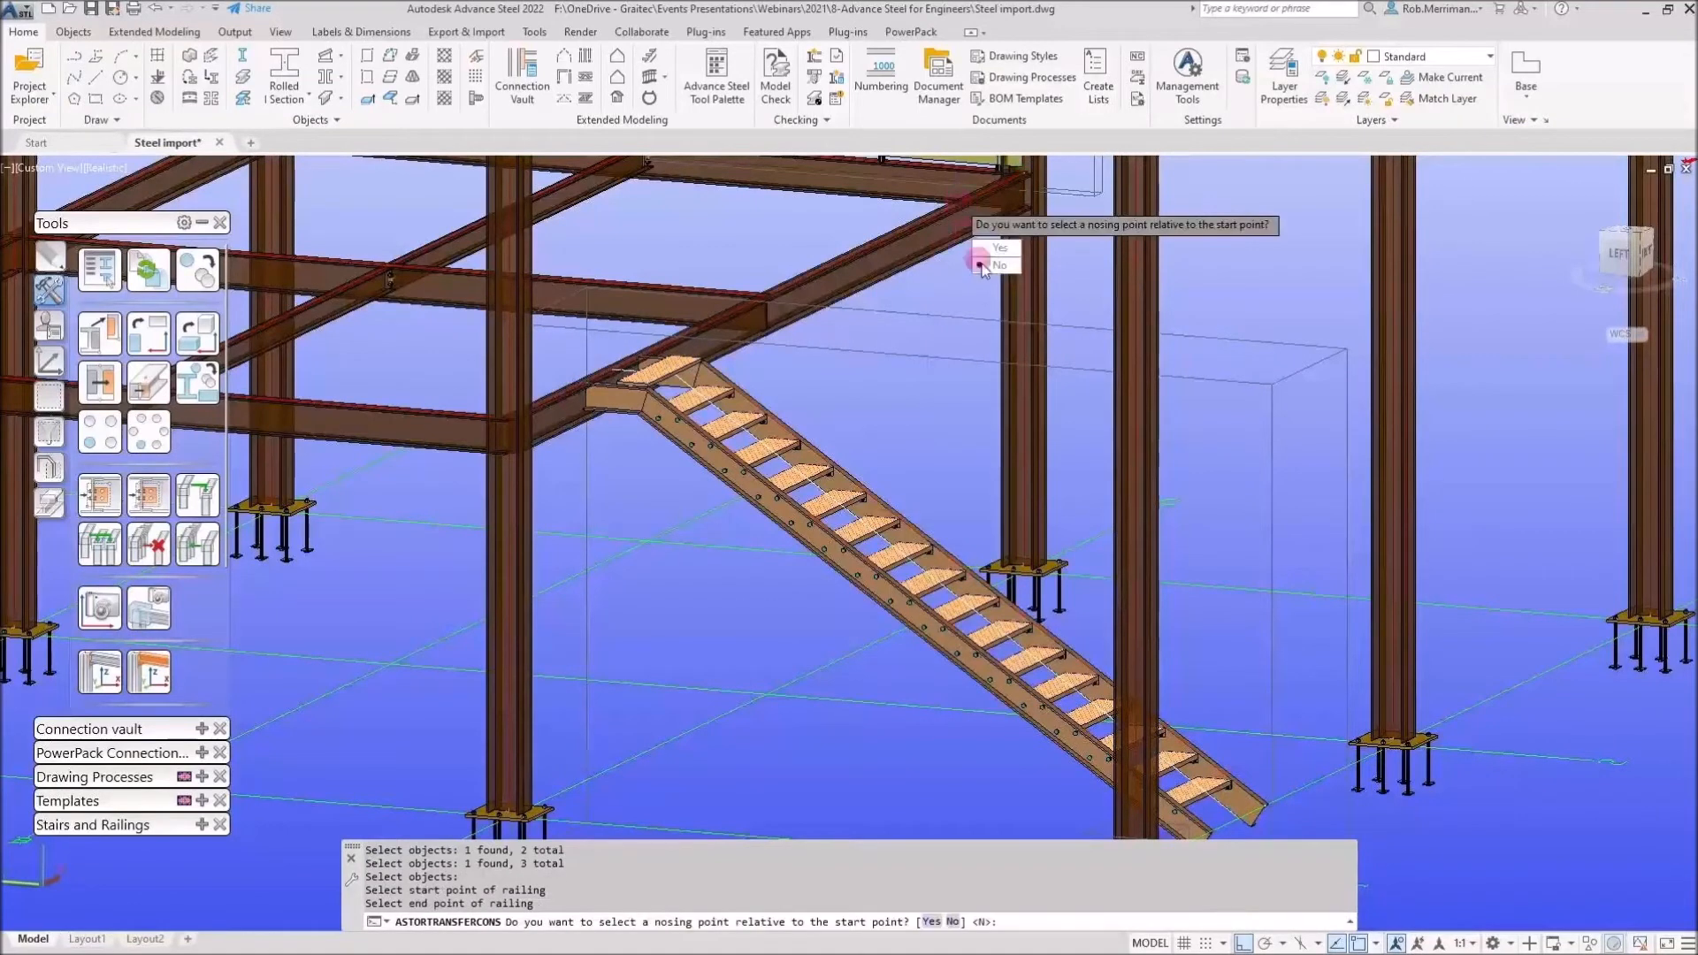
left_click(989, 265)
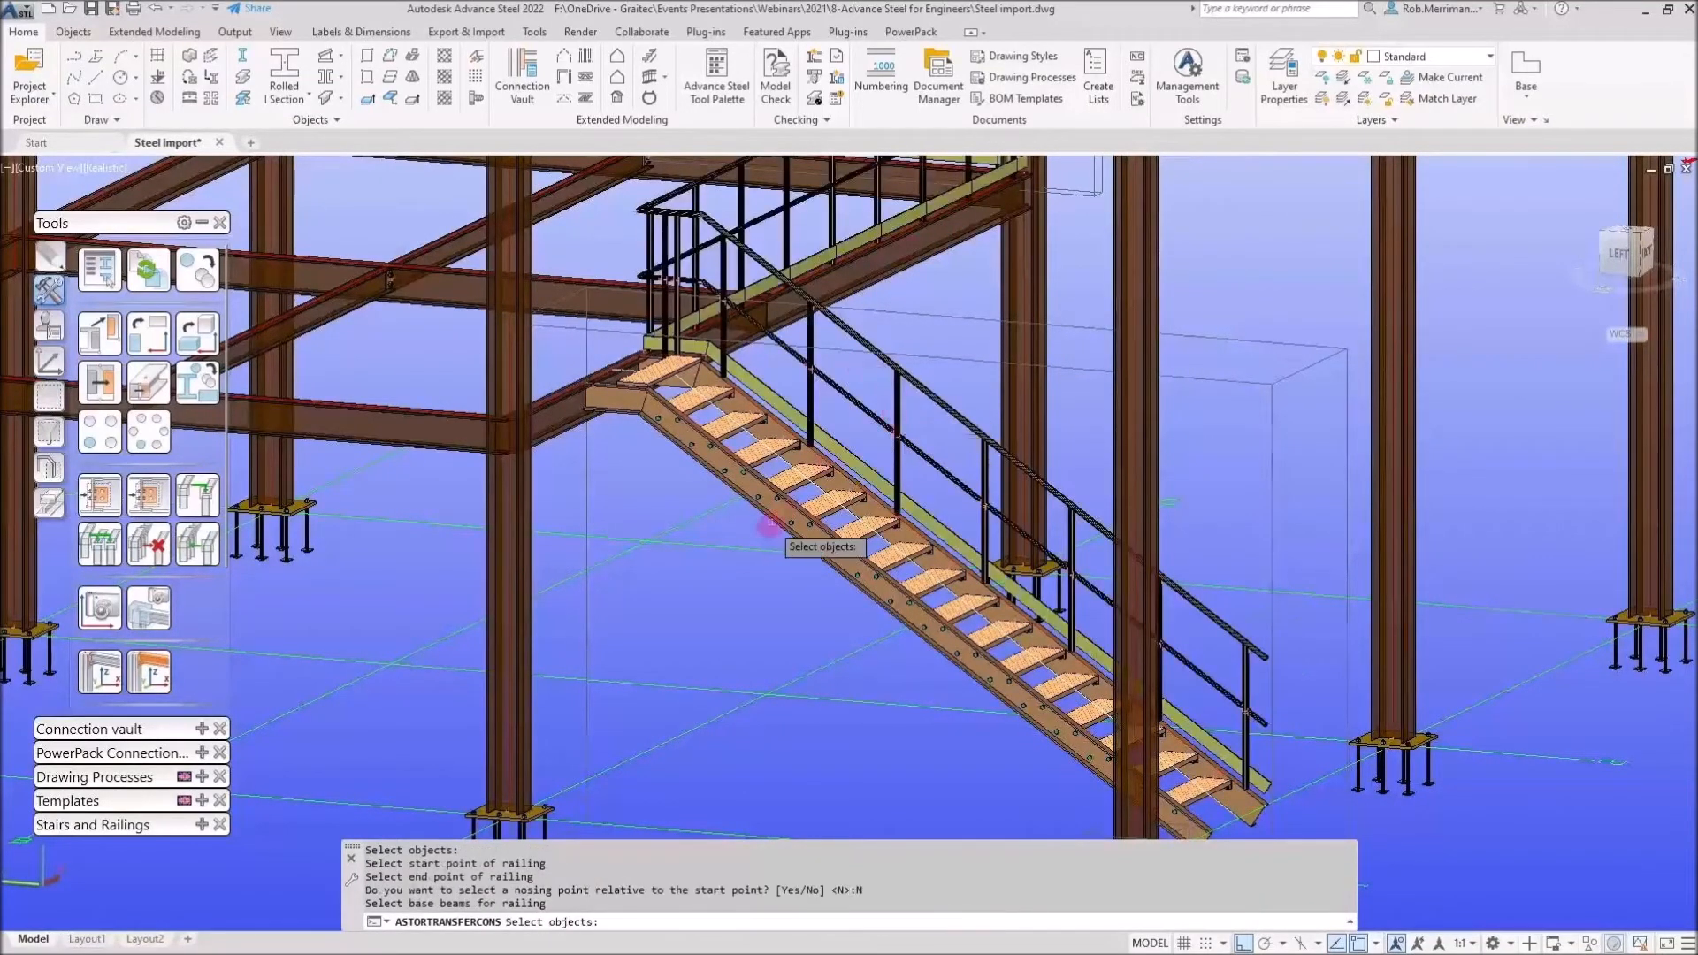
scroll(887, 371, "down", 3)
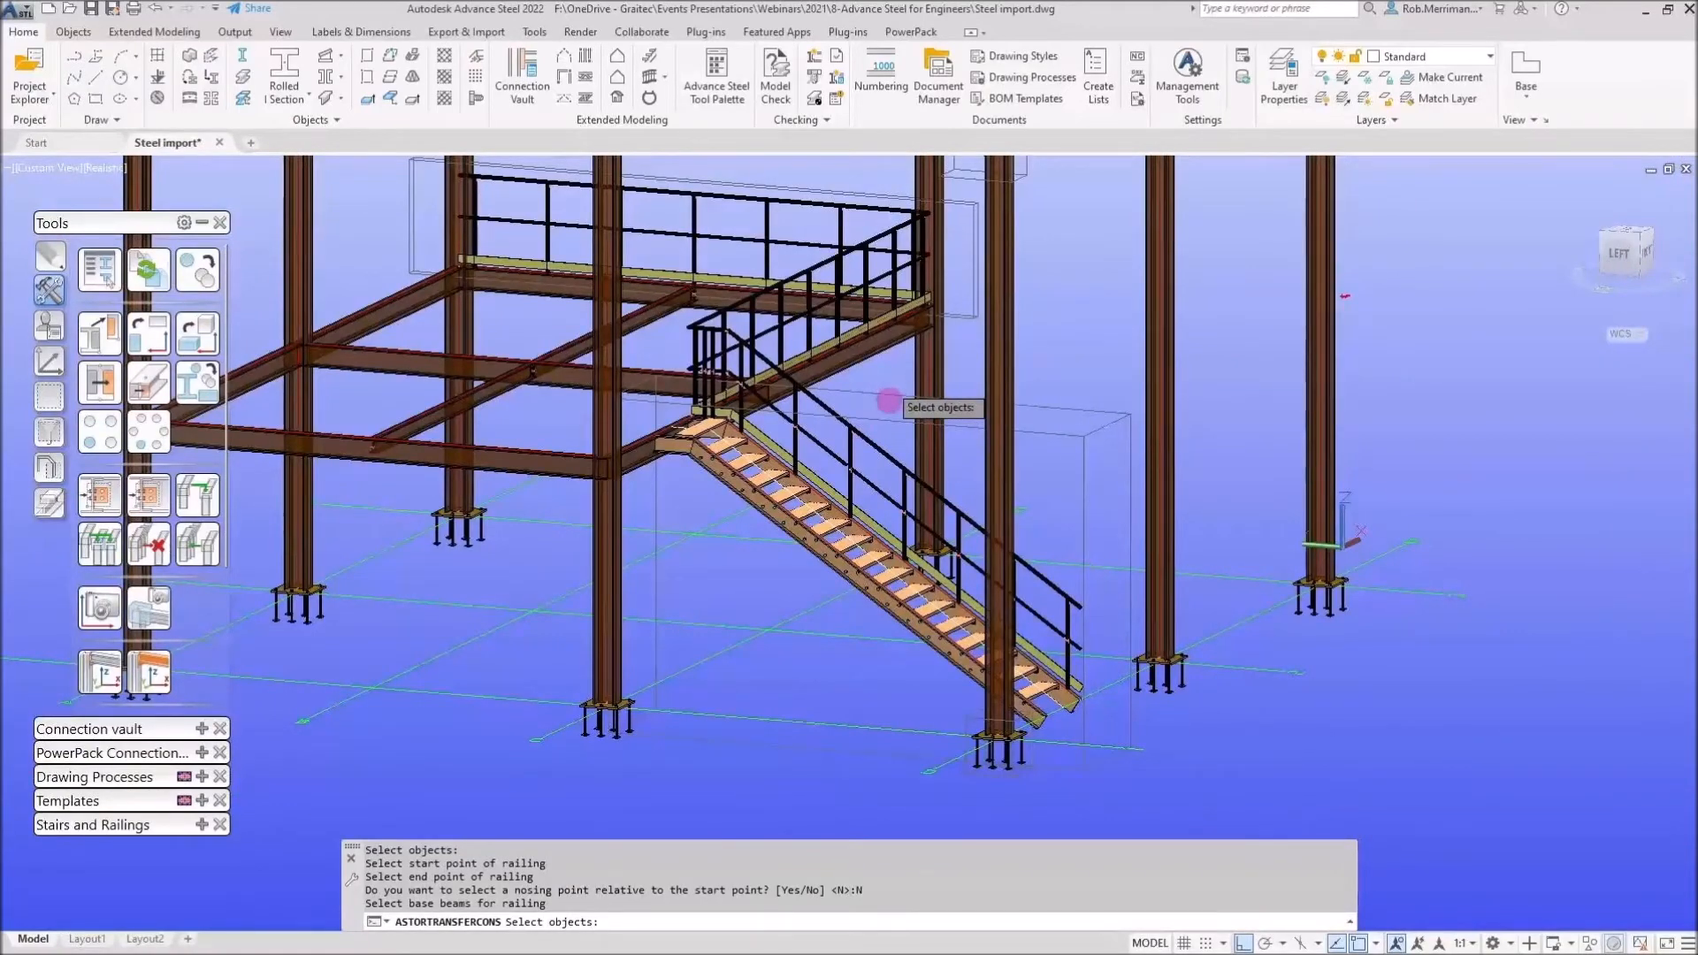
key("Escape")
middle_click_drag(891, 391, 626, 379, "shift")
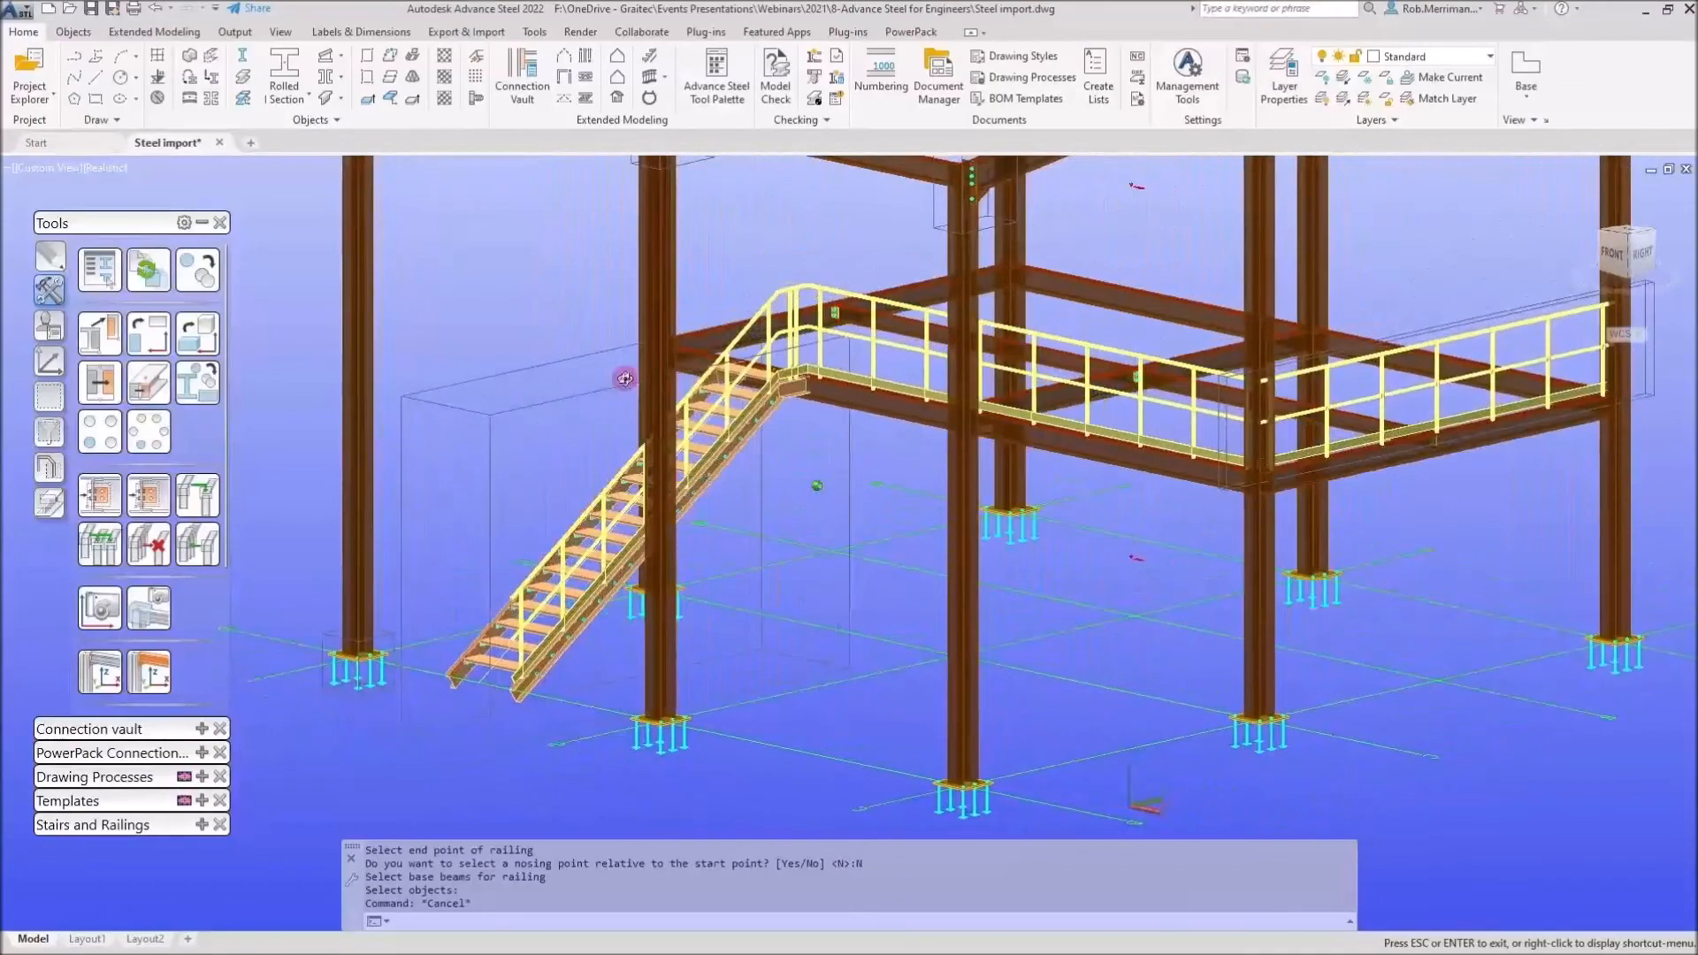
middle_click_drag(625, 379, 991, 398, "shift")
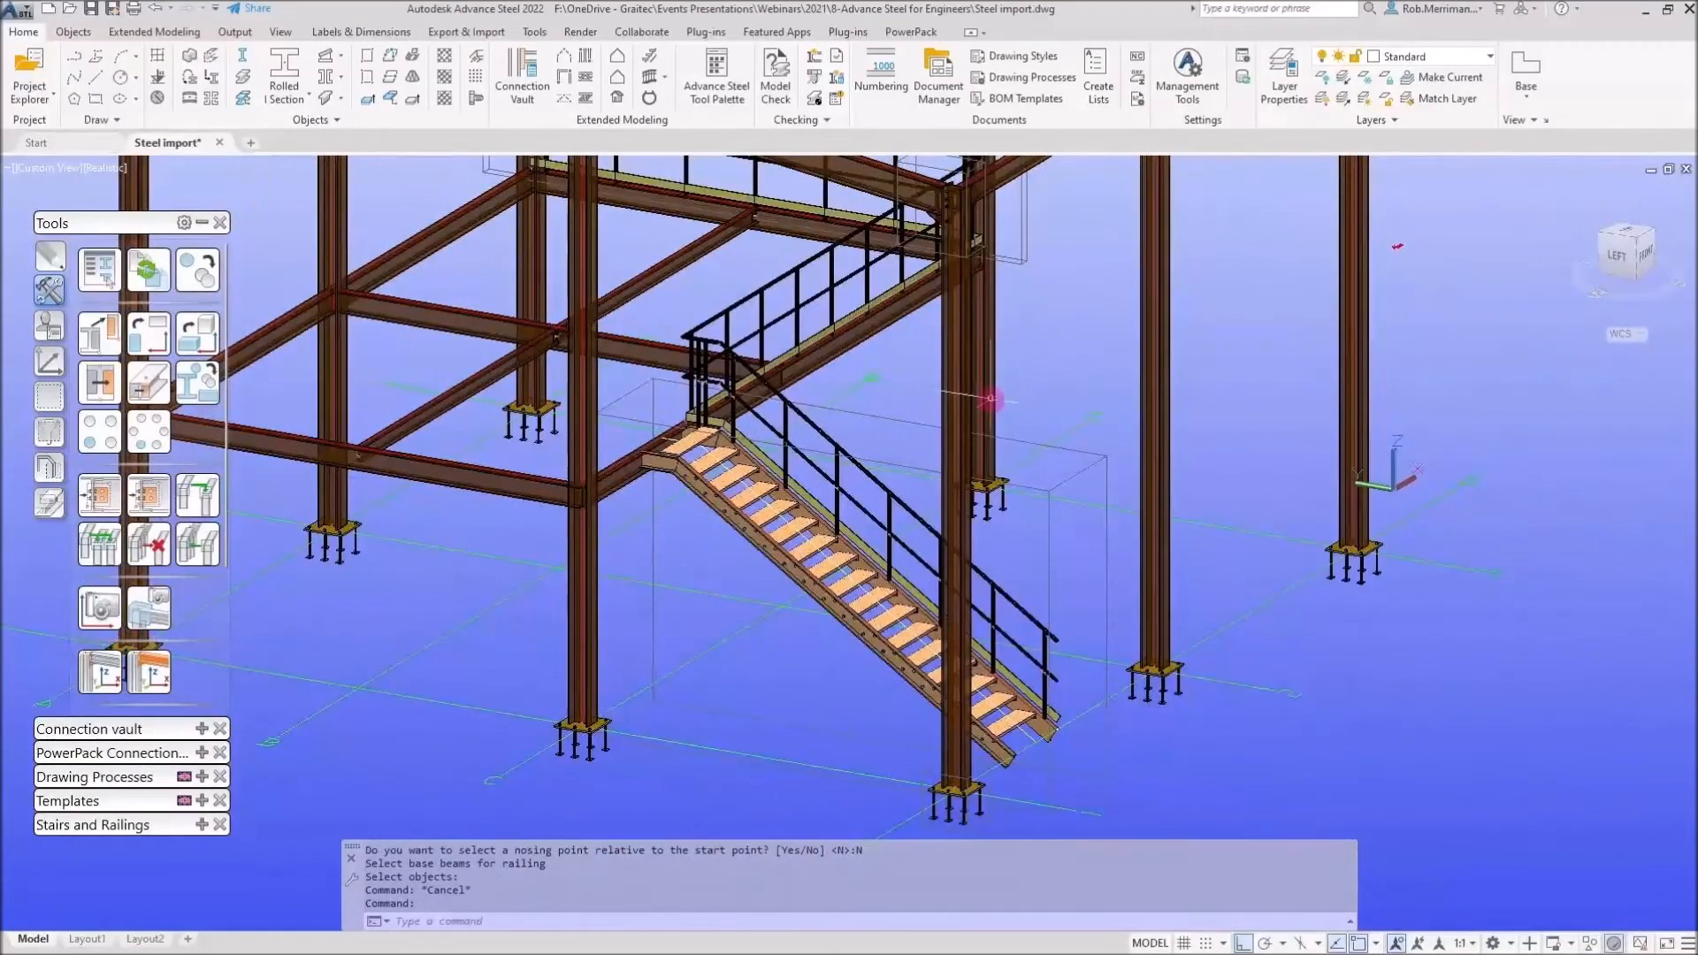
scroll(1026, 513, "down", 2)
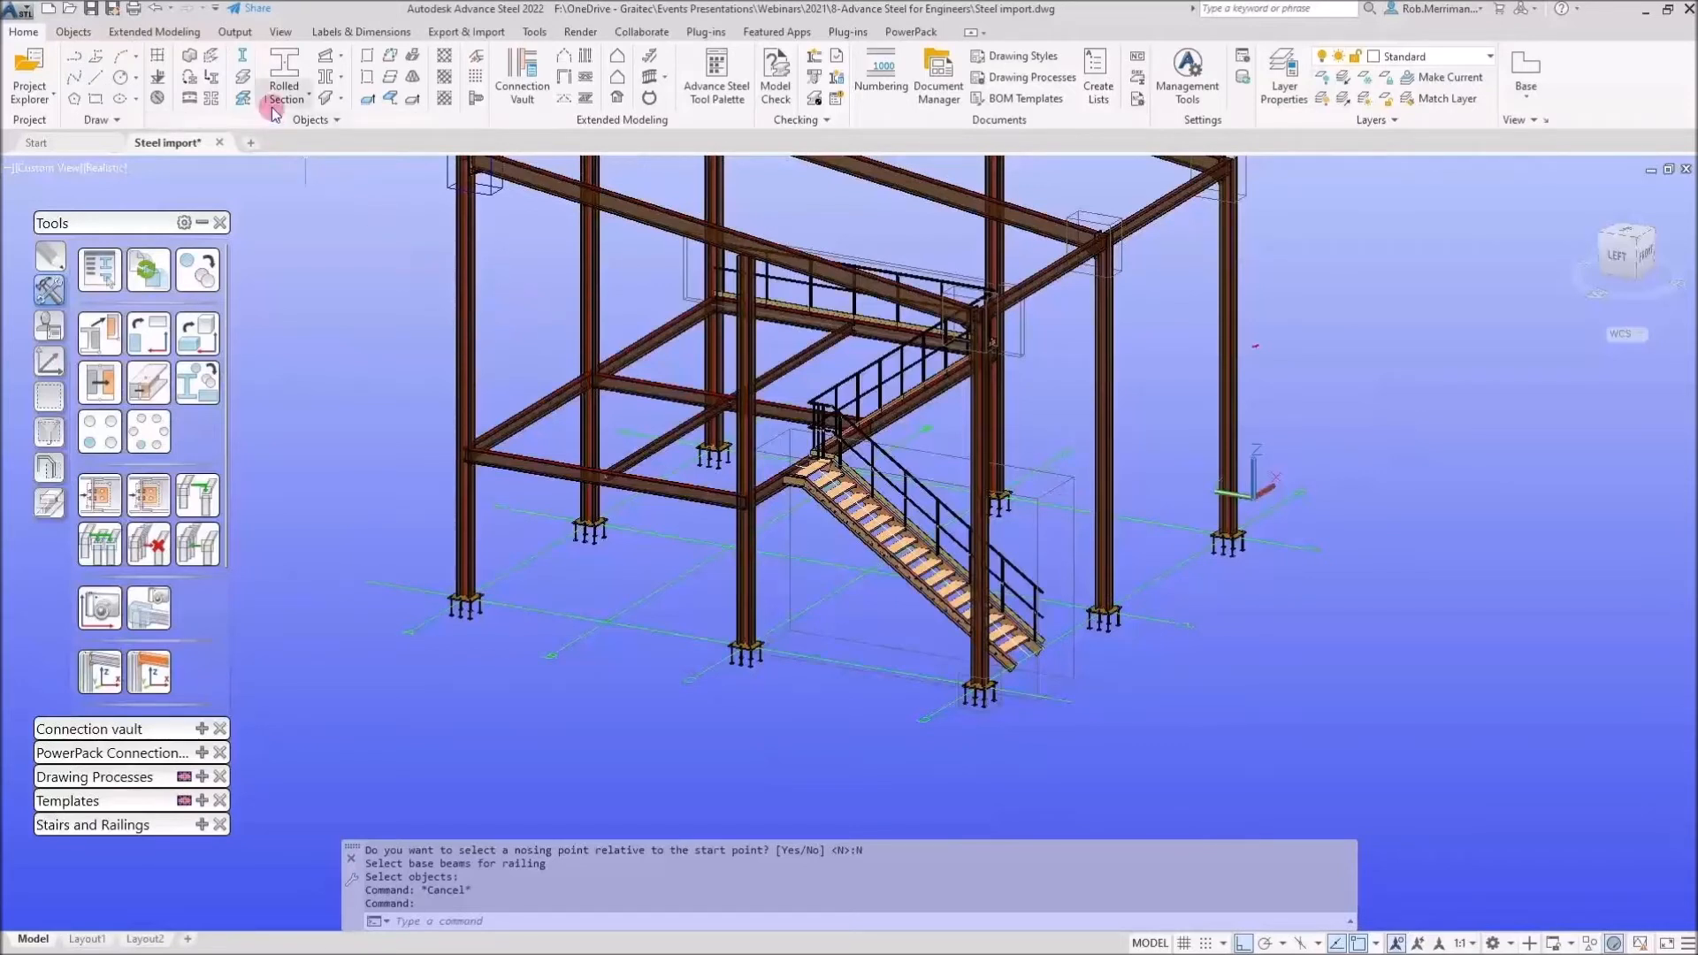
left_click(340, 60)
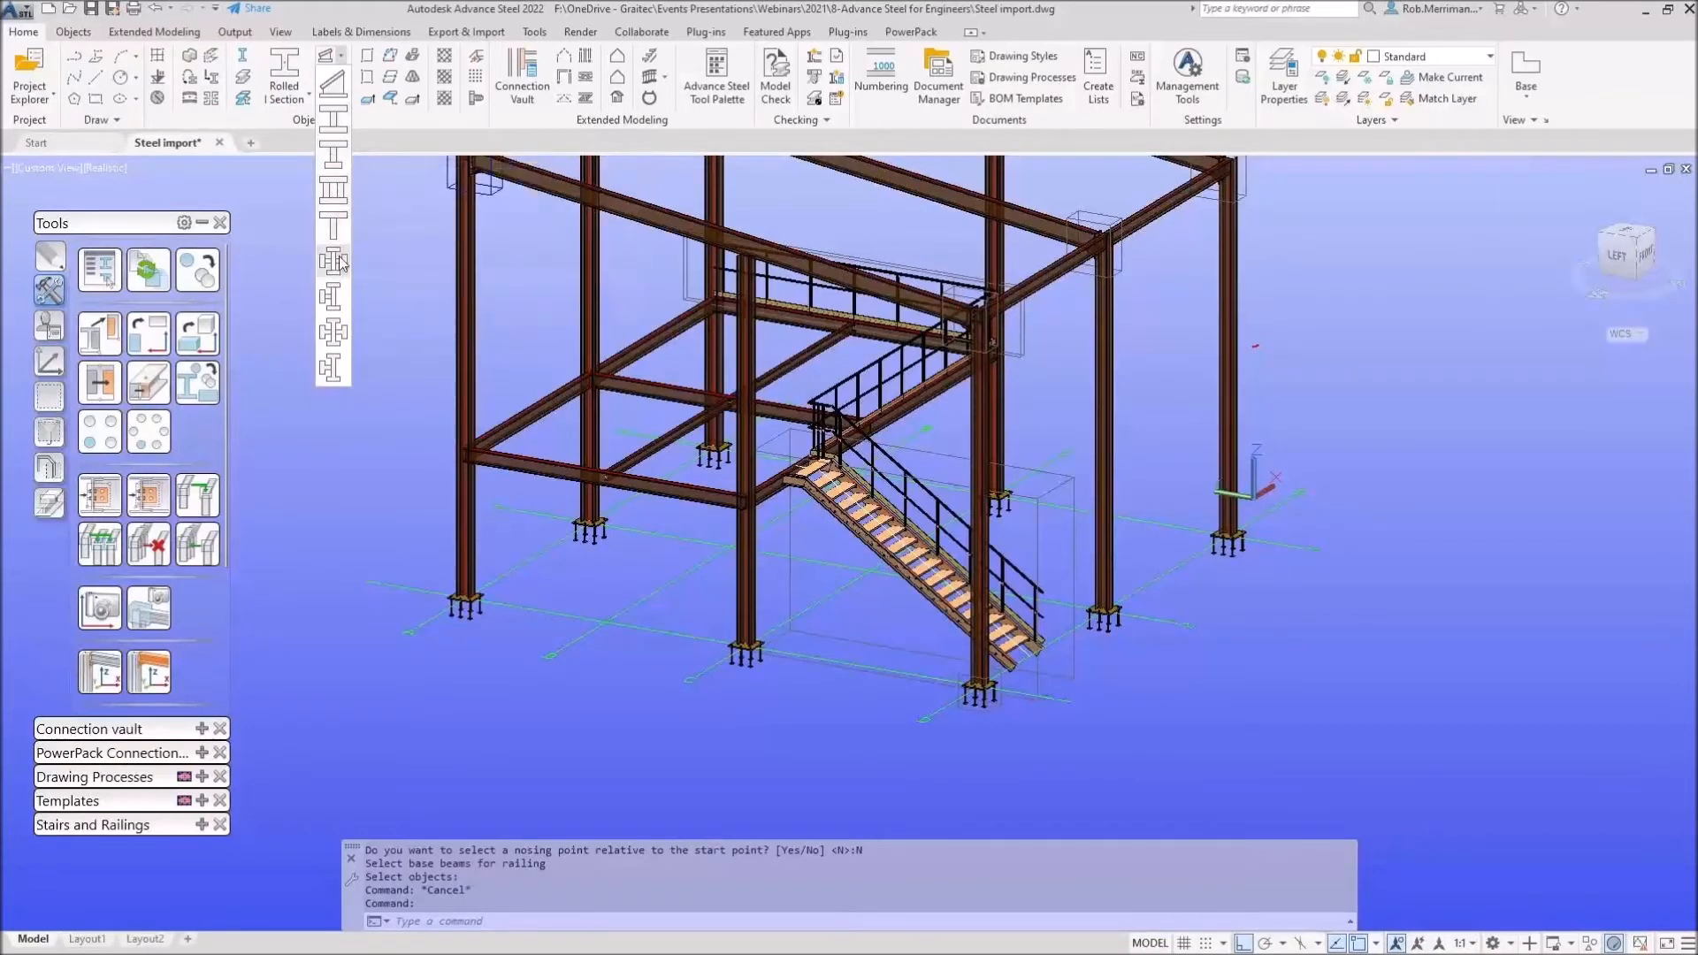
left_click(347, 71)
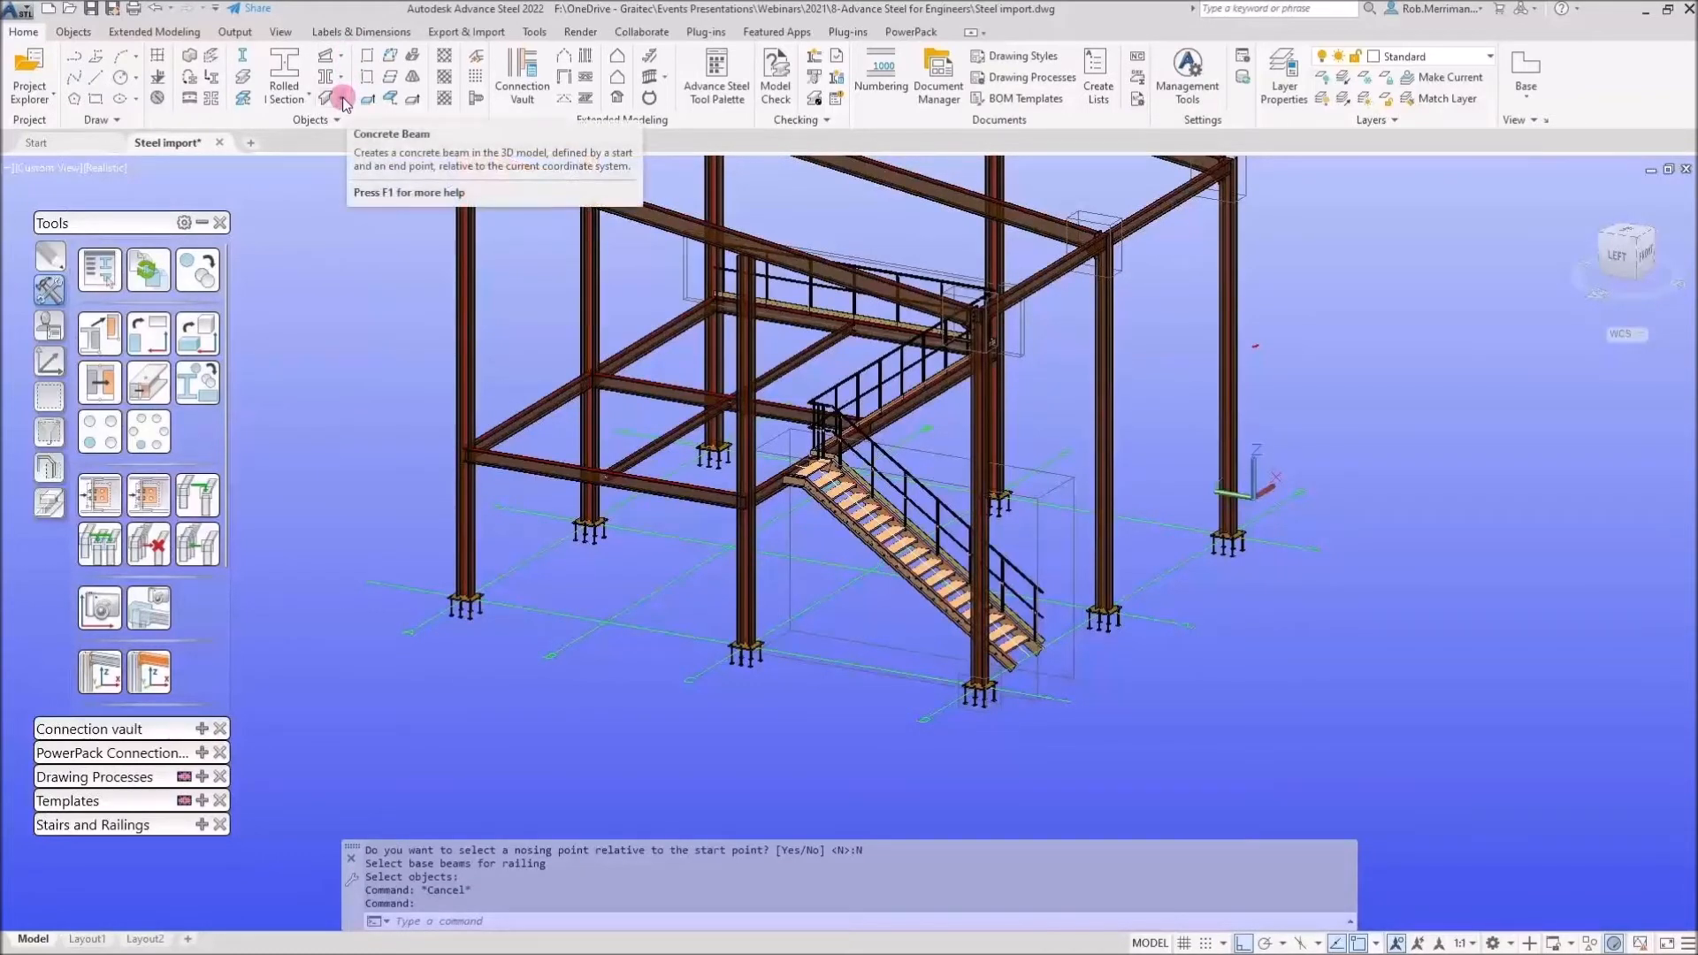
Create a rectangular plate by its centre point on the ground beside a column
left_click(74, 32)
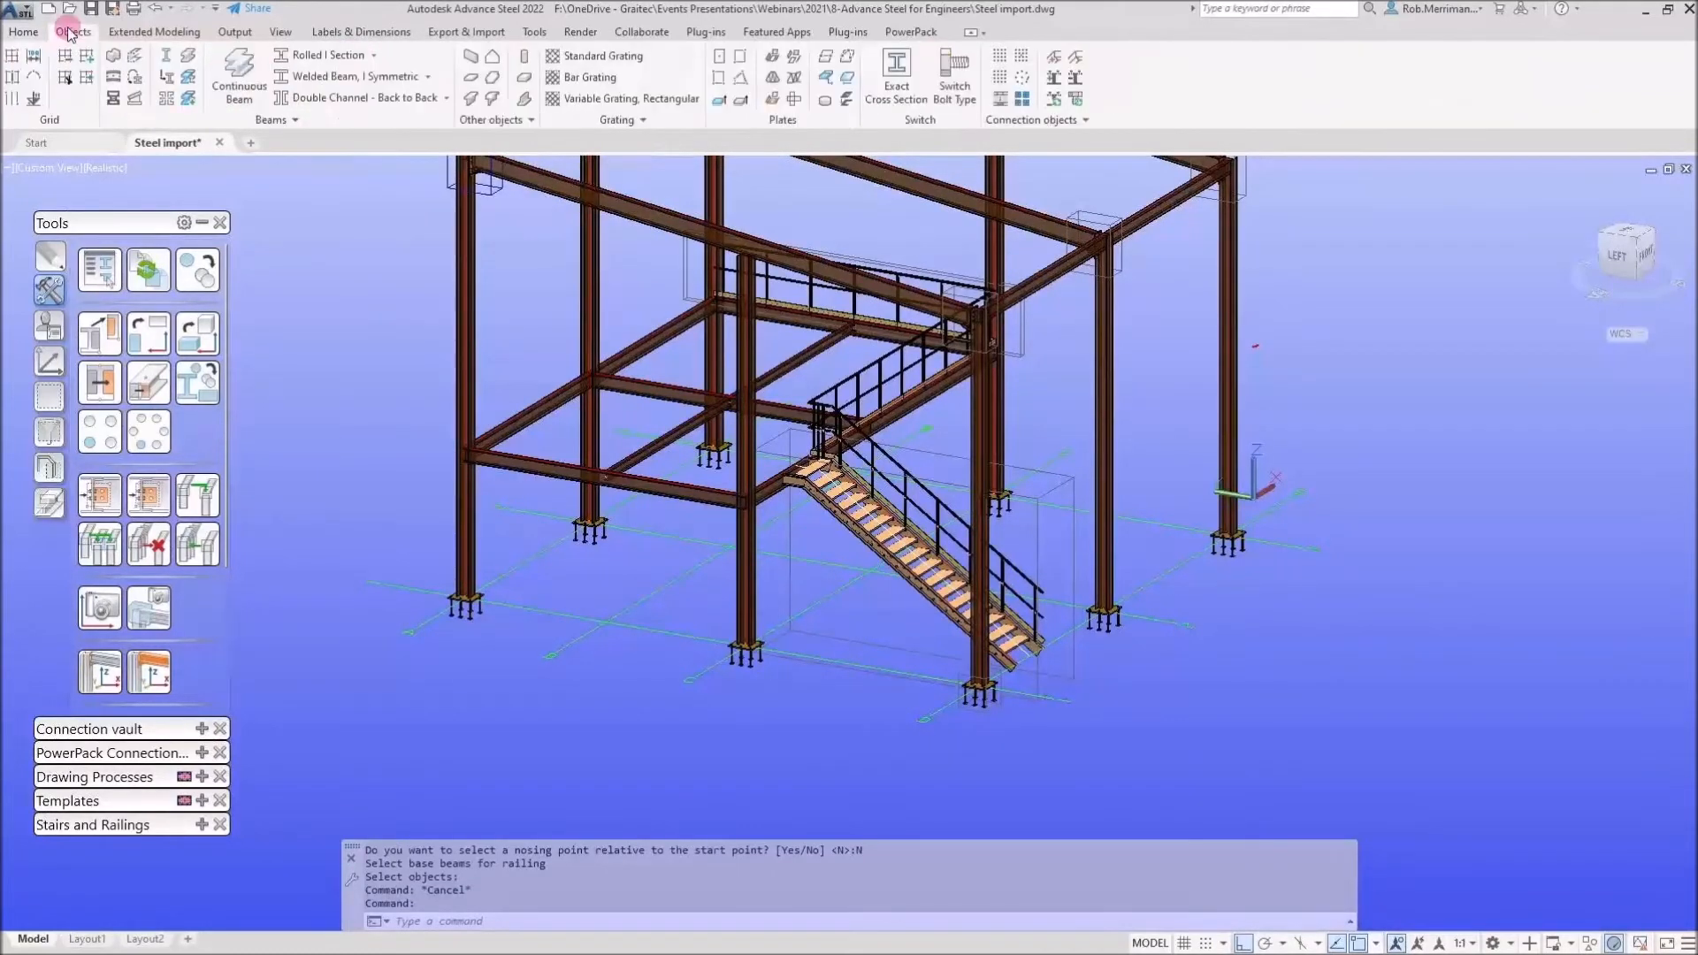
left_click(741, 60)
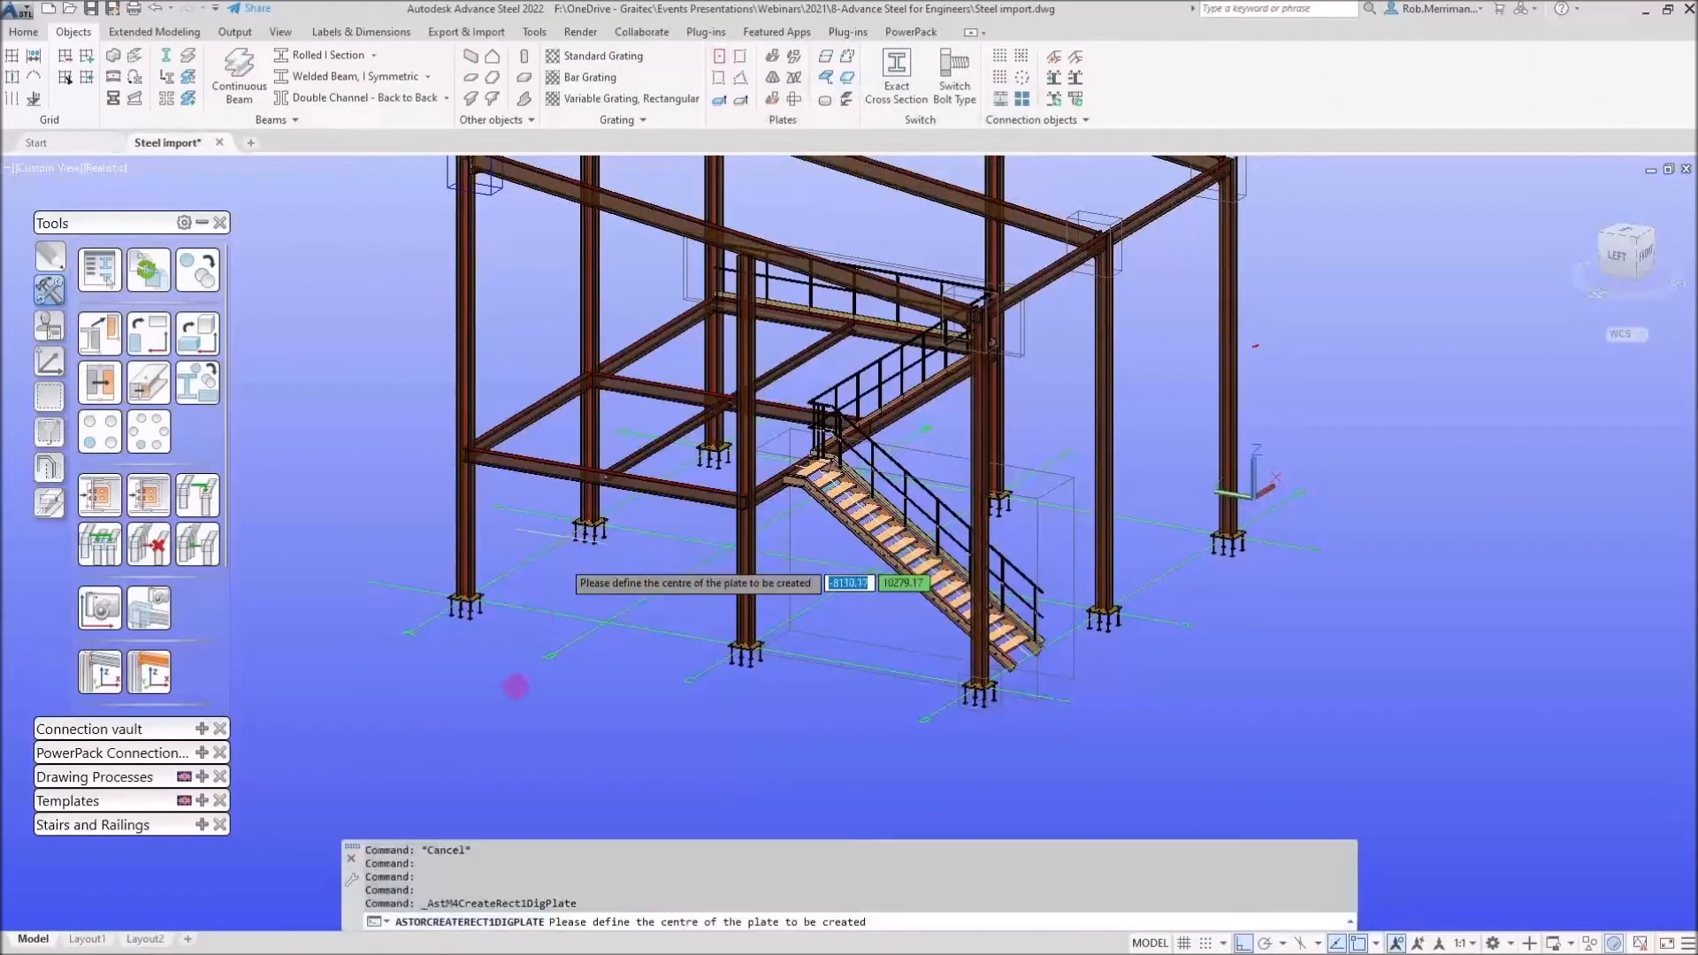
left_click(505, 739)
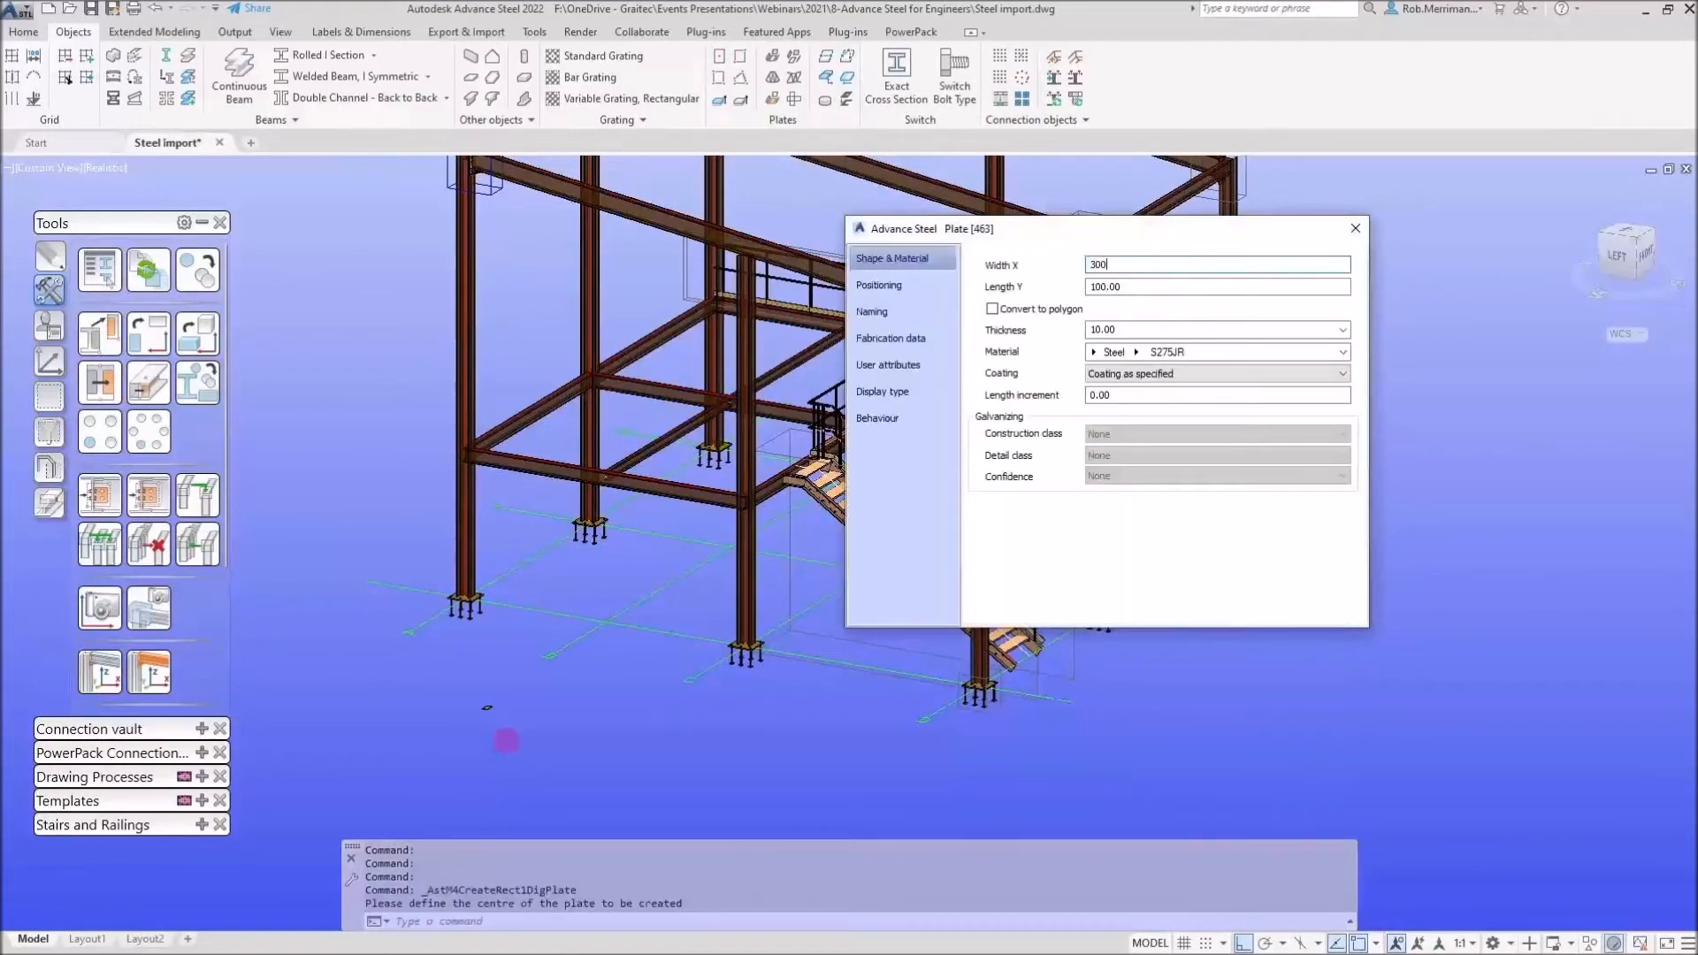
key("Escape")
scroll(506, 740, "up", 5)
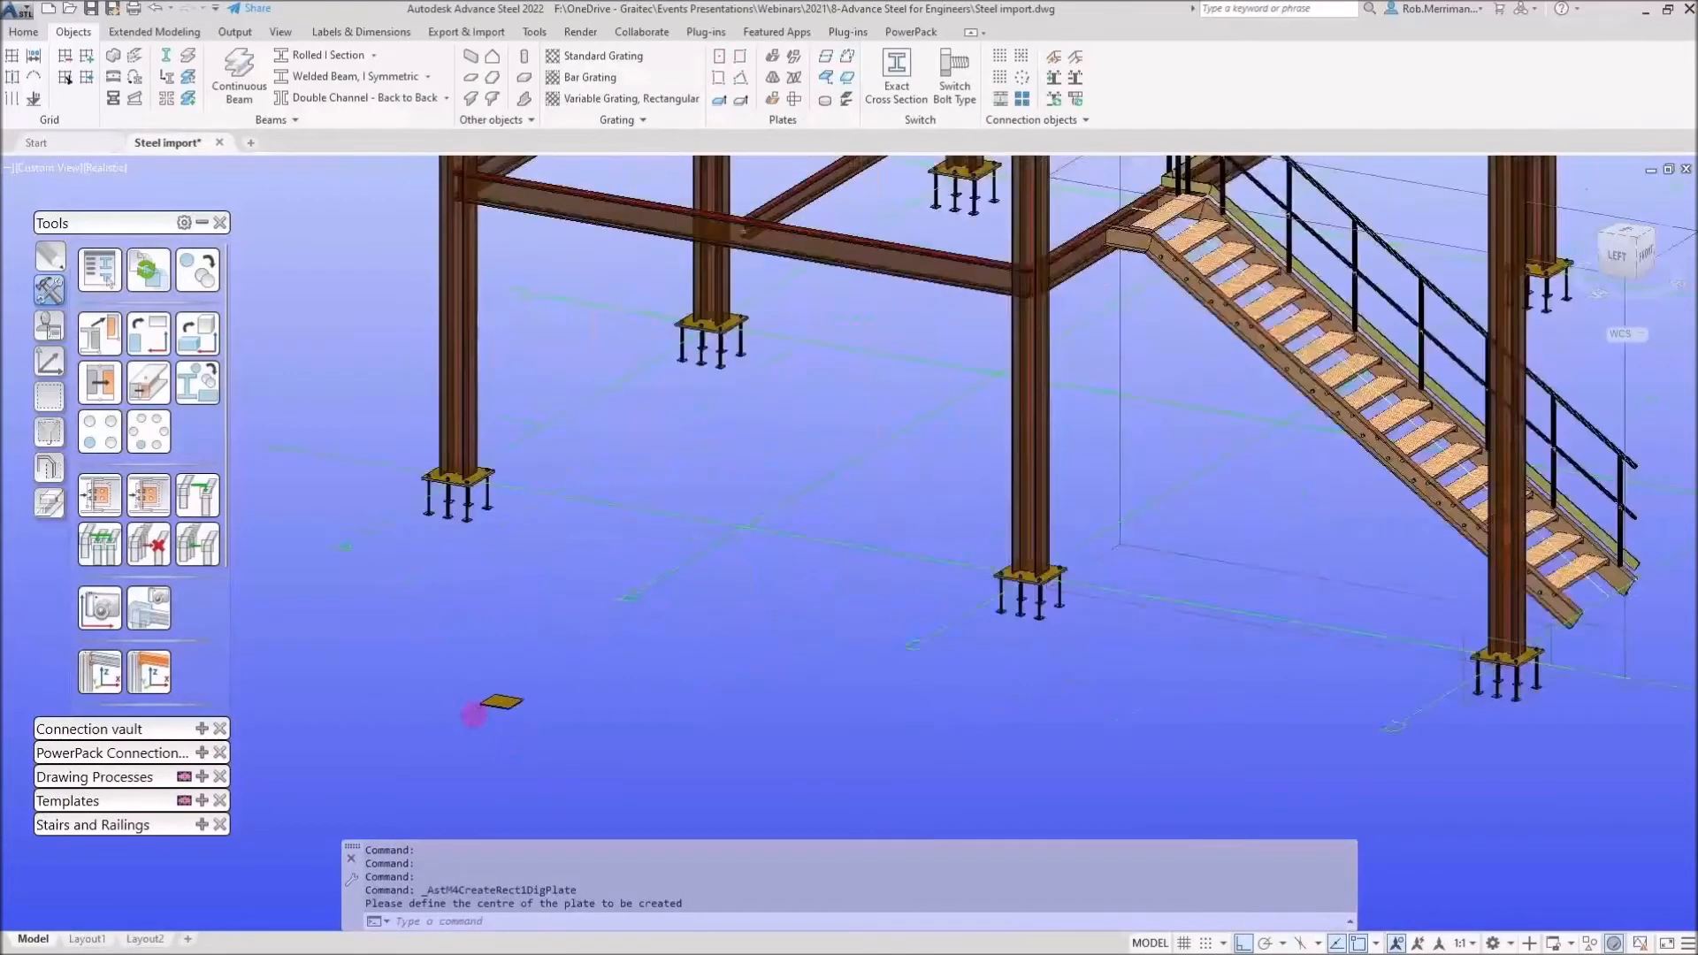
Move the UCS origin to the new plate and rotate the UCS about its X axis
left_click(66, 361)
left_click(100, 382)
left_click(495, 701)
left_click(100, 510)
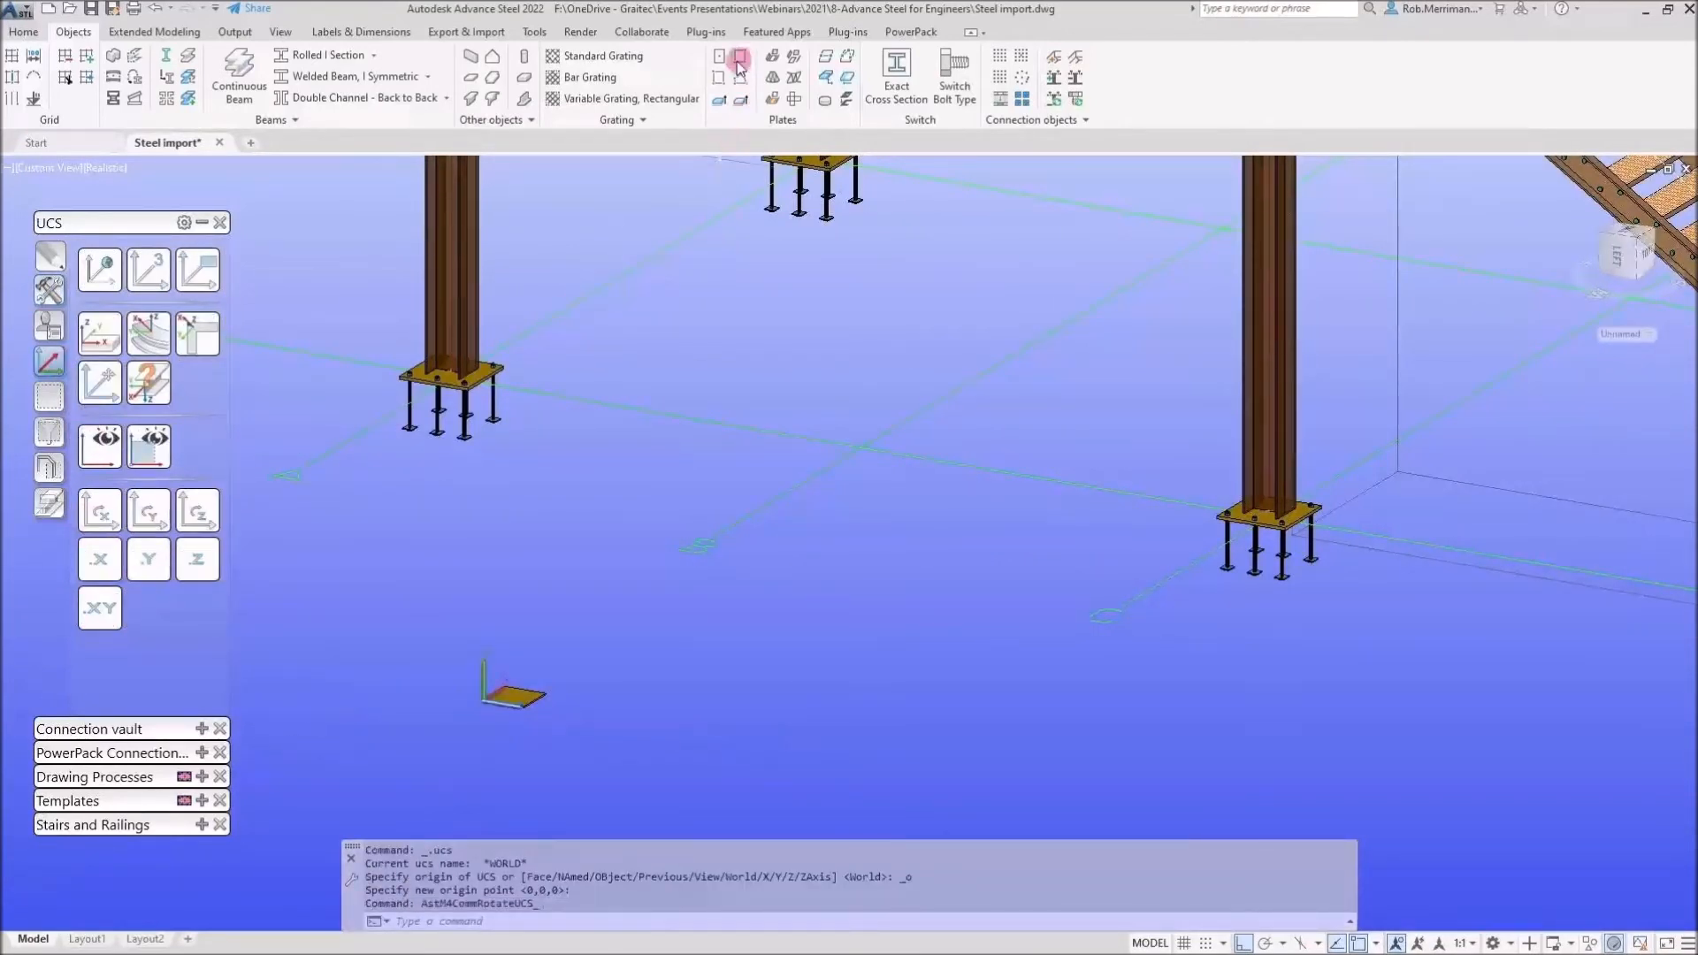
Create a second, upright plate at the same point, setting its positioning offset to a corner
left_click(485, 700)
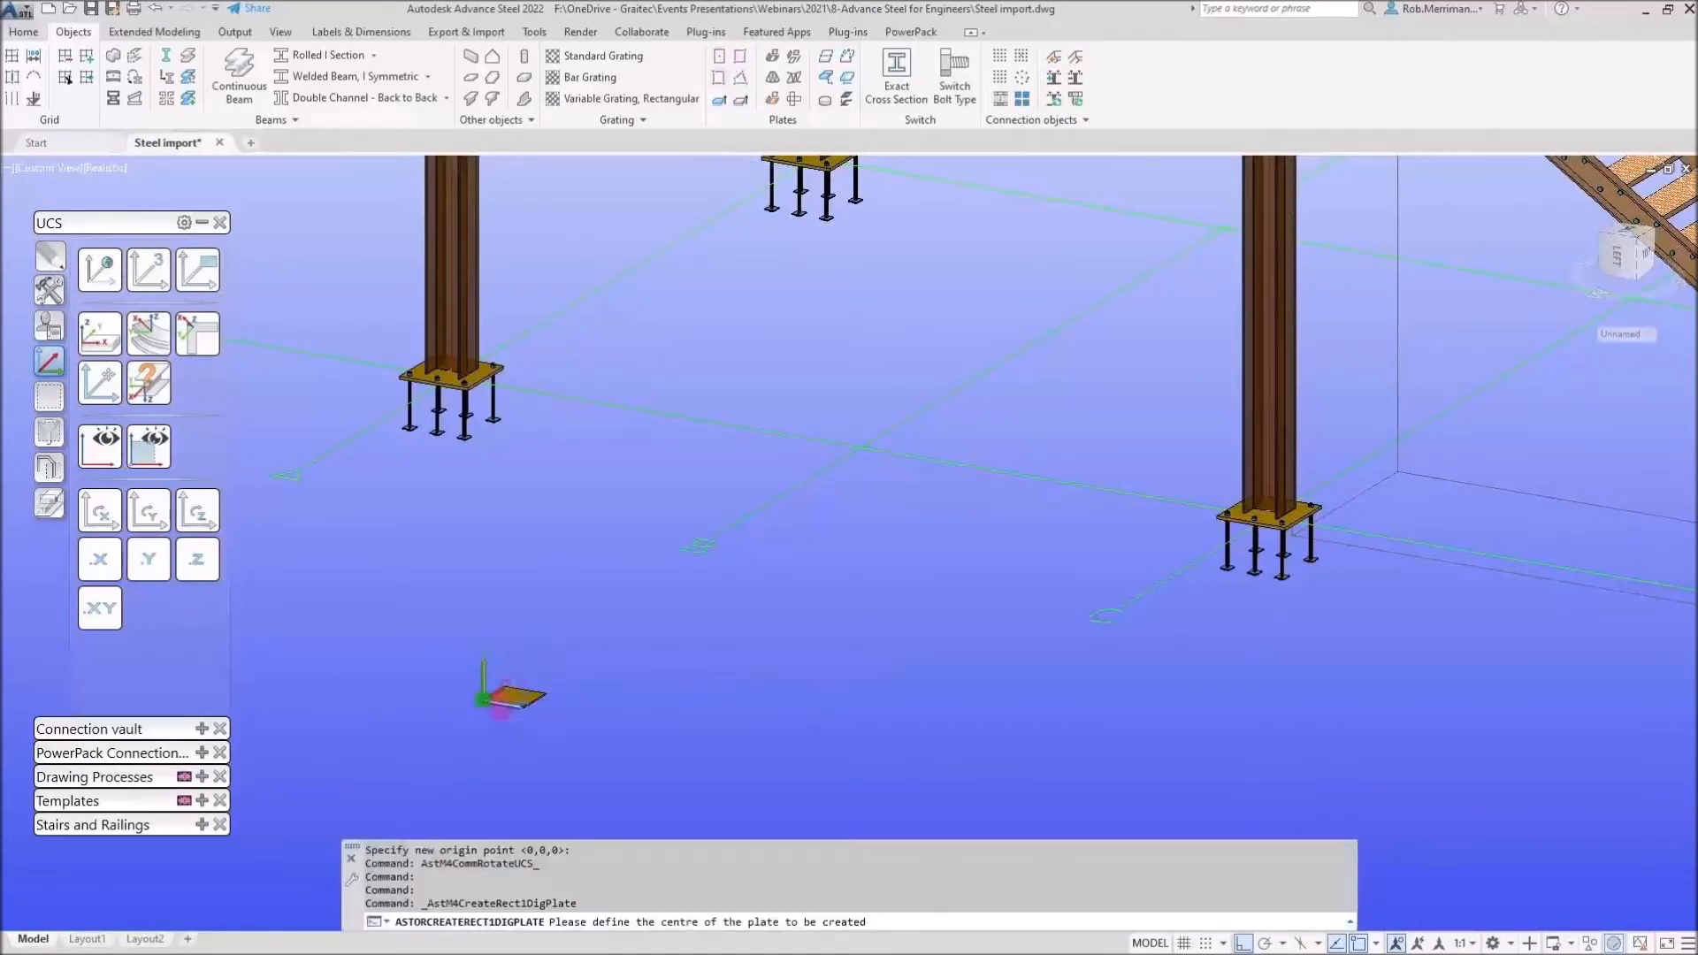
left_click(875, 292)
left_click(1012, 334)
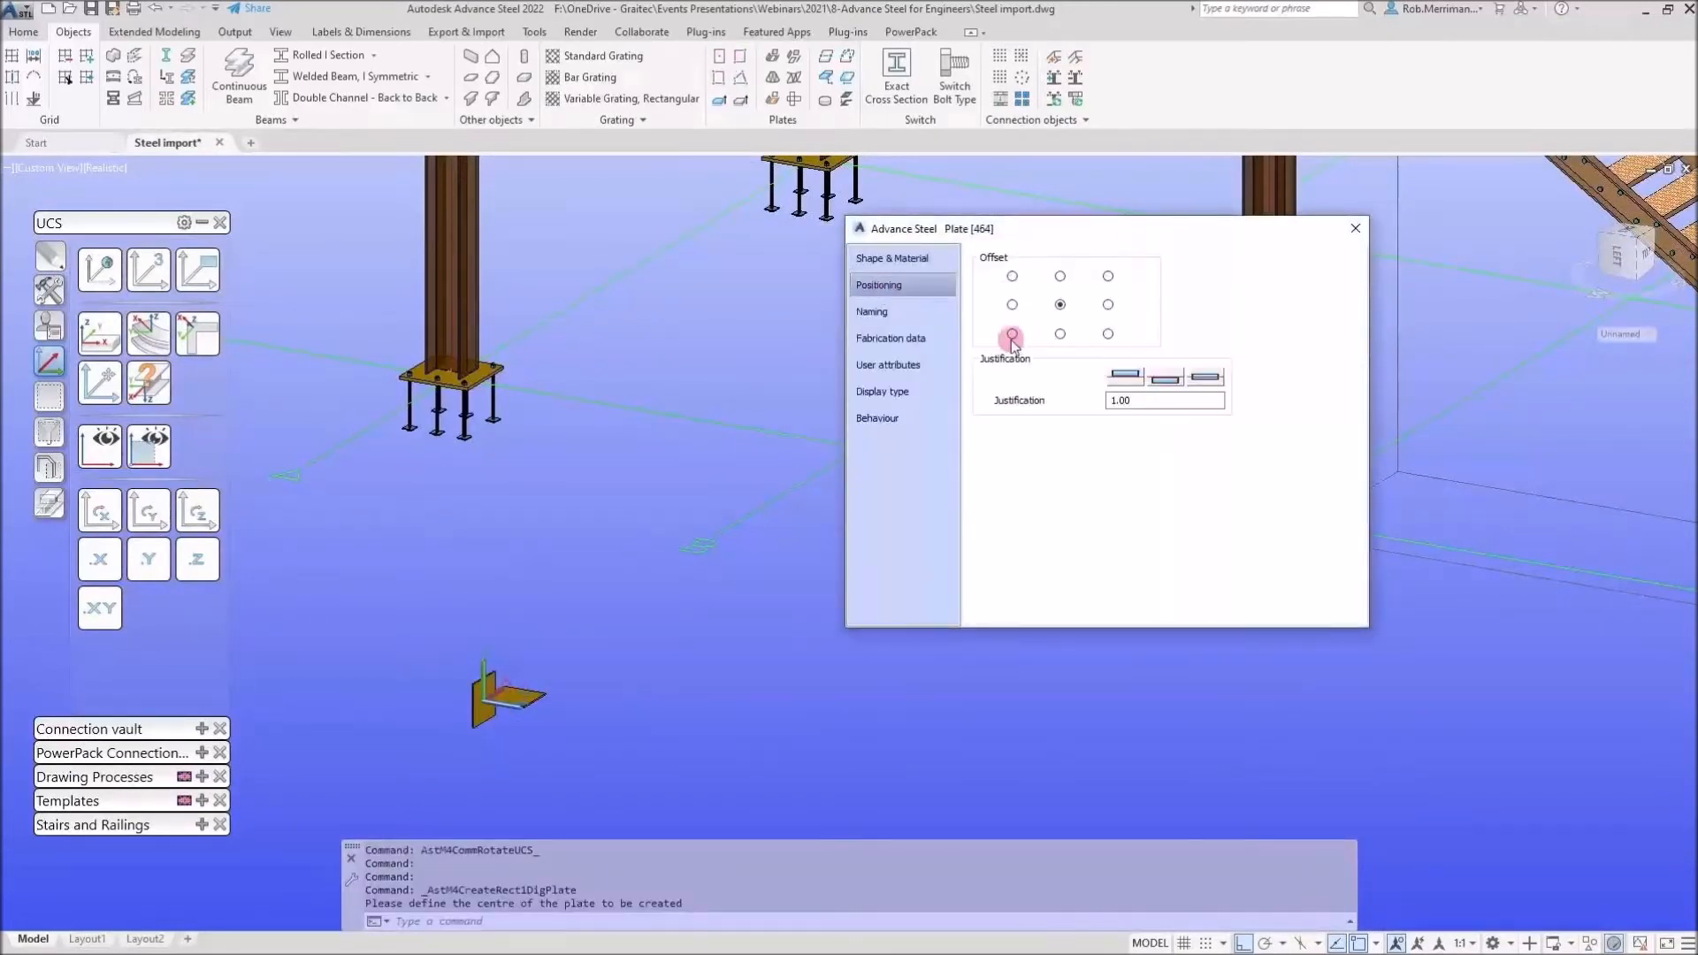
key("Escape")
Join the flat plate and the upright plate with a folded plate fold line, then close the fold line dialog
left_click(776, 57)
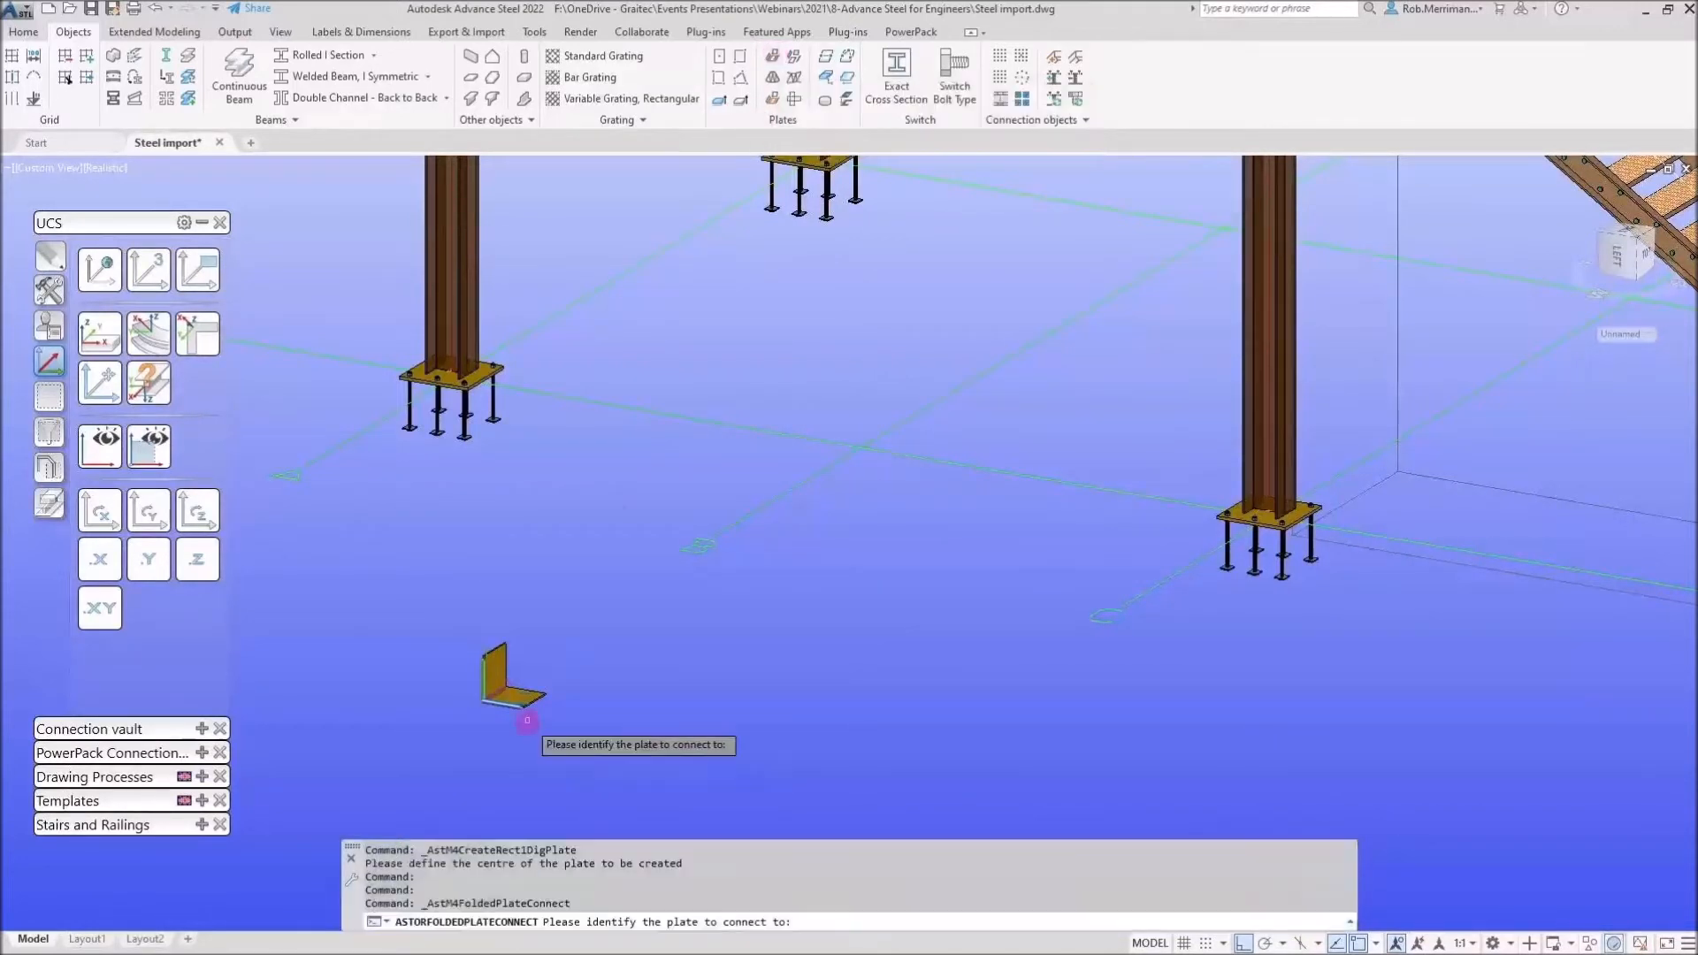
scroll(509, 667, "up", 5)
scroll(501, 642, "up", 4)
left_click(502, 638)
left_click(464, 541)
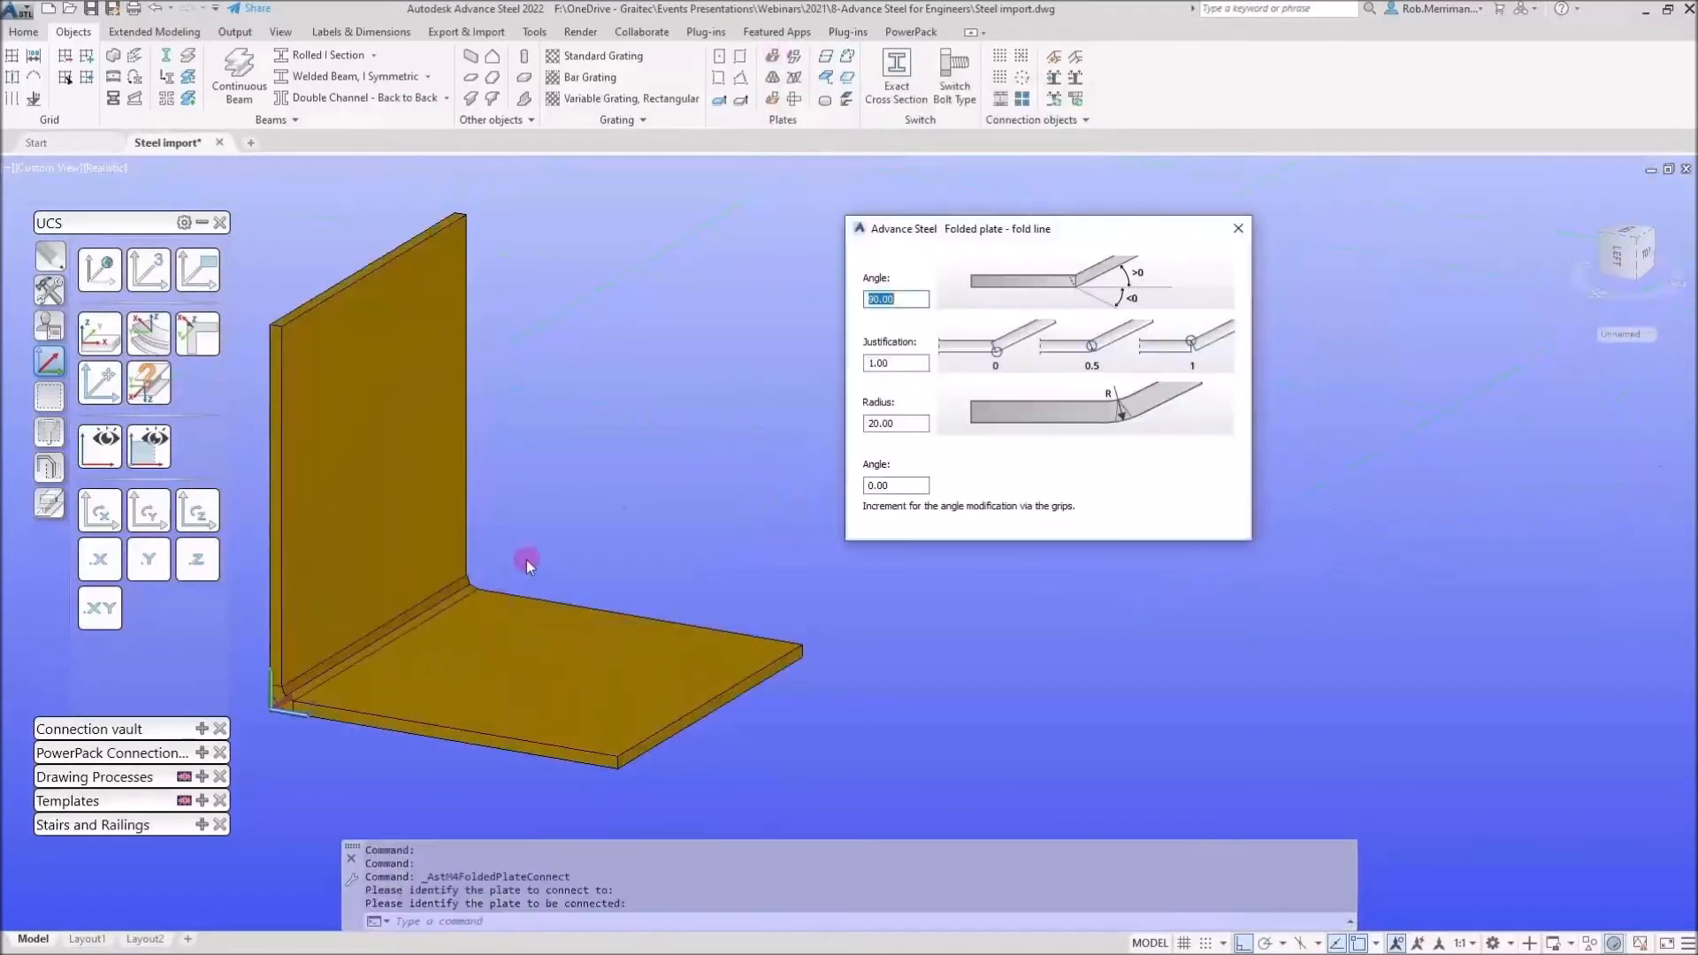
middle_click_drag(584, 535, 690, 480)
scroll(403, 644, "up", 5)
middle_click_drag(430, 633, 478, 624, "shift")
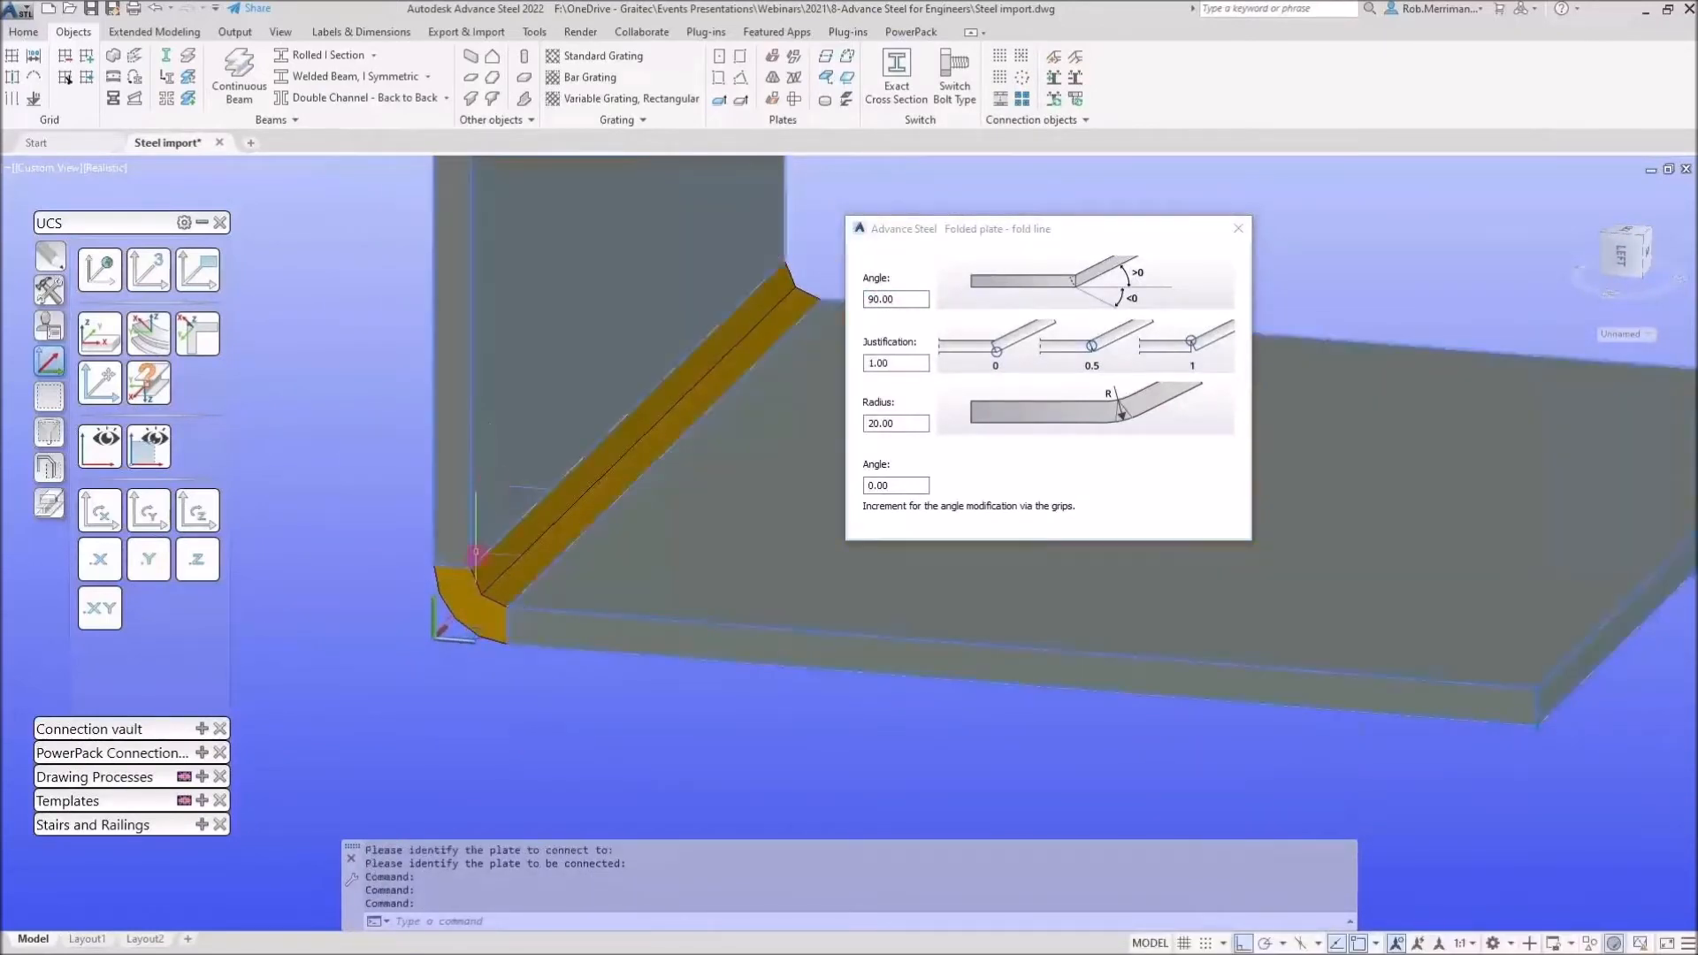
scroll(476, 555, "down", 2)
left_click(1238, 228)
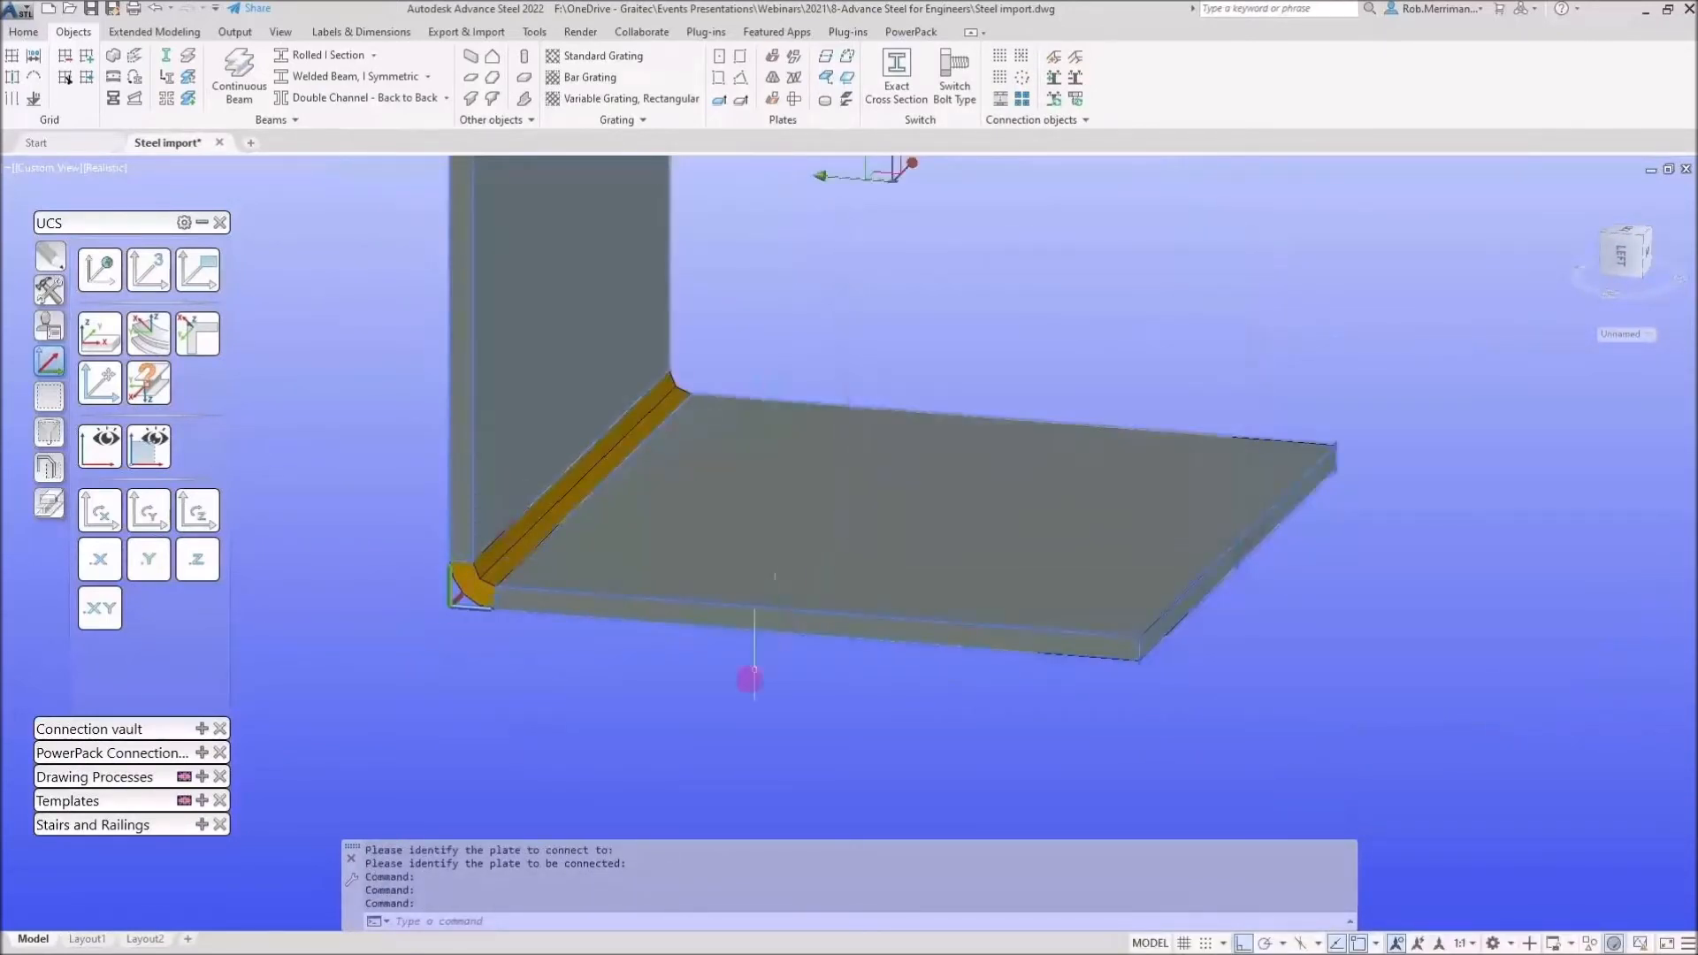
Delete the folded plate and reset the UCS to World
scroll(748, 677, "down", 3)
key("Escape")
left_click(678, 412)
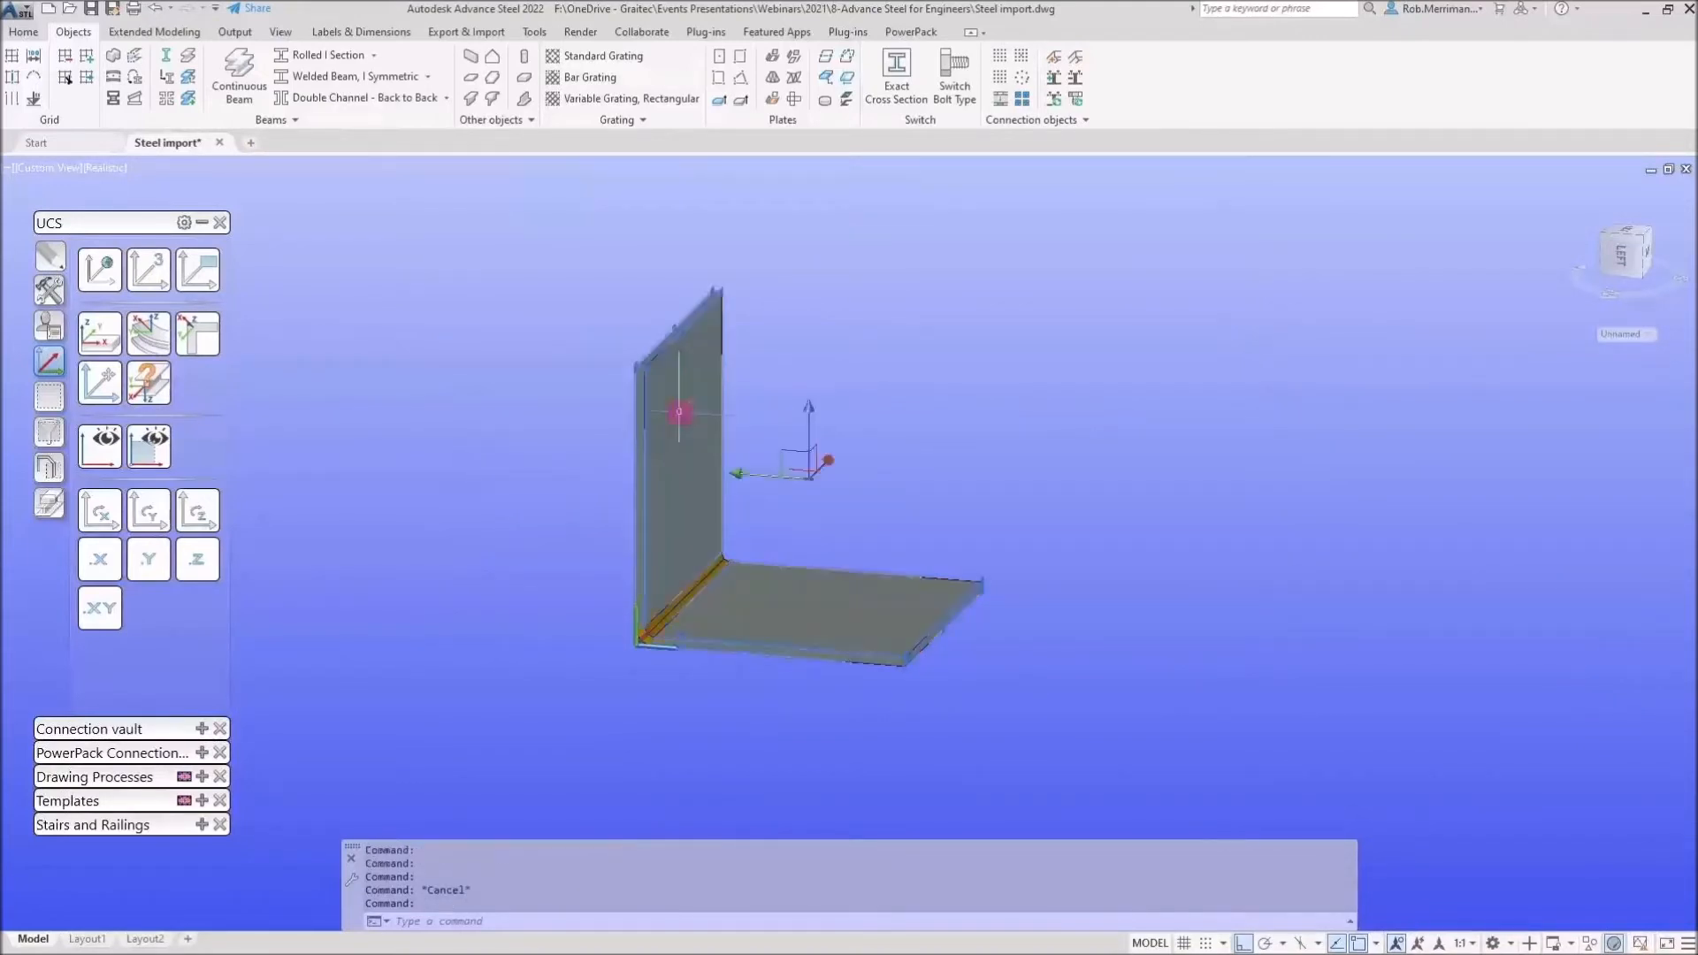
key("Delete")
scroll(751, 667, "down", 4)
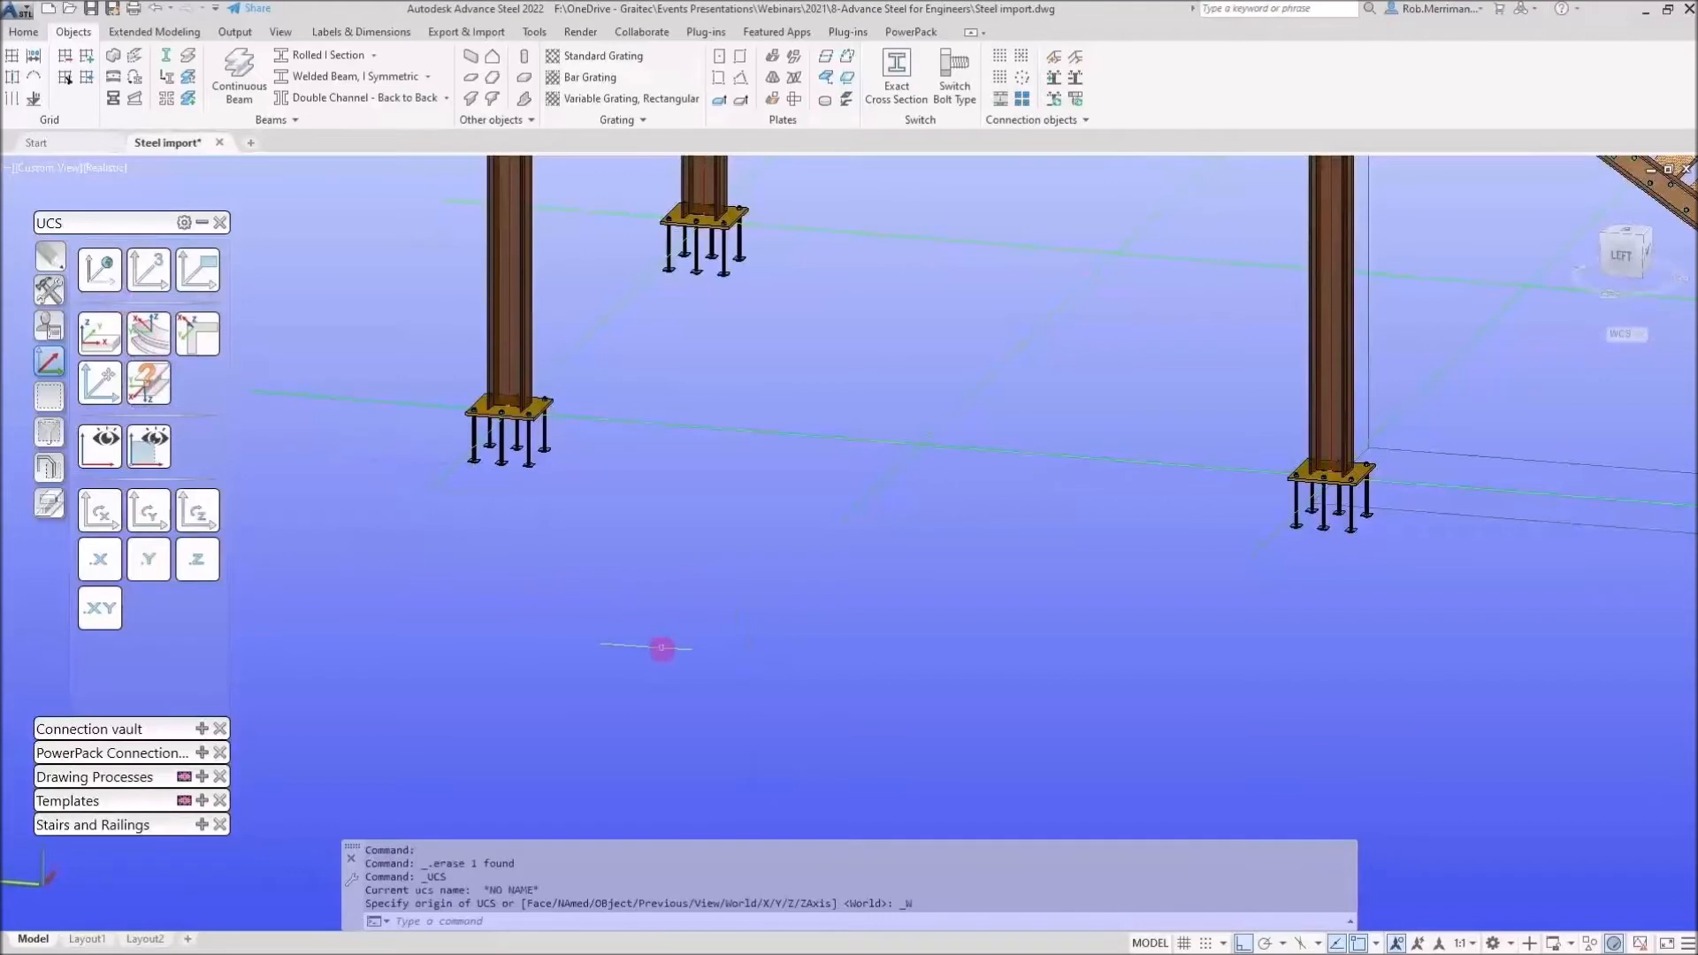
Review the complete structure with its stair and railings in 3D
scroll(656, 701, "down", 3)
middle_click_drag(854, 600, 772, 585, "shift")
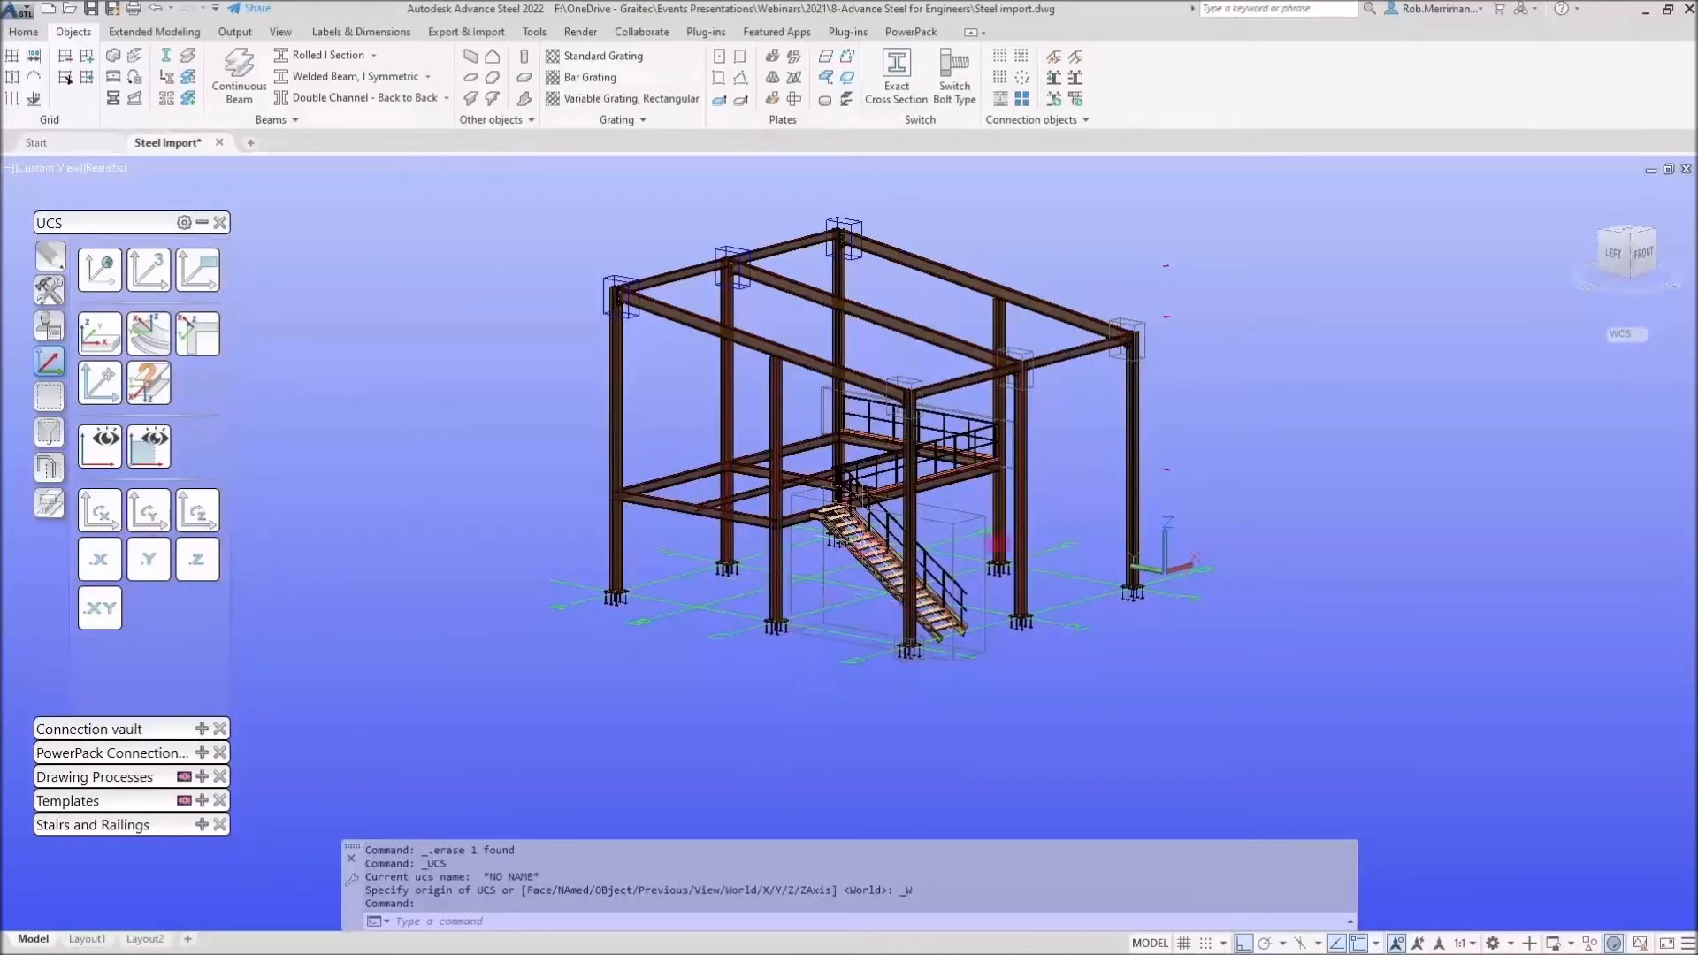
mouse_move(1225, 511)
middle_mouse_down("shift")
mouse_move(1277, 508)
mouse_move(1248, 532)
mouse_move(1235, 501)
middle_mouse_up("shift")
scroll(937, 240, "up", 2)
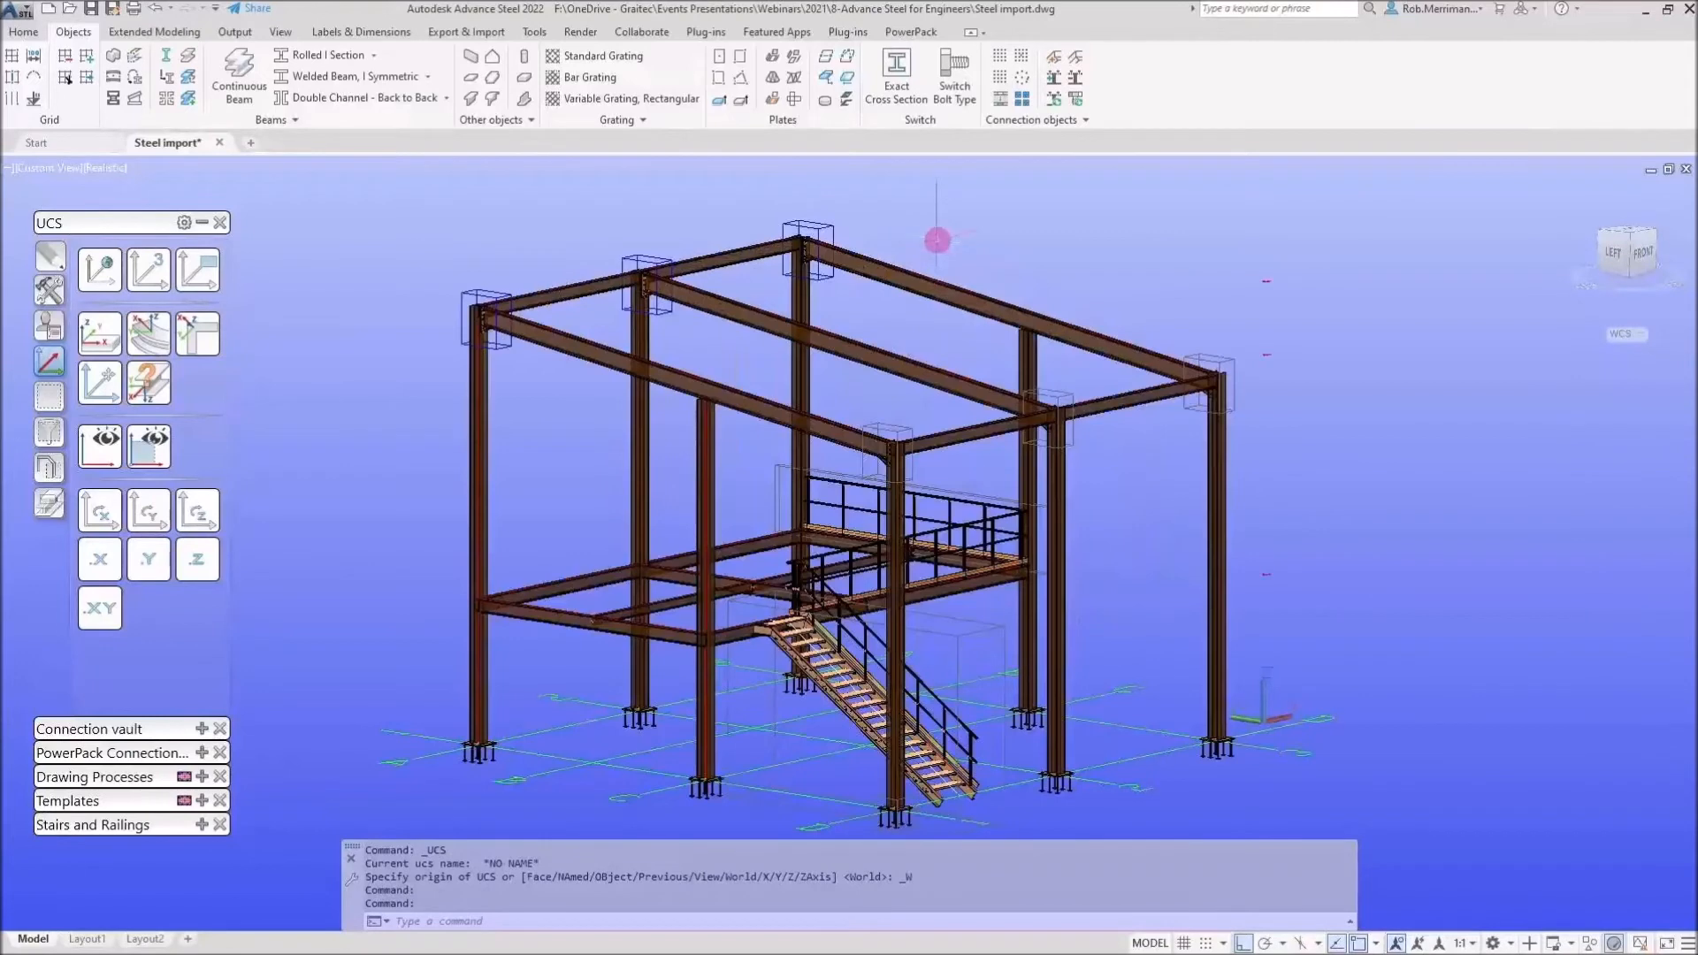
scroll(938, 239, "down", 2)
scroll(934, 252, "up", 1)
middle_click_drag(929, 257, 911, 284)
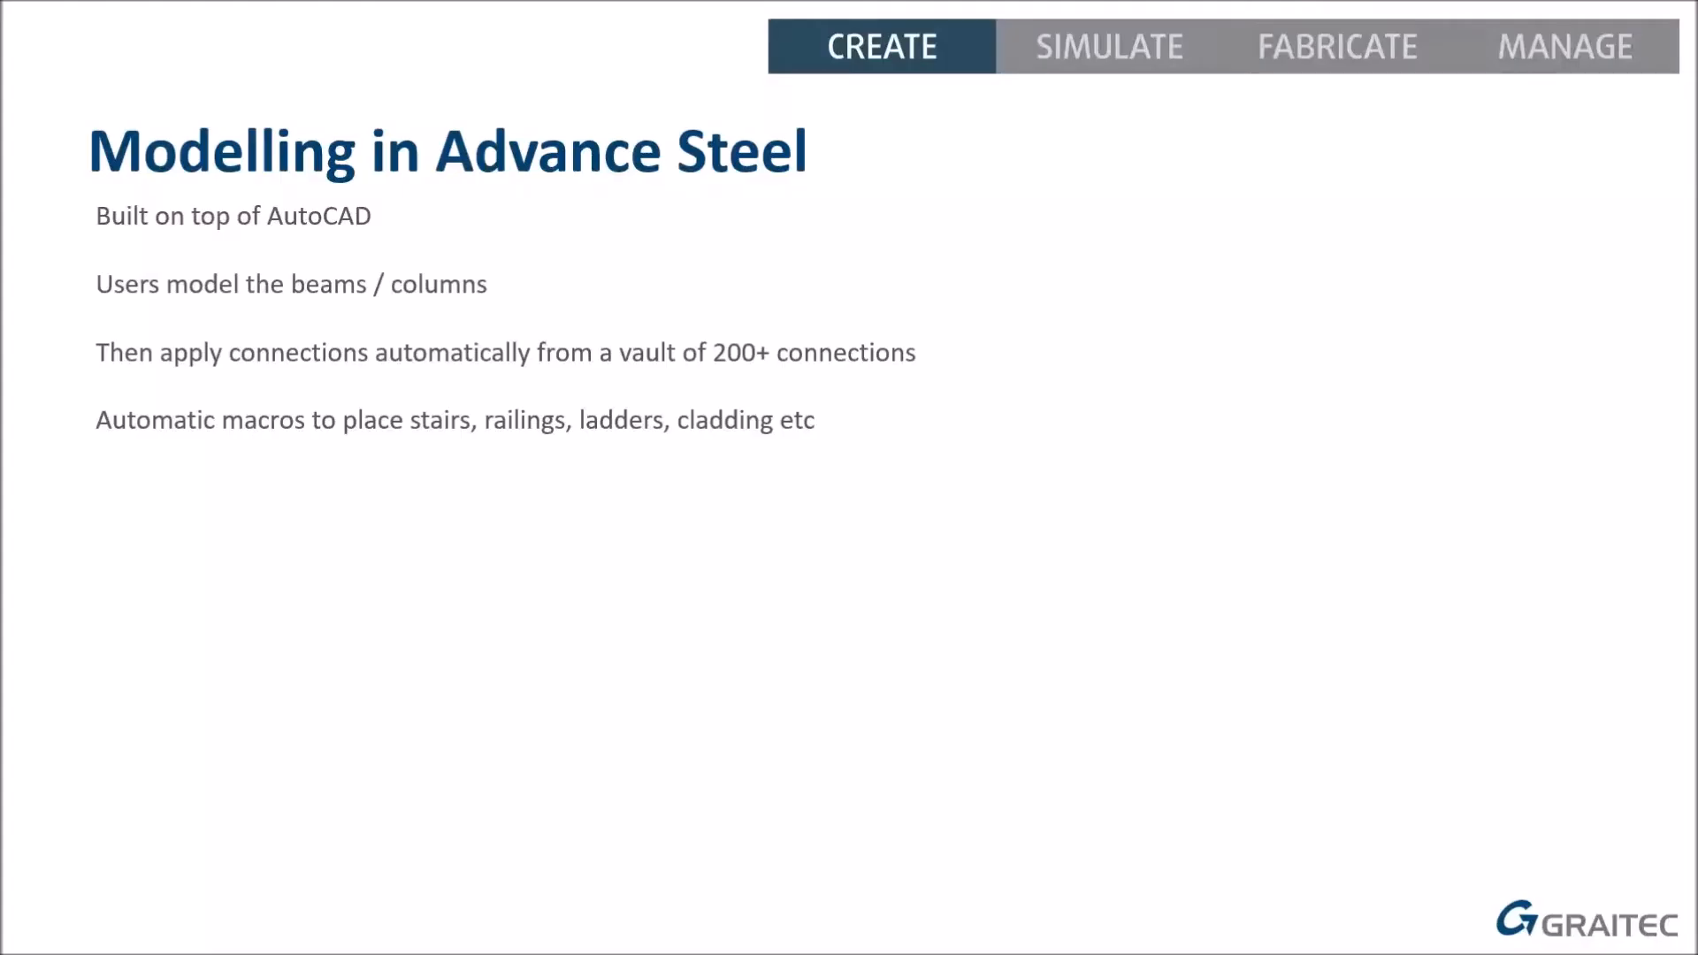
key("Right")
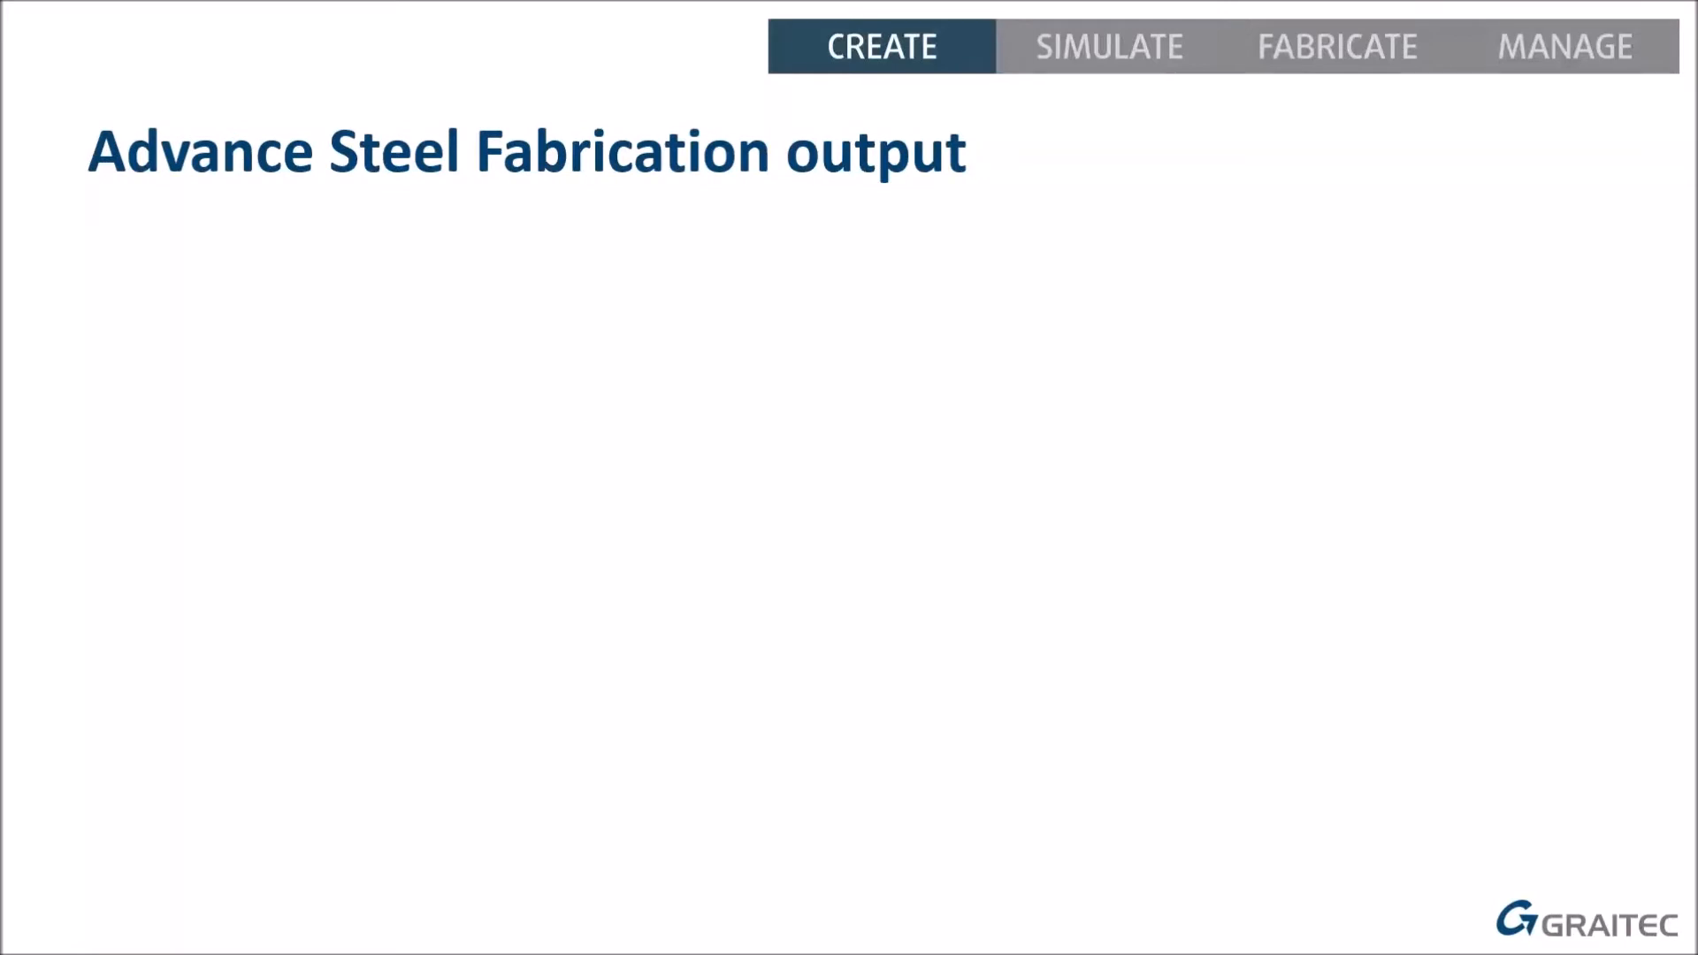
key("Right")
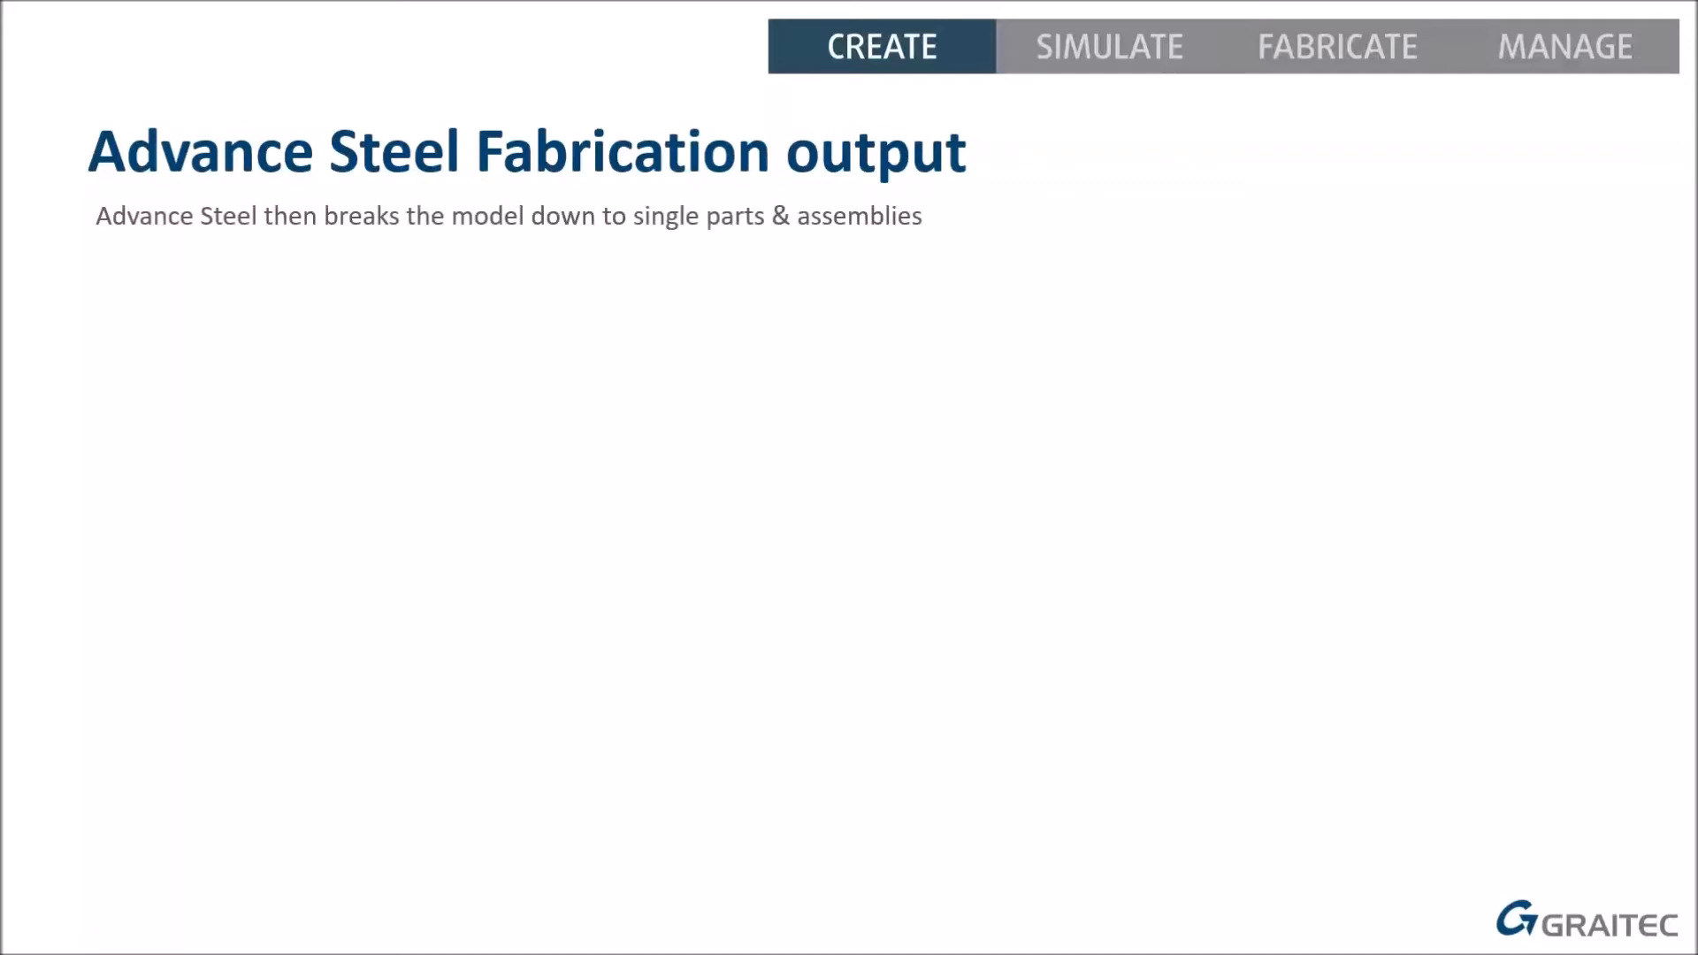
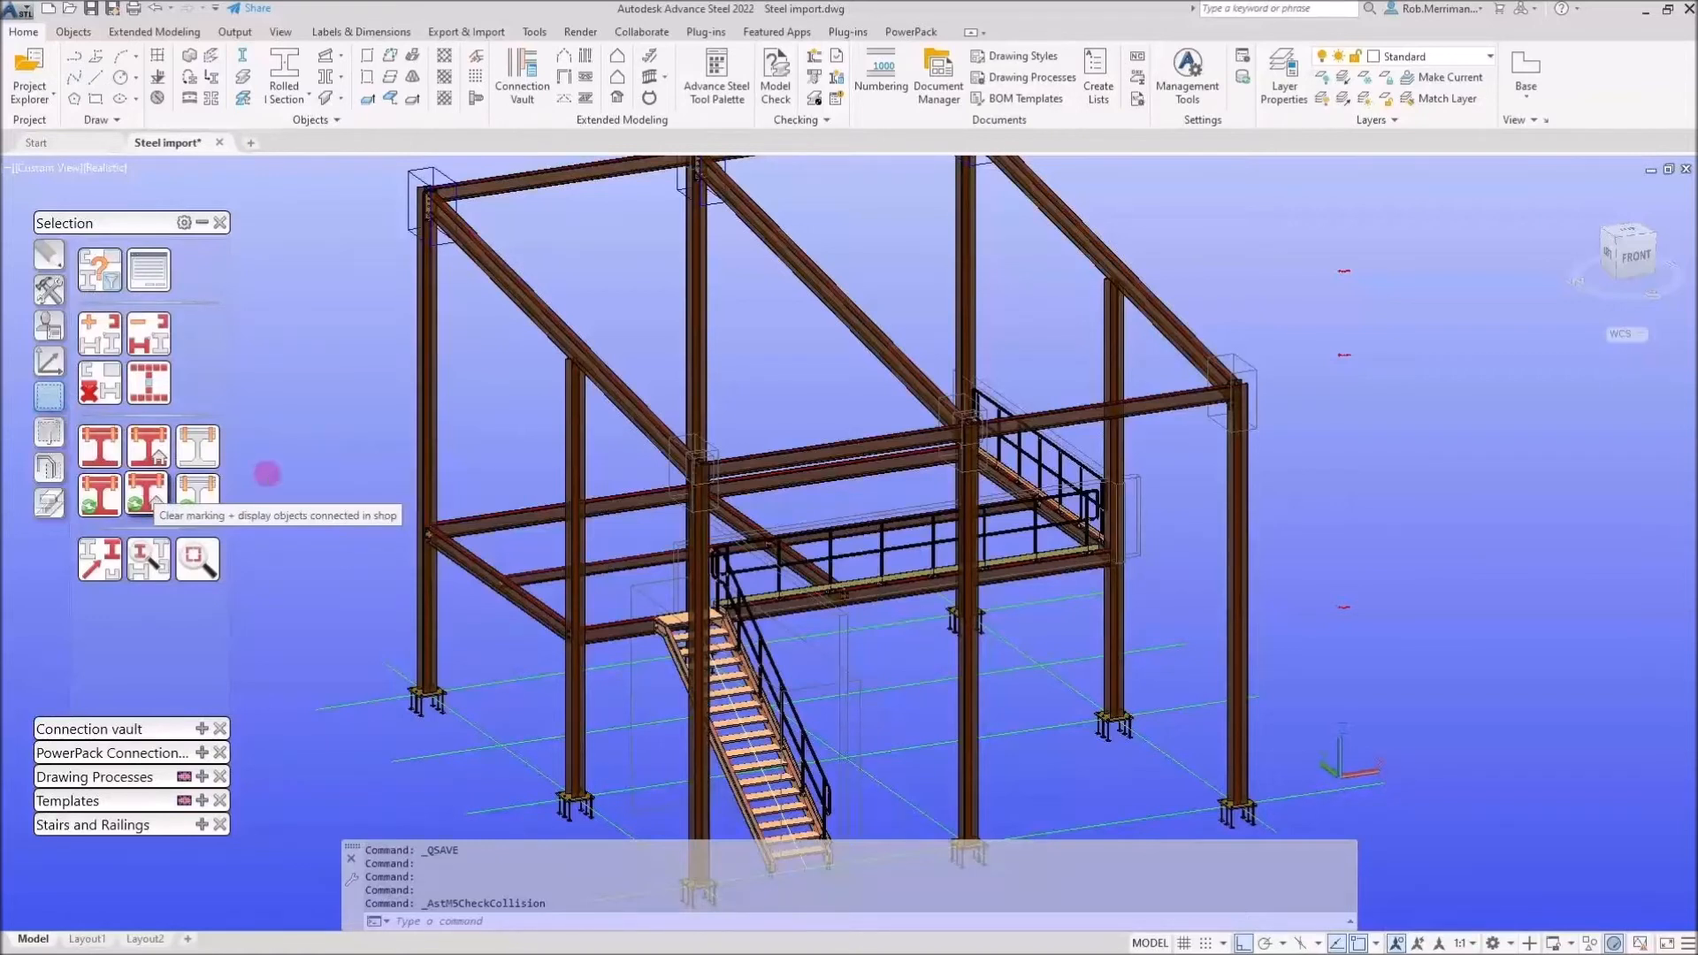
Show the objects connected in shop to the sloping roof beam and zoom in to inspect its end connections
left_click(145, 506)
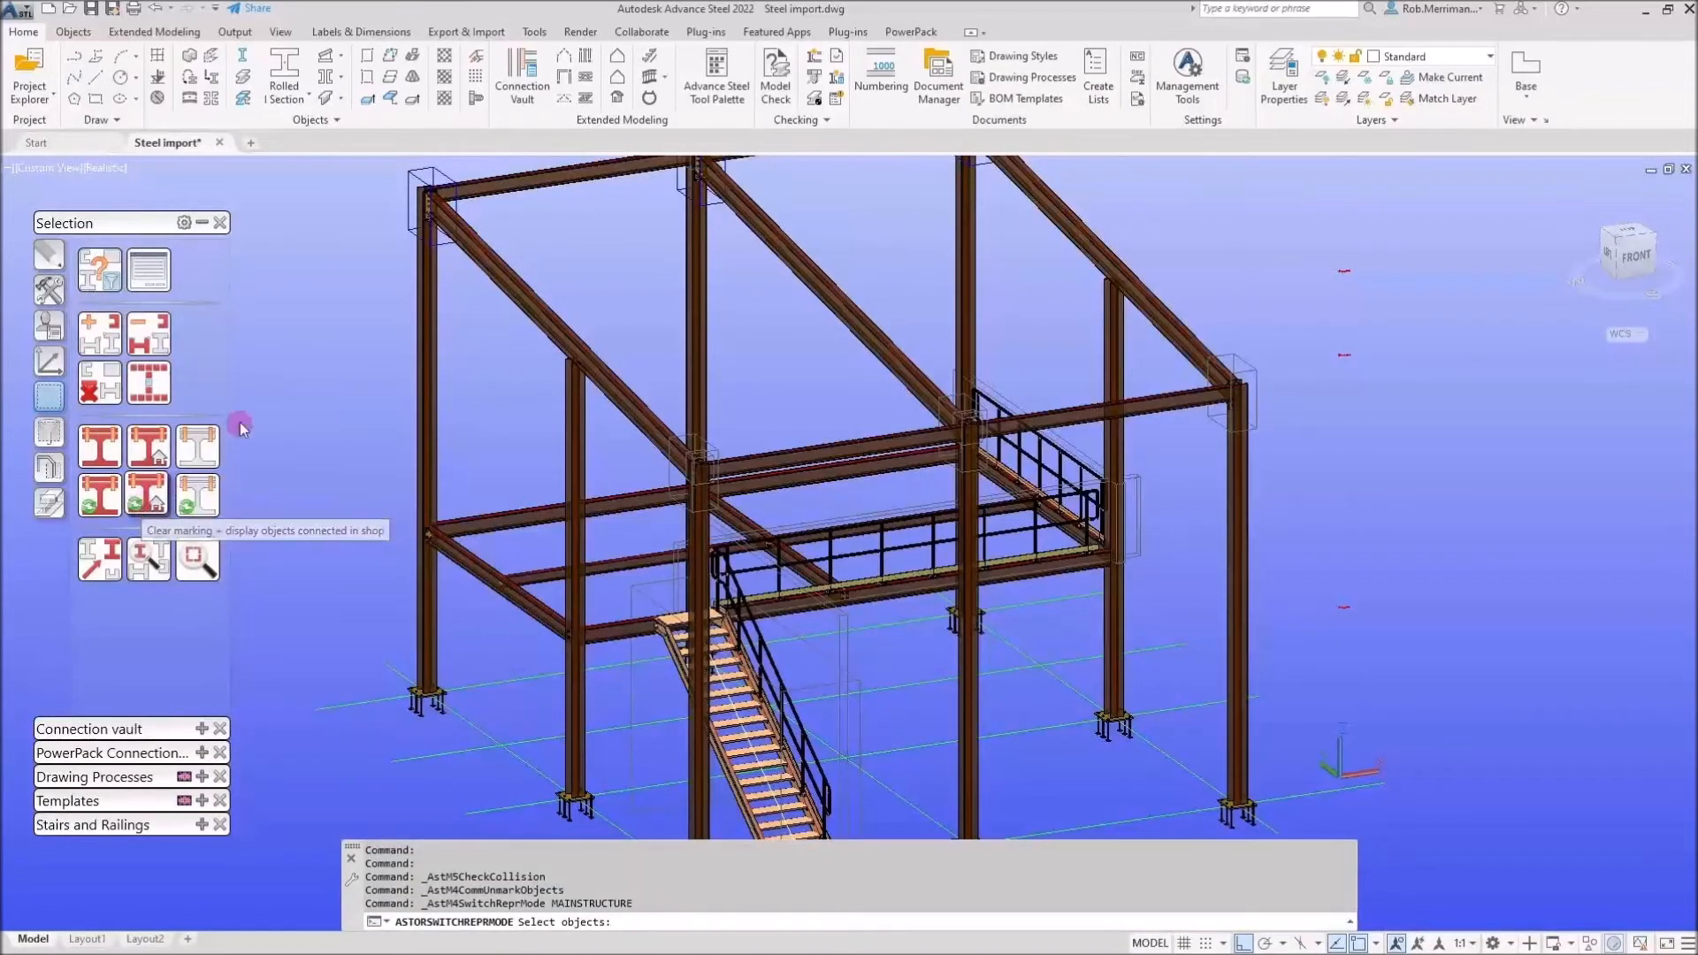
left_click(145, 506)
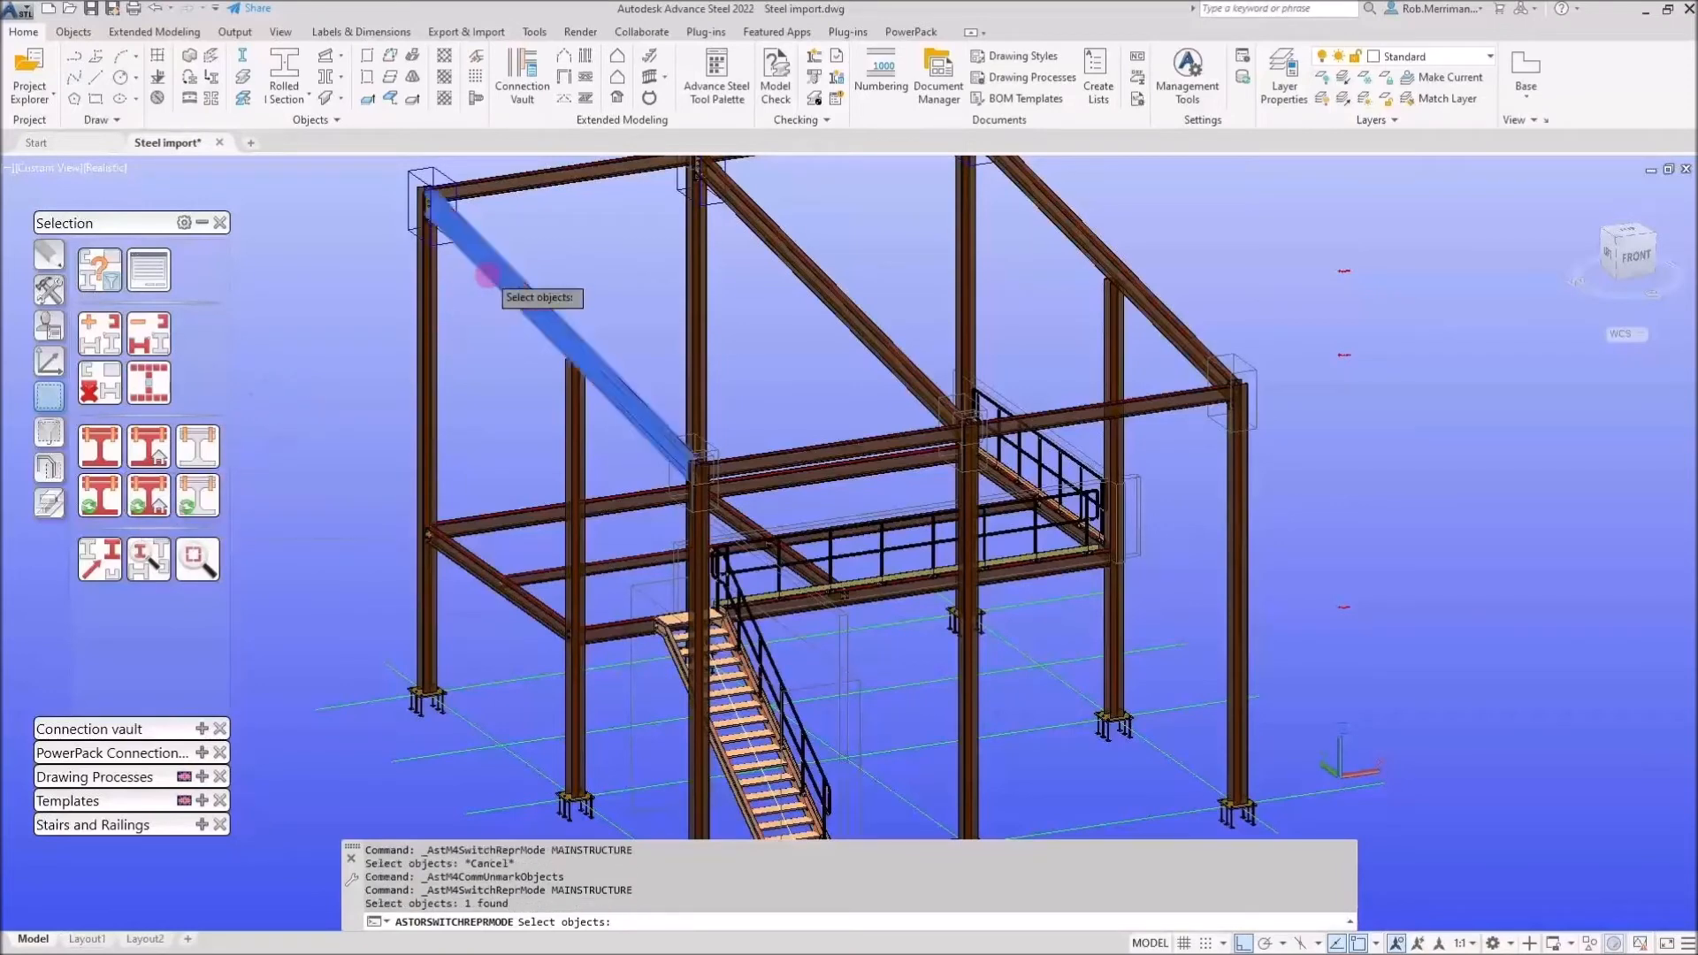
left_click(482, 255)
scroll(434, 190, "up", 5)
scroll(438, 188, "down", 2)
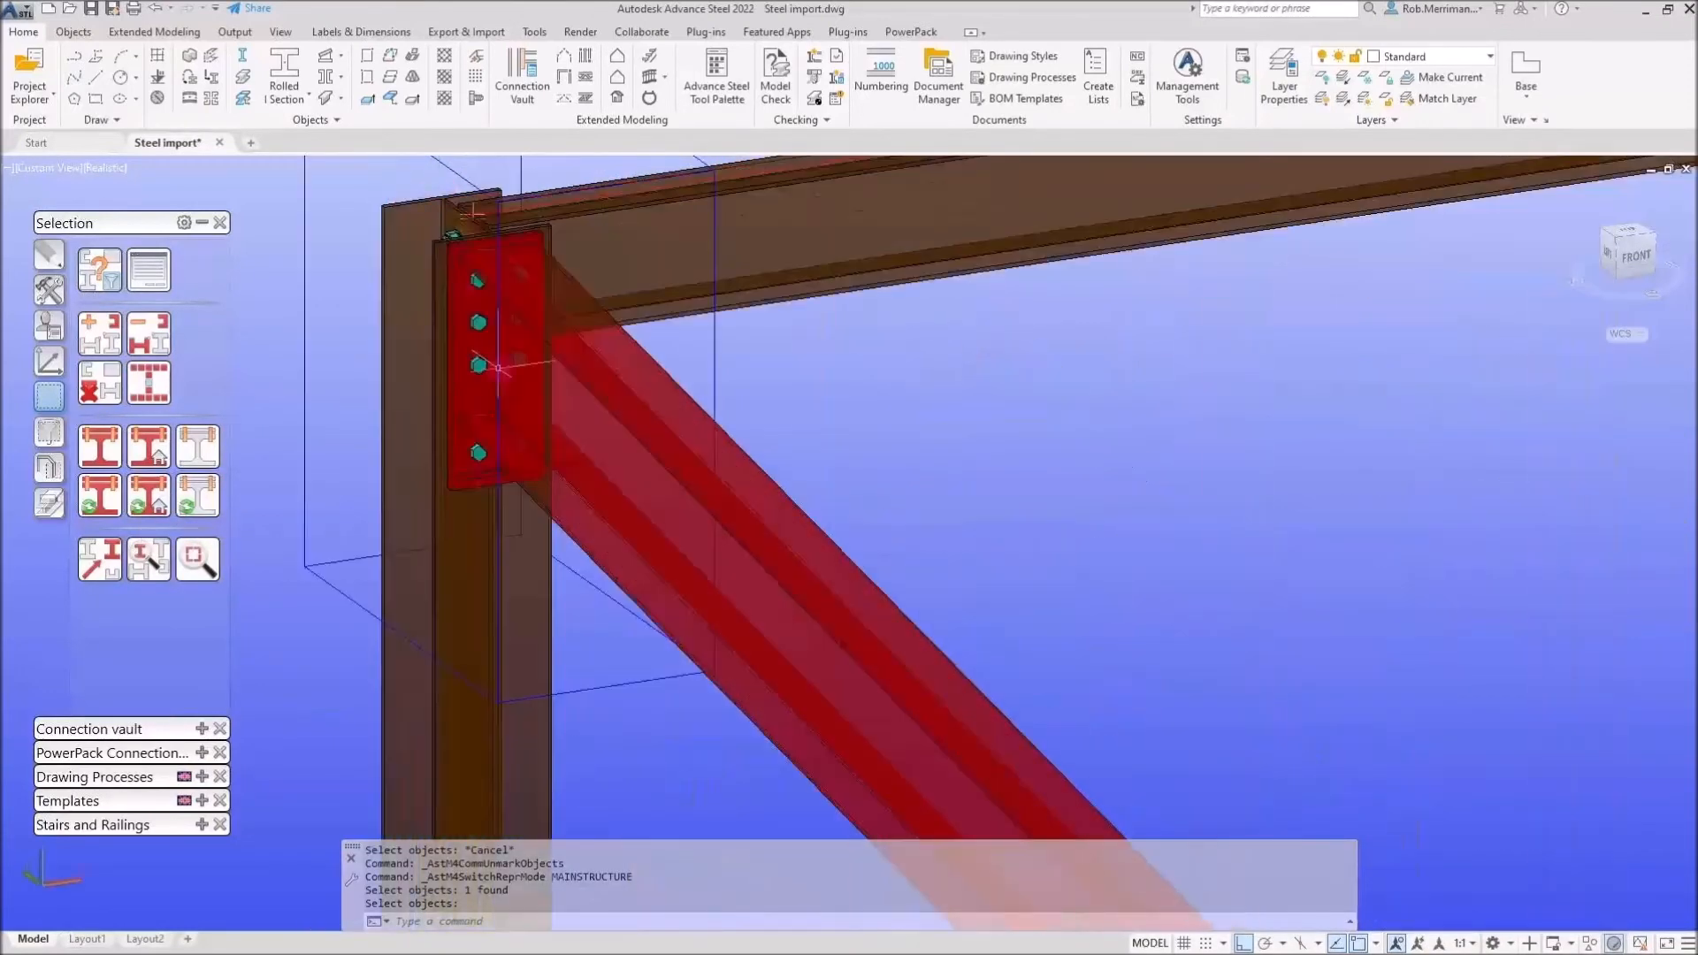
scroll(474, 301, "down", 4)
scroll(475, 311, "down", 3)
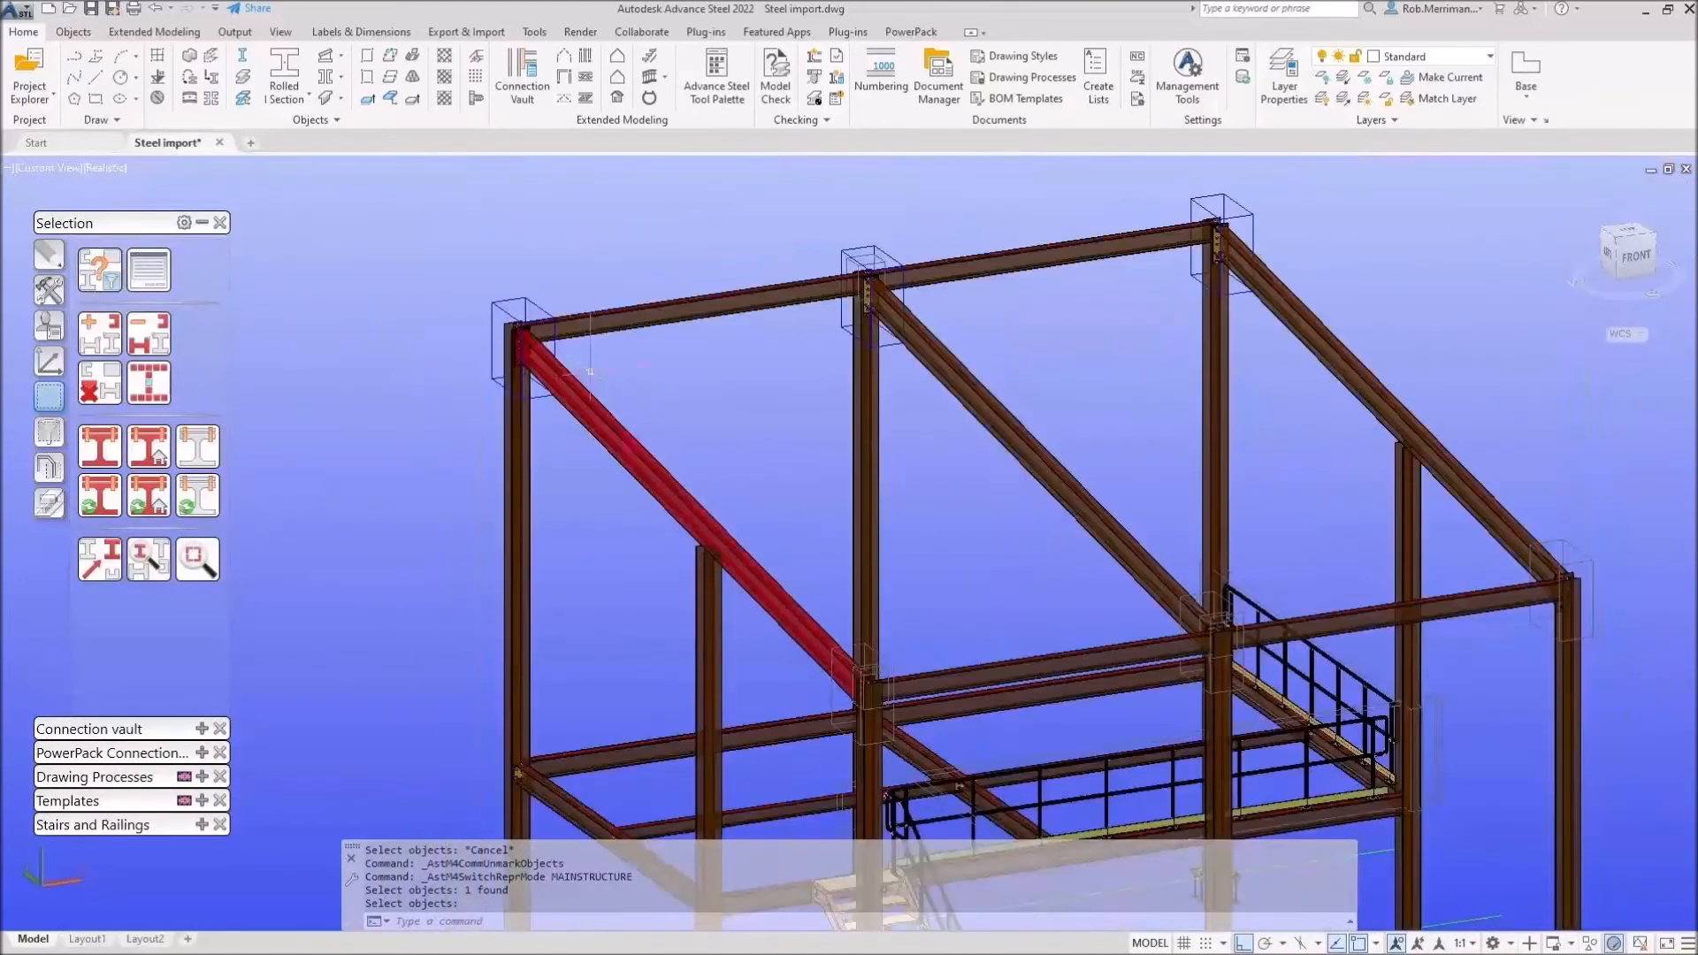
scroll(896, 756, "up", 7)
scroll(836, 712, "up", 4)
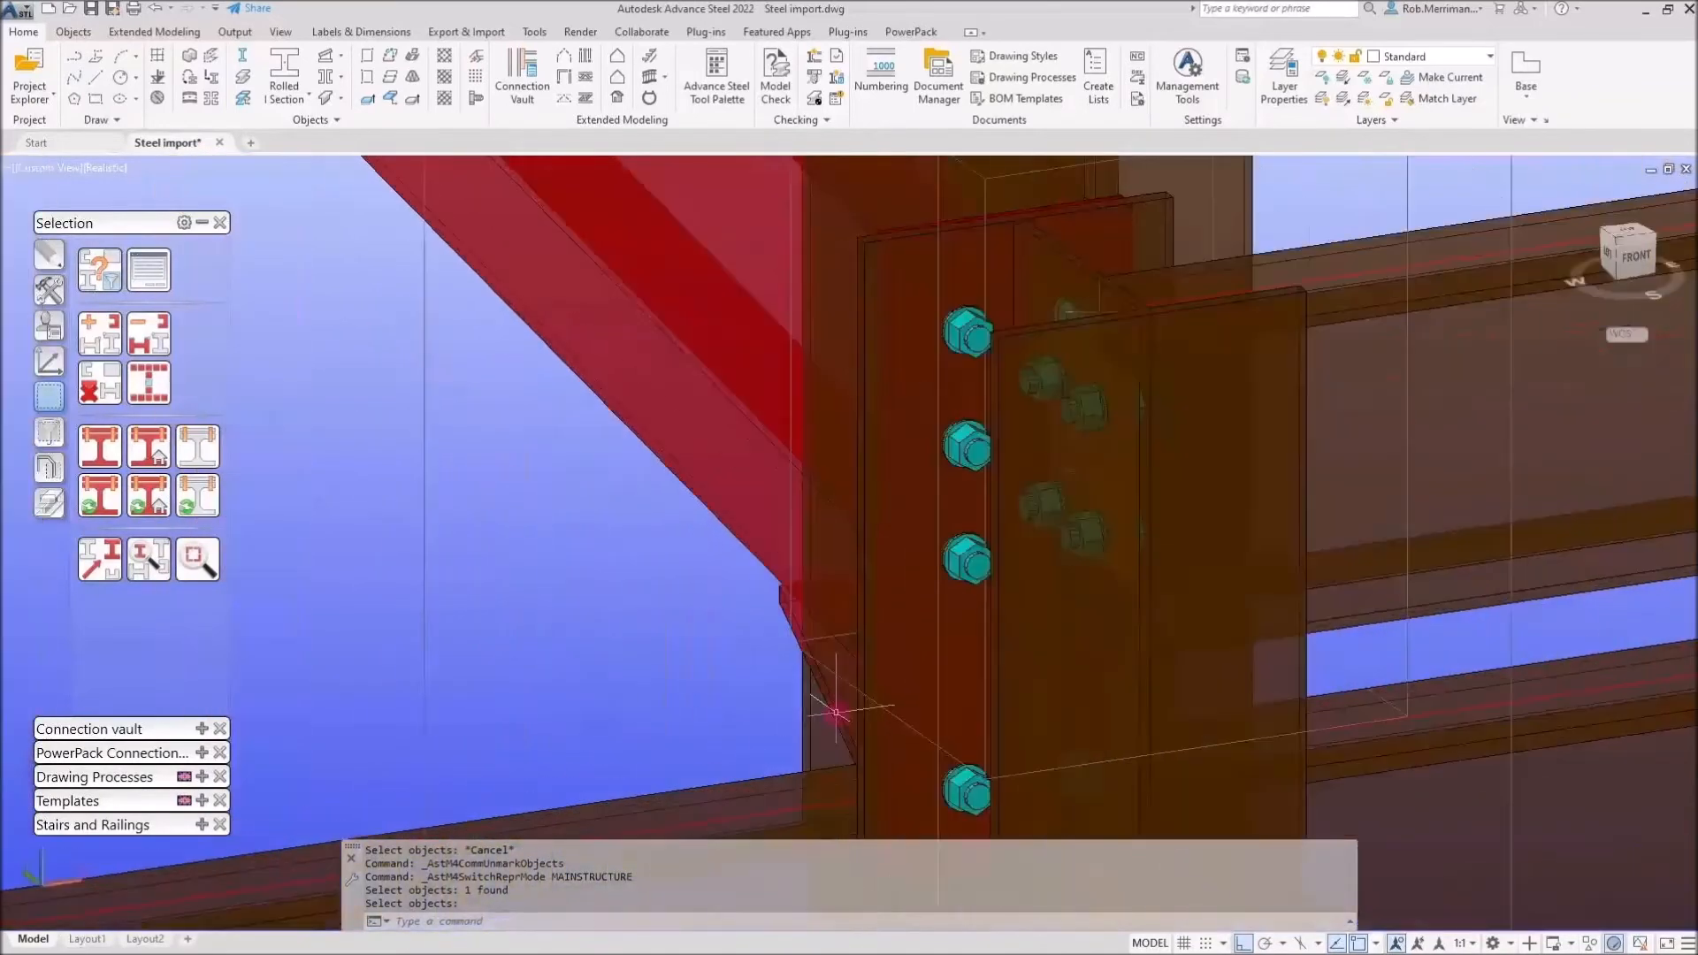
scroll(836, 712, "down", 10)
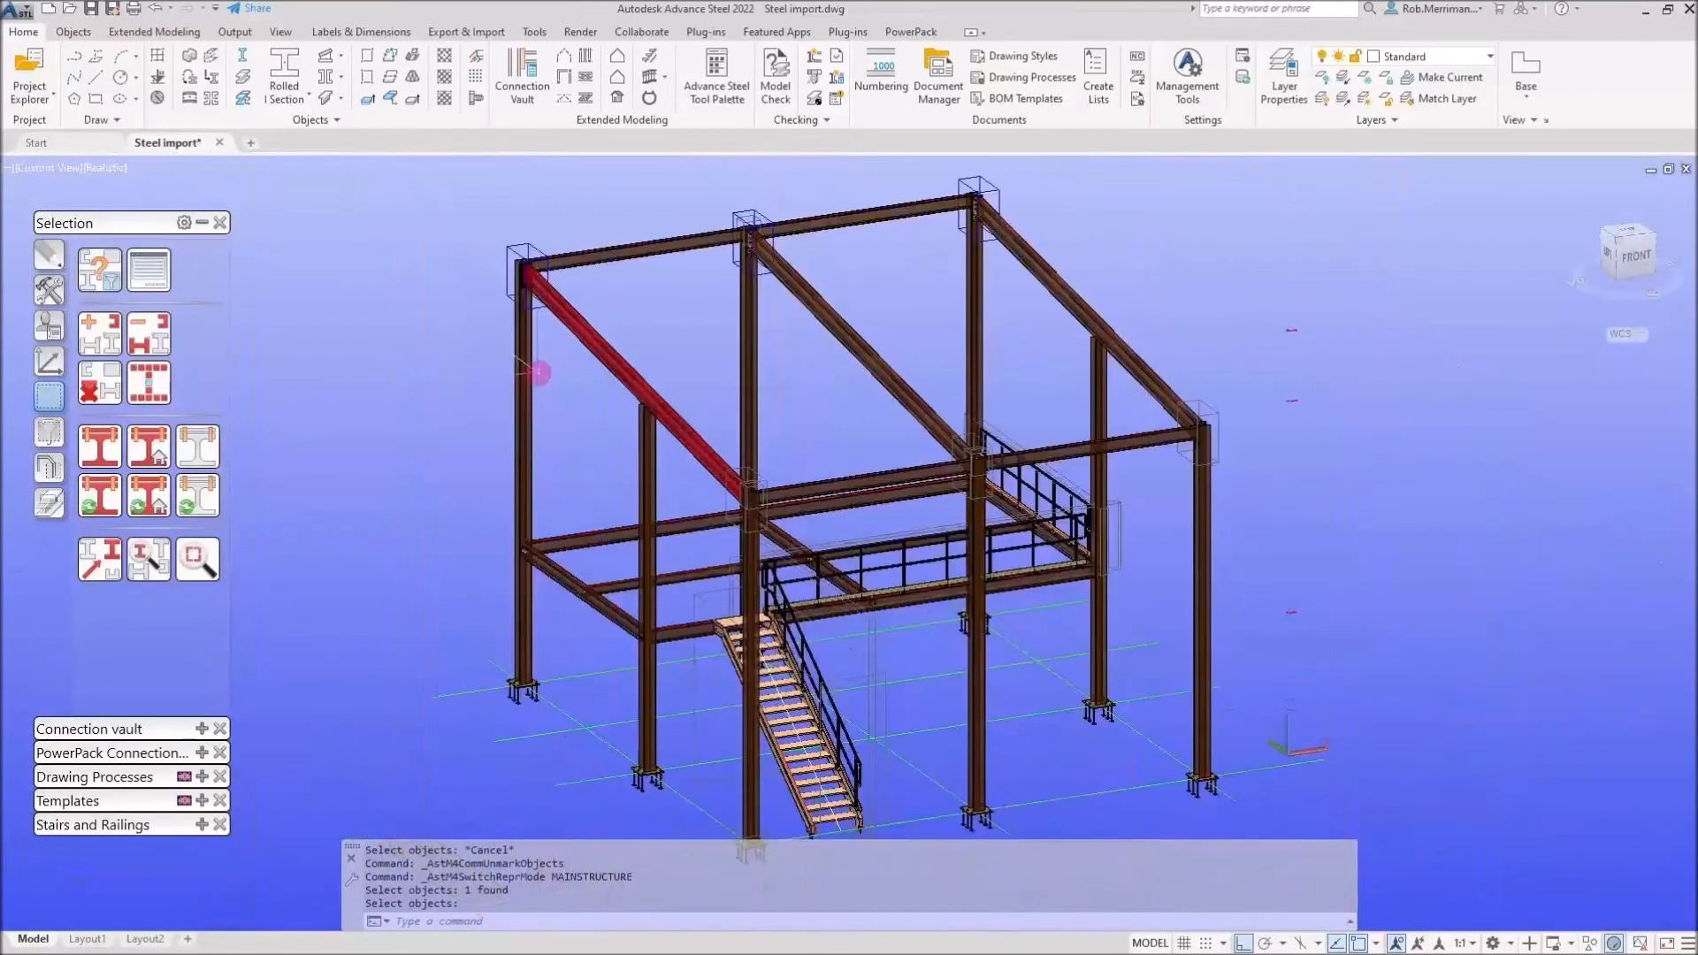
Show the shop-connected objects of the stair landing beam, inspect them, and clear the marking
left_click(153, 495)
scroll(825, 691, "up", 2)
left_click(907, 544)
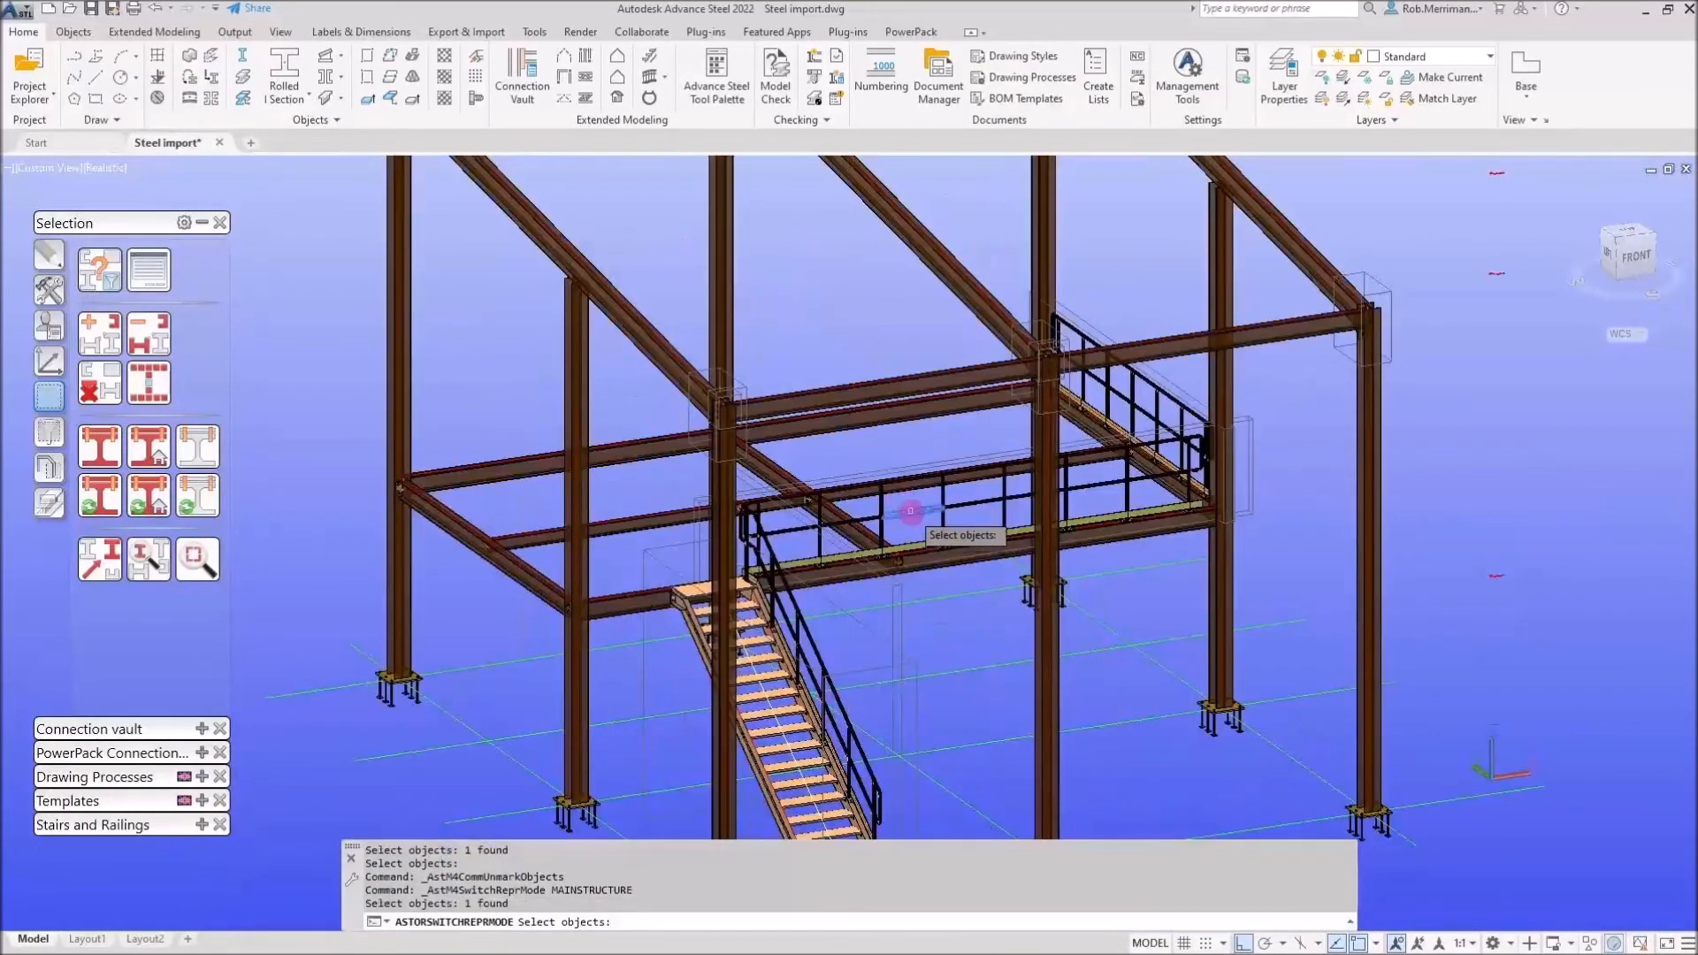
scroll(917, 492, "up", 2)
scroll(917, 492, "up", 2)
scroll(911, 492, "down", 1)
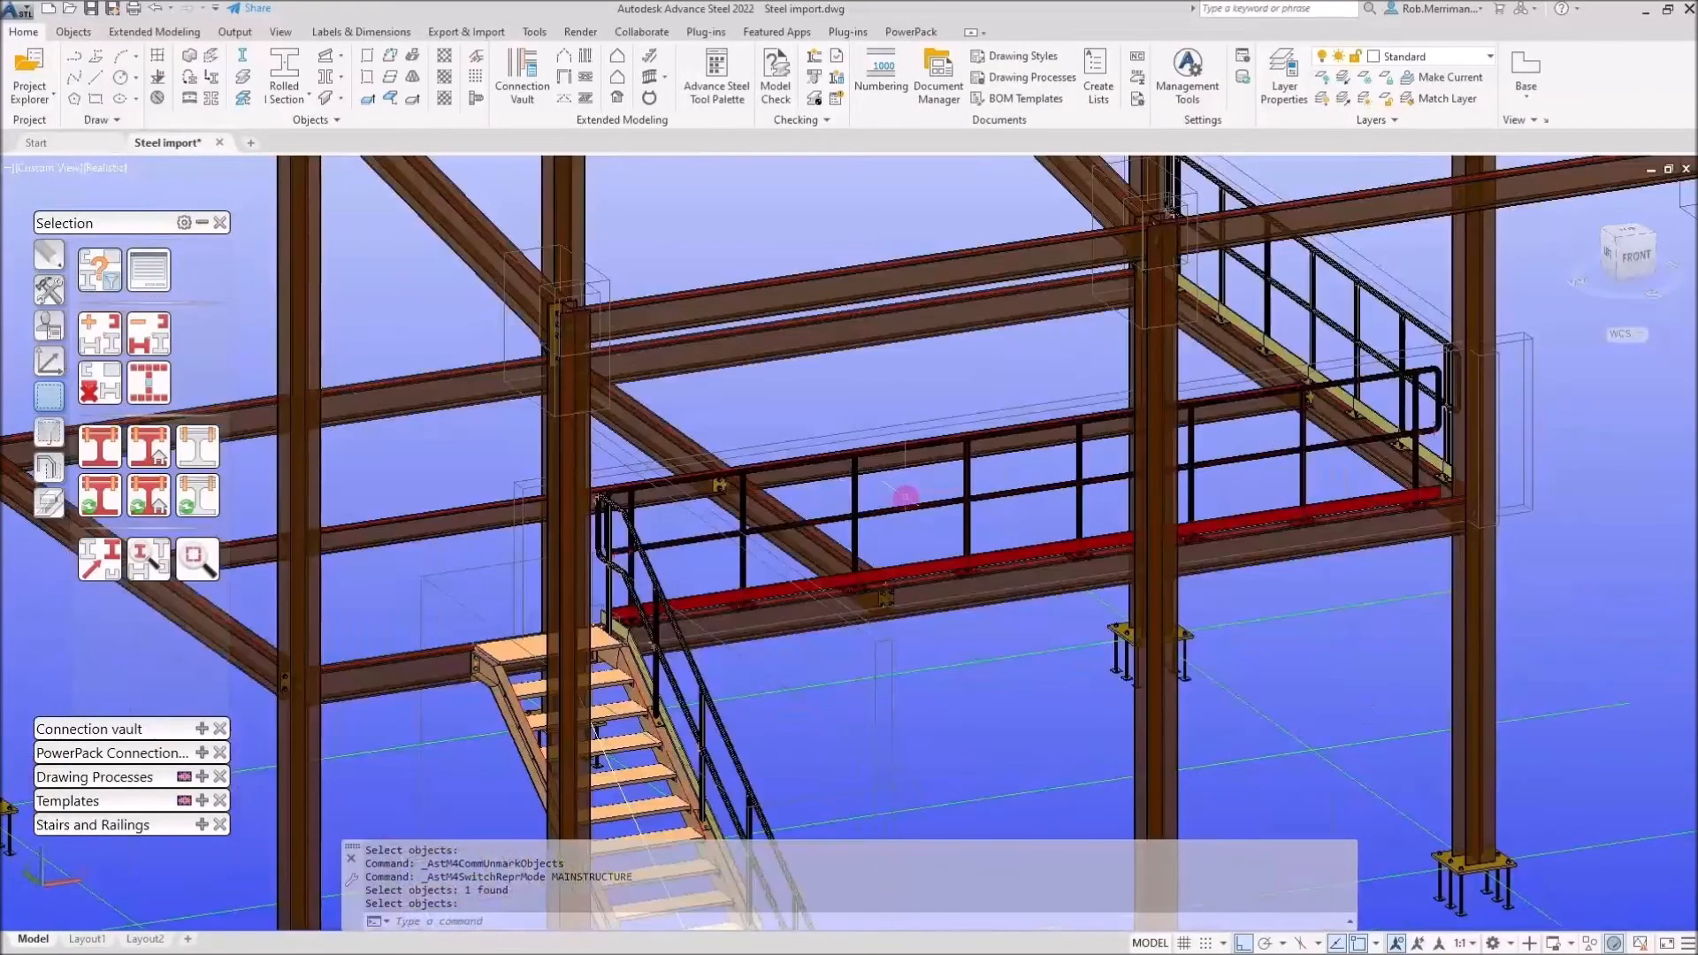
left_click(107, 390)
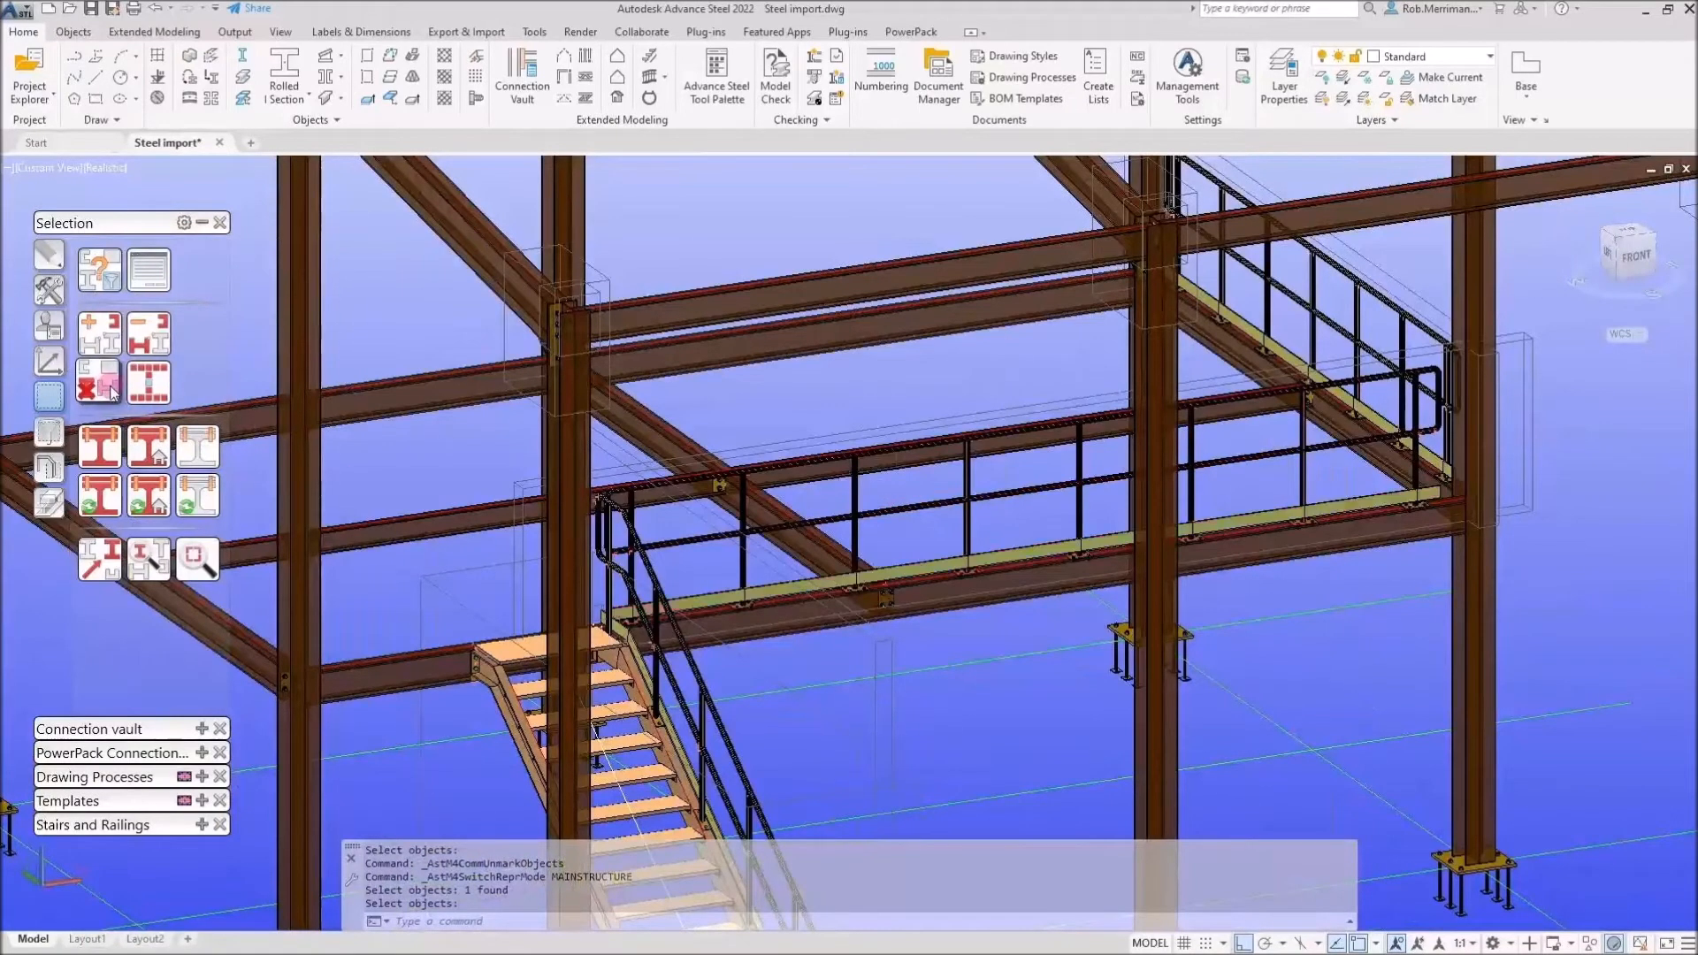
Show the shop-connected objects of a corner column, inspect its base plate, and clear the marking
scroll(637, 507, "down", 2)
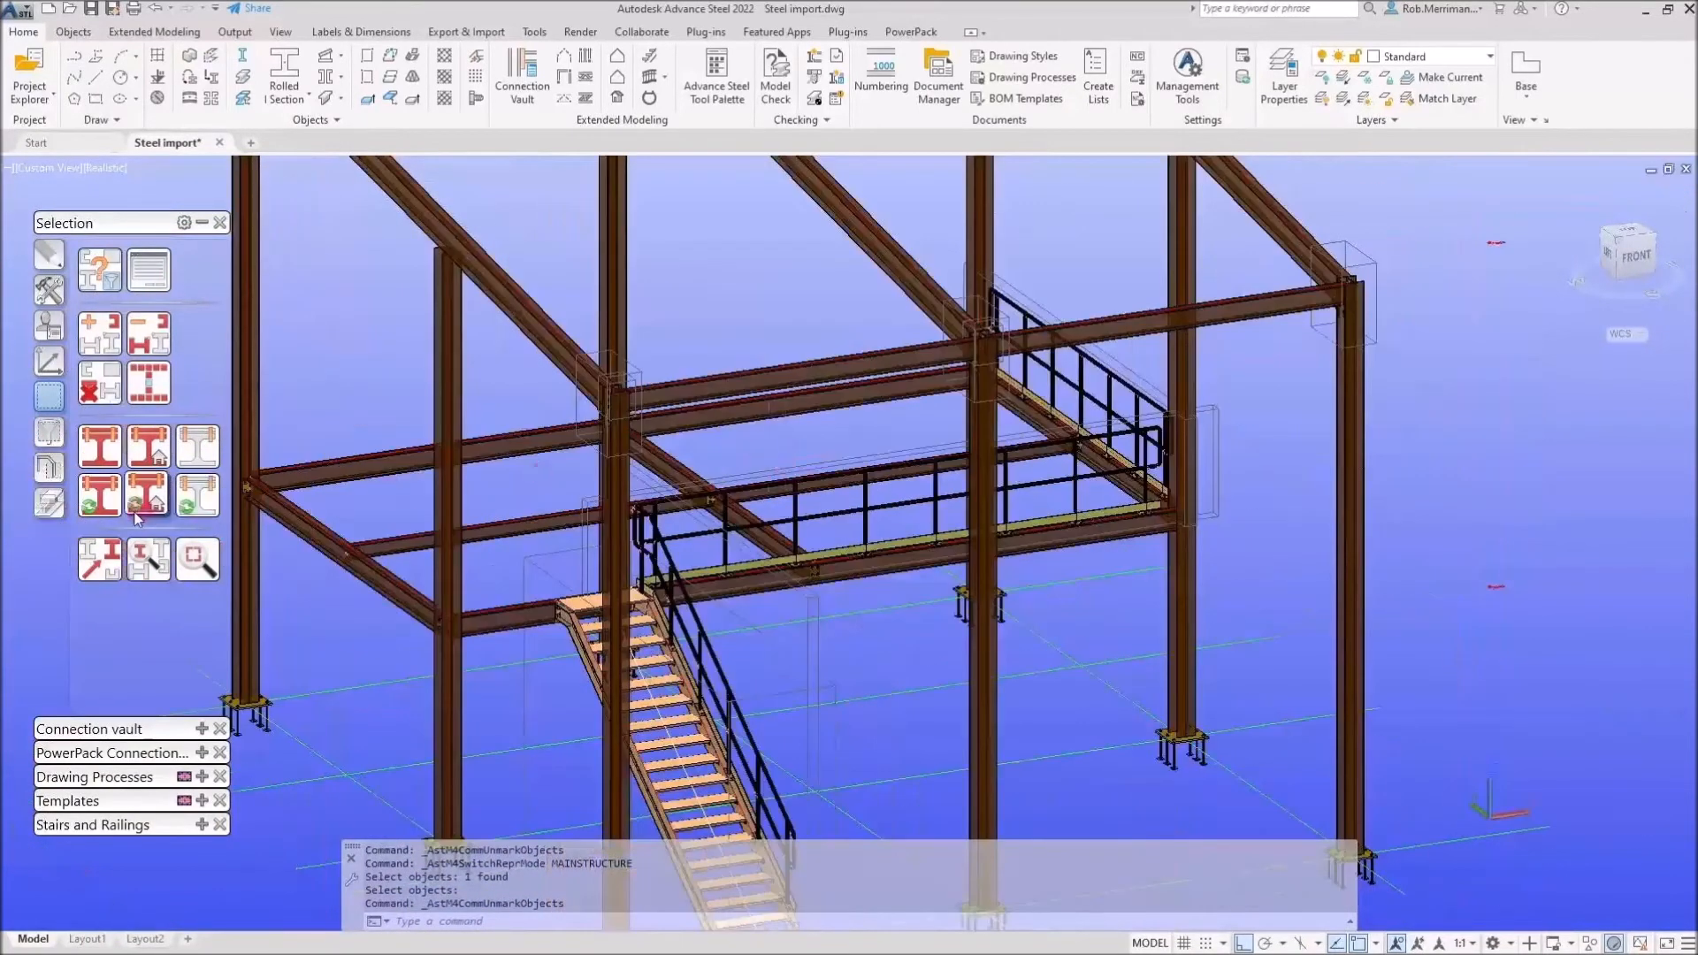
left_click(250, 568)
right_click(250, 568)
scroll(239, 522, "up", 4)
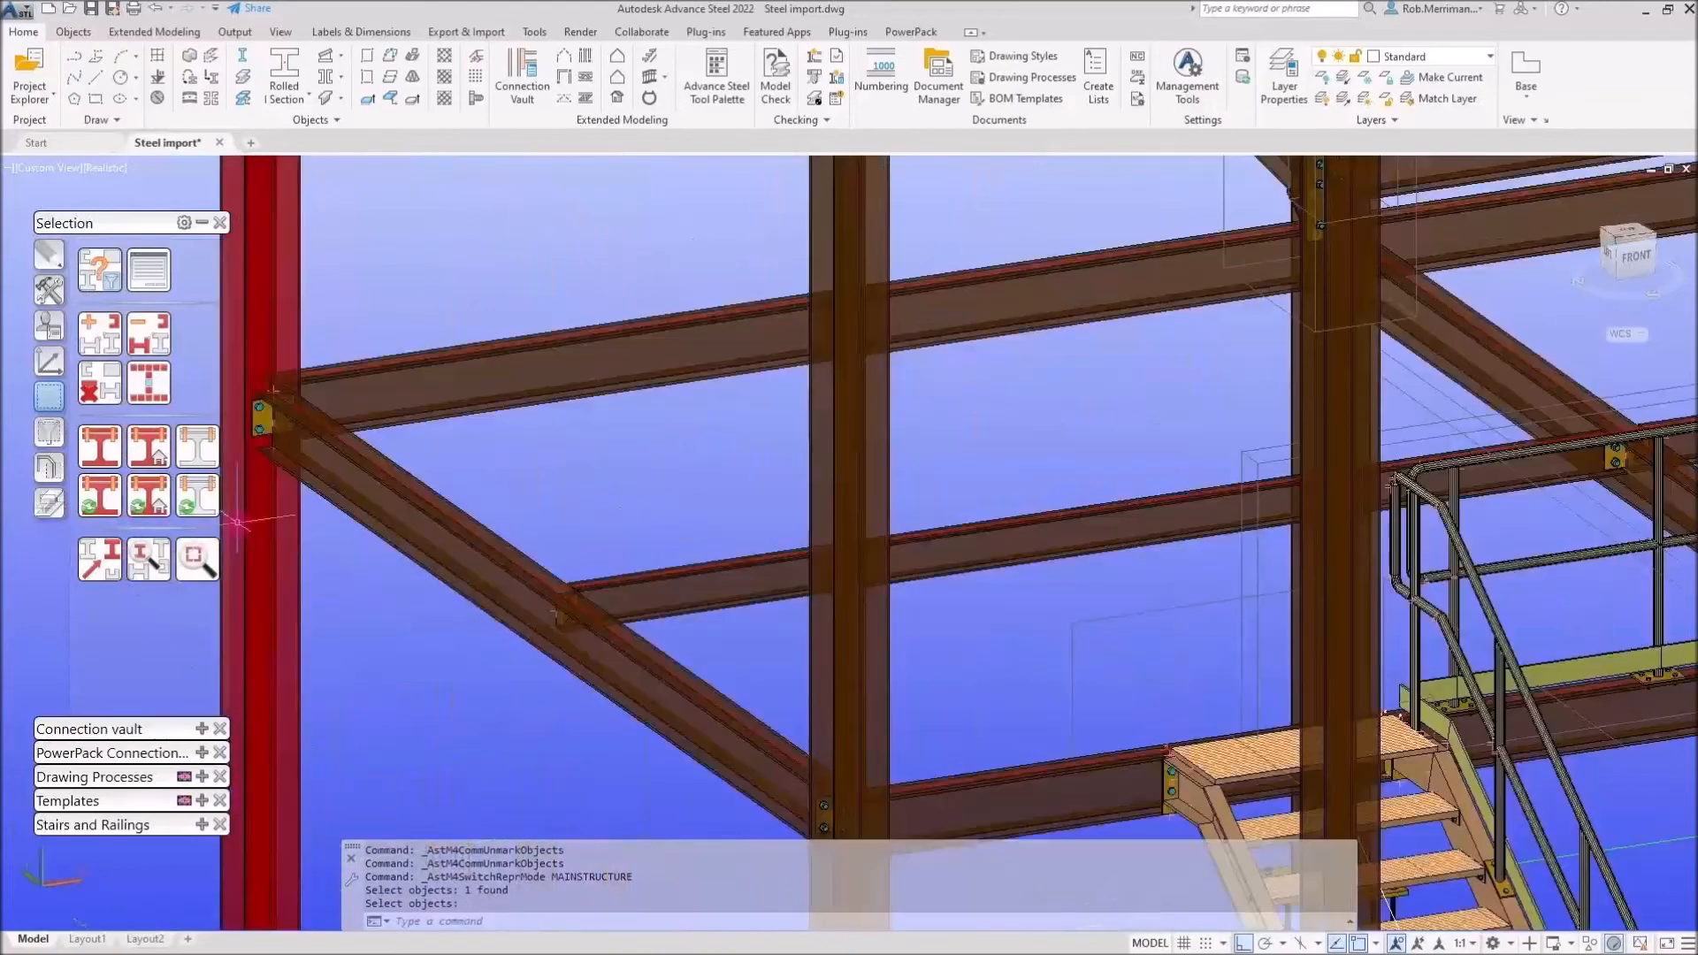
scroll(480, 406, "down", 2)
scroll(336, 778, "up", 5)
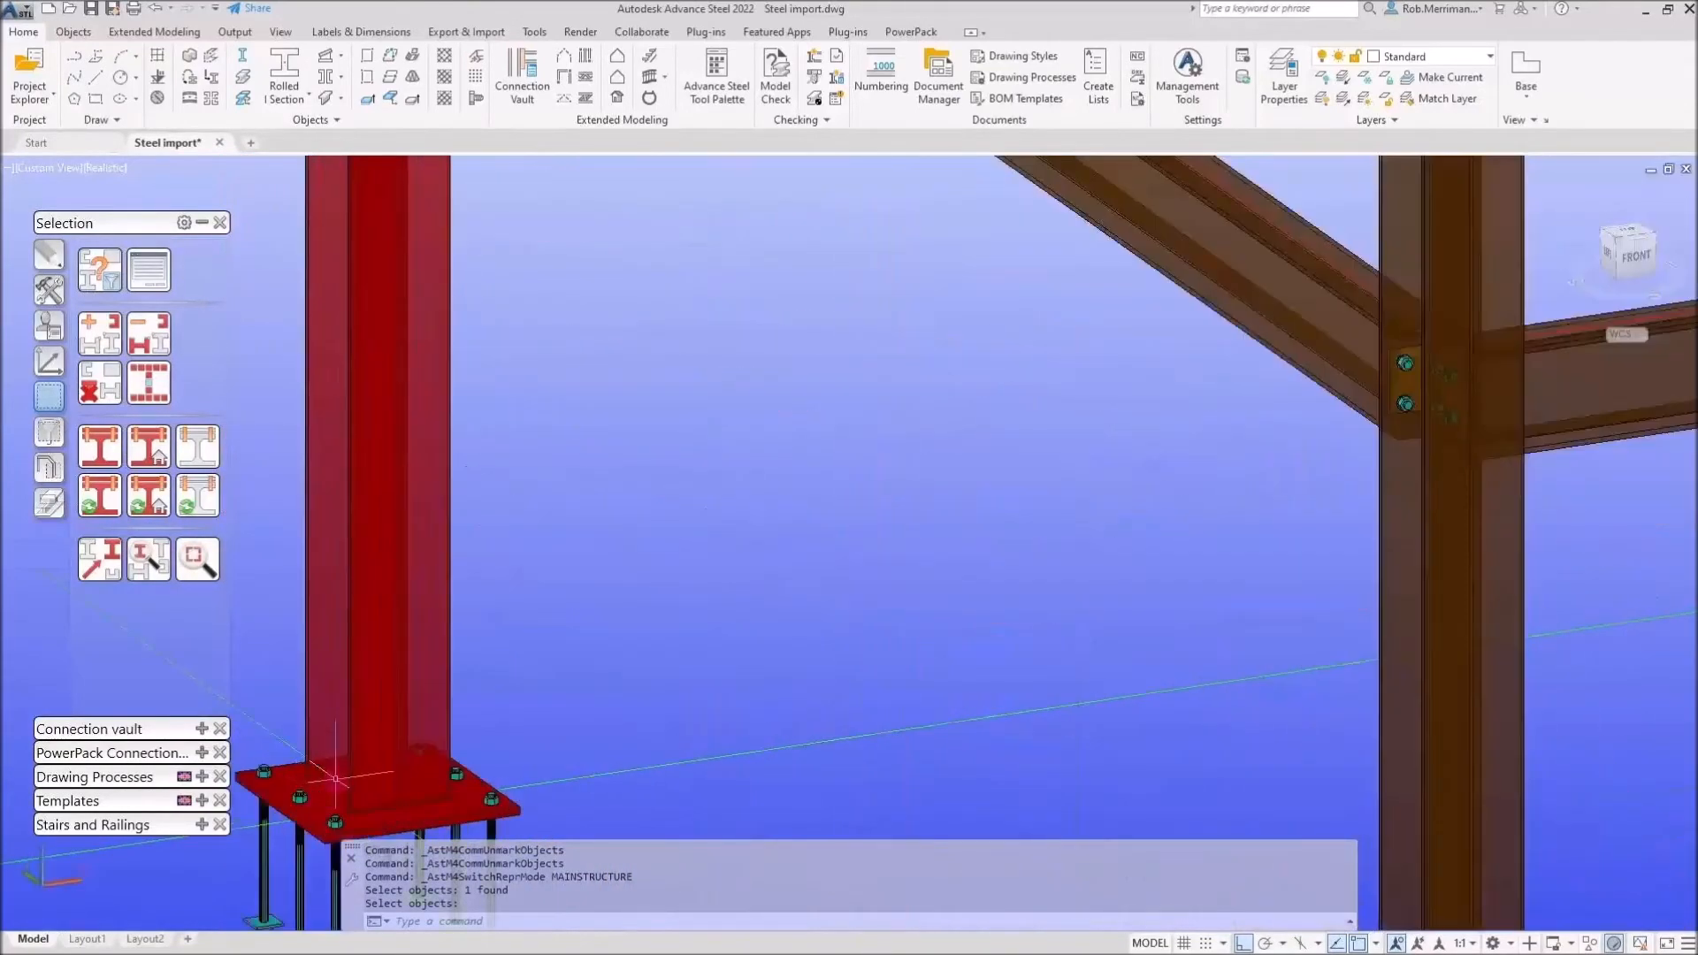
mouse_move(336, 779)
scroll(336, 778, "down", 3)
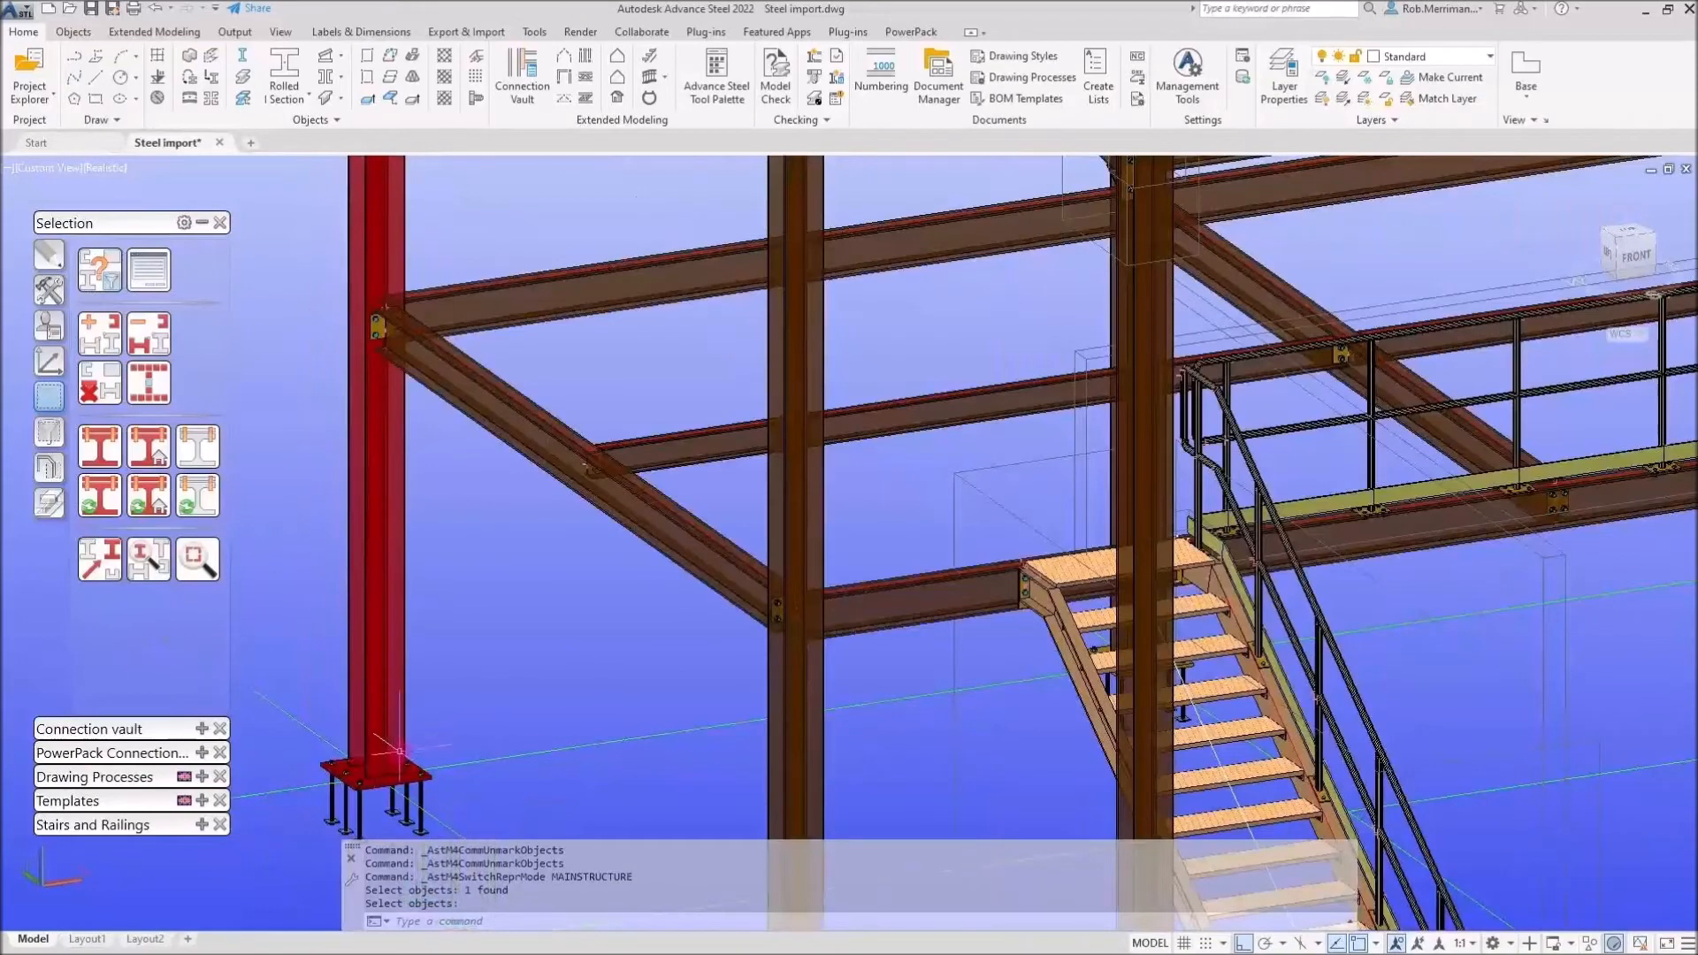
mouse_move(400, 751)
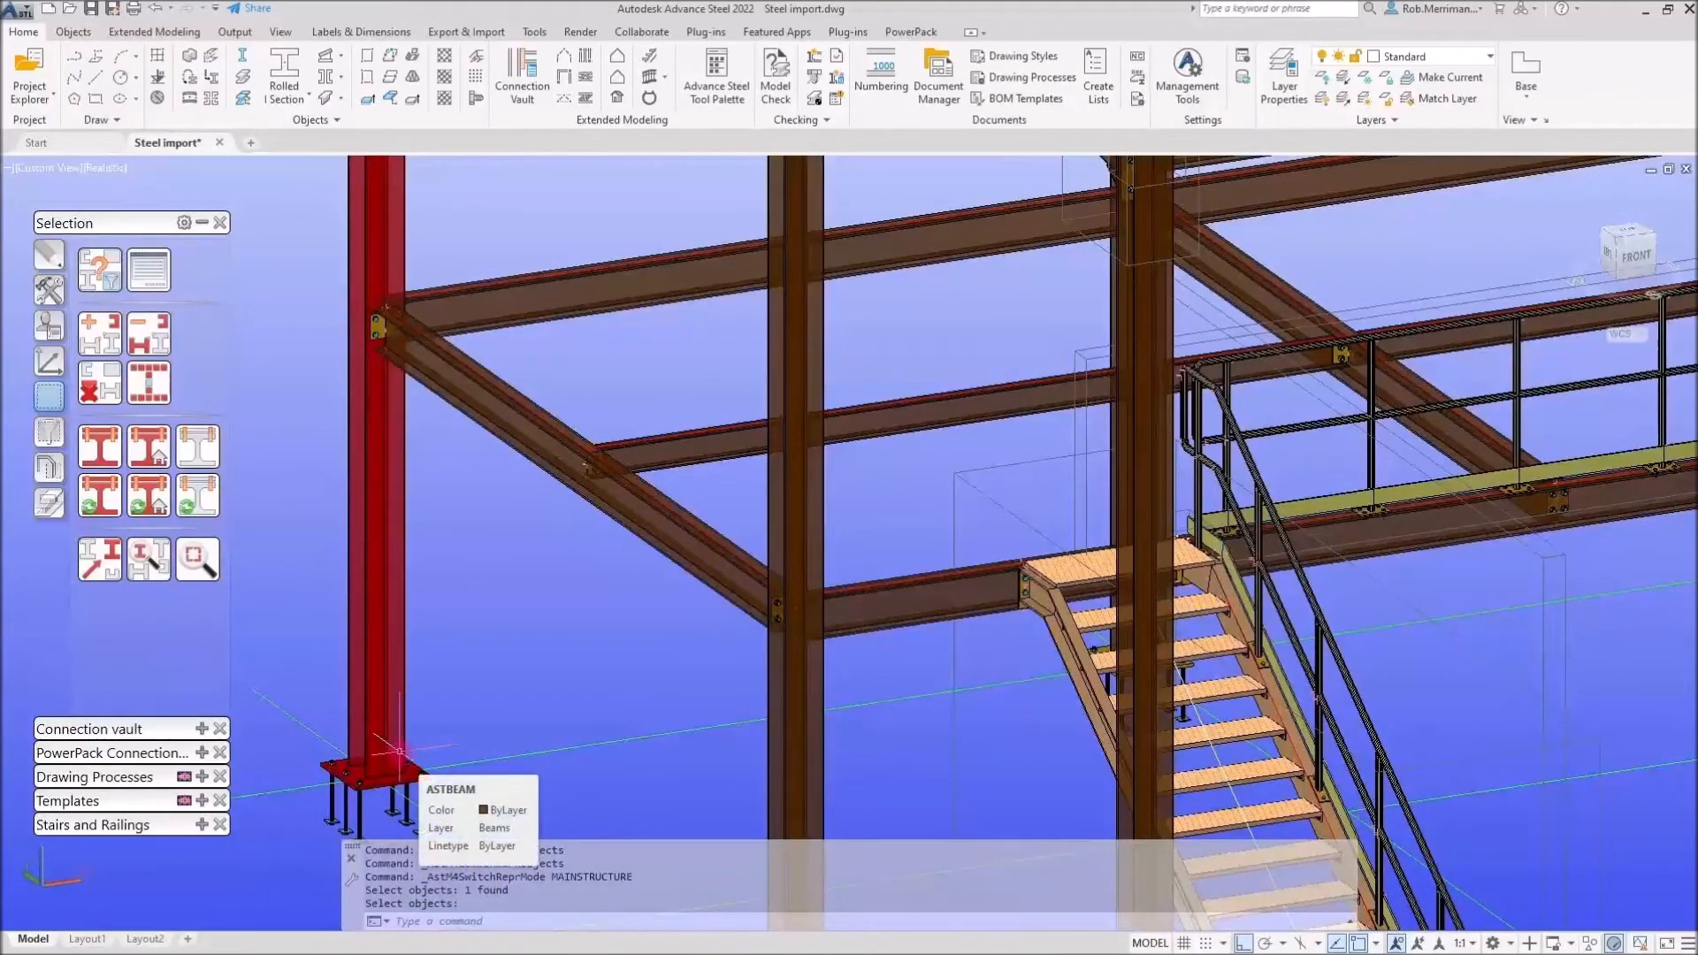
scroll(436, 751, "down", 4)
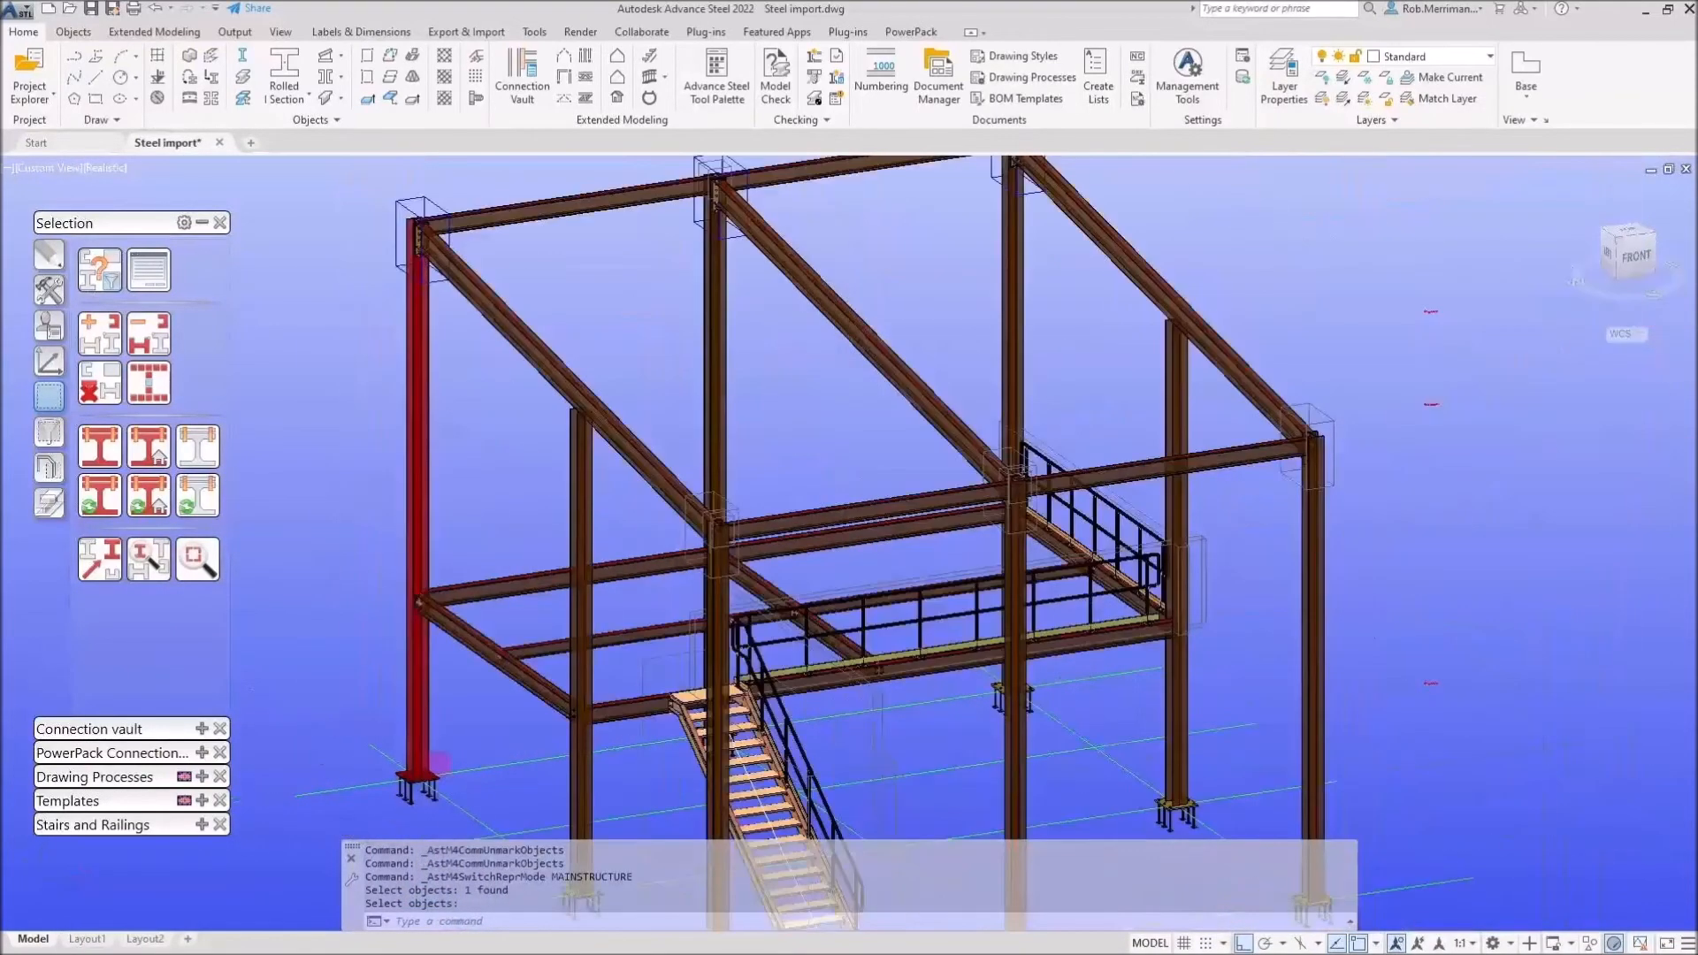
left_click(109, 398)
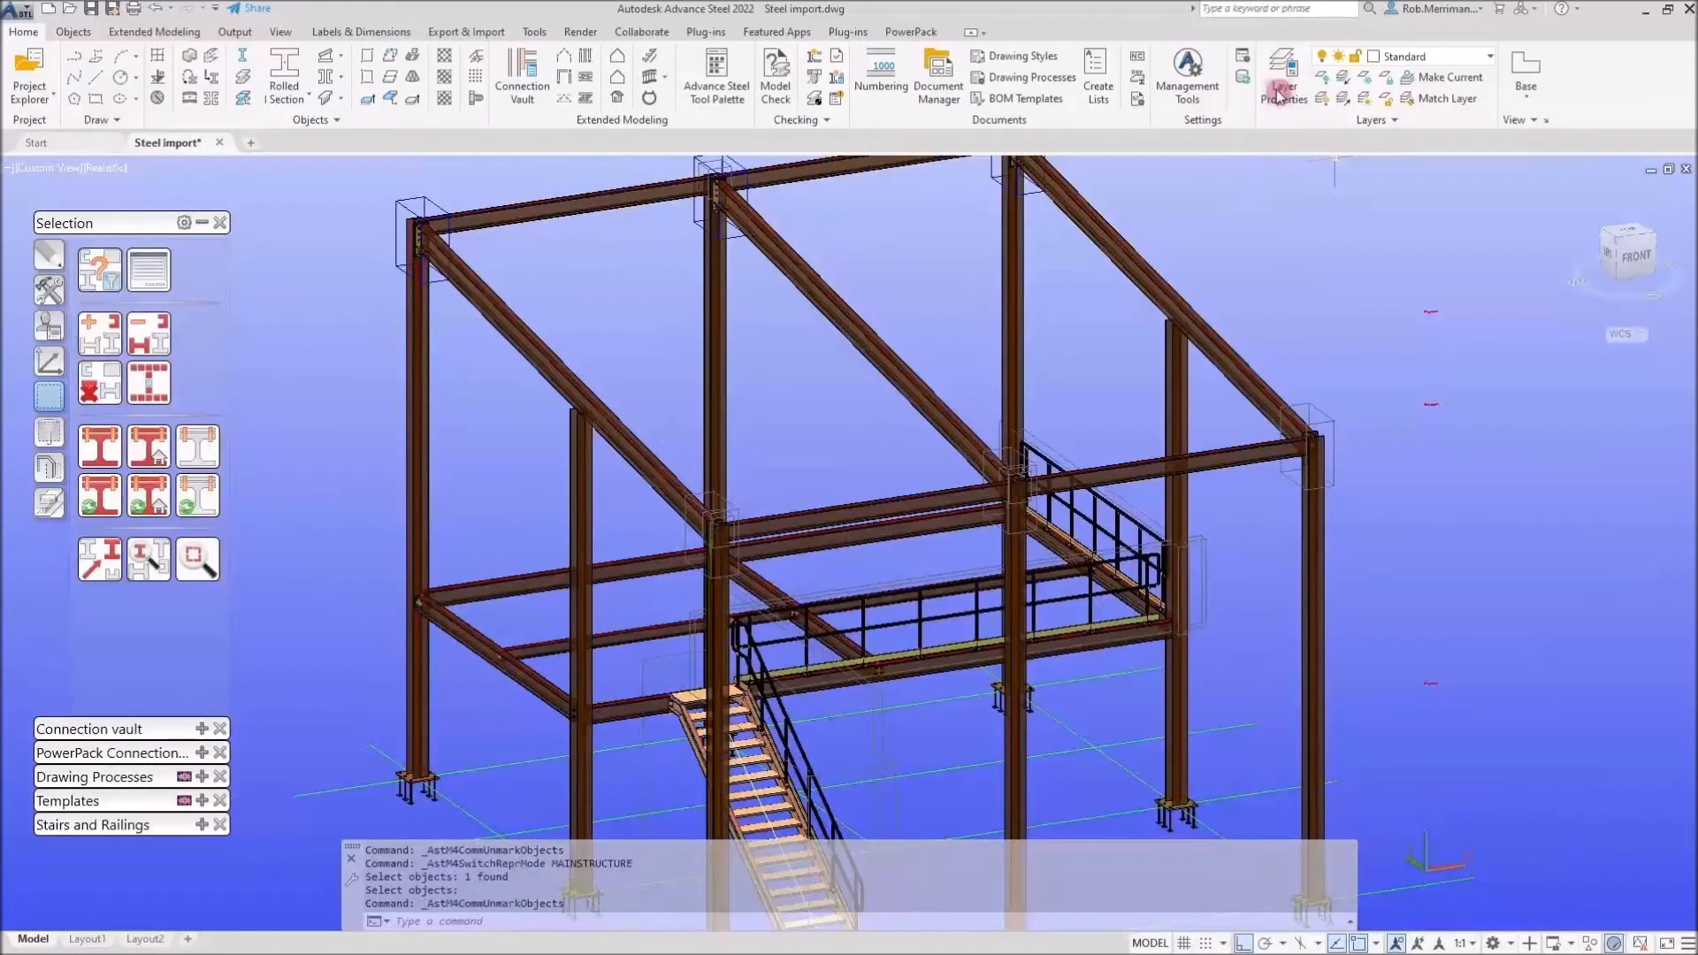
Open the project data and enter project name Advance Steel, project number 012345, and the client name
left_click(1247, 64)
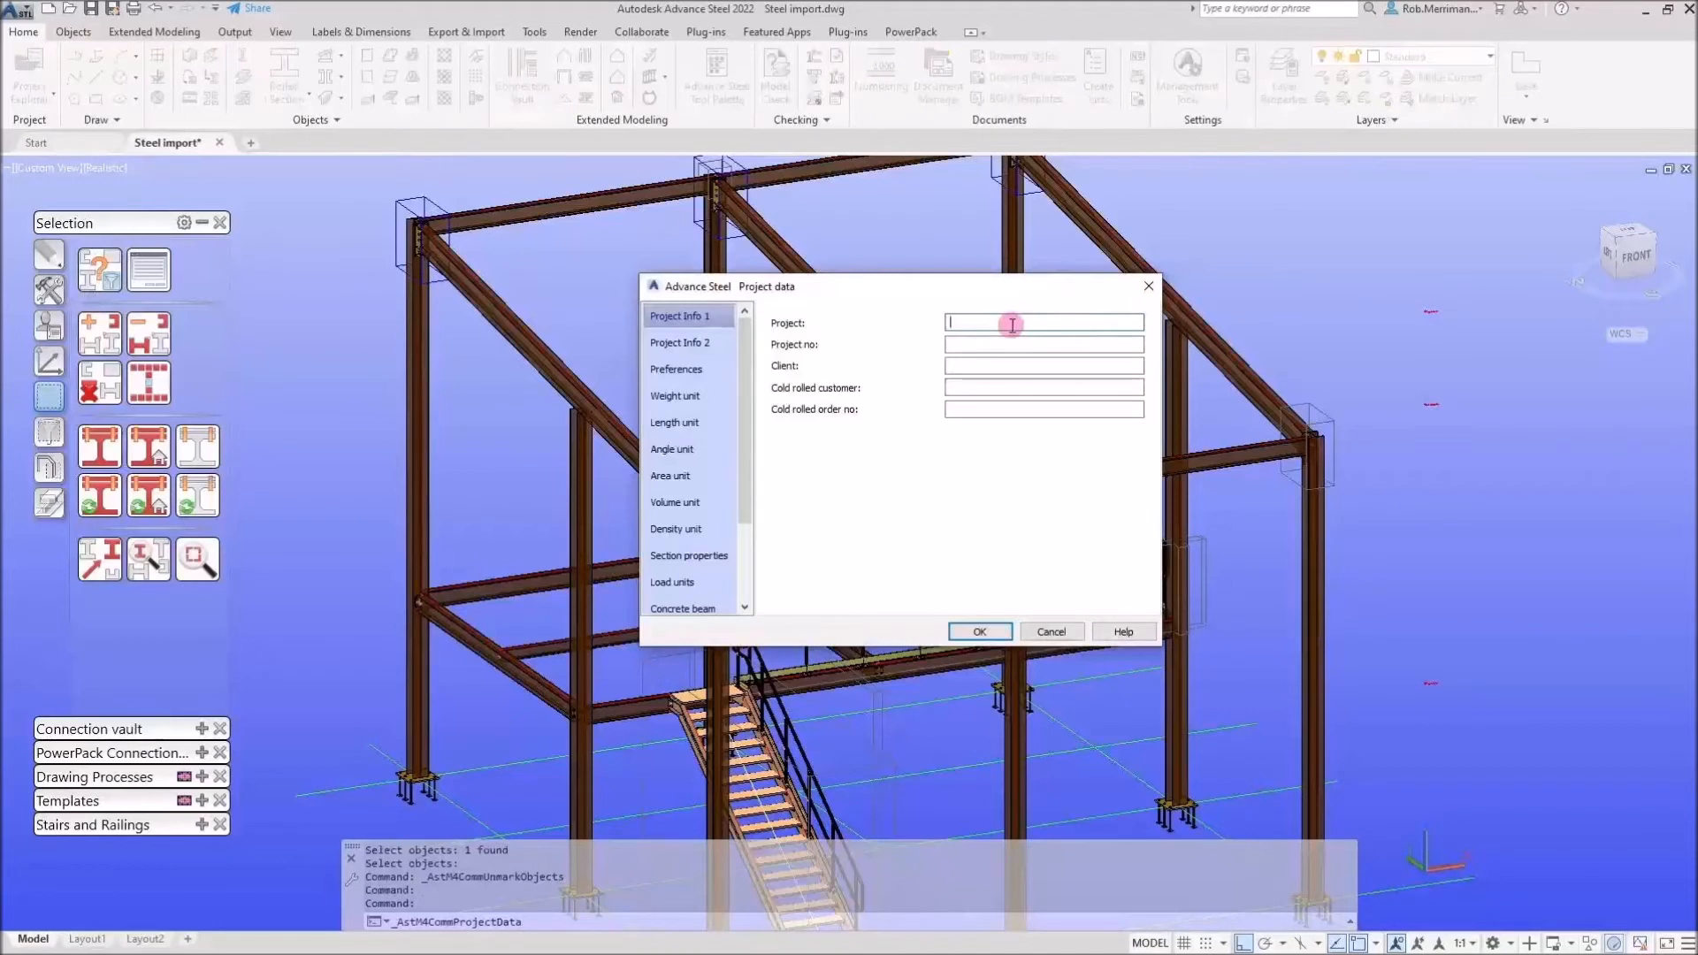
type("aDVA")
key("BackSpace")
key("BackSpace")
key("BackSpace")
key("BackSpace")
key("BackSpace")
key("BackSpace")
type("dva")
key("Tab")
type("G123")
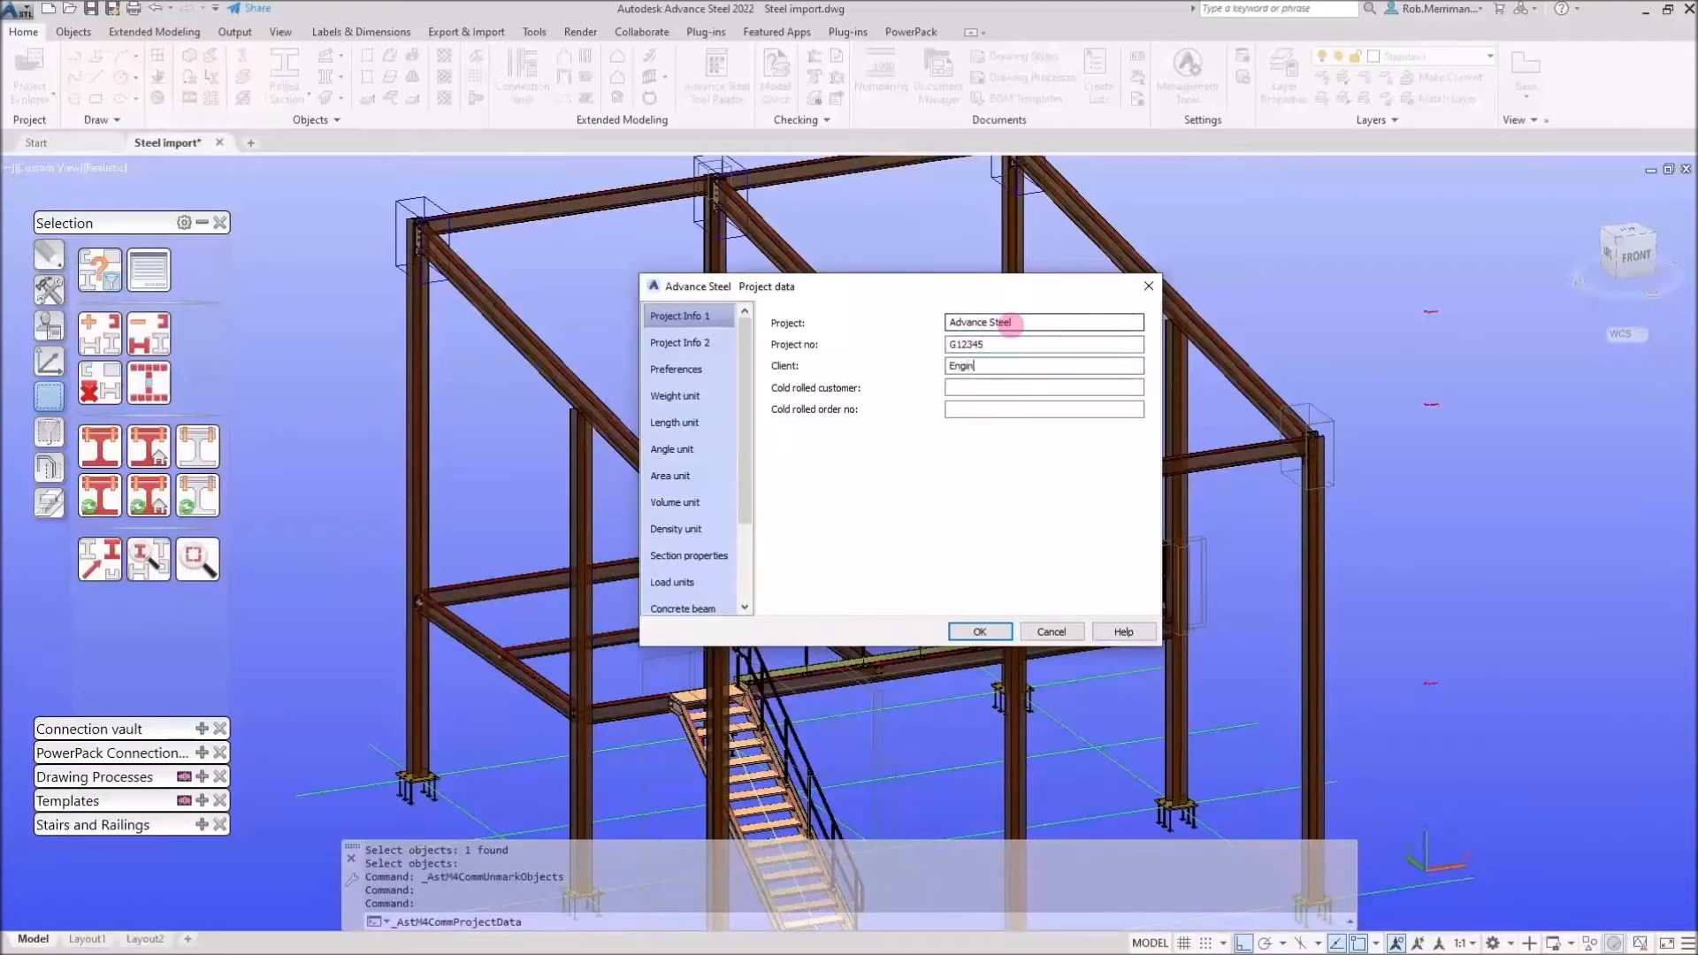
Enter the designer's and detailer's initials on the second project info page and confirm the project data
left_click(679, 342)
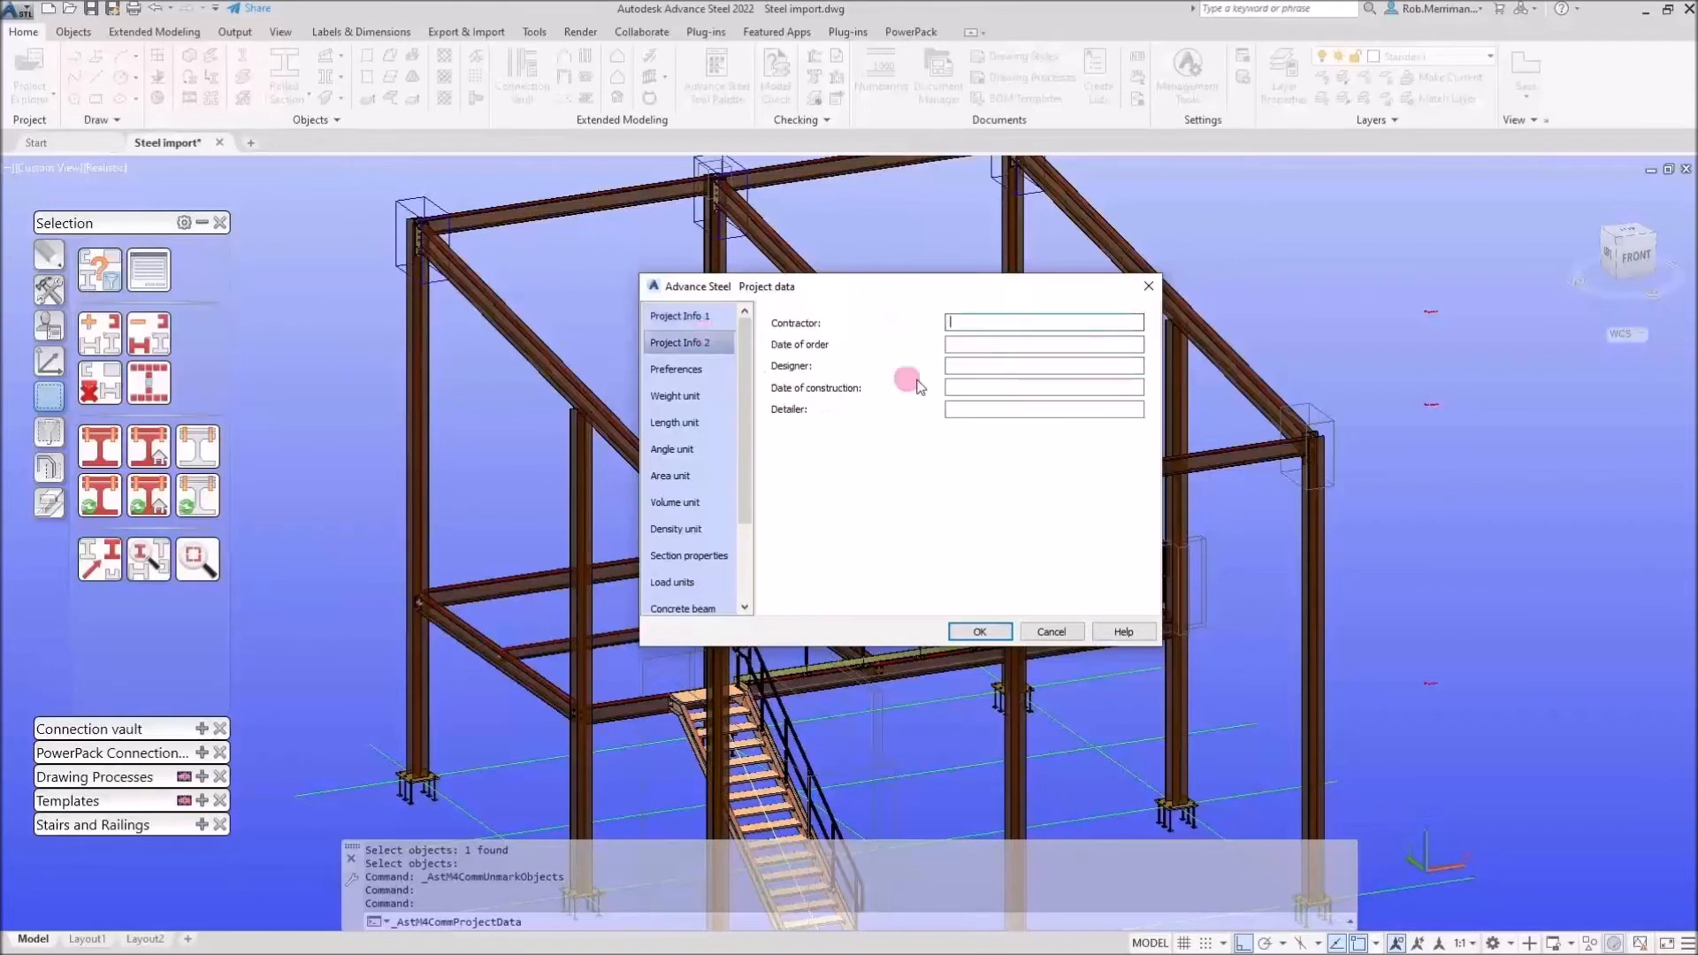
type("AG")
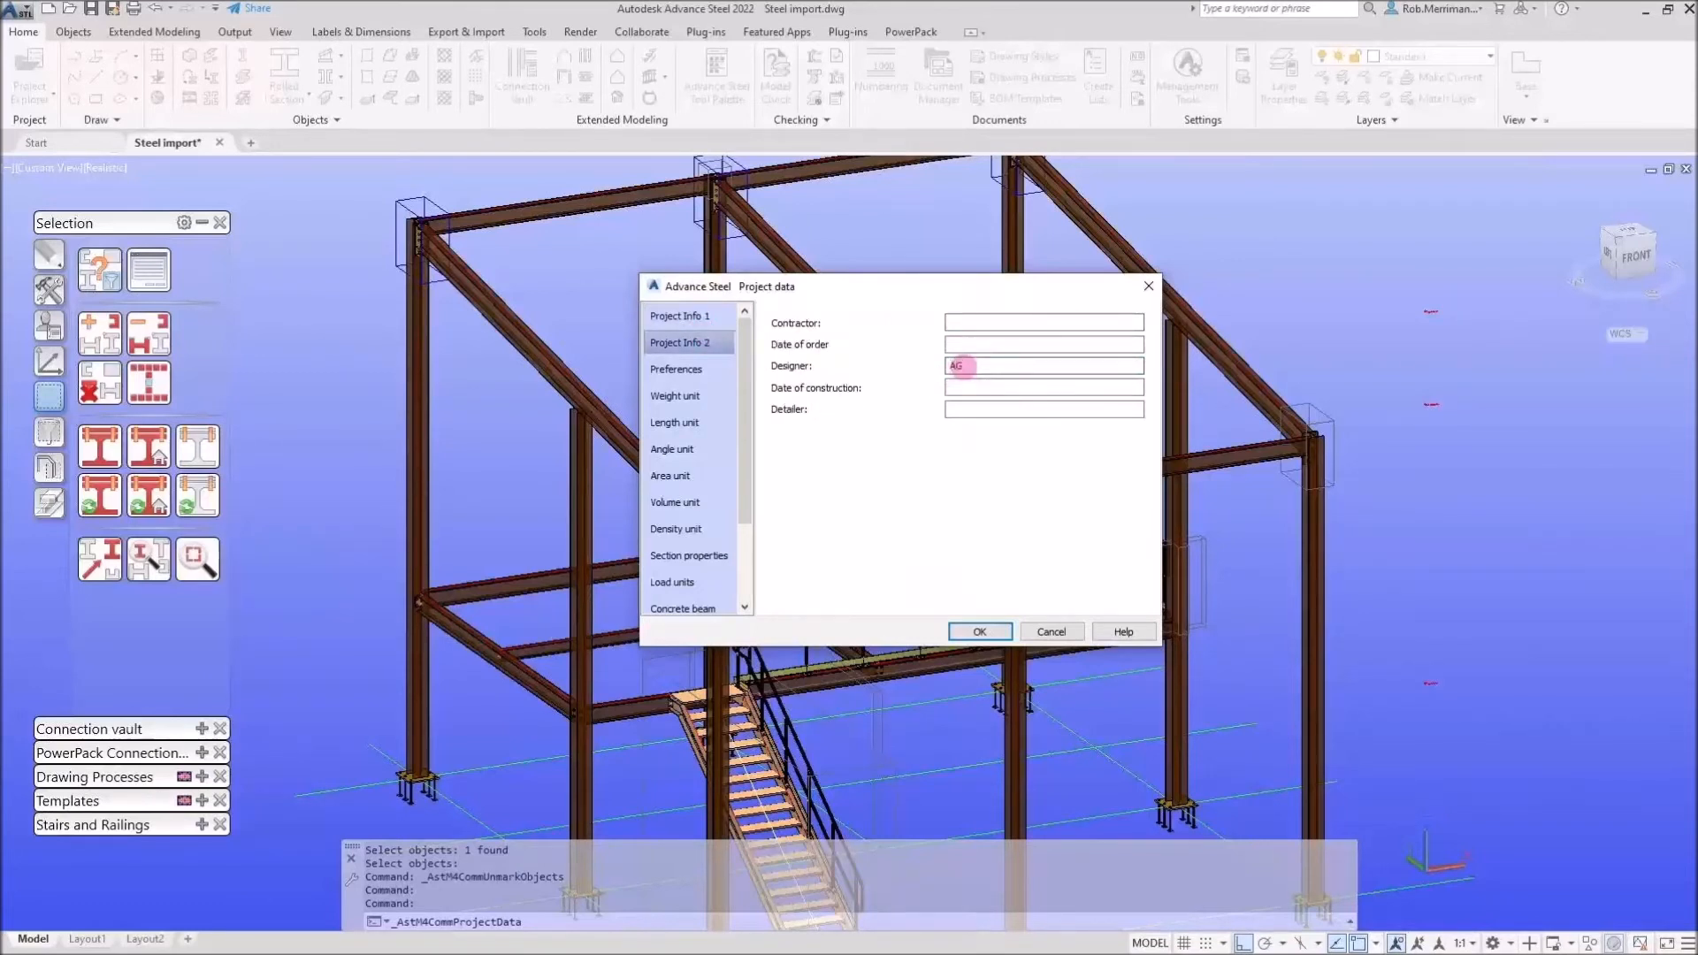
left_click(967, 409)
type("RM")
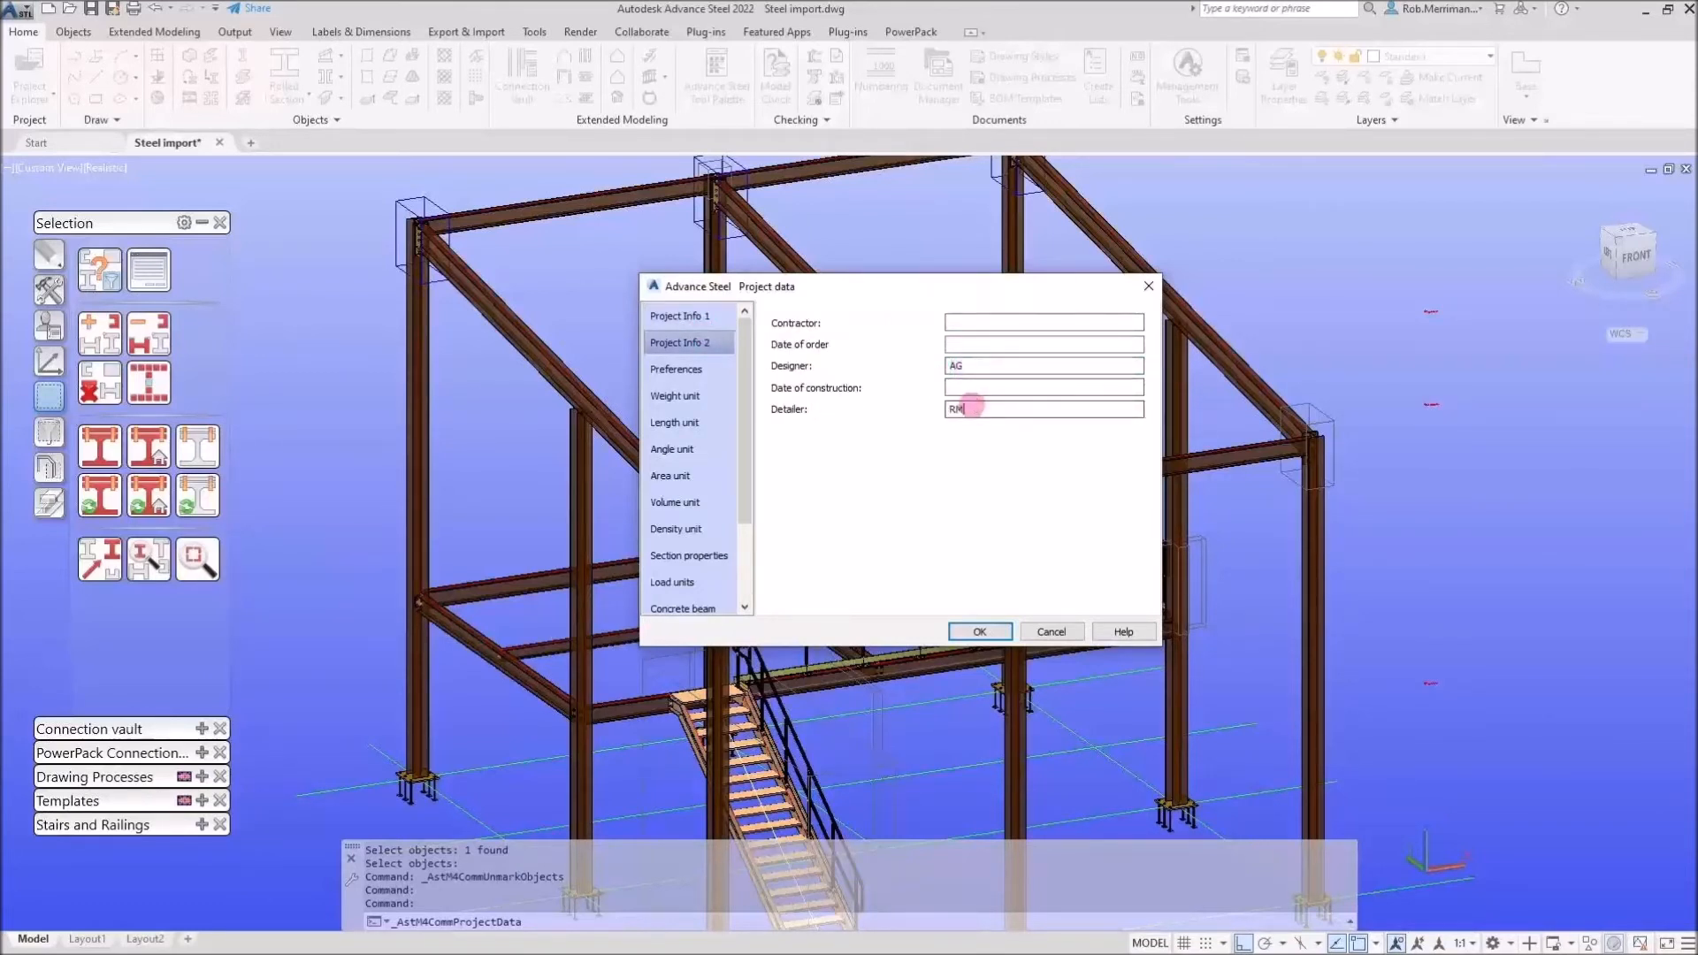
left_click(980, 632)
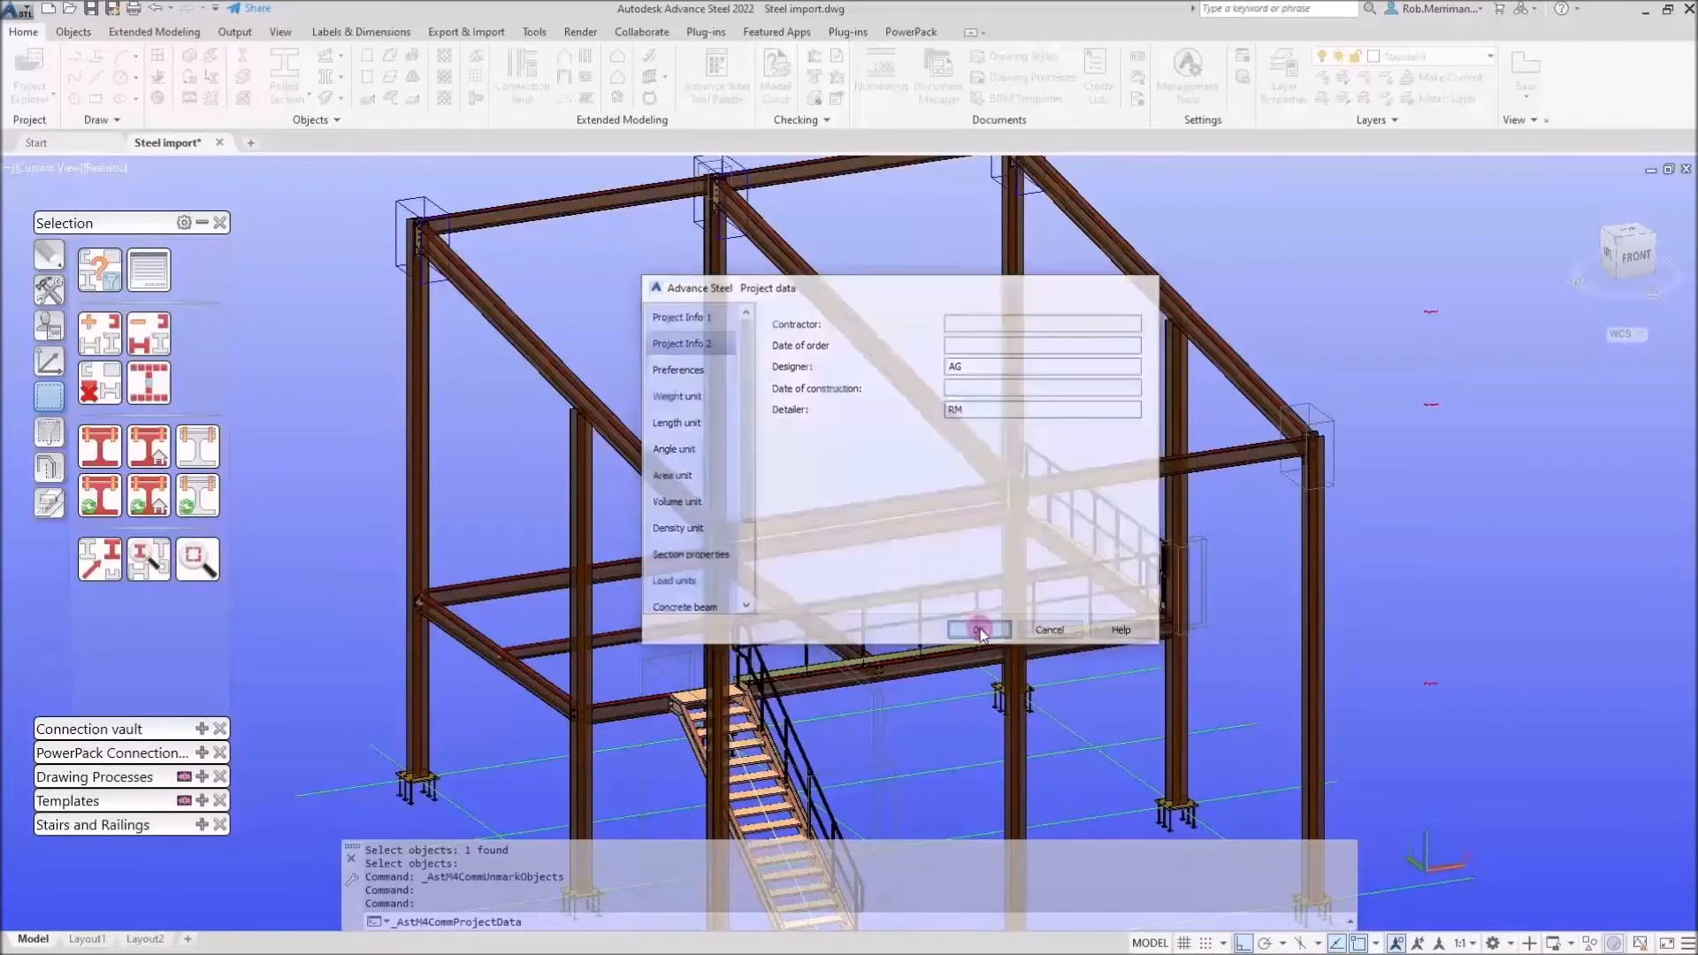
Number the model with post number method SP No (for main part) = Assembly No
scroll(840, 528, "down", 3)
middle_click_drag(815, 524, 895, 472, "shift")
middle_click_drag(1053, 396, 870, 460)
middle_click_drag(973, 434, 953, 462)
middle_click(902, 459, "shift")
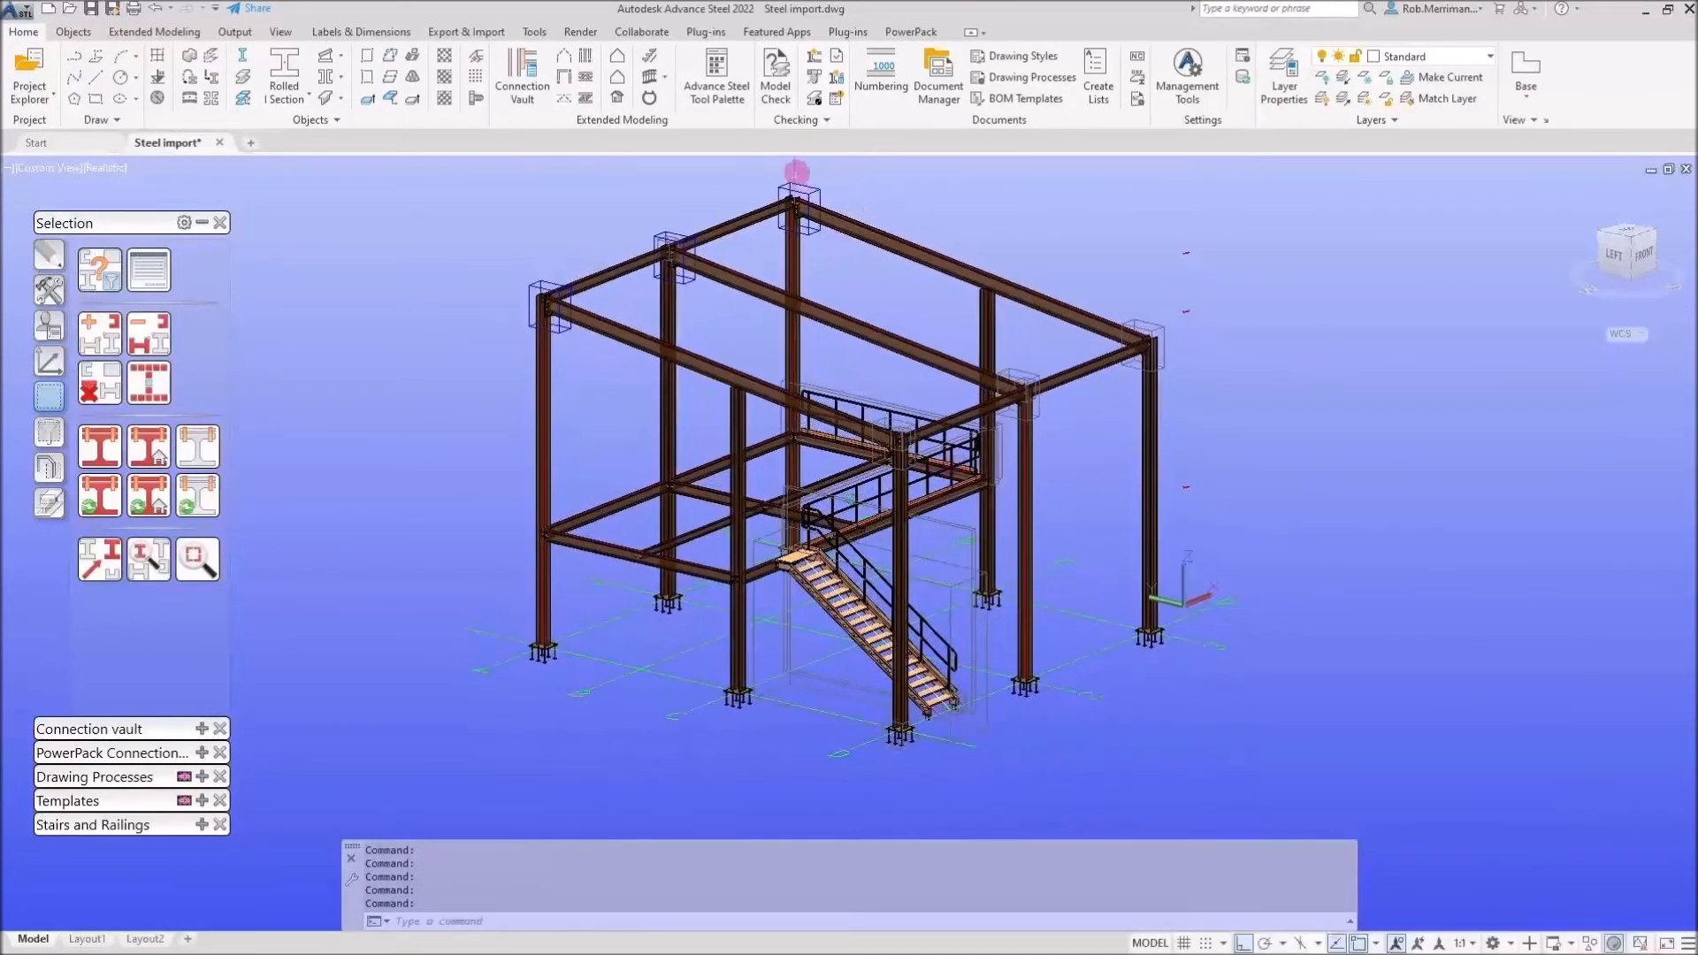
left_click(884, 96)
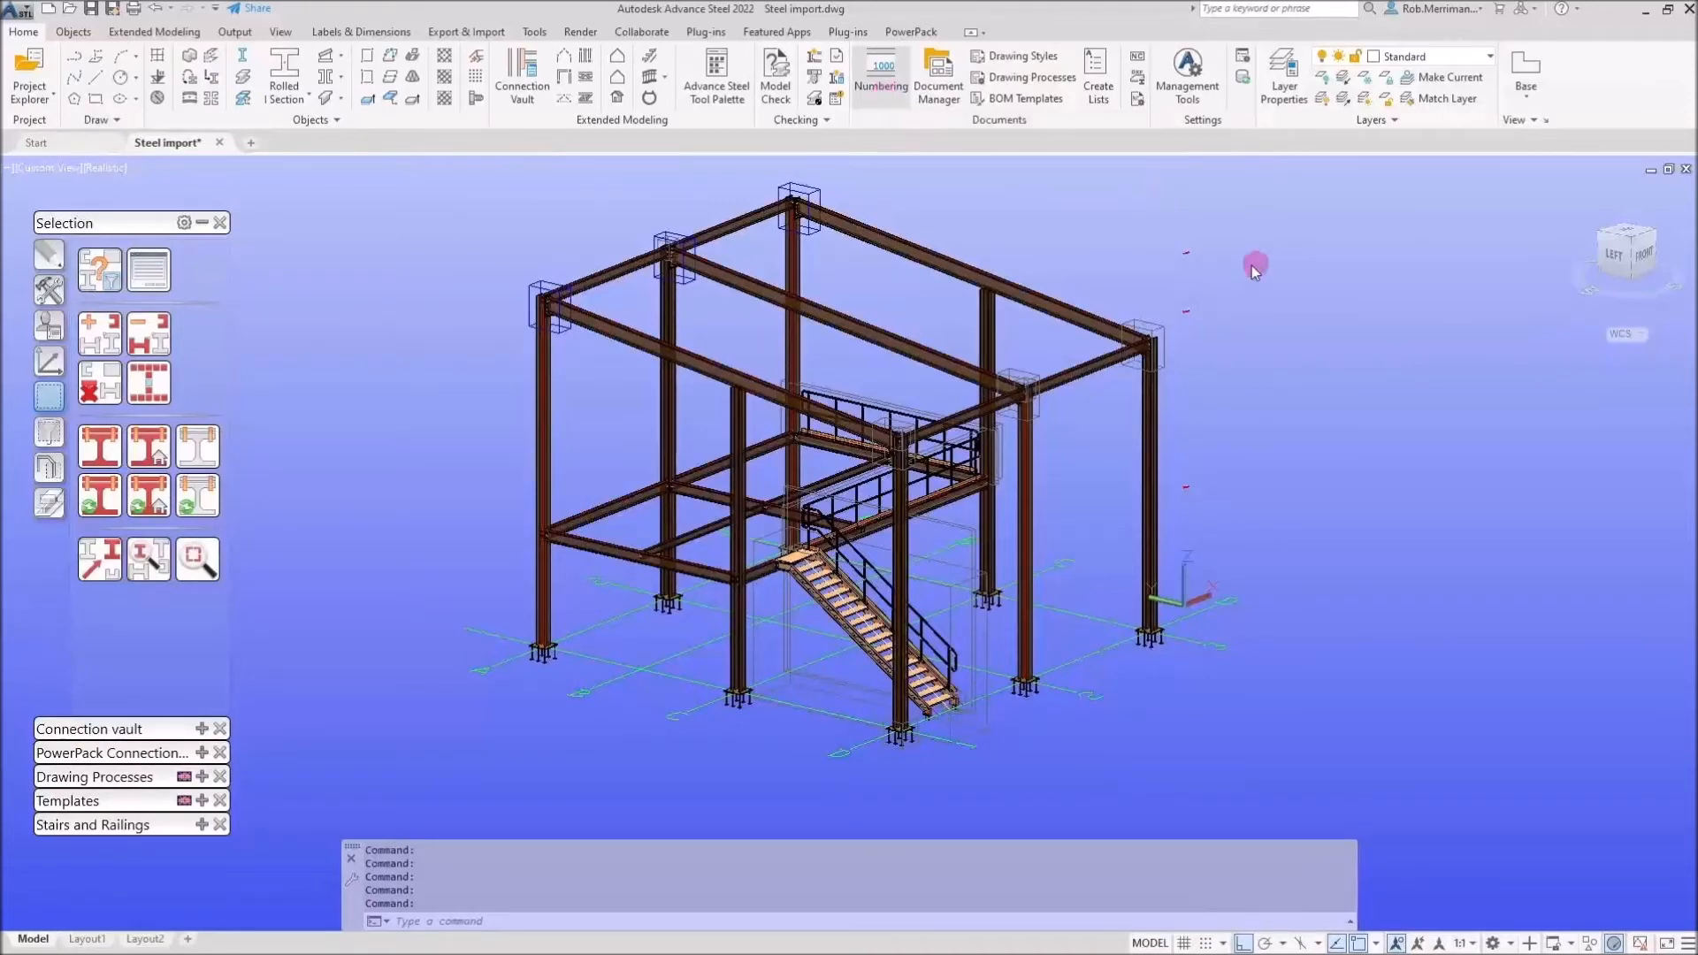
left_click(962, 274)
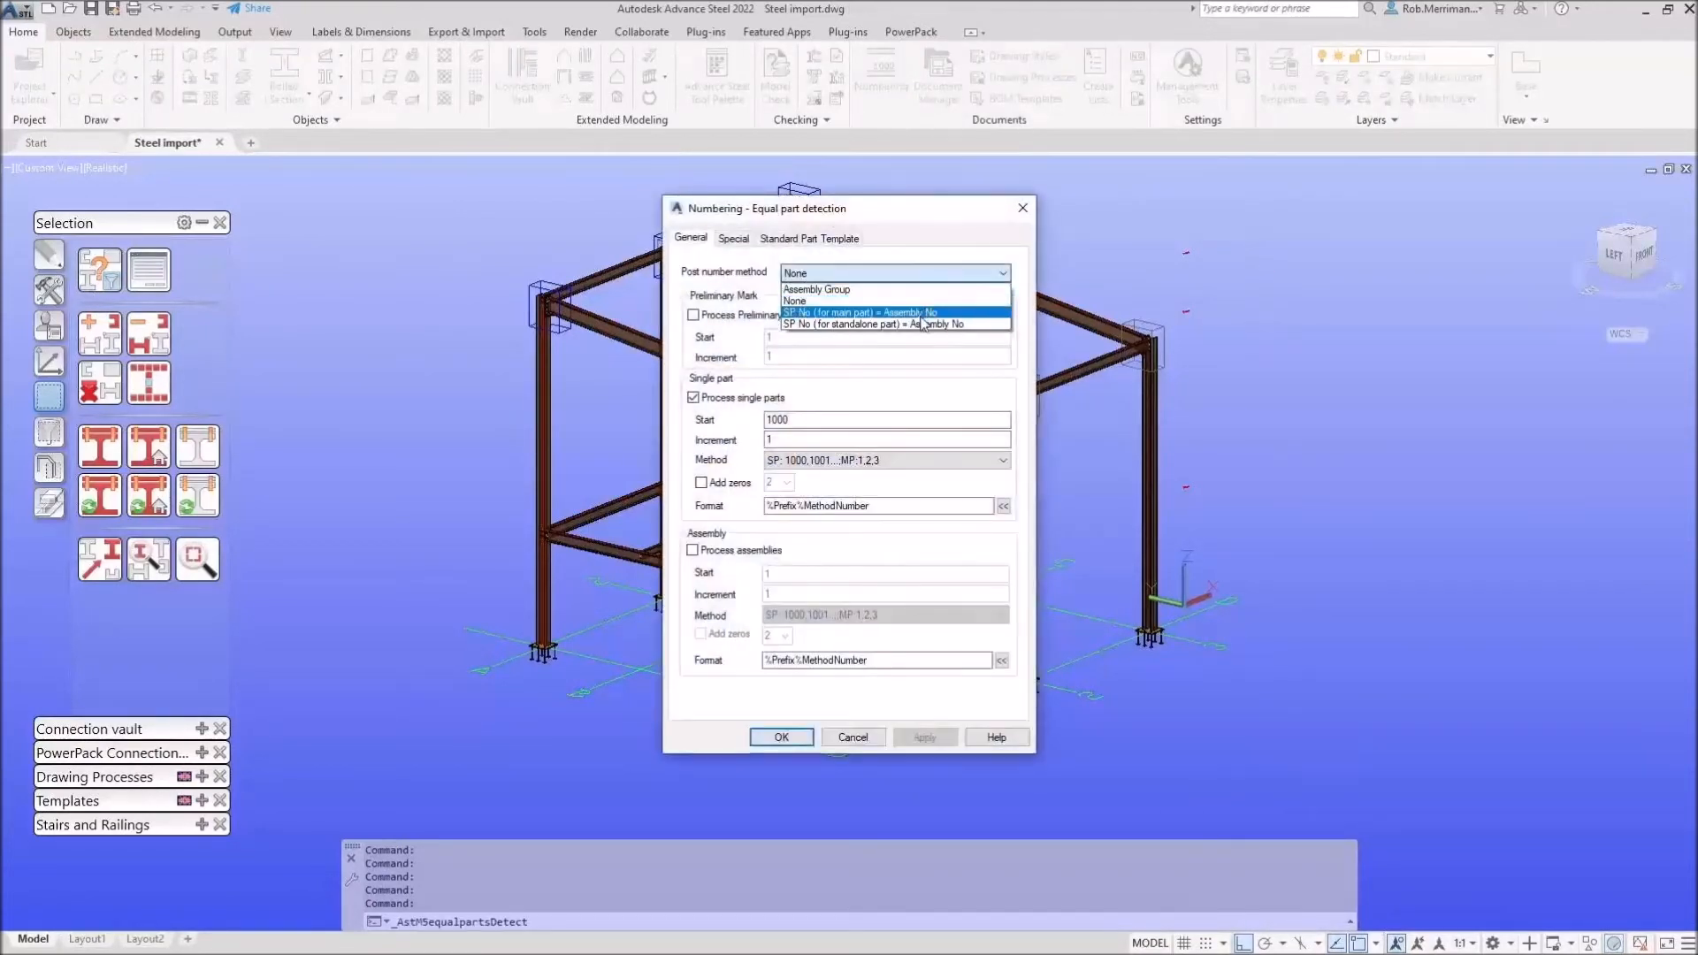
left_click(925, 321)
left_click(933, 276)
left_click(921, 321)
left_click(925, 738)
left_click(767, 737)
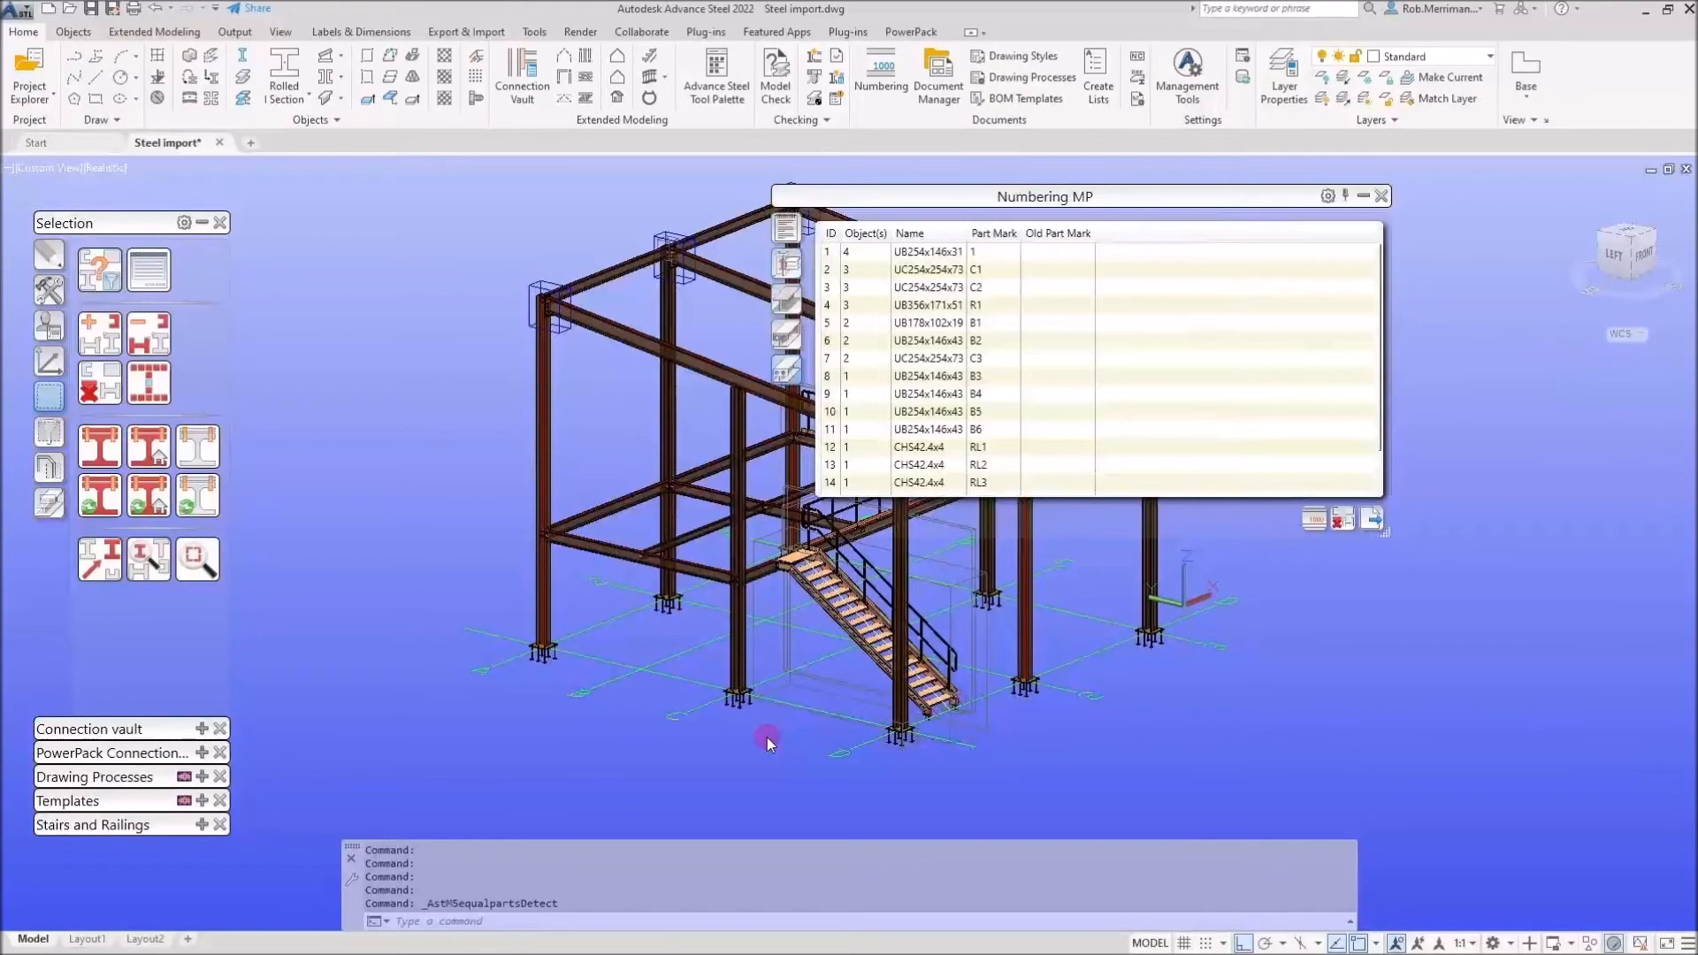
Highlight each part mark group from the numbering list in the model to review the numbered members
left_click(949, 254)
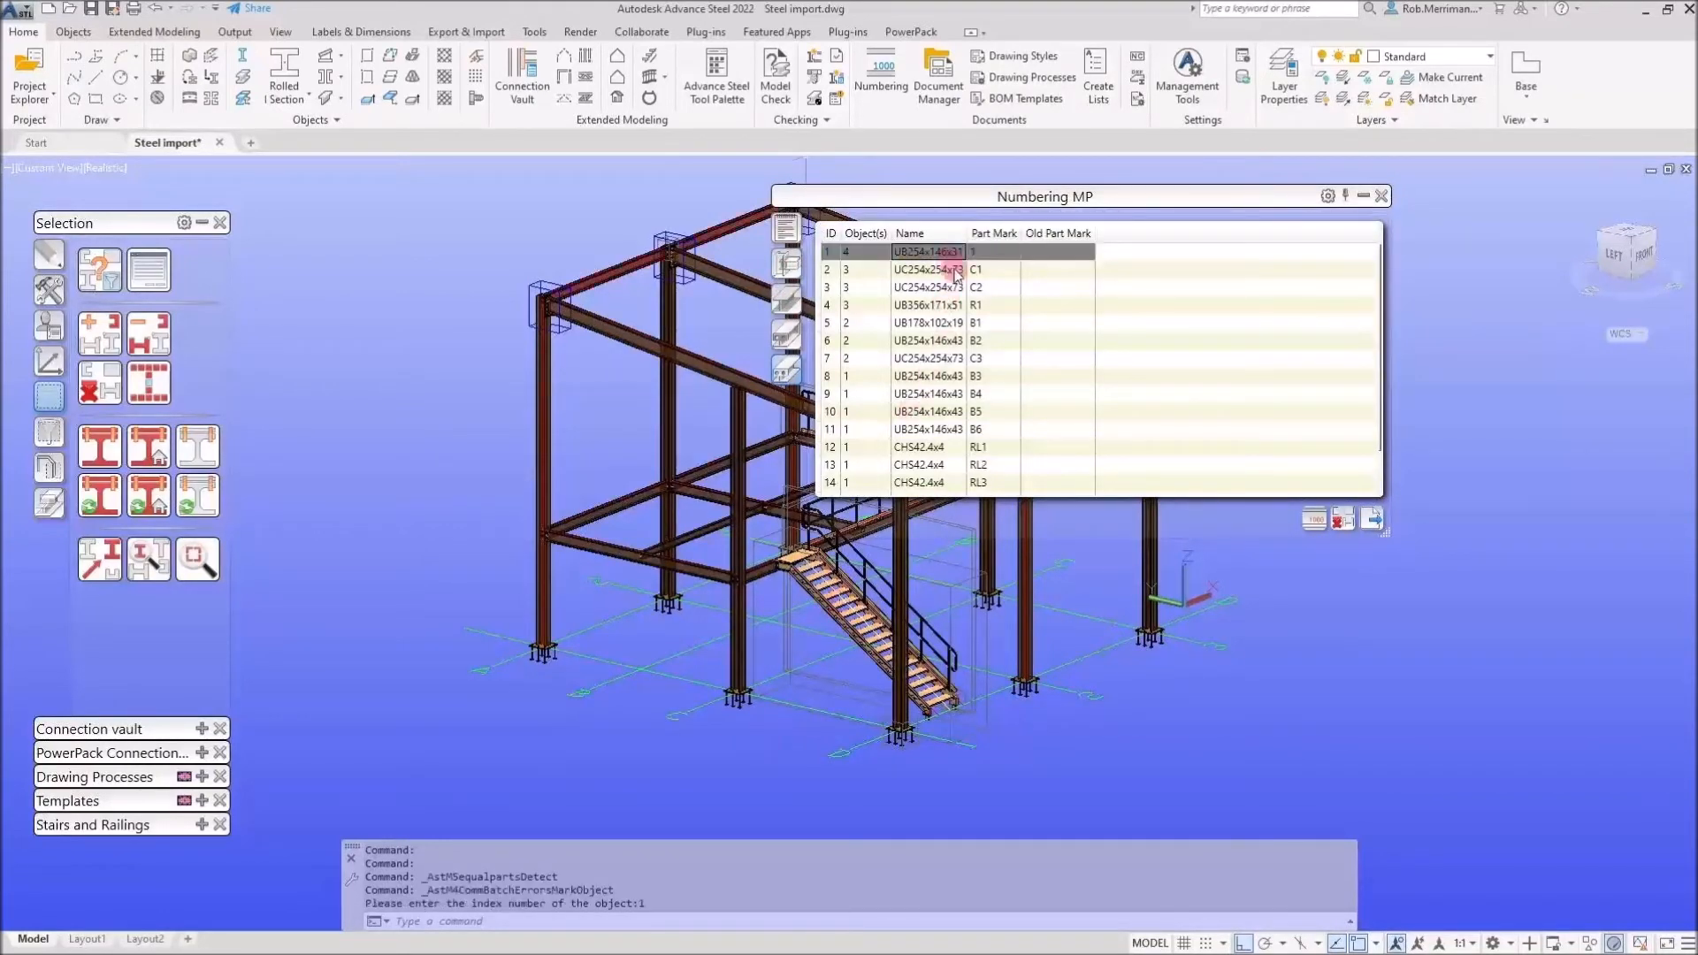
left_click(953, 276)
middle_click_drag(650, 320, 431, 354)
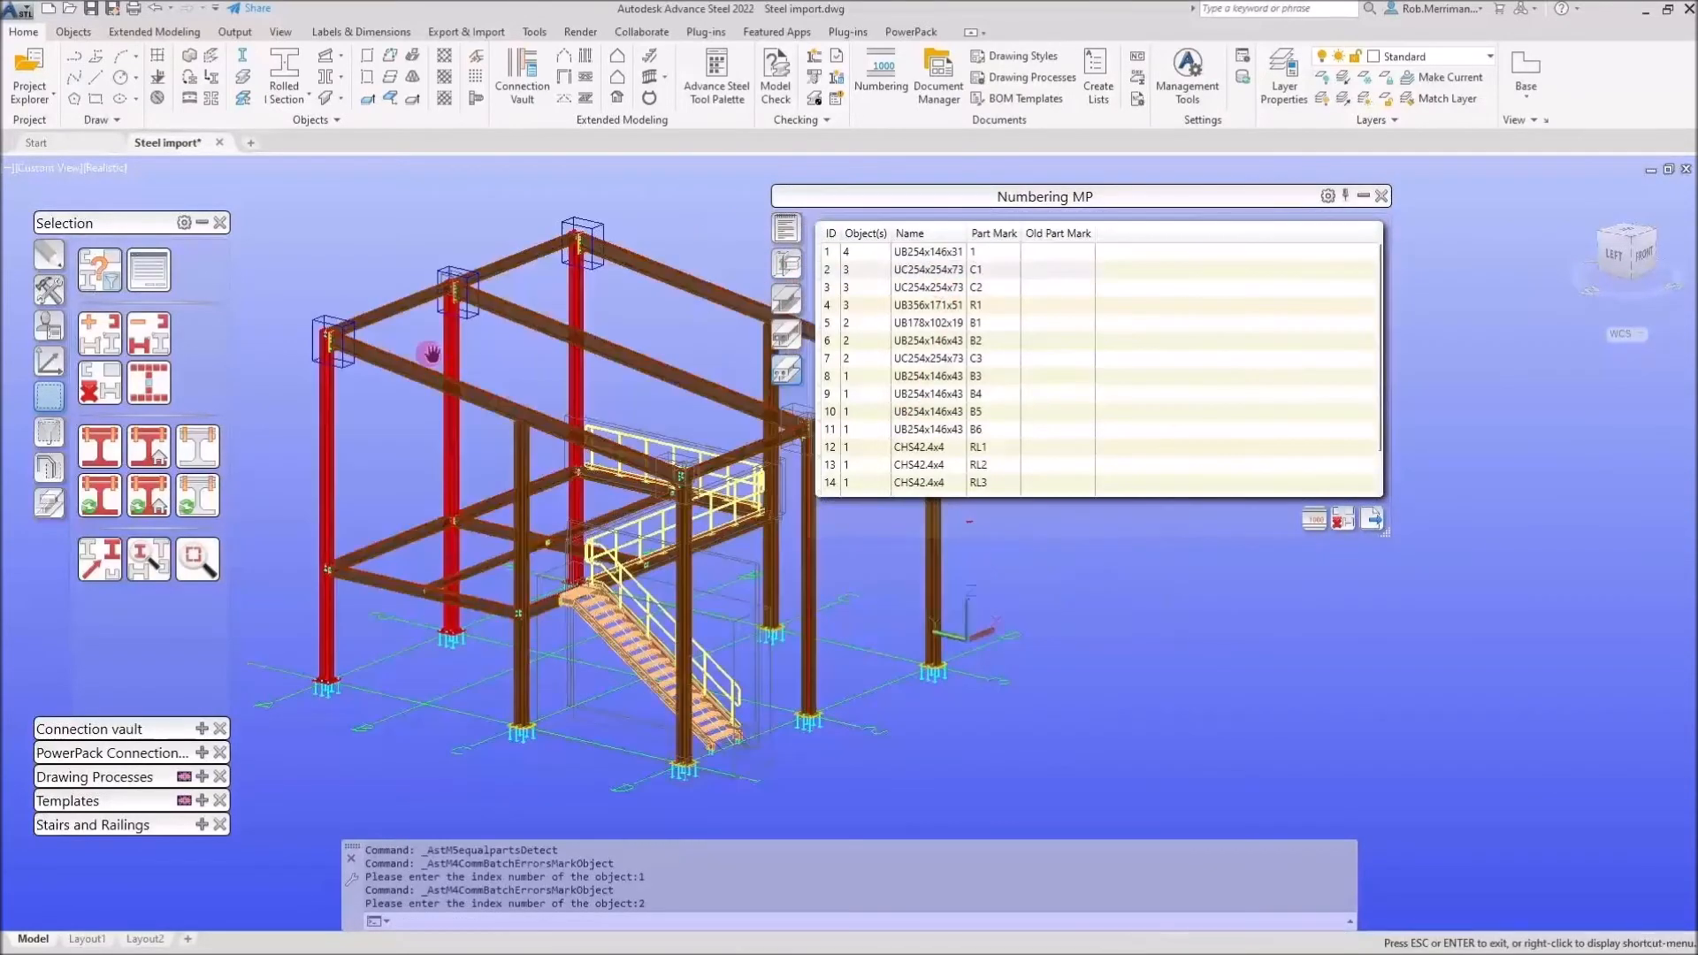
scroll(477, 381, "down", 2)
scroll(477, 380, "up", 2)
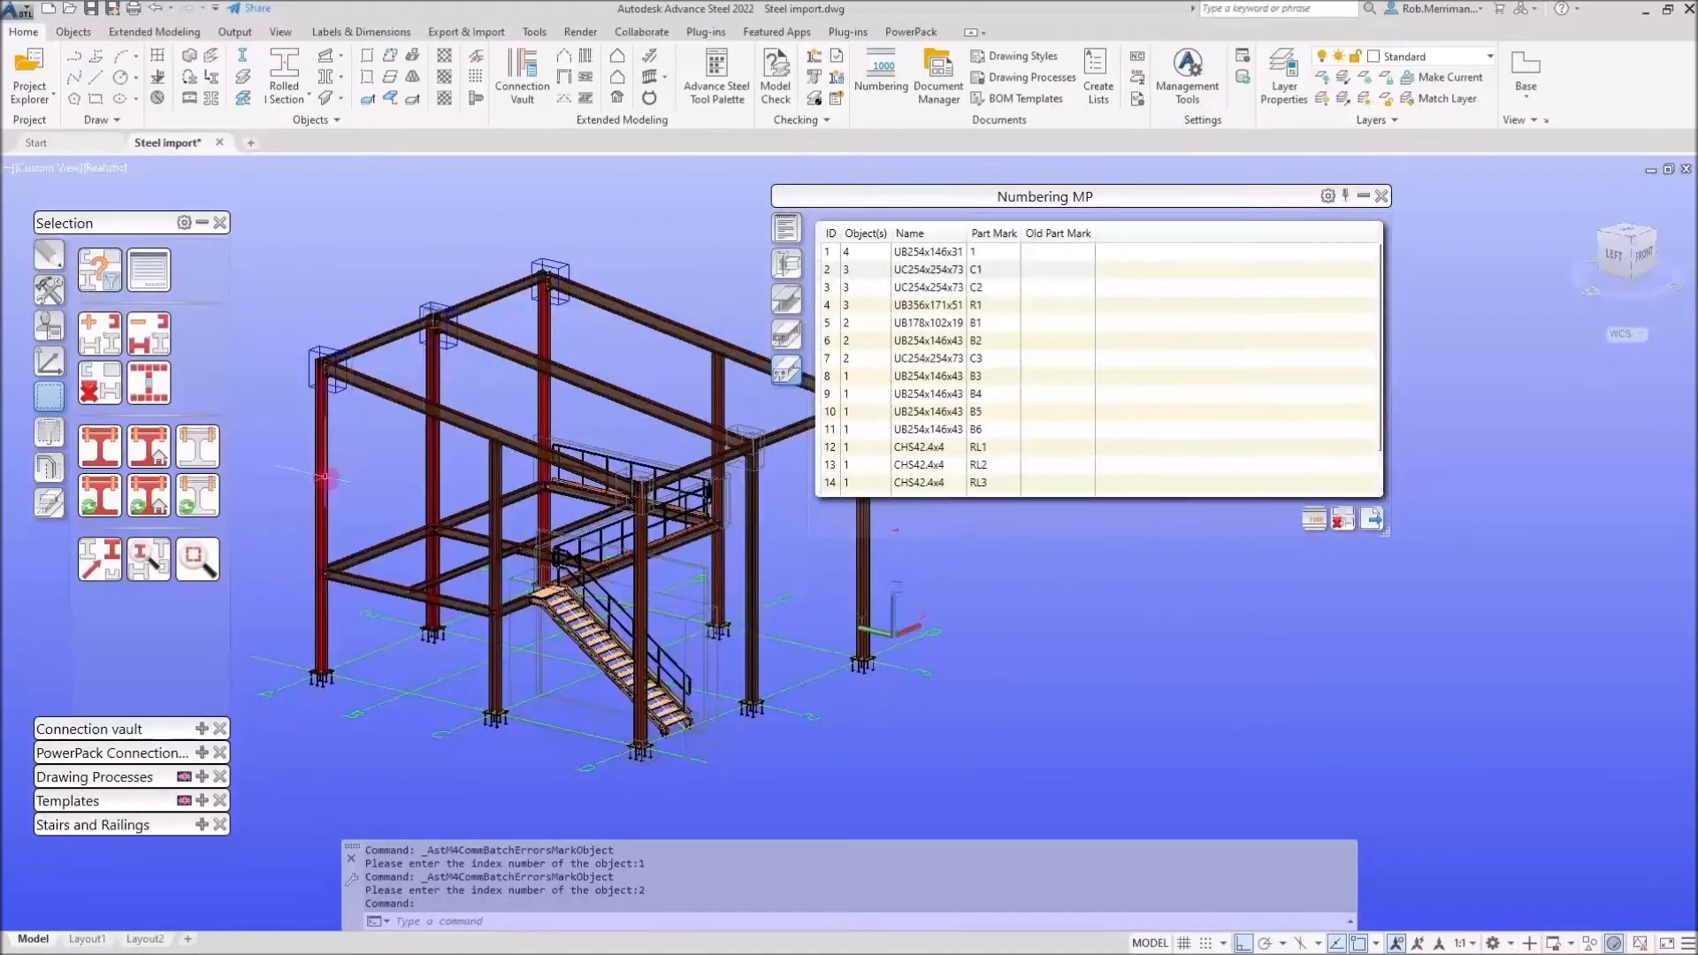
left_click(938, 287)
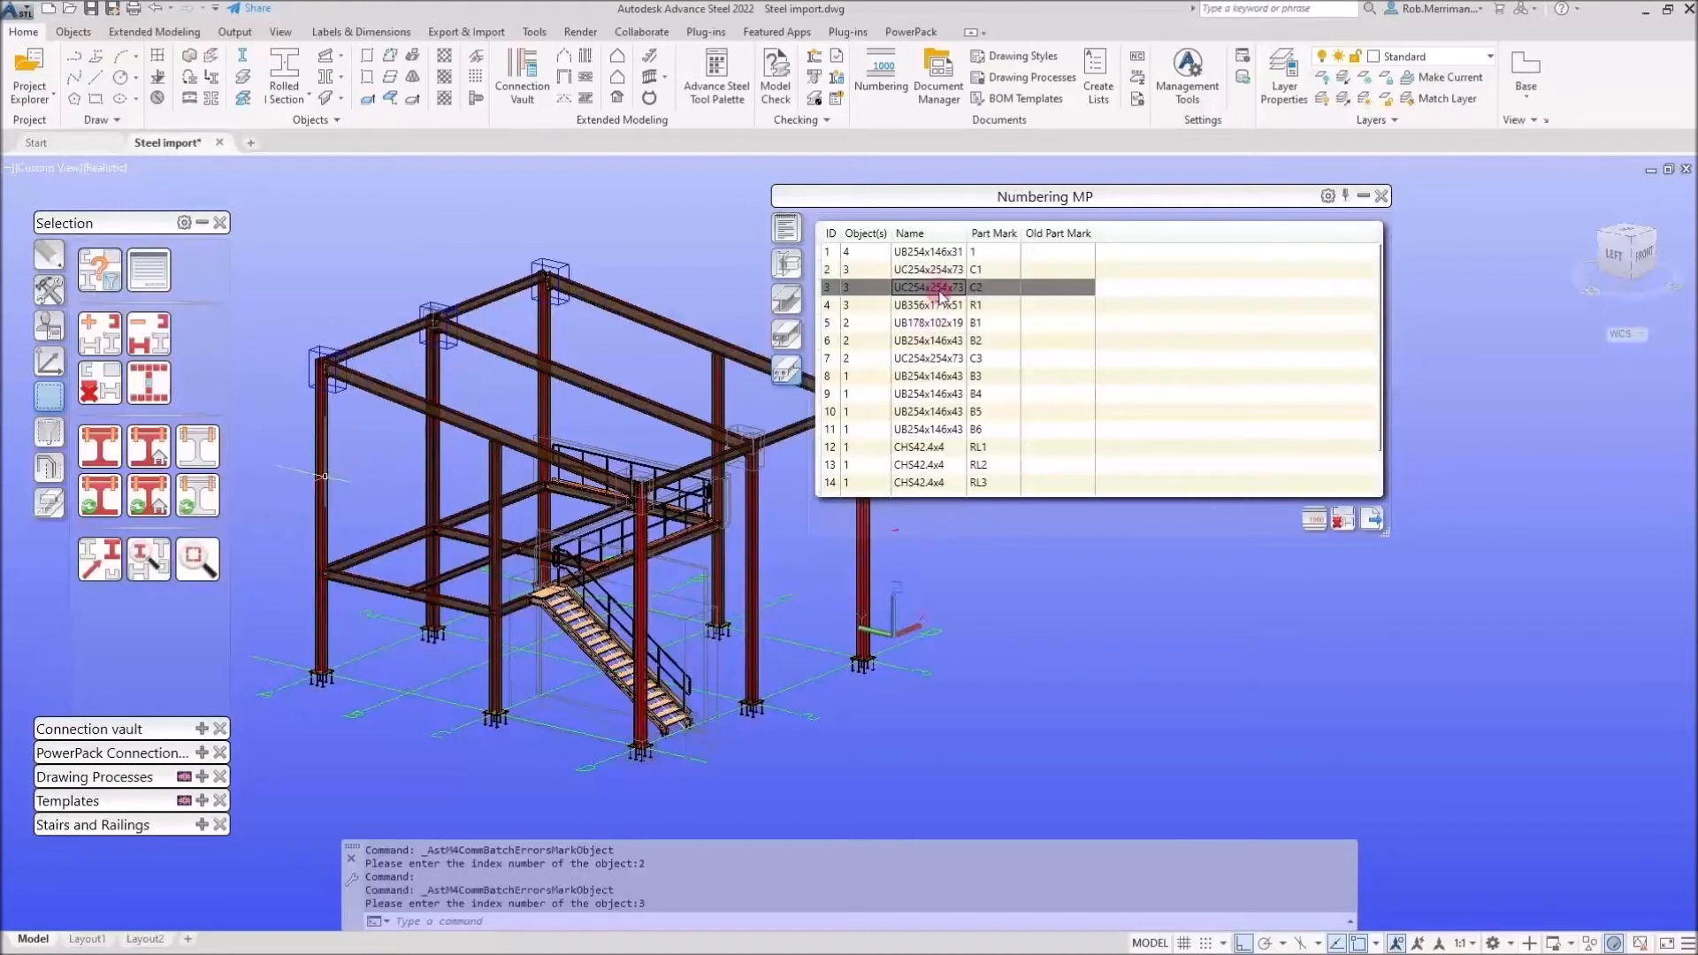
left_click(938, 306)
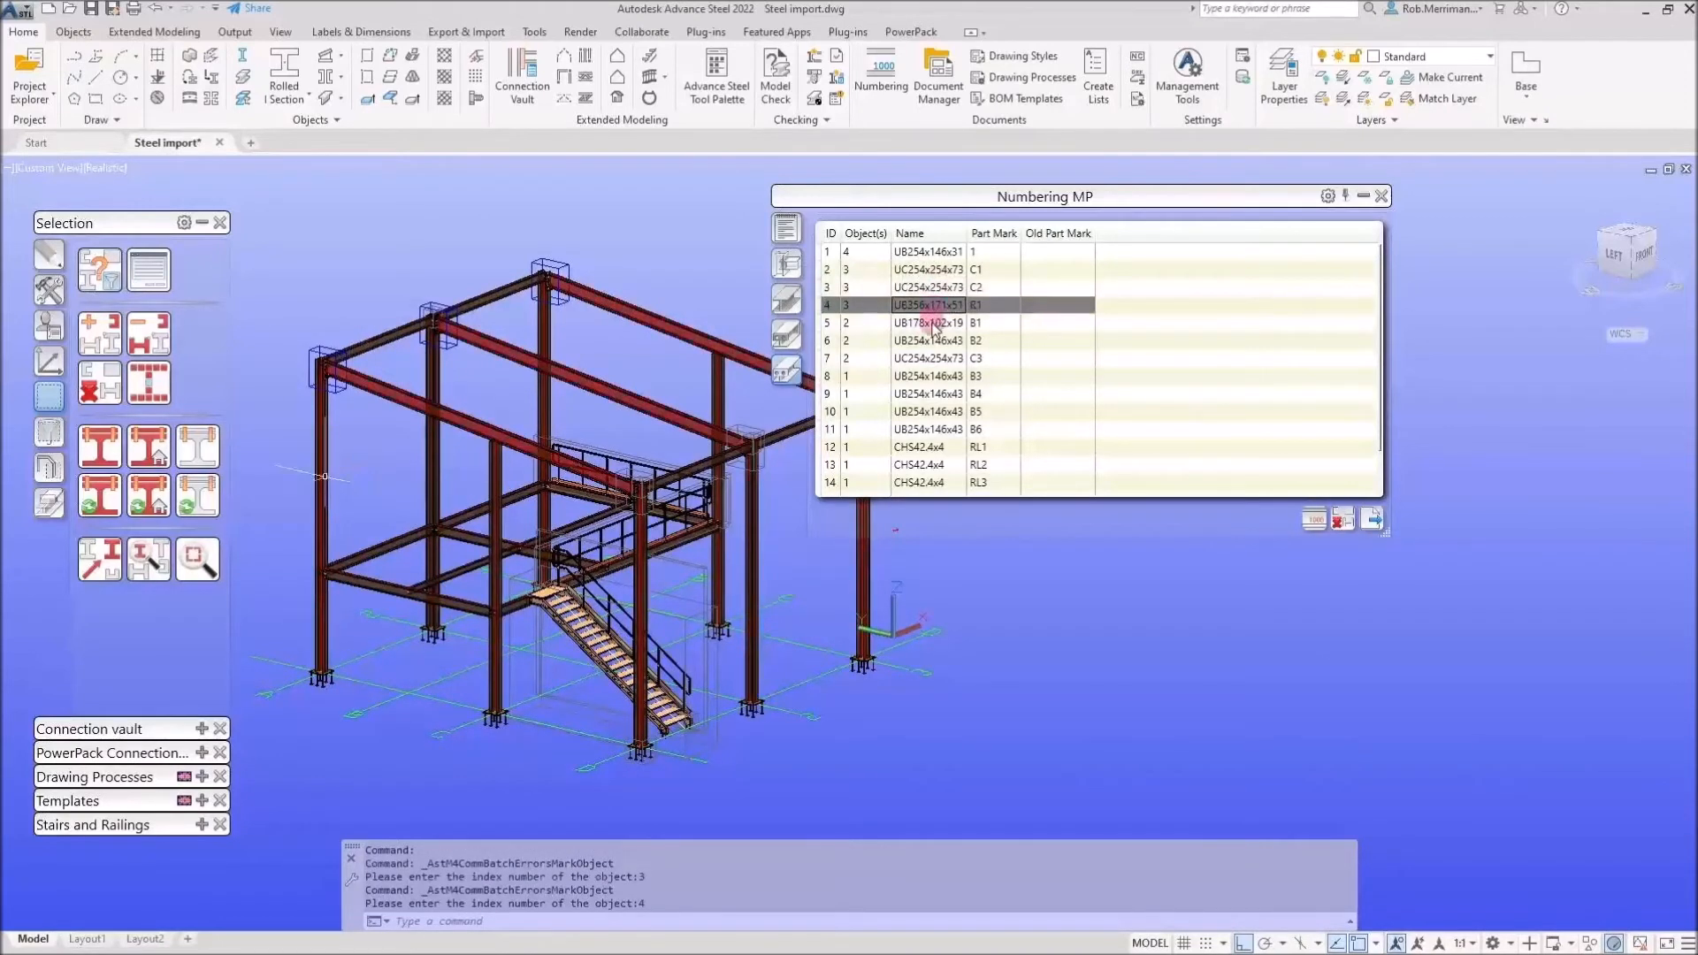
left_click(936, 324)
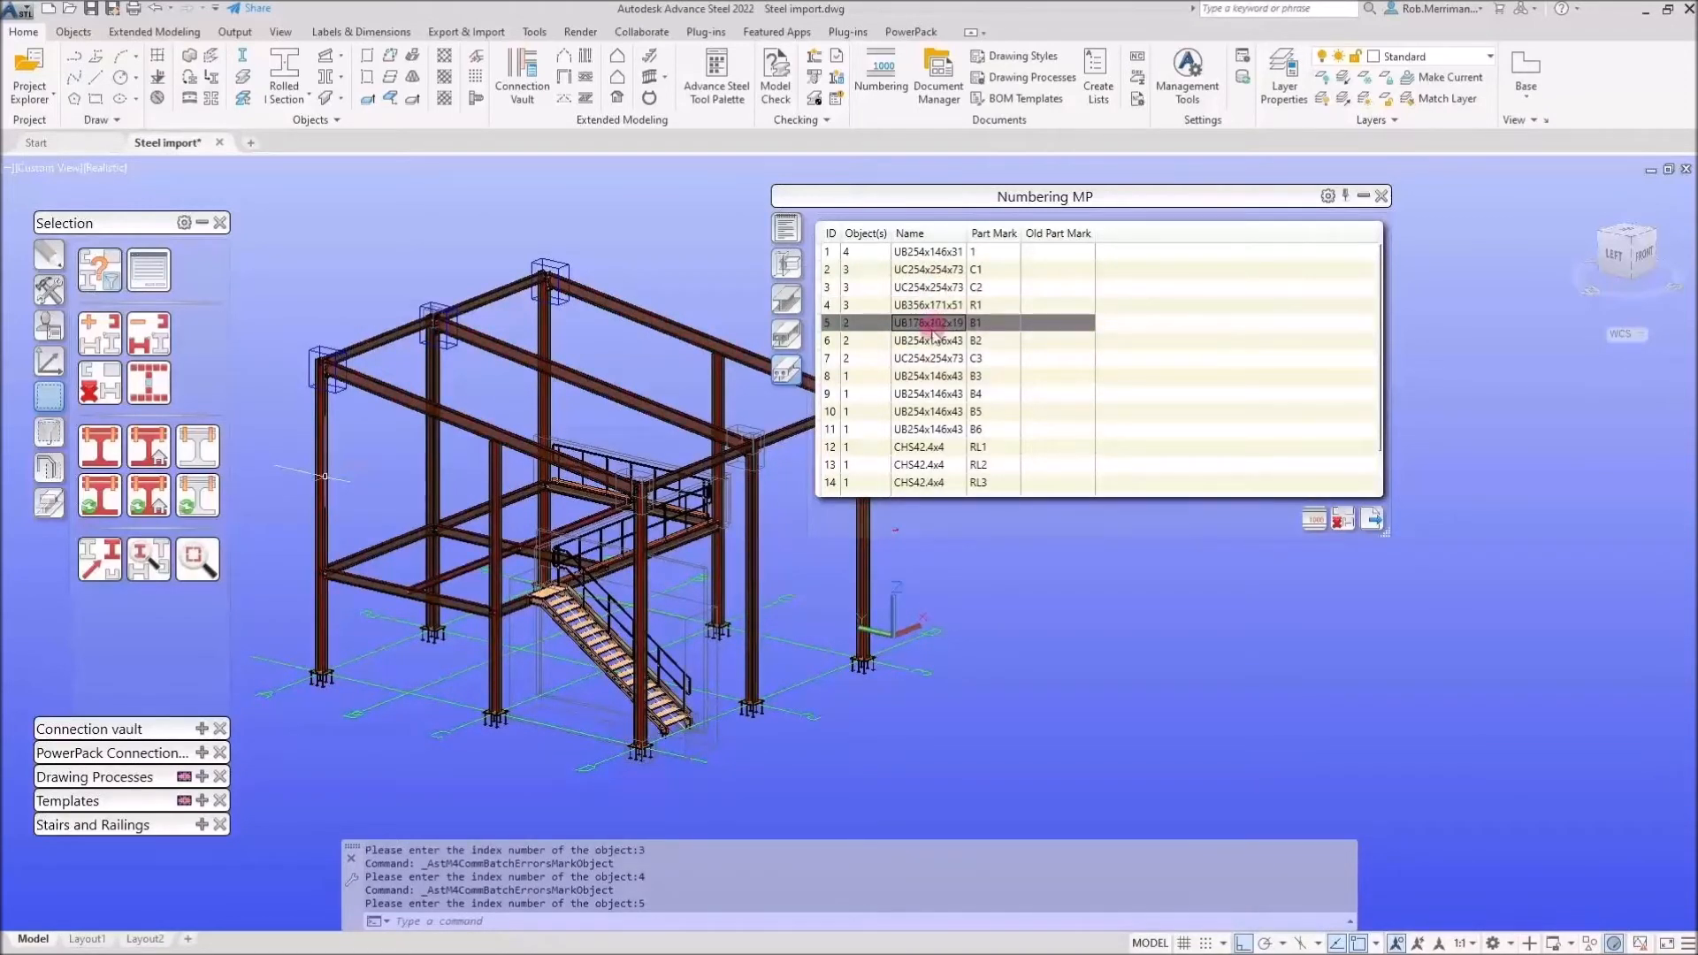
left_click(935, 342)
left_click(935, 359)
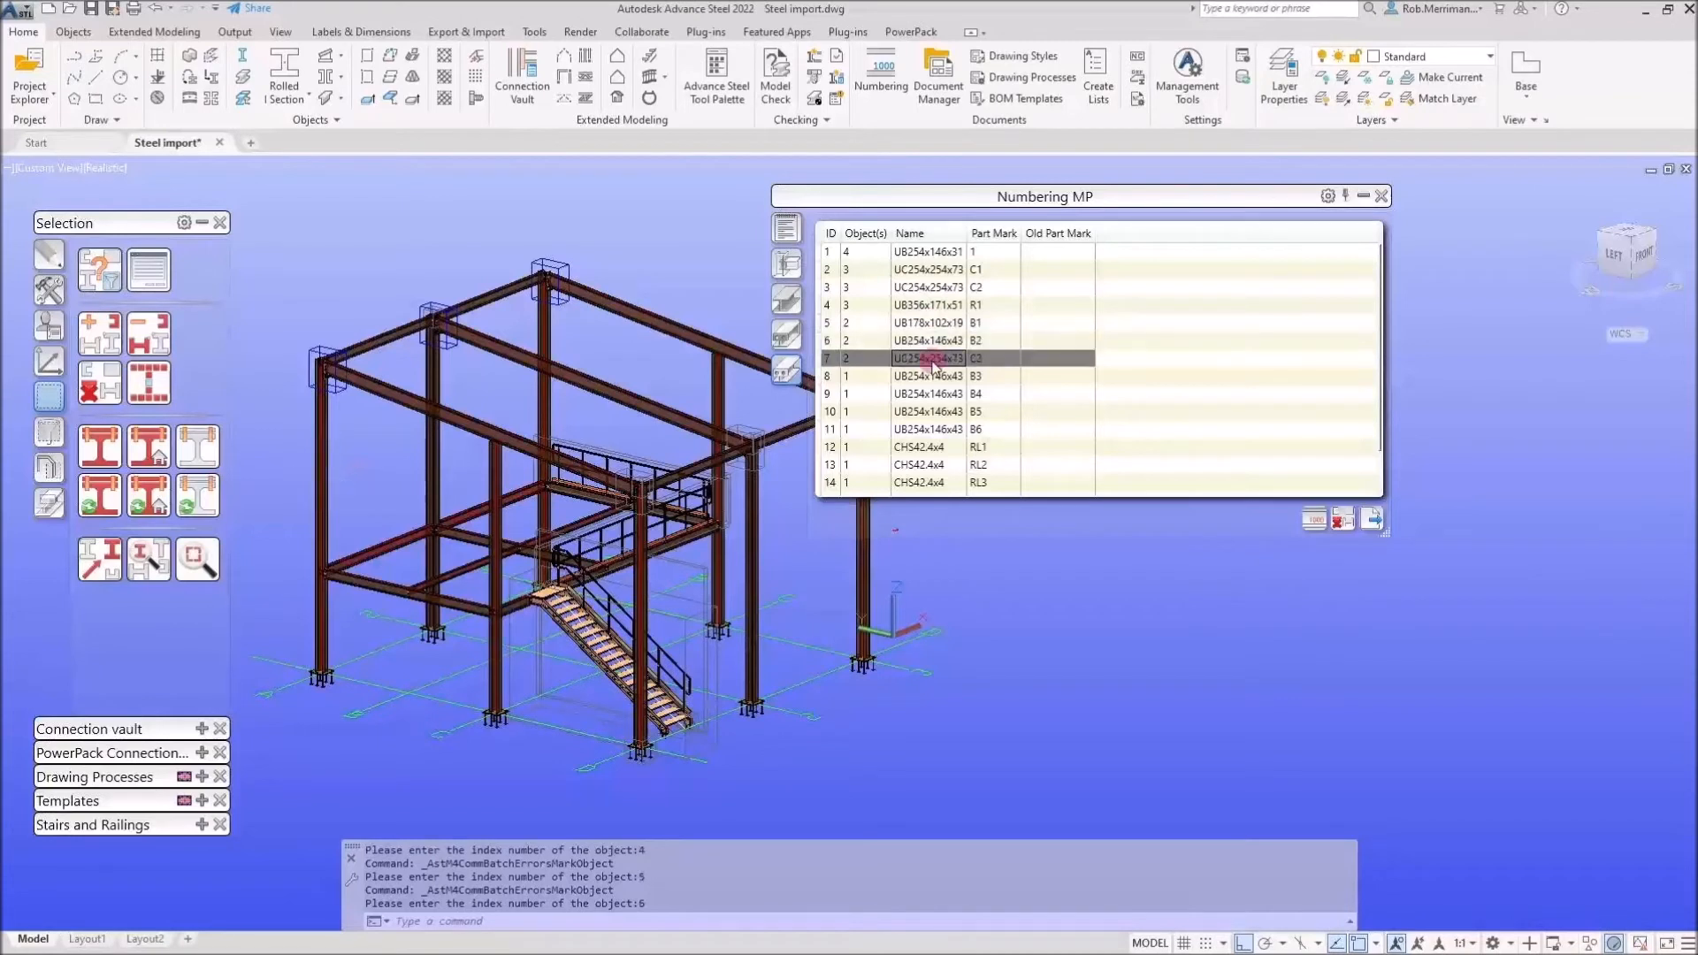
left_click(935, 379)
left_click(935, 395)
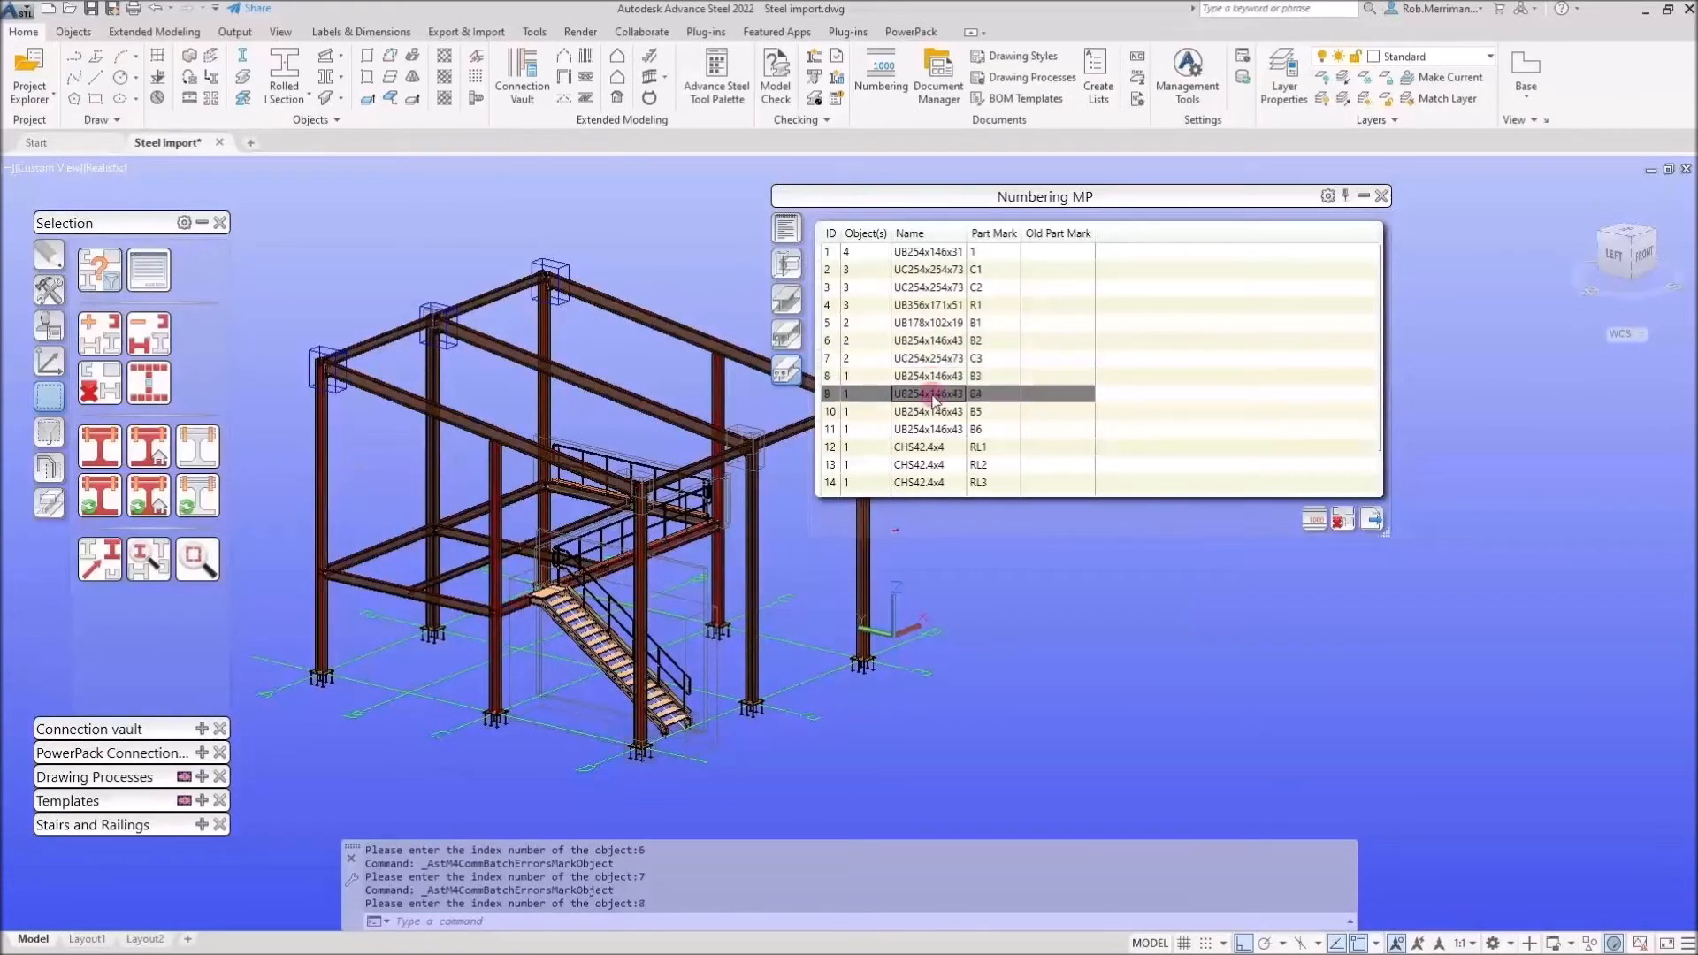
left_click(935, 412)
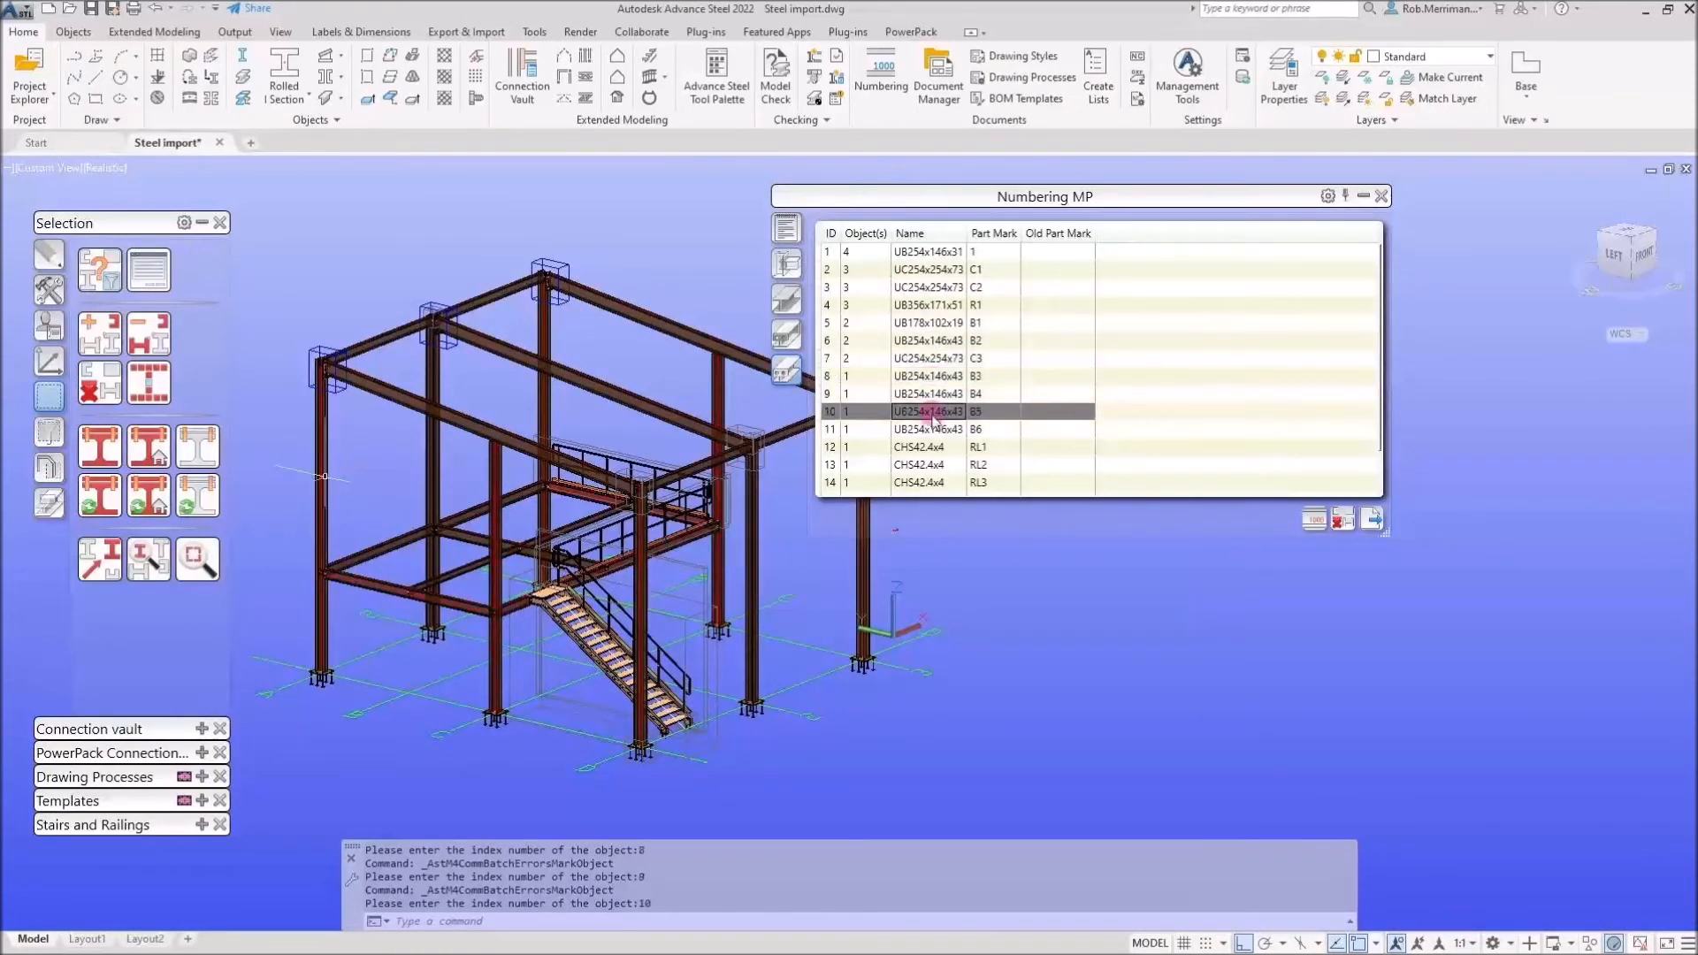
Highlight further part mark groups from the numbering list, view the single-part marks list, and close the numbering list
left_click(937, 431)
left_click(935, 448)
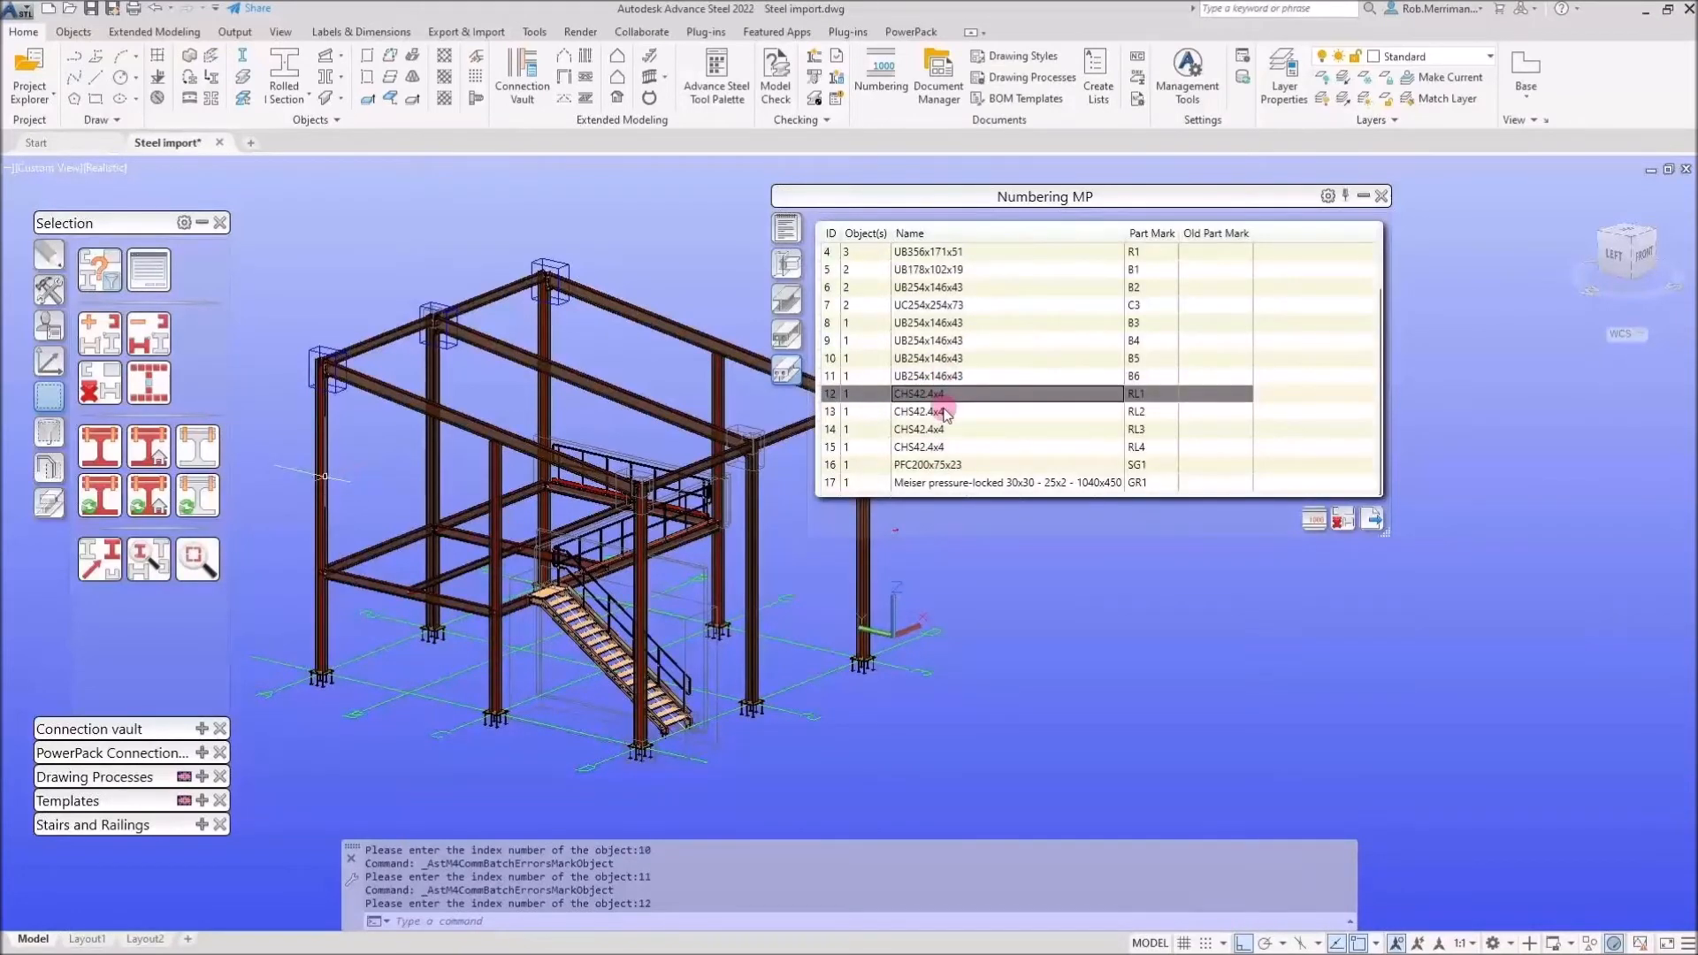
scroll(945, 414, "up", 1)
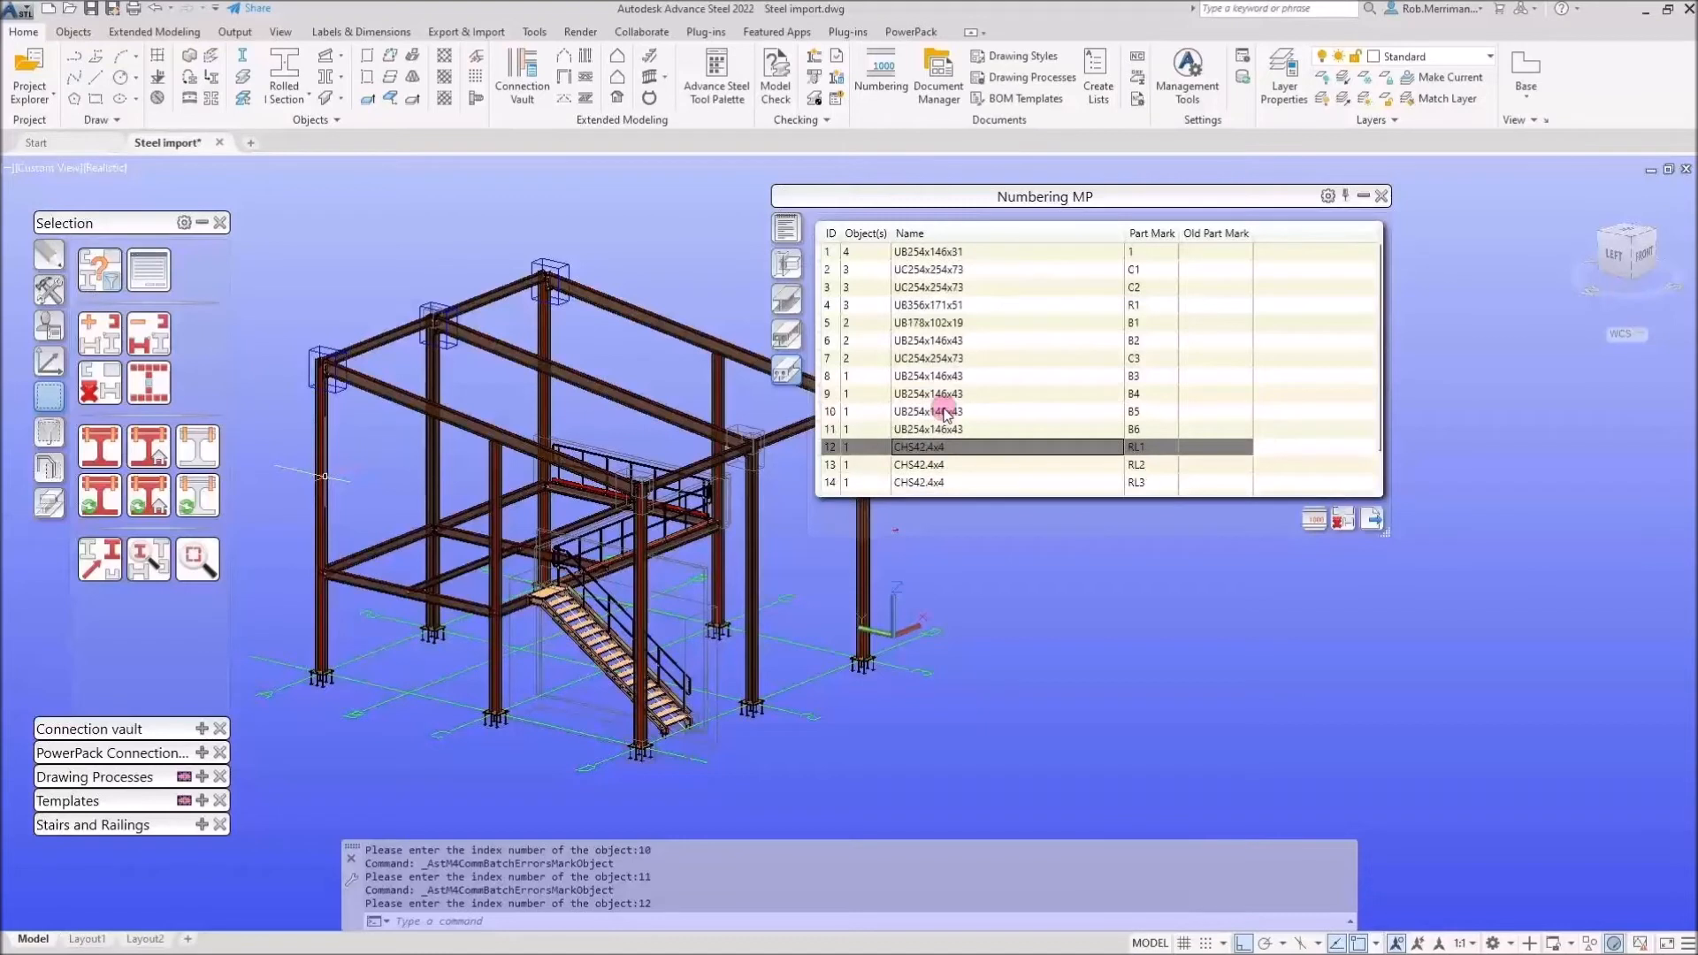
left_click(789, 336)
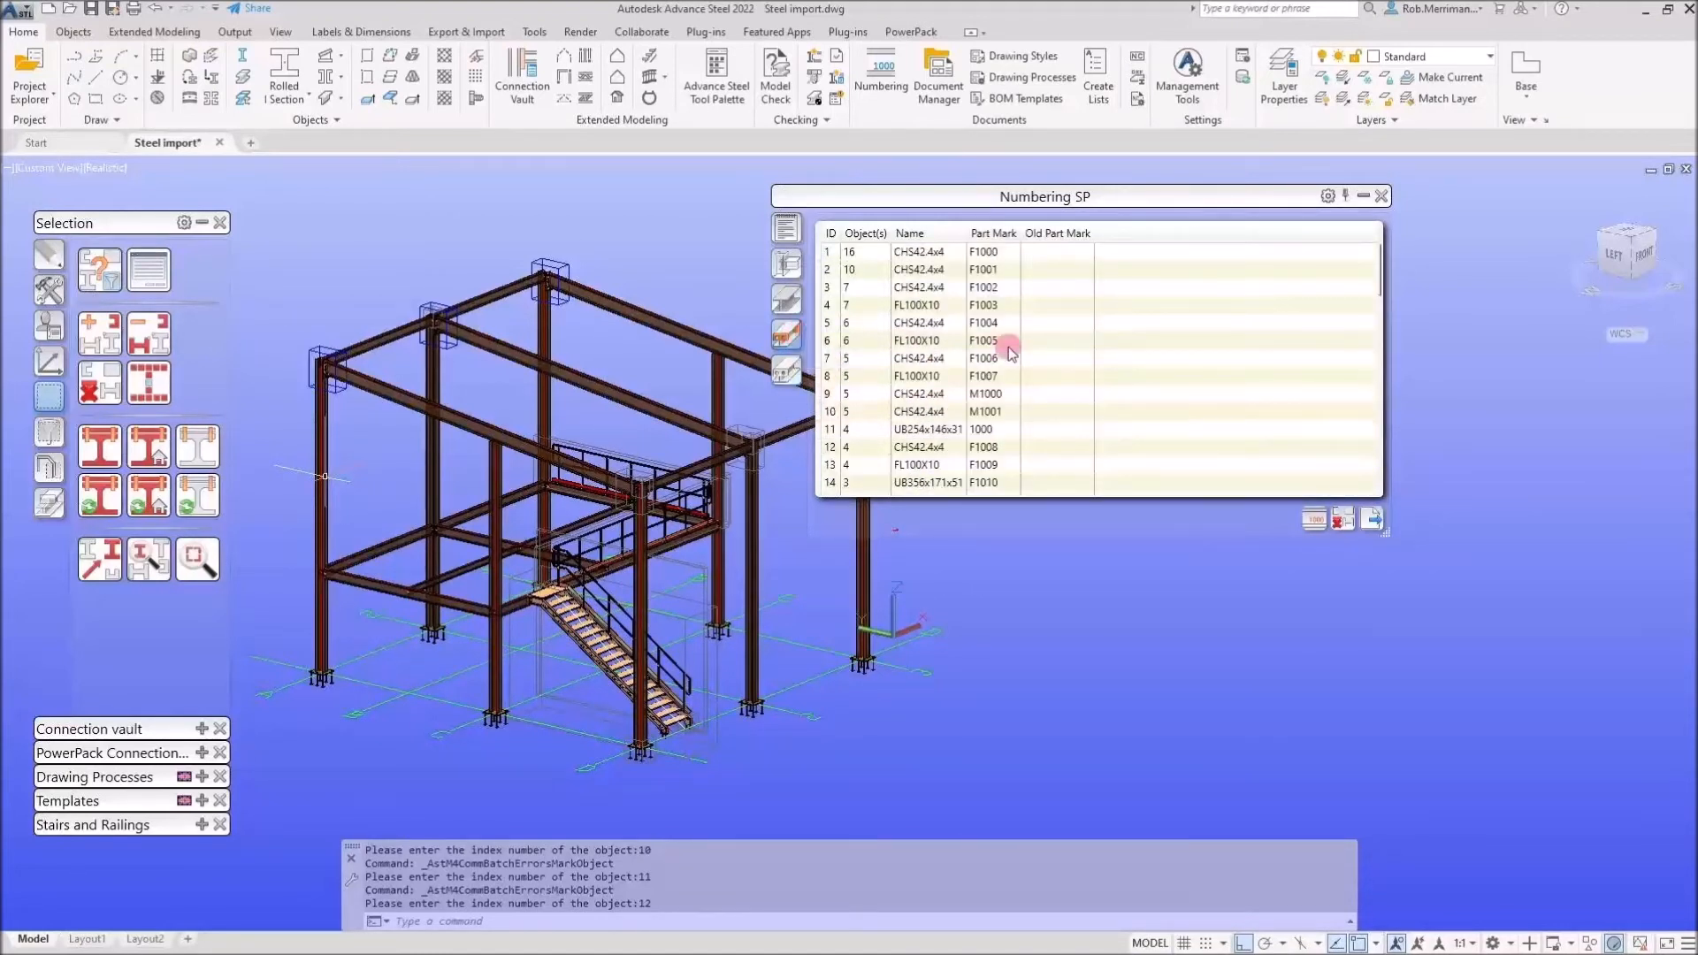
left_click(1381, 196)
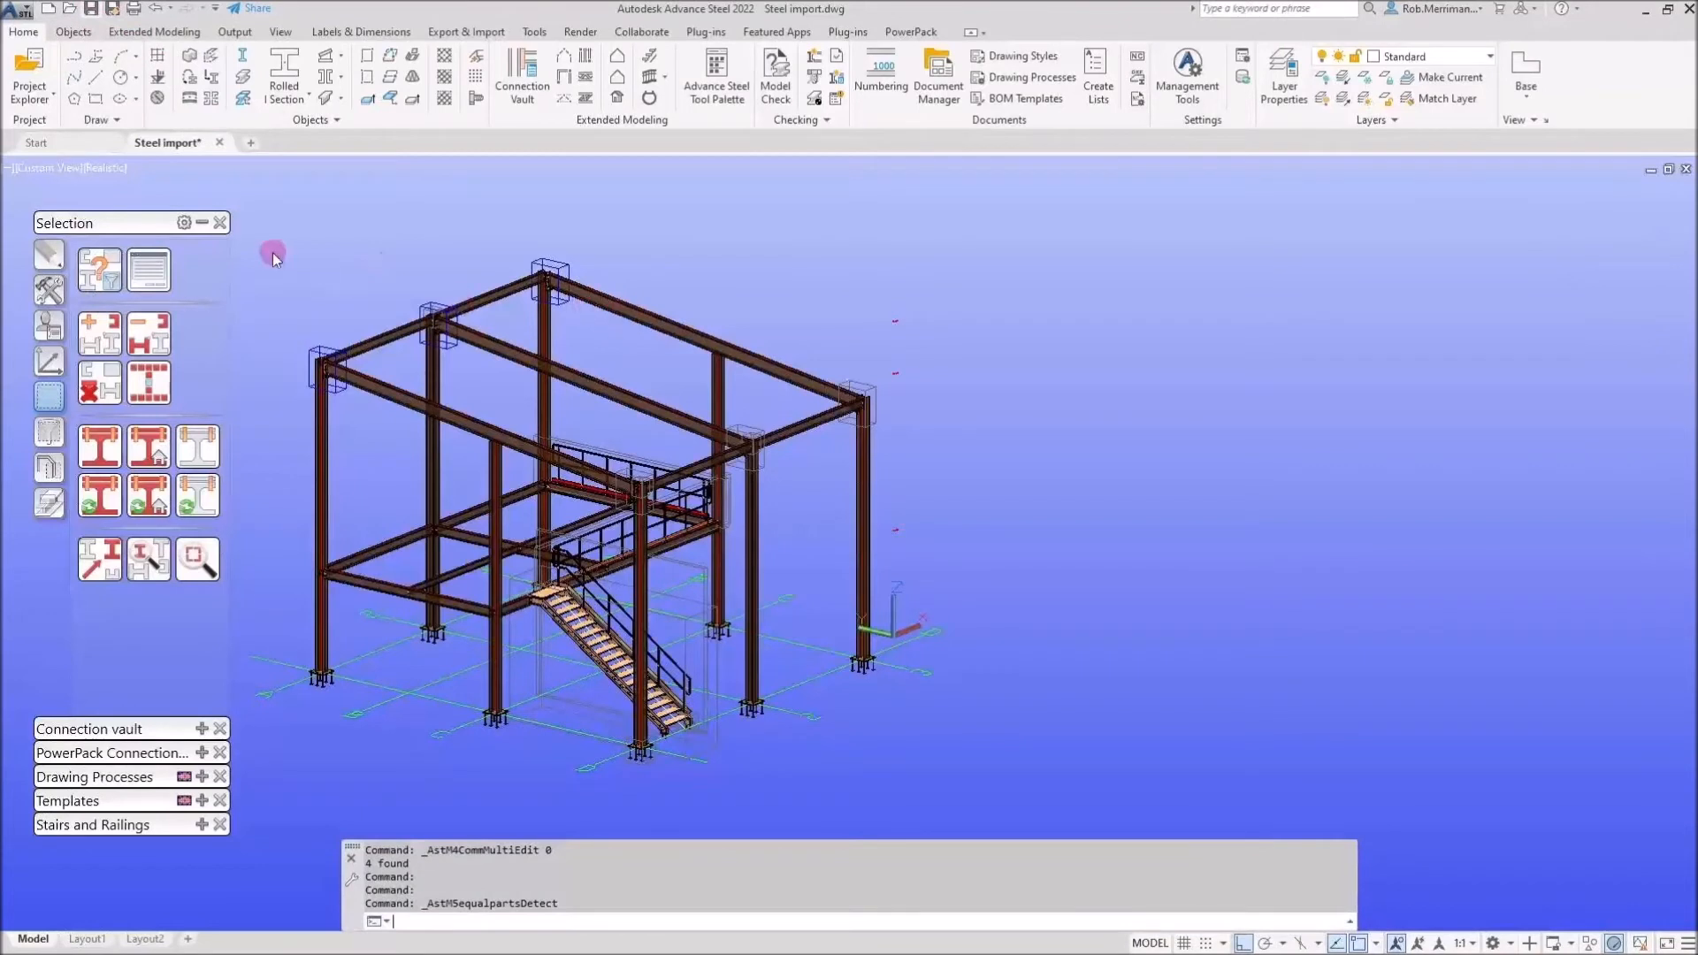
Save the model and rotate the UCS twice about its axis to orient it for detailing
key("ctrl+s")
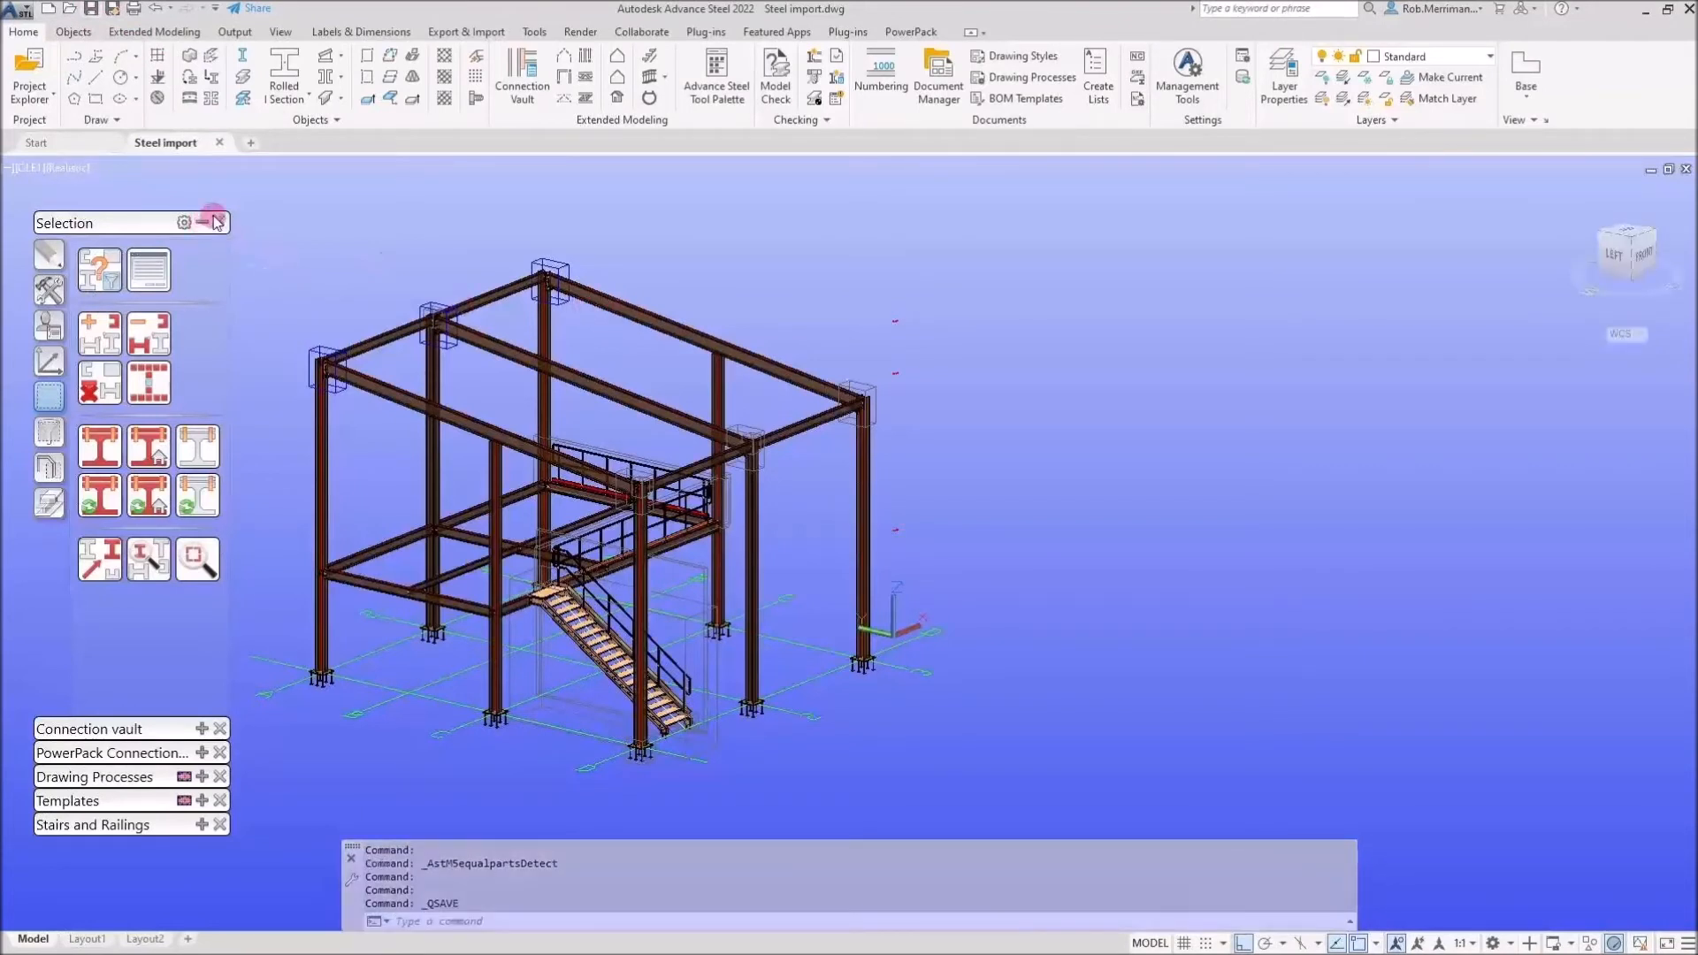
left_click(51, 363)
left_click(144, 528)
left_click(144, 528)
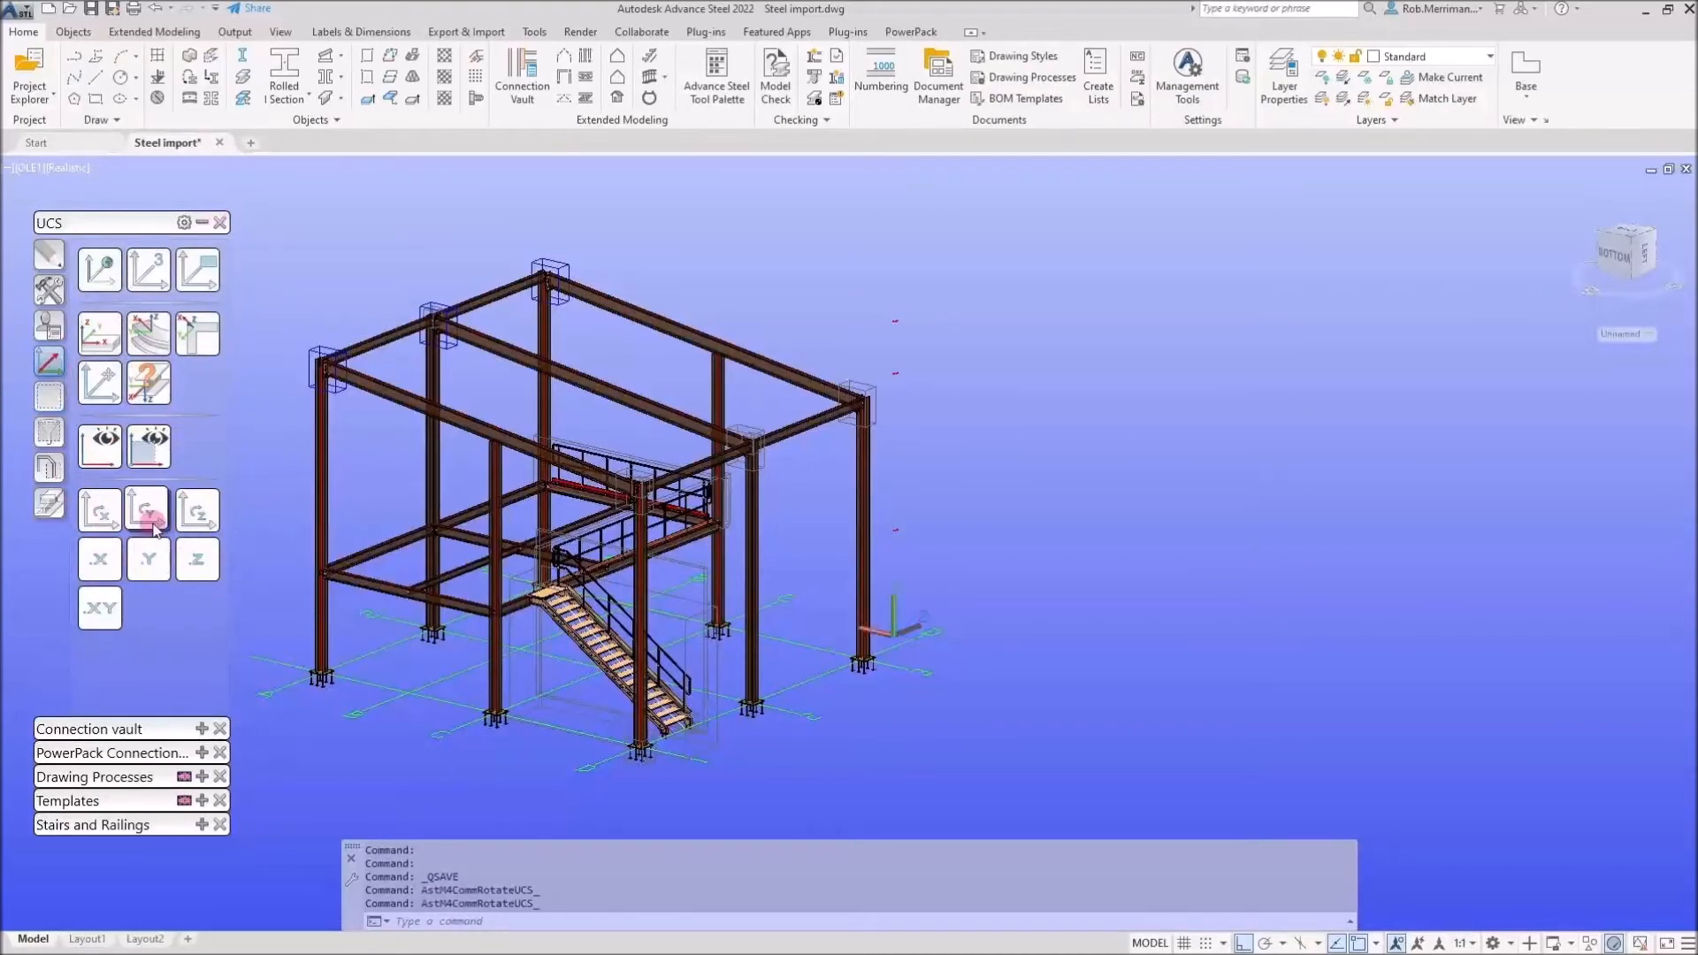
Set an assembly detail coordinate system on two stair objects
left_click(58, 331)
left_click(148, 672)
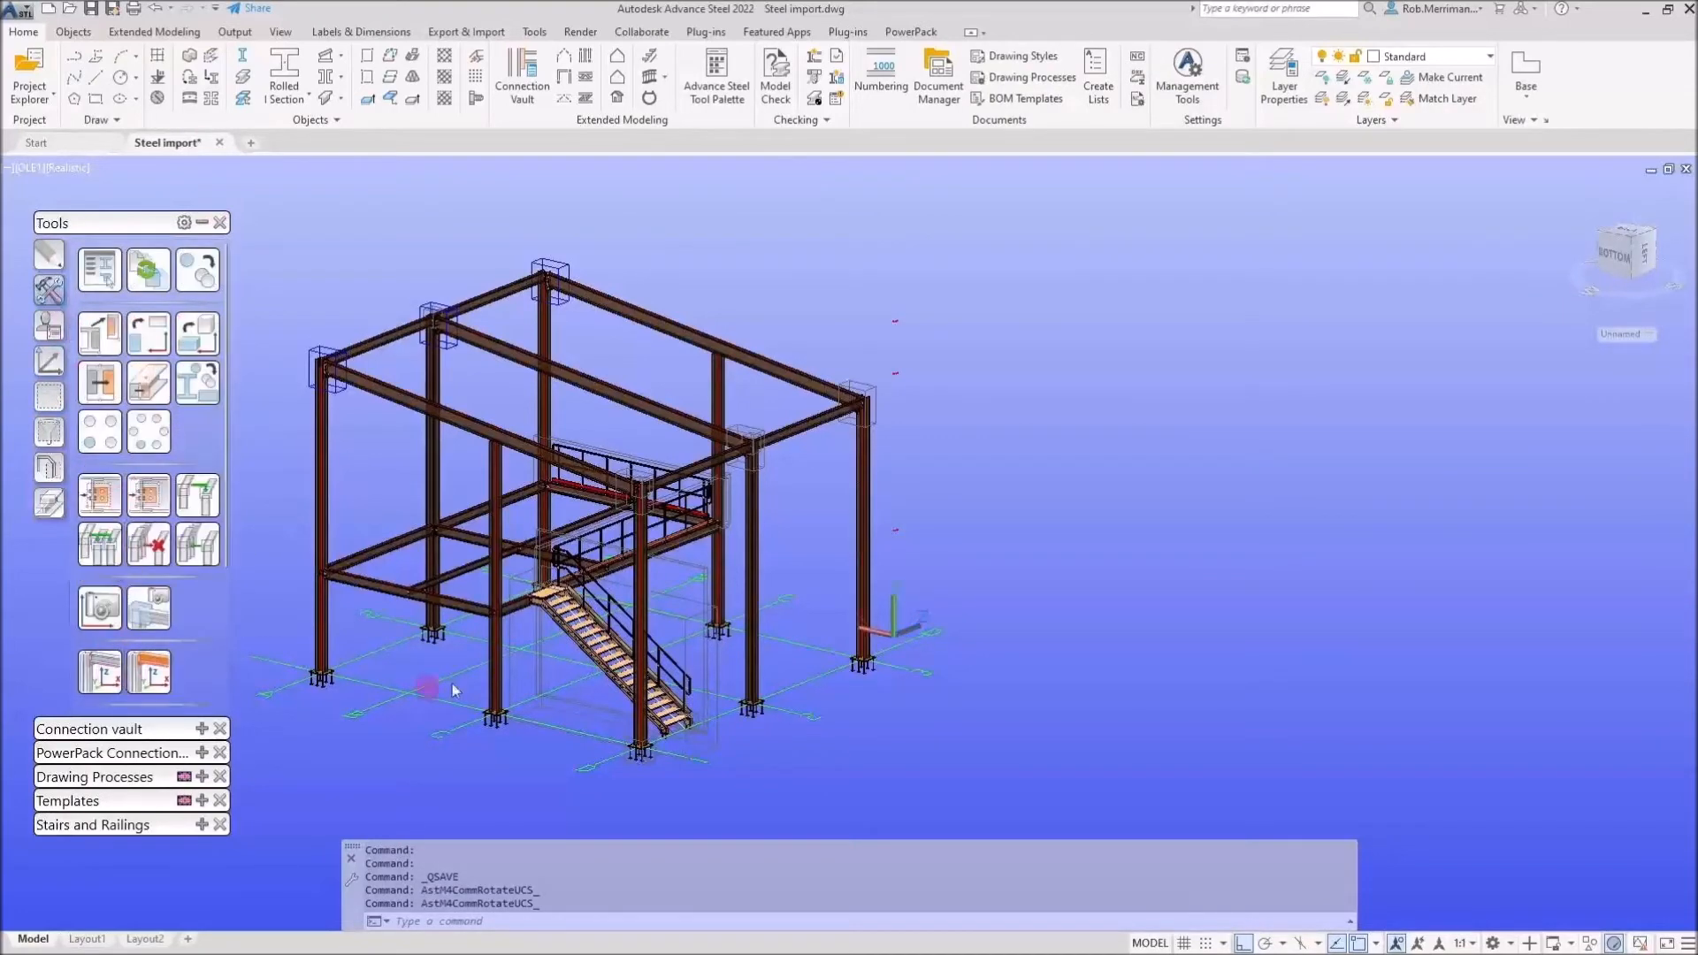
scroll(610, 605, "up", 3)
left_click(630, 606)
key("Return")
left_click(148, 673)
left_click(581, 699)
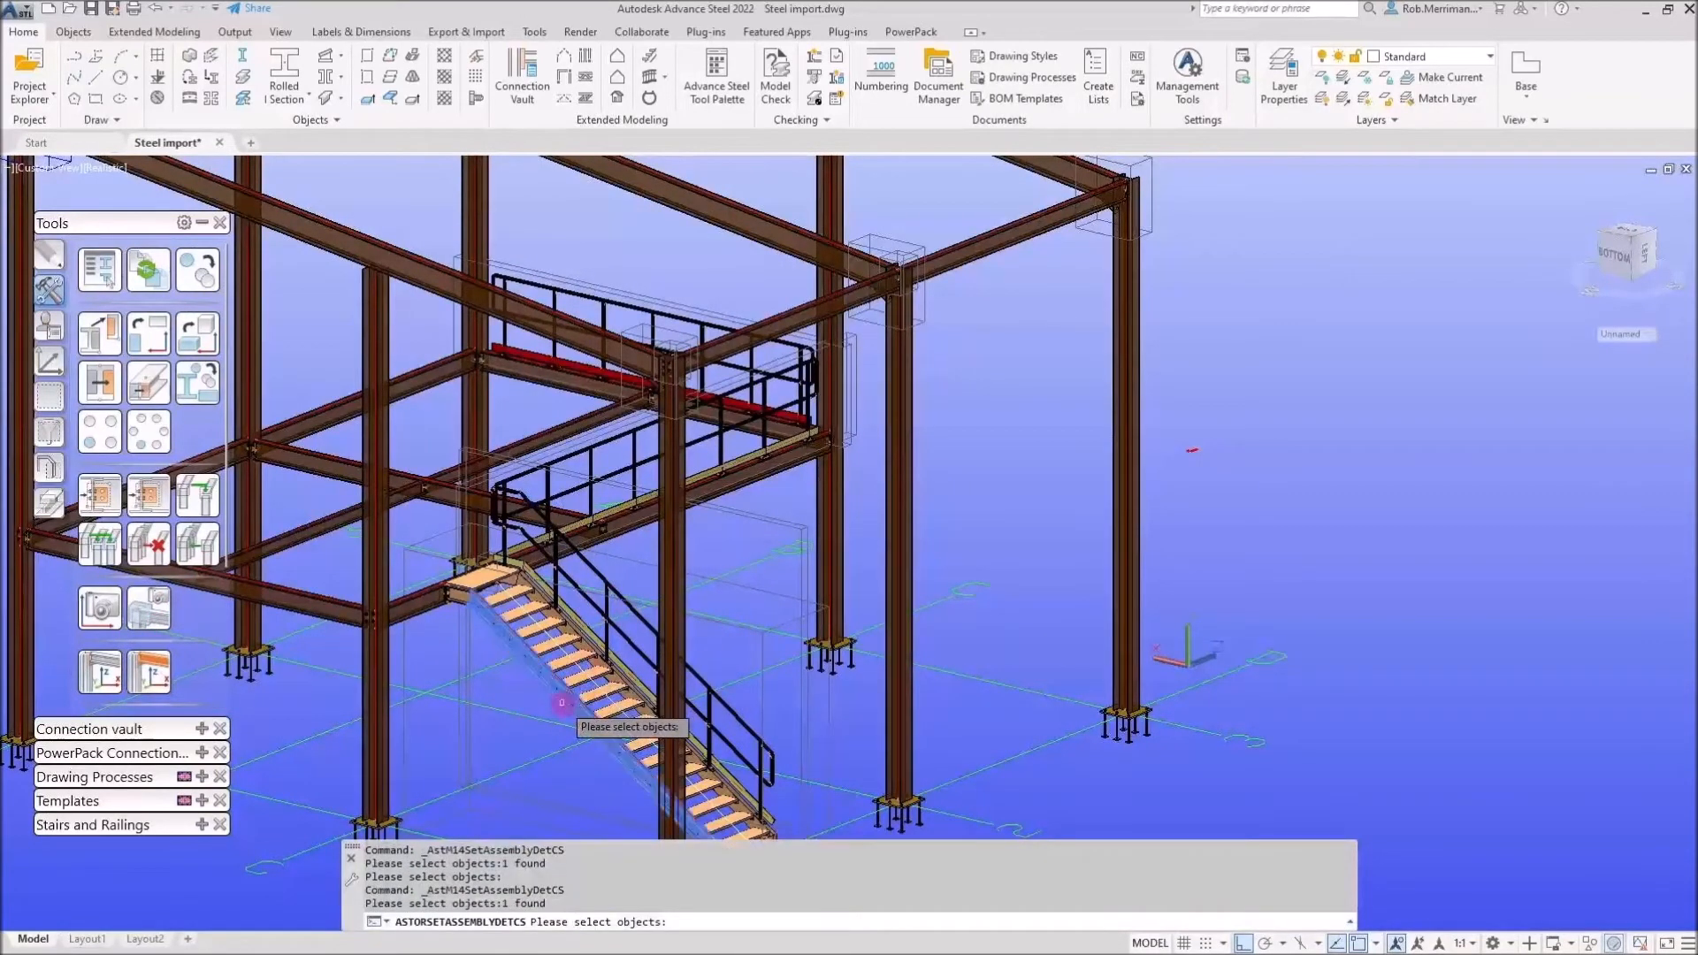
key("Return")
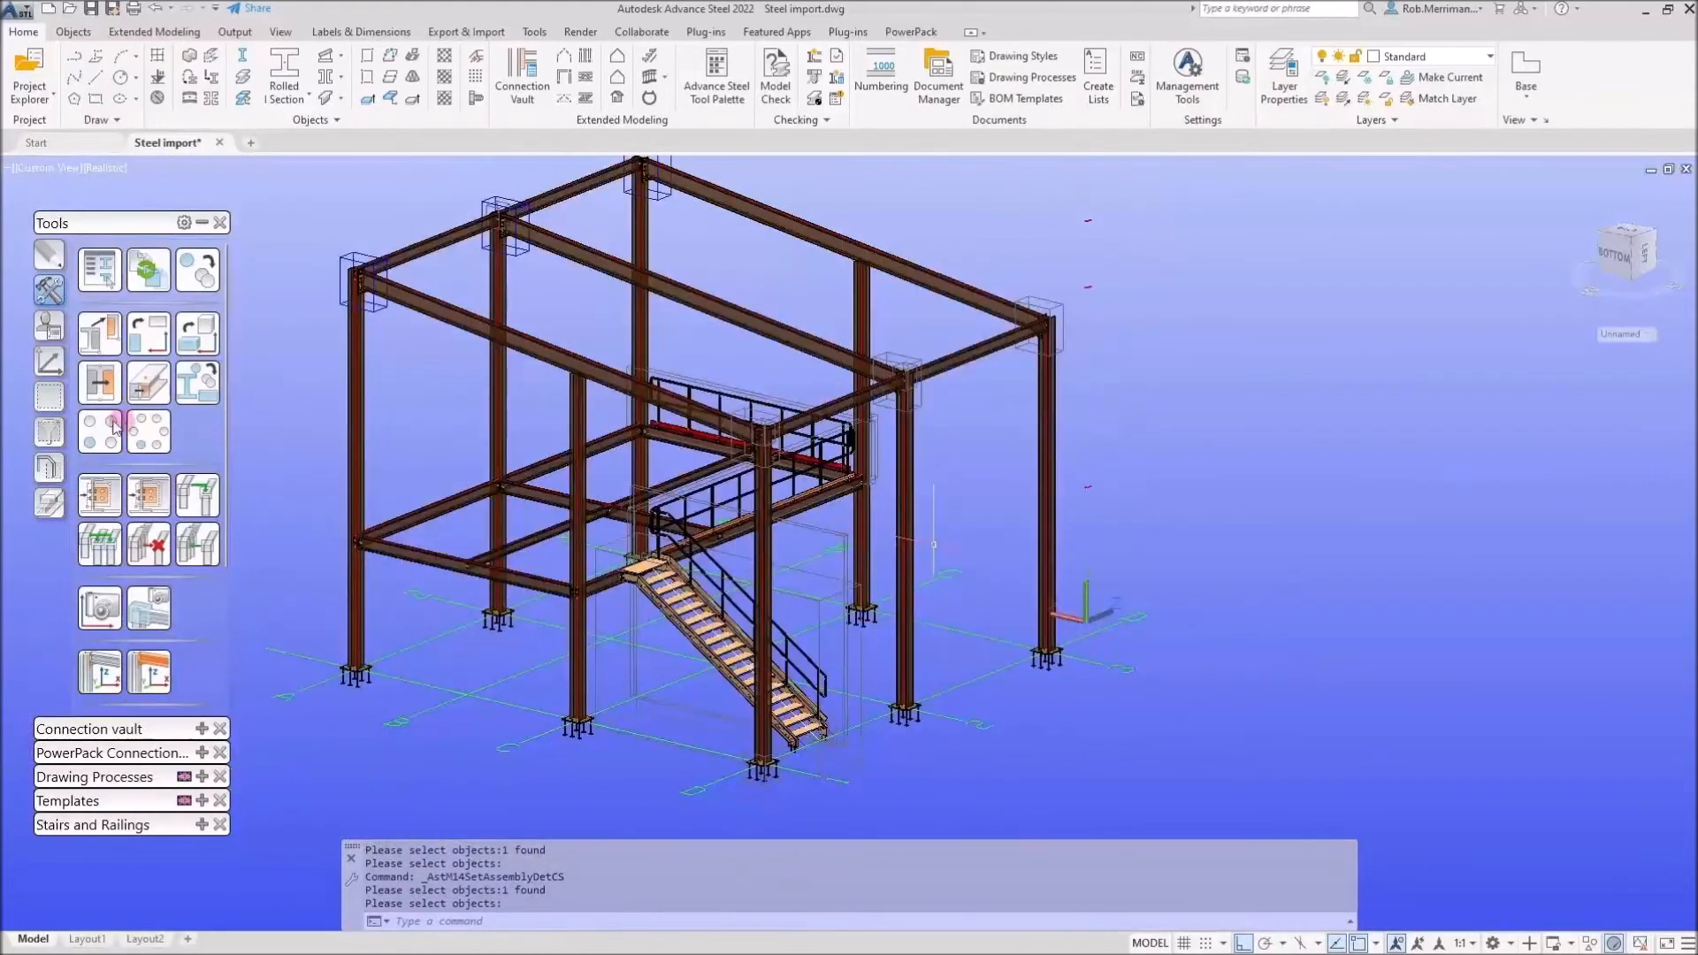
Restore the world UCS and collapse the tool palette
left_click(53, 376)
left_click(99, 270)
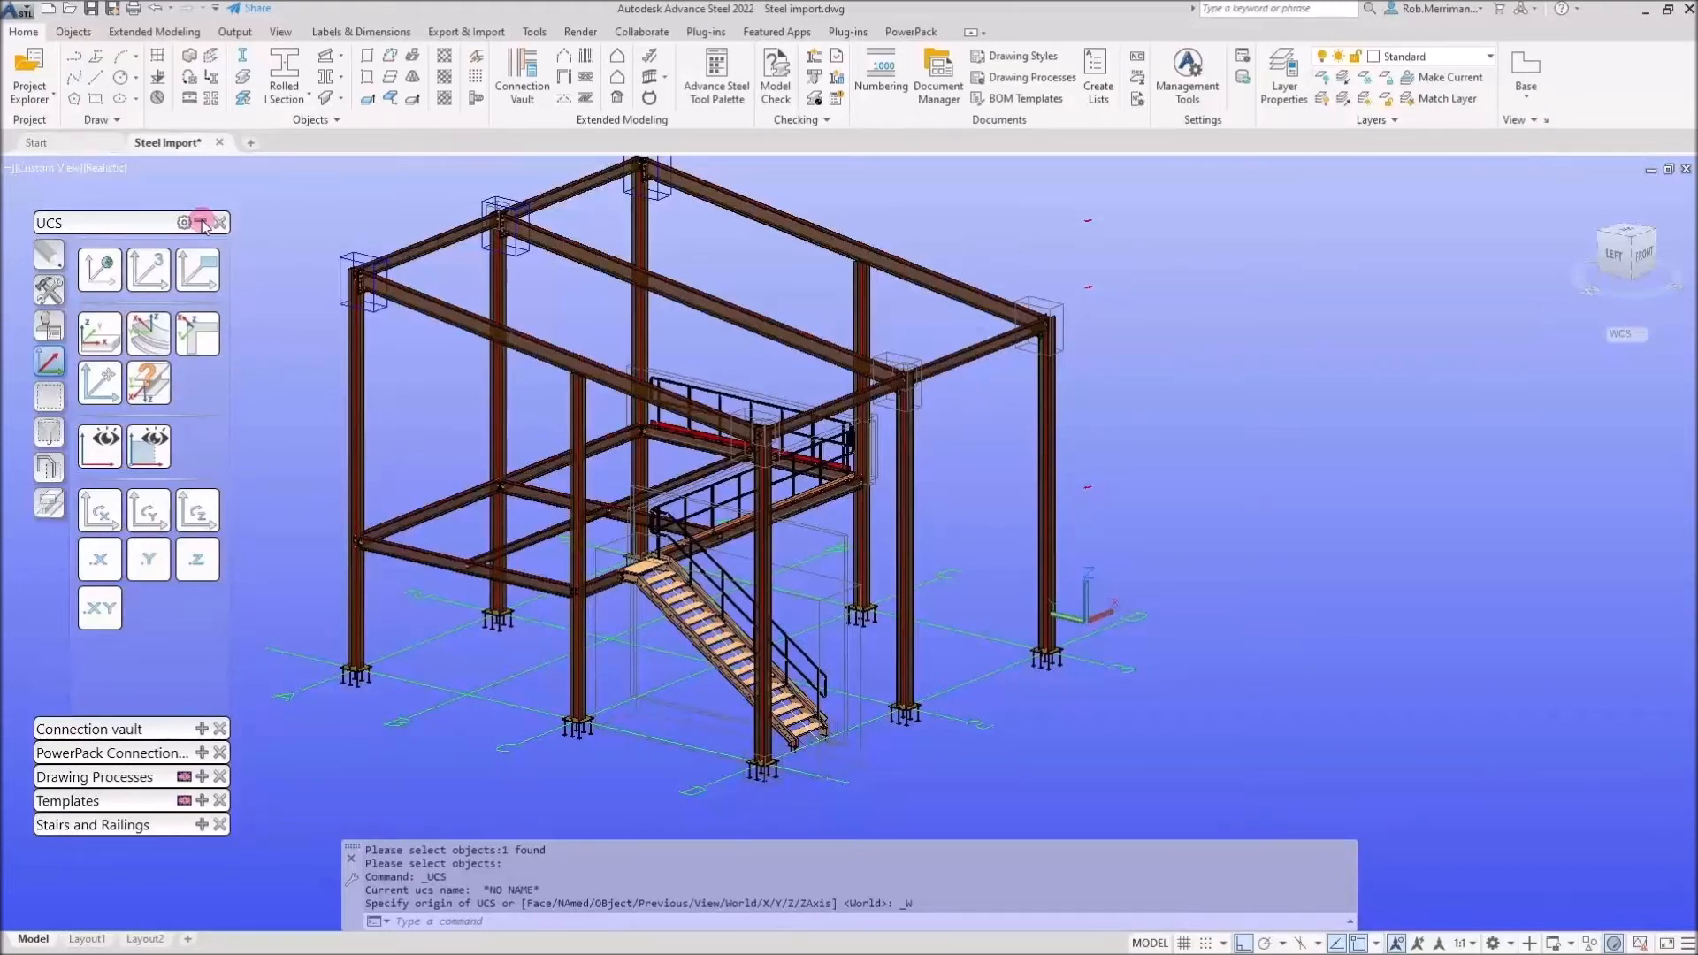
left_click(202, 223)
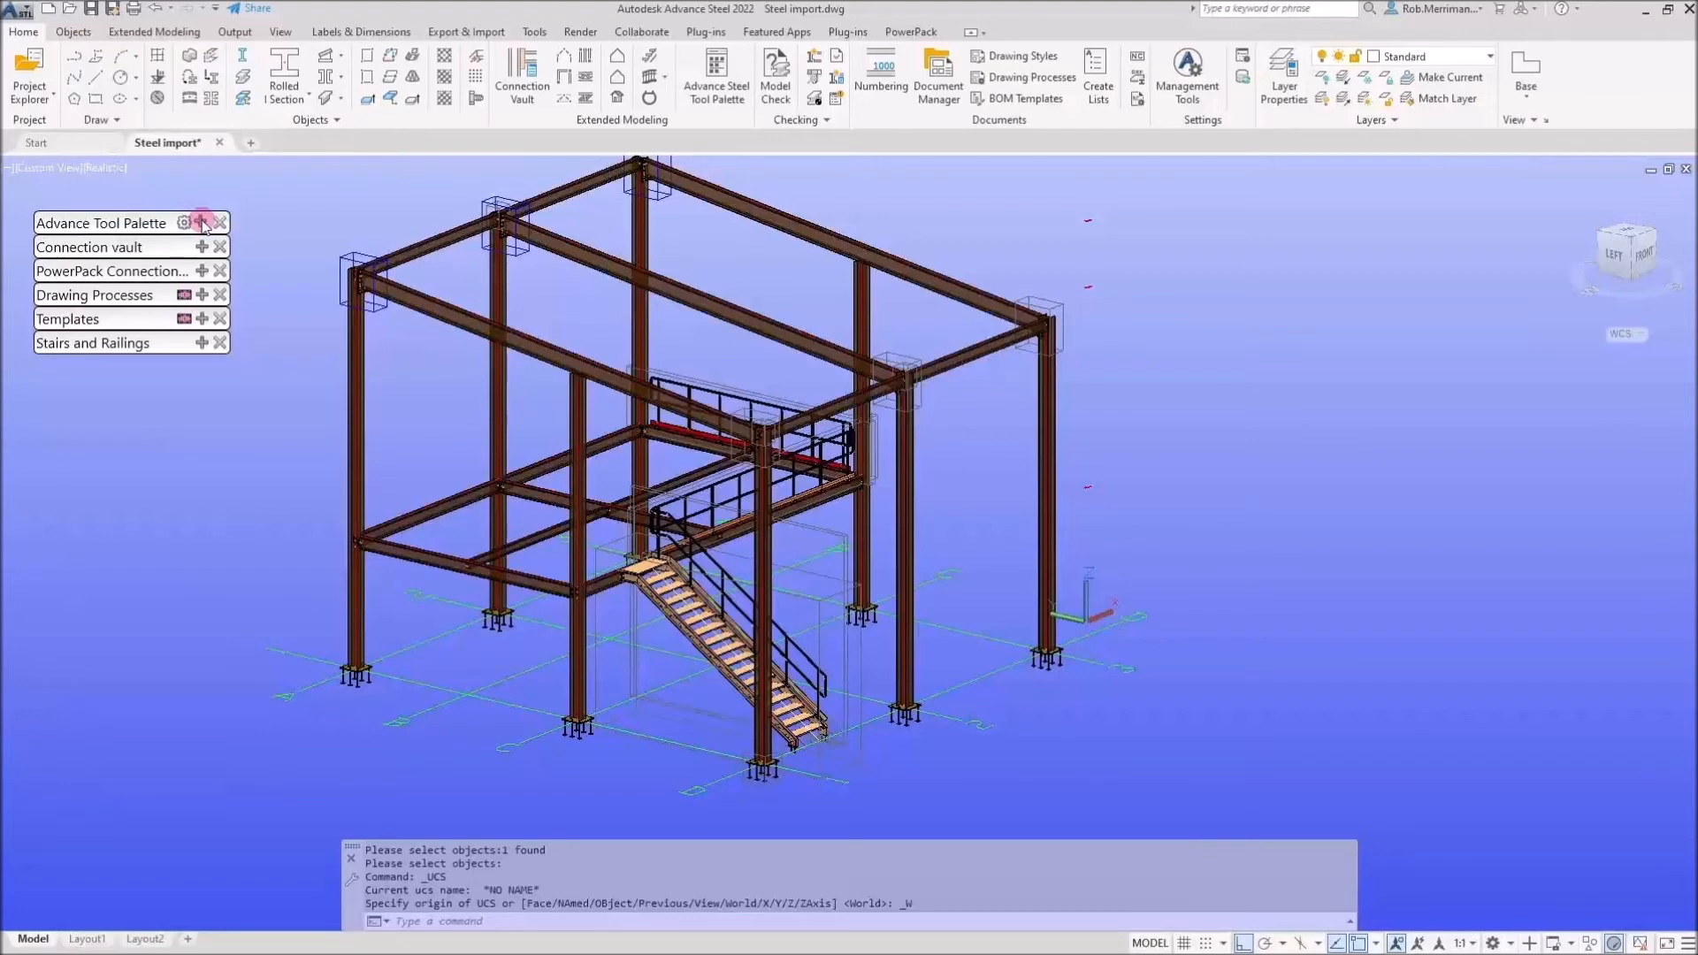
middle_click_drag(835, 380, 854, 402)
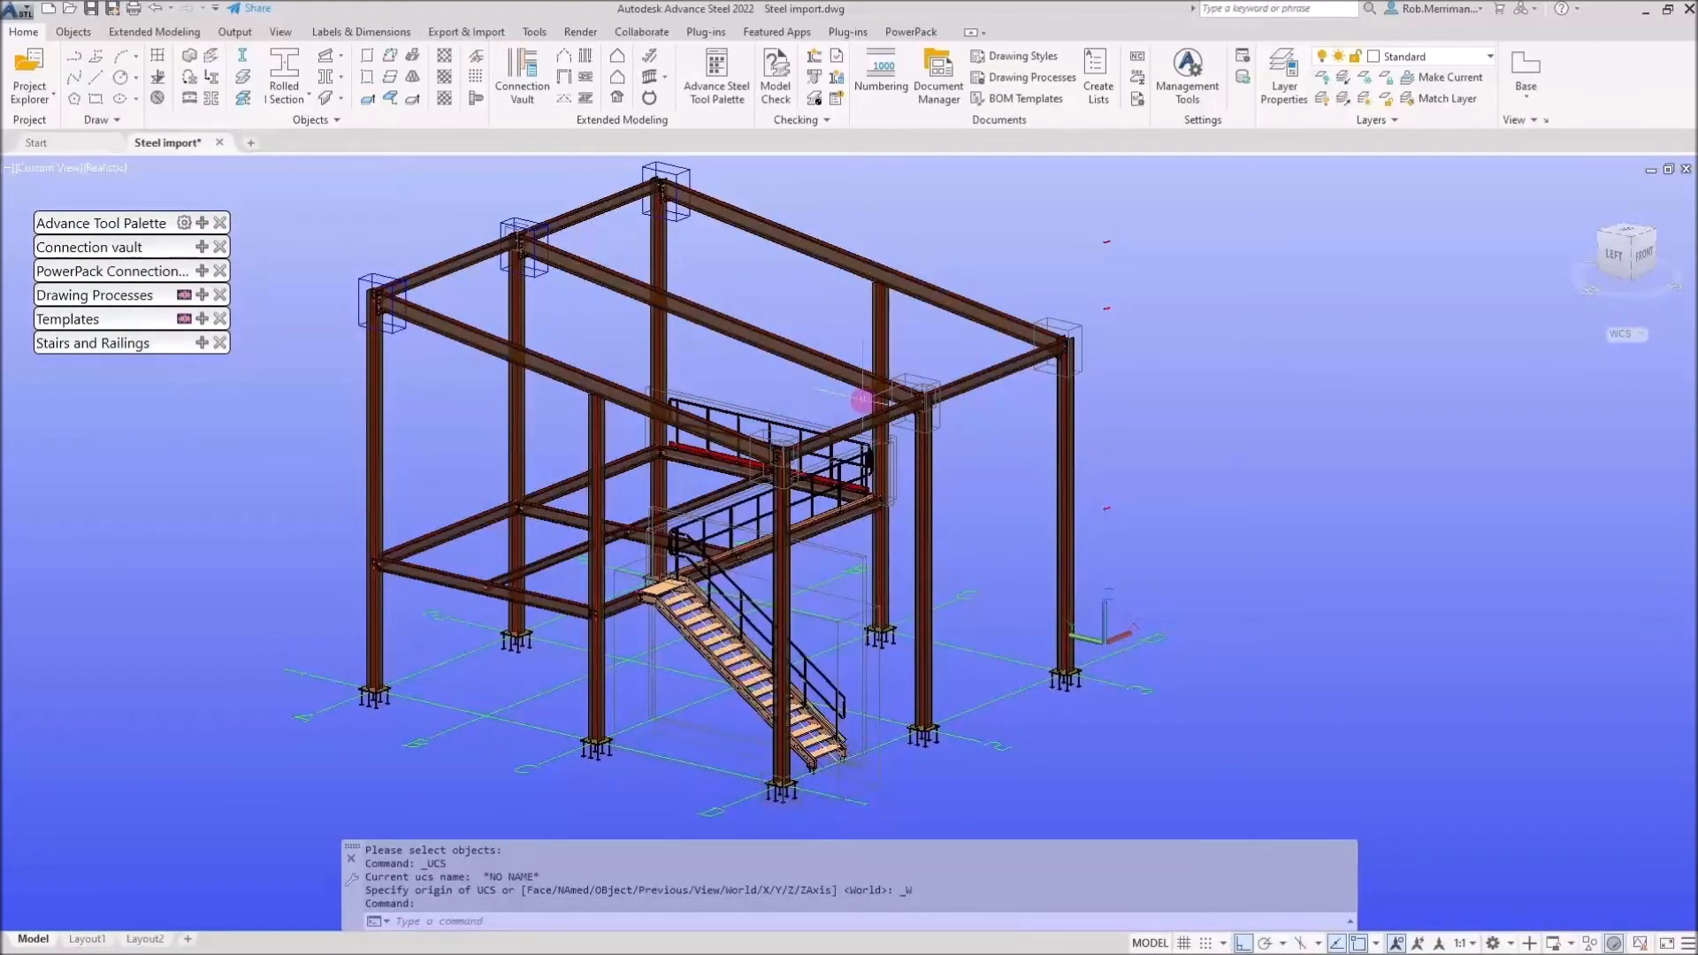
Run the All Parts A4-A1 - Single - BOM drawing process for all single parts, starting at drawing number 100 with increment 1
left_click(202, 295)
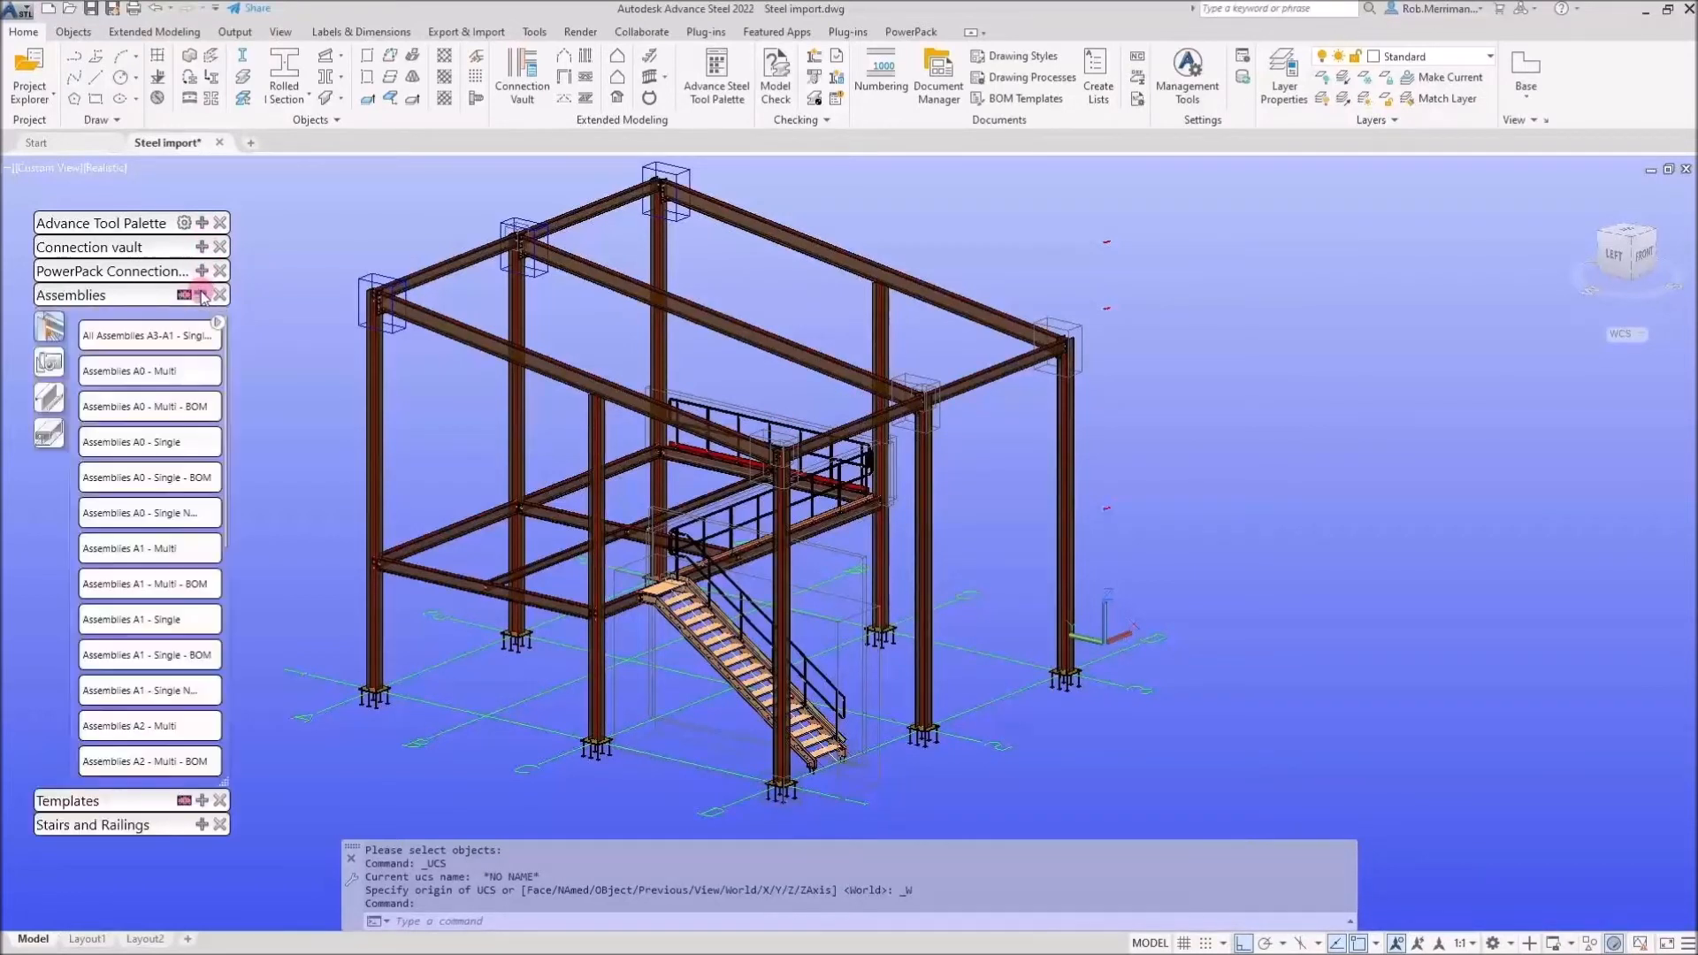
left_click(48, 433)
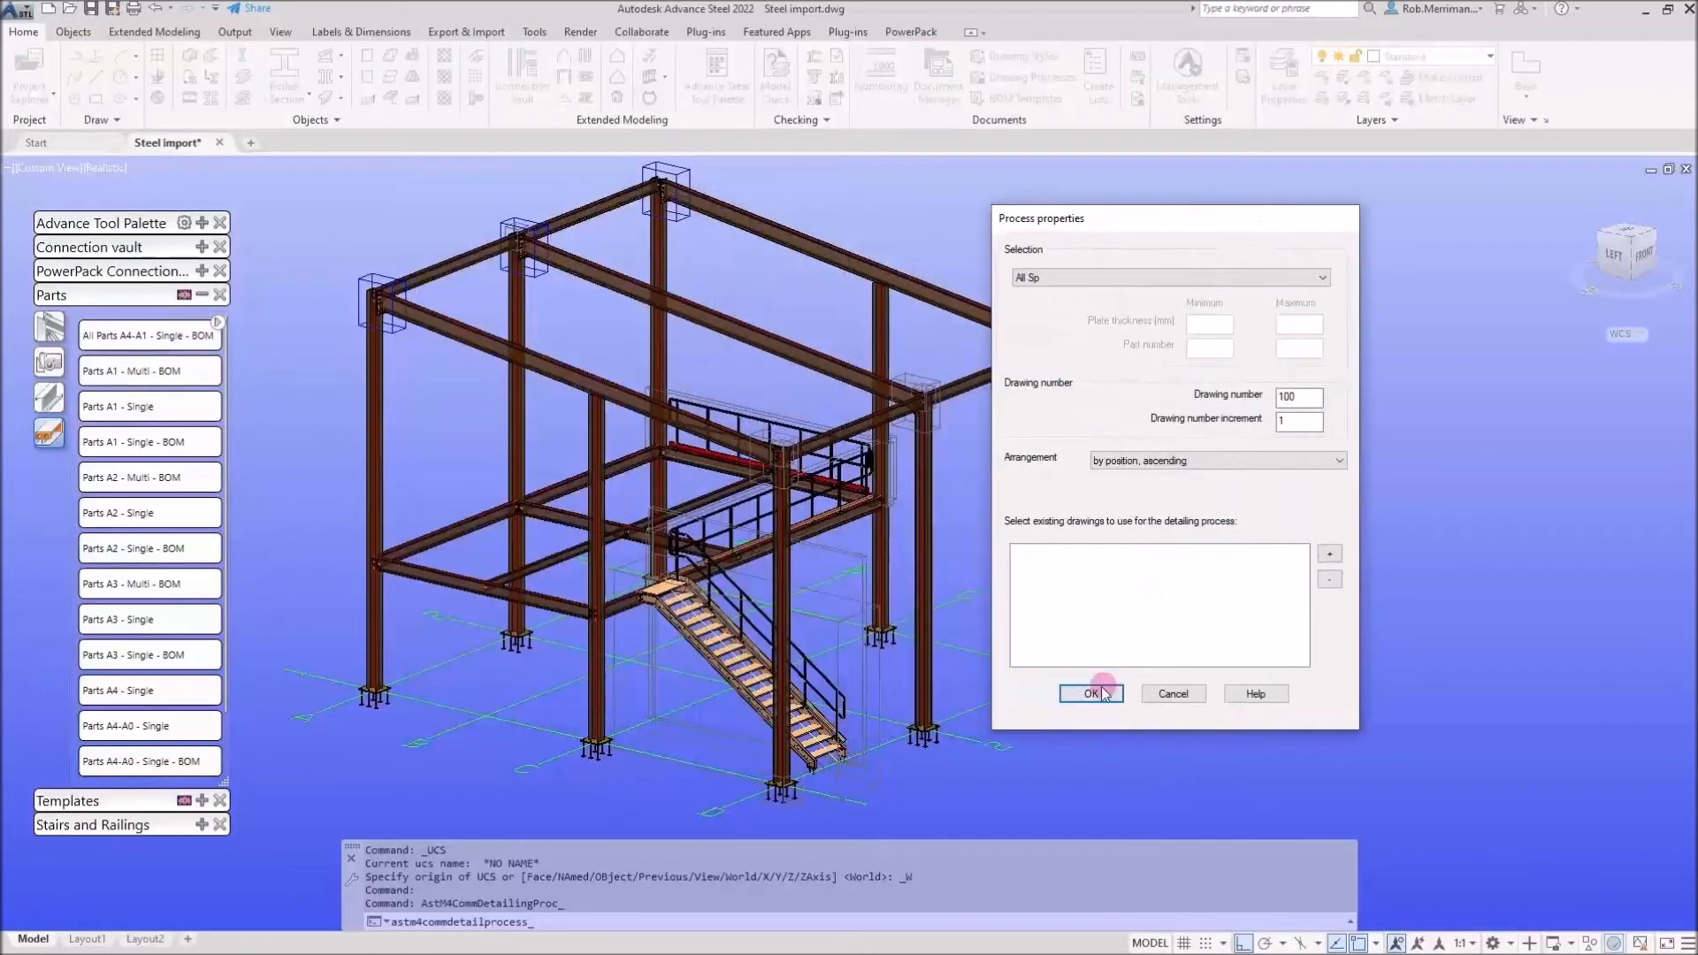
left_click(1094, 694)
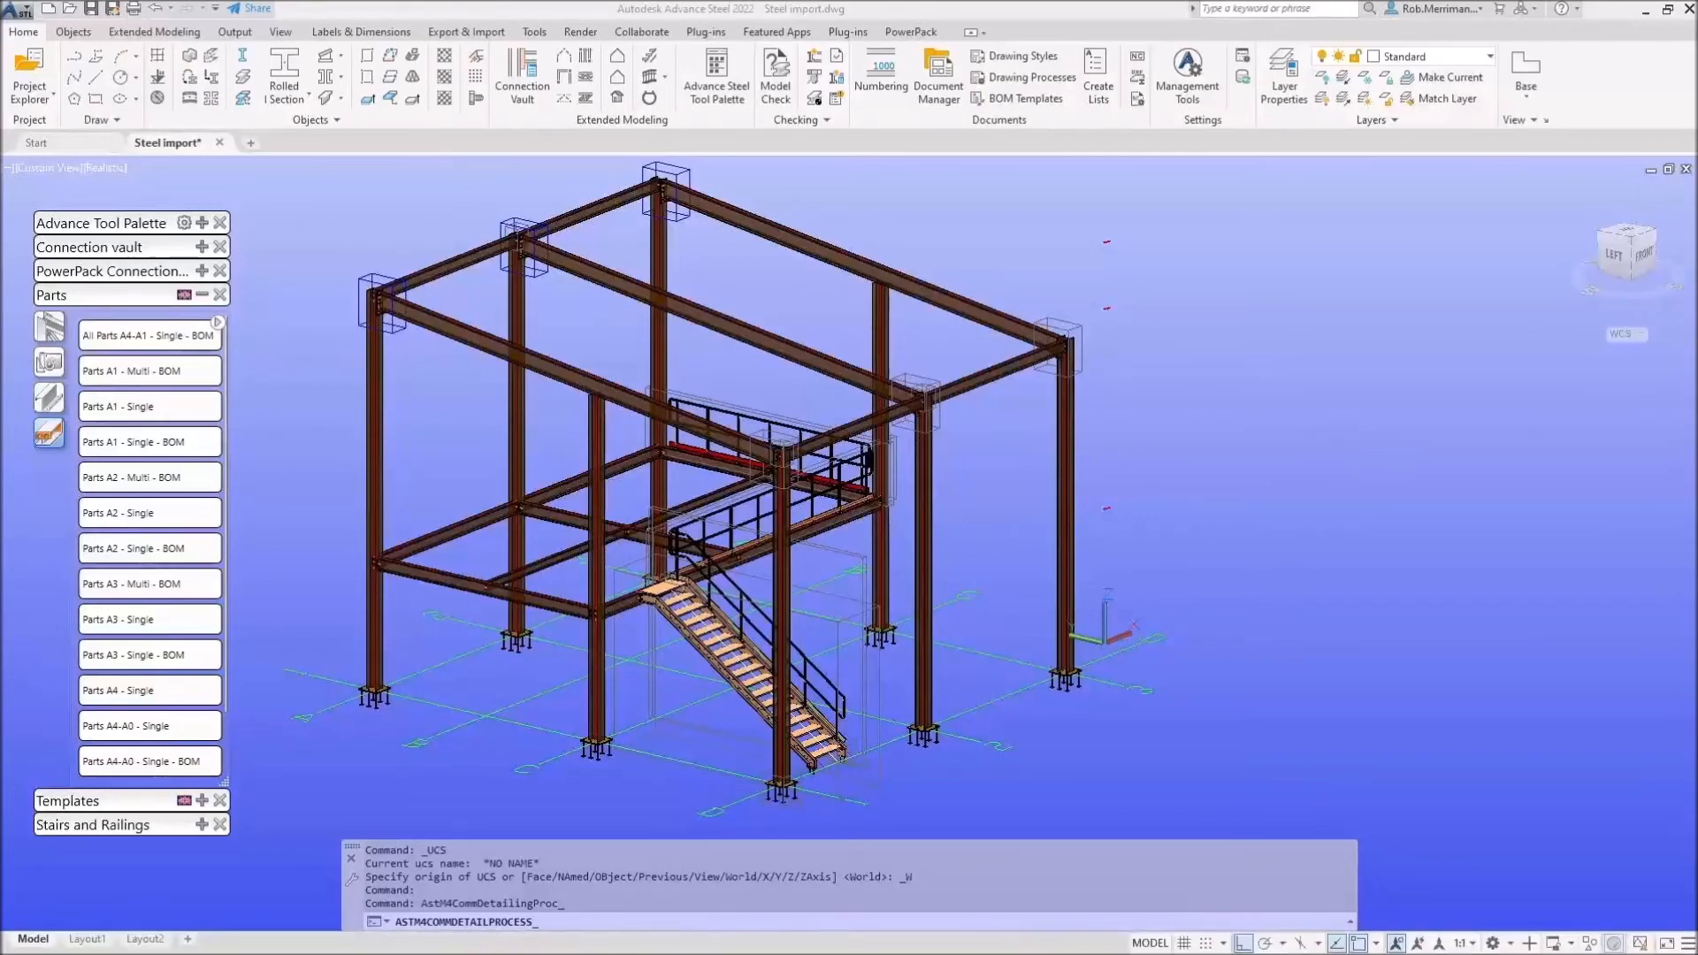
Switch to File Explorer and browse the Steel import Details folder to examine the generated drawing files
left_click_drag(731, 207, 826, 3)
double_click(826, 3)
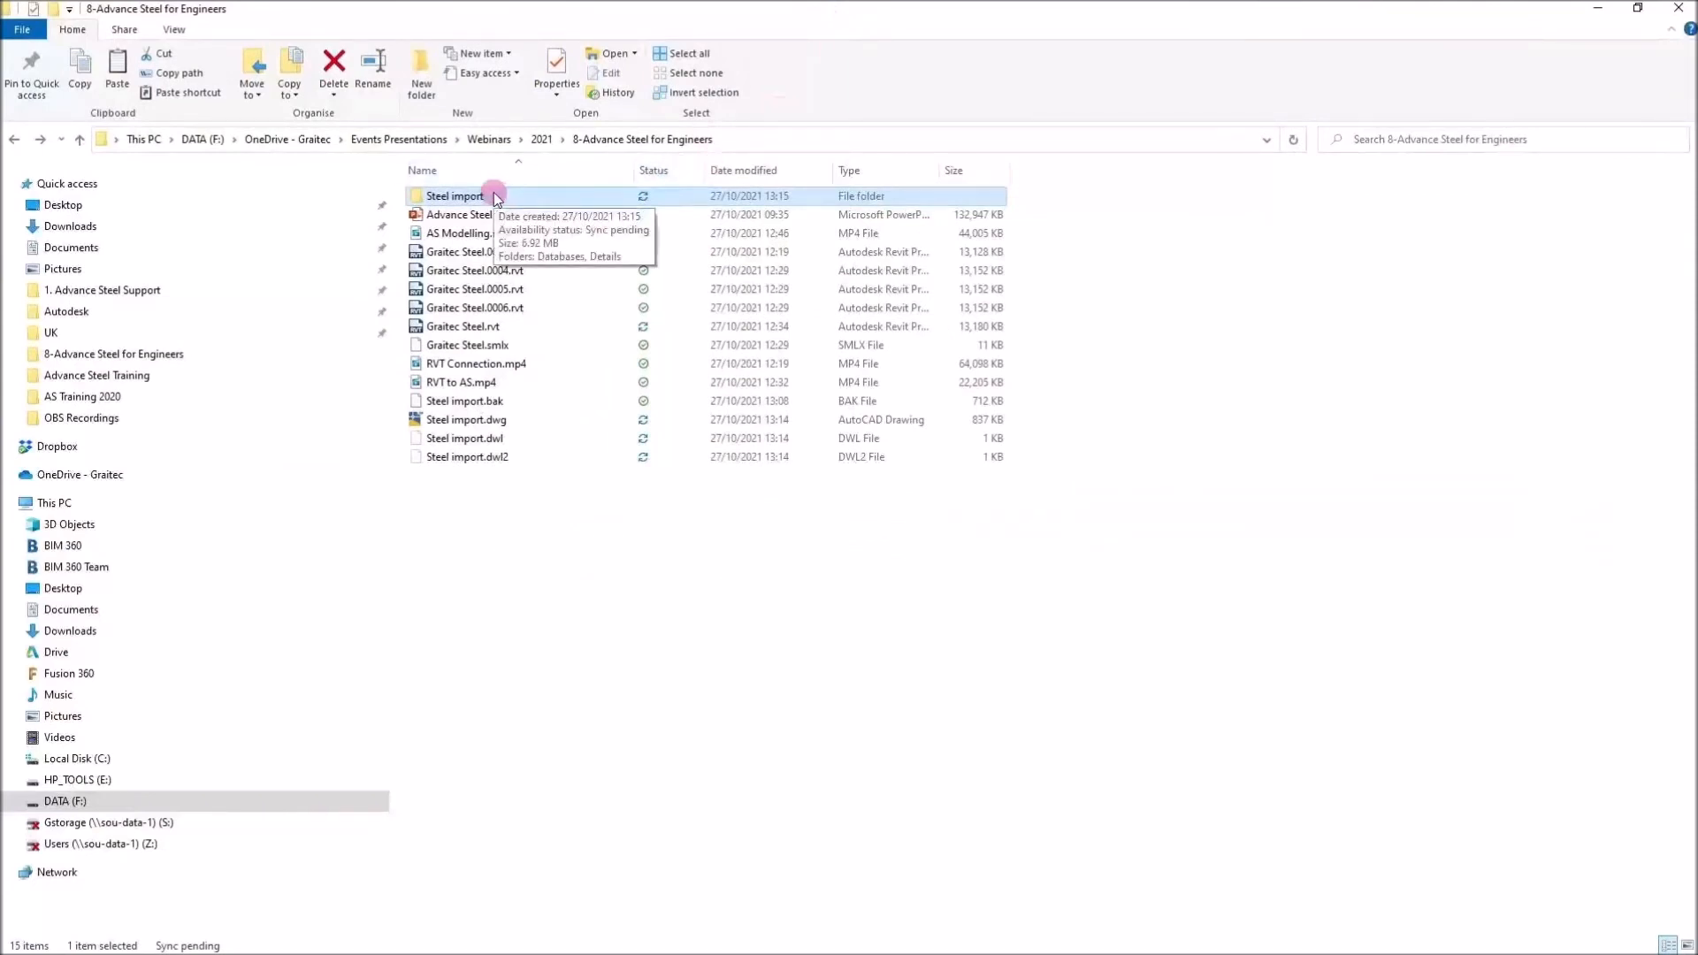
left_click(483, 423)
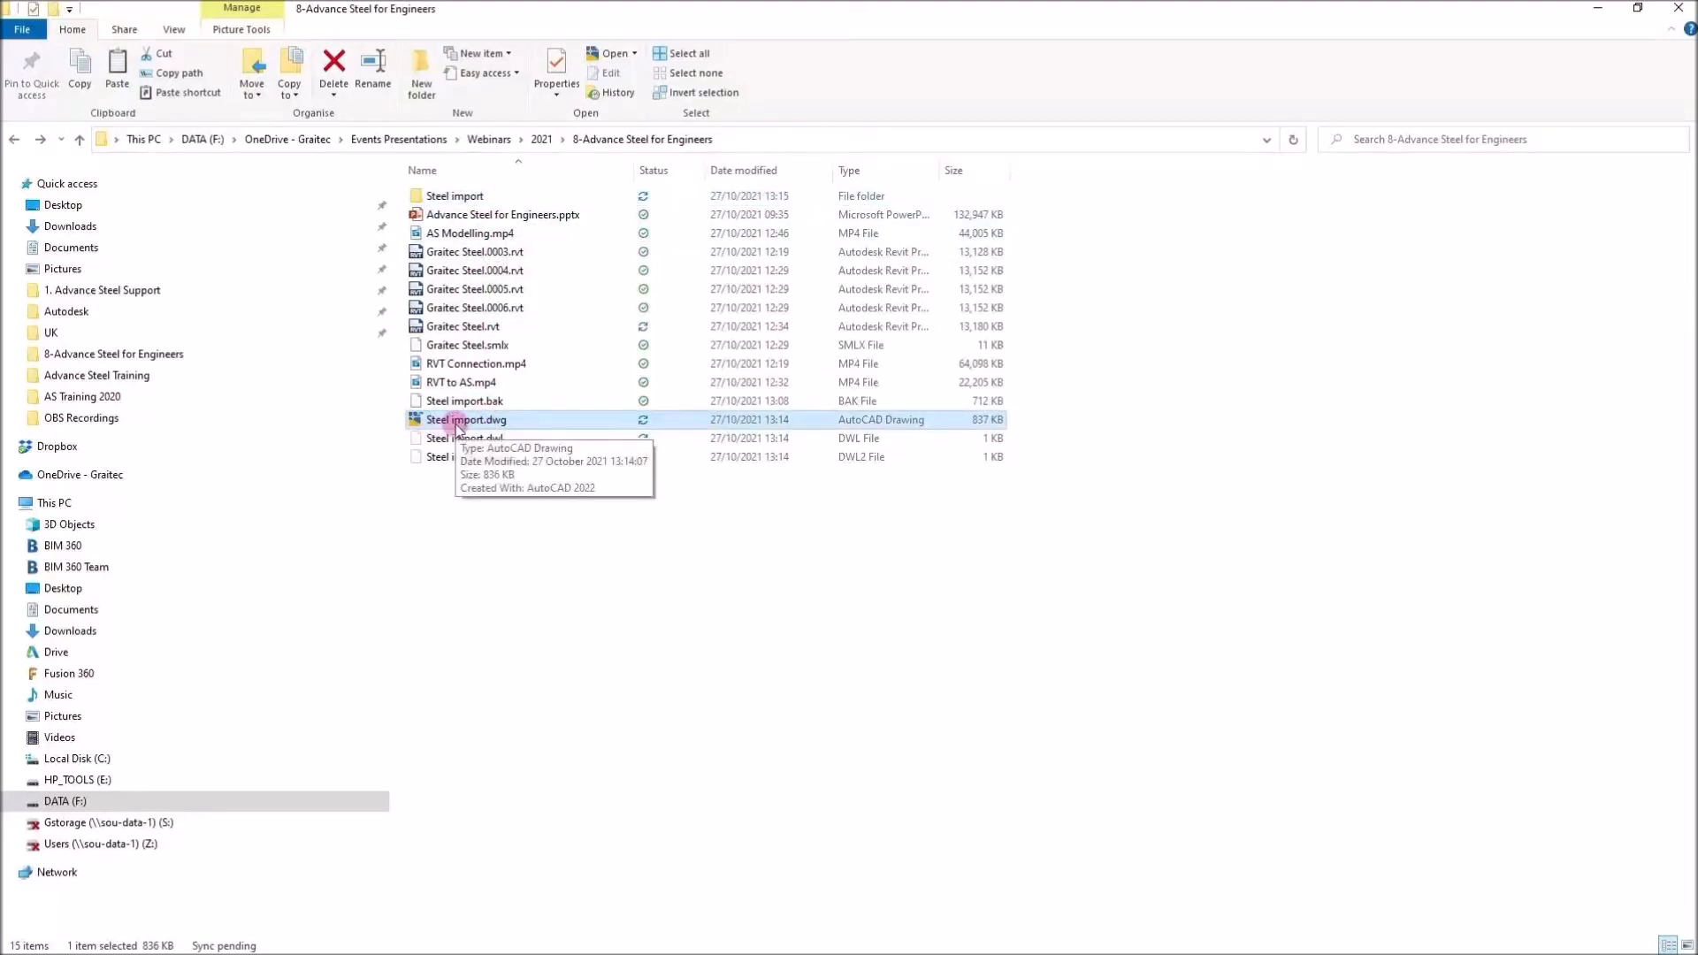
left_click(496, 196)
double_click(495, 196)
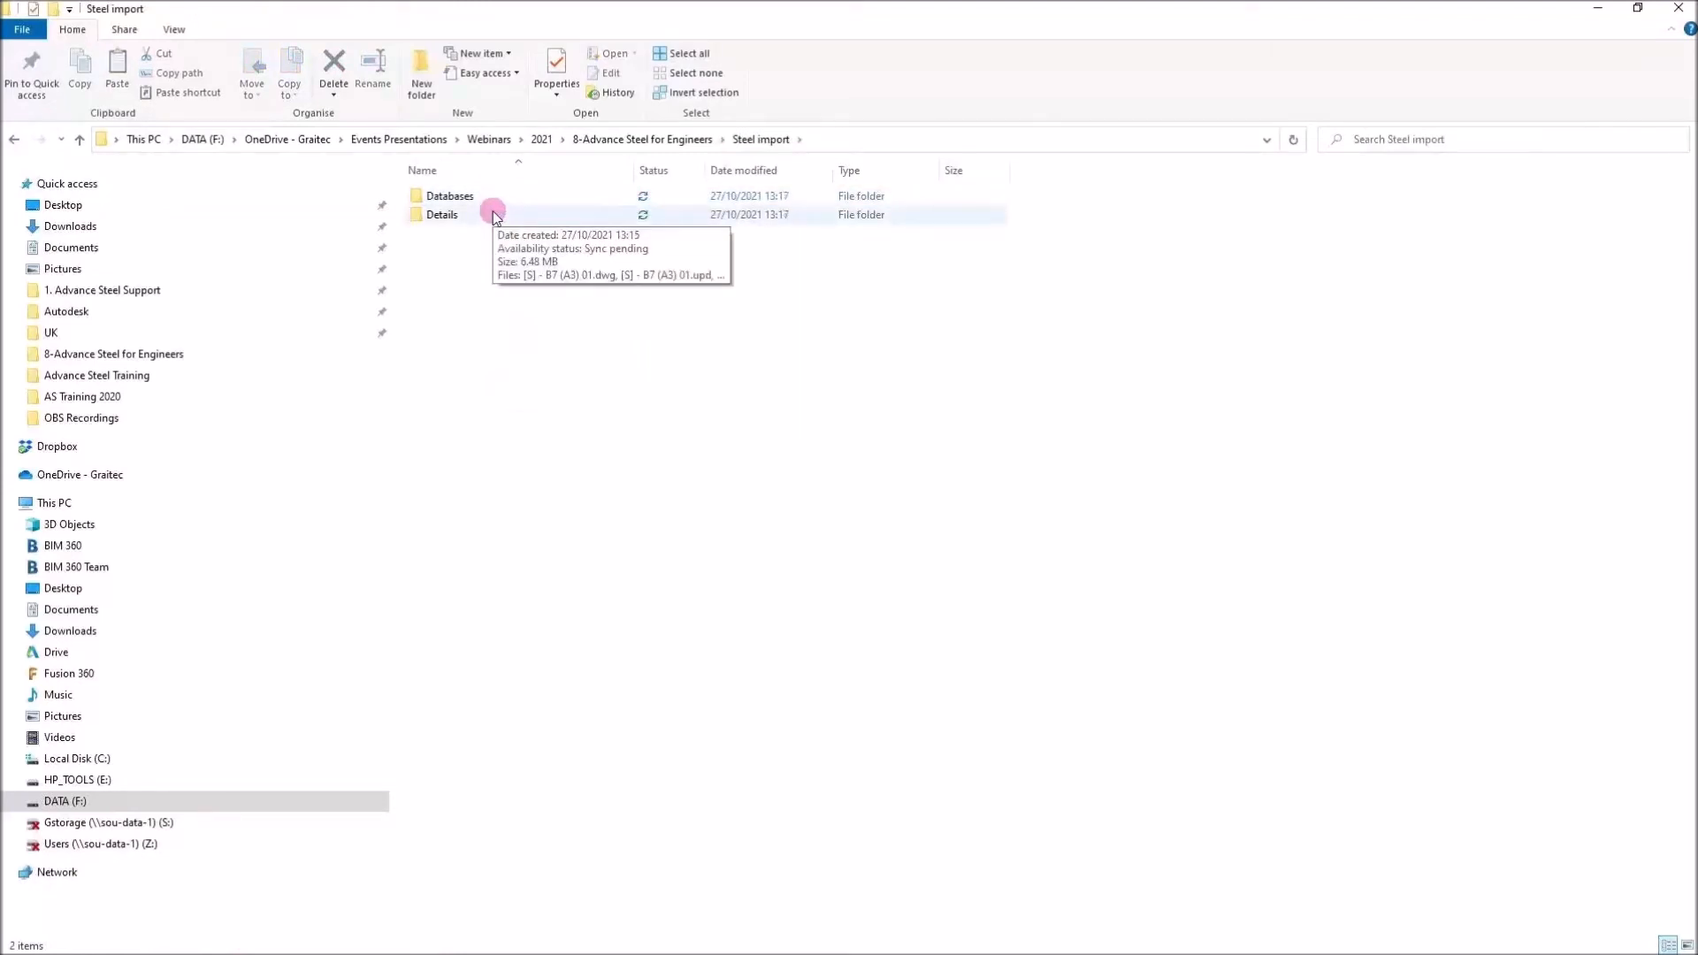
left_click(493, 215)
double_click(494, 215)
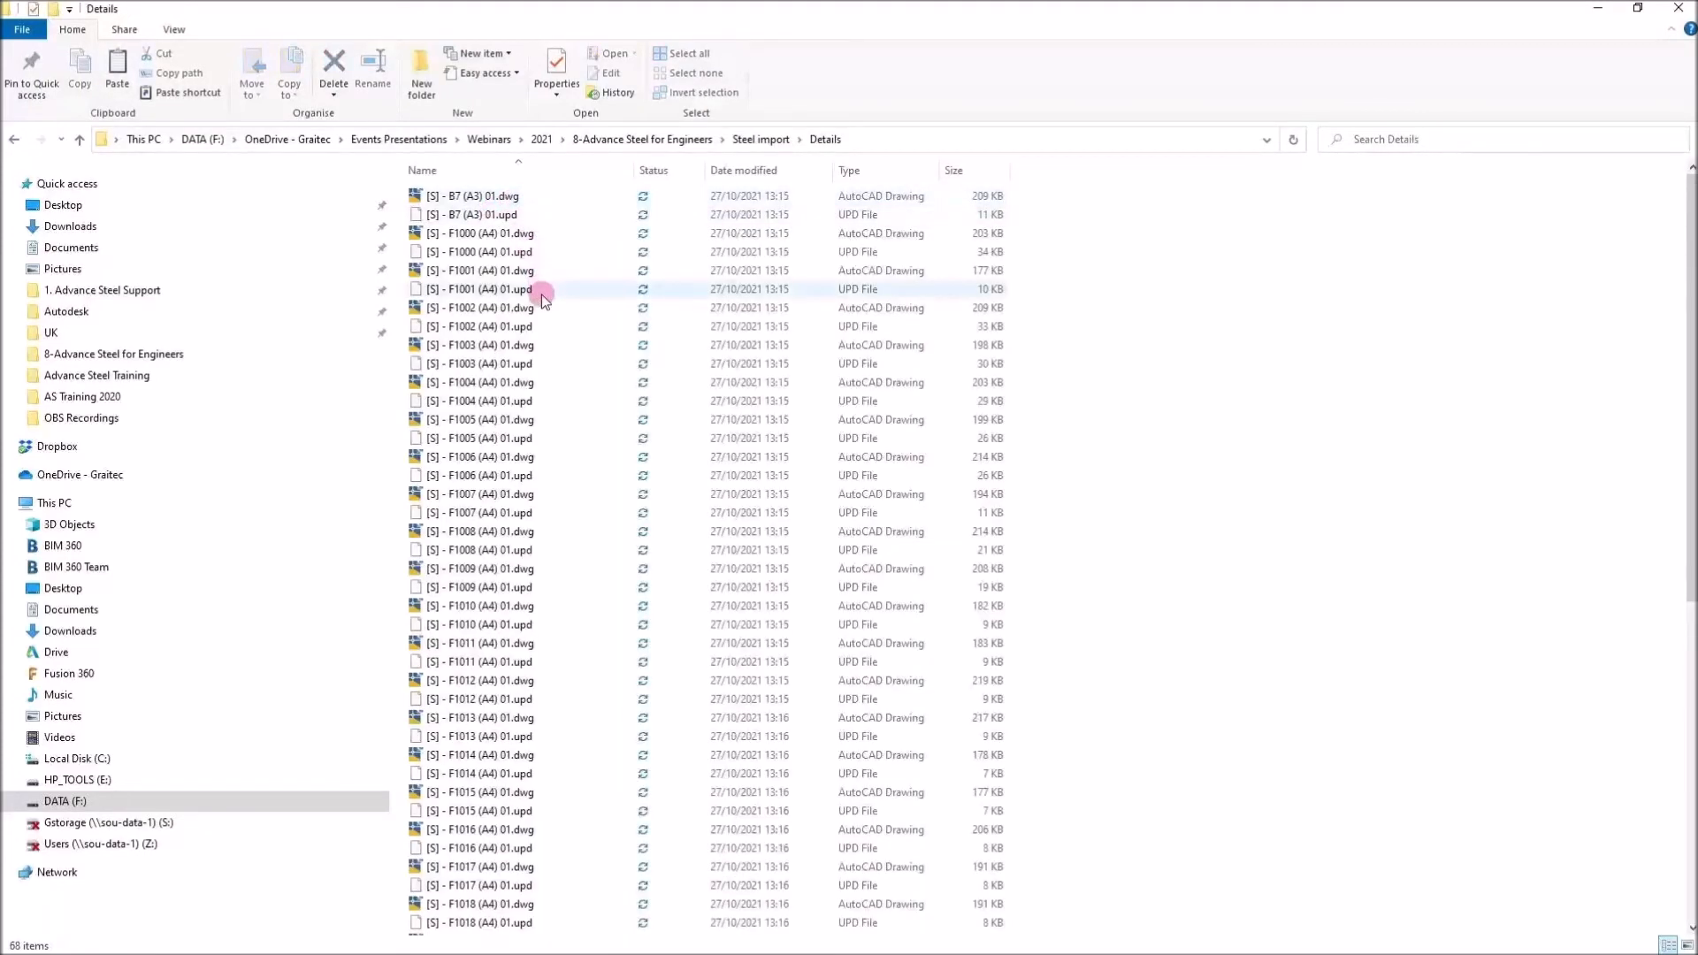
scroll(542, 294, "down", 9)
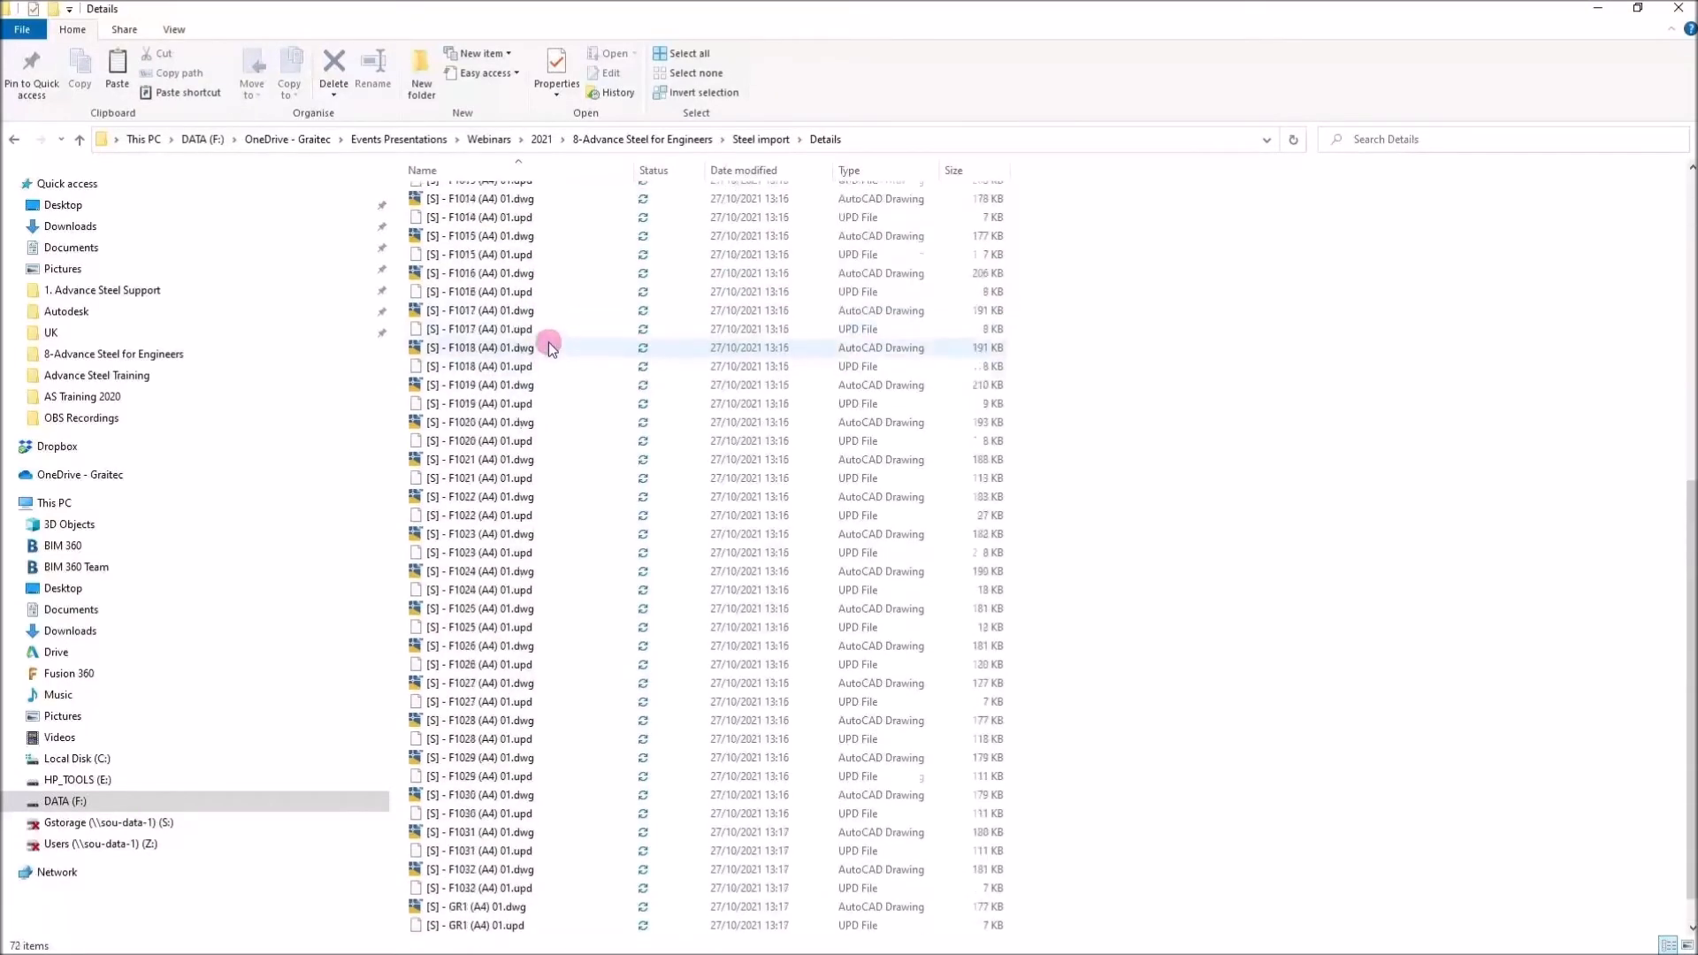
left_click(1601, 8)
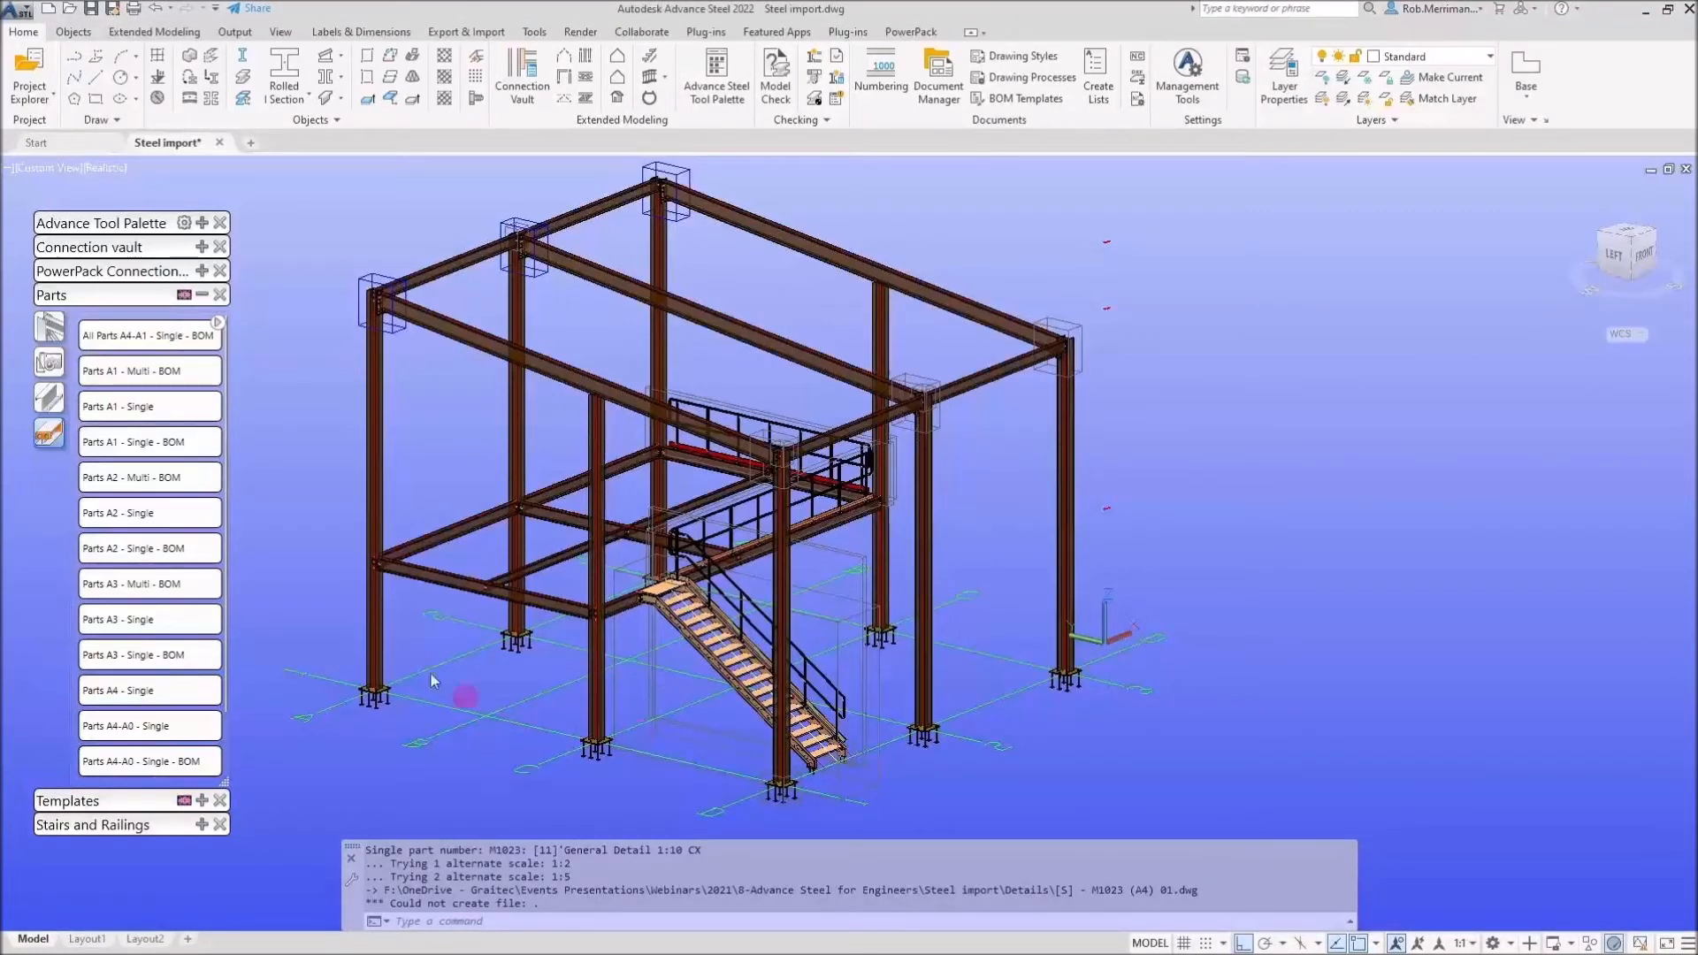
Run the All Assemblies A3-A1 - Single - BOM drawing process for the assemblies
left_click(49, 327)
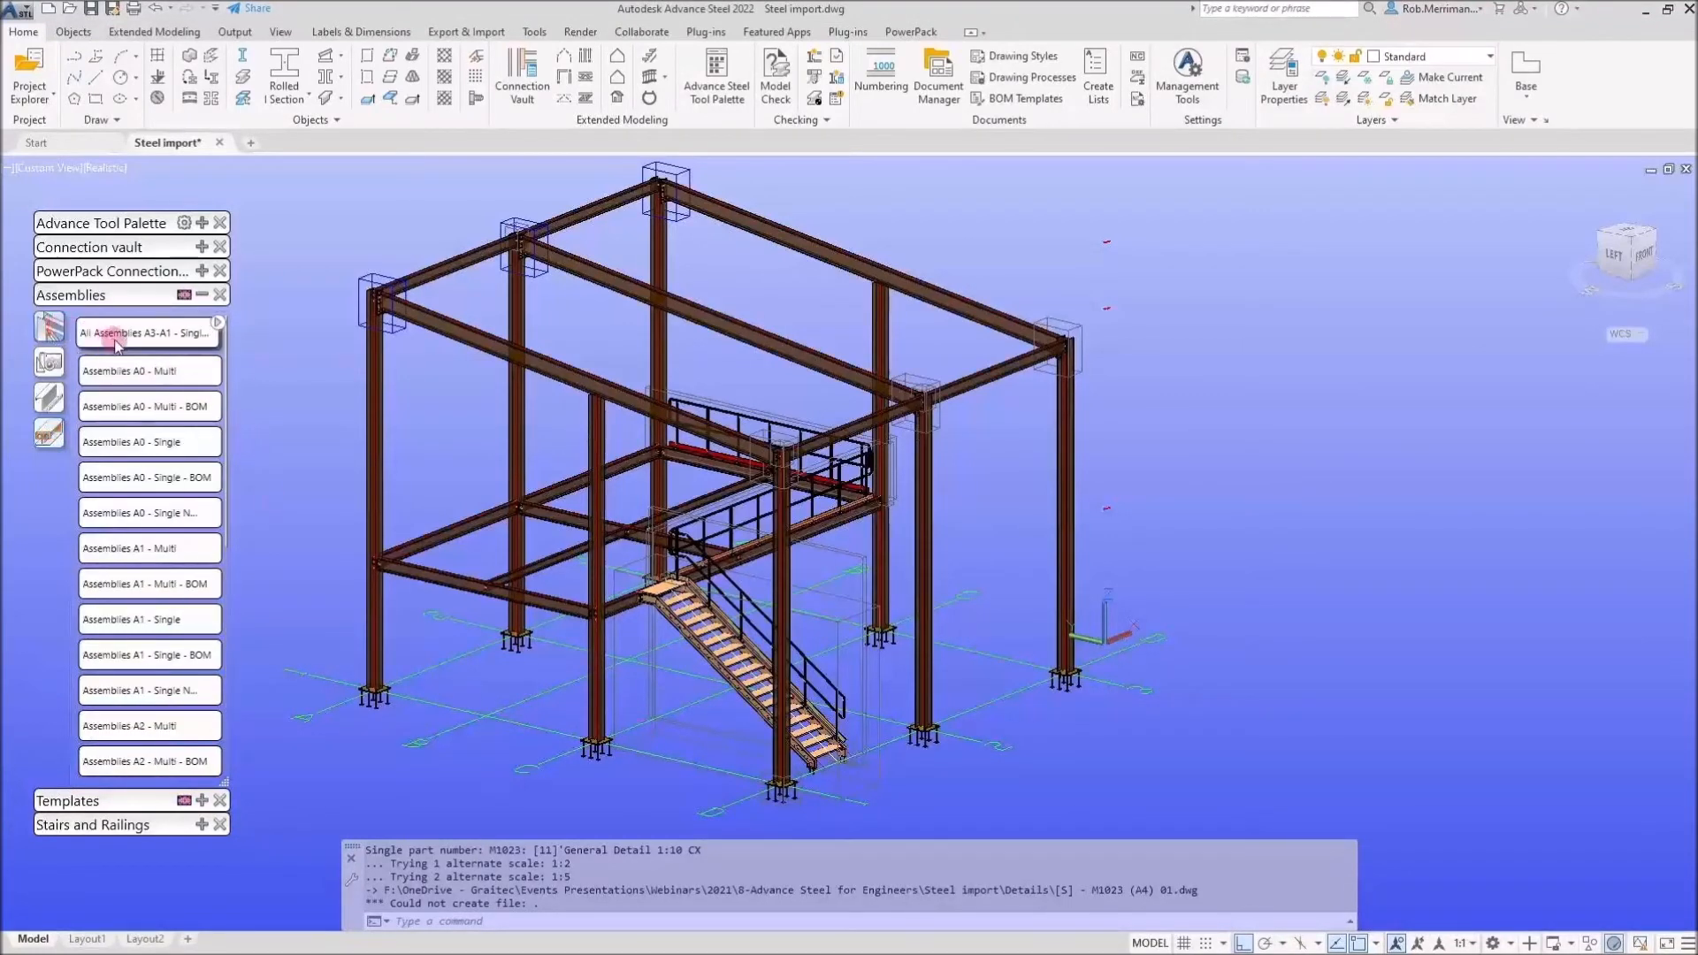
left_click(115, 342)
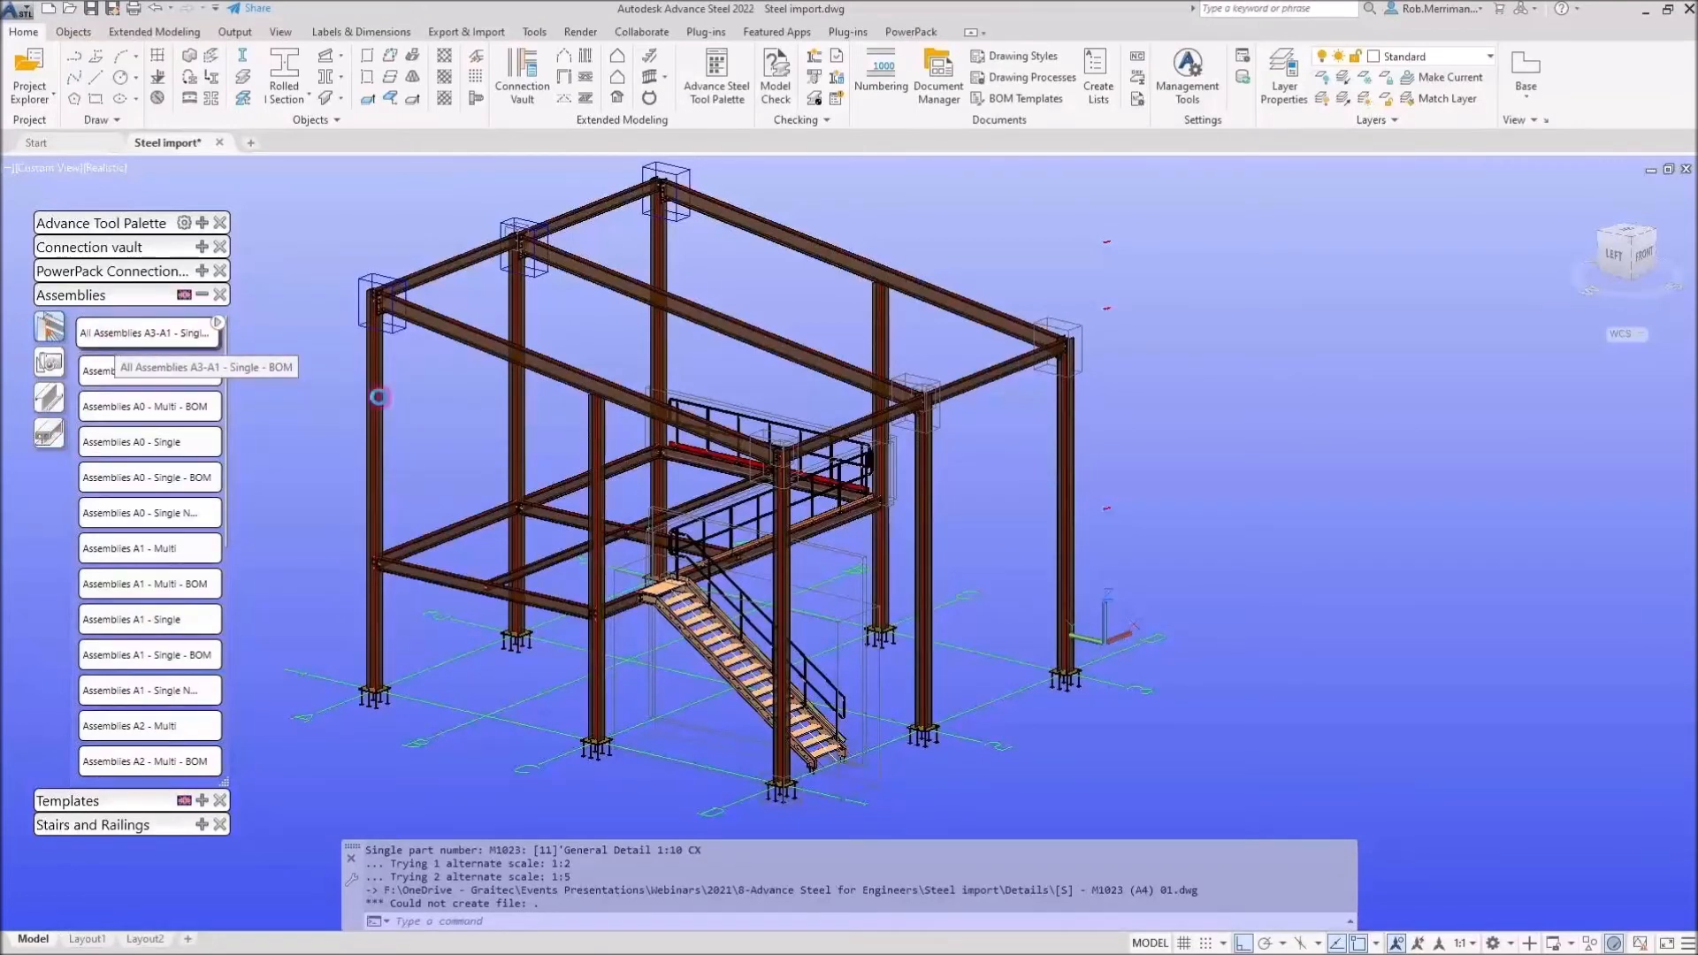
left_click(1116, 700)
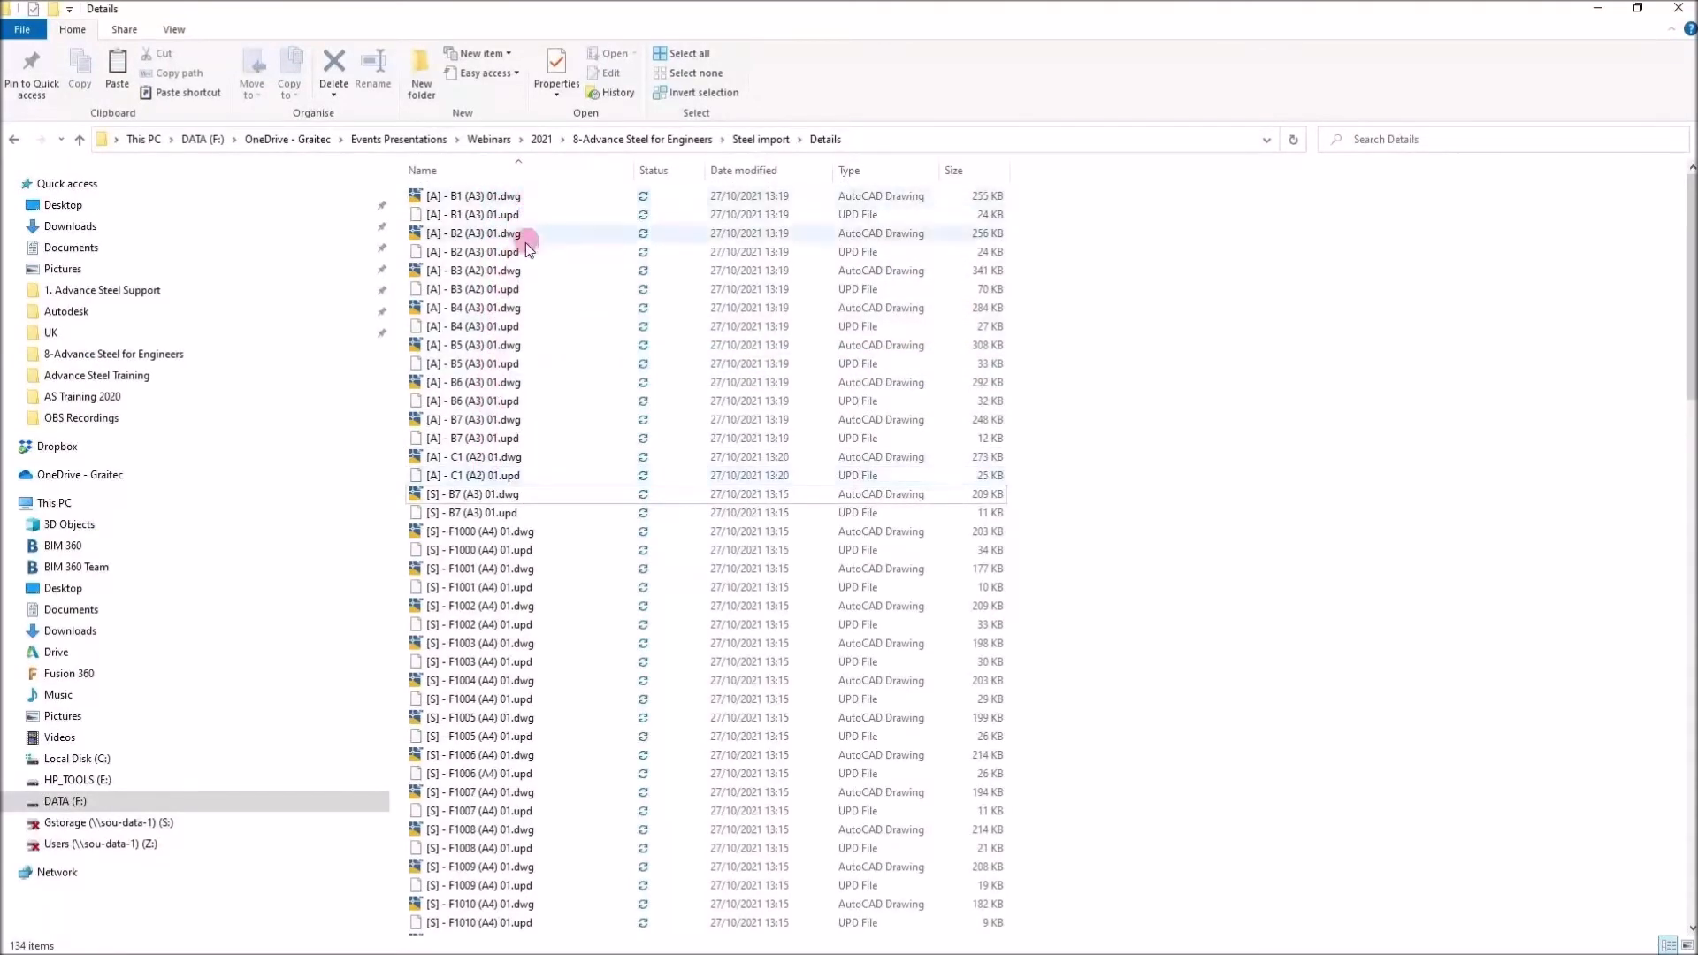
Leave the file browser and save the model
left_click(1599, 9)
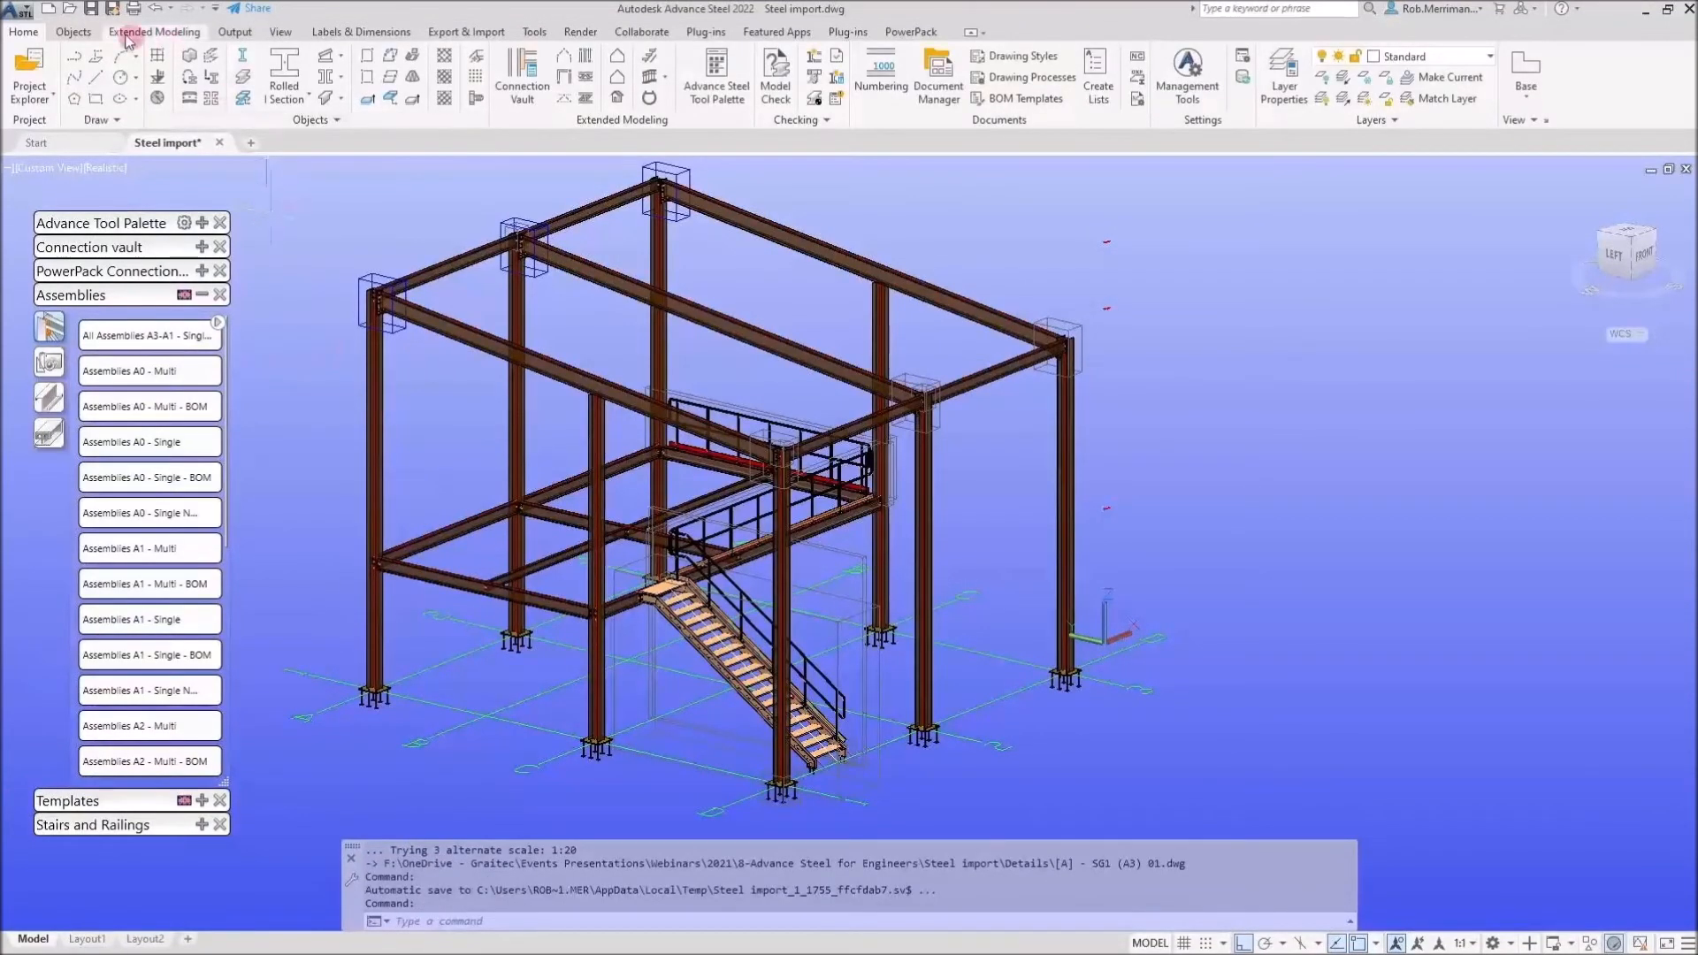
left_click(95, 20)
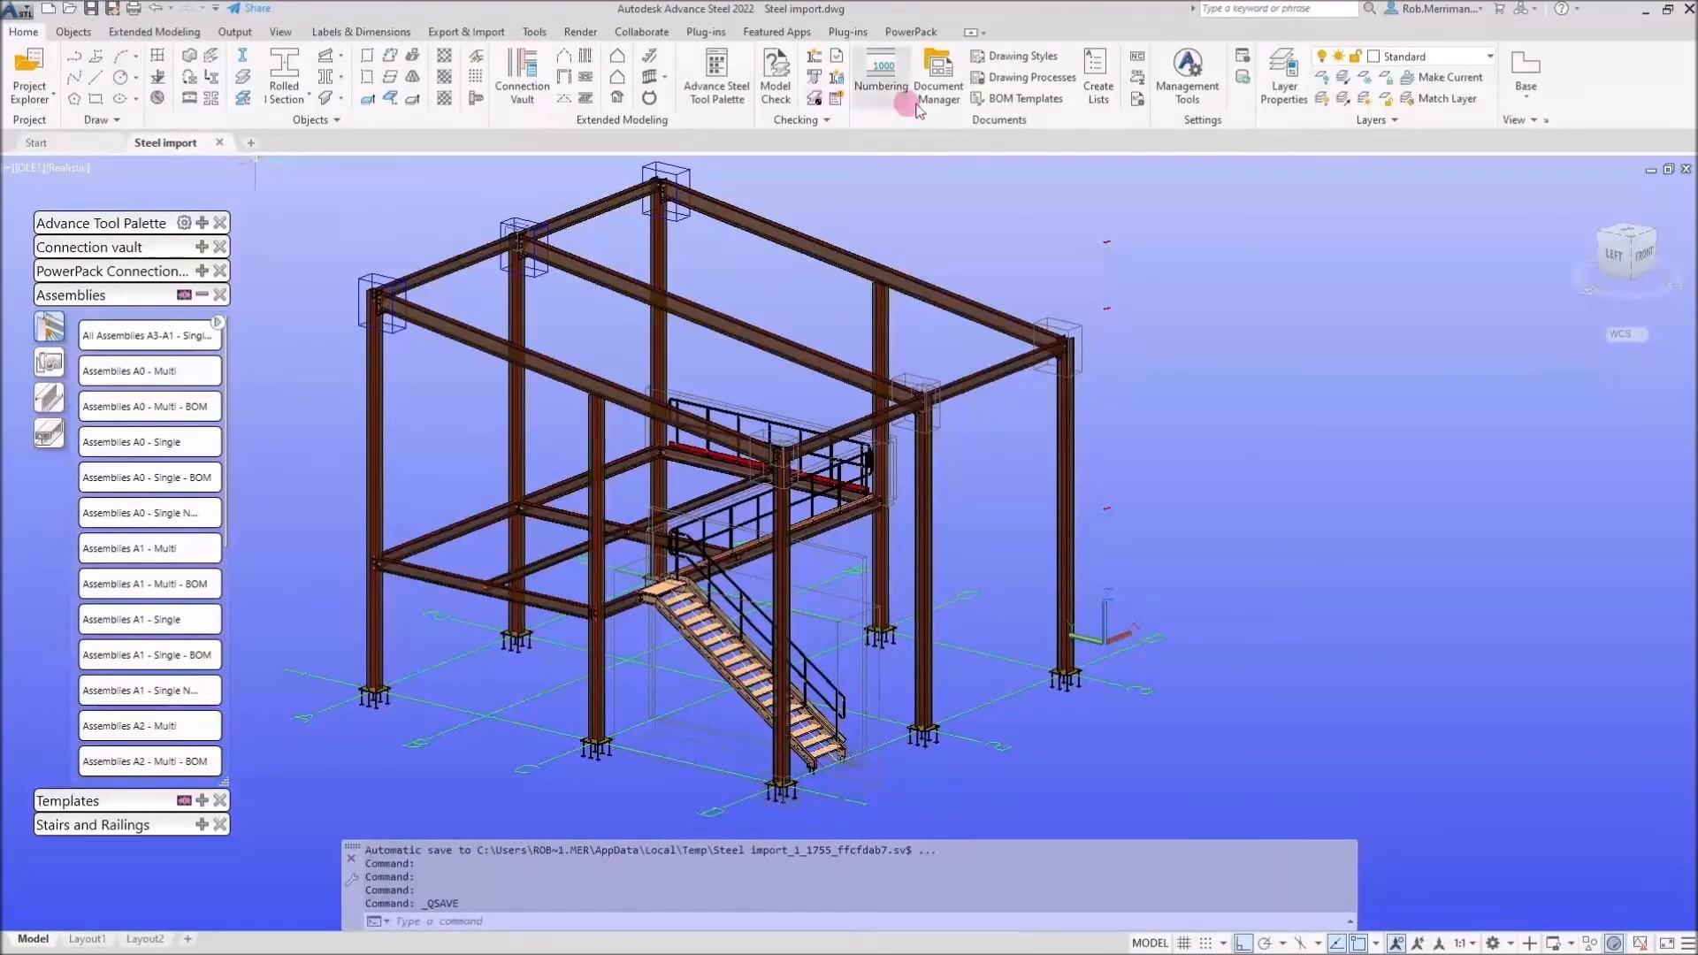
Open the Document Manager and expand its list of up-to-date drawings
left_click(940, 89)
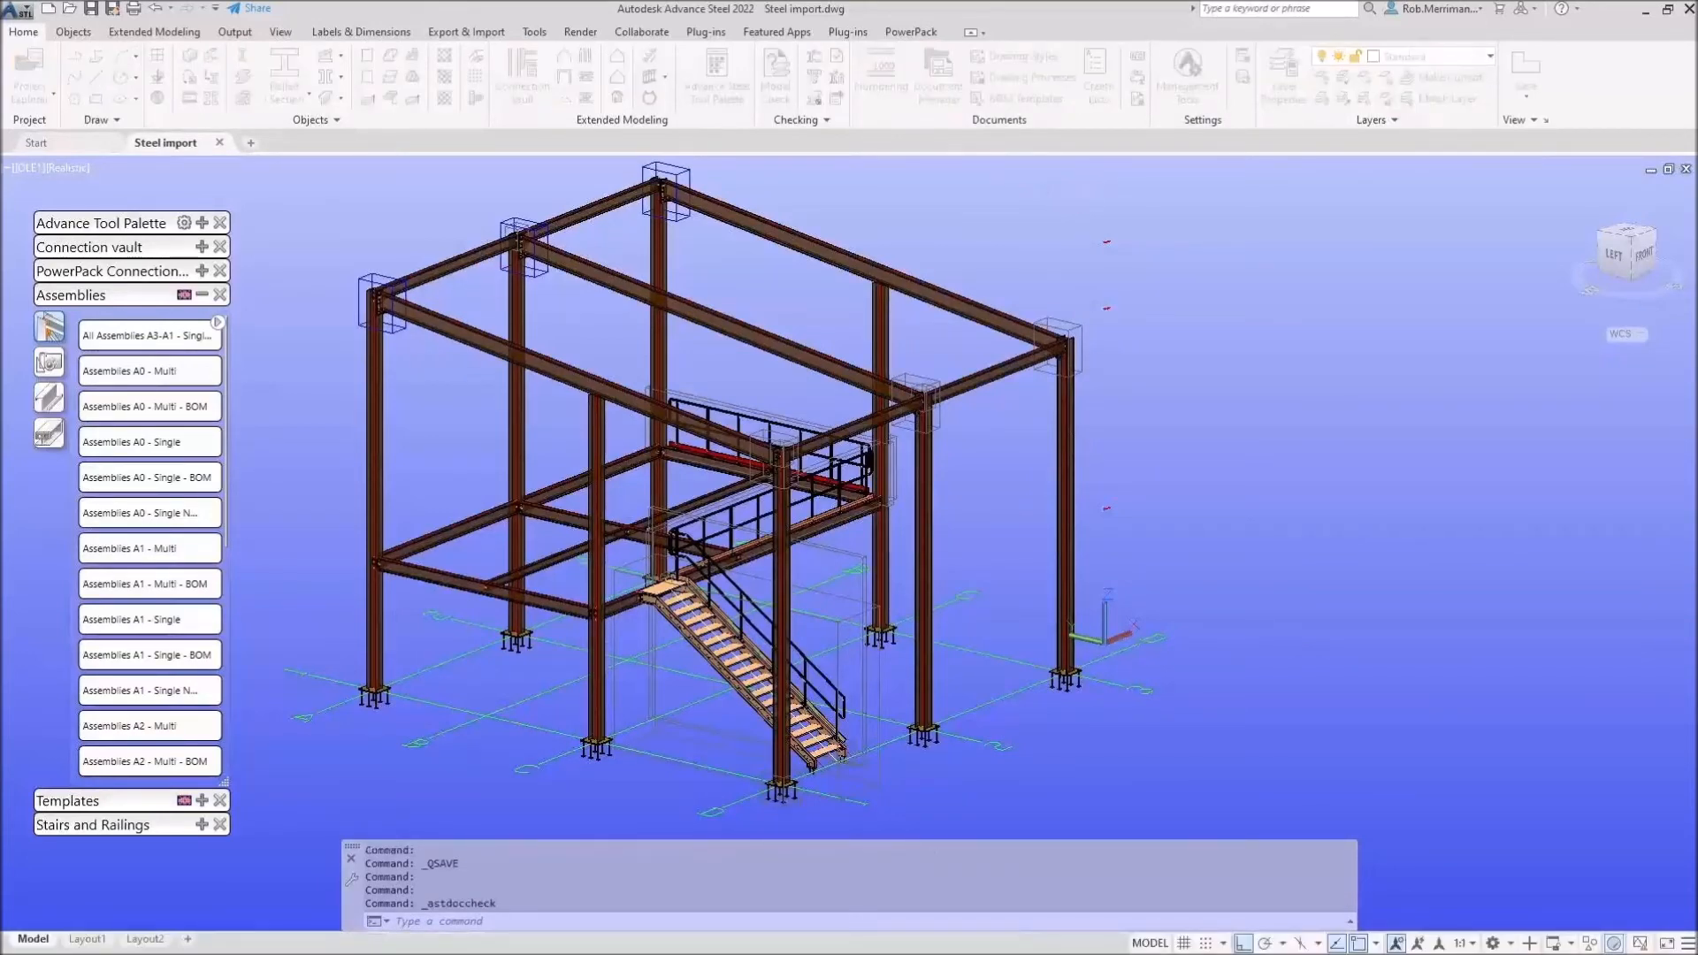
double_click(700, 173)
left_click(40, 64)
left_click(57, 80)
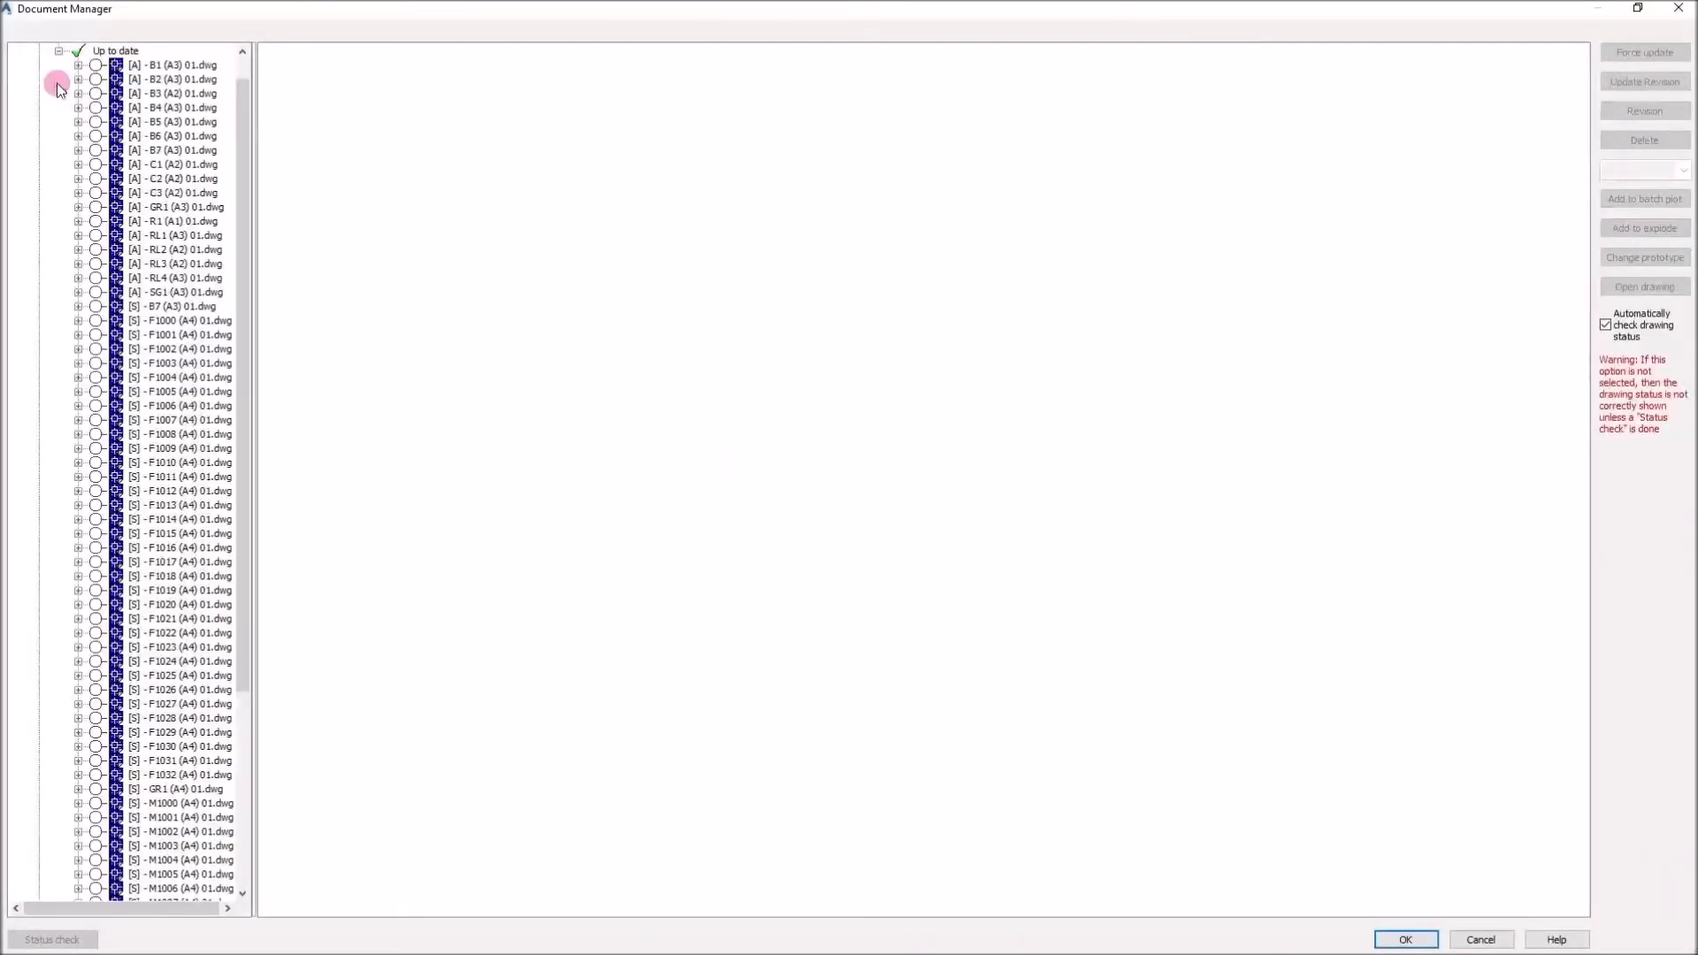
left_click_drag(254, 93, 377, 107)
scroll(216, 305, "down", 6)
scroll(216, 305, "up", 5)
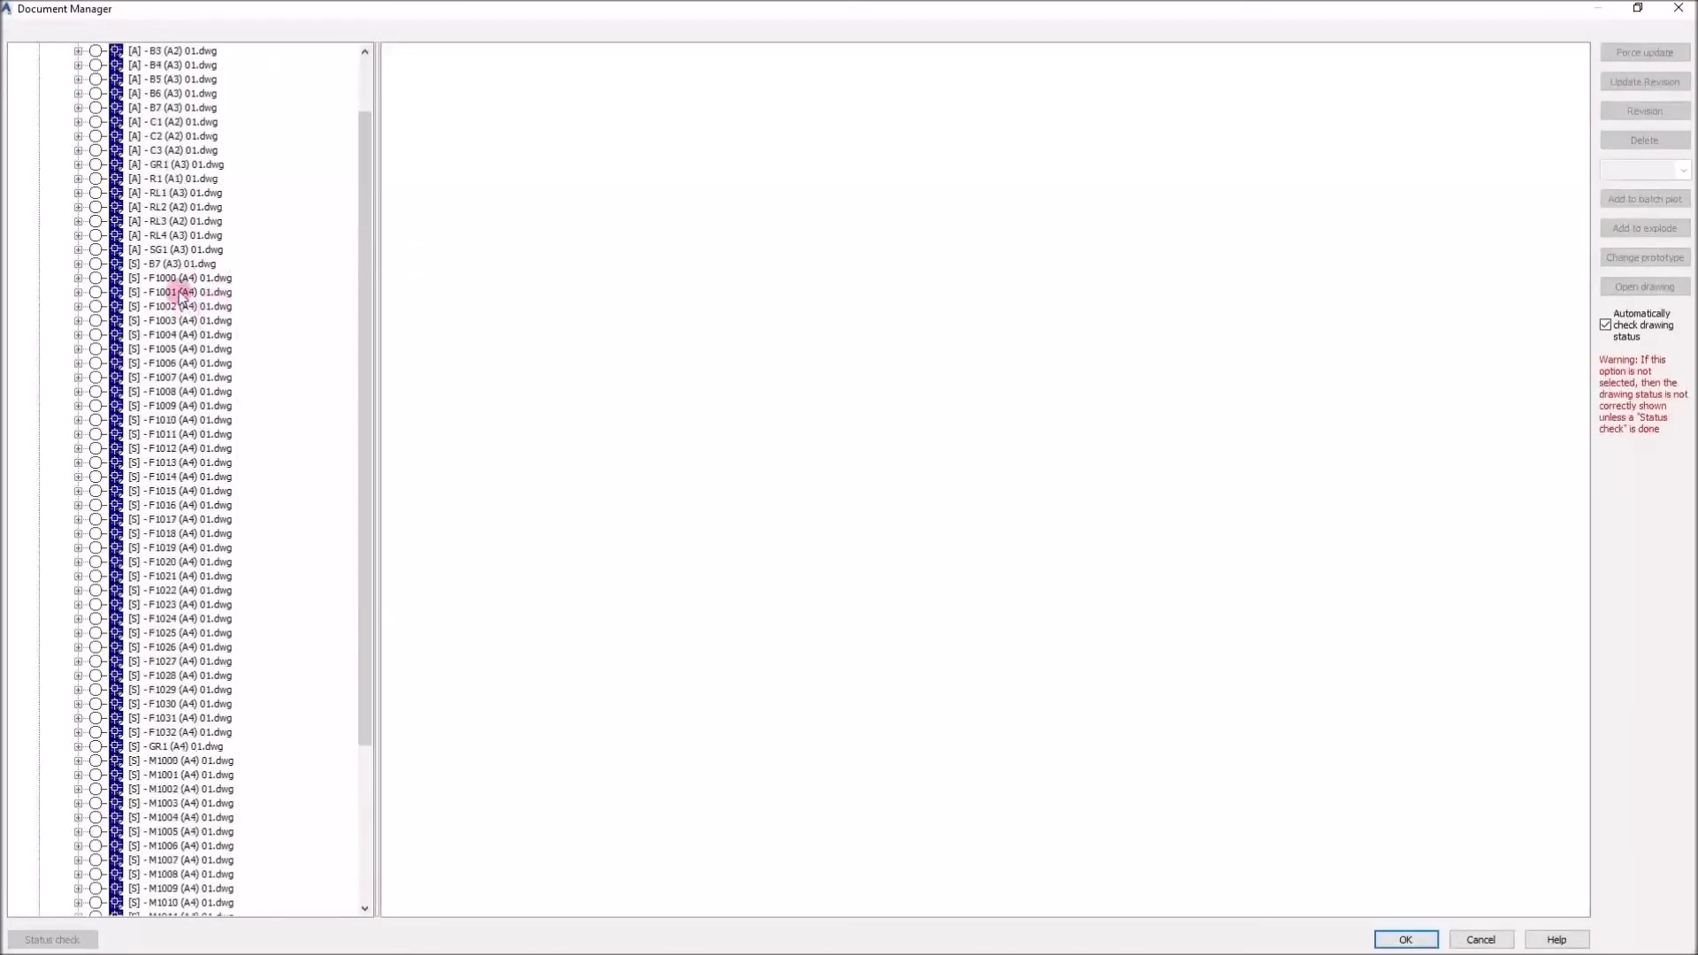
Preview the single-part drawings F1001, F1004, F1008 and F1012 in the Document Manager
left_click(180, 293)
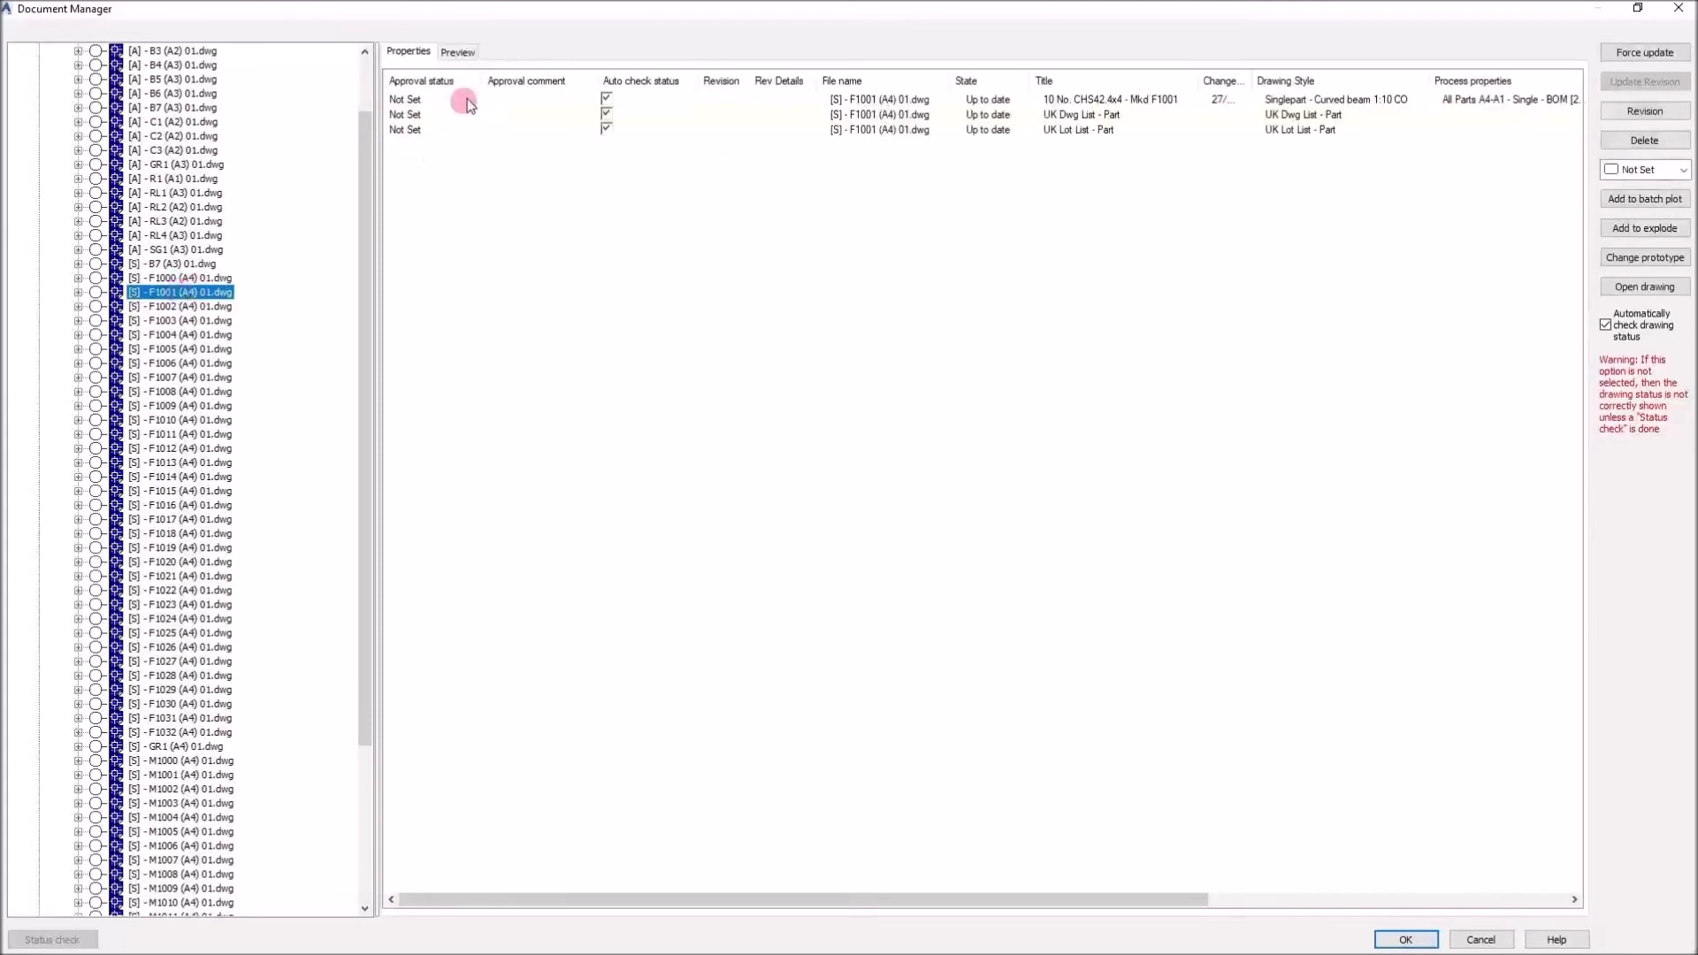
left_click(466, 51)
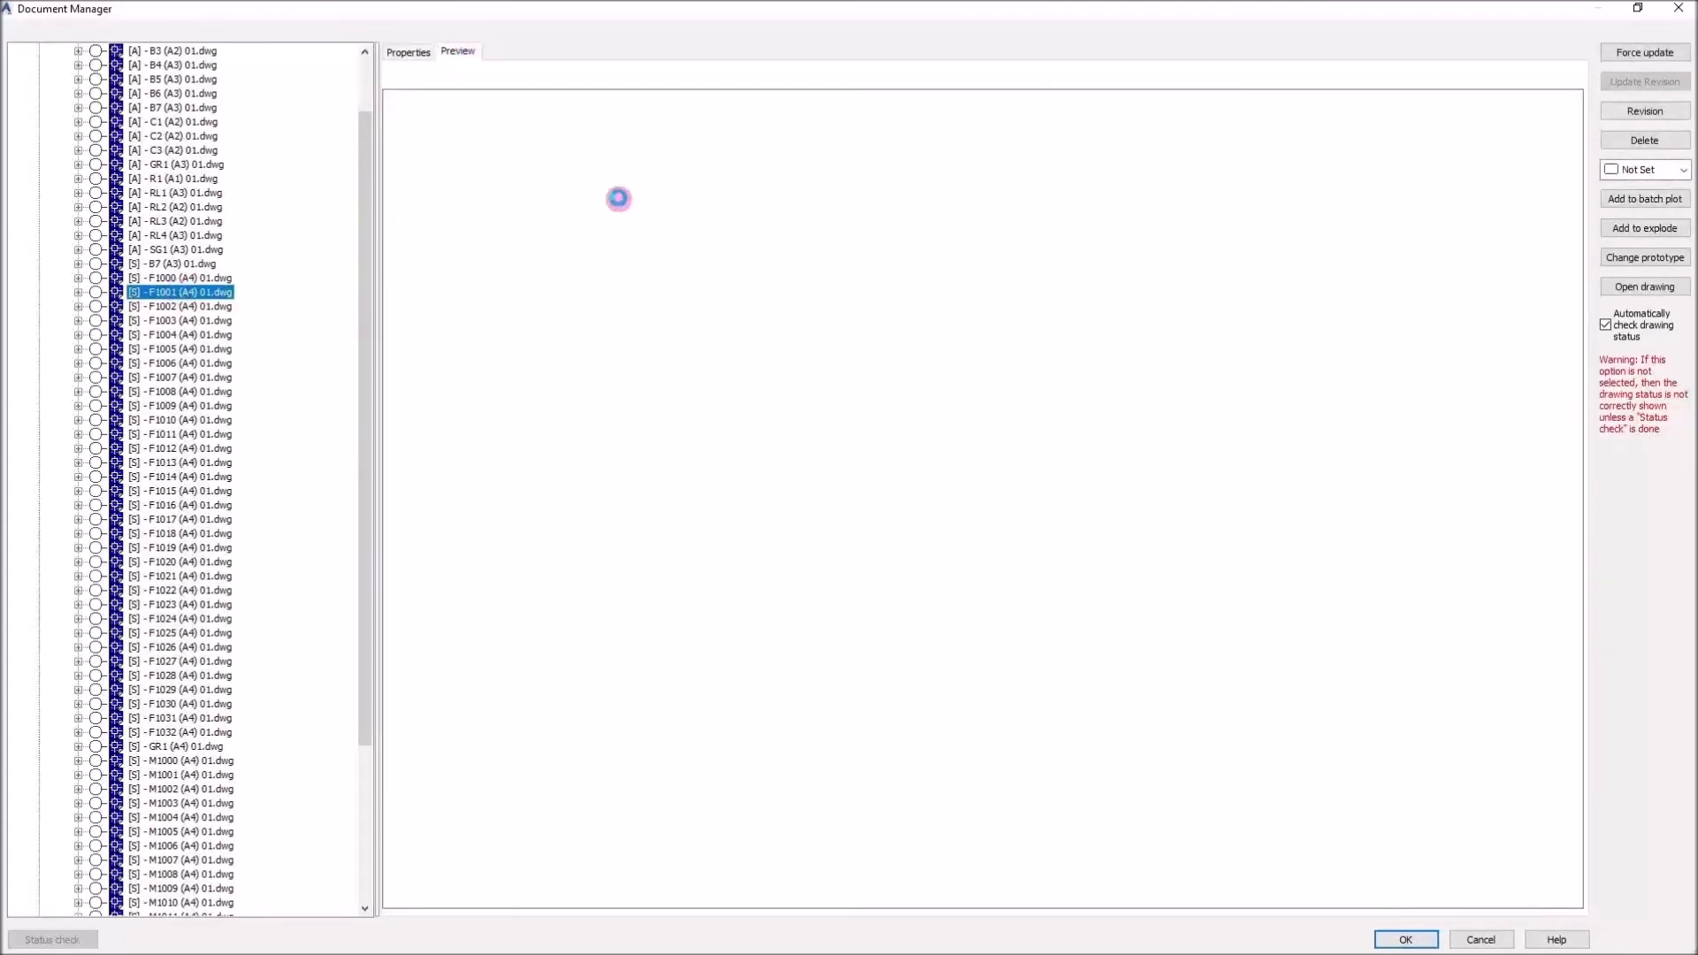
left_click(147, 290)
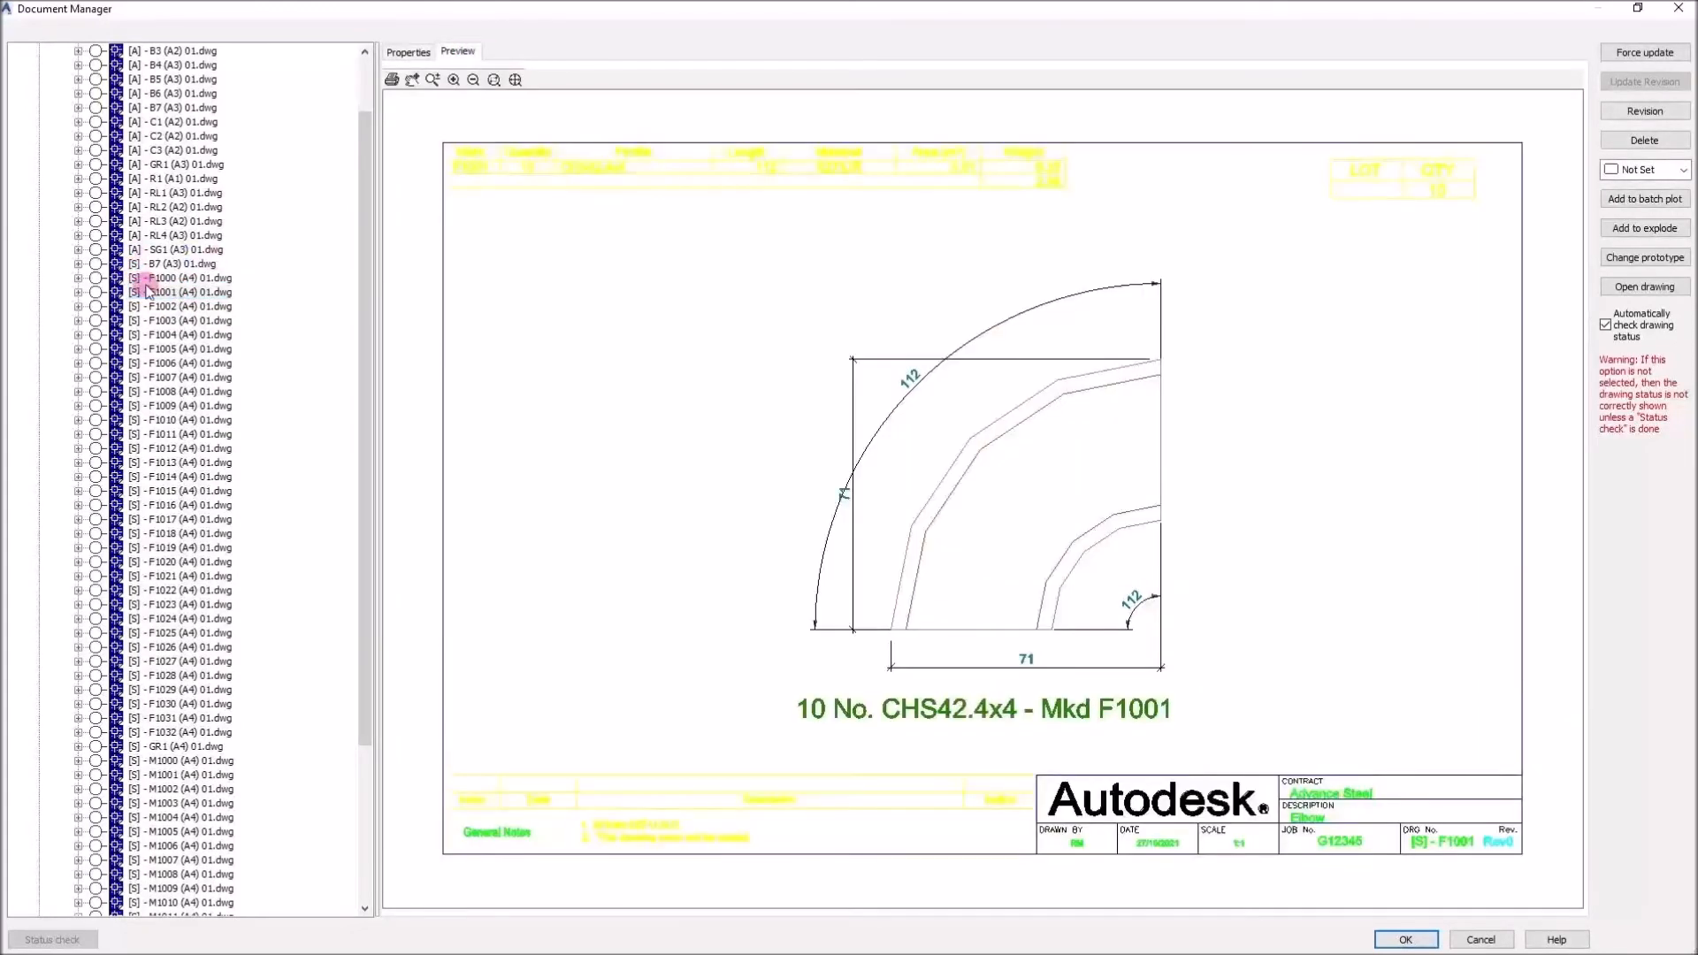
left_click(164, 336)
left_click(164, 337)
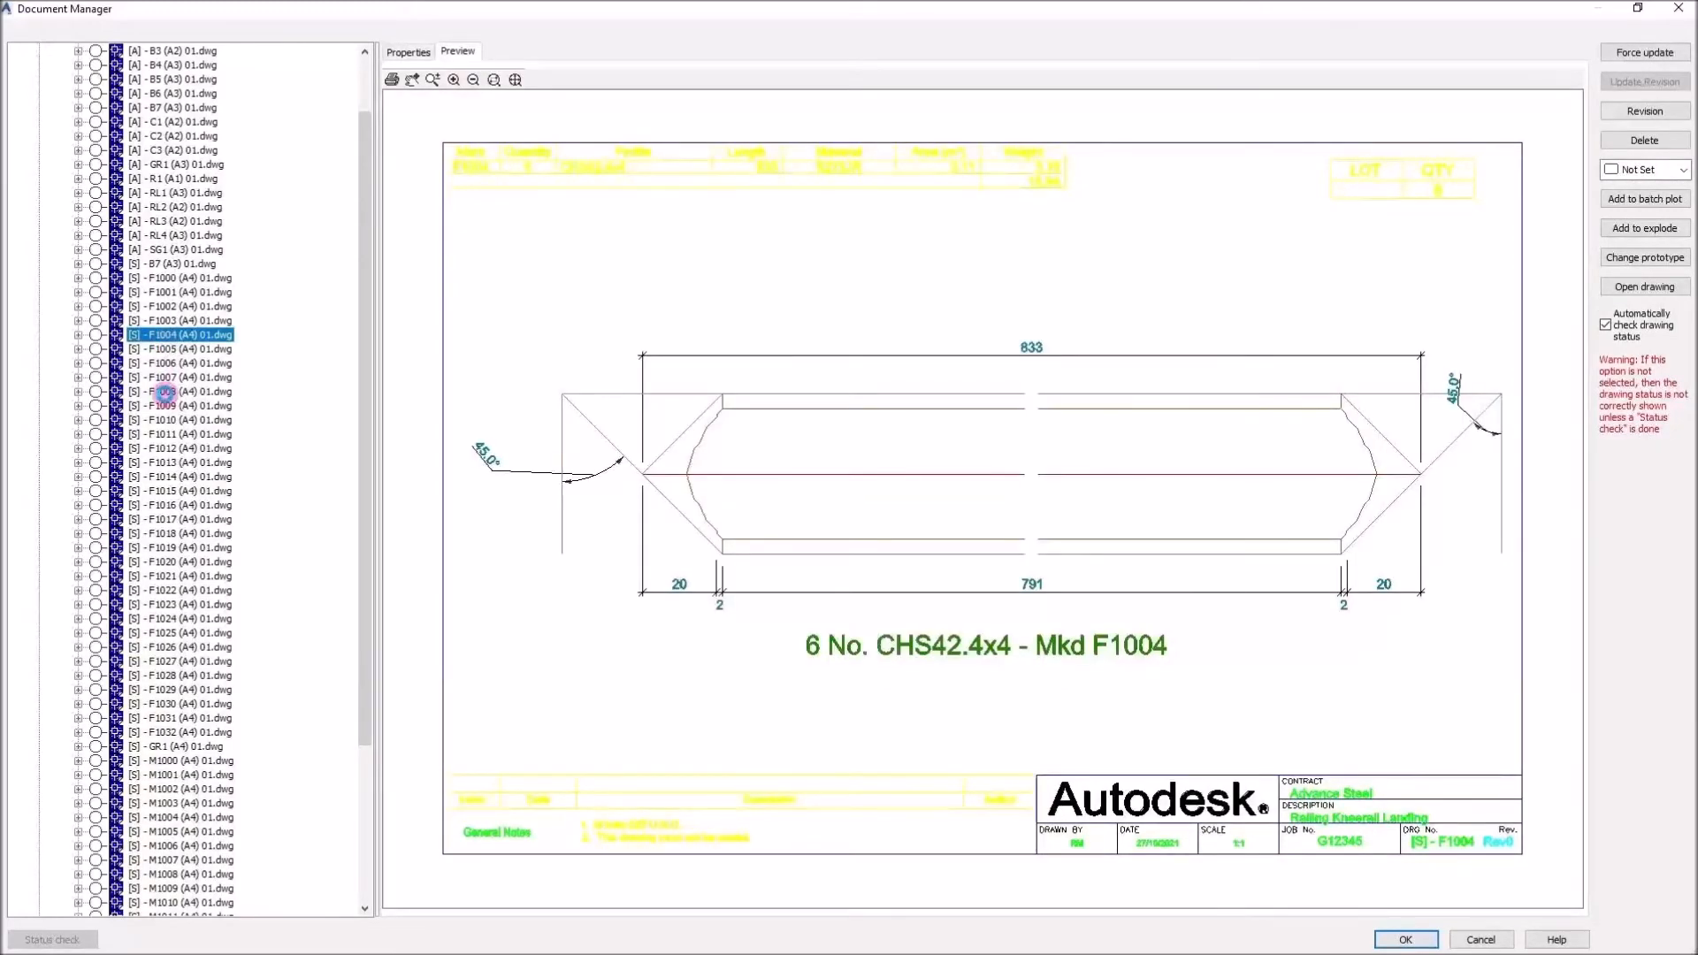
left_click(163, 391)
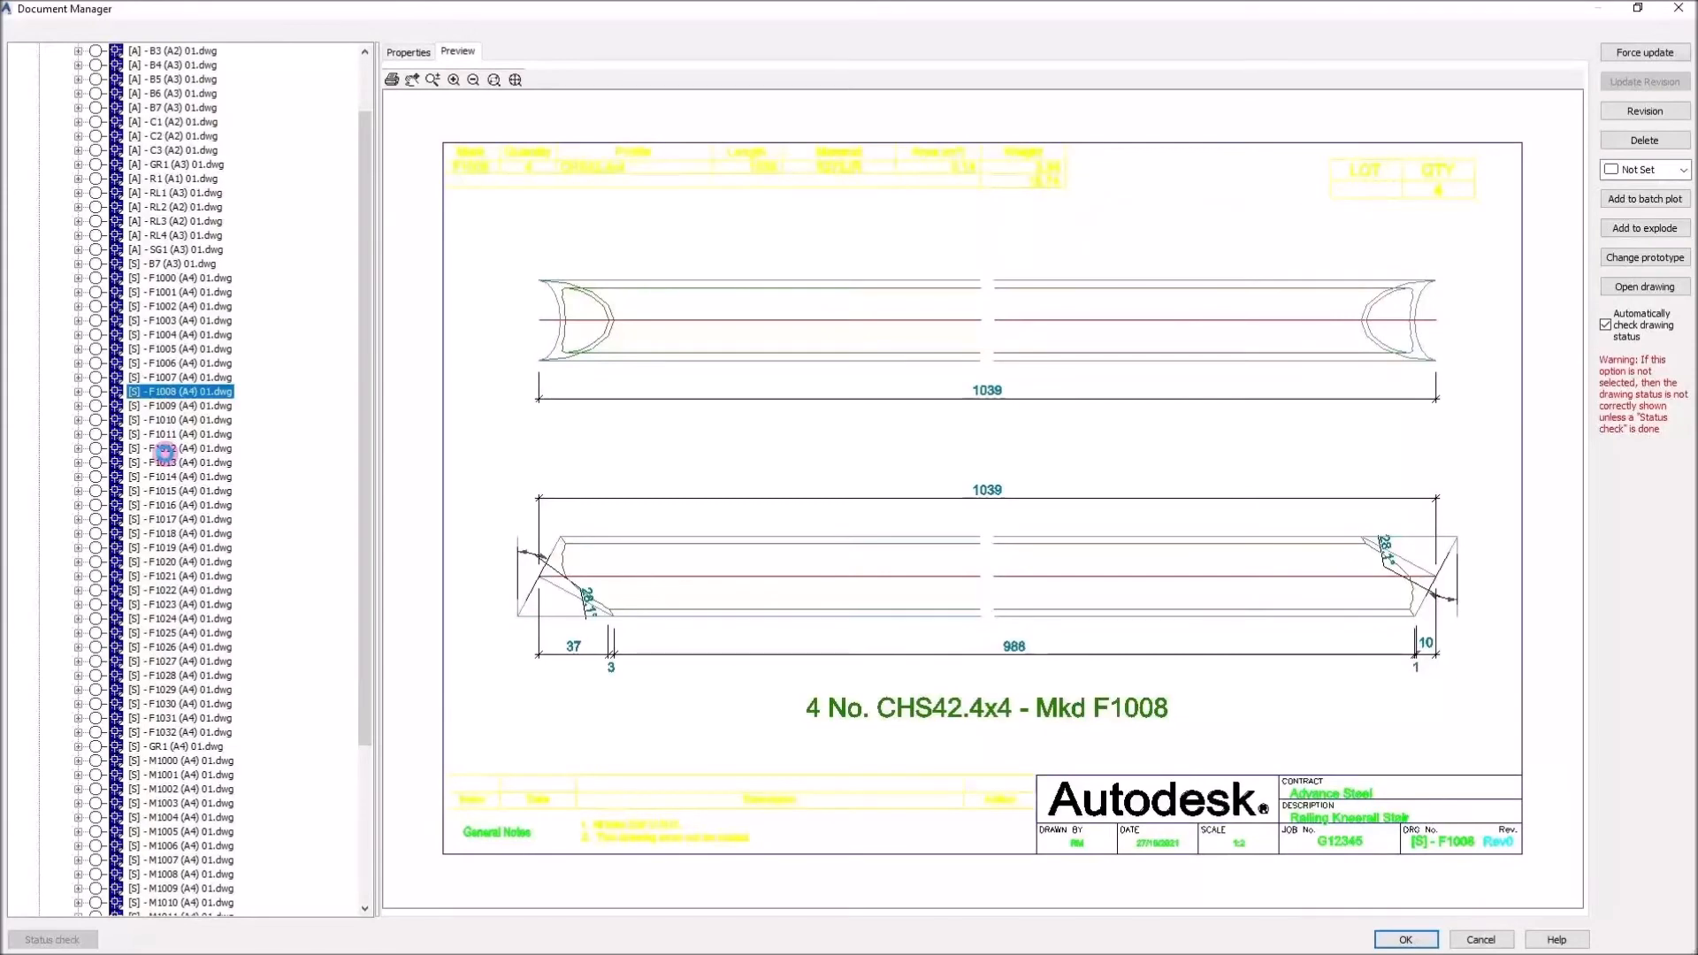
left_click(163, 451)
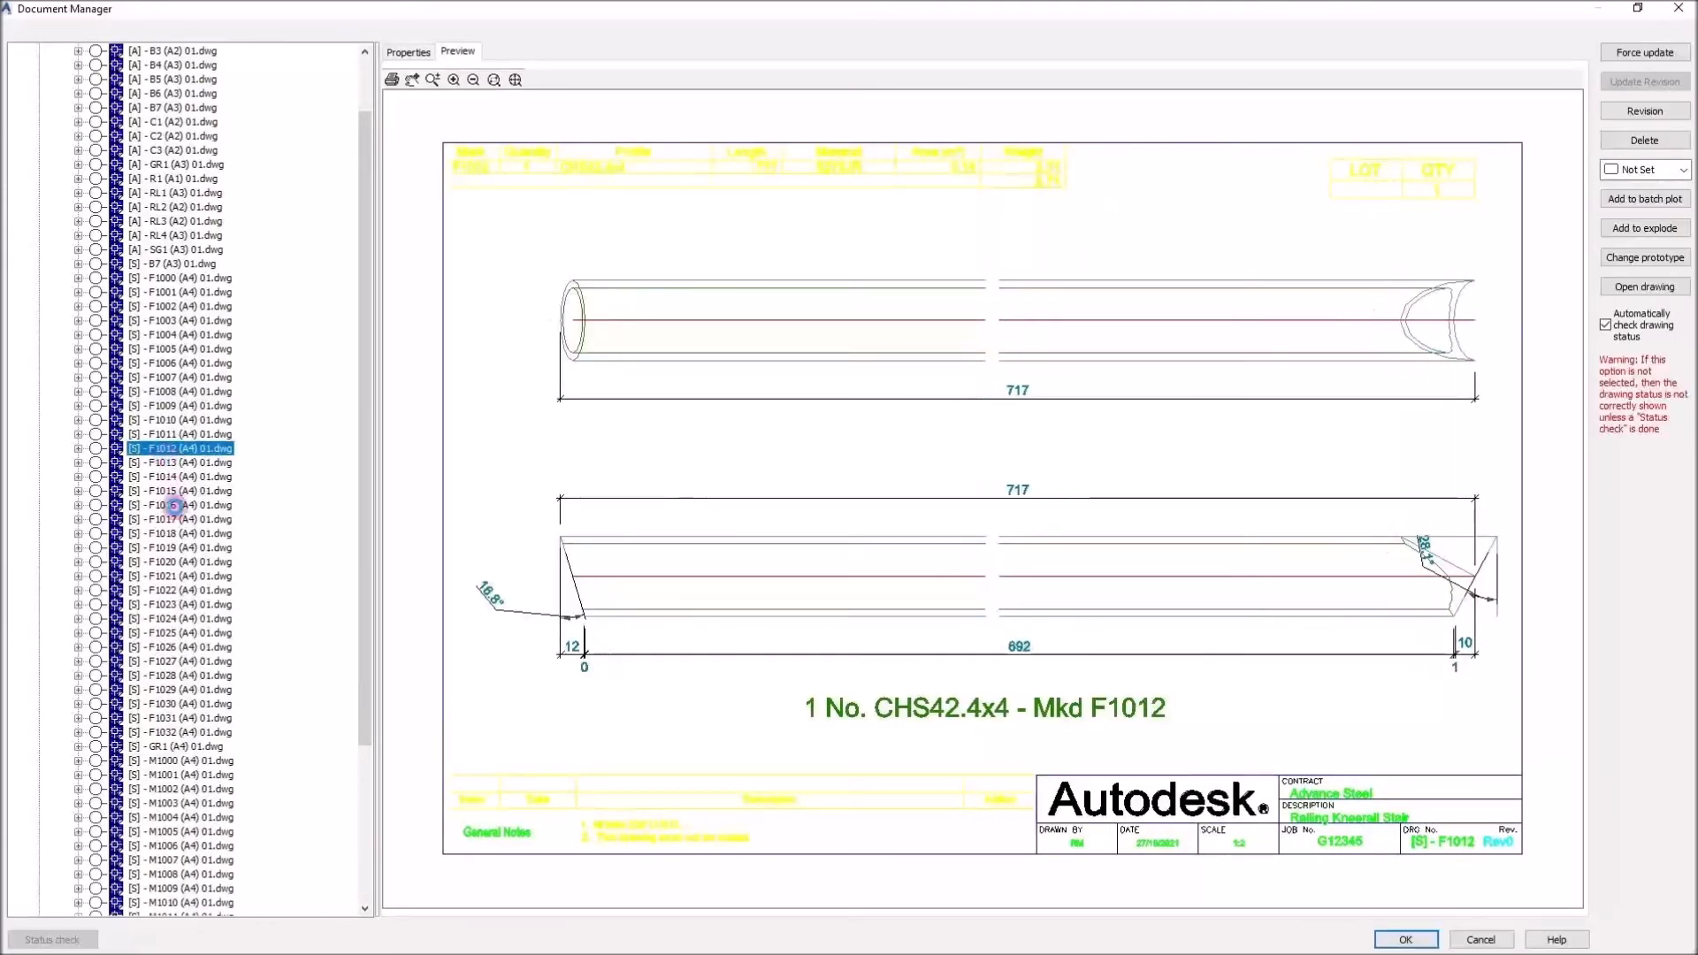
Preview the single-part drawing F1016 and zoom in to inspect its title block and part list
left_click(168, 505)
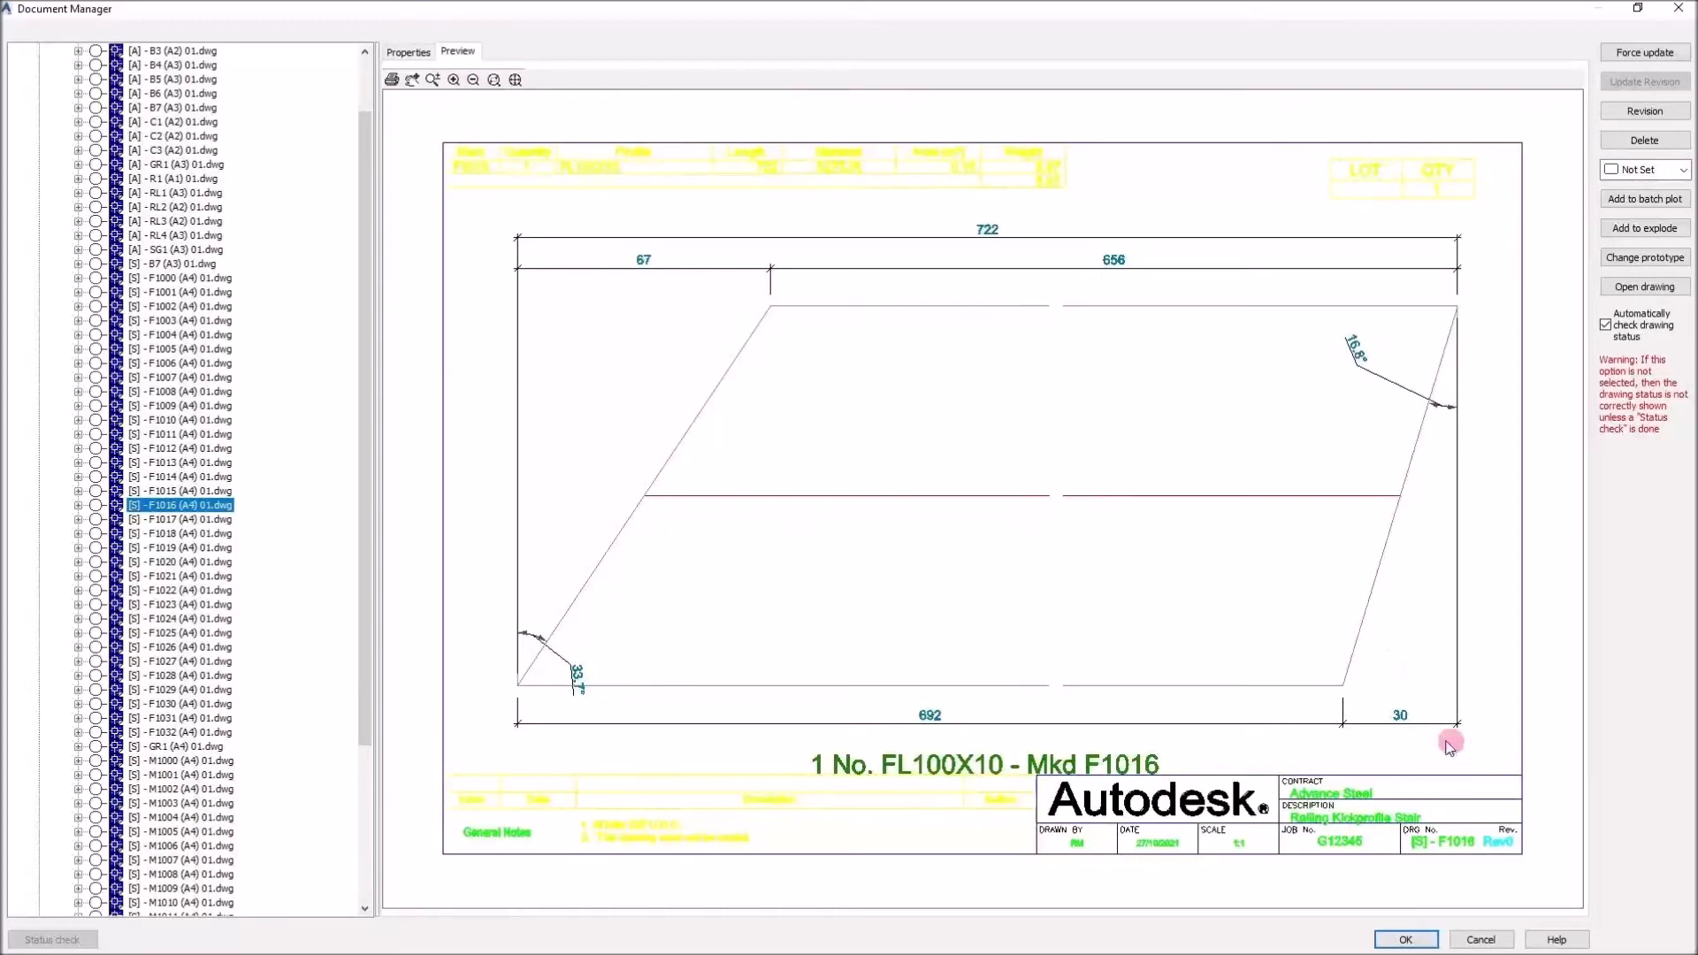
scroll(1419, 770, "up", 2)
left_click_drag(1419, 772, 1101, 418)
scroll(1232, 596, "up", 3)
scroll(1158, 669, "down", 1)
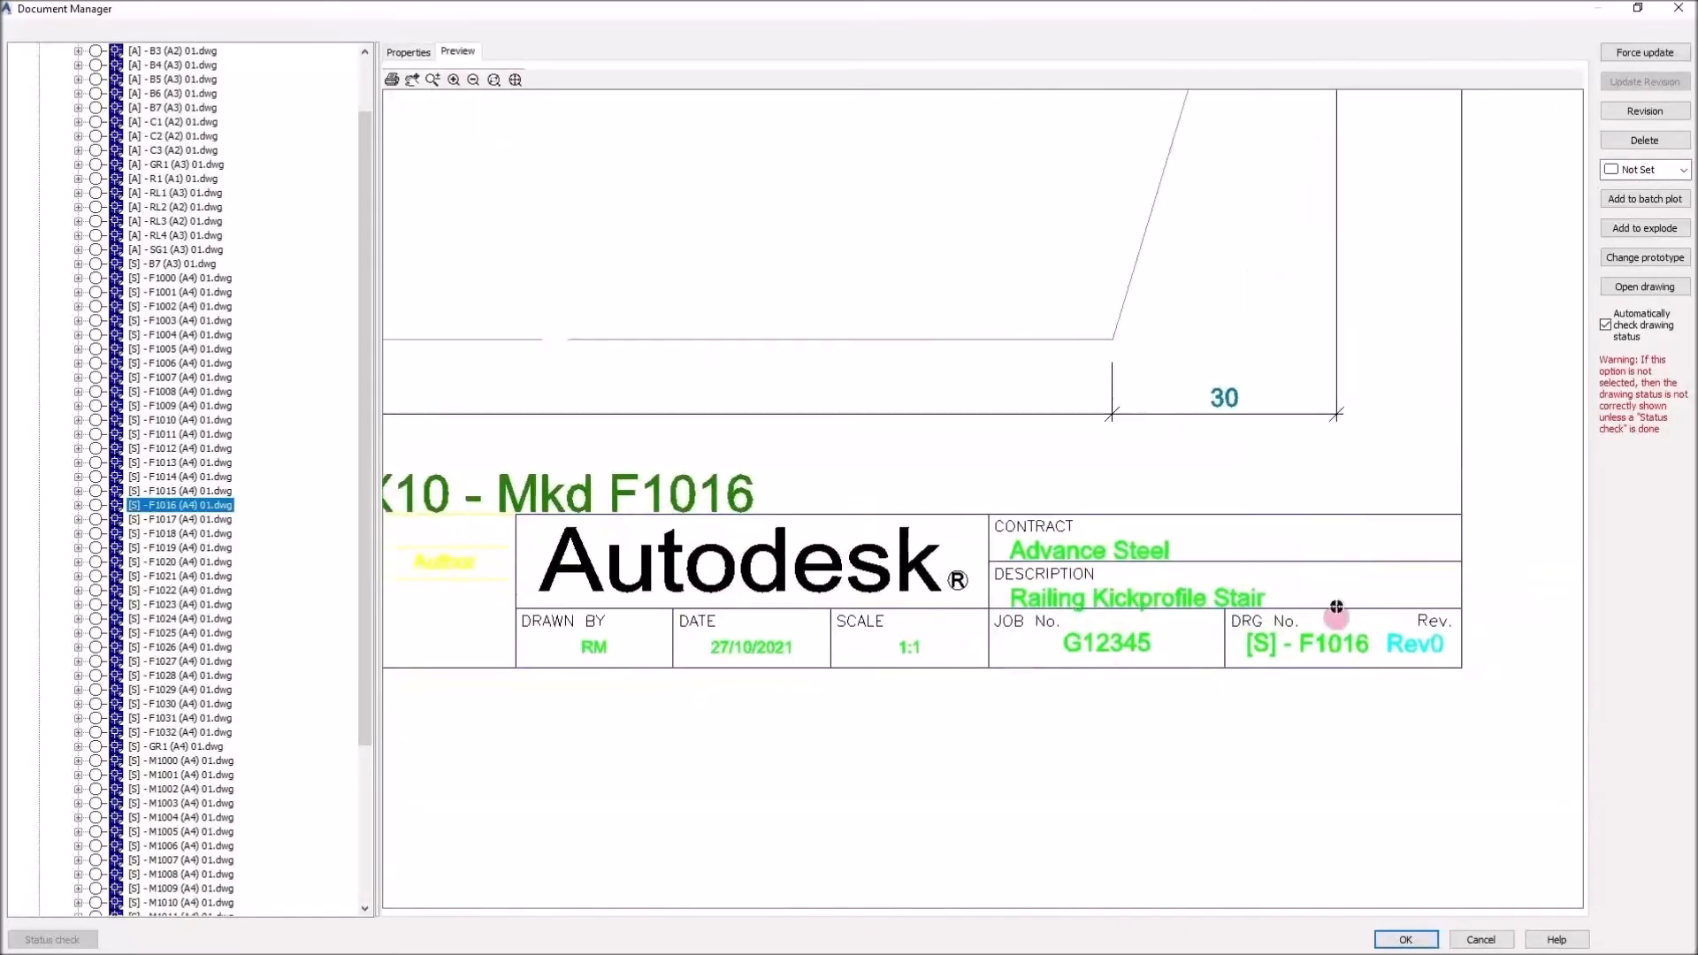
scroll(1175, 773, "down", 2)
left_click_drag(1097, 590, 1274, 774)
scroll(566, 248, "up", 3)
left_click_drag(561, 246, 973, 542)
scroll(746, 385, "up", 1)
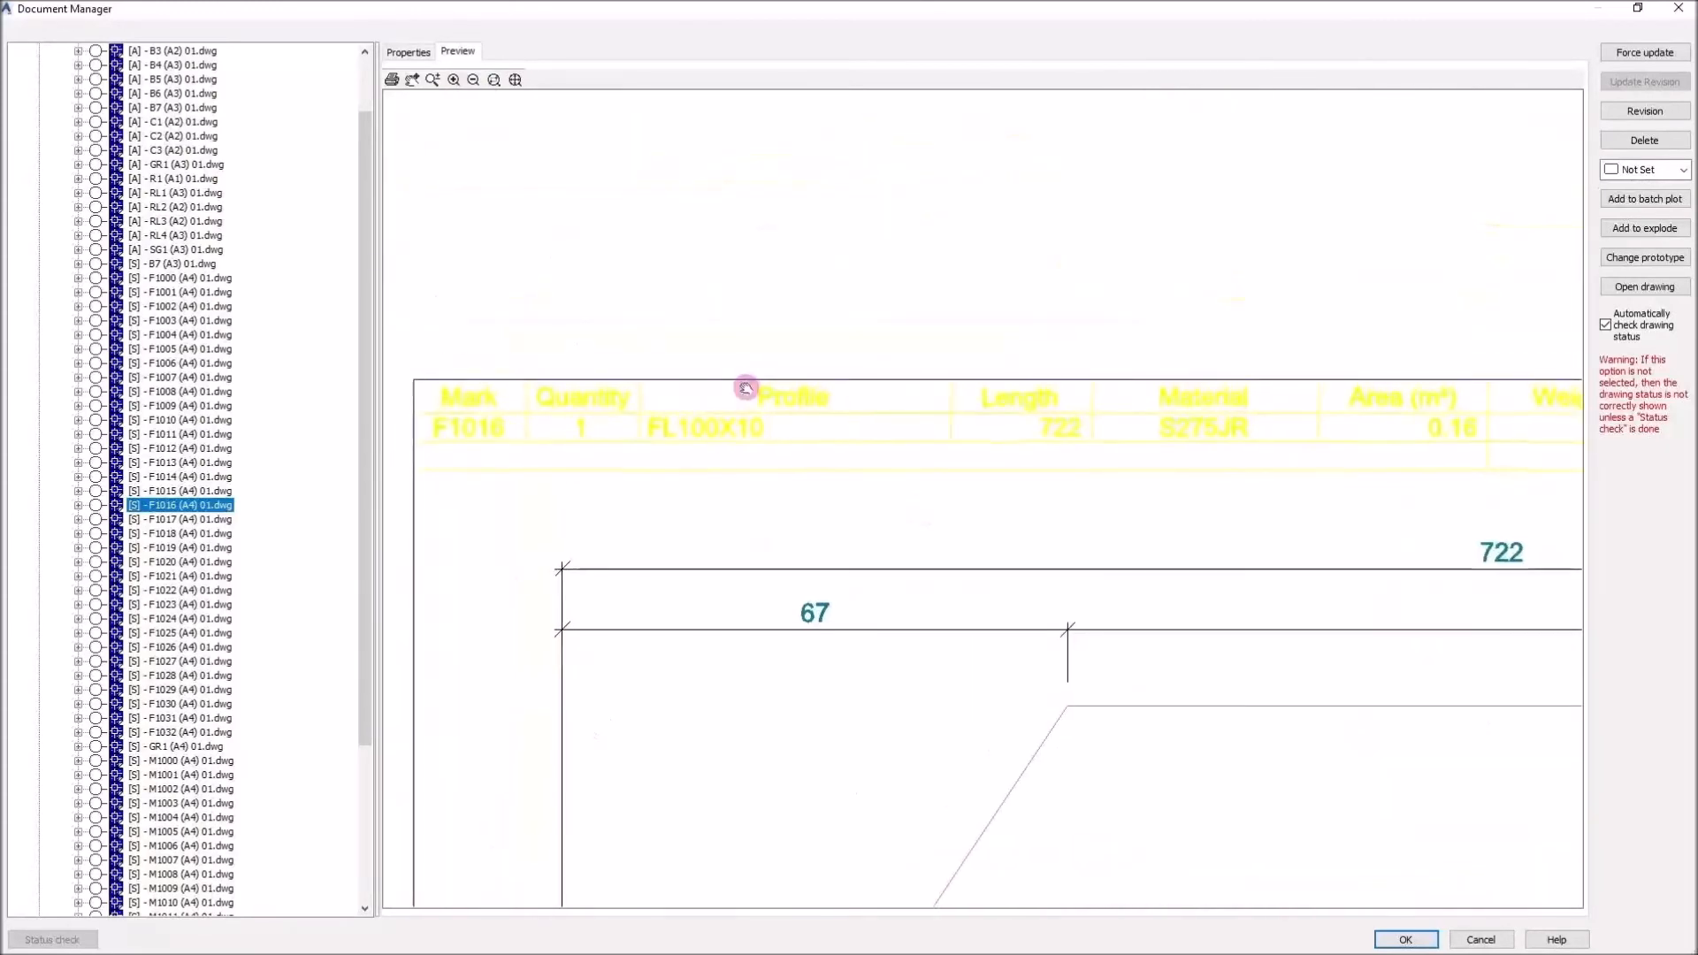
left_click_drag(746, 383, 701, 363)
scroll(701, 363, "down", 1)
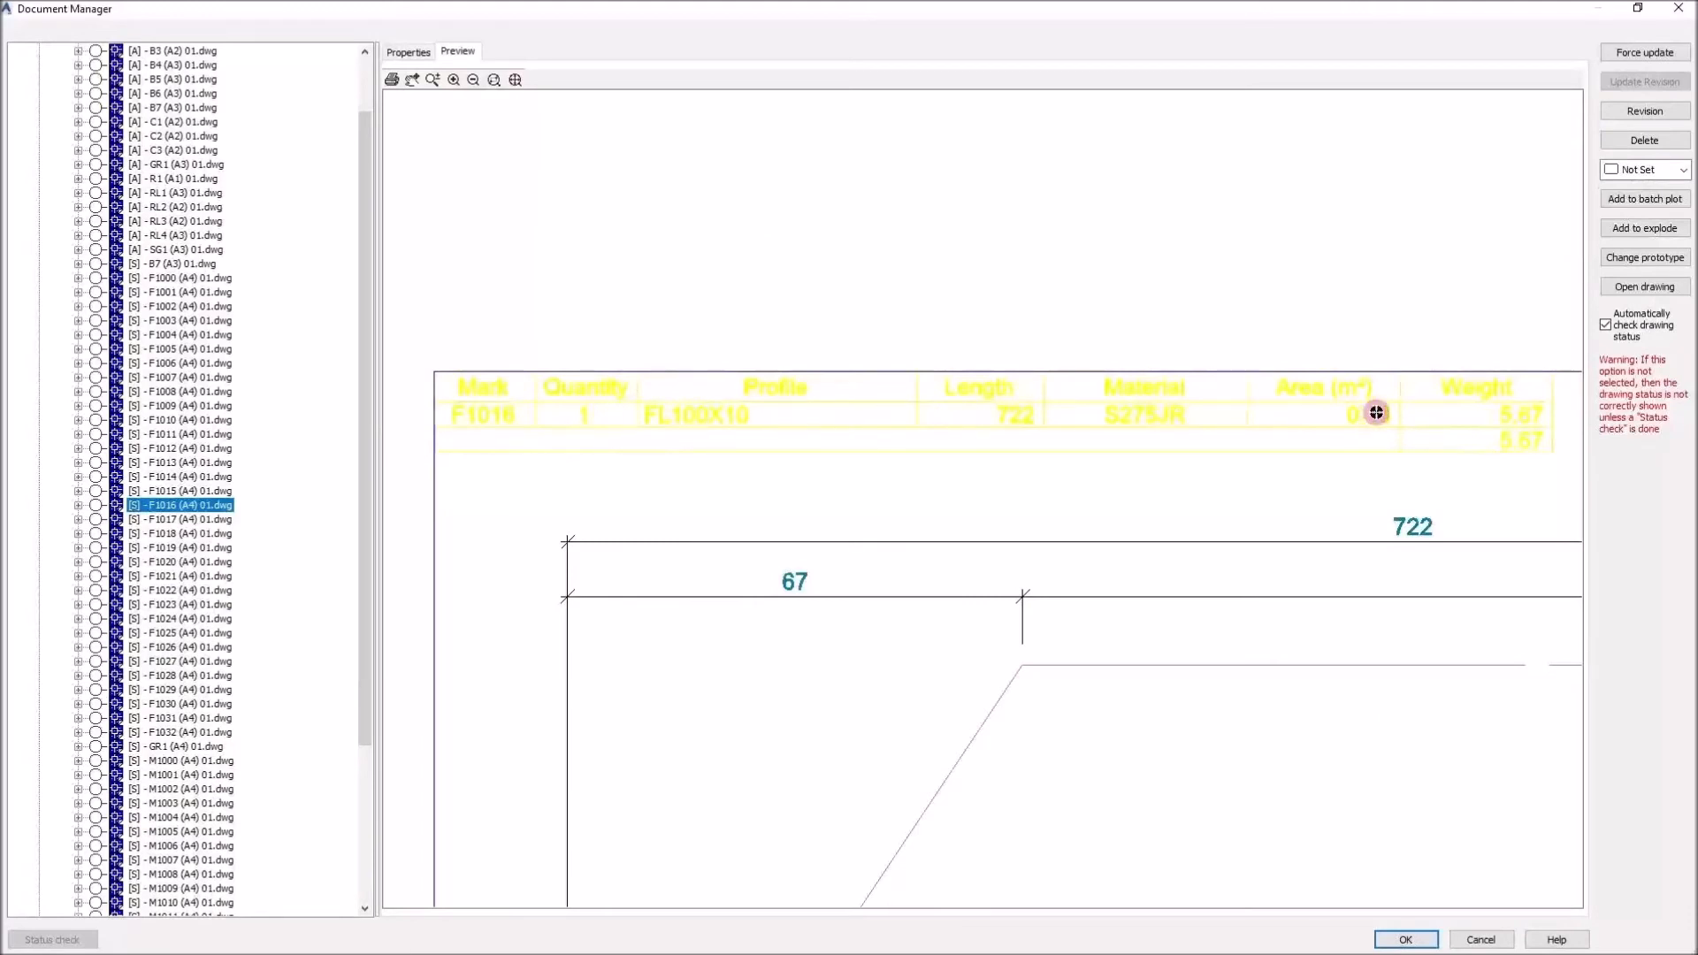
scroll(708, 284, "down", 3)
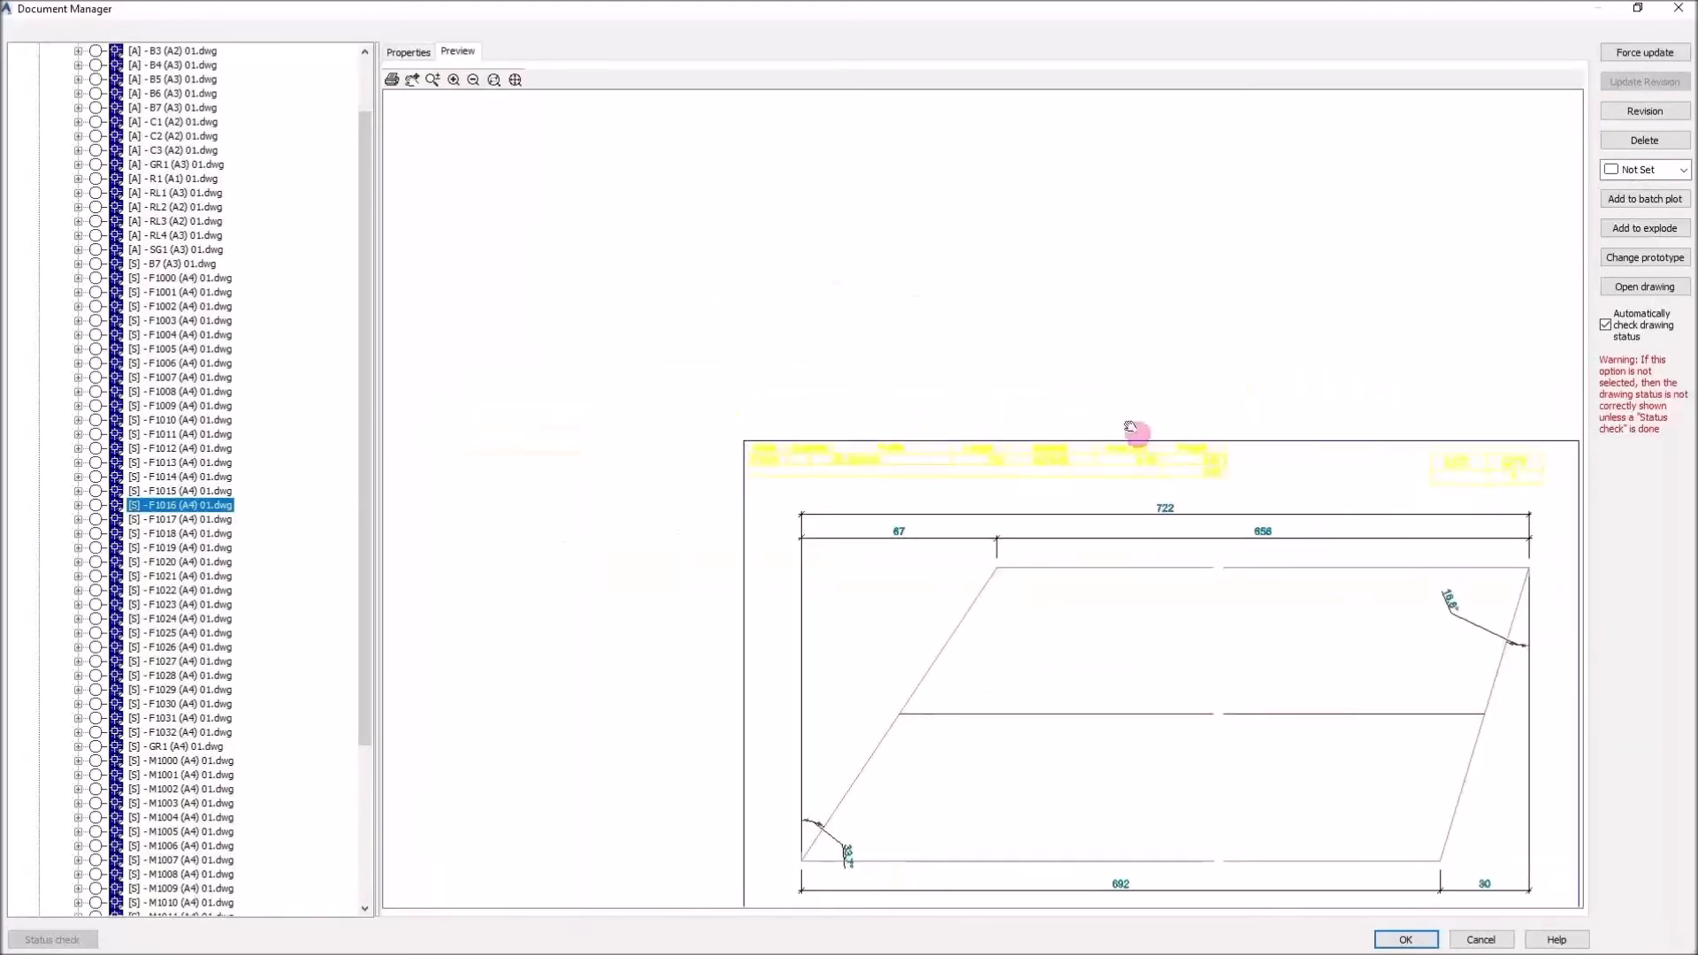
left_click_drag(1133, 432, 917, 259)
scroll(909, 413, "up", 1)
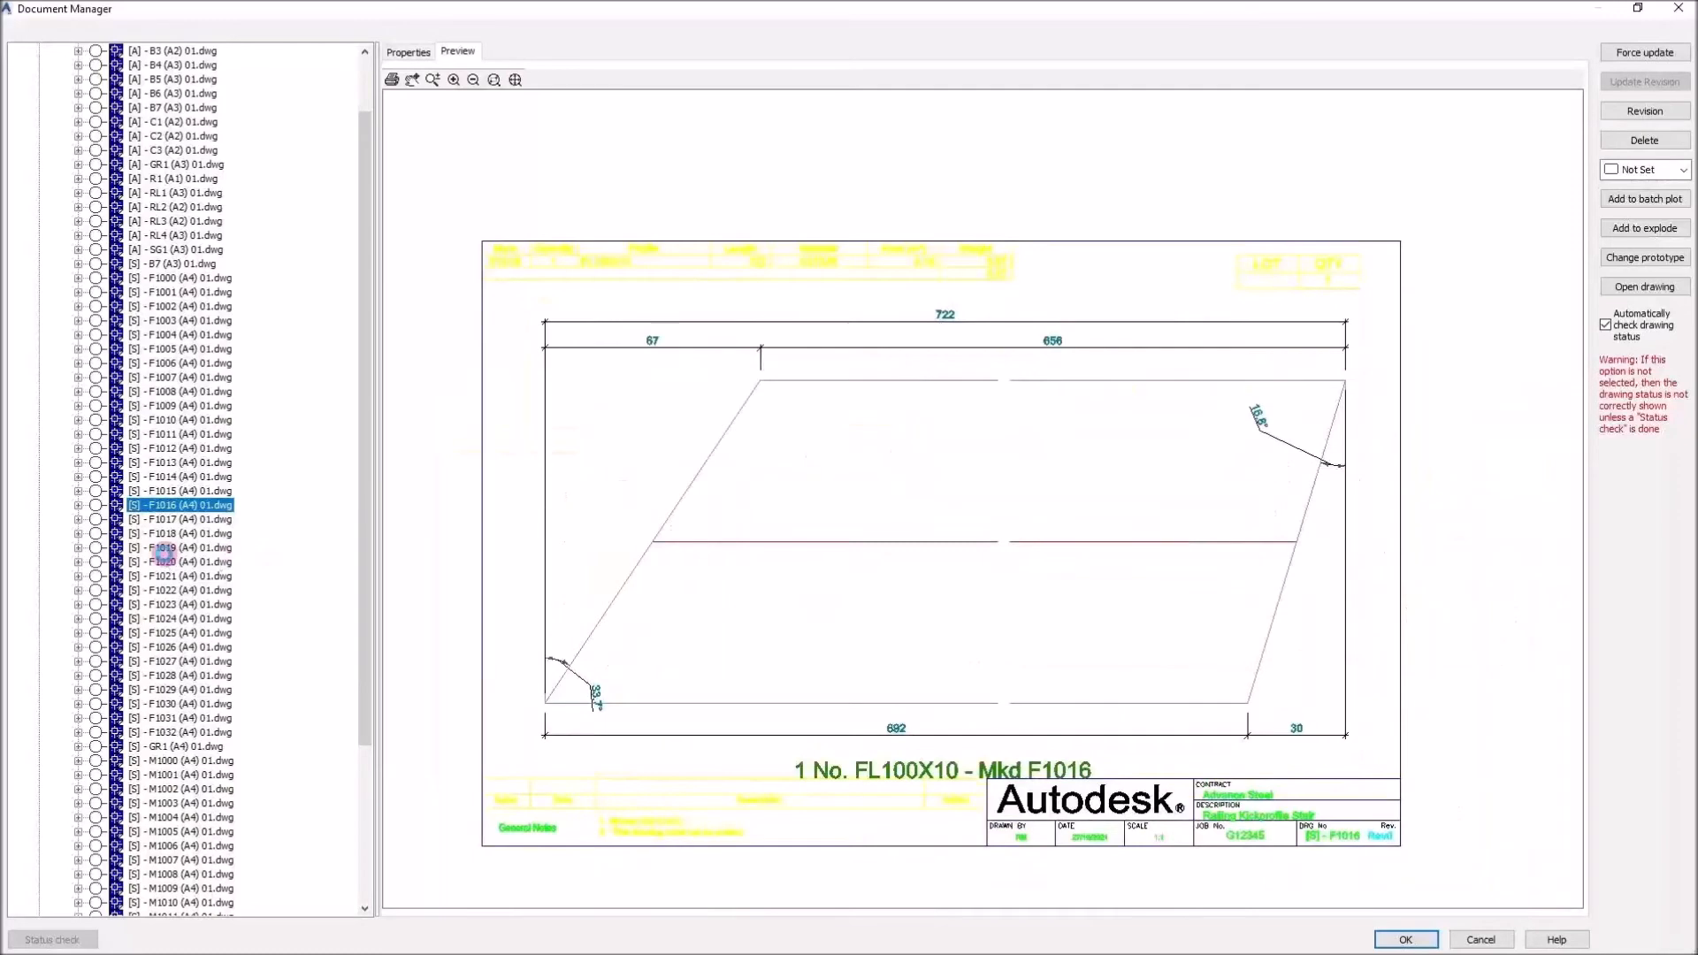
Preview the single-part drawings F1019, F1022, M1002, M1007 and M1012 in the Document Manager
left_click(164, 548)
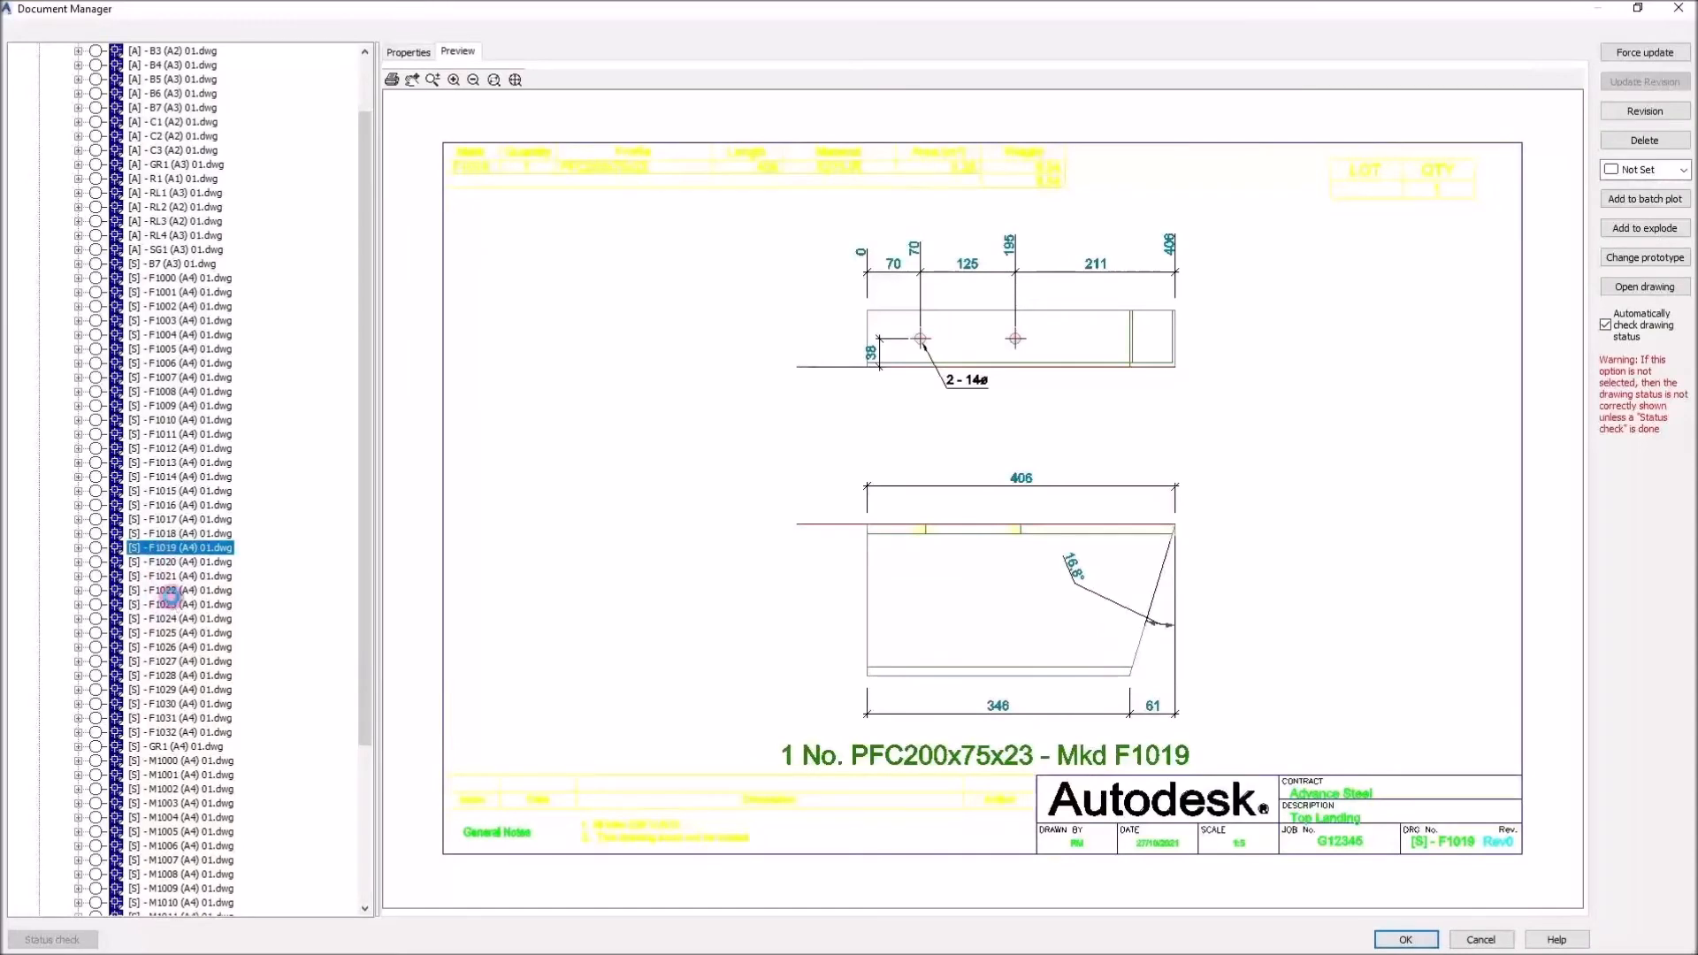
left_click(170, 592)
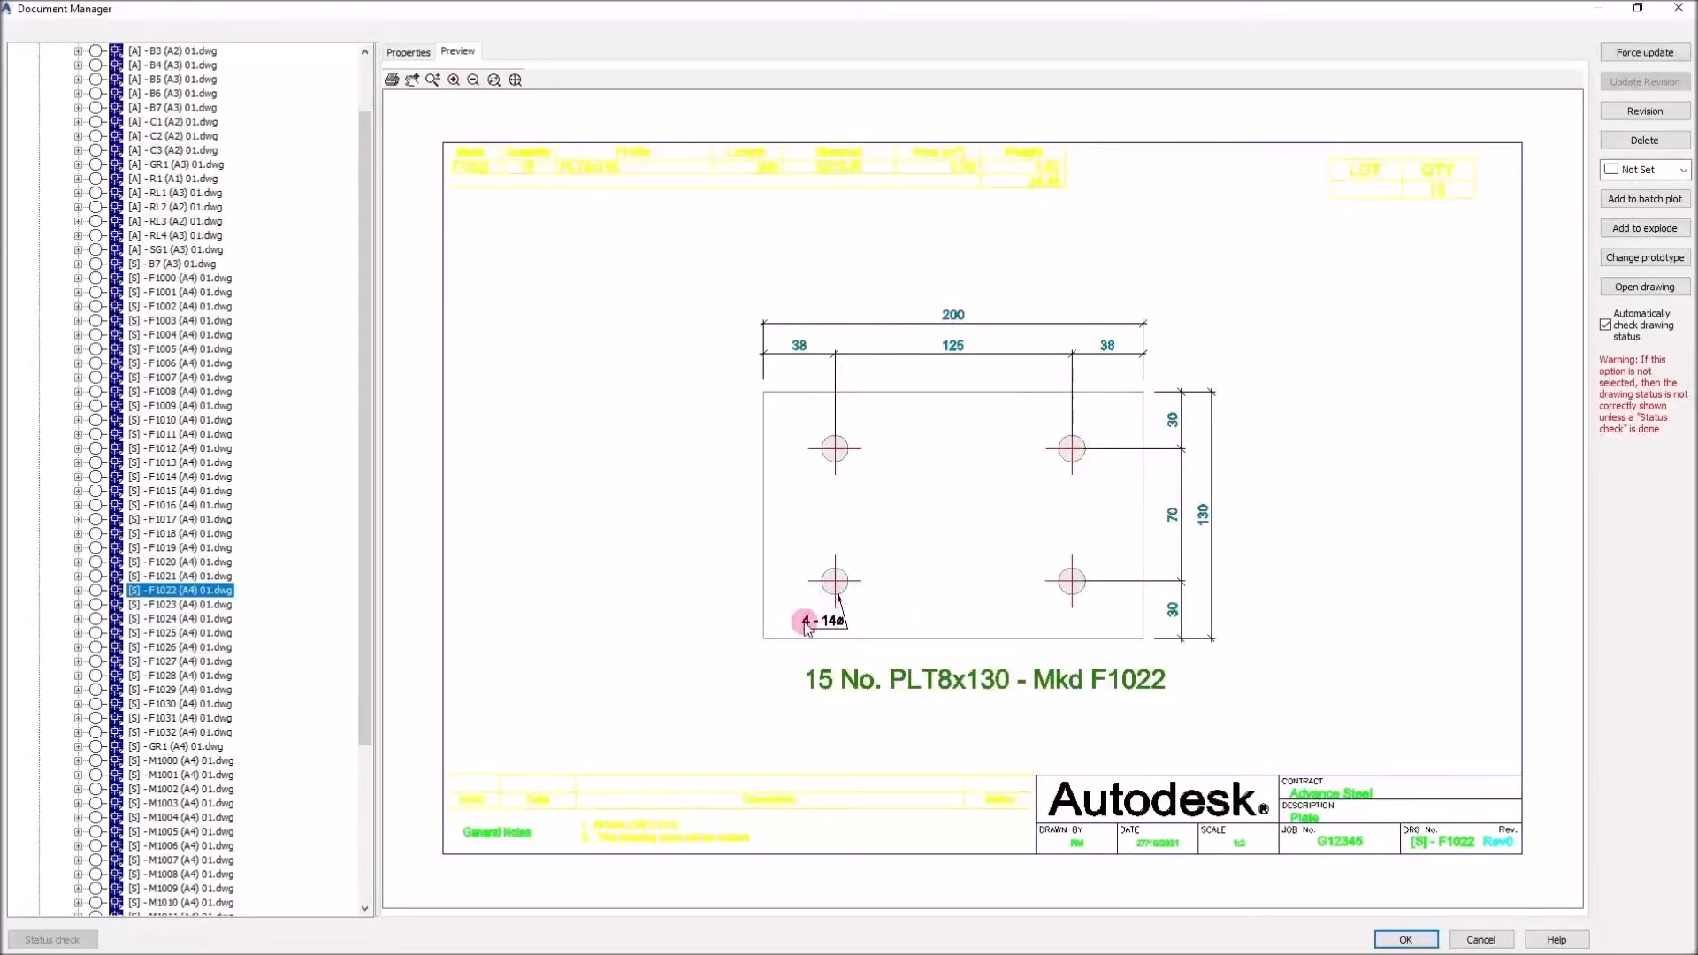
scroll(212, 557, "down", 4)
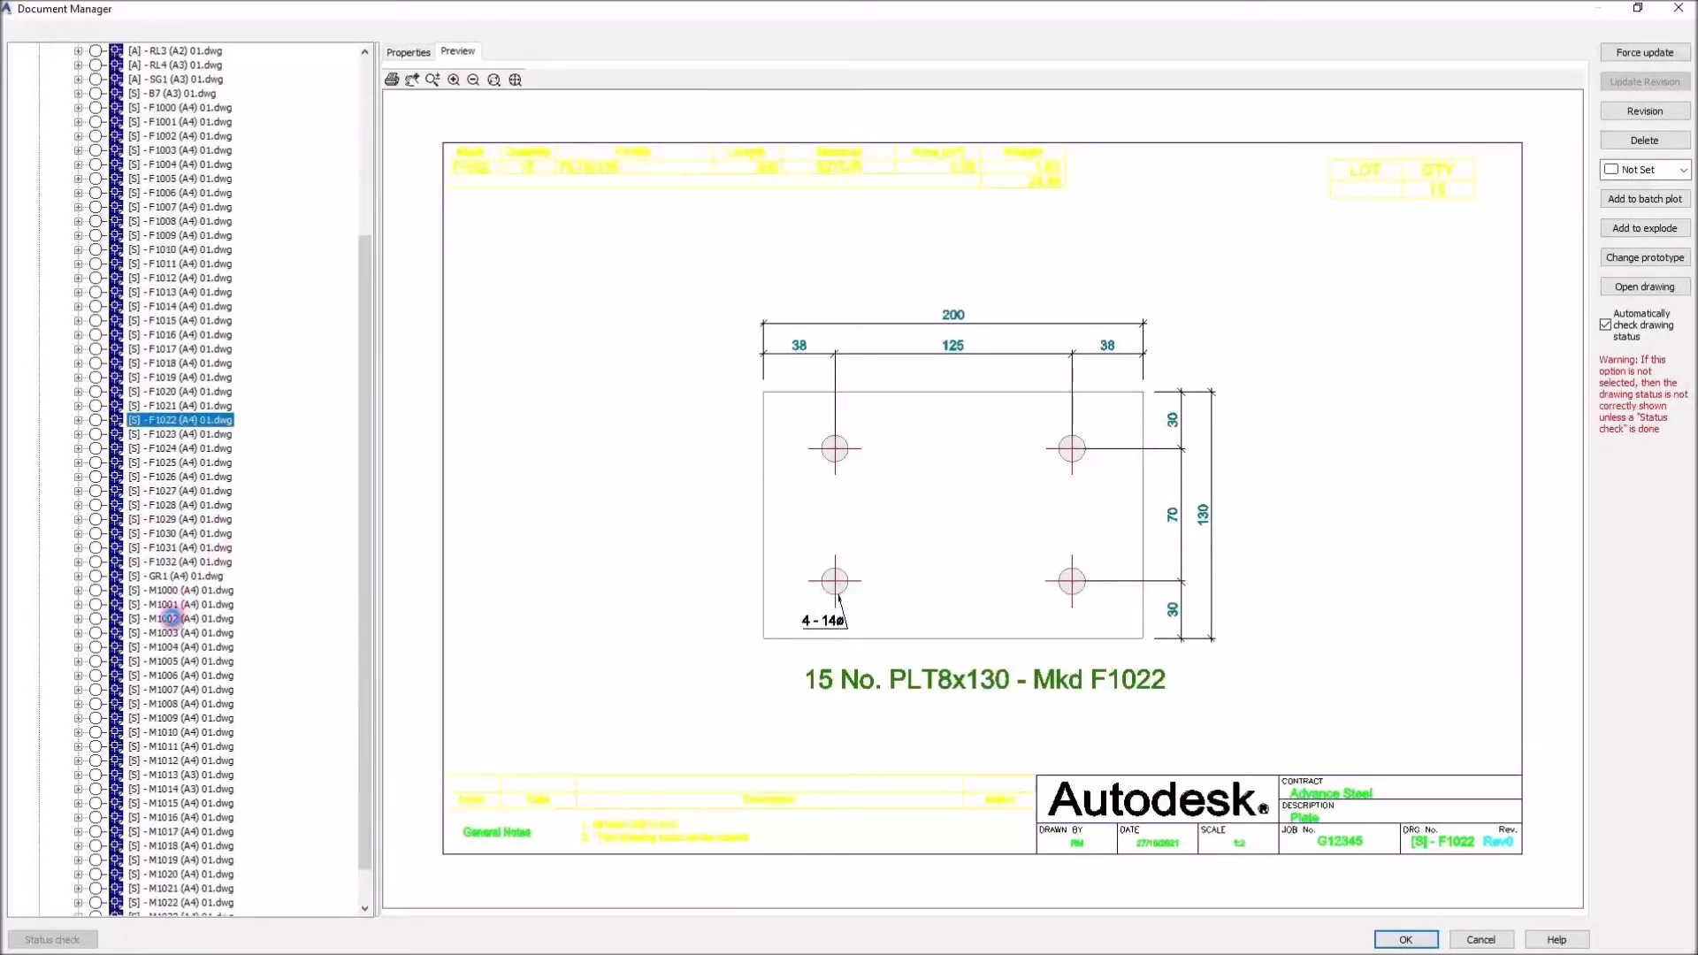
left_click(171, 618)
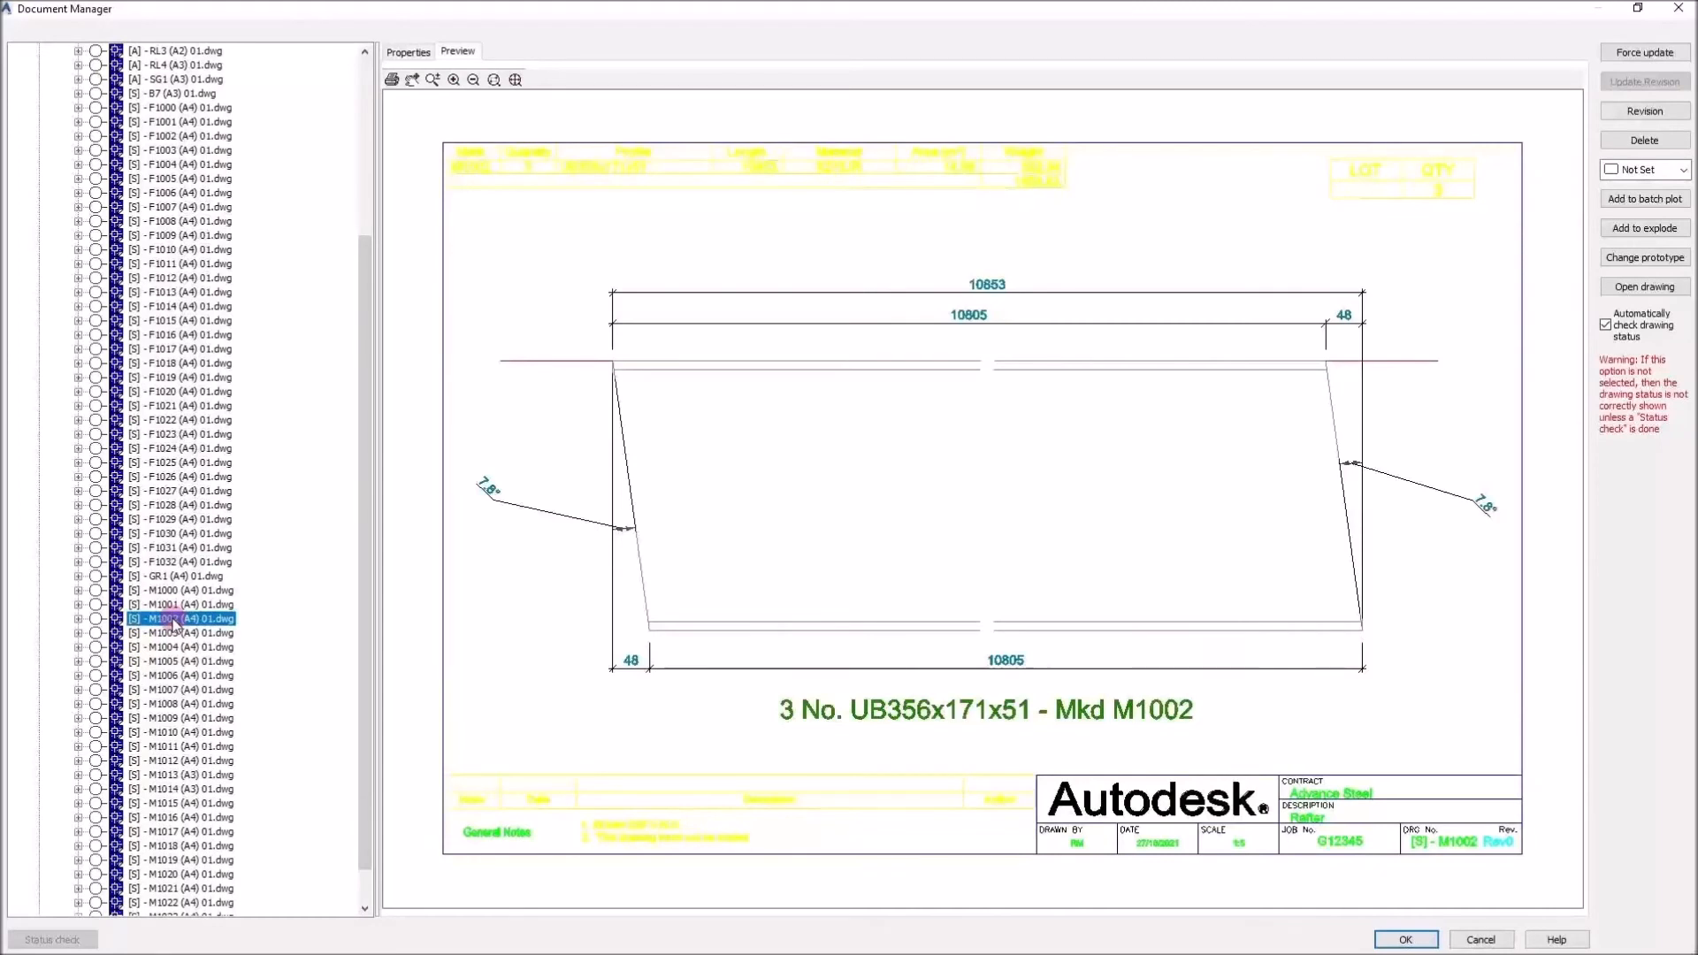
scroll(174, 622, "down", 1)
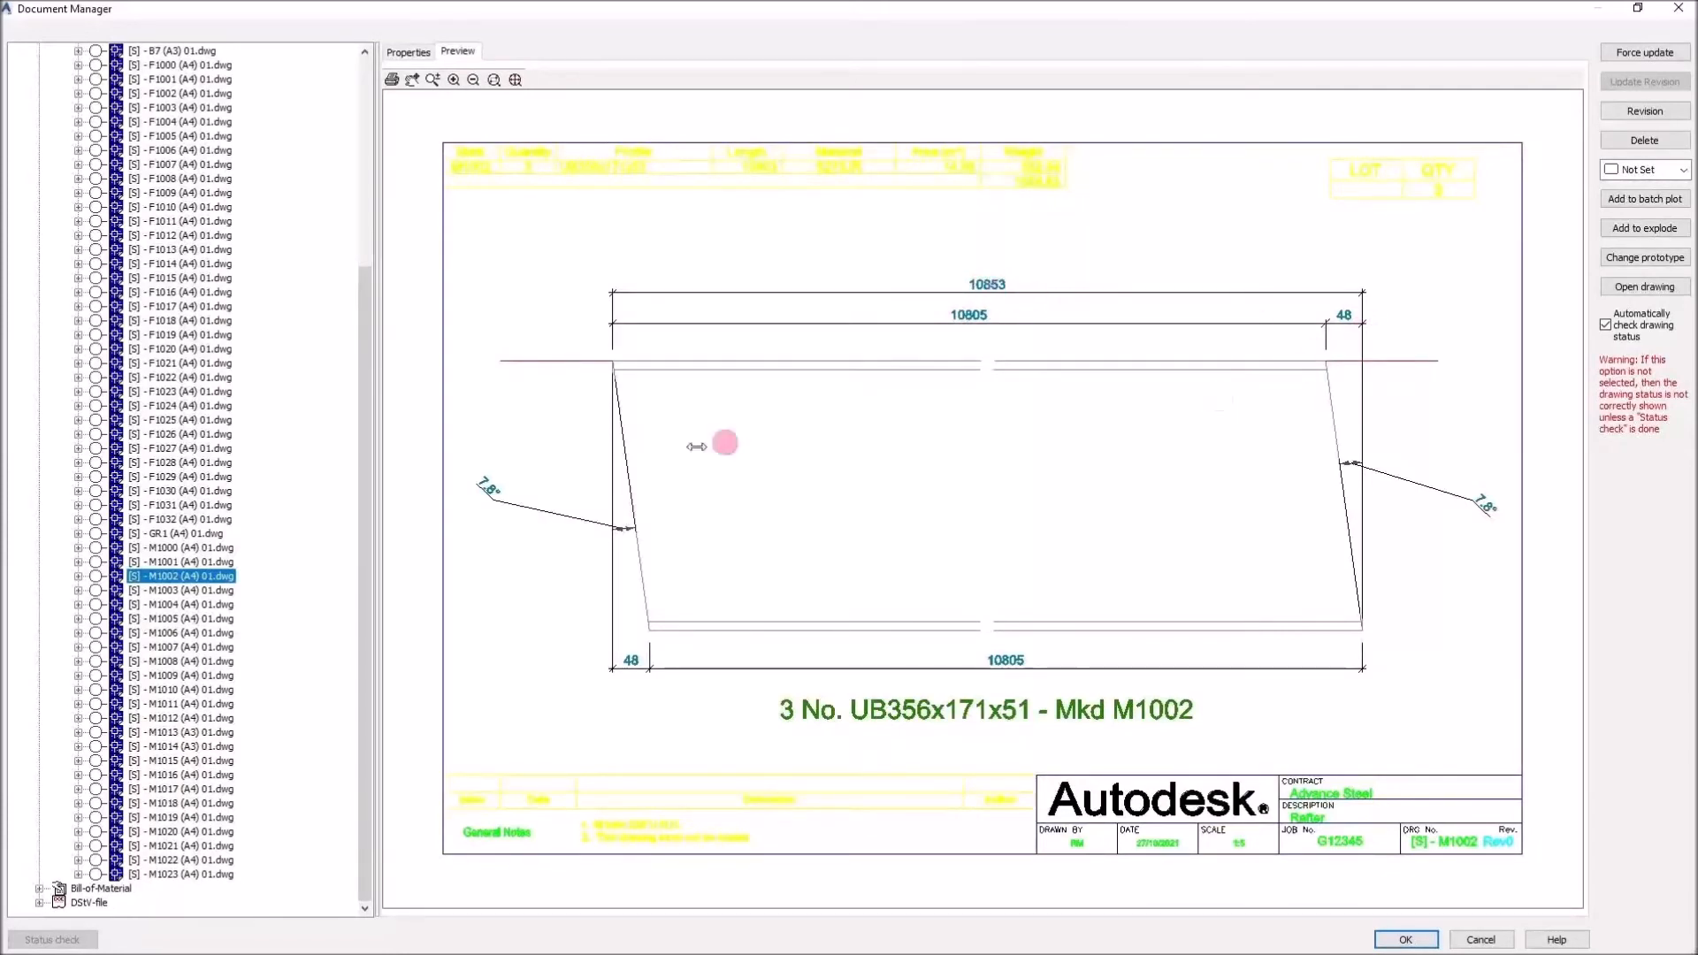
left_click(226, 645)
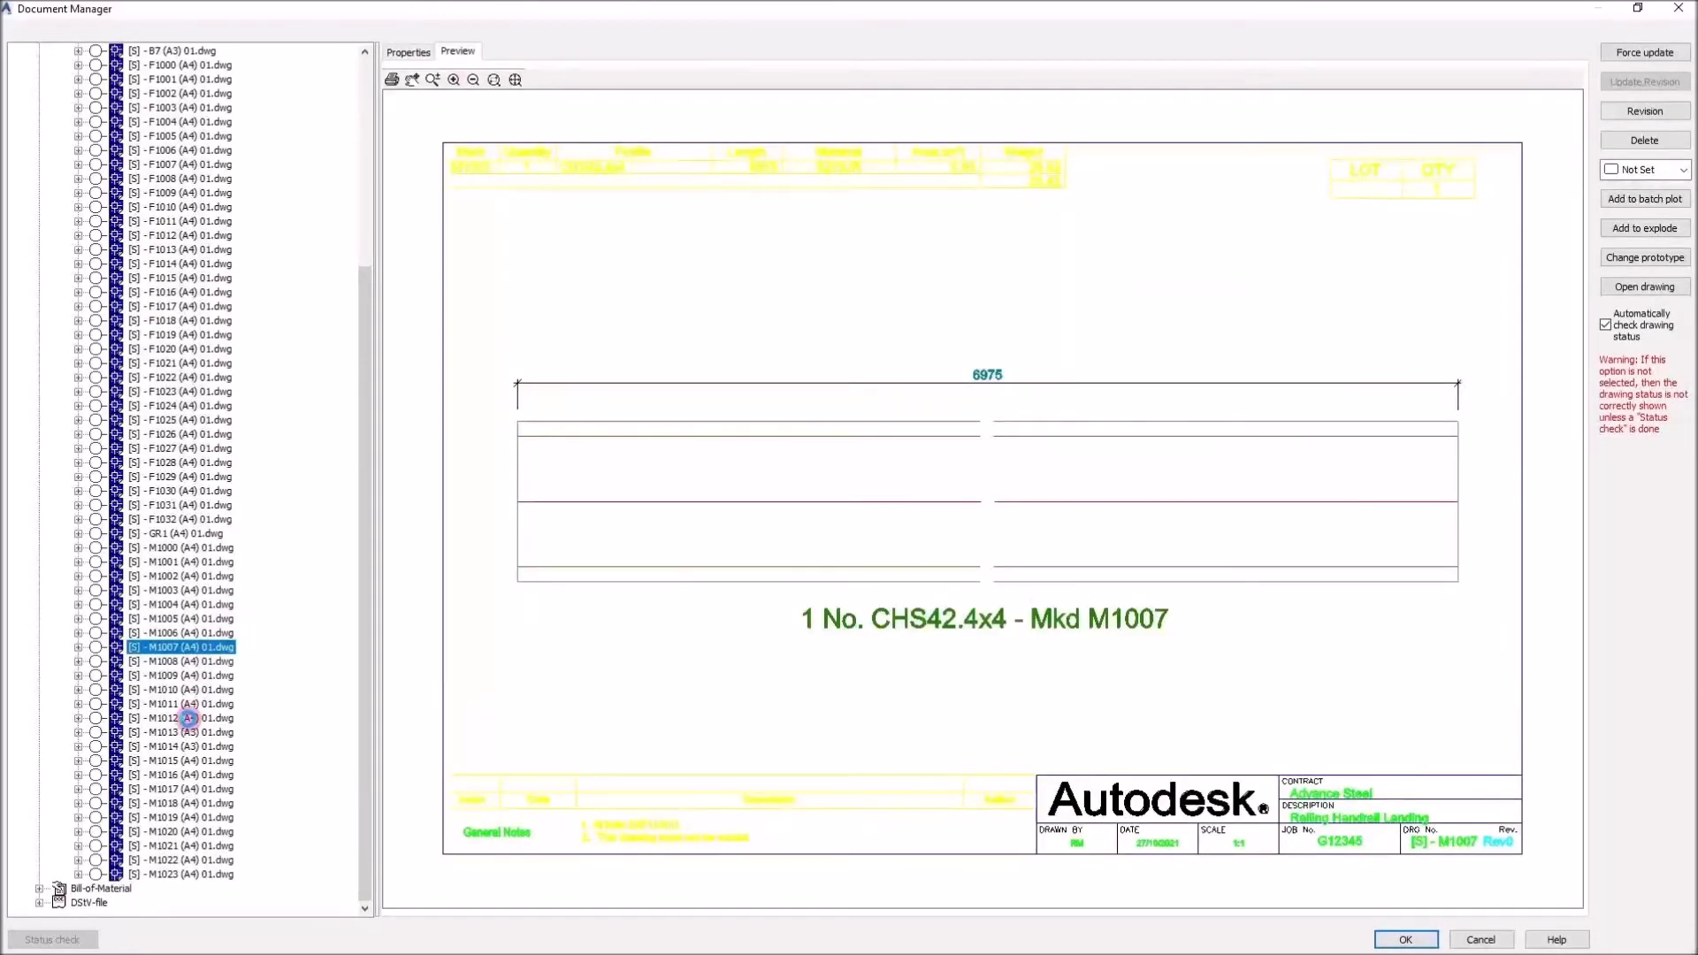
left_click(188, 718)
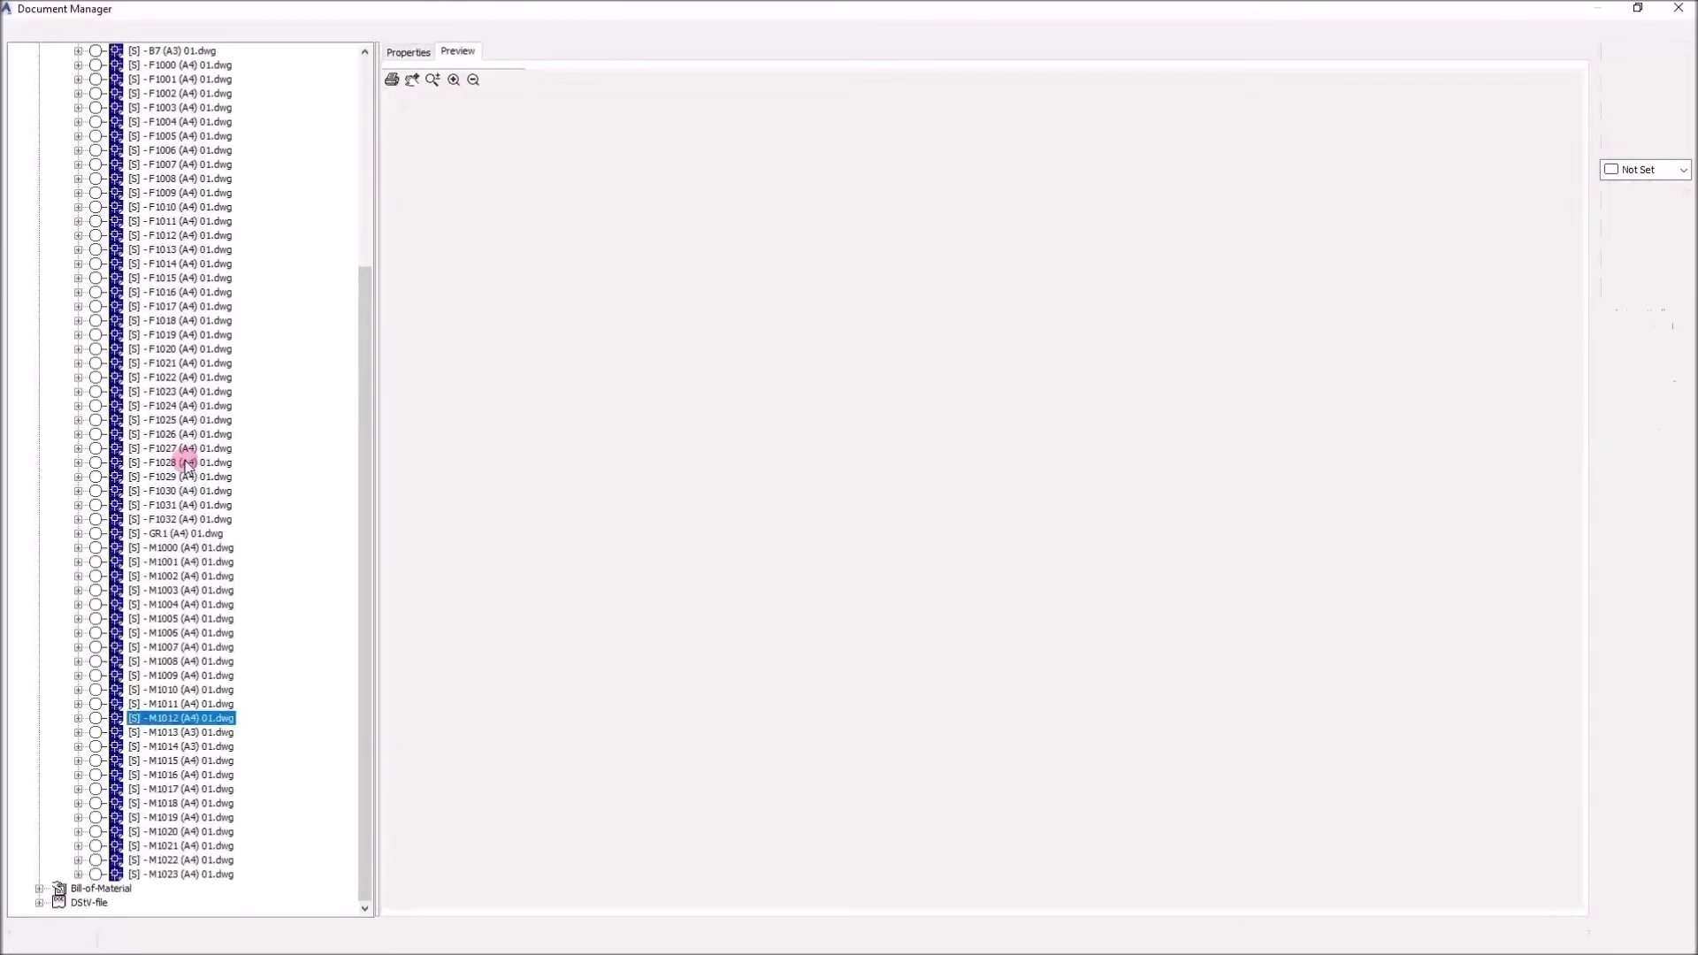
Preview the assembly drawing B1 and zoom in on its end plate connection details
scroll(178, 365, "up", 7)
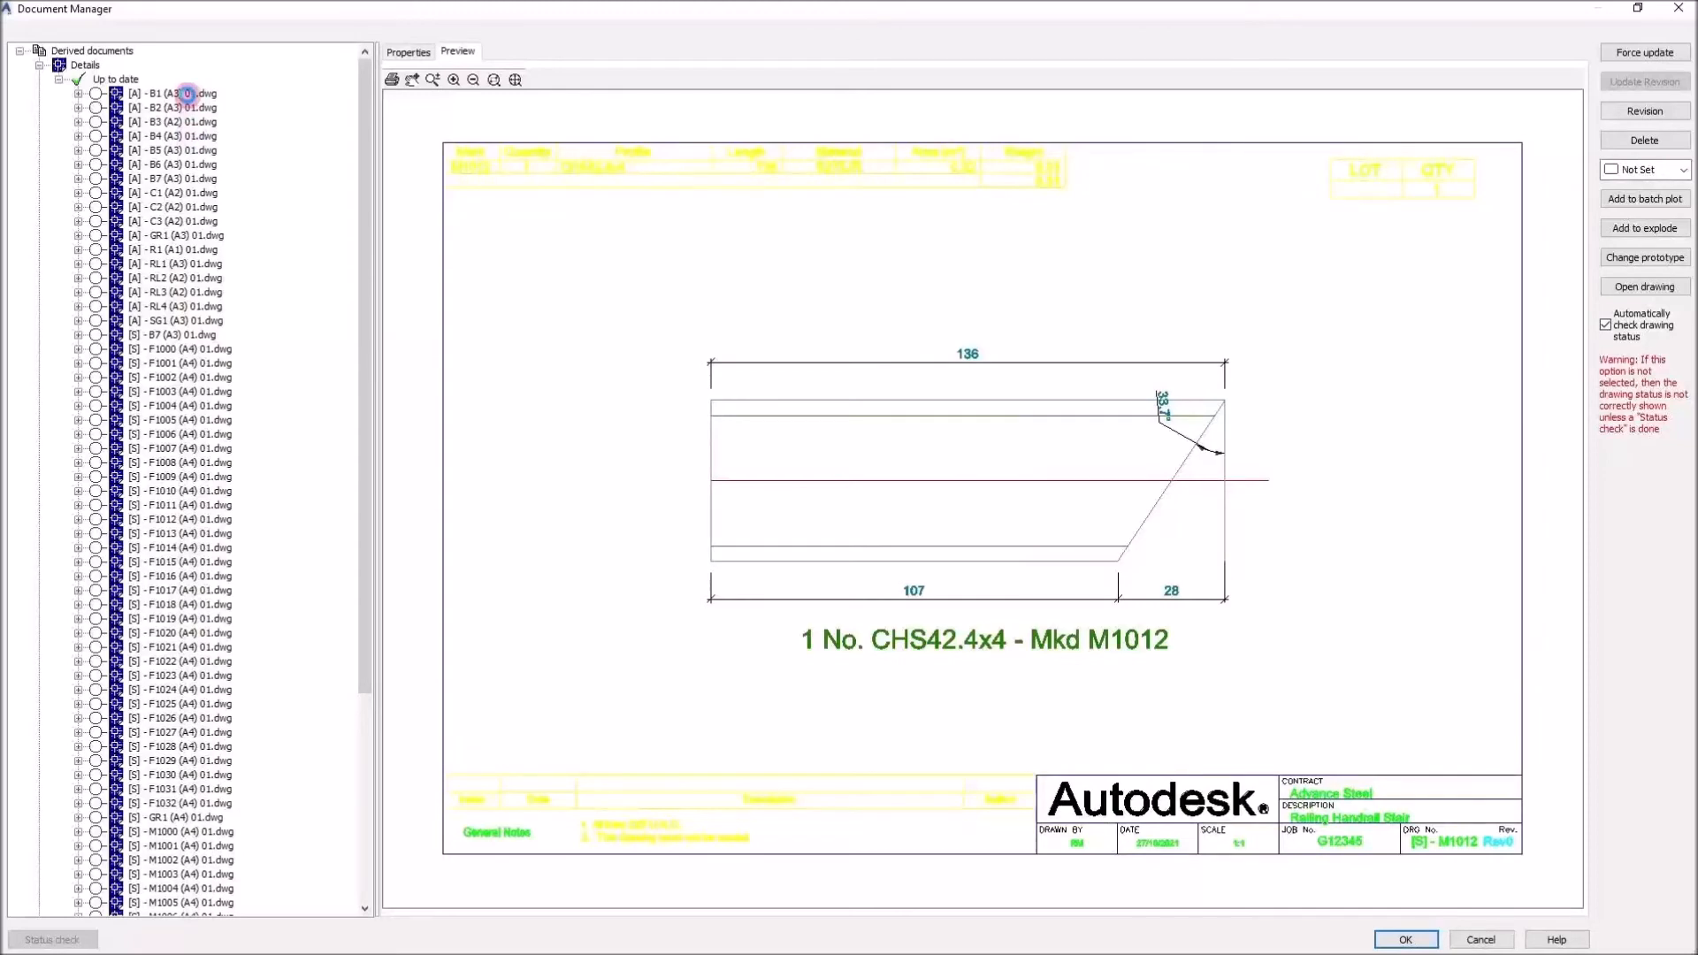
left_click(186, 93)
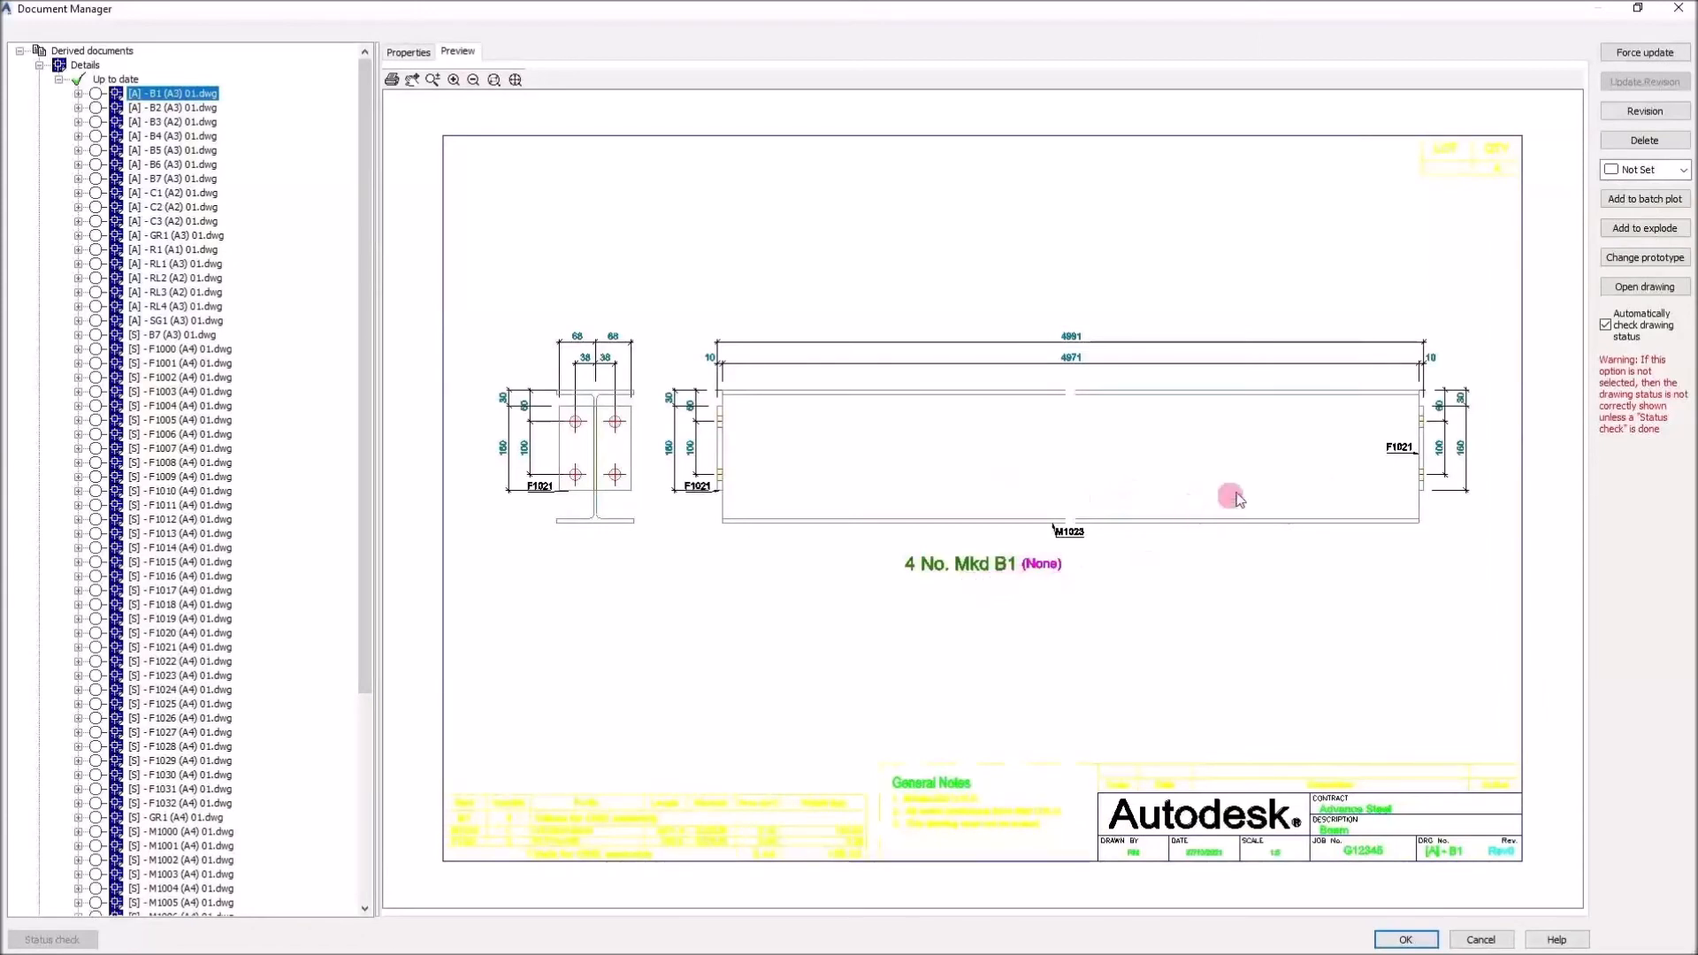
scroll(1326, 444, "up", 2)
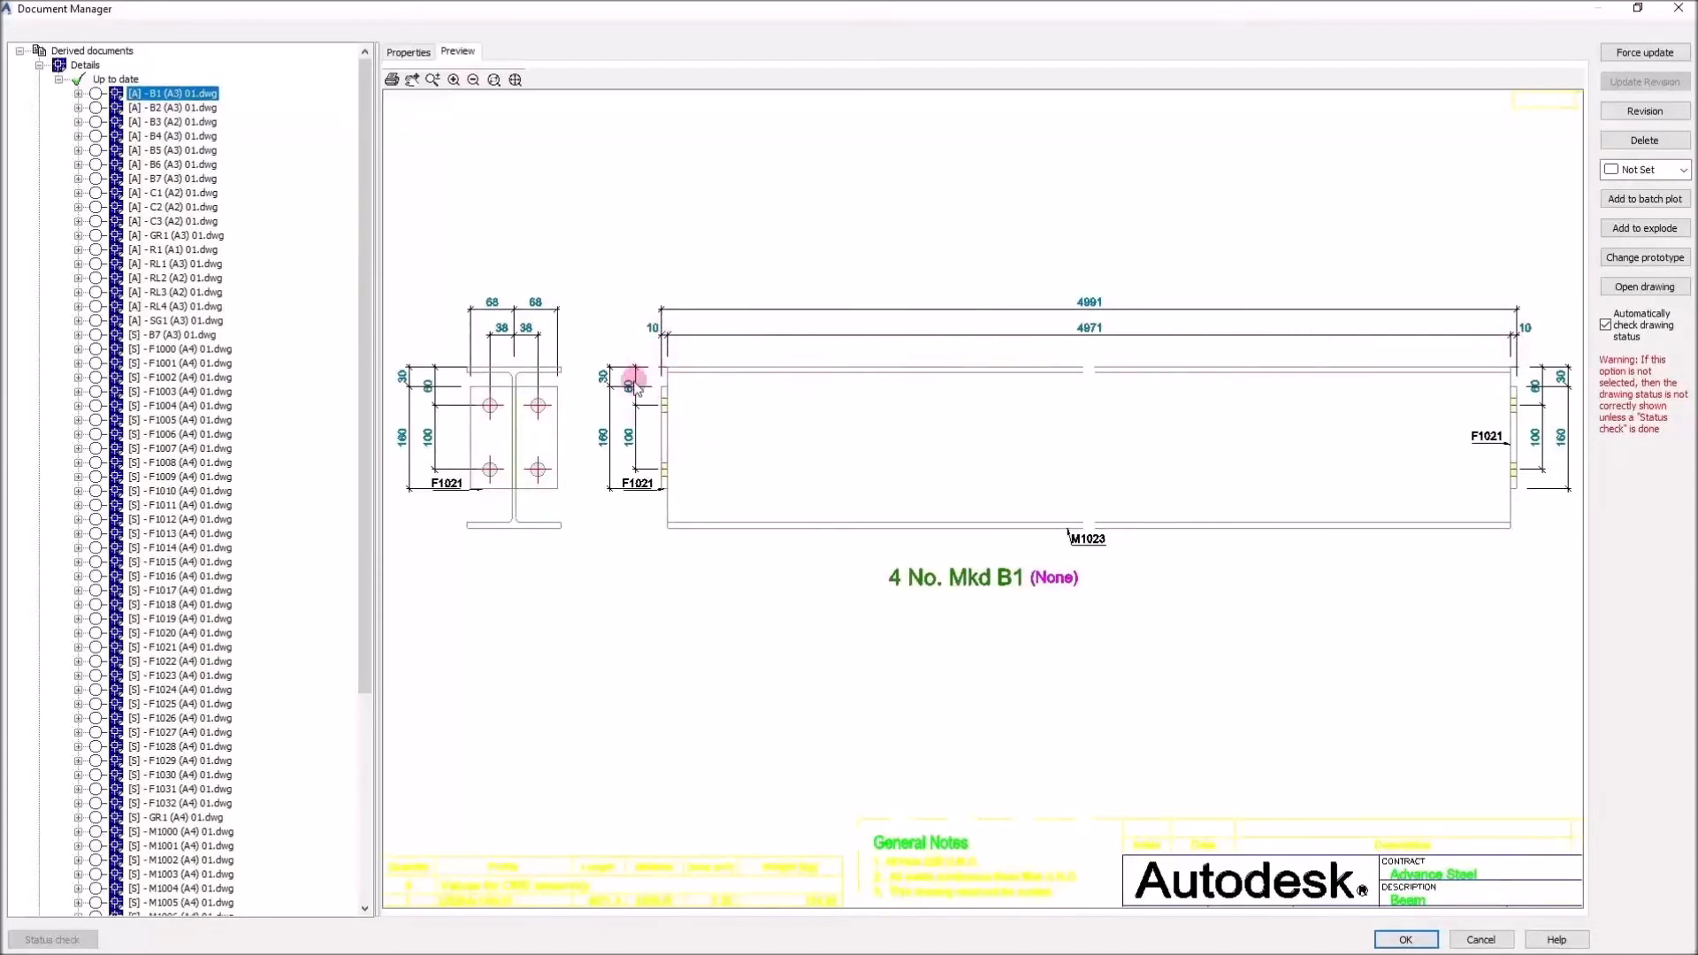
scroll(634, 382, "up", 2)
middle_click_drag(634, 382, 1235, 478)
scroll(942, 440, "up", 1)
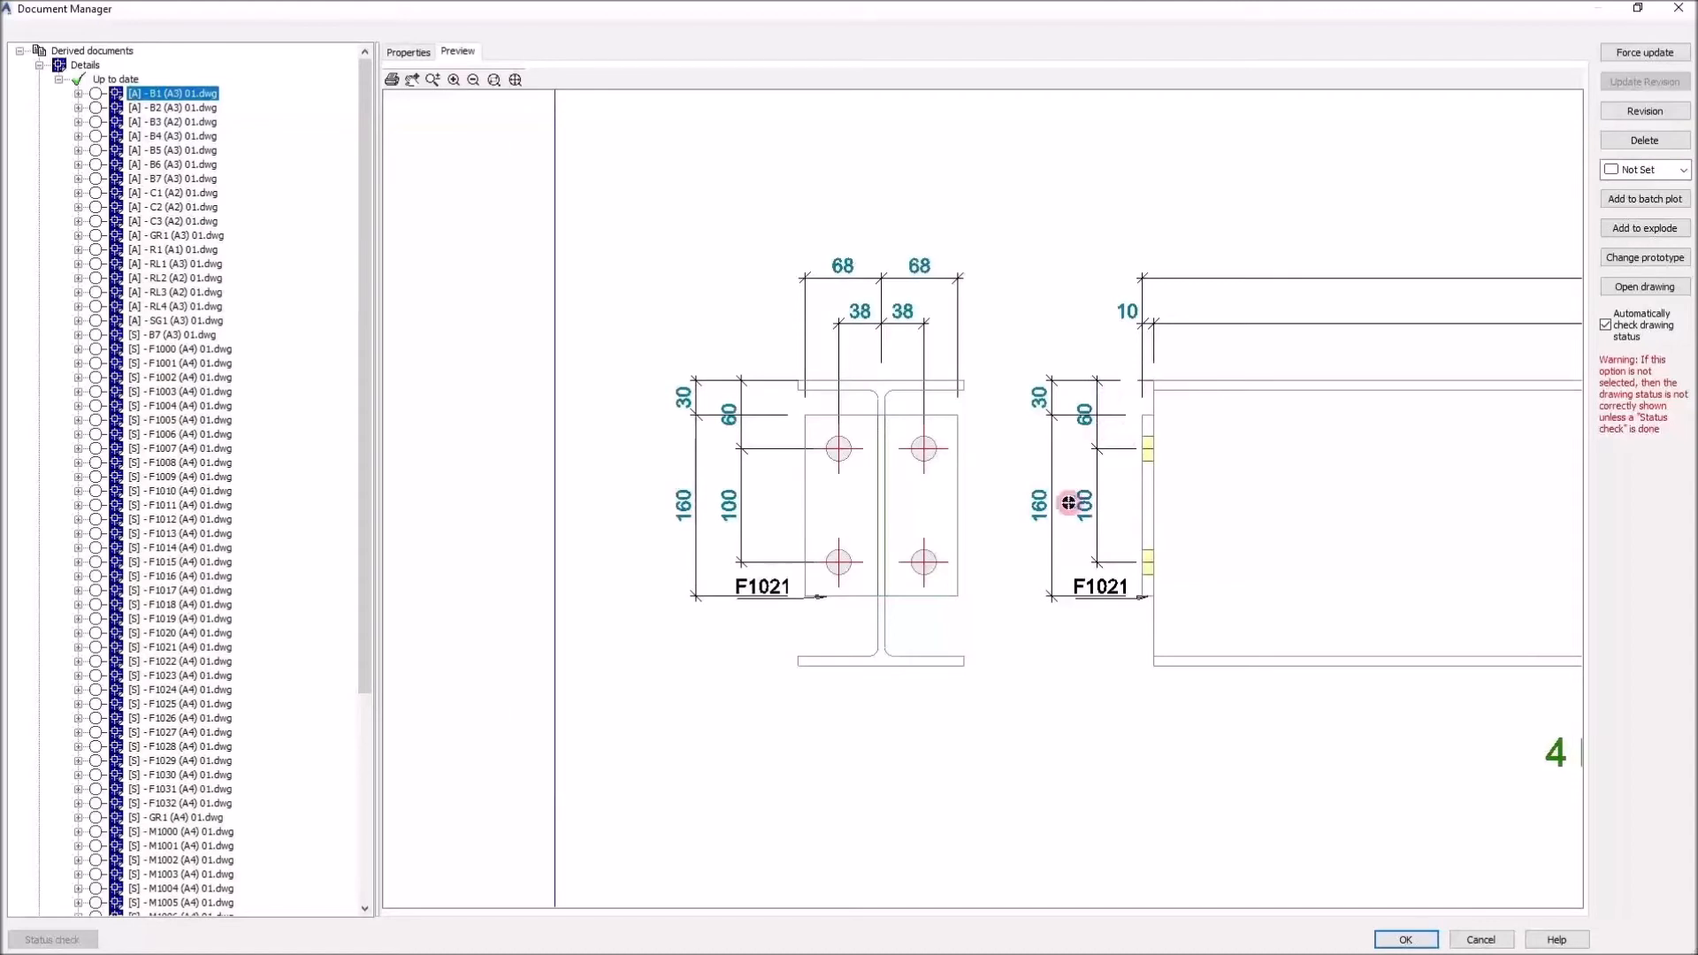
scroll(902, 484, "down", 3)
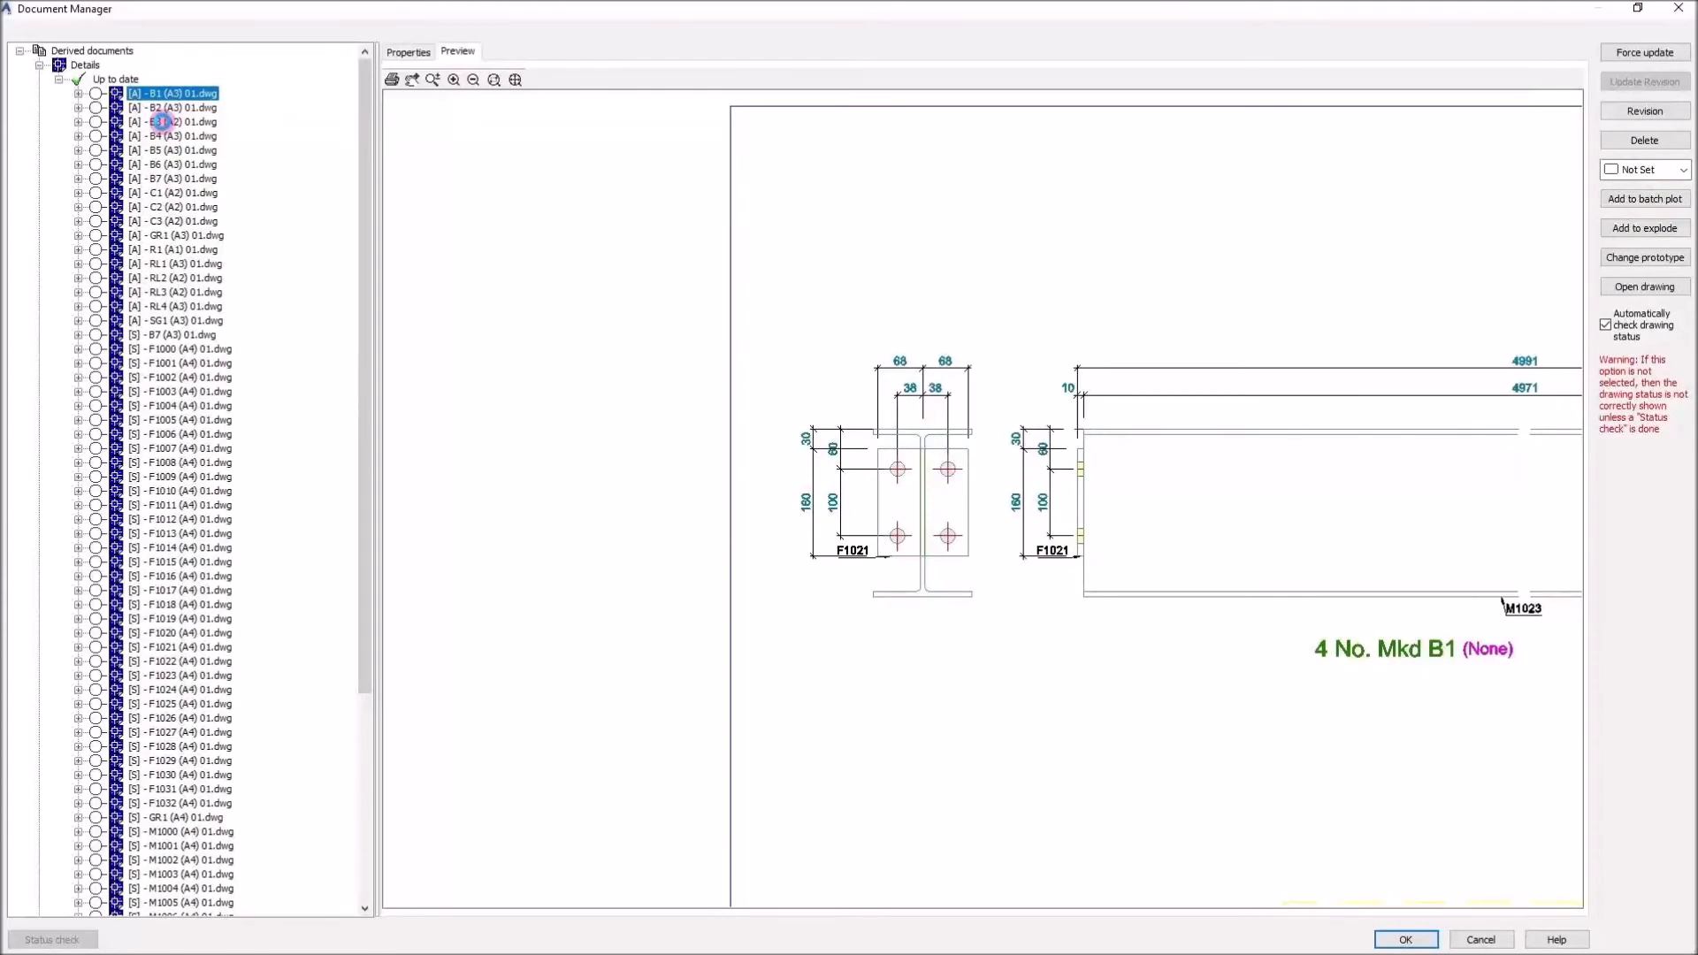
Preview the assembly drawing B3 and inspect its hole and plate dimensions along the beam
left_click(162, 121)
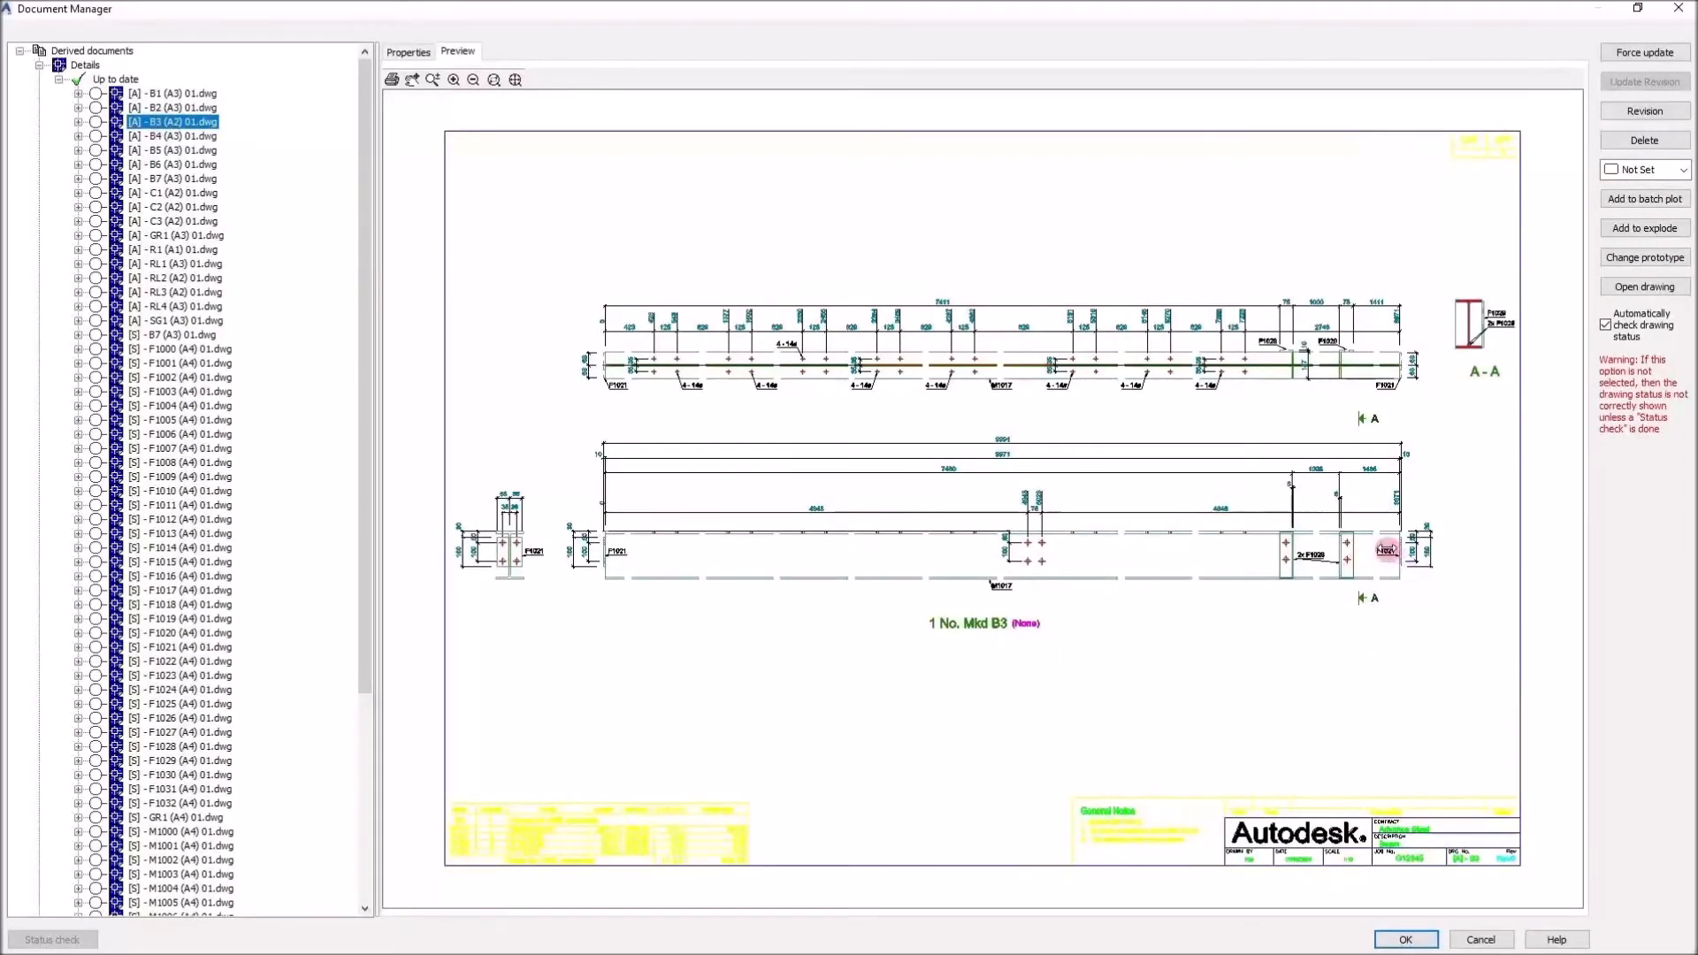
scroll(1391, 552, "up", 1)
scroll(1406, 554, "down", 1)
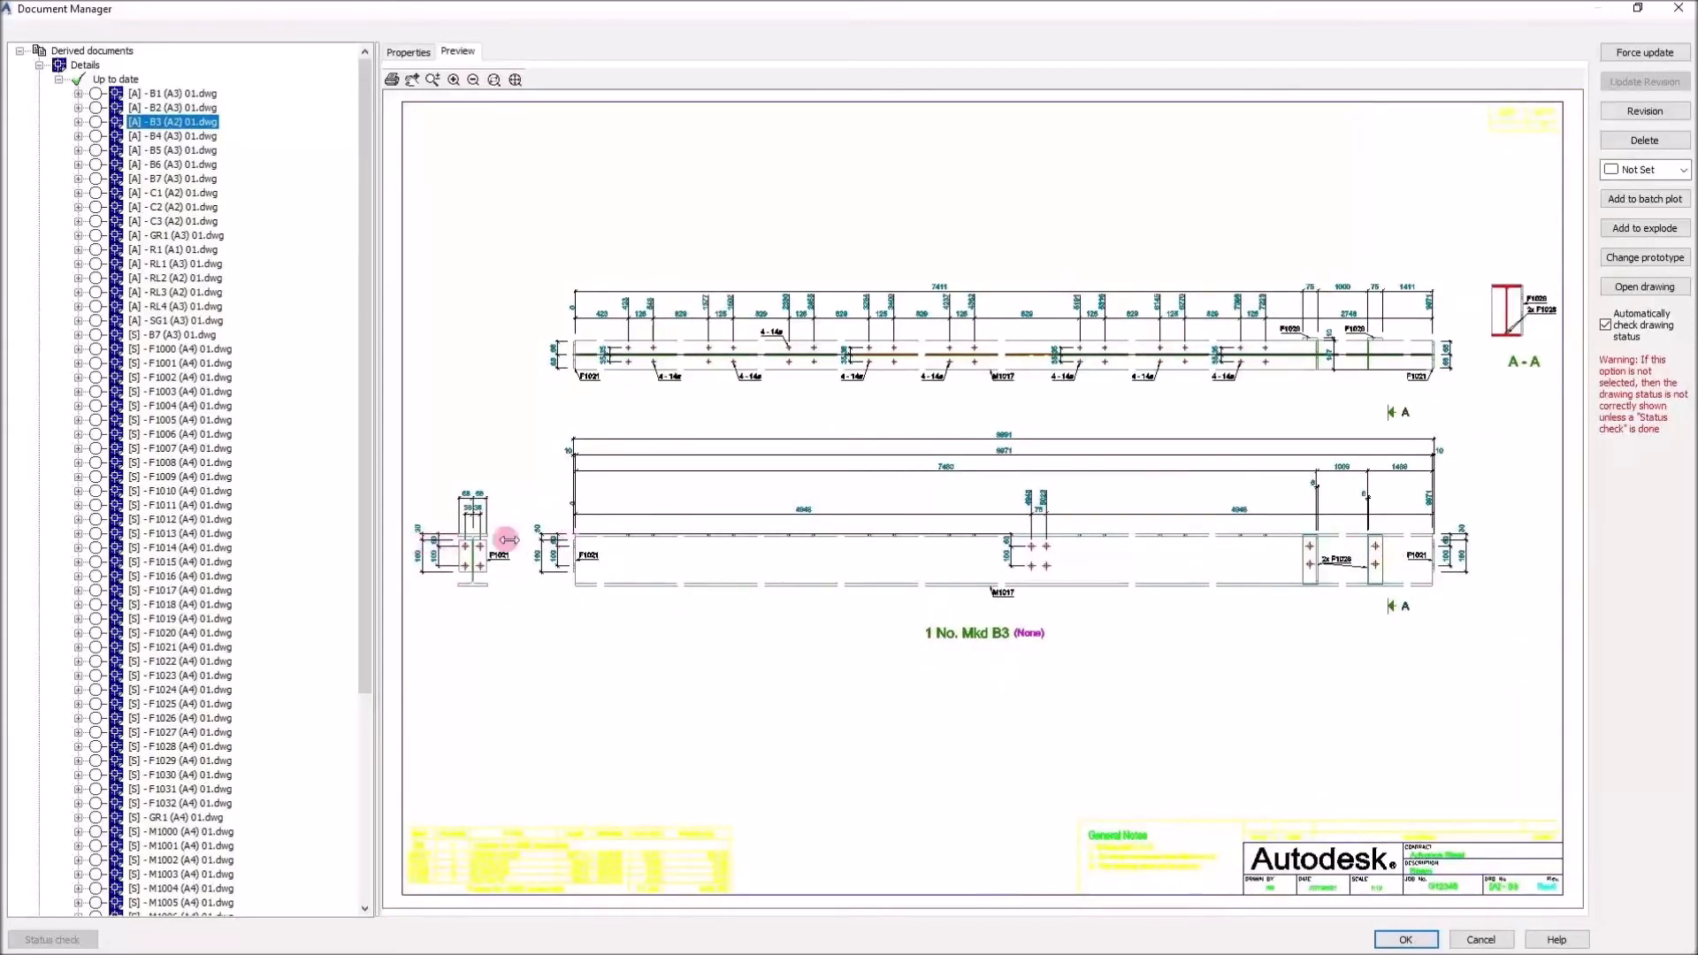
scroll(1309, 523, "up", 3)
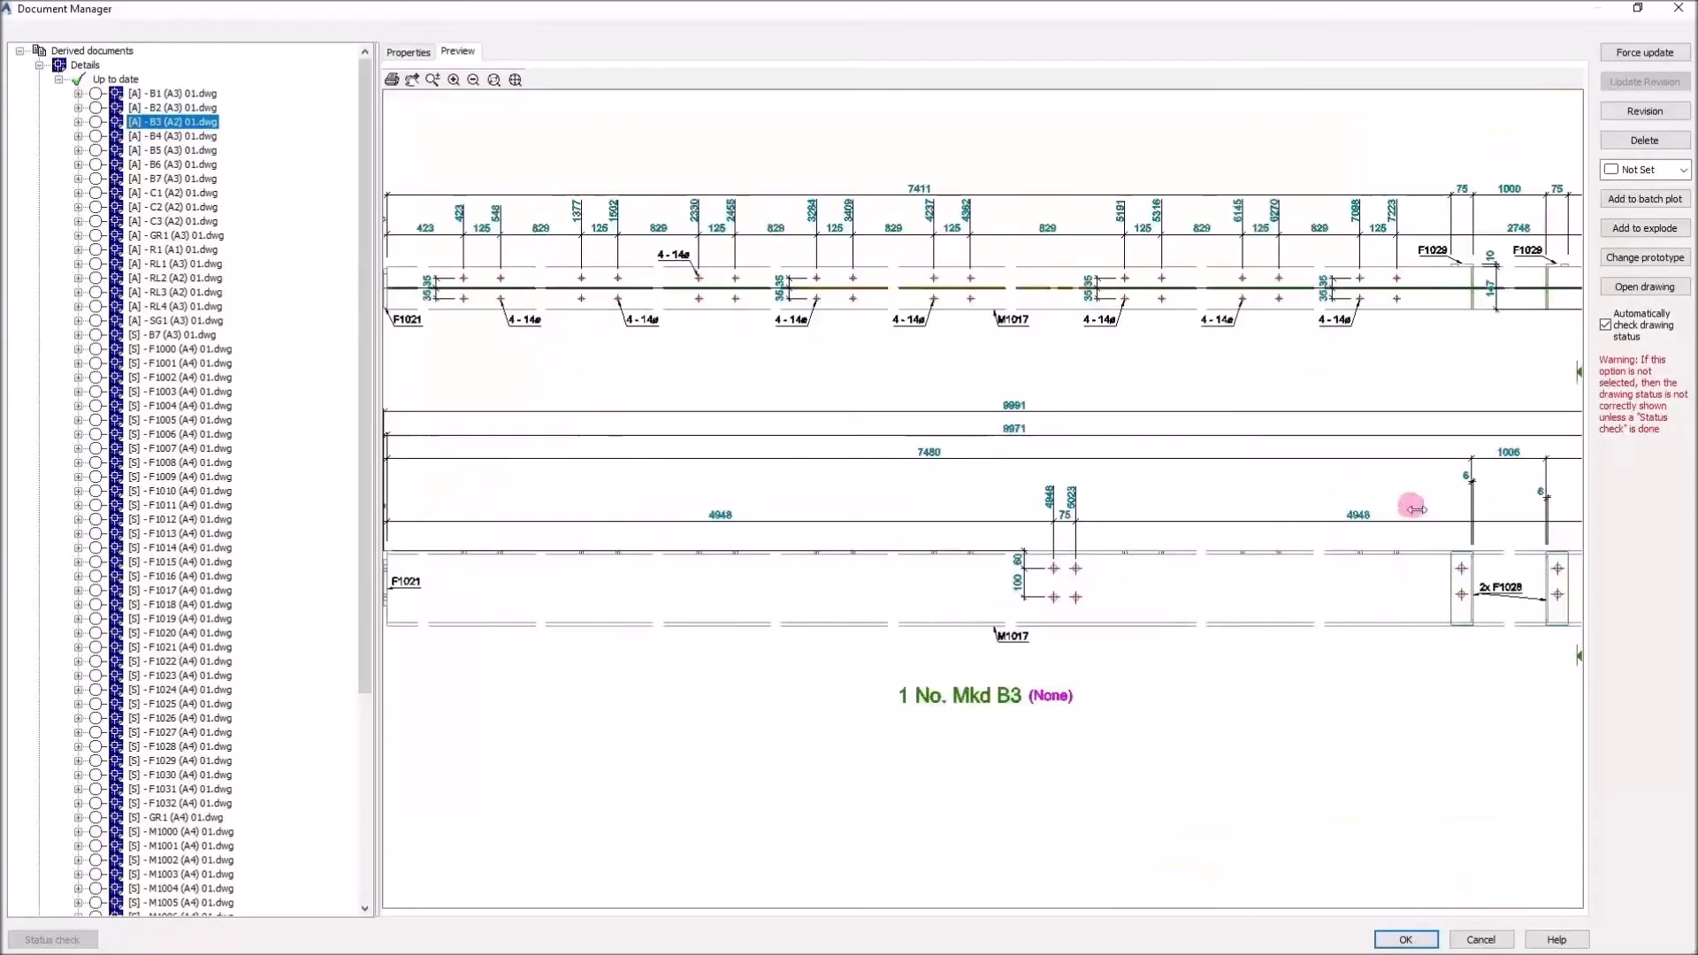
scroll(1301, 529, "up", 5)
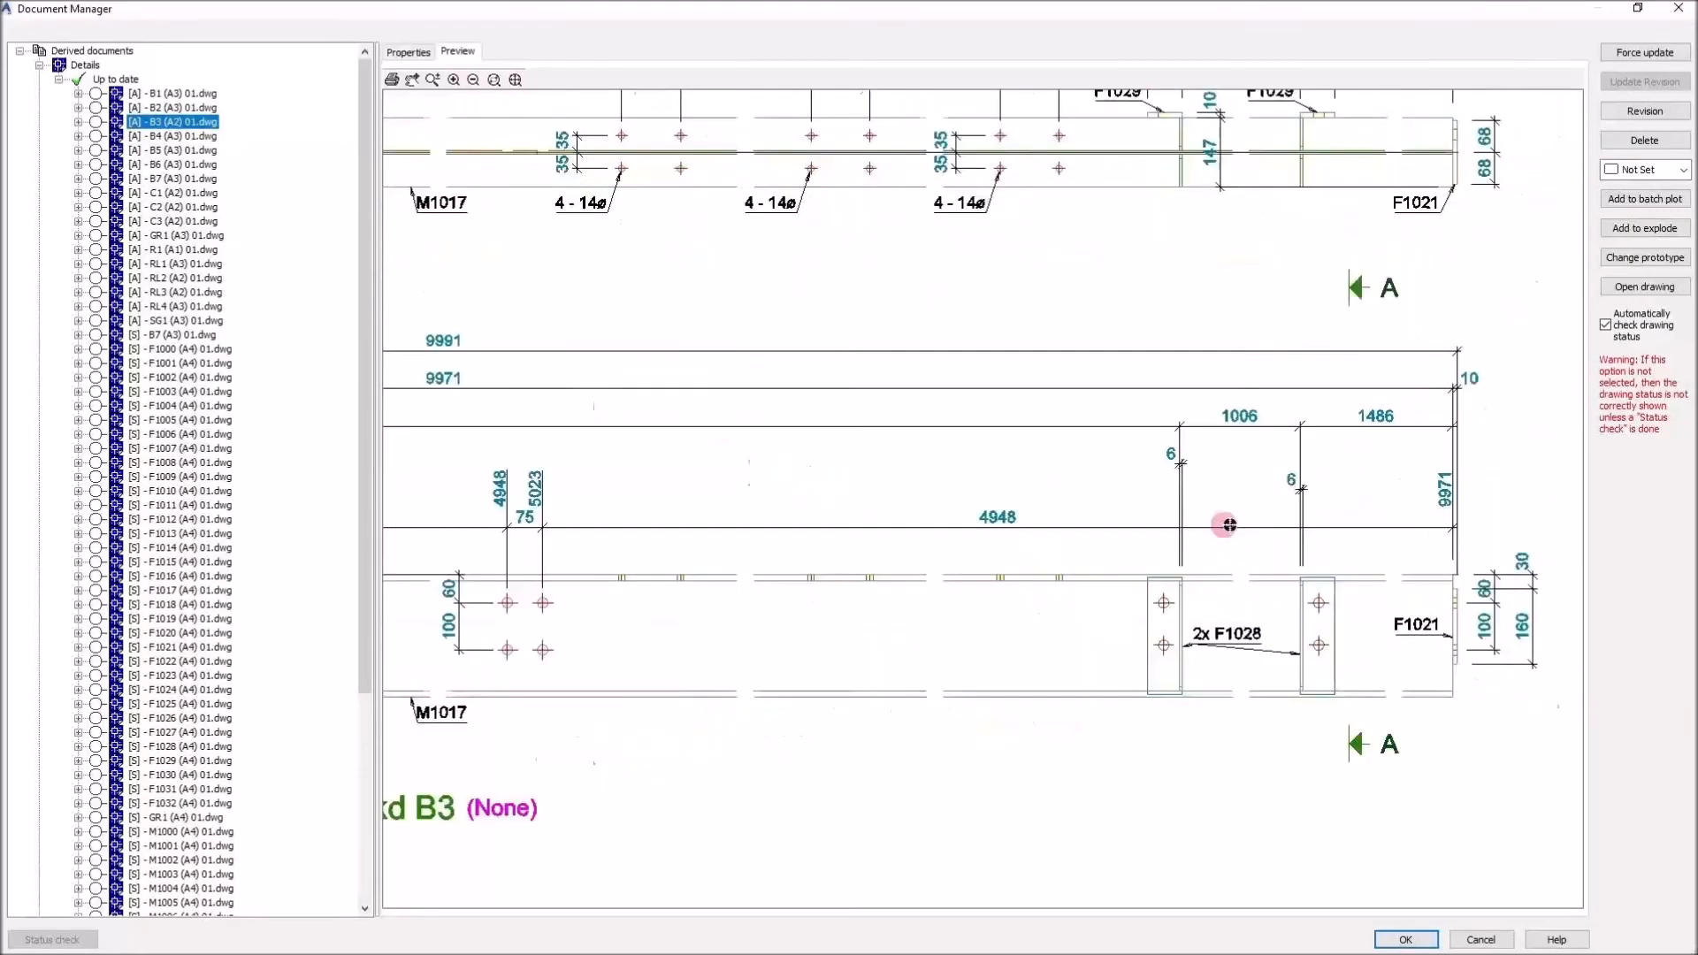
scroll(1430, 544, "up", 3)
middle_click_drag(1438, 526, 1313, 501)
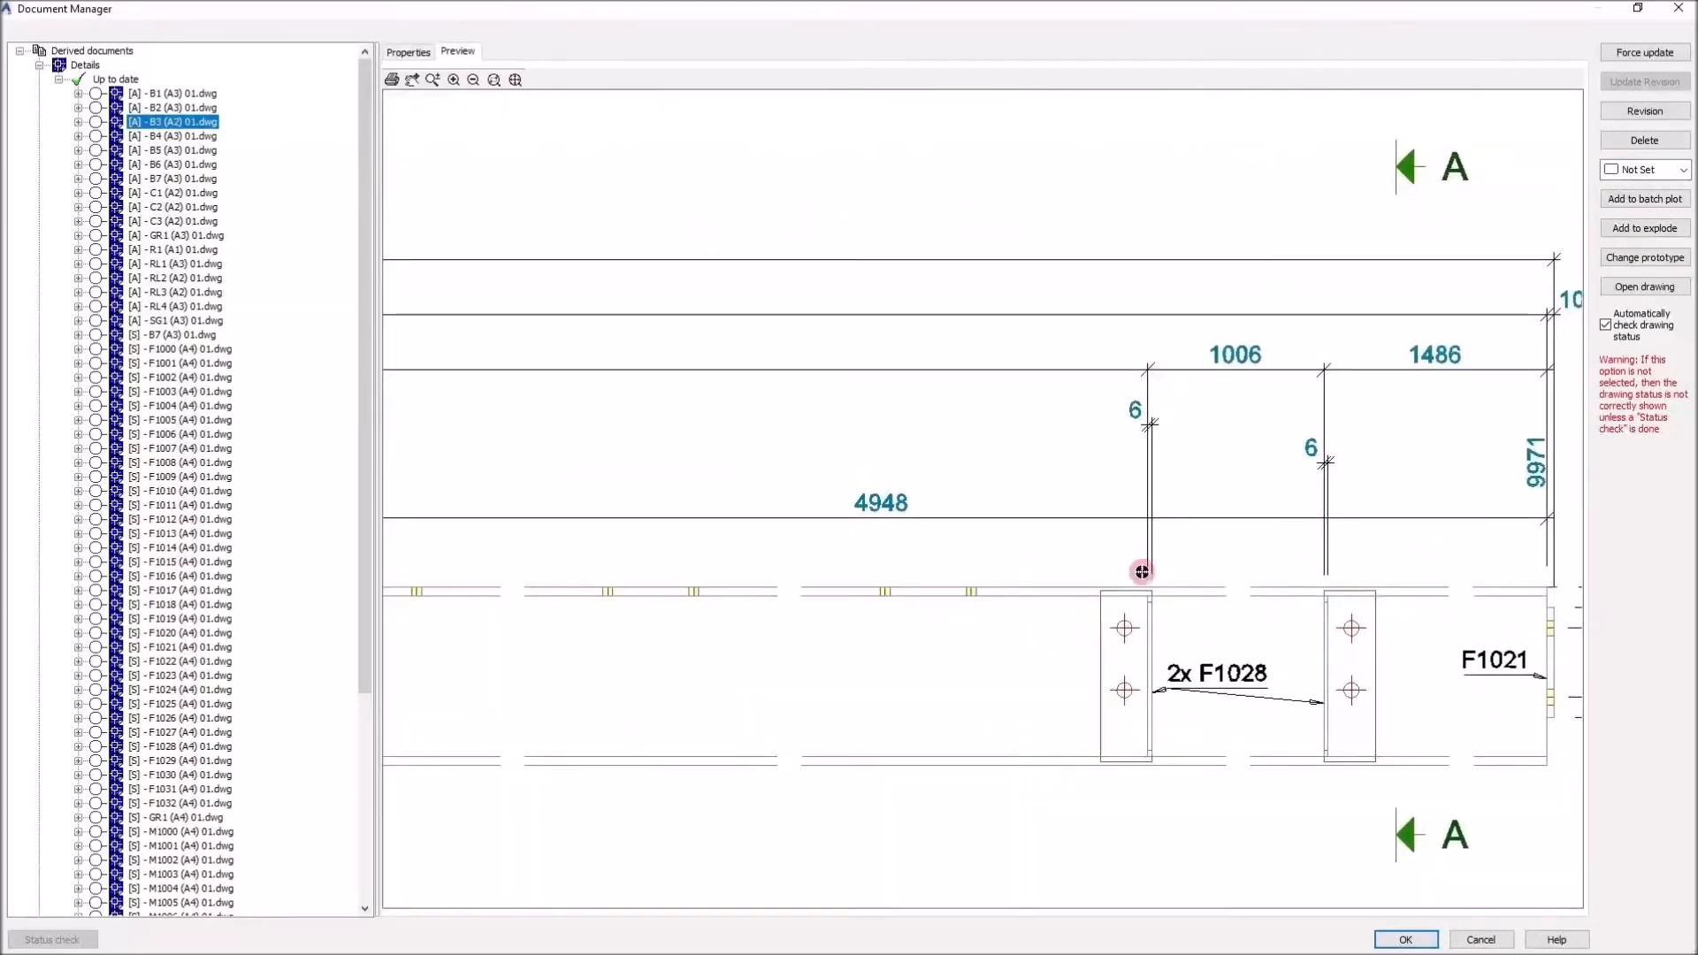
scroll(1318, 474, "down", 4)
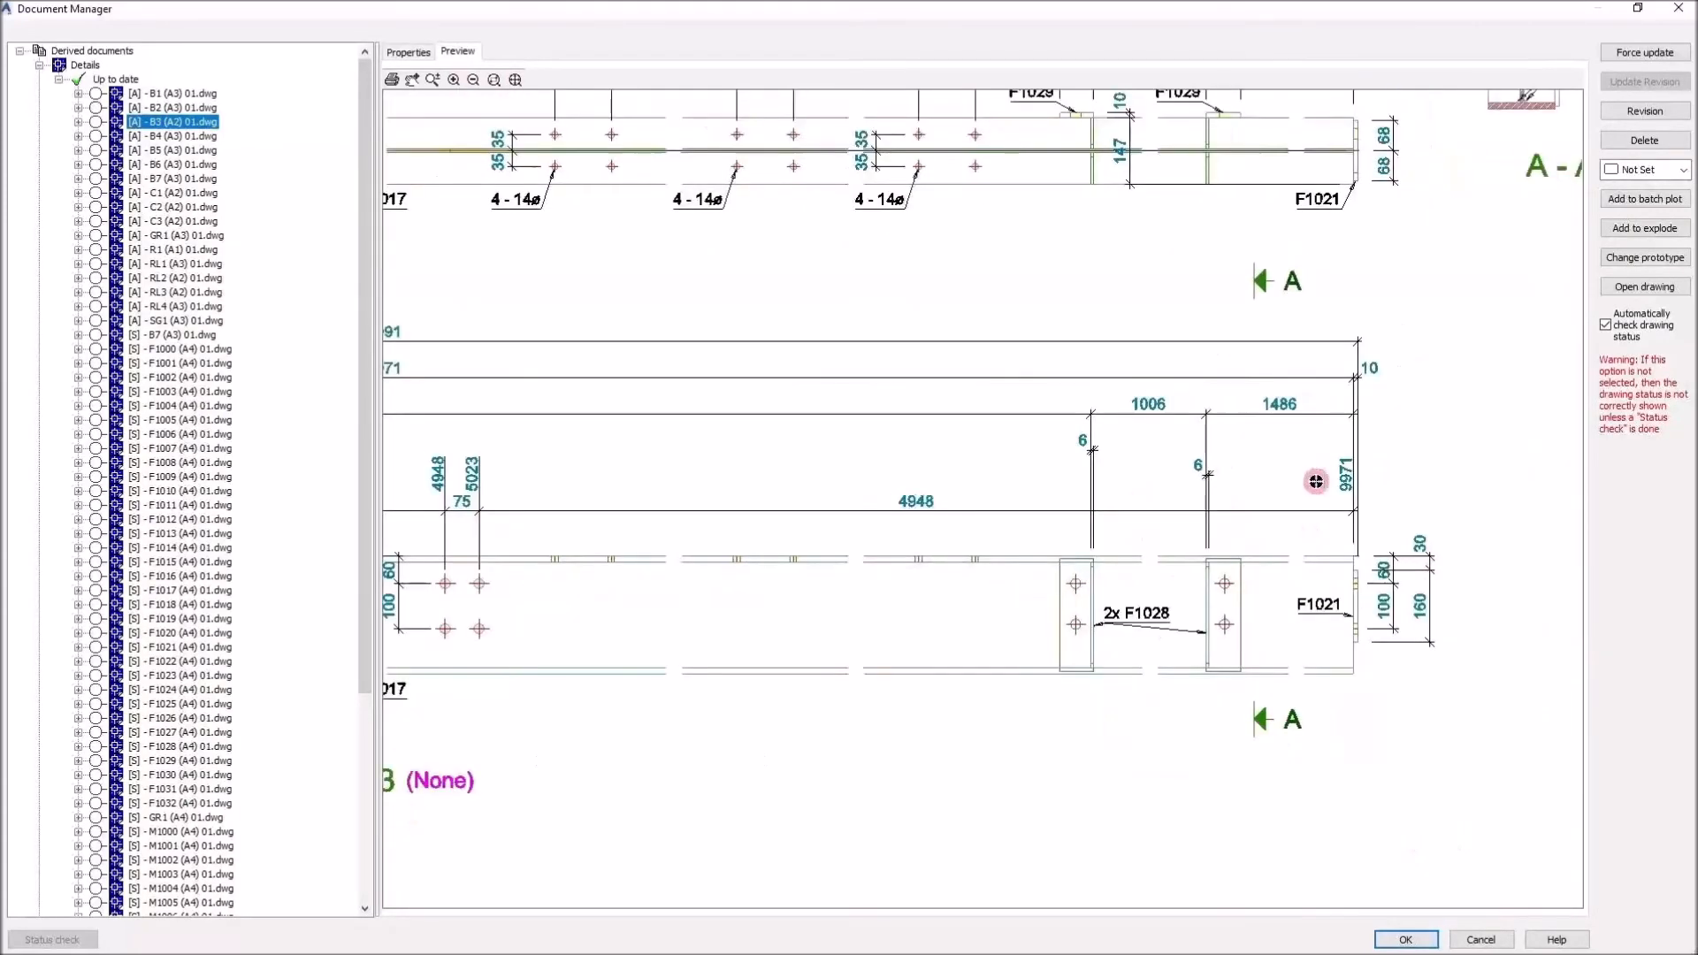
middle_click_drag(1139, 455, 1319, 508)
middle_click_drag(852, 554, 1185, 489)
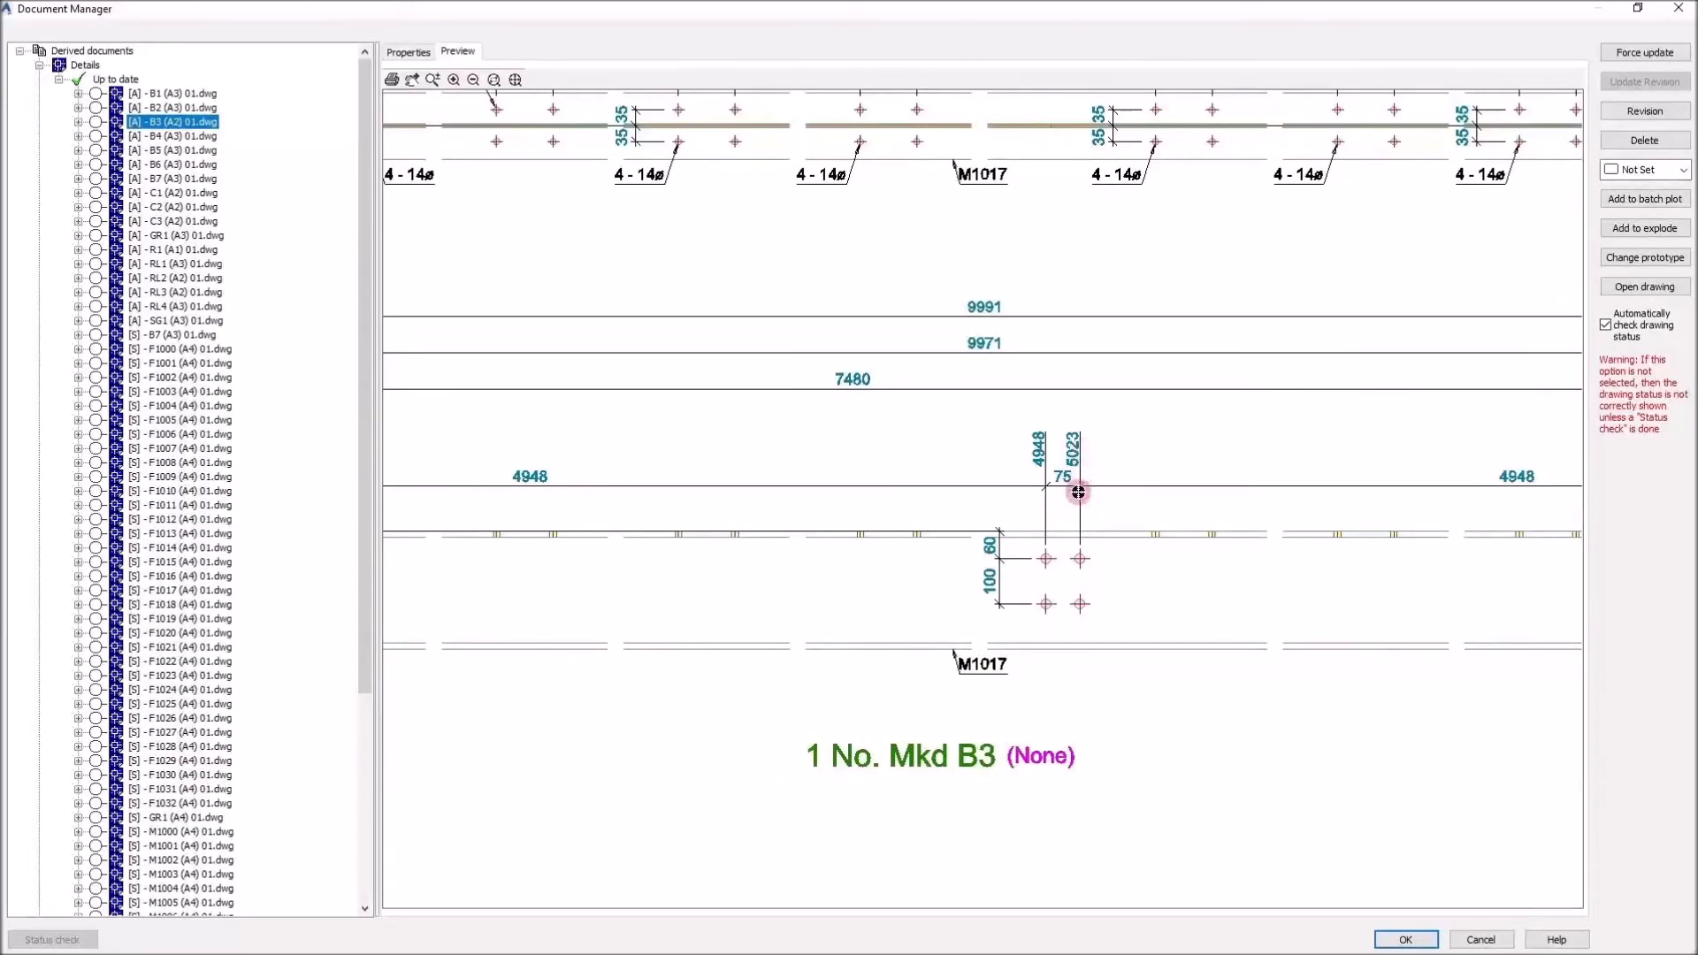
middle_click_drag(982, 413, 1123, 716)
mouse_move(778, 553)
middle_mouse_down()
mouse_move(1149, 554)
mouse_move(1142, 510)
middle_mouse_up()
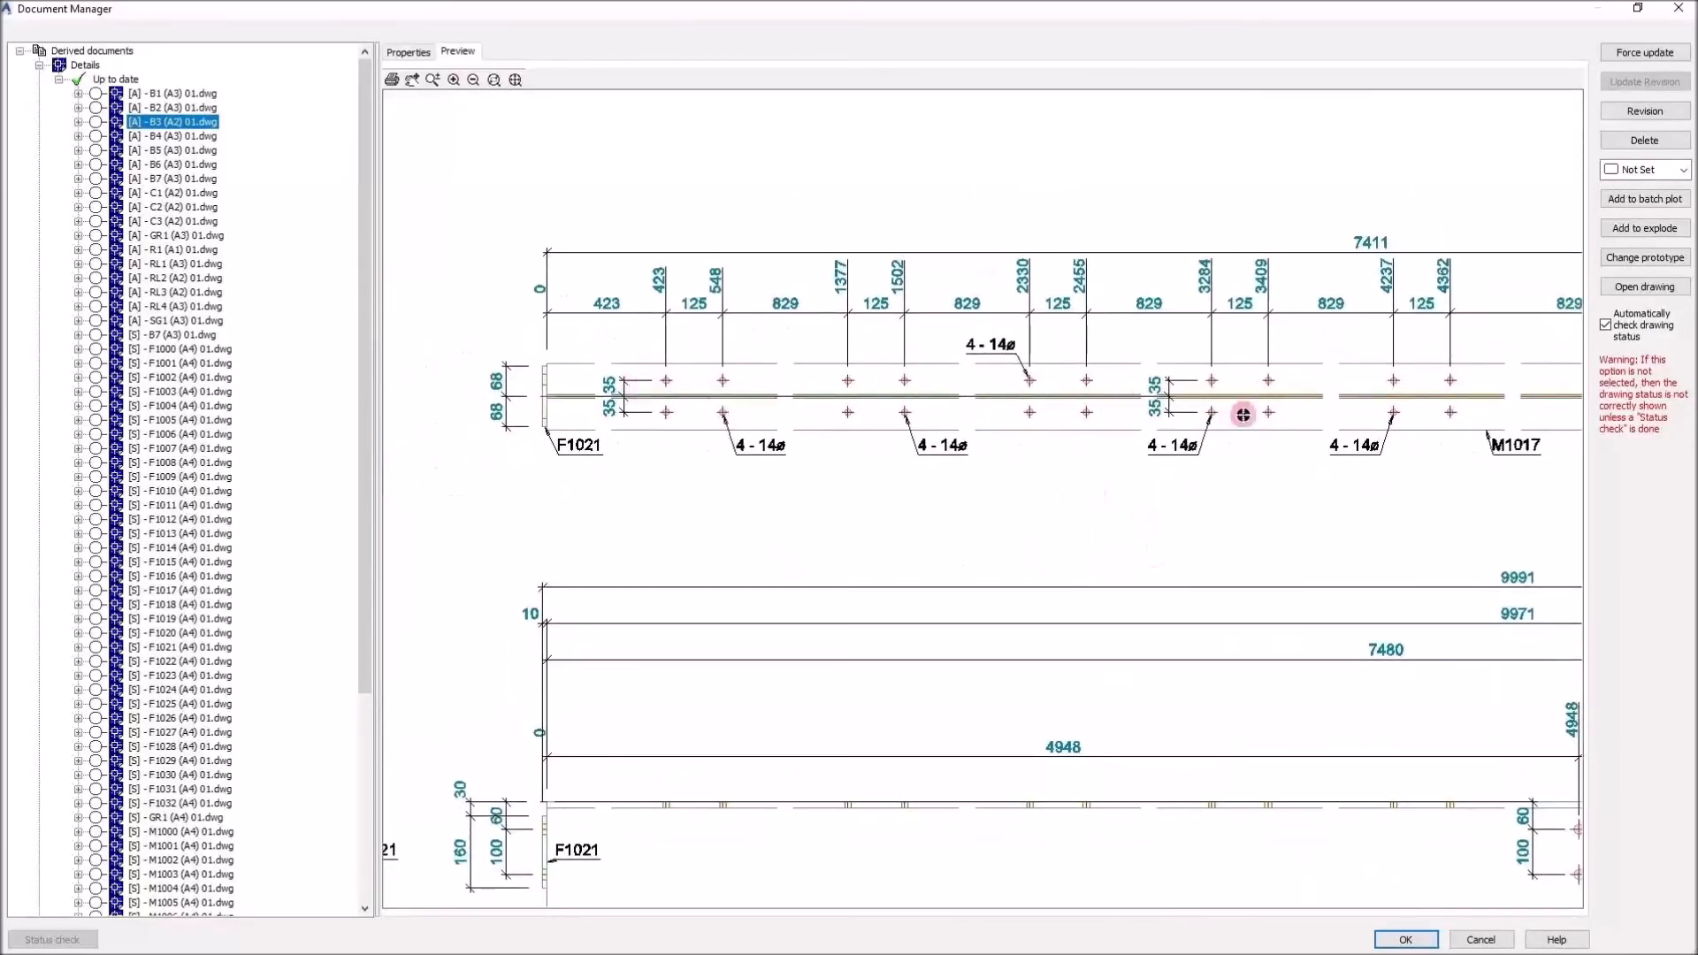
middle_click_drag(1236, 417, 1099, 421)
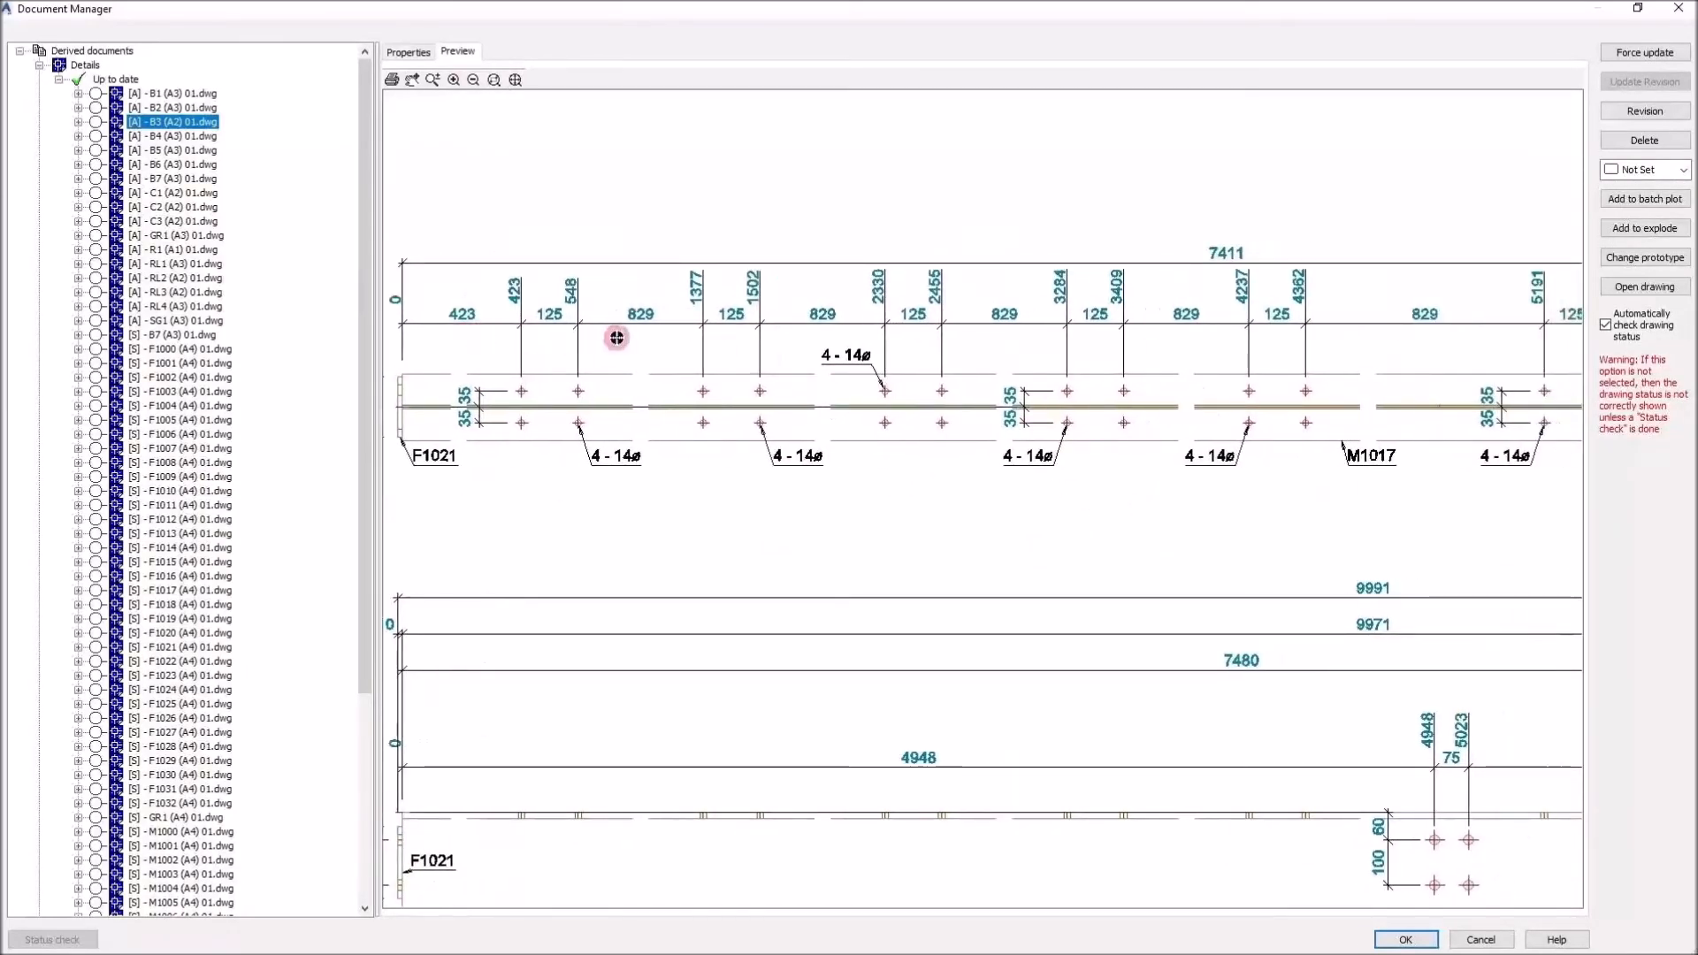
middle_click_drag(1242, 379, 766, 384)
middle_click_drag(1090, 394, 558, 387)
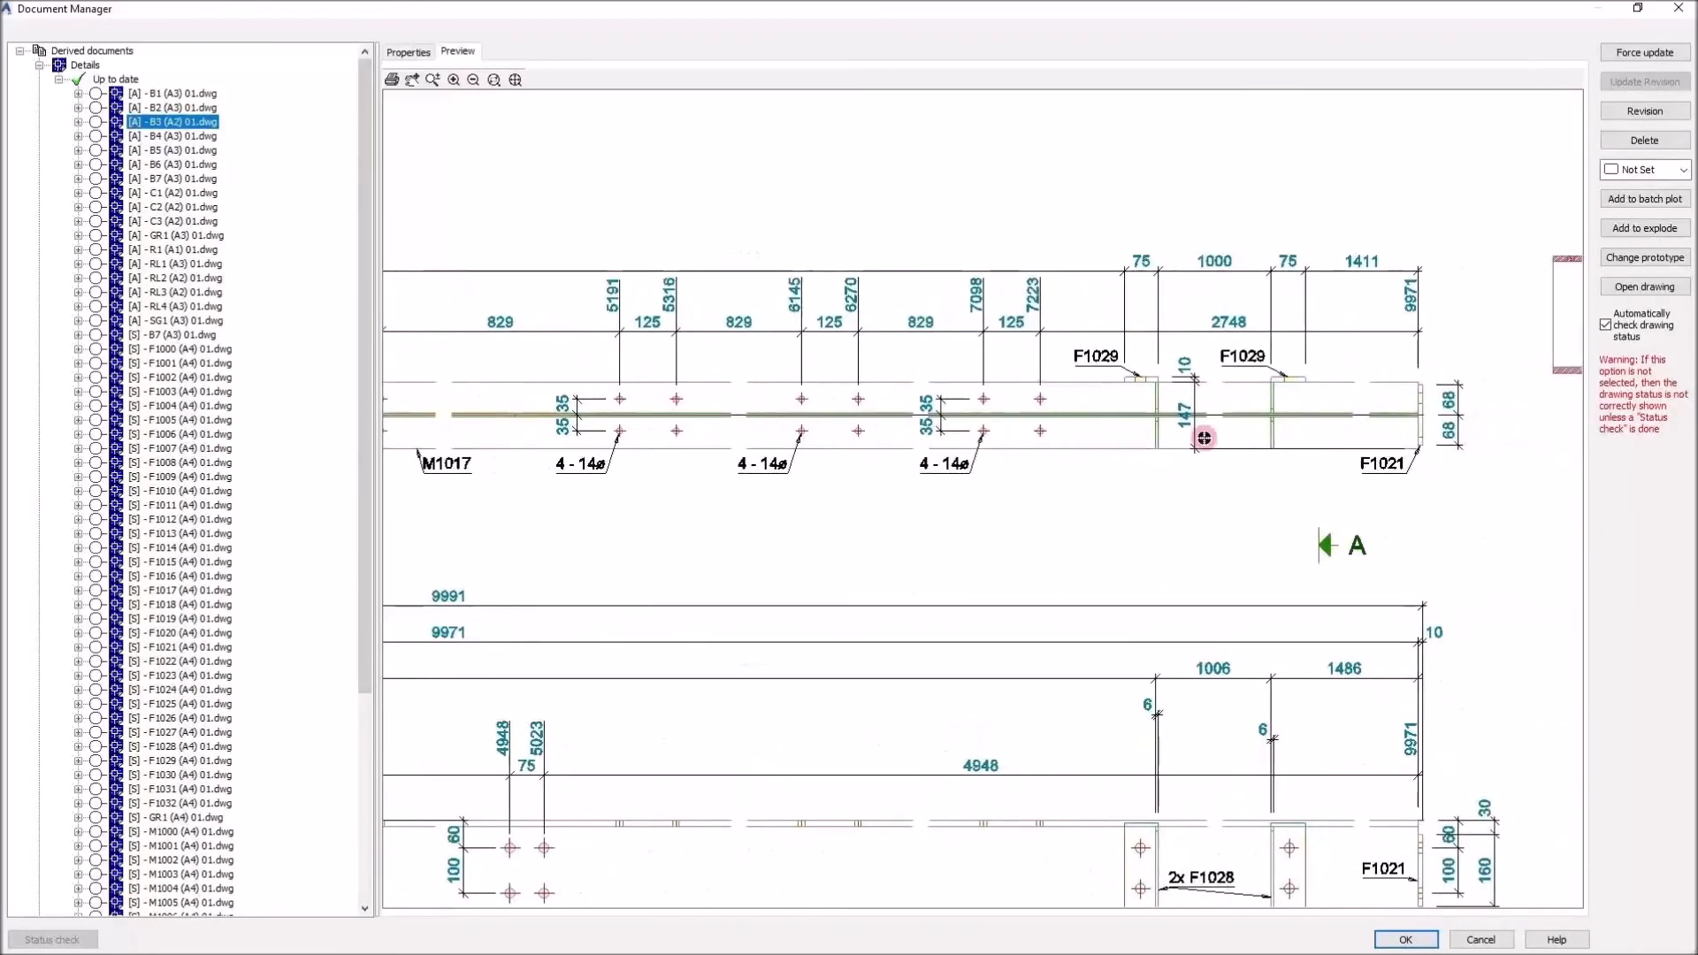
middle_click_drag(1096, 436, 1043, 428)
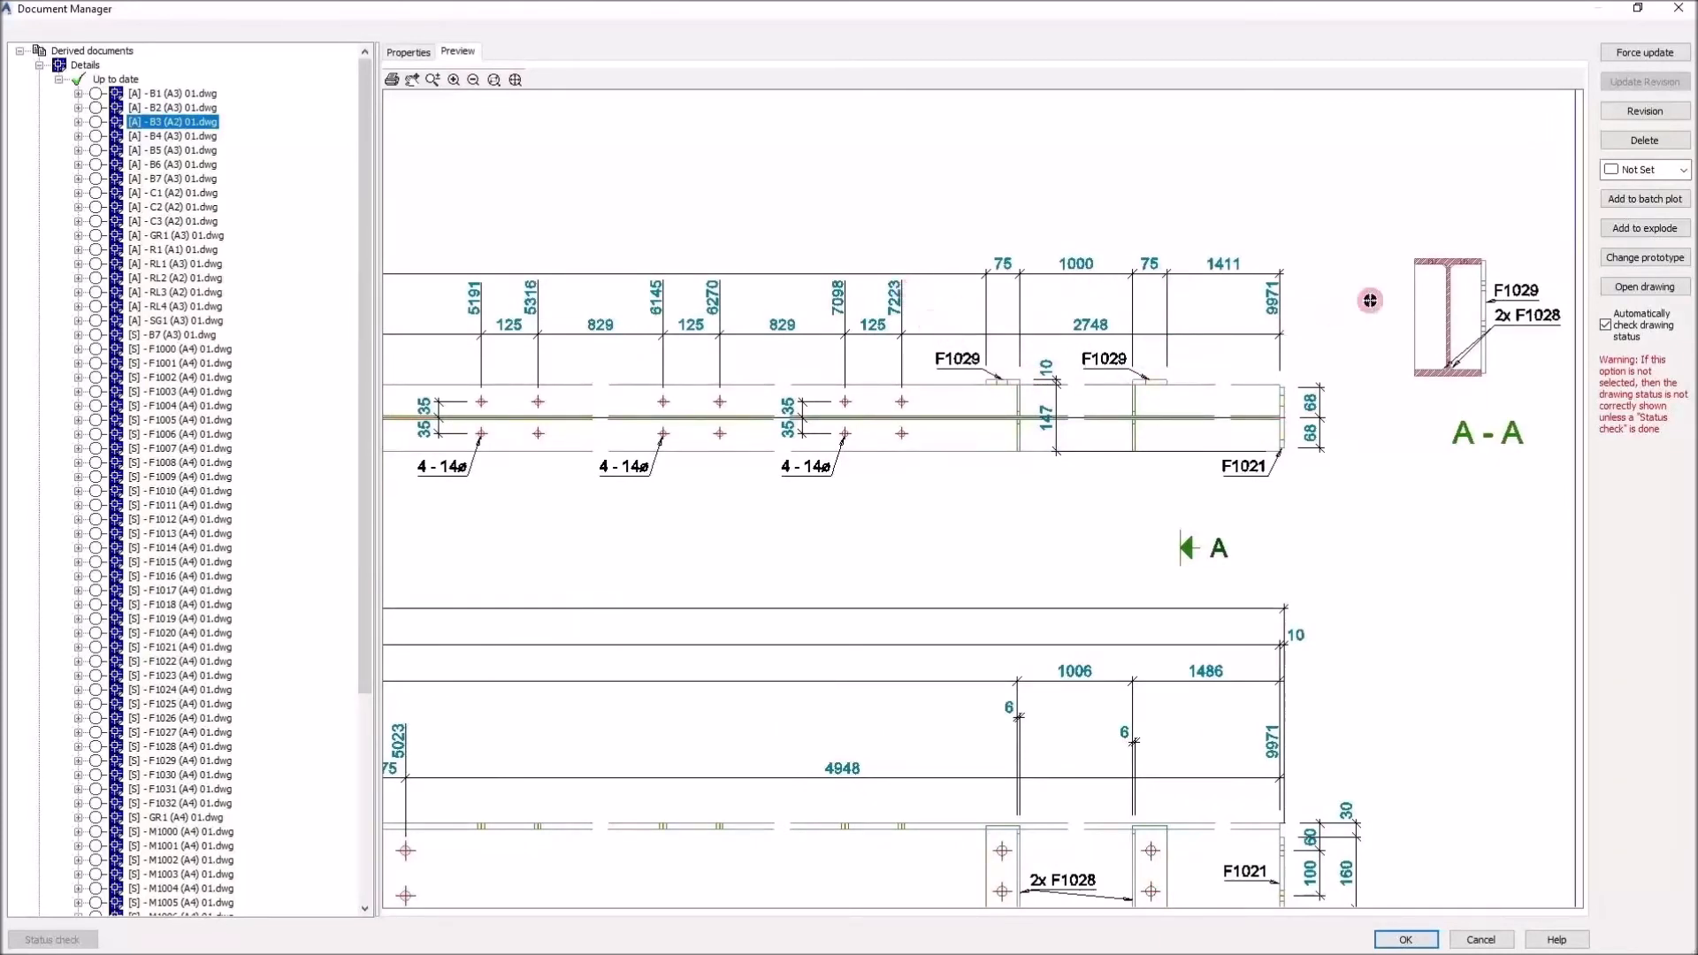
Inspect section A-A and the assembly bill of materials on the B3 drawing
scroll(1372, 299, "down", 5)
middle_click_drag(955, 364, 1335, 296)
scroll(857, 581, "up", 5)
scroll(795, 613, "up", 5)
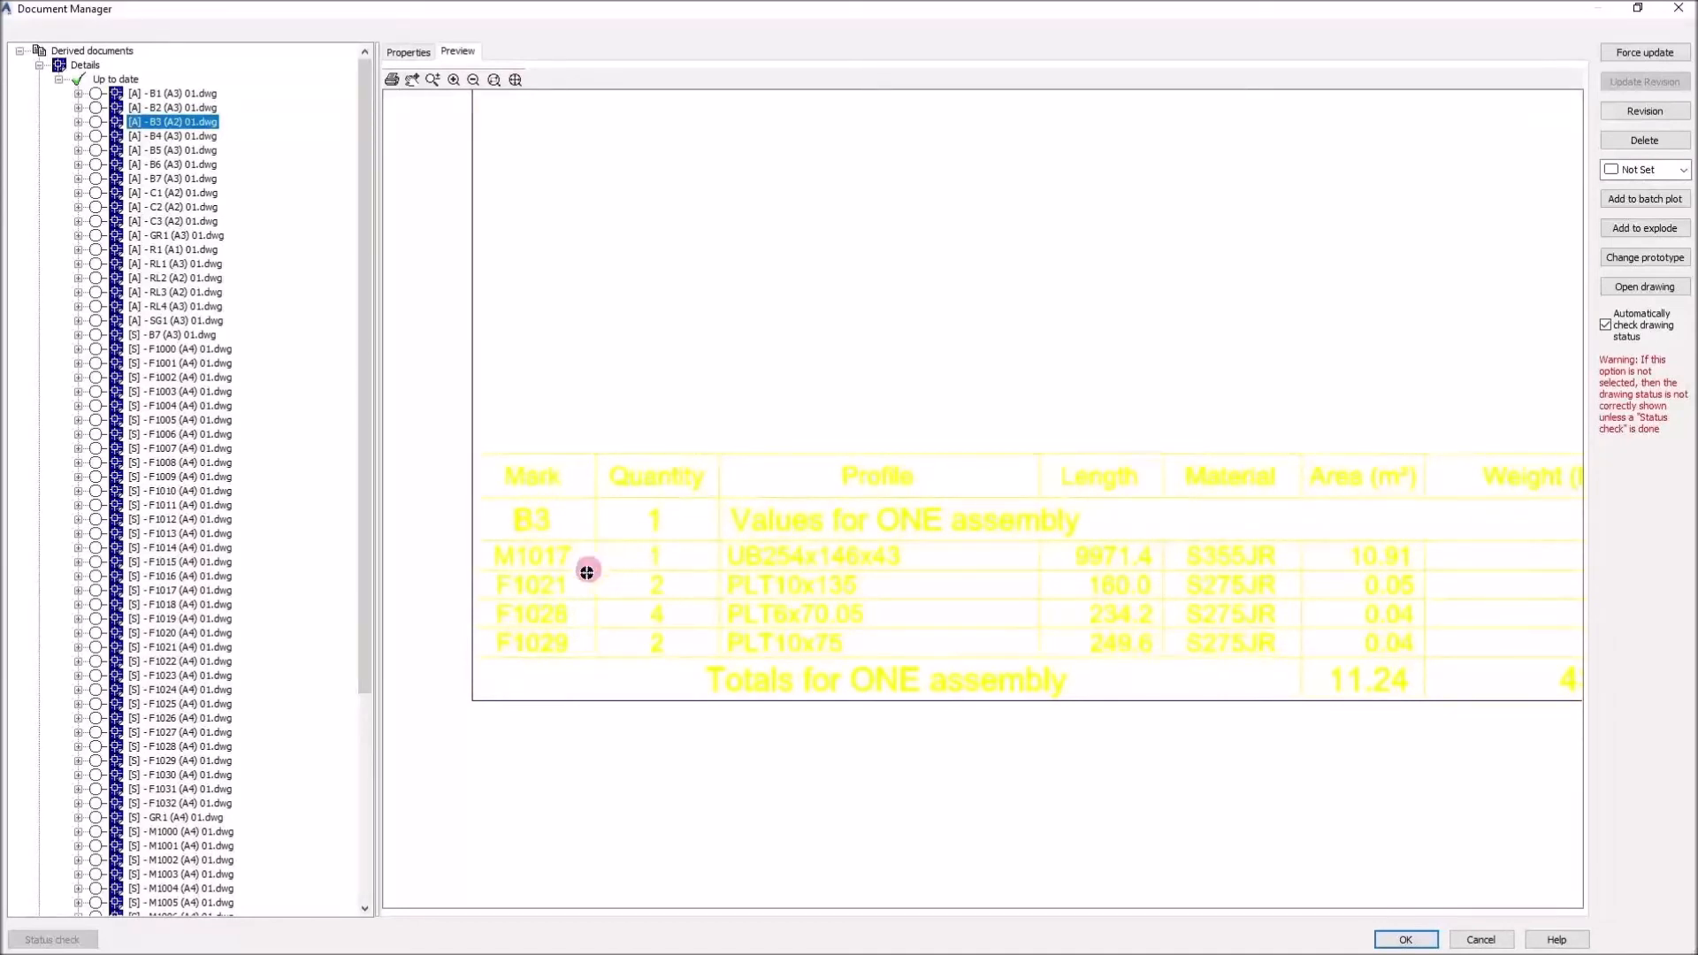
scroll(694, 599, "down", 5)
scroll(799, 572, "down", 1)
middle_click_drag(1292, 274, 908, 404)
scroll(702, 353, "up", 2)
middle_click_drag(701, 353, 848, 447)
Close the Document Manager and generate the UK Material List structured list for the model
left_click(1406, 939)
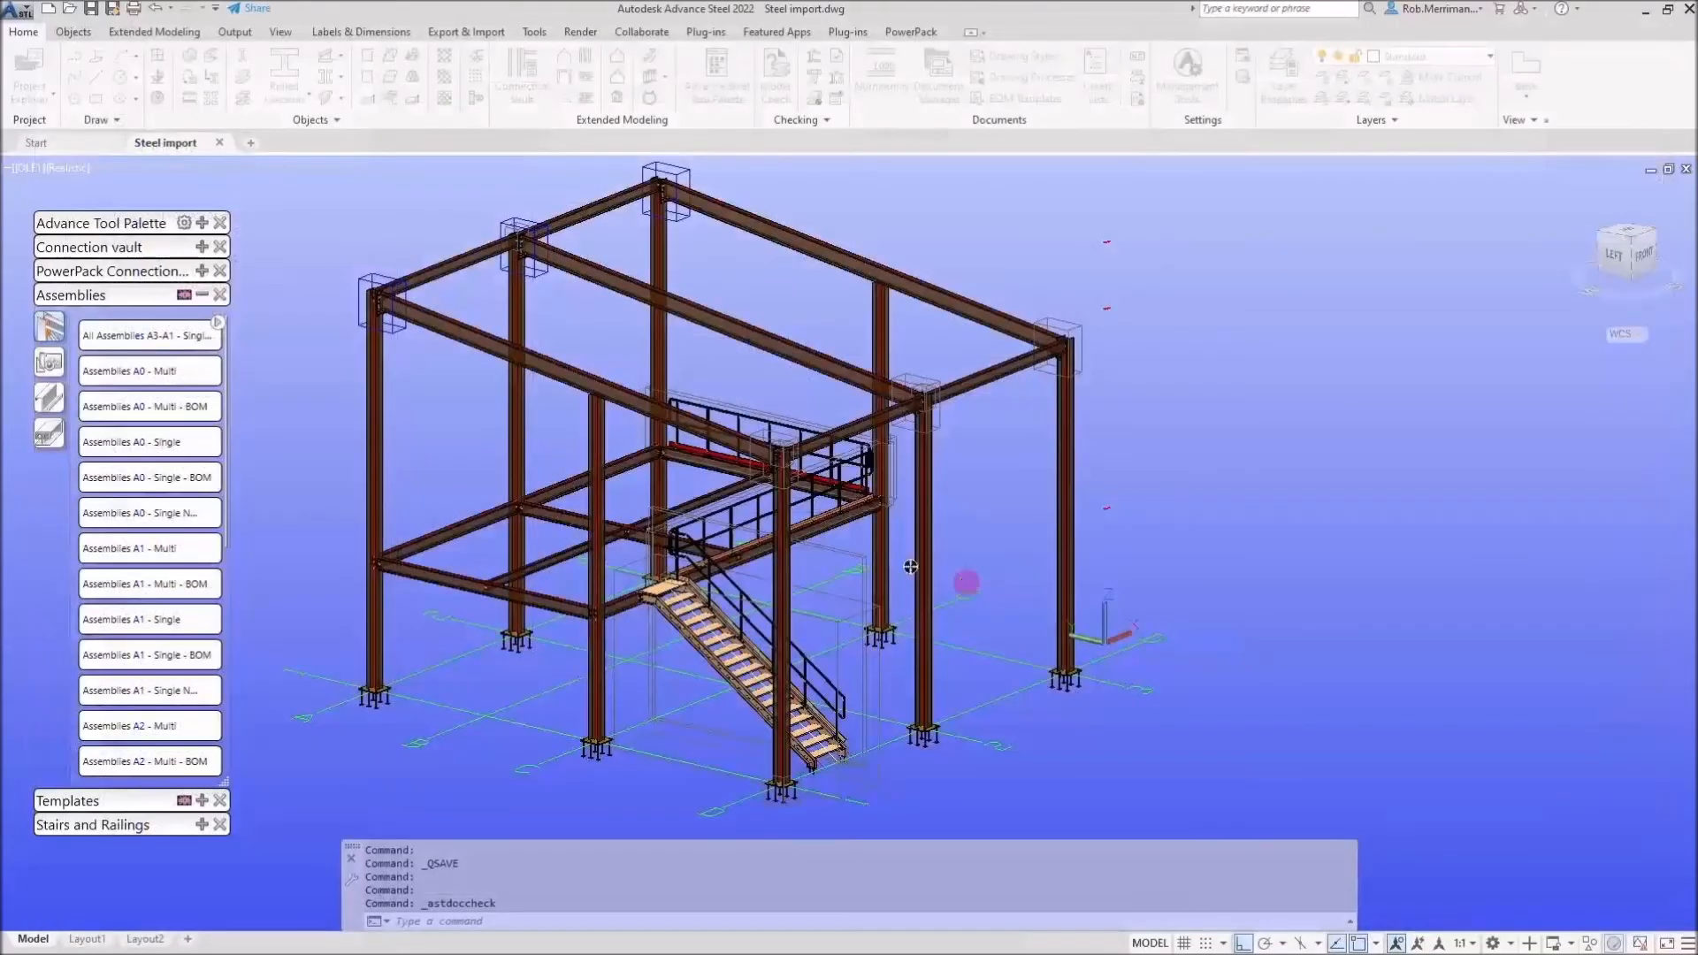
left_click(202, 294)
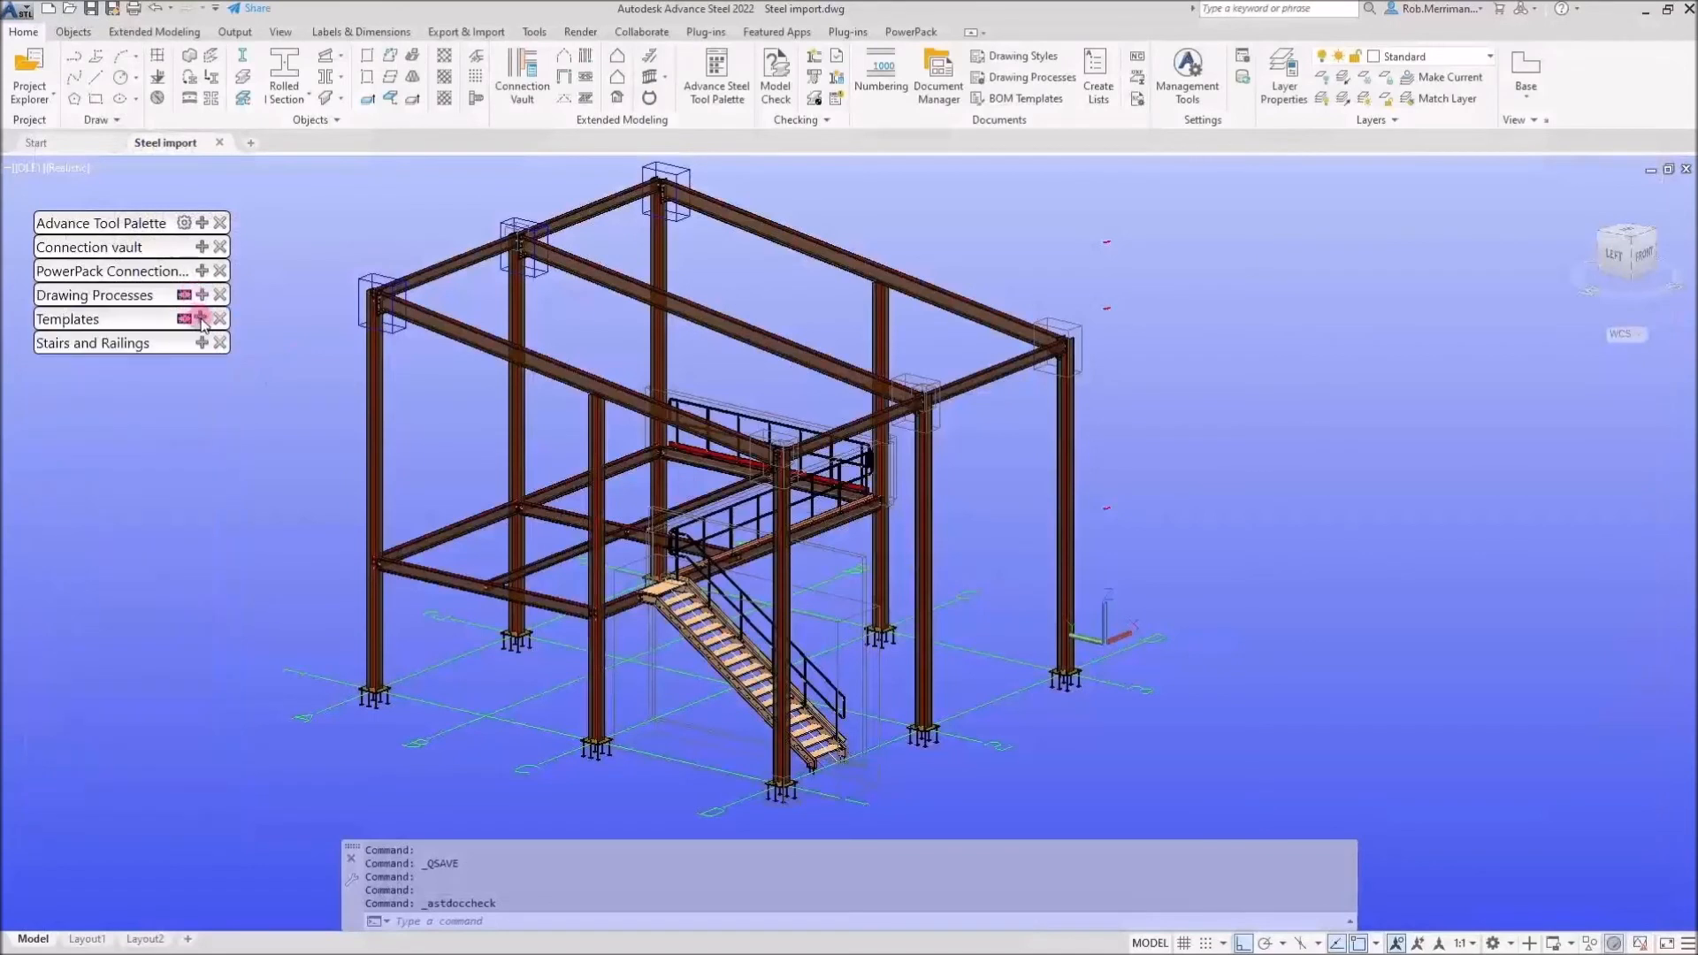
left_click(202, 318)
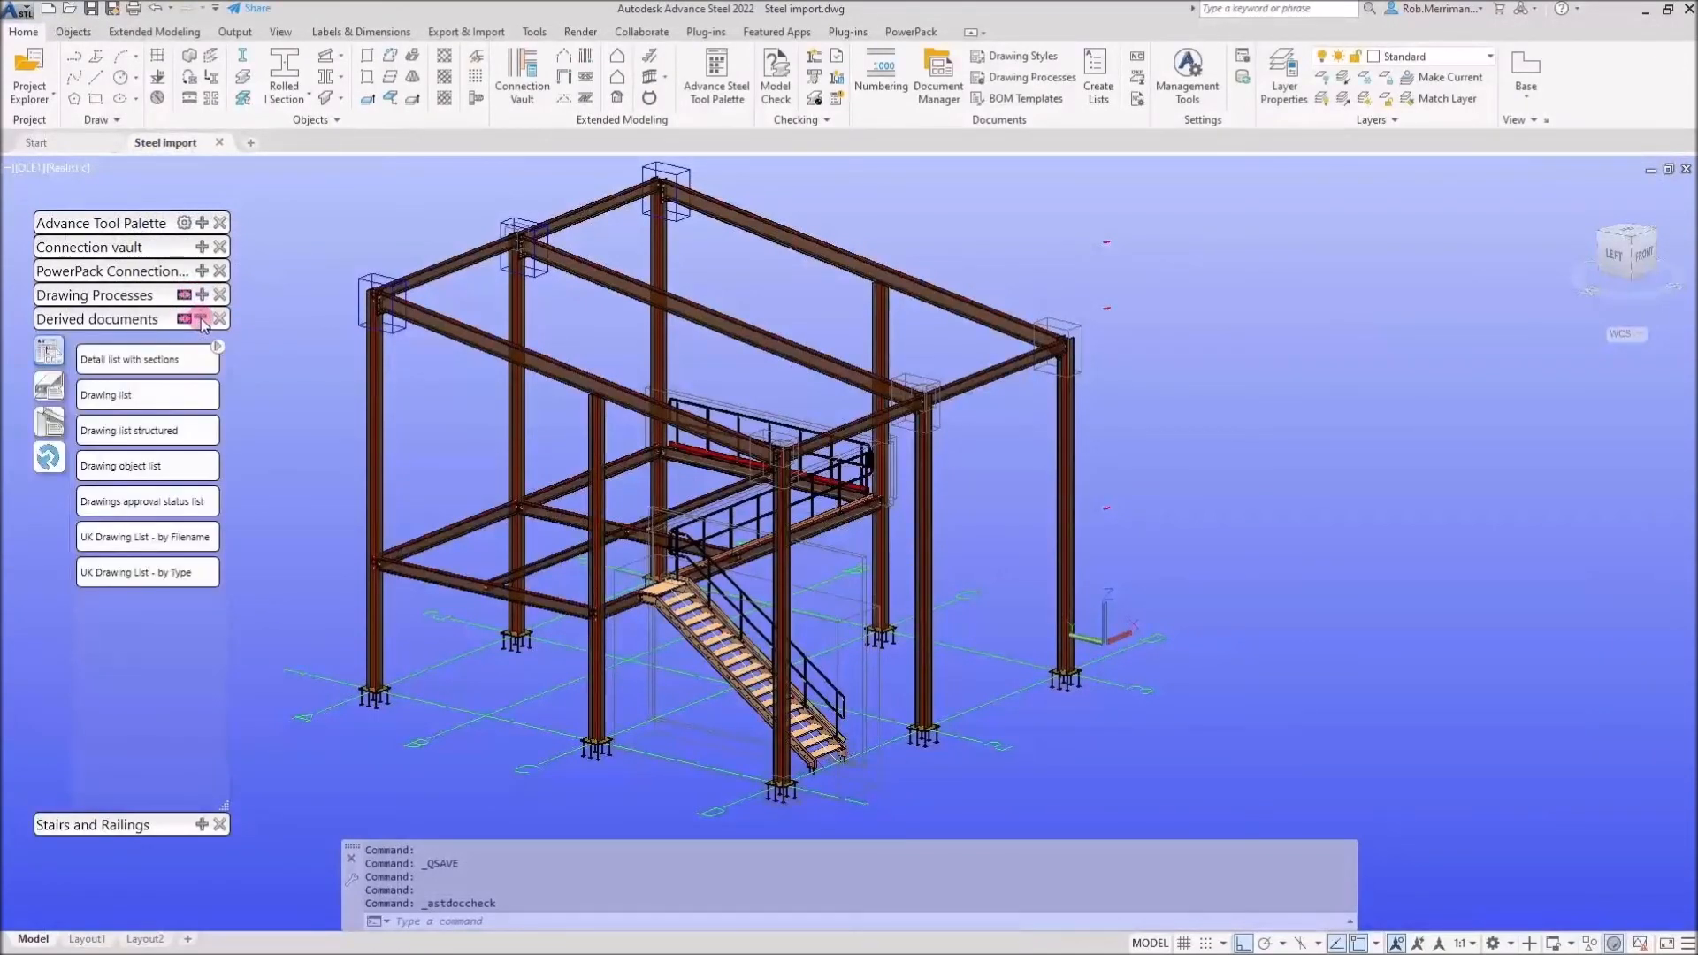
left_click(49, 422)
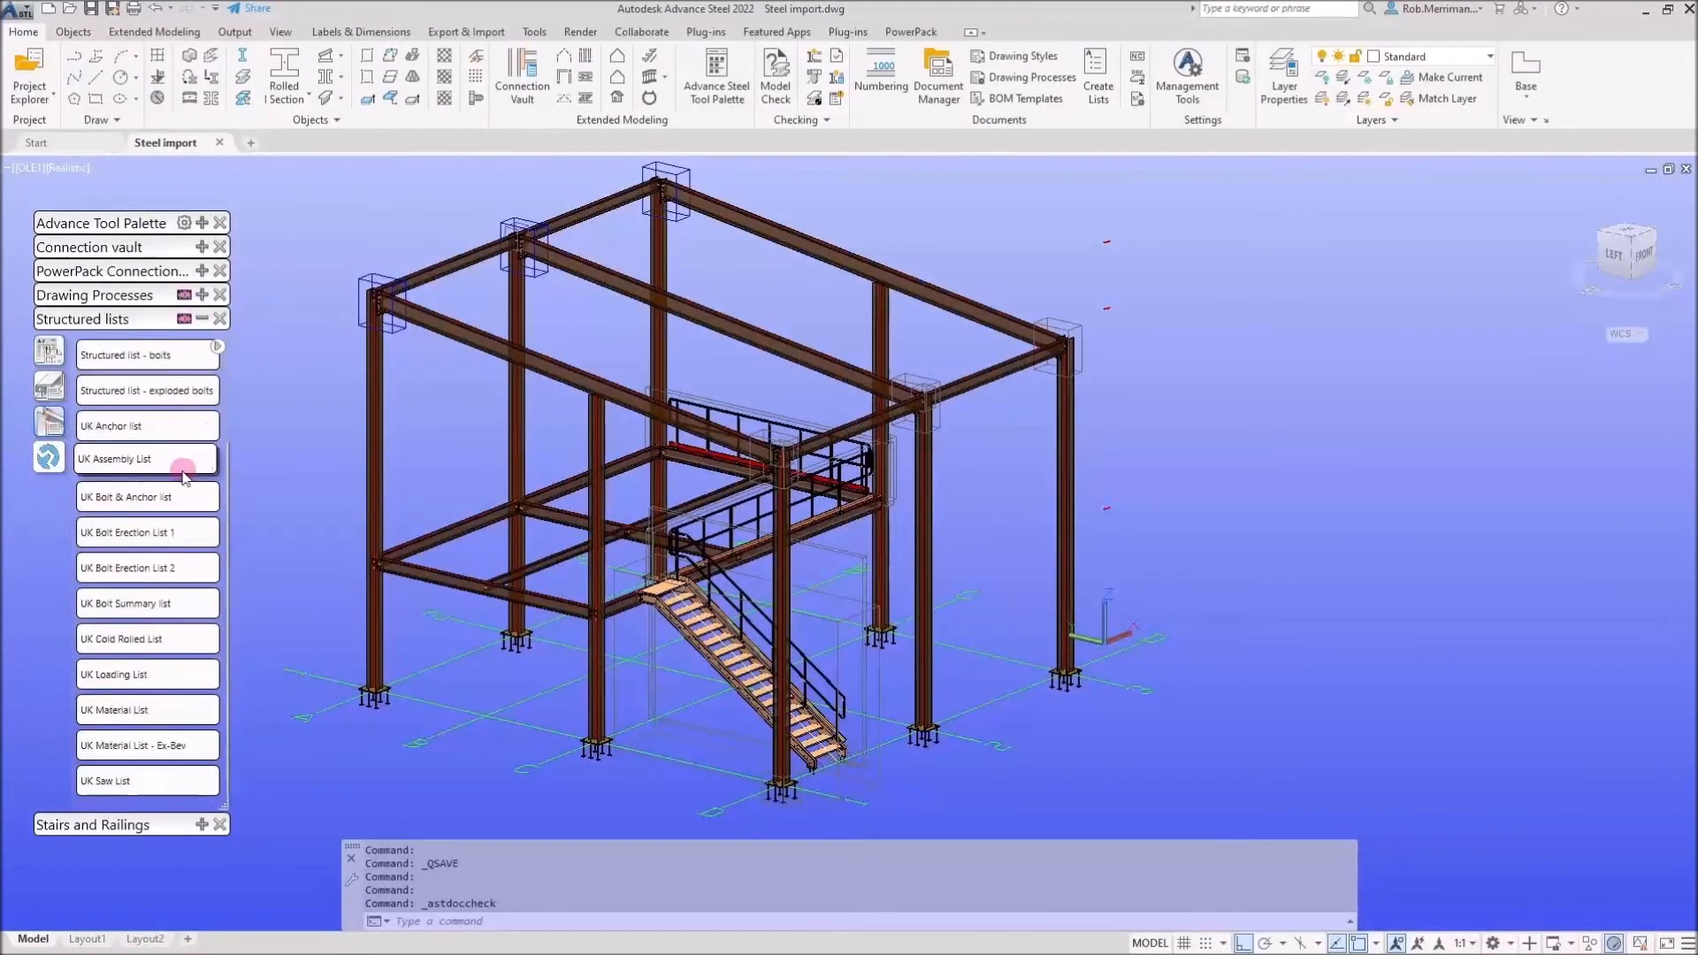
left_click(161, 709)
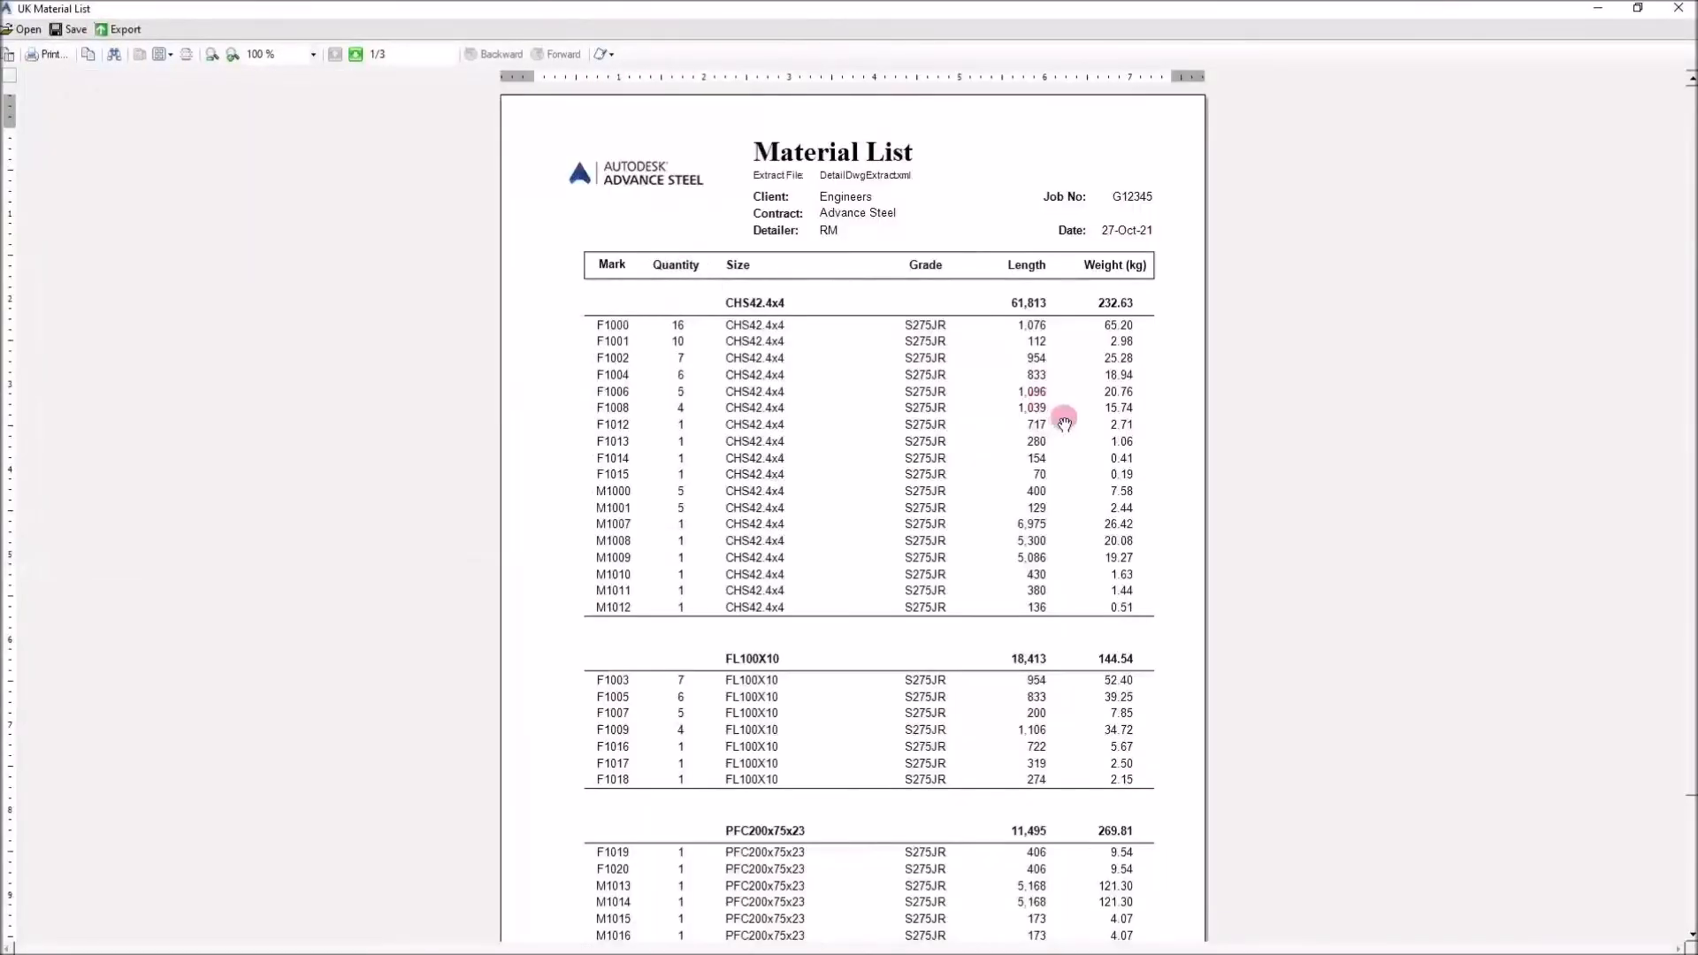
Scroll through the UK Material List pages, then close the report without saving
scroll(983, 382, "down", 2)
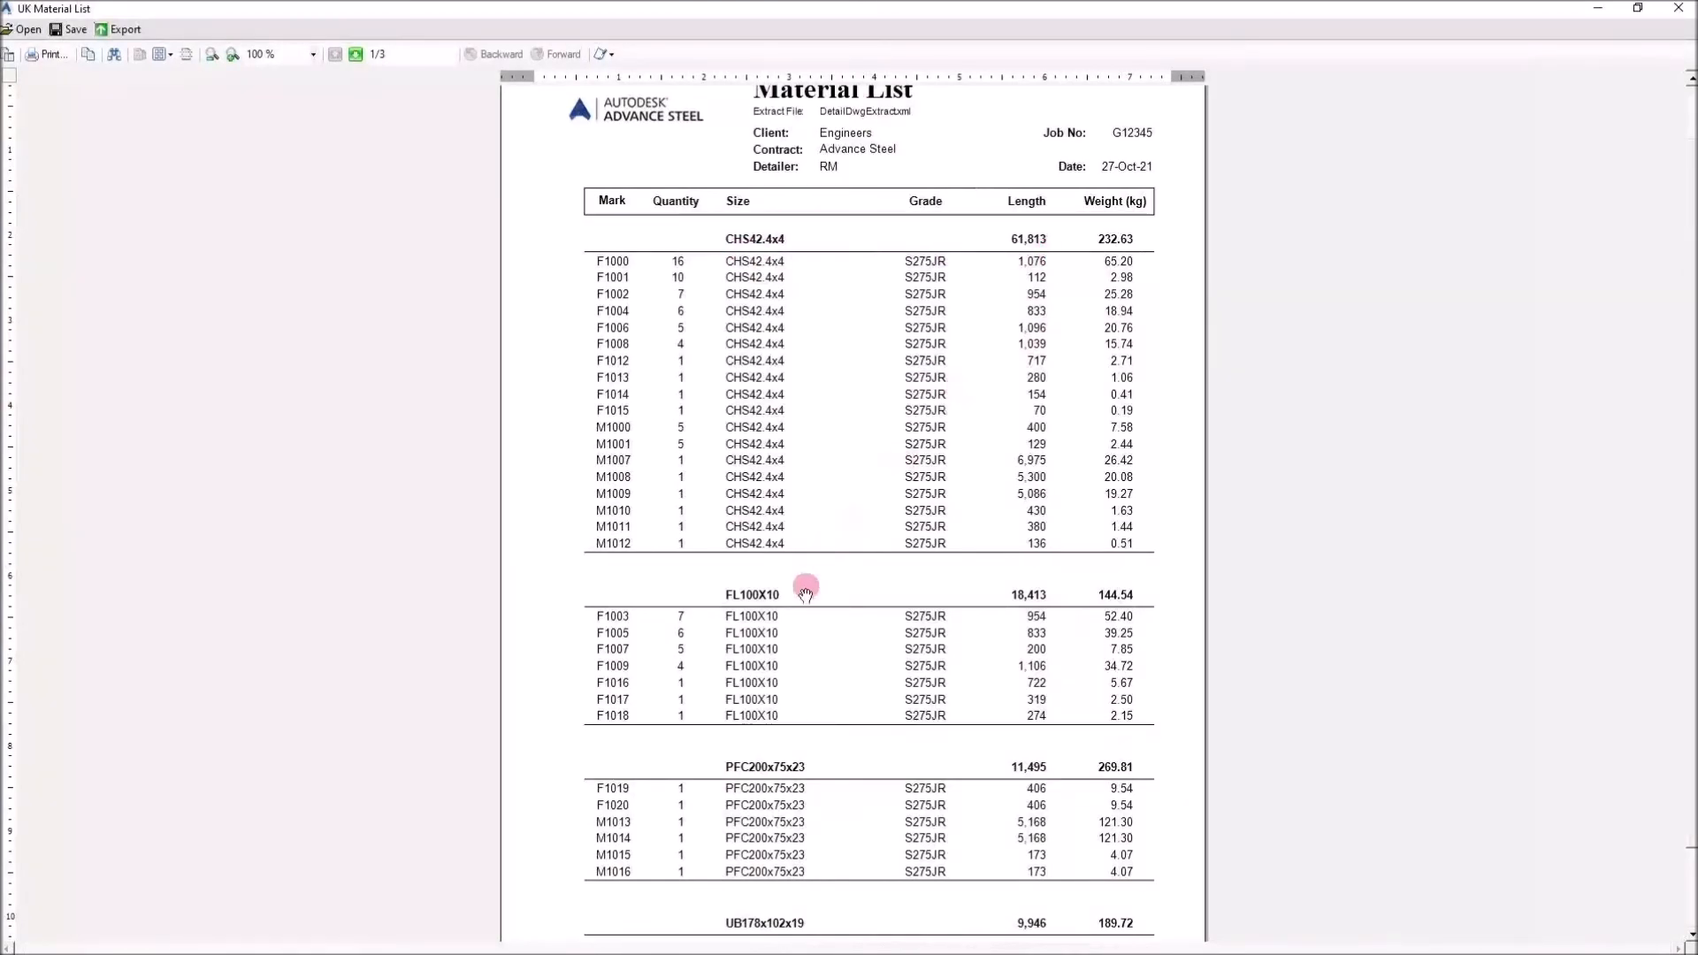
scroll(847, 756, "down", 3)
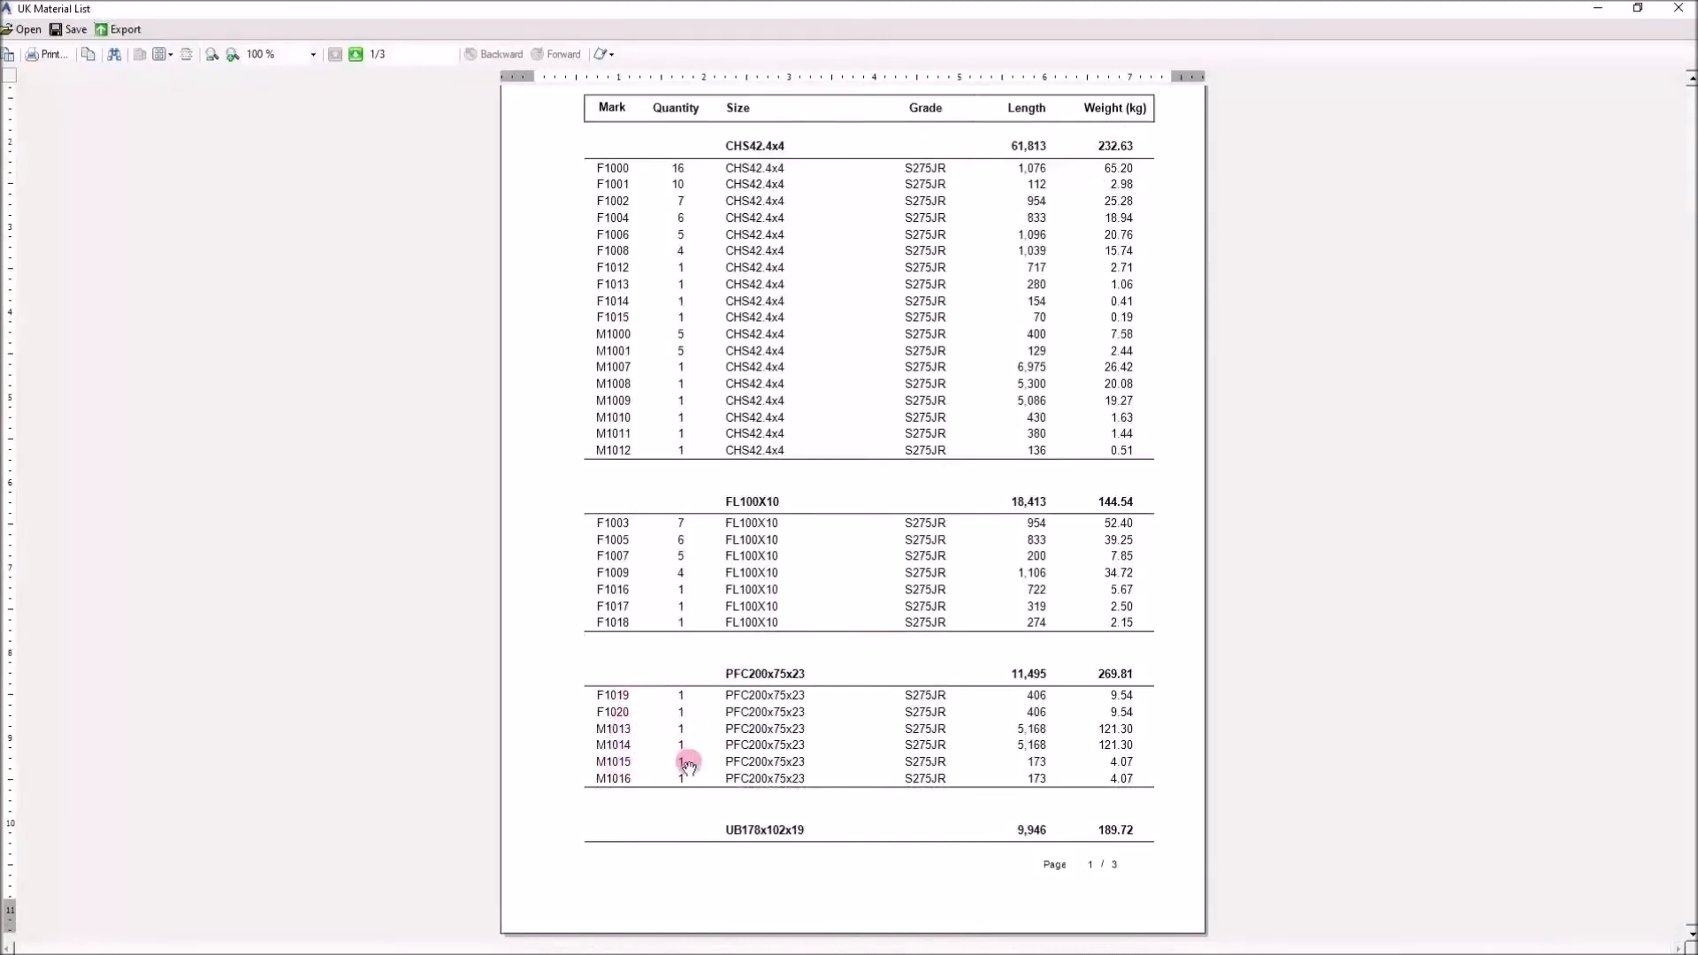
left_click(357, 55)
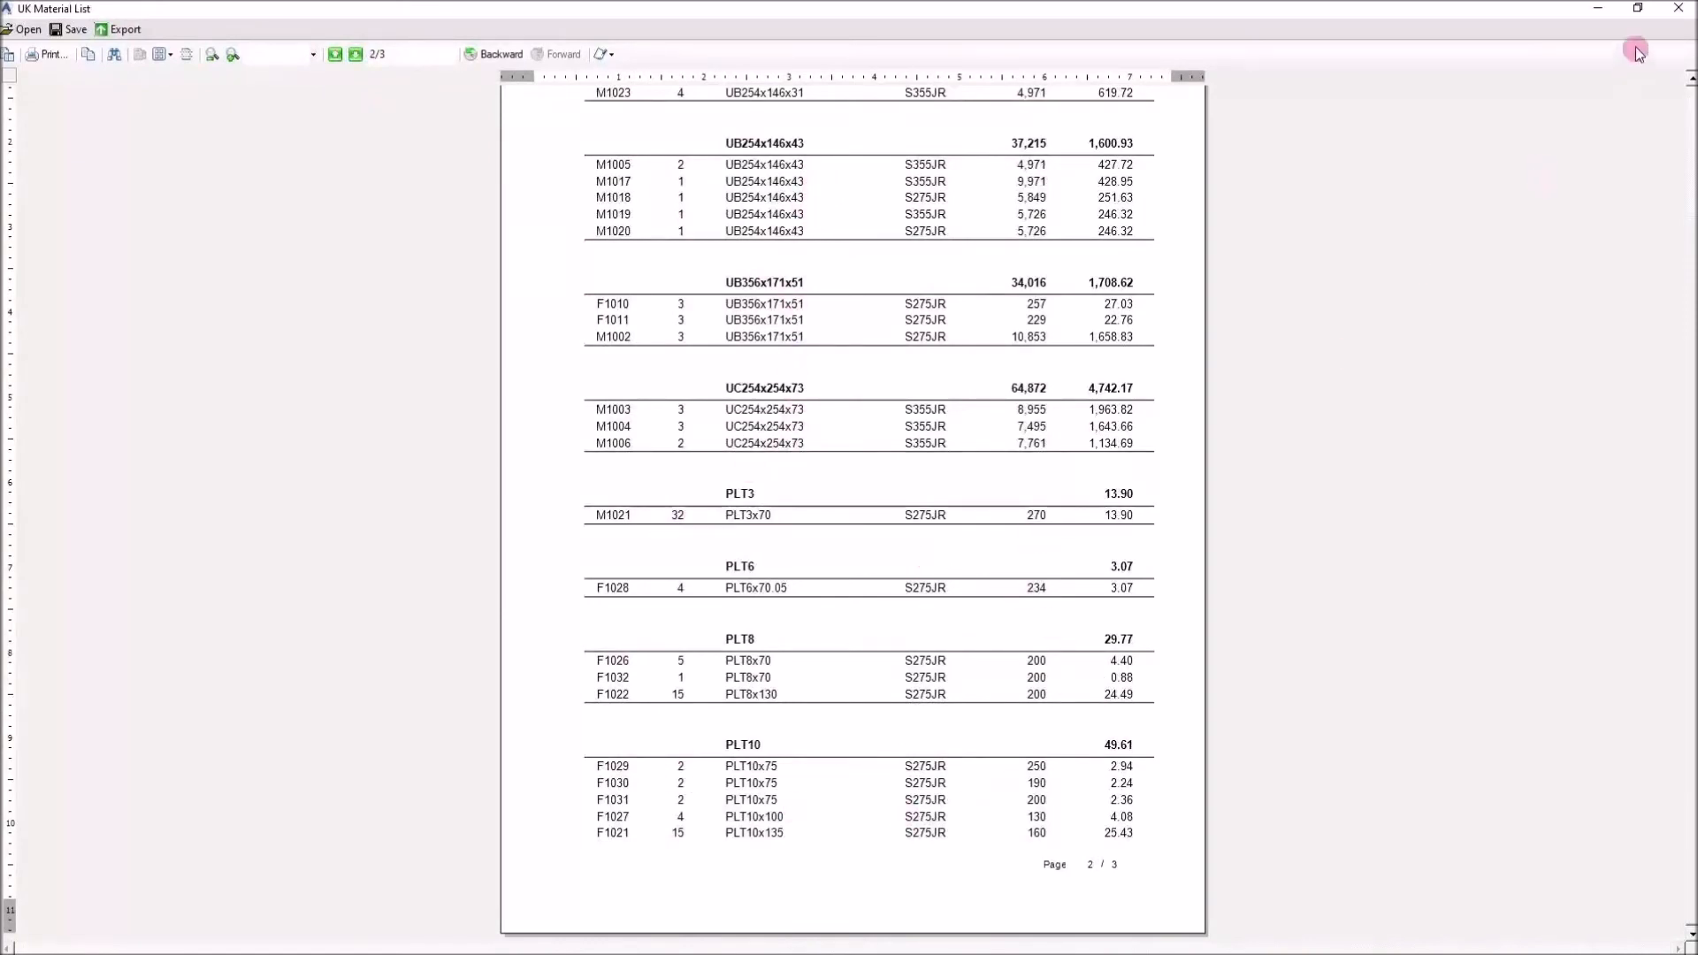
left_click(1681, 16)
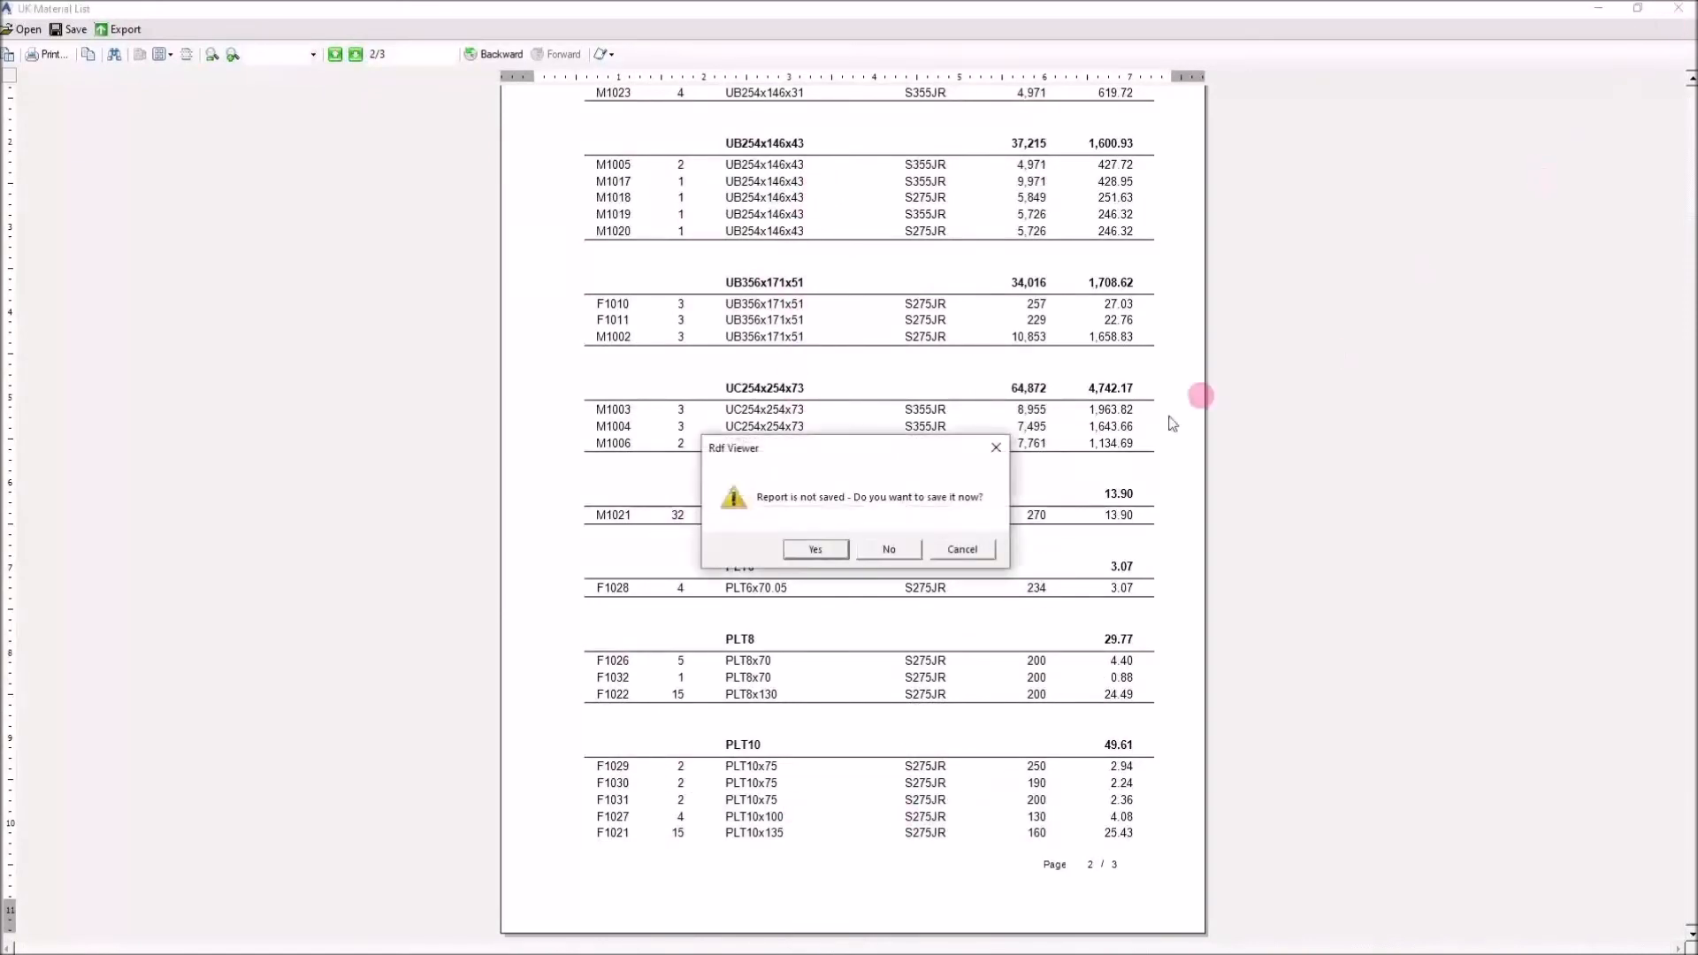
left_click(887, 549)
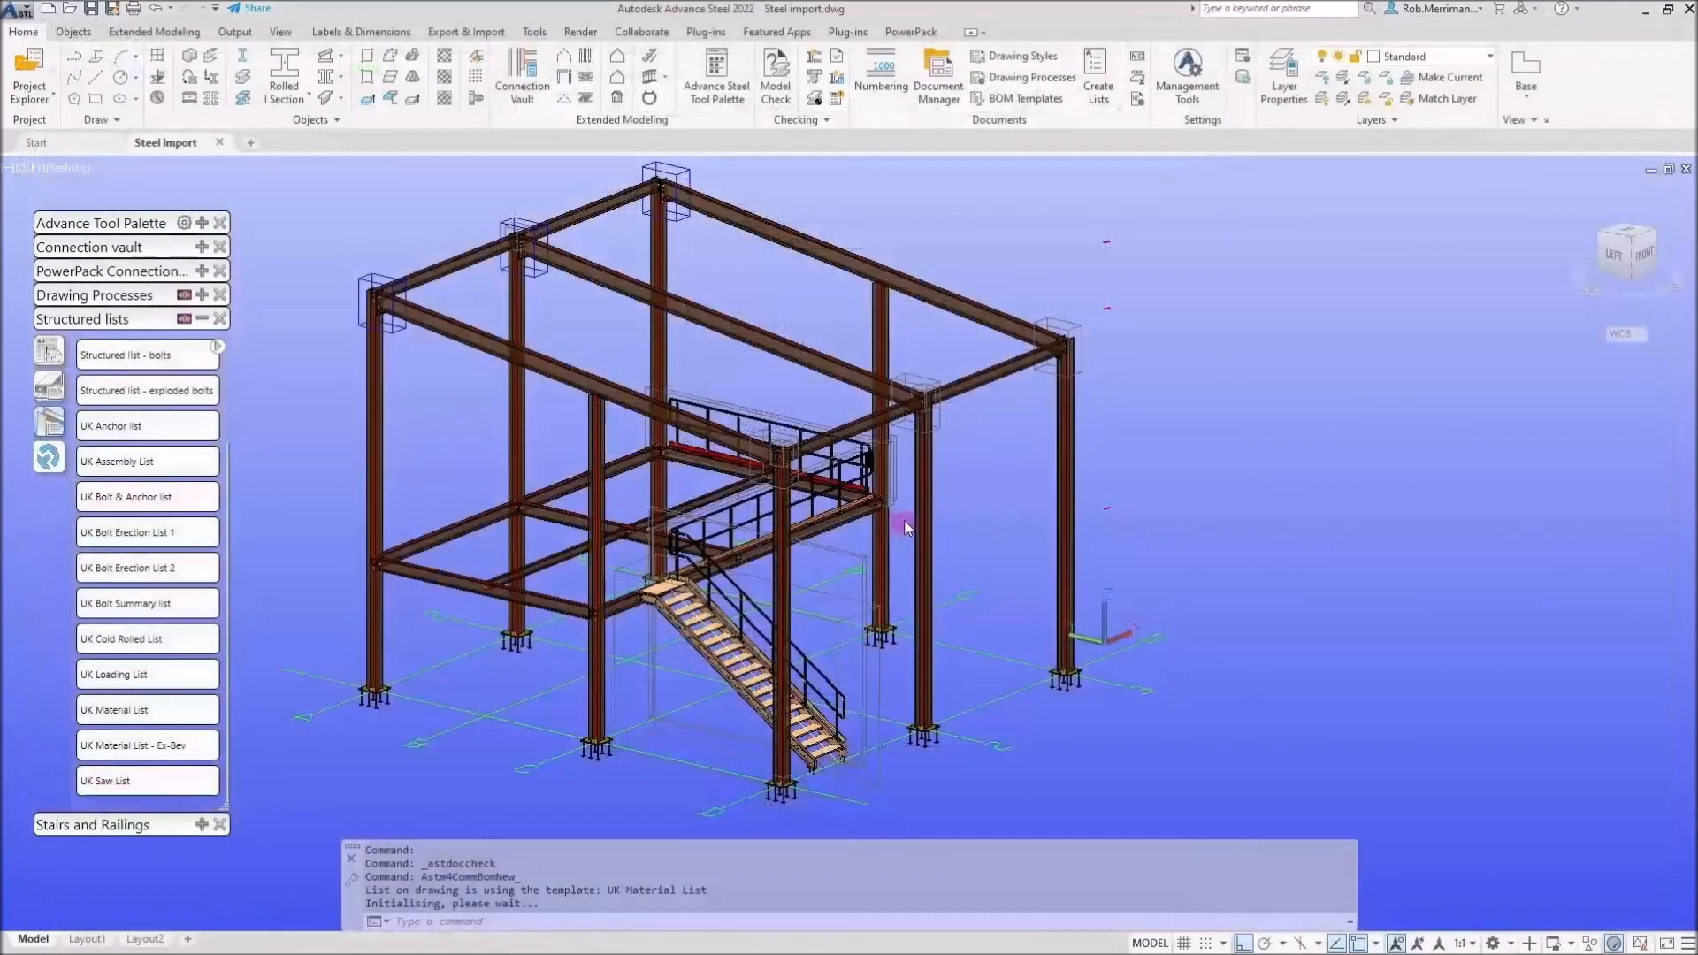
Generate the UK Assembly List, page through its assemblies, and close it without saving
left_click(163, 456)
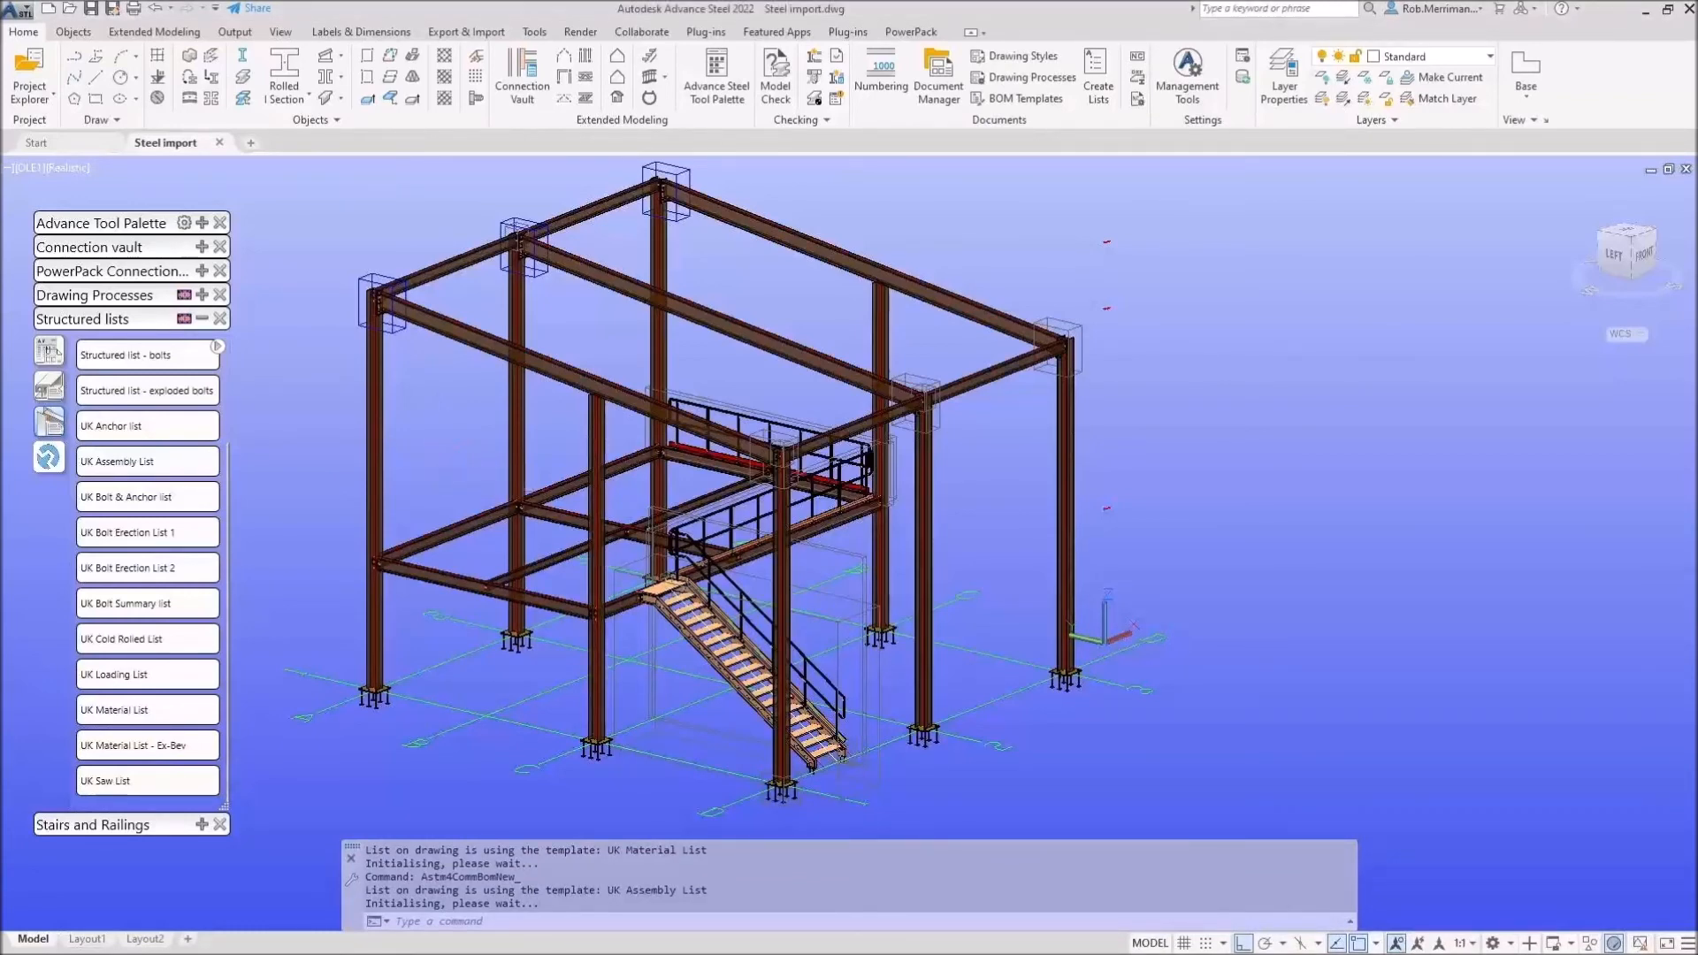
left_click_drag(0, 189, 549, 2)
scroll(768, 487, "down", 3)
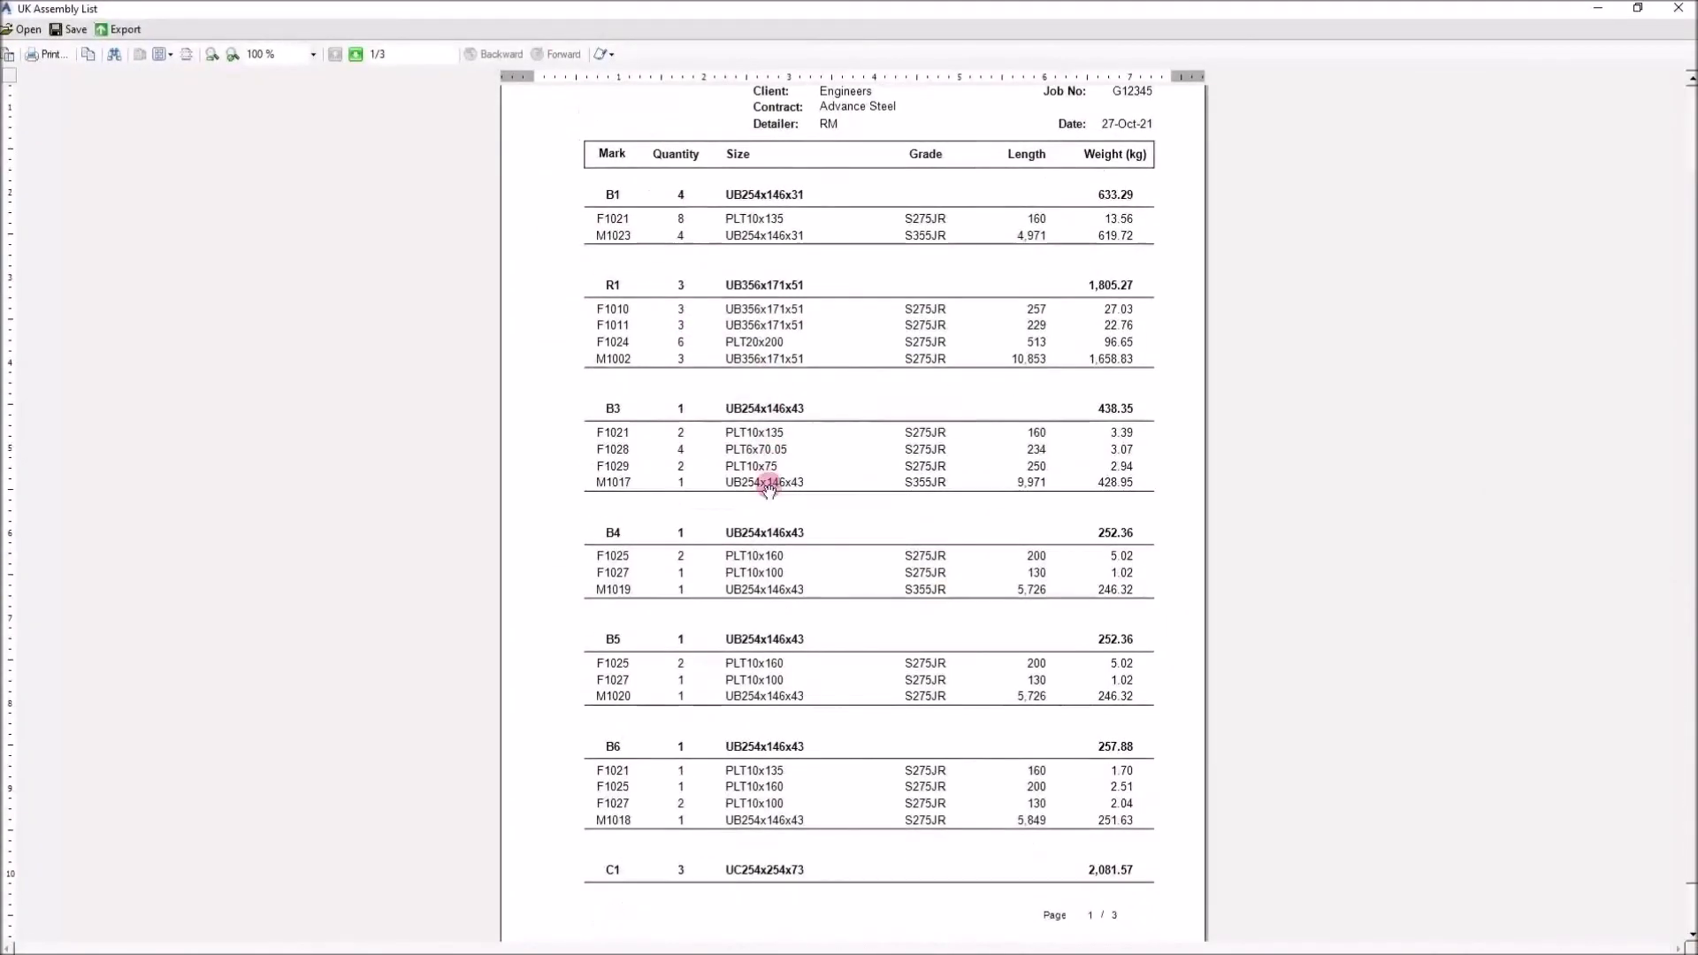
left_click(354, 56)
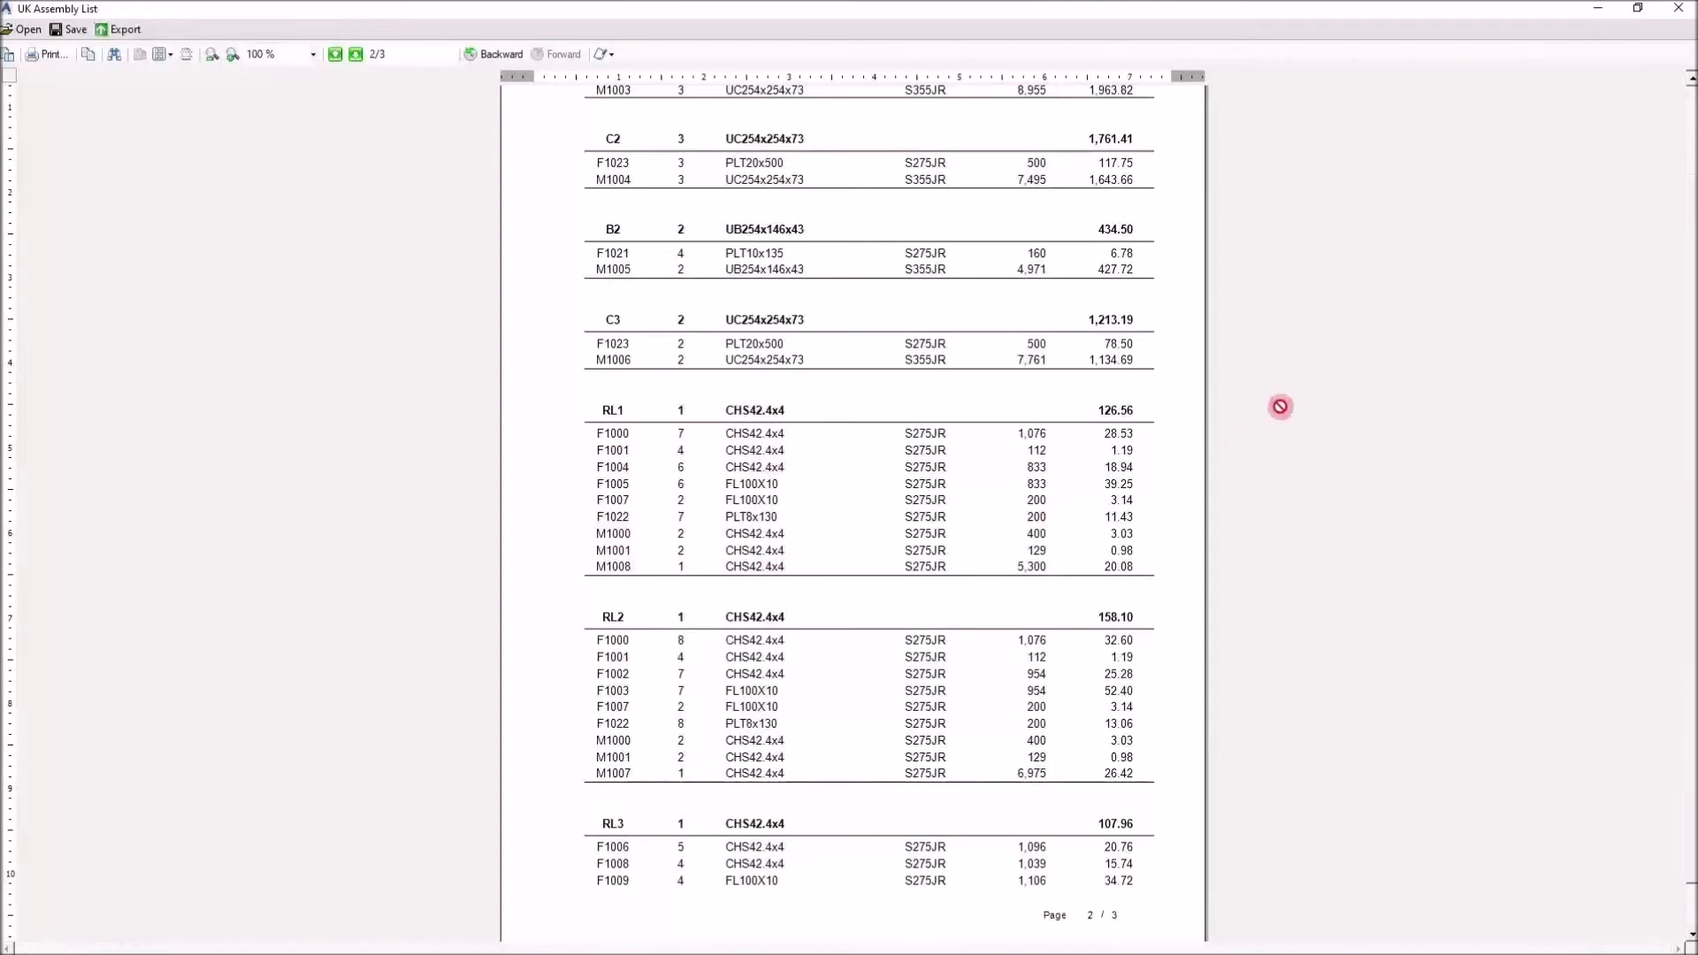
scroll(1280, 407, "down", 1)
left_click(1678, 8)
left_click(901, 548)
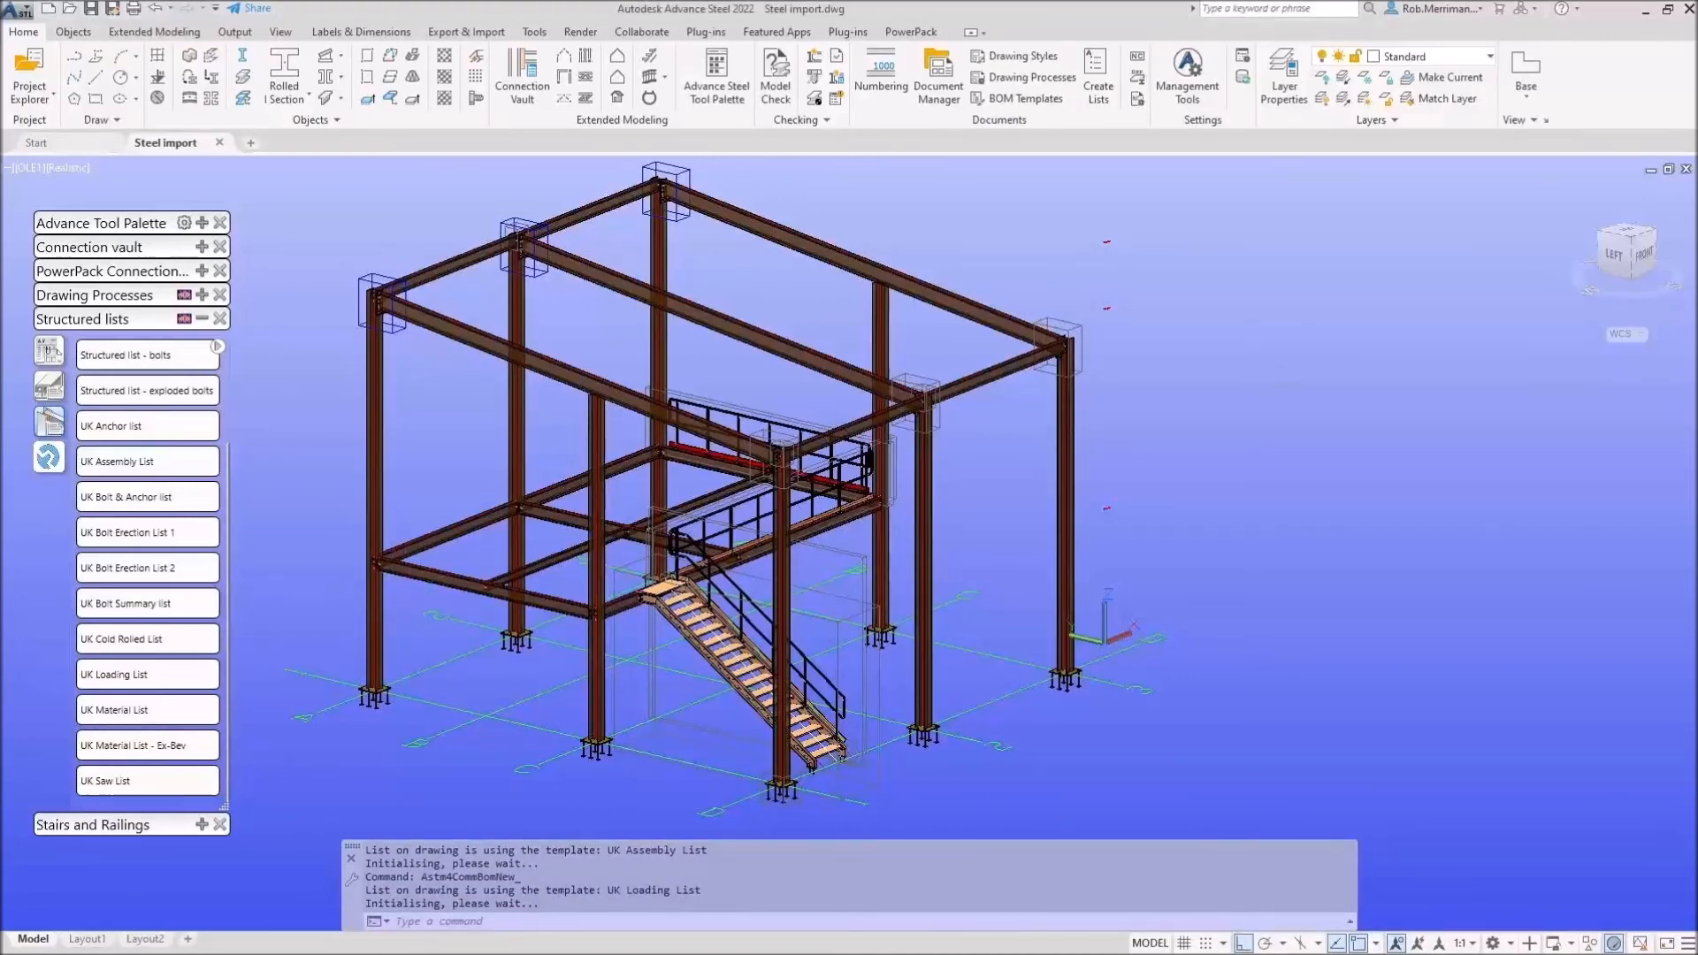
Generate the UK Loading List and close it without saving
left_click(807, 77)
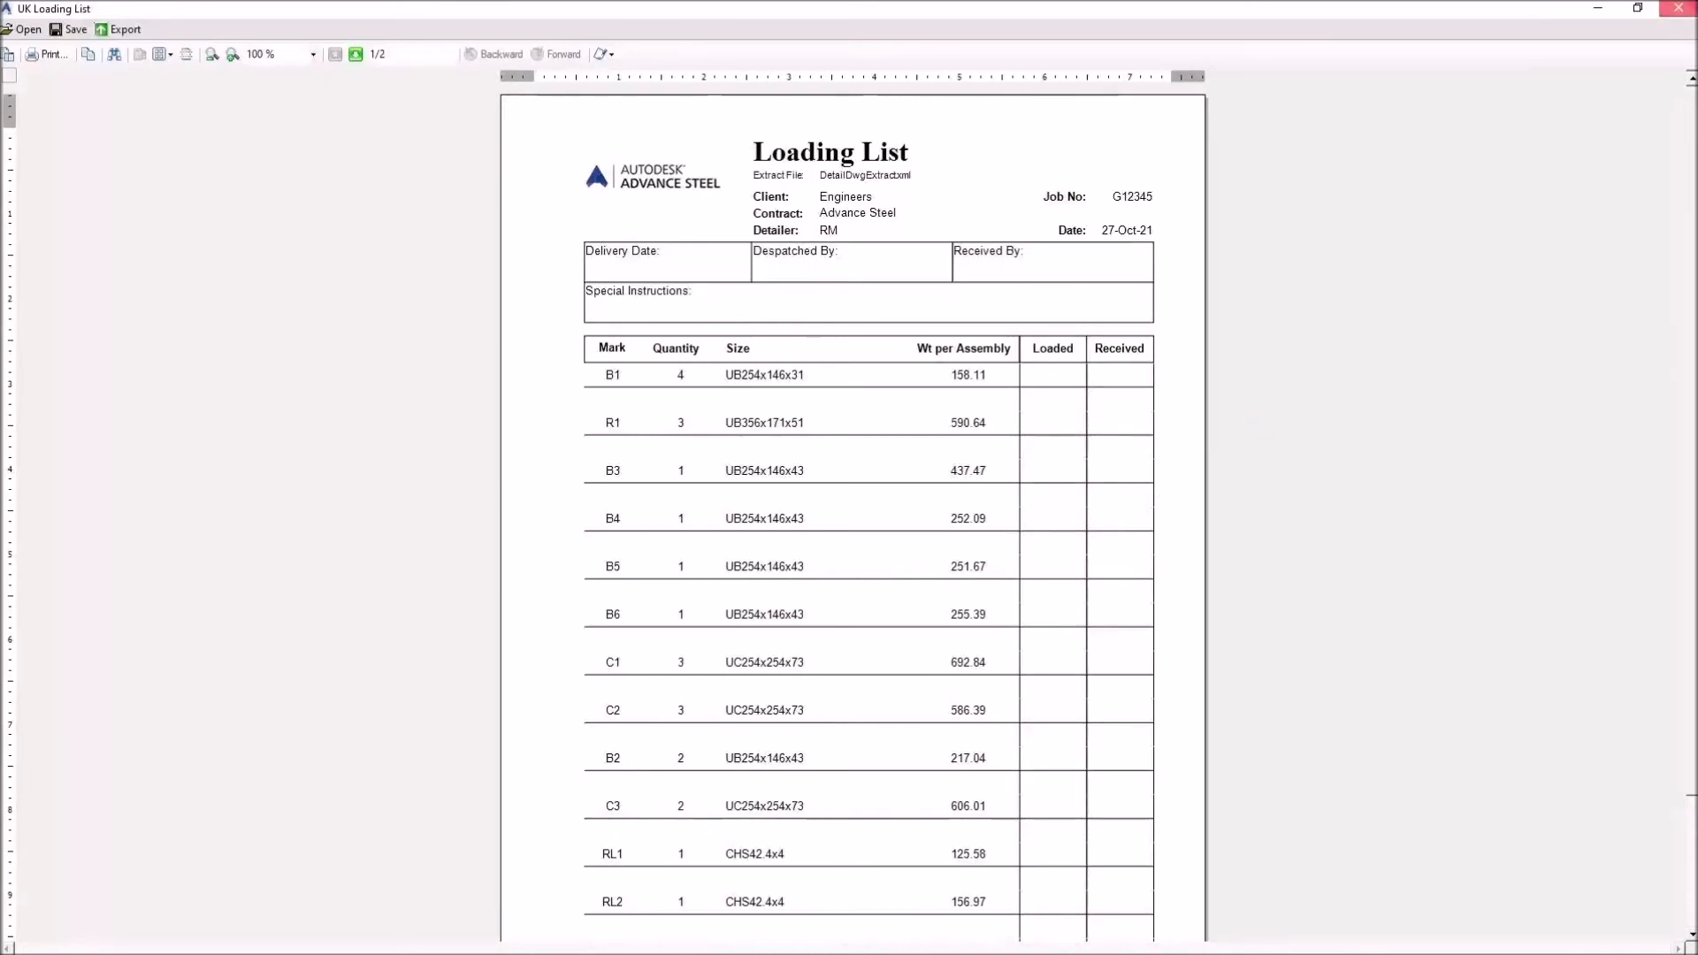
left_click(1678, 8)
left_click(887, 545)
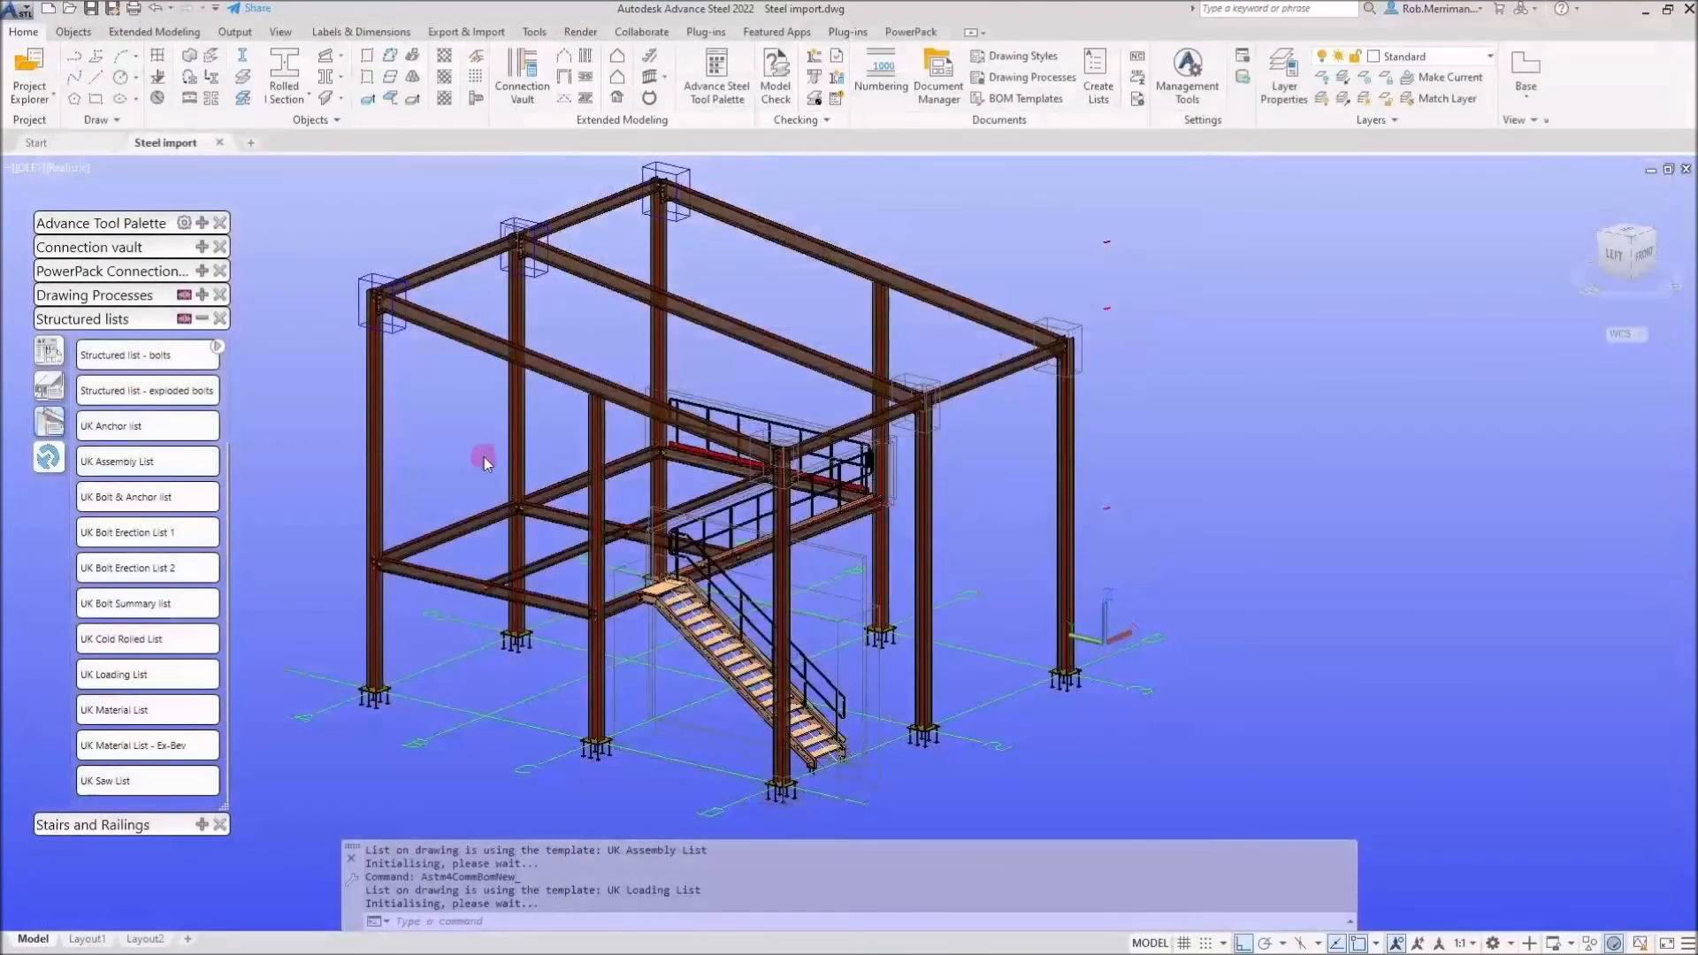
Generate the UK Bolt & Anchor list and close it without saving
left_click(163, 497)
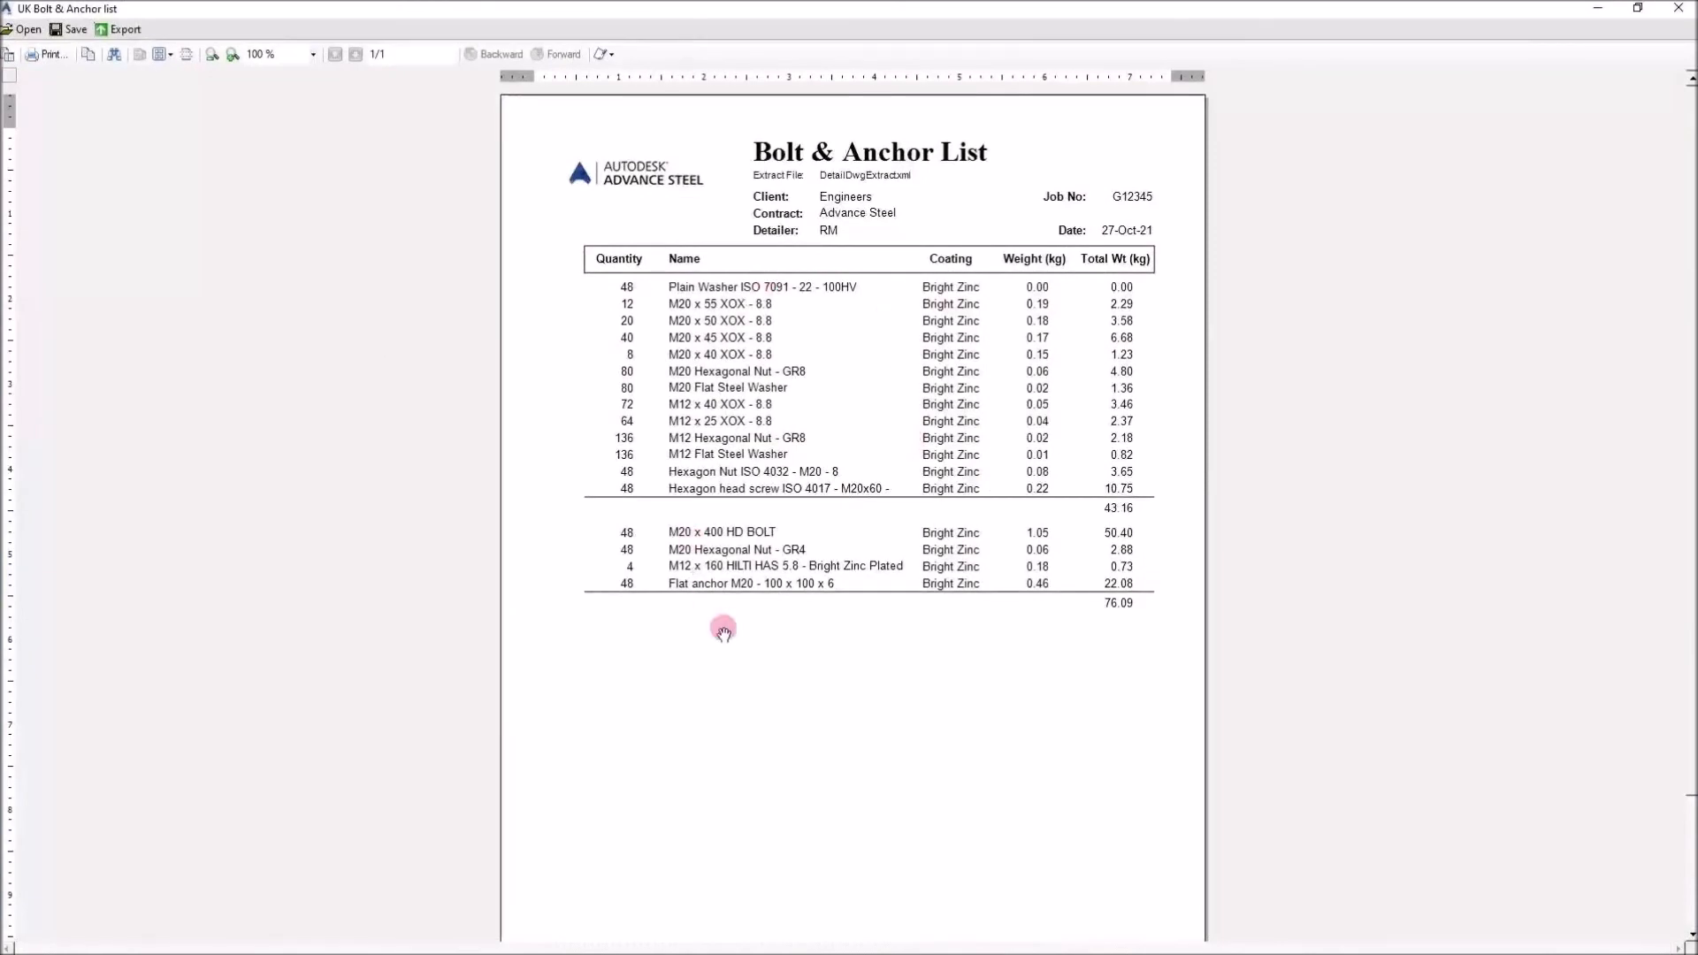
left_click(1674, 8)
left_click(897, 547)
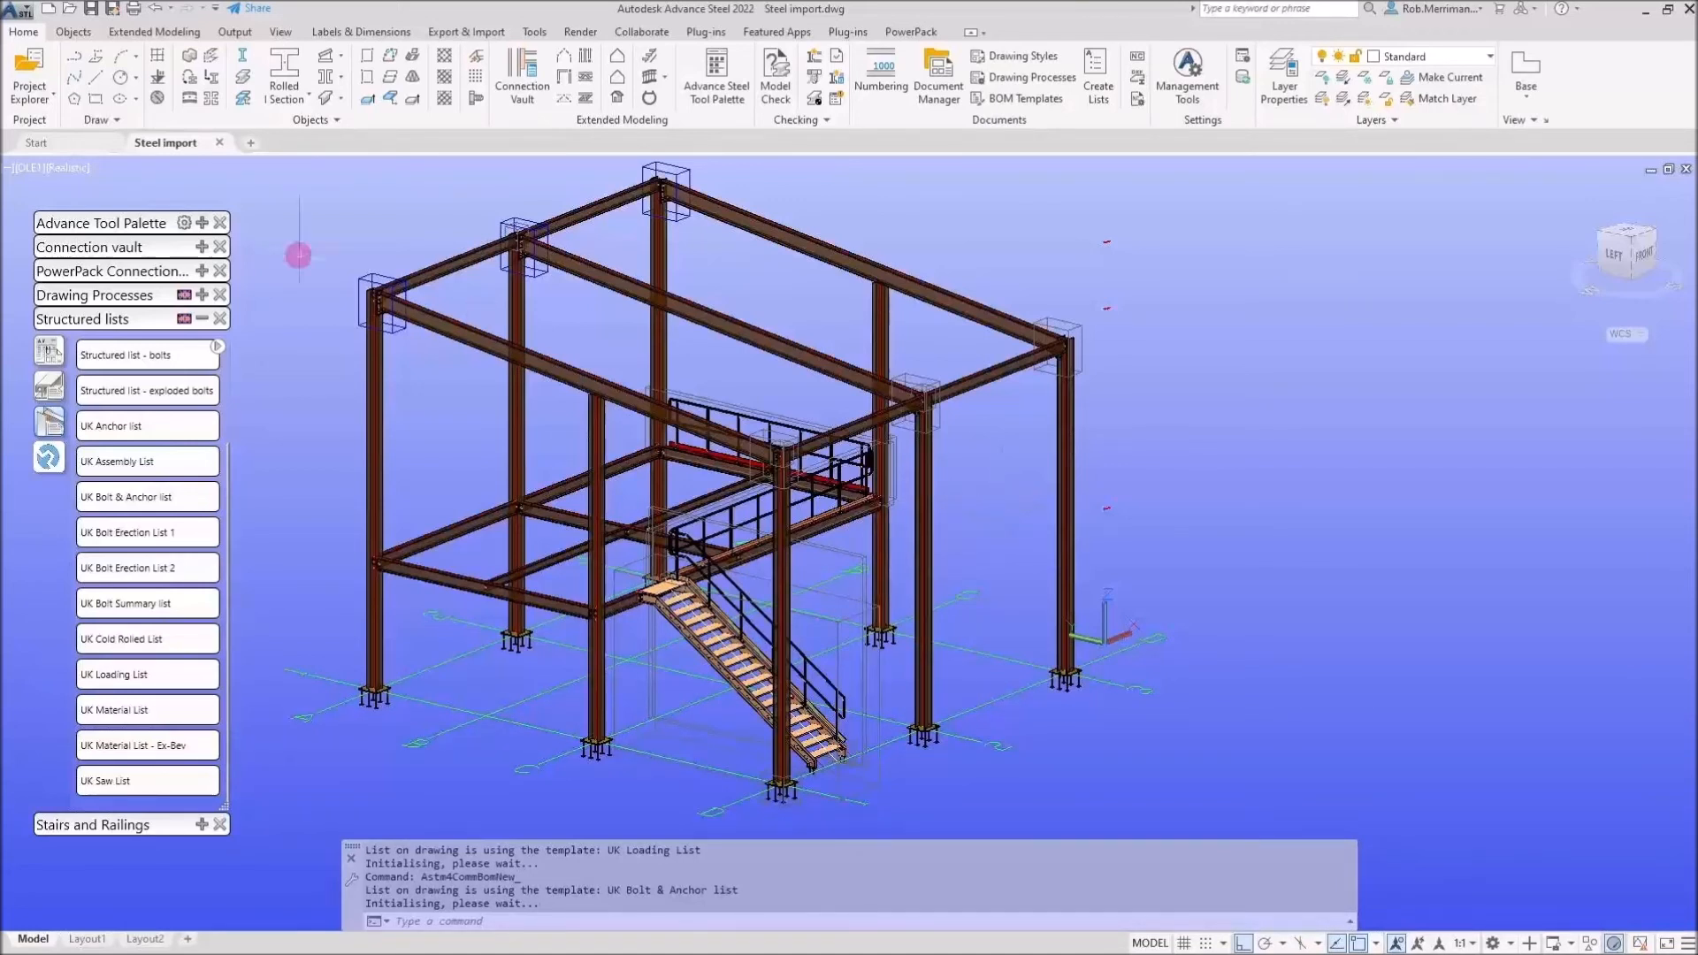
Align the UCS to the current view and start a camera, locating it near the base of the stair
left_click(201, 319)
left_click(202, 224)
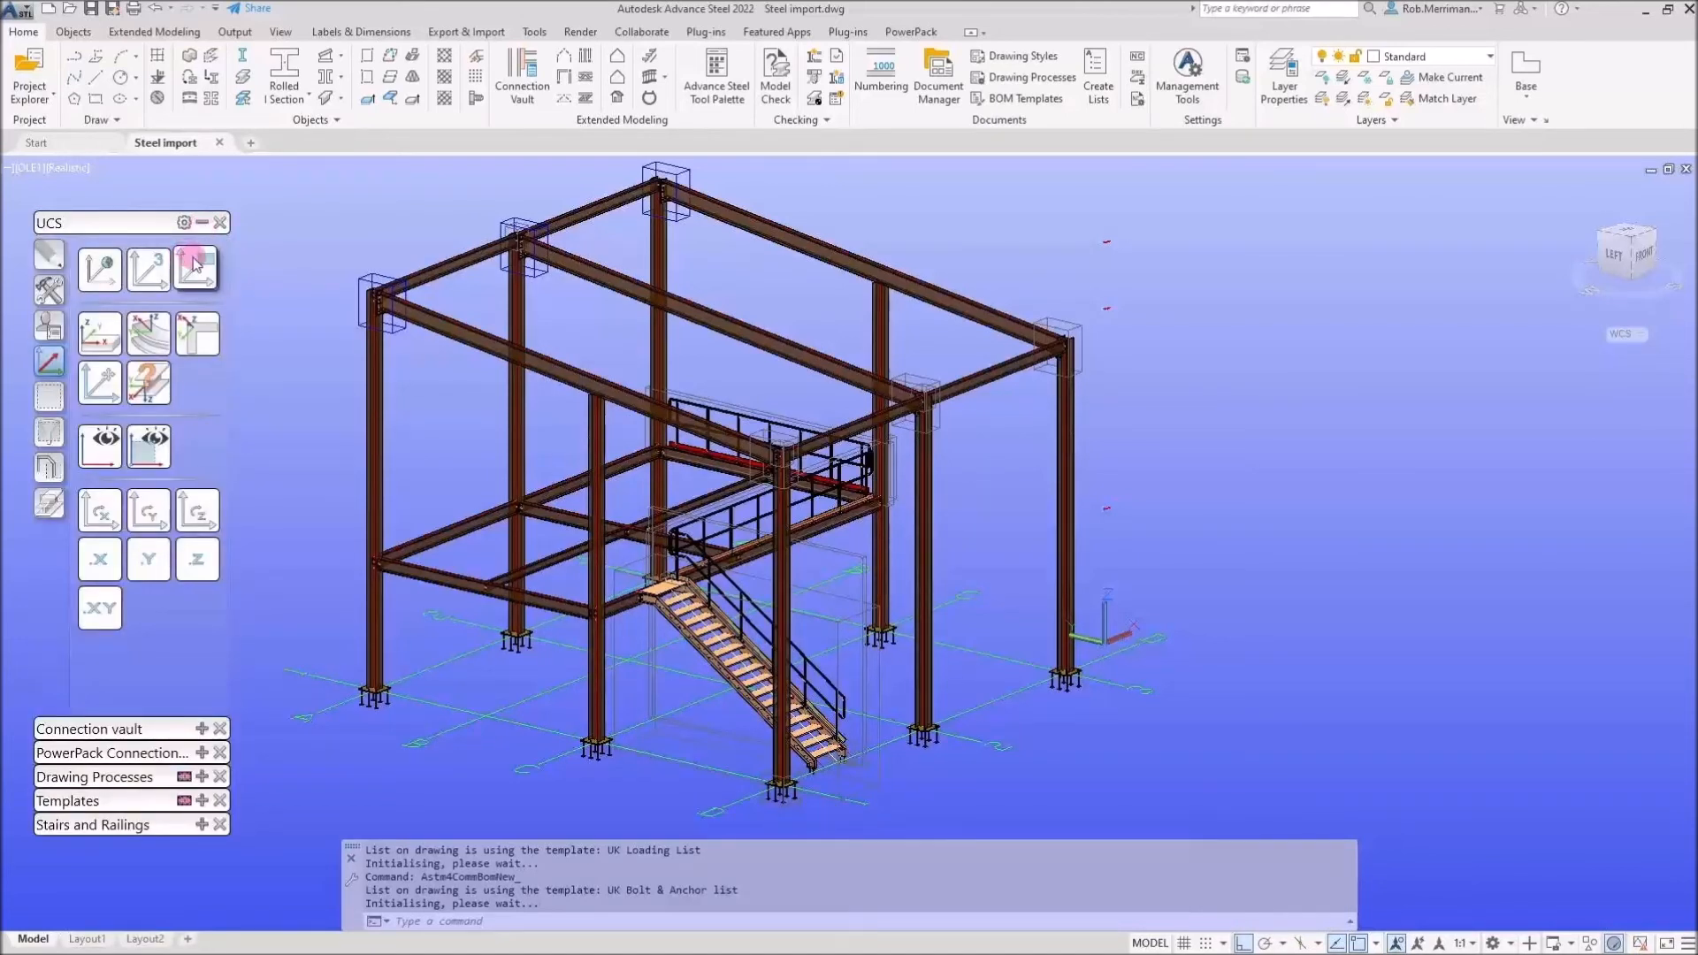
left_click(56, 289)
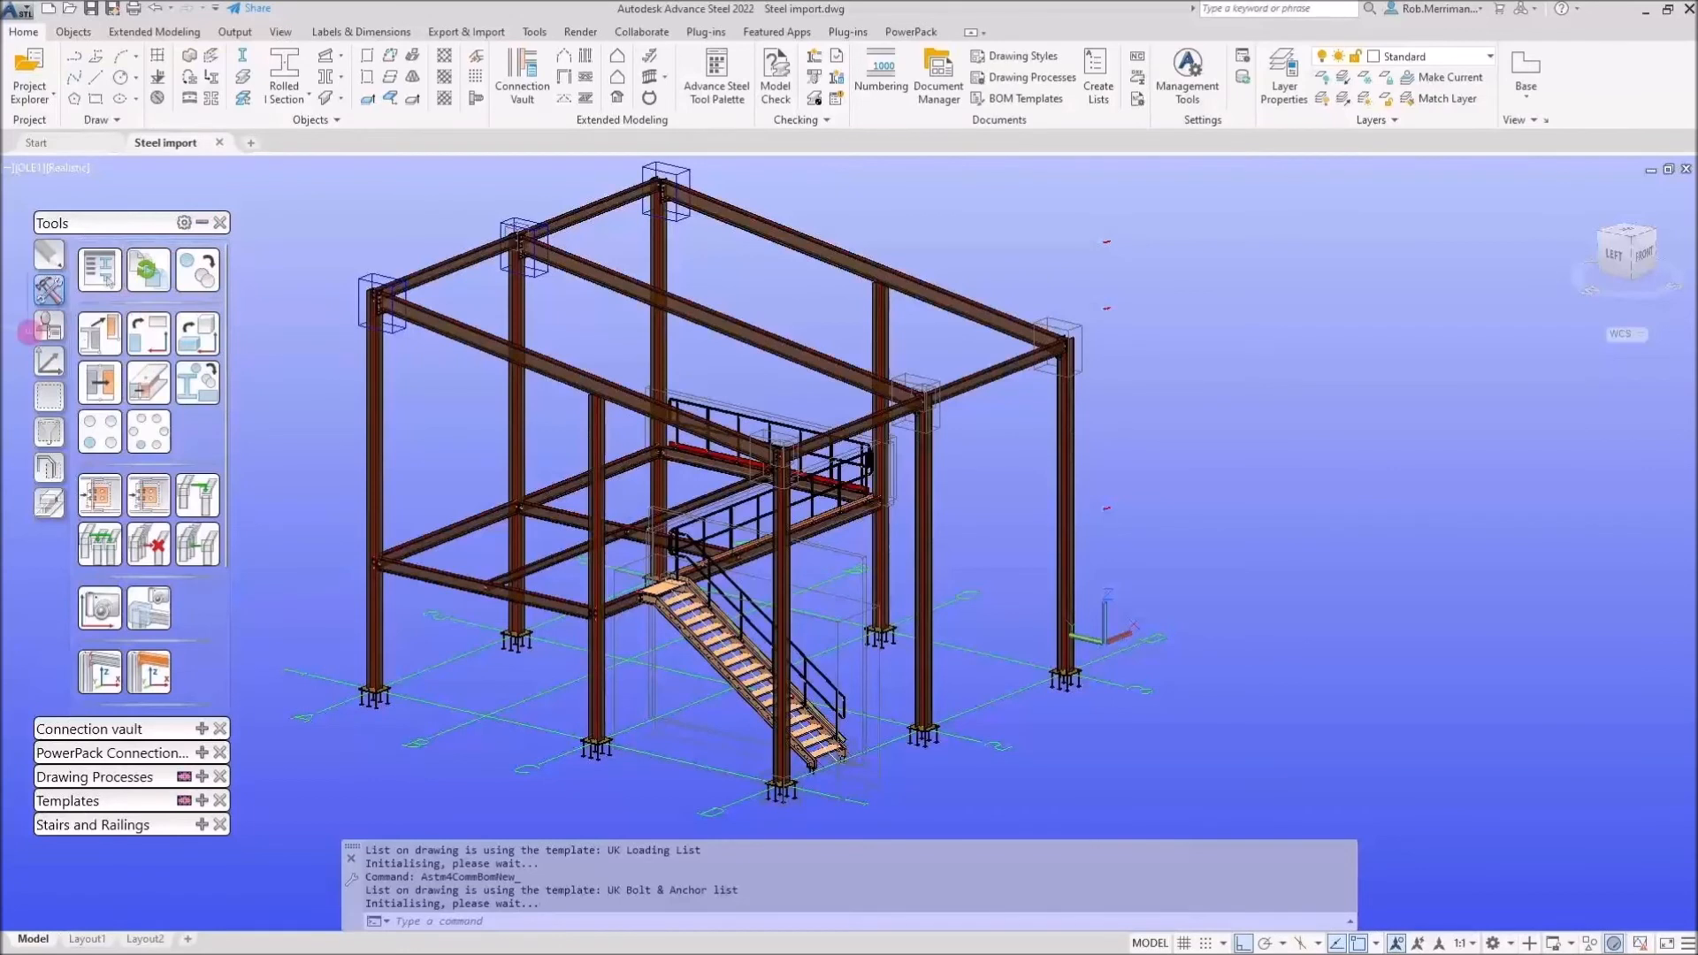
left_click(48, 329)
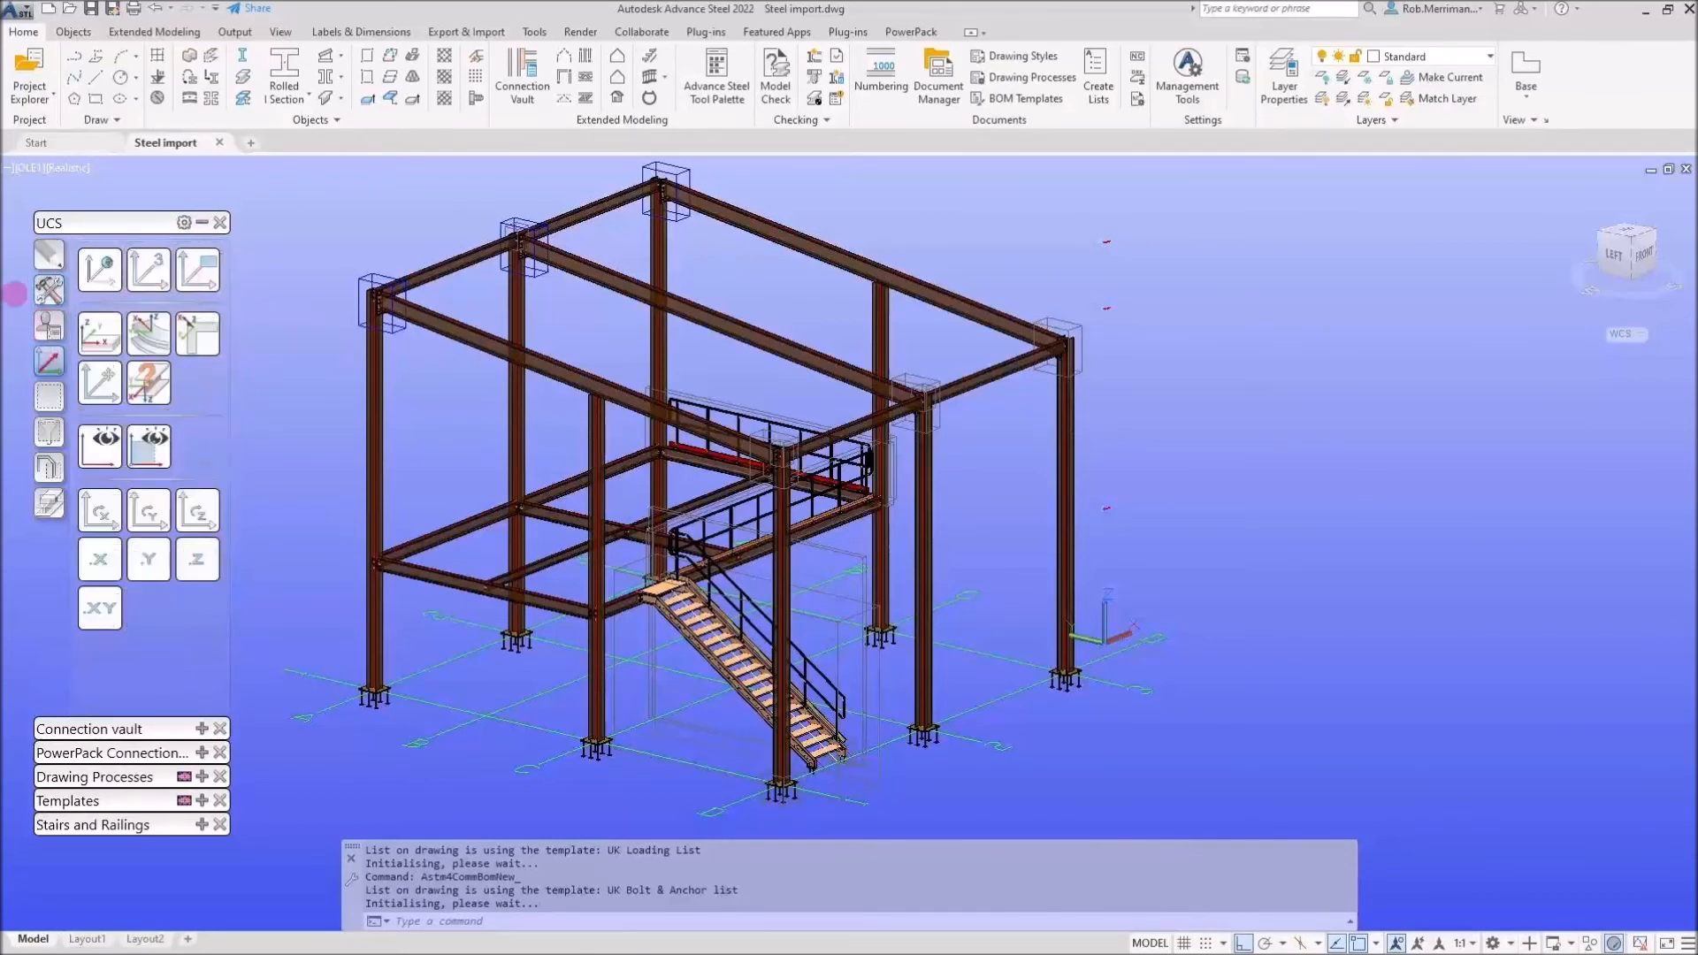
left_click(99, 608)
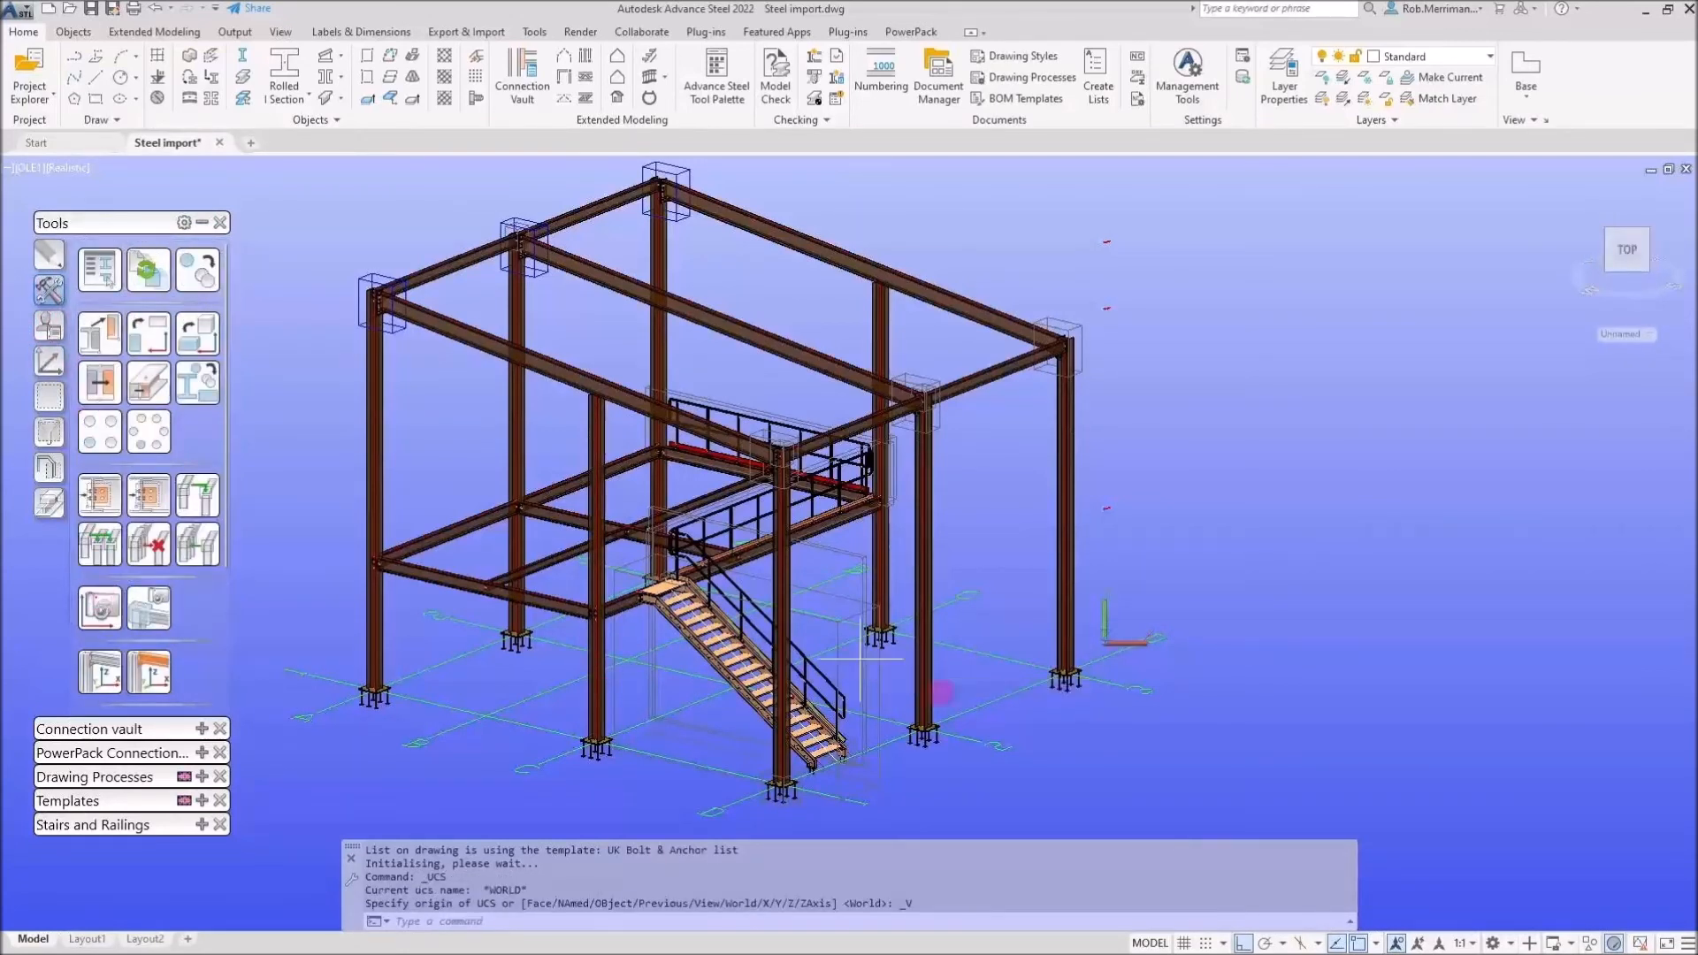
left_click(987, 741)
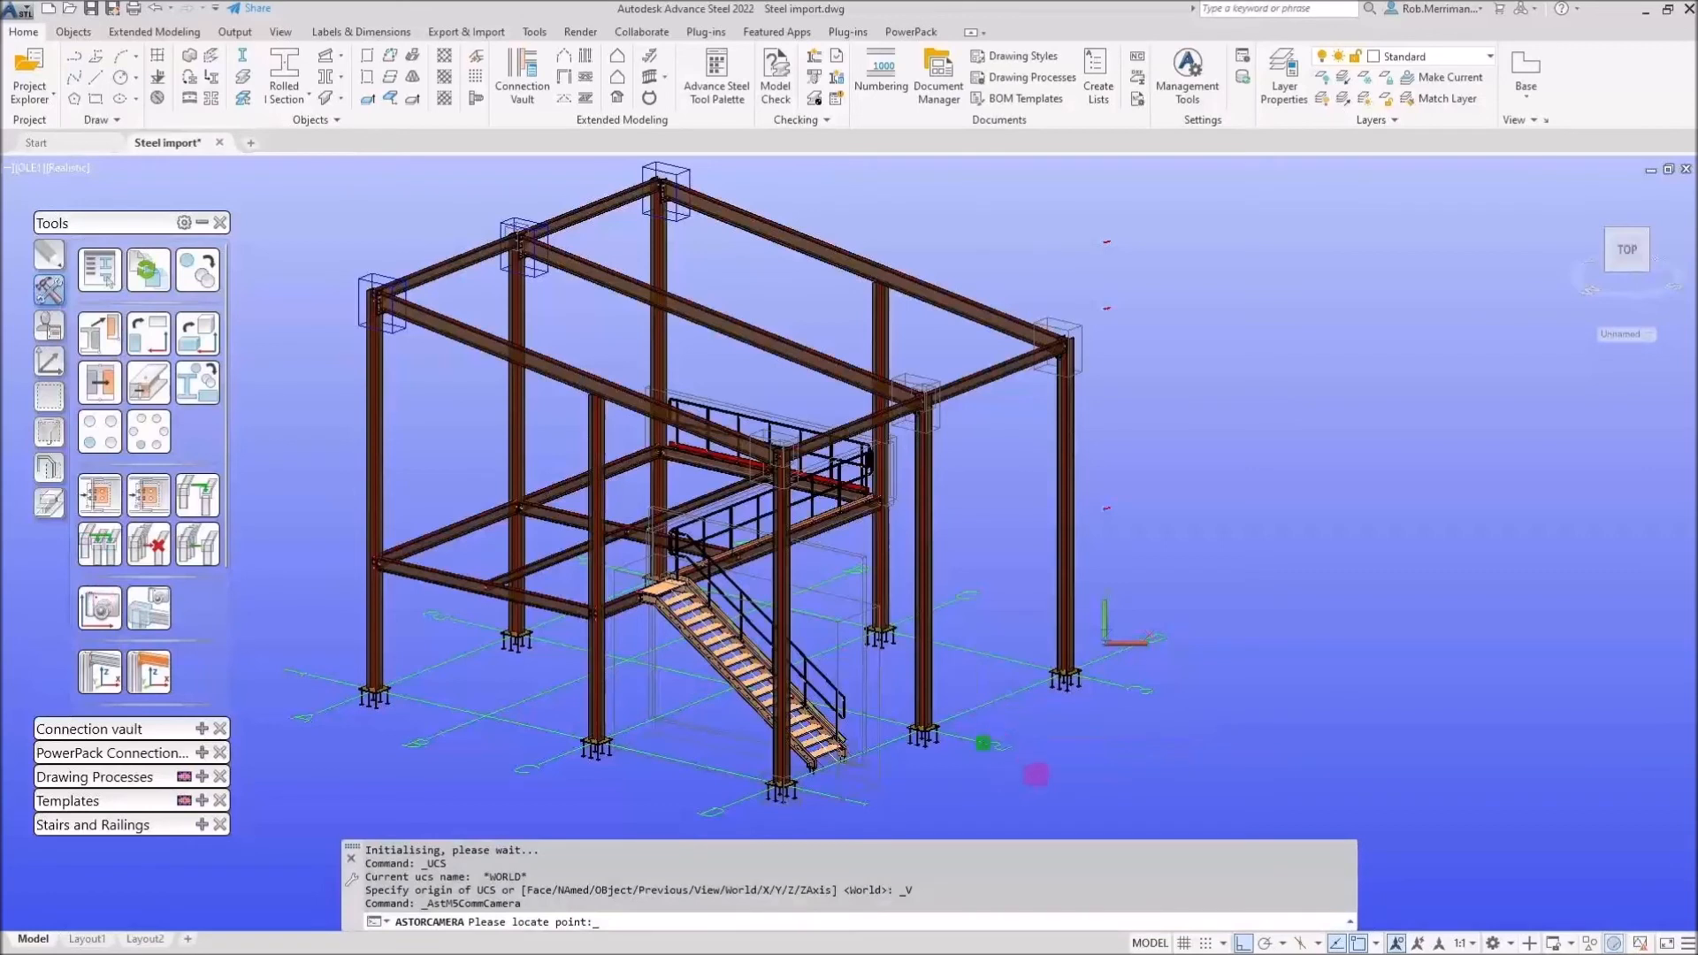
Set the camera's style to 3D view - All, no labels and its description to Overall 3D
left_click(1398, 398)
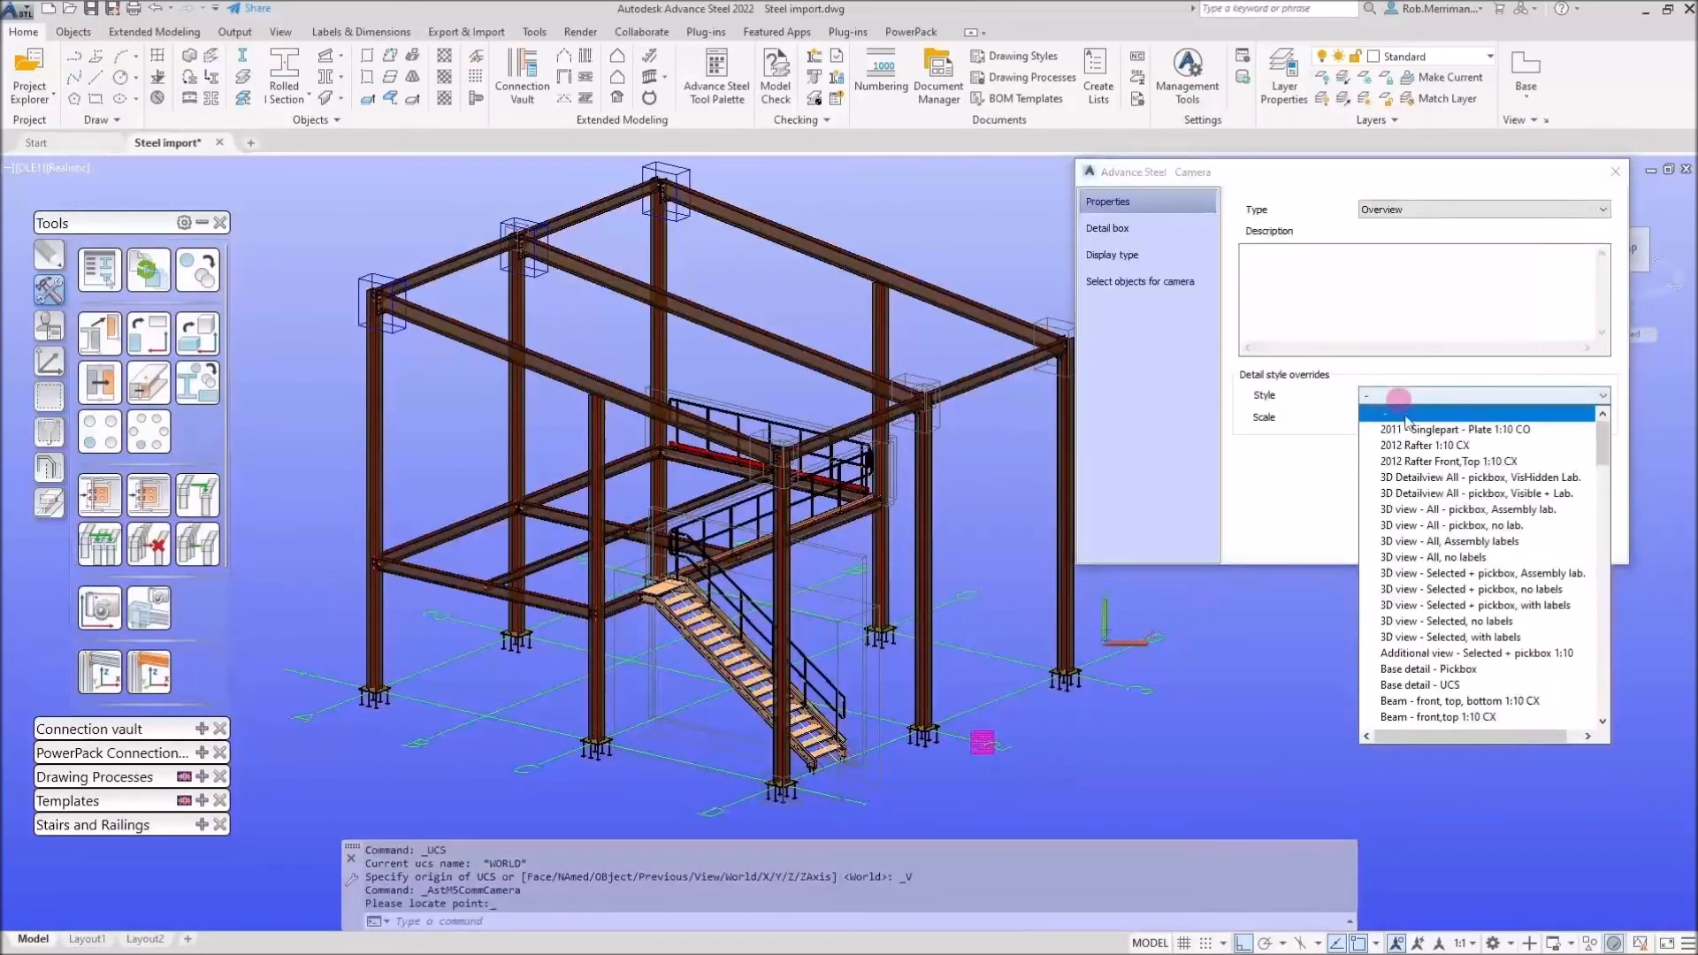
left_click(1483, 558)
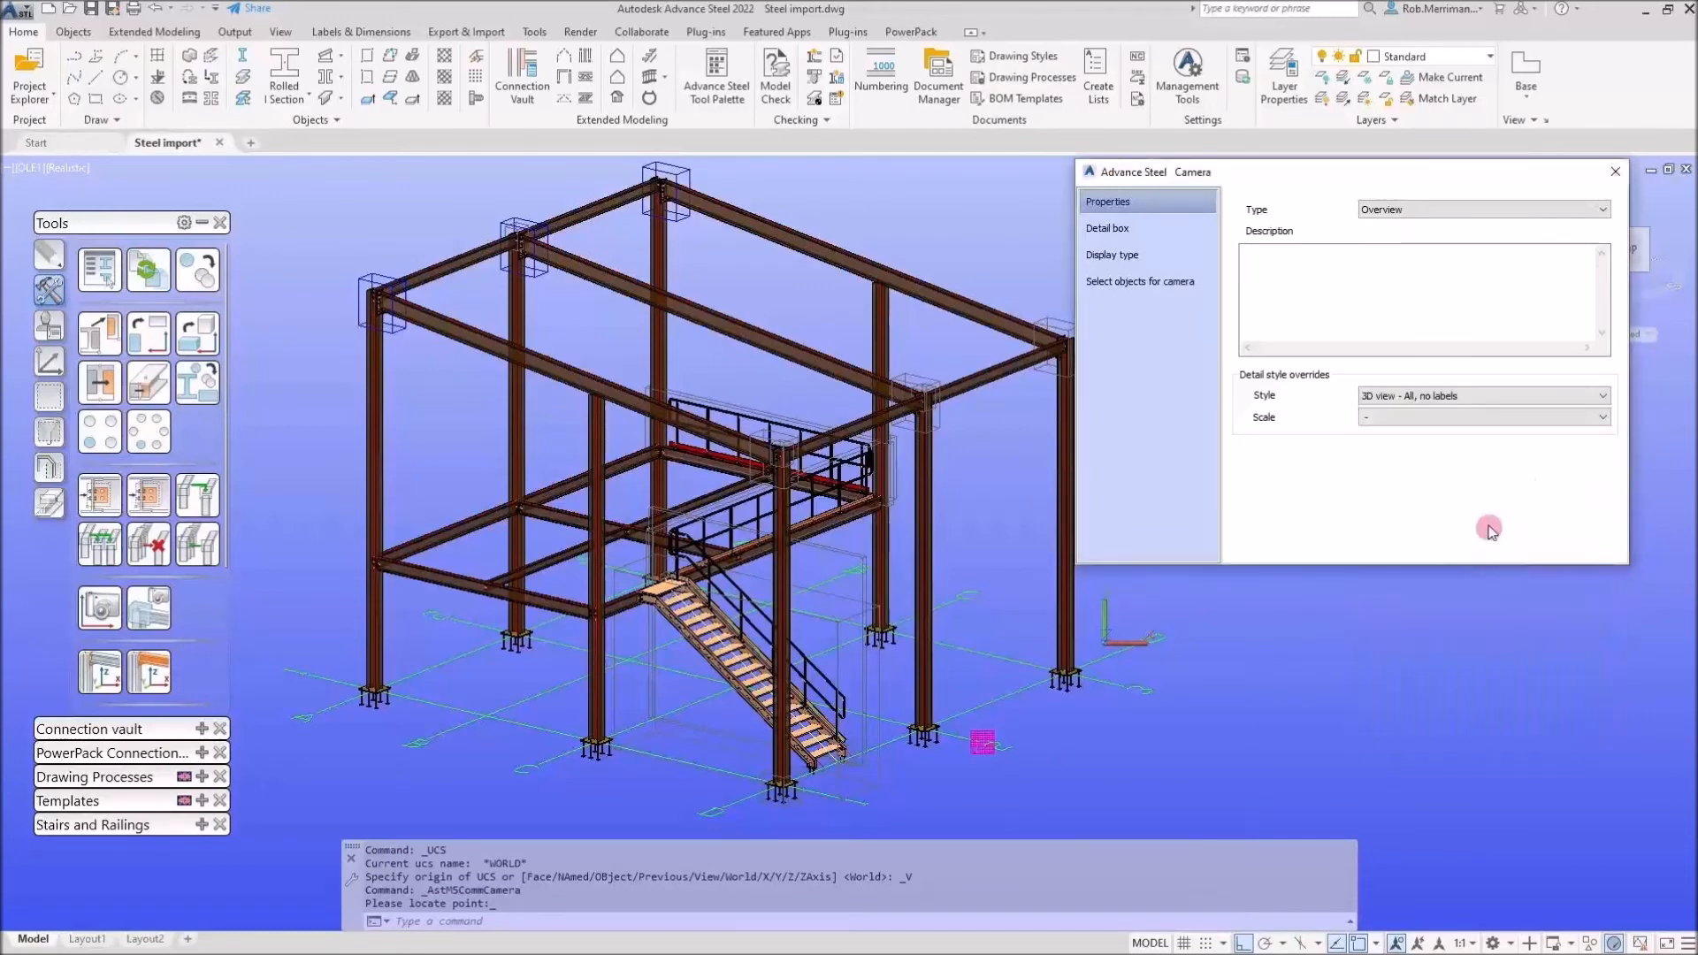
left_click(1437, 269)
type("Overall 3D")
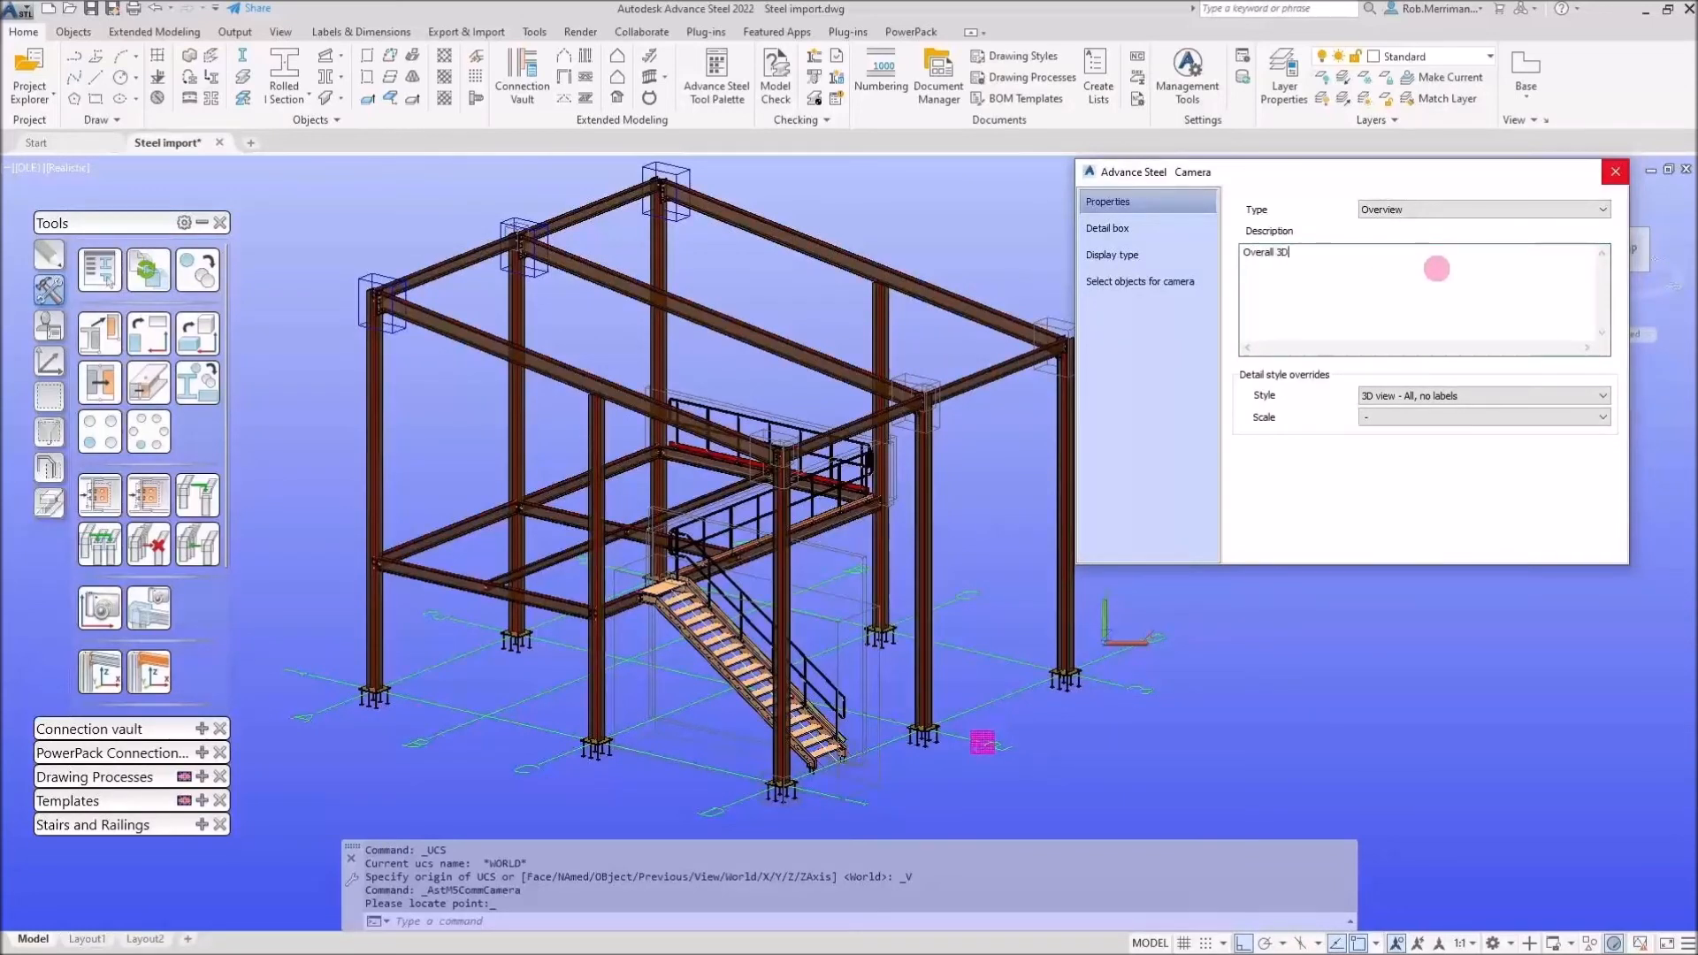
left_click(1616, 172)
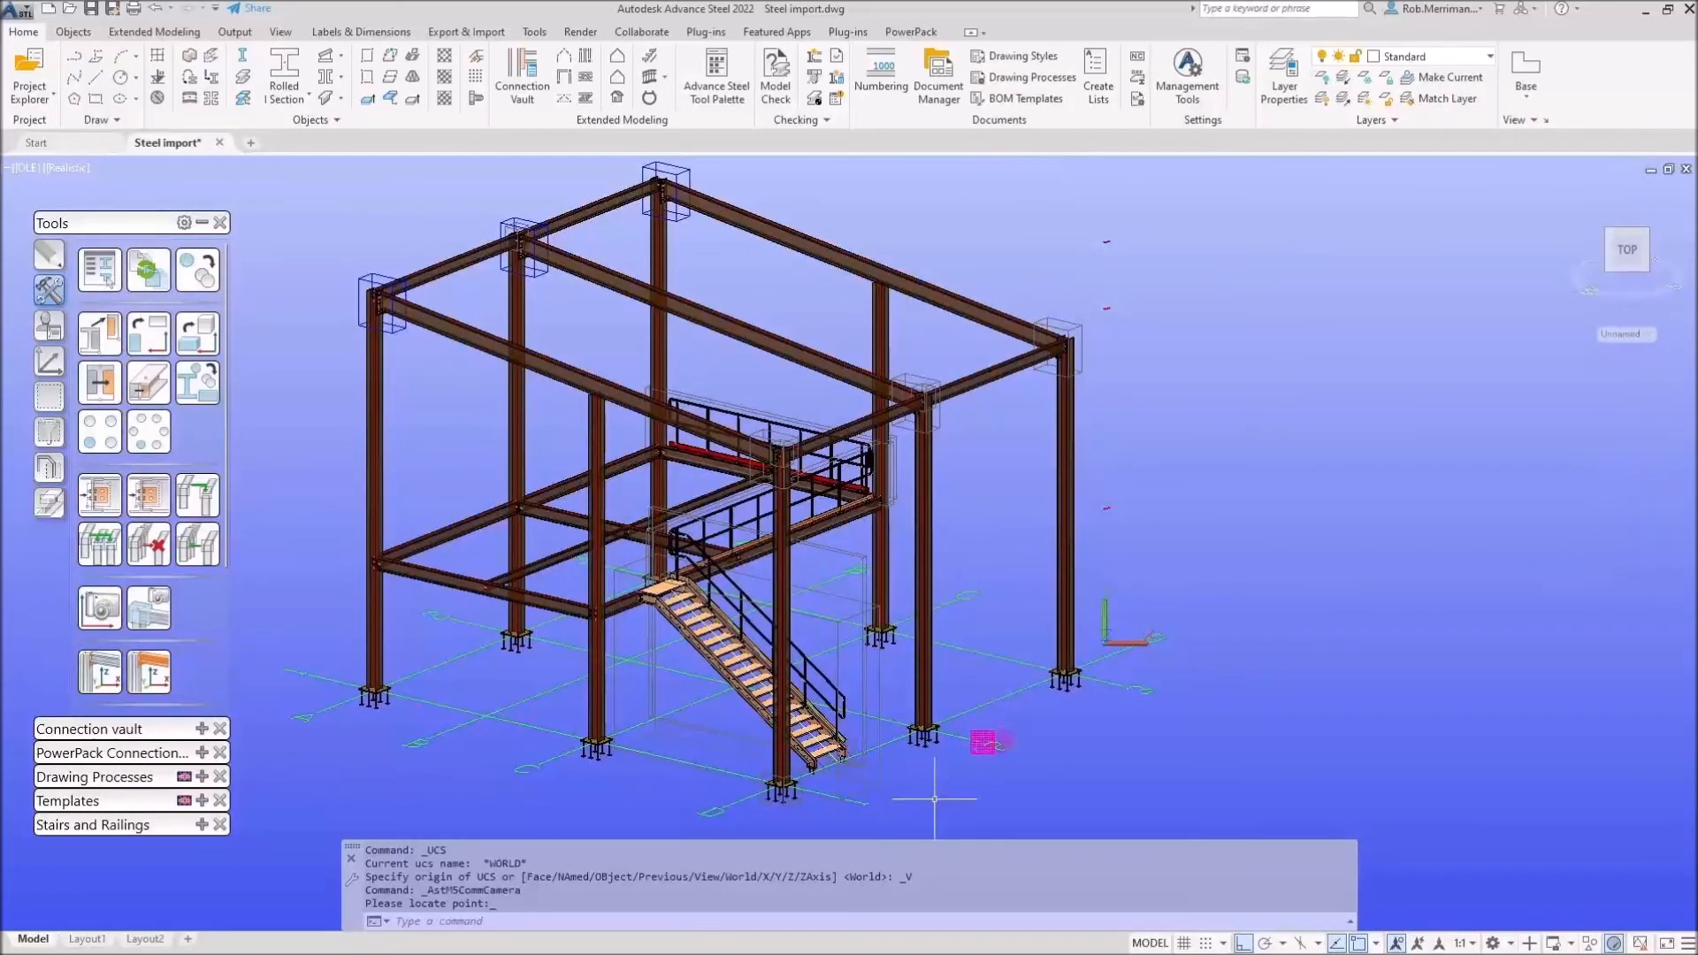
Run a Cameras - Selected drawing process on the new camera to create the overall 3D view drawing
left_click(989, 727)
left_click(202, 223)
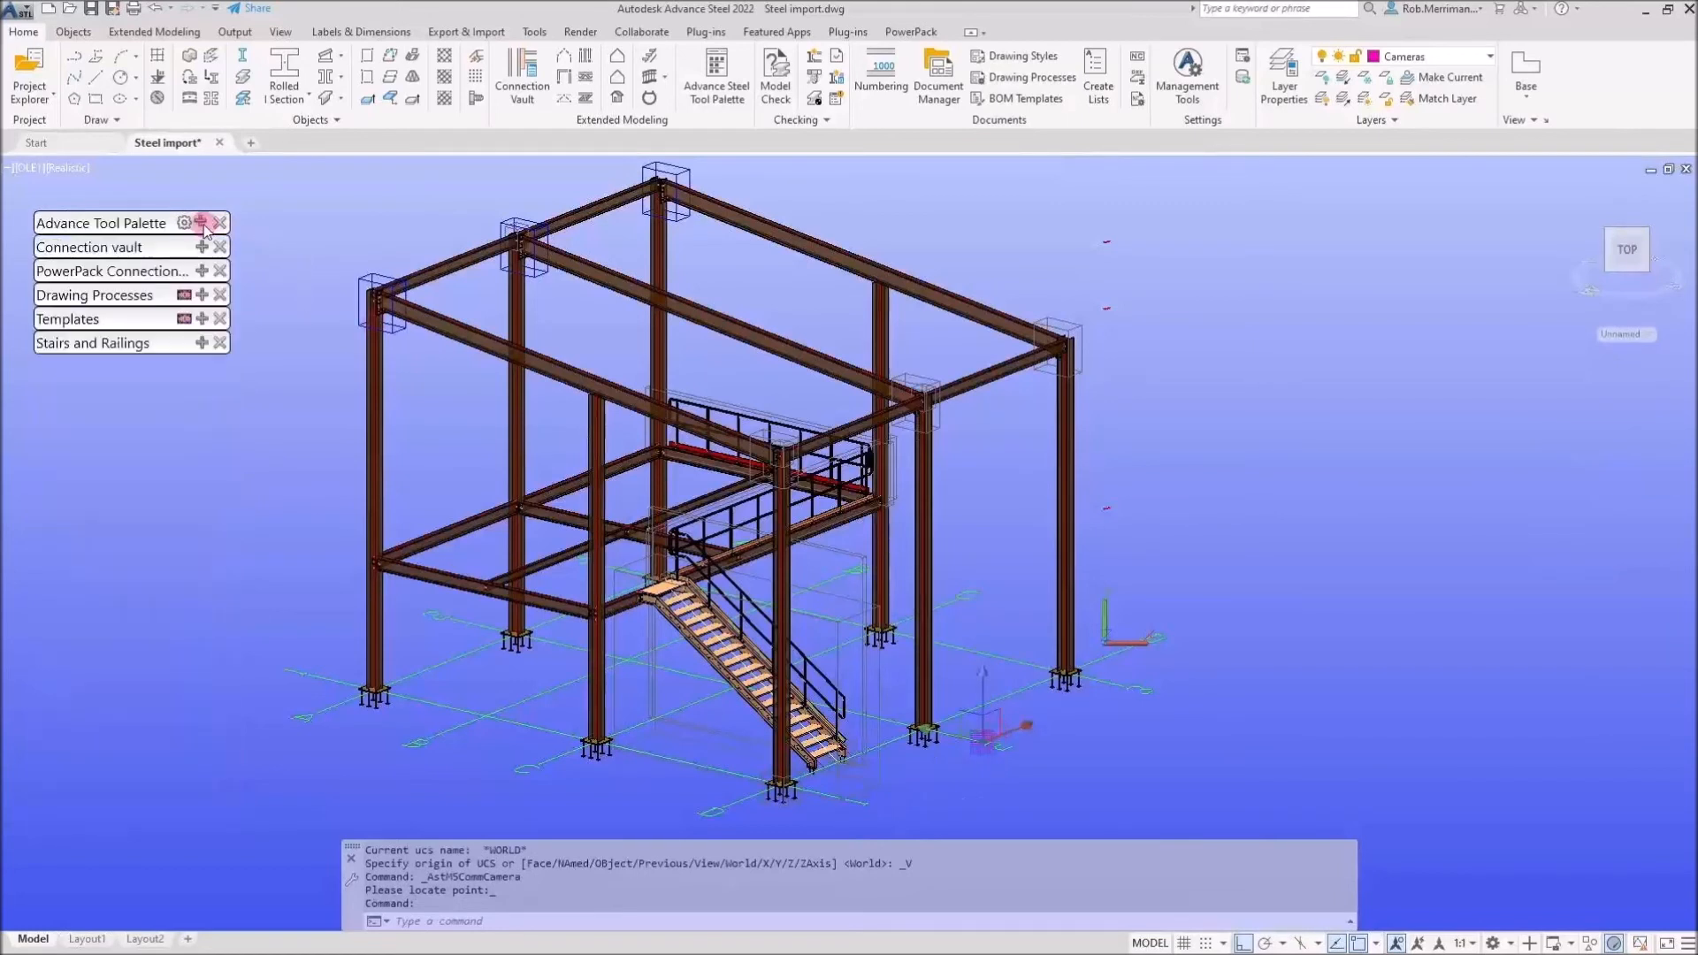
left_click(204, 294)
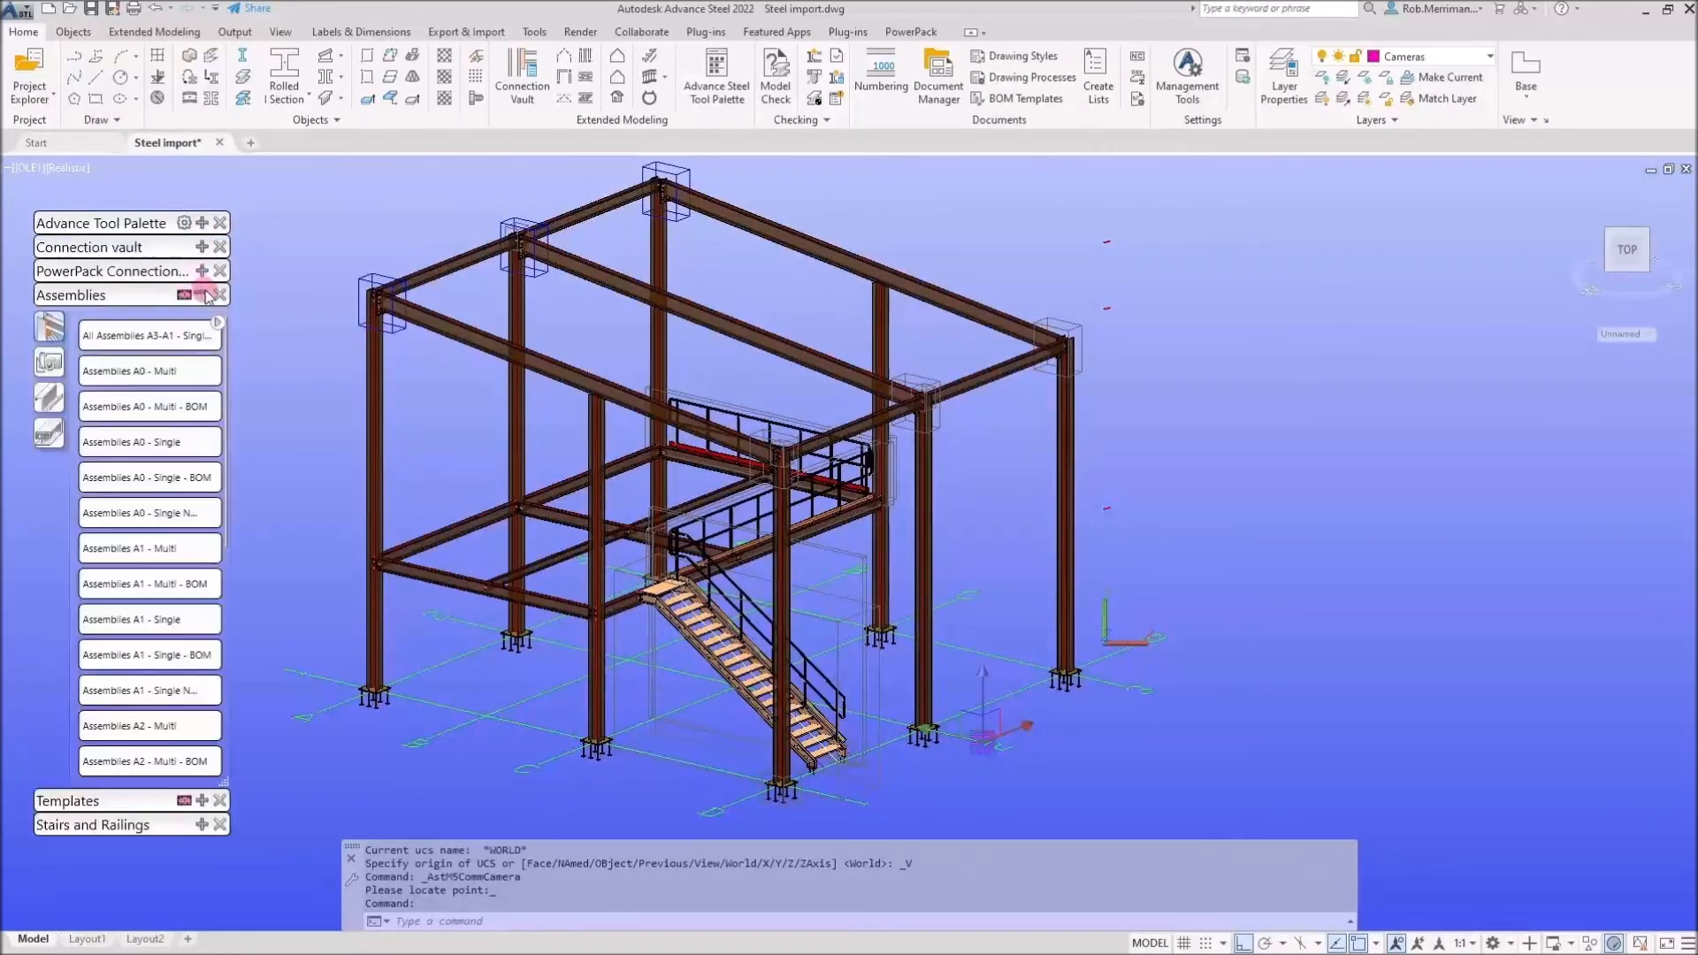
left_click(49, 362)
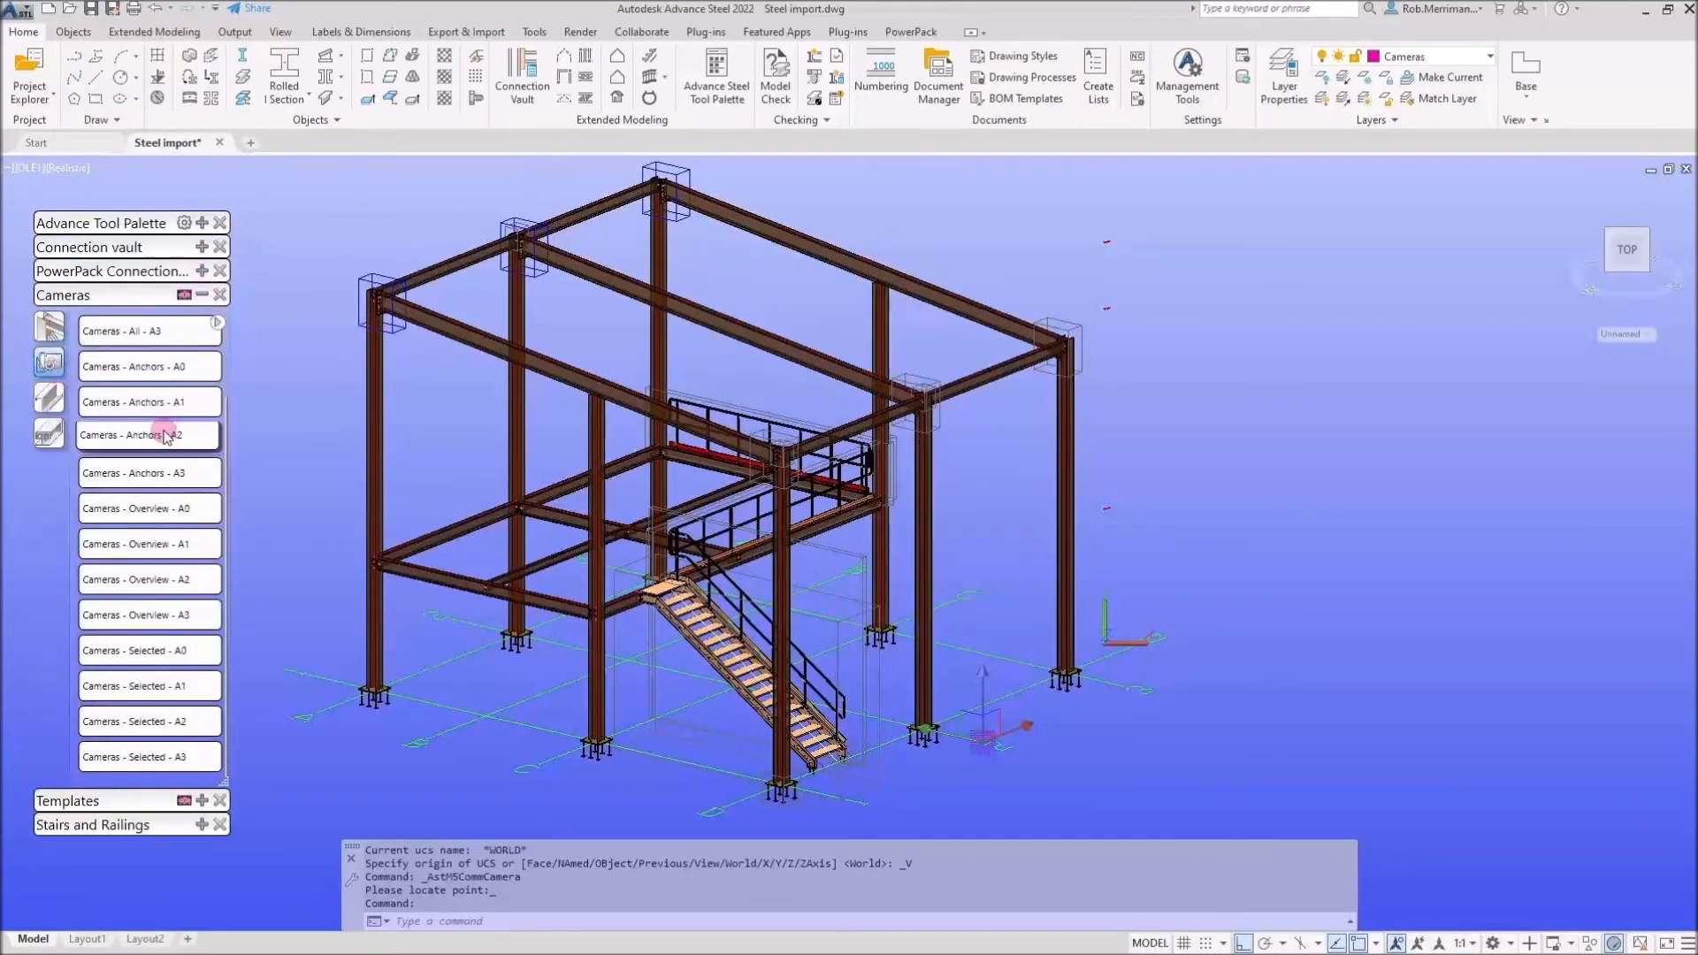
left_click(163, 653)
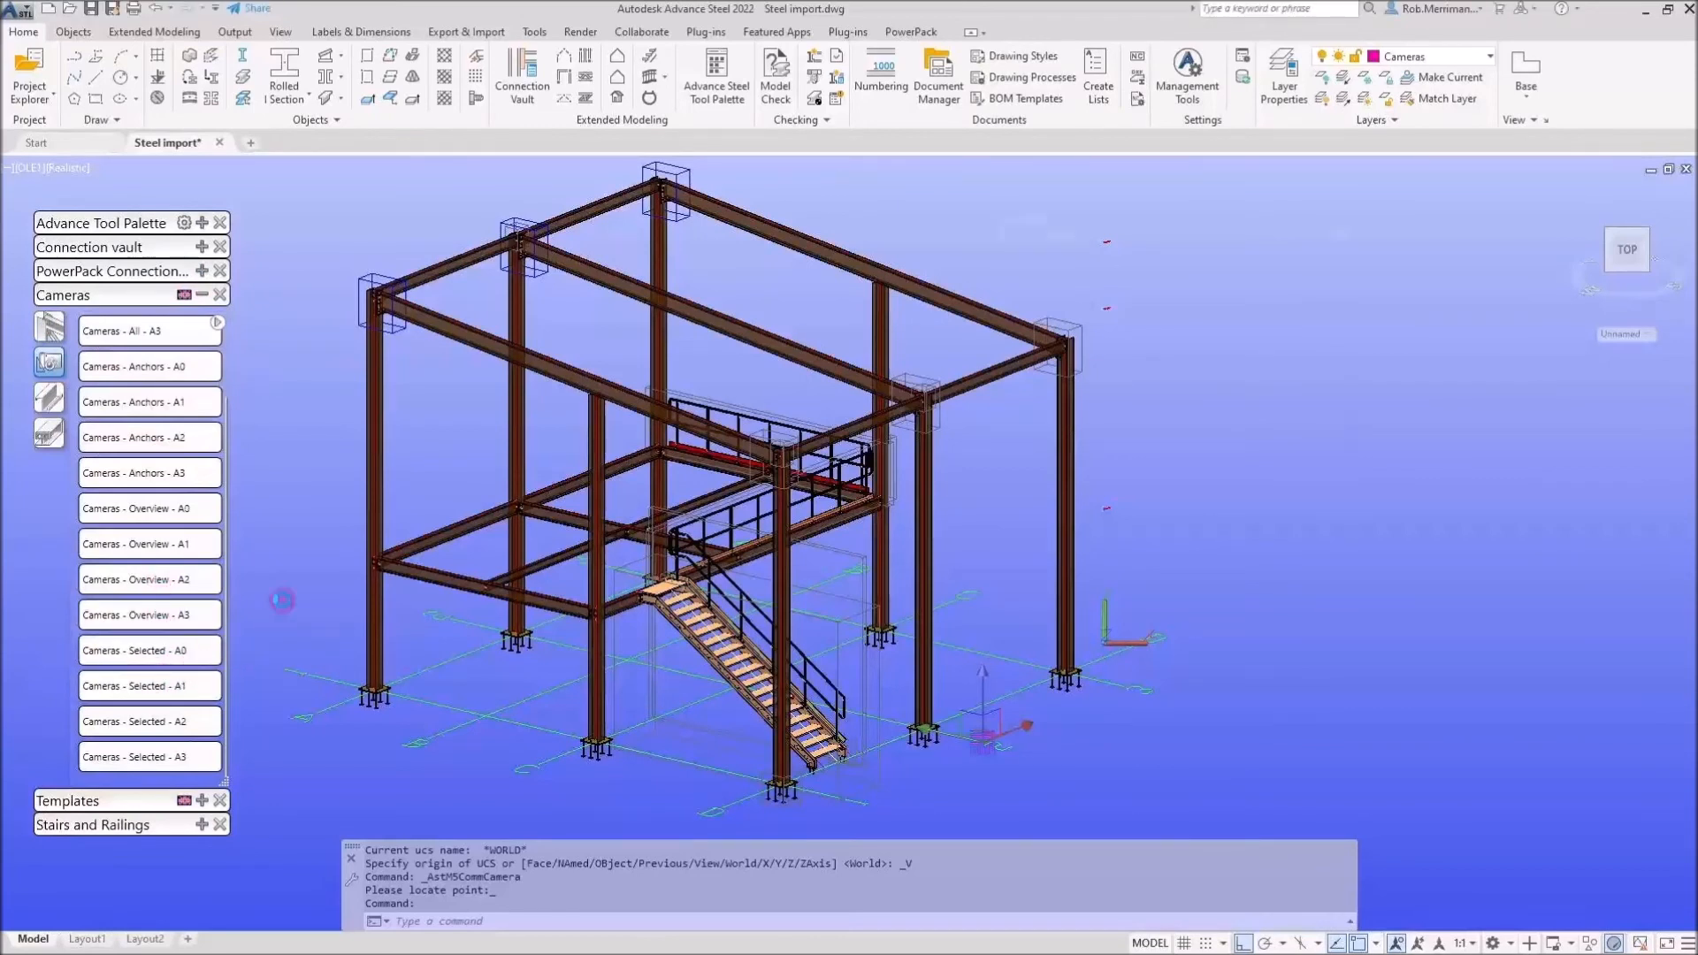
left_click(1090, 693)
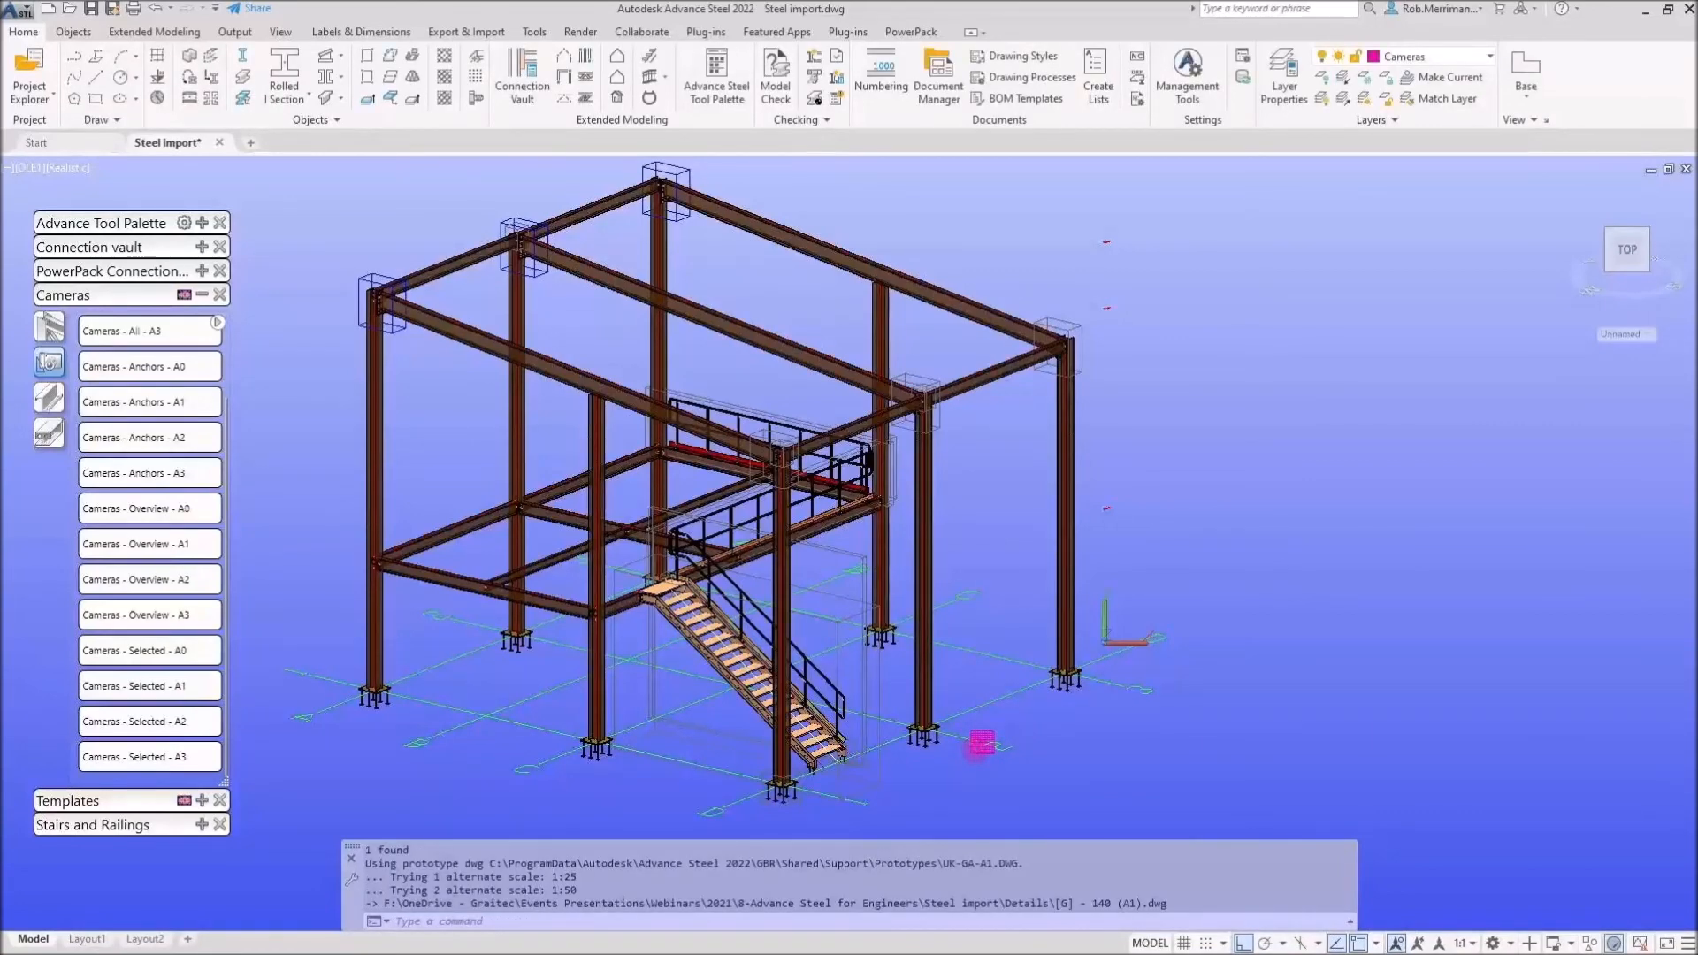
right_click(976, 758)
left_click(1090, 545)
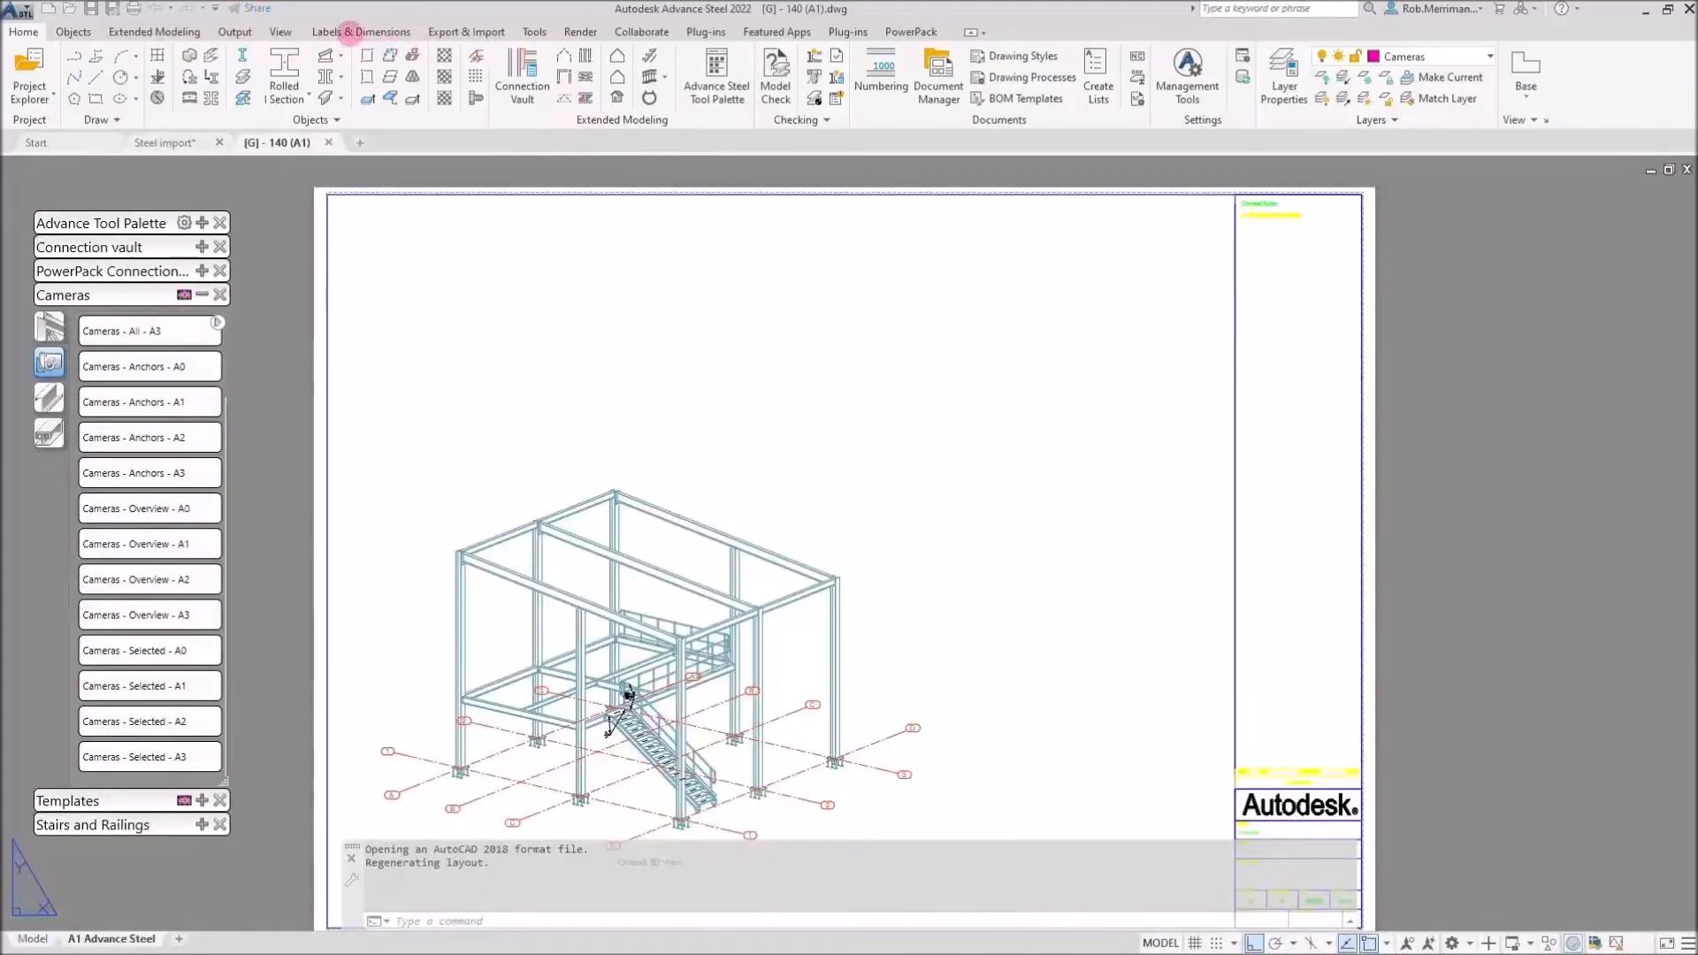
Inspect the Overall 3D View on the new drawing, then close the drawing and return to the model
left_click(349, 32)
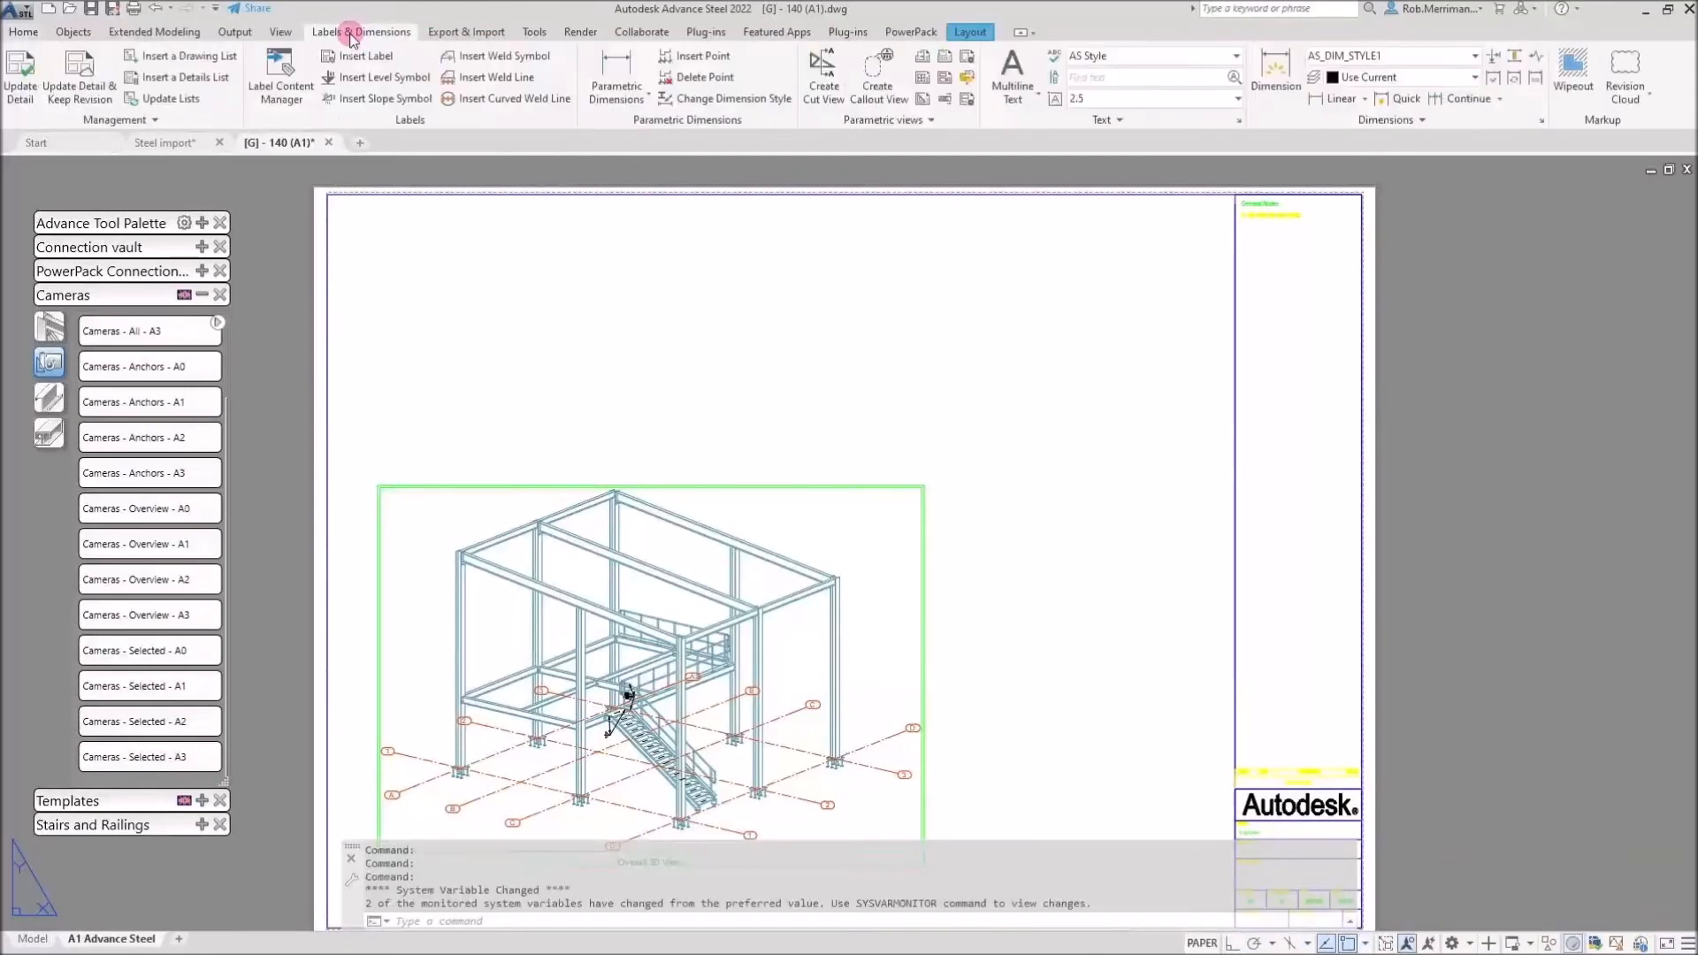
scroll(635, 784, "up", 2)
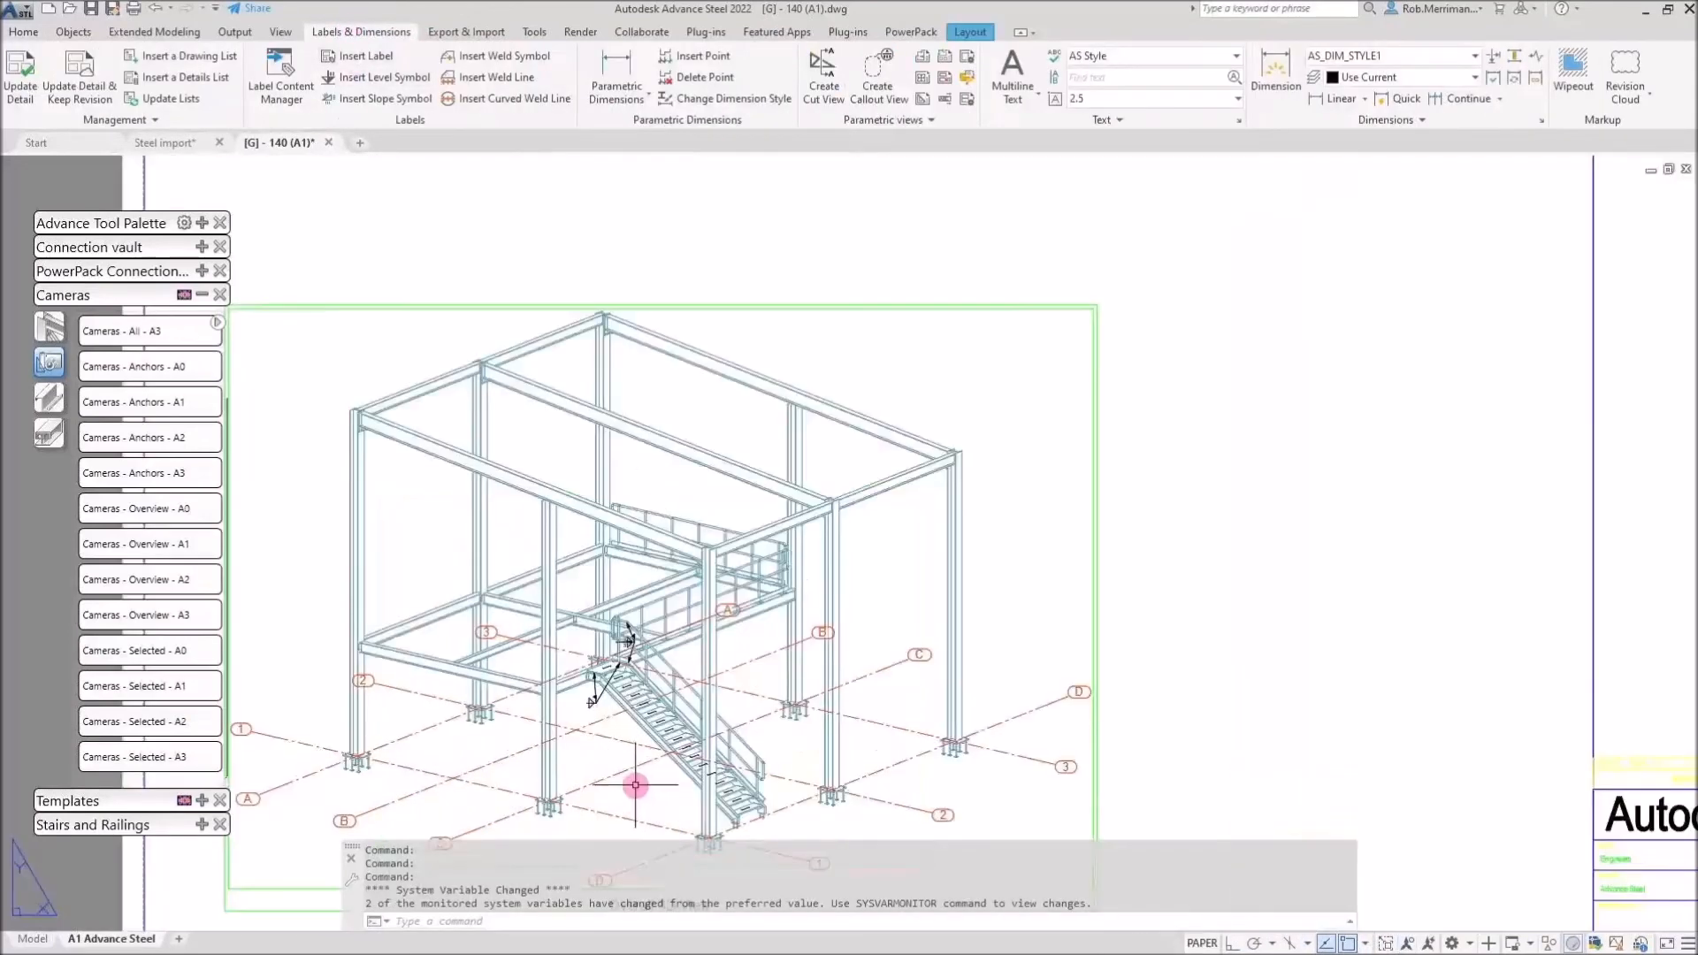
middle_click_drag(663, 751, 853, 627)
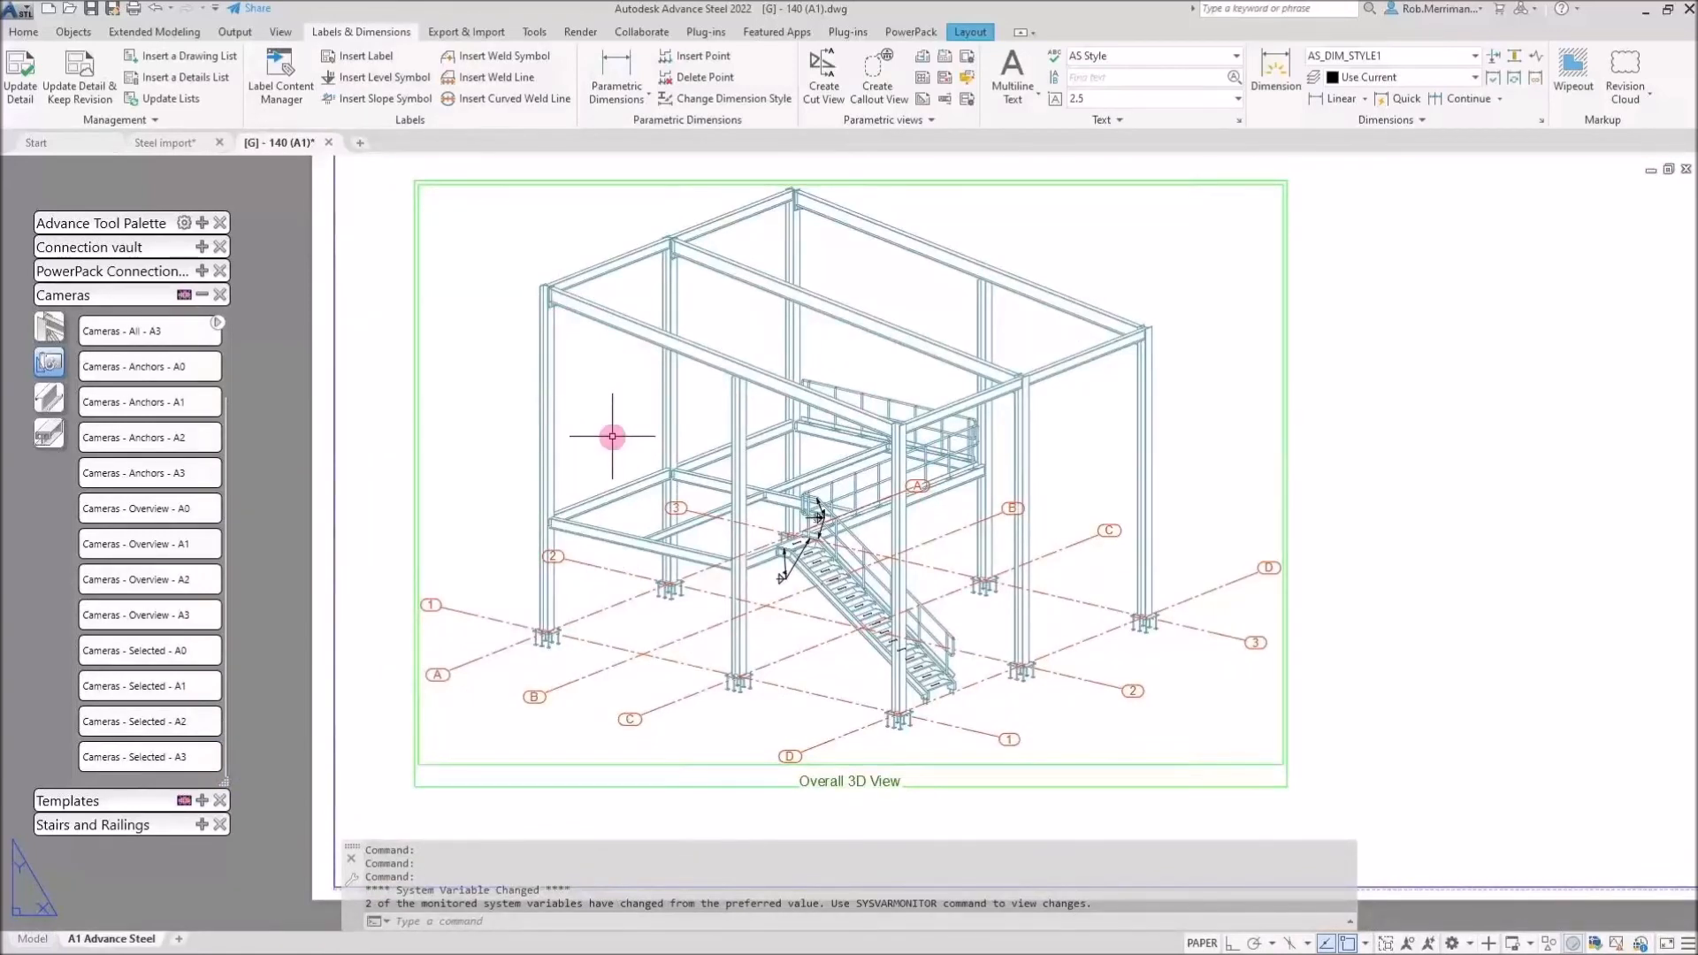
left_click(329, 144)
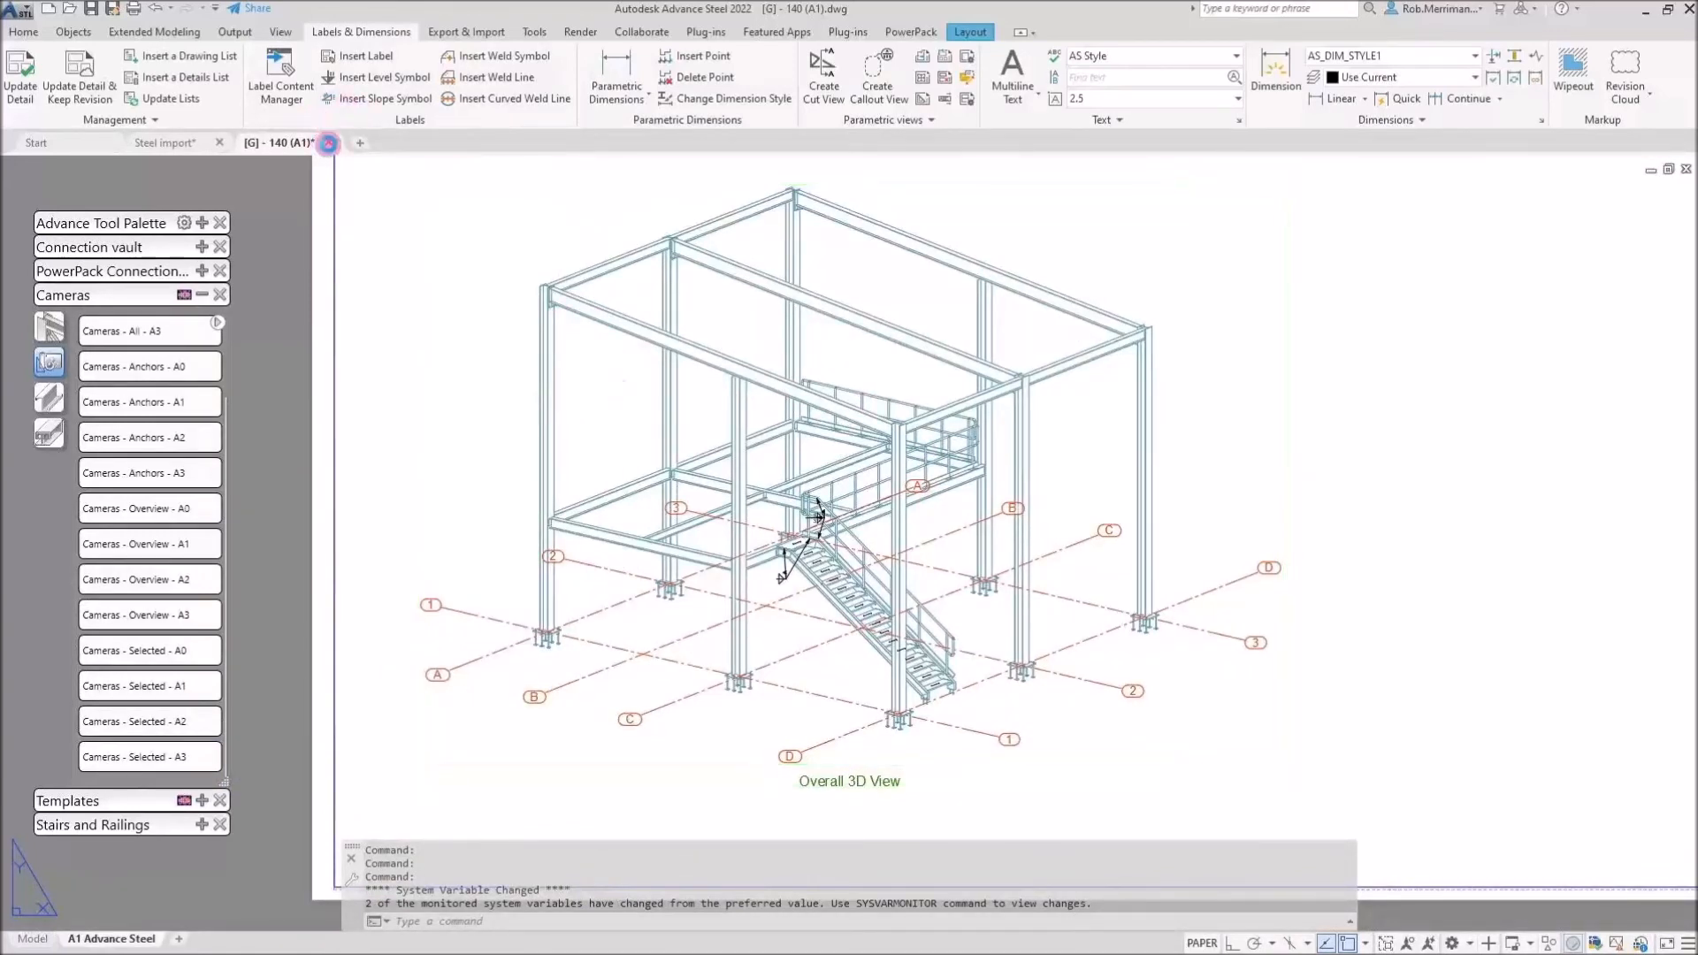
left_click(887, 528)
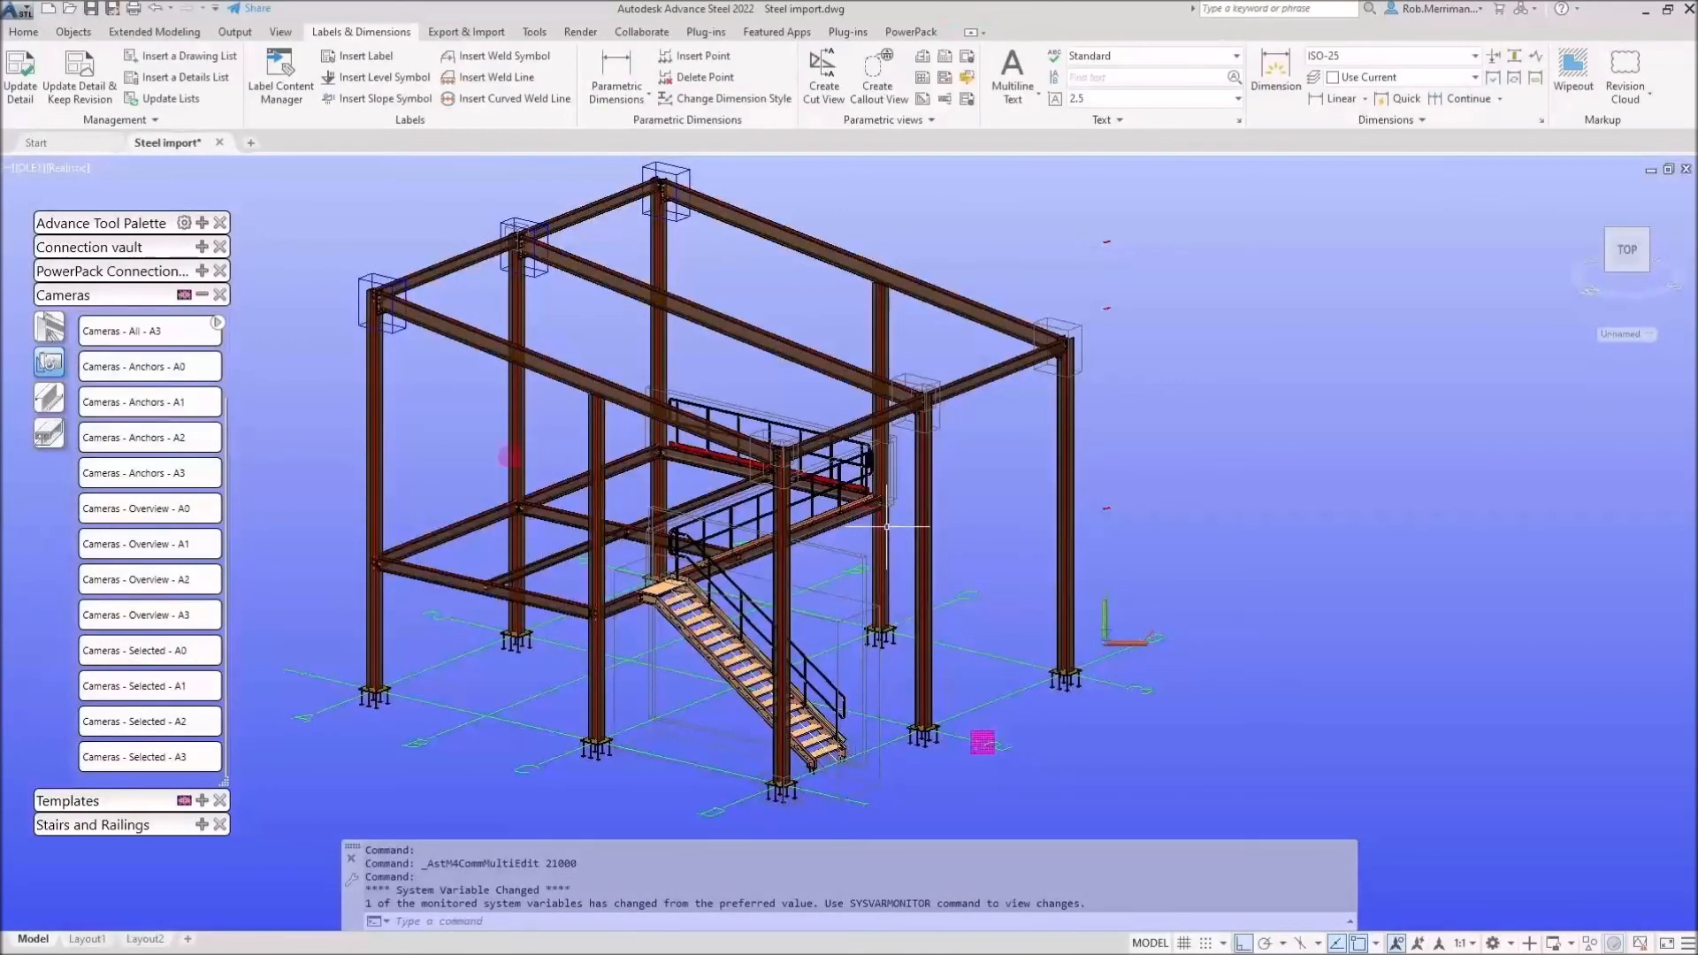
Reset the UCS to World from the tool palette
left_click(202, 295)
left_click(202, 223)
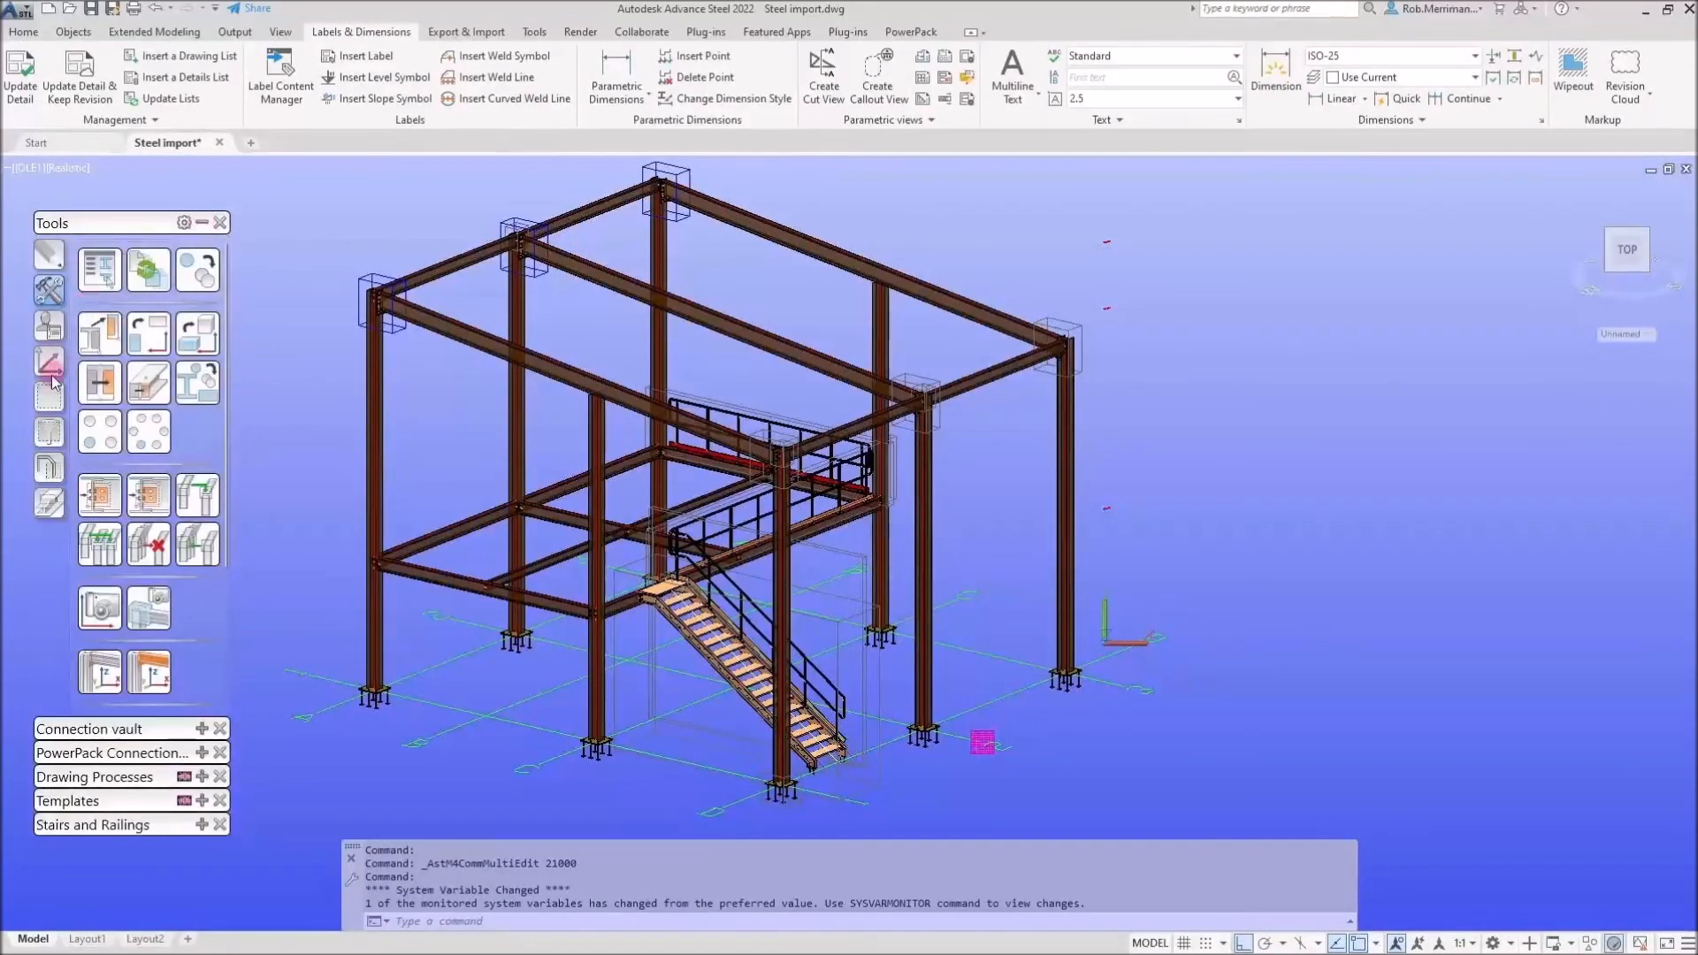
left_click(50, 367)
left_click(102, 269)
left_click(203, 222)
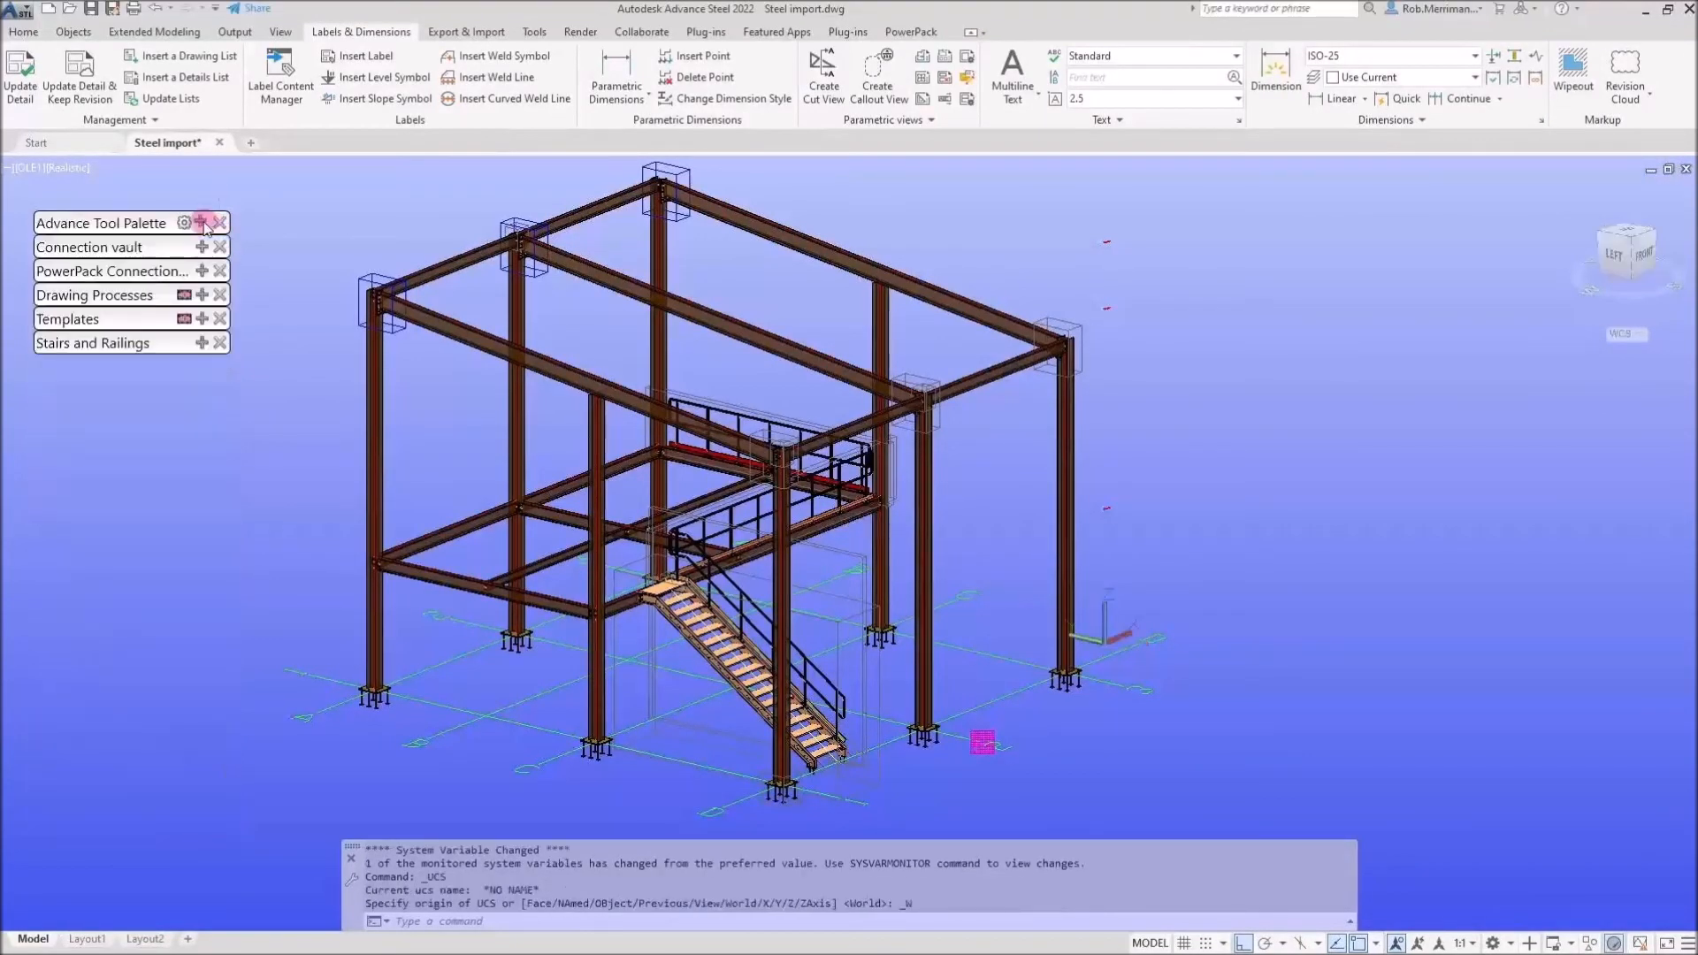
Adjust the NC settings and export DSTV NC files for the model parts
left_click(24, 32)
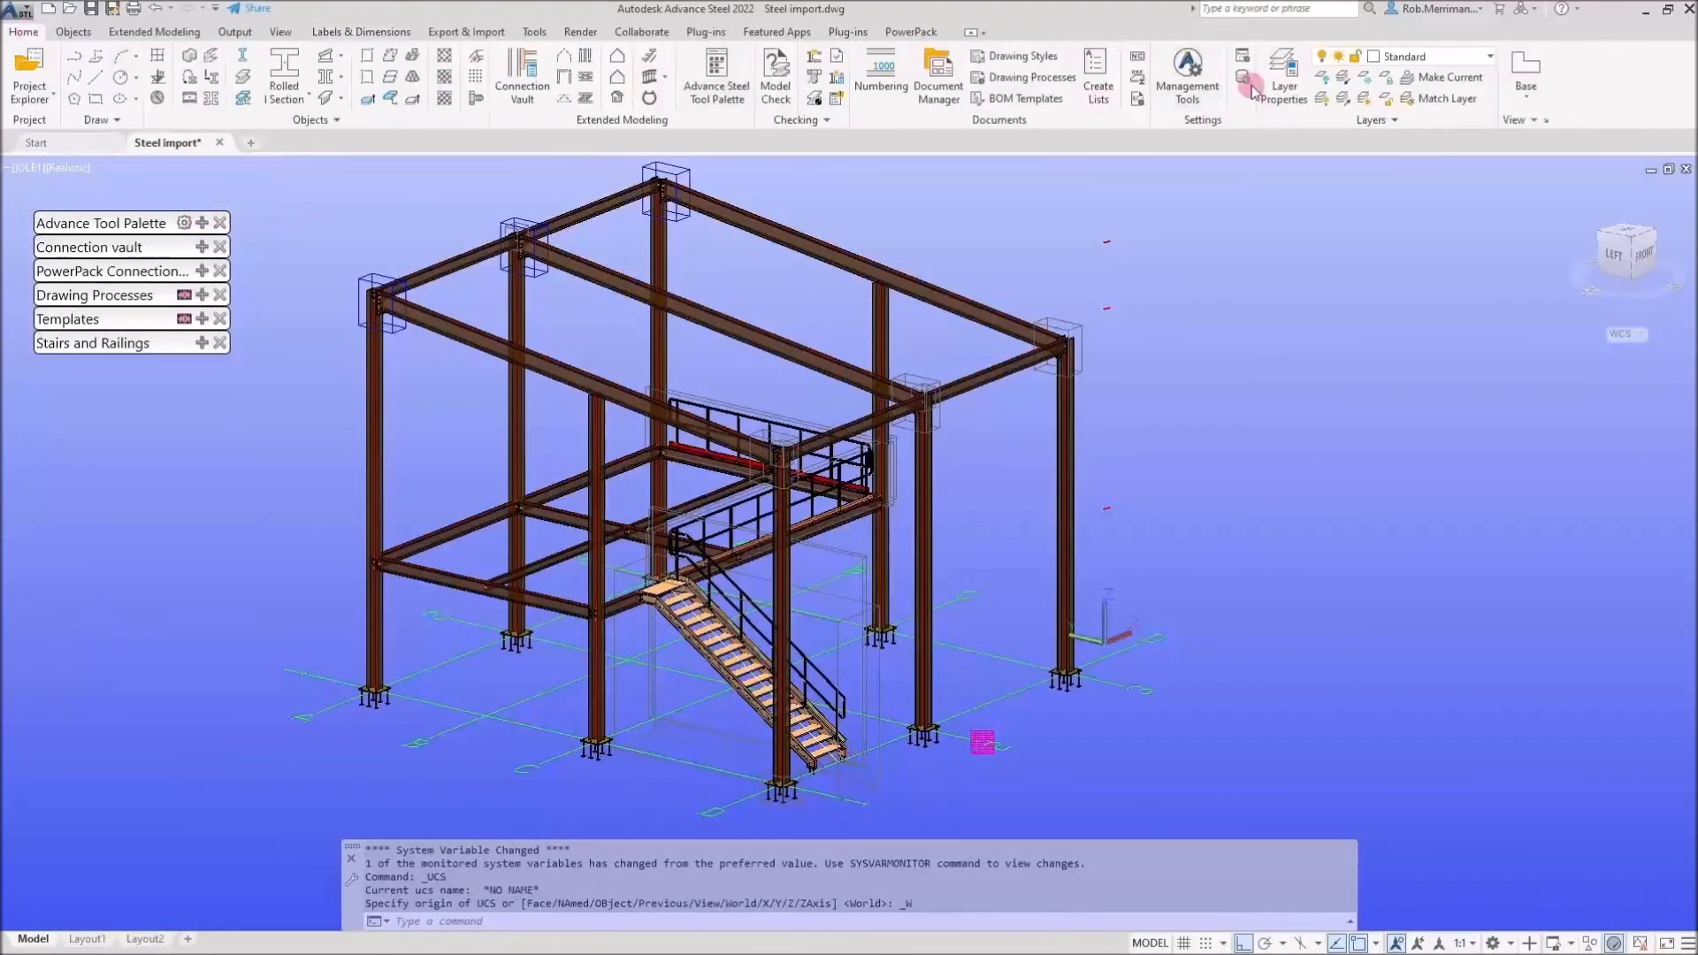
left_click(1138, 99)
left_click(1249, 250)
left_click(1675, 564)
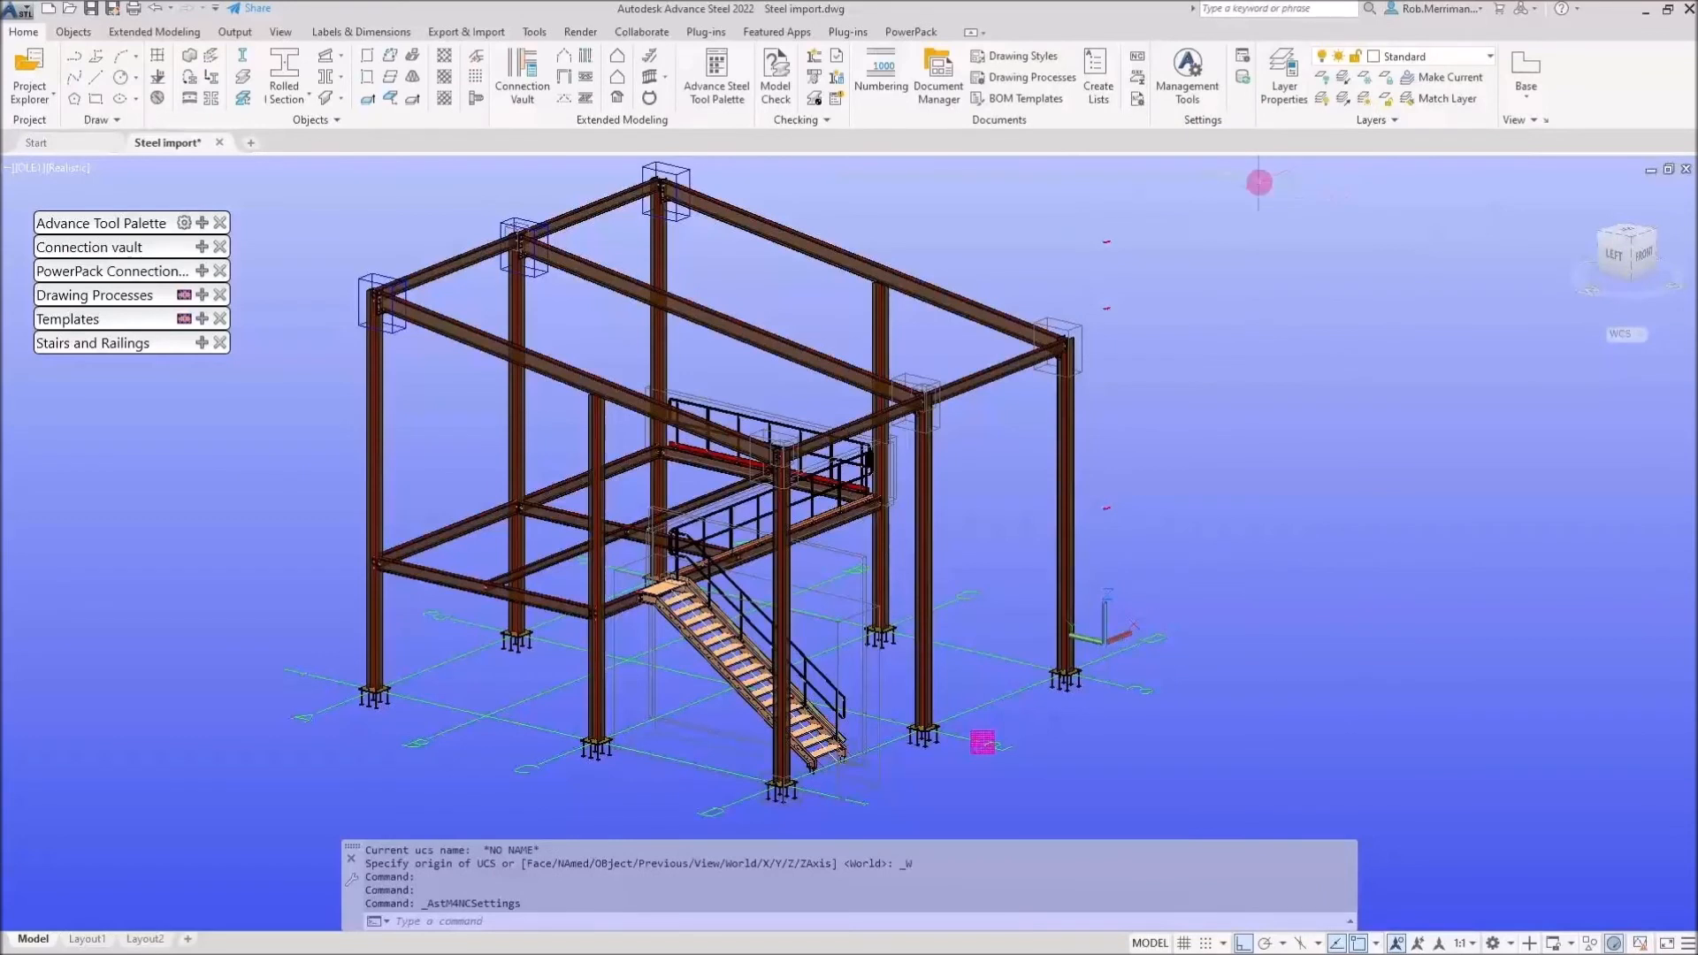
left_click(1138, 59)
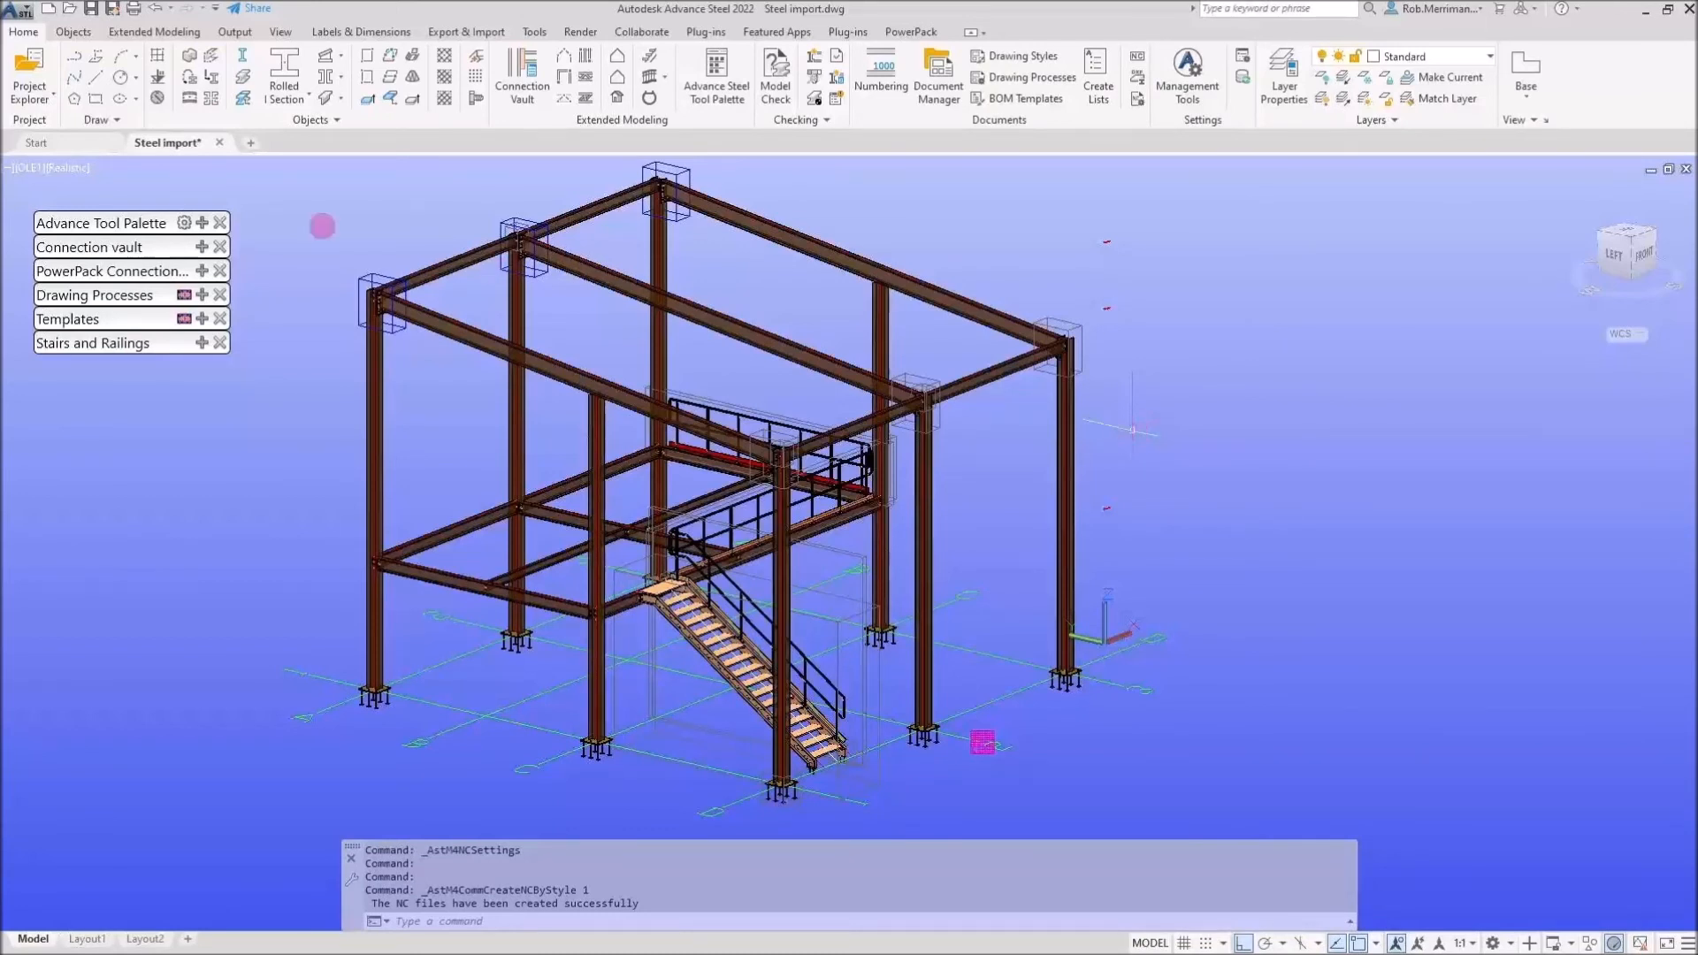
Select the model parts through the tool palette's selection filters and create NC DXF files for them
left_click(168, 222)
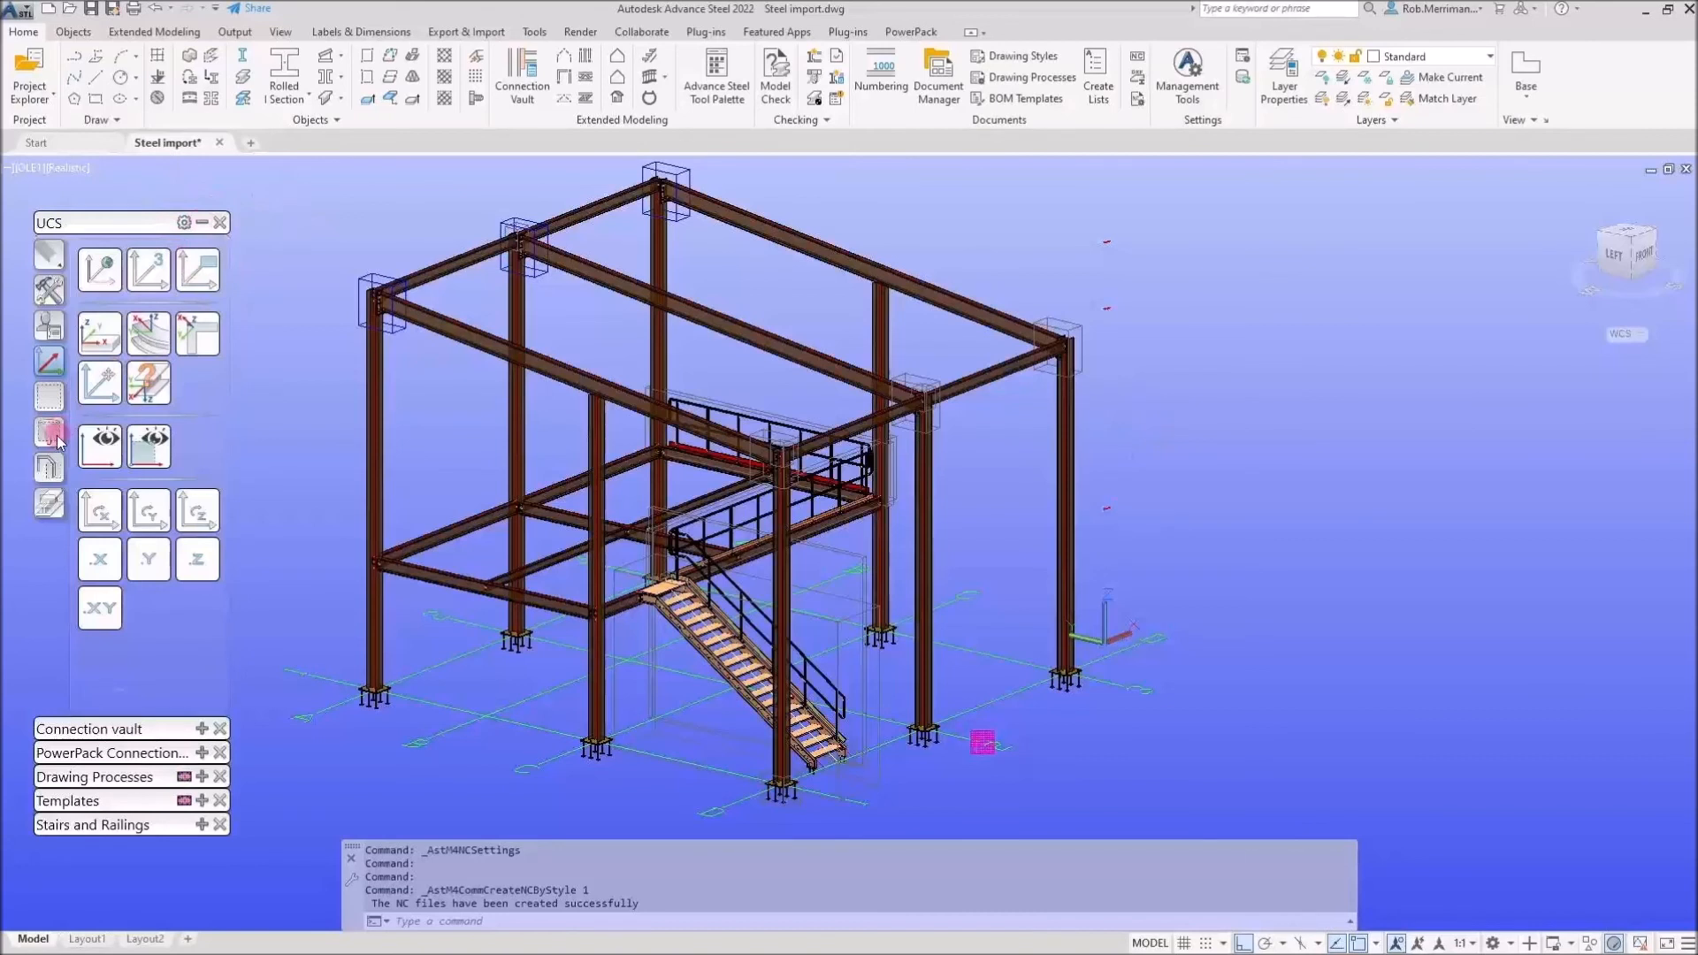
left_click(48, 431)
left_click(104, 564)
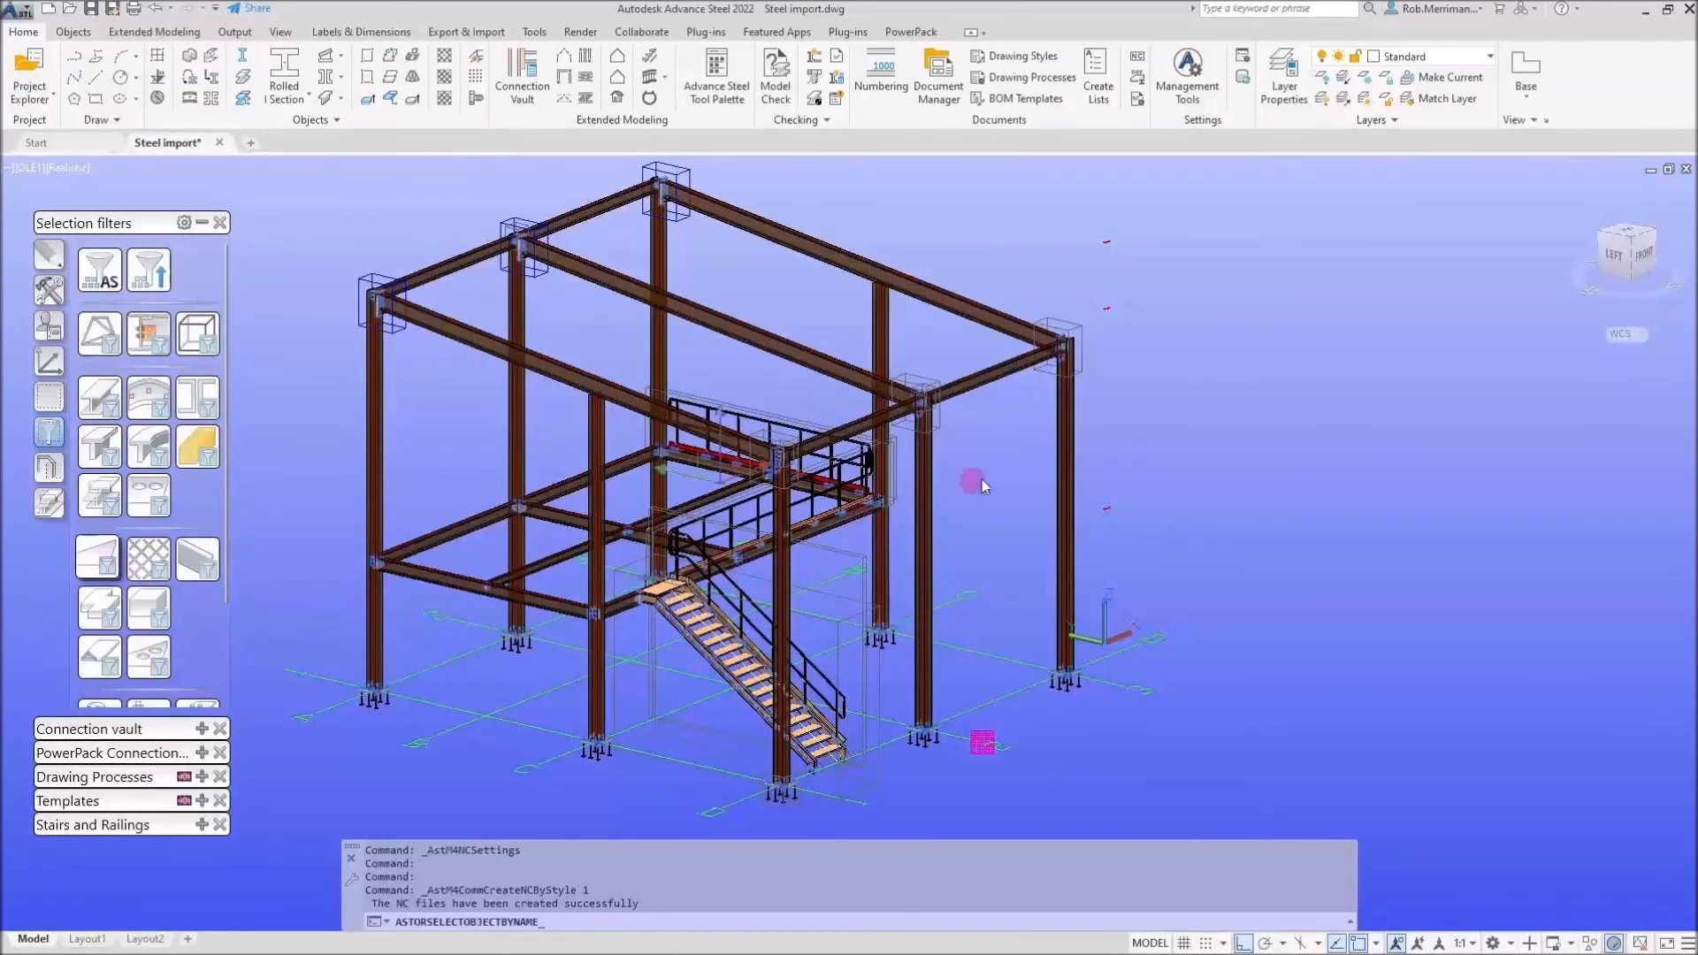
left_click(1203, 367)
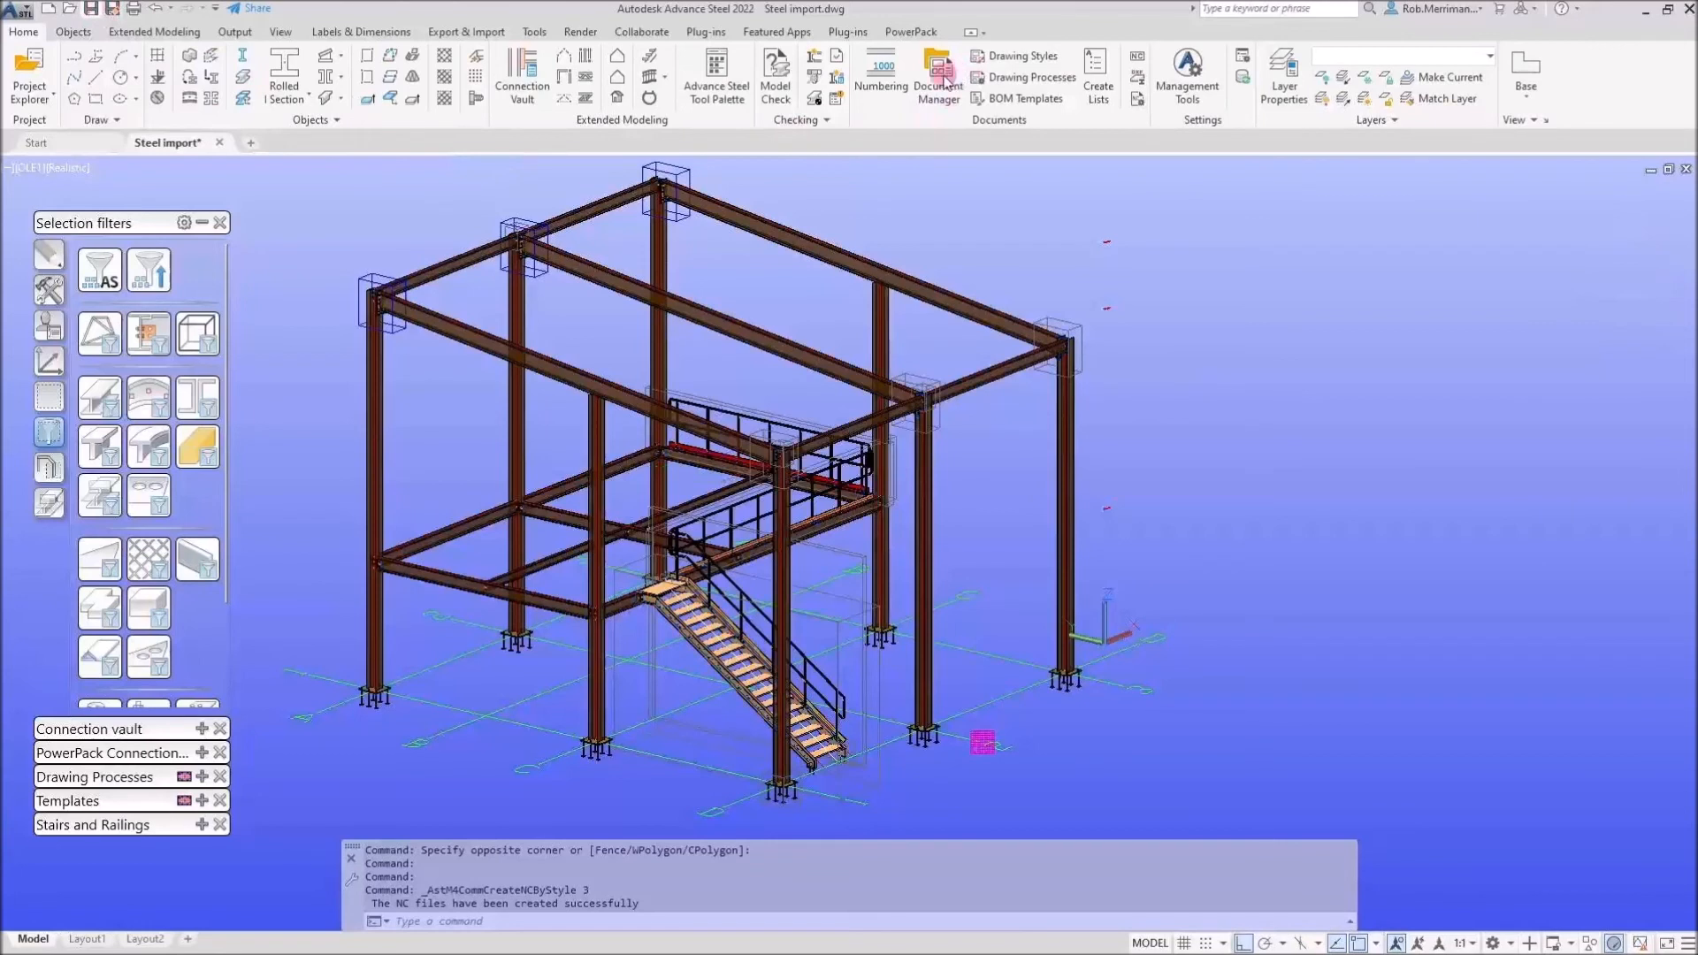
Save the model and open the Document Manager
key("ctrl+s")
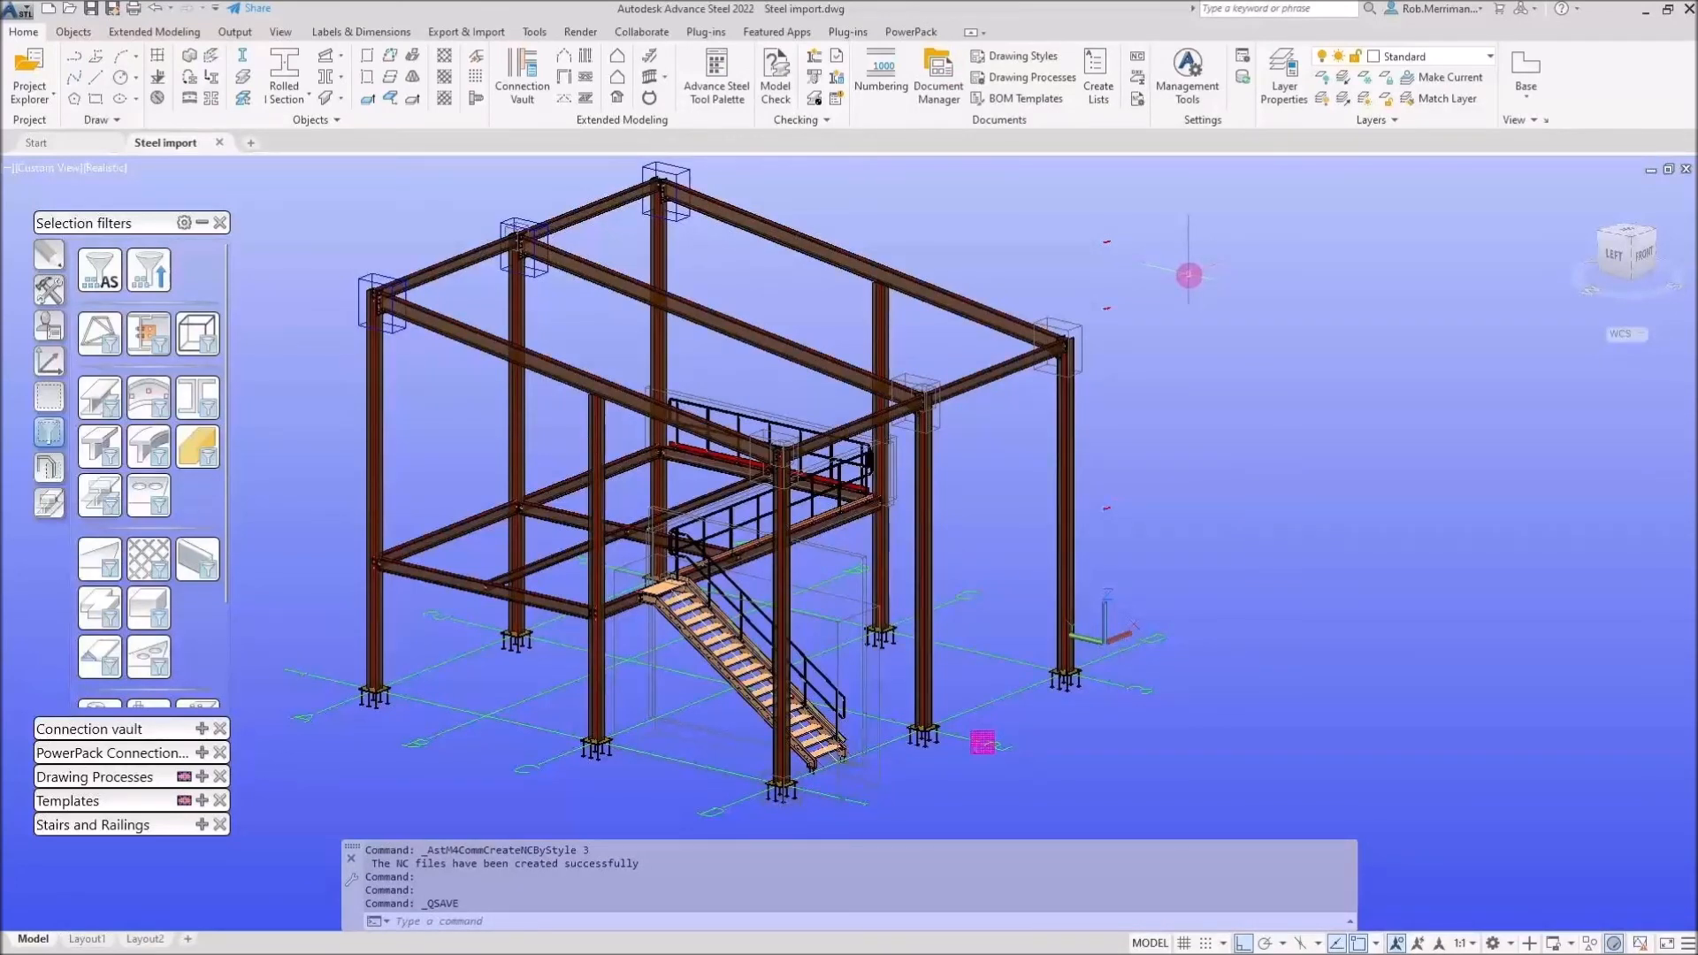
left_click(939, 78)
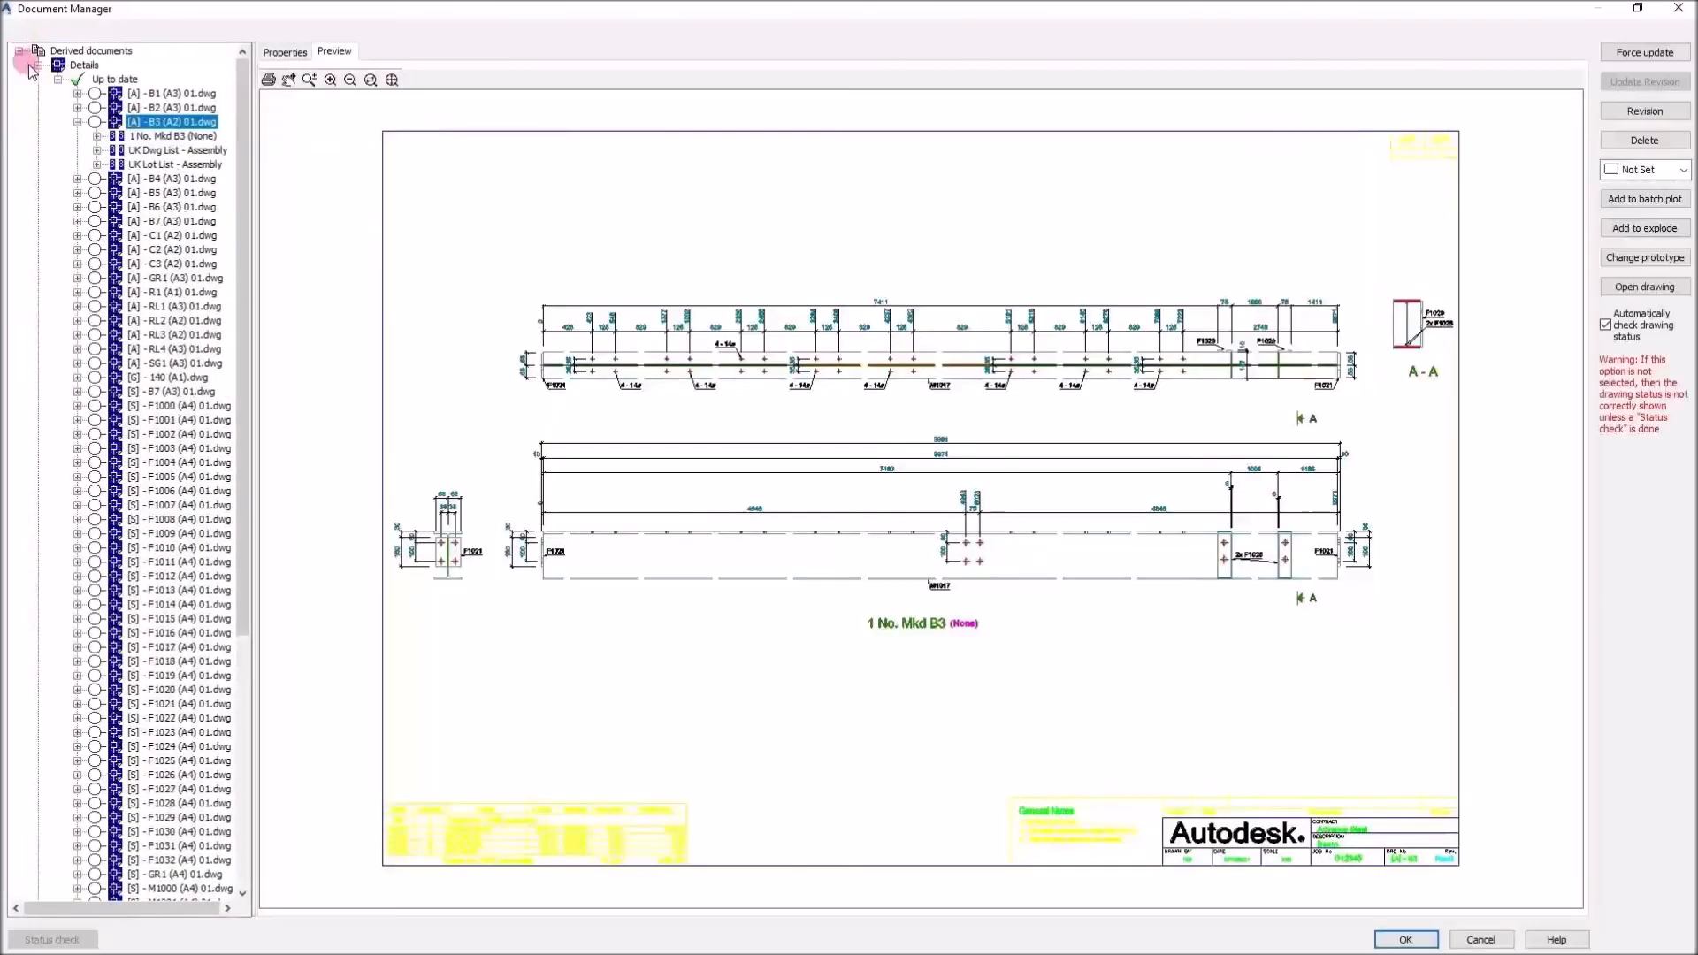
Preview the DXF plate files F1025.nc.dxf and F1030.nc.dxf in the Document Manager
left_click(39, 65)
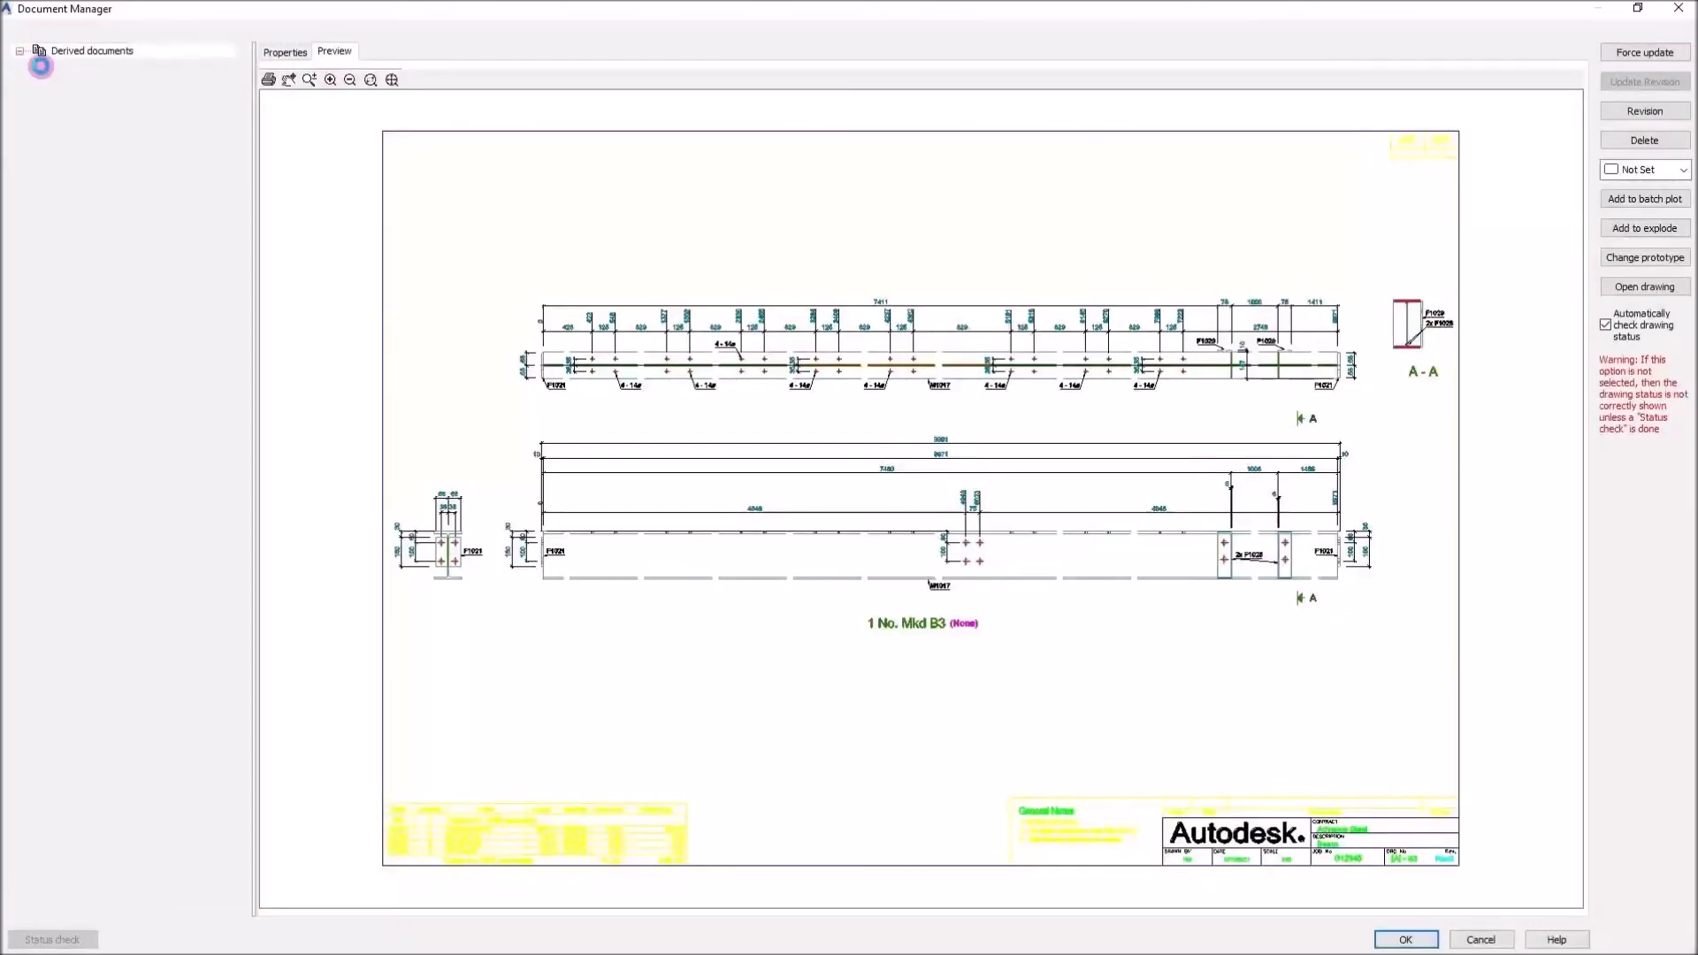
left_click(38, 107)
left_click(58, 122)
left_click(139, 192)
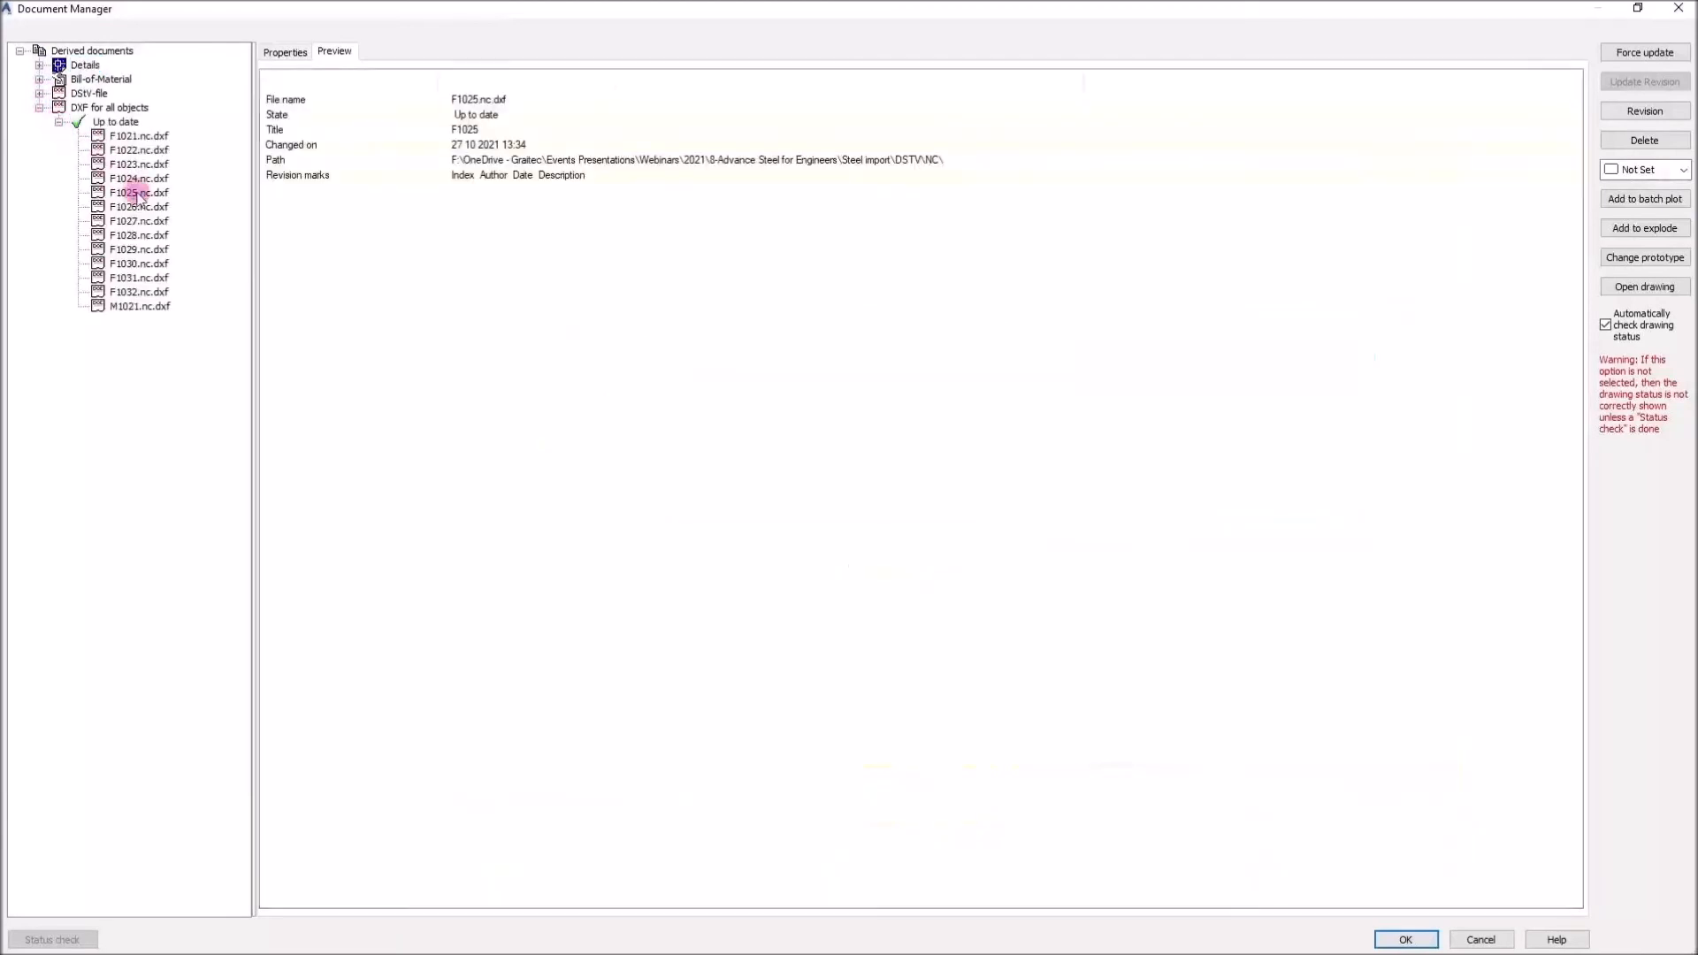
left_click(334, 52)
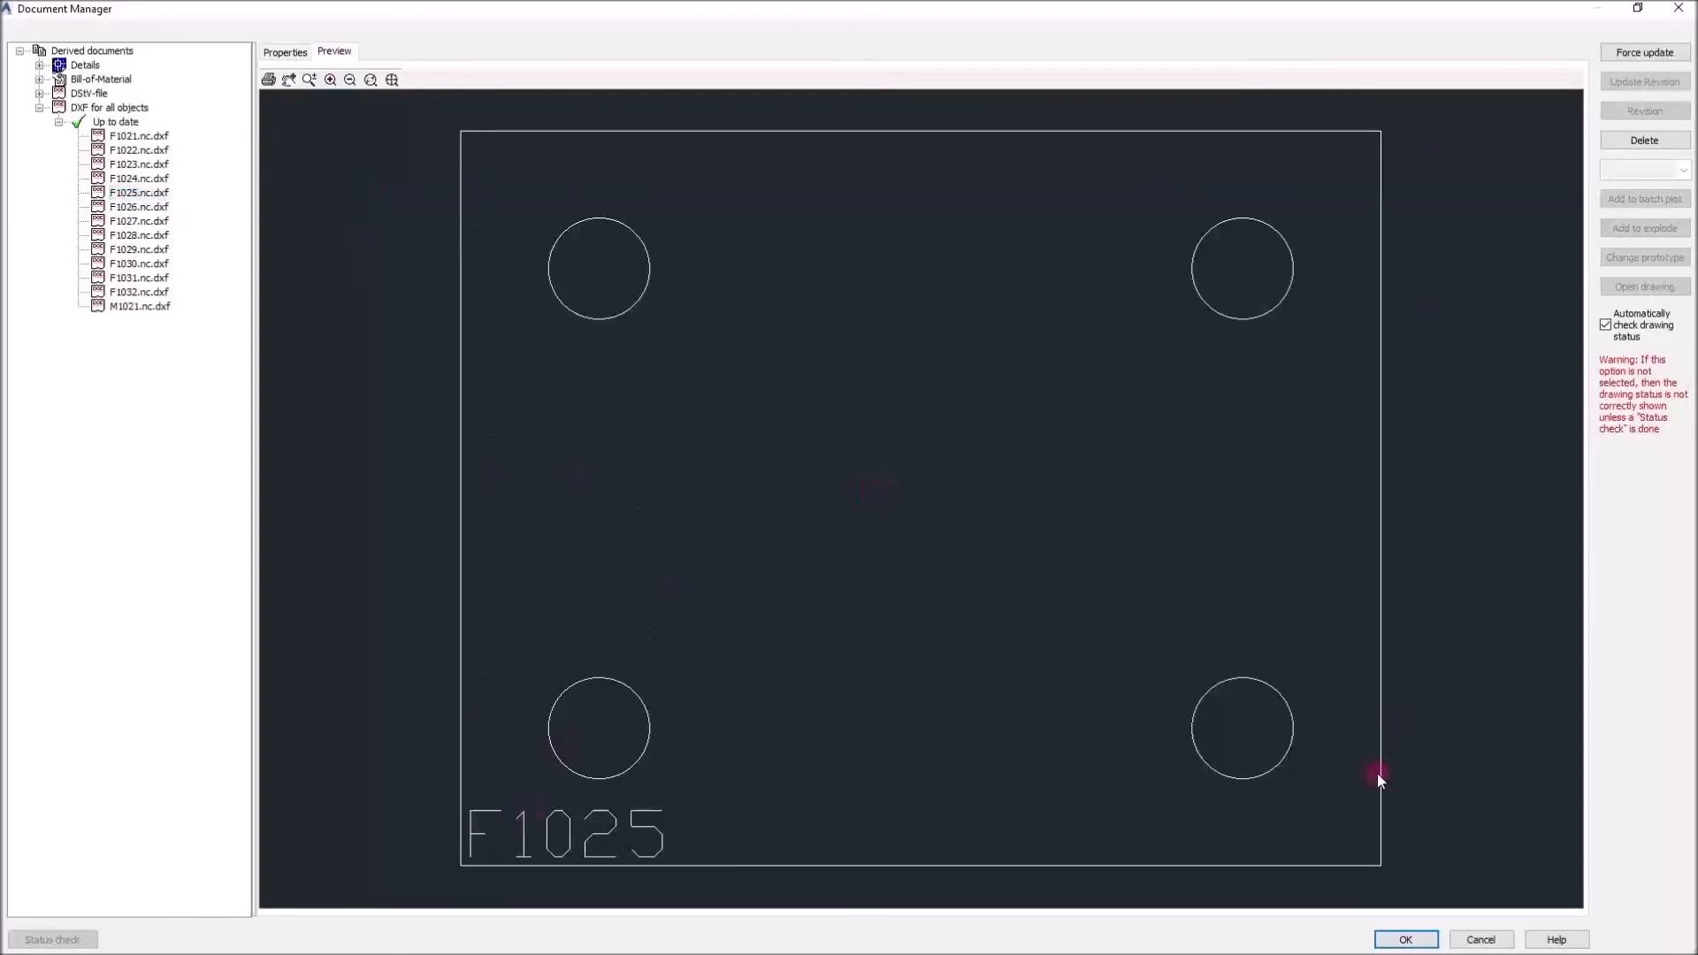
left_click(144, 264)
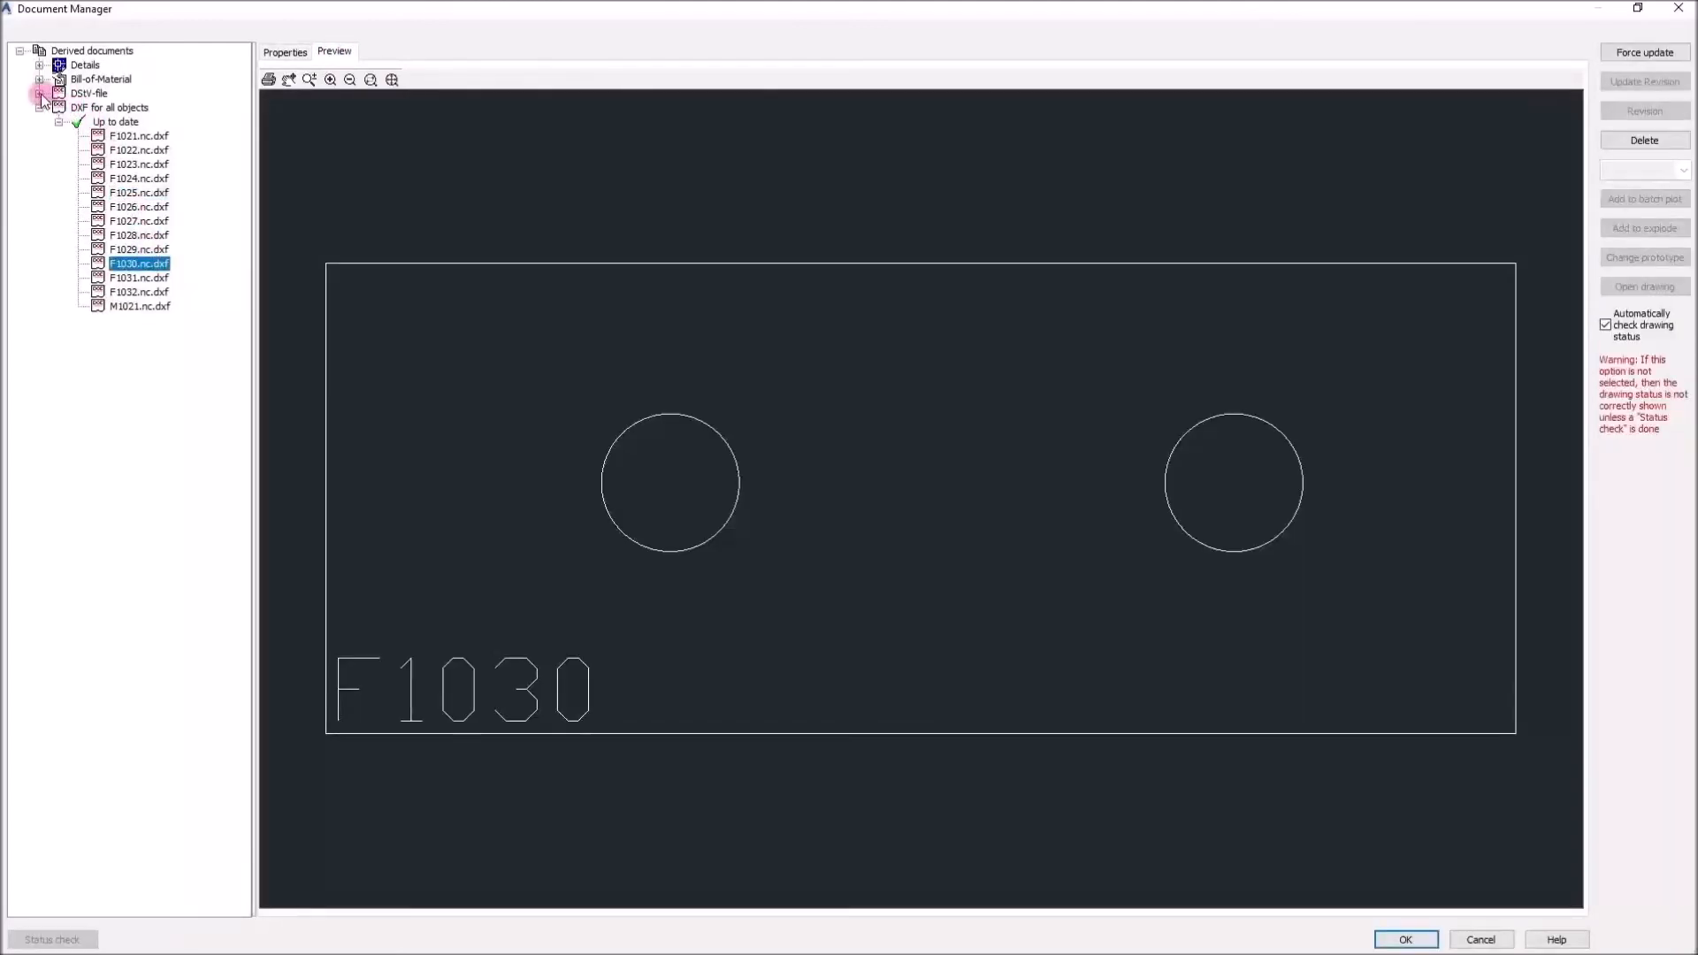
Examine the DSTV-NC files M1012.nc and M1019.nc, highlighting grade, profile and length, then close the Document Manager
left_click(39, 94)
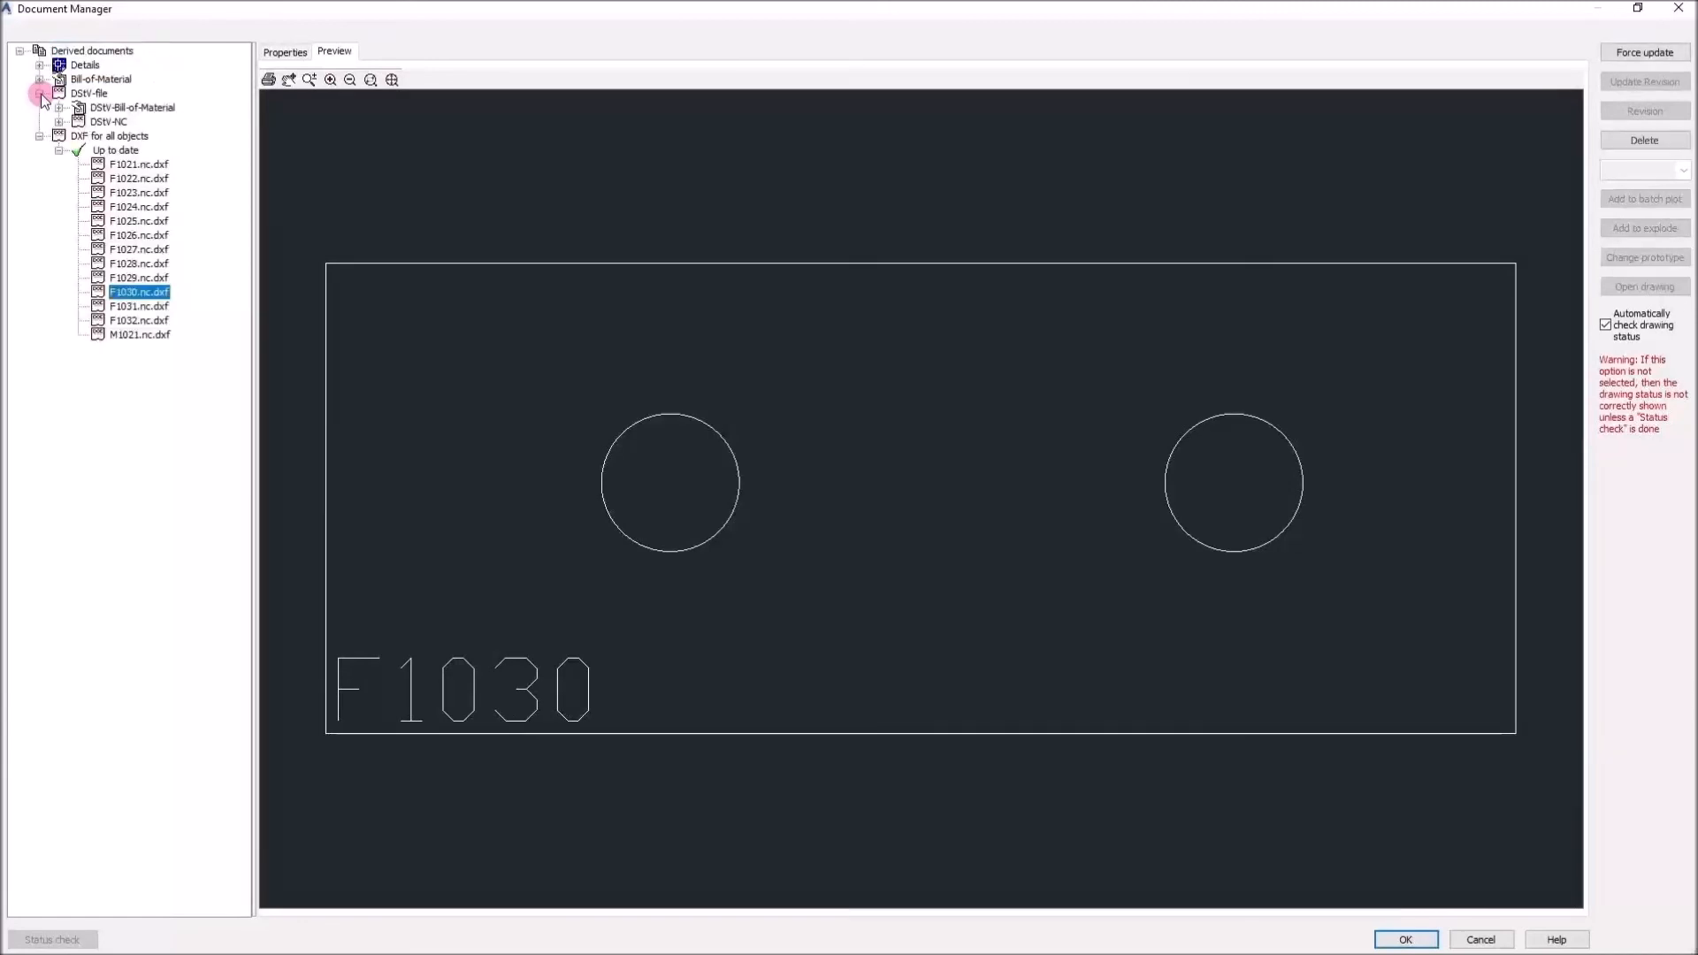
left_click(58, 122)
left_click(78, 136)
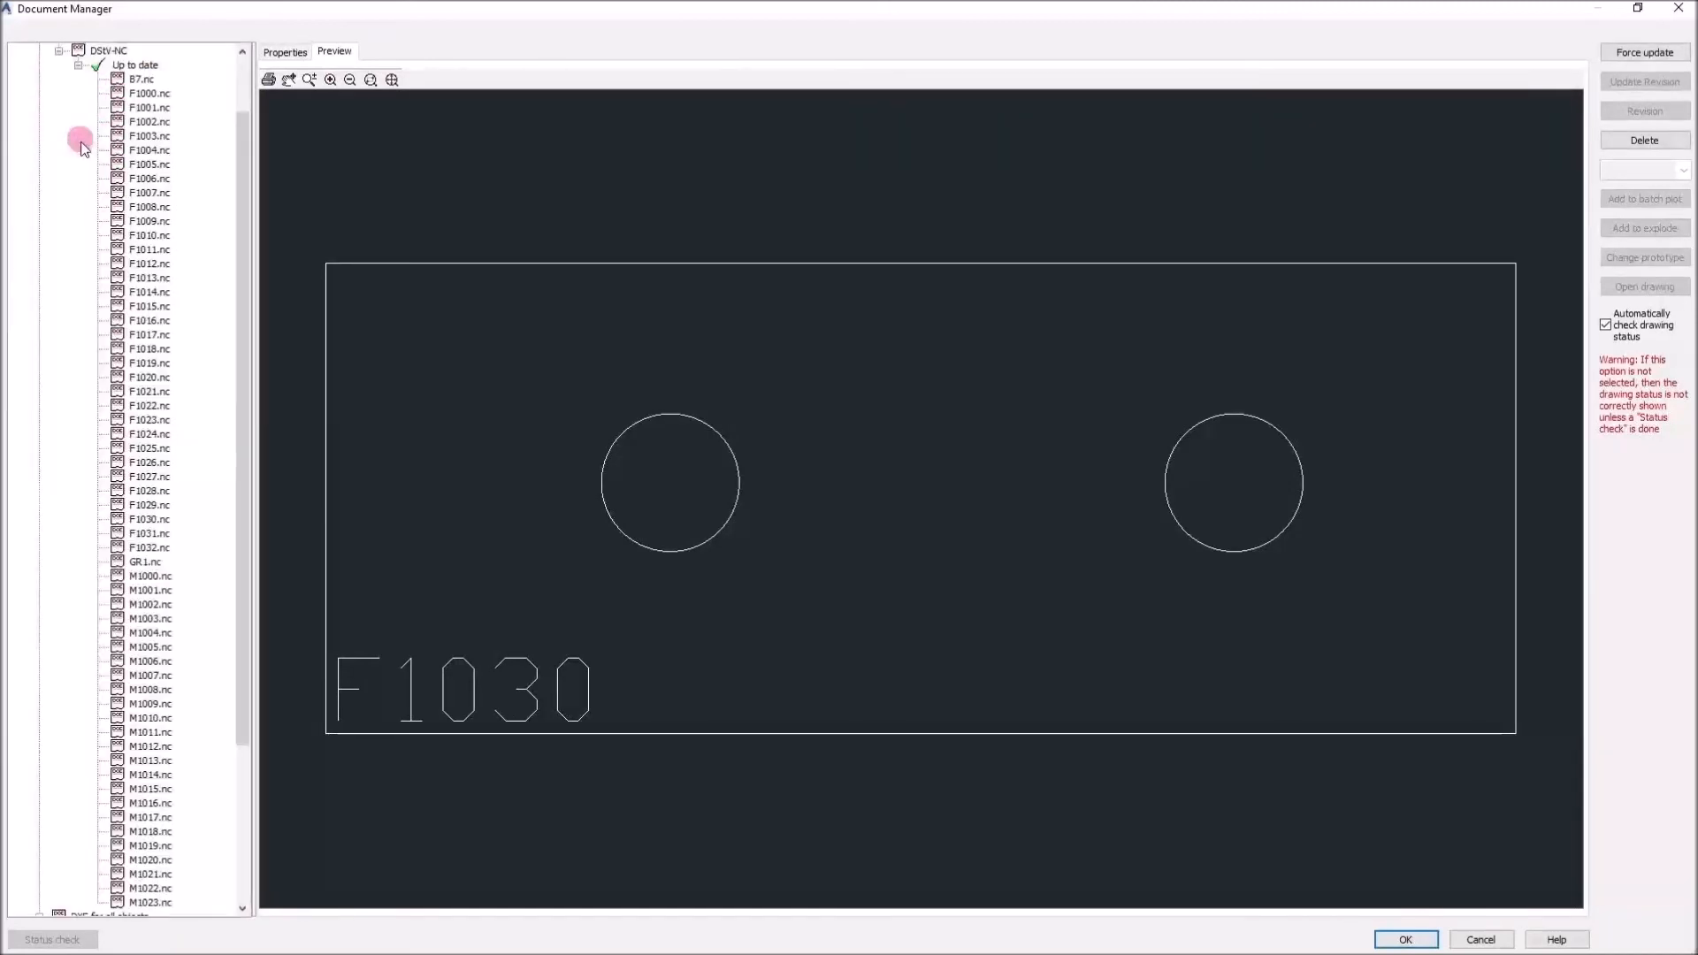
scroll(155, 311, "down", 7)
left_click(151, 533)
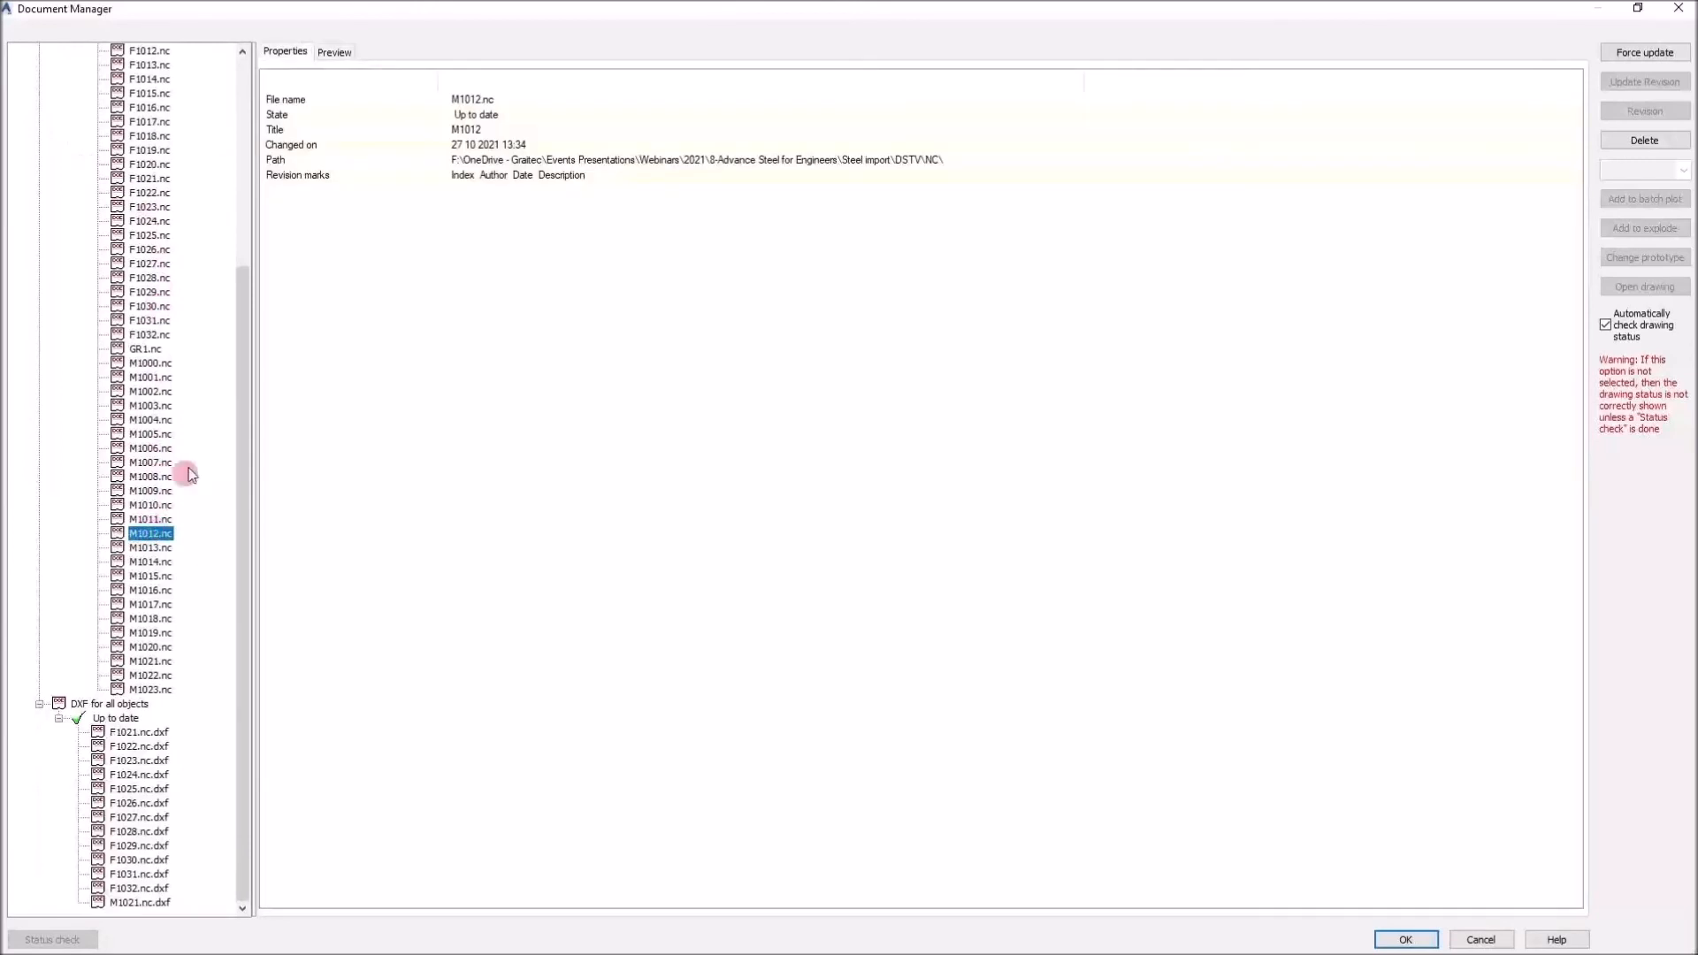
left_click(321, 52)
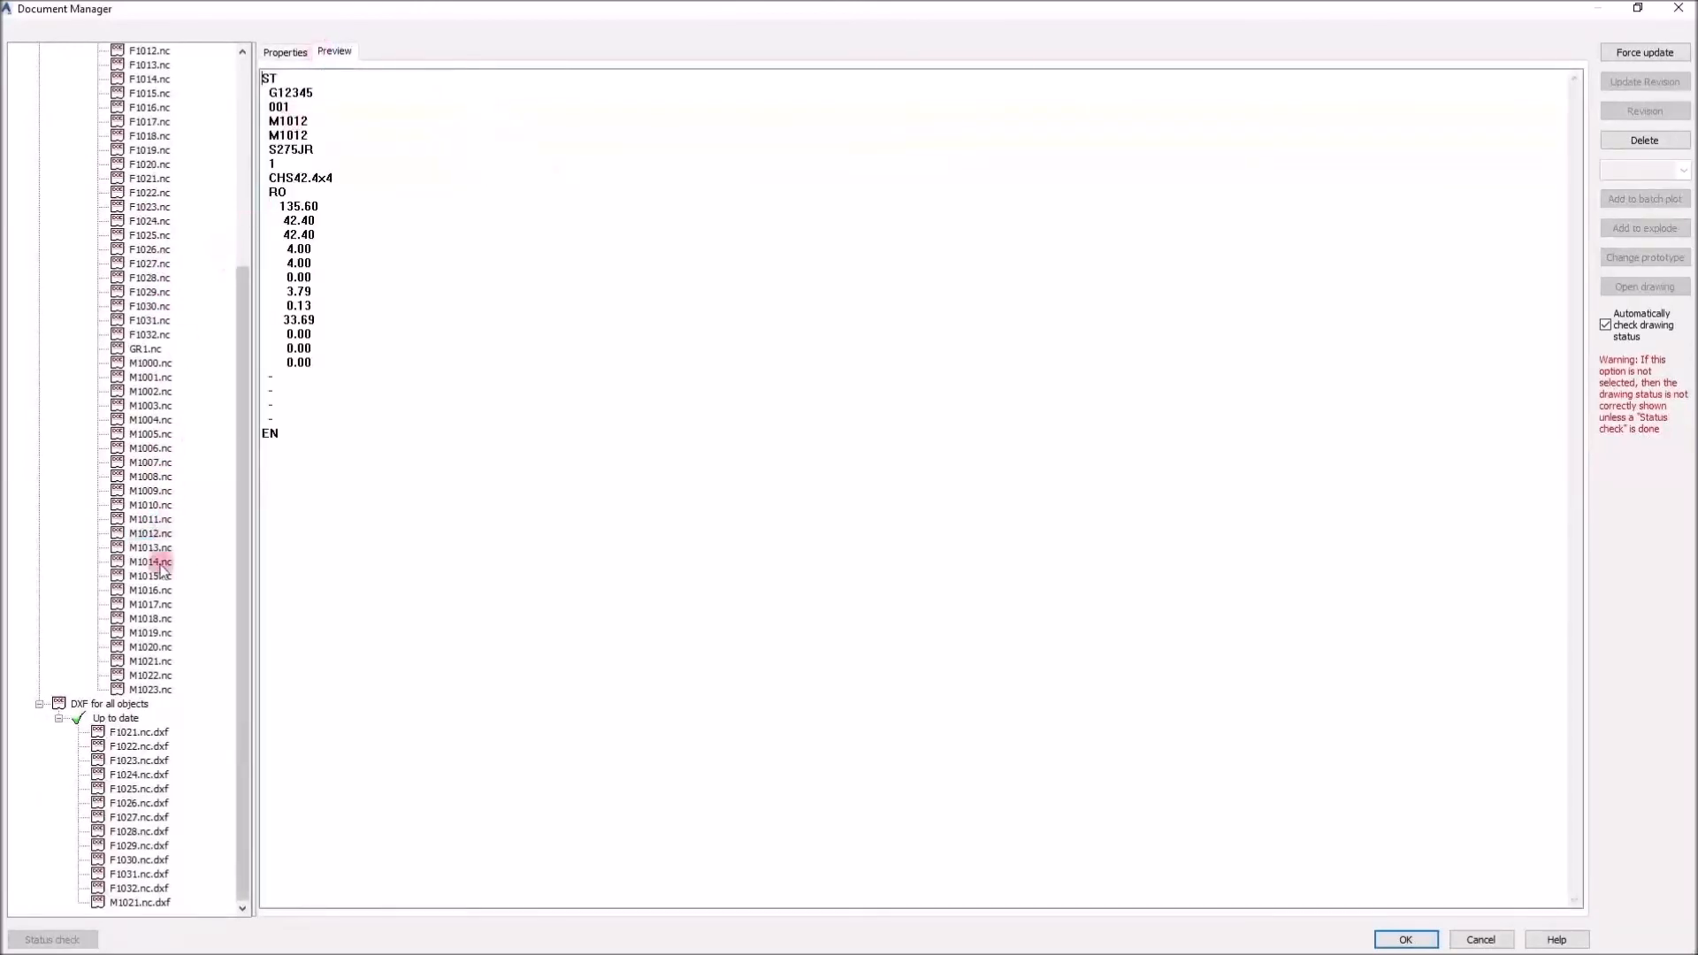
left_click(137, 633)
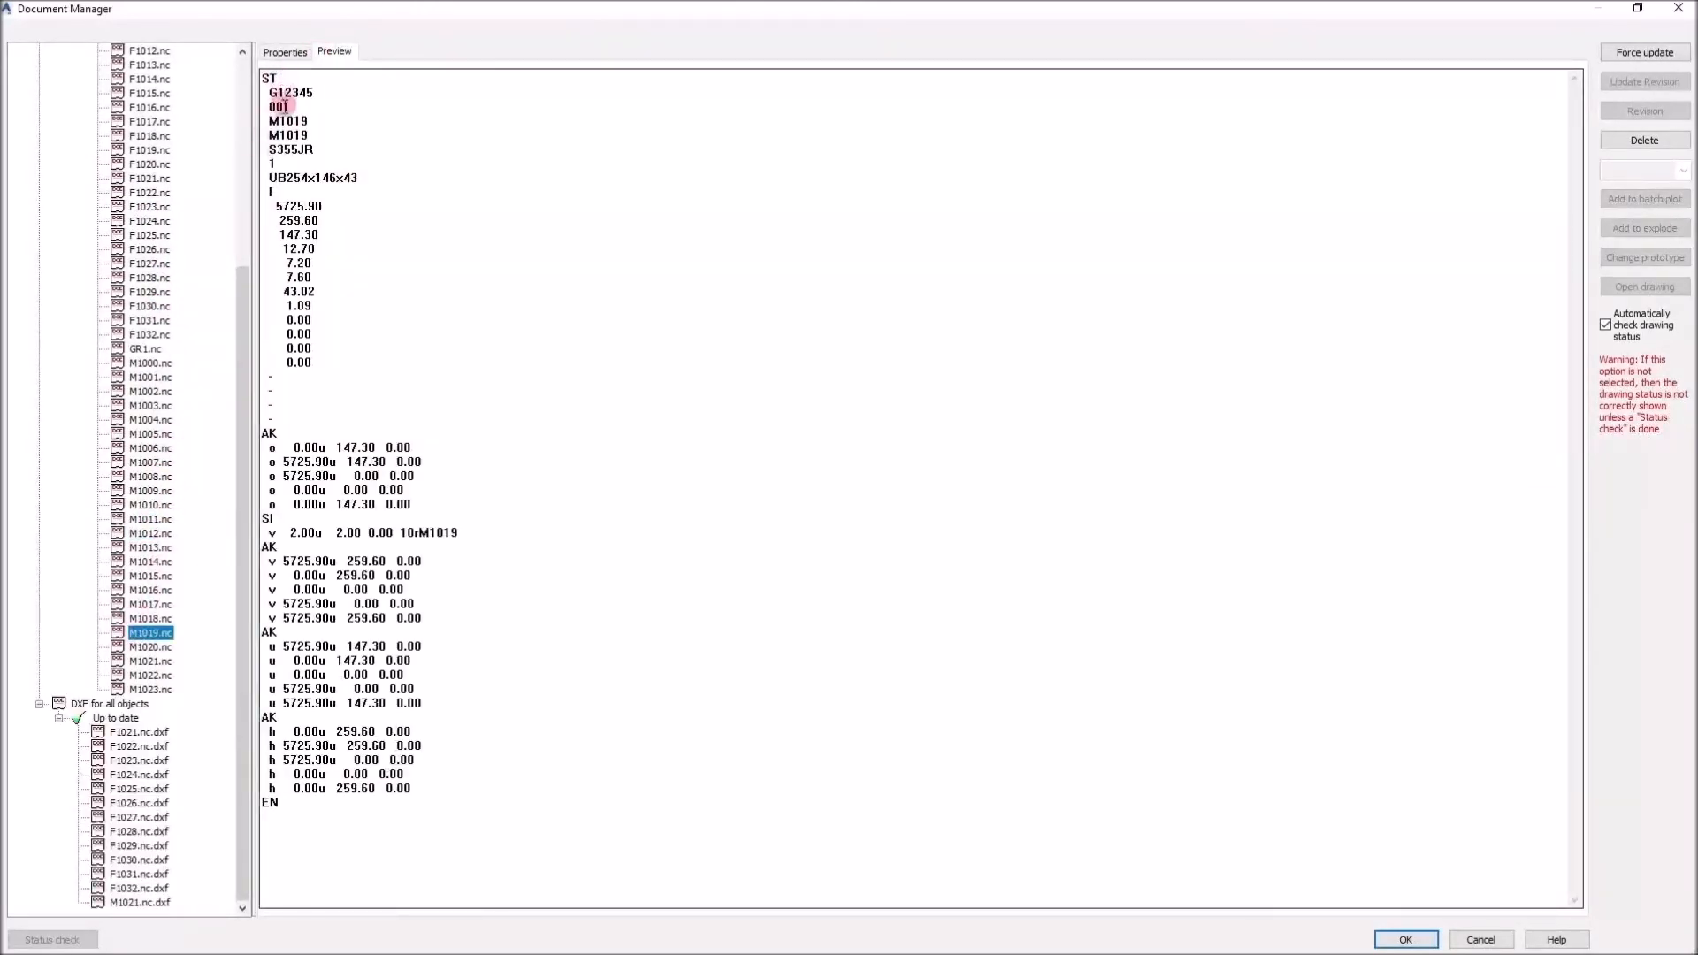
double_click(273, 177)
double_click(276, 149)
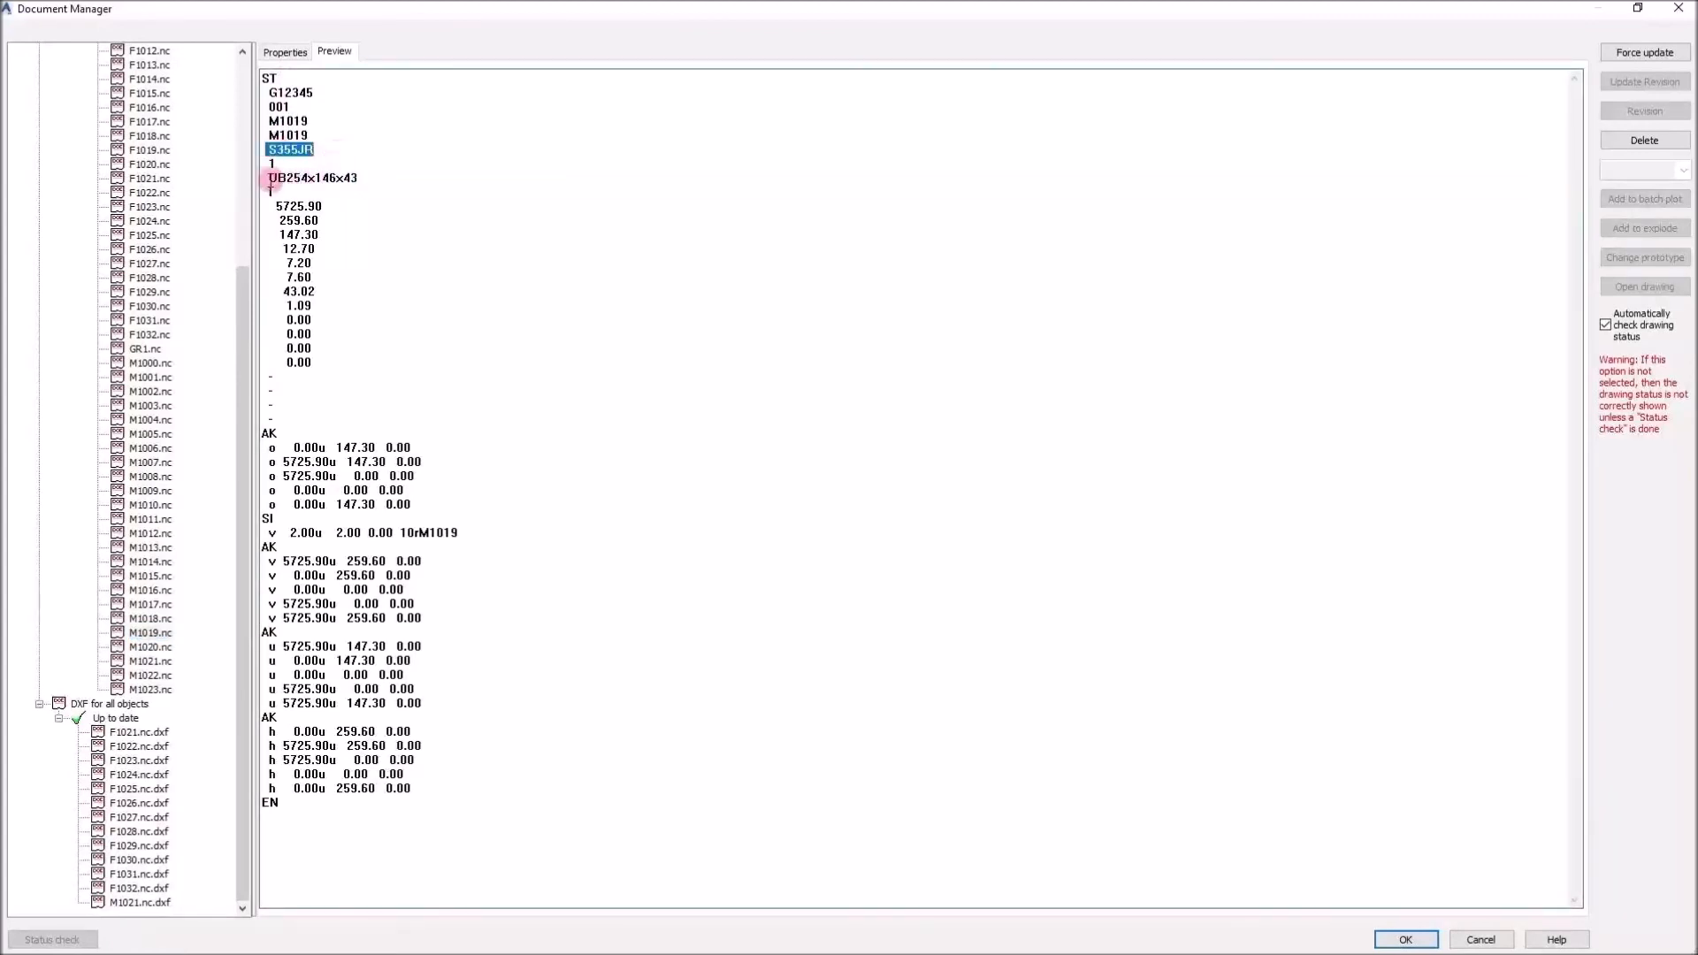
left_click_drag(265, 178, 360, 179)
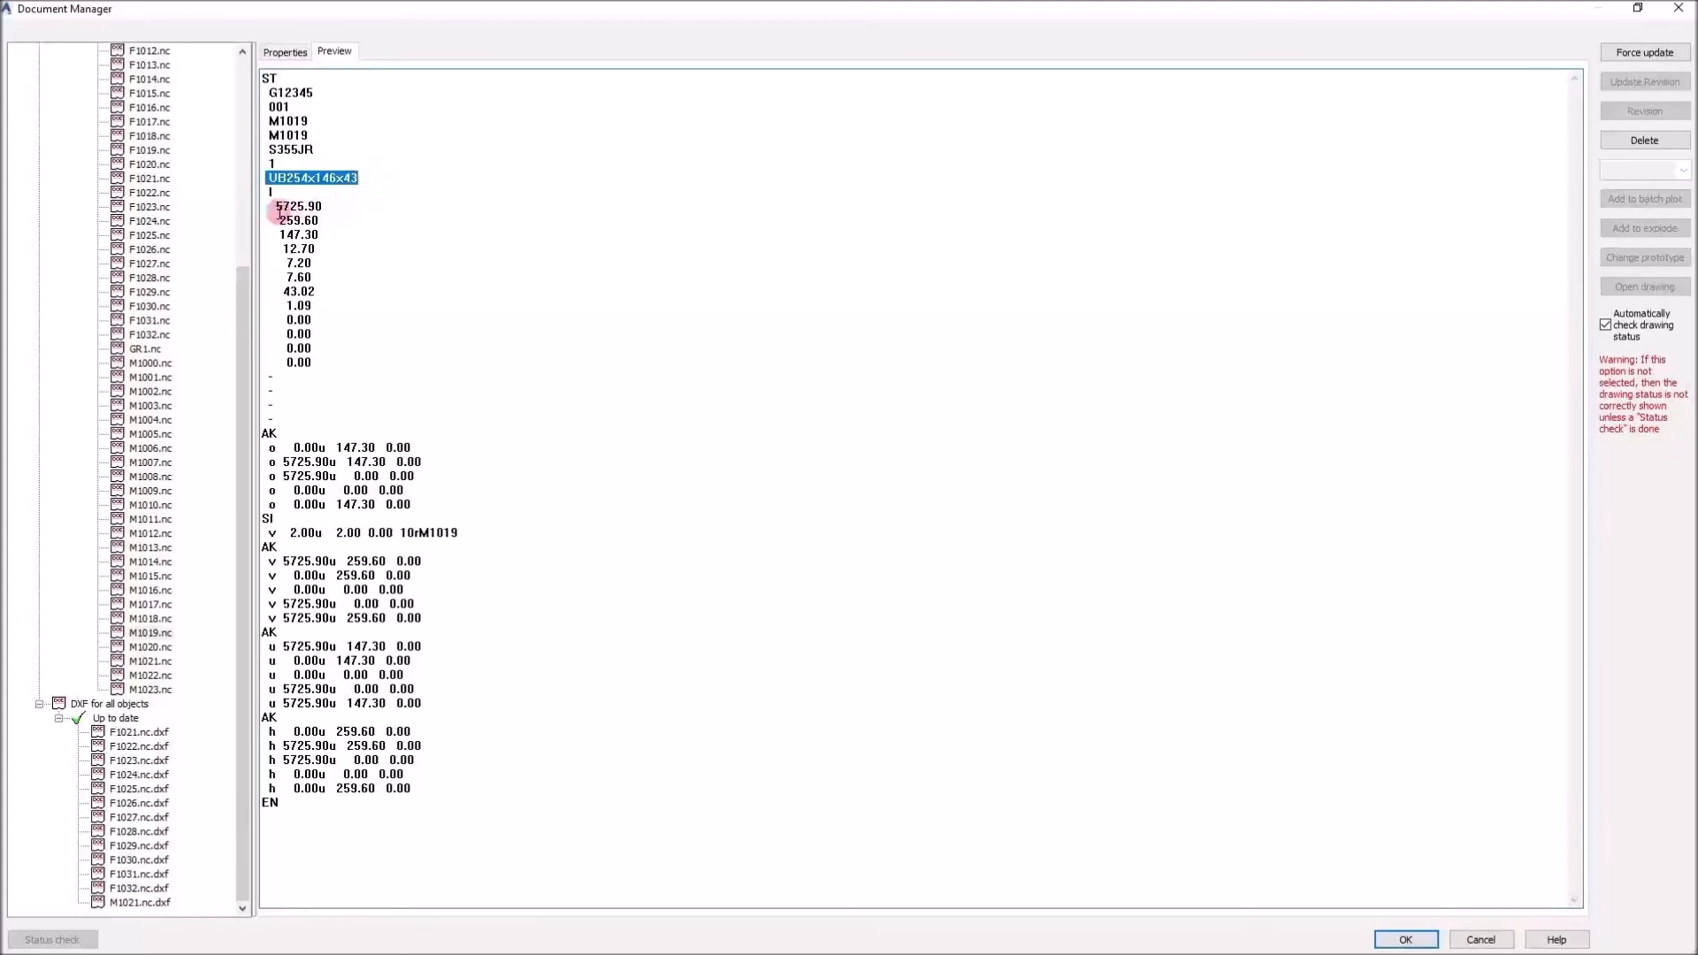
left_click_drag(274, 206, 348, 202)
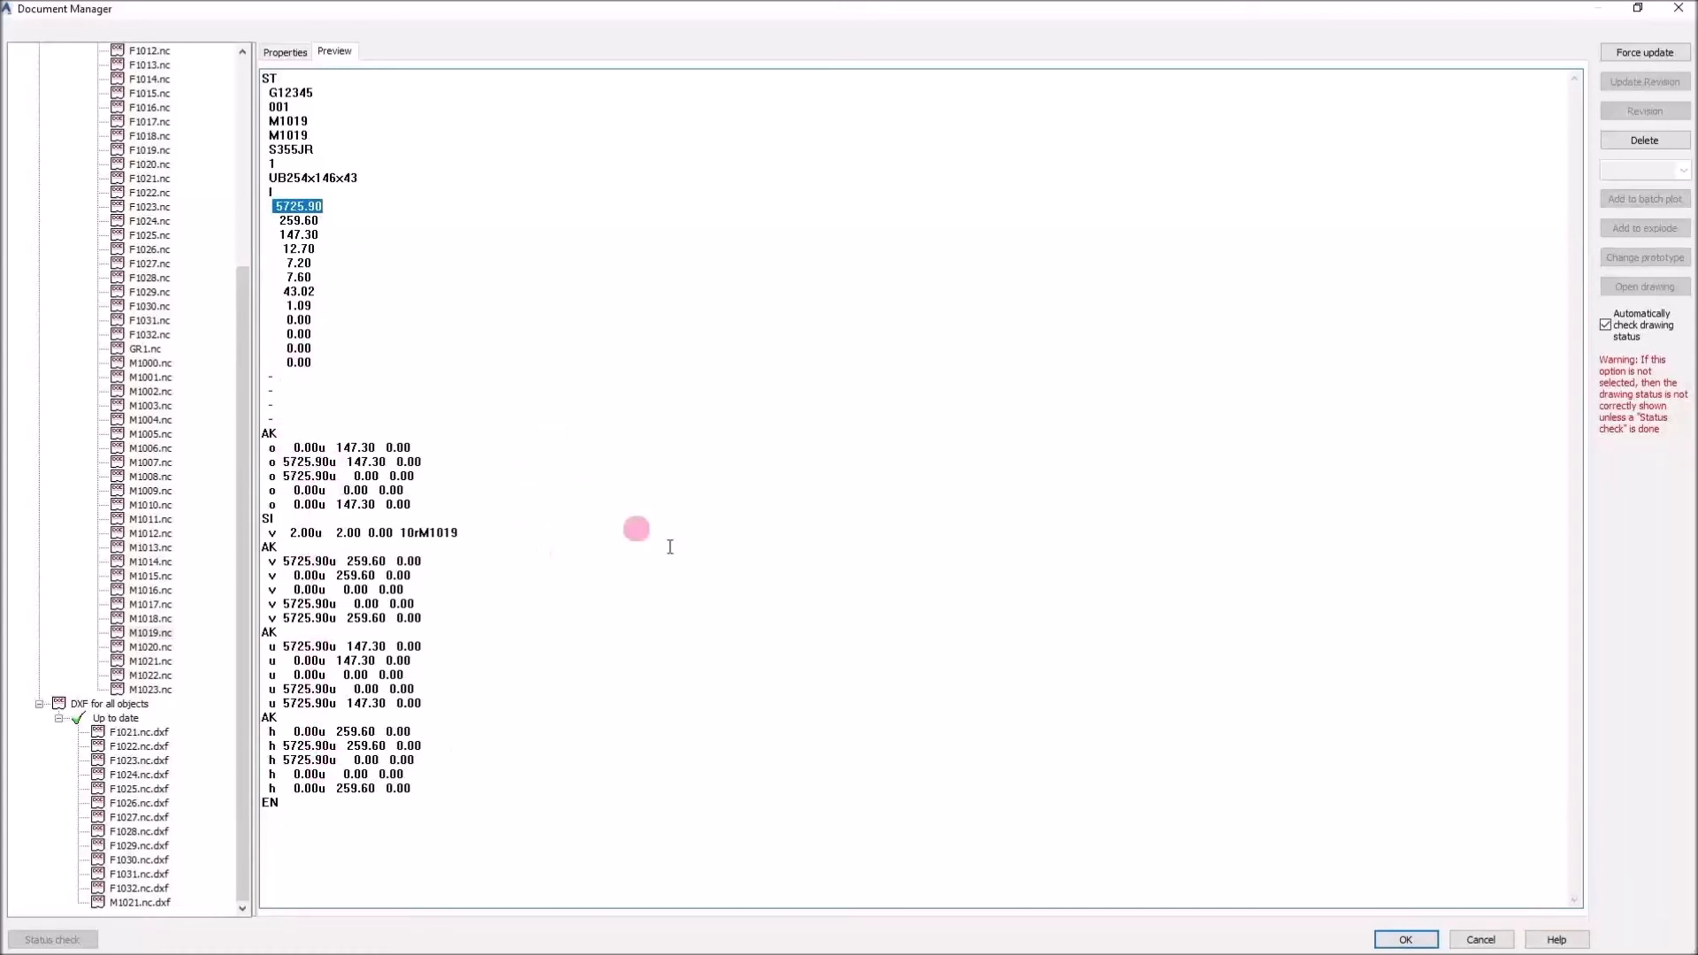
left_click(1406, 940)
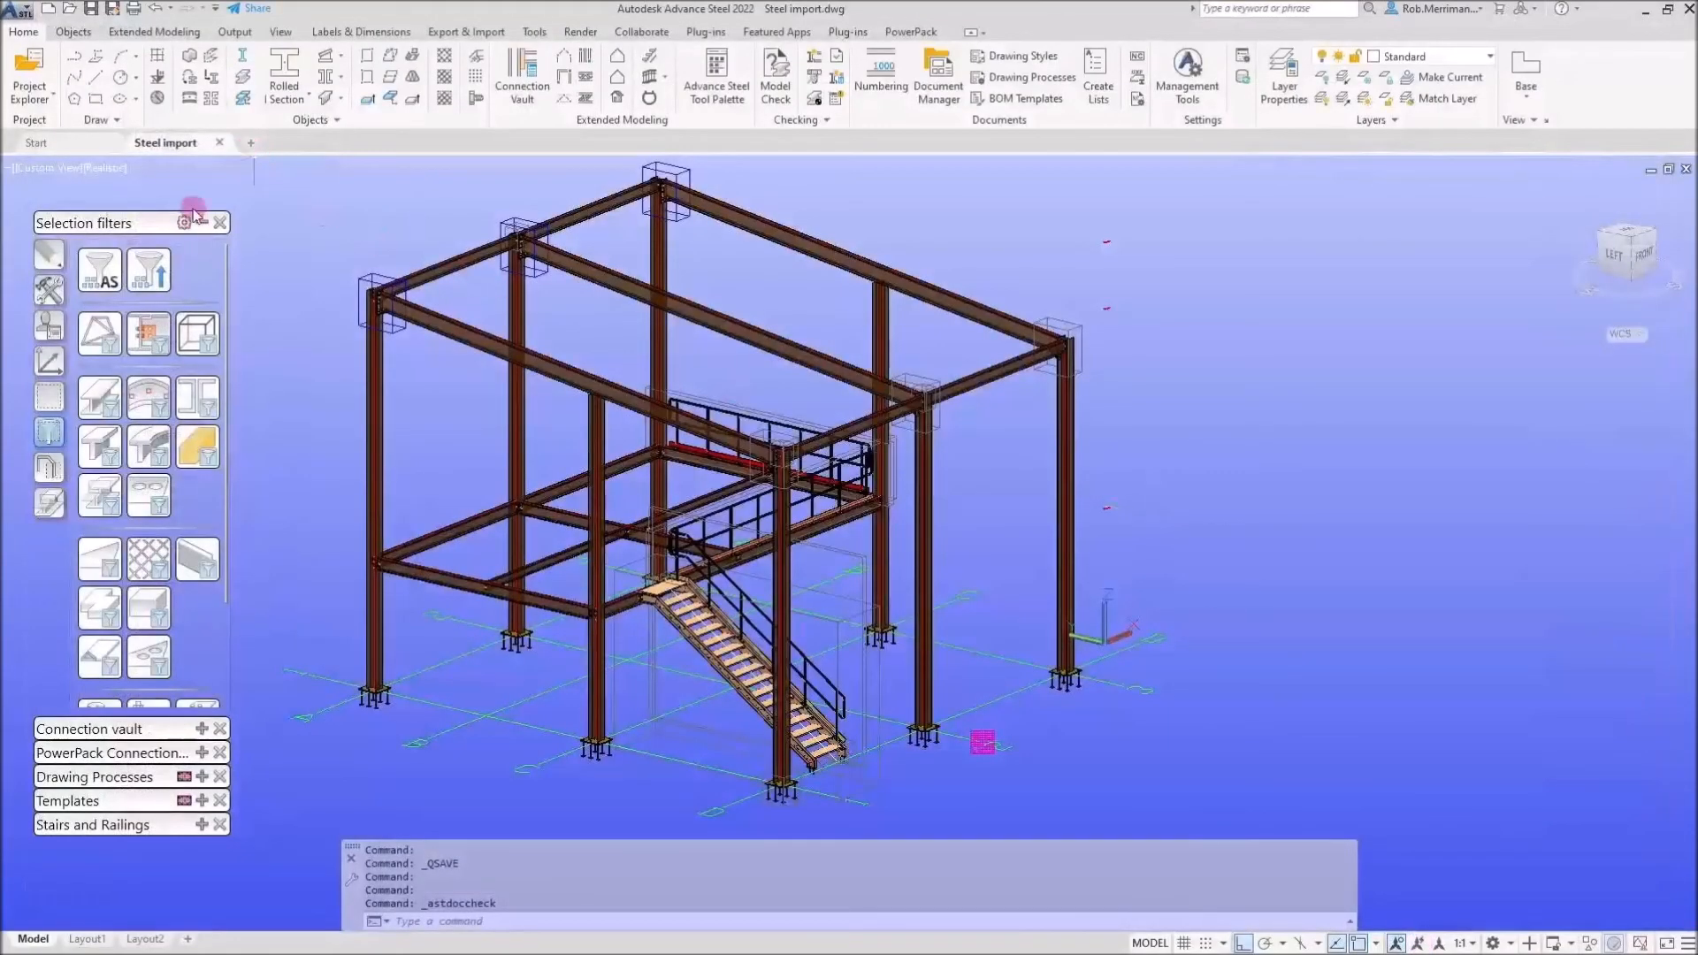
left_click(92, 11)
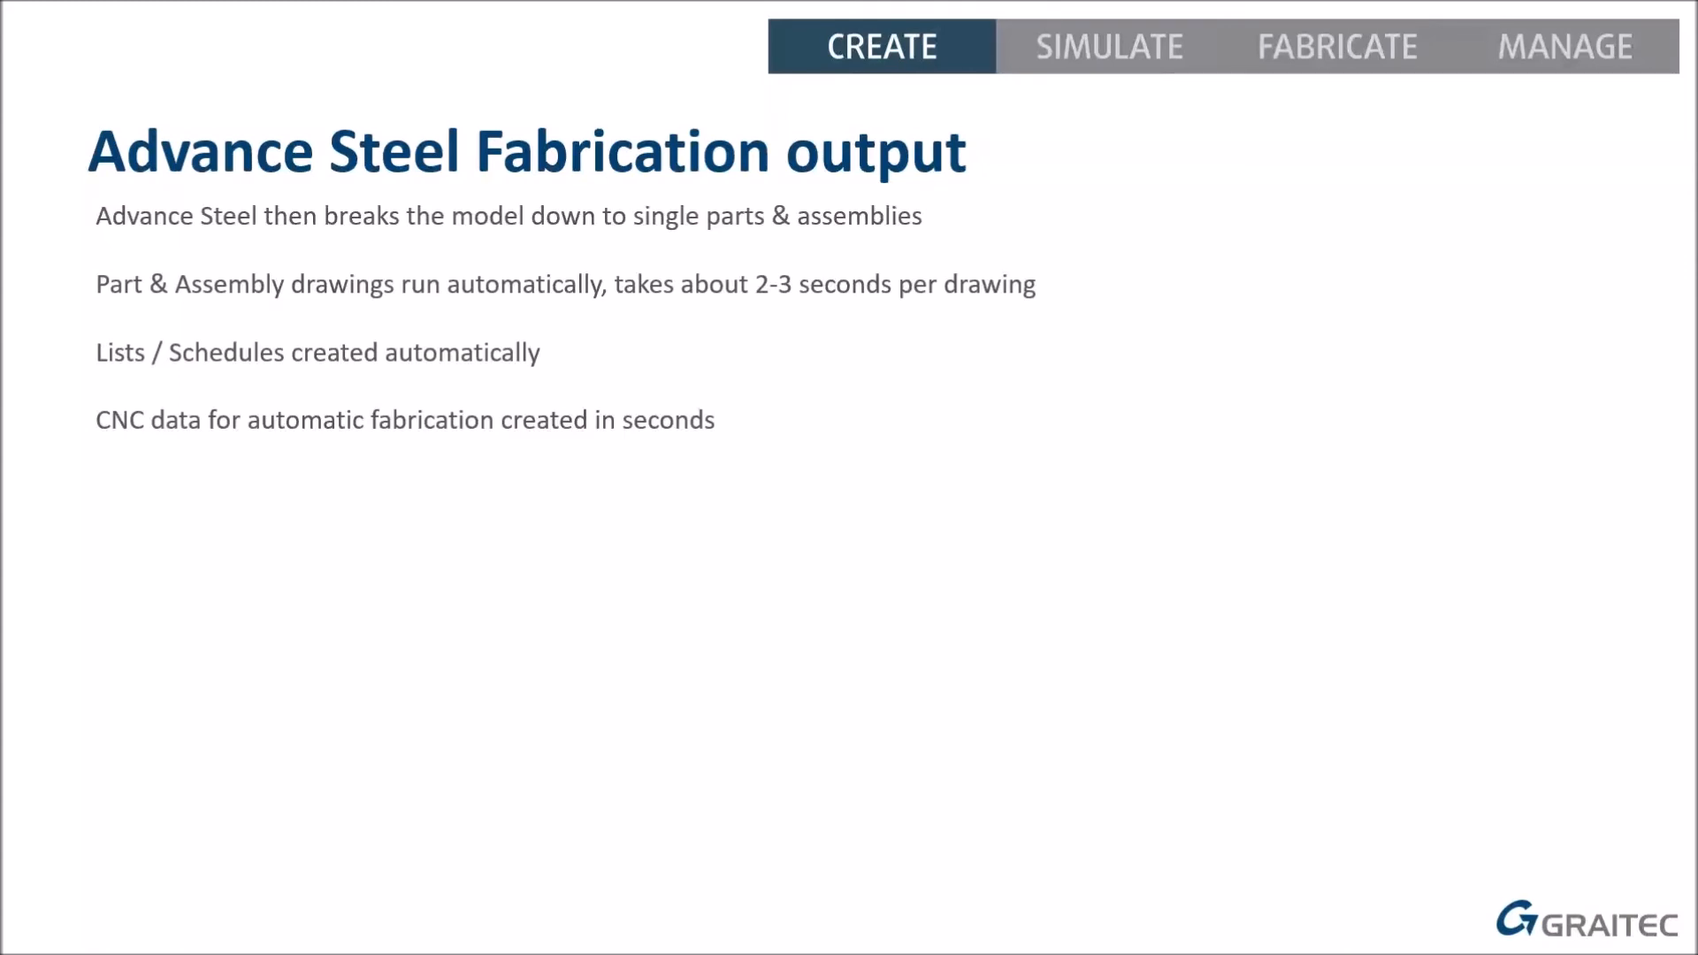
key("Right")
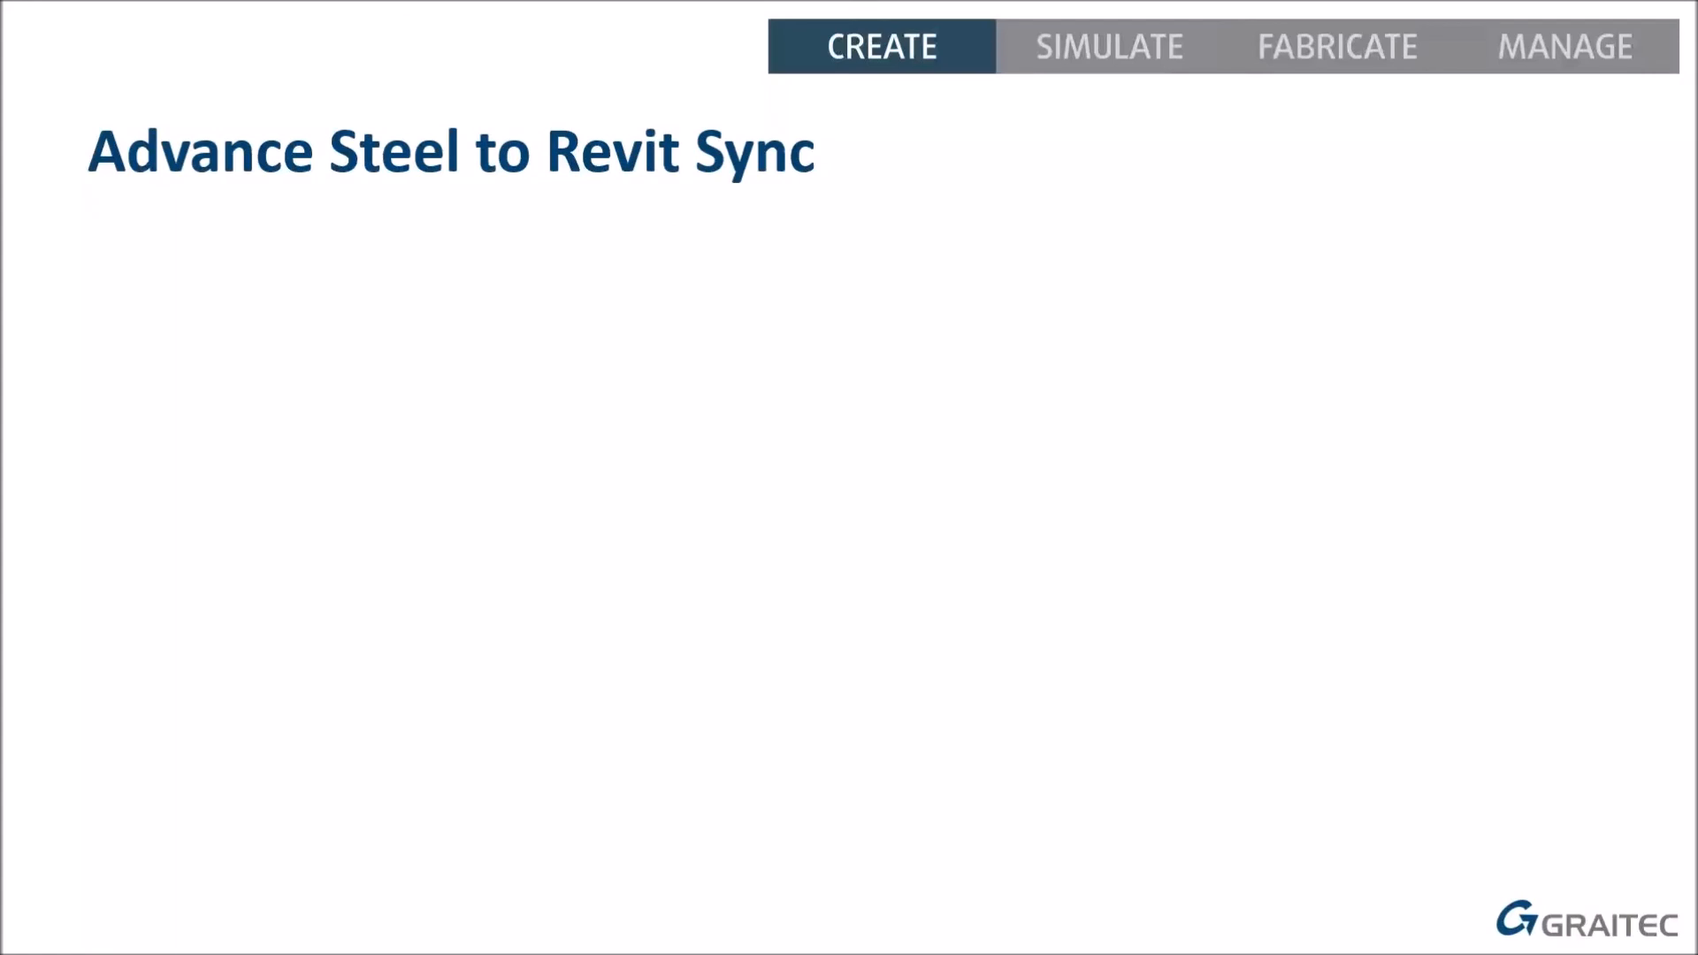
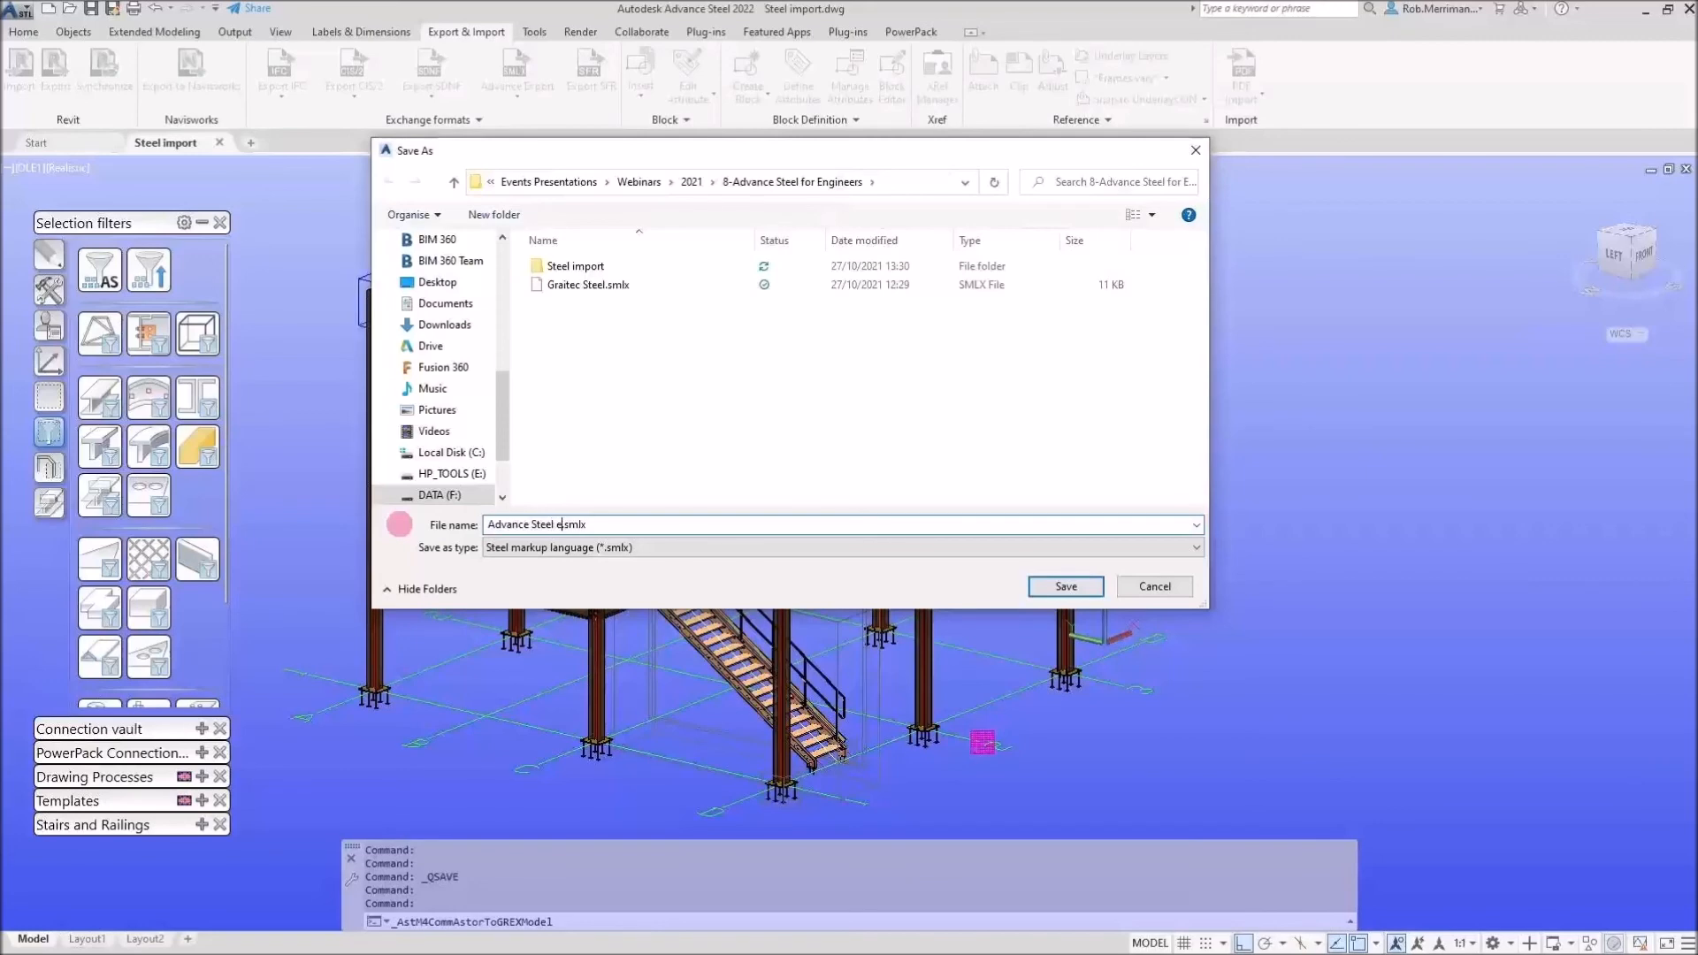
Export the model as the SMLX file Advance Steel export.smlx, agreeing to save the model first
type("t")
key("Return")
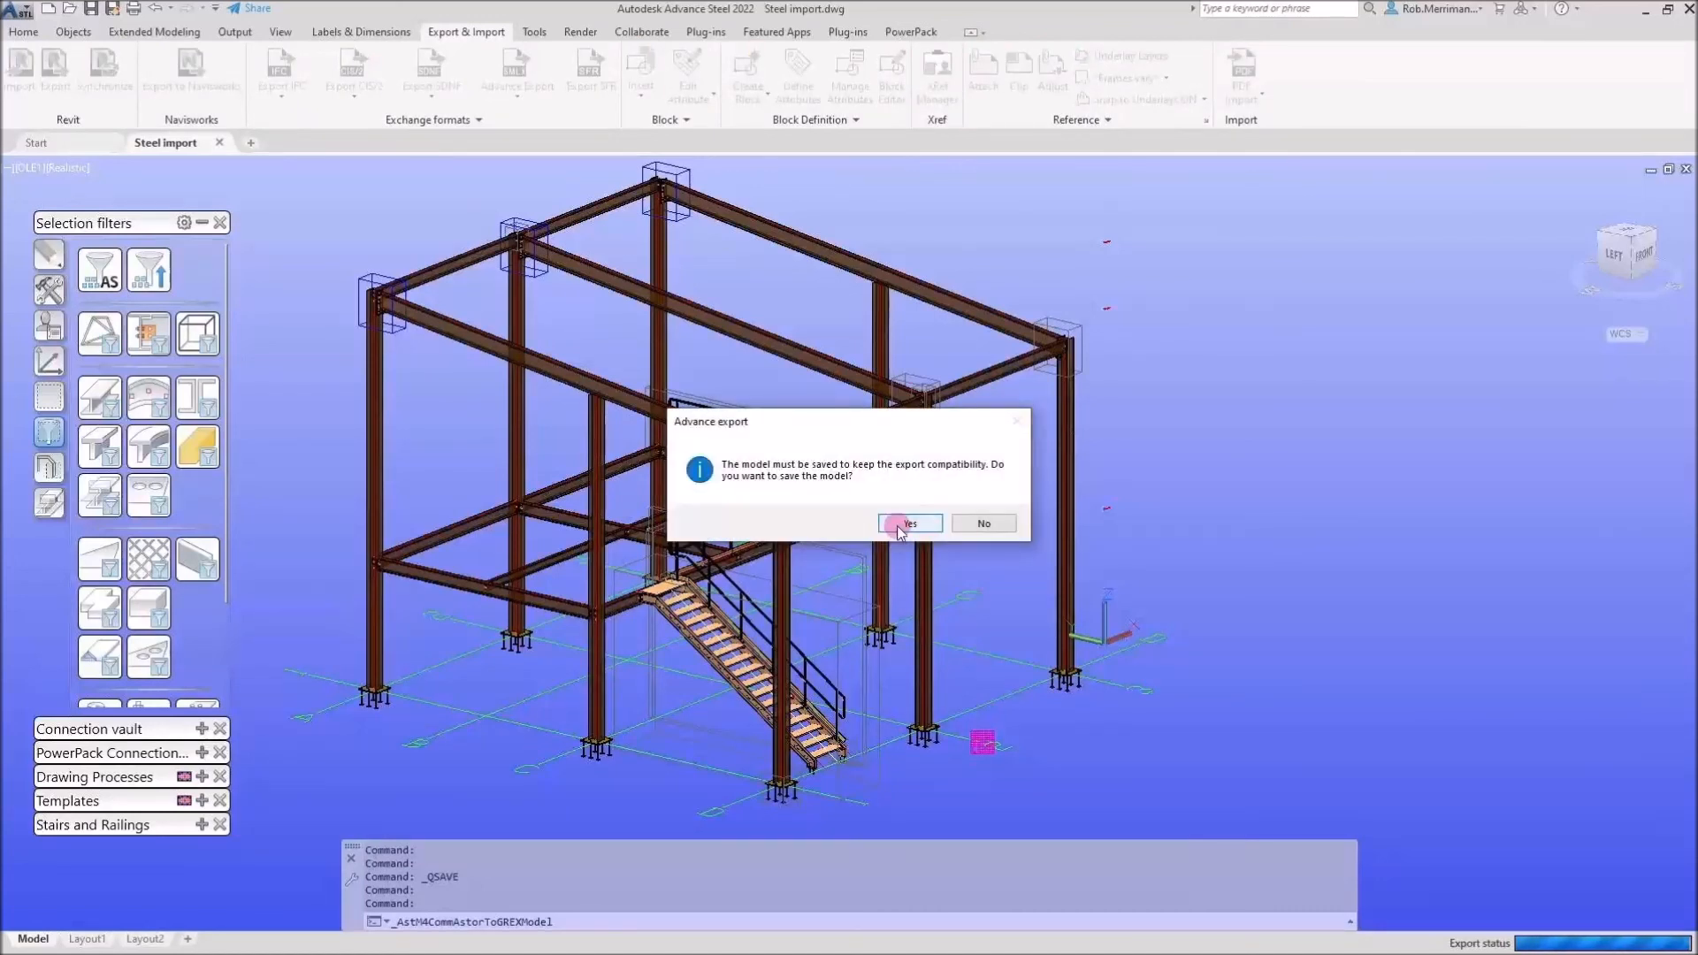
left_click(908, 522)
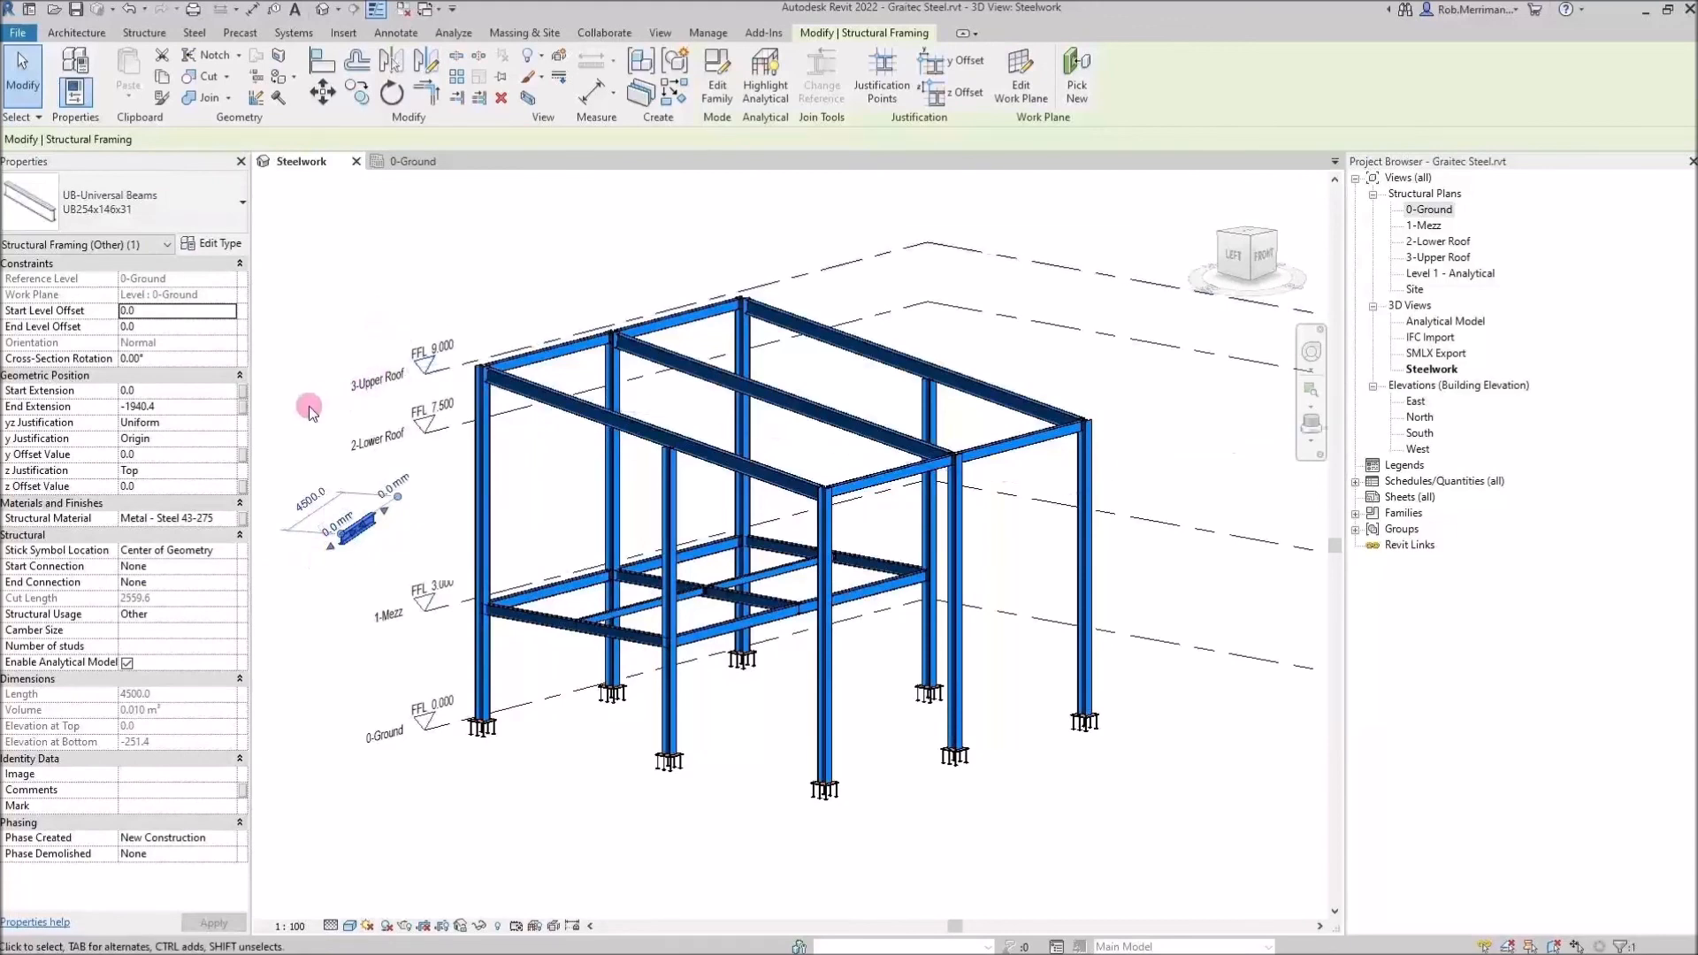
In Revit, open the Advance Steel Extension Synchronization dialog for the Steelwork 3D view
left_click(334, 588)
left_click(347, 398)
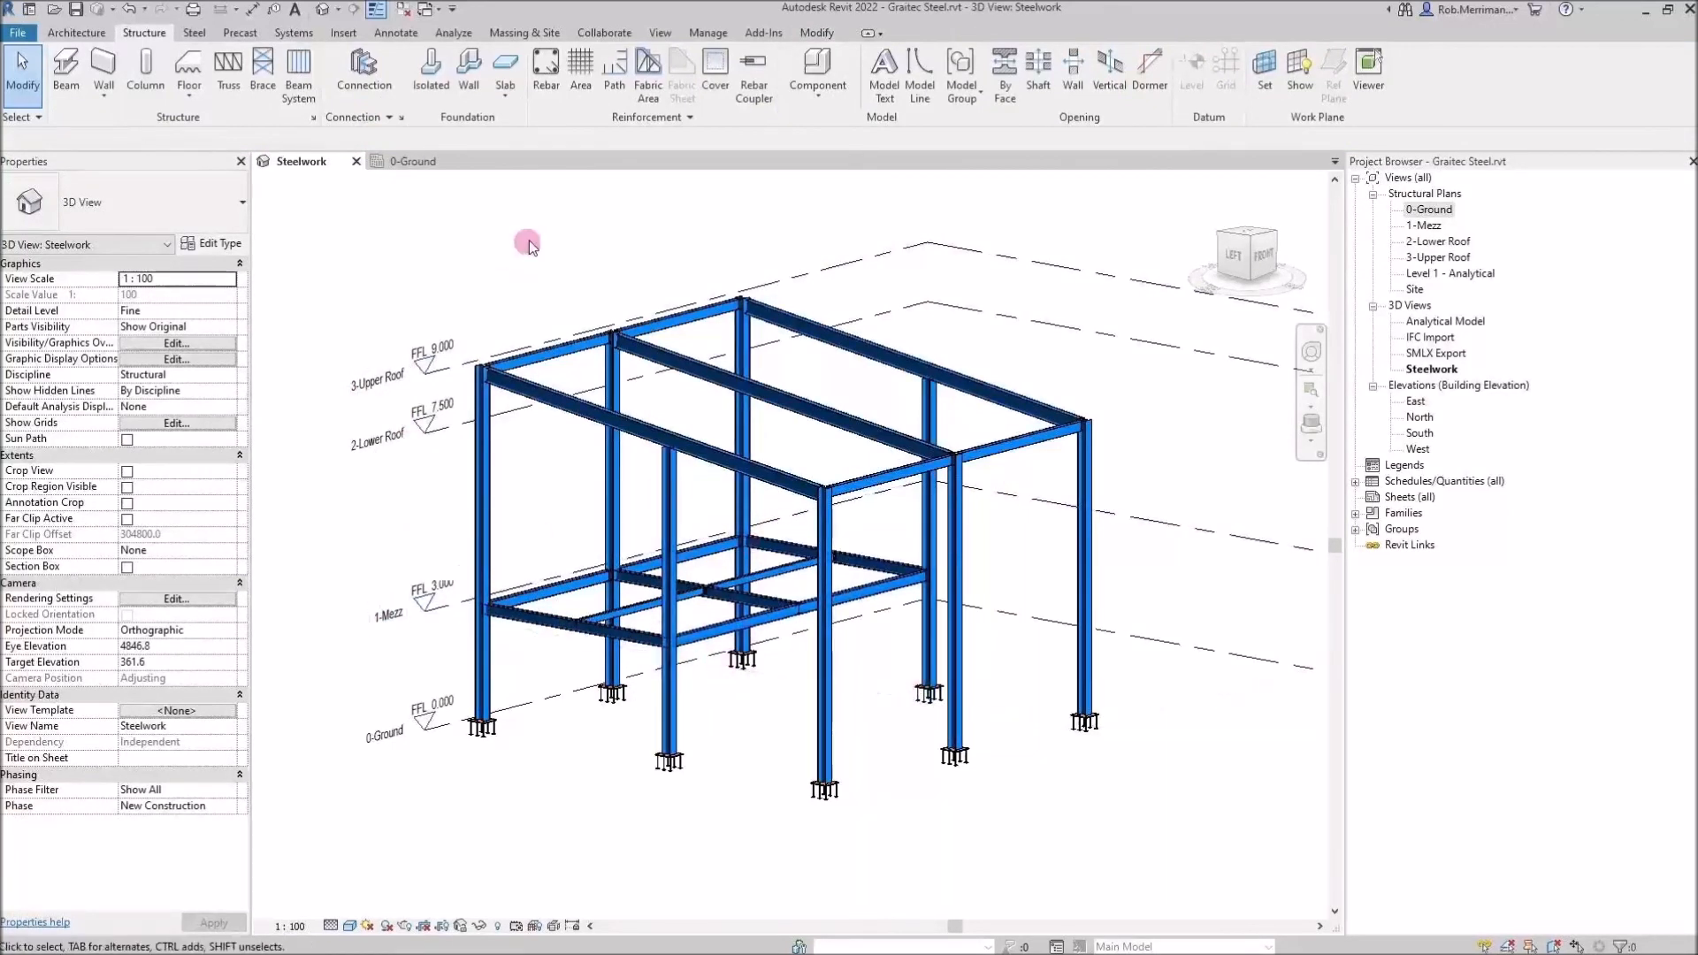
left_click(759, 36)
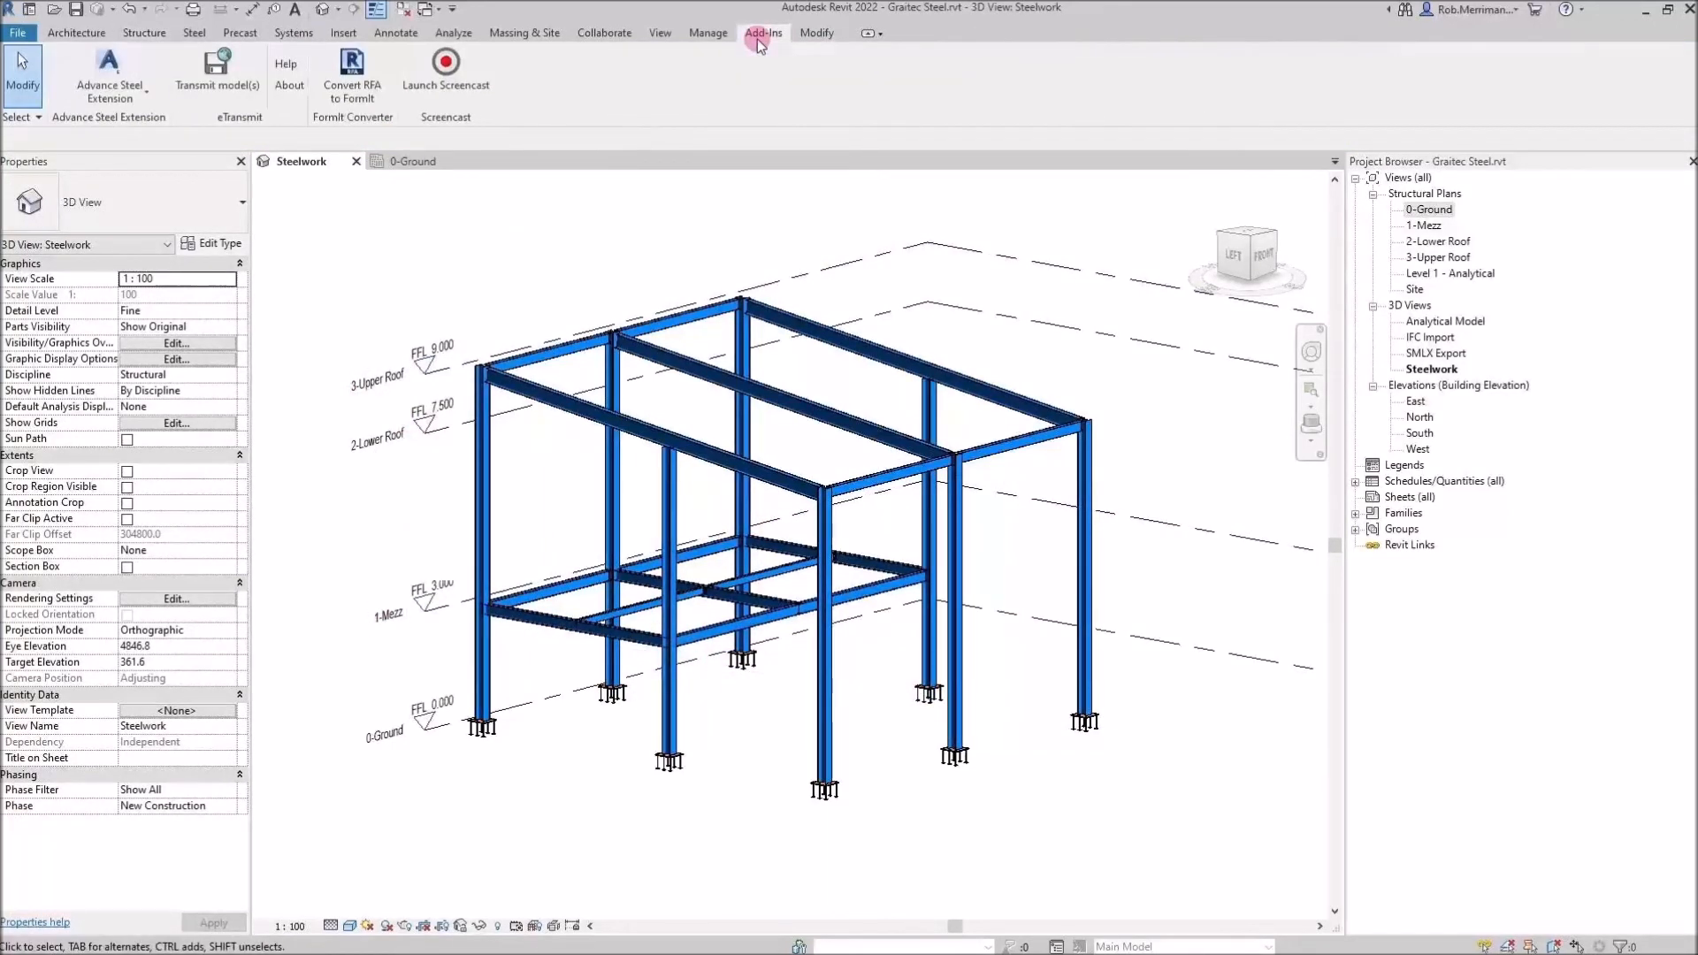
left_click(136, 100)
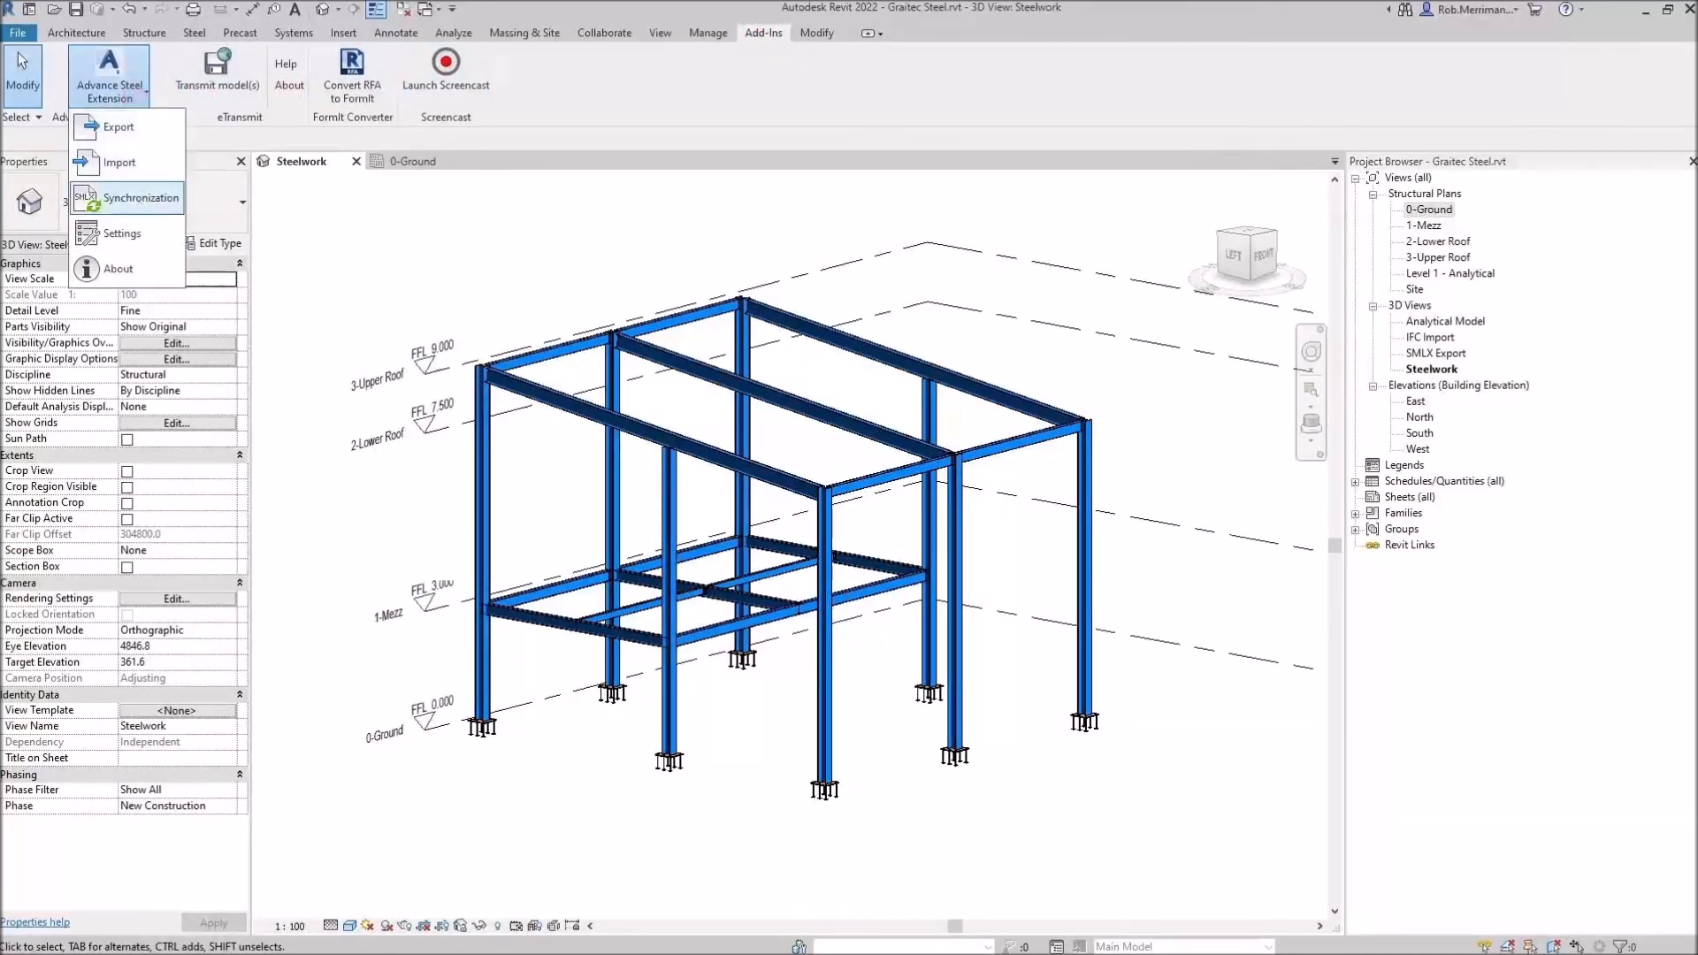
left_click(133, 198)
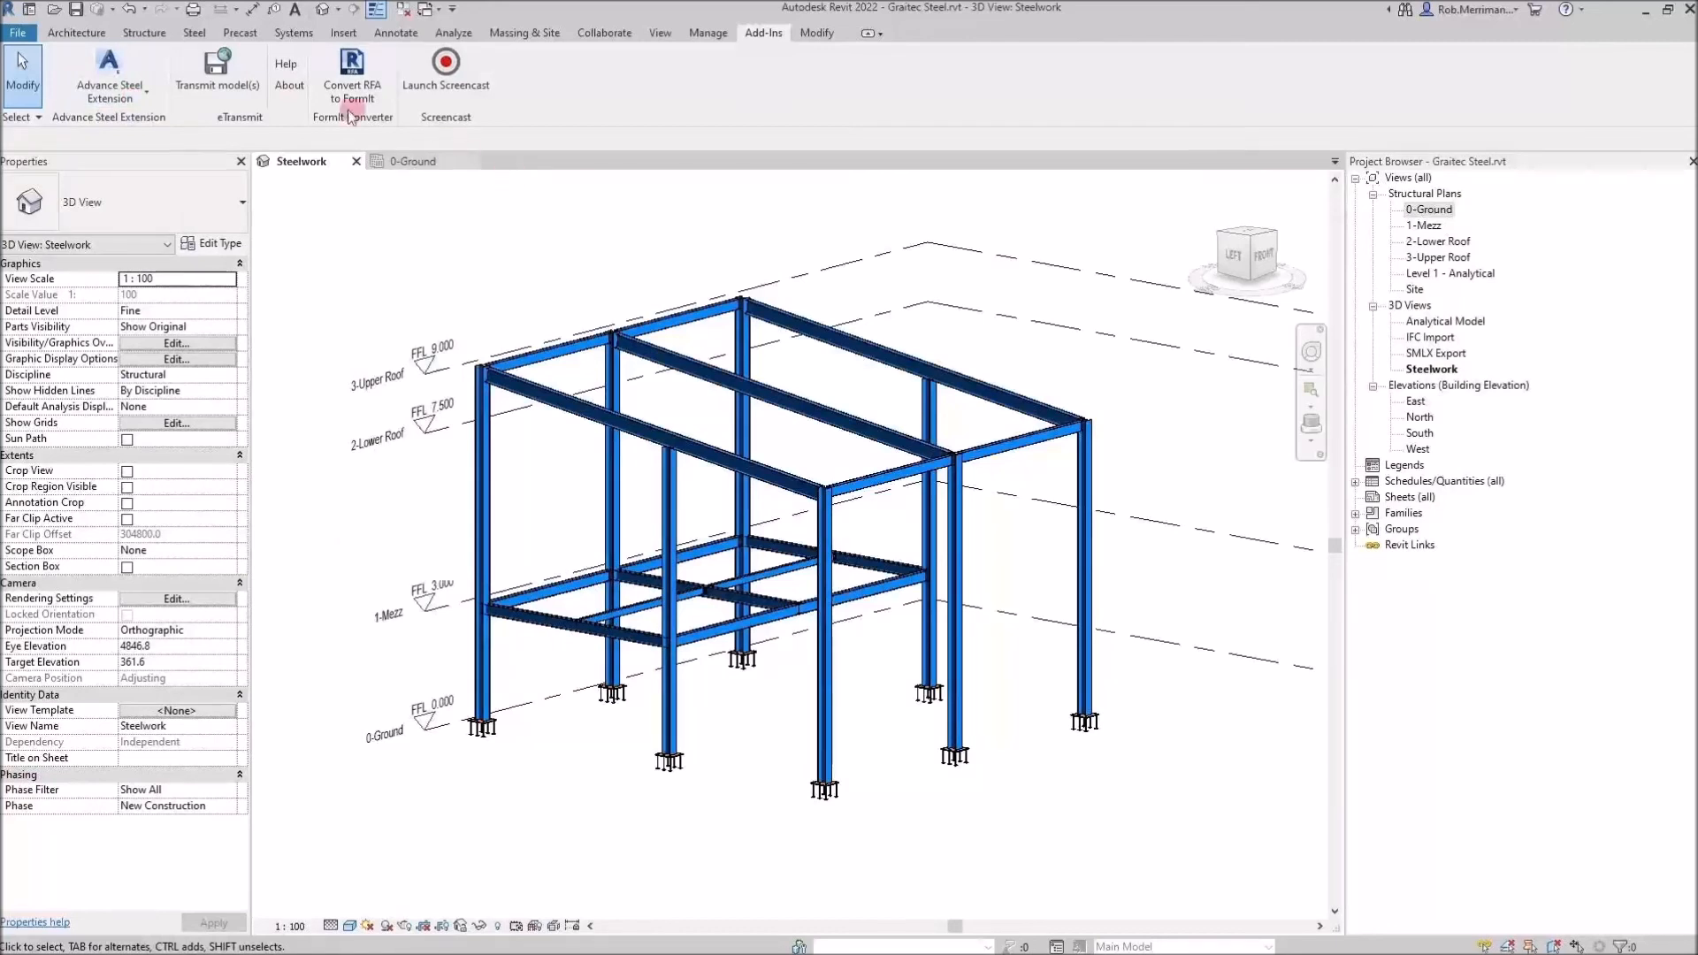
left_click(122, 100)
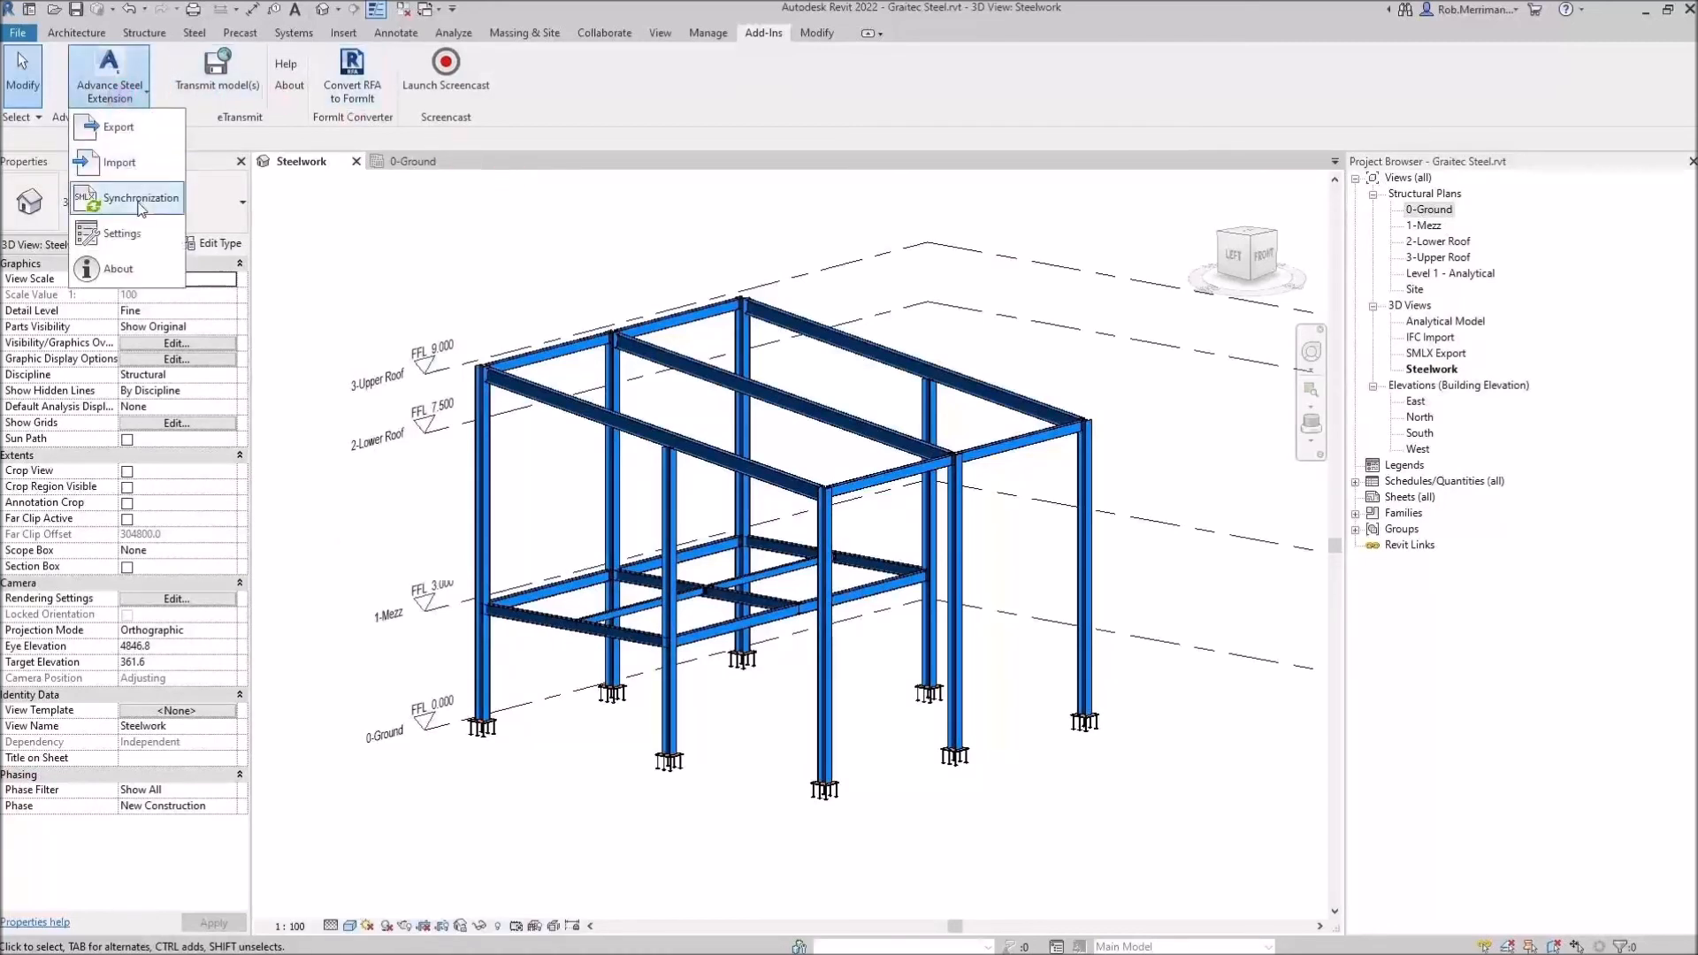
left_click(113, 265)
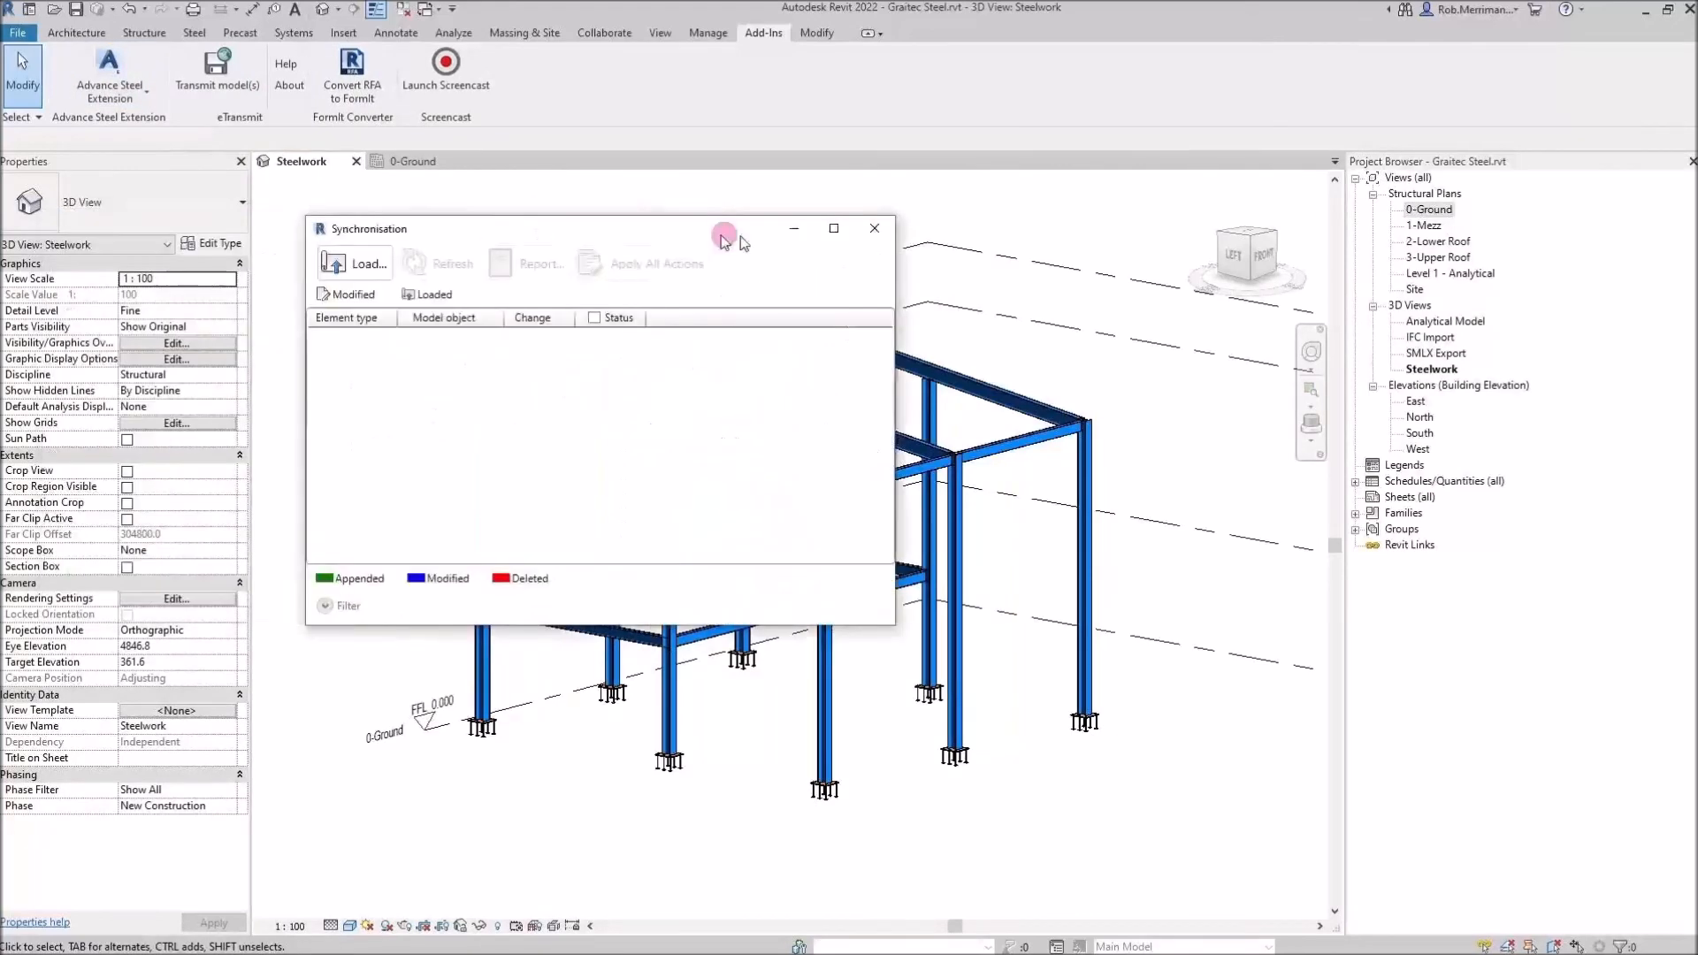
left_click_drag(728, 236, 961, 261)
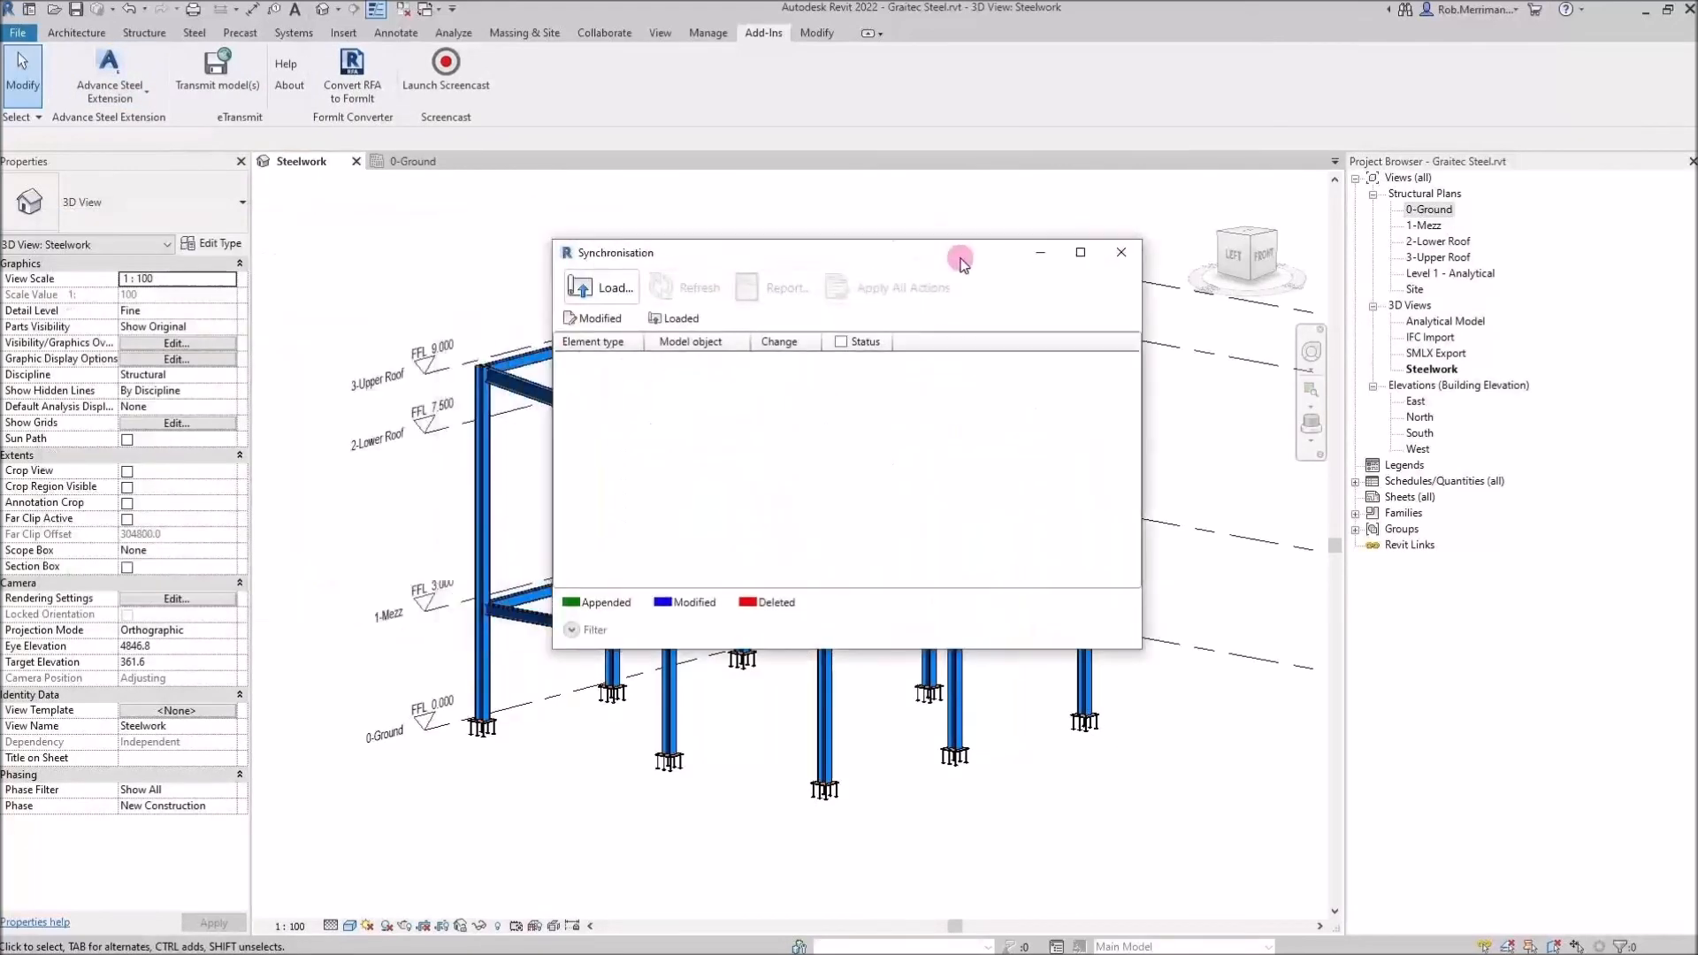
Load the Advance Steel export.smlx file into the synchronisation dialog
left_click(615, 298)
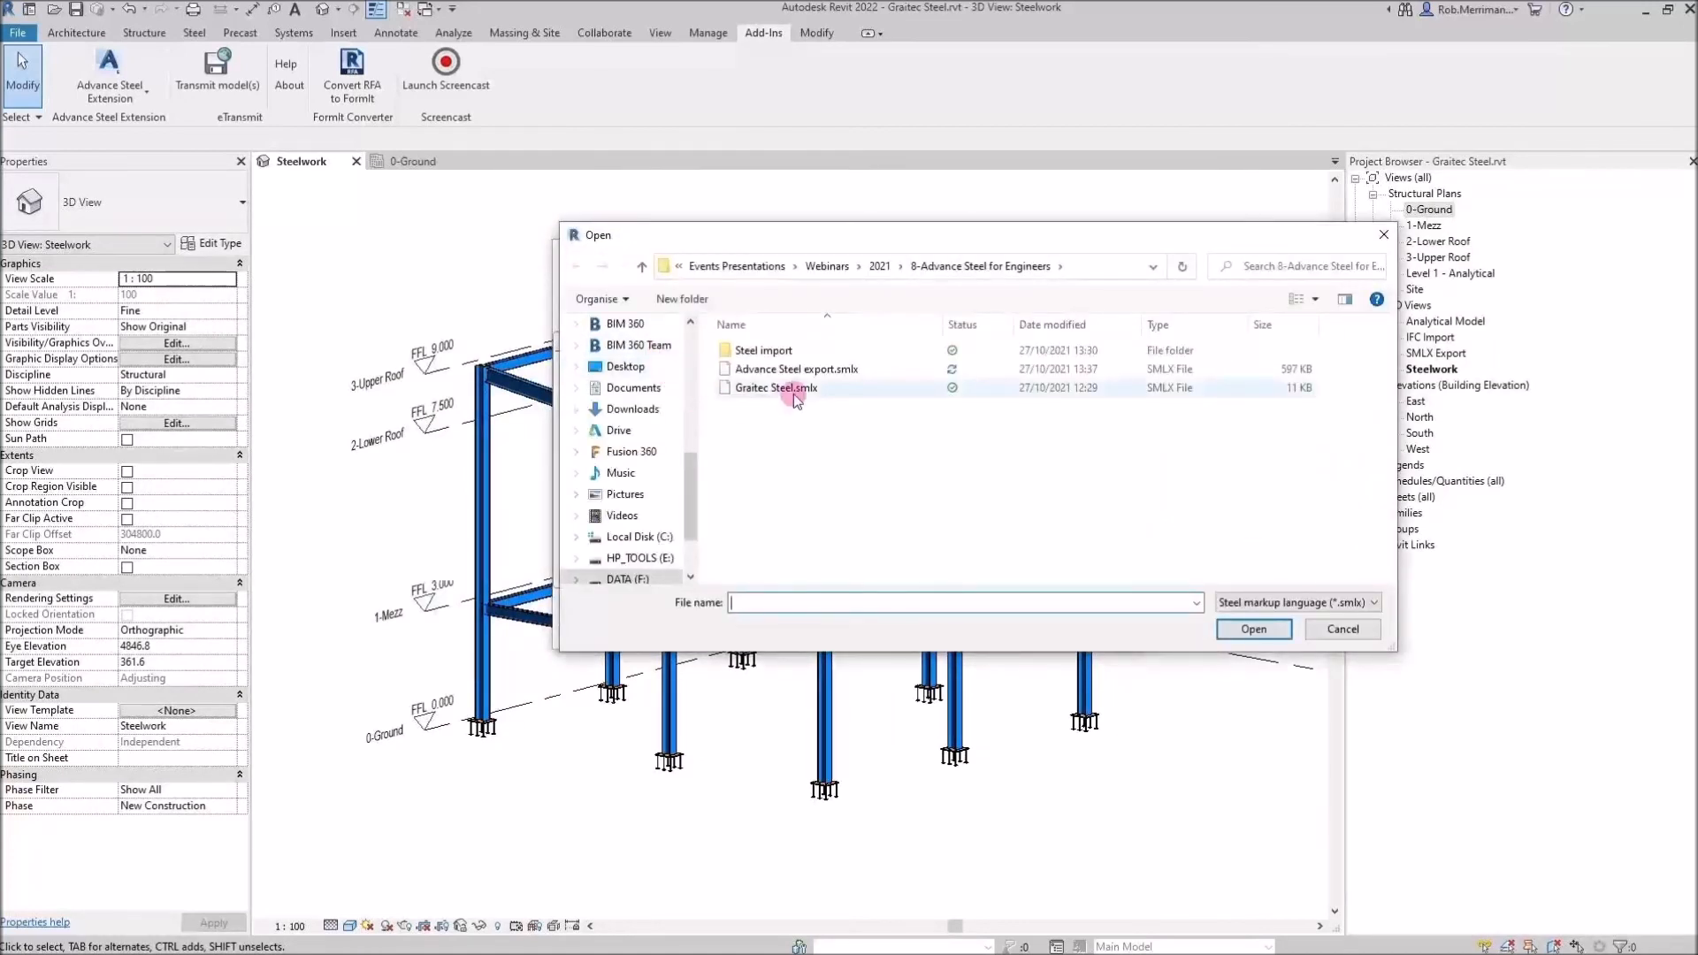
left_click(757, 370)
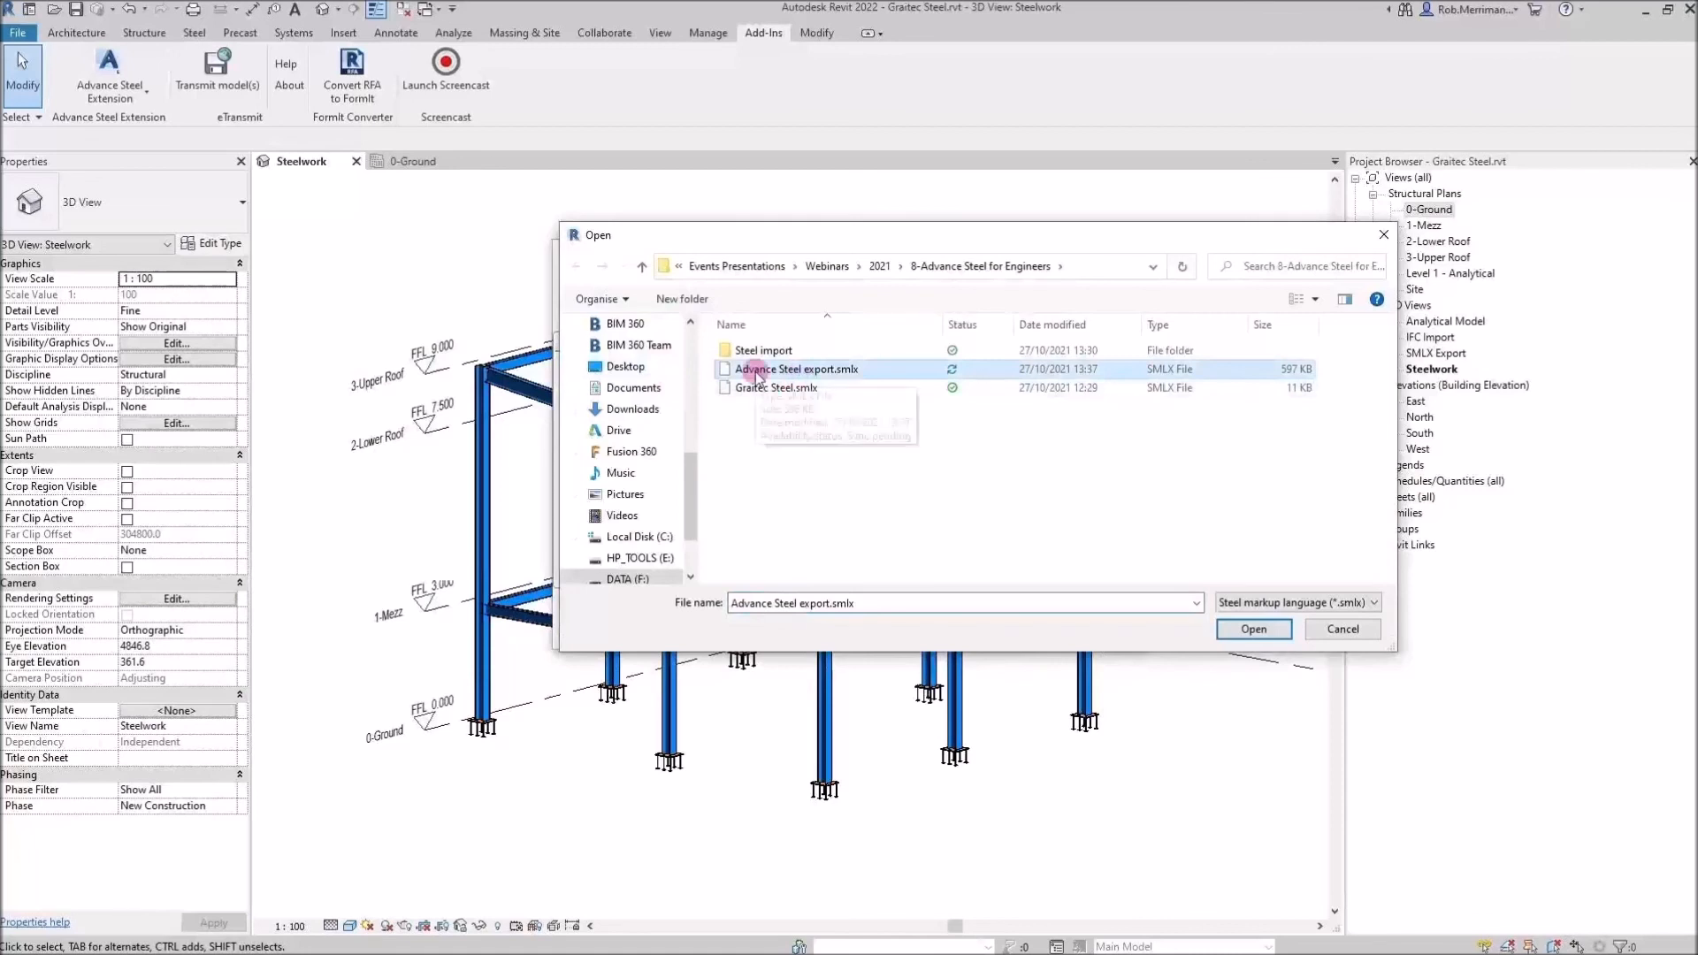
left_click(1251, 627)
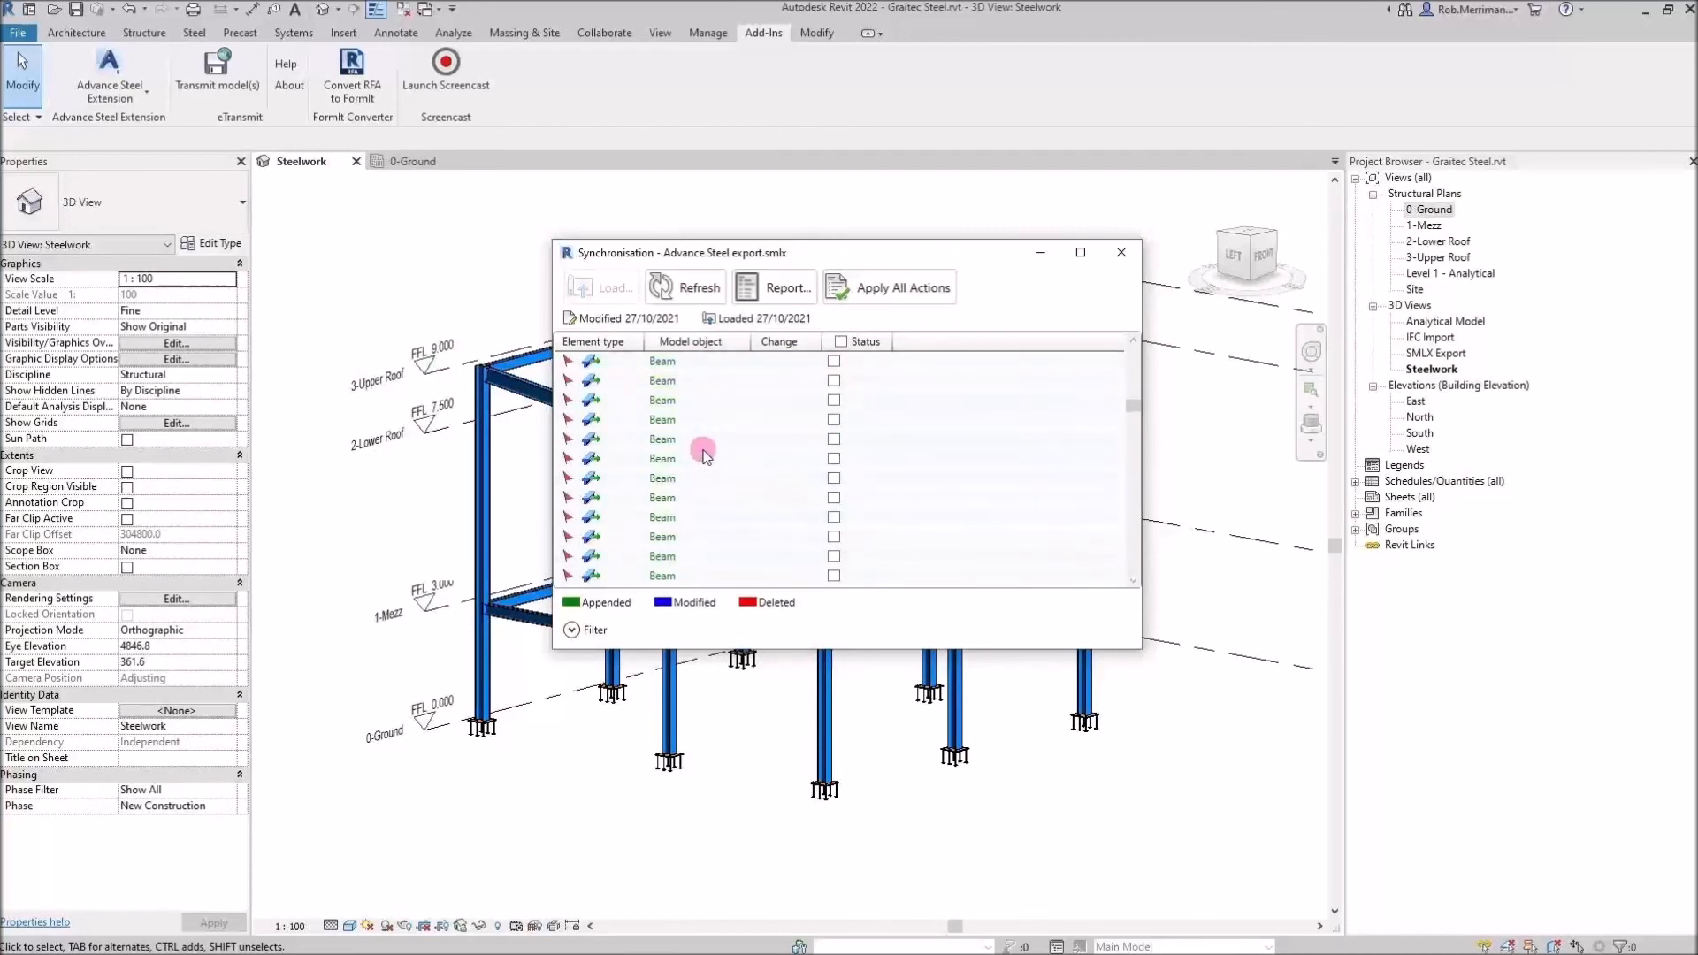
Review the listed beam, plate and connection changes, tick all statuses and apply all actions
scroll(718, 498, "down", 5)
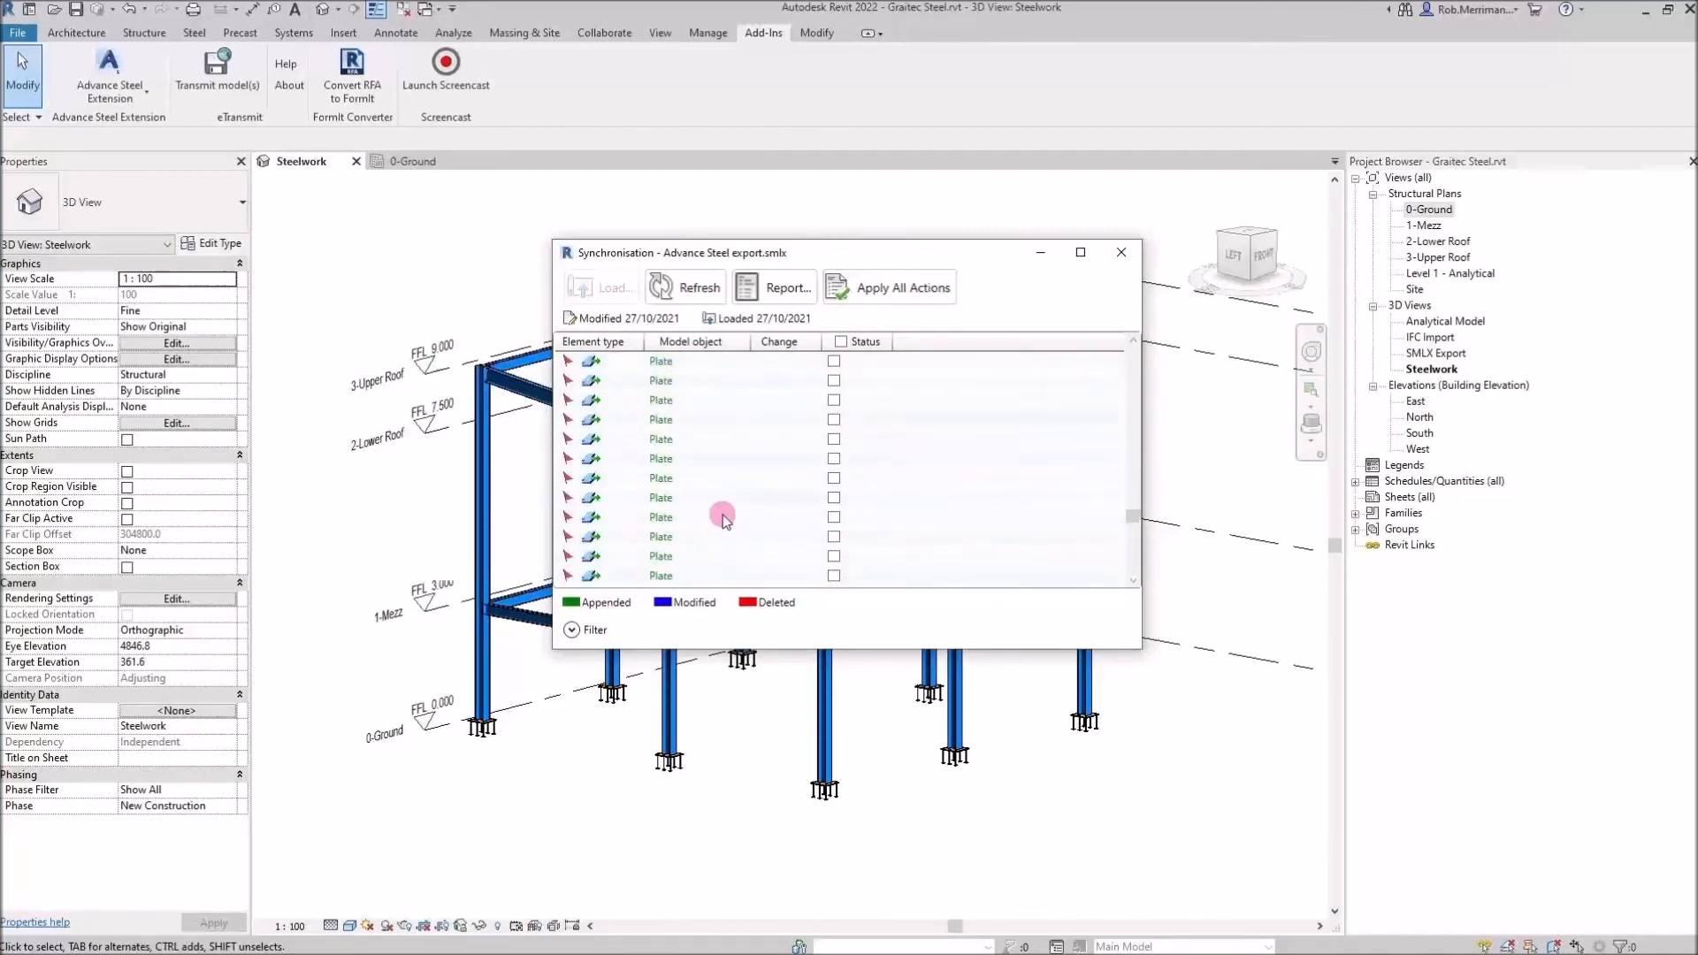
scroll(723, 519, "down", 5)
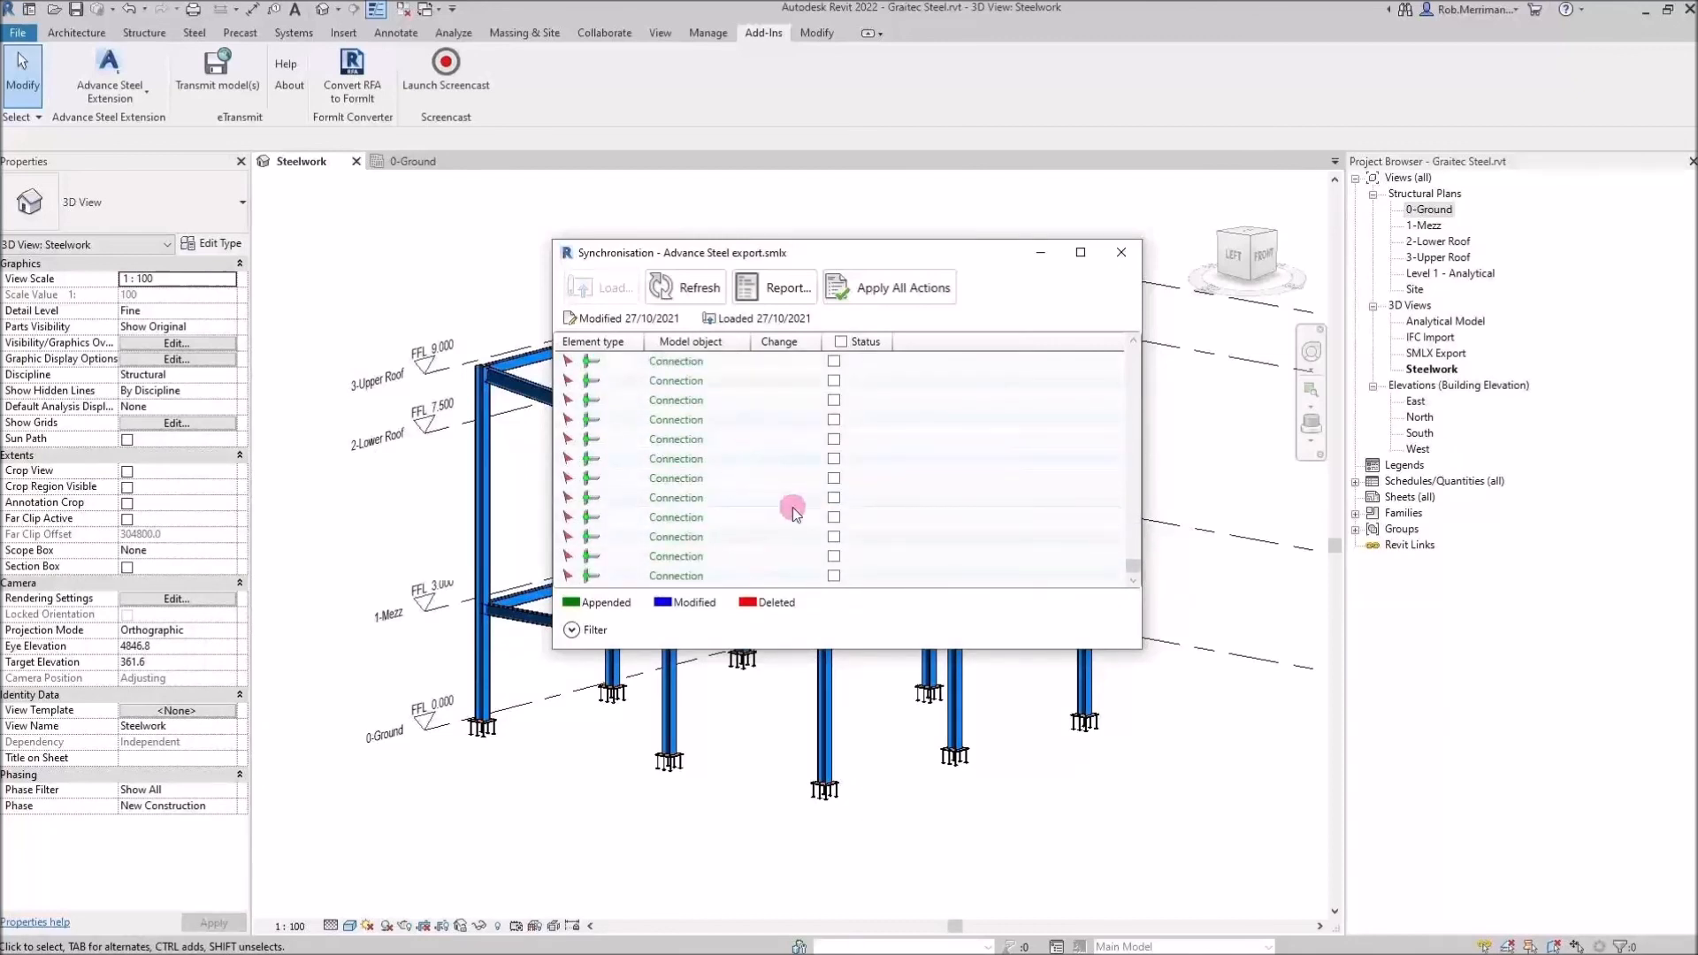
scroll(732, 557, "up", 4)
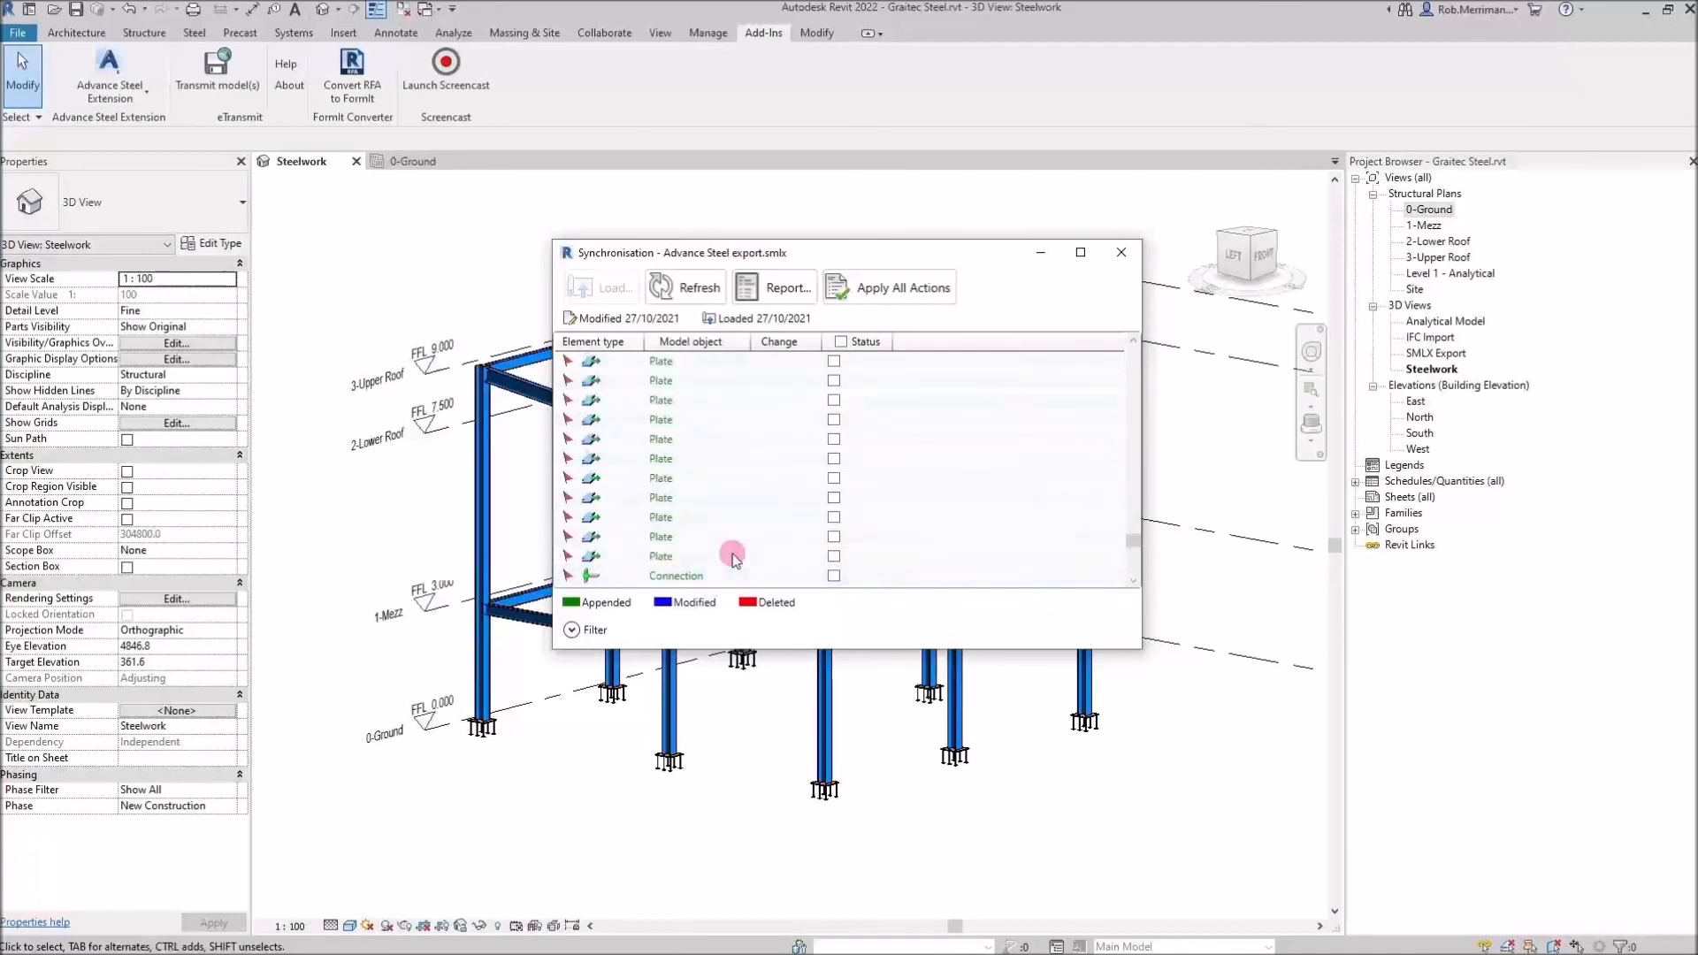
left_click_drag(1129, 374, 1132, 334)
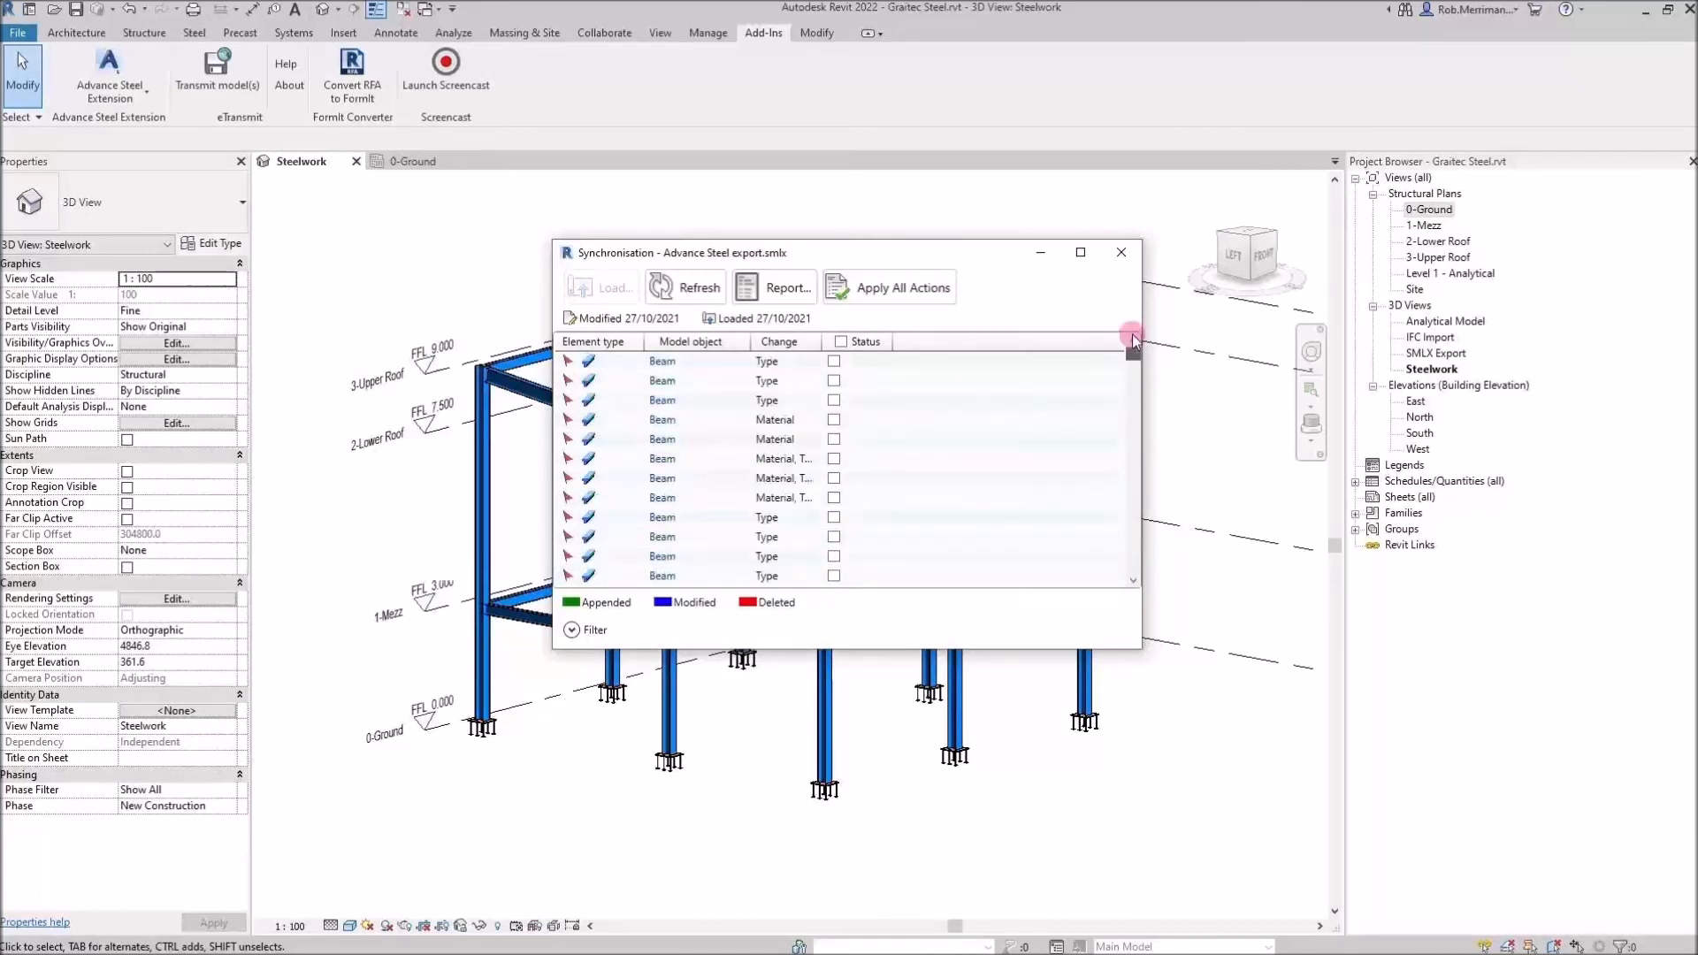
left_click(840, 341)
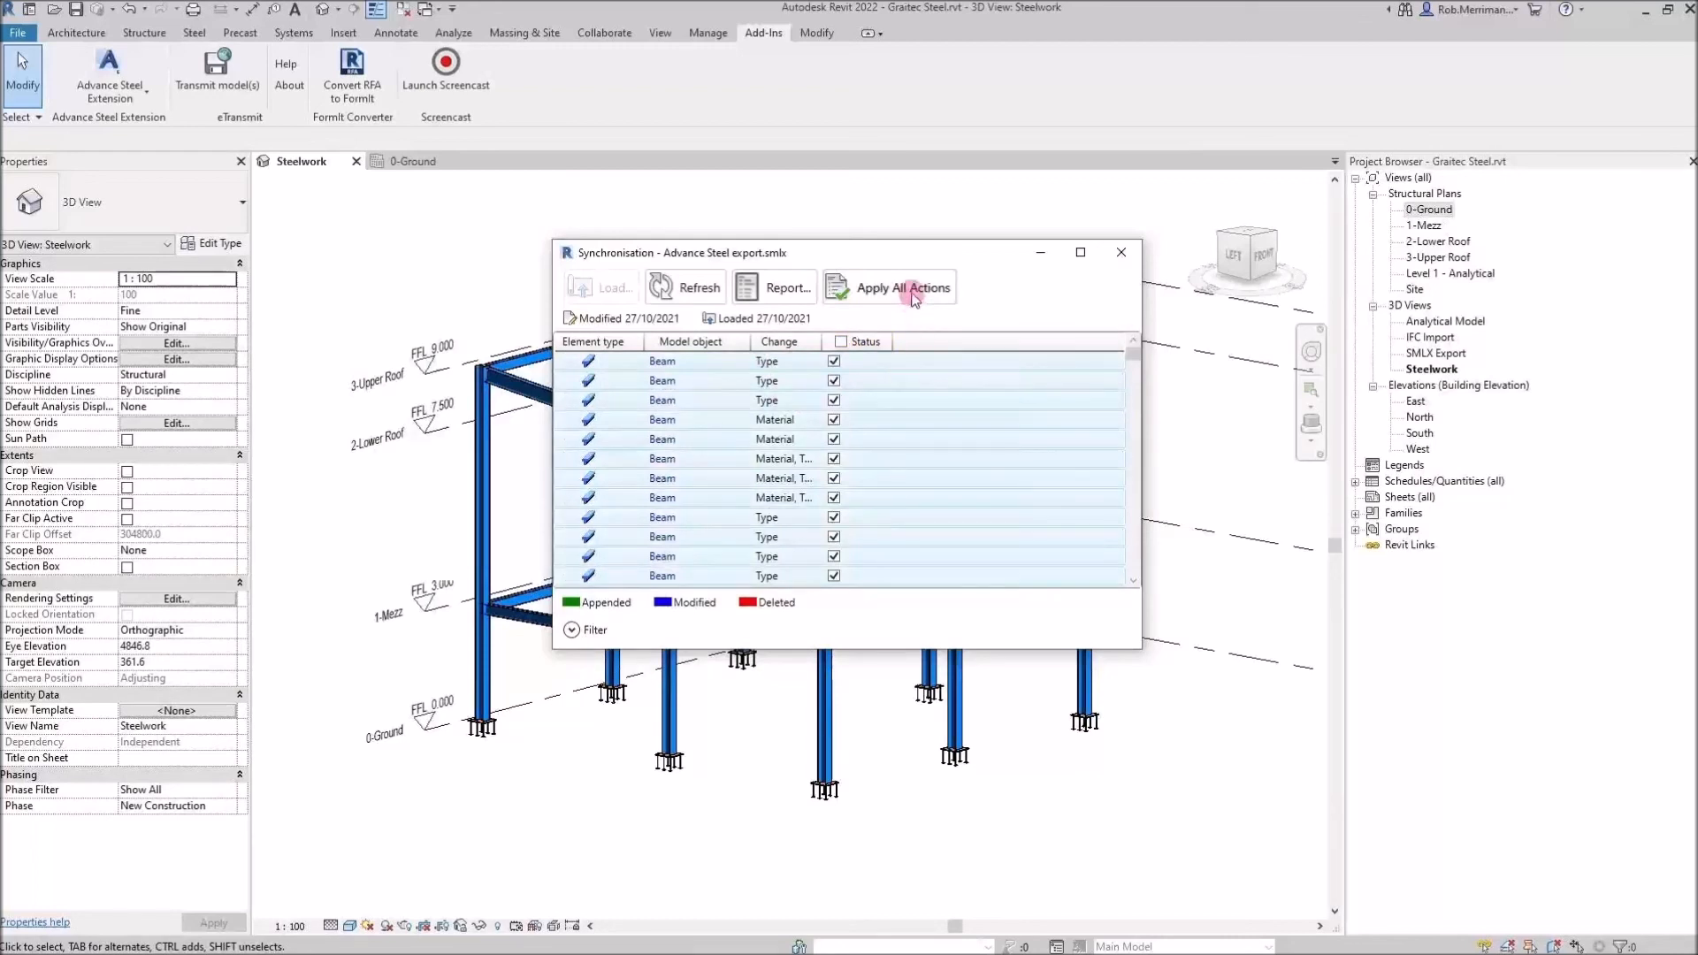
left_click(916, 297)
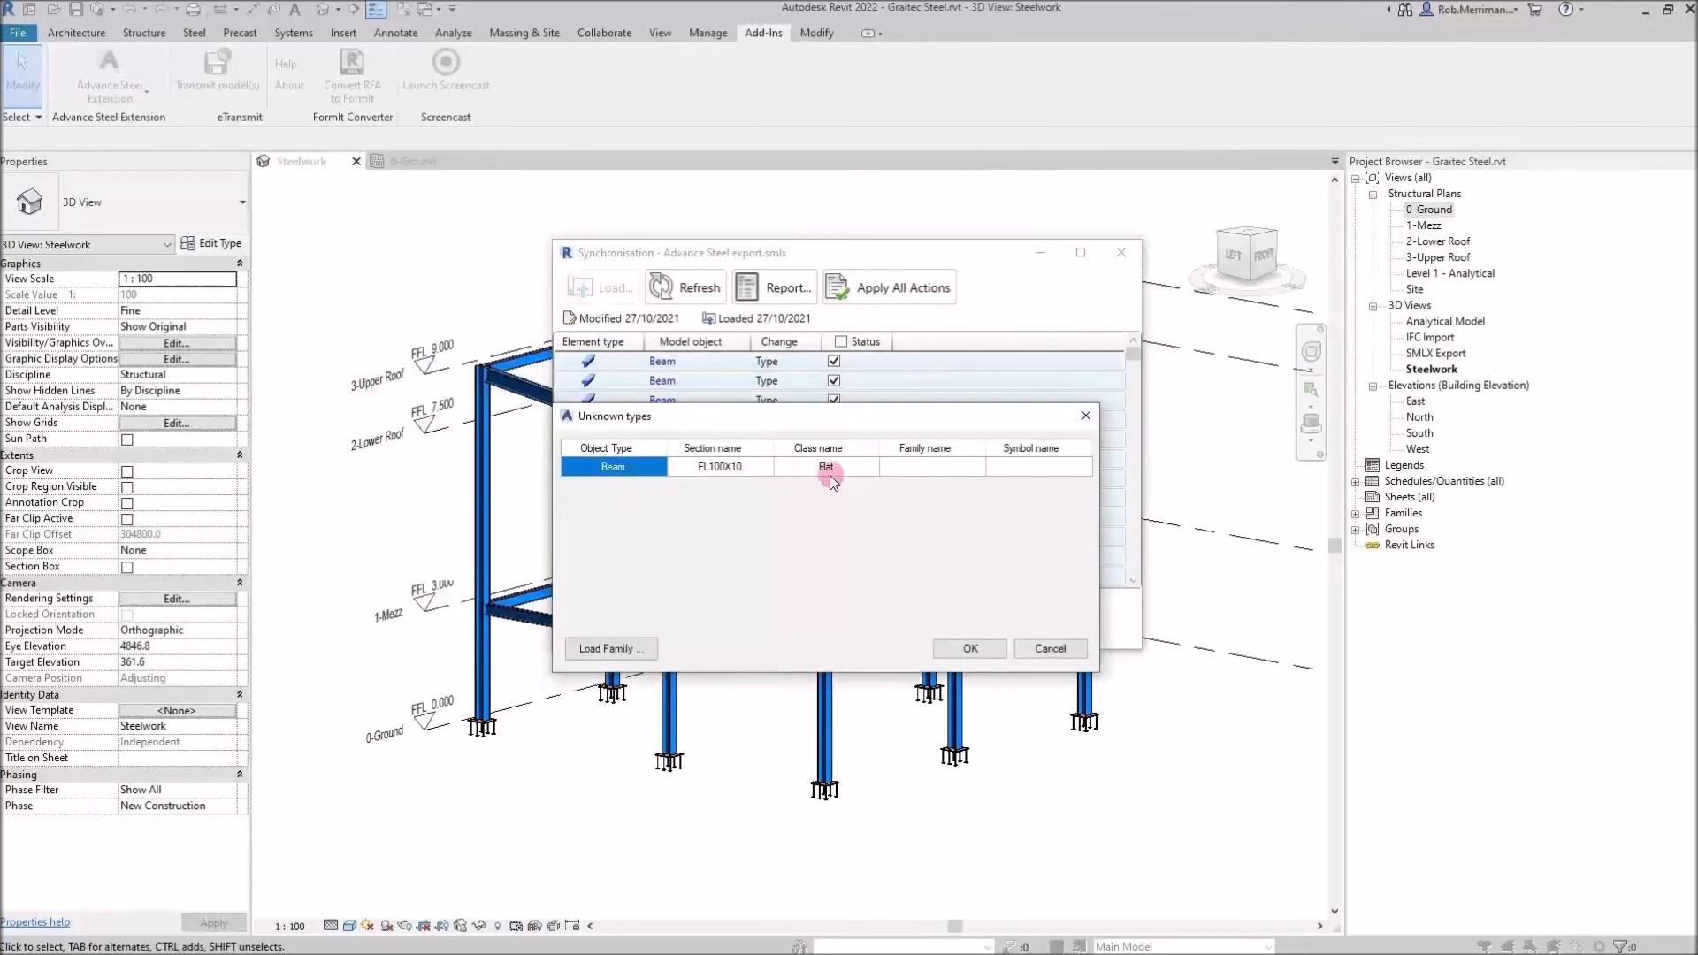
Load the Flat Bars.rfa family from the RVT 2022 UK Structural Framing Steel Europe Specific library for the unknown FL100X10 type
left_click(619, 650)
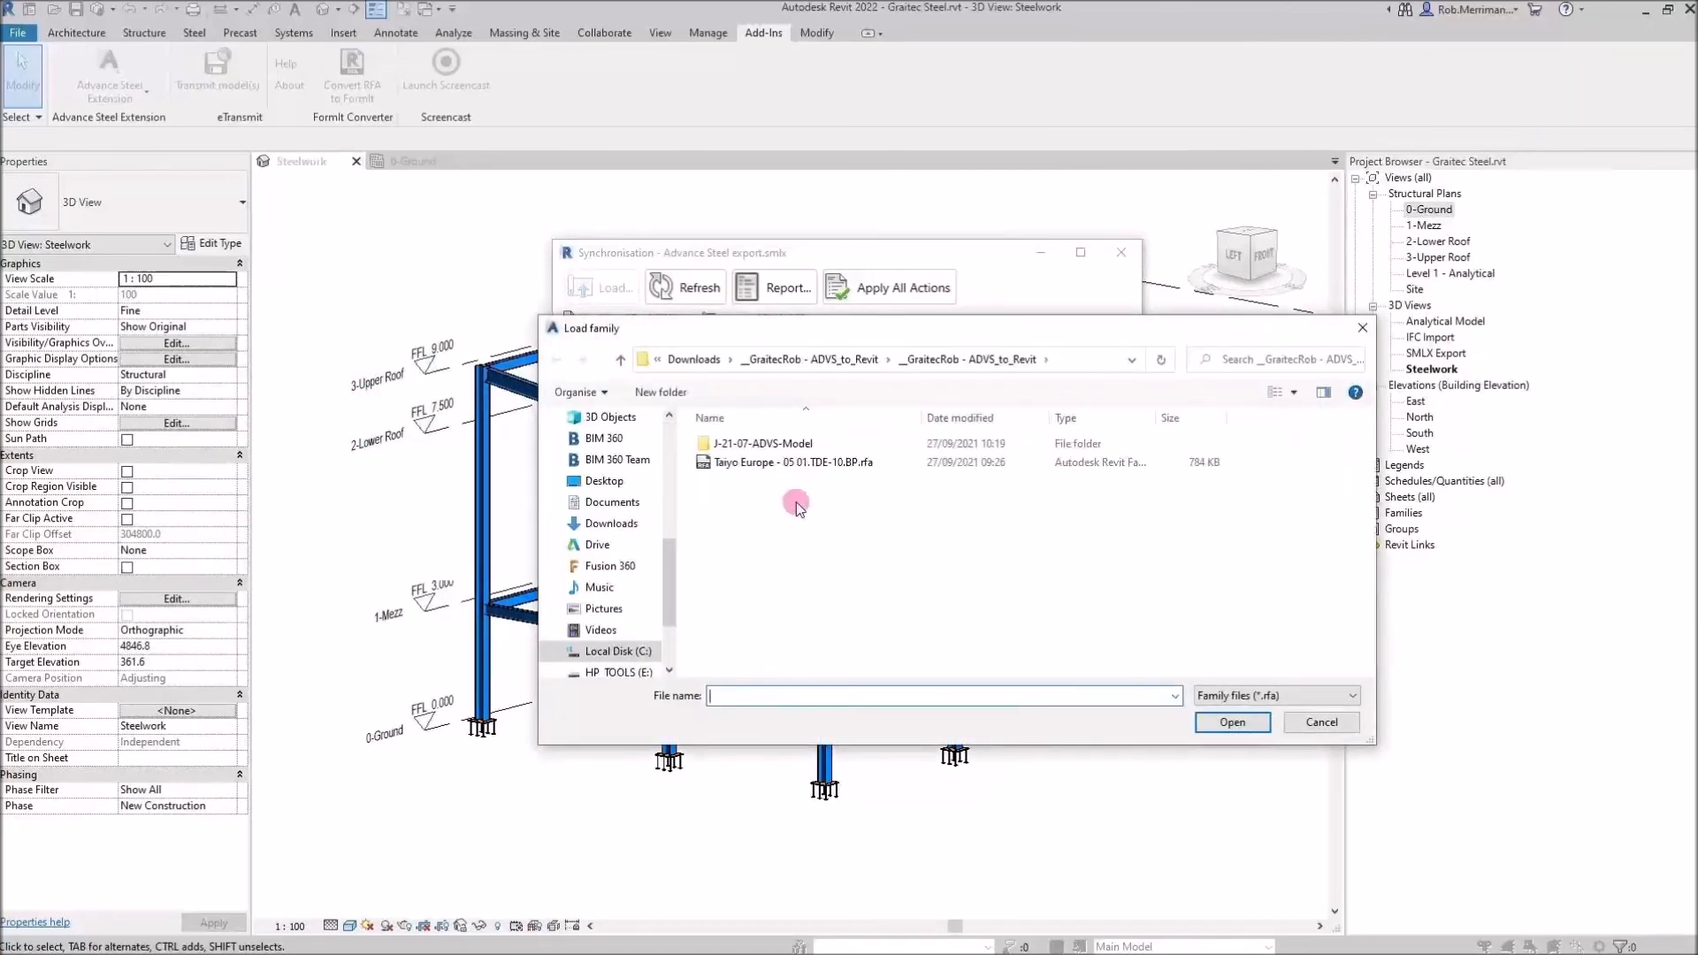
left_click_drag(675, 568, 687, 499)
left_click(781, 564)
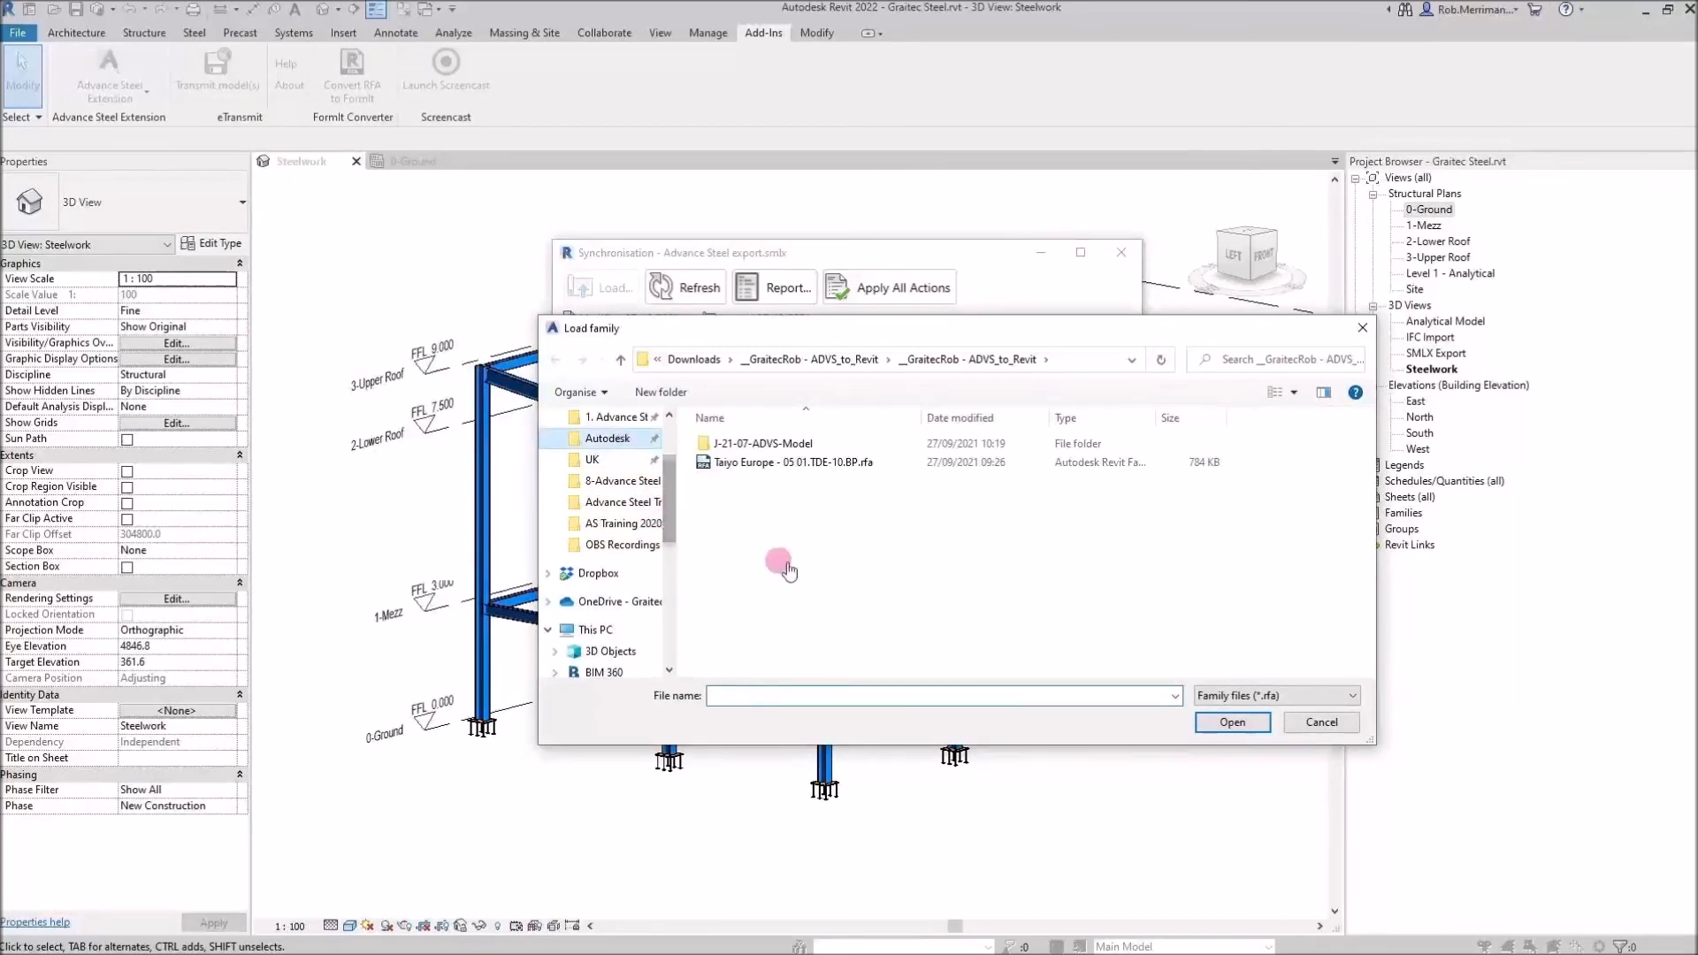
scroll(836, 535, "down", 8)
scroll(823, 548, "down", 6)
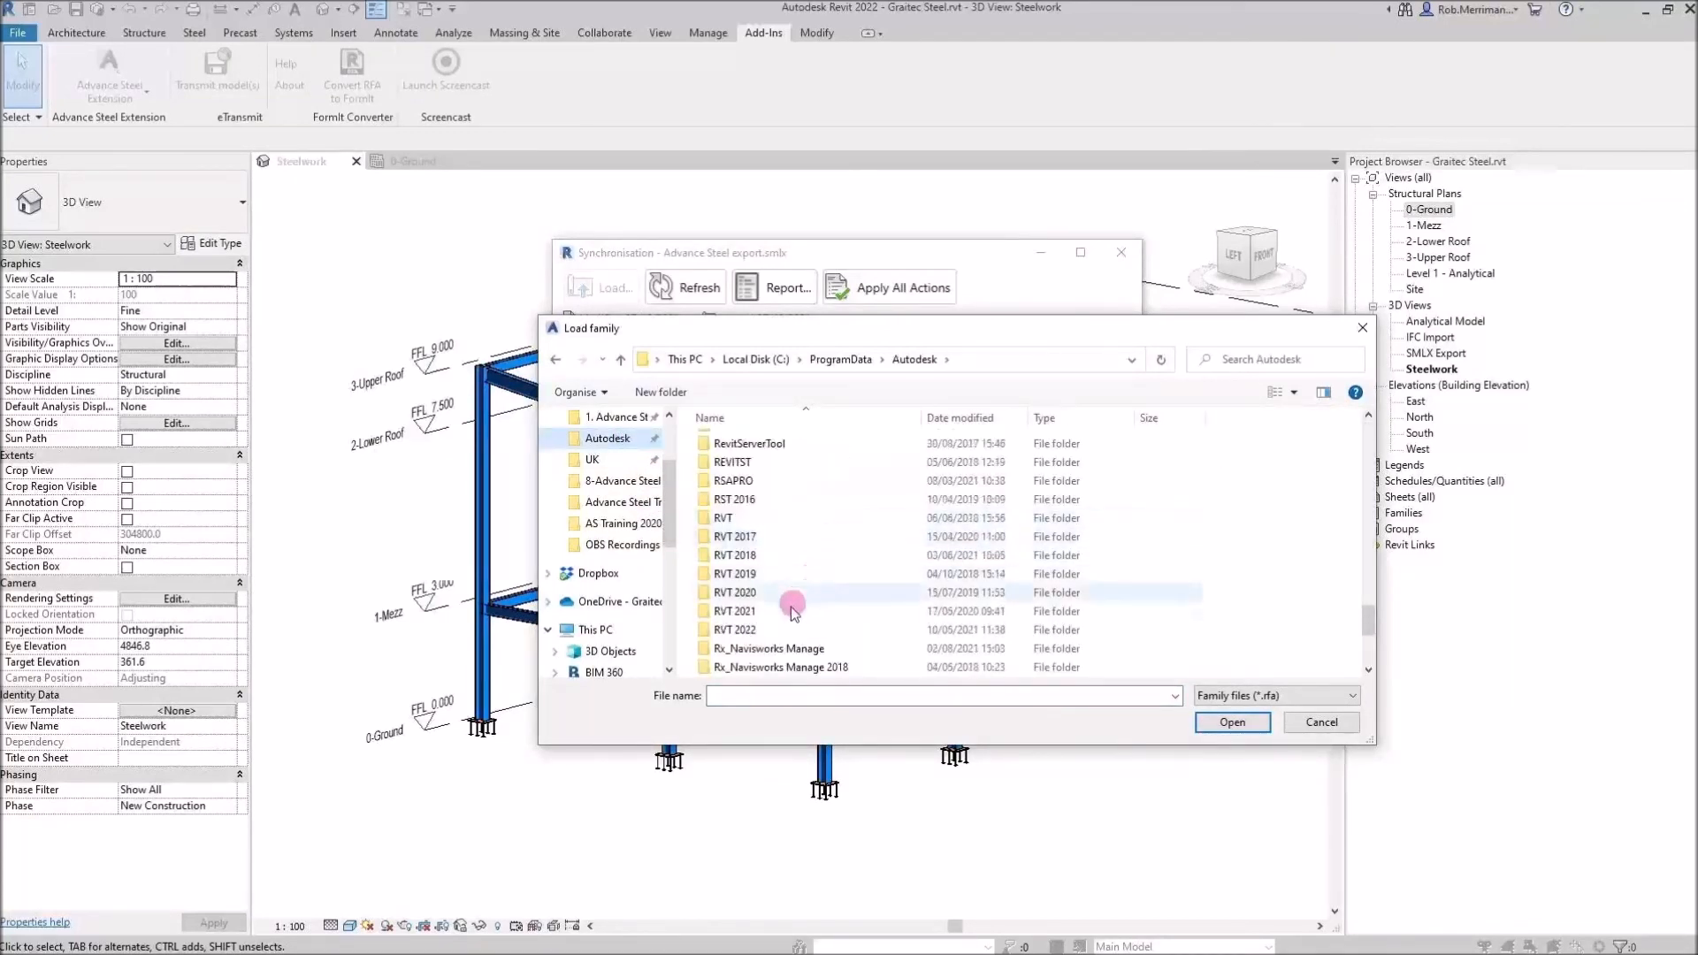
double_click(789, 629)
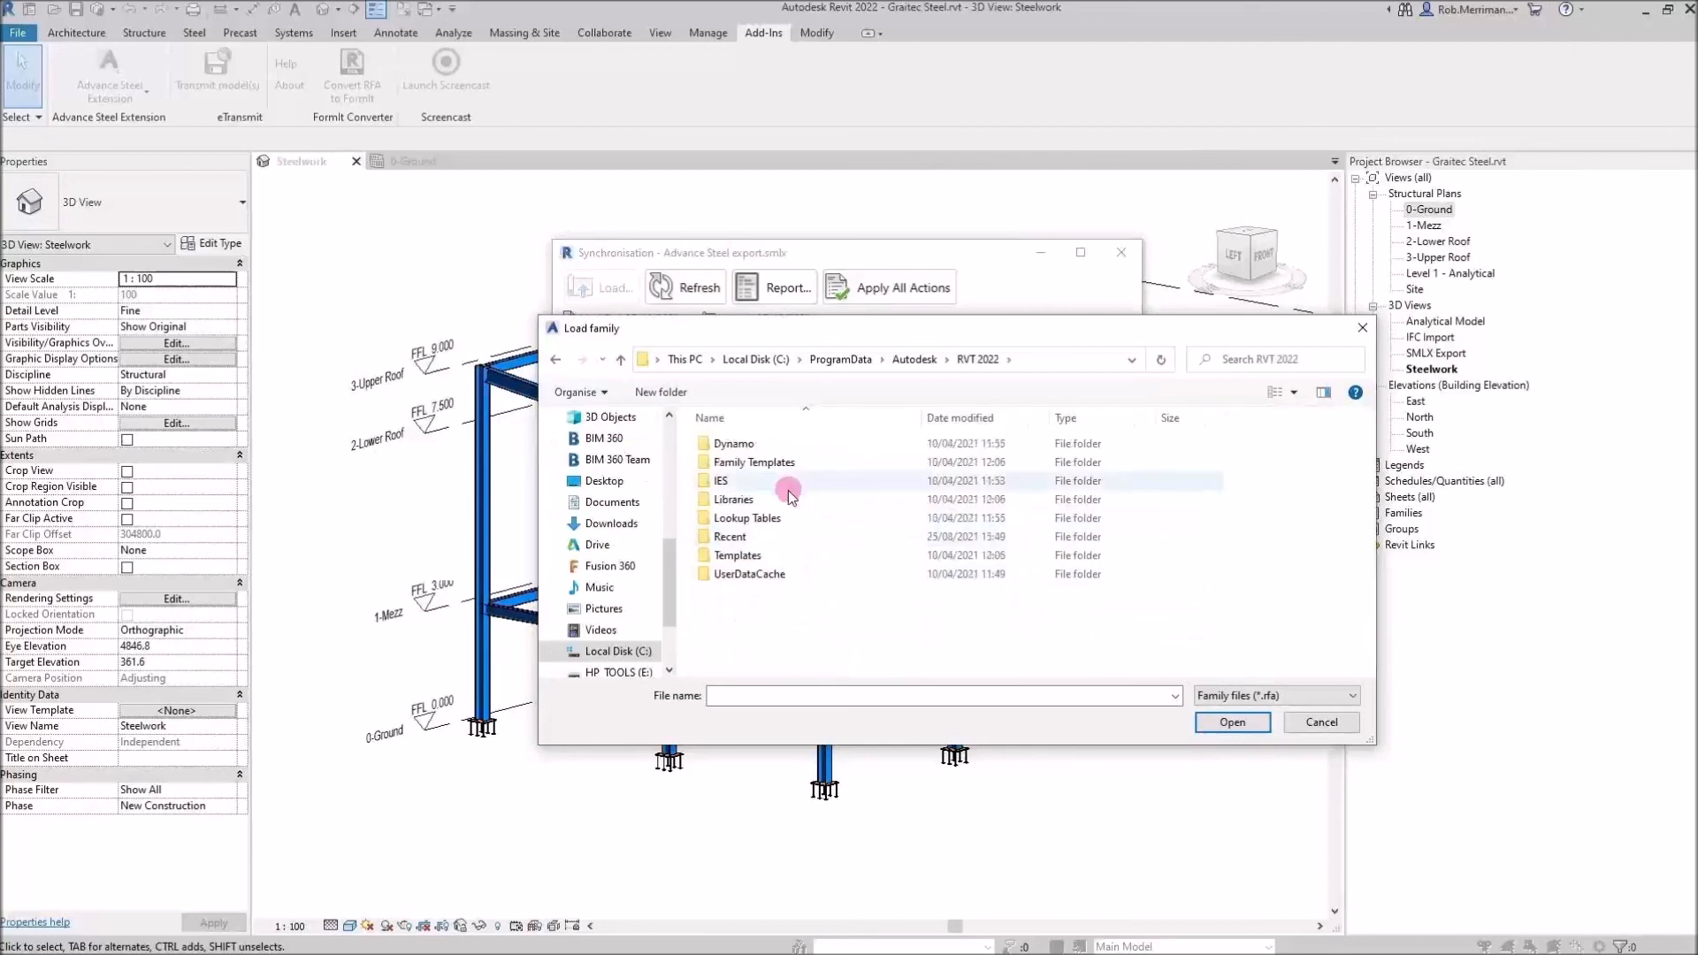
double_click(783, 500)
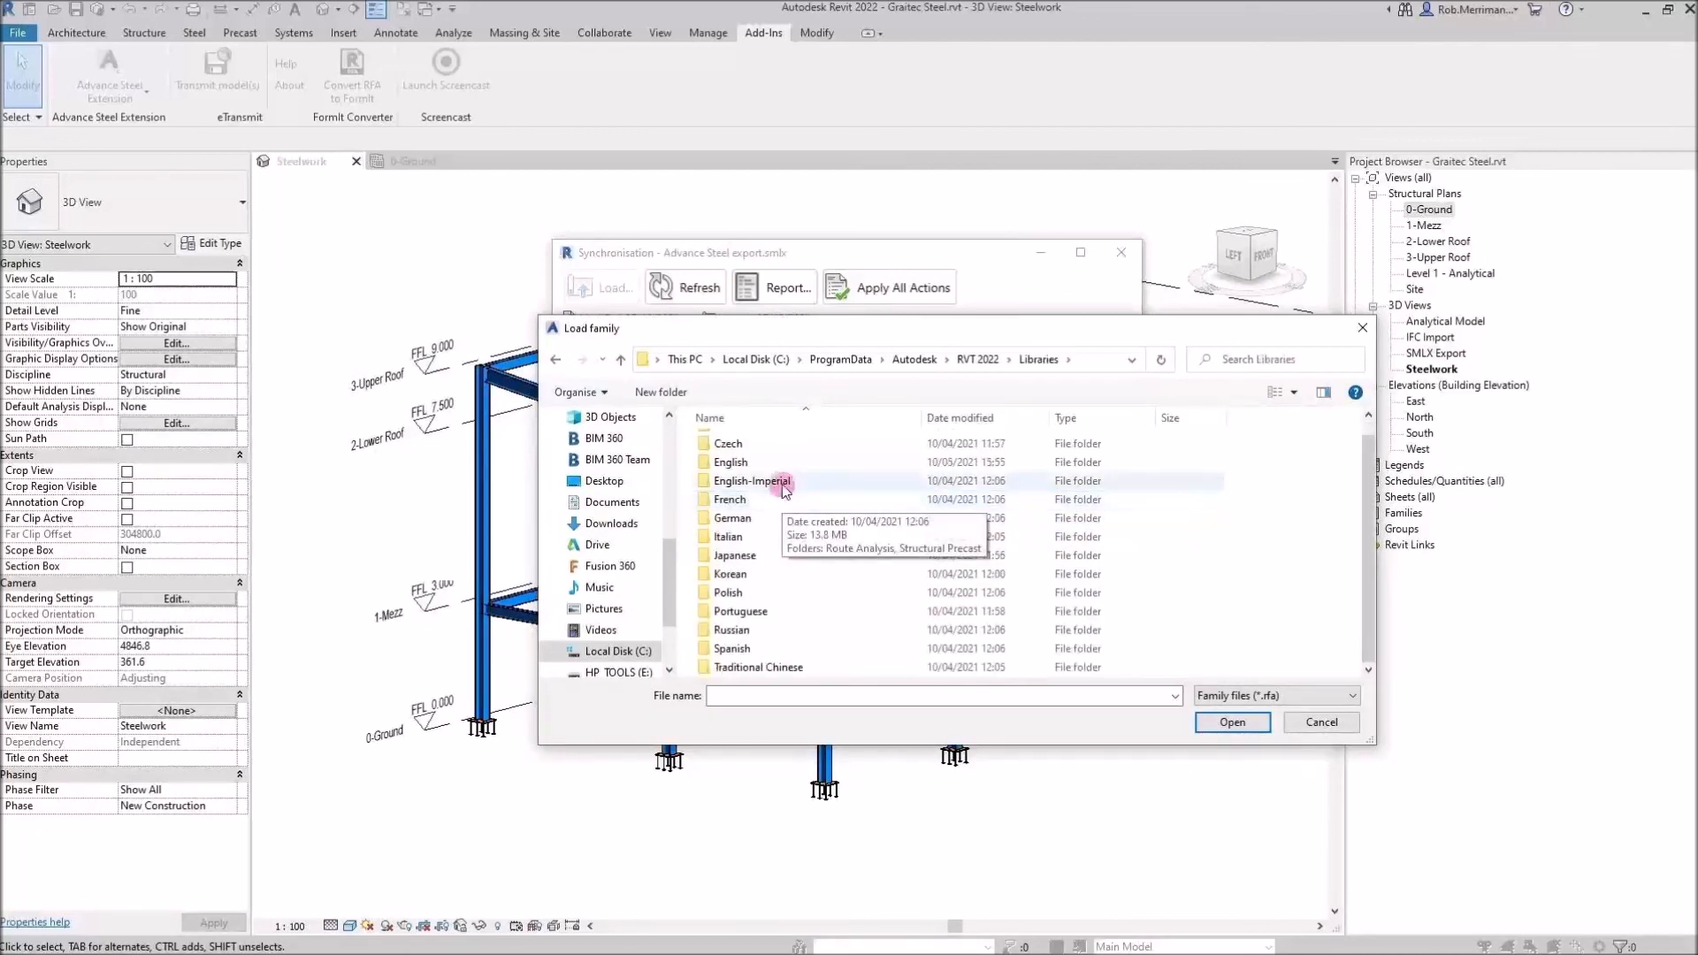
scroll(786, 478, "down", 1)
left_click(789, 463)
double_click(788, 465)
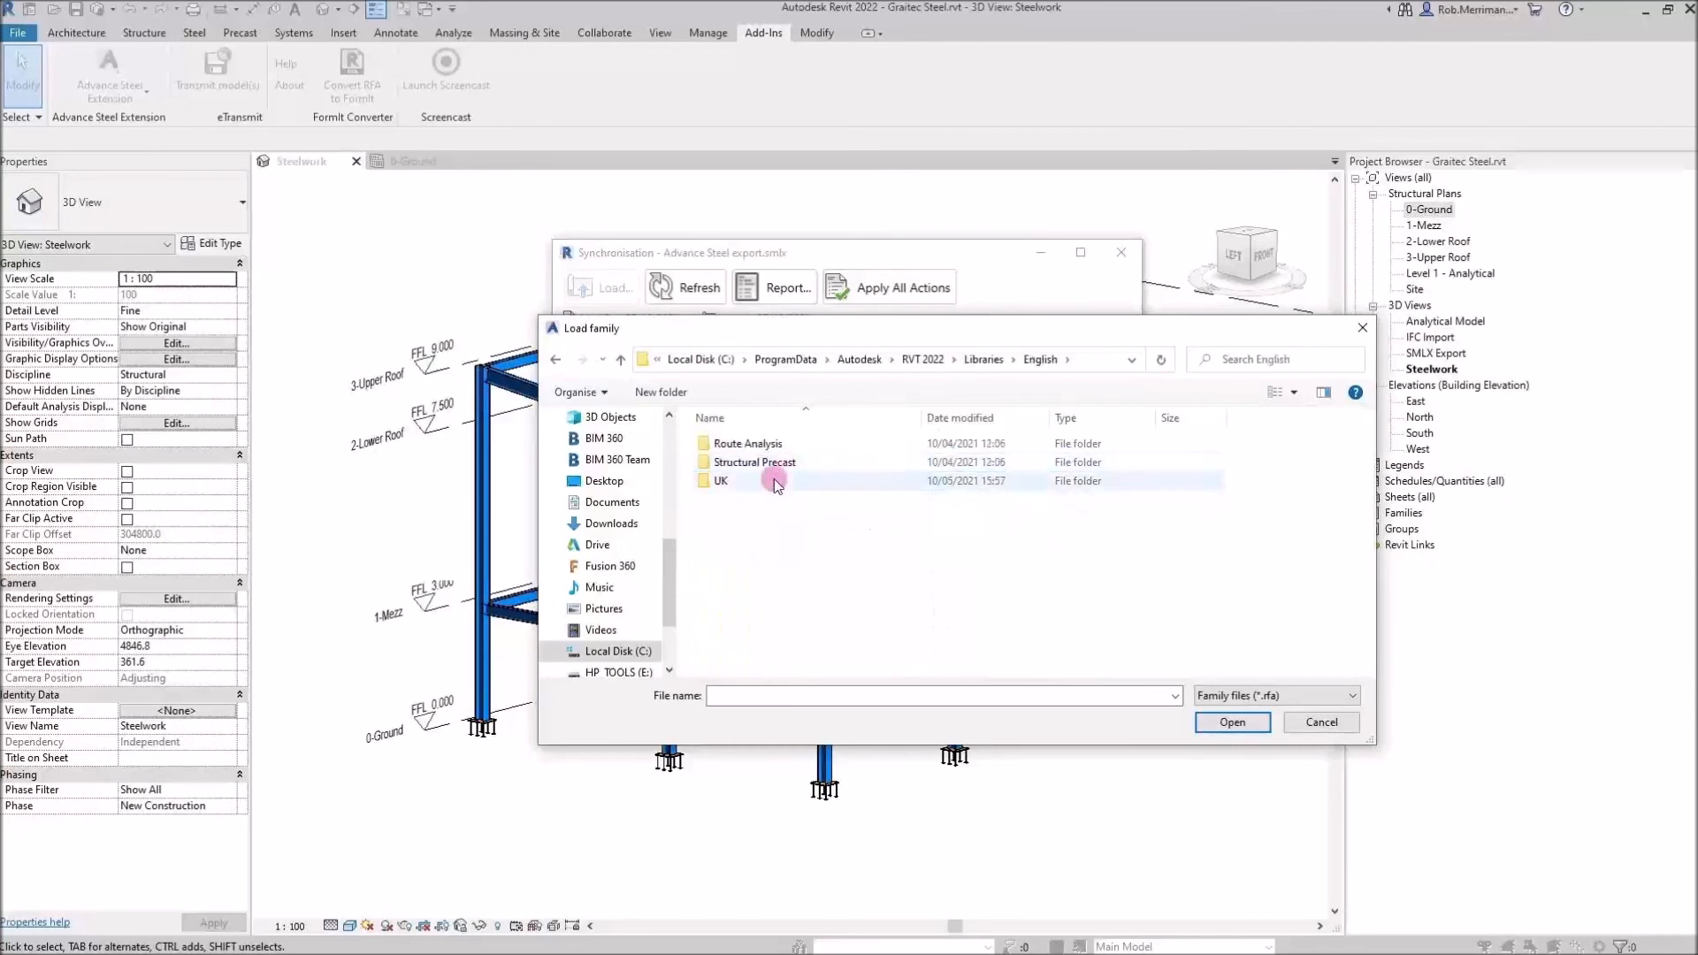
double_click(776, 482)
scroll(776, 485, "down", 8)
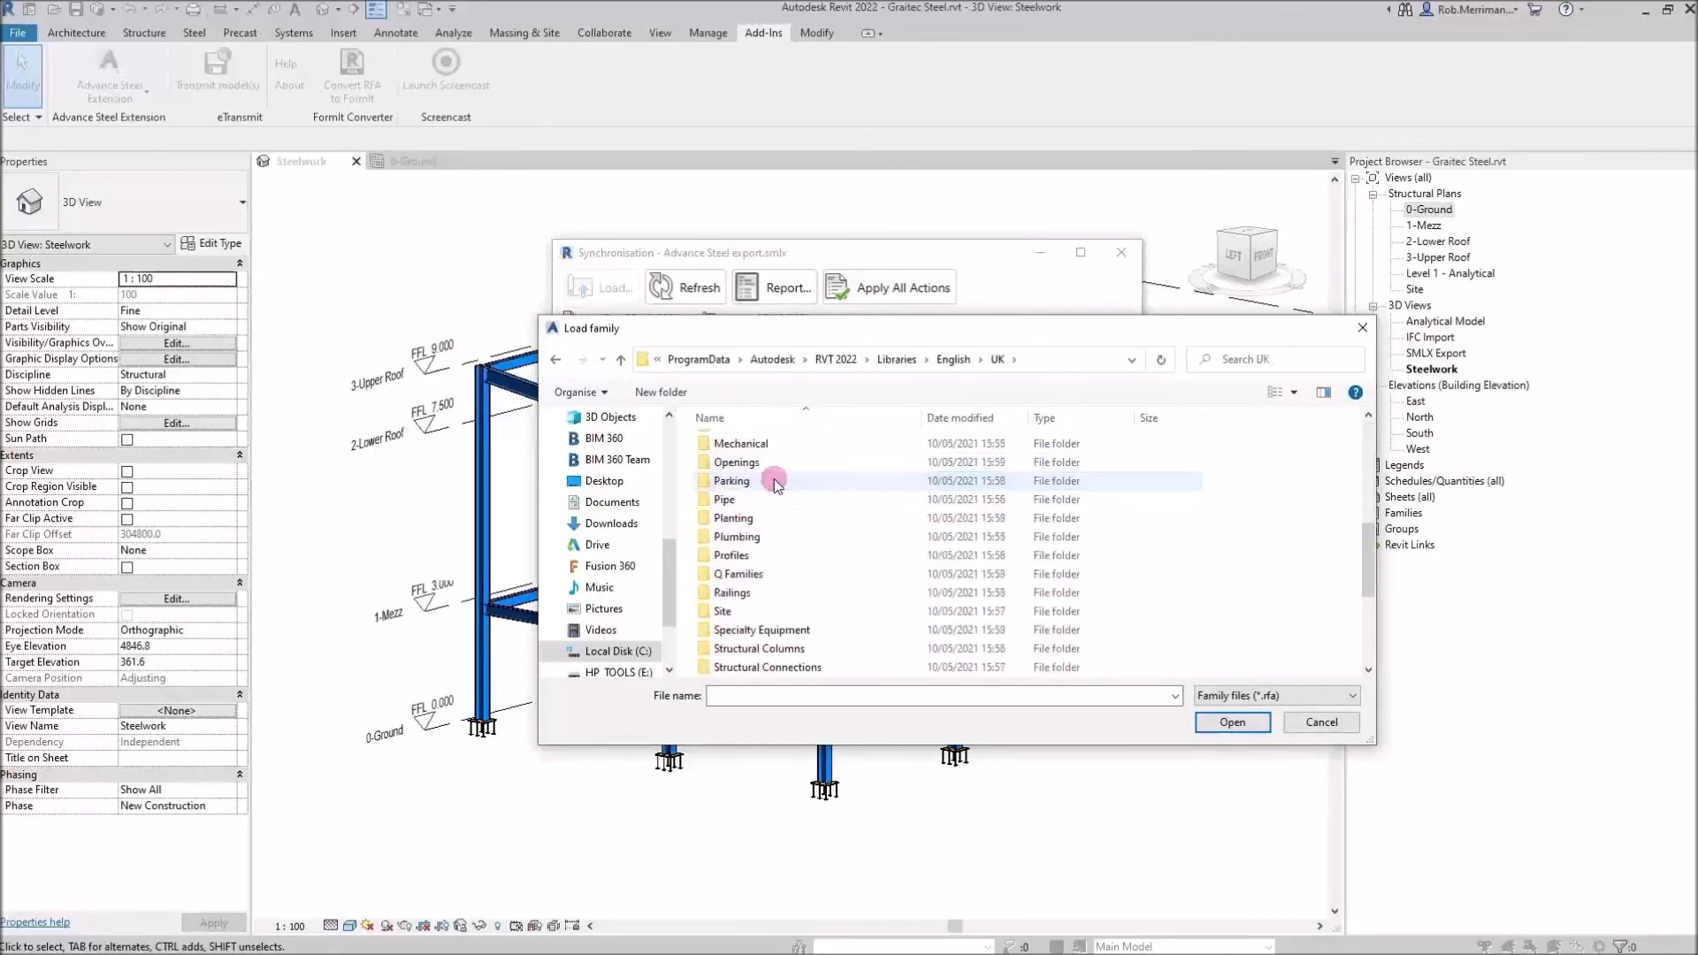
left_click(776, 499)
left_click_drag(819, 337, 744, 362)
left_click(719, 529)
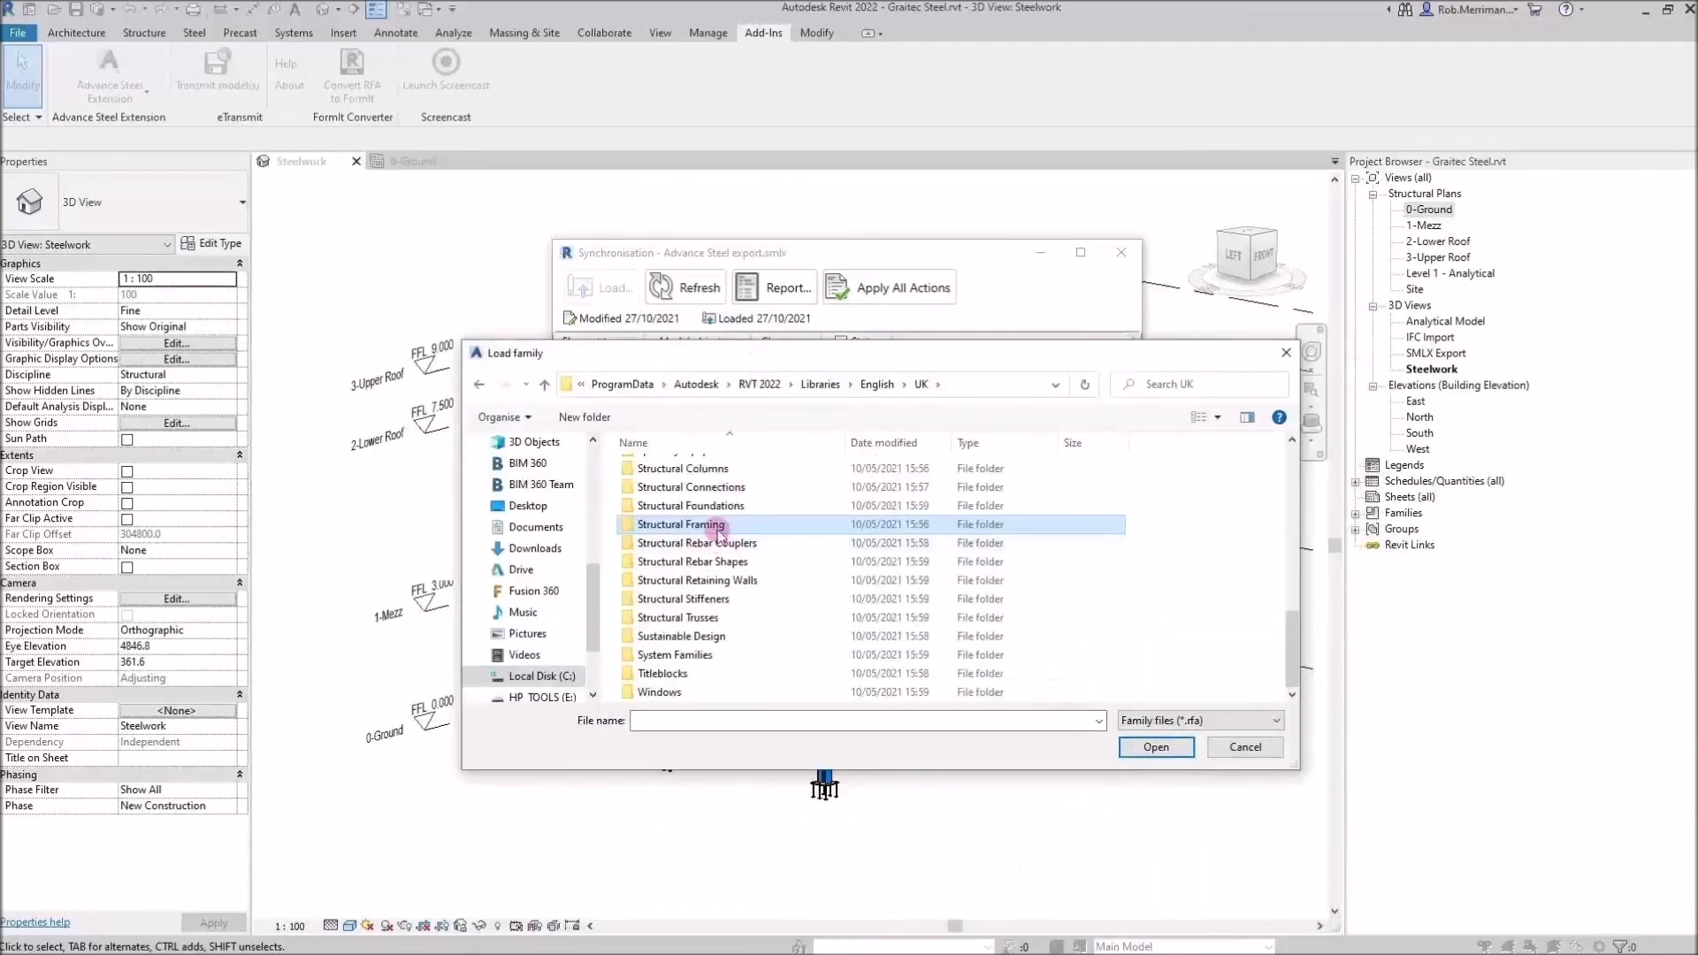
double_click(717, 526)
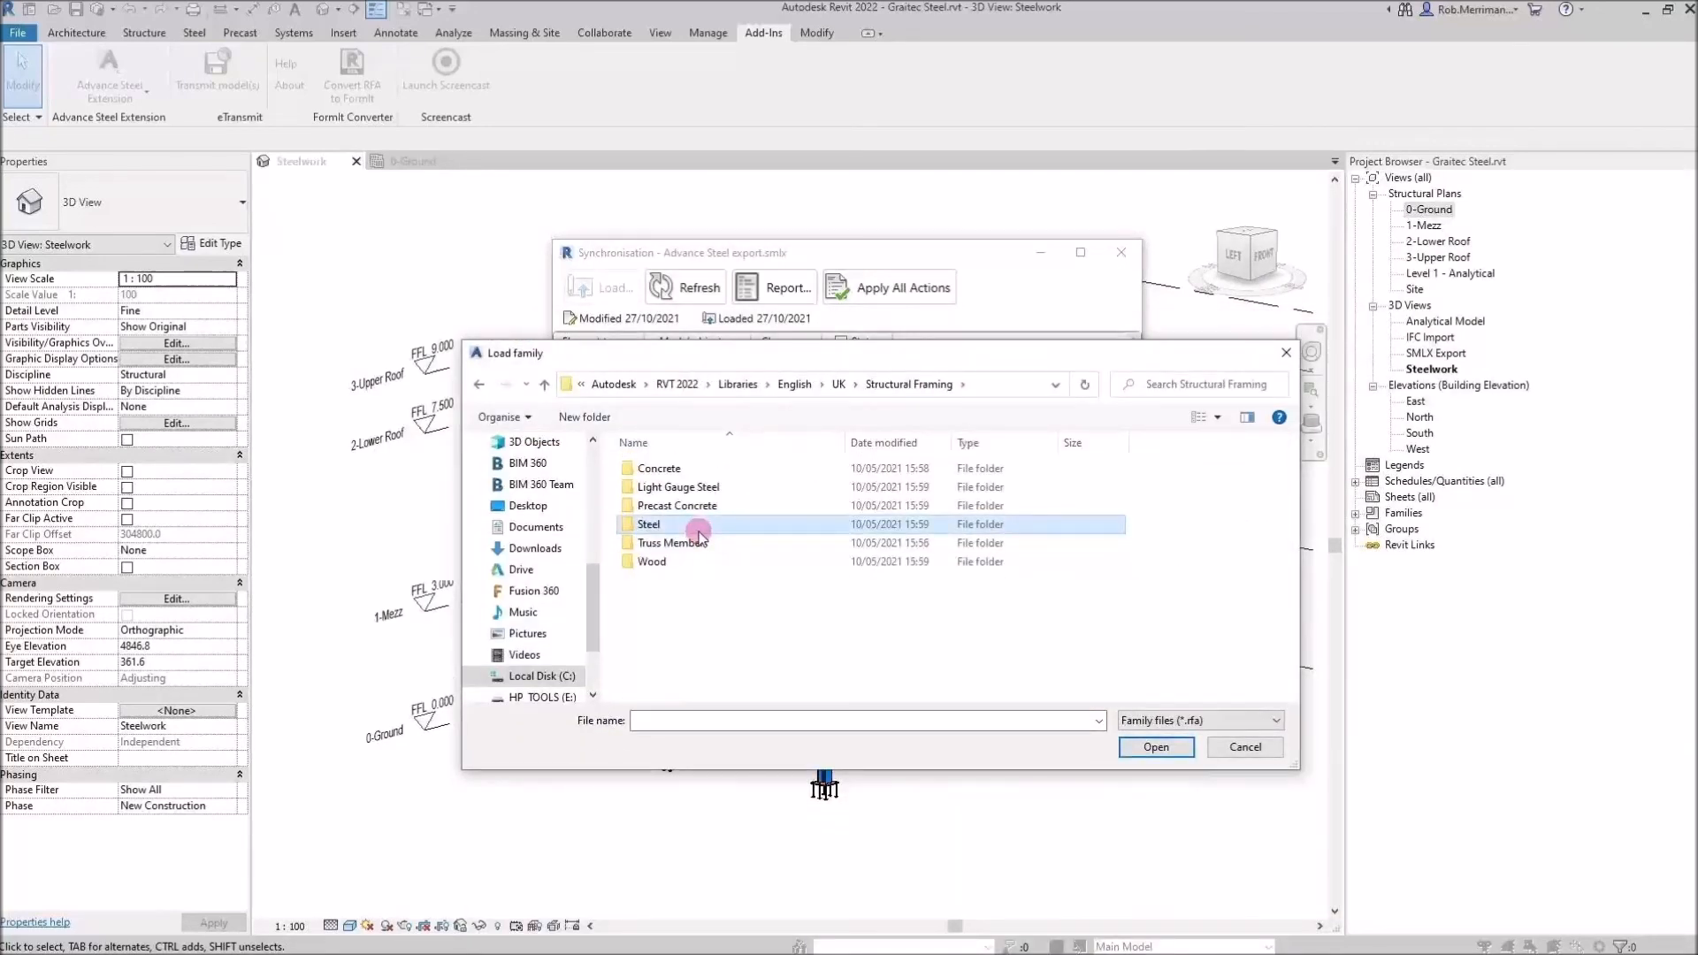
double_click(699, 529)
scroll(703, 548, "down", 7)
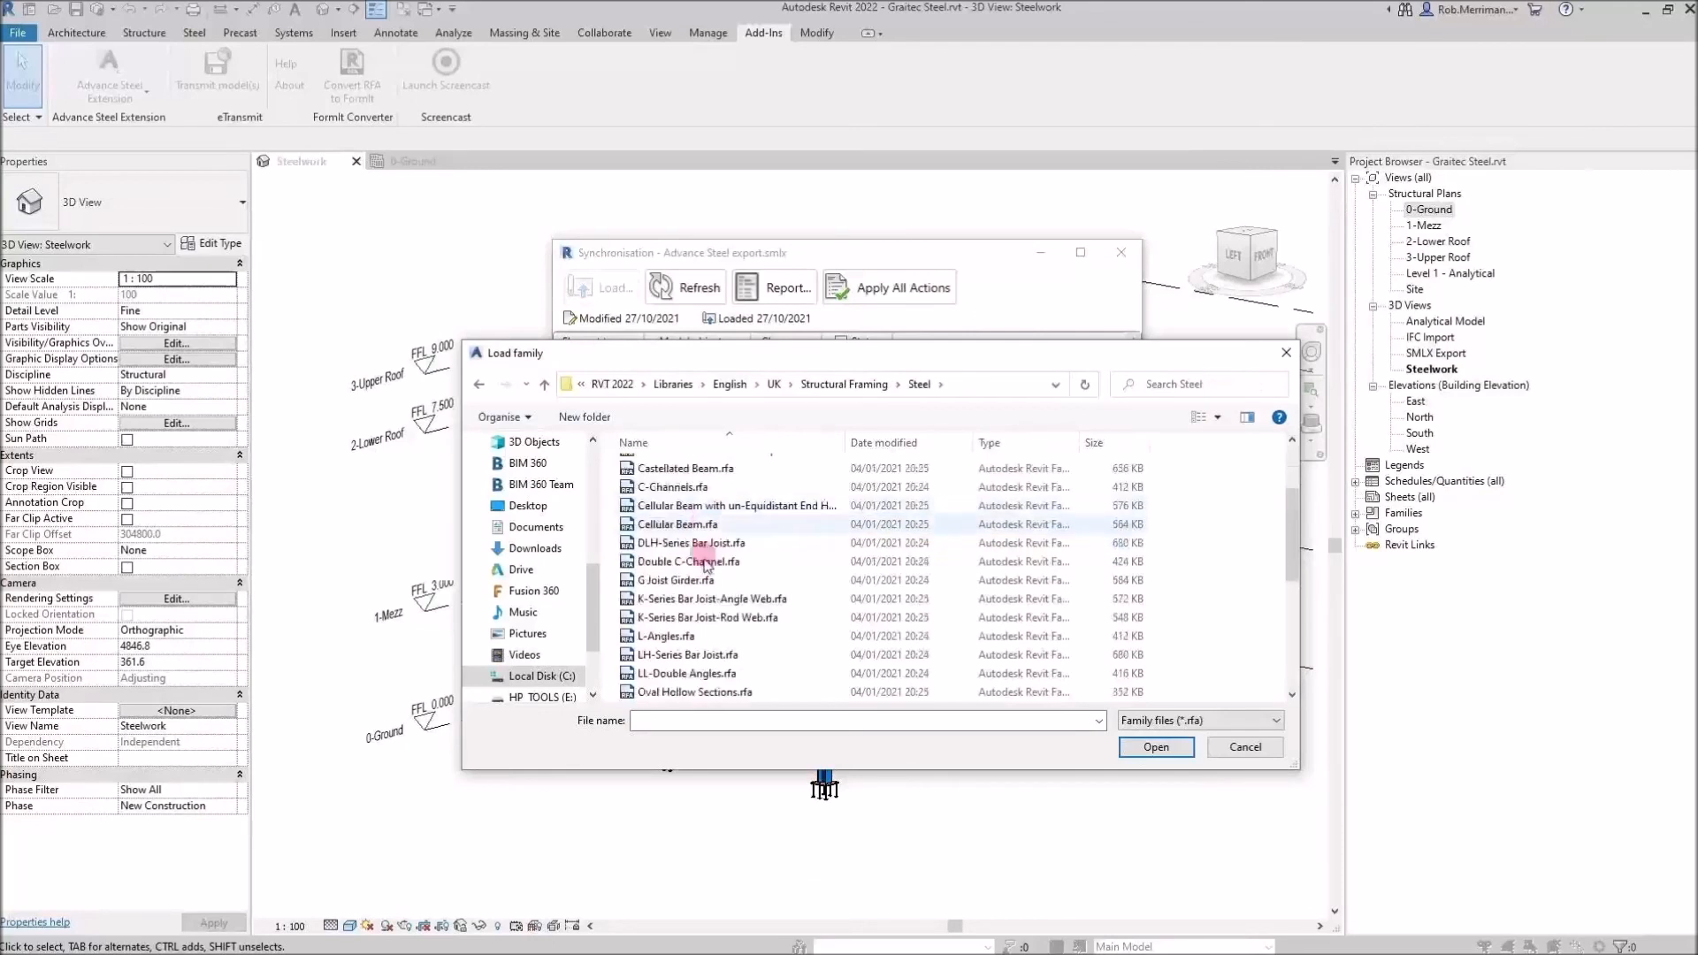
scroll(732, 564, "up", 2)
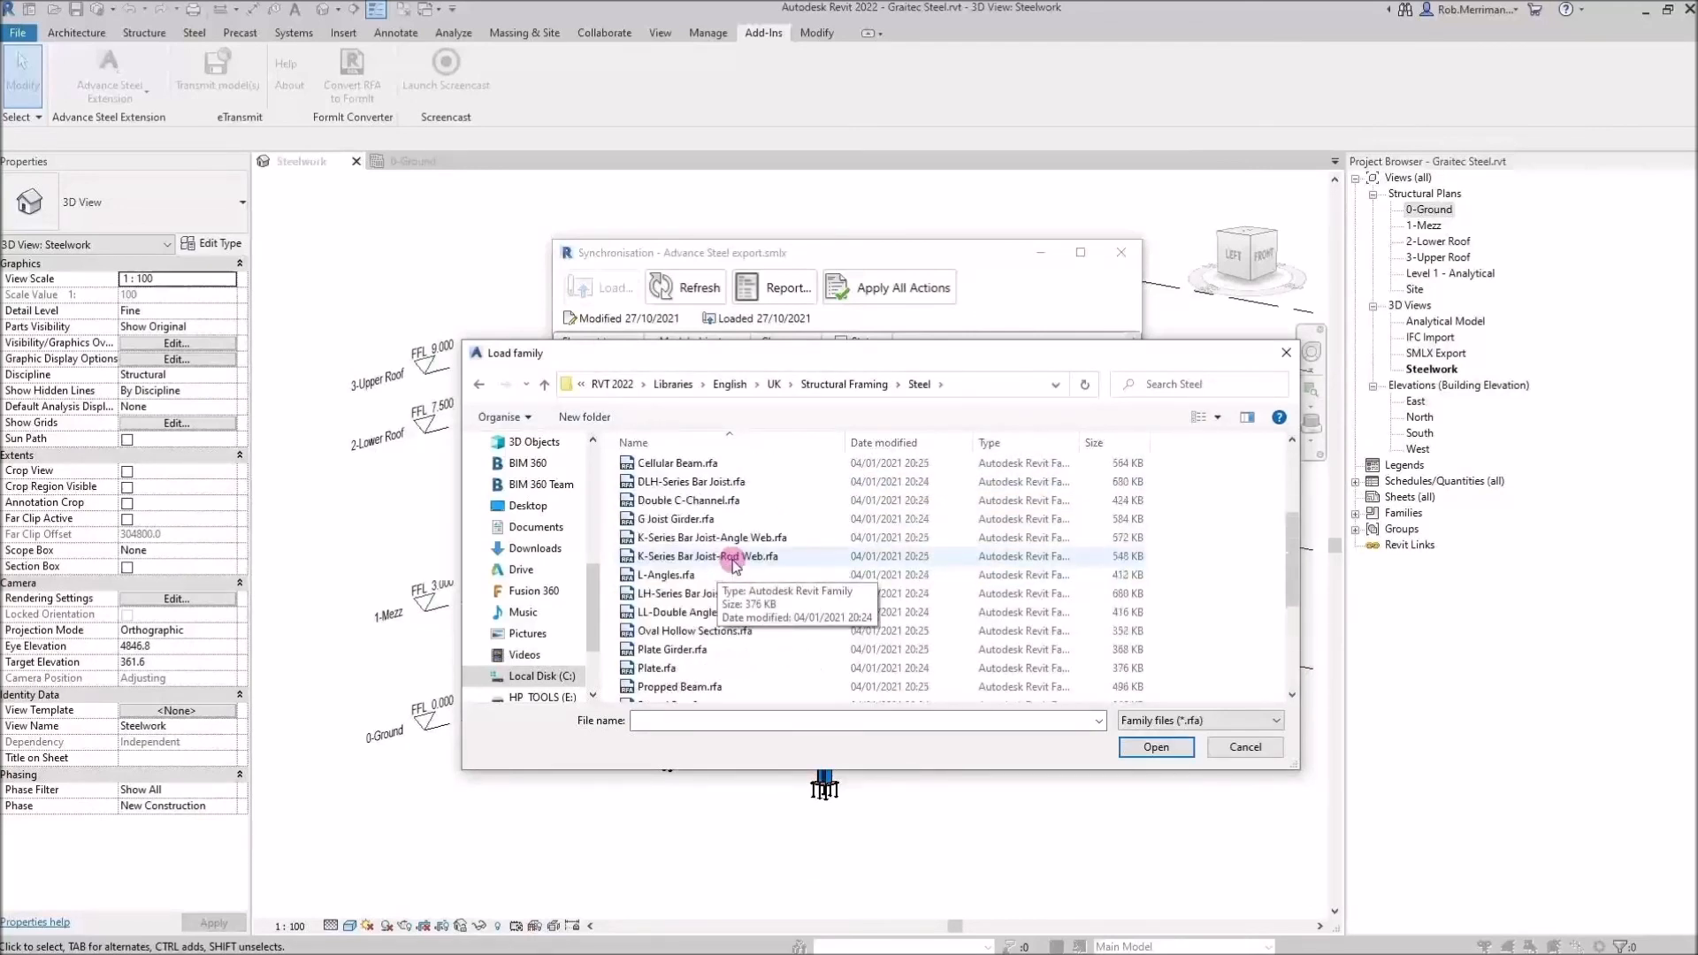
scroll(734, 564, "up", 1)
scroll(741, 566, "up", 3)
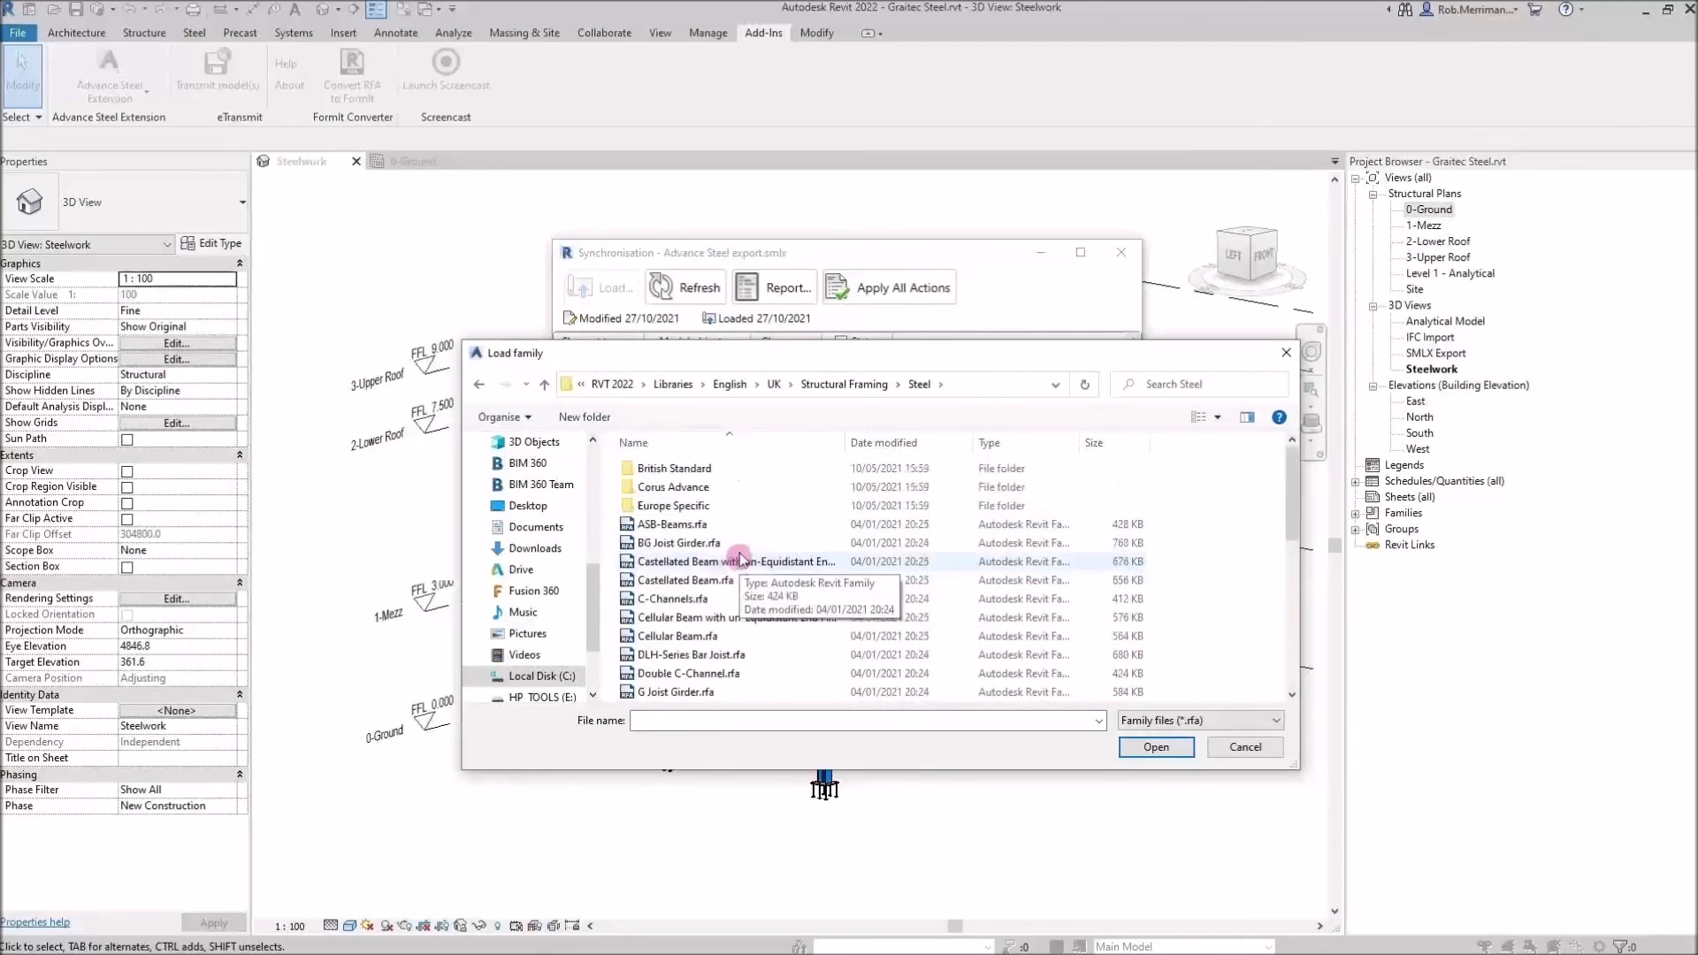
double_click(727, 510)
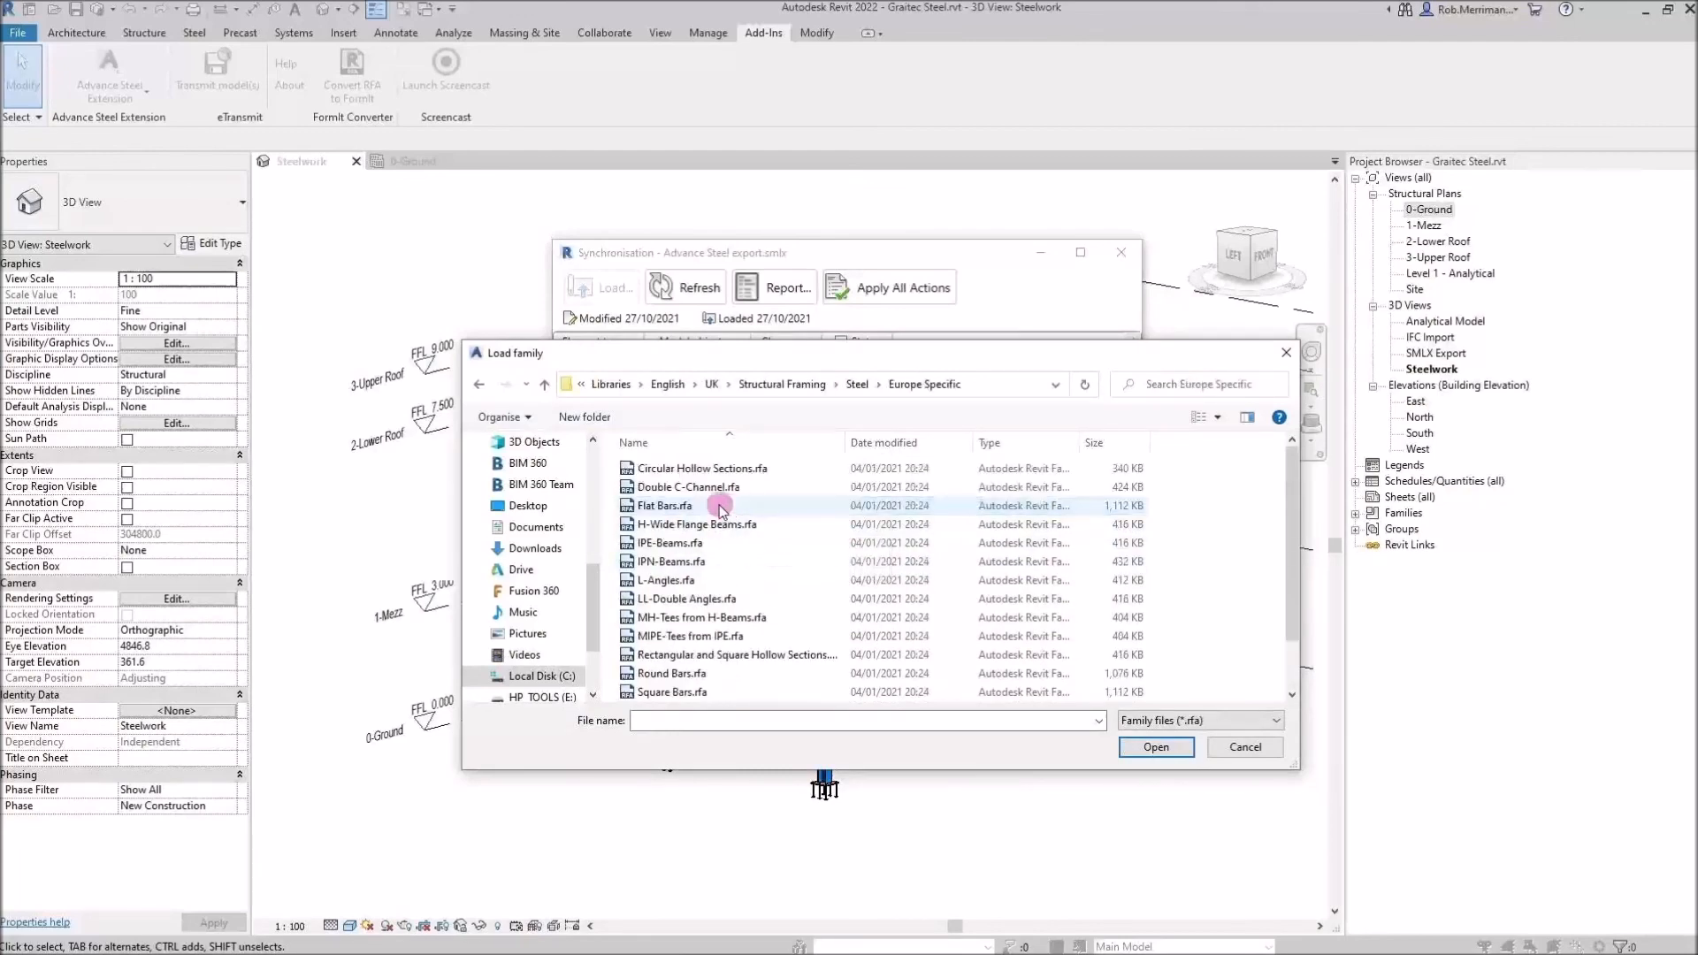
double_click(722, 507)
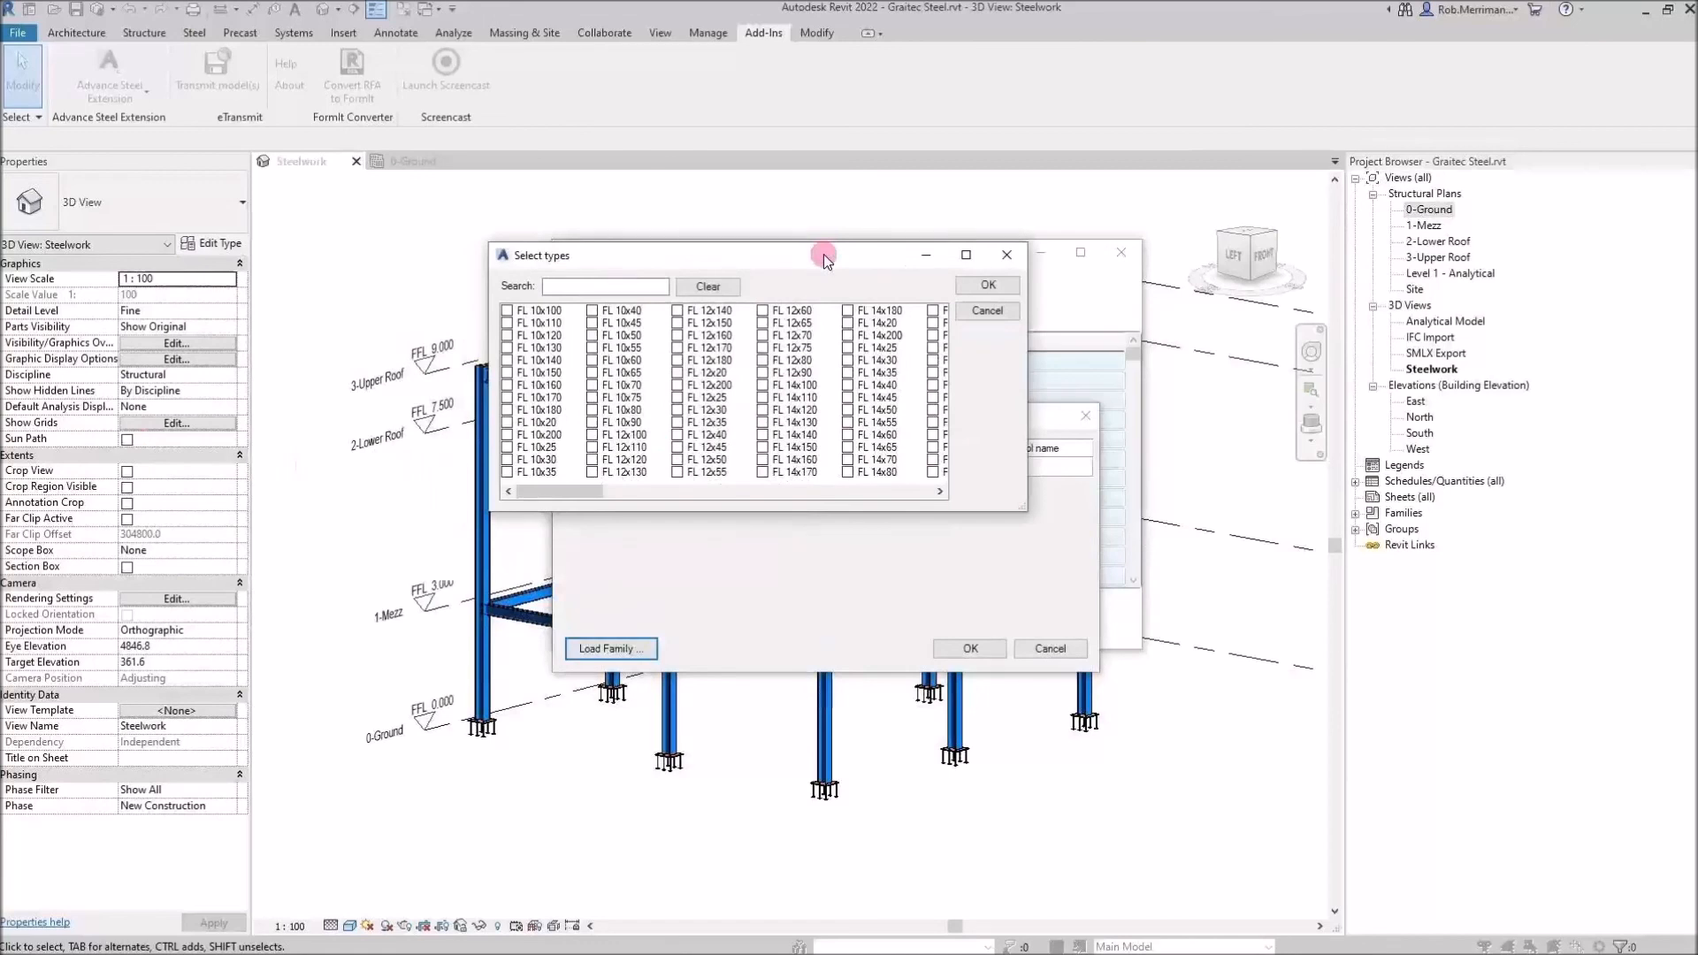
Select the FL 10x100 type from the Flat Bars family and confirm
left_click(506, 310)
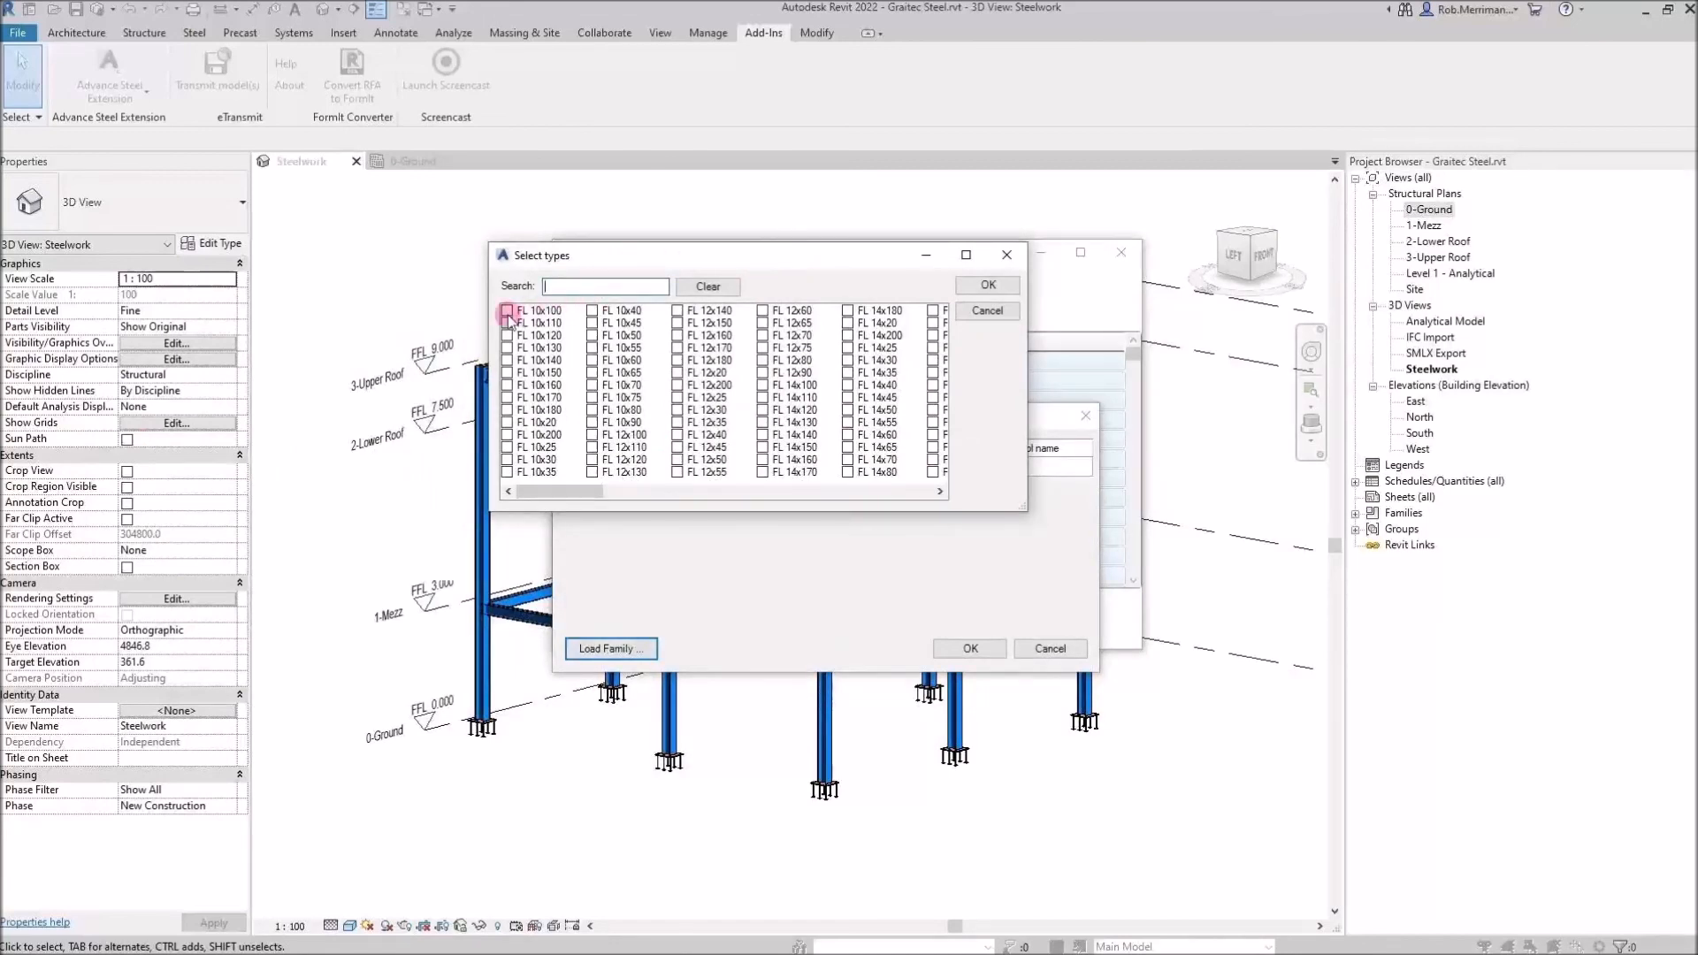
left_click_drag(569, 260, 331, 167)
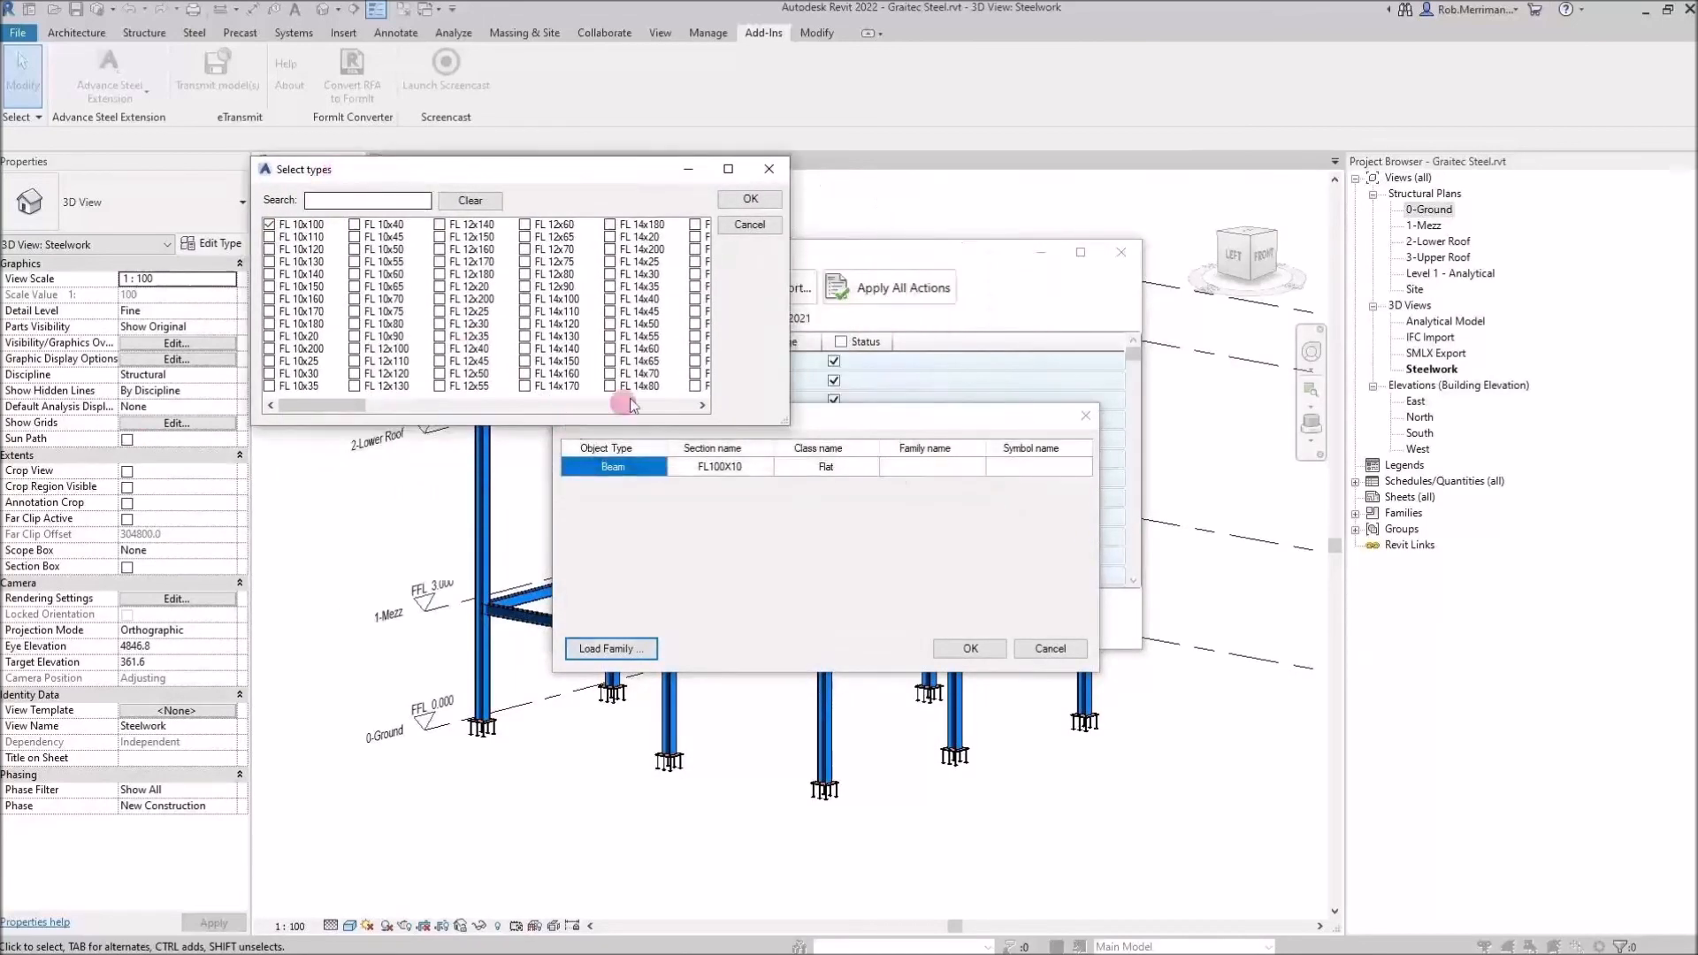
left_click(752, 194)
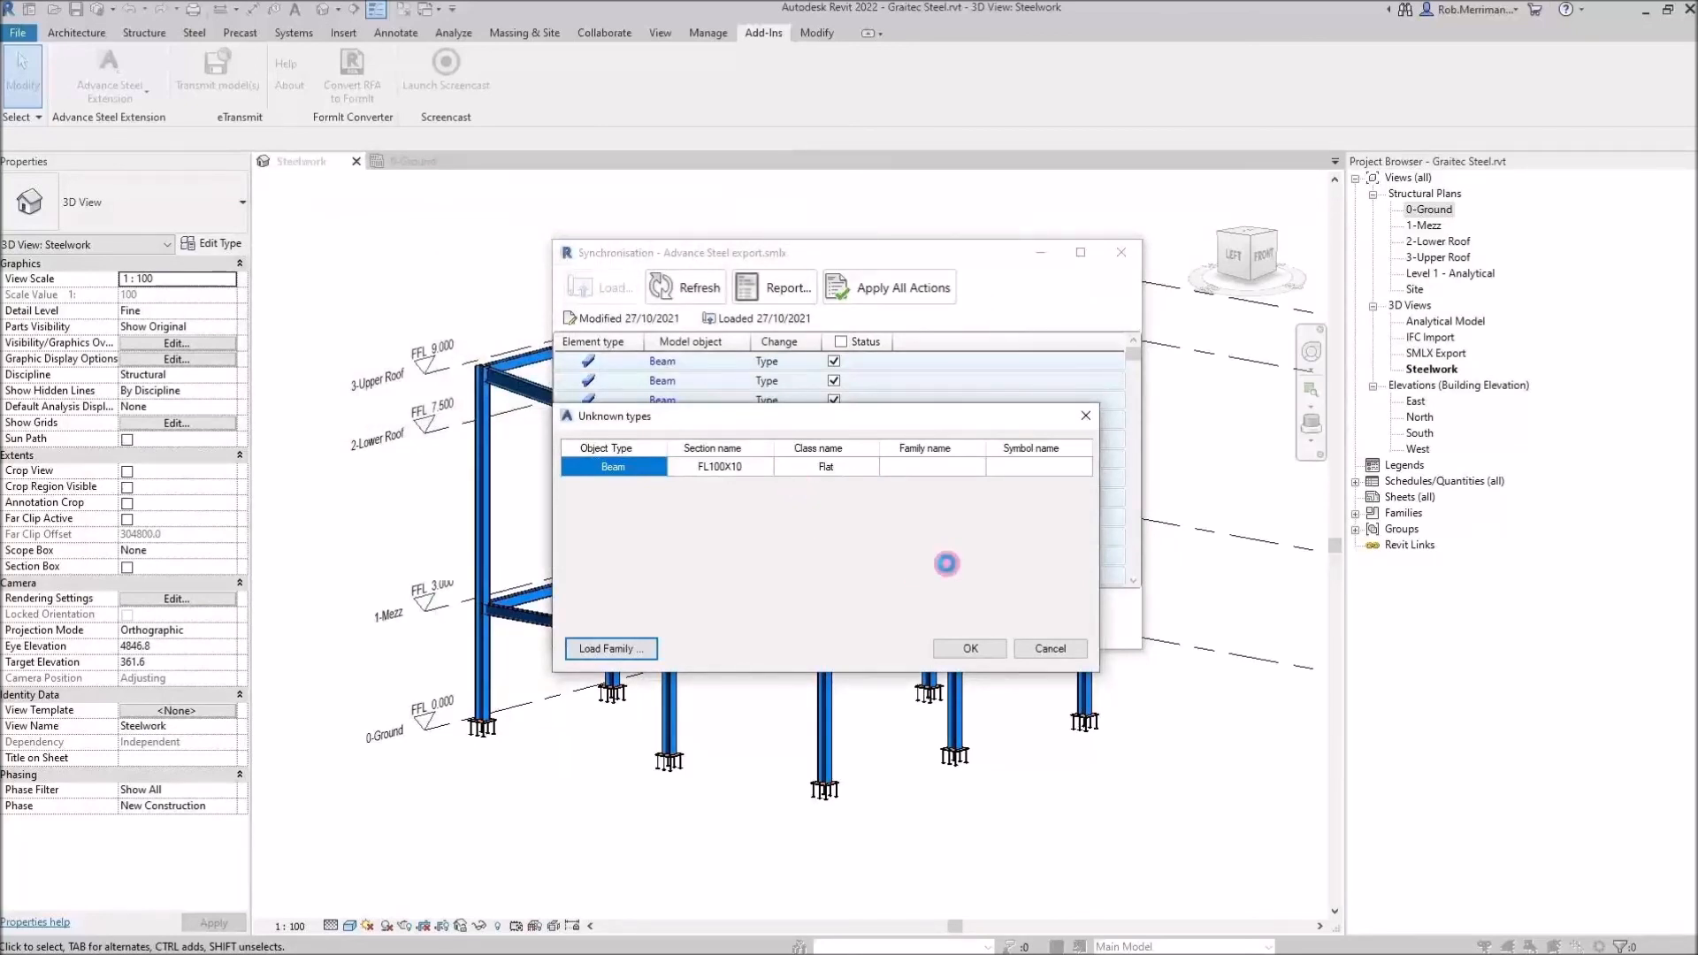
Confirm the flat bar type mapping, apply the synchronisation actions and dismiss each non-linear elements warning
left_click(970, 649)
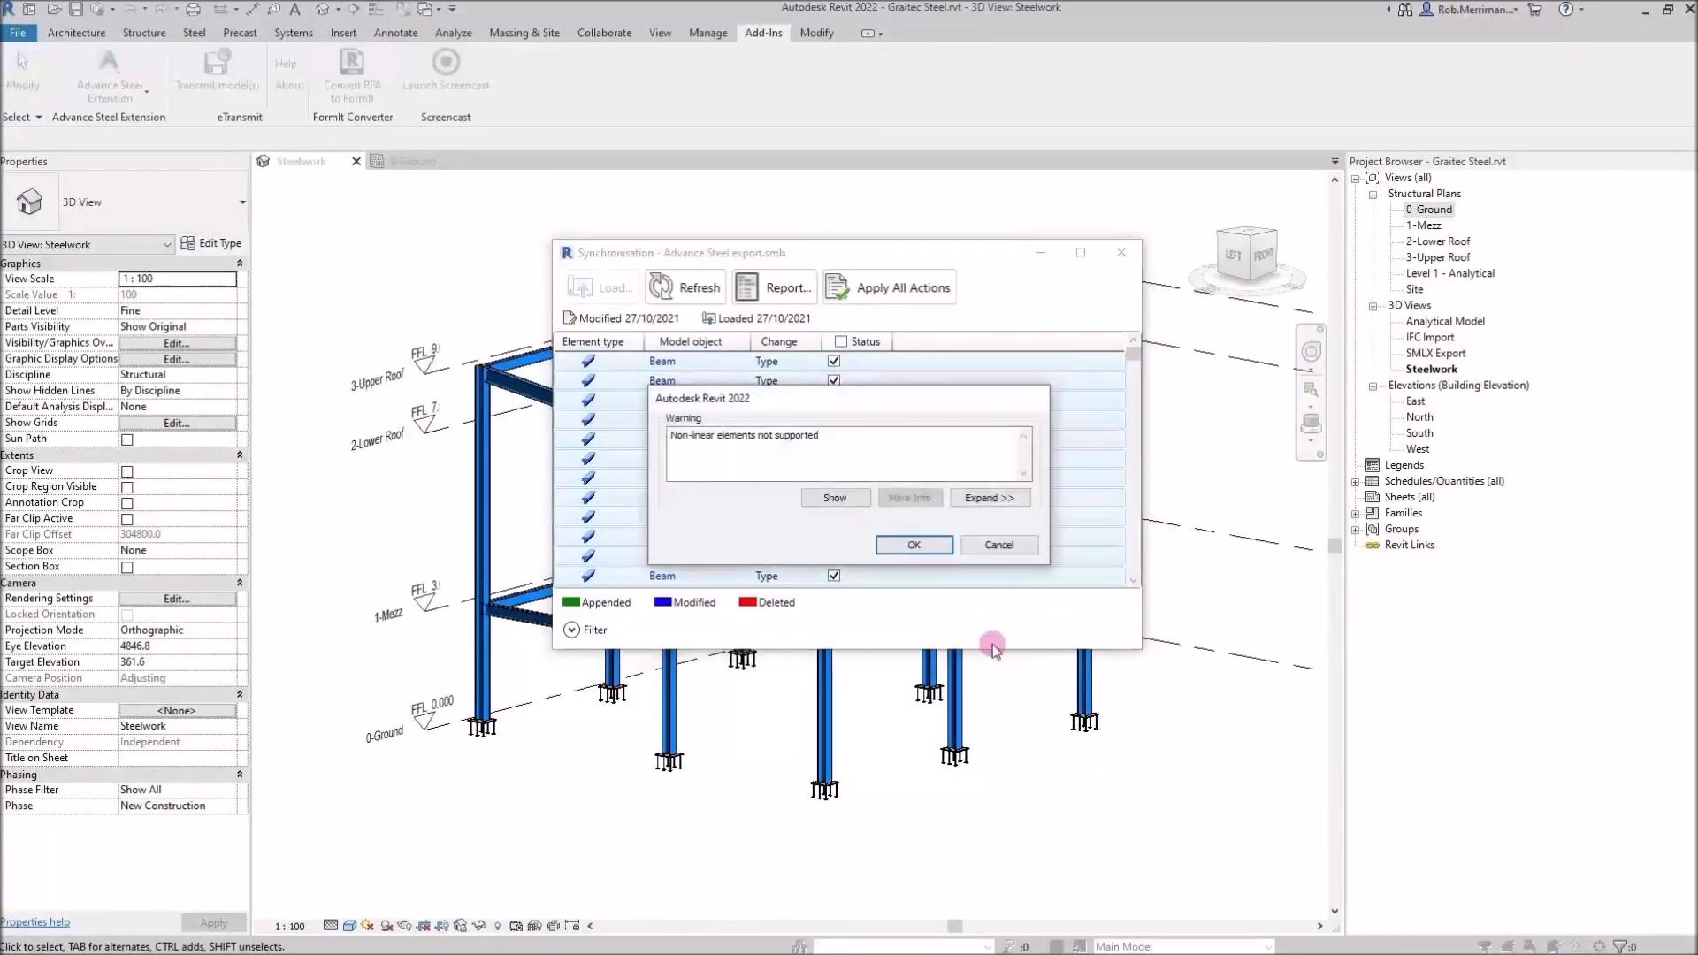
left_click(895, 544)
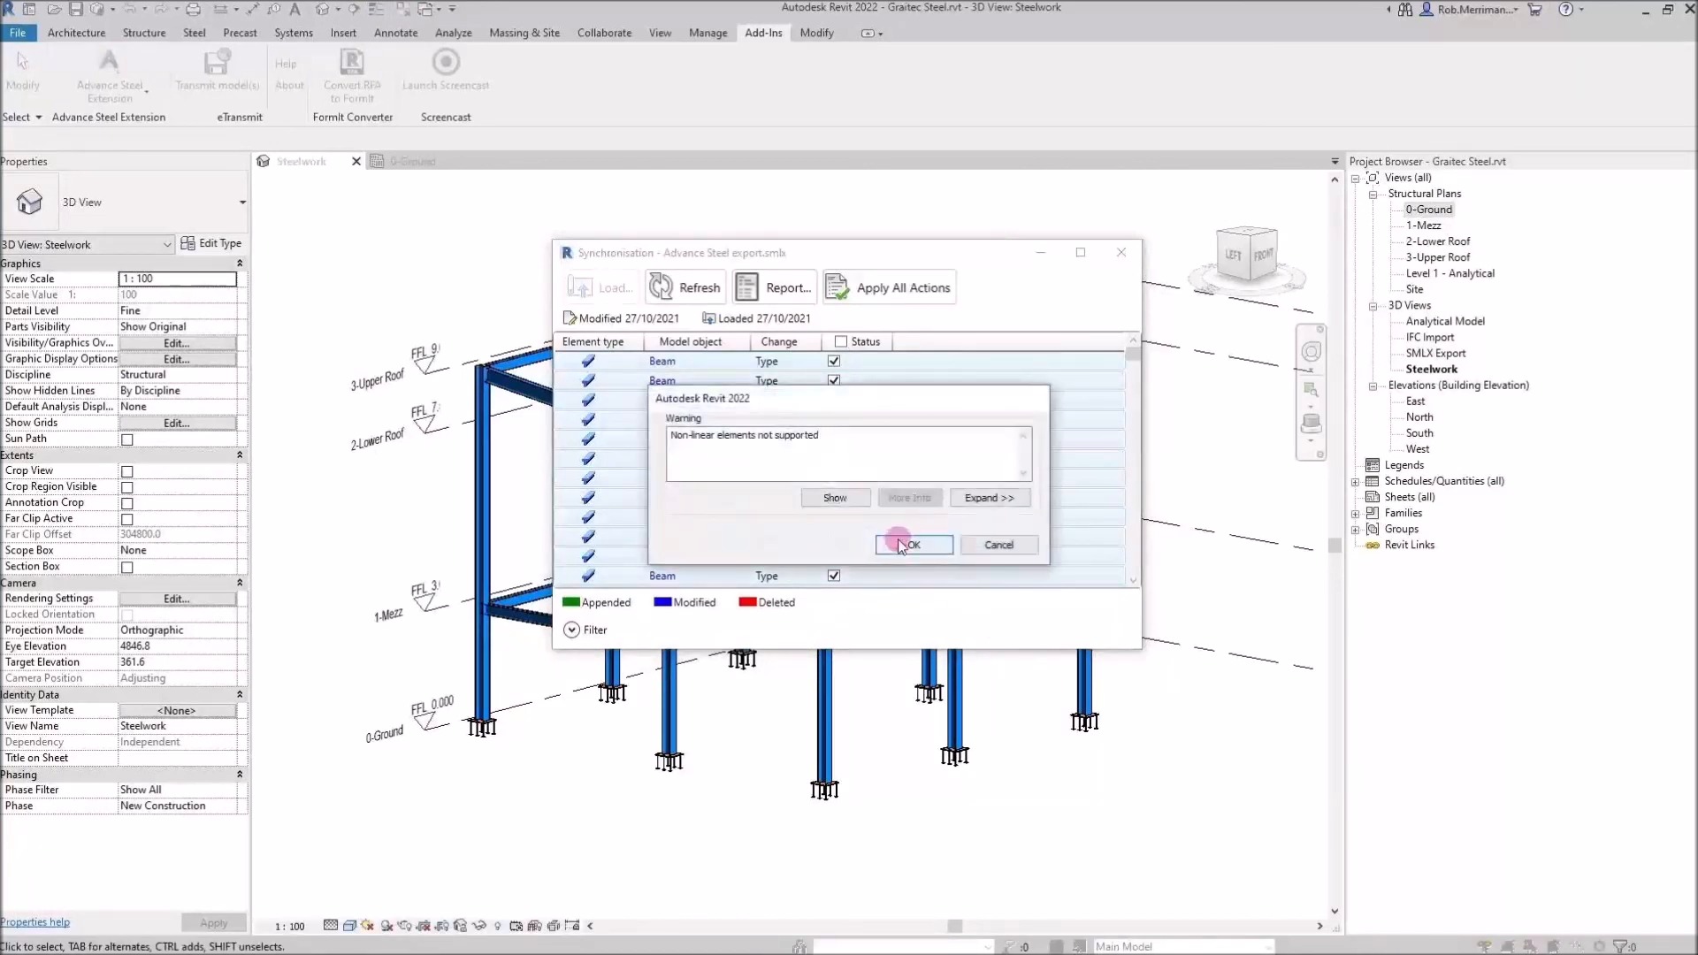
left_click(899, 545)
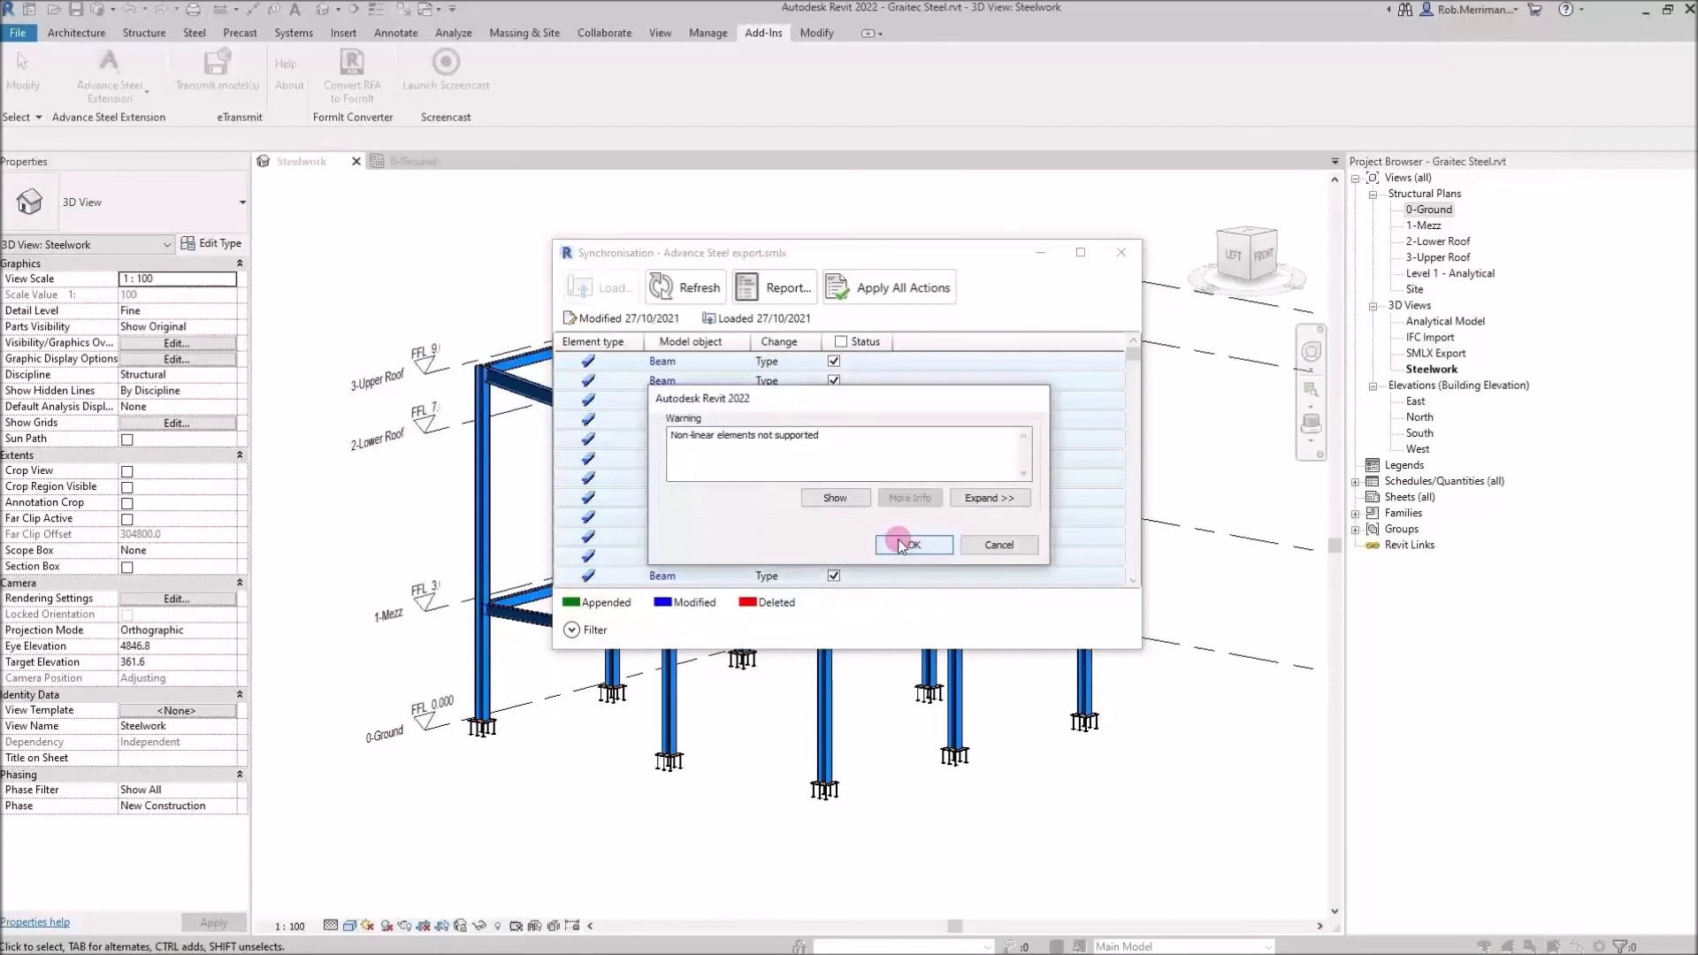
left_click(900, 545)
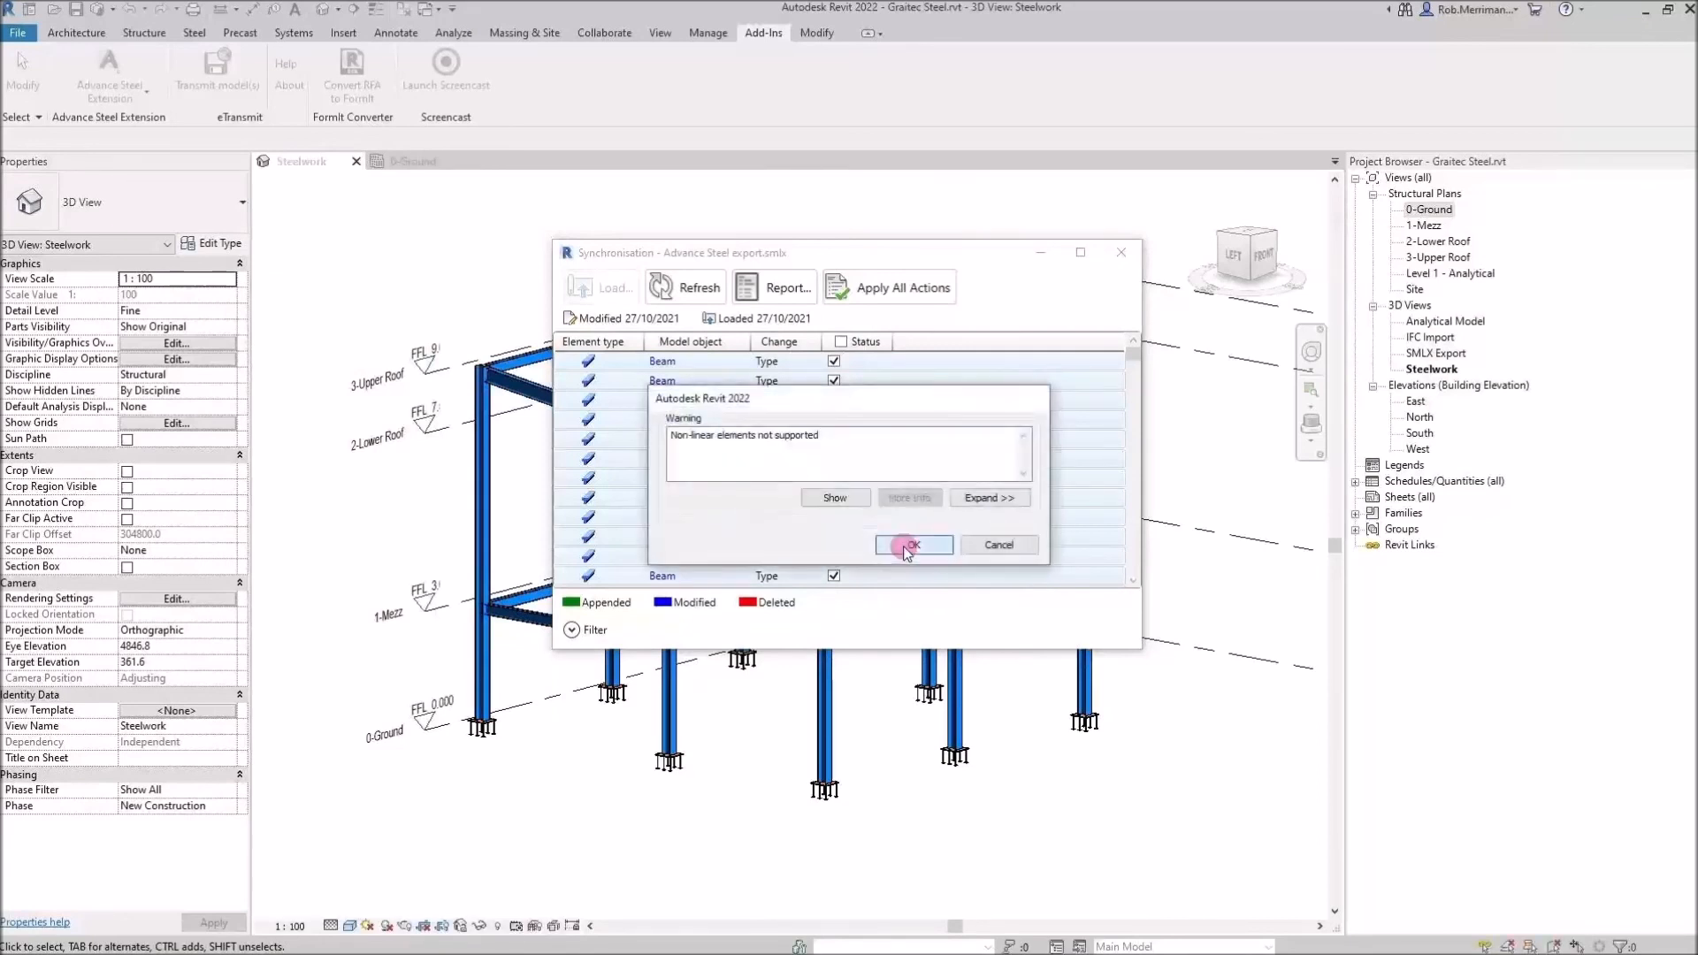
left_click(907, 546)
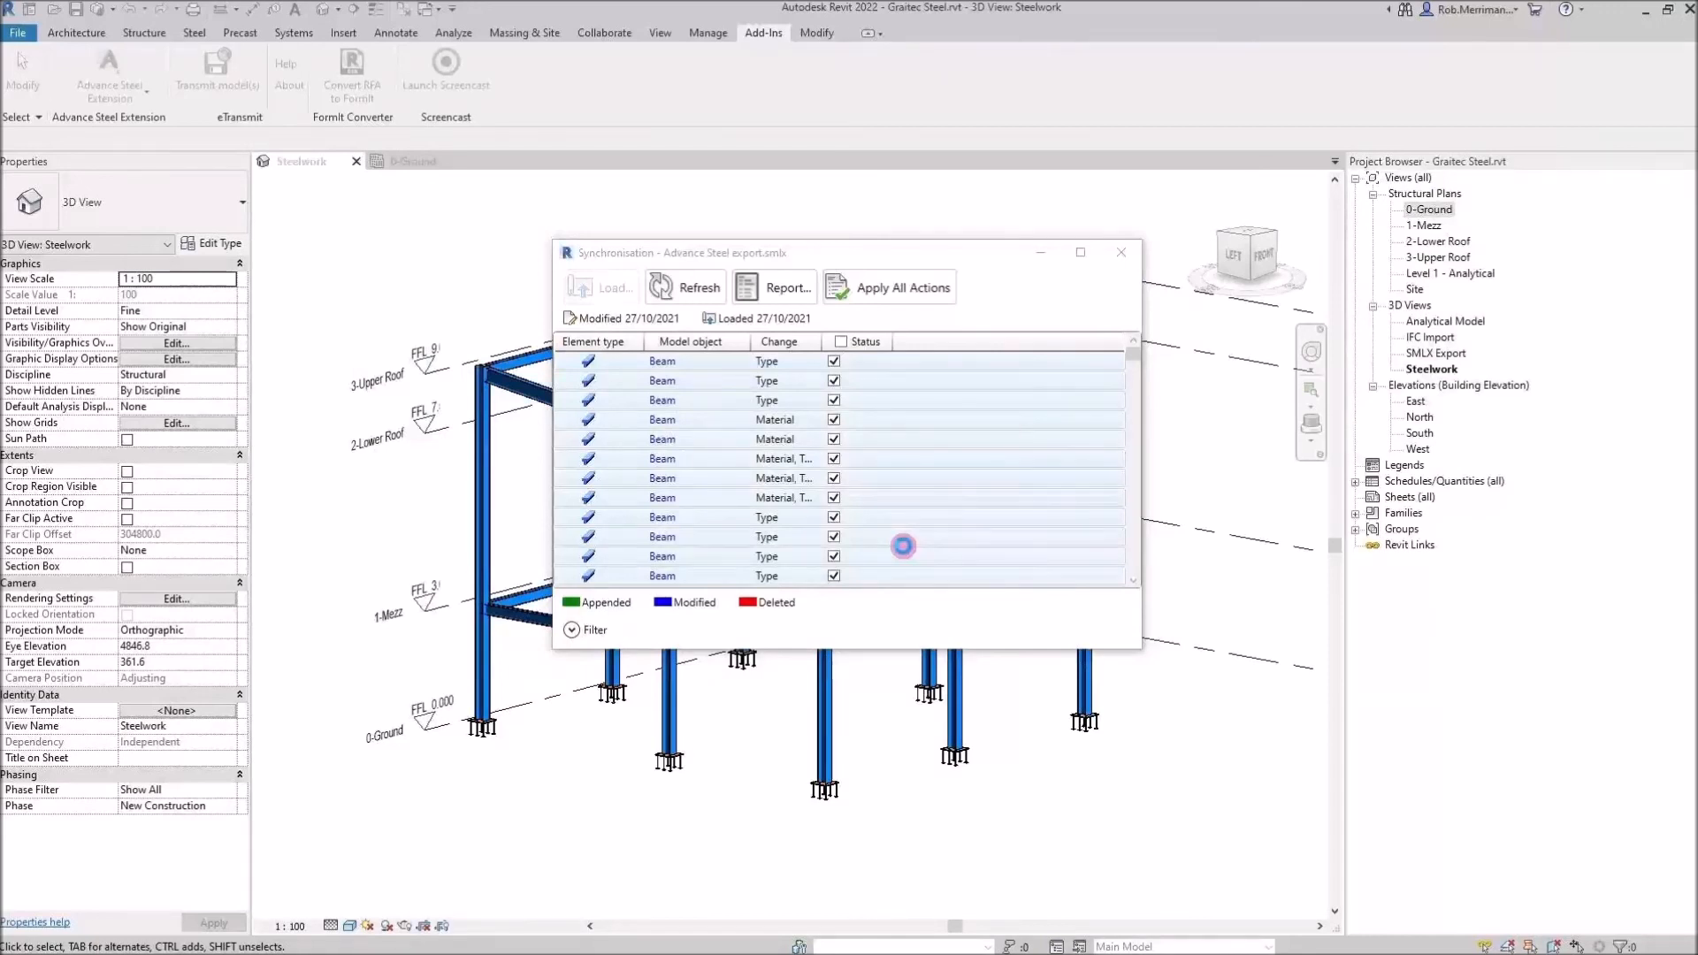
left_click(888, 274)
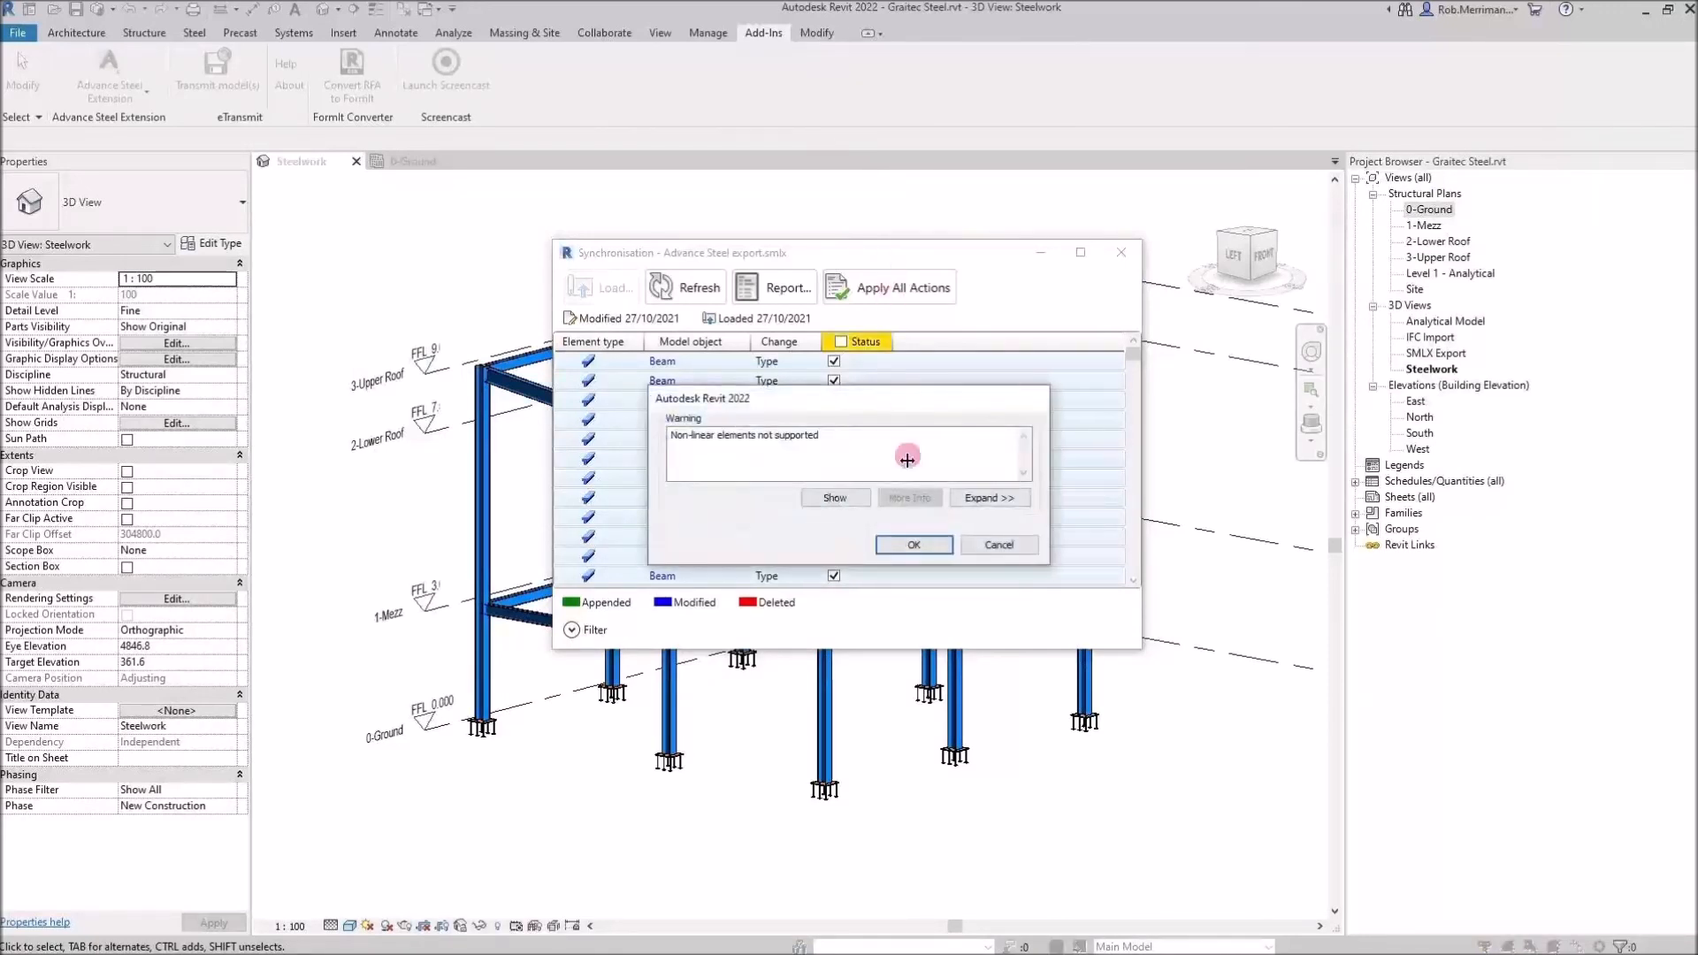
left_click(913, 547)
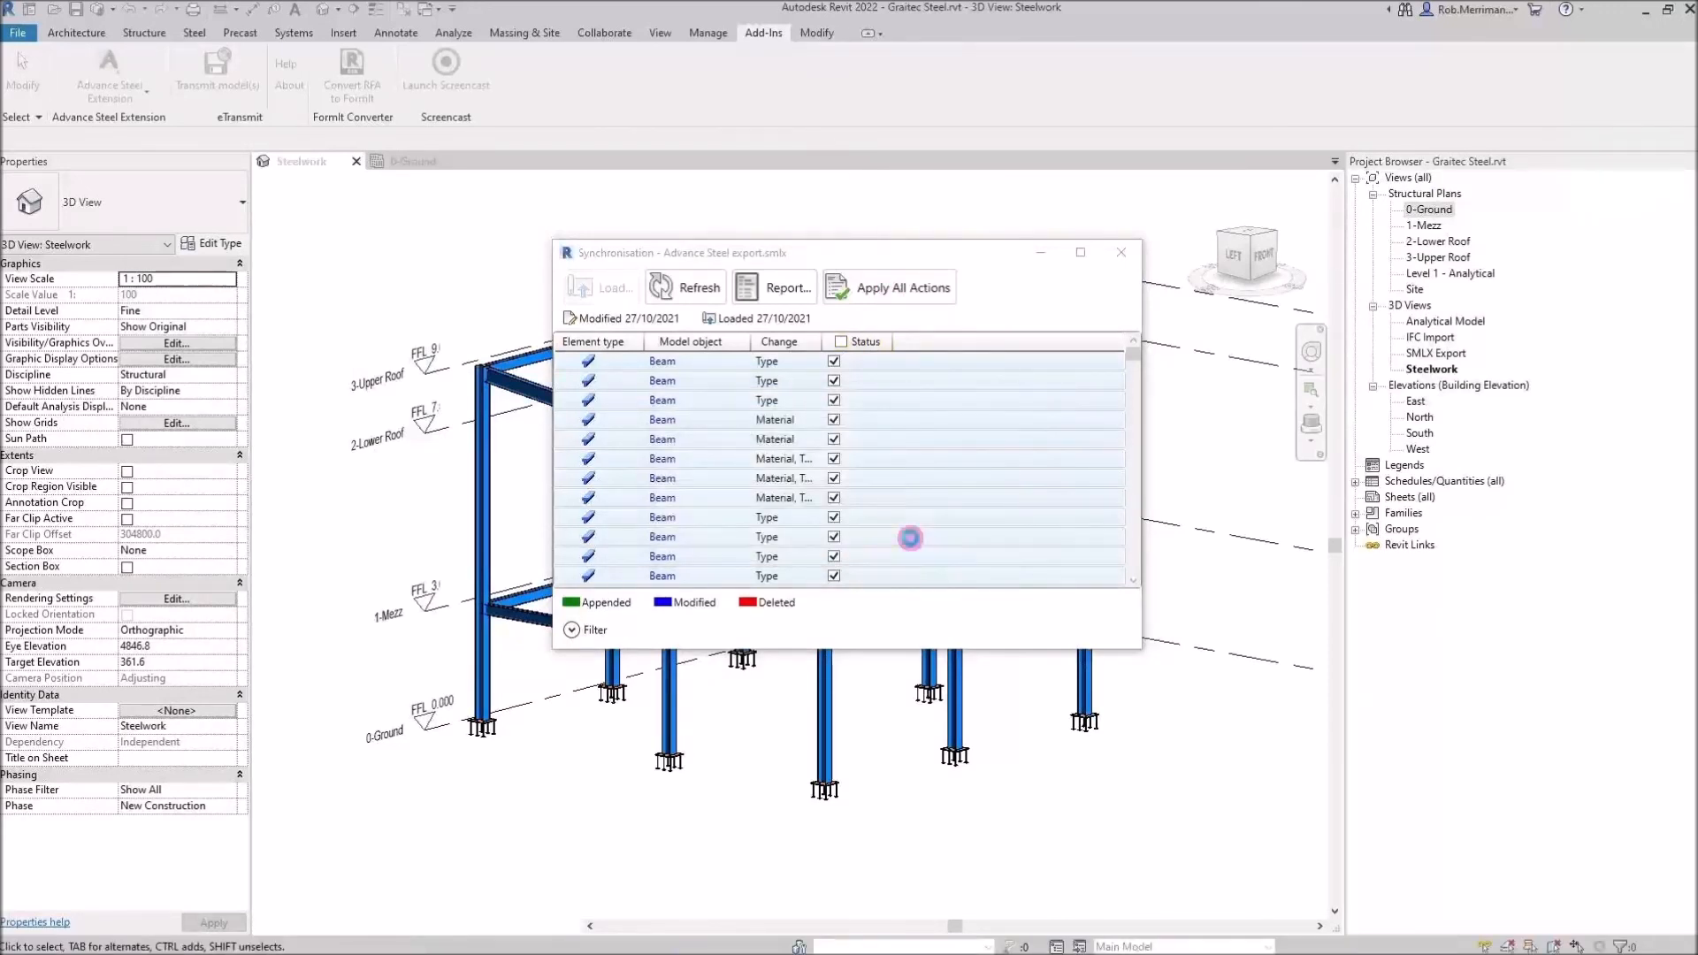
left_click(914, 543)
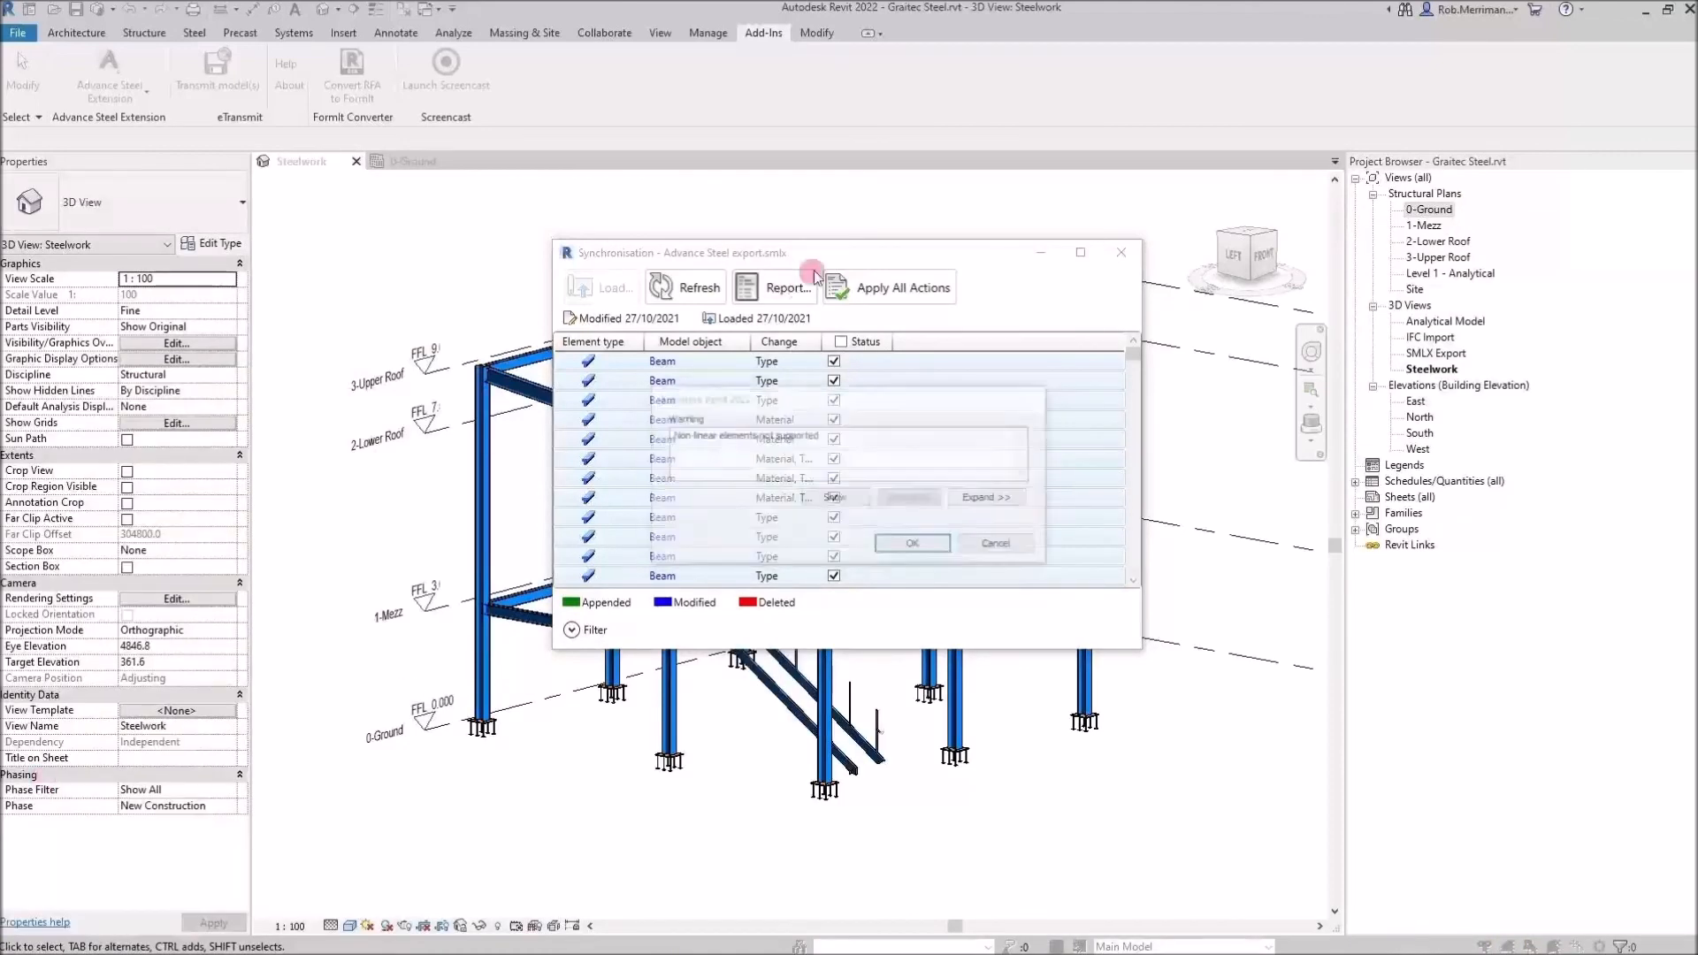
left_click(922, 548)
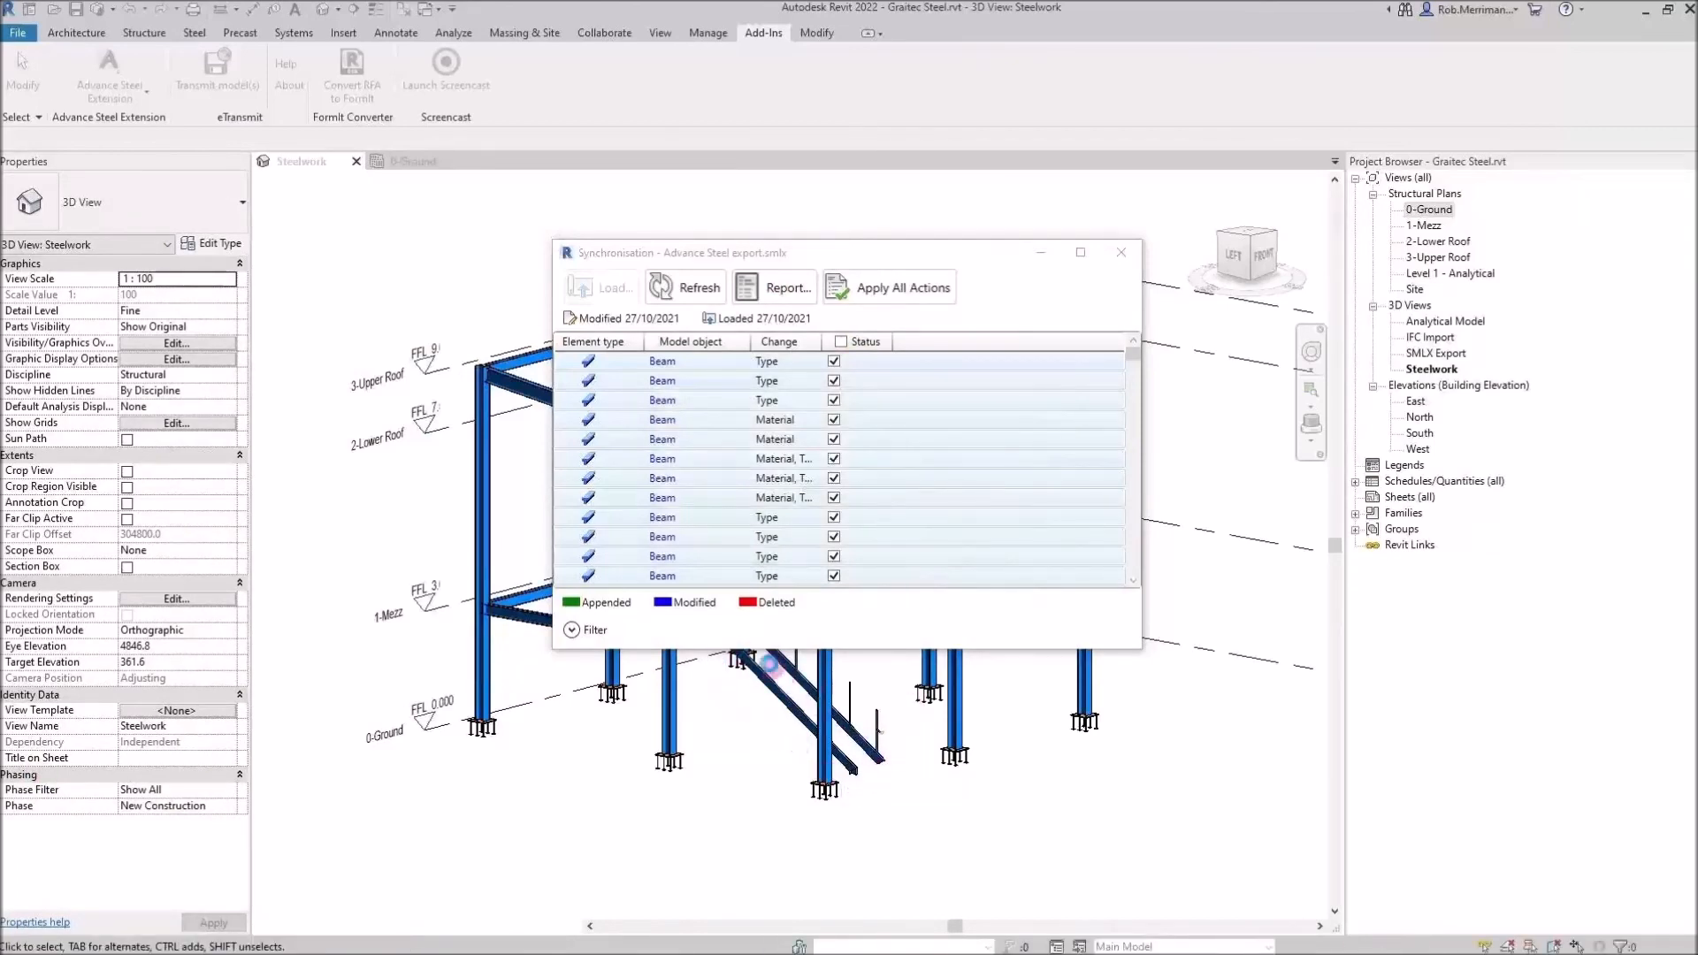
left_click(915, 548)
left_click(896, 557)
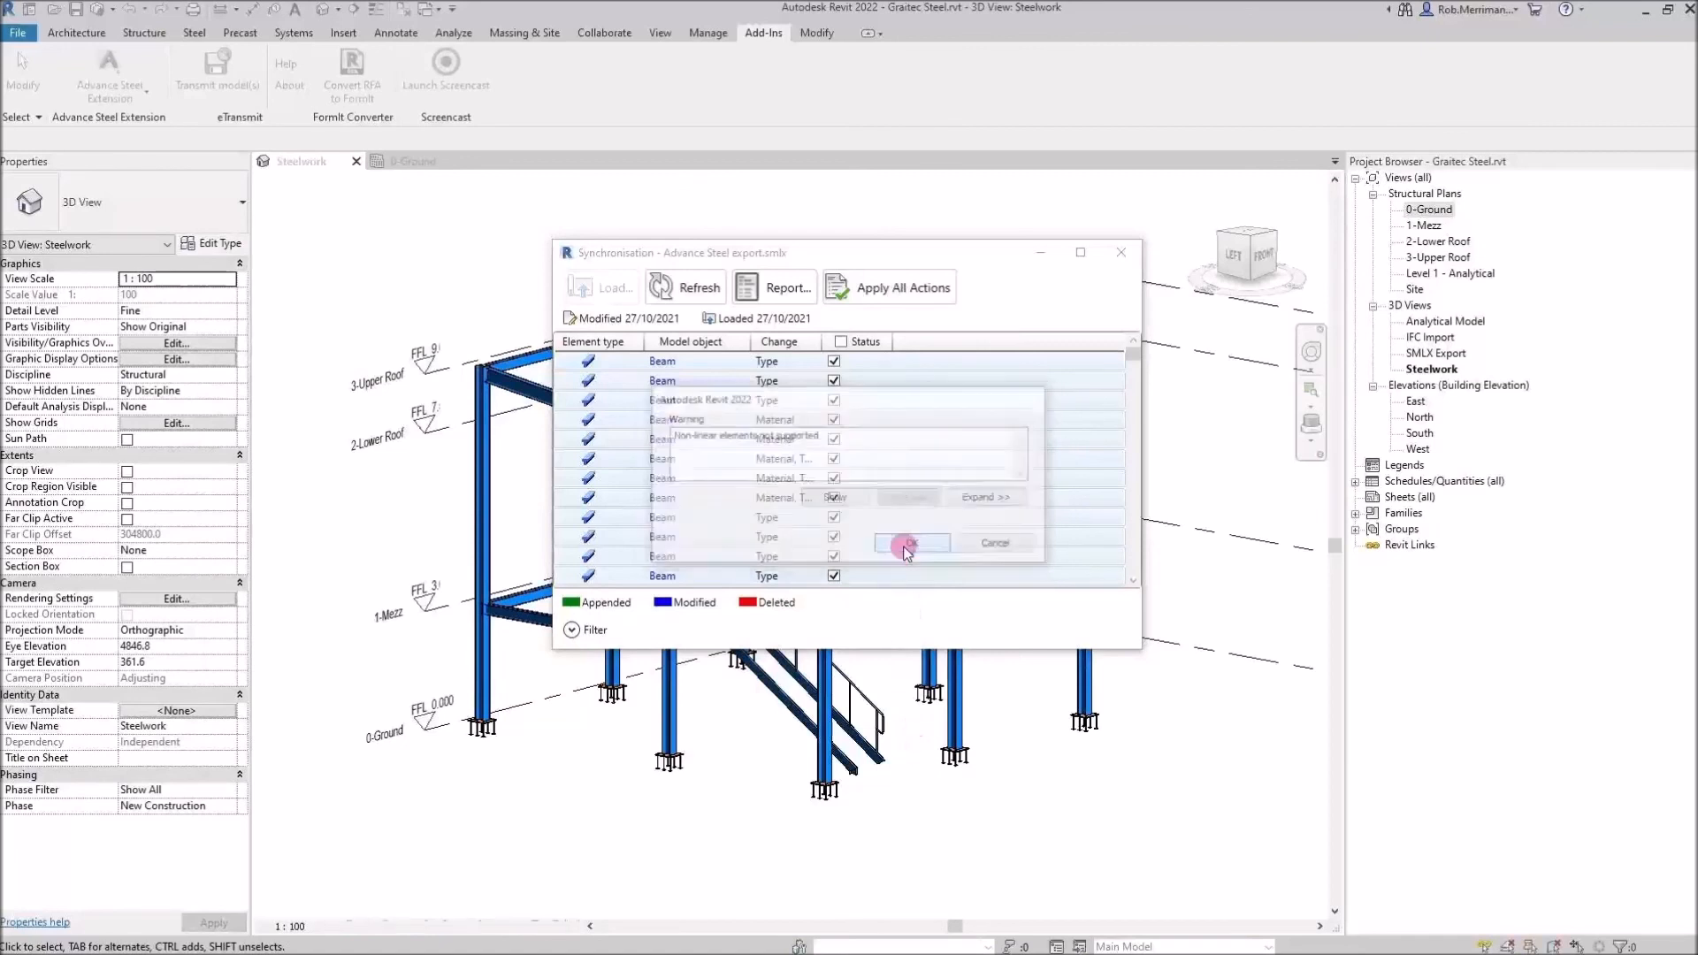
left_click(913, 545)
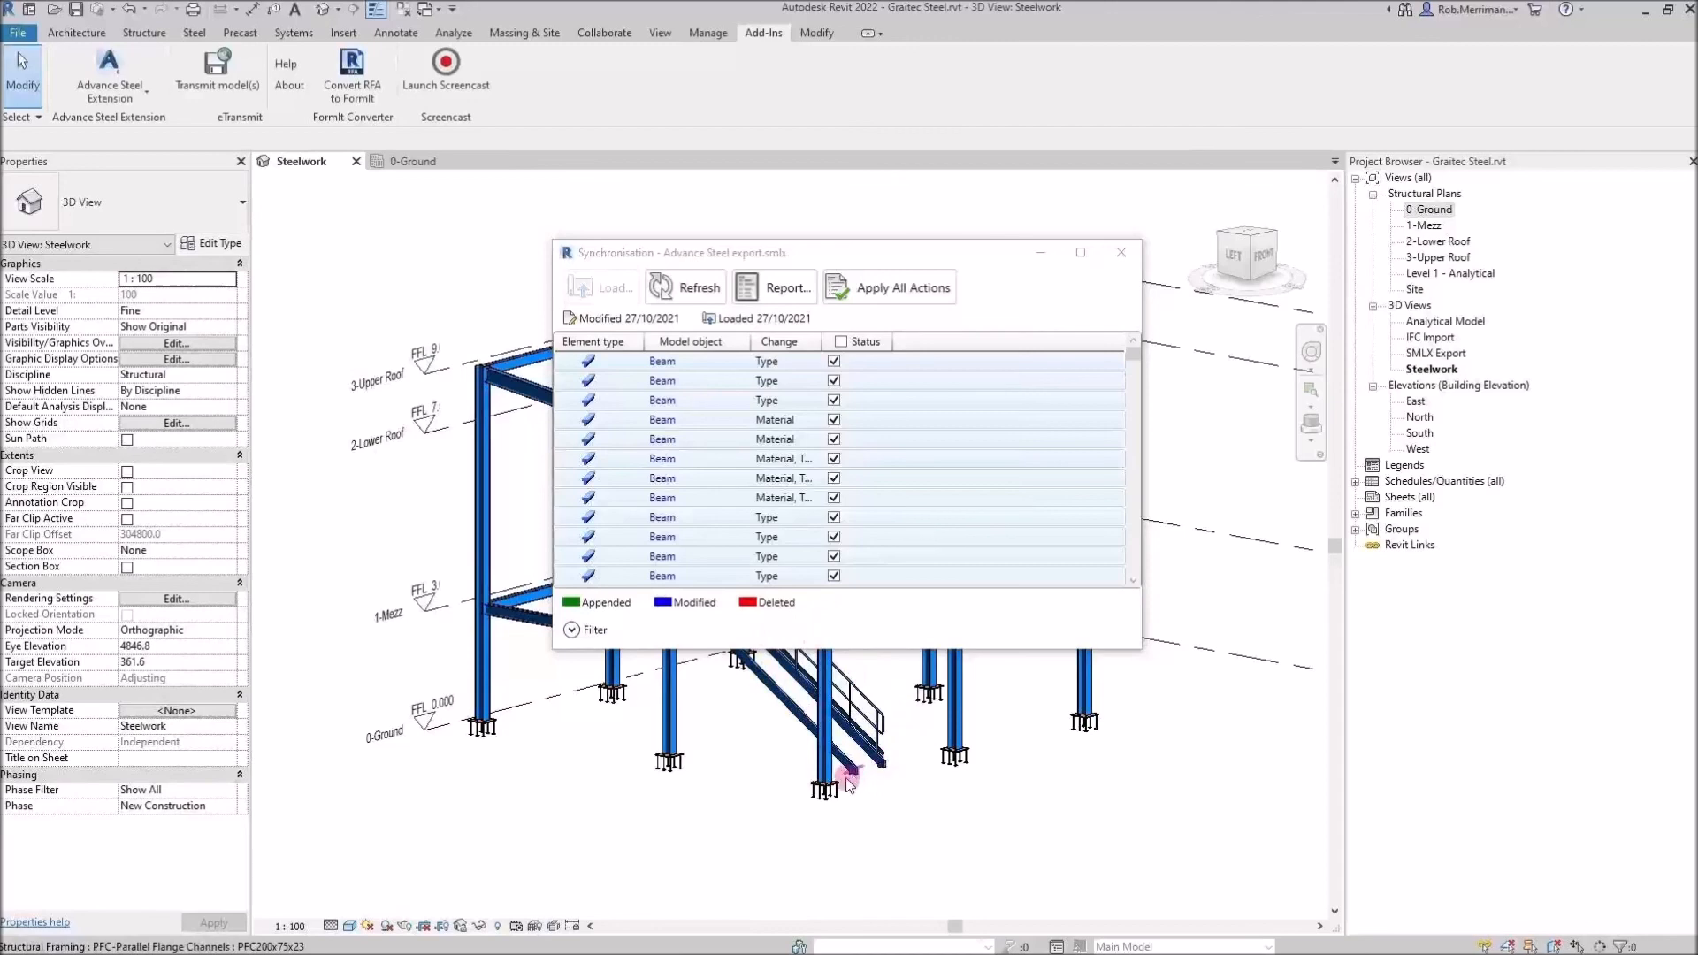
Close the synchronisation dialog and inspect the synchronised stair, flat bars, beams and connections in the 3D view
left_click_drag(909, 244, 1003, 159)
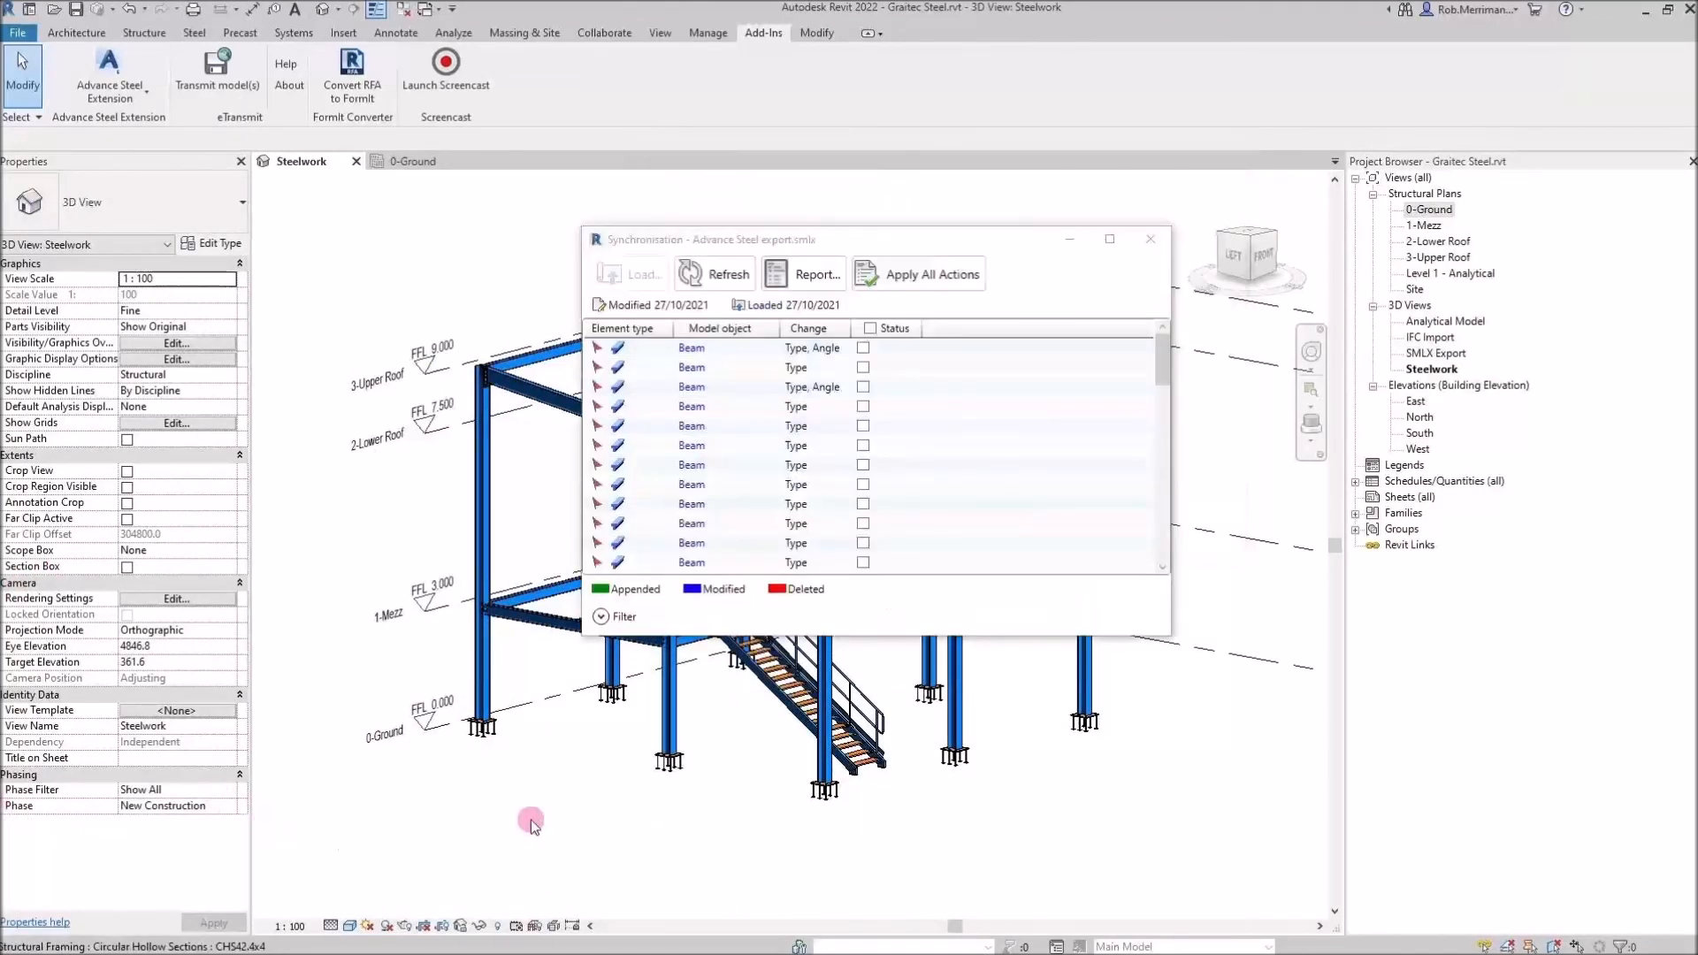
left_click(1152, 244)
scroll(800, 698, "up", 5)
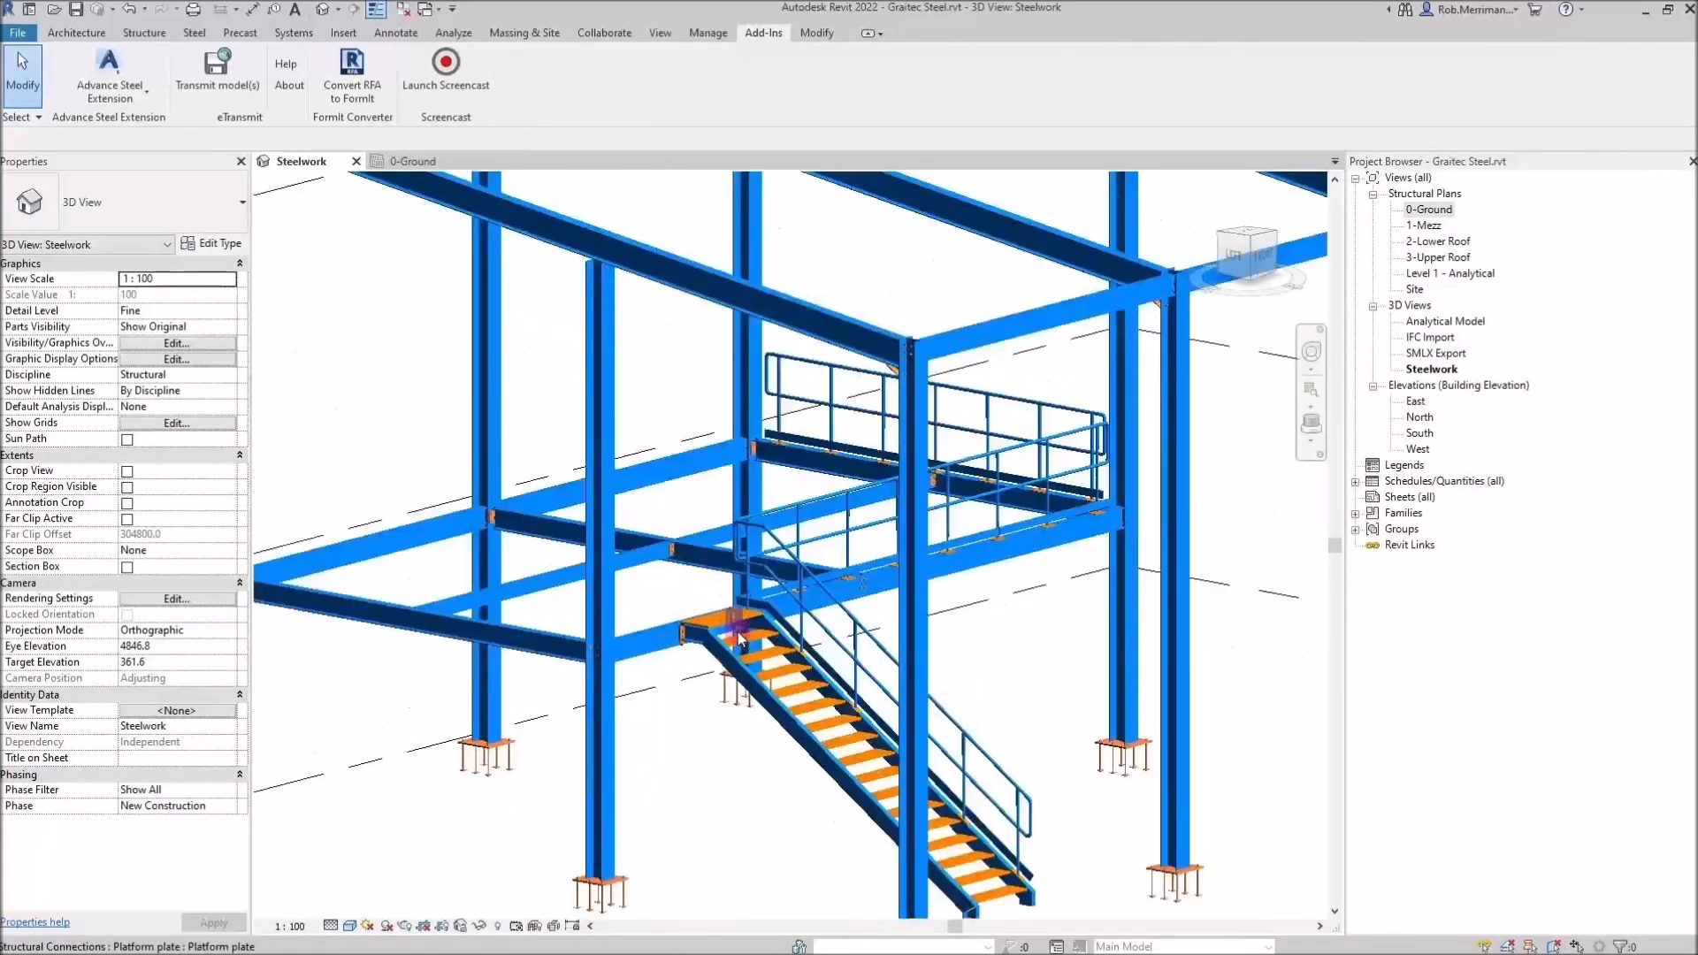
scroll(803, 705, "up", 8)
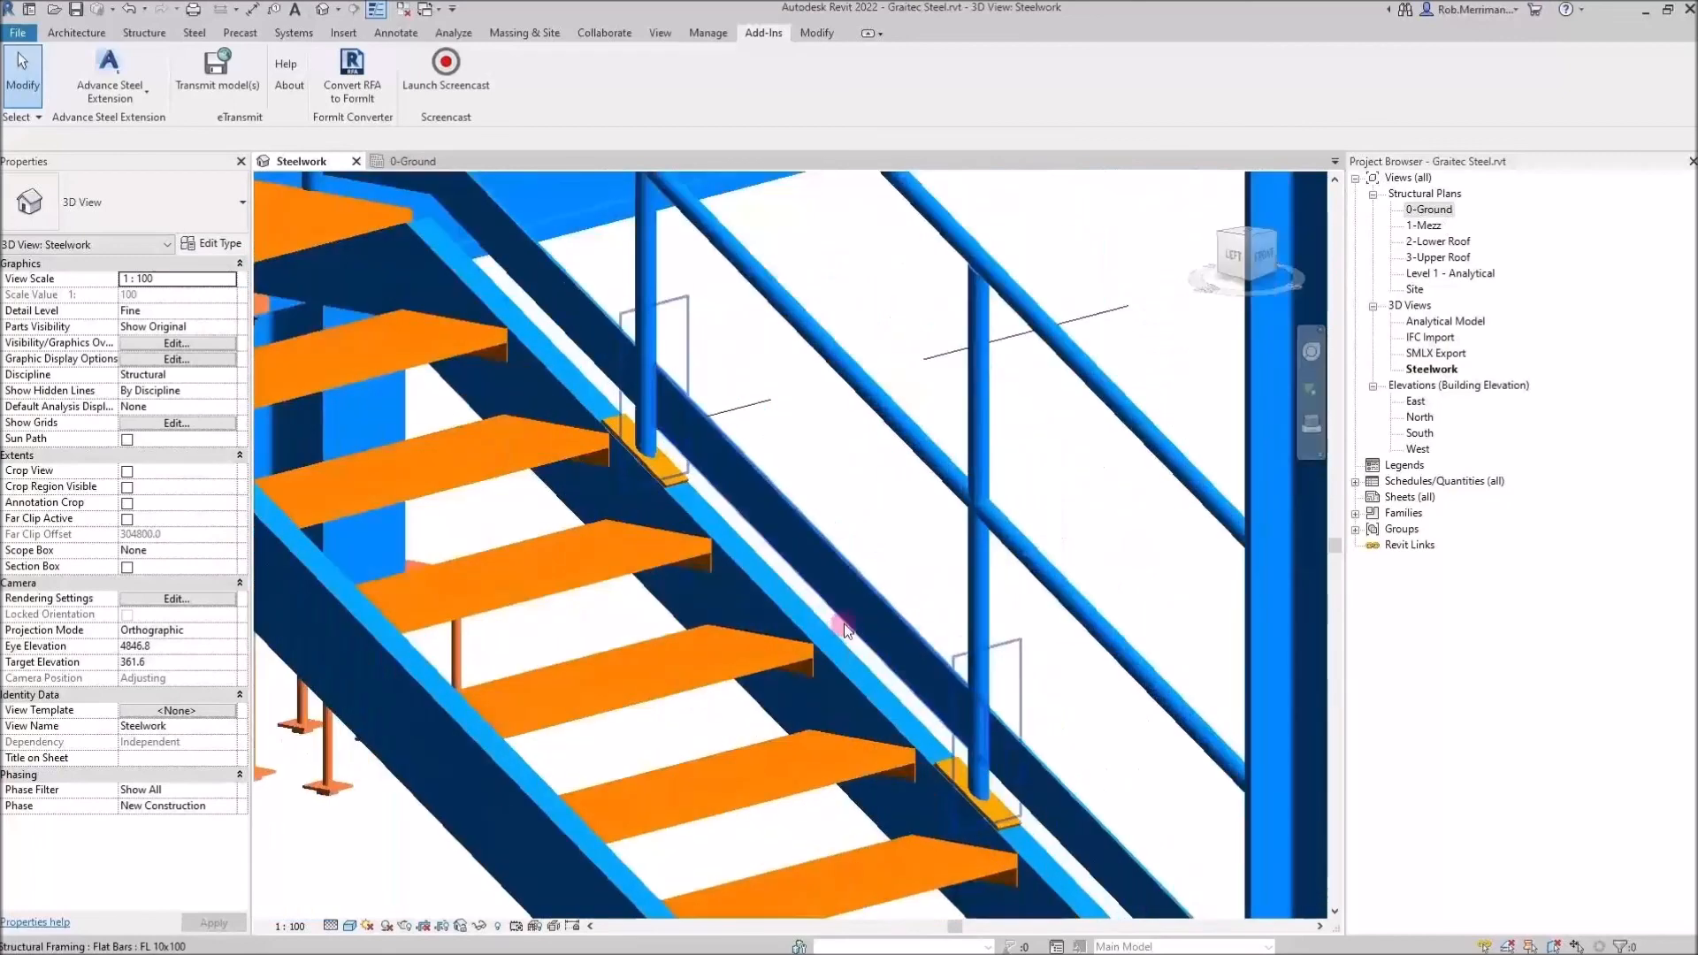
scroll(818, 672, "up", 6)
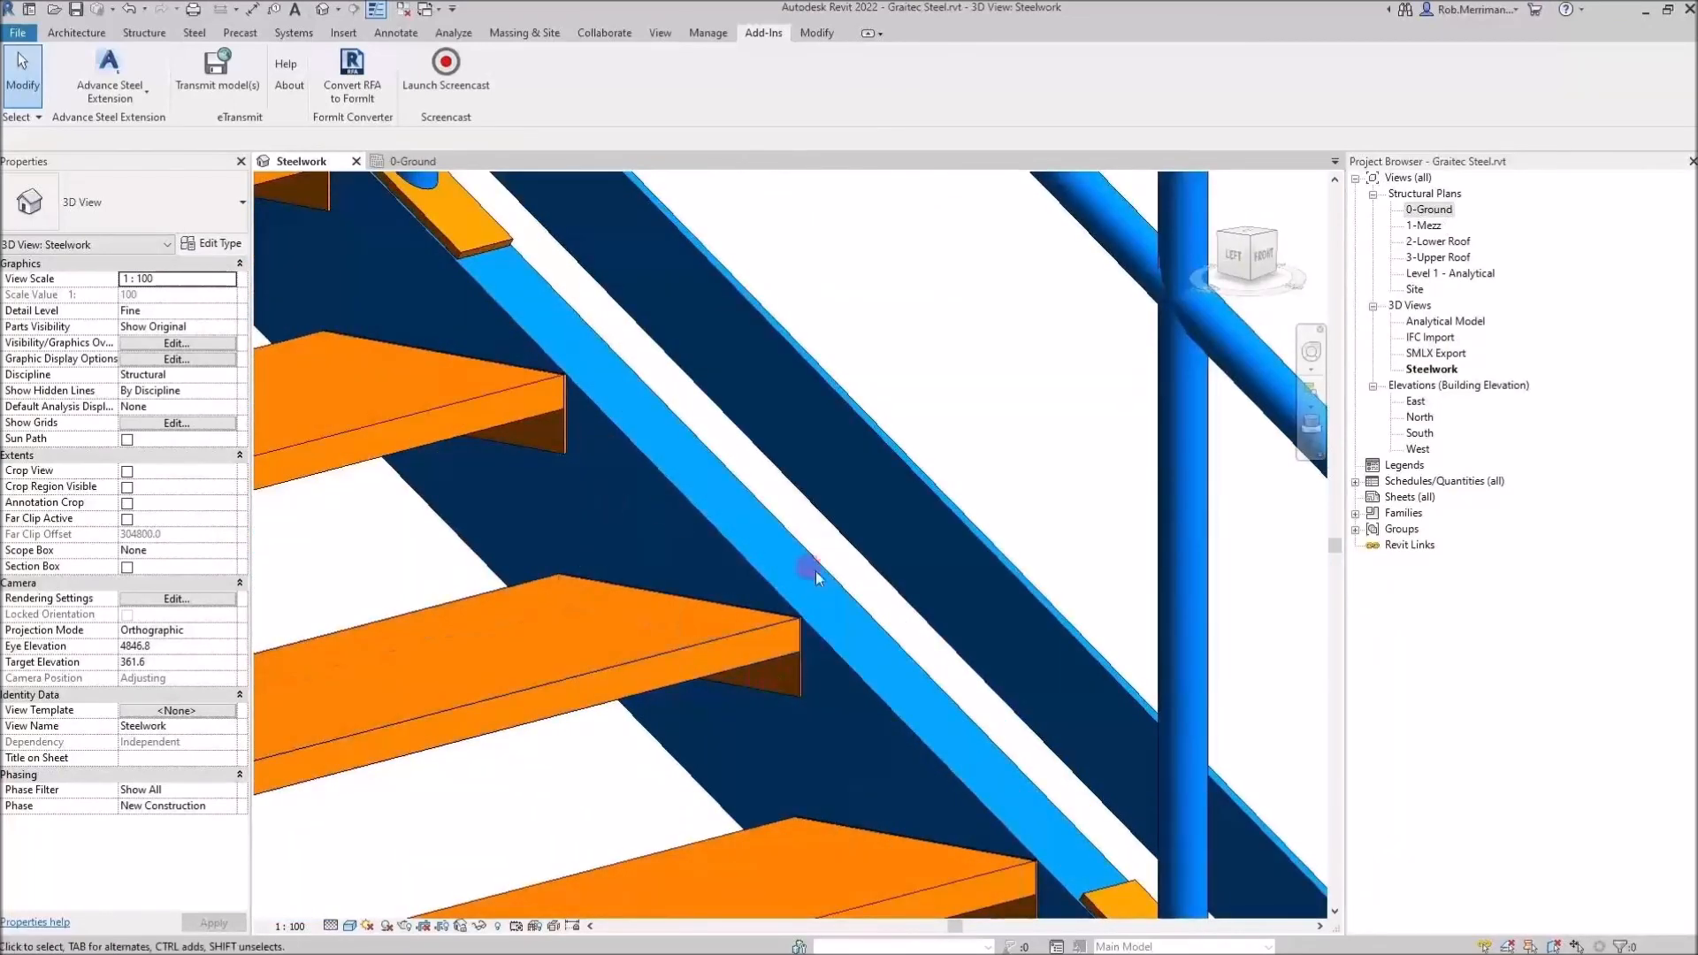
scroll(865, 625, "down", 5)
scroll(867, 675, "down", 7)
scroll(867, 676, "down", 3)
scroll(867, 675, "up", 2)
scroll(552, 499, "up", 5)
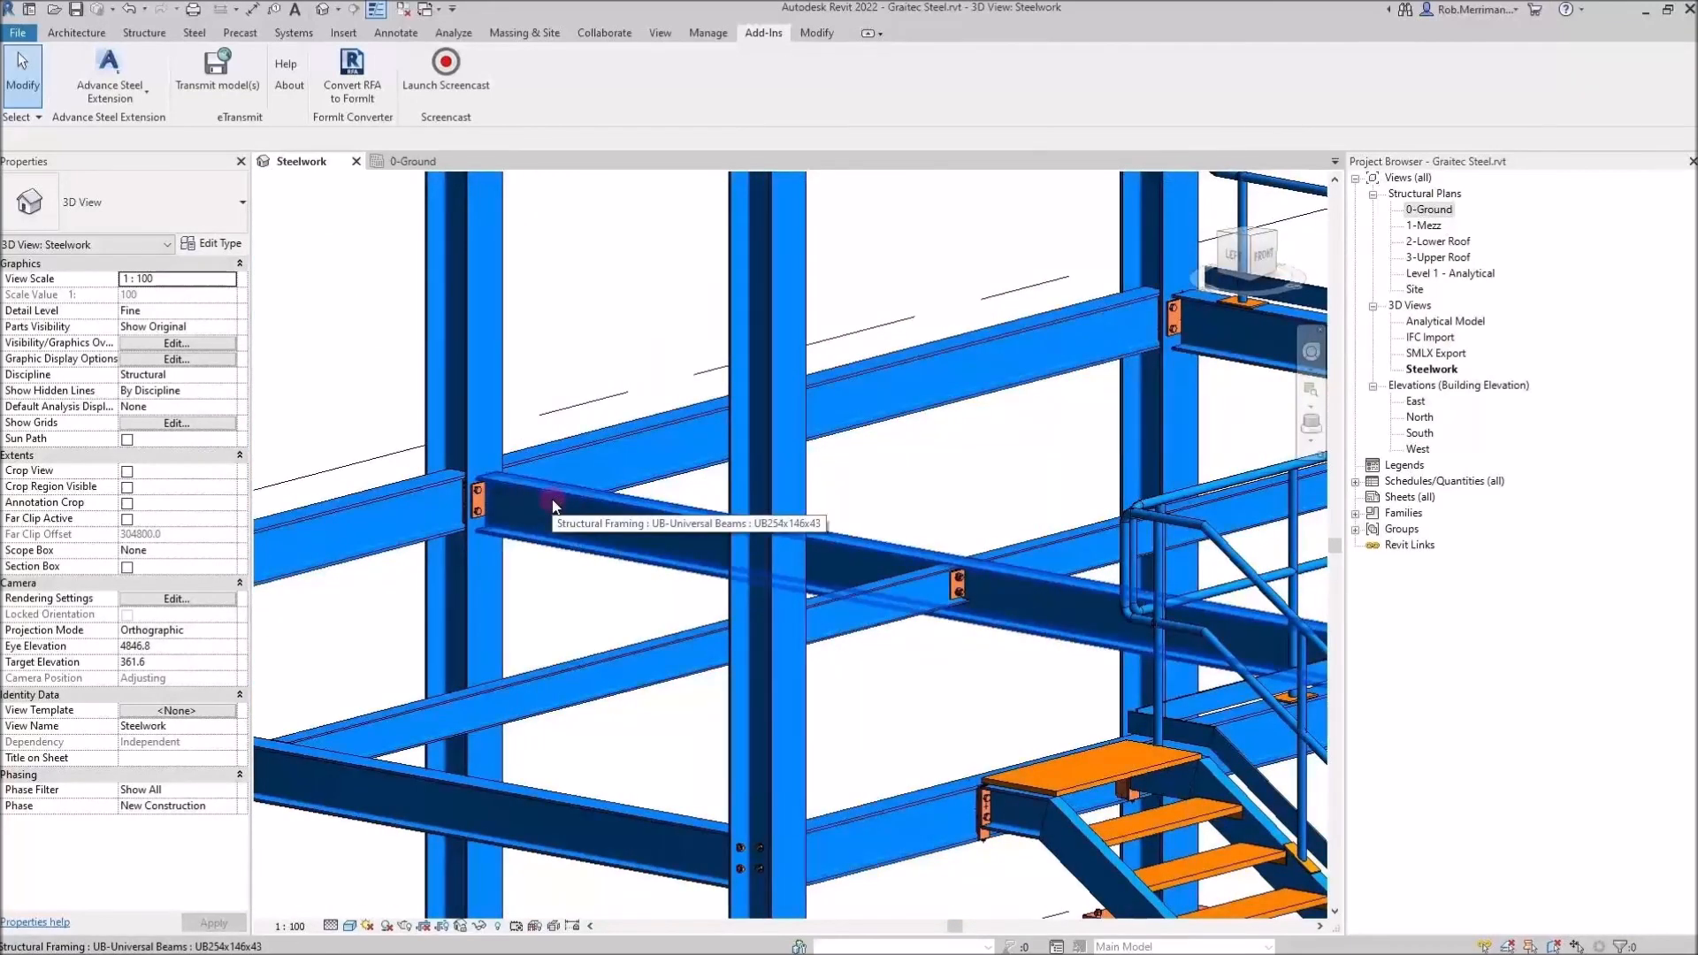
scroll(554, 506, "down", 6)
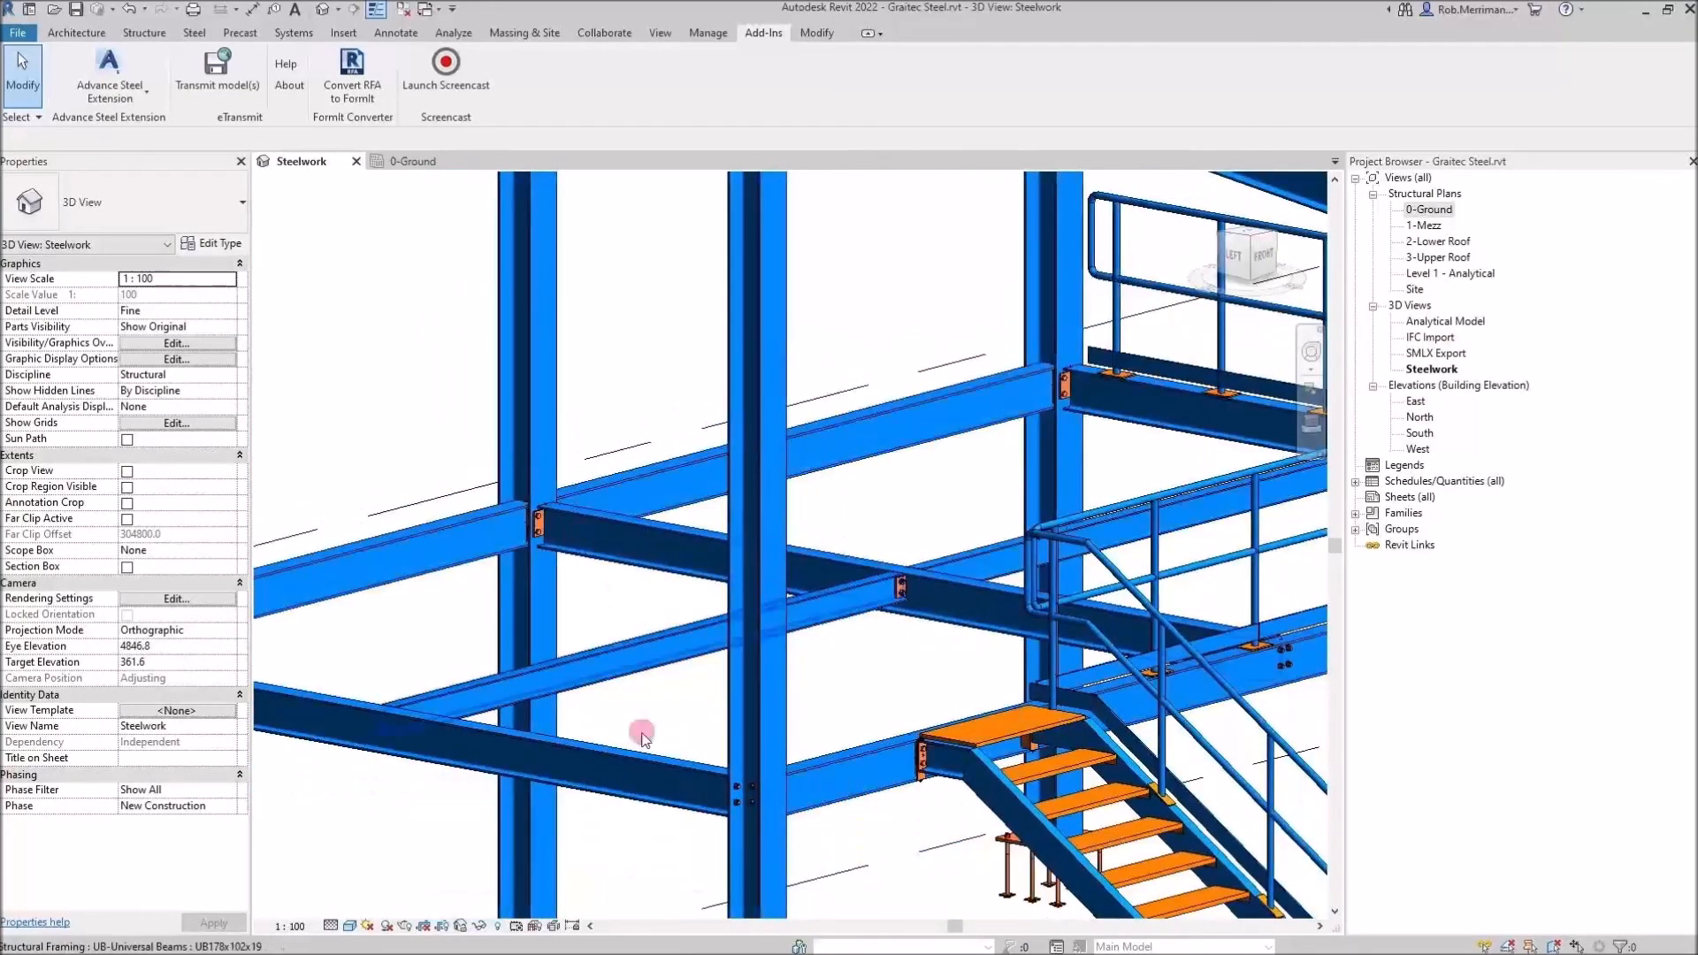
scroll(574, 264, "up", 4)
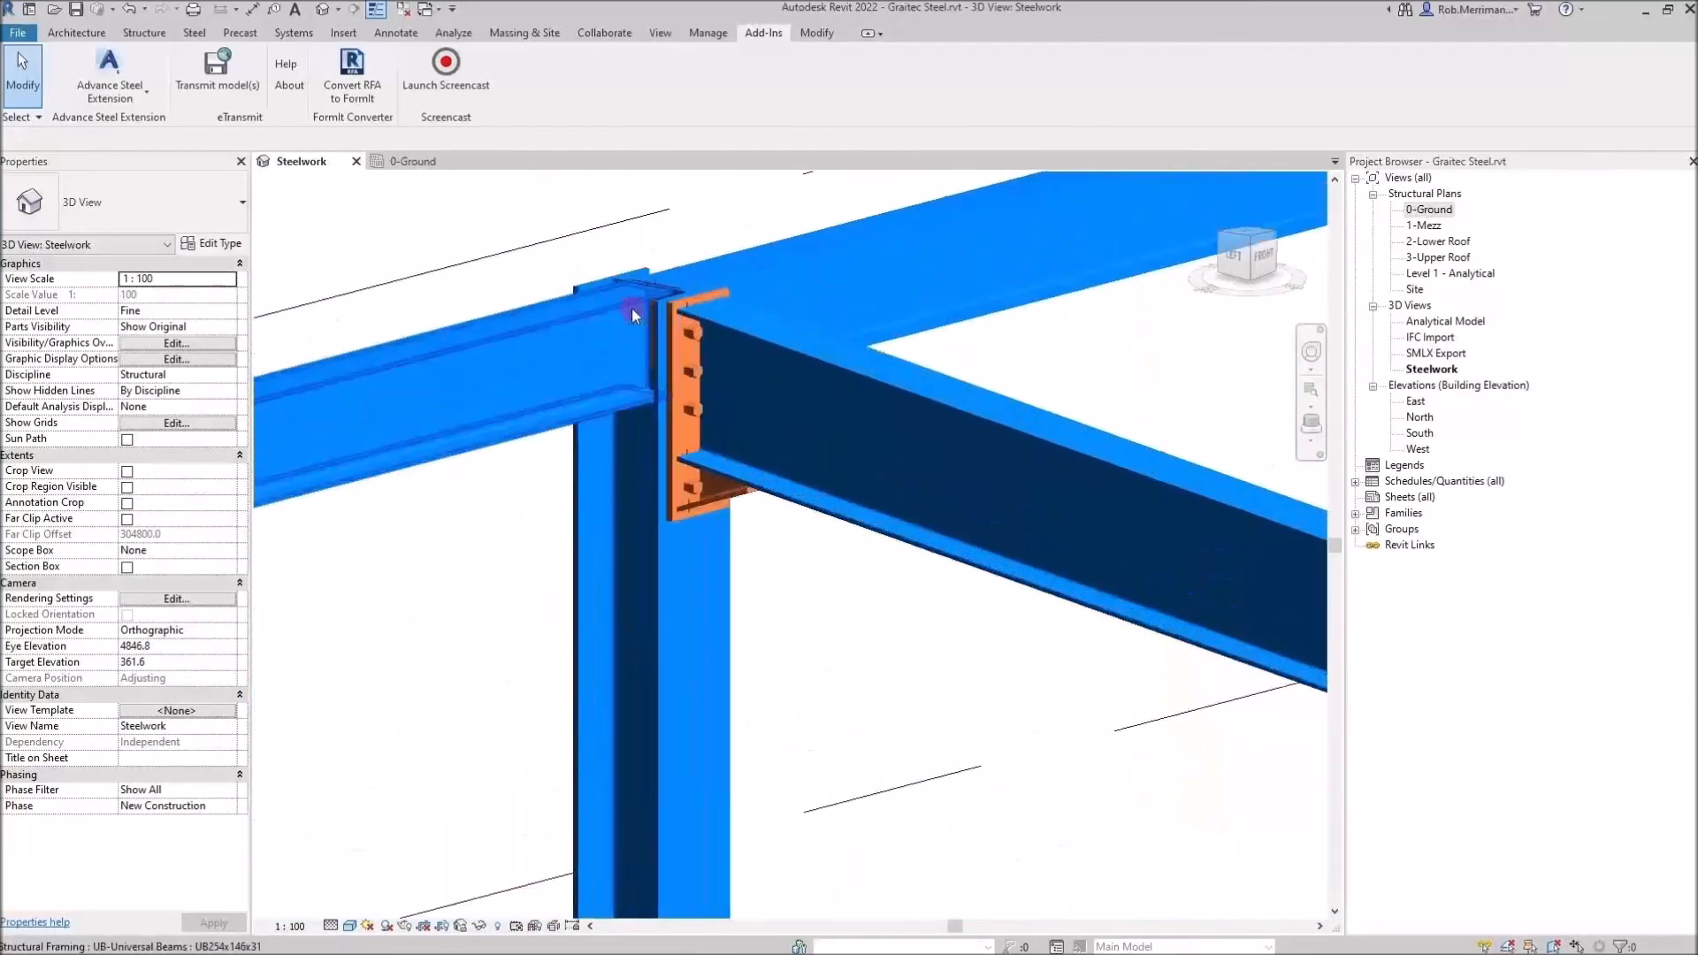
scroll(624, 305, "down", 3)
scroll(629, 312, "down", 3)
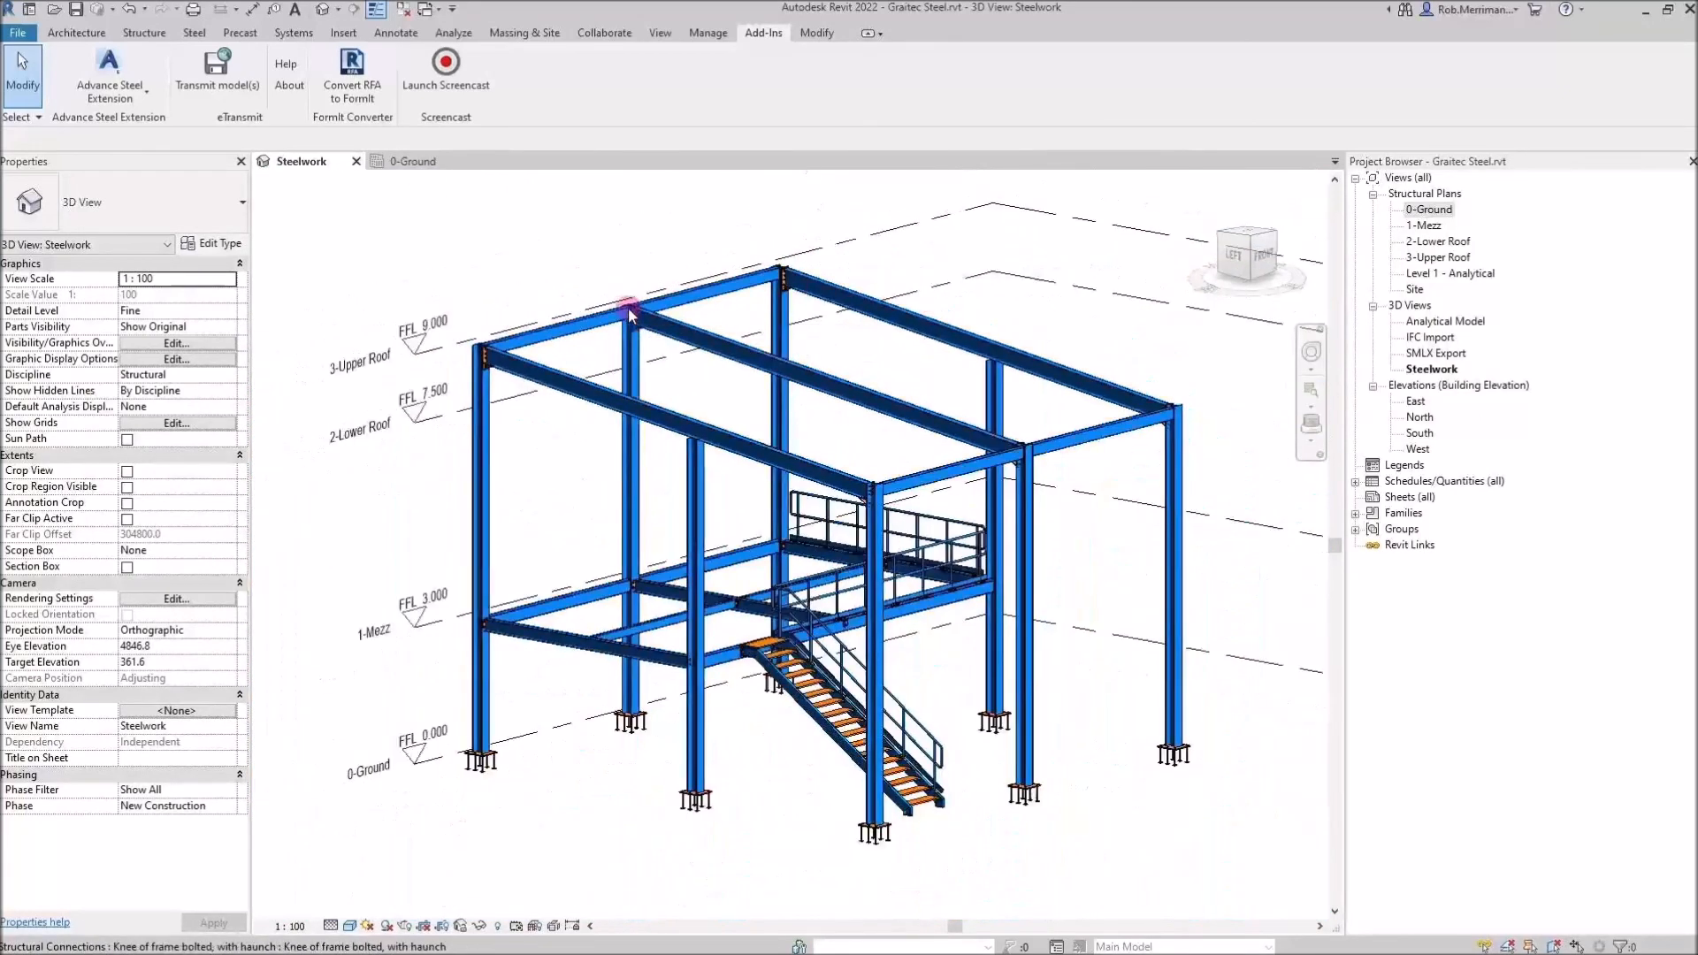
scroll(958, 309, "up", 5)
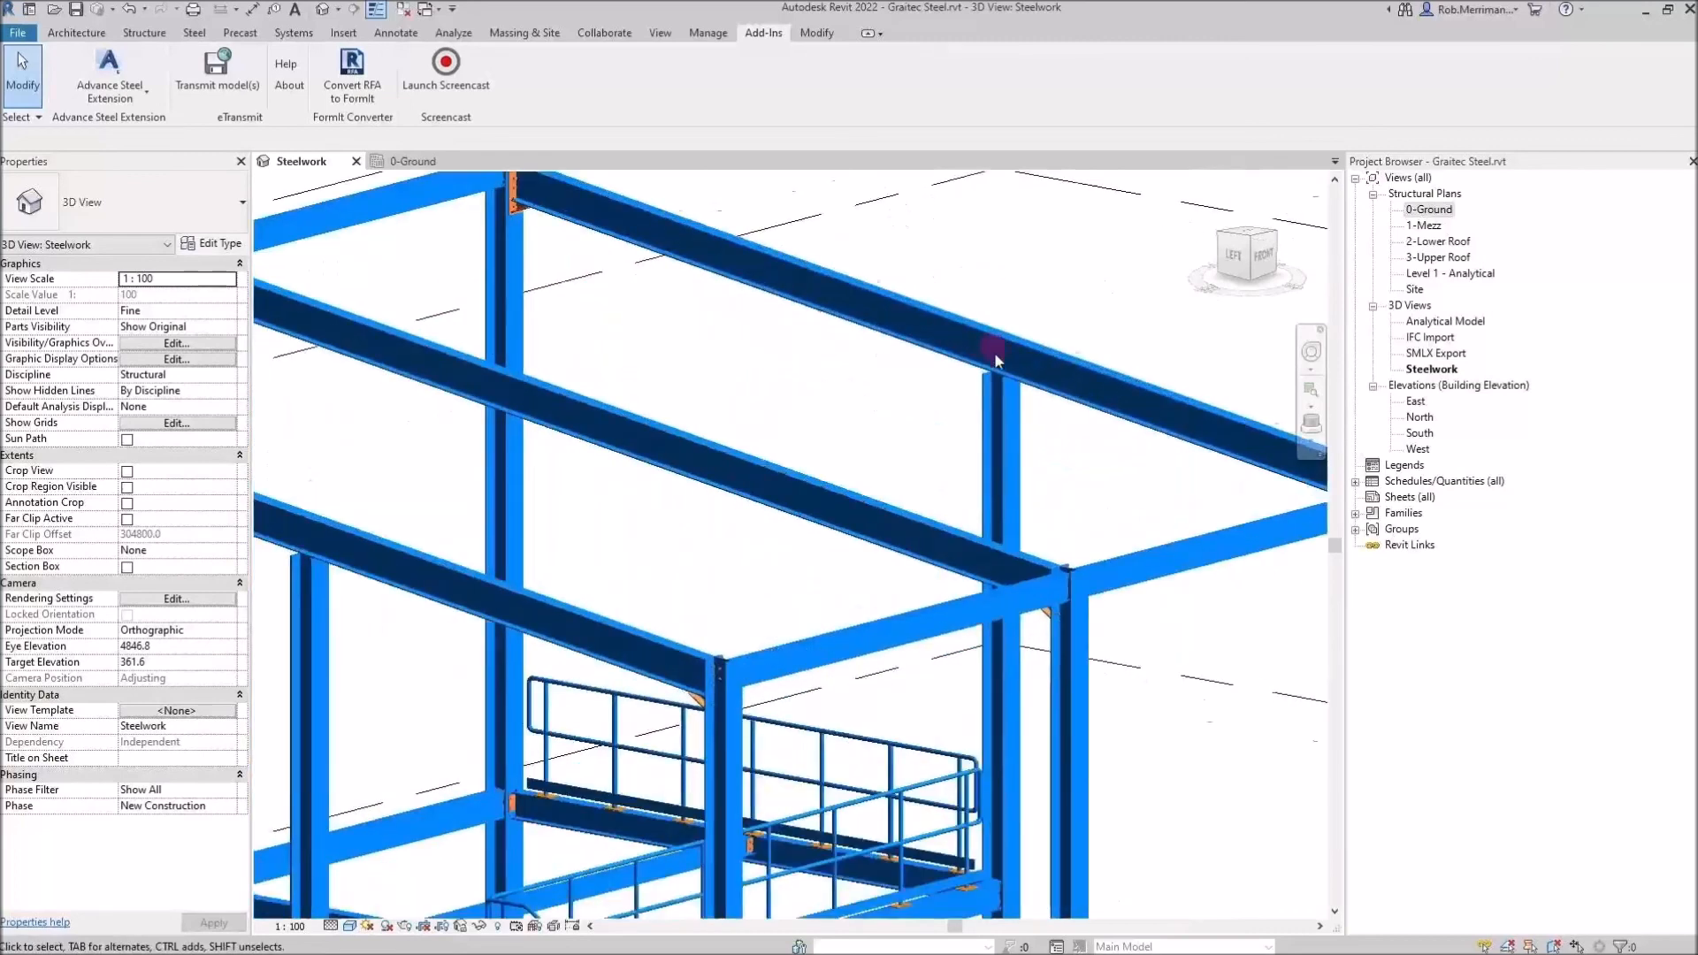
scroll(958, 308, "down", 5)
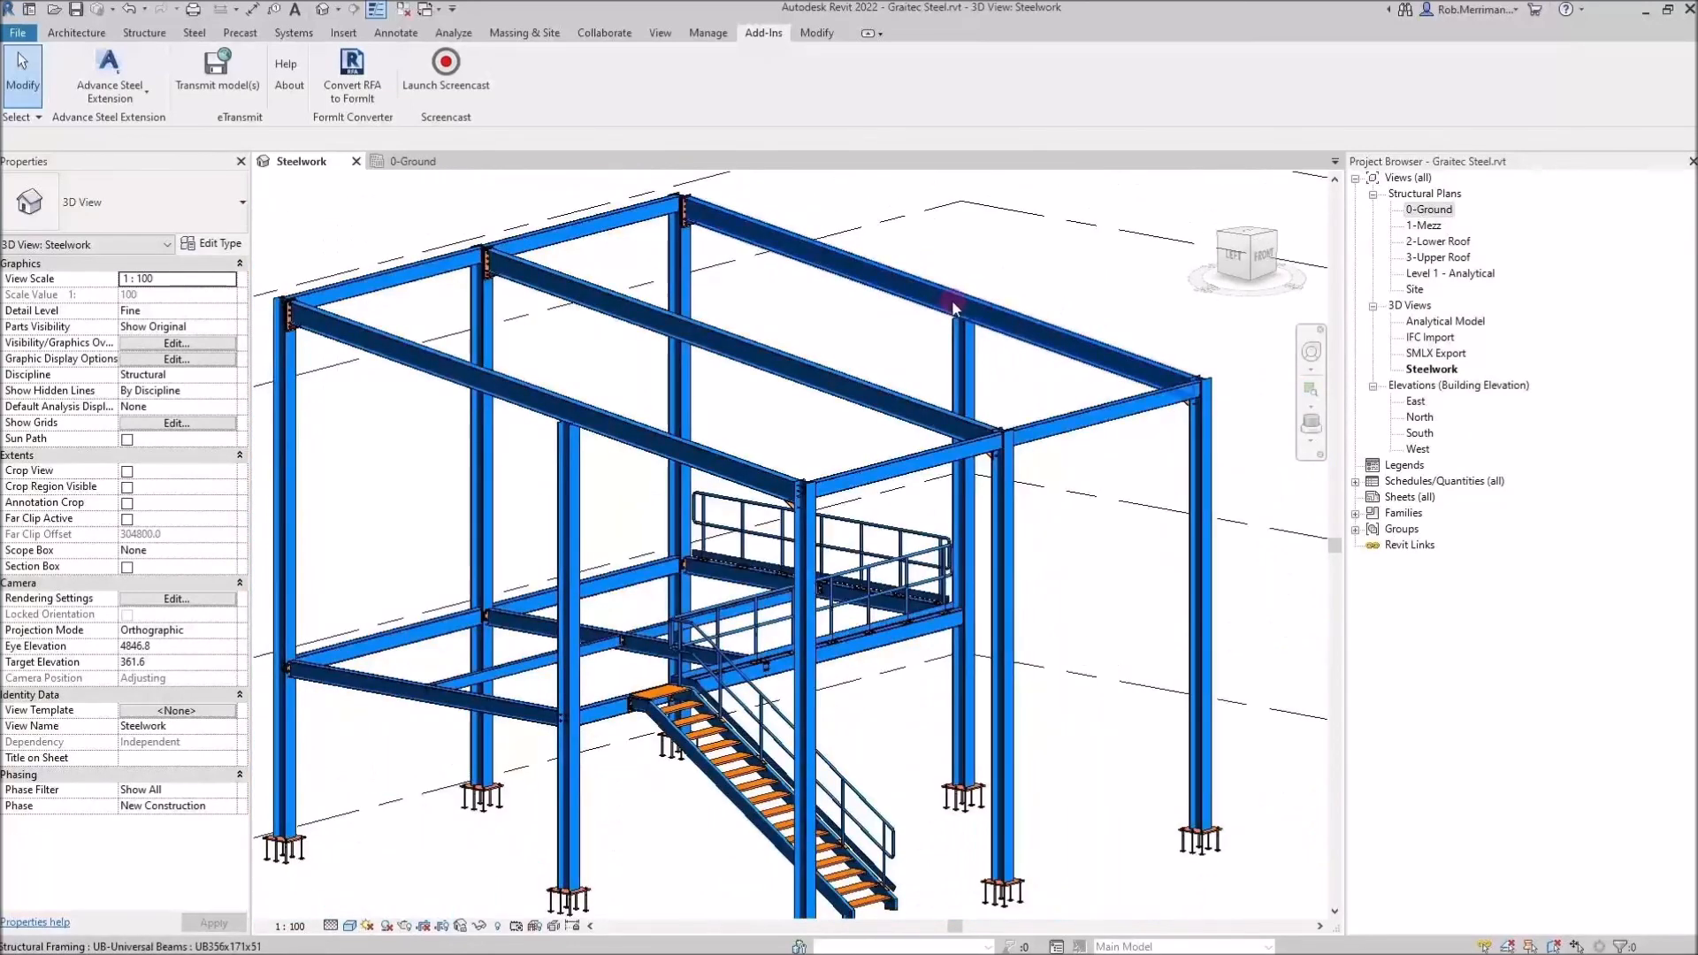
scroll(954, 307, "down", 1)
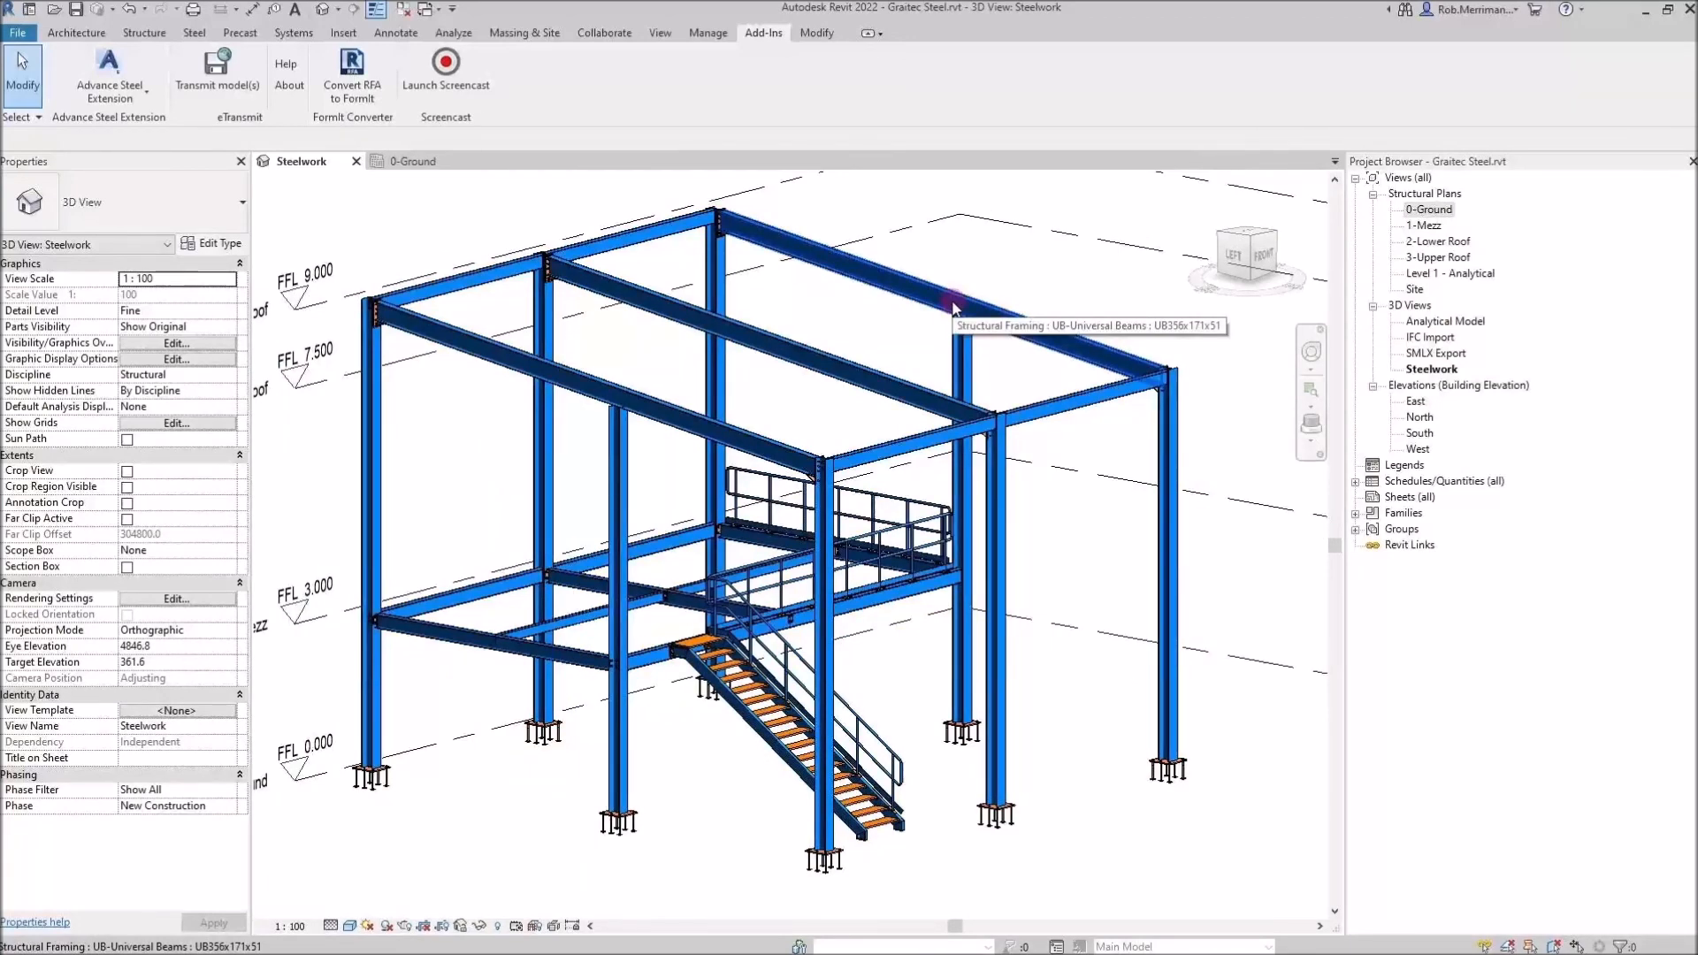
scroll(953, 307, "down", 3)
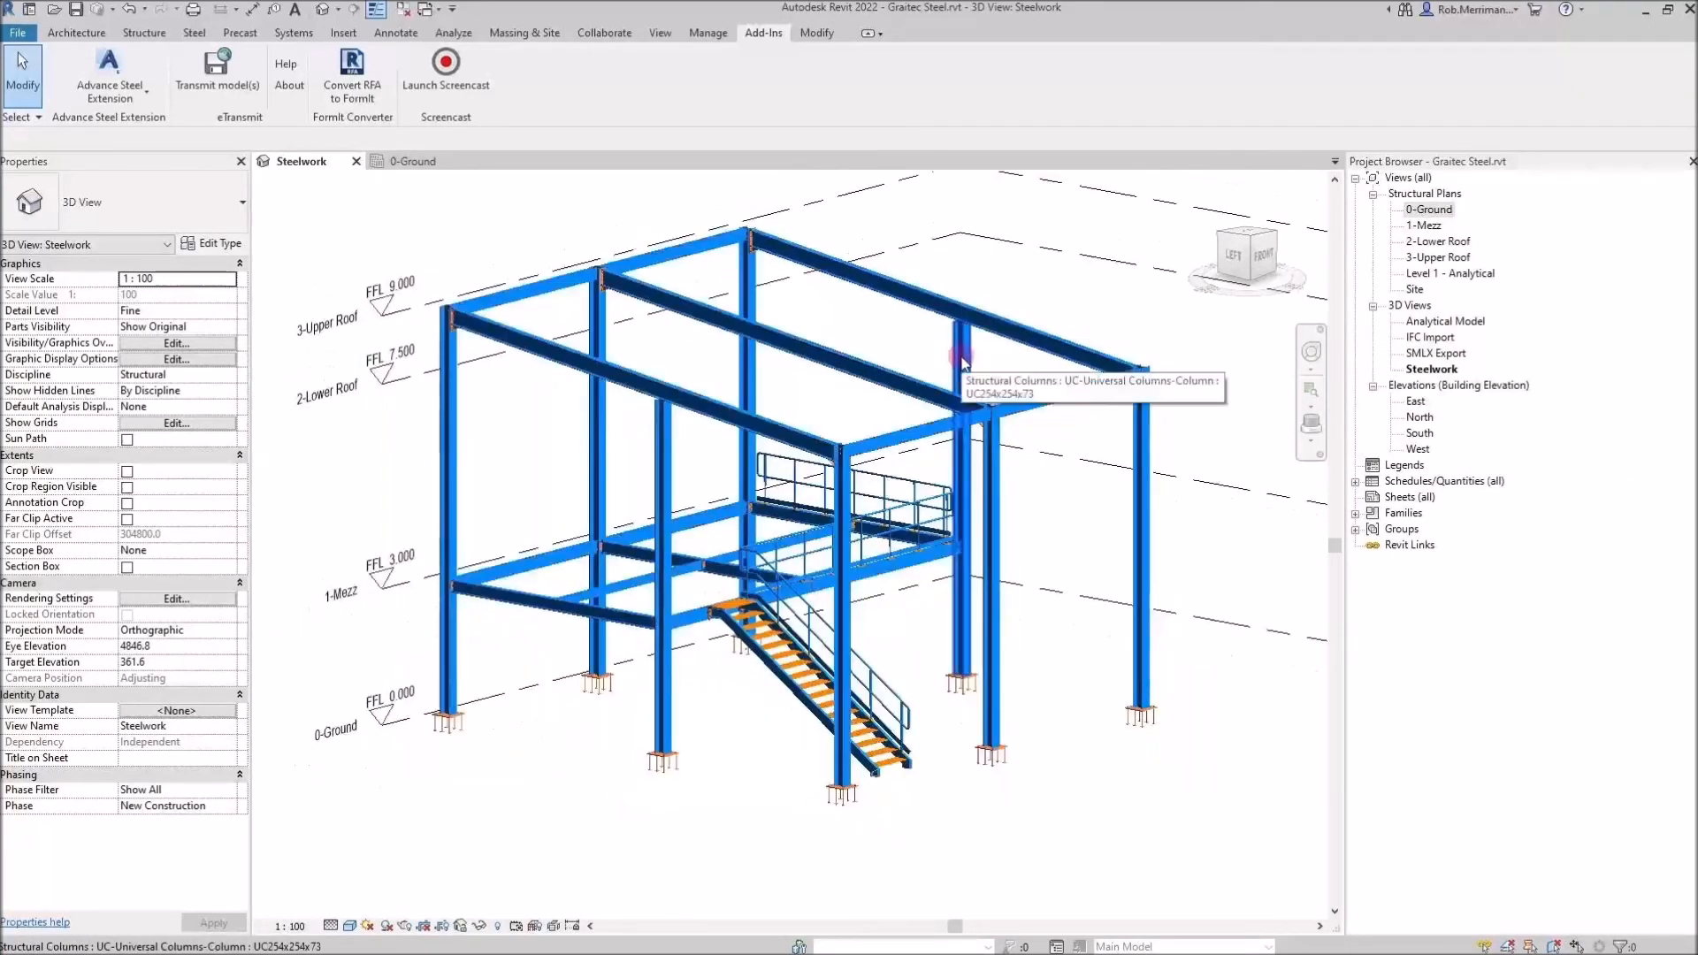
middle_click_drag(912, 350, 861, 394)
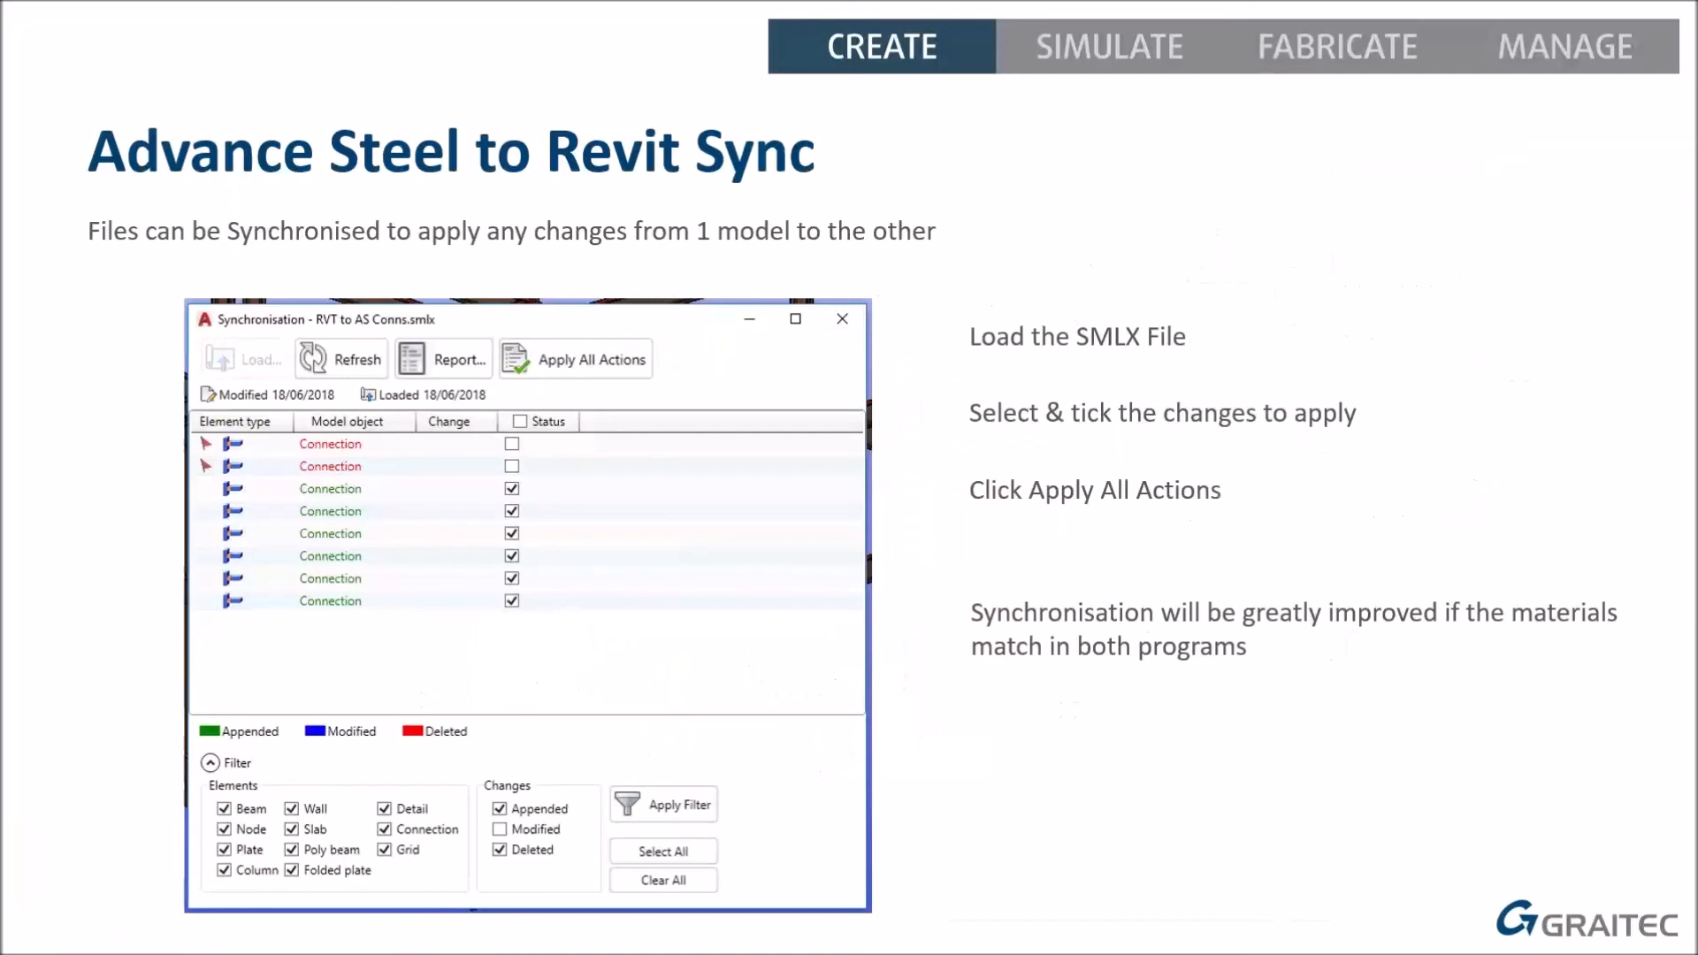
key("Right")
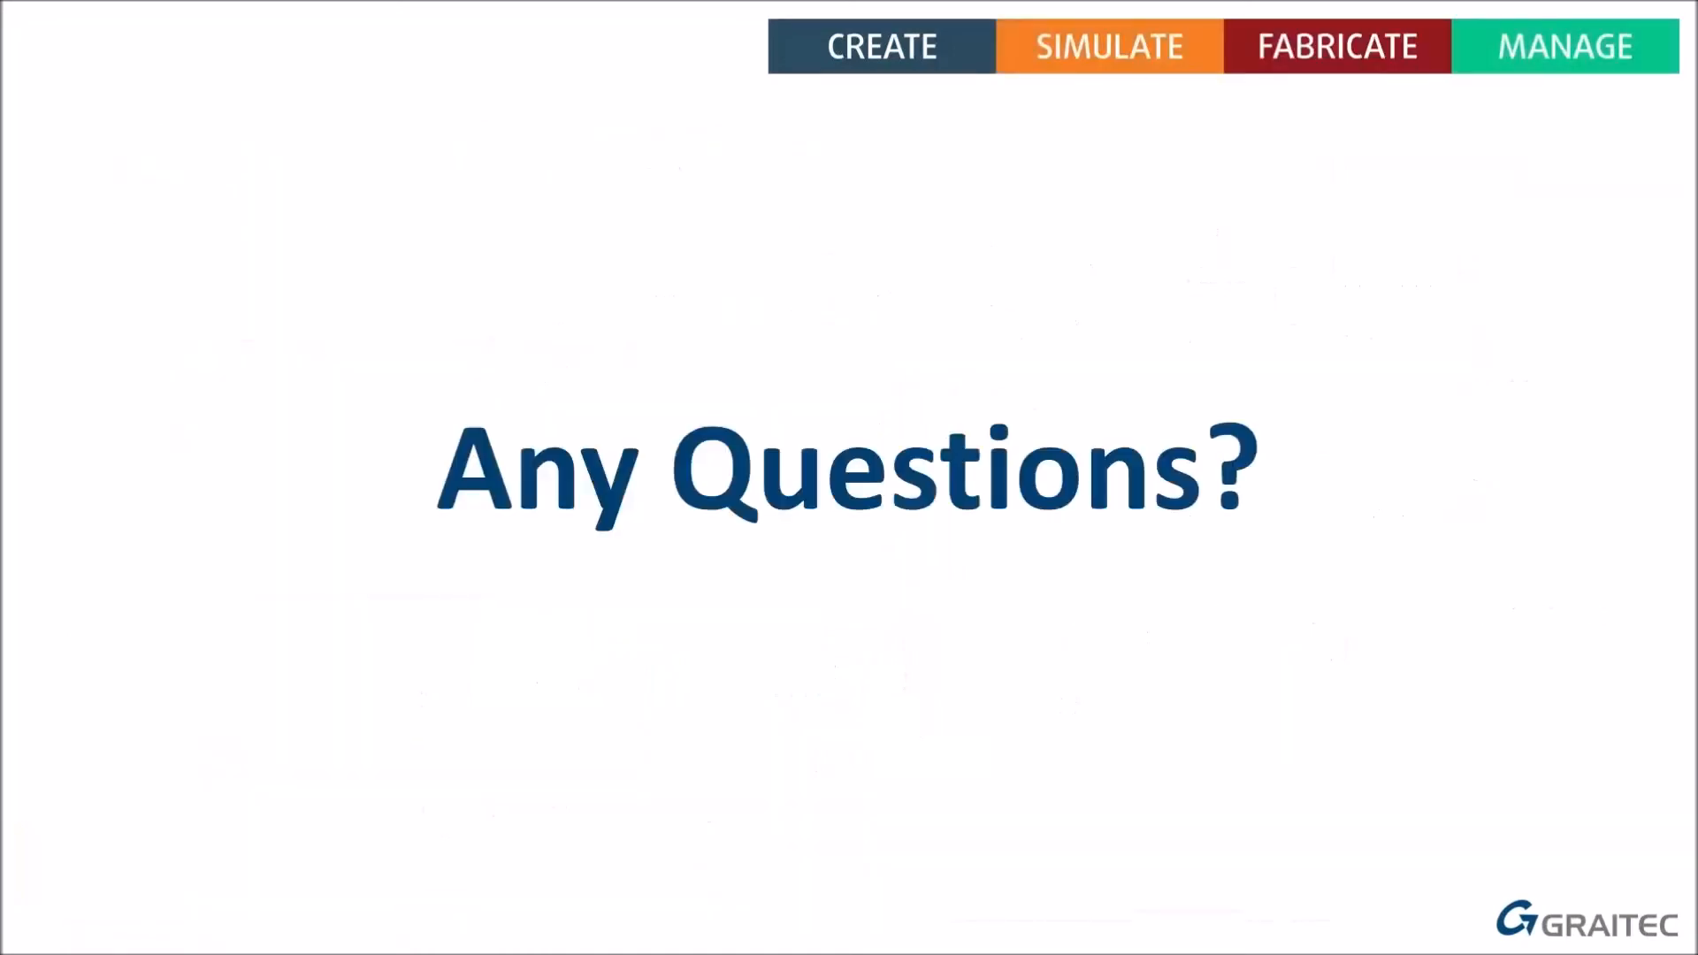